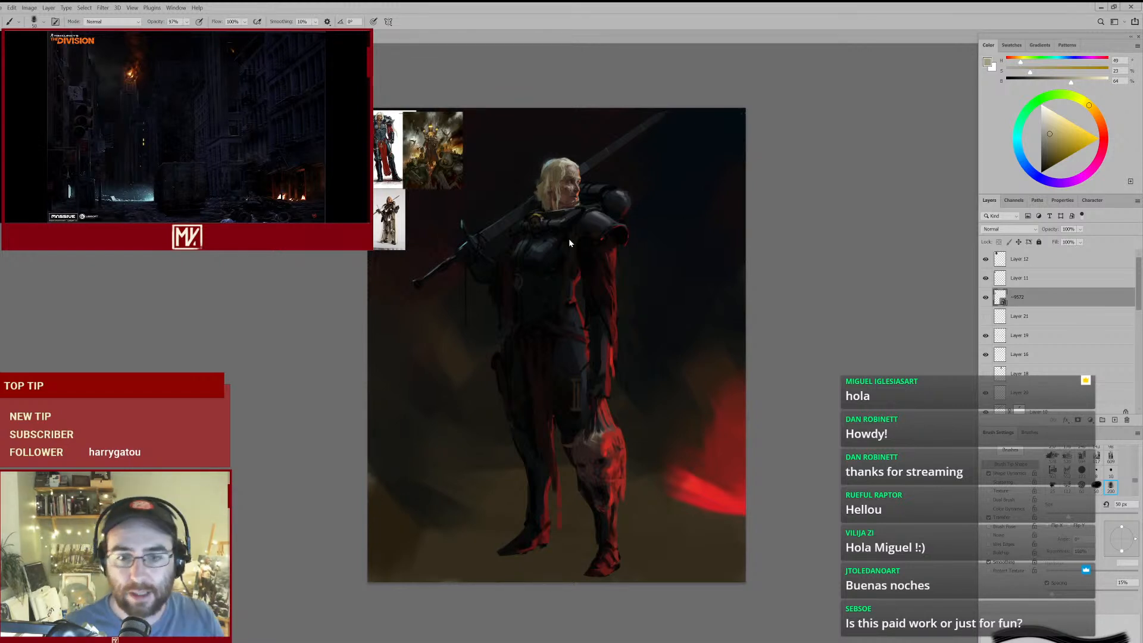
# - Examine the armoured swordswoman painting and the reference images beside it, comparing the figure's head, armour and overall pose
pyautogui.moveTo(559, 239)
pyautogui.mouseDown()
pyautogui.moveTo(575, 236)
pyautogui.moveTo(575, 249)
pyautogui.mouseUp()
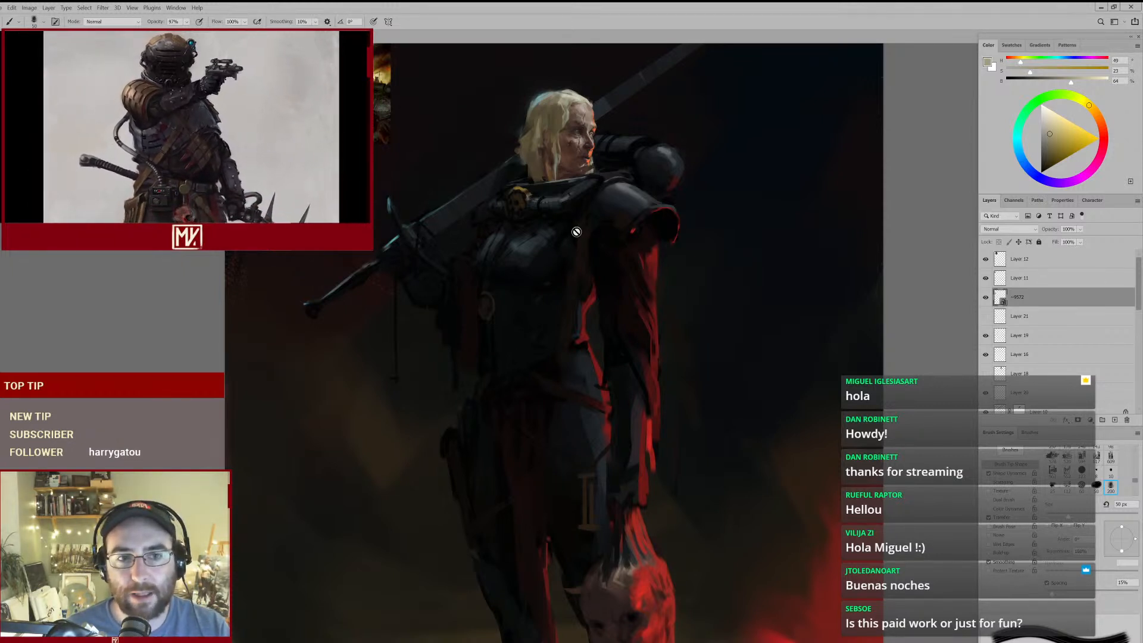
pyautogui.moveTo(386, 127); pyautogui.dragTo(403, 124)
pyautogui.moveTo(334, 42)
pyautogui.mouseDown()
pyautogui.moveTo(375, 196)
pyautogui.moveTo(440, 229)
pyautogui.moveTo(583, 241)
pyautogui.mouseUp()
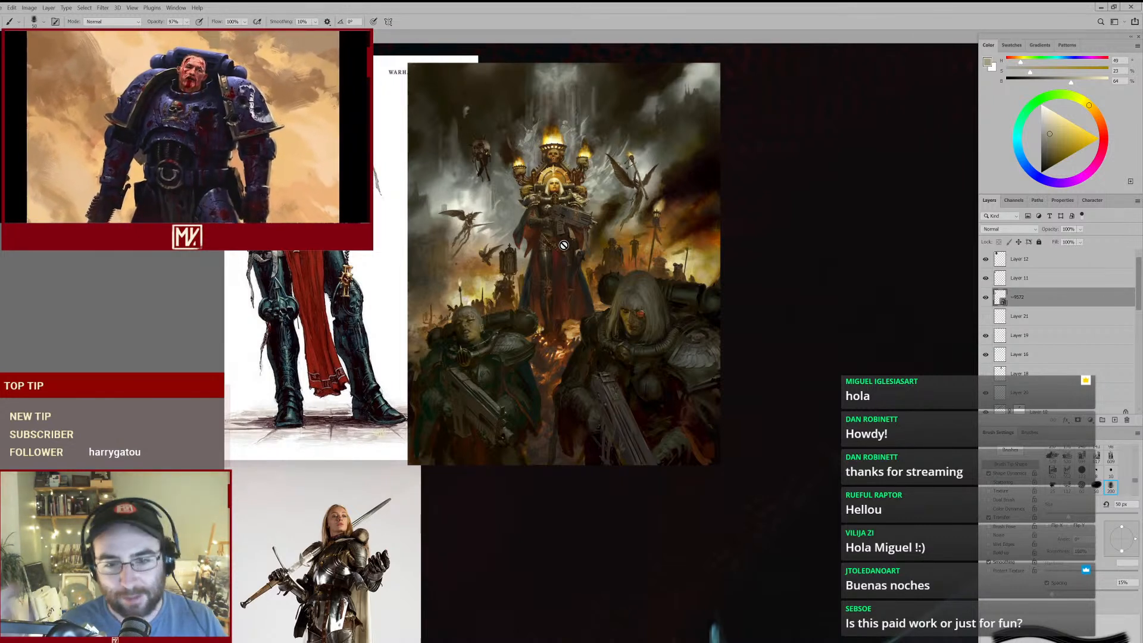
pyautogui.moveTo(599, 305); pyautogui.dragTo(546, 297)
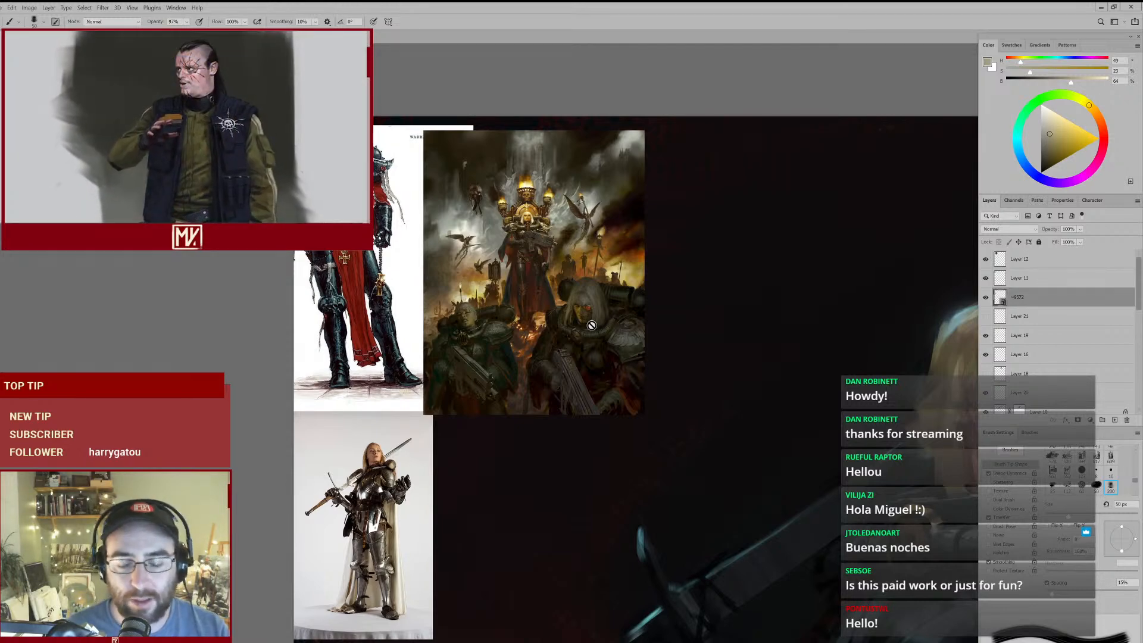
pyautogui.moveTo(592, 325); pyautogui.dragTo(441, 317)
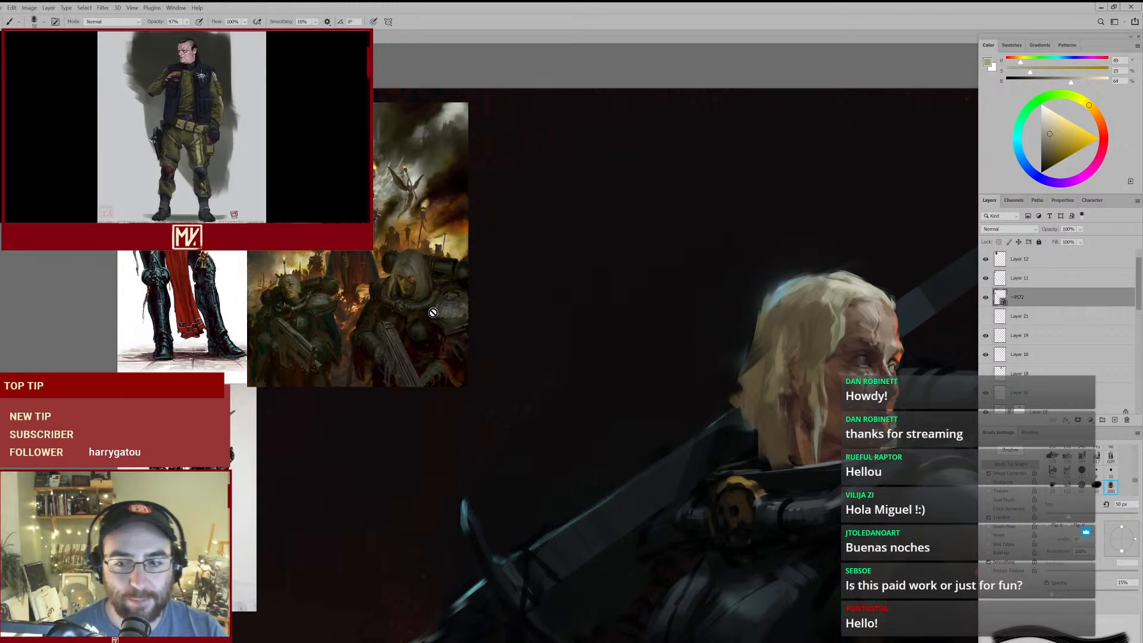
pyautogui.moveTo(534, 335); pyautogui.dragTo(477, 316)
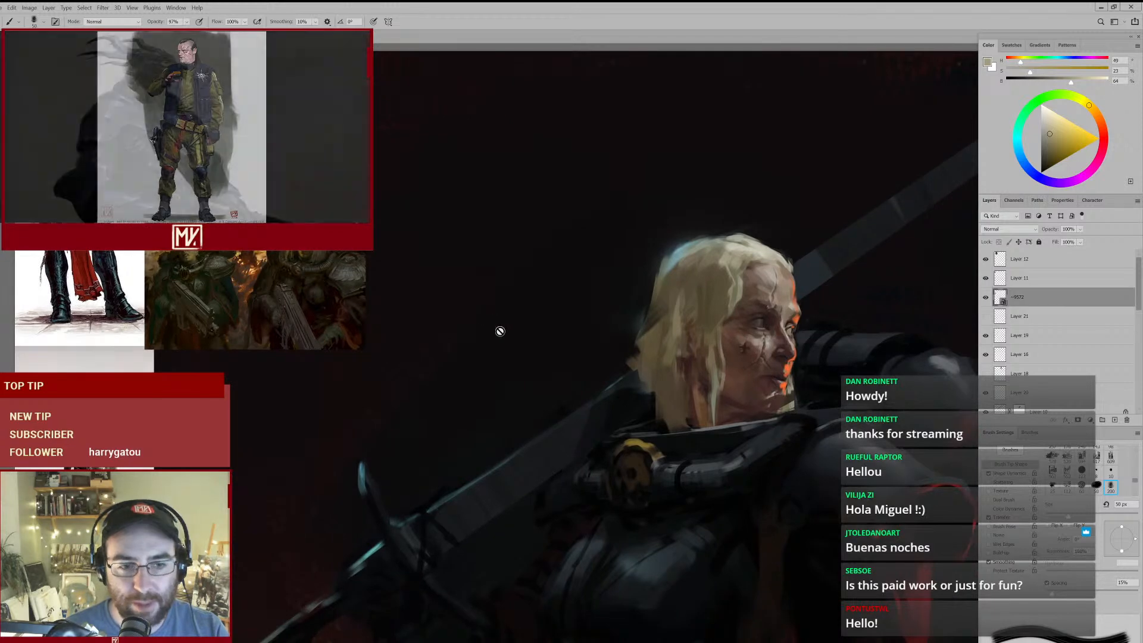
pyautogui.moveTo(353, 297); pyautogui.dragTo(487, 338)
pyautogui.moveTo(410, 196); pyautogui.dragTo(448, 186)
pyautogui.click(441, 200)
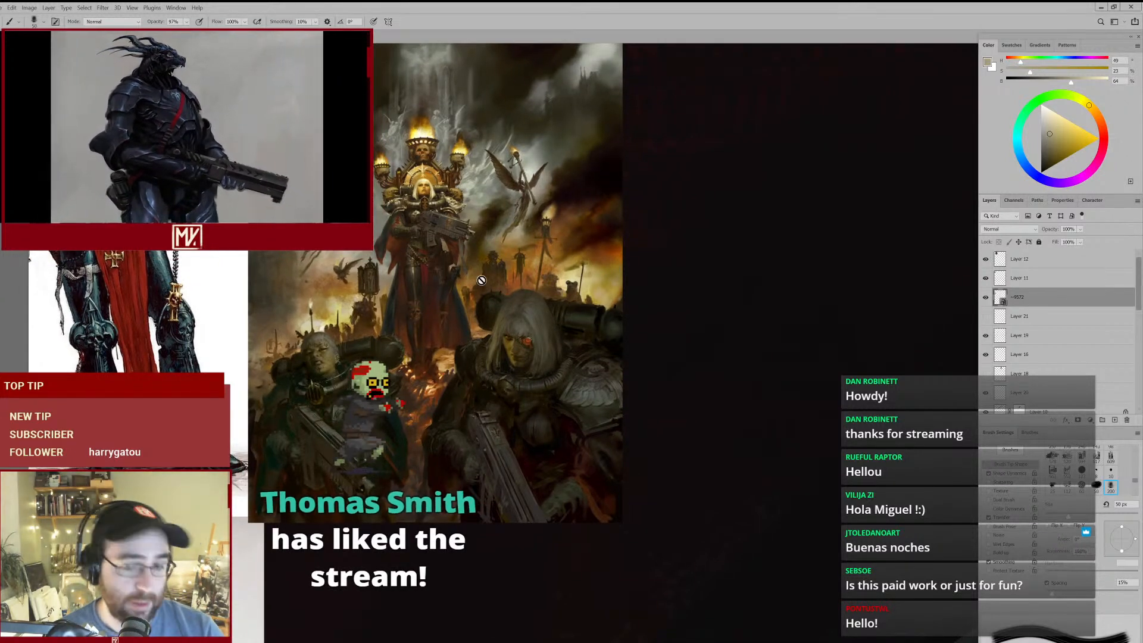
pyautogui.moveTo(564, 368); pyautogui.dragTo(289, 256)
pyautogui.moveTo(503, 321); pyautogui.dragTo(469, 299)
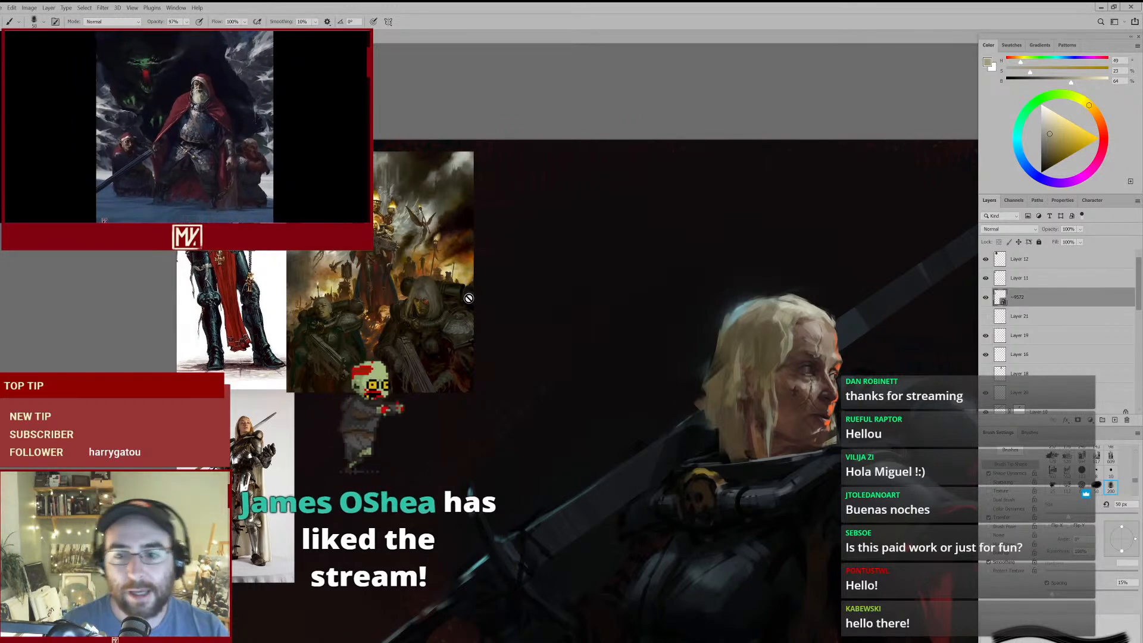
pyautogui.moveTo(581, 385); pyautogui.dragTo(434, 301)
pyautogui.moveTo(506, 324)
pyautogui.mouseDown()
pyautogui.moveTo(477, 327)
pyautogui.moveTo(459, 197)
pyautogui.mouseUp()
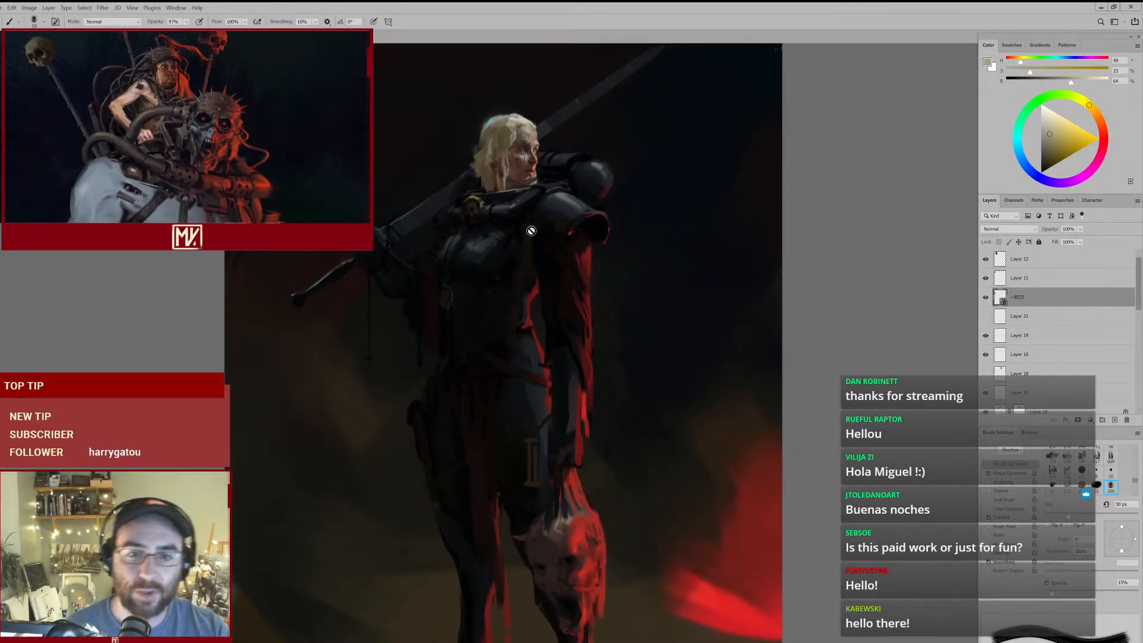
pyautogui.moveTo(529, 318); pyautogui.dragTo(528, 298)
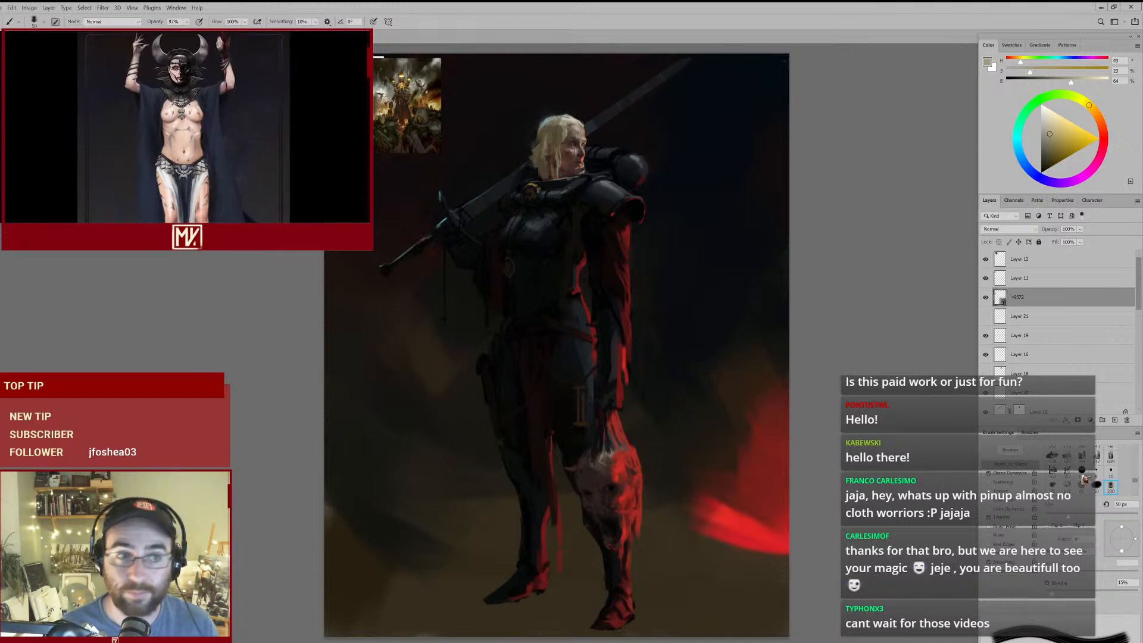
# - Switch to the grayscale painting of the armoured marine and examine its face, skull emblems and upper armour
pyautogui.hotkey('ctrl', 'Tab')
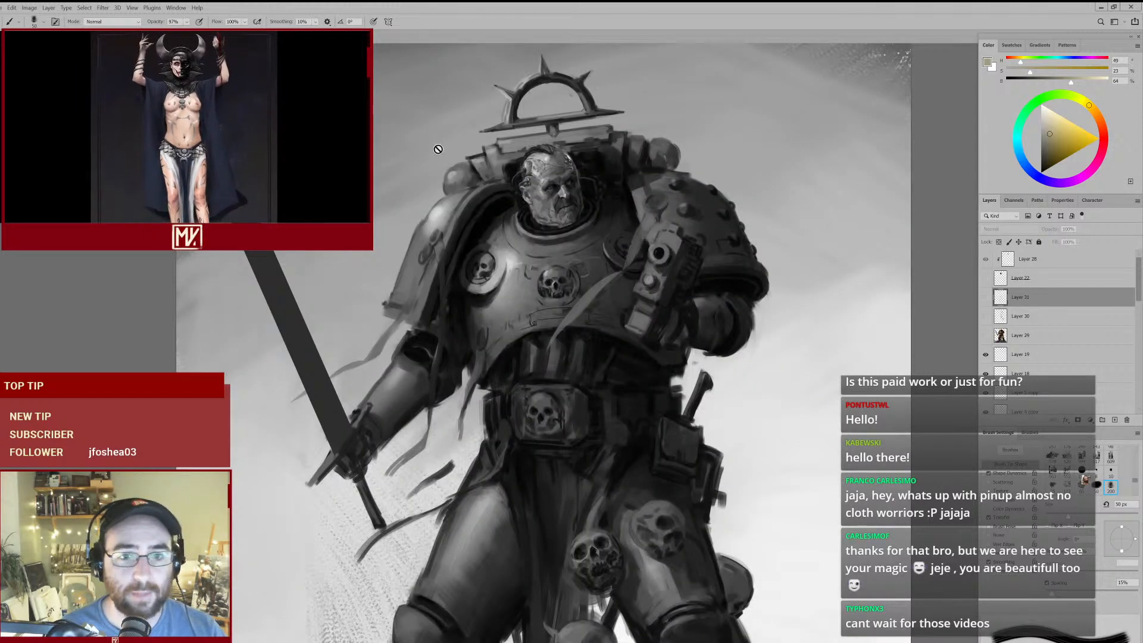
pyautogui.moveTo(573, 243); pyautogui.dragTo(553, 240)
pyautogui.moveTo(634, 322); pyautogui.dragTo(624, 321)
pyautogui.moveTo(577, 208); pyautogui.dragTo(596, 205)
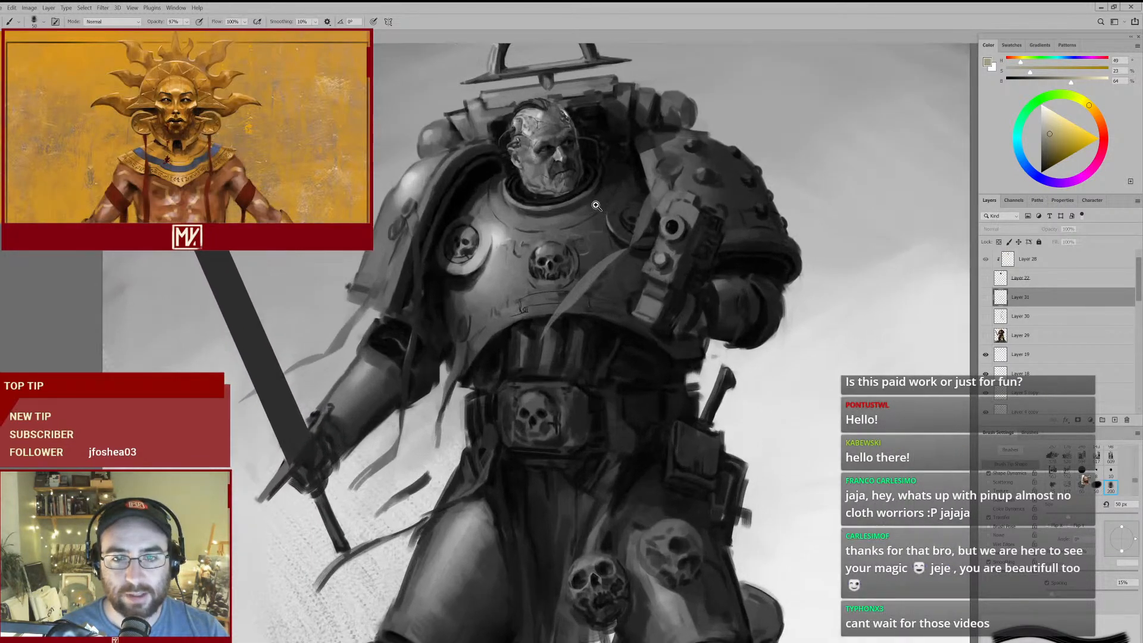
pyautogui.moveTo(646, 256)
pyautogui.mouseDown()
pyautogui.moveTo(620, 256)
pyautogui.moveTo(633, 267)
pyautogui.mouseUp()
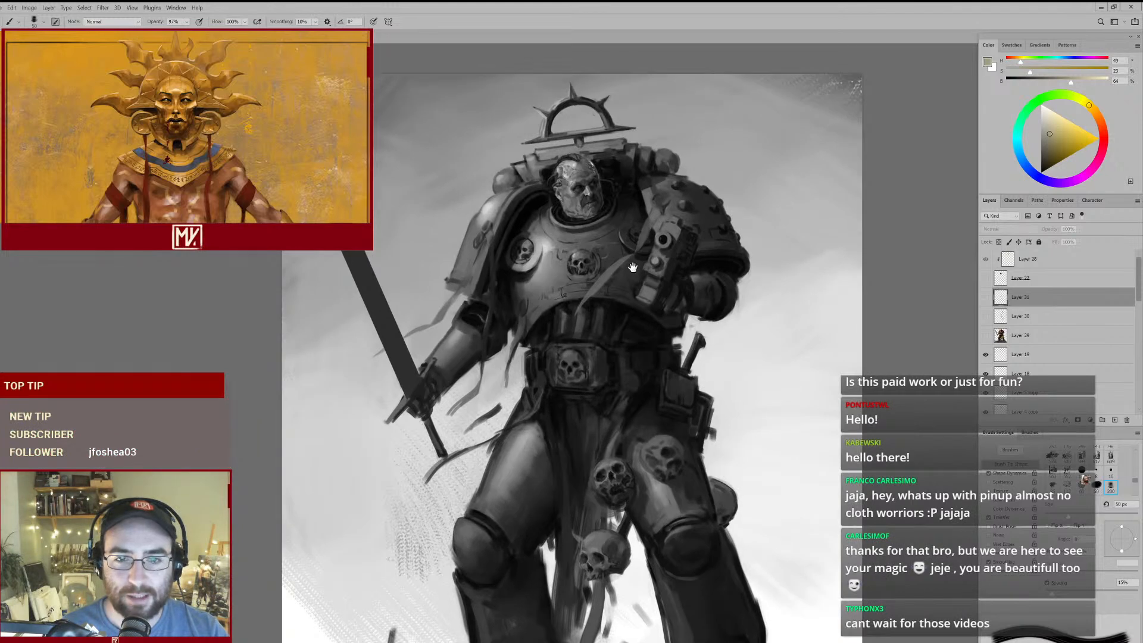
pyautogui.scroll(3, 593, 279)
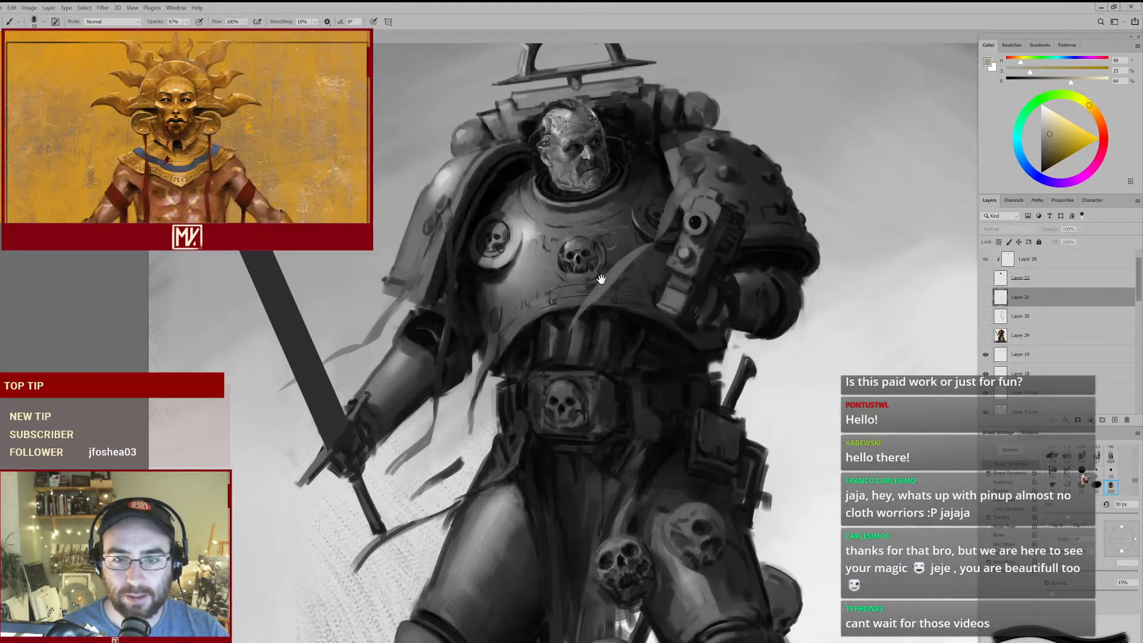
pyautogui.moveTo(615, 192); pyautogui.dragTo(583, 225)
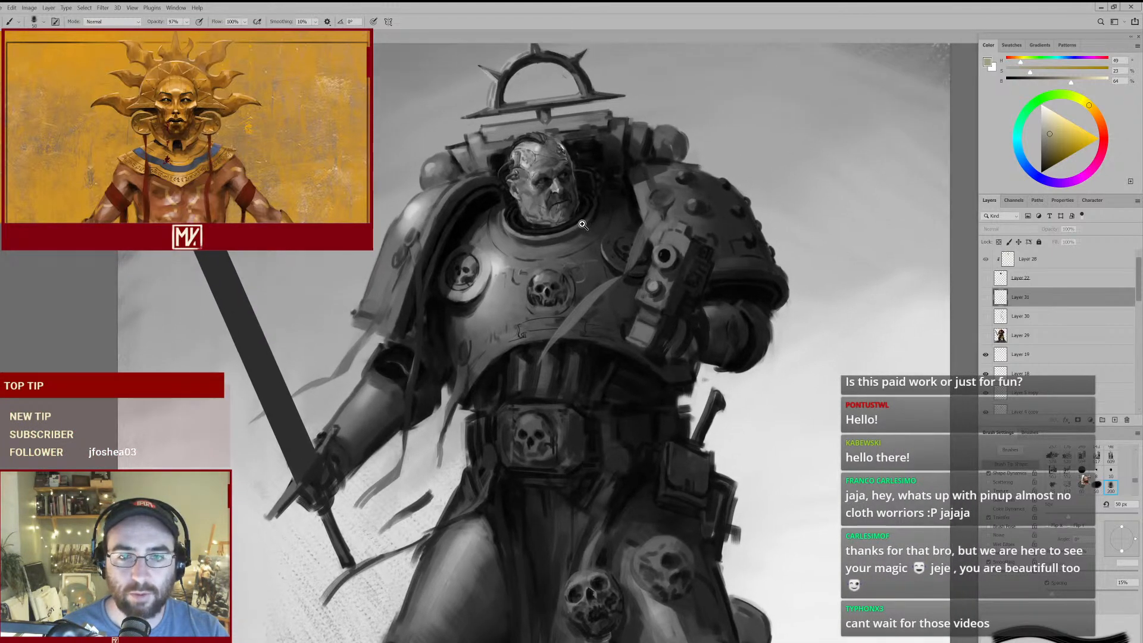
pyautogui.scroll(3, 583, 224)
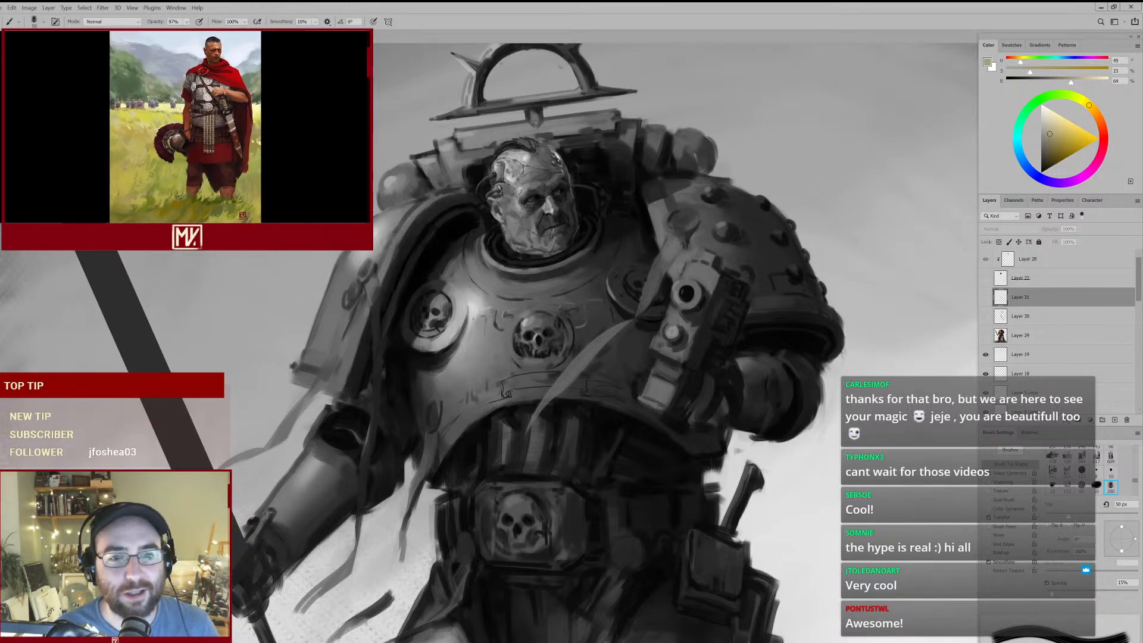
# - Return to the swordswoman painting and rasterize the selected smart object layer
pyautogui.click(229, 36)
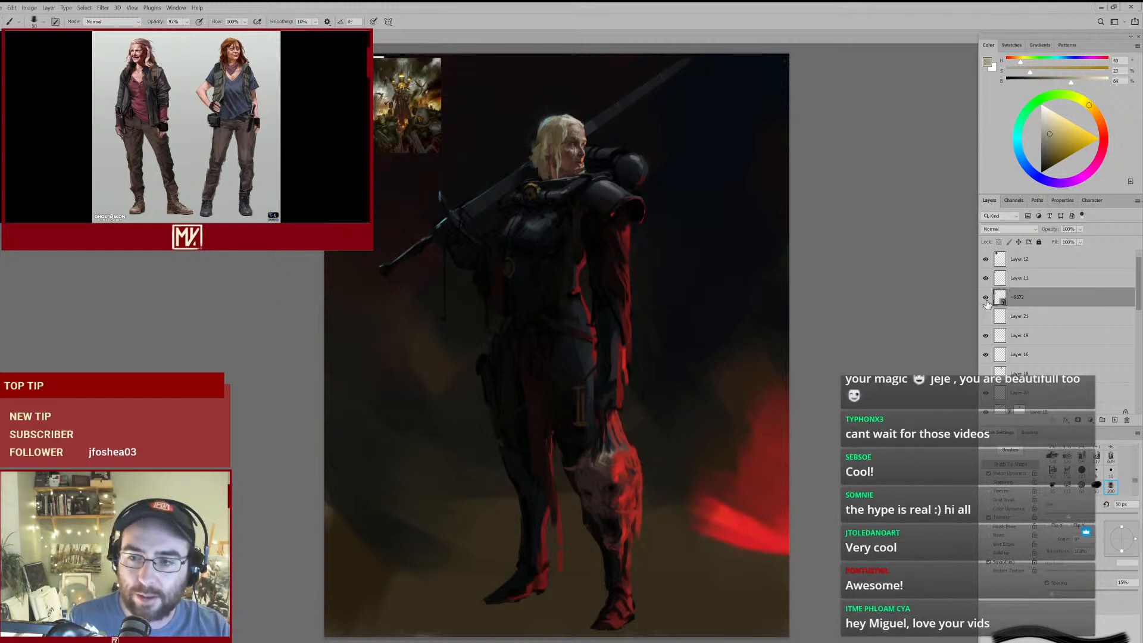
pyautogui.click(761, 282)
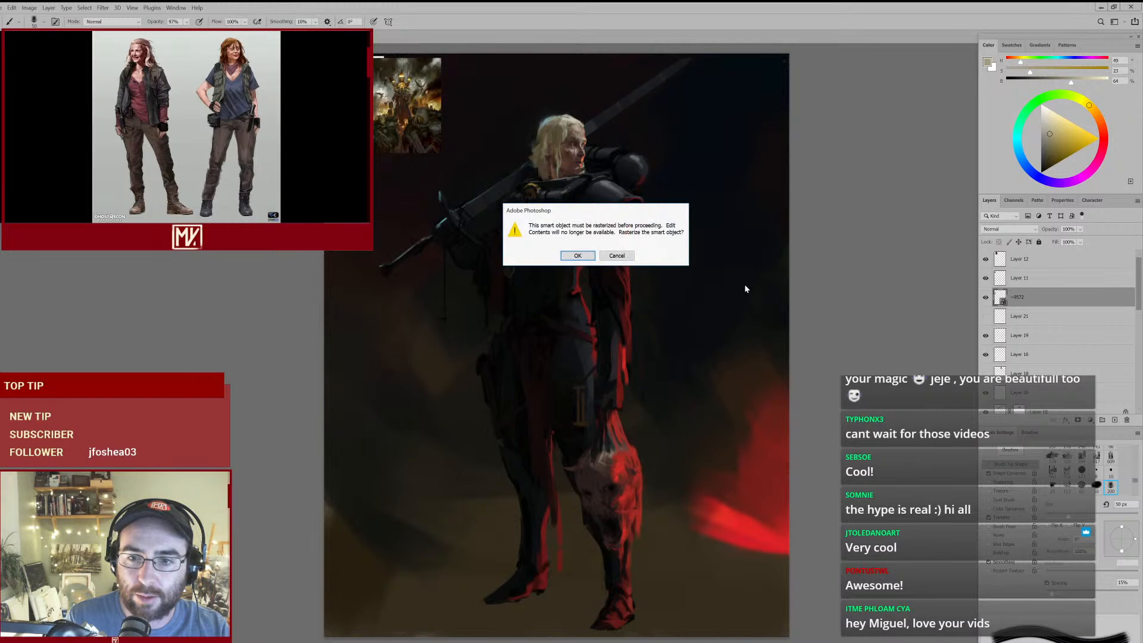
pyautogui.click(576, 256)
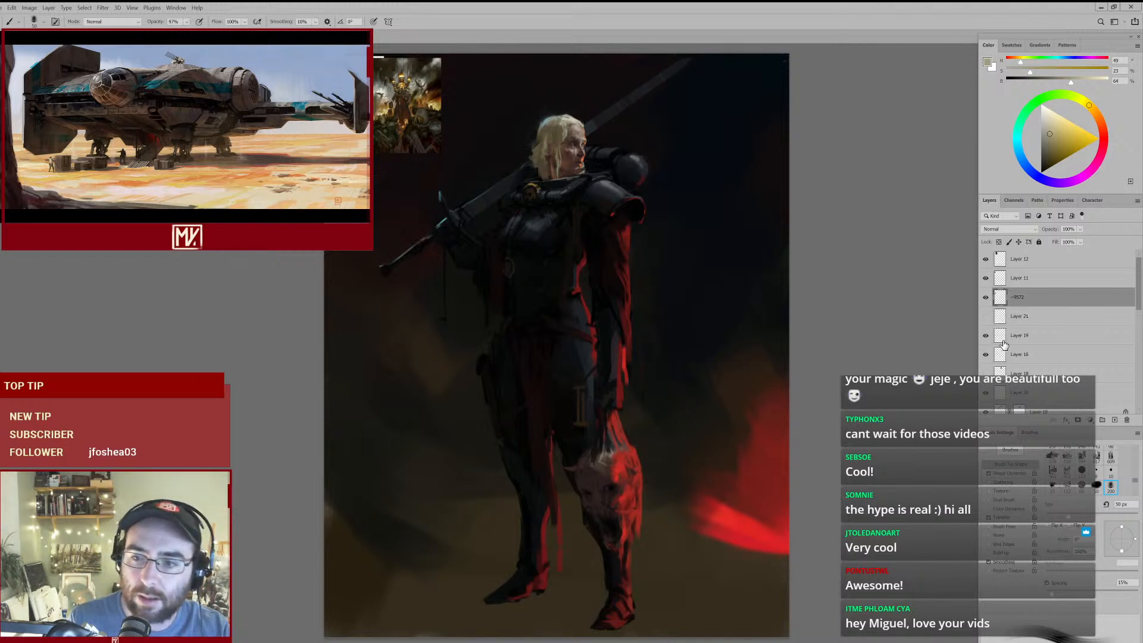
# - Inspect the layer stack from Layer 19 down to Layer 17, toggling layer visibility to check what each contains
pyautogui.scroll(-2, 1137, 281)
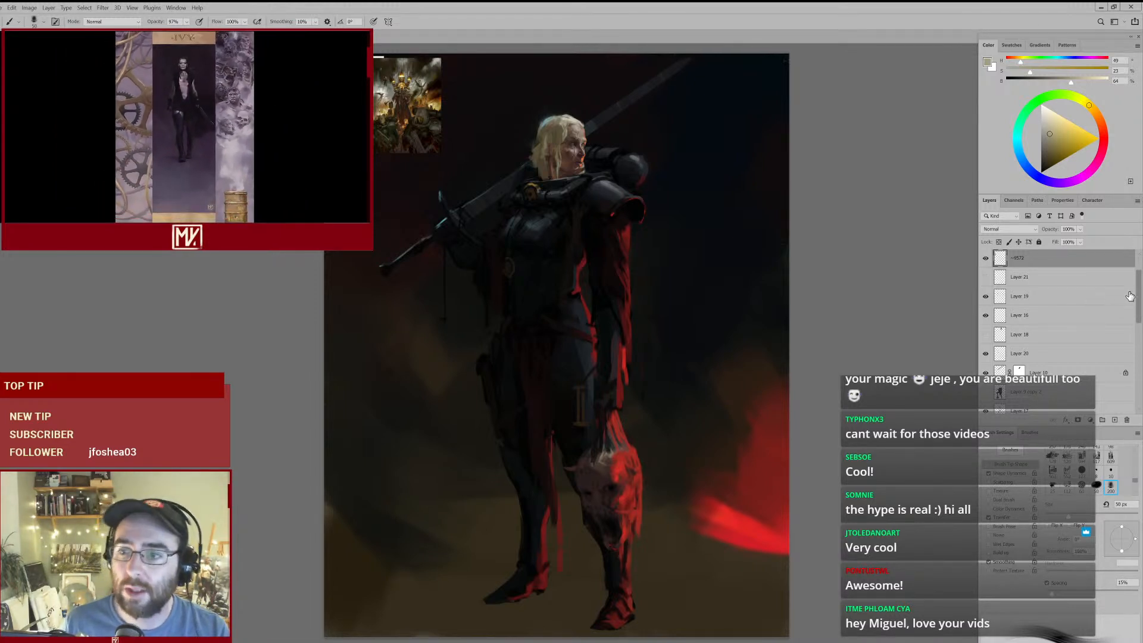
pyautogui.moveTo(1139, 295); pyautogui.dragTo(1137, 299)
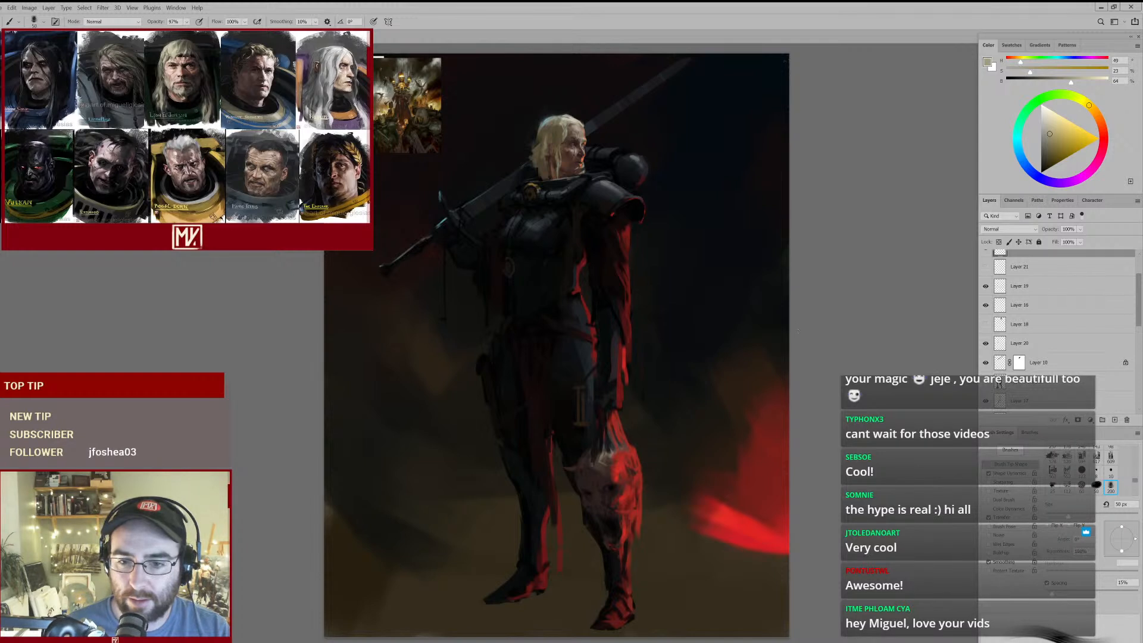
pyautogui.click(1061, 291)
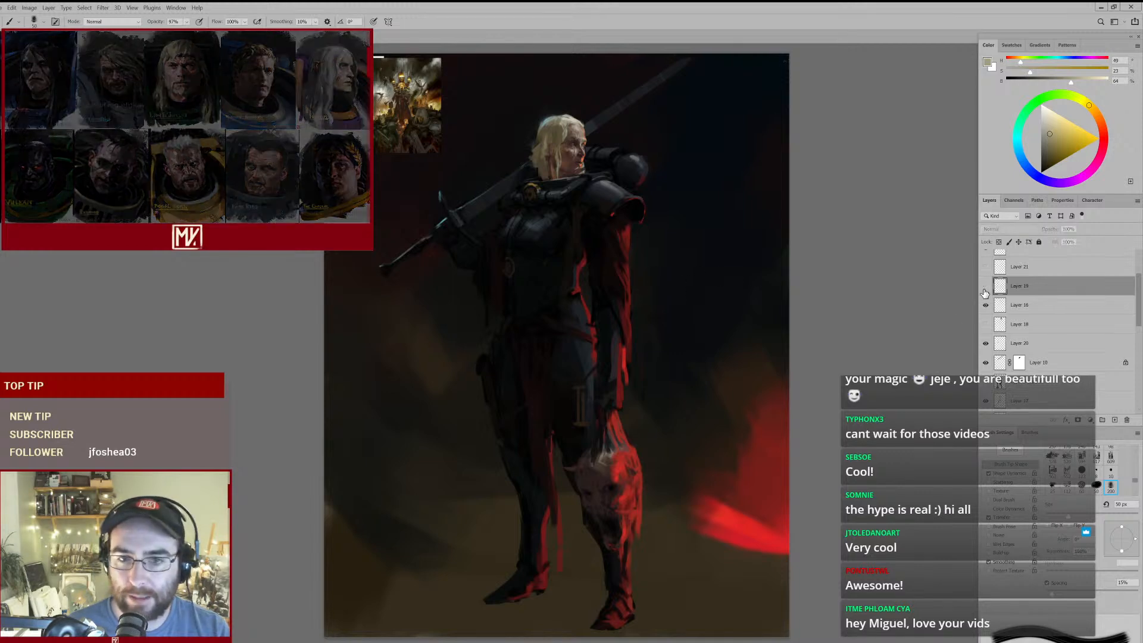
pyautogui.scroll(-2, 1013, 323)
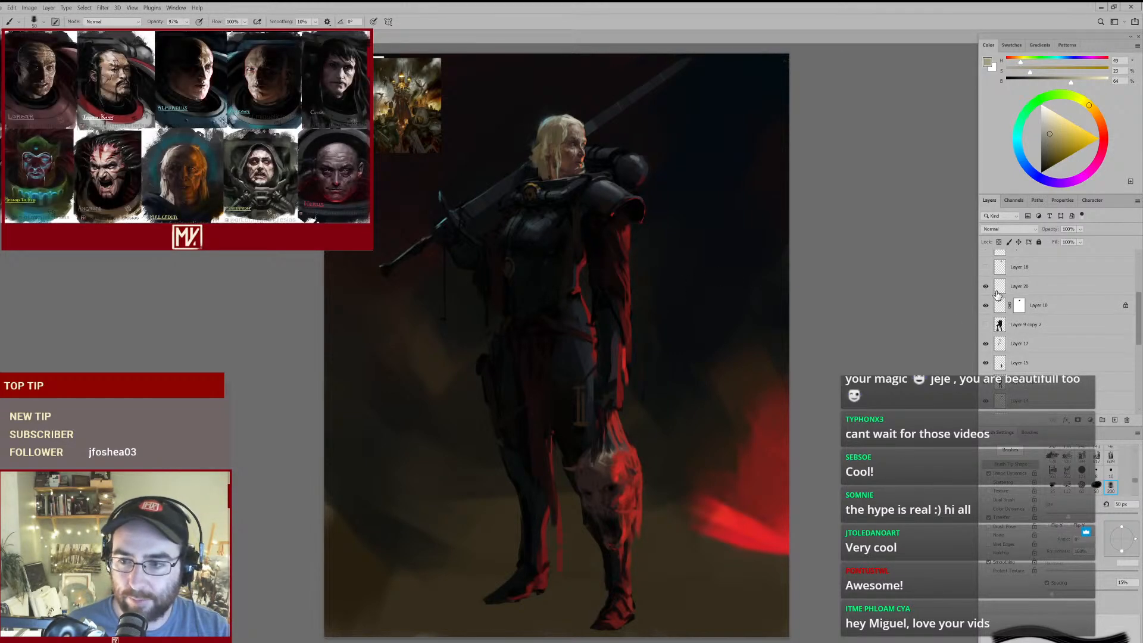
pyautogui.click(986, 287)
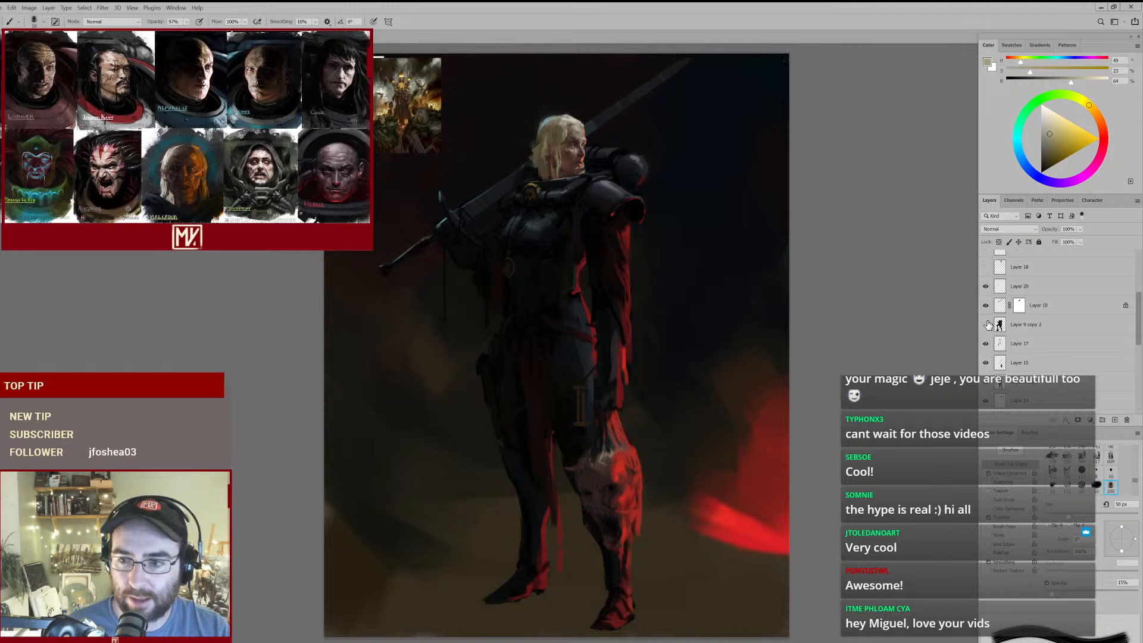
pyautogui.scroll(-1, 987, 310)
pyautogui.click(986, 306)
pyautogui.click(987, 307)
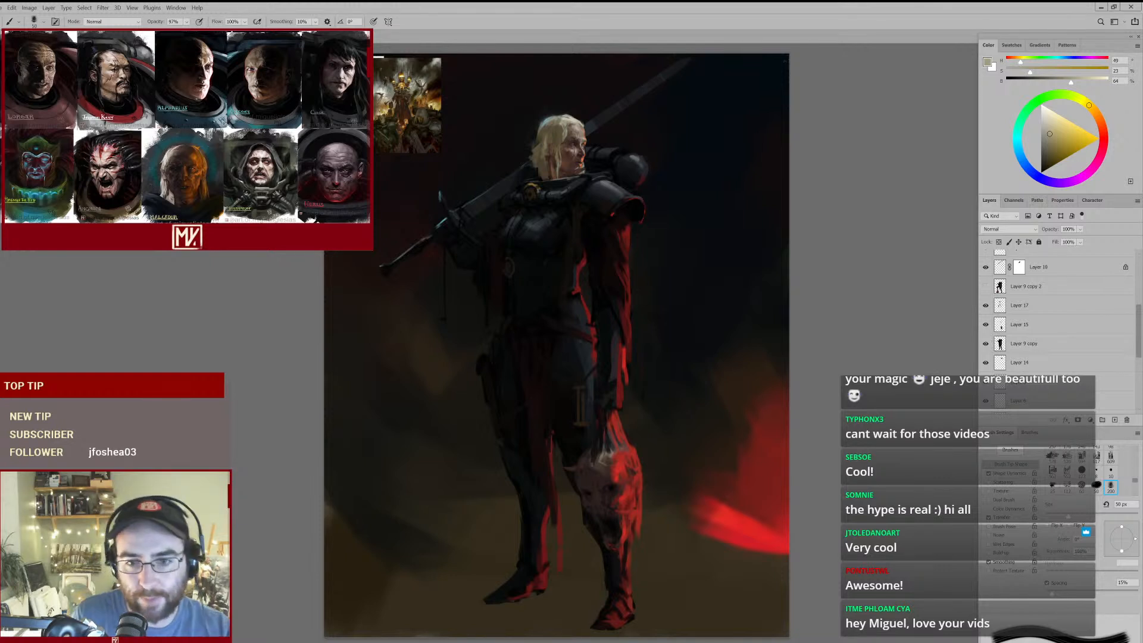
# - Select the figure's Layer 9 copy and check its content by toggling its visibility
pyautogui.keyDown('ctrl'); pyautogui.click(630, 327); pyautogui.keyUp('ctrl')
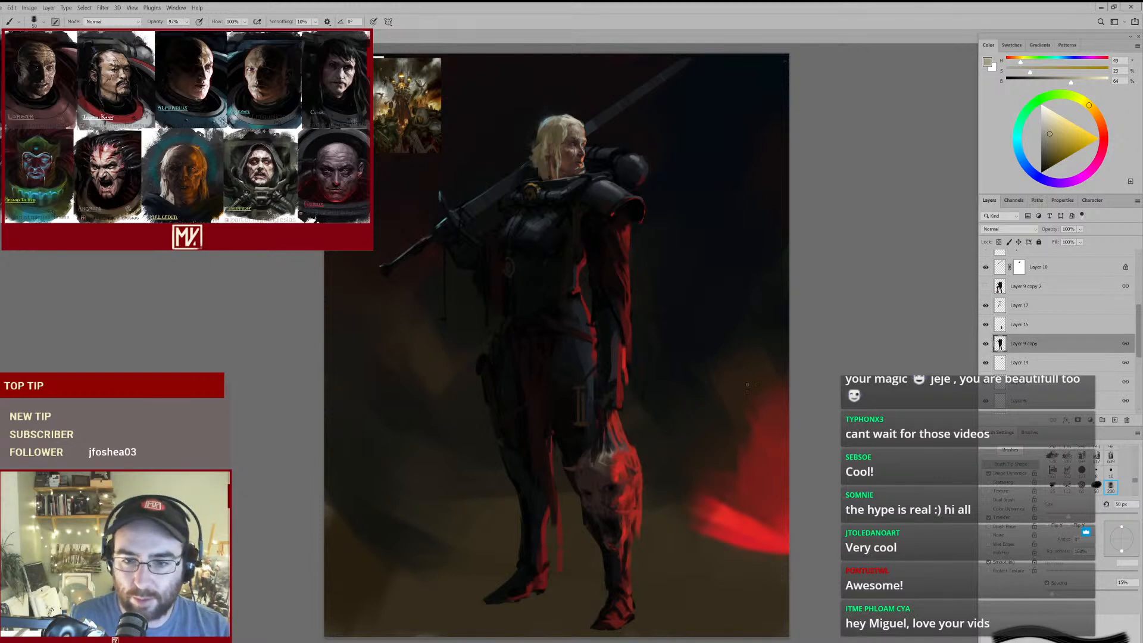
pyautogui.moveTo(646, 391)
pyautogui.mouseDown()
pyautogui.moveTo(620, 399)
pyautogui.moveTo(637, 390)
pyautogui.mouseUp()
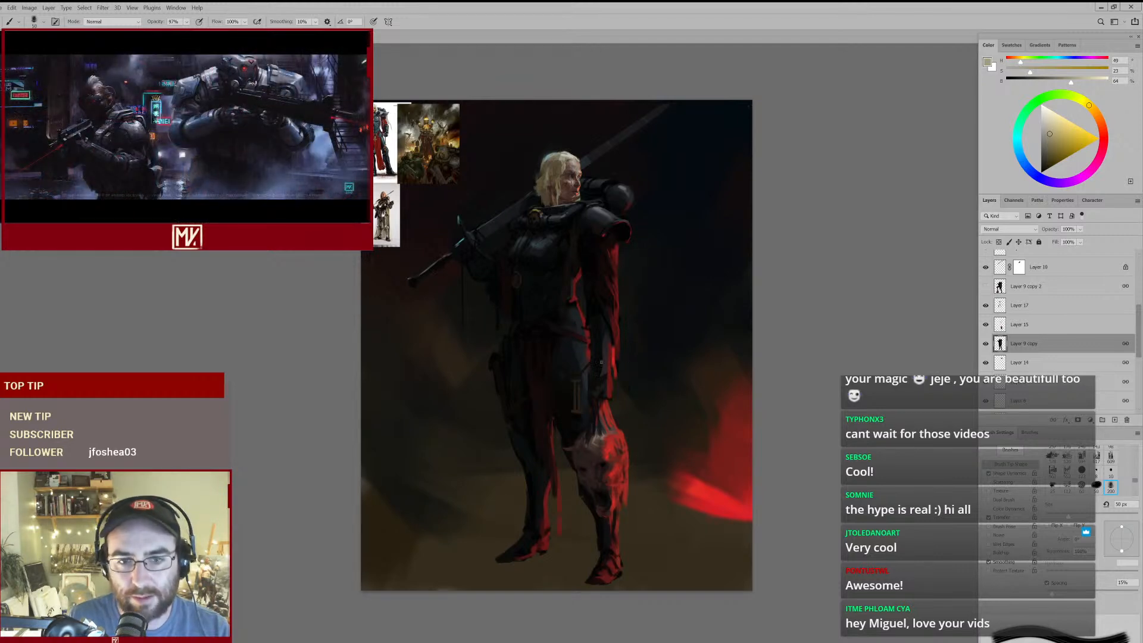
pyautogui.moveTo(605, 388); pyautogui.dragTo(634, 365)
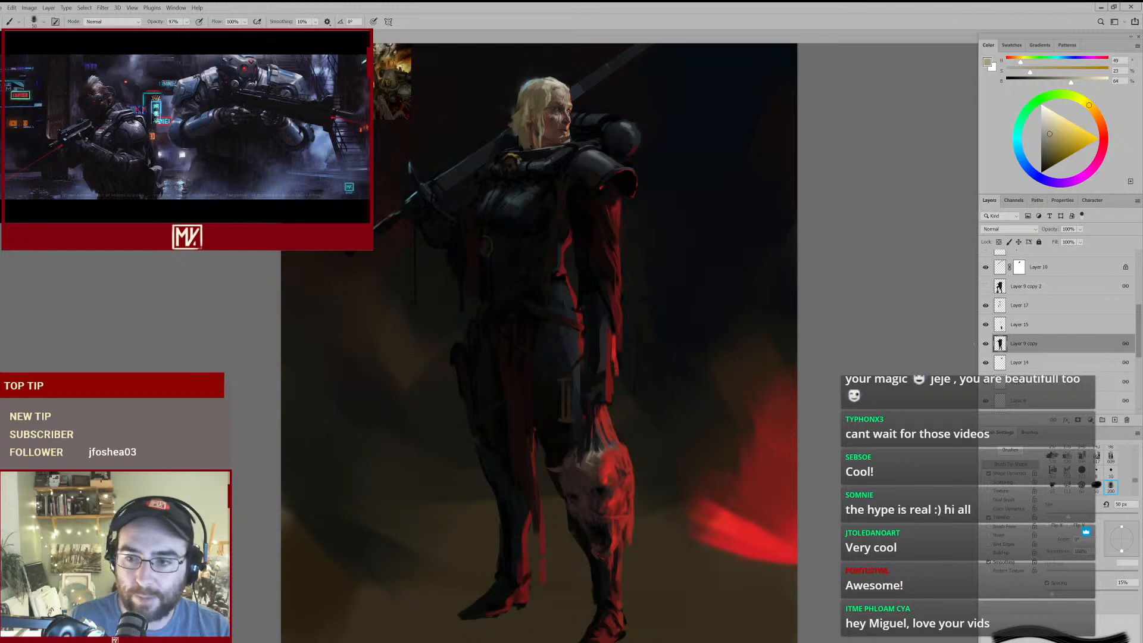
pyautogui.click(985, 345)
pyautogui.click(986, 345)
# - Touch up the outer edge of the figure's hanging forearm on Layer 9 copy, alternating between the Eraser and the Brush
pyautogui.press('e')
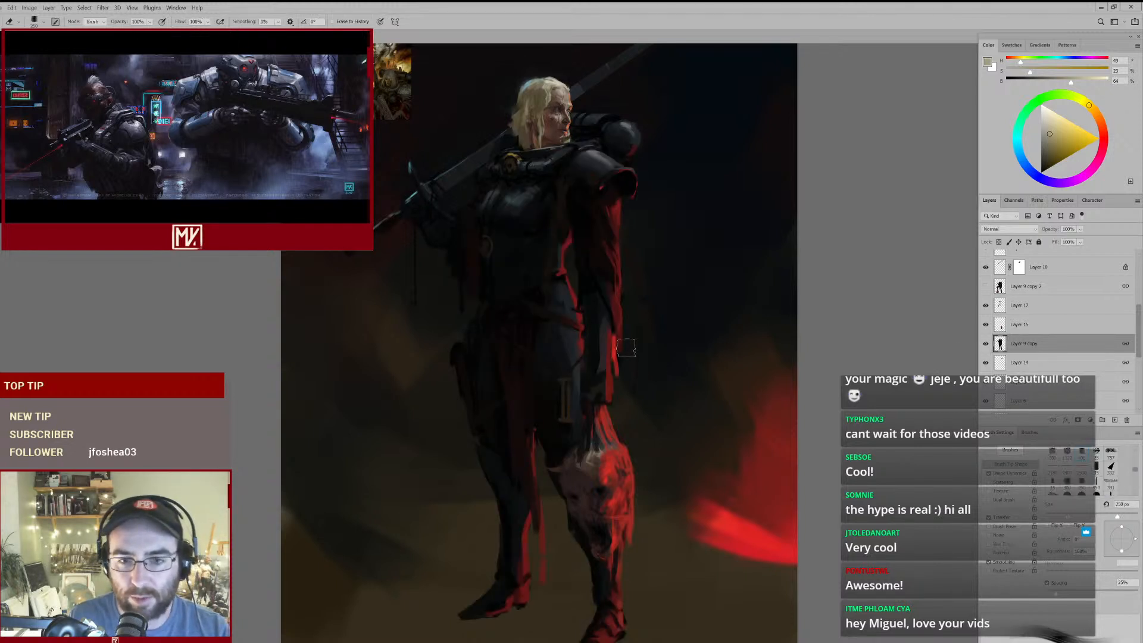
pyautogui.press('b')
pyautogui.moveTo(614, 321); pyautogui.dragTo(619, 323)
pyautogui.press('e')
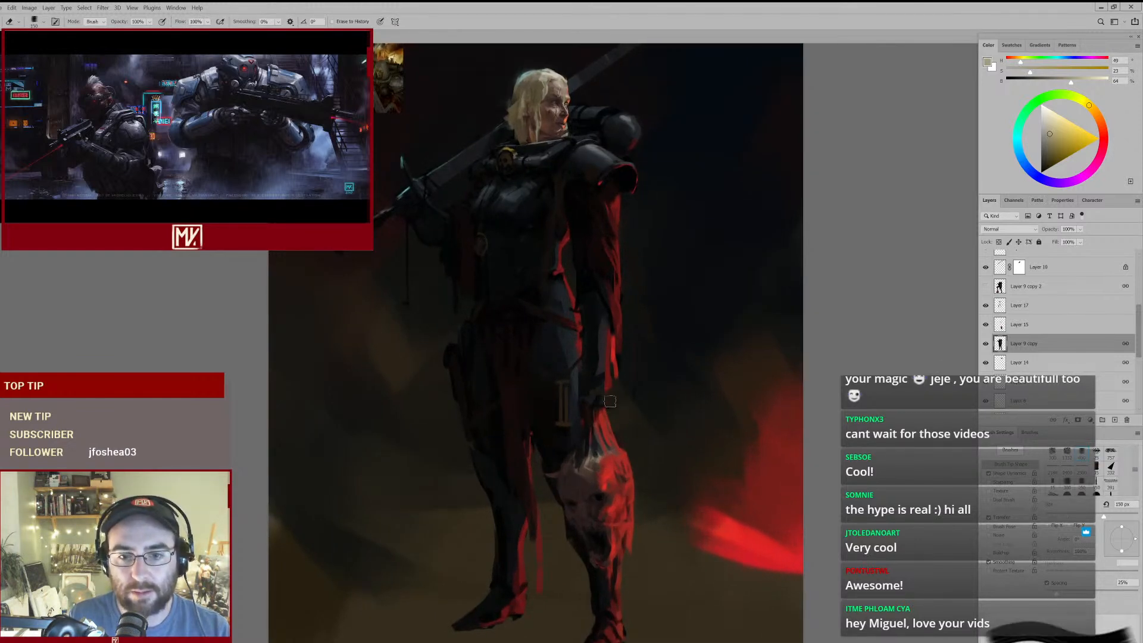
pyautogui.scroll(-3, 640, 357)
# - Paint the hanging arm with near-black tones sampled from the painting, enlarging the brush to 125 px
pyautogui.press('b')
pyautogui.keyDown('alt'); pyautogui.click(626, 323); pyautogui.keyUp('alt')
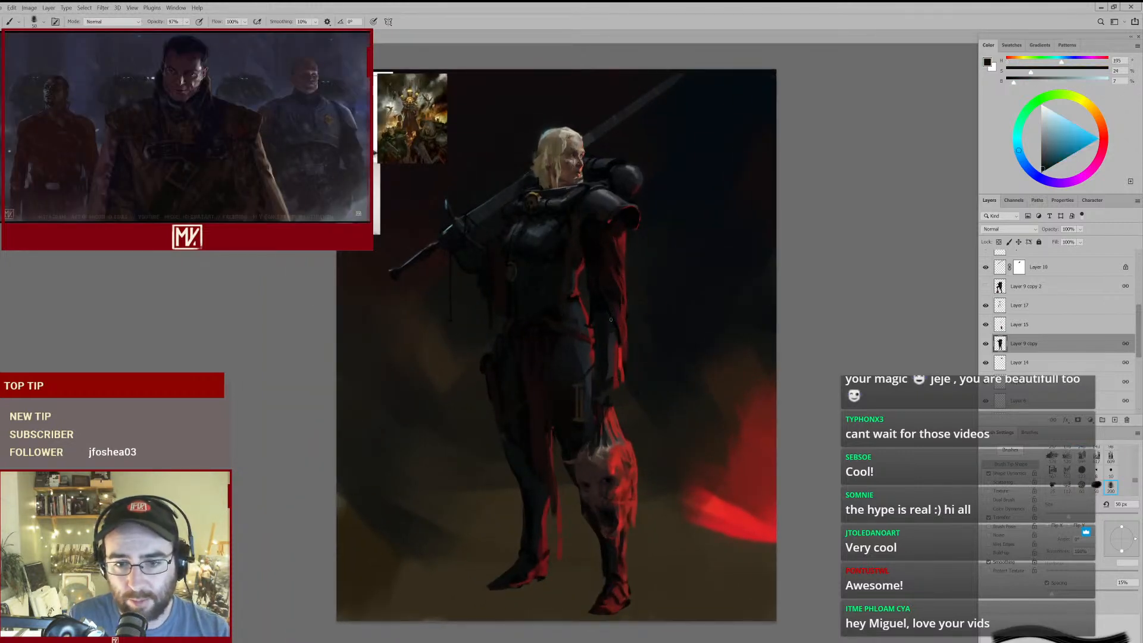
pyautogui.press(']')
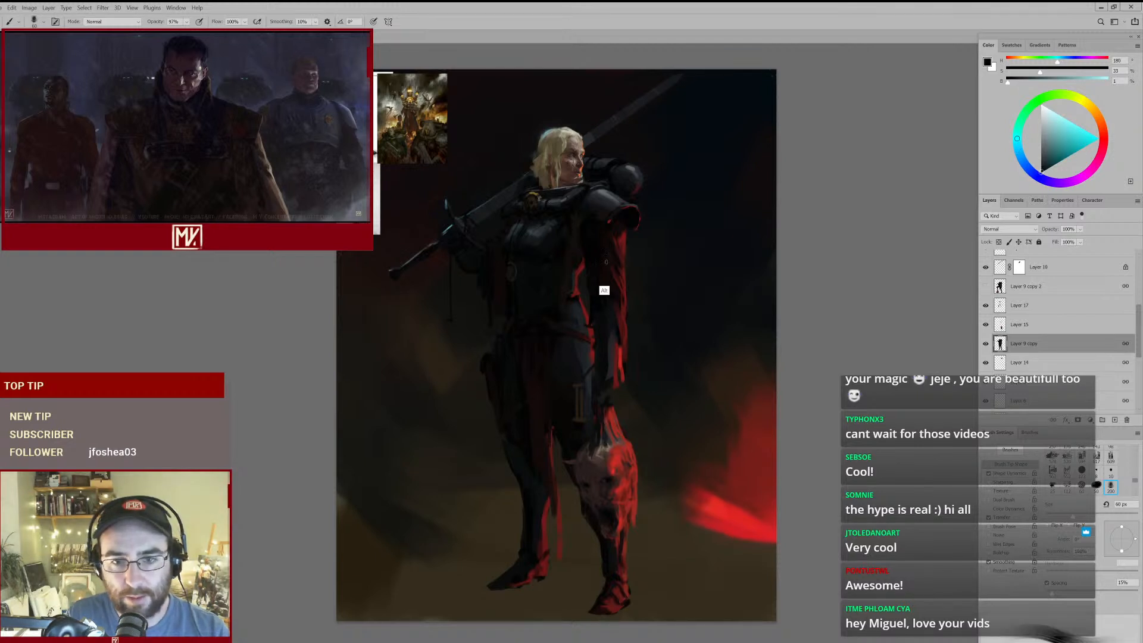
pyautogui.keyDown('alt'); pyautogui.click(592, 250); pyautogui.keyUp('alt')
pyautogui.press(']')
pyautogui.press(']')
pyautogui.press(']')
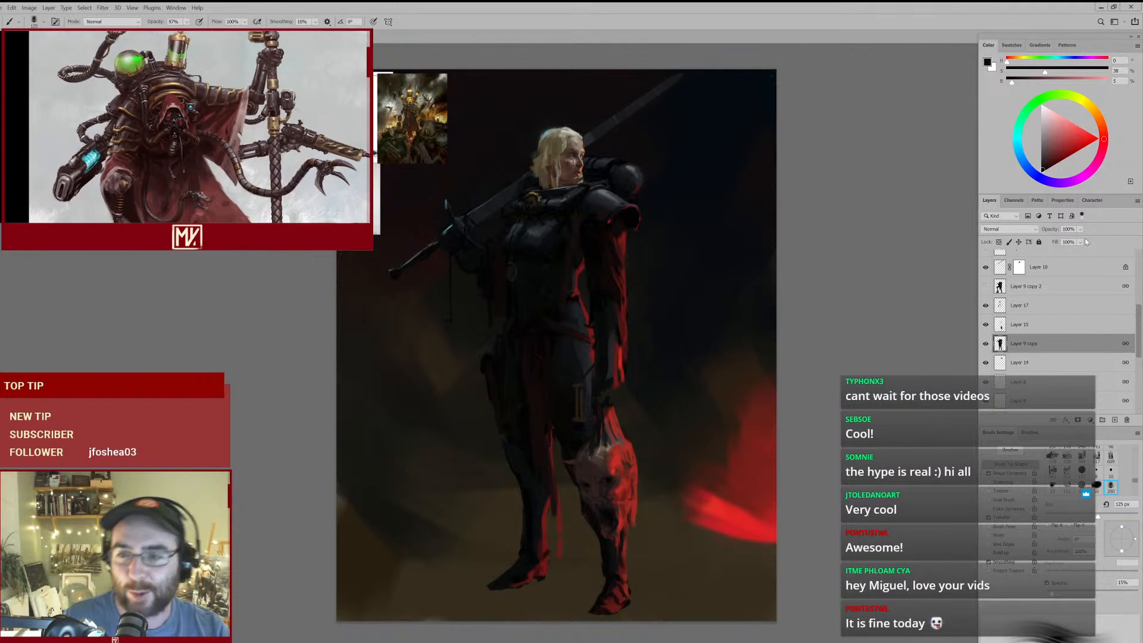
# - Select Layer 17 and touch up the figure's belt and hip with near-black tones, reducing the brush to 70 px
pyautogui.click(1024, 305)
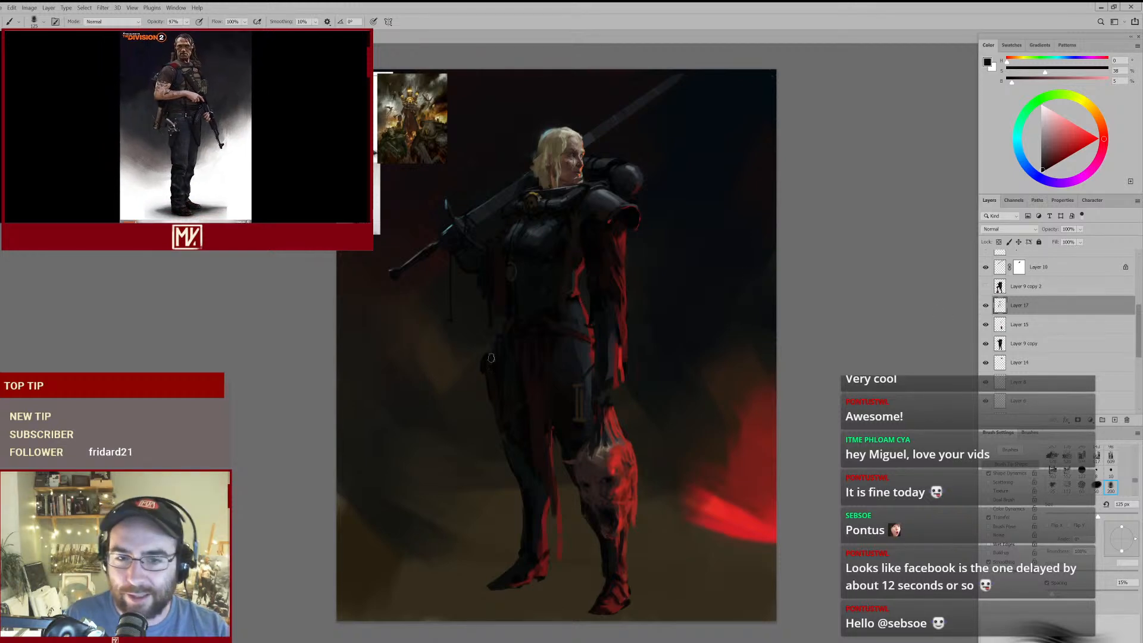
pyautogui.moveTo(558, 339)
pyautogui.mouseDown()
pyautogui.moveTo(598, 321)
pyautogui.moveTo(587, 321)
pyautogui.mouseUp()
pyautogui.press('[')
pyautogui.press('[')
pyautogui.keyDown('alt'); pyautogui.click(545, 322); pyautogui.keyUp('alt')
pyautogui.press('[')
pyautogui.press('[')
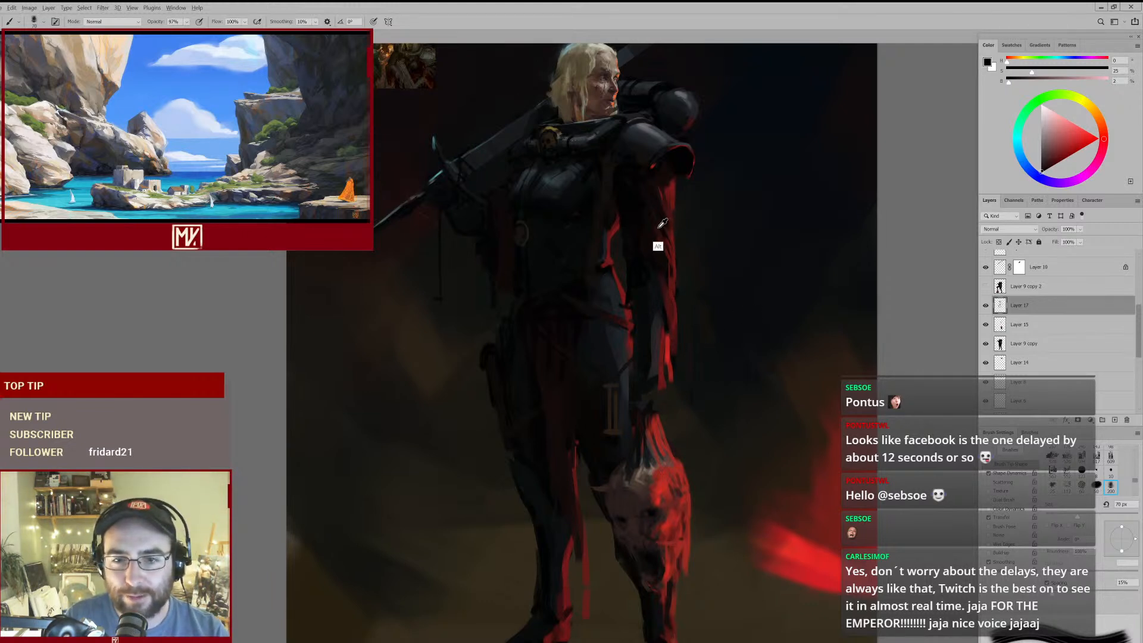
# - Rework the hanging arm's torn red sleeve with sampled dark reds and near-black tones, using a 90 px brush
pyautogui.keyDown('alt'); pyautogui.click(664, 290); pyautogui.keyUp('alt')
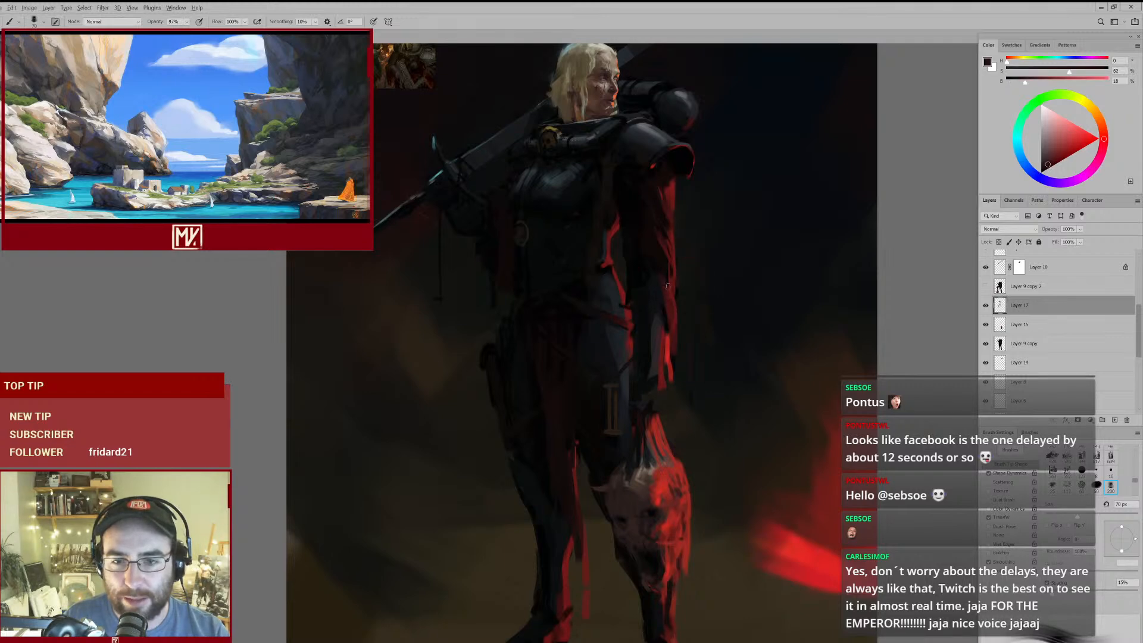
pyautogui.press(']')
pyautogui.press(']')
pyautogui.keyDown('alt'); pyautogui.click(654, 287); pyautogui.keyUp('alt')
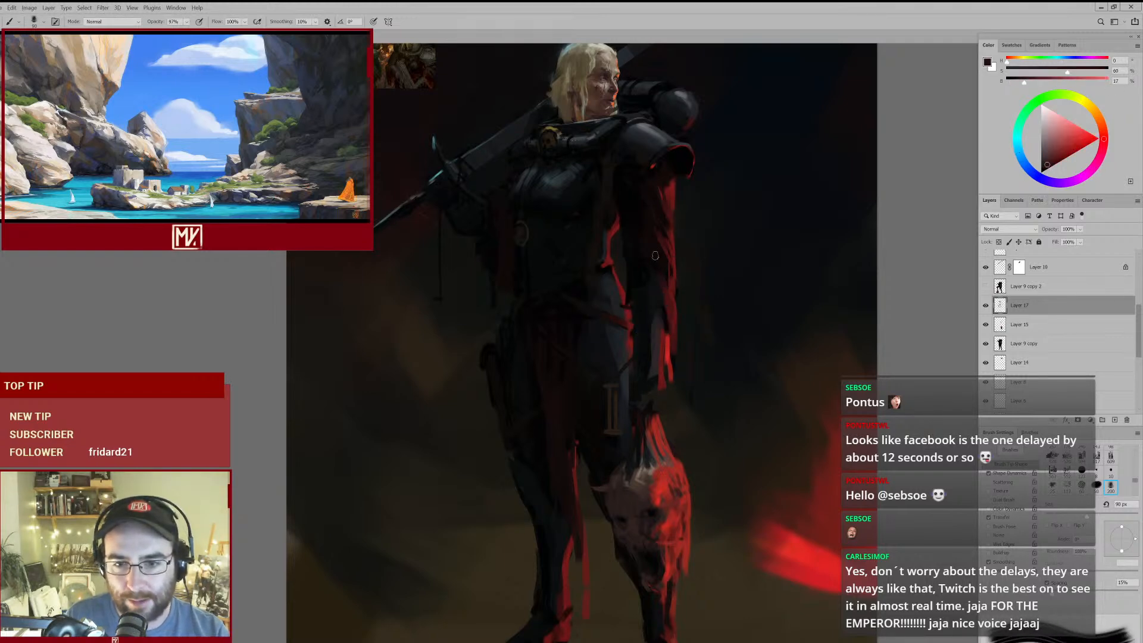
pyautogui.moveTo(678, 262)
pyautogui.mouseDown()
pyautogui.moveTo(649, 280)
pyautogui.moveTo(665, 271)
pyautogui.mouseUp()
pyautogui.keyDown('alt'); pyautogui.click(642, 231); pyautogui.keyUp('alt')
pyautogui.keyDown('alt'); pyautogui.click(659, 358); pyautogui.keyUp('alt')
# - Reduce the brush to 60 px and paint a dark red cuff at the hanging arm's wrist
pyautogui.press('[')
pyautogui.press('[')
pyautogui.press('[')
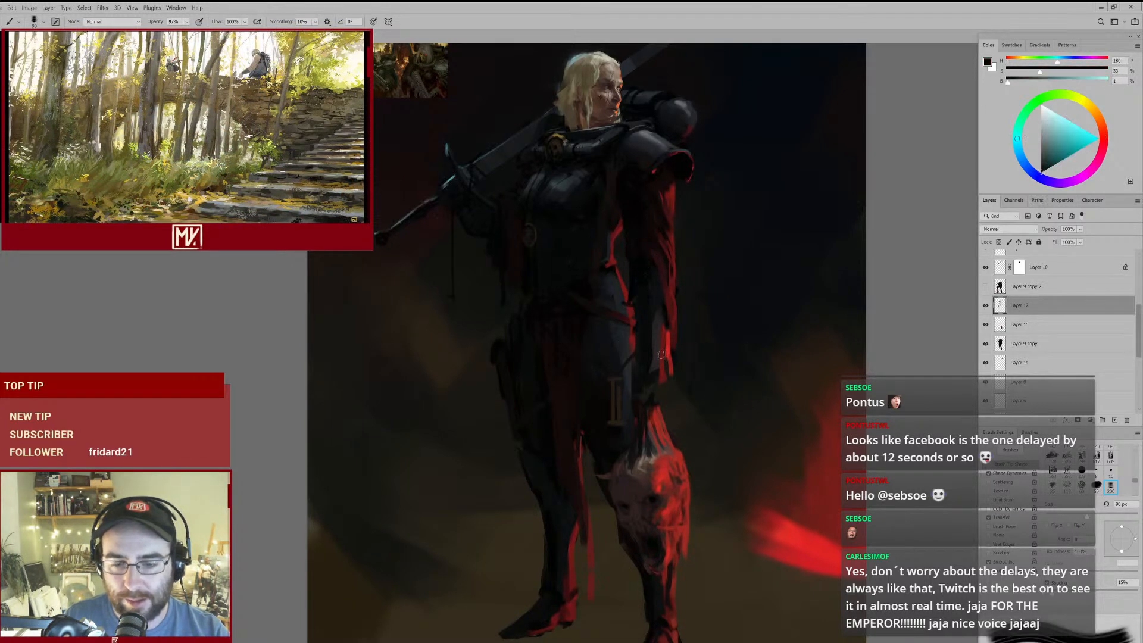
pyautogui.keyDown('alt'); pyautogui.click(662, 365); pyautogui.keyUp('alt')
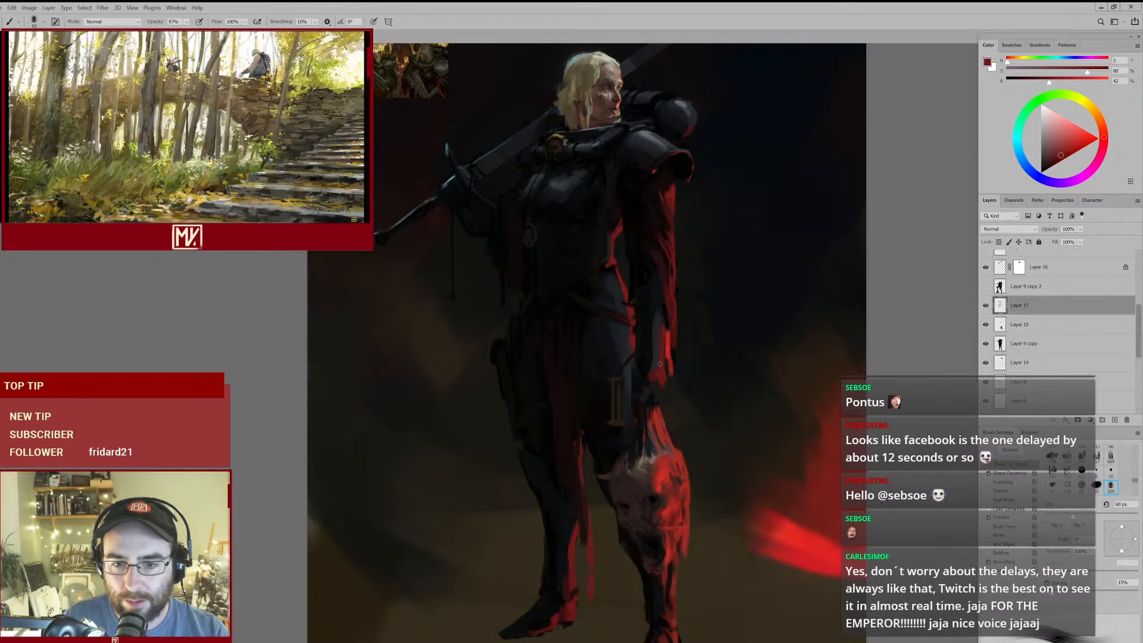
pyautogui.keyDown('alt'); pyautogui.click(649, 367); pyautogui.keyUp('alt')
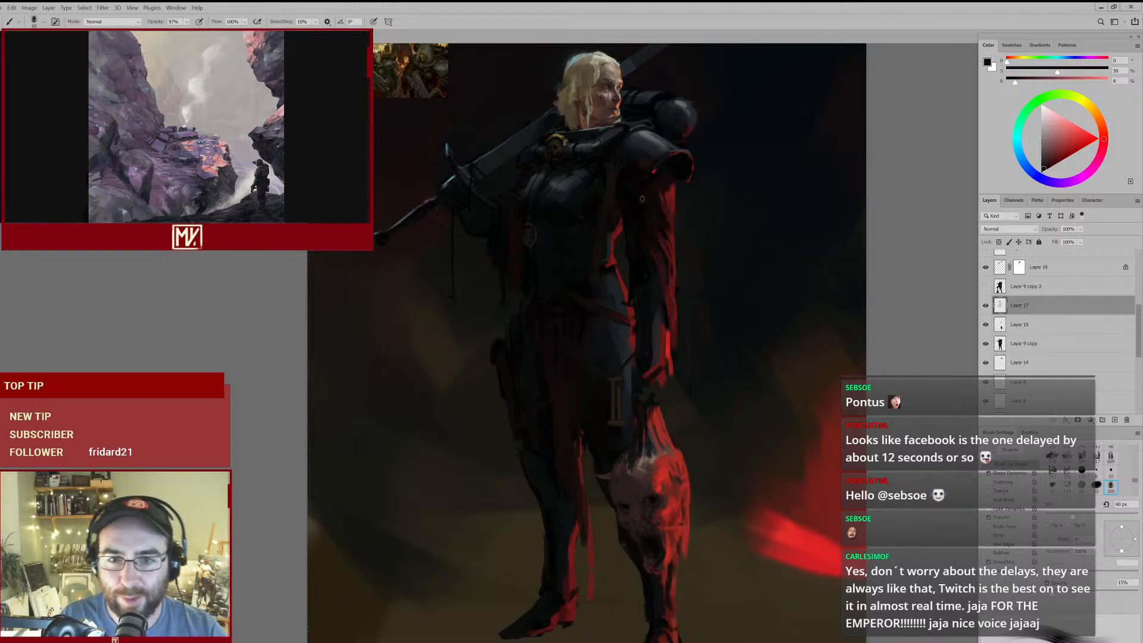
# - Touch up the chest strap and waist with near-black and dark brown tones sampled from the painting
pyautogui.keyDown('alt'); pyautogui.click(615, 198); pyautogui.keyUp('alt')
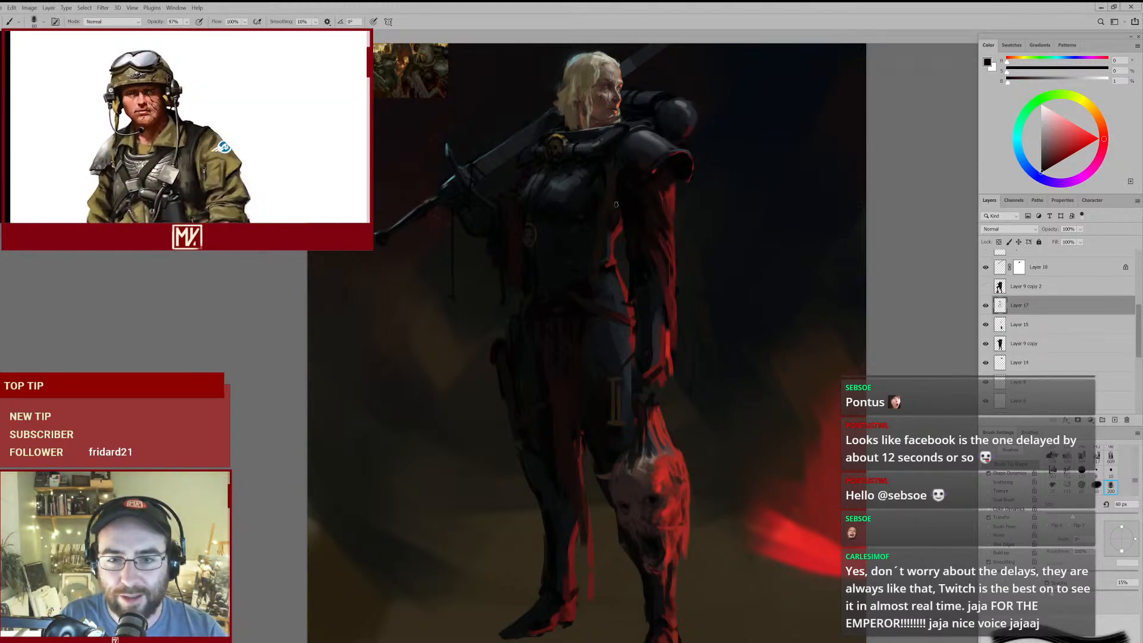
pyautogui.keyDown('alt'); pyautogui.click(578, 294); pyautogui.keyUp('alt')
pyautogui.keyDown('alt'); pyautogui.click(579, 295); pyautogui.keyUp('alt')
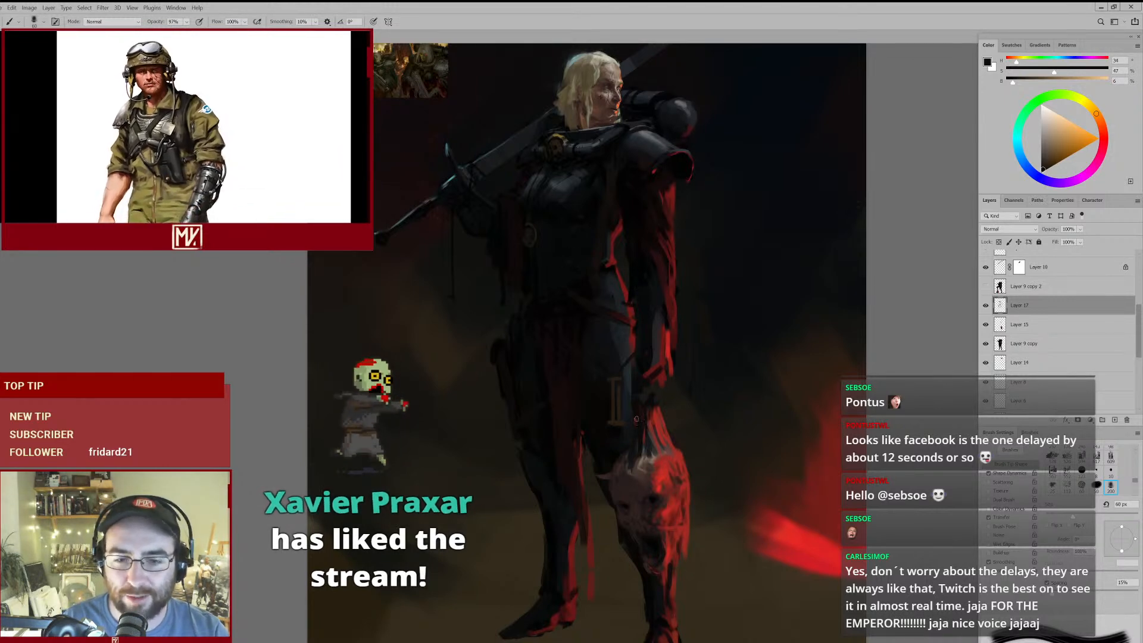
# - Sample a dark blue-grey and paint the thigh armour beside the hanging arm with a larger brush
pyautogui.scroll(3, 646, 399)
pyautogui.moveTo(638, 352); pyautogui.dragTo(587, 298)
pyautogui.keyDown('alt'); pyautogui.click(523, 260); pyautogui.keyUp('alt')
pyautogui.press(']')
pyautogui.press(']')
pyautogui.press(']')
pyautogui.press(']')
pyautogui.press(']')
pyautogui.press(']')
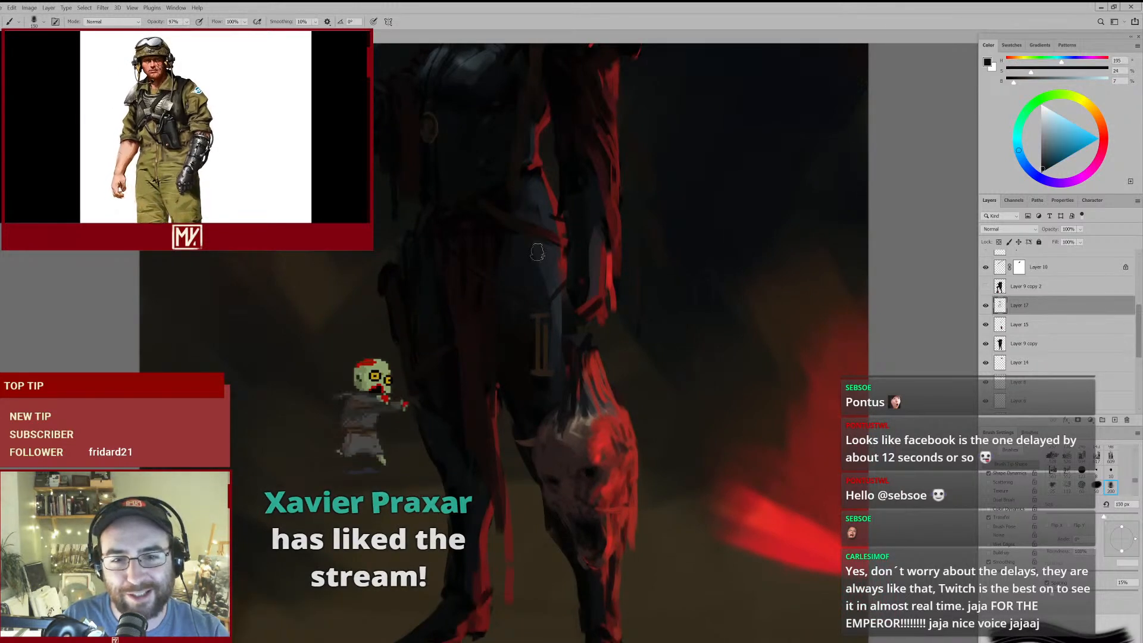
# - Paint the hanging forearm's armour with dark grey and blue-grey tones, reducing the brush to 125 px and 100 px
pyautogui.keyDown('alt'); pyautogui.click(595, 231); pyautogui.keyUp('alt')
pyautogui.press('[')
pyautogui.moveTo(594, 220); pyautogui.dragTo(593, 253)
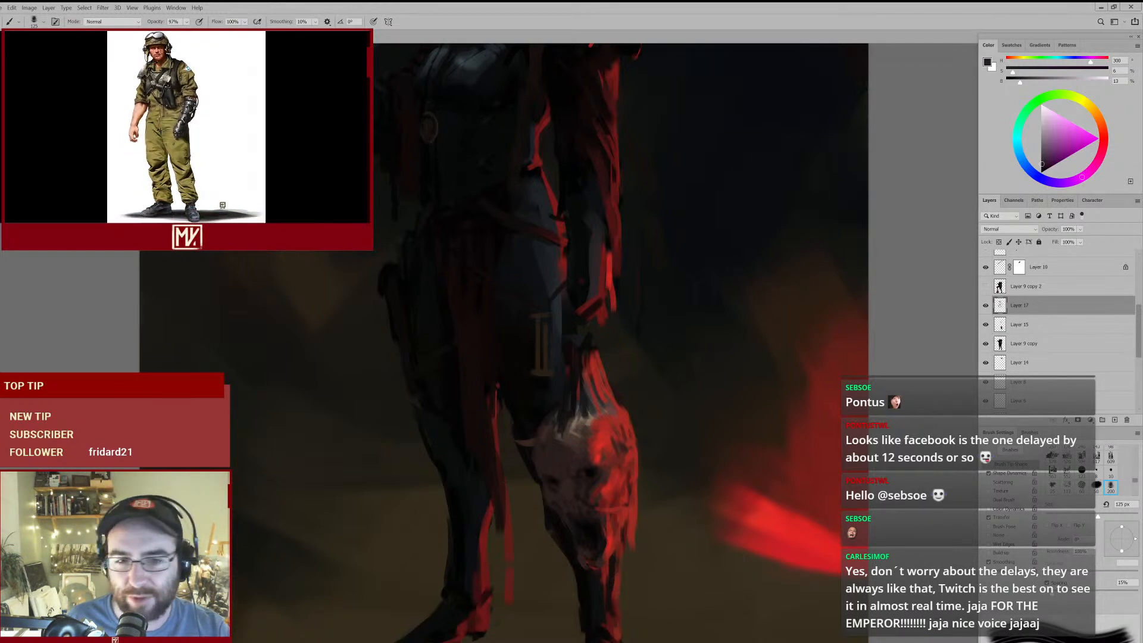
pyautogui.moveTo(597, 184); pyautogui.dragTo(589, 349)
pyautogui.keyDown('alt'); pyautogui.click(603, 307); pyautogui.keyUp('alt')
pyautogui.press('[')
pyautogui.keyDown('alt'); pyautogui.click(592, 320); pyautogui.keyUp('alt')
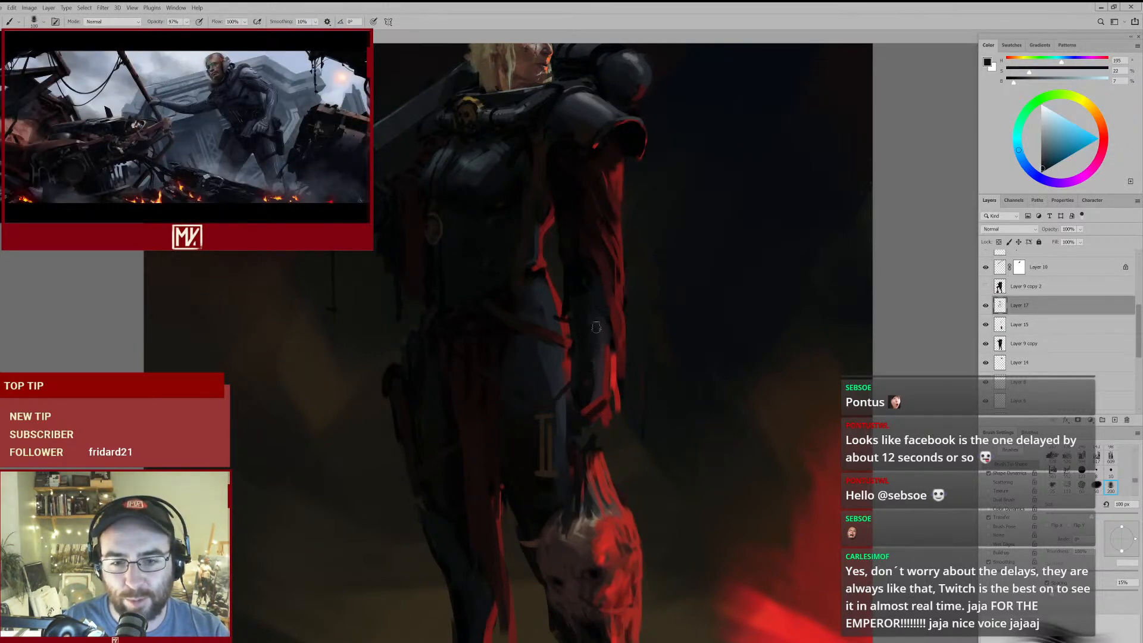
pyautogui.keyDown('alt'); pyautogui.click(595, 325); pyautogui.keyUp('alt')
pyautogui.moveTo(598, 310)
pyautogui.mouseDown()
pyautogui.moveTo(553, 321)
pyautogui.moveTo(594, 298)
pyautogui.mouseUp()
pyautogui.moveTo(605, 217); pyautogui.dragTo(607, 306)
# - Paint sampled near-black tones over the side of the breastplate below the shoulder
pyautogui.keyDown('alt'); pyautogui.click(546, 215); pyautogui.keyUp('alt')
pyautogui.moveTo(532, 200); pyautogui.dragTo(568, 218)
pyautogui.keyDown('alt'); pyautogui.click(512, 215); pyautogui.keyUp('alt')
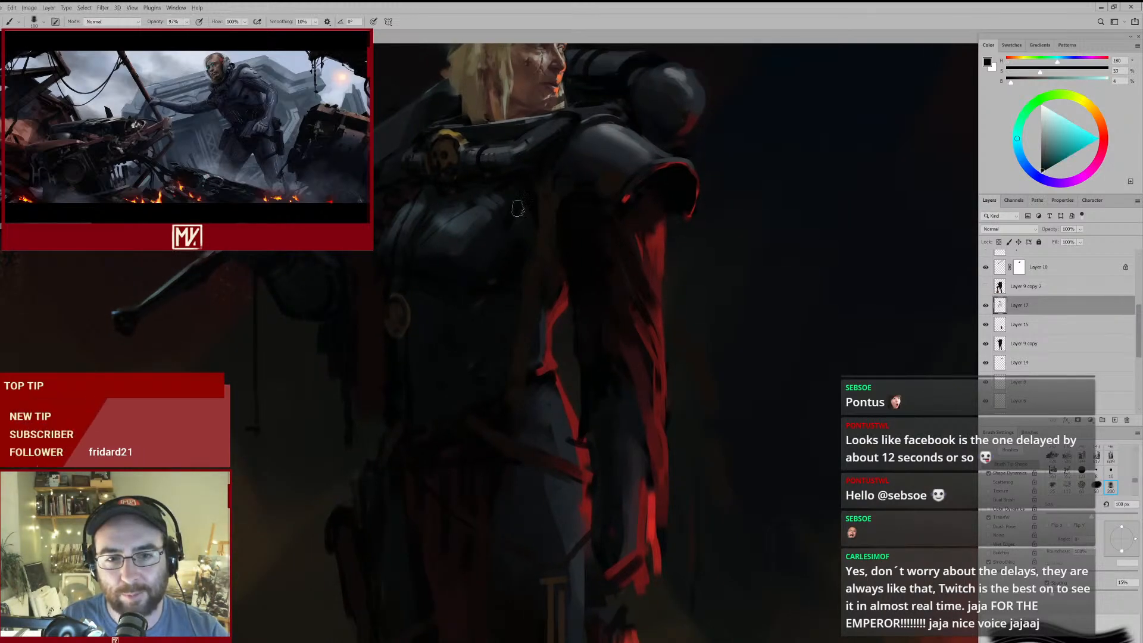
pyautogui.moveTo(518, 239); pyautogui.dragTo(503, 273)
pyautogui.keyDown('alt'); pyautogui.click(499, 275); pyautogui.keyUp('alt')
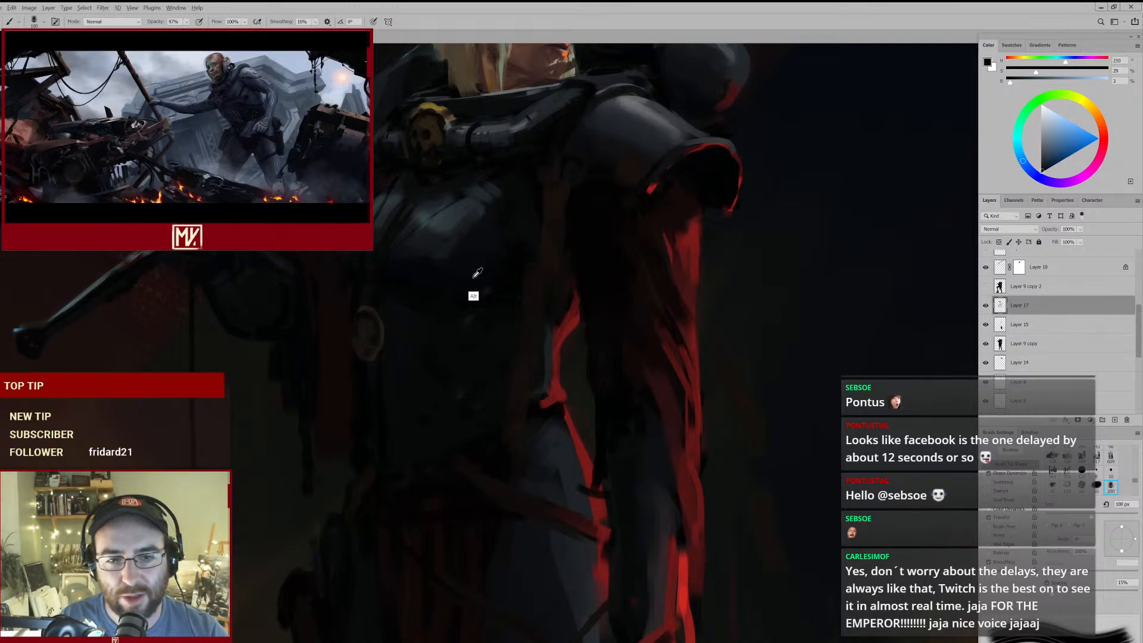
pyautogui.moveTo(510, 256)
pyautogui.mouseDown()
pyautogui.moveTo(462, 284)
pyautogui.moveTo(495, 277)
pyautogui.mouseUp()
# - Reduce the brush to 70 px and refine the torso armour just beneath the breastplate
pyautogui.keyDown('alt'); pyautogui.click(366, 279); pyautogui.keyUp('alt')
pyautogui.press('[')
pyautogui.press('[')
pyautogui.press('[')
pyautogui.moveTo(458, 289); pyautogui.dragTo(436, 293)
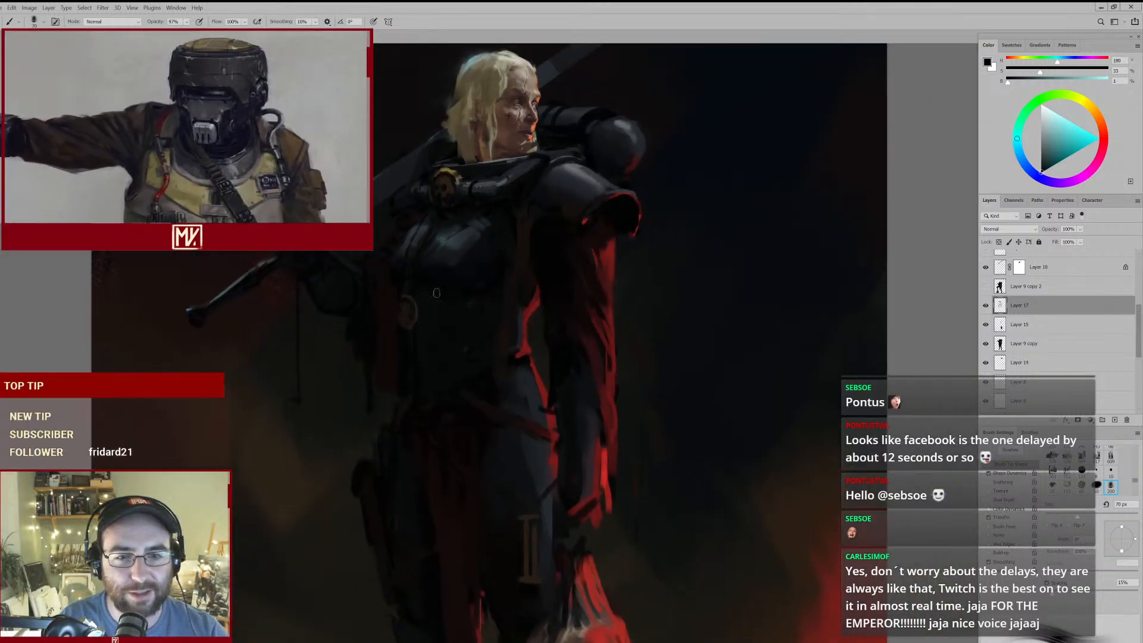
# - Reshape the hanging arm's wrist cuff above the severed head with sampled dark red and dark blue-grey strokes
pyautogui.scroll(-3, 612, 242)
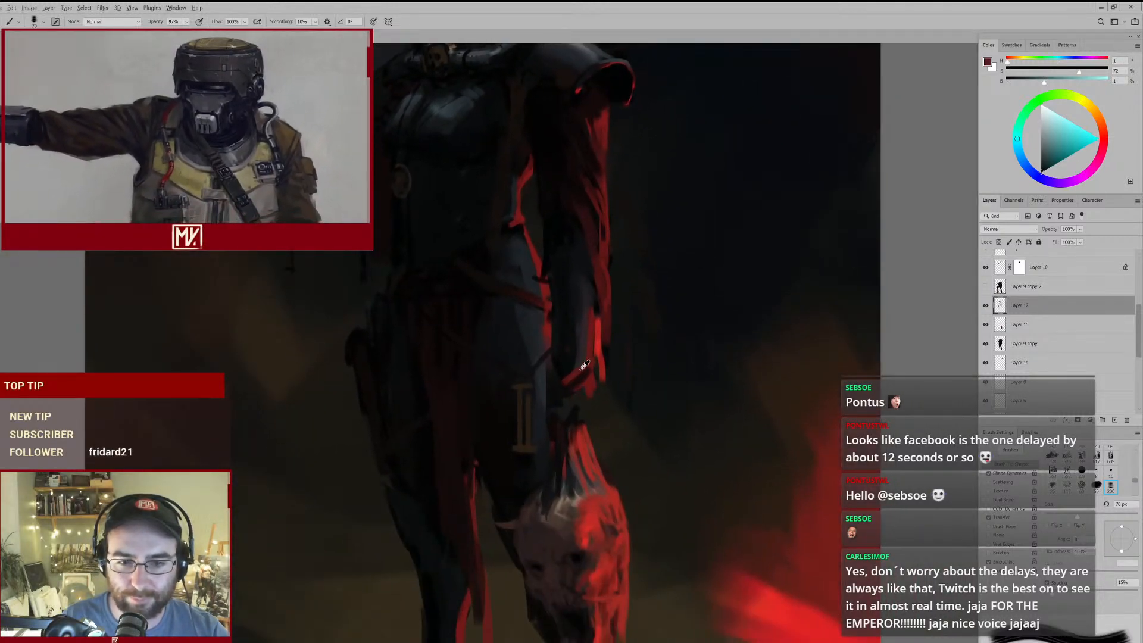
pyautogui.keyDown('alt'); pyautogui.click(584, 366); pyautogui.keyUp('alt')
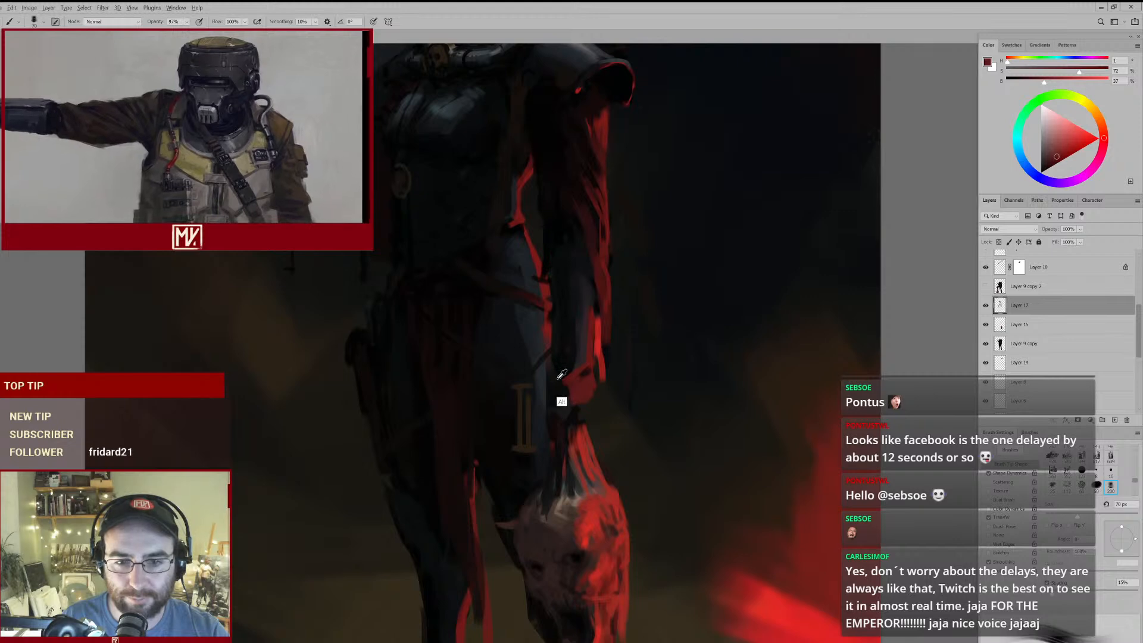
pyautogui.keyDown('alt'); pyautogui.click(561, 376); pyautogui.keyUp('alt')
pyautogui.moveTo(608, 348); pyautogui.dragTo(588, 364)
pyautogui.keyDown('alt'); pyautogui.click(570, 356); pyautogui.keyUp('alt')
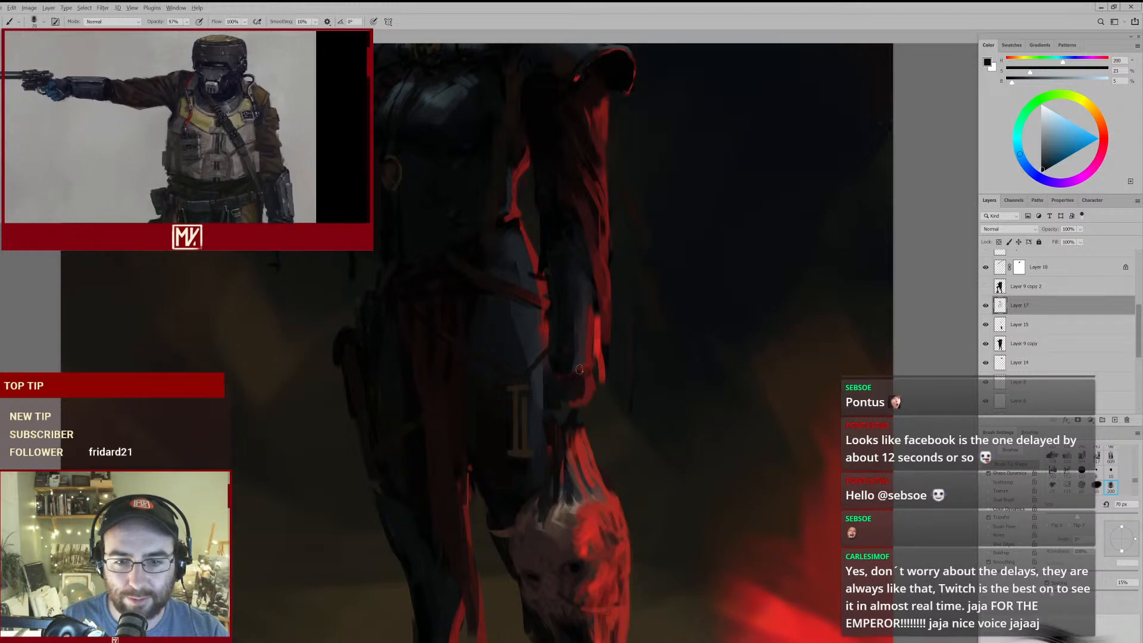
pyautogui.moveTo(562, 409); pyautogui.dragTo(563, 408)
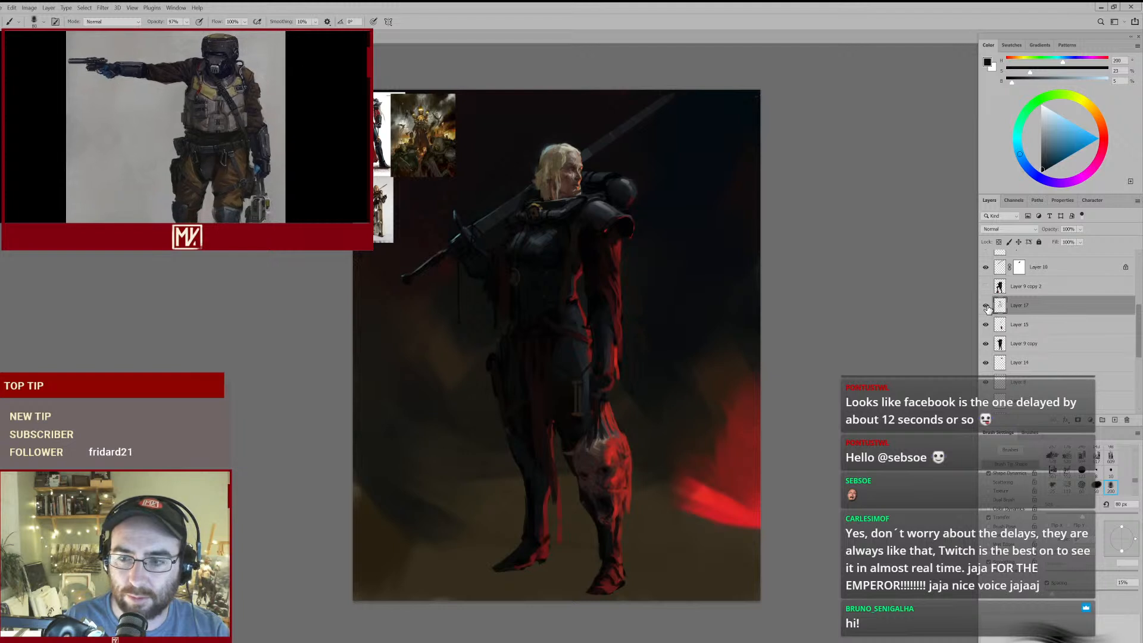
# - Switch to Layer 9 copy and block in the hand holding the severed head in dark purplish grey, enlarging the brush to 90 px
pyautogui.press('e')
pyautogui.press(']')
pyautogui.click(995, 347)
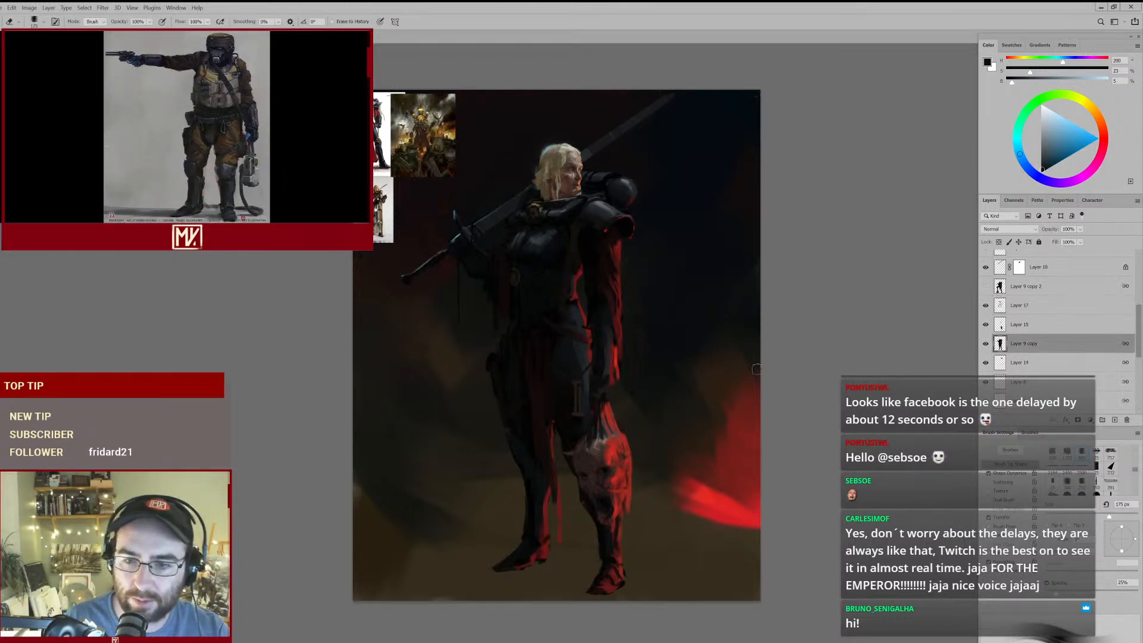
pyautogui.press('b')
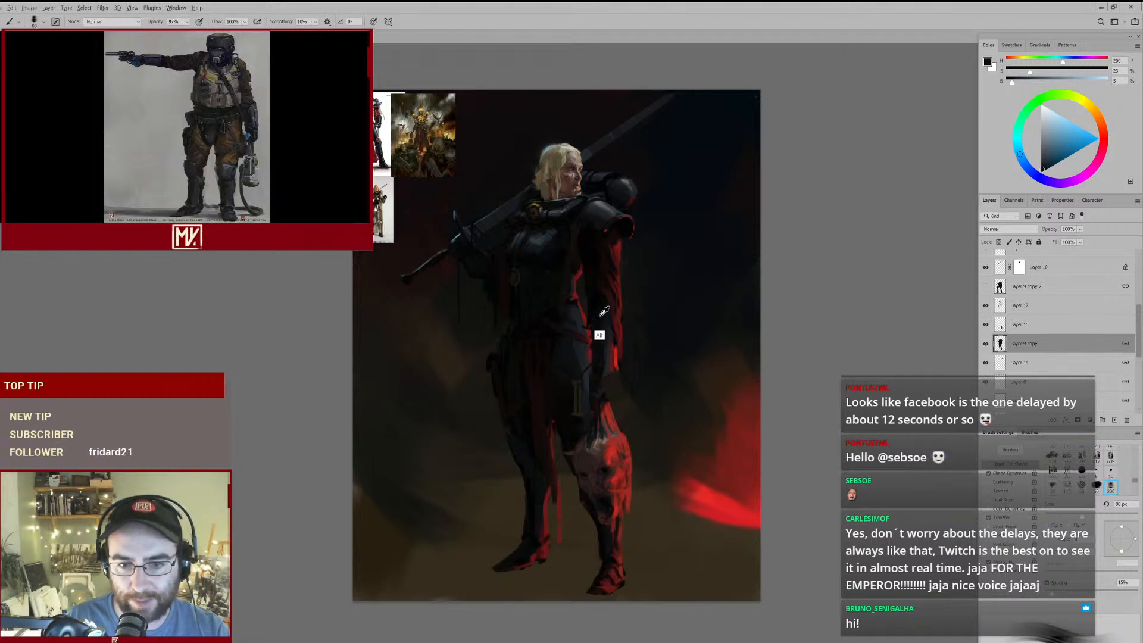
pyautogui.keyDown('alt'); pyautogui.click(602, 373); pyautogui.keyUp('alt')
pyautogui.keyDown('alt'); pyautogui.click(611, 372); pyautogui.keyUp('alt')
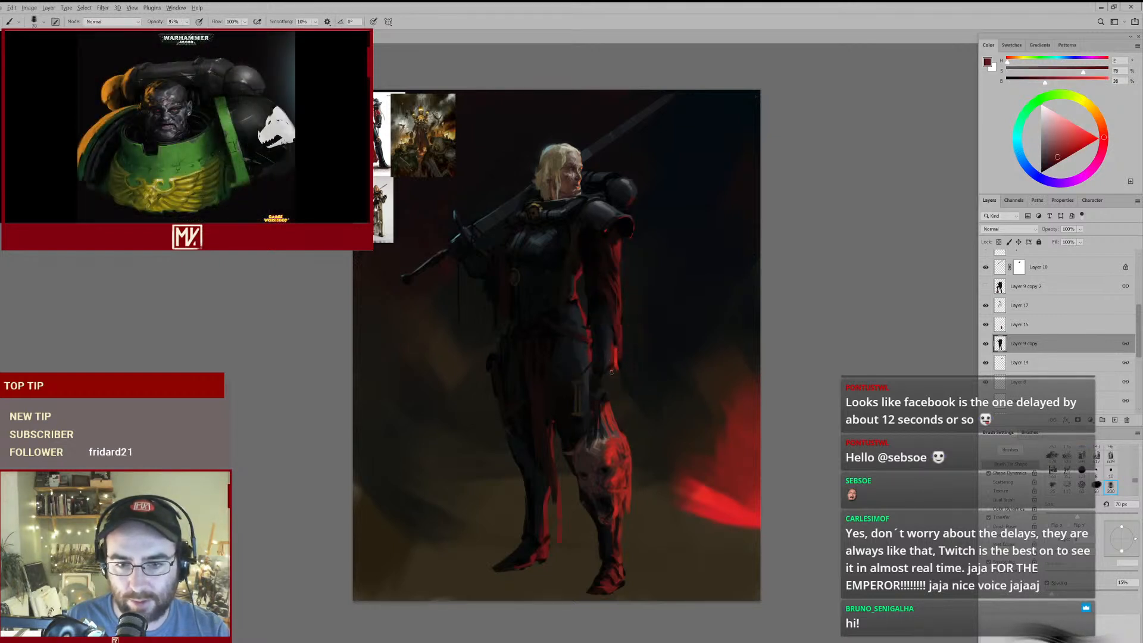
pyautogui.keyDown('alt'); pyautogui.click(607, 378); pyautogui.keyUp('alt')
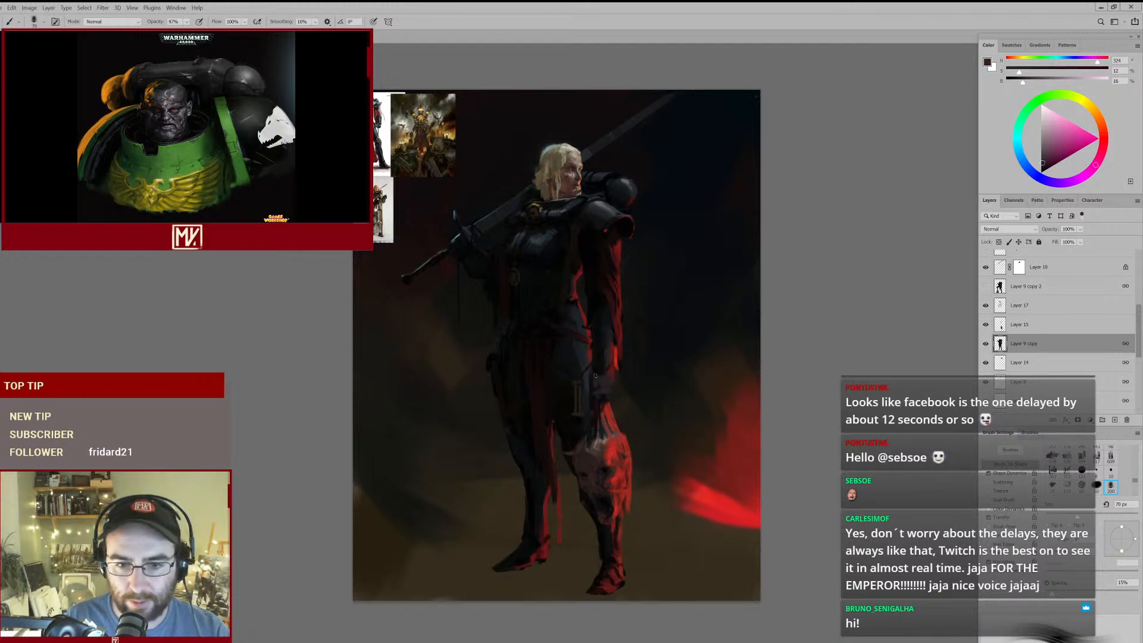
pyautogui.press(']')
pyautogui.press(']')
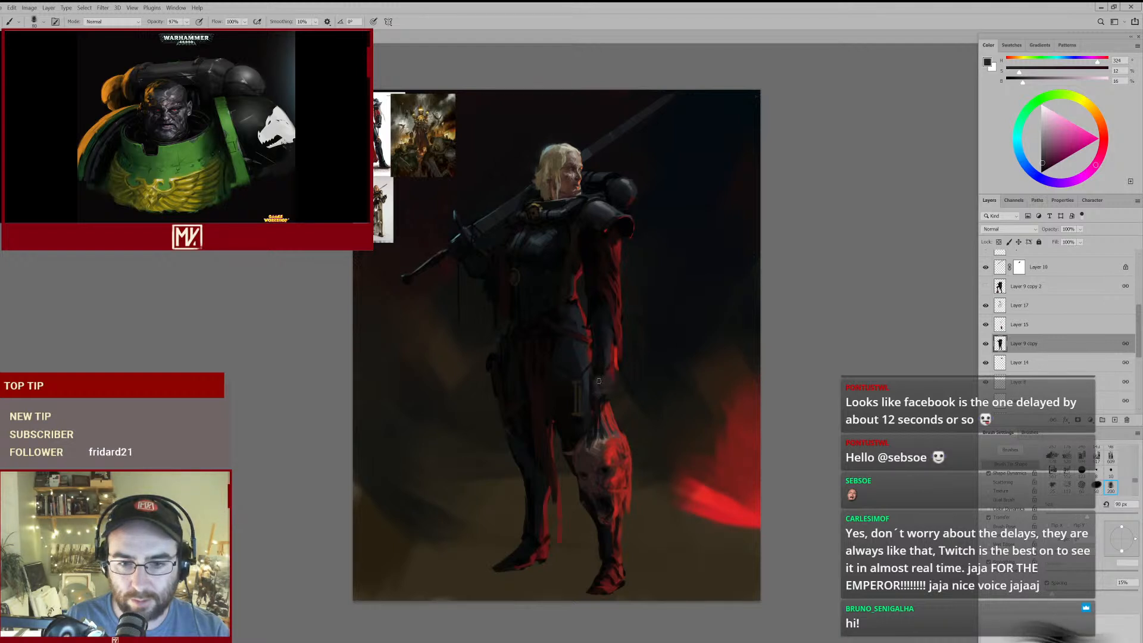
pyautogui.moveTo(597, 382); pyautogui.dragTo(630, 368)
# - Compare the arm with Layer 17 hidden and shown, and erase that layer's cuff strokes around the wrist
pyautogui.click(986, 307)
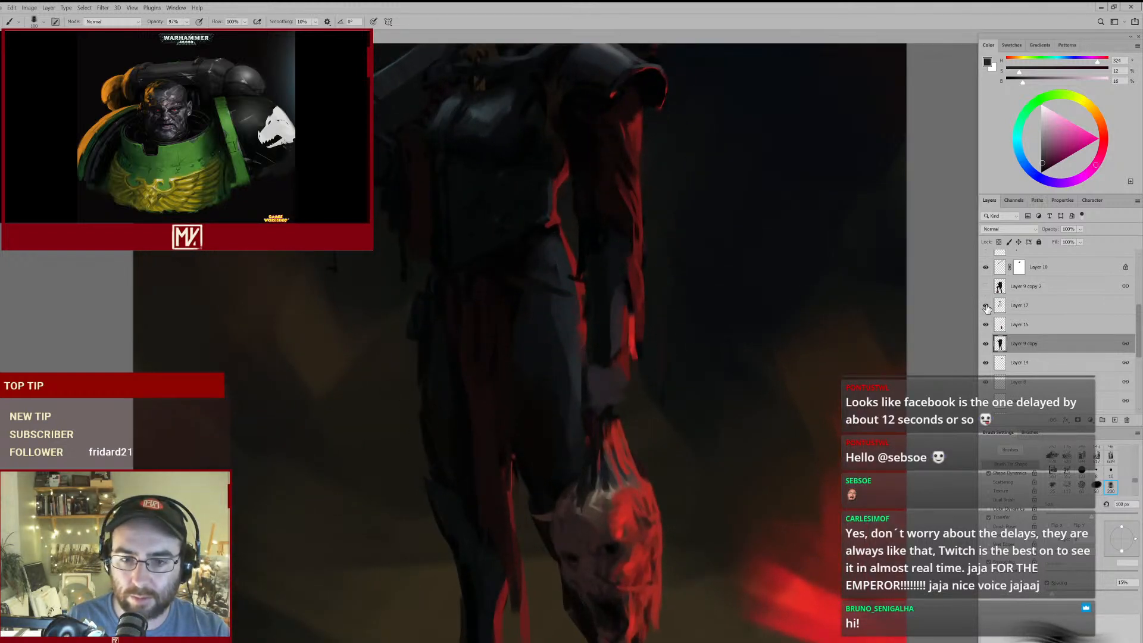
pyautogui.click(986, 306)
pyautogui.press('e')
pyautogui.click(1027, 307)
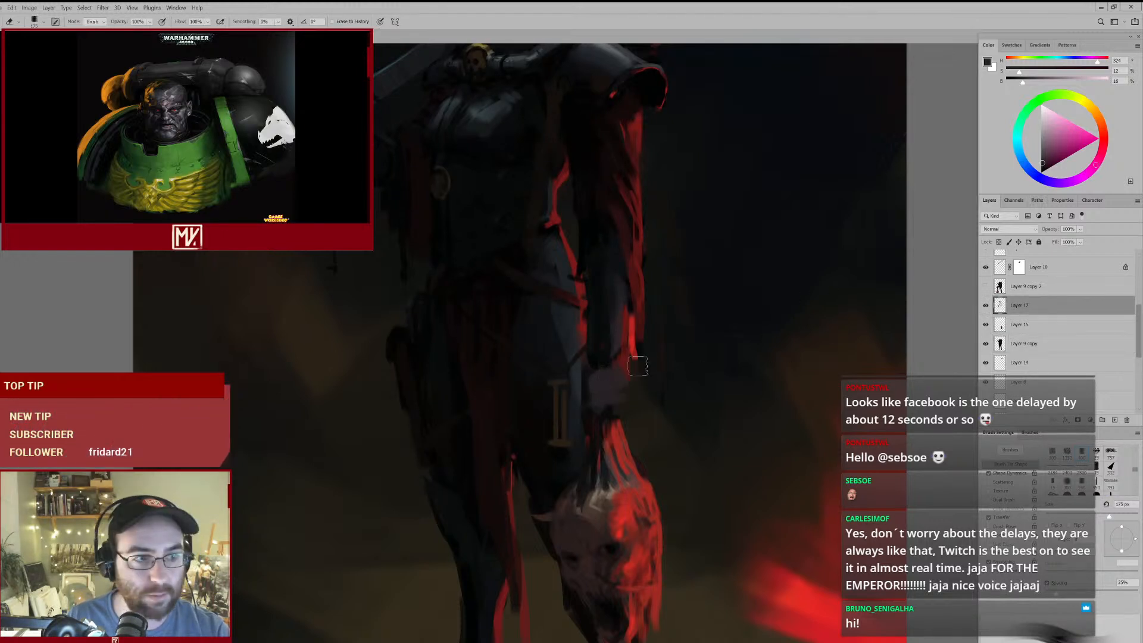
# - Return to the Brush, select Layer 9 copy and check its content by toggling its visibility
pyautogui.press('b')
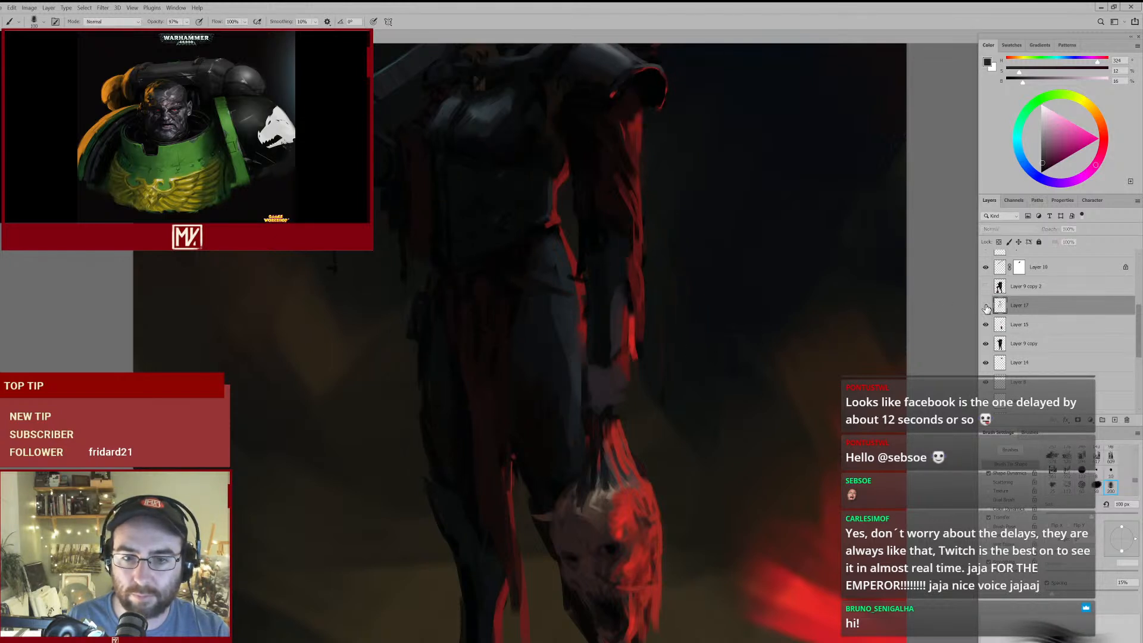
pyautogui.click(1012, 340)
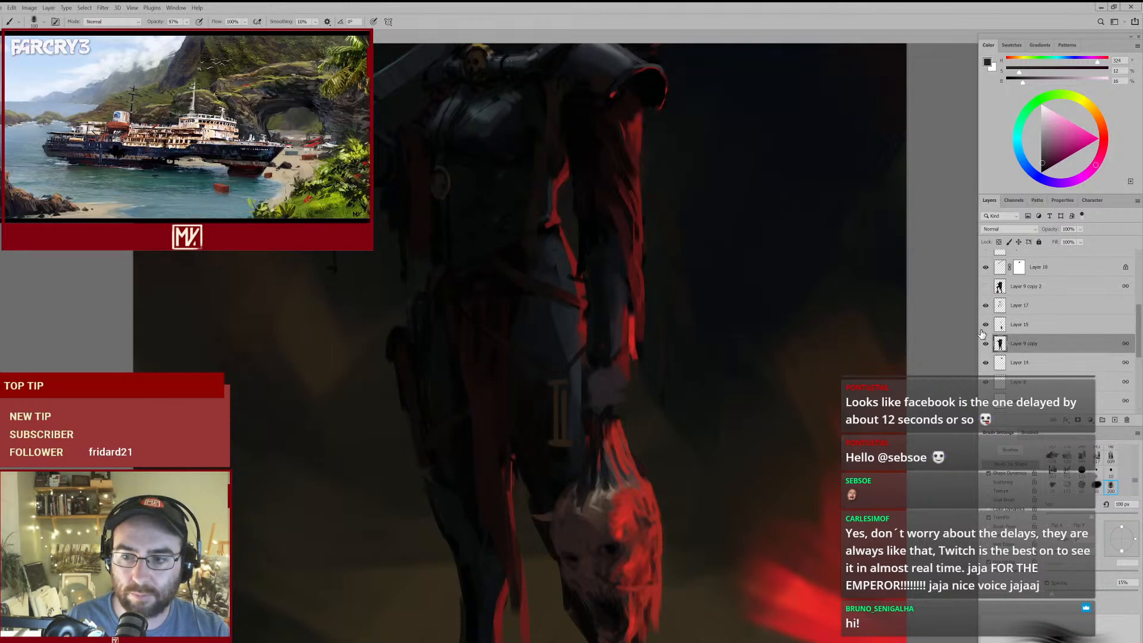
pyautogui.click(986, 344)
pyautogui.click(986, 344)
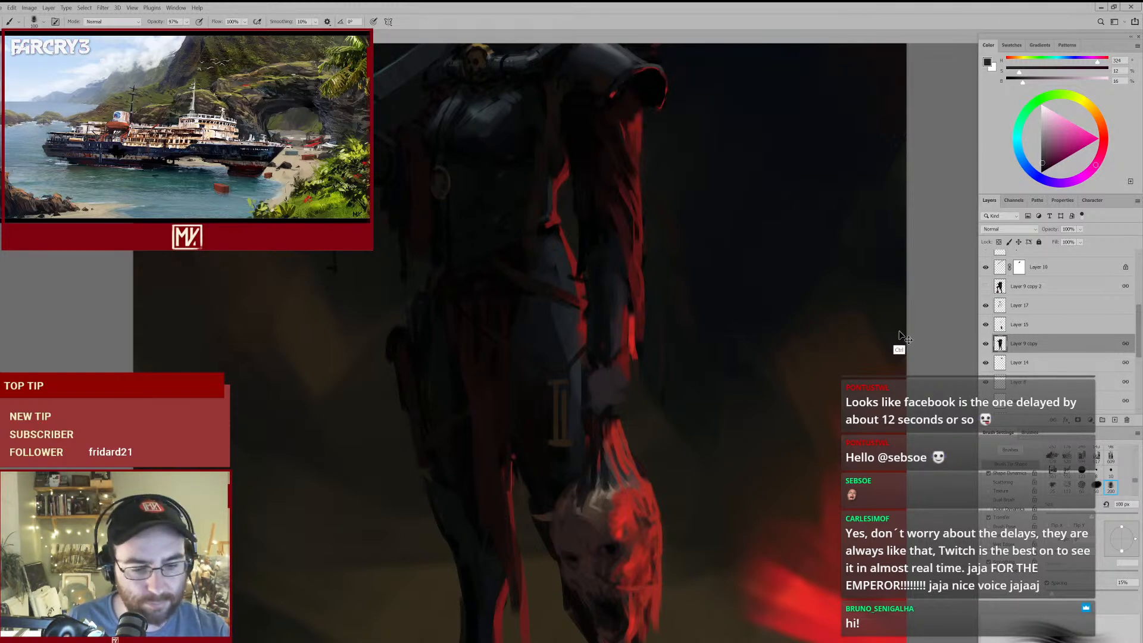
# - Undo a stroke over the hand and shade the gripping fist with sampled near-black tones instead
pyautogui.moveTo(634, 318)
pyautogui.mouseDown()
pyautogui.moveTo(616, 361)
pyautogui.moveTo(577, 376)
pyautogui.moveTo(588, 403)
pyautogui.moveTo(621, 407)
pyautogui.moveTo(656, 393)
pyautogui.moveTo(605, 392)
pyautogui.mouseUp()
pyautogui.hotkey('ctrl', 'z')
pyautogui.keyDown('alt'); pyautogui.click(599, 336); pyautogui.keyUp('alt')
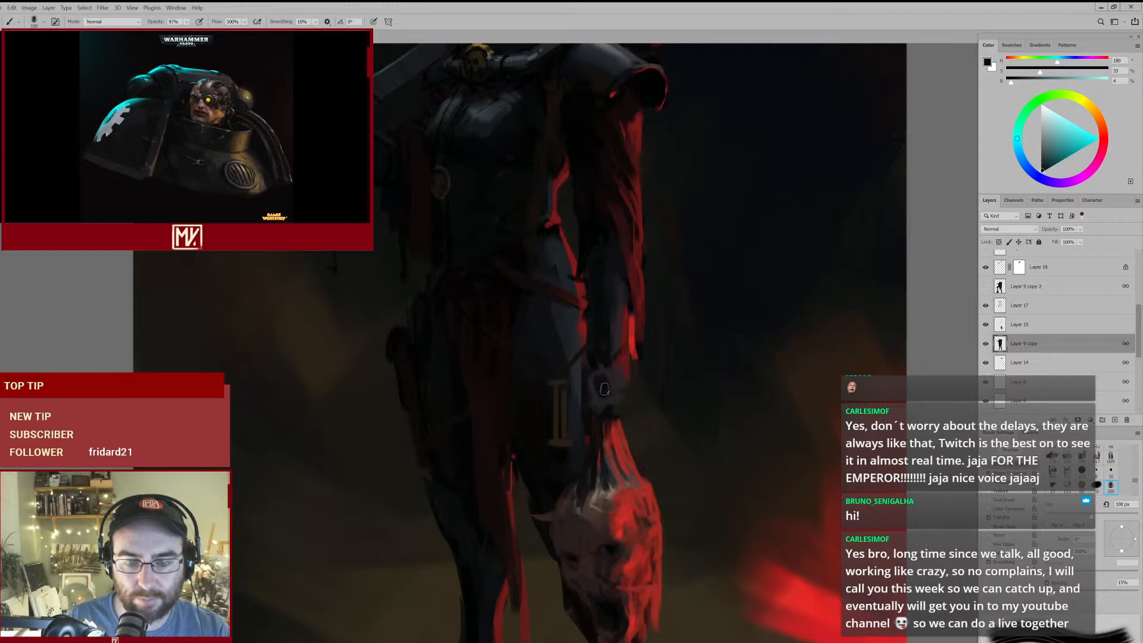
pyautogui.keyDown('alt'); pyautogui.click(607, 345); pyautogui.keyUp('alt')
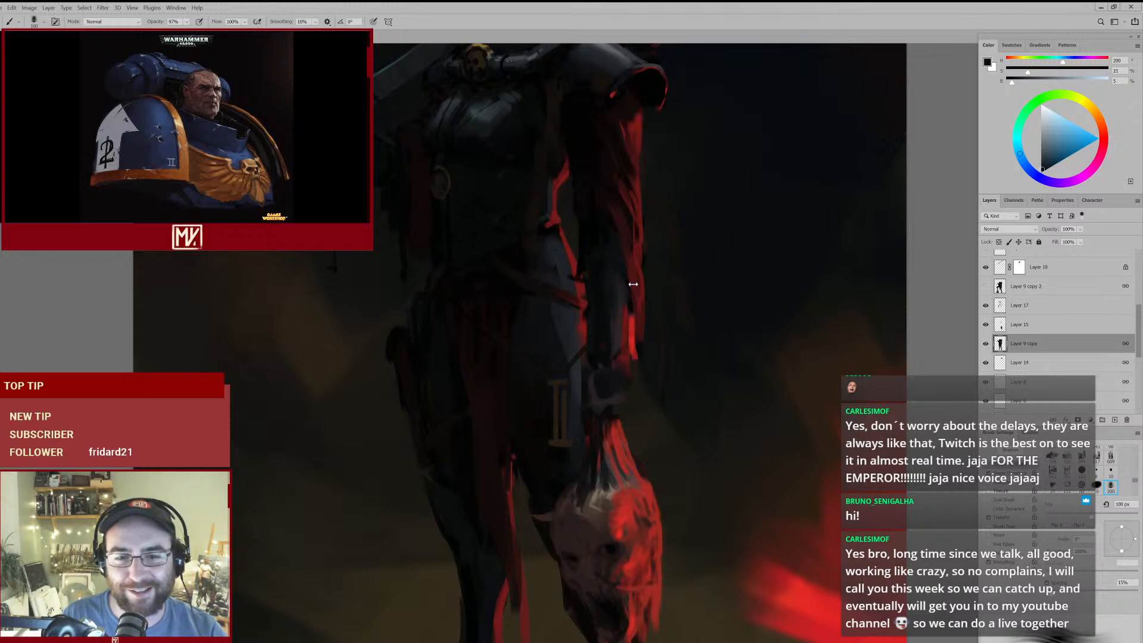
# - Refine the lower forearm and gripping hand on Layer 9 copy with sampled dark red and dark blue-grey tones
pyautogui.press('alt')
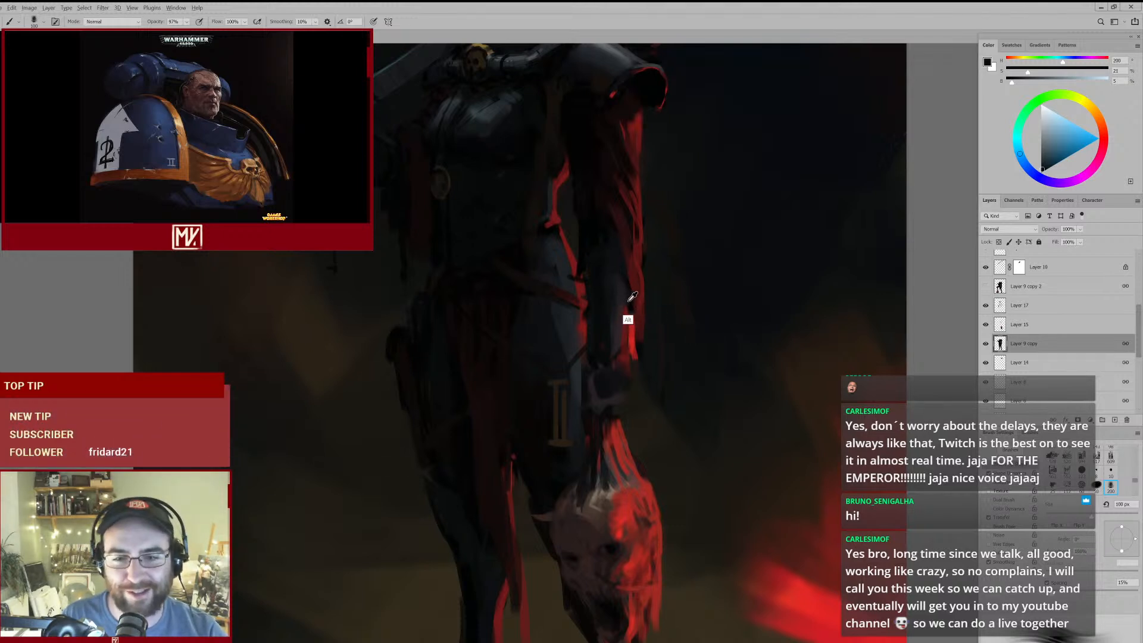
pyautogui.keyDown('alt'); pyautogui.click(631, 297); pyautogui.keyUp('alt')
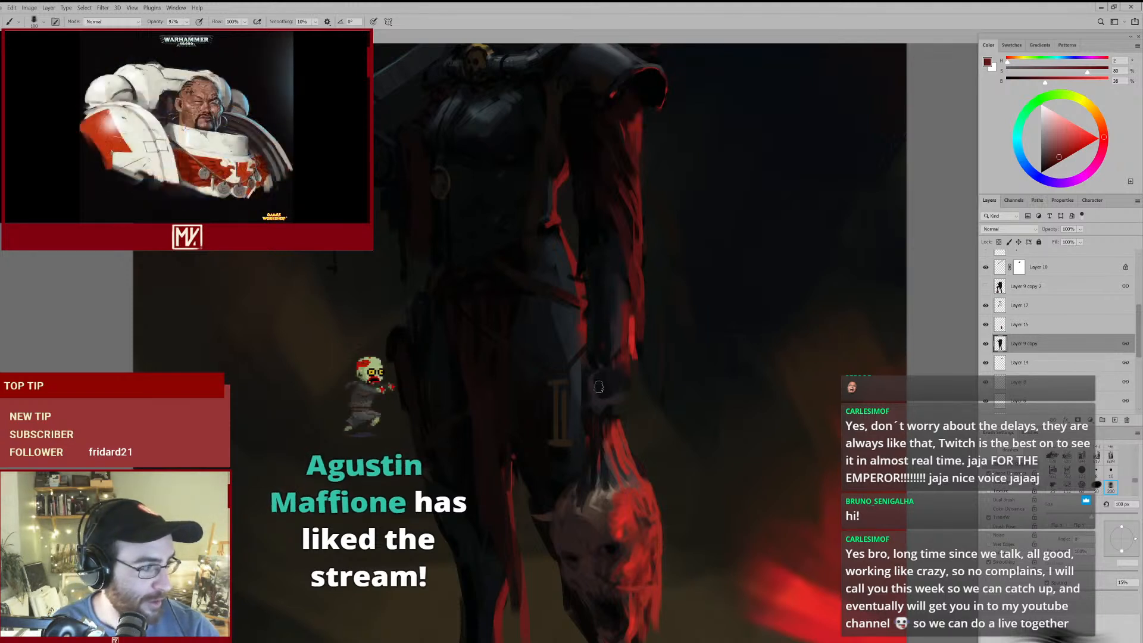
pyautogui.keyDown('alt'); pyautogui.click(622, 297); pyautogui.keyUp('alt')
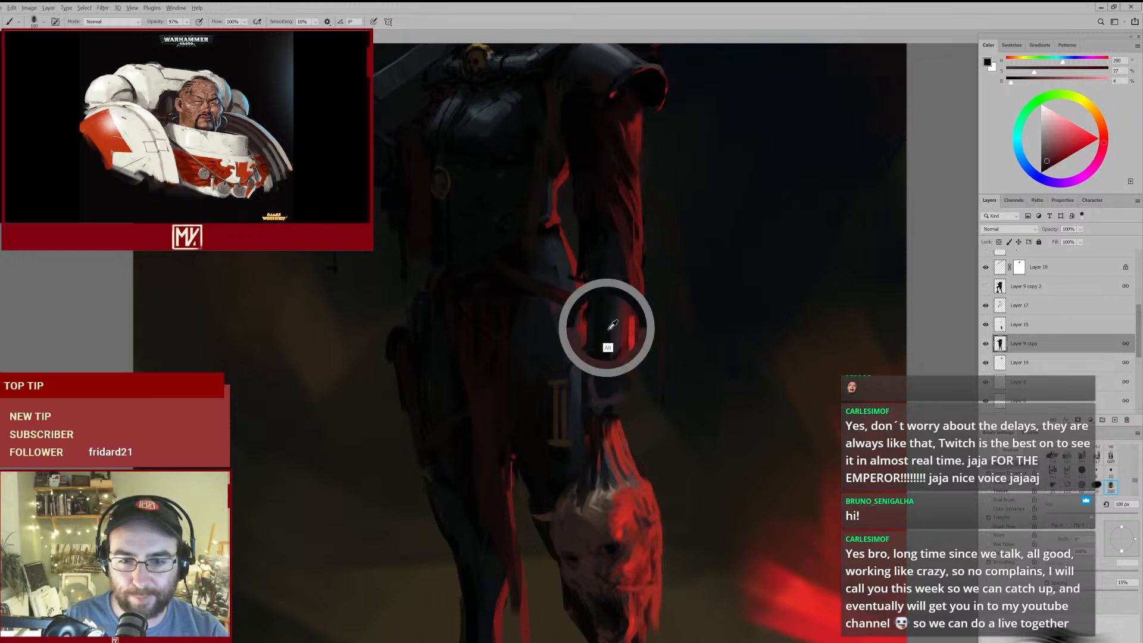
pyautogui.keyDown('alt'); pyautogui.click(608, 357); pyautogui.keyUp('alt')
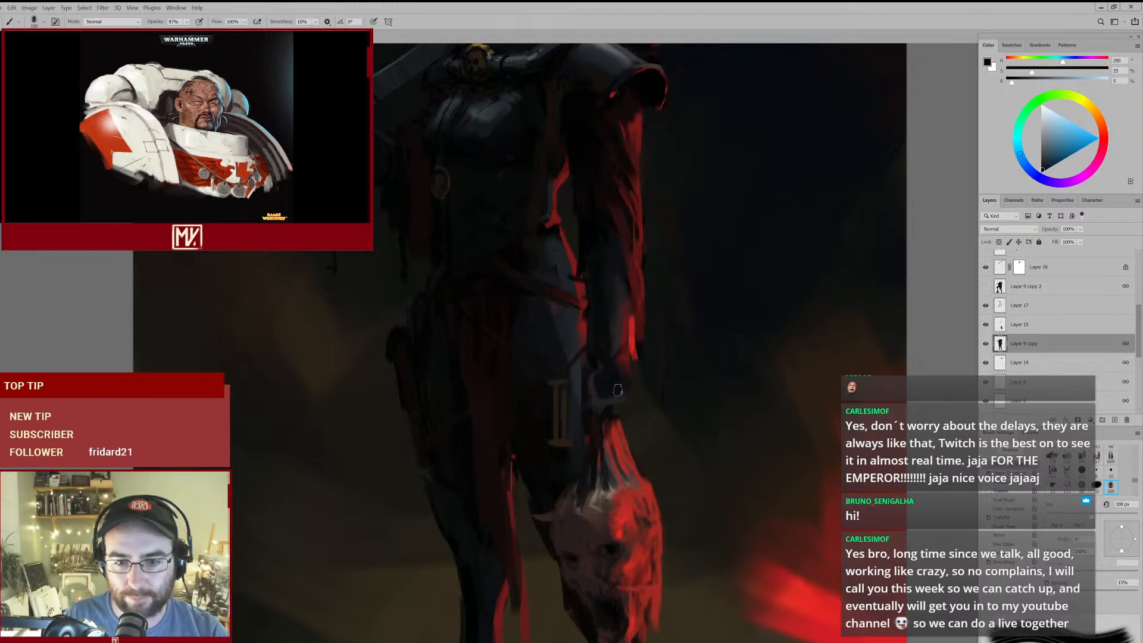
# - Extend the sleeve's lower edge above the gripping hand with a sampled dark red and a 90 px brush
pyautogui.keyDown('alt'); pyautogui.click(620, 340); pyautogui.keyUp('alt')
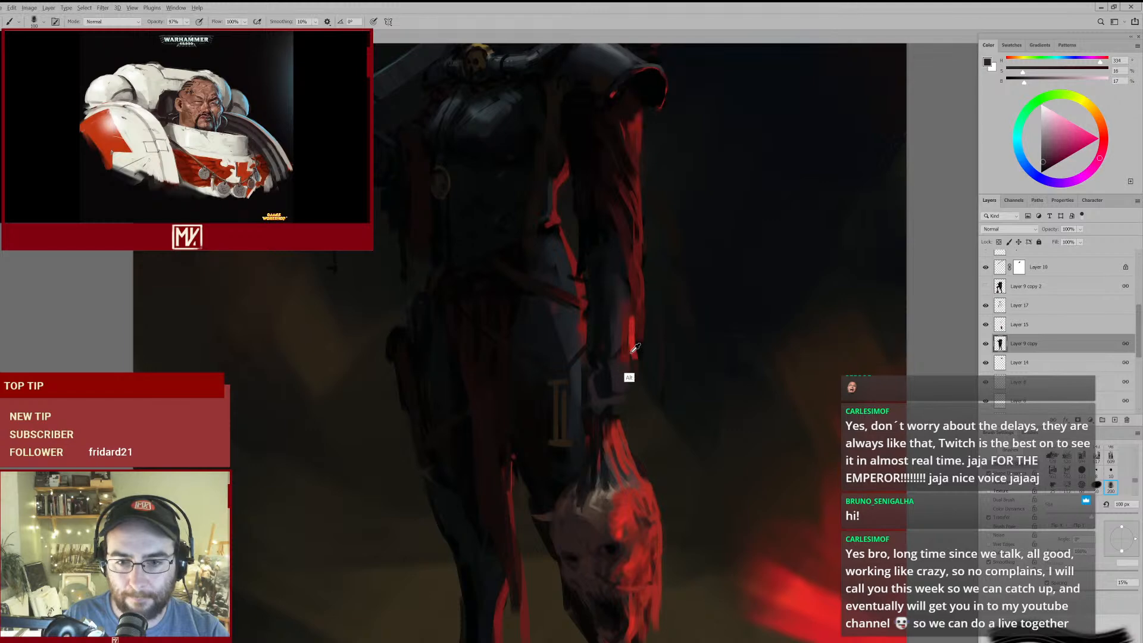
pyautogui.press('[')
pyautogui.moveTo(625, 350); pyautogui.dragTo(630, 385)
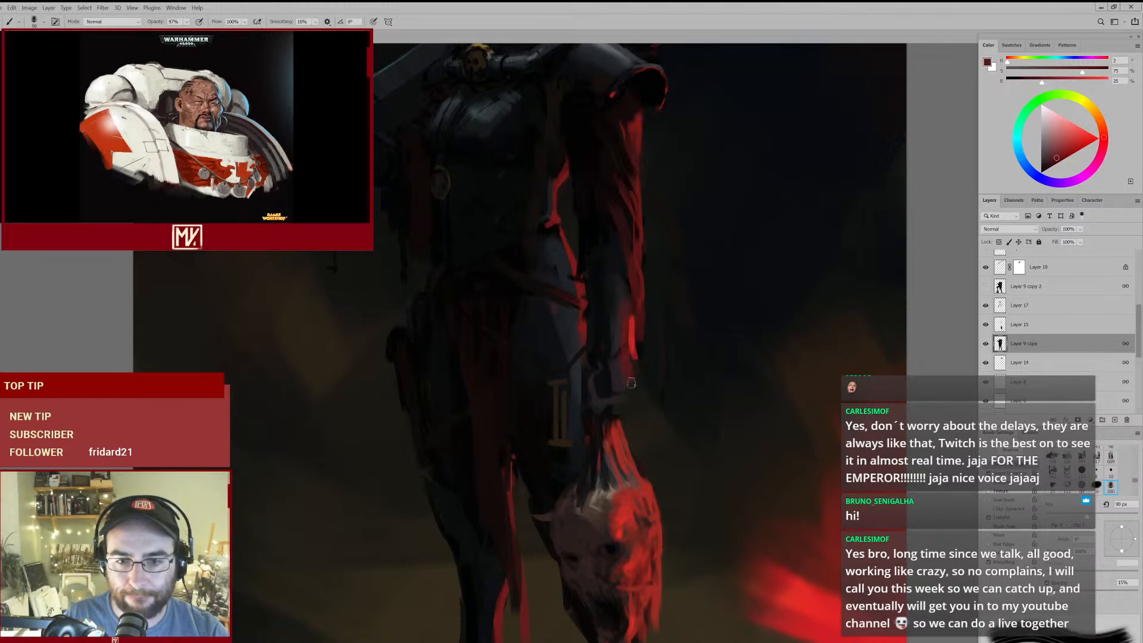
pyautogui.hotkey('ctrl', '0')
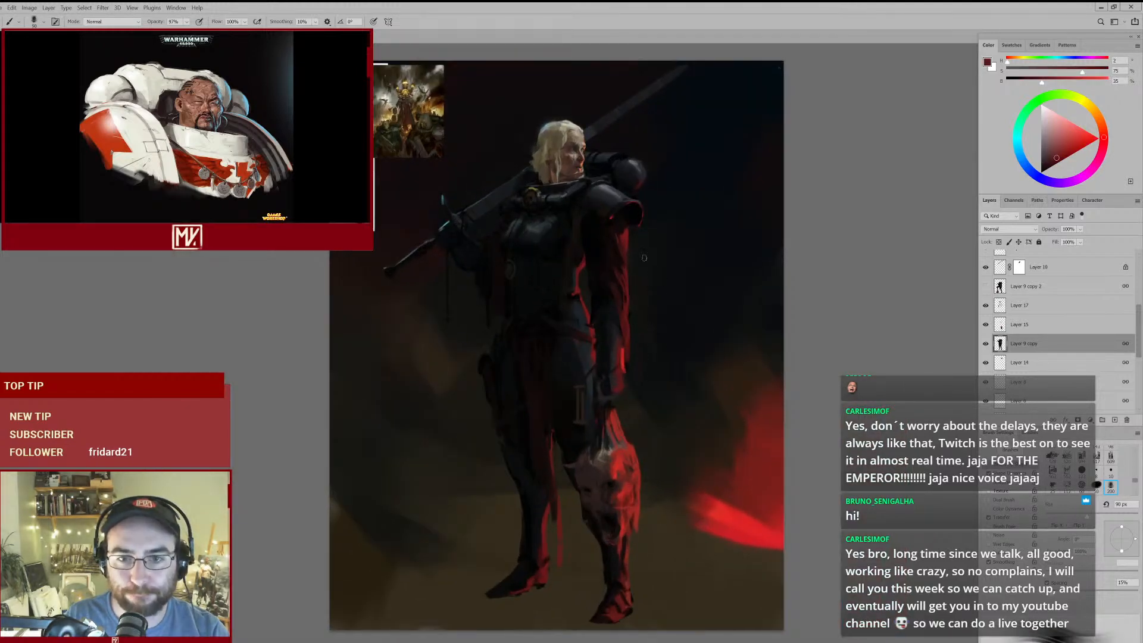
# - Deepen the shadow below the shoulder guard and along the inner upper arm with a sampled near-black
pyautogui.moveTo(626, 204); pyautogui.dragTo(663, 184)
pyautogui.keyDown('alt'); pyautogui.click(568, 215); pyautogui.keyUp('alt')
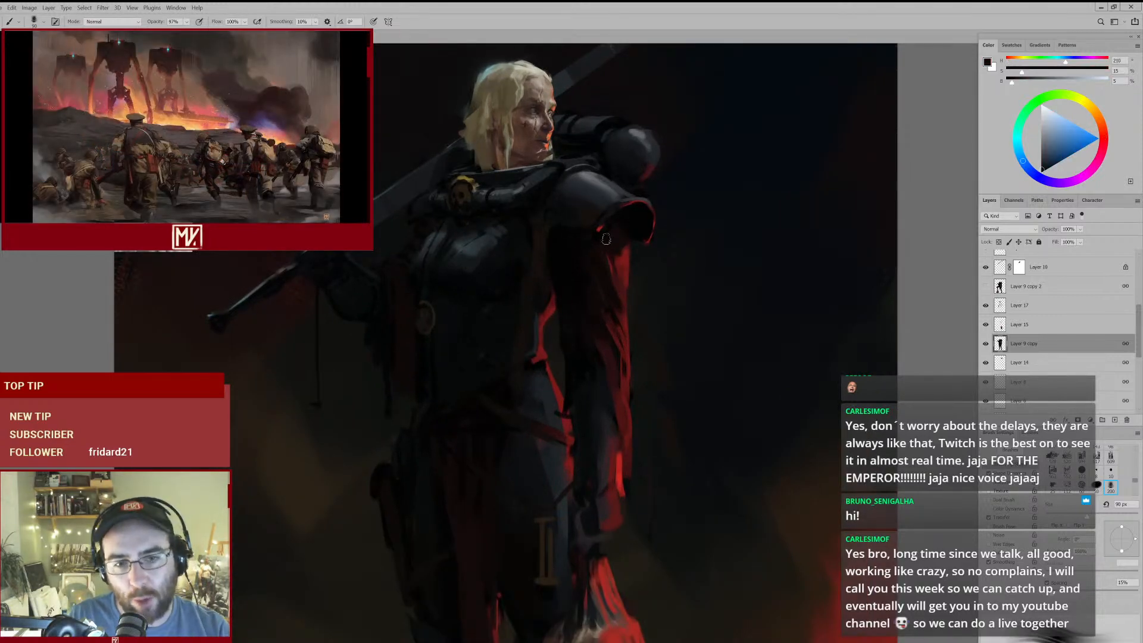
pyautogui.hotkey('ctrl', '0')
pyautogui.moveTo(568, 266); pyautogui.dragTo(604, 255)
pyautogui.moveTo(561, 317); pyautogui.dragTo(590, 246)
# - Darken the thigh beside the hanging red cloth with sampled near-black, enlarging the brush to 175 px
pyautogui.keyDown('alt'); pyautogui.click(558, 388); pyautogui.keyUp('alt')
pyautogui.press(']')
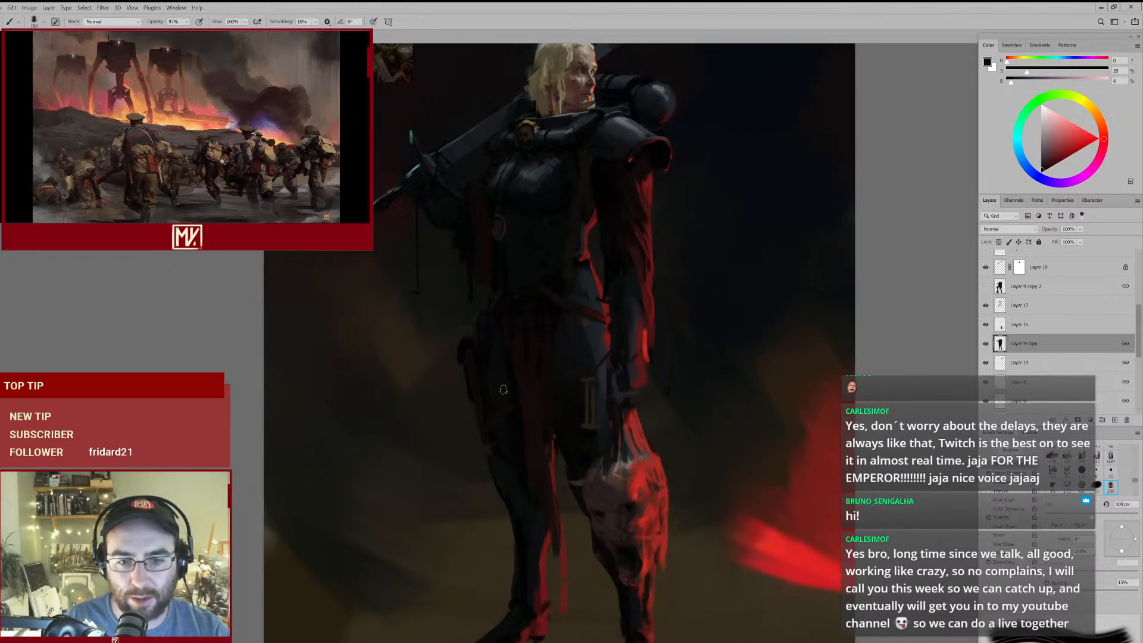
pyautogui.press(']')
pyautogui.moveTo(559, 418)
pyautogui.mouseDown()
pyautogui.moveTo(532, 423)
pyautogui.moveTo(558, 418)
pyautogui.moveTo(547, 368)
pyautogui.mouseUp()
pyautogui.keyDown('alt'); pyautogui.click(528, 374); pyautogui.keyUp('alt')
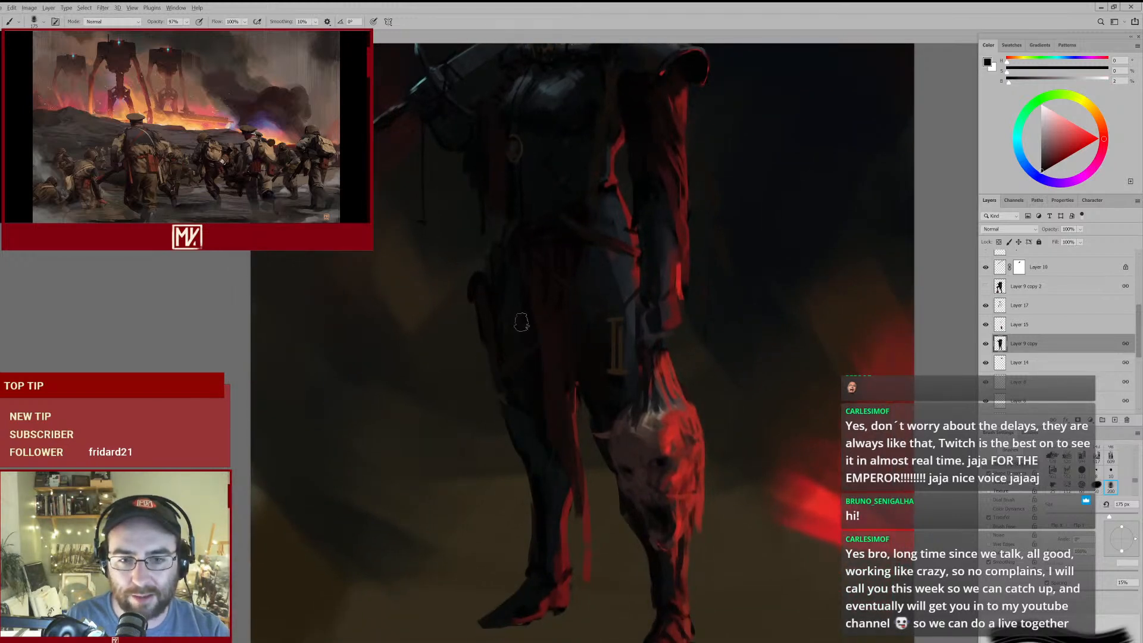
pyautogui.hotkey('ctrl', '0')
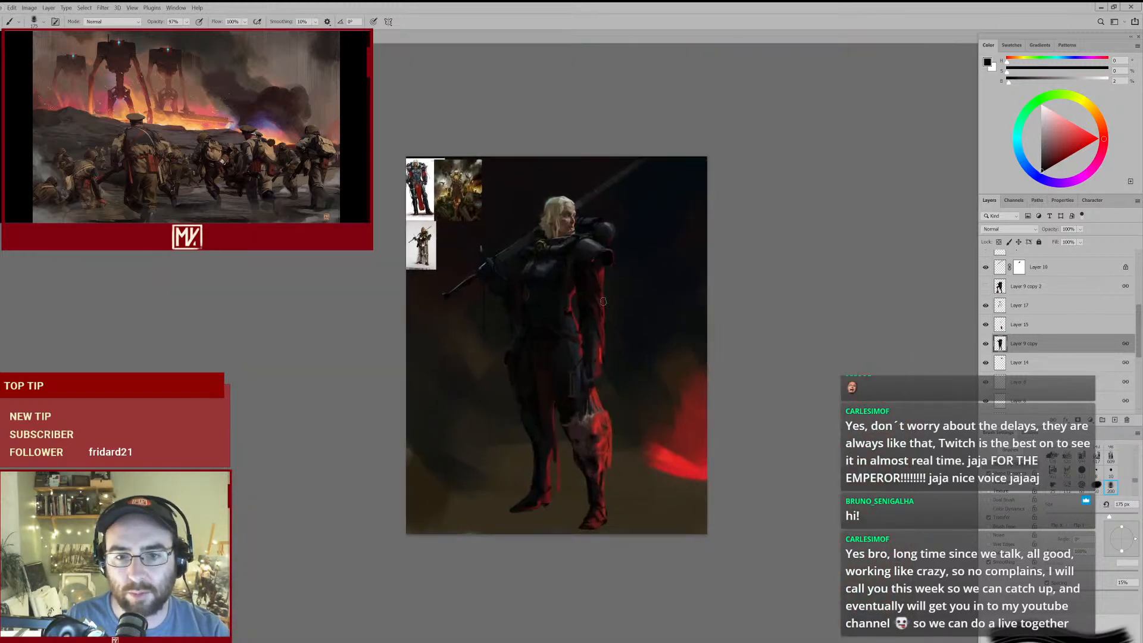
pyautogui.keyDown('ctrl'); pyautogui.click(571, 328); pyautogui.keyUp('ctrl')
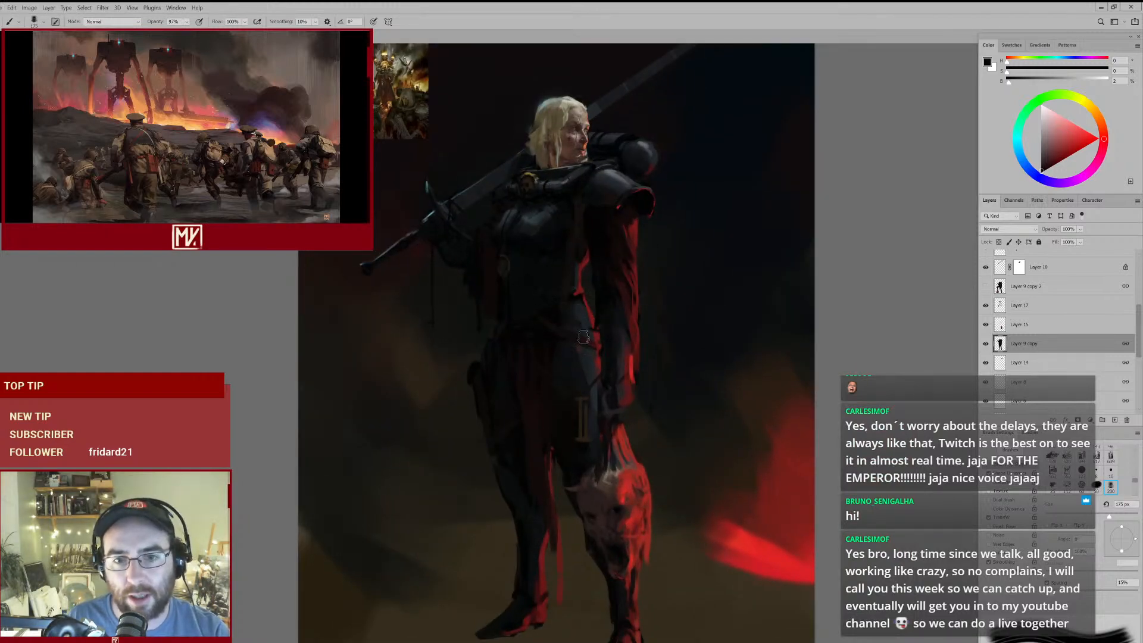
pyautogui.scroll(-2, 572, 346)
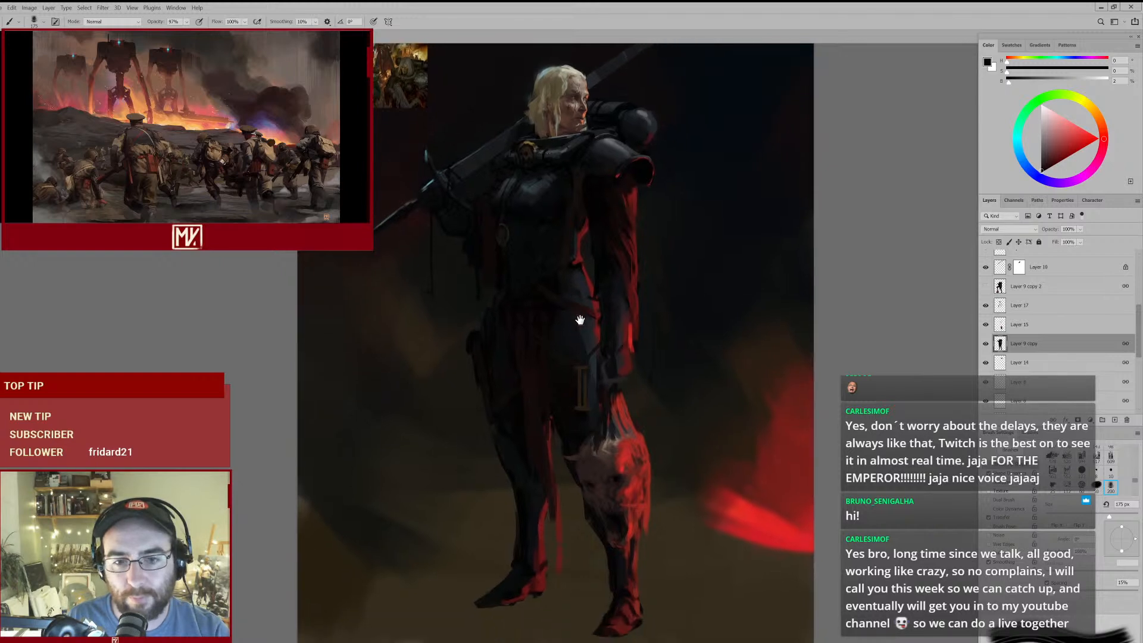
pyautogui.moveTo(602, 295); pyautogui.dragTo(591, 306)
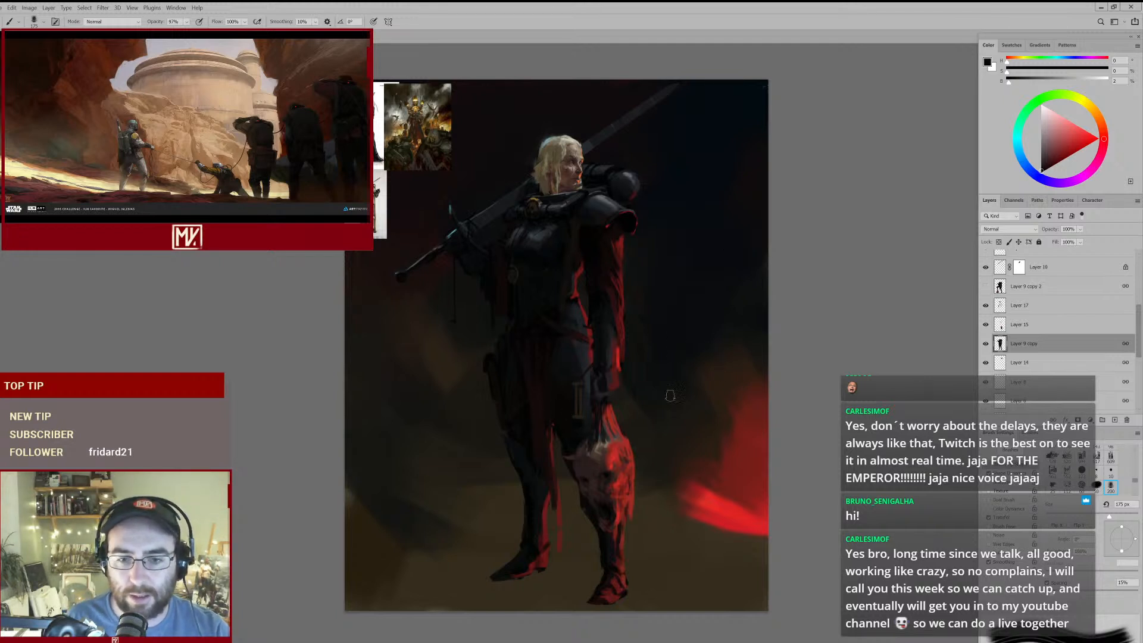
# - Repaint the strands between the gripping hand and the severed head with a sampled bright red and a 100 px brush
pyautogui.scroll(3, 607, 471)
pyautogui.keyDown('alt'); pyautogui.click(621, 444); pyautogui.keyUp('alt')
pyautogui.press('[')
pyautogui.press('[')
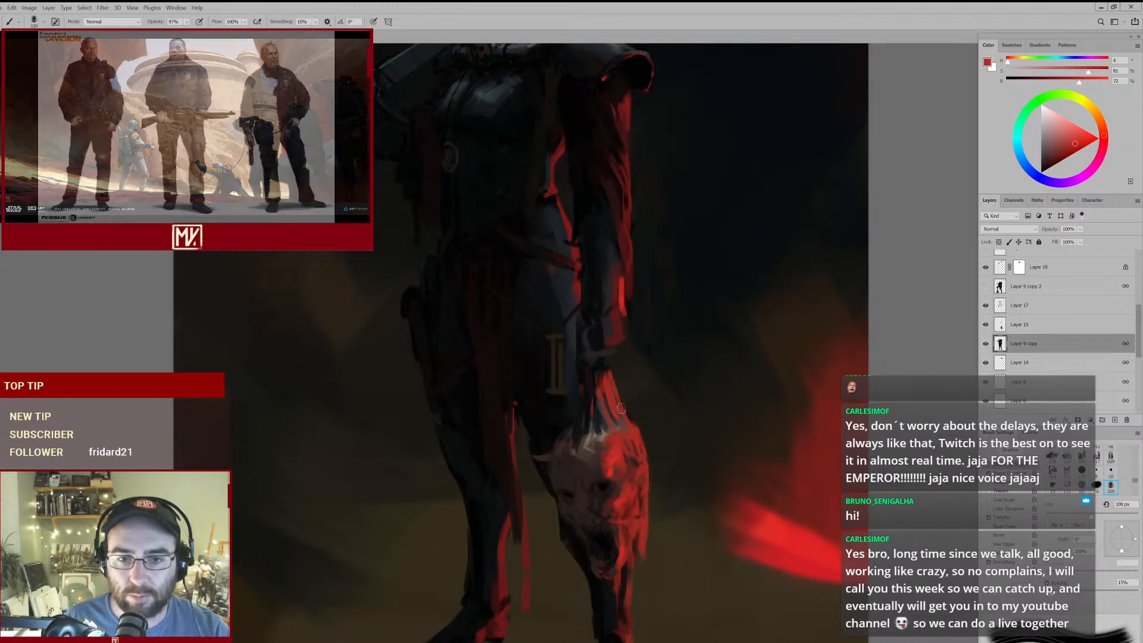
pyautogui.moveTo(625, 366); pyautogui.dragTo(602, 389)
pyautogui.moveTo(617, 278); pyautogui.dragTo(610, 307)
# - Darken the elbow and upper forearm on Layer 9 copy with sampled near-black and dark blue-grey tones at 150 px
pyautogui.keyDown('alt'); pyautogui.click(581, 275); pyautogui.keyUp('alt')
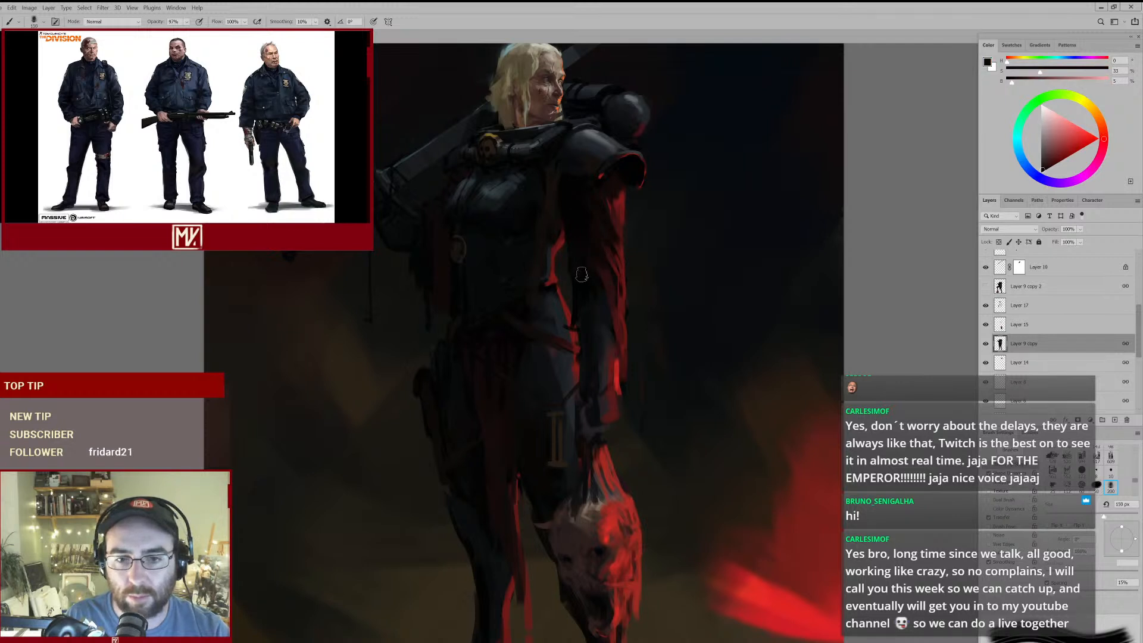
pyautogui.keyDown('alt'); pyautogui.click(585, 280); pyautogui.keyUp('alt')
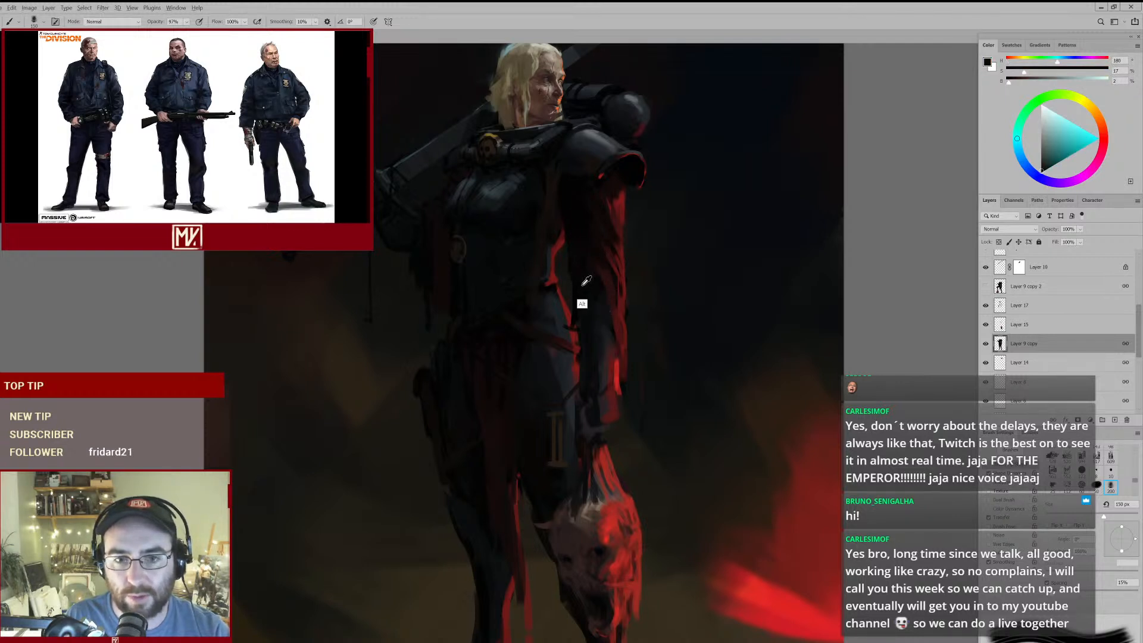
pyautogui.press('[')
pyautogui.keyDown('alt'); pyautogui.click(604, 293); pyautogui.keyUp('alt')
pyautogui.press(']')
pyautogui.keyDown('alt'); pyautogui.click(582, 304); pyautogui.keyUp('alt')
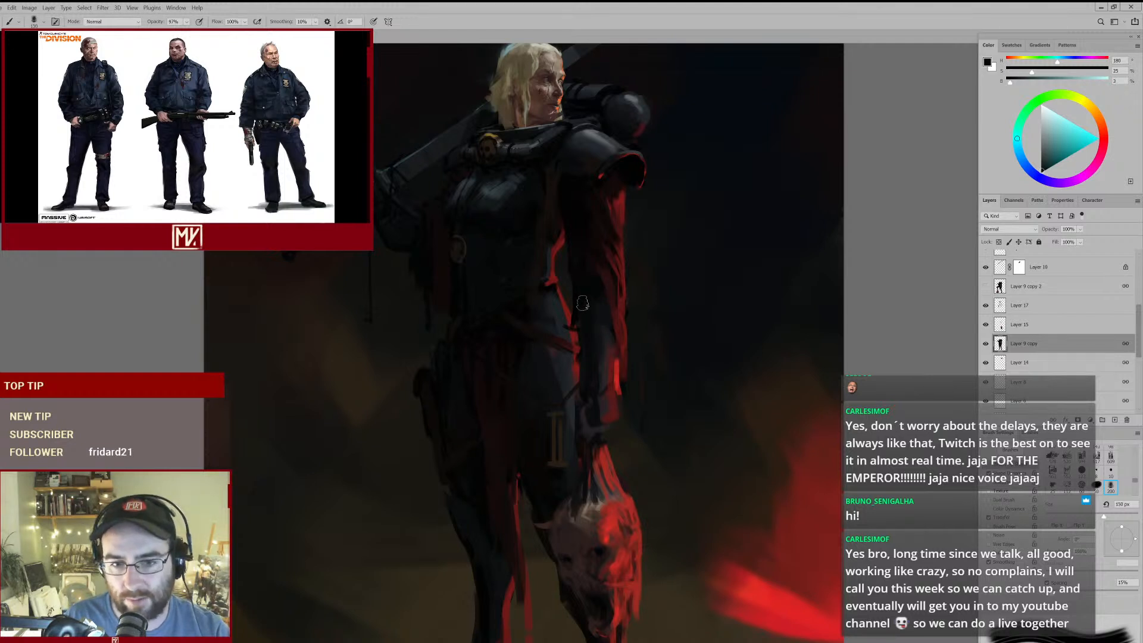
pyautogui.keyDown('alt'); pyautogui.click(599, 348); pyautogui.keyUp('alt')
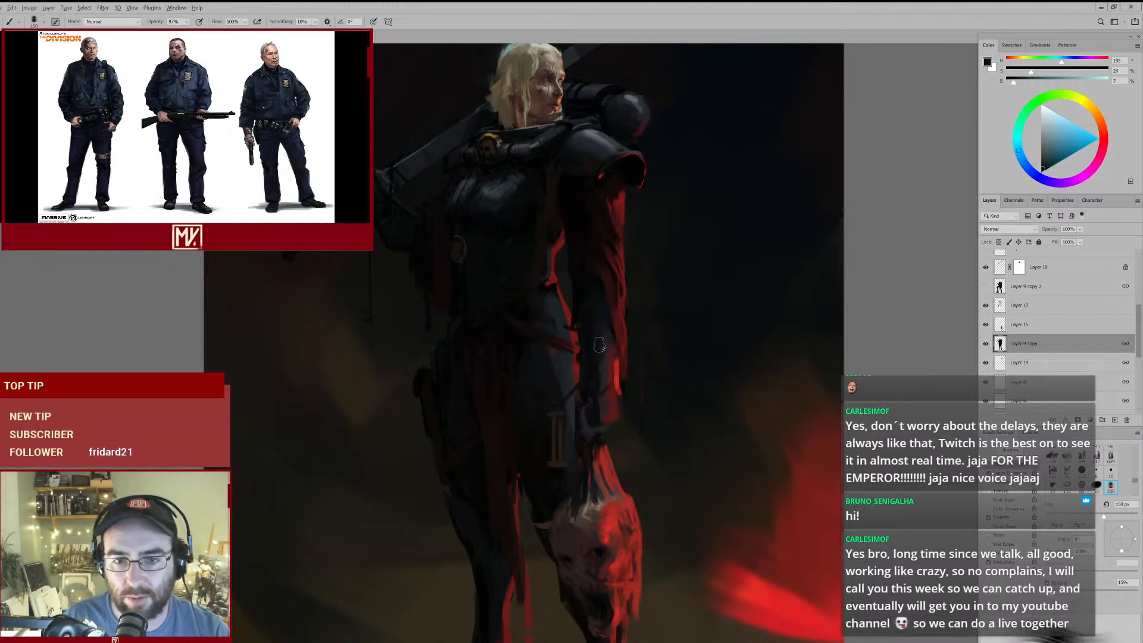
# - Touch up the shadow at the waist beside the arm with a sampled near-black and a 90 px brush
pyautogui.press('[')
pyautogui.keyDown('alt'); pyautogui.click(543, 289); pyautogui.keyUp('alt')
pyautogui.press('[')
pyautogui.press('[')
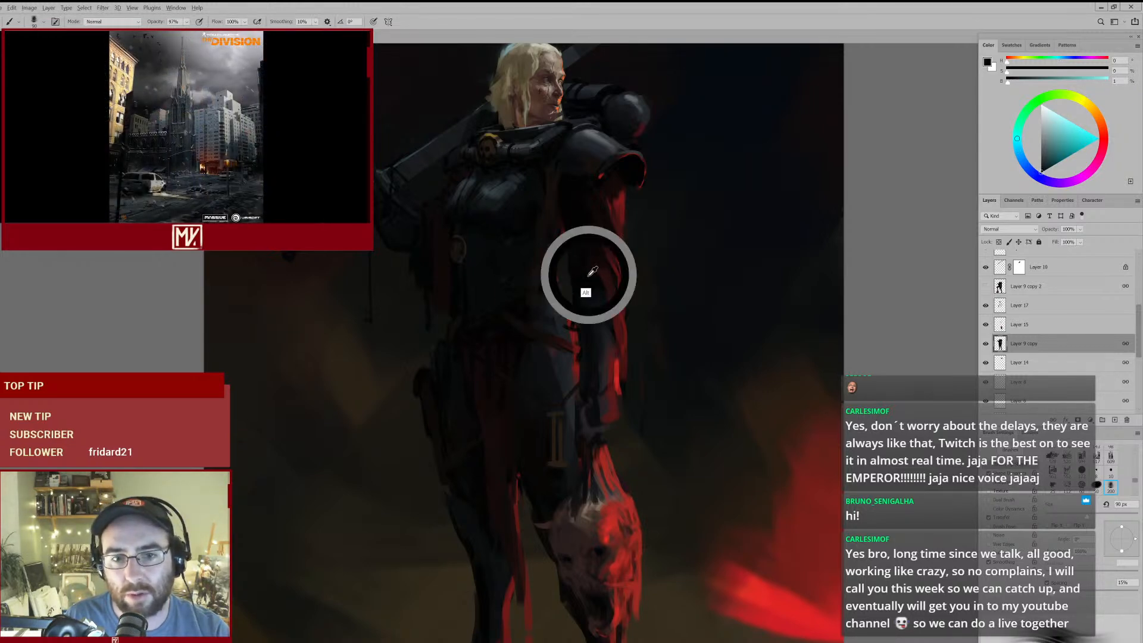
# - Check Layer 17 by toggling its visibility, make it active, and sample a near-black from the elbow for a 70 px brush
pyautogui.keyDown('alt'); pyautogui.click(586, 275); pyautogui.keyUp('alt')
pyautogui.click(989, 305)
pyautogui.click(987, 306)
pyautogui.click(987, 305)
pyautogui.keyDown('alt'); pyautogui.click(585, 282); pyautogui.keyUp('alt')
pyautogui.press('[')
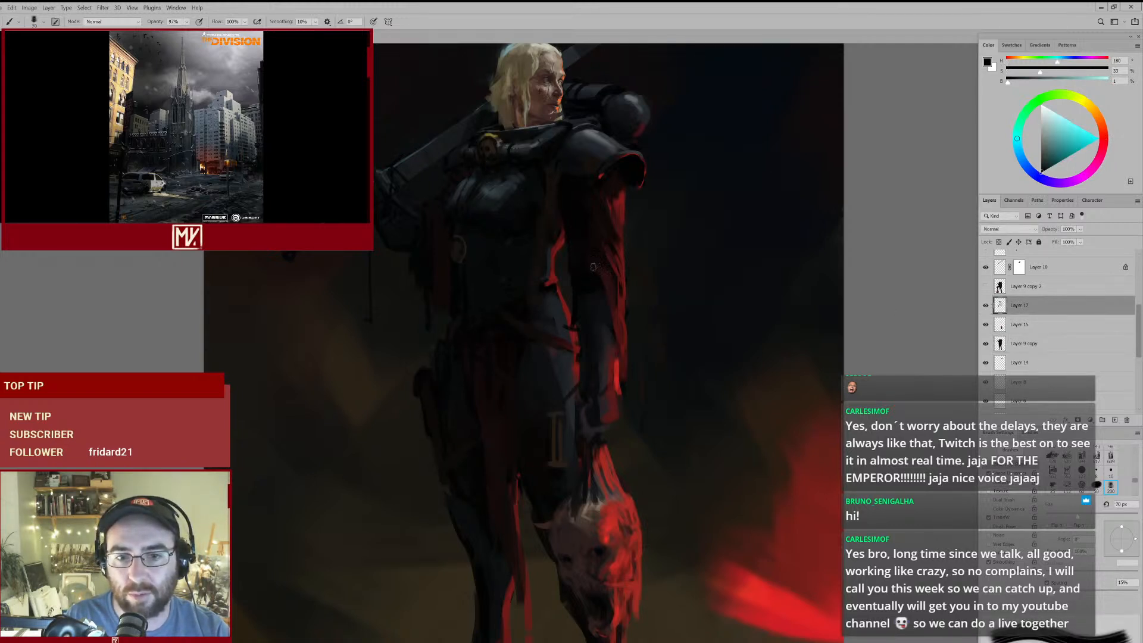
pyautogui.press('[')
# - Refine the shadows of the sleeve and elbow on Layer 17 with sampled near-black tones
pyautogui.moveTo(611, 211)
pyautogui.mouseDown()
pyautogui.moveTo(569, 235)
pyautogui.moveTo(591, 216)
pyautogui.mouseUp()
pyautogui.keyDown('alt'); pyautogui.click(501, 190); pyautogui.keyUp('alt')
pyautogui.moveTo(606, 290)
pyautogui.mouseDown()
pyautogui.moveTo(556, 318)
pyautogui.moveTo(579, 293)
pyautogui.mouseUp()
pyautogui.moveTo(635, 267)
pyautogui.mouseDown()
pyautogui.moveTo(602, 289)
pyautogui.moveTo(615, 278)
pyautogui.moveTo(607, 302)
pyautogui.mouseUp()
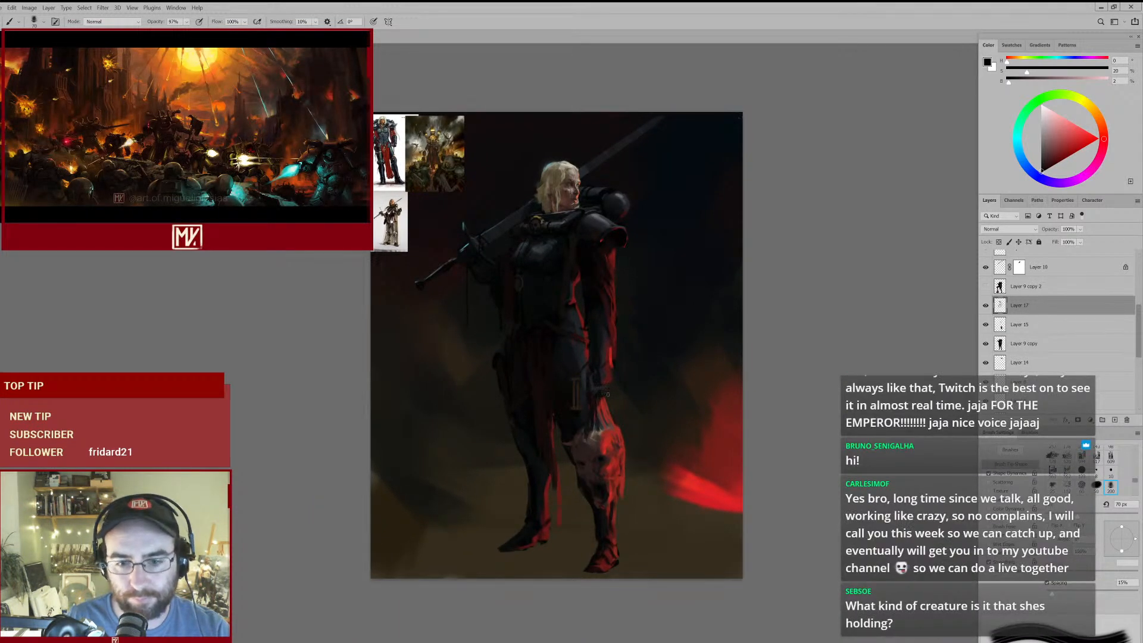
pyautogui.moveTo(608, 328); pyautogui.dragTo(635, 324)
pyautogui.keyDown('alt'); pyautogui.click(585, 304); pyautogui.keyUp('alt')
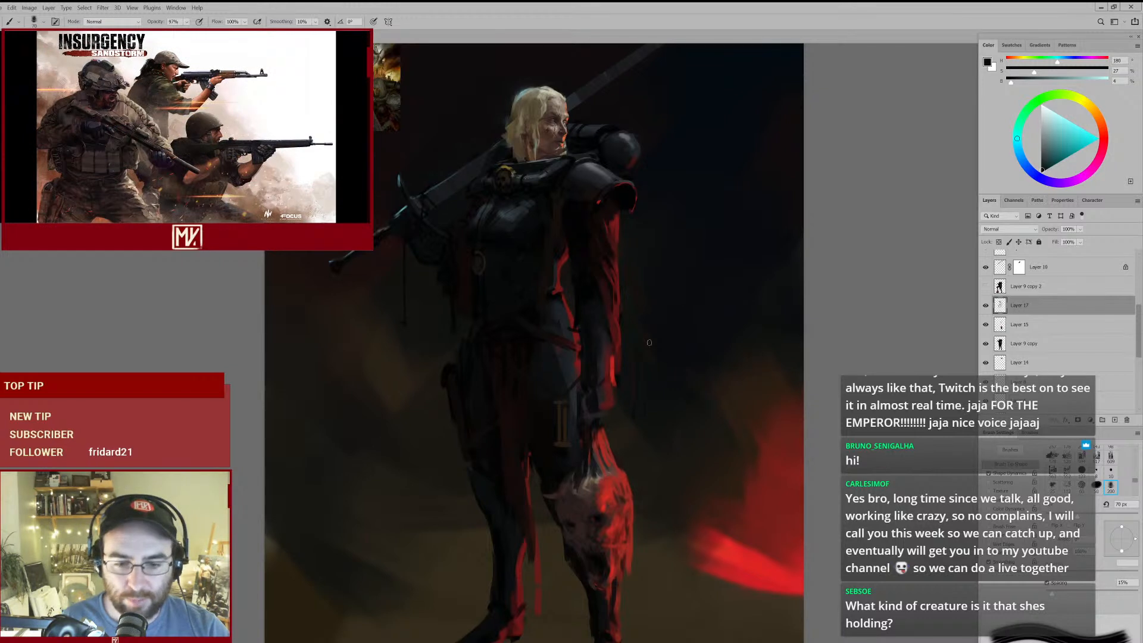
pyautogui.moveTo(558, 401); pyautogui.dragTo(548, 327)
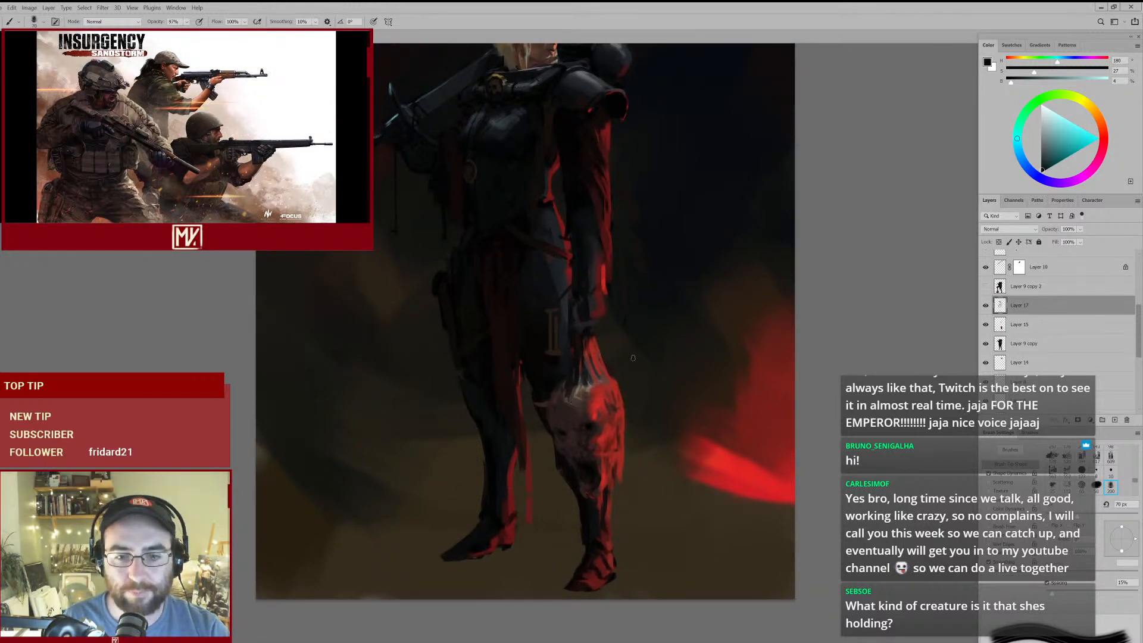
pyautogui.scroll(2, 587, 331)
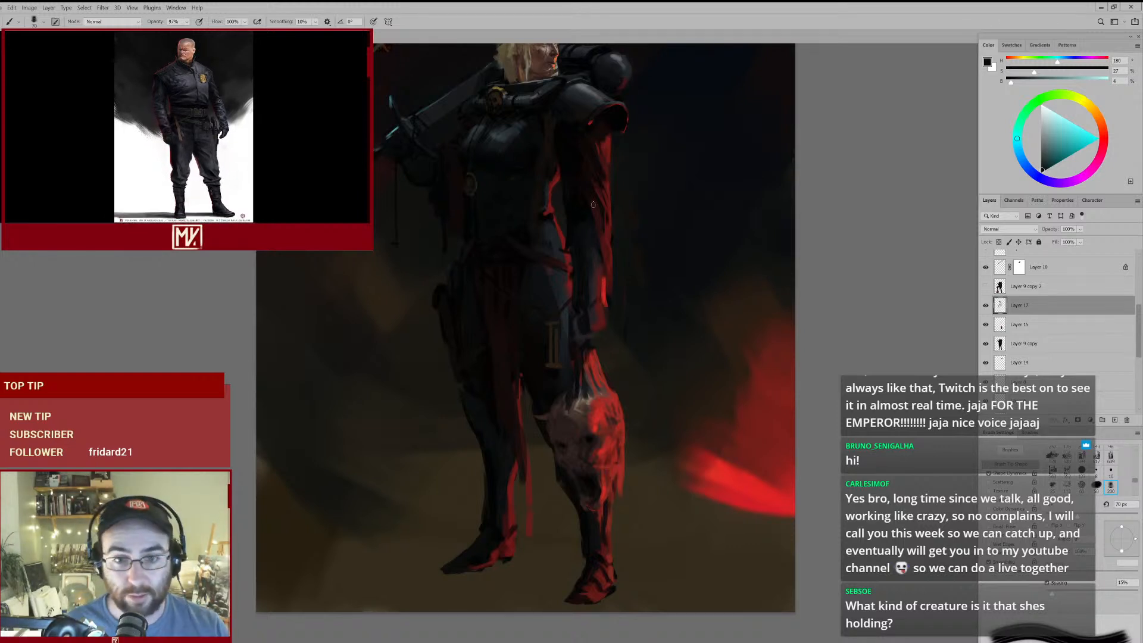
pyautogui.moveTo(590, 268)
pyautogui.mouseDown()
pyautogui.moveTo(559, 267)
pyautogui.moveTo(580, 256)
pyautogui.mouseUp()
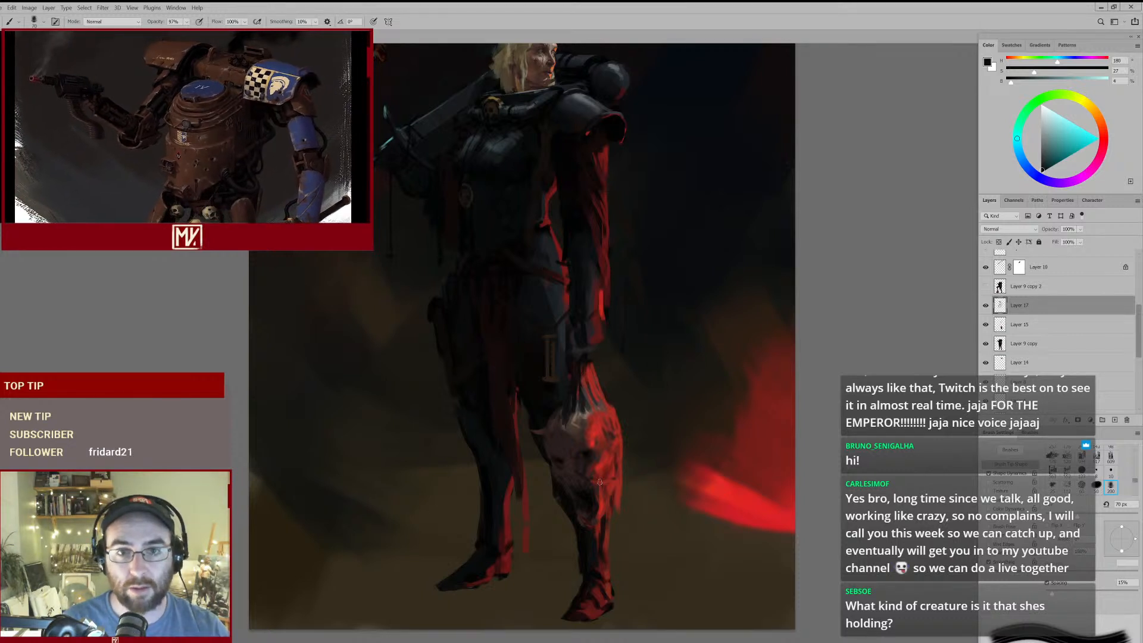
pyautogui.moveTo(615, 184); pyautogui.dragTo(619, 218)
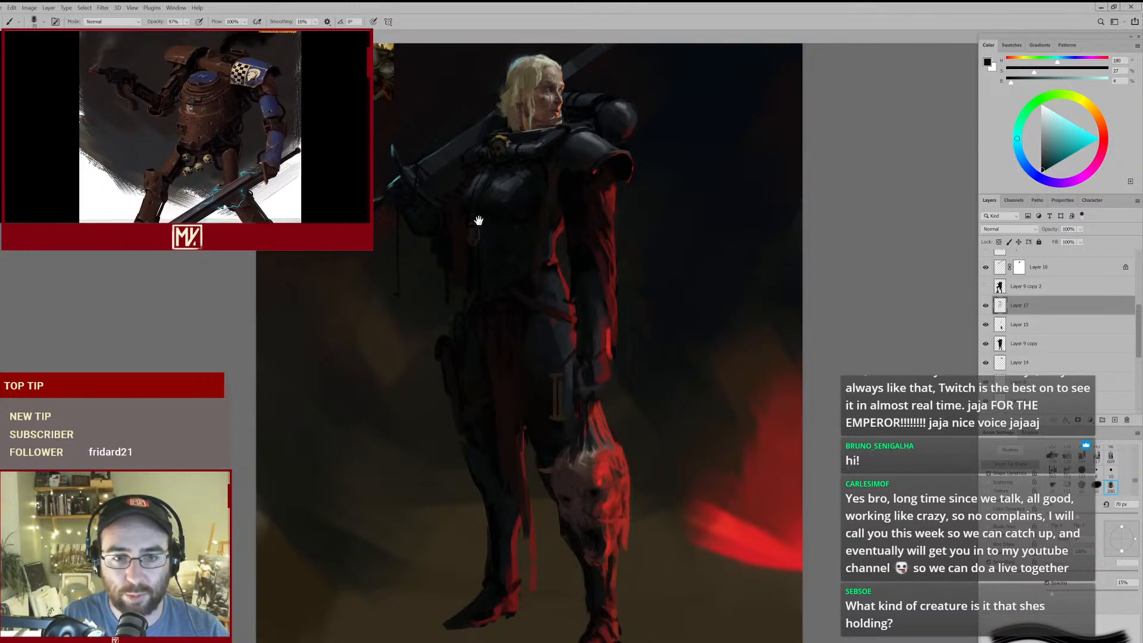
# - Darken the side of the chest armour above the round medallion with sampled near-black tones and a 45 px brush
pyautogui.scroll(5, 518, 199)
pyautogui.keyDown('alt'); pyautogui.click(457, 195); pyautogui.keyUp('alt')
pyautogui.press('[')
pyautogui.press('[')
pyautogui.press('[')
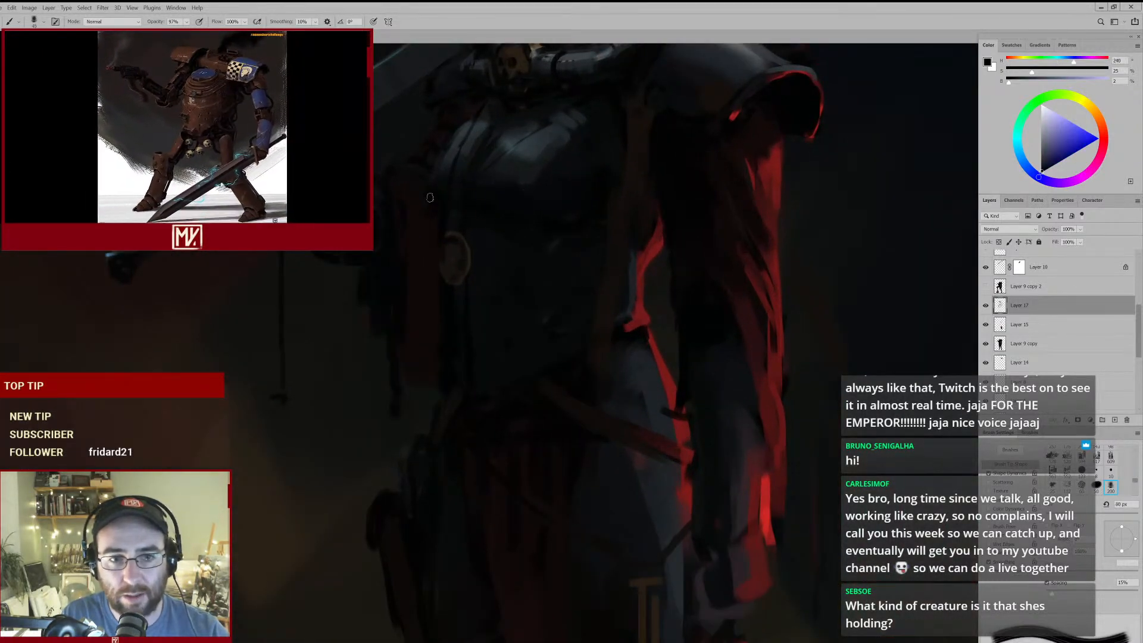
pyautogui.keyDown('alt'); pyautogui.click(443, 197); pyautogui.keyUp('alt')
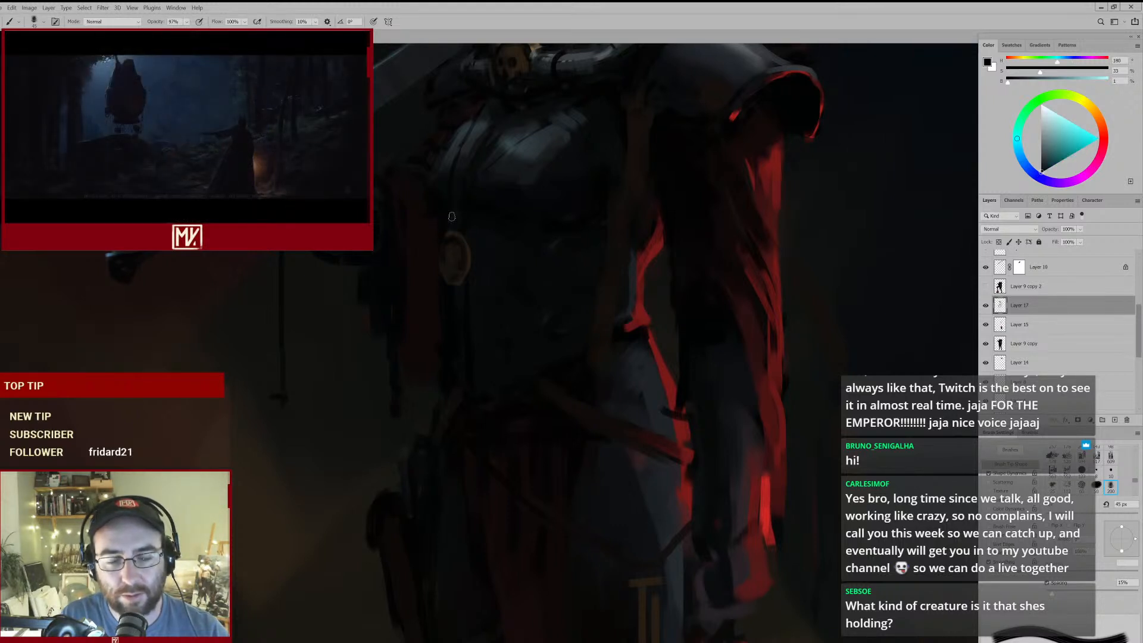
pyautogui.scroll(-5, 520, 192)
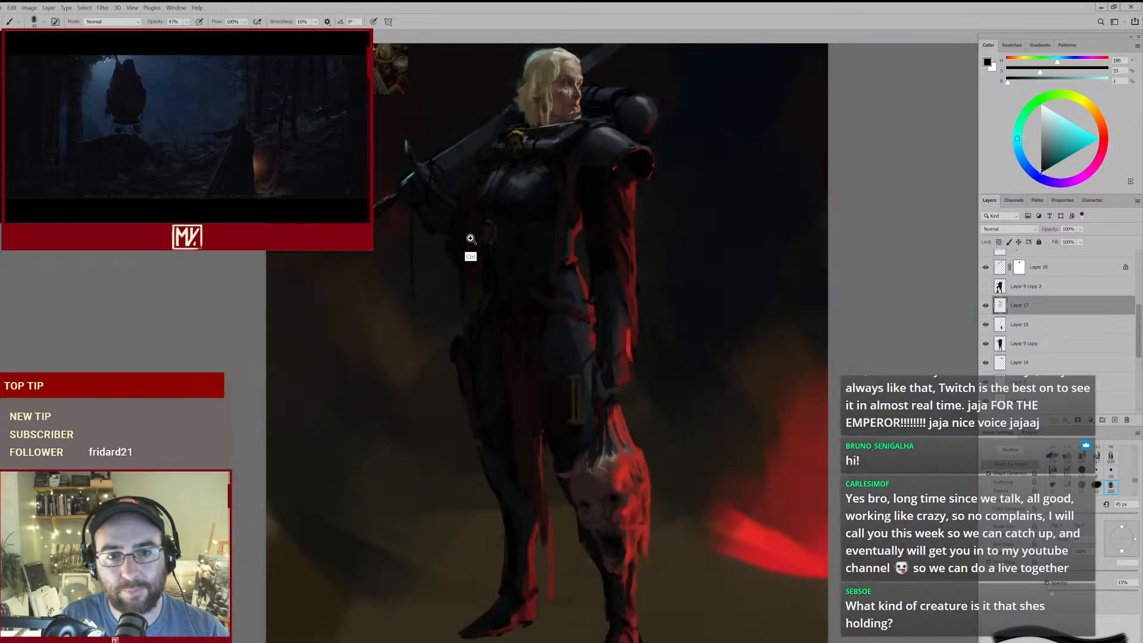
pyautogui.scroll(1, 498, 228)
pyautogui.moveTo(517, 171); pyautogui.dragTo(497, 215)
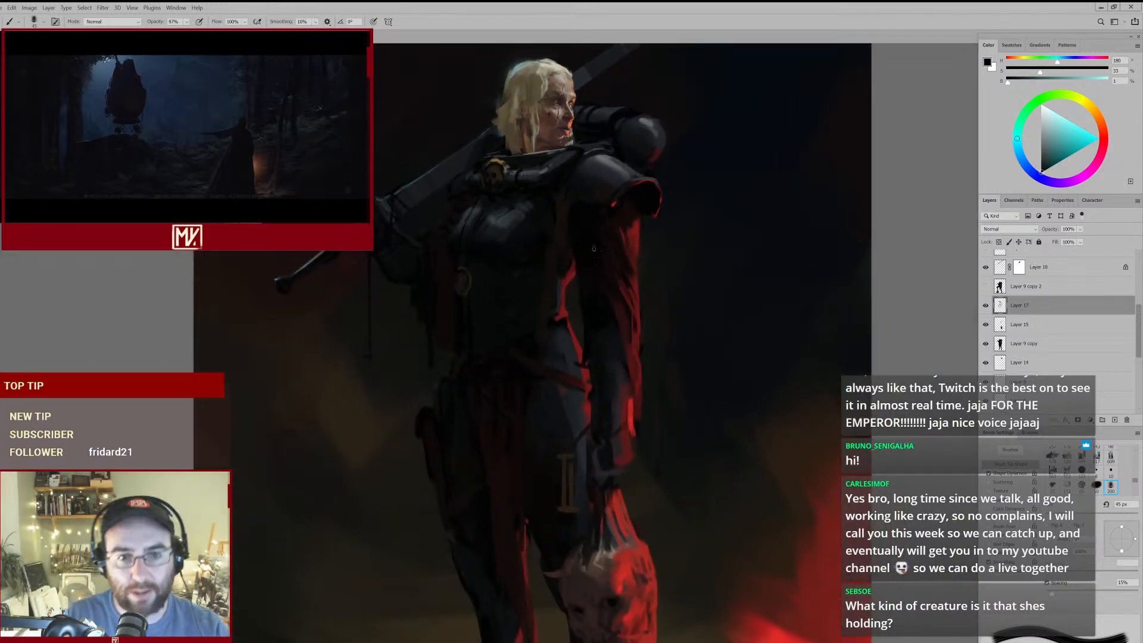
pyautogui.scroll(-2, 607, 242)
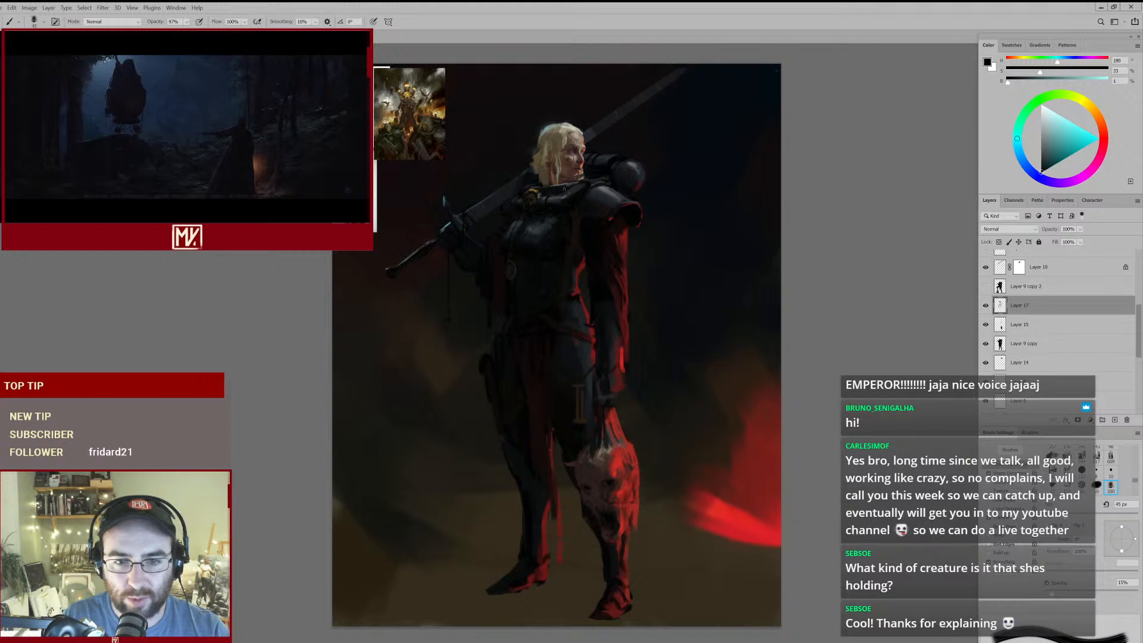
# - Sketch light-direction arrows in a sampled pale teal, one pointing down toward the head and one from the red glow toward the figure
pyautogui.scroll(1, 613, 359)
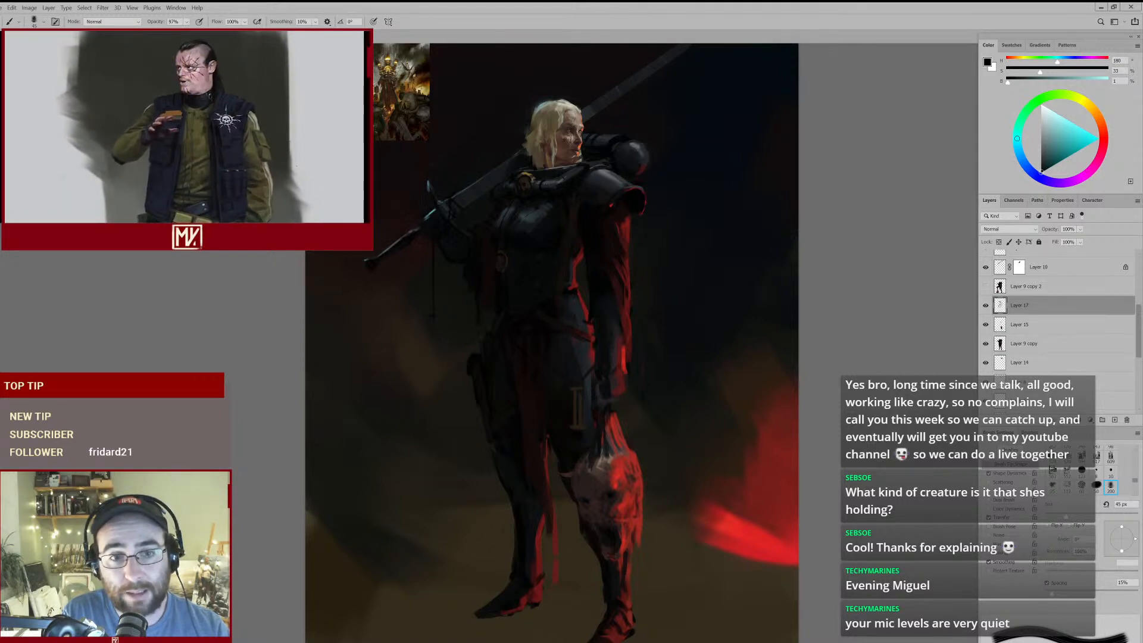
pyautogui.keyDown('alt'); pyautogui.click(541, 105); pyautogui.keyUp('alt')
pyautogui.moveTo(432, 114); pyautogui.dragTo(455, 134)
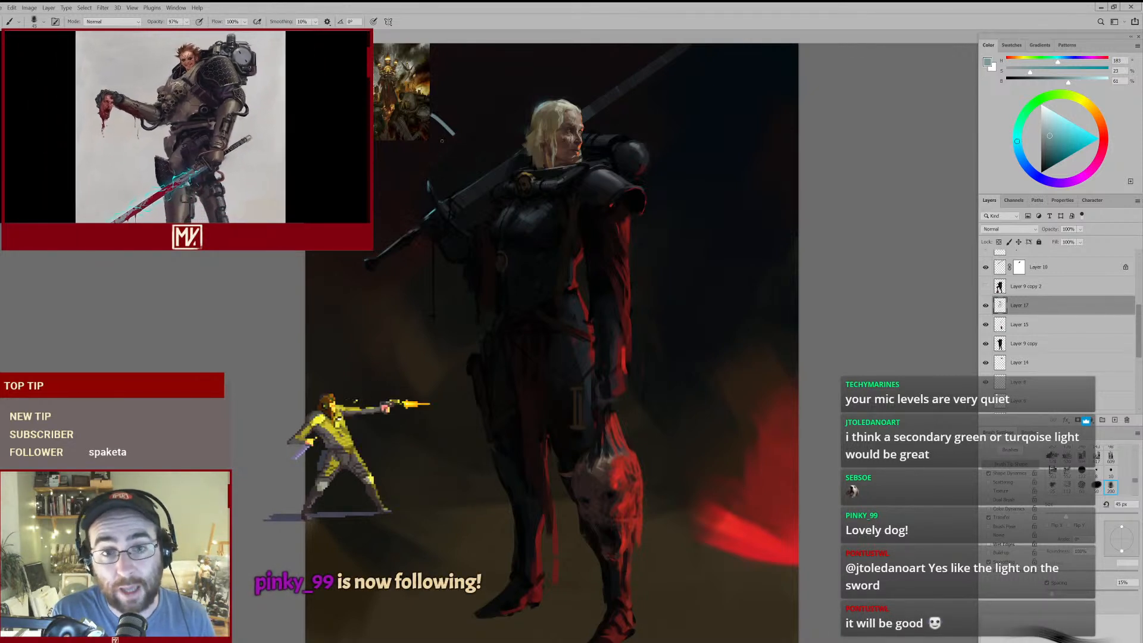
pyautogui.moveTo(433, 78)
pyautogui.mouseDown()
pyautogui.moveTo(478, 110)
pyautogui.moveTo(480, 90)
pyautogui.mouseUp()
pyautogui.moveTo(736, 518)
pyautogui.mouseDown()
pyautogui.moveTo(761, 537)
pyautogui.moveTo(688, 475)
pyautogui.moveTo(711, 477)
pyautogui.mouseUp()
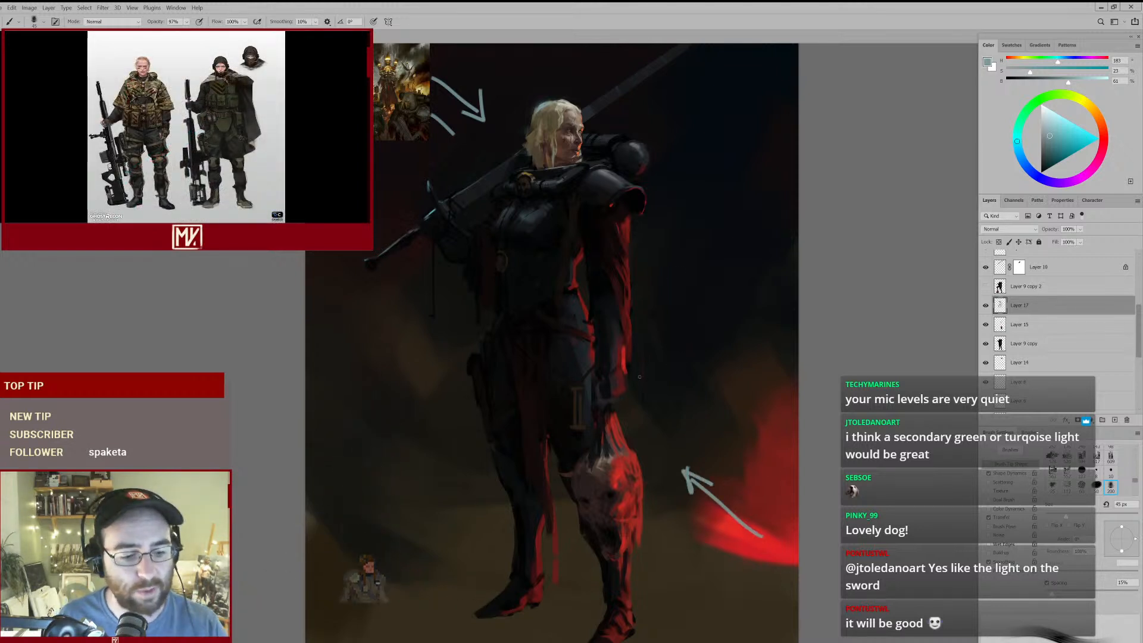
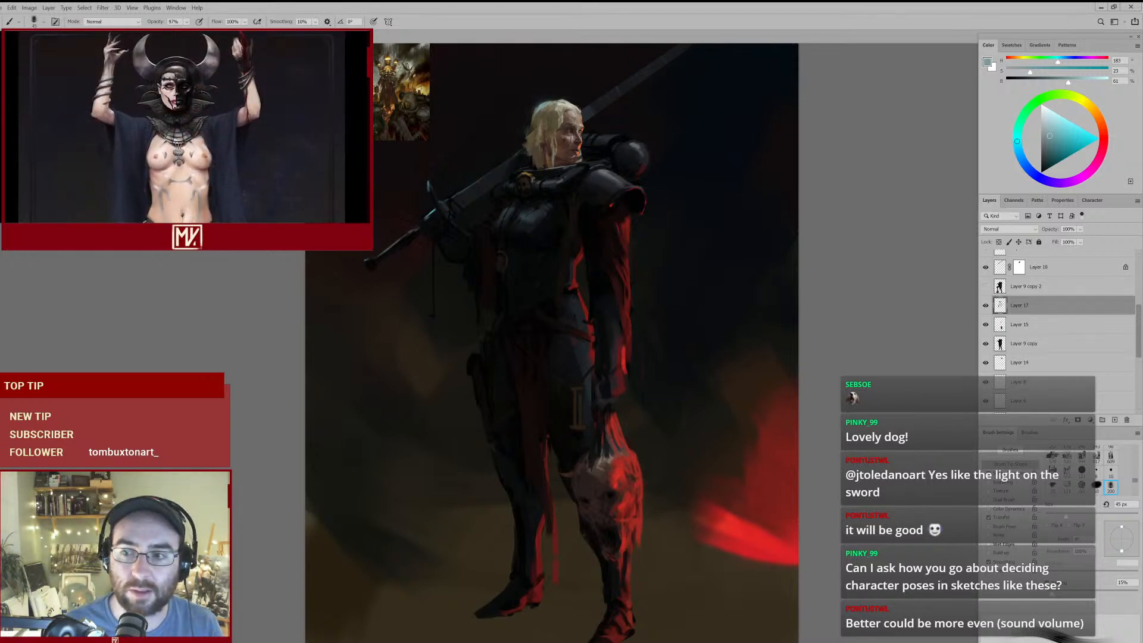
# - Find the early pose-sketch layers in the layer stack and make the three small sketches visible beside the painting
pyautogui.scroll(1, 1037, 341)
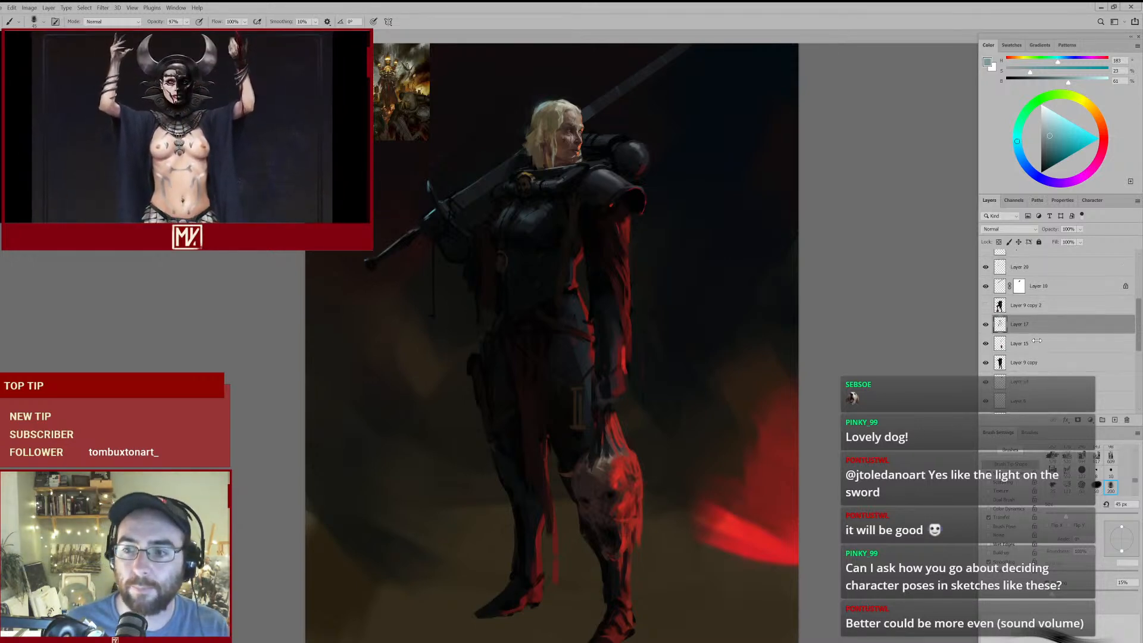
pyautogui.scroll(3, 1037, 340)
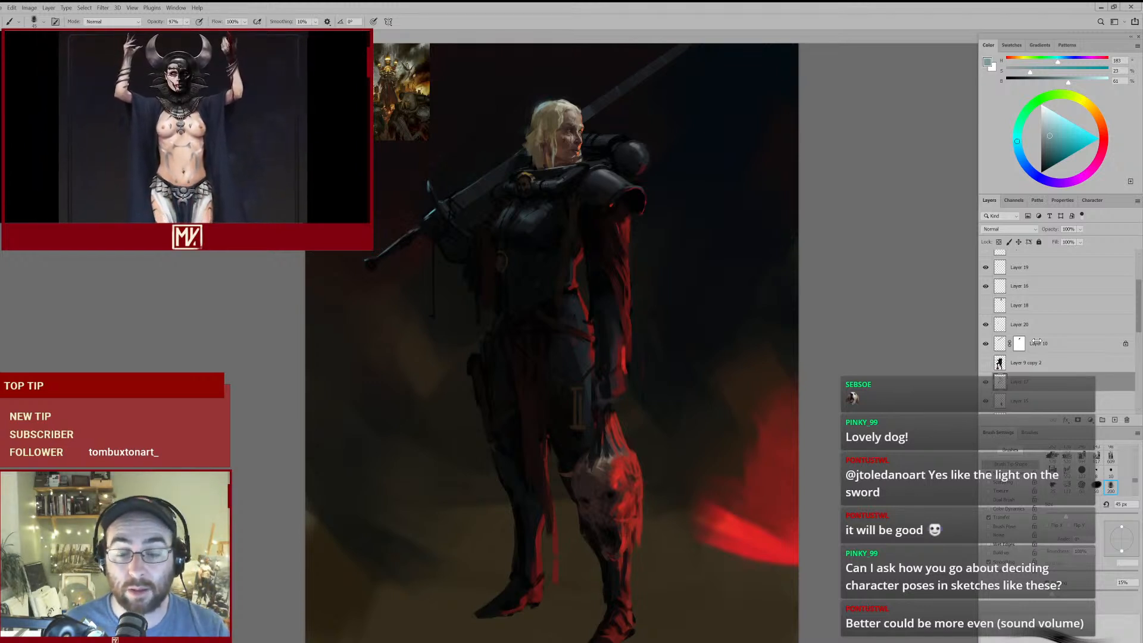
pyautogui.scroll(4, 1006, 305)
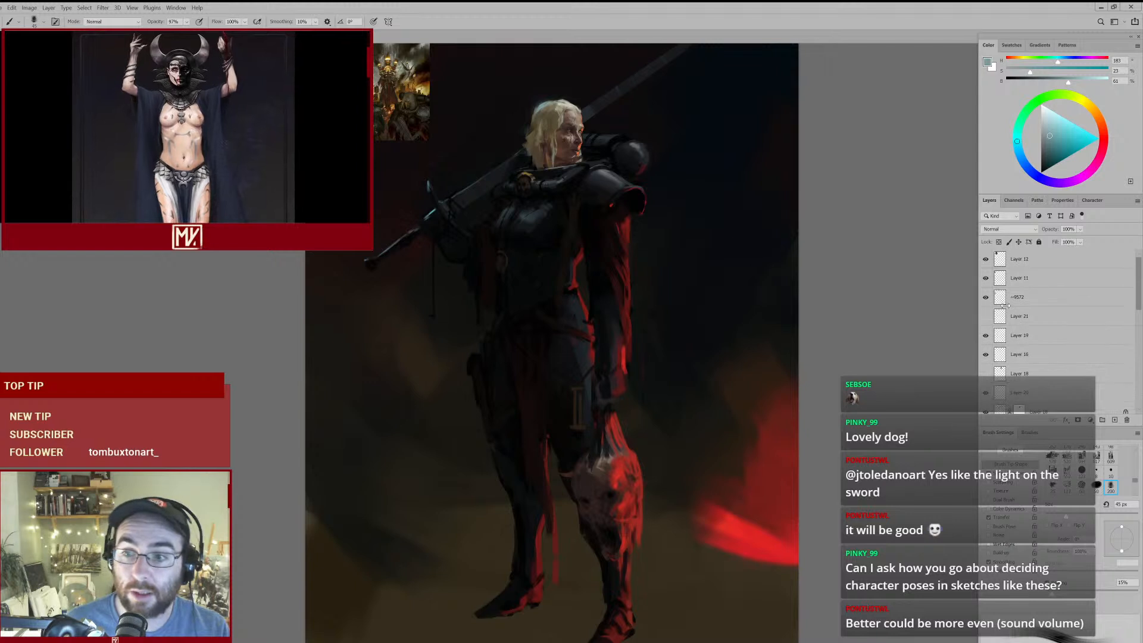
pyautogui.click(986, 317)
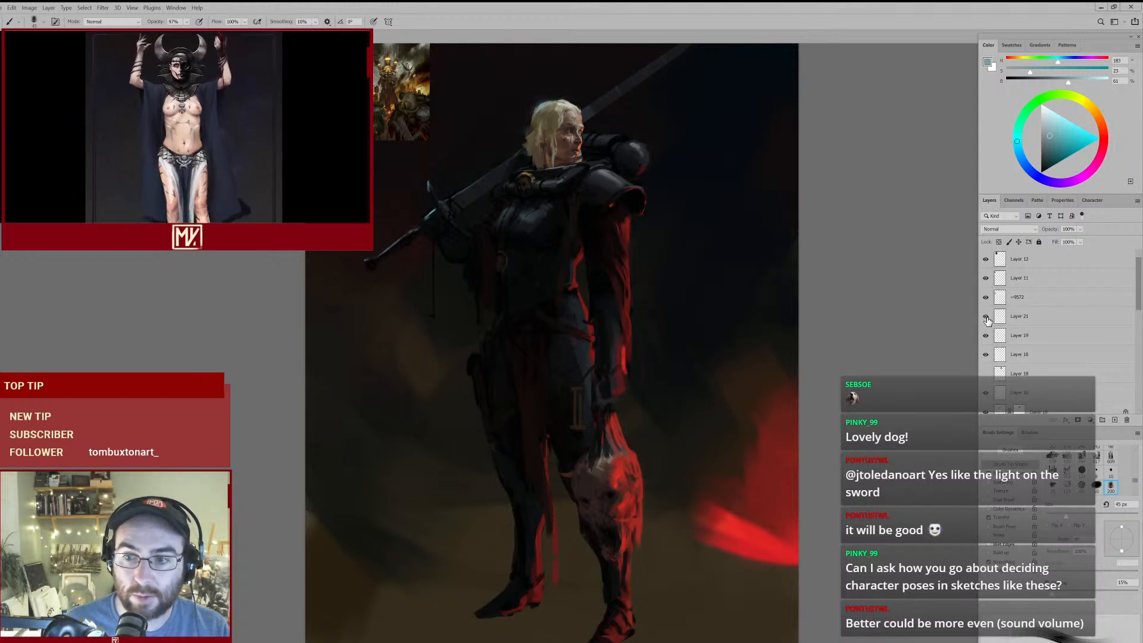
pyautogui.click(986, 317)
pyautogui.scroll(-4, 988, 309)
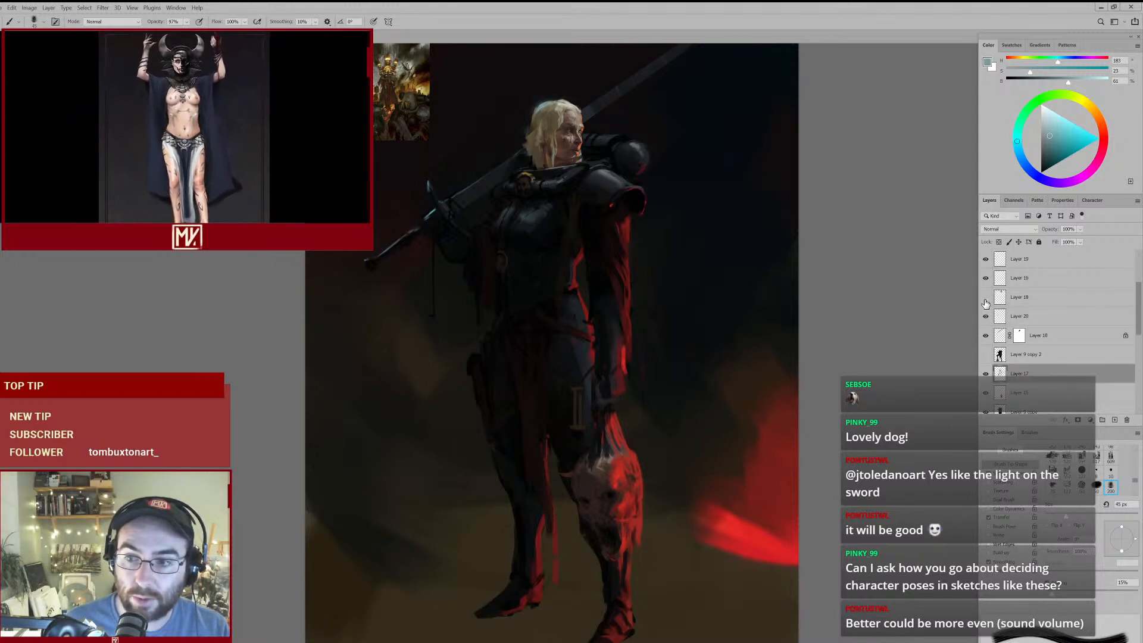
pyautogui.scroll(-6, 1012, 314)
pyautogui.scroll(-4, 1015, 315)
pyautogui.click(987, 356)
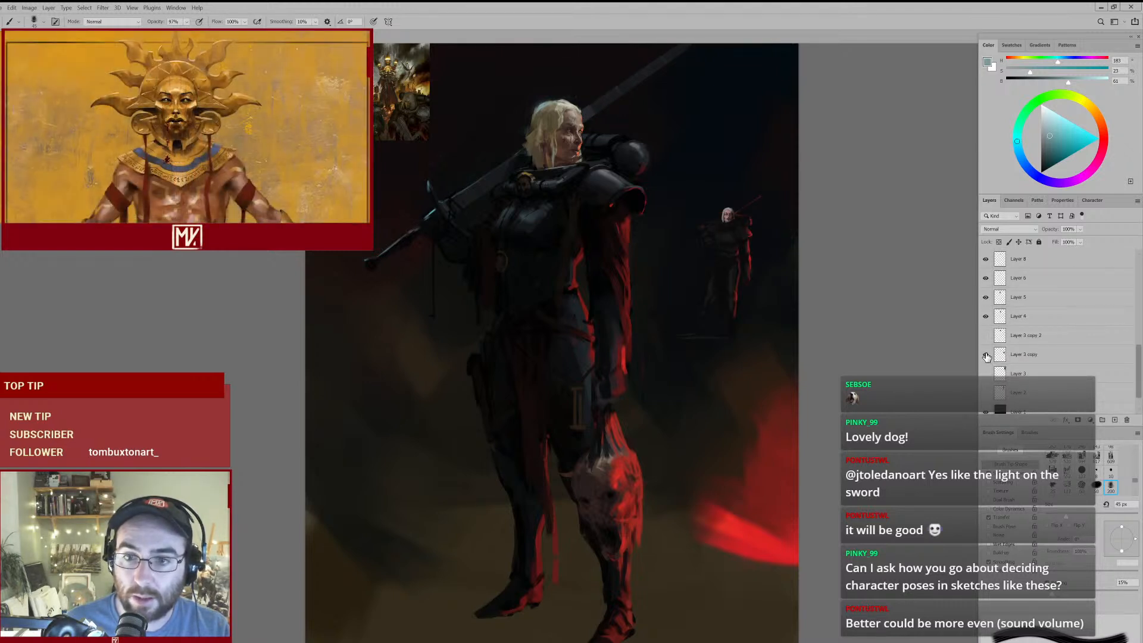
pyautogui.click(986, 374)
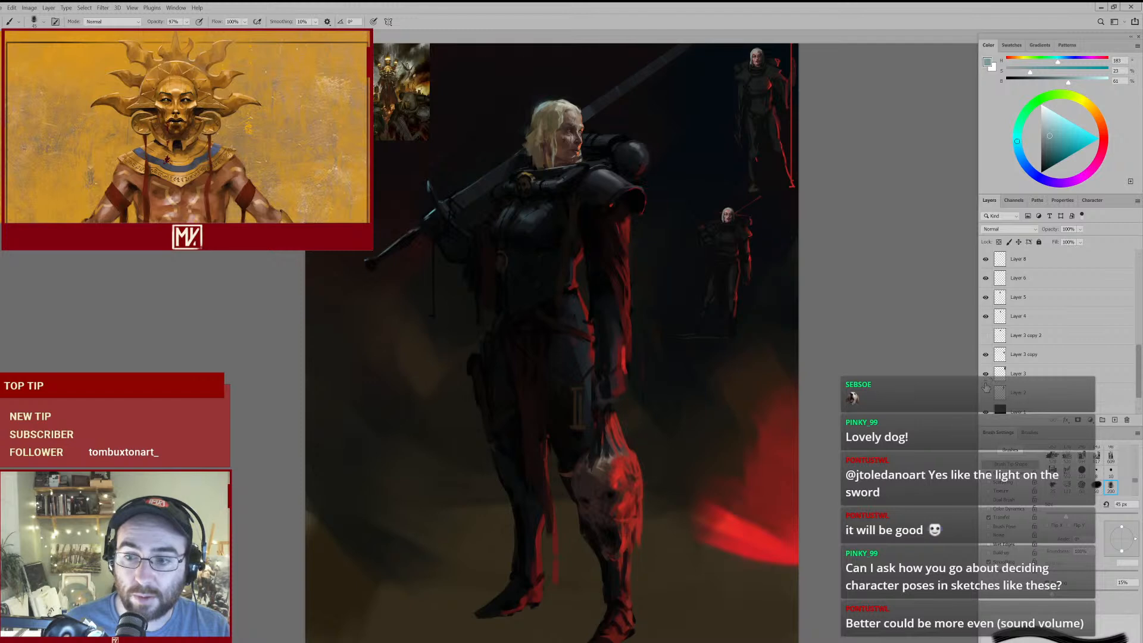
pyautogui.click(986, 395)
# - Examine the three small pose sketches up close, review the whole canvas, and hide their layers again
pyautogui.moveTo(743, 161); pyautogui.dragTo(695, 215)
pyautogui.moveTo(703, 176); pyautogui.dragTo(724, 174)
pyautogui.moveTo(688, 138); pyautogui.dragTo(675, 191)
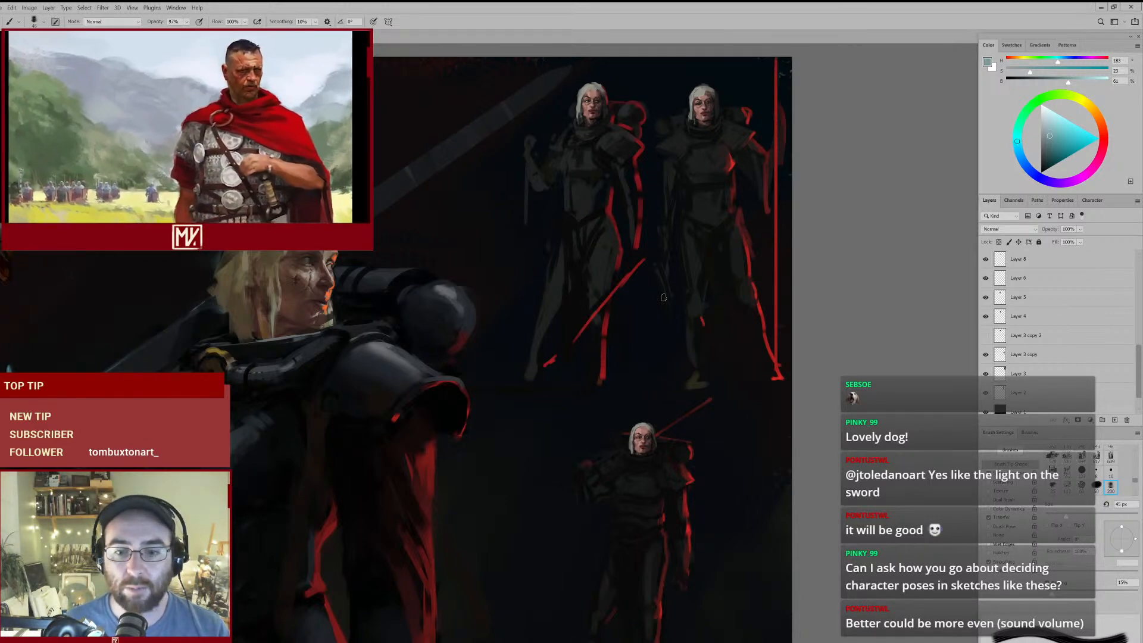
pyautogui.moveTo(751, 305); pyautogui.dragTo(722, 360)
pyautogui.moveTo(707, 434); pyautogui.dragTo(701, 421)
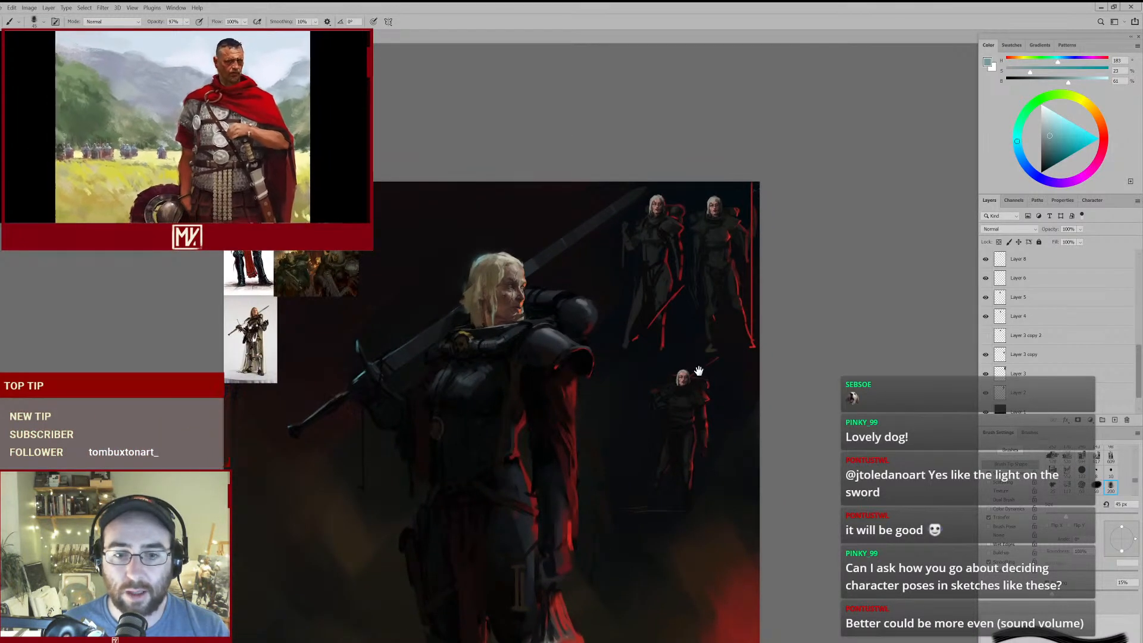
pyautogui.hotkey('ctrl', '0')
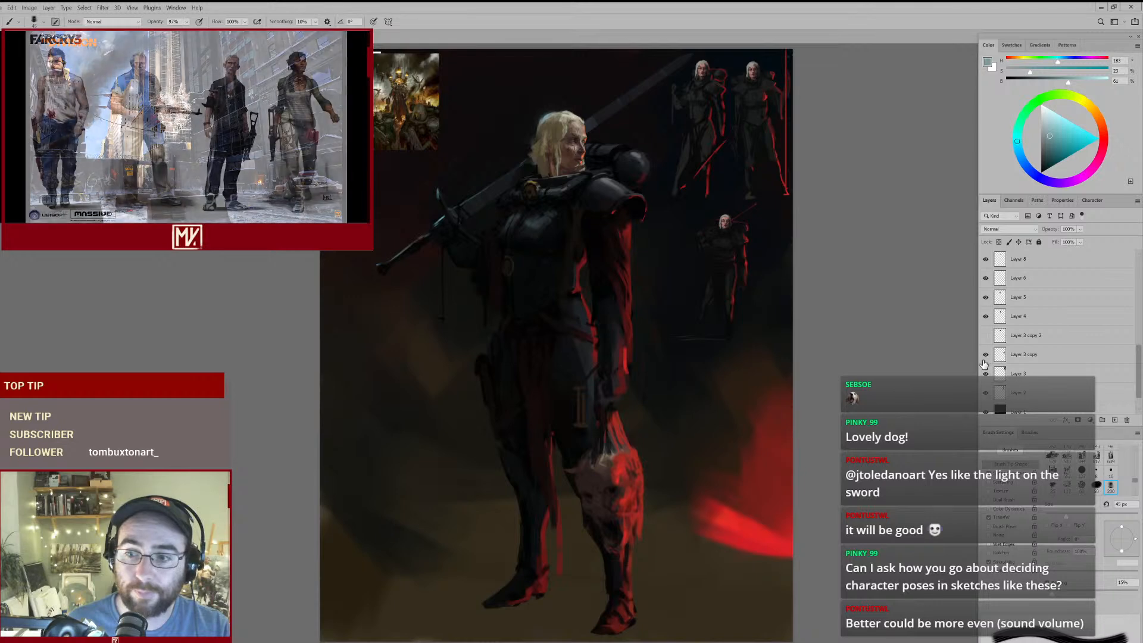
pyautogui.moveTo(985, 362); pyautogui.dragTo(987, 387)
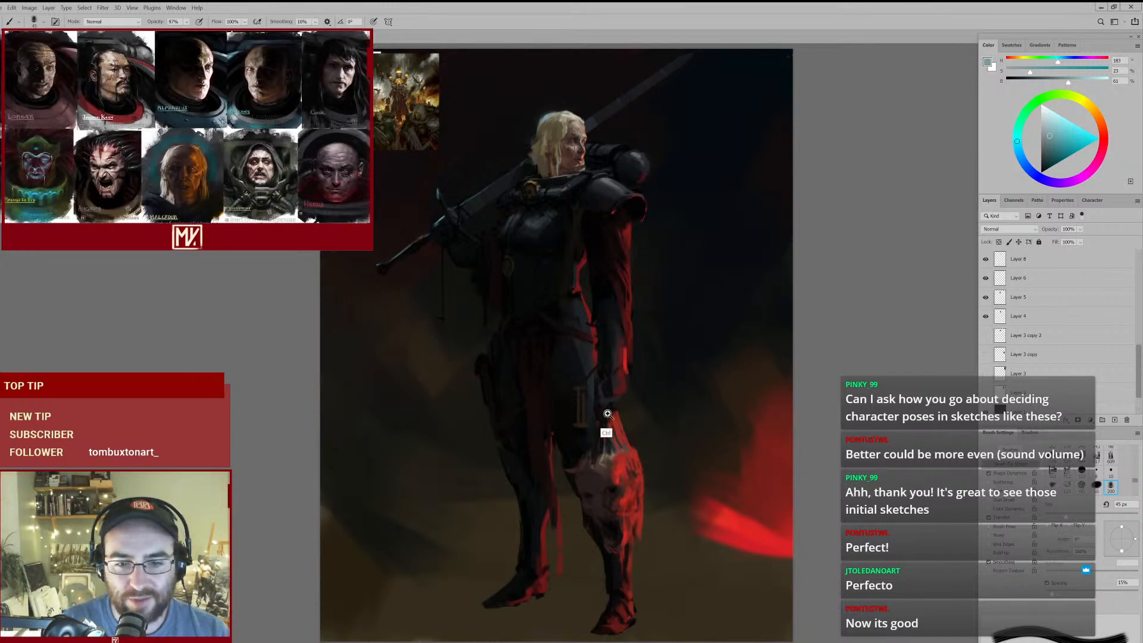
# - On Layer 9 copy, paint a near-black diagonal stroke across the wrist with tones sampled from the forearm and trim it with the eraser
pyautogui.moveTo(633, 377)
pyautogui.mouseDown()
pyautogui.moveTo(612, 390)
pyautogui.moveTo(635, 382)
pyautogui.mouseUp()
pyautogui.keyDown('alt'); pyautogui.click(605, 287); pyautogui.keyUp('alt')
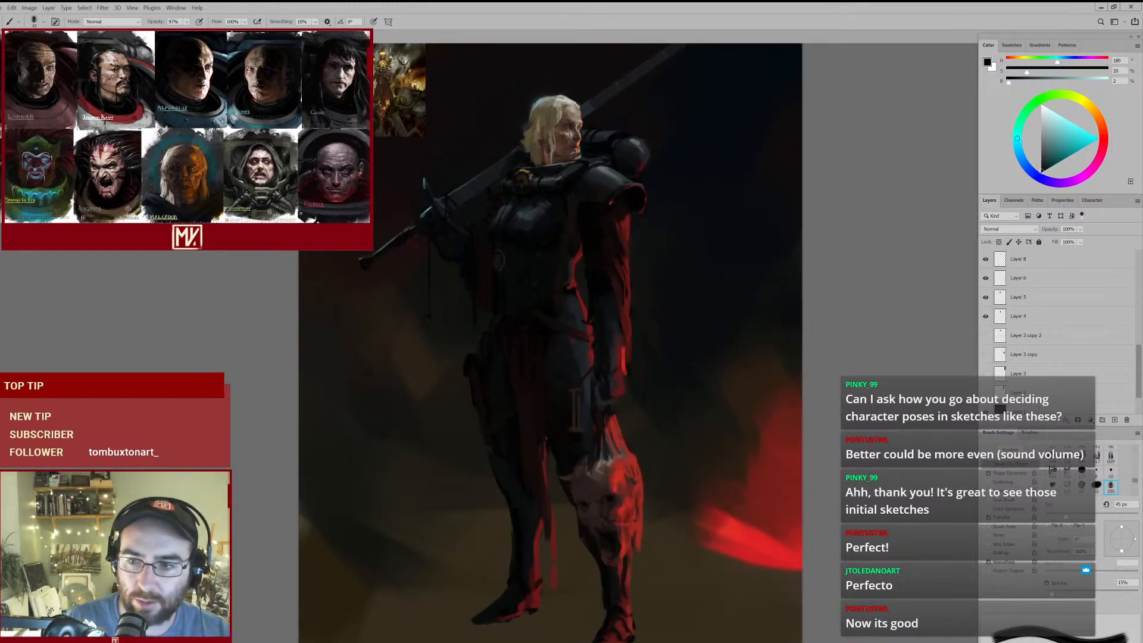
pyautogui.scroll(3, 1023, 318)
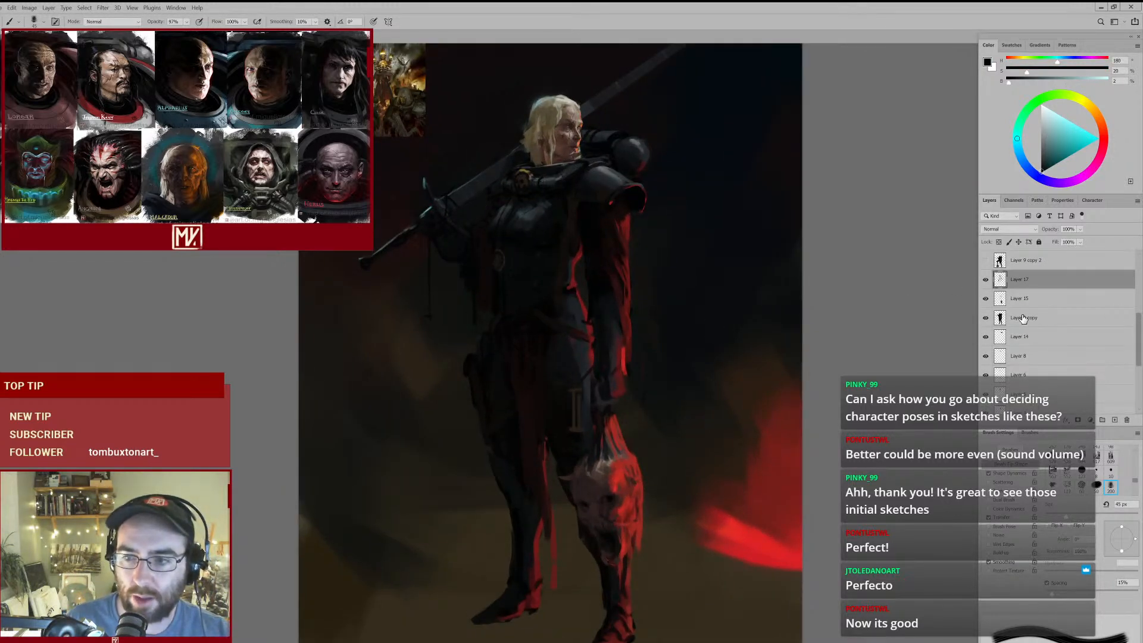
pyautogui.click(1022, 319)
pyautogui.keyDown('alt'); pyautogui.click(602, 301); pyautogui.keyUp('alt')
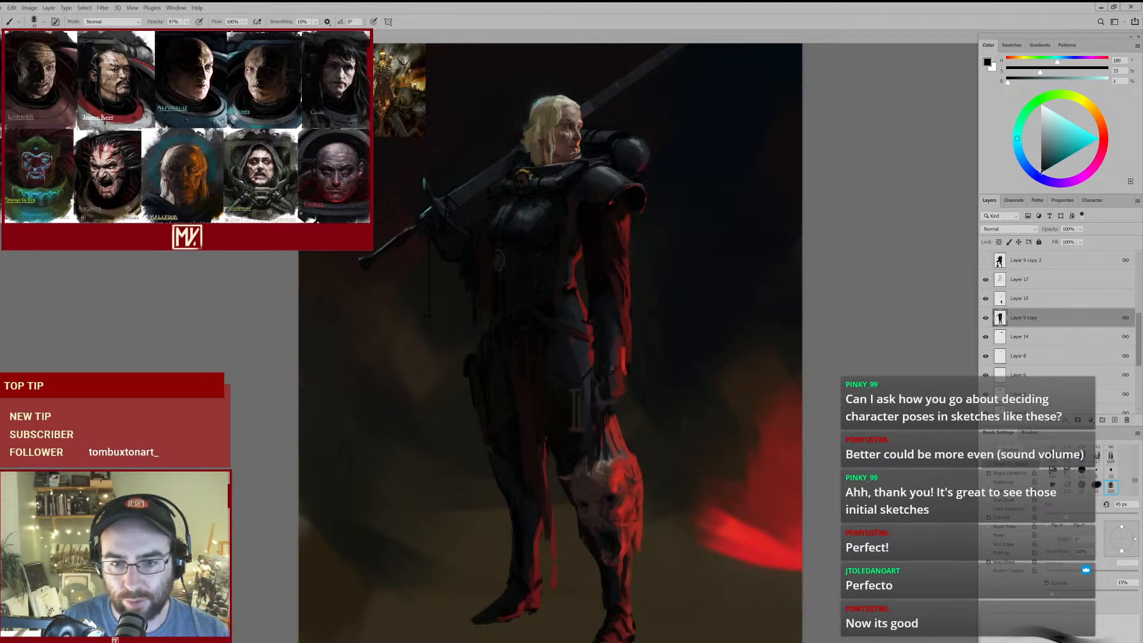
pyautogui.press('e')
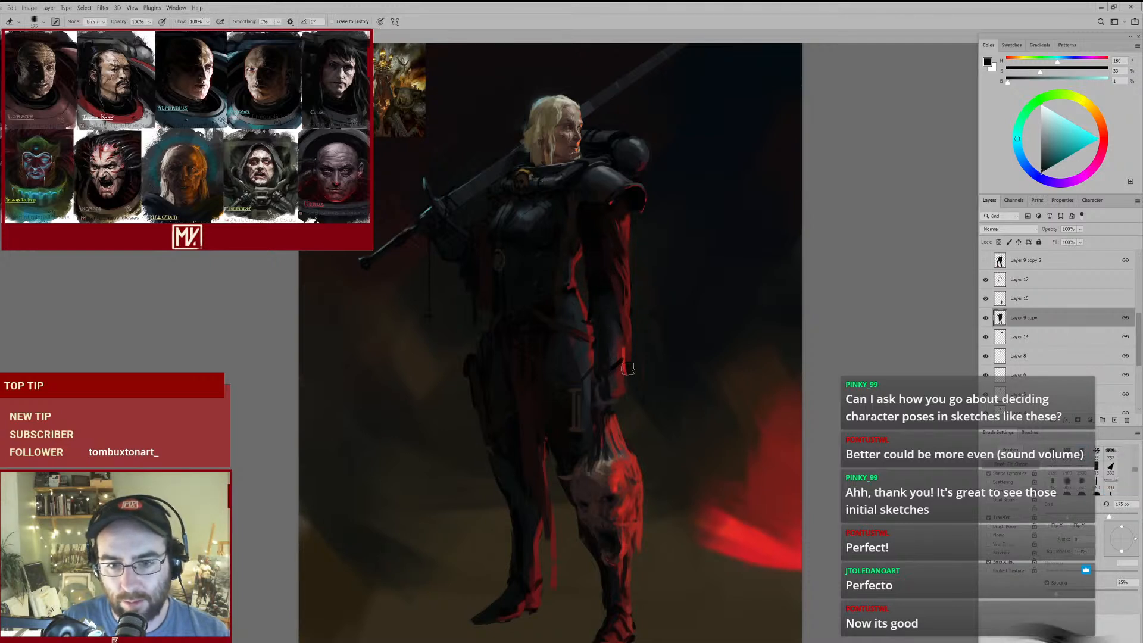
pyautogui.moveTo(650, 356)
pyautogui.mouseDown()
pyautogui.moveTo(626, 373)
pyautogui.moveTo(635, 362)
pyautogui.mouseUp()
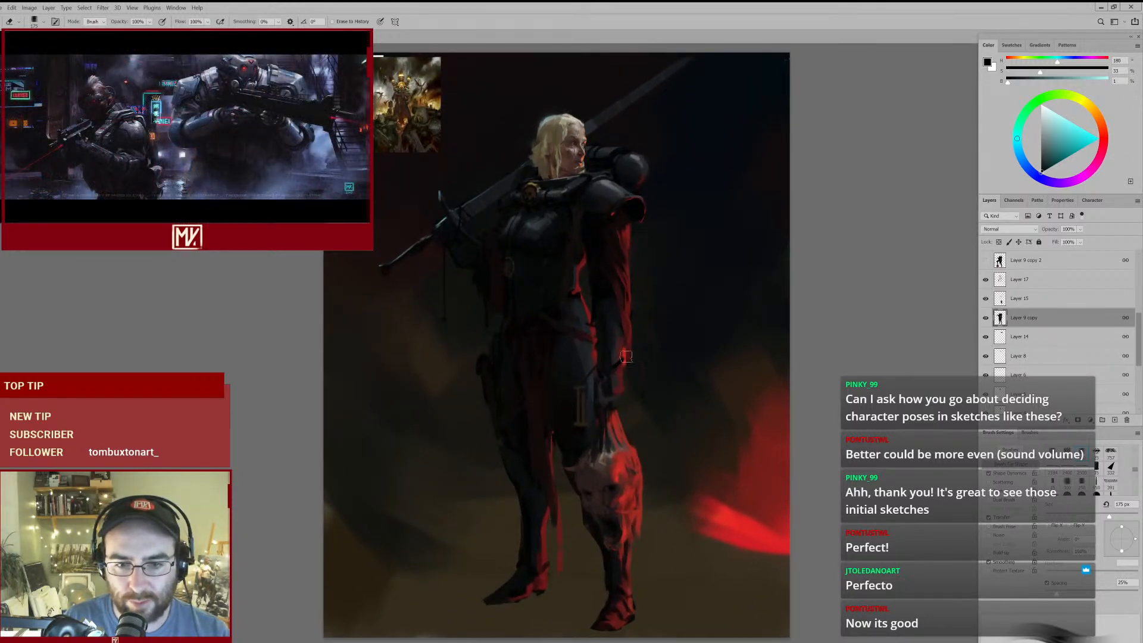
# - Touch up the red rim light on the wrist and hand with a sampled dark red and brighter red at 60 px
pyautogui.press('b')
pyautogui.keyDown('alt'); pyautogui.click(622, 373); pyautogui.keyUp('alt')
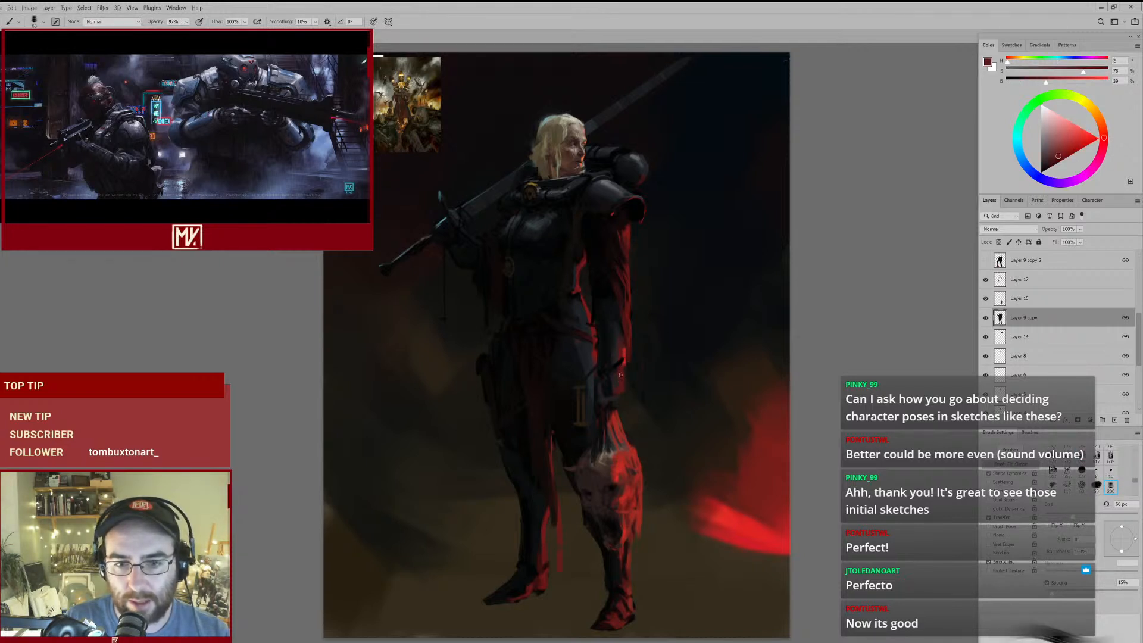
pyautogui.keyDown('alt'); pyautogui.click(626, 351); pyautogui.keyUp('alt')
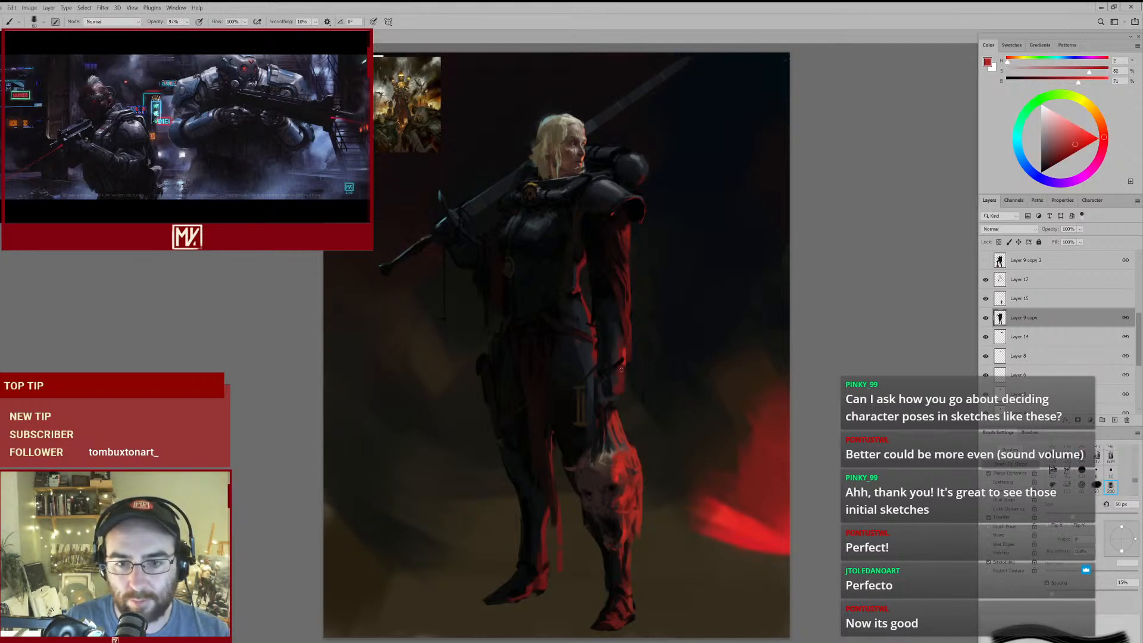
# - Refine the dark shapes of the forearm and hand with sampled near-black tones, using a 90 px and a 70 px brush
pyautogui.keyDown('alt'); pyautogui.click(615, 325); pyautogui.keyUp('alt')
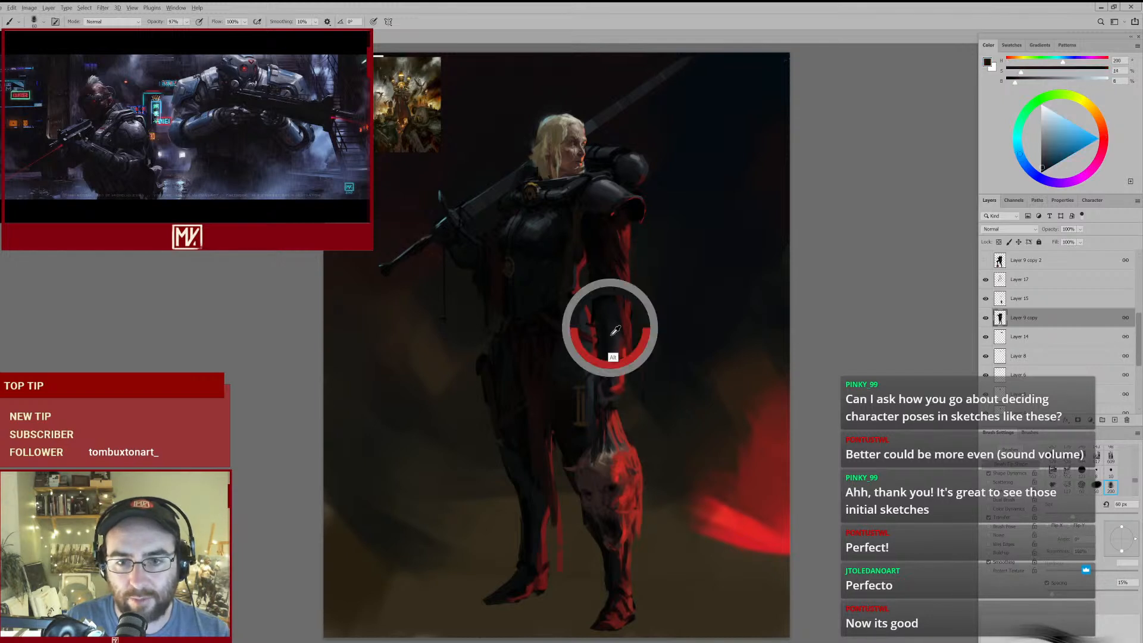
pyautogui.press(']')
pyautogui.press(']')
pyautogui.press(']')
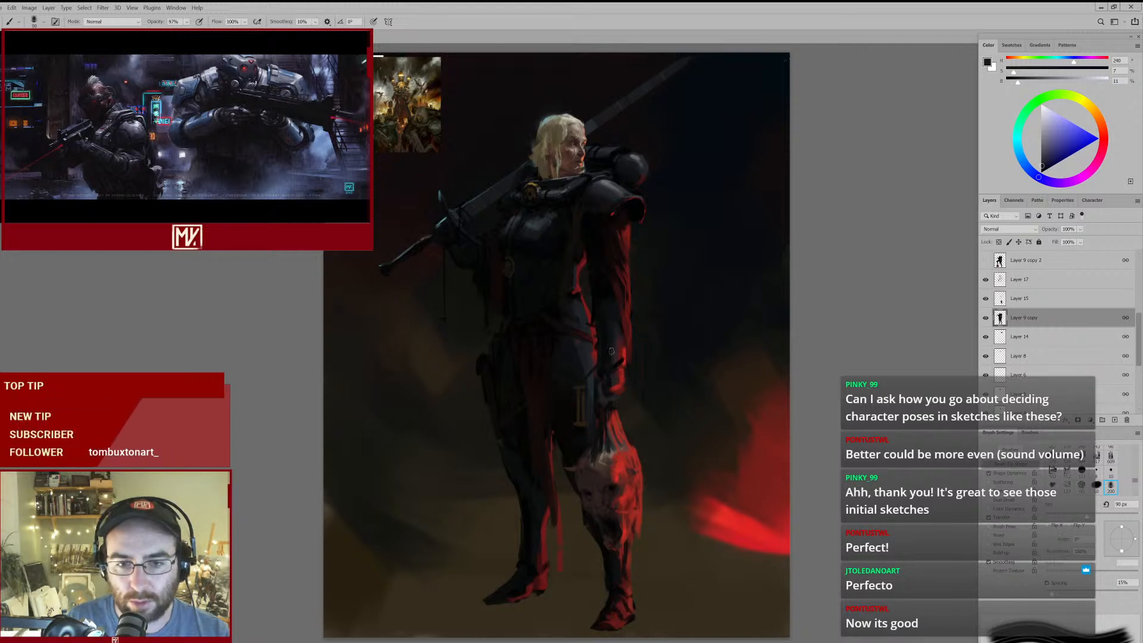
pyautogui.keyDown('alt'); pyautogui.click(618, 349); pyautogui.keyUp('alt')
pyautogui.moveTo(619, 349); pyautogui.dragTo(615, 379)
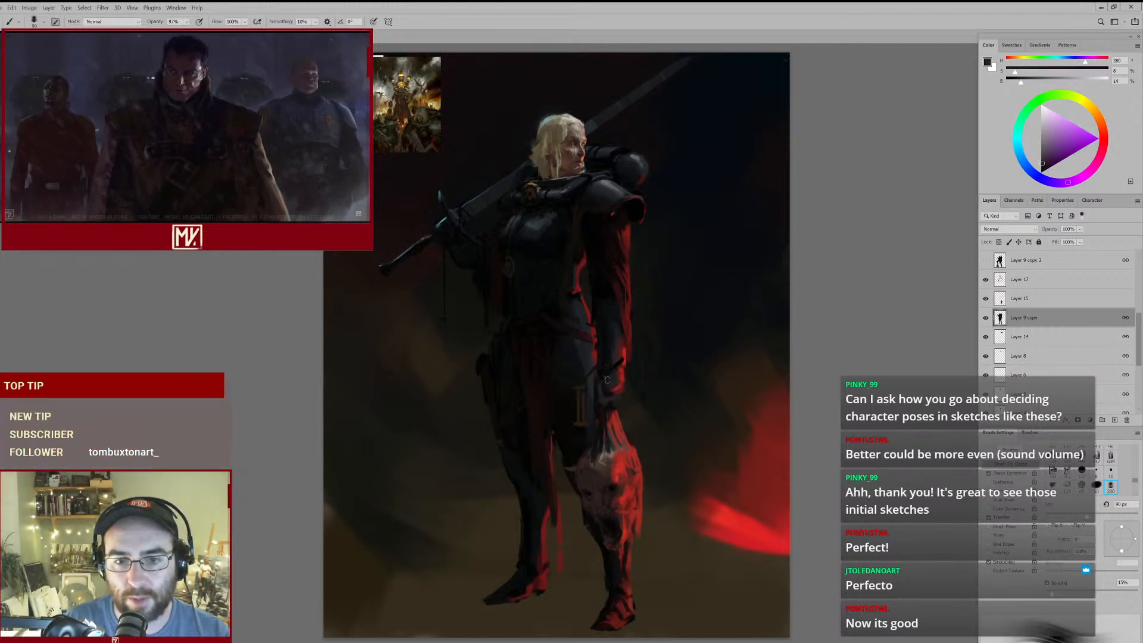
pyautogui.keyDown('alt'); pyautogui.click(608, 385); pyautogui.keyUp('alt')
pyautogui.press('[')
pyautogui.press('[')
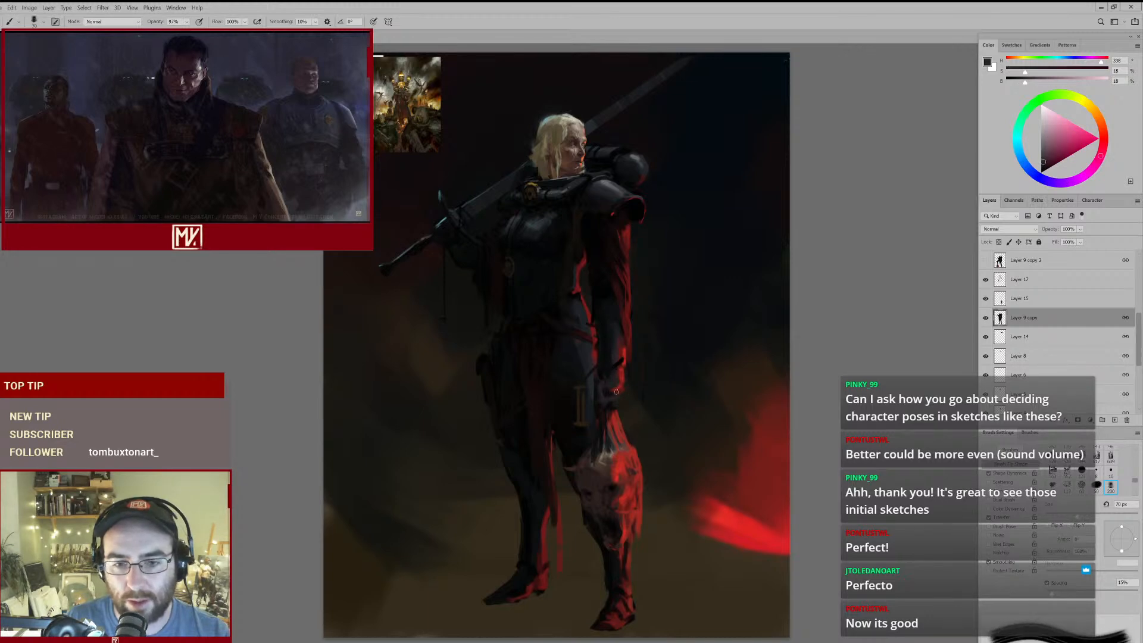
# - Clean up the edges of the hand holding the head on Layer 17, using the eraser at 100 px and 70 px
pyautogui.click(1009, 285)
pyautogui.moveTo(611, 398); pyautogui.dragTo(669, 378)
pyautogui.press('e')
pyautogui.press('[')
pyautogui.press('[')
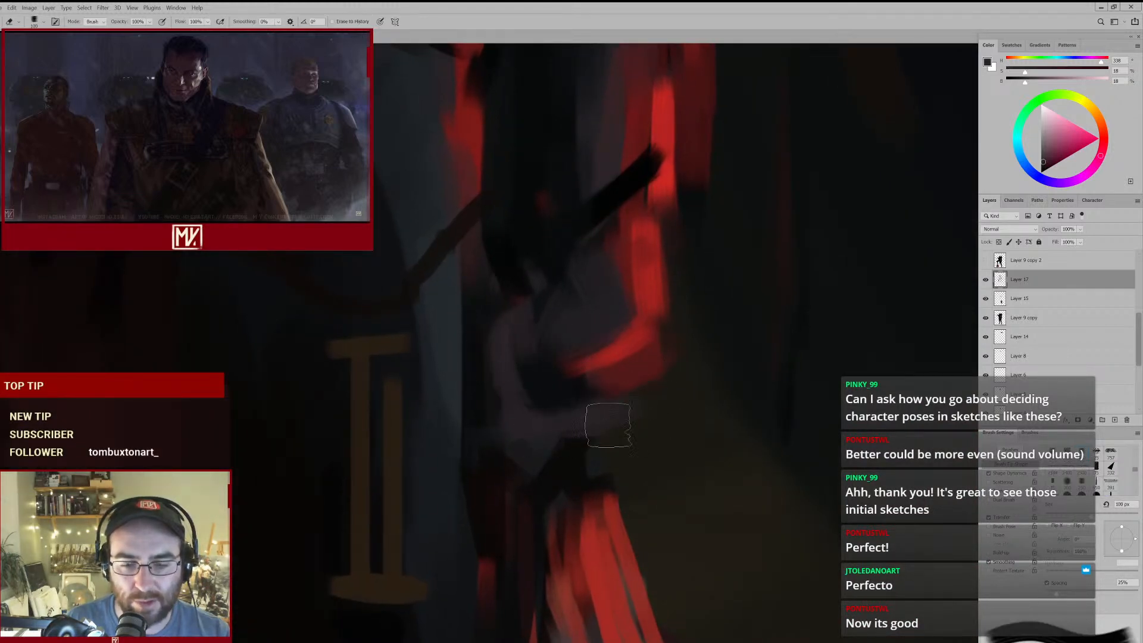
pyautogui.moveTo(659, 351)
pyautogui.mouseDown()
pyautogui.moveTo(638, 362)
pyautogui.moveTo(649, 358)
pyautogui.mouseUp()
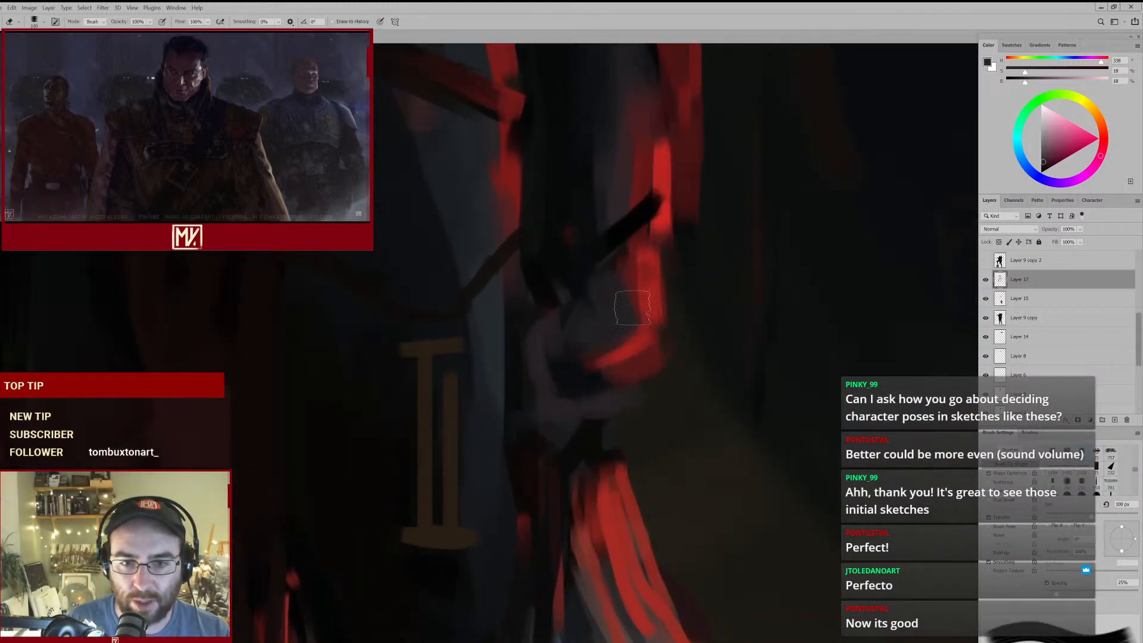
pyautogui.press('[')
pyautogui.press('[')
pyautogui.press('[')
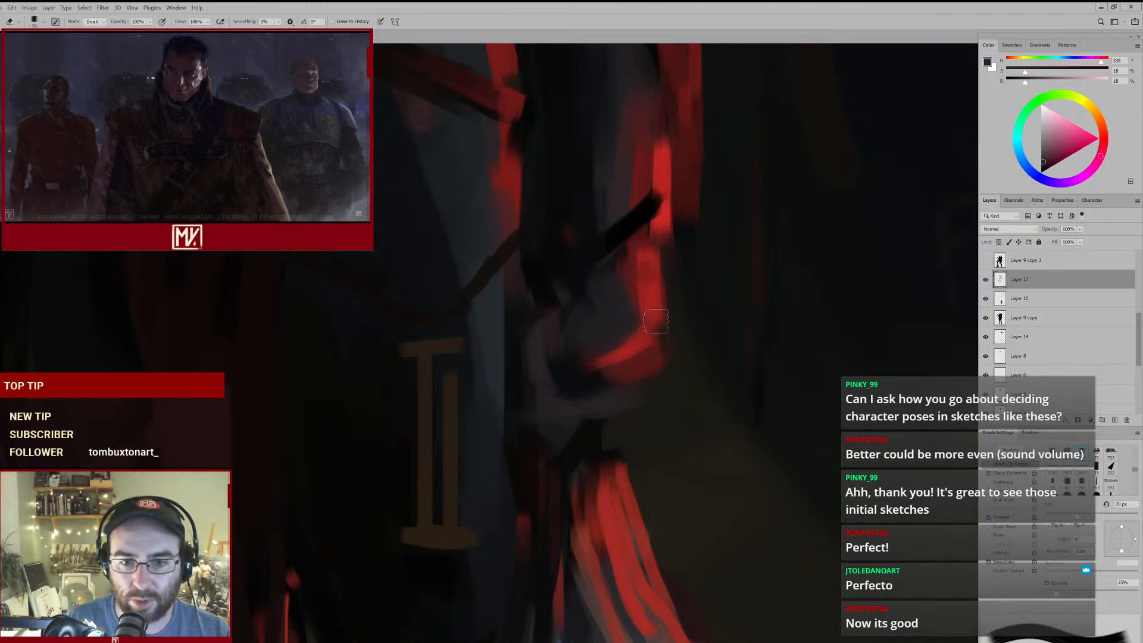
pyautogui.moveTo(681, 306)
pyautogui.mouseDown()
pyautogui.moveTo(600, 353)
pyautogui.moveTo(618, 344)
pyautogui.moveTo(623, 359)
pyautogui.mouseUp()
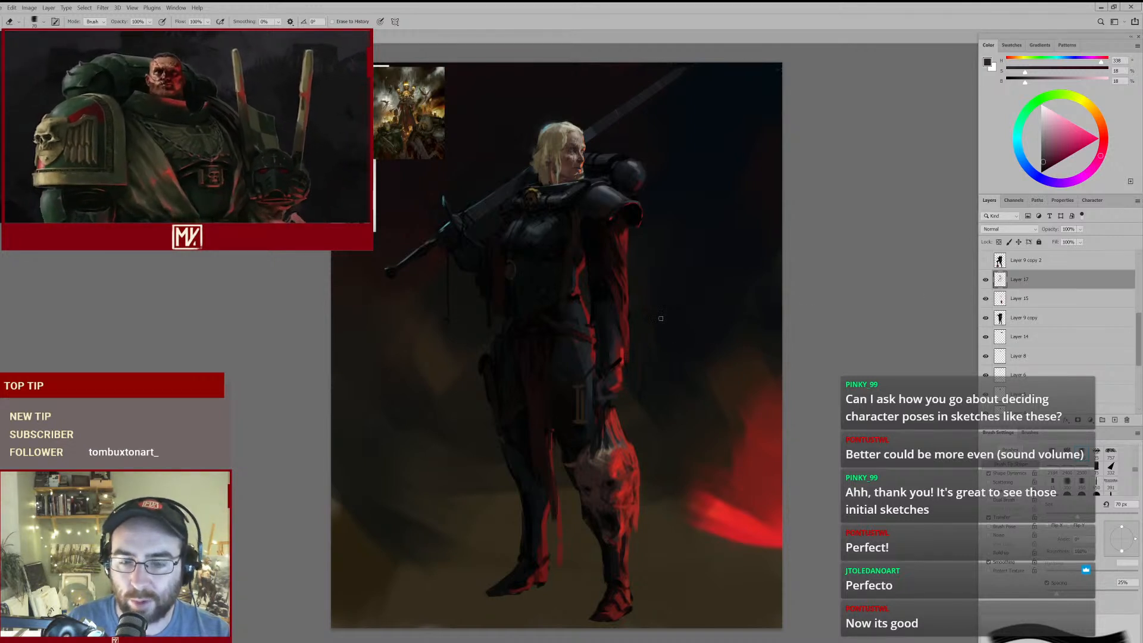
pyautogui.moveTo(613, 340); pyautogui.dragTo(618, 336)
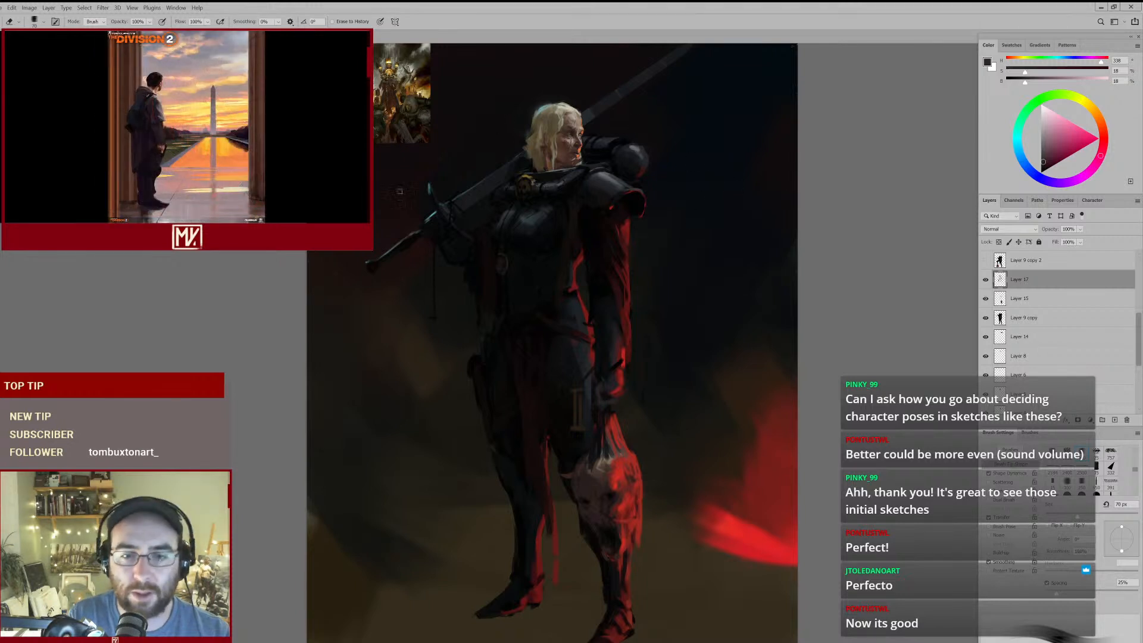
# - On Layer 9 copy, rework the red rim light at the wrist with a sampled red and trim its edge with the eraser
pyautogui.click(1016, 320)
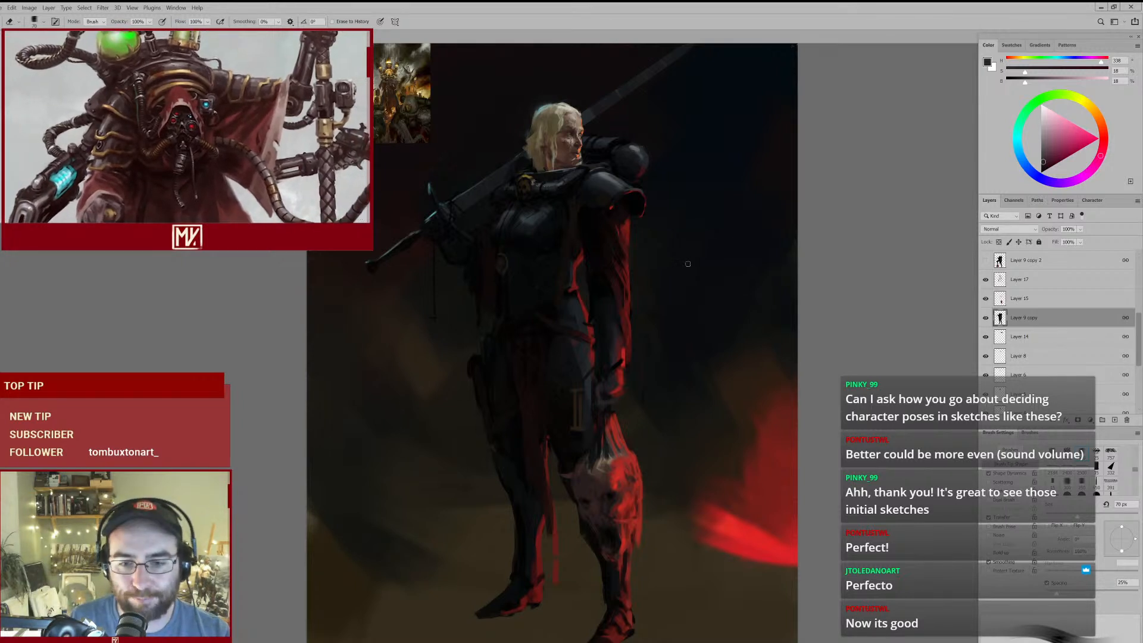
pyautogui.press('b')
pyautogui.keyDown('alt'); pyautogui.click(622, 367); pyautogui.keyUp('alt')
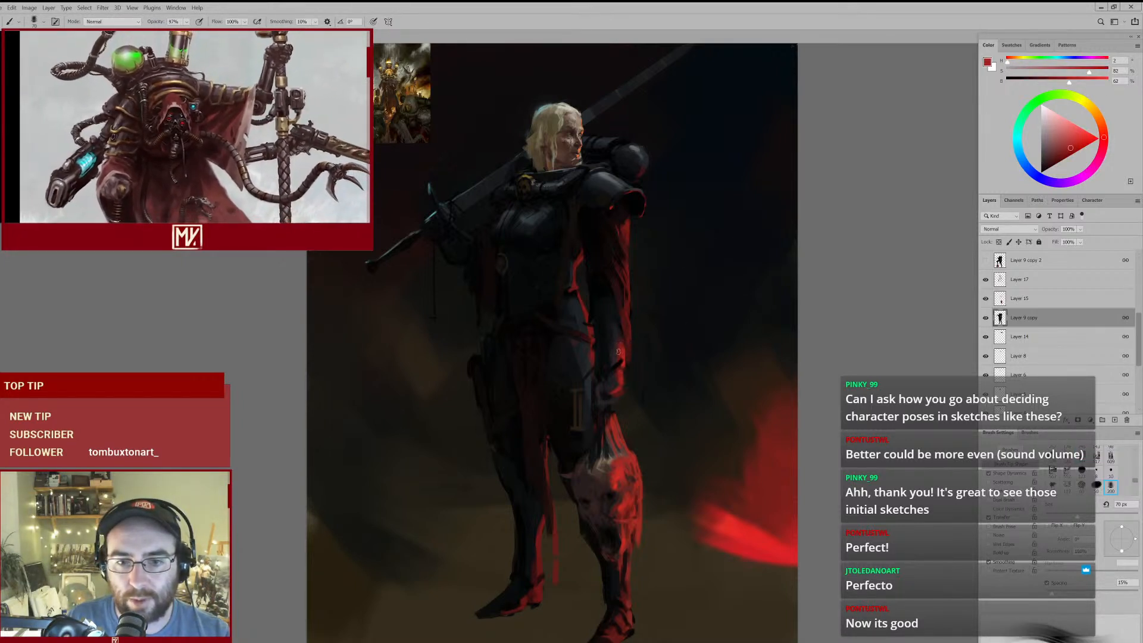
pyautogui.press('e')
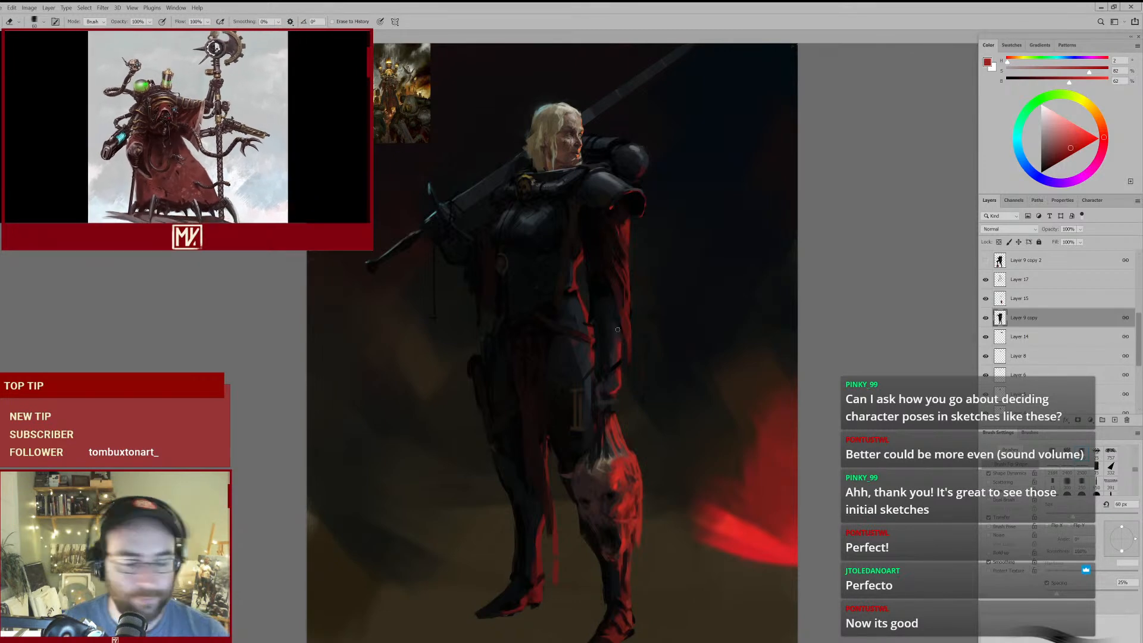
# - Rework the shadows of the wrist and hand on Layer 9 copy with near-black tones sampled from the forearm and hand
pyautogui.press('b')
pyautogui.keyDown('alt'); pyautogui.click(618, 381); pyautogui.keyUp('alt')
pyautogui.keyDown('alt'); pyautogui.click(604, 384); pyautogui.keyUp('alt')
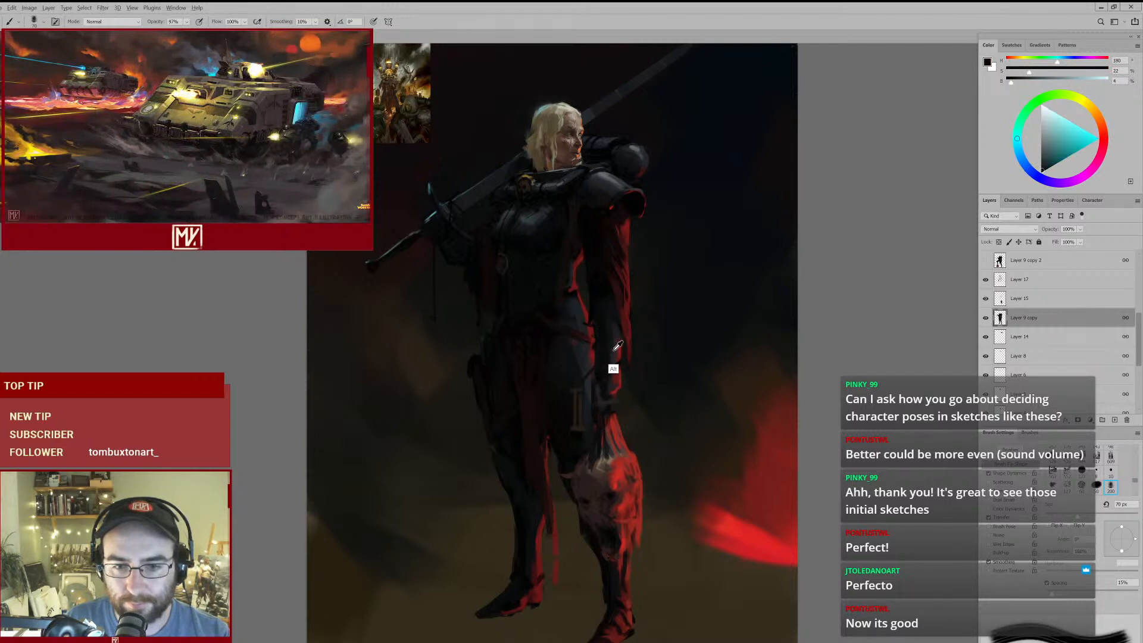
pyautogui.keyDown('alt'); pyautogui.click(615, 350); pyautogui.keyUp('alt')
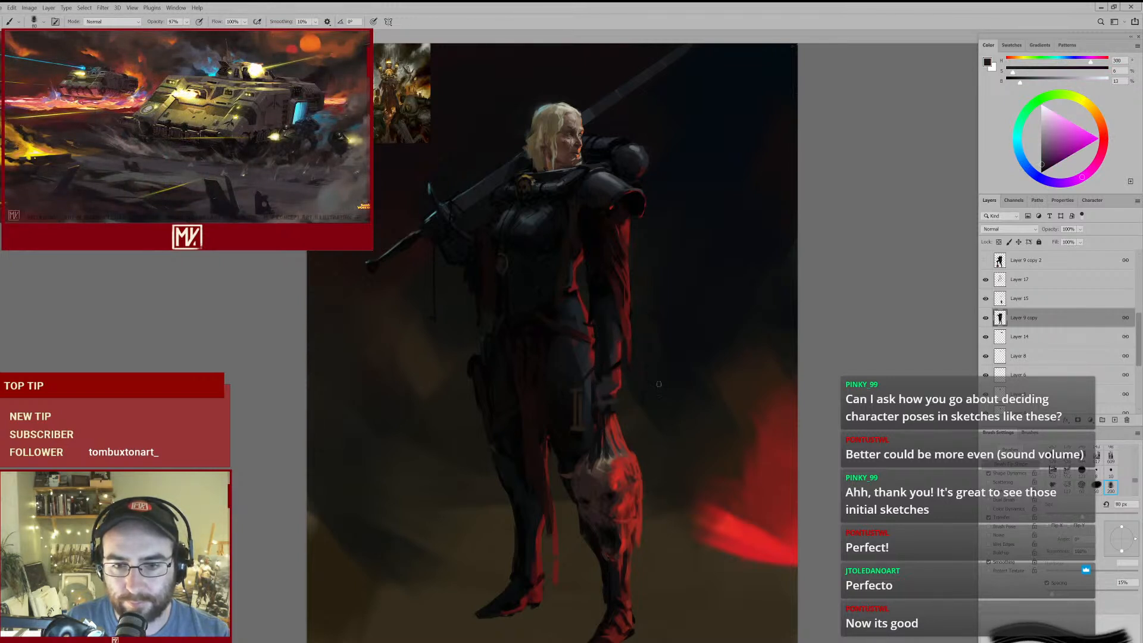
pyautogui.keyDown('ctrl'); pyautogui.click(599, 380); pyautogui.keyUp('ctrl')
# - Erase a small part of the hand on Layer 17 and refine its dark tones on Layer 9 copy with a sampled near-black
pyautogui.press('e')
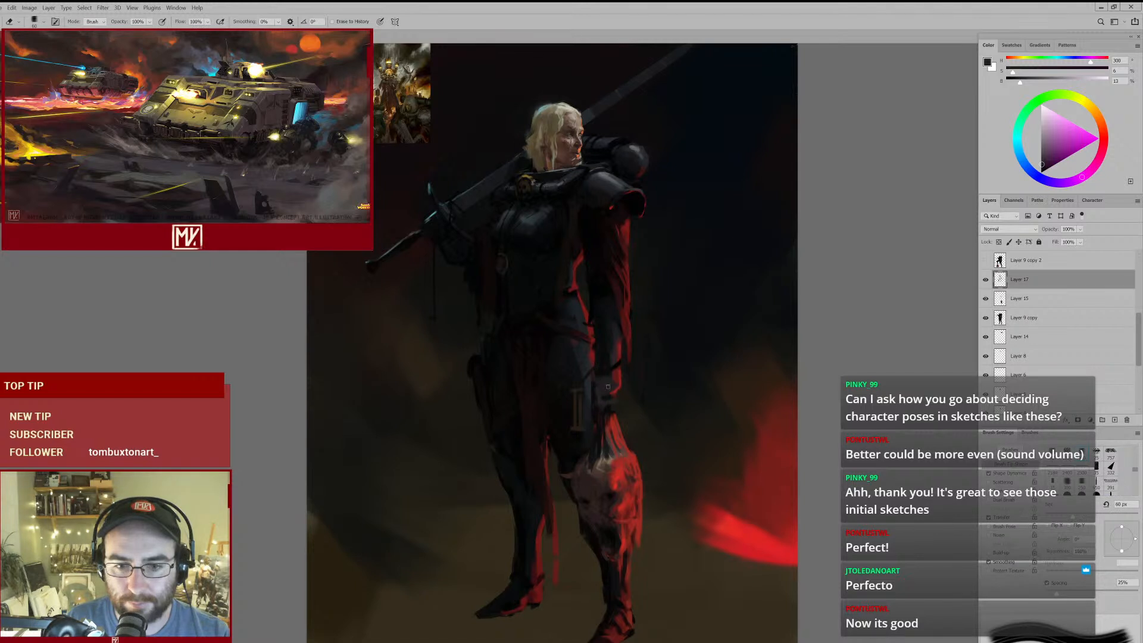
pyautogui.keyDown('ctrl'); pyautogui.click(605, 389); pyautogui.keyUp('ctrl')
pyautogui.press('b')
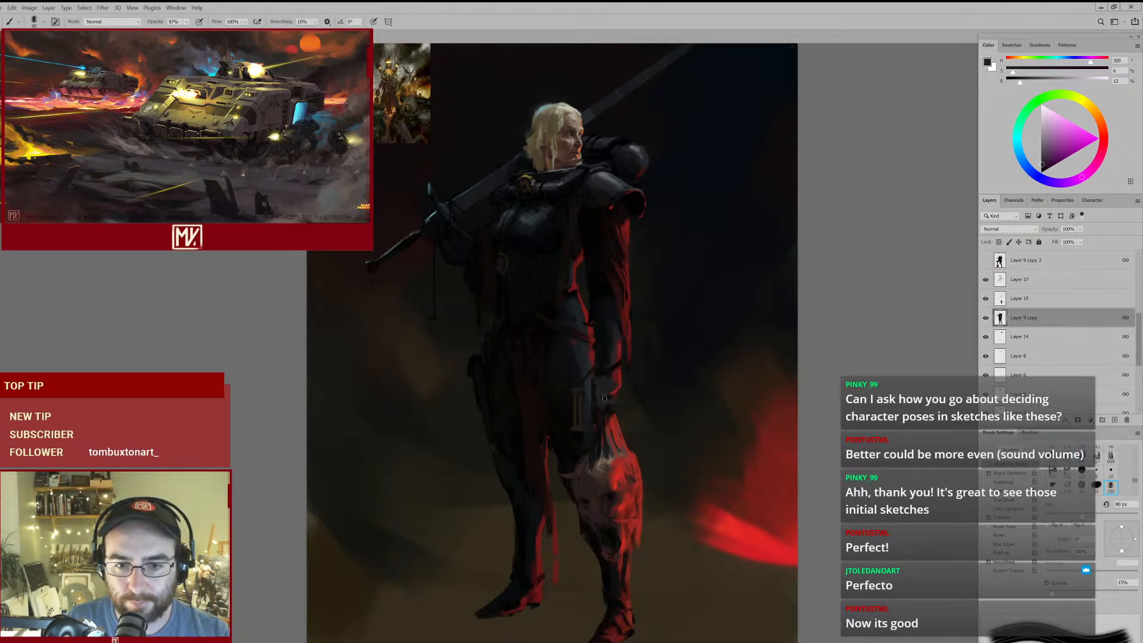
pyautogui.keyDown('alt'); pyautogui.click(597, 383); pyautogui.keyUp('alt')
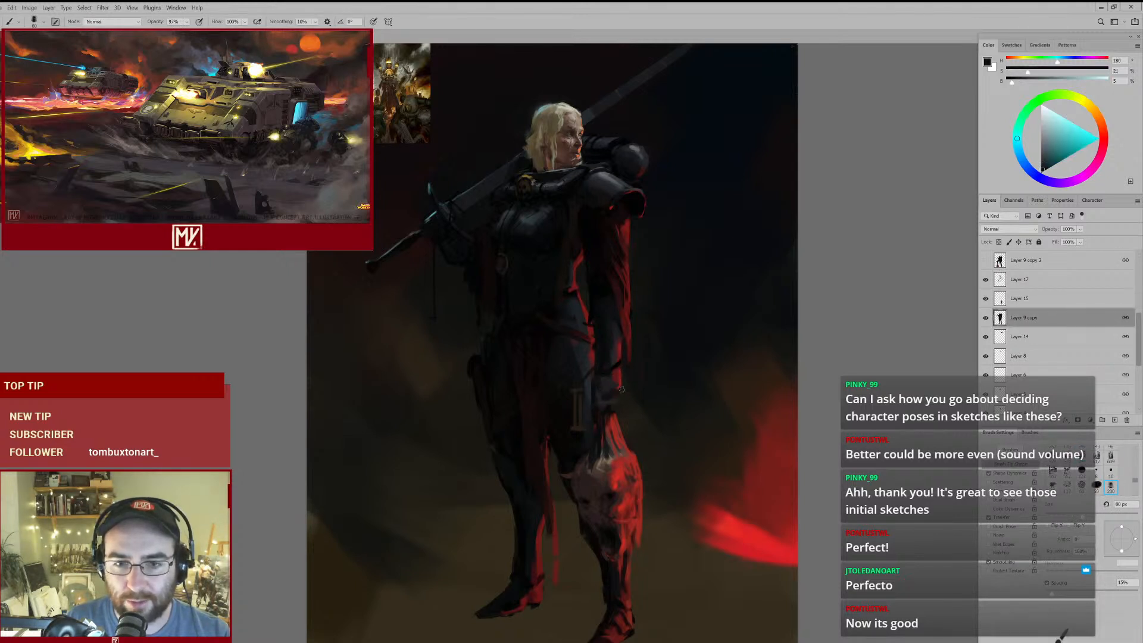
# - Retouch the wrist and hand on Layer 9 copy with sampled dark tones and a sampled red, using an 80 px brush
pyautogui.keyDown('alt'); pyautogui.click(613, 388); pyautogui.keyUp('alt')
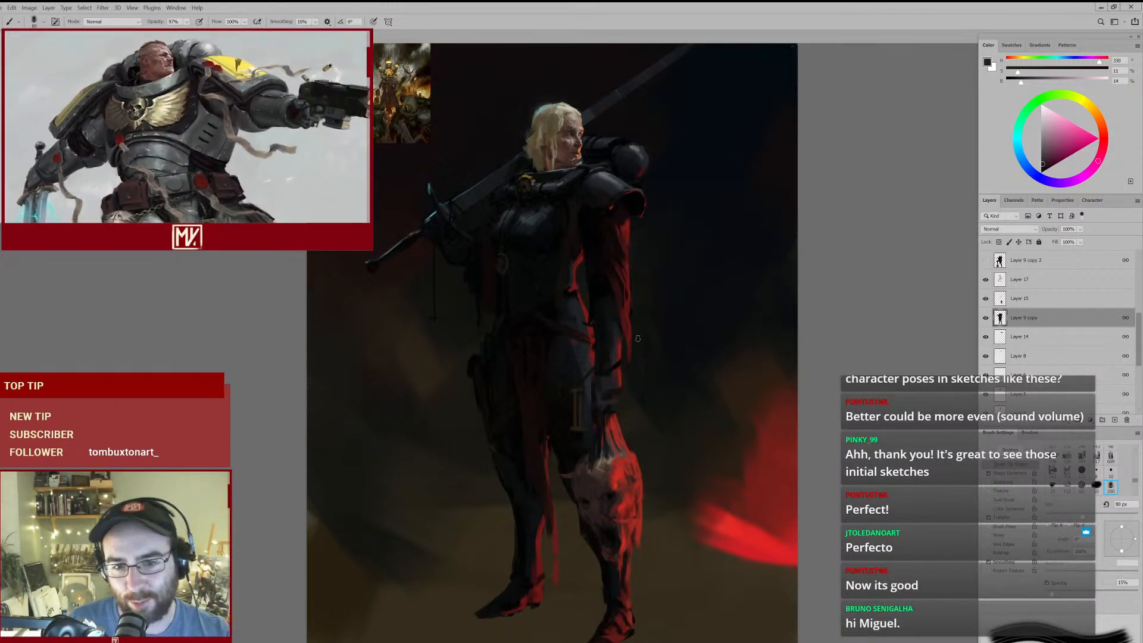
pyautogui.keyDown('alt'); pyautogui.click(616, 359); pyautogui.keyUp('alt')
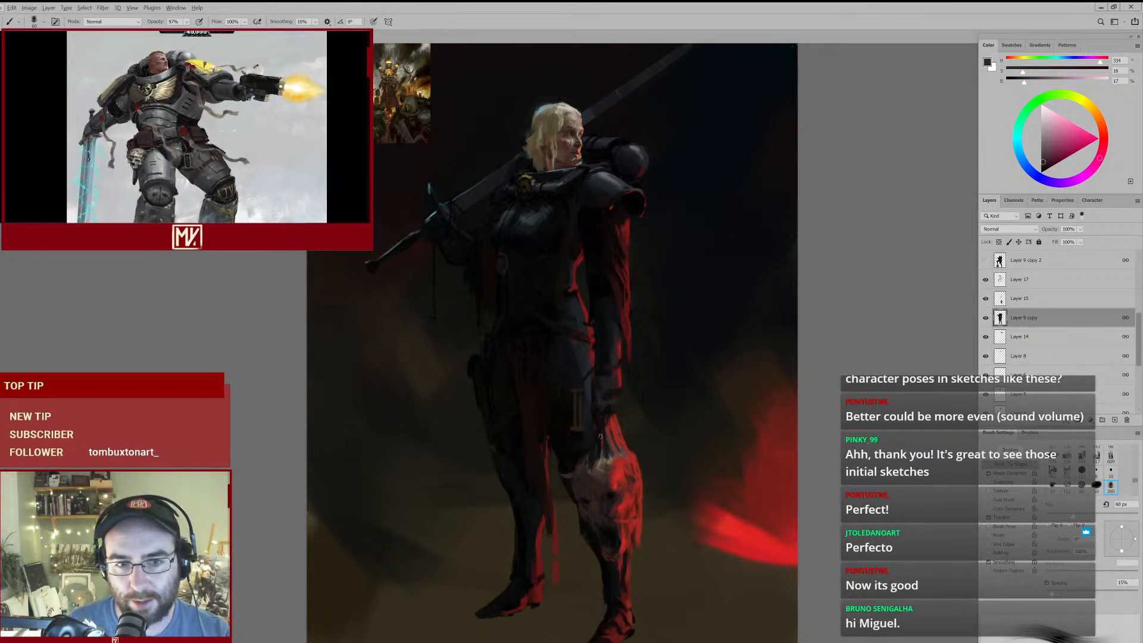
pyautogui.keyDown('alt'); pyautogui.click(614, 467); pyautogui.keyUp('alt')
pyautogui.press(']')
pyautogui.press(']')
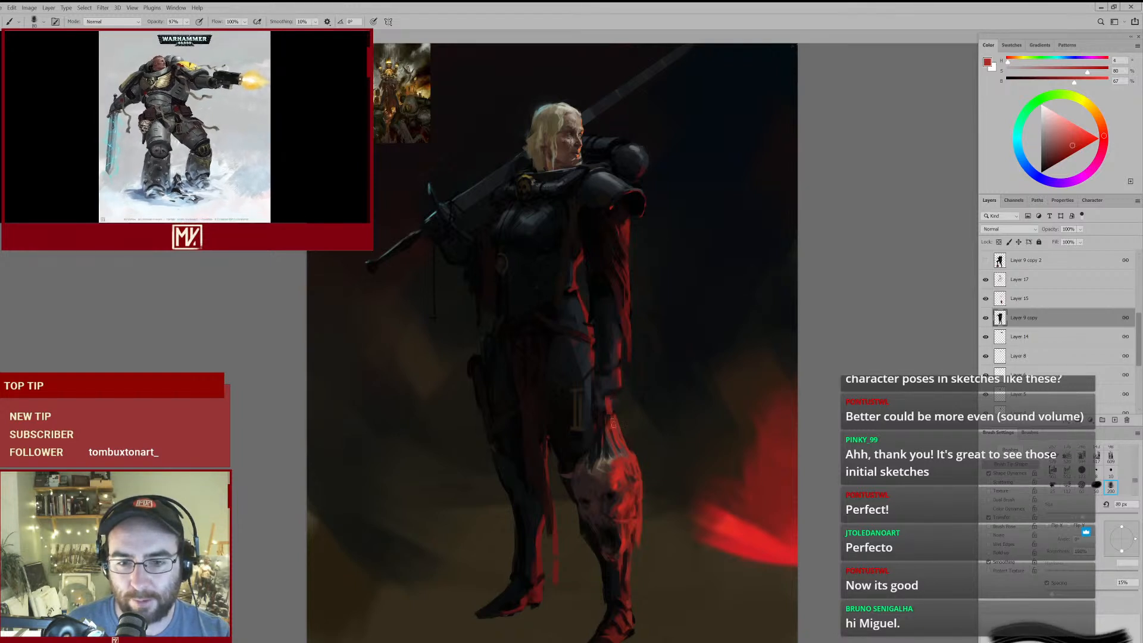
# - Darken the wrist and forearm on Layer 9 copy with near-black tones sampled from the arm
pyautogui.keyDown('alt'); pyautogui.click(604, 391); pyautogui.keyUp('alt')
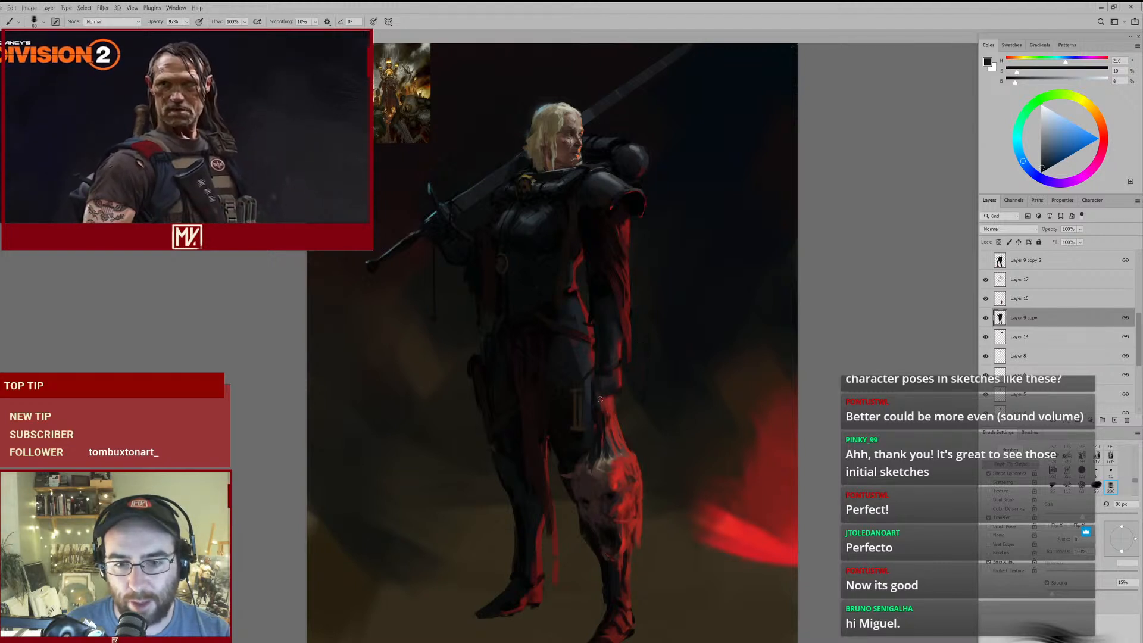
pyautogui.keyDown('alt'); pyautogui.click(605, 381); pyautogui.keyUp('alt')
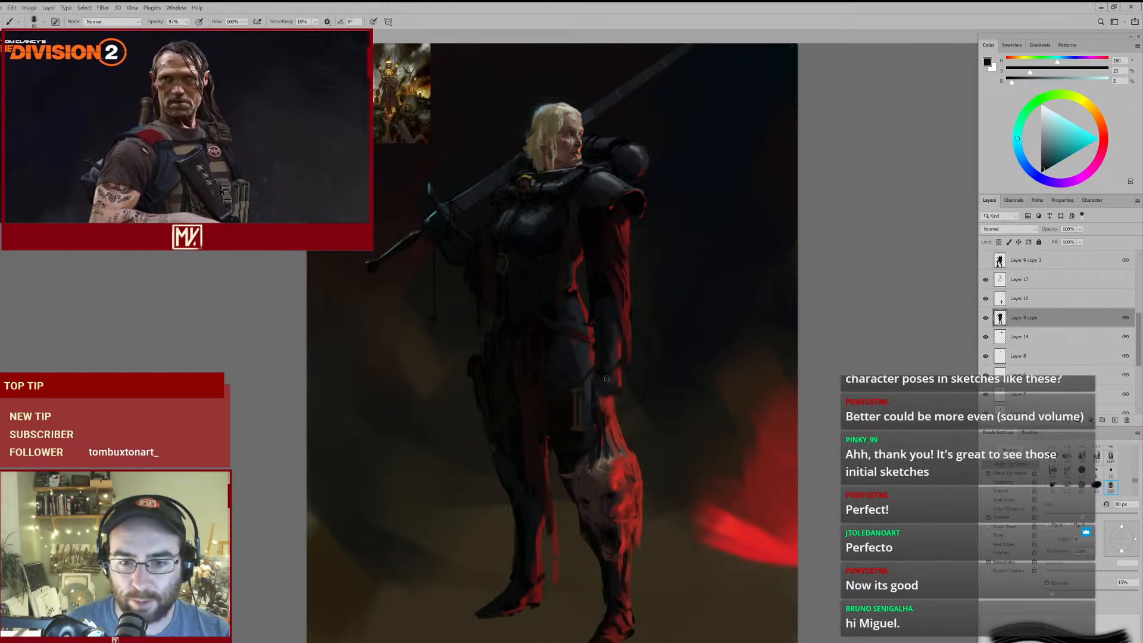
pyautogui.keyDown('alt'); pyautogui.click(600, 310); pyautogui.keyUp('alt')
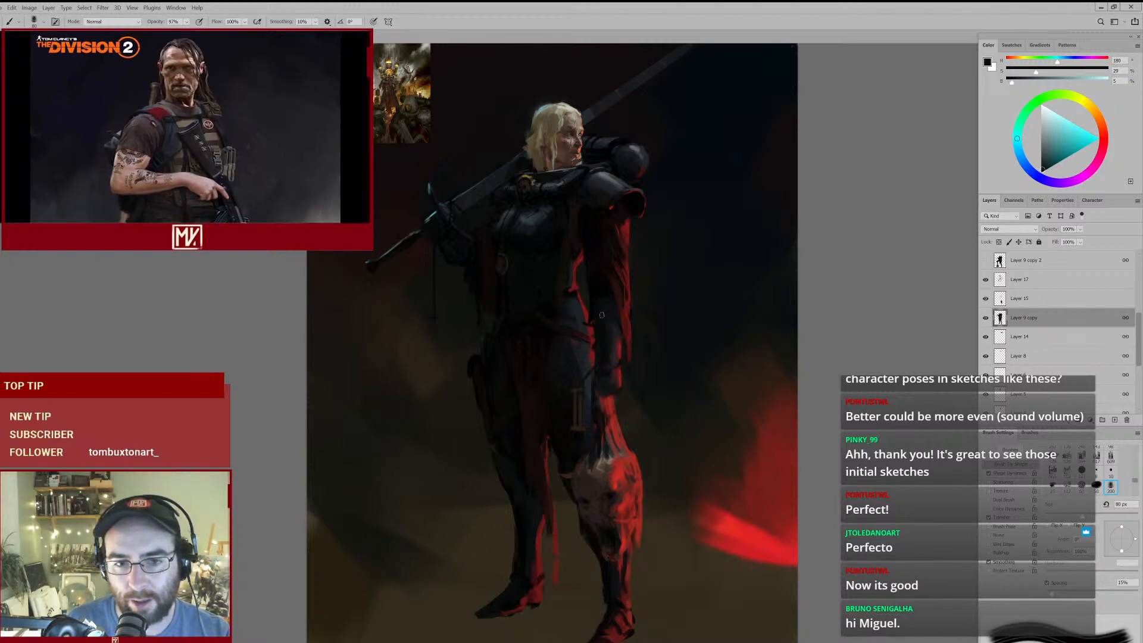
pyautogui.keyDown('alt'); pyautogui.click(606, 288); pyautogui.keyUp('alt')
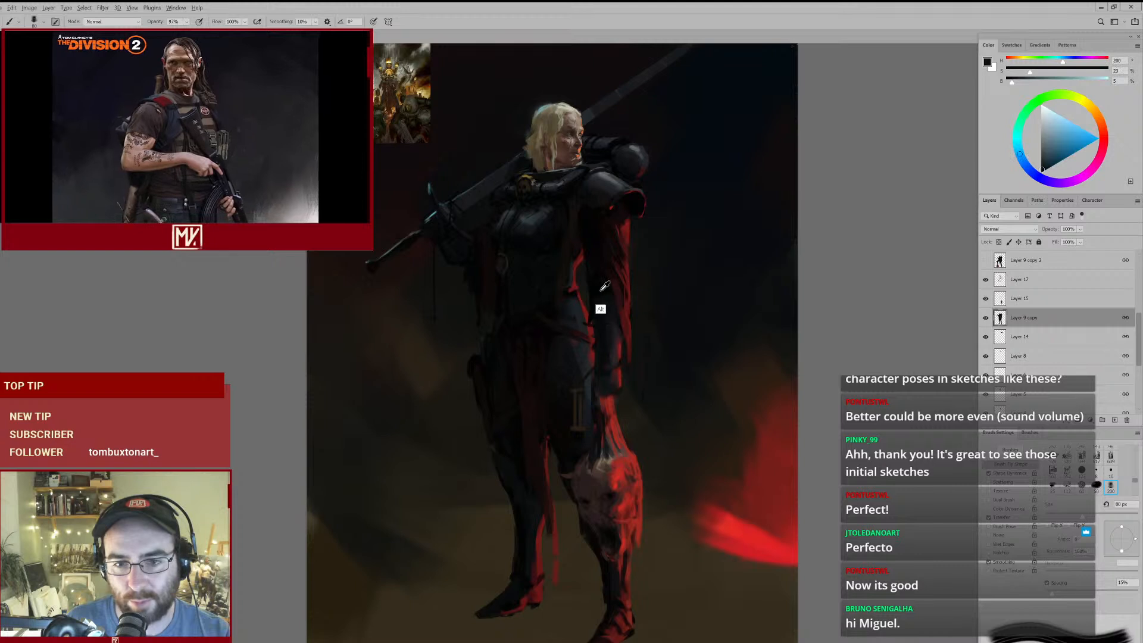
pyautogui.press('[')
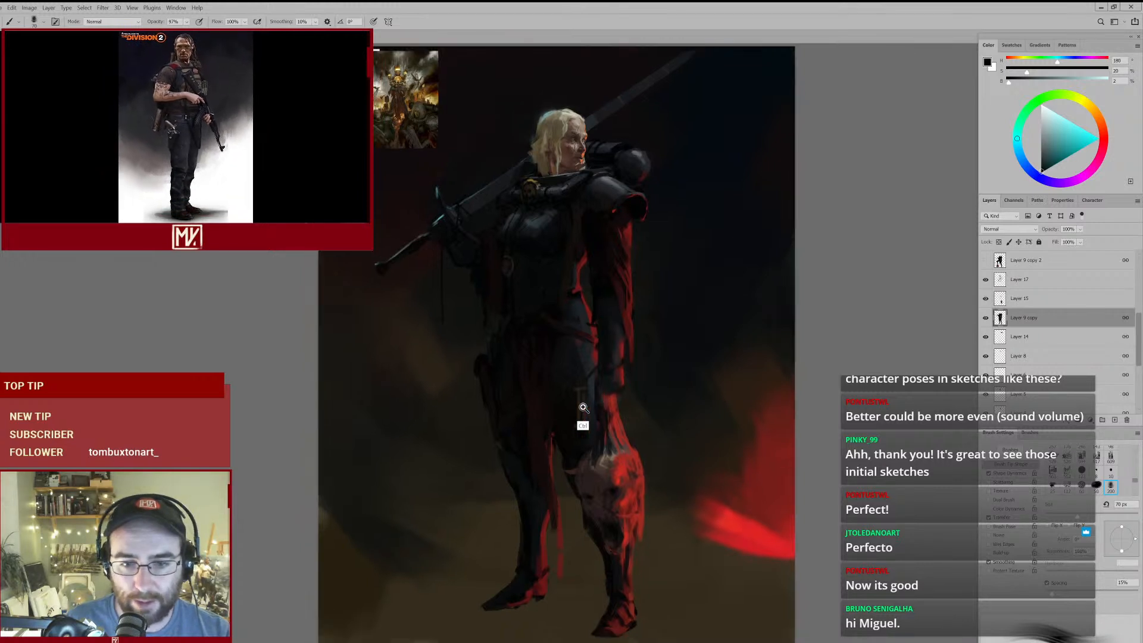
# - Show Layer 18 to judge the whole figure with the skull-topped piece behind the head
pyautogui.moveTo(584, 408); pyautogui.dragTo(591, 387)
pyautogui.moveTo(592, 330); pyautogui.dragTo(581, 330)
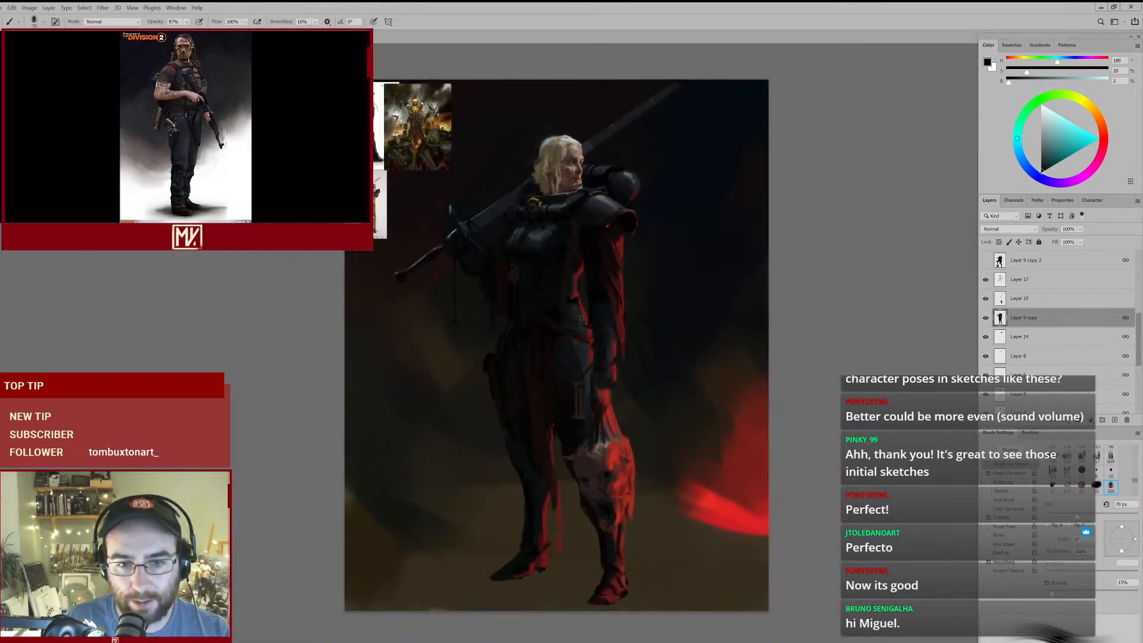
pyautogui.moveTo(584, 205); pyautogui.dragTo(659, 207)
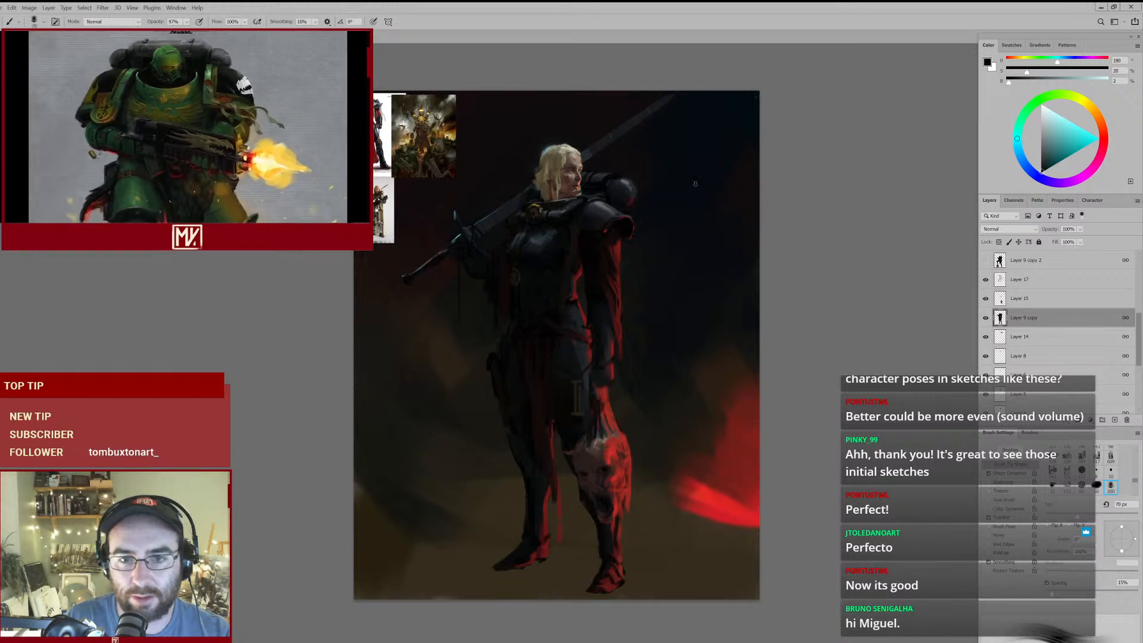
pyautogui.scroll(4, 1024, 319)
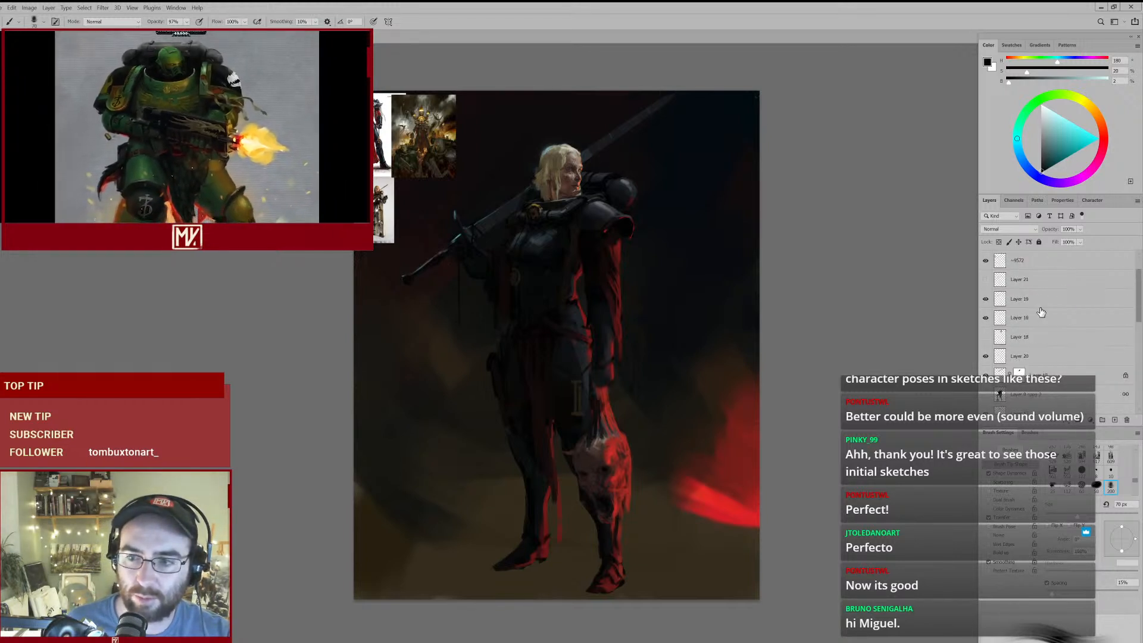
pyautogui.click(986, 338)
pyautogui.click(985, 340)
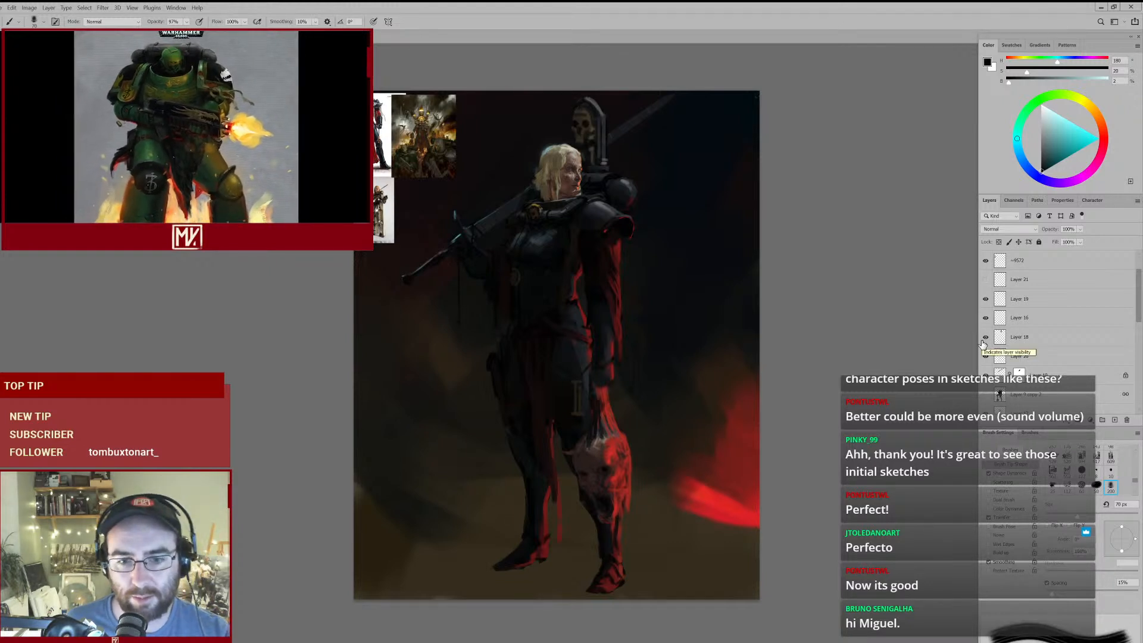
pyautogui.click(985, 338)
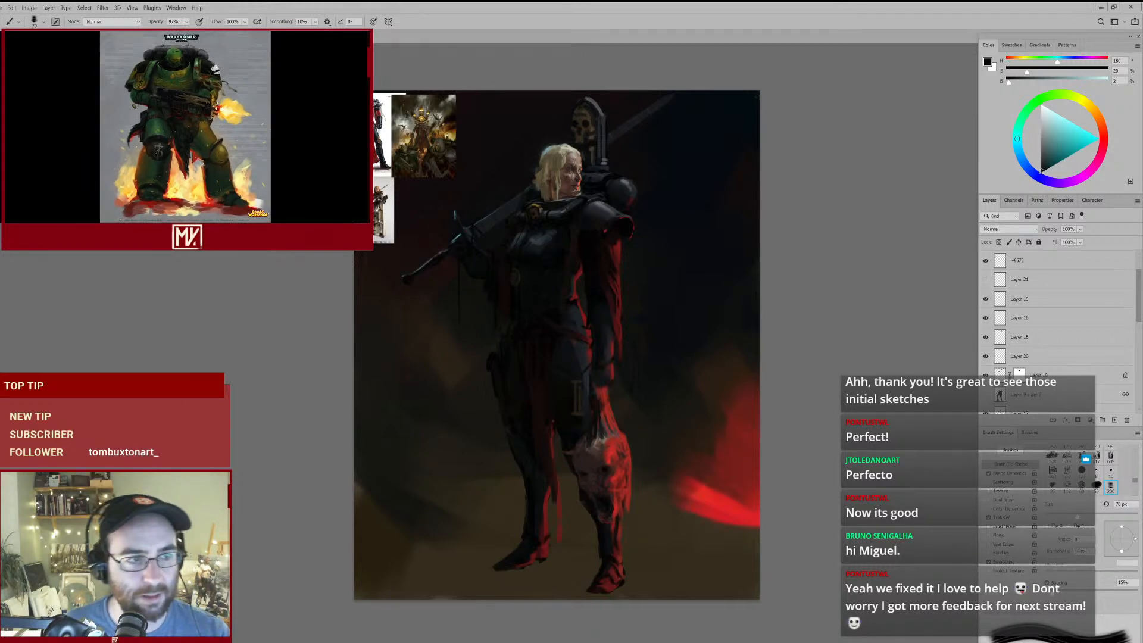
# - Select Layer 18 through its skull ornament and compare the figure with and without it, leaving the layer hidden
pyautogui.press('v')
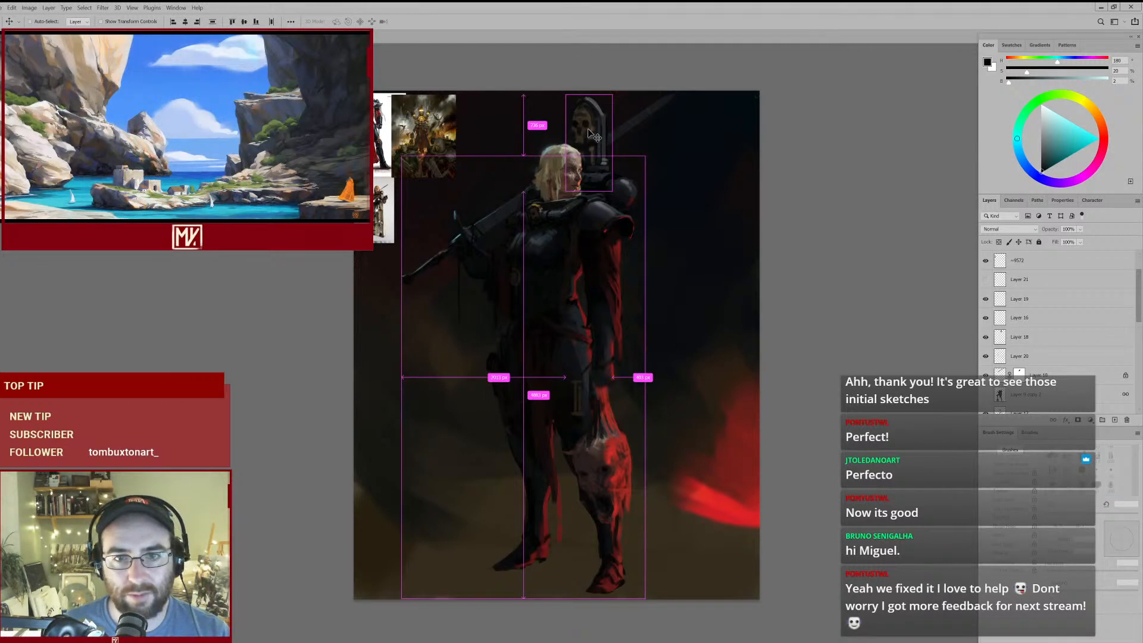
pyautogui.scroll(-3, 1000, 355)
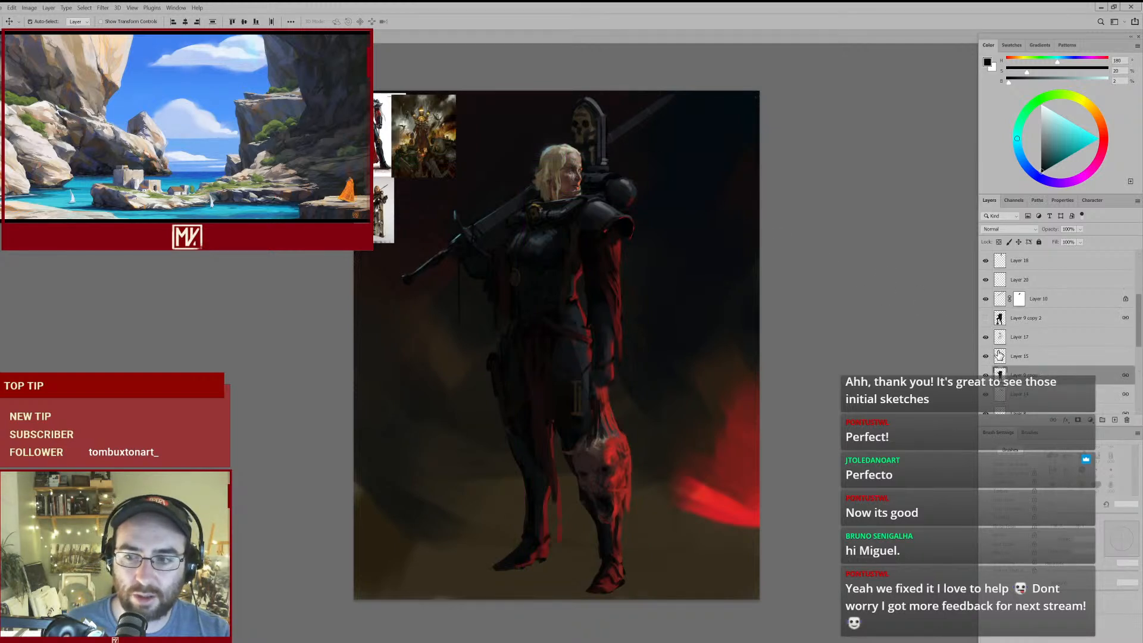
pyautogui.press('b')
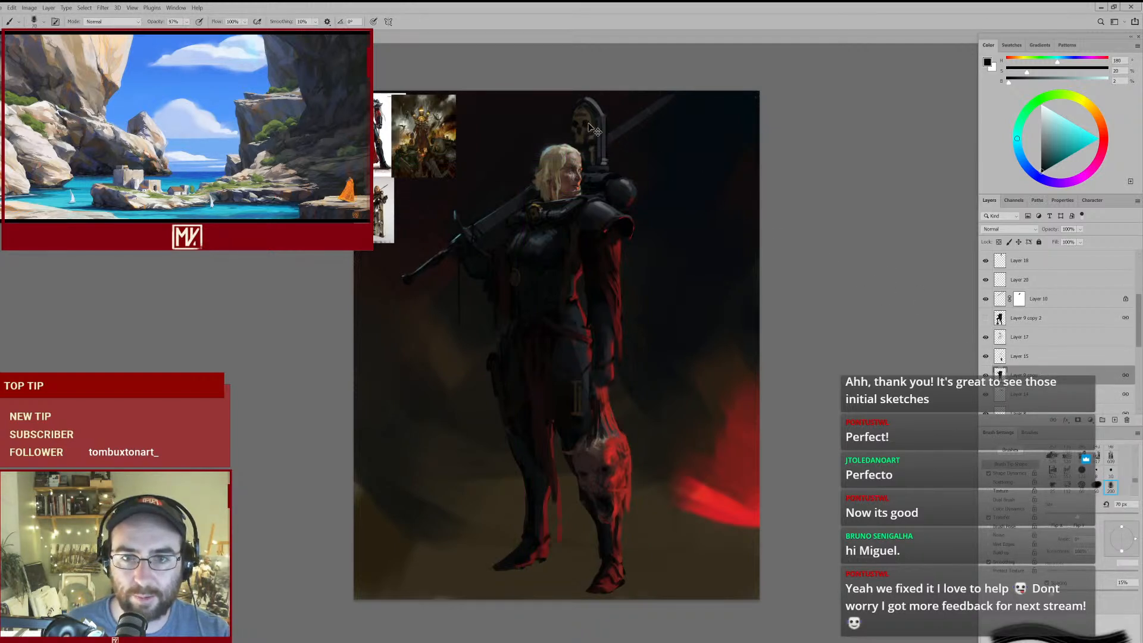
pyautogui.keyDown('ctrl'); pyautogui.click(592, 128); pyautogui.keyUp('ctrl')
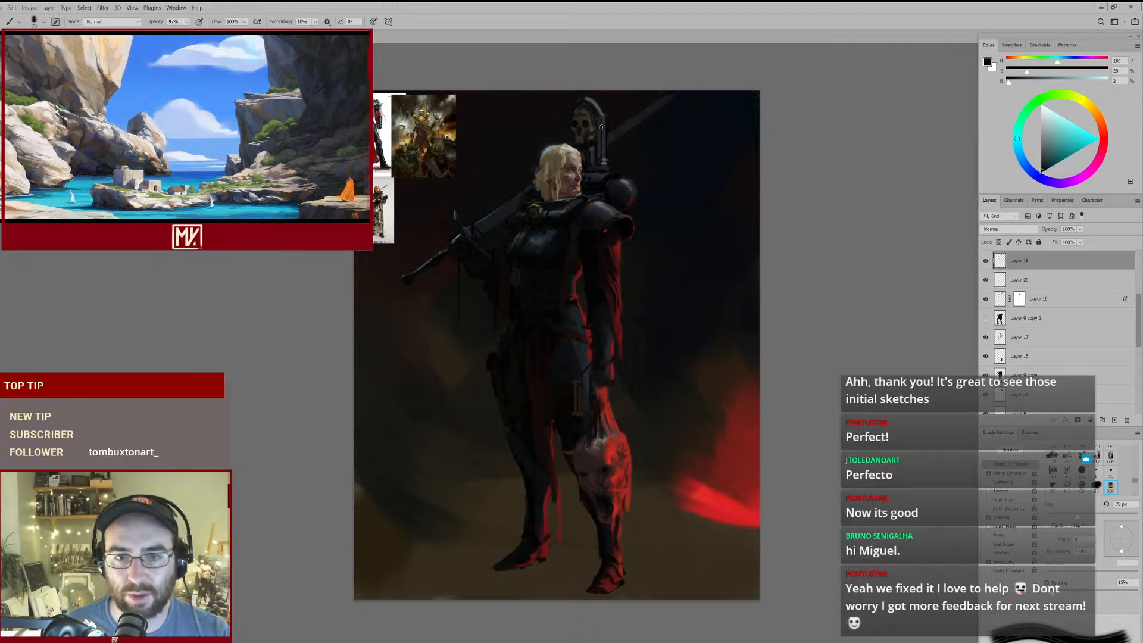
pyautogui.click(986, 261)
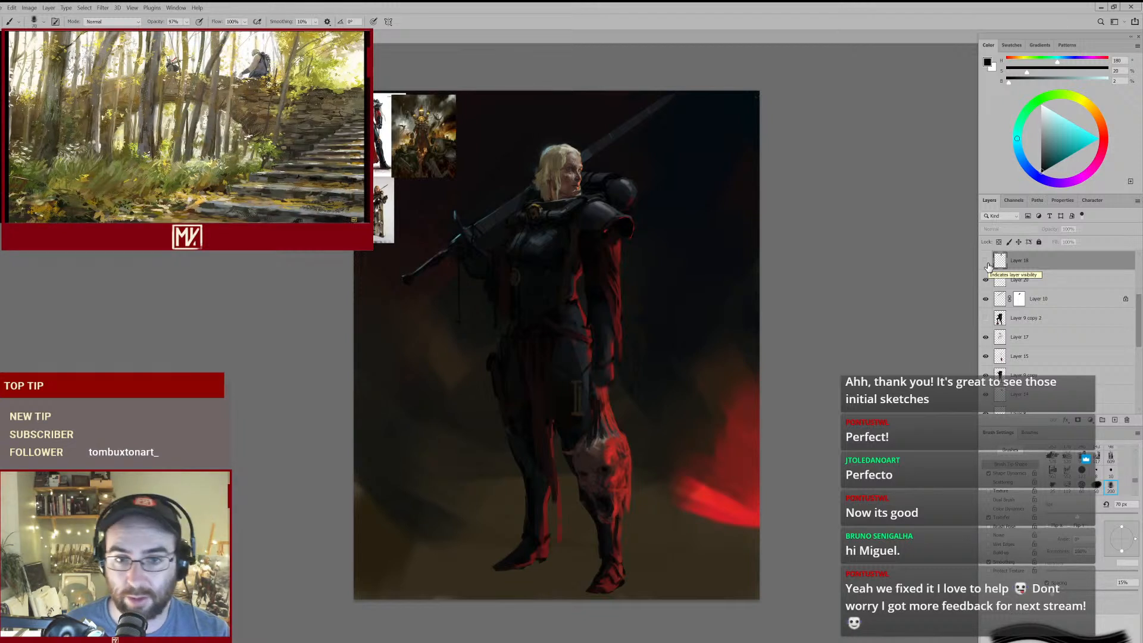
pyautogui.click(986, 261)
pyautogui.click(986, 261)
pyautogui.click(986, 261)
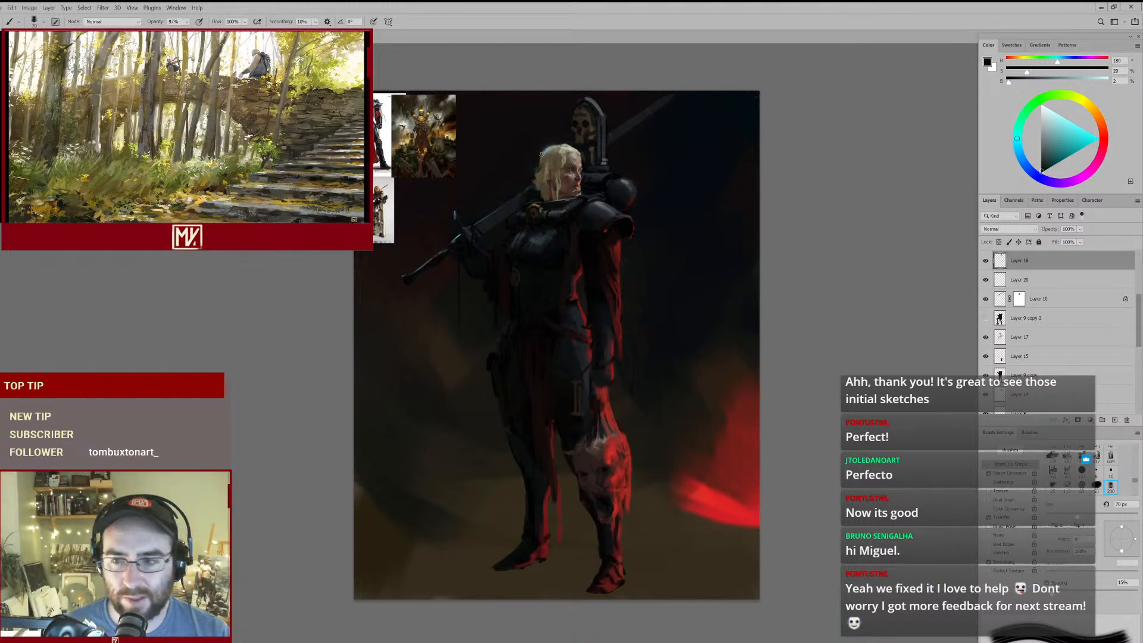
pyautogui.click(986, 261)
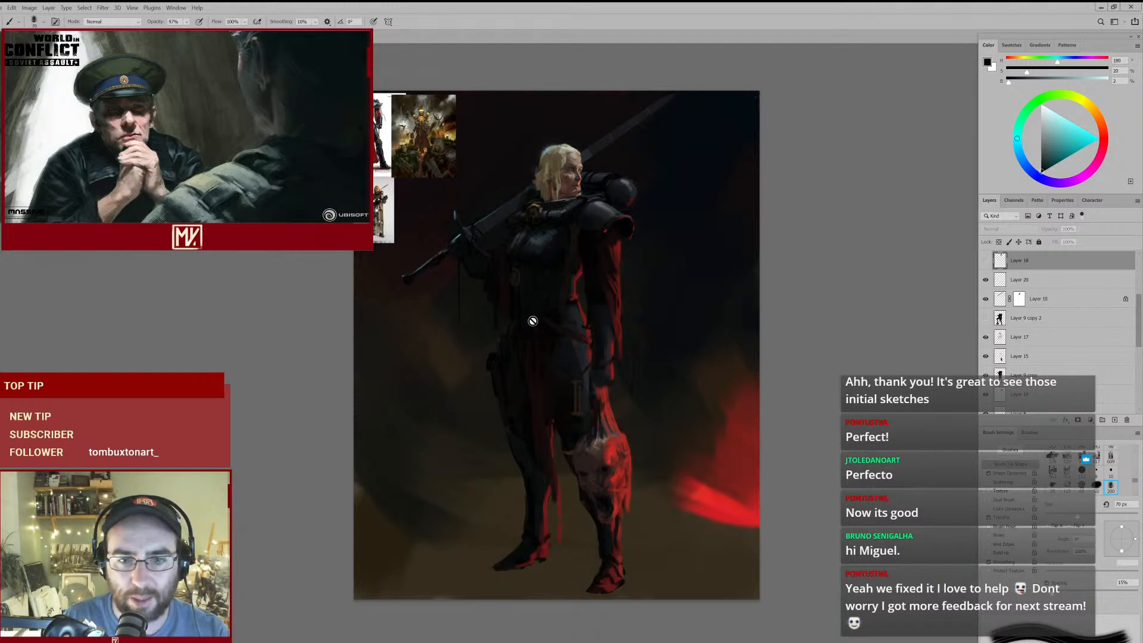
# - Make Layer 20 the active layer and set the brush size to 60 px
pyautogui.scroll(2, 583, 314)
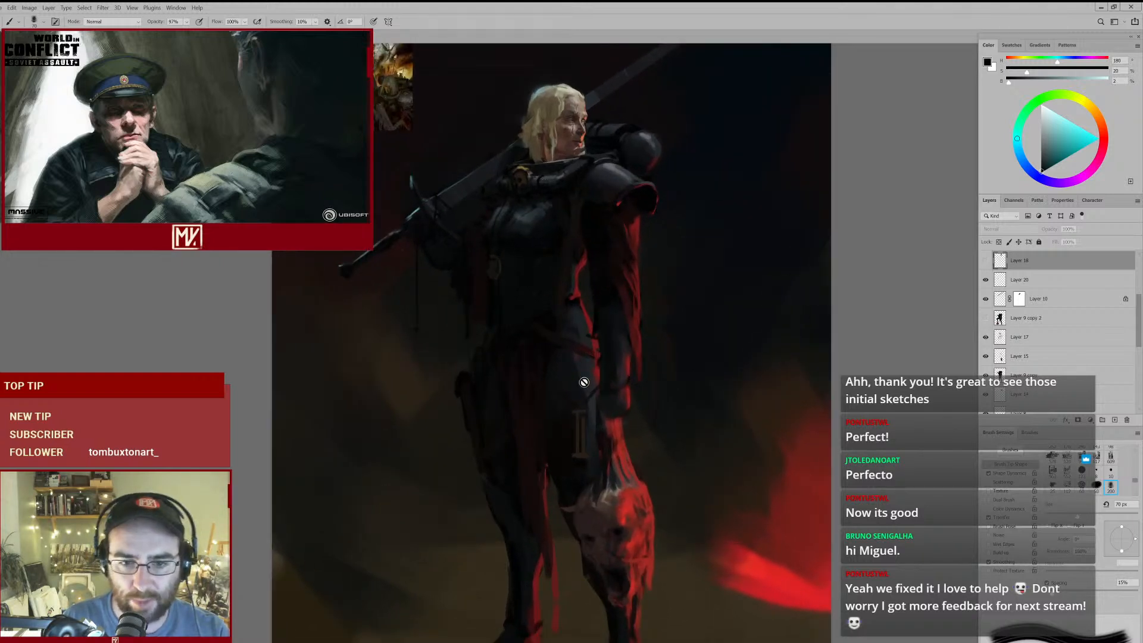
pyautogui.click(1031, 282)
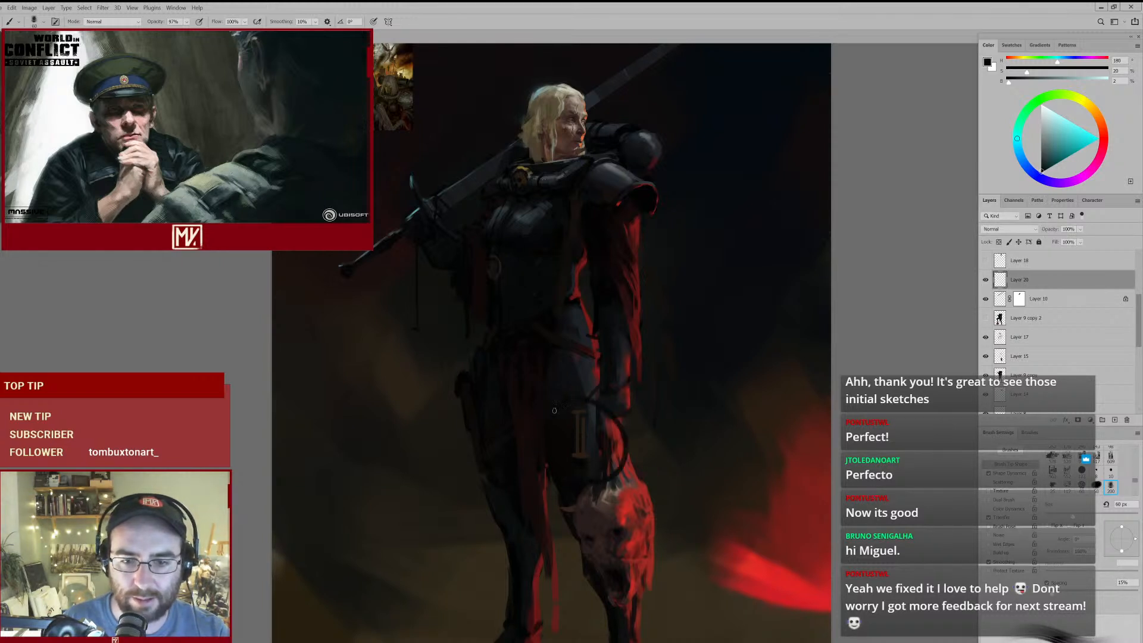
pyautogui.press('[')
# - Circle the medallion on the torso with a sampled red and undo the mark
pyautogui.keyDown('alt'); pyautogui.click(624, 446); pyautogui.keyUp('alt')
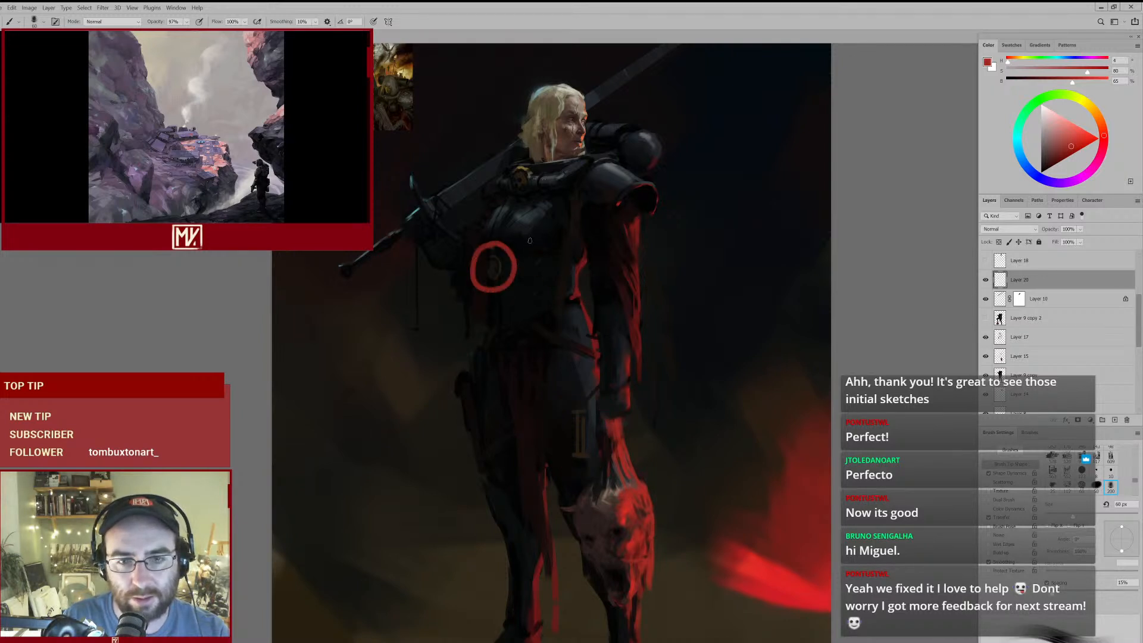
pyautogui.moveTo(401, 316); pyautogui.dragTo(411, 316)
pyautogui.hotkey('ctrl', 'z')
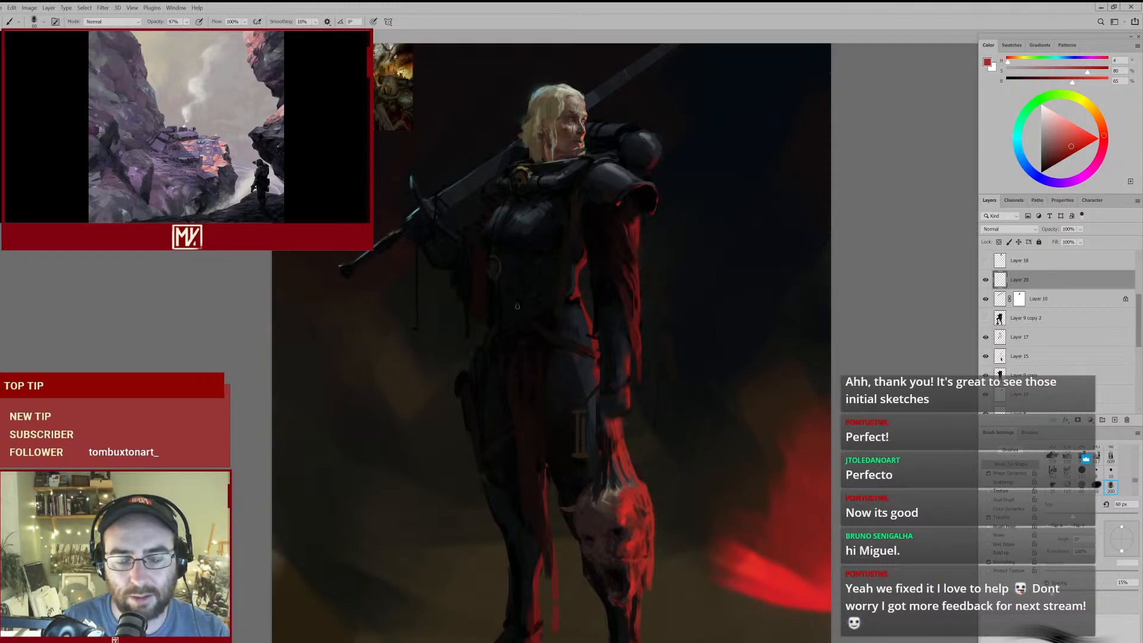
# - Refine the red folds and edges of the upper sleeve on Layer 20 with sampled reds at 70 px and 60 px
pyautogui.moveTo(550, 328)
pyautogui.mouseDown()
pyautogui.moveTo(513, 354)
pyautogui.moveTo(557, 323)
pyautogui.mouseUp()
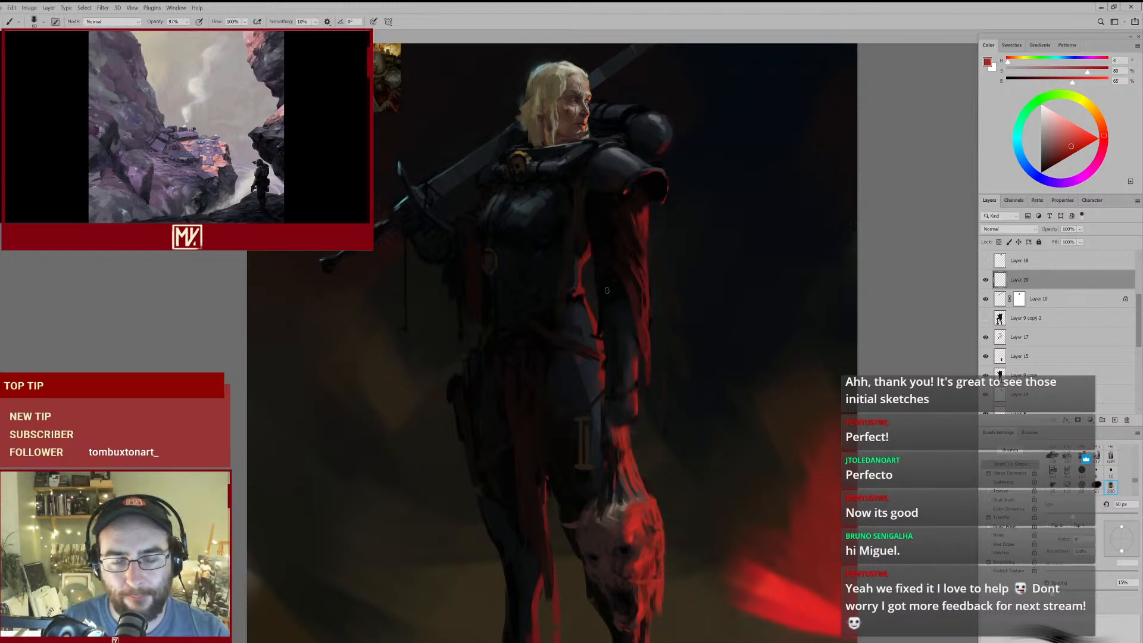
pyautogui.moveTo(595, 258)
pyautogui.mouseDown()
pyautogui.moveTo(581, 301)
pyautogui.moveTo(584, 290)
pyautogui.mouseUp()
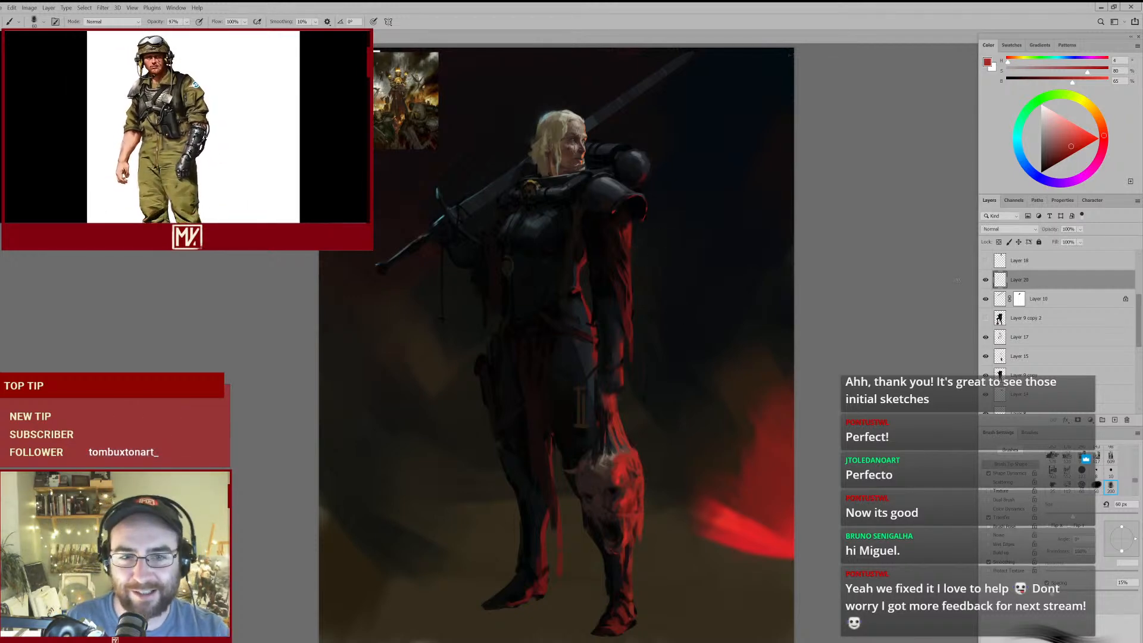
pyautogui.scroll(2, 607, 221)
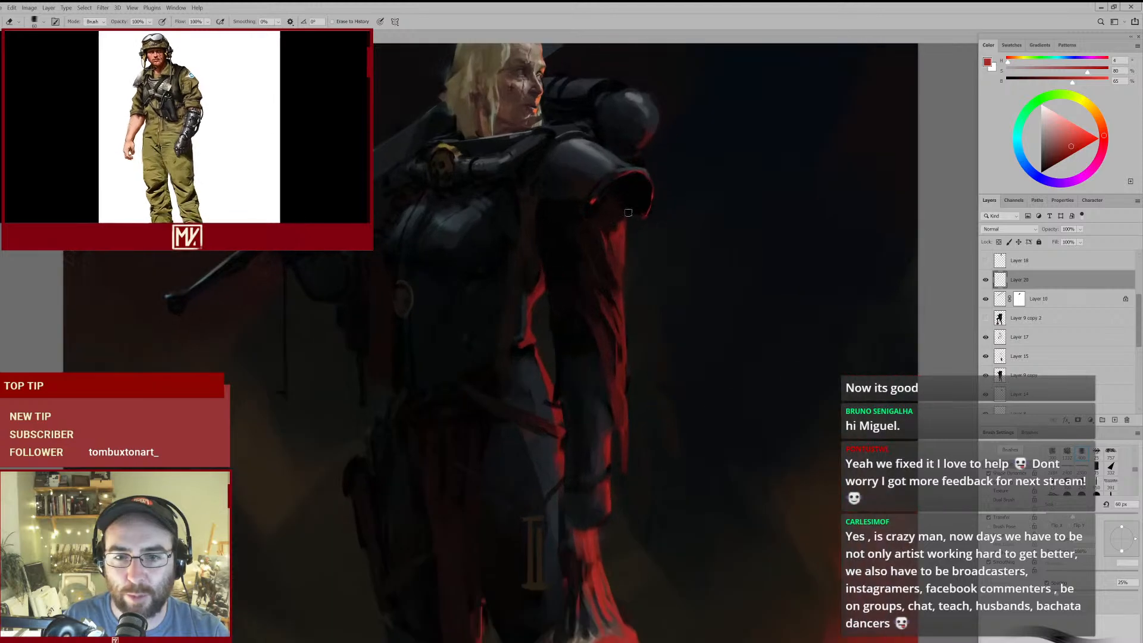
pyautogui.keyDown('alt'); pyautogui.click(609, 226); pyautogui.keyUp('alt')
pyautogui.press(']')
pyautogui.keyDown('alt'); pyautogui.click(617, 236); pyautogui.keyUp('alt')
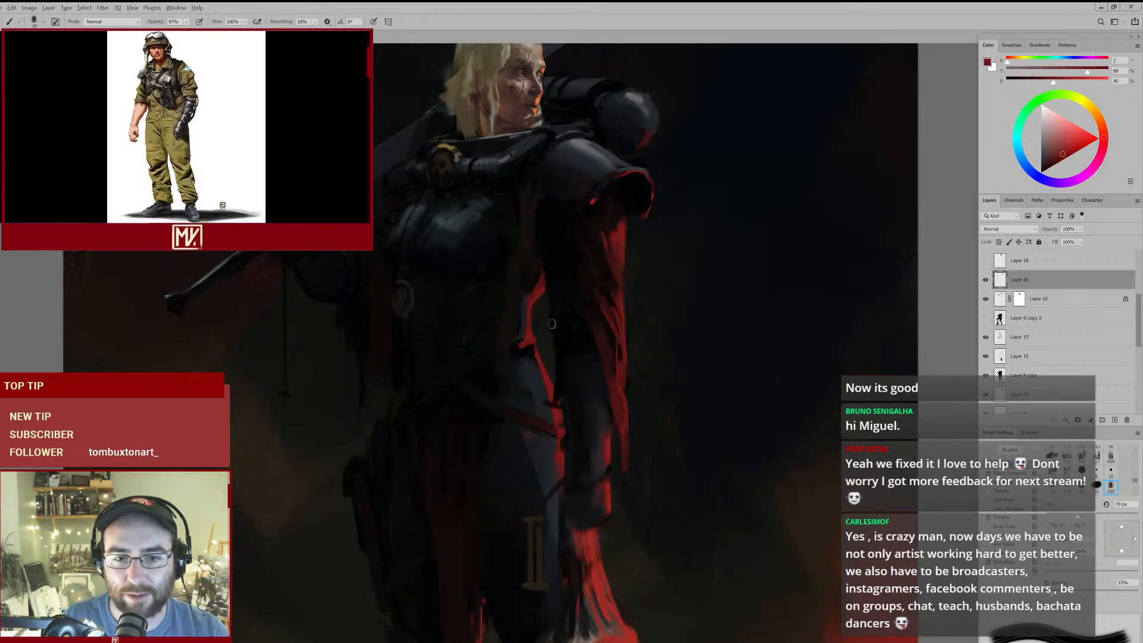
pyautogui.keyDown('alt'); pyautogui.click(530, 337); pyautogui.keyUp('alt')
pyautogui.press('[')
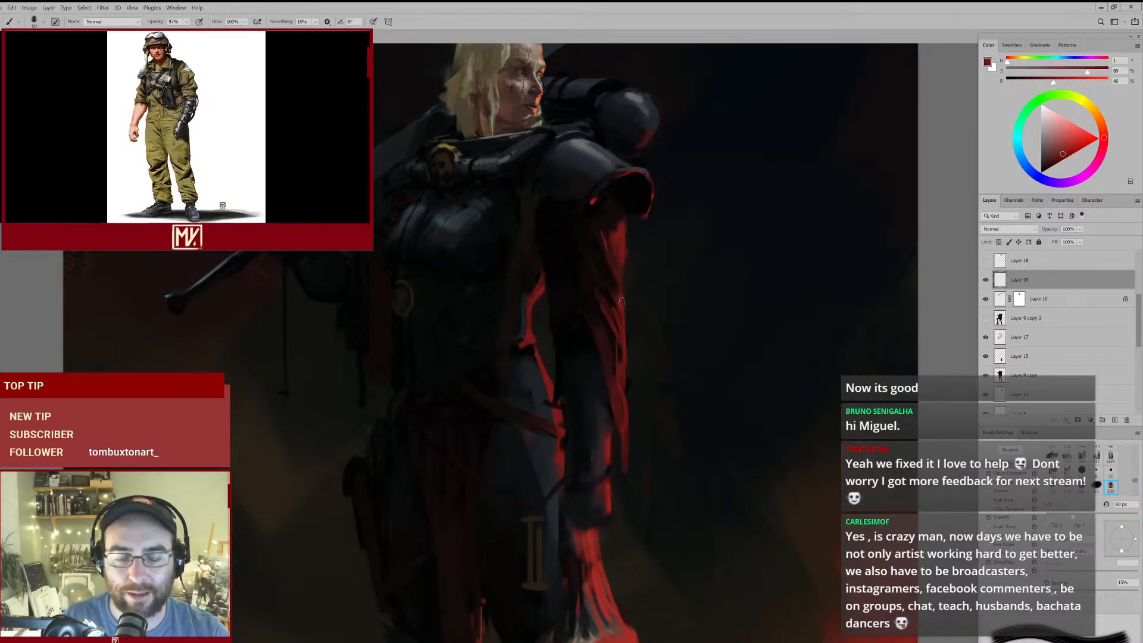
pyautogui.scroll(-3, 602, 354)
pyautogui.keyDown('alt'); pyautogui.click(617, 551); pyautogui.keyUp('alt')
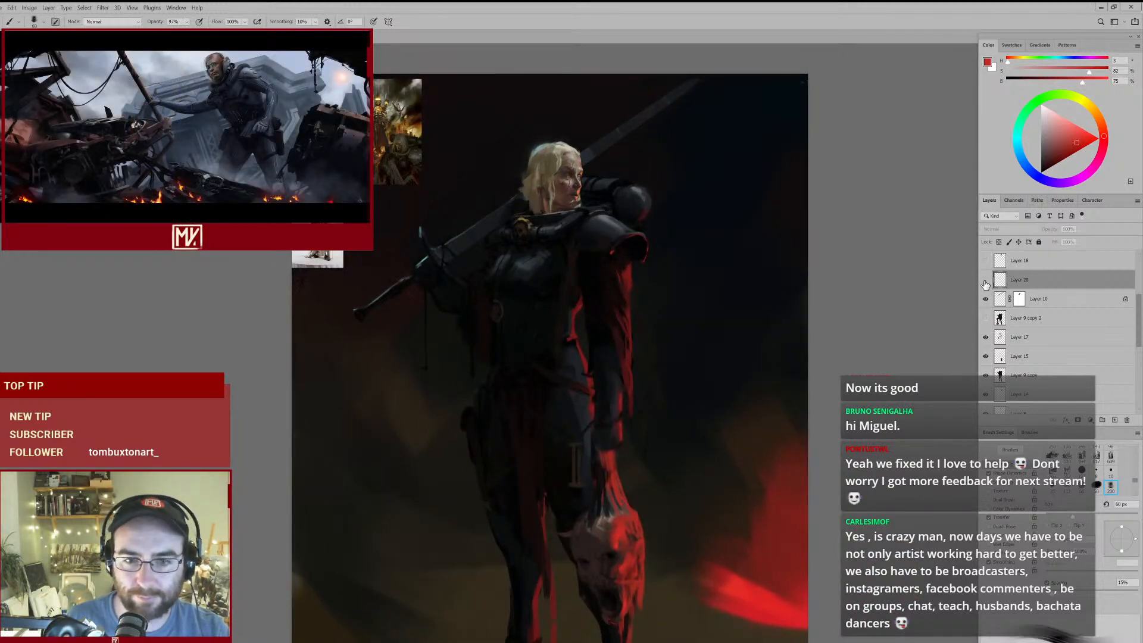
# - Clean up the arm and torso shadows on Layer 20, using the eraser and sampled near-black tones
pyautogui.press('e')
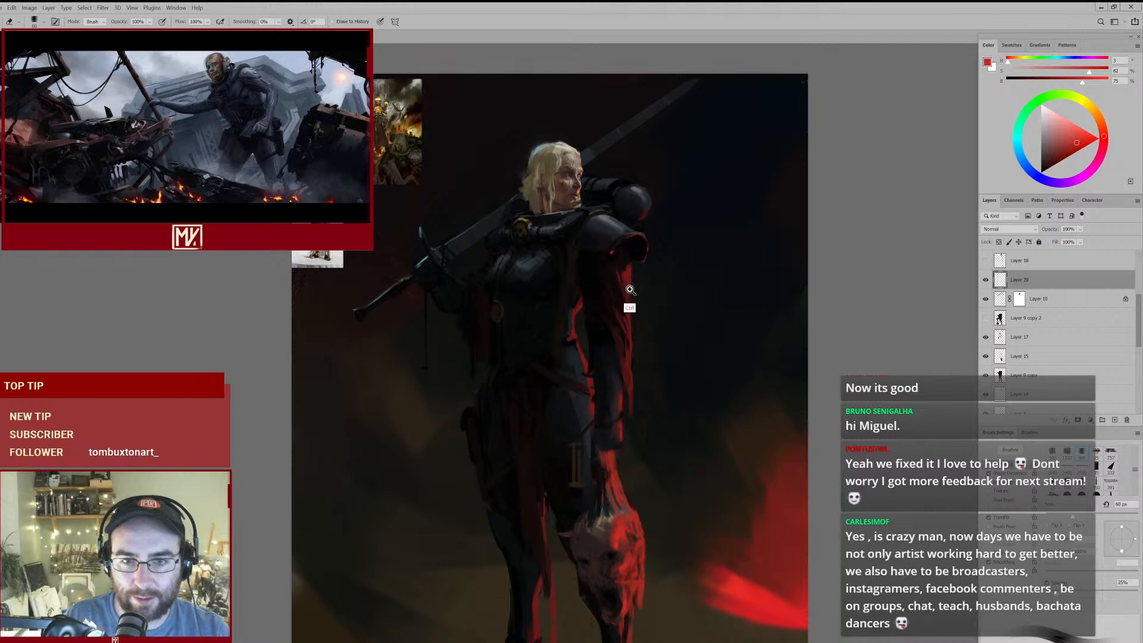
pyautogui.hotkey('ctrl', '-')
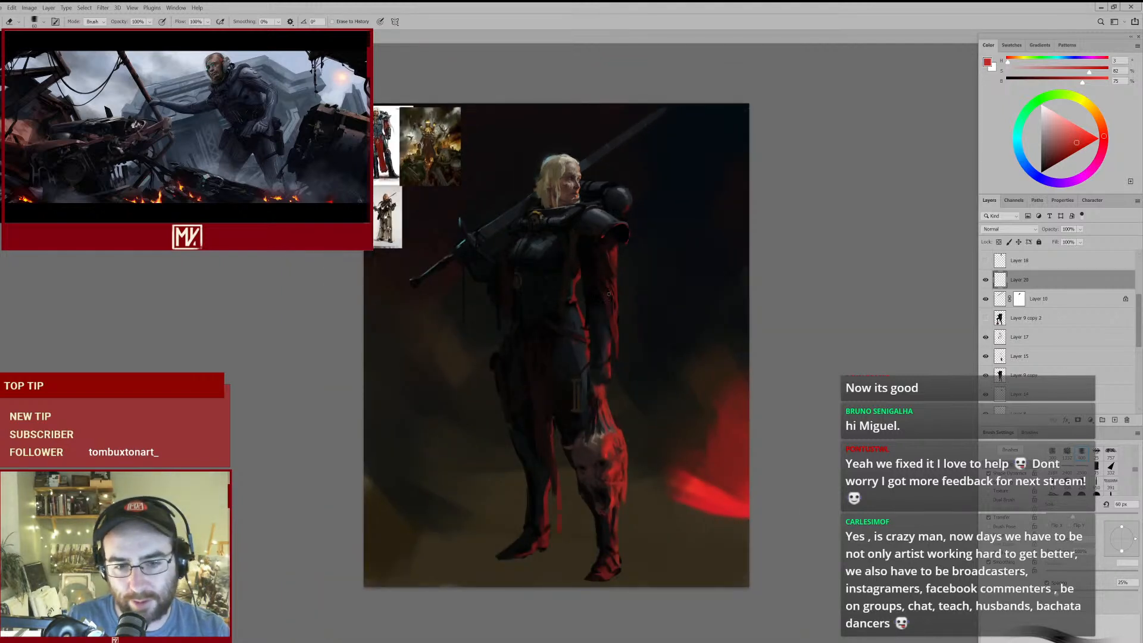
pyautogui.keyDown('ctrl'); pyautogui.click(553, 382); pyautogui.keyUp('ctrl')
pyautogui.press('b')
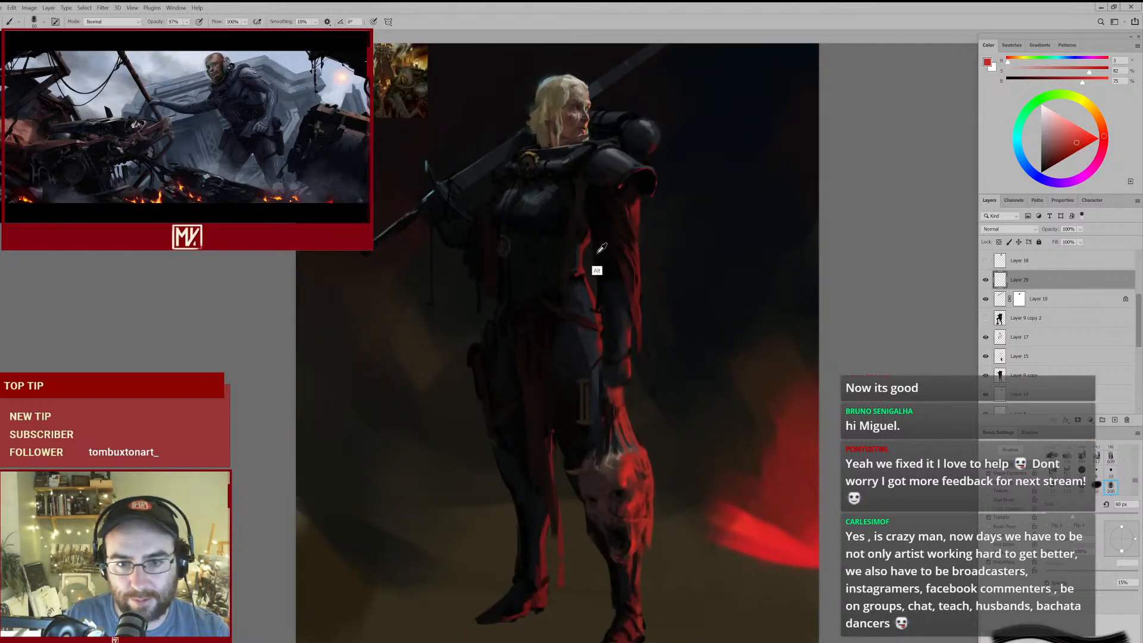
pyautogui.keyDown('alt'); pyautogui.click(593, 250); pyautogui.keyUp('alt')
pyautogui.press('e')
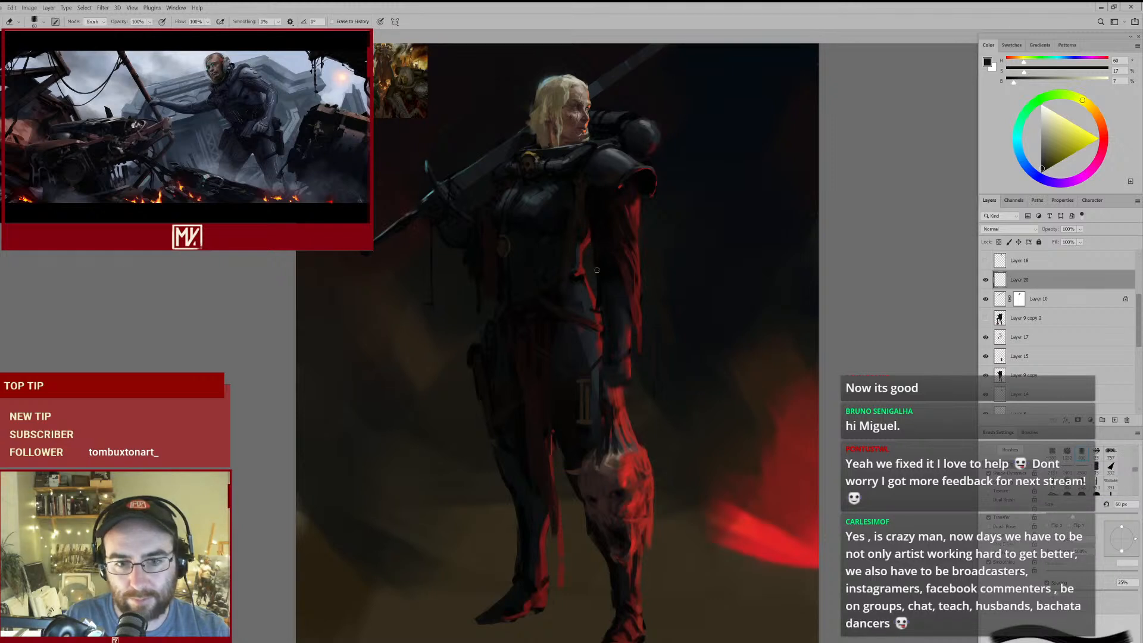
pyautogui.press('b')
pyautogui.keyDown('alt'); pyautogui.click(487, 248); pyautogui.keyUp('alt')
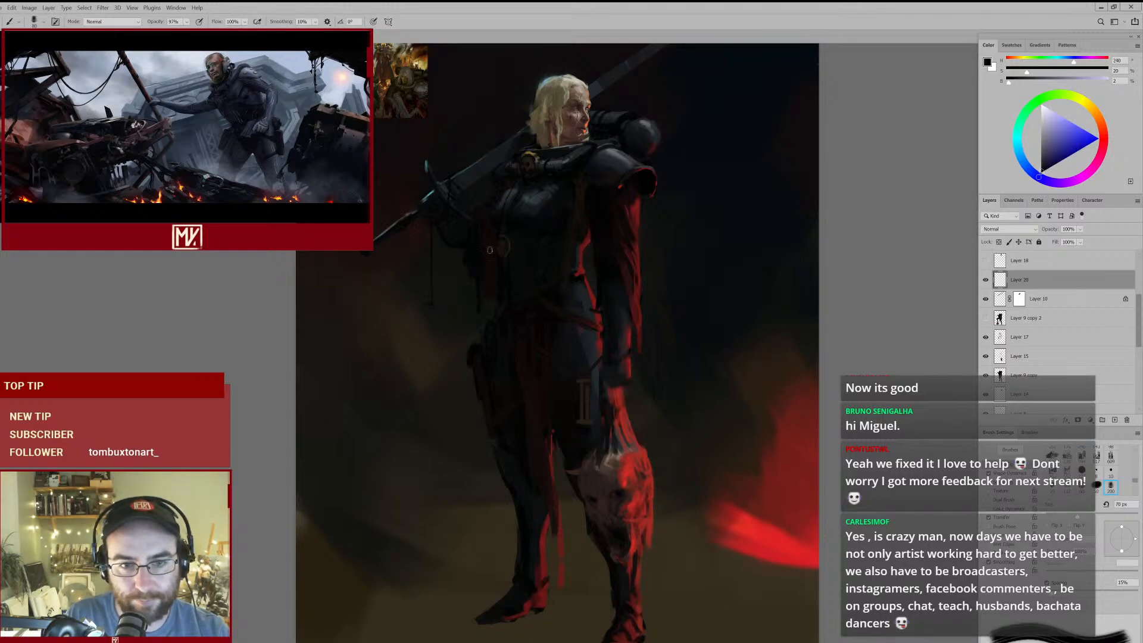
# - Check Layer 20's effect by hiding and showing it, and touch up the arm shadow with a sampled near-black red at 70 px
pyautogui.click(986, 280)
pyautogui.click(985, 281)
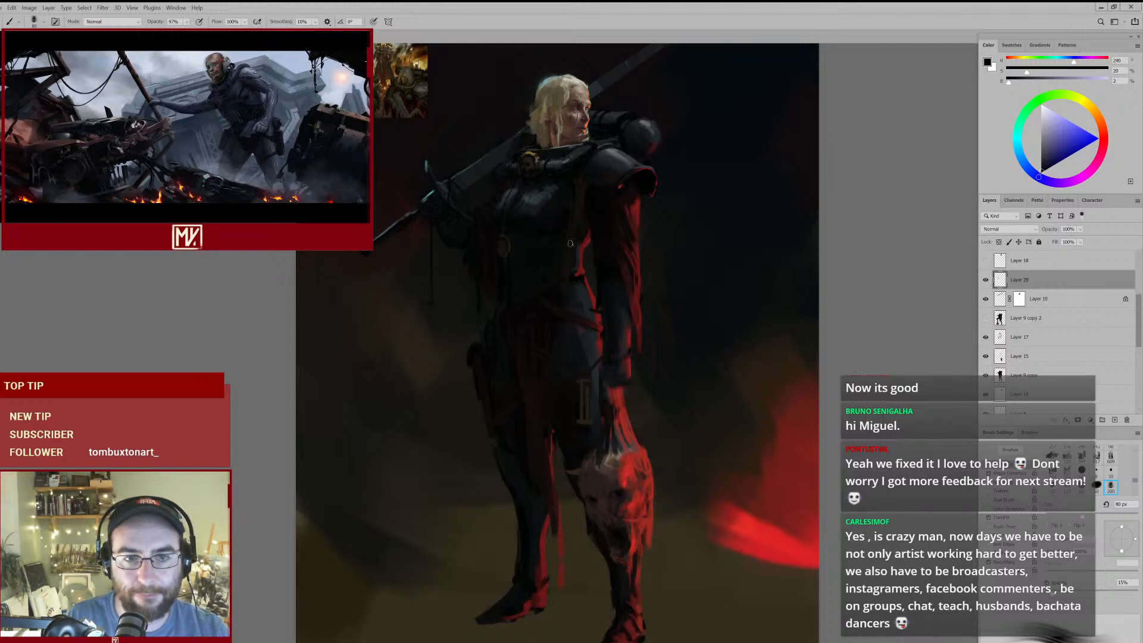
pyautogui.press('[')
pyautogui.moveTo(553, 187); pyautogui.dragTo(540, 305)
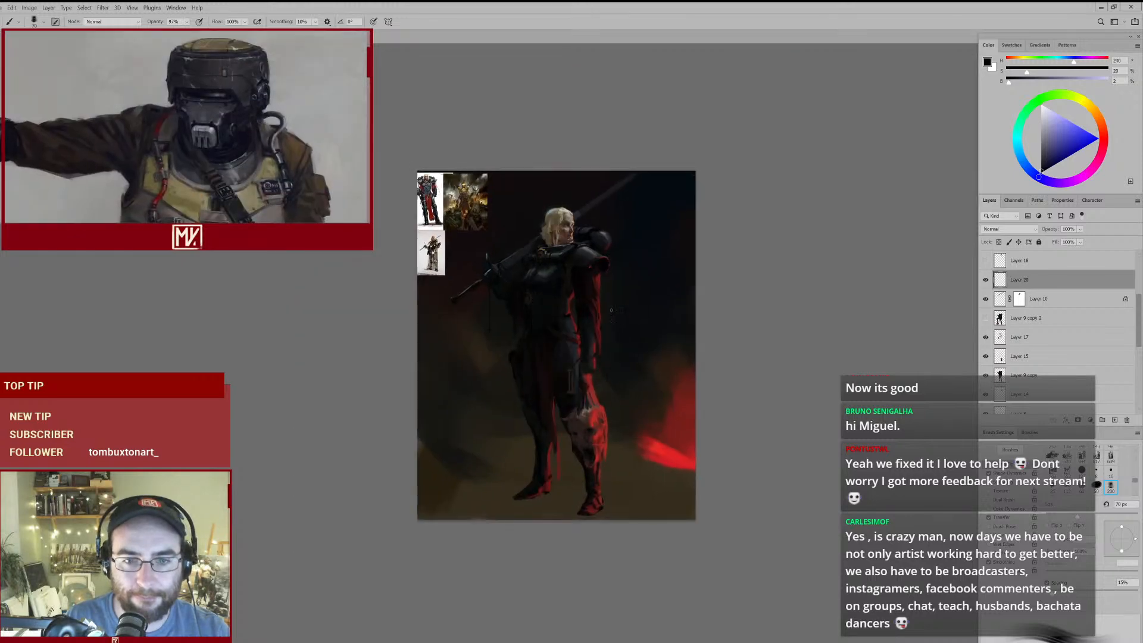
pyautogui.moveTo(556, 392); pyautogui.dragTo(603, 370)
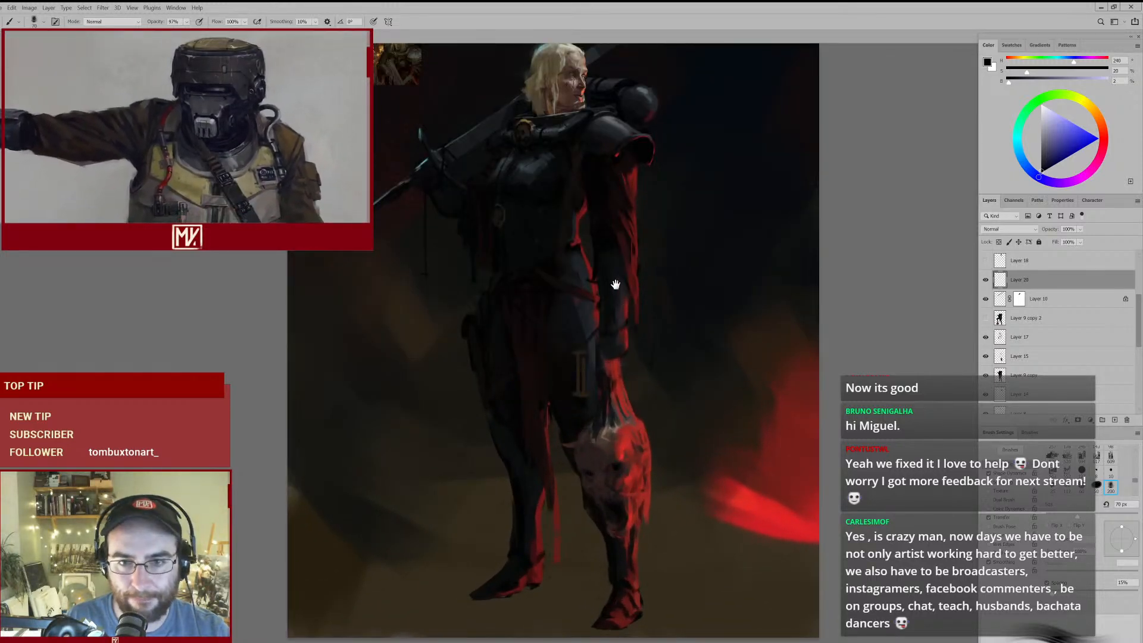
pyautogui.moveTo(612, 286); pyautogui.dragTo(595, 324)
pyautogui.keyDown('alt'); pyautogui.click(598, 250); pyautogui.keyUp('alt')
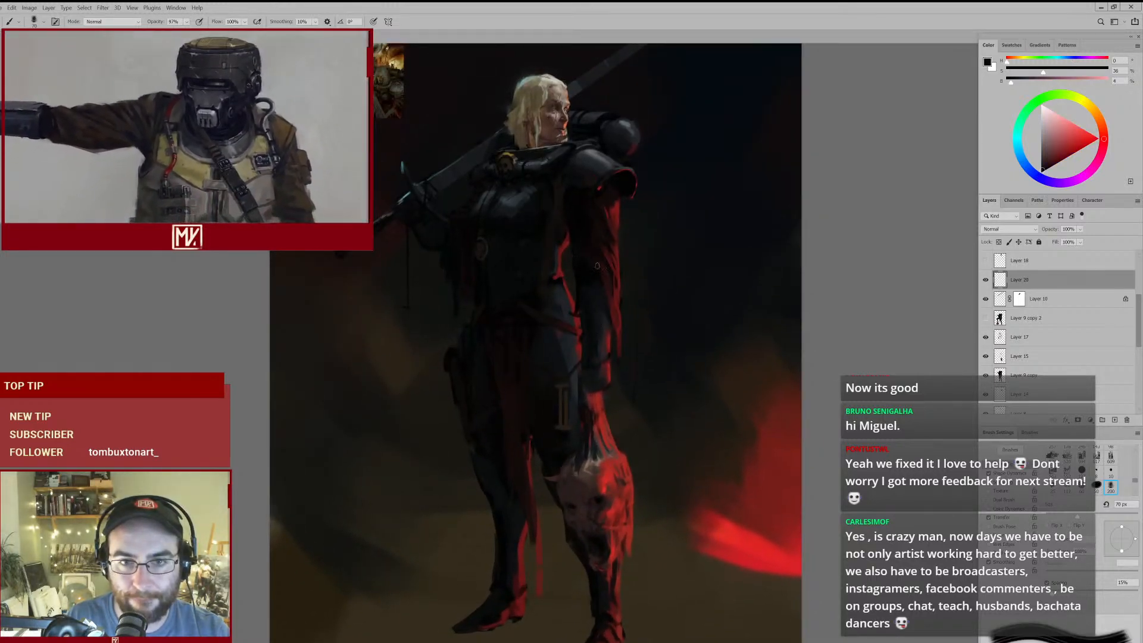
pyautogui.moveTo(619, 288); pyautogui.dragTo(595, 324)
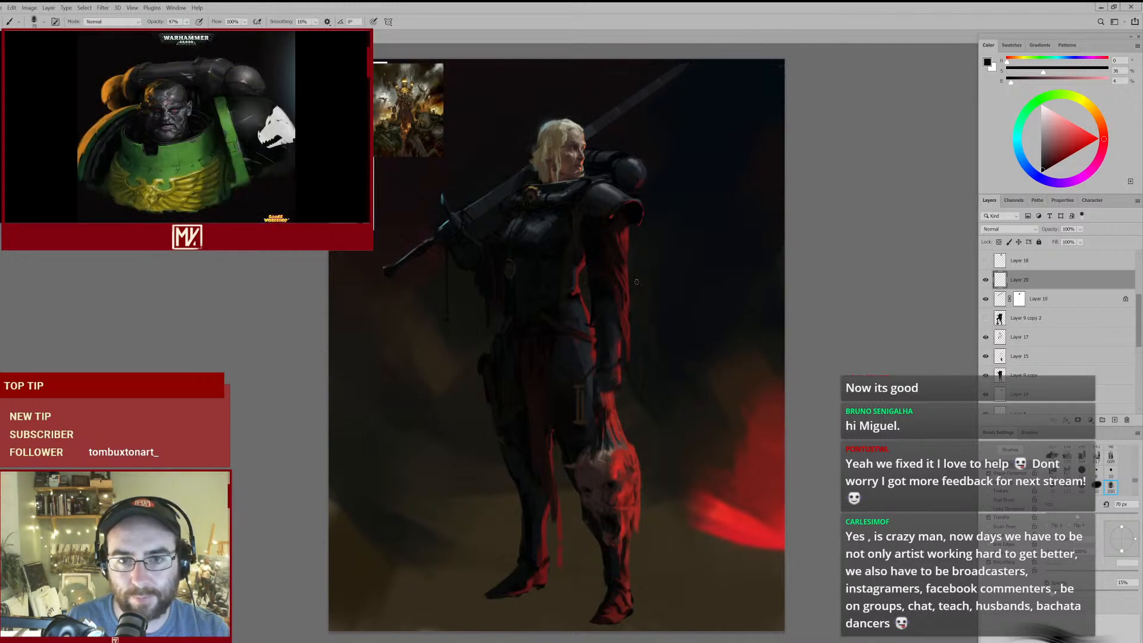
# - Paint a thin cut across the forehead on Layer 20 with the sleeve's sampled dark red, using small brush sizes of 9 px and 7 px
pyautogui.moveTo(590, 178); pyautogui.dragTo(575, 231)
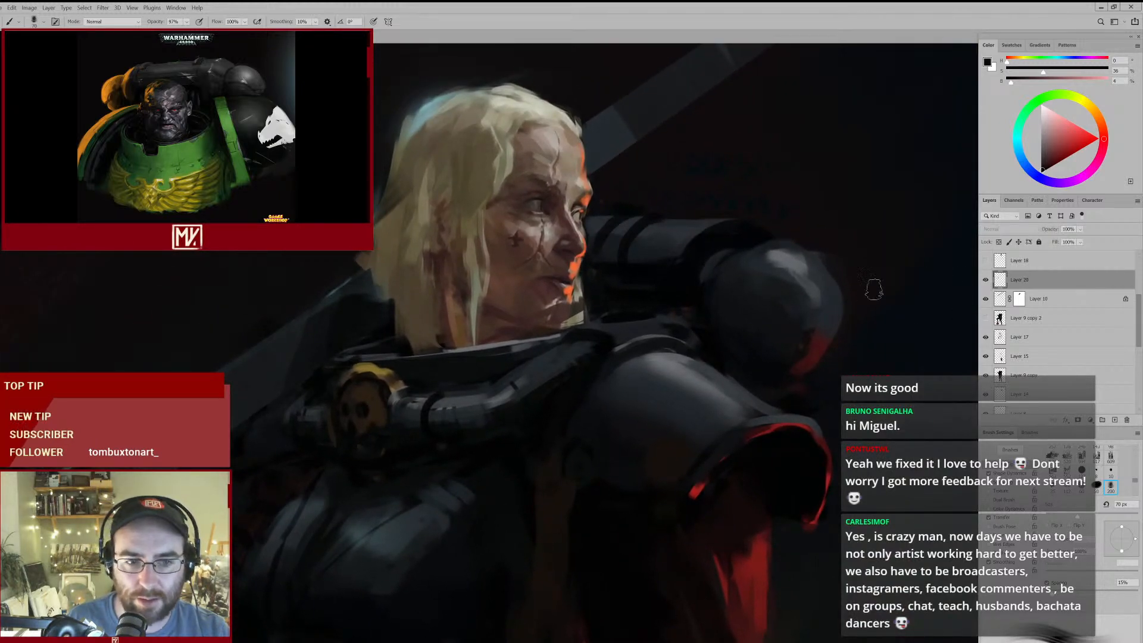
pyautogui.press('e')
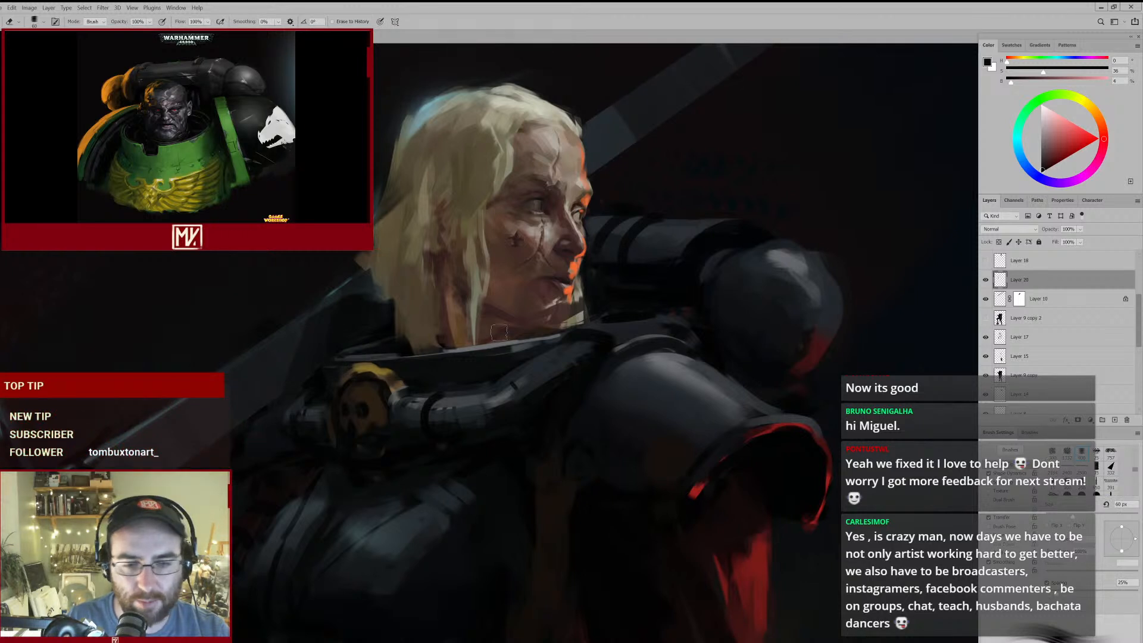
pyautogui.press('b')
pyautogui.keyDown('alt'); pyautogui.click(741, 594); pyautogui.keyUp('alt')
pyautogui.press('[')
pyautogui.press('[')
pyautogui.press('[')
pyautogui.press('[')
pyautogui.press('[')
pyautogui.press('[')
pyautogui.press('[')
pyautogui.press('[')
pyautogui.press('[')
pyautogui.press('[')
pyautogui.press('[')
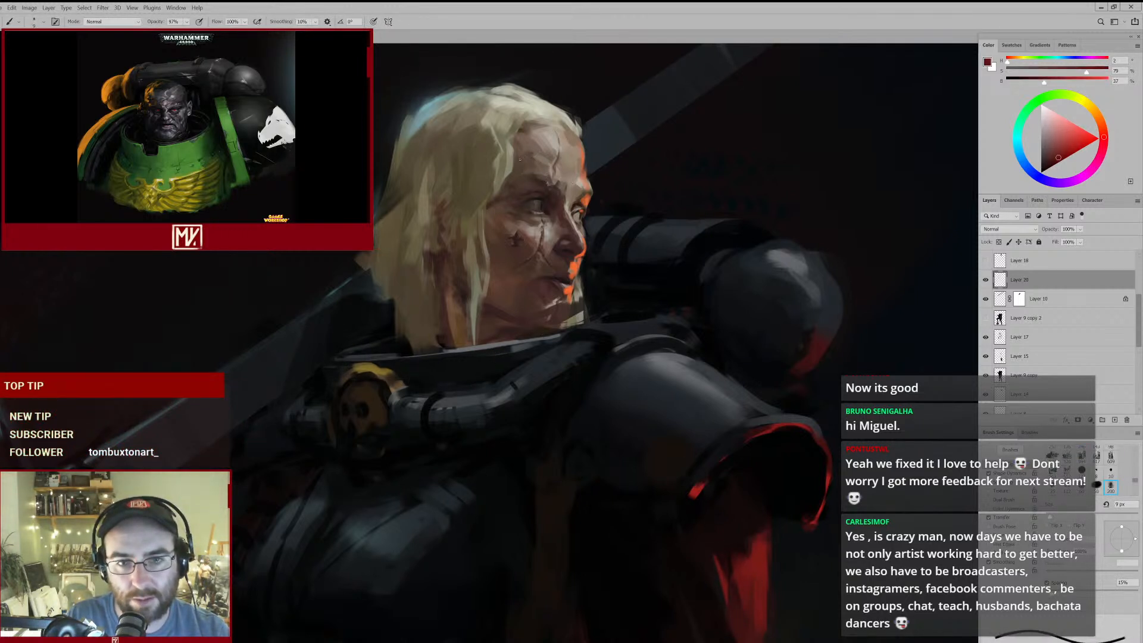
pyautogui.keyDown('ctrl'); pyautogui.moveTo(548, 179); pyautogui.dragTo(524, 187); pyautogui.keyUp('ctrl')
pyautogui.keyDown('alt'); pyautogui.click(591, 207); pyautogui.keyUp('alt')
pyautogui.press('[')
pyautogui.press('[')
pyautogui.keyDown('ctrl'); pyautogui.moveTo(569, 178); pyautogui.dragTo(522, 200); pyautogui.keyUp('ctrl')
pyautogui.moveTo(576, 233)
pyautogui.keyDown('ctrl'); pyautogui.mouseDown()
pyautogui.moveTo(544, 249)
pyautogui.moveTo(562, 235)
pyautogui.mouseUp(); pyautogui.keyUp('ctrl')
pyautogui.keyDown('ctrl'); pyautogui.moveTo(556, 158); pyautogui.dragTo(635, 131); pyautogui.keyUp('ctrl')
# - Rework the forehead cut on Layer 20, alternating the 40 px eraser with the 7 px brush
pyautogui.press('e')
pyautogui.moveTo(508, 186); pyautogui.dragTo(501, 196)
pyautogui.press('[')
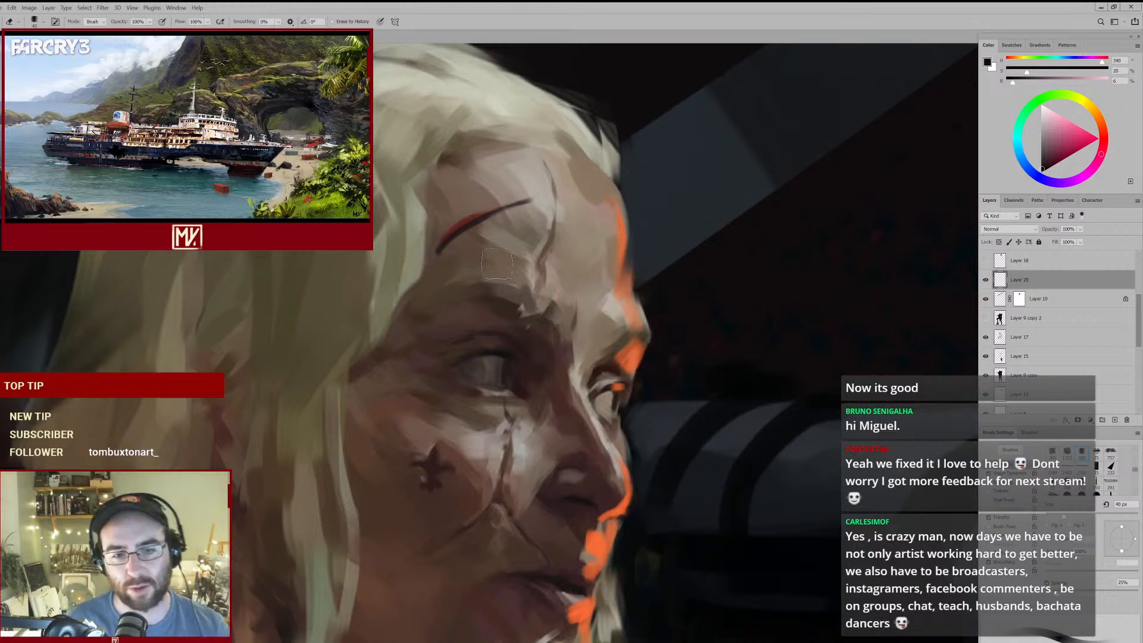
pyautogui.keyDown('ctrl'); pyautogui.moveTo(445, 291); pyautogui.dragTo(503, 322); pyautogui.keyUp('ctrl')
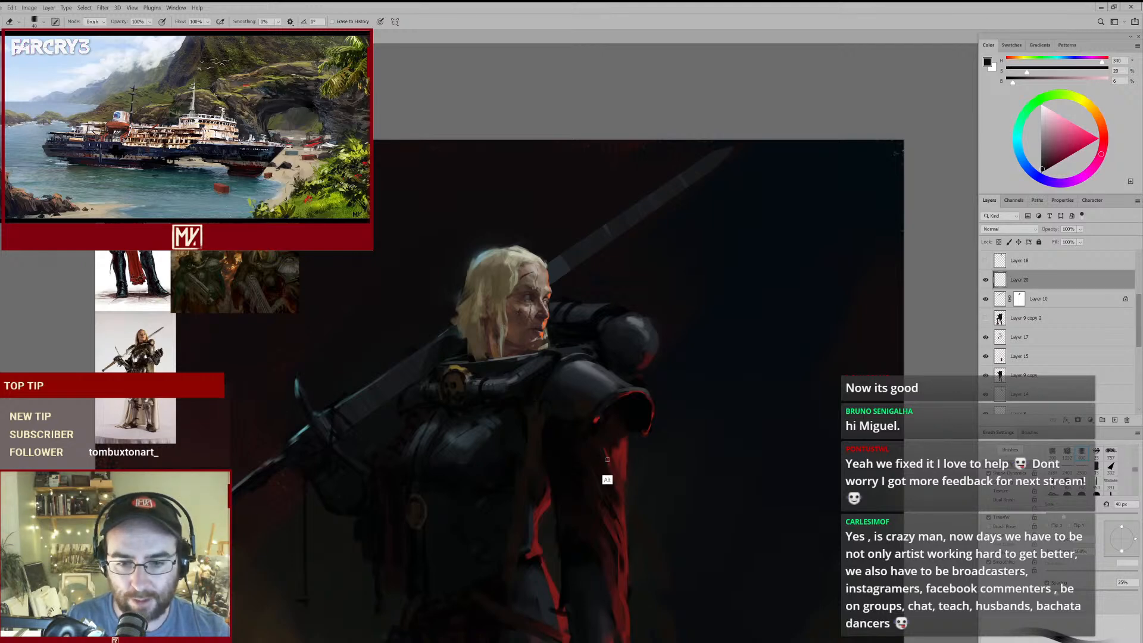
pyautogui.press('b')
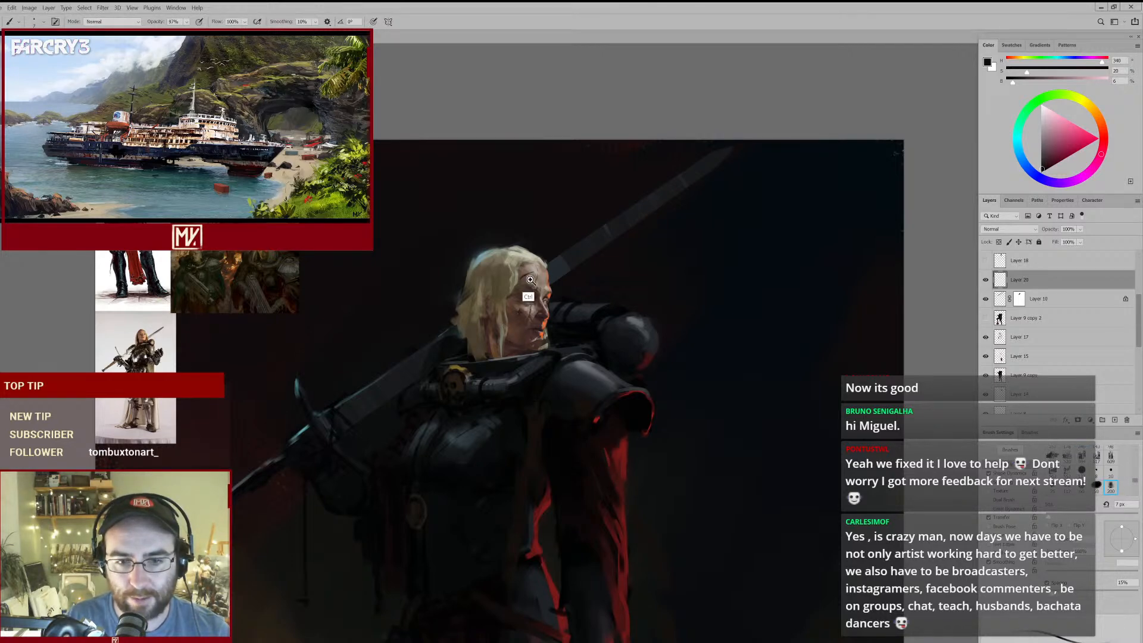
pyautogui.keyDown('ctrl'); pyautogui.click(529, 276); pyautogui.keyUp('ctrl')
pyautogui.keyDown('ctrl'); pyautogui.click(513, 276); pyautogui.keyUp('ctrl')
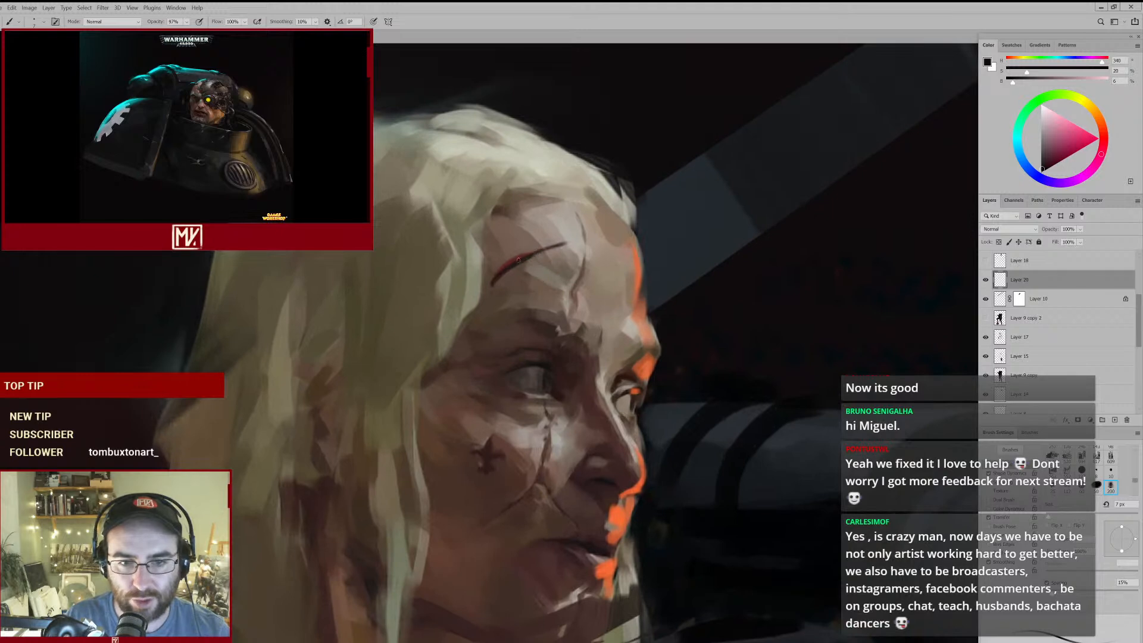
pyautogui.moveTo(551, 268)
pyautogui.mouseDown()
pyautogui.moveTo(505, 290)
pyautogui.moveTo(534, 277)
pyautogui.mouseUp()
pyautogui.press('e')
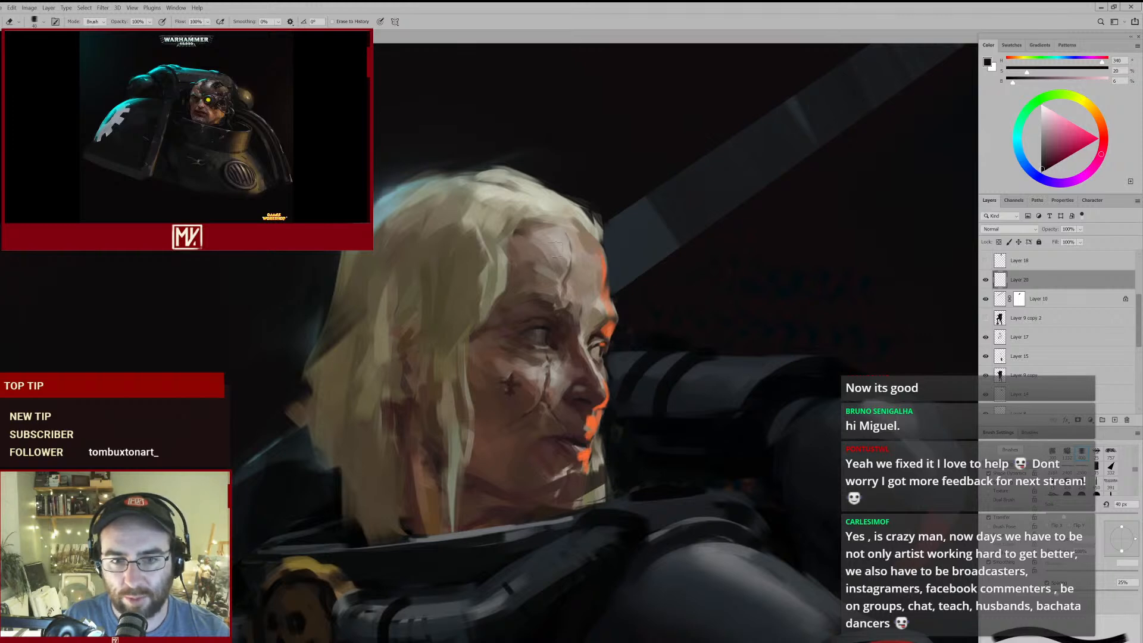
# - Repaint the forehead scar as a finer near-black line at 7 px
pyautogui.press('b')
pyautogui.moveTo(507, 258)
pyautogui.mouseDown()
pyautogui.moveTo(533, 280)
pyautogui.moveTo(504, 312)
pyautogui.moveTo(529, 297)
pyautogui.moveTo(509, 307)
pyautogui.moveTo(527, 248)
pyautogui.moveTo(518, 191)
pyautogui.moveTo(543, 184)
pyautogui.moveTo(539, 156)
pyautogui.moveTo(550, 149)
pyautogui.mouseUp()
pyautogui.press('e')
pyautogui.press('b')
pyautogui.moveTo(532, 224); pyautogui.dragTo(533, 272)
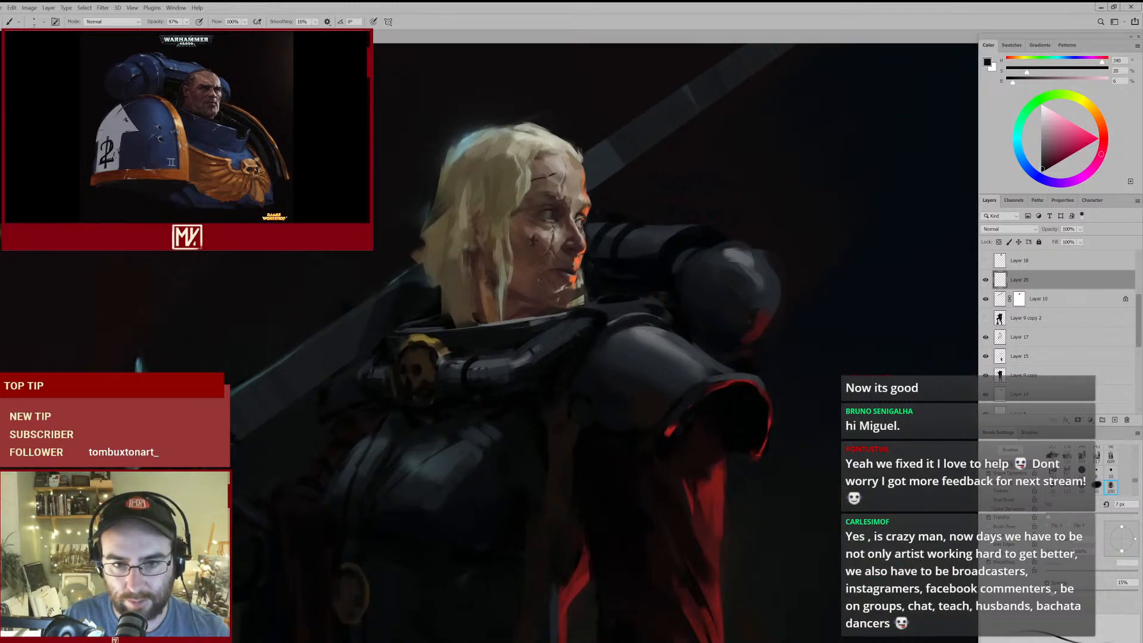
# - Paint a short near-black cut on the lower cheek beside the mouth and trim it with the 40 px eraser
pyautogui.moveTo(561, 280)
pyautogui.mouseDown()
pyautogui.moveTo(508, 312)
pyautogui.moveTo(552, 295)
pyautogui.mouseUp()
pyautogui.press('e')
pyautogui.moveTo(484, 269); pyautogui.dragTo(466, 258)
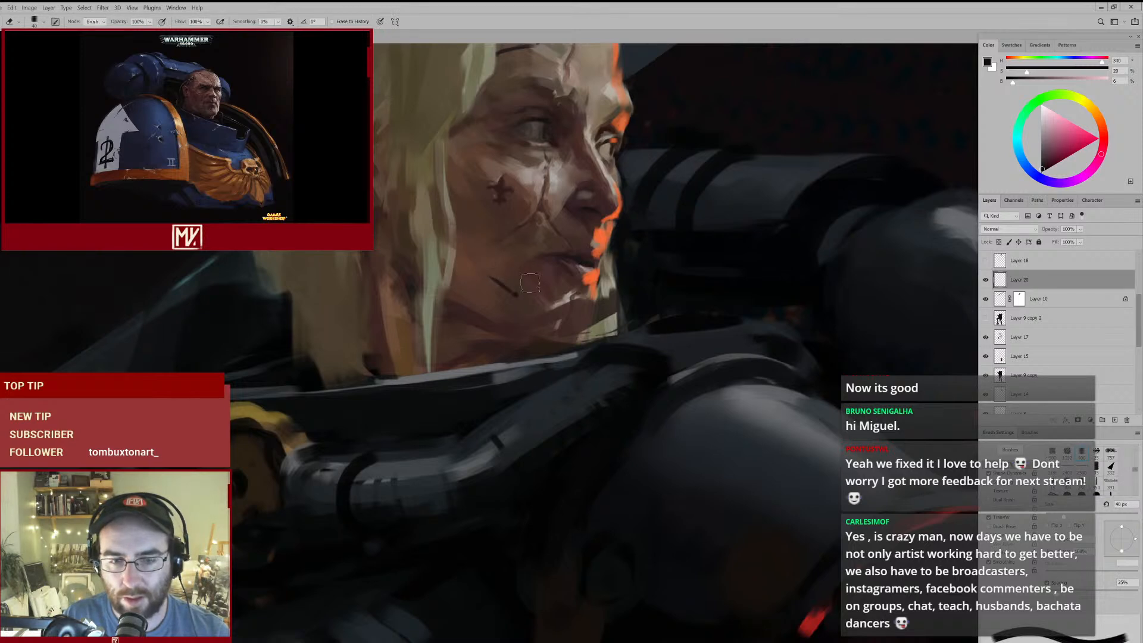
pyautogui.moveTo(524, 292)
pyautogui.mouseDown()
pyautogui.moveTo(485, 295)
pyautogui.moveTo(524, 294)
pyautogui.mouseUp()
pyautogui.press('b')
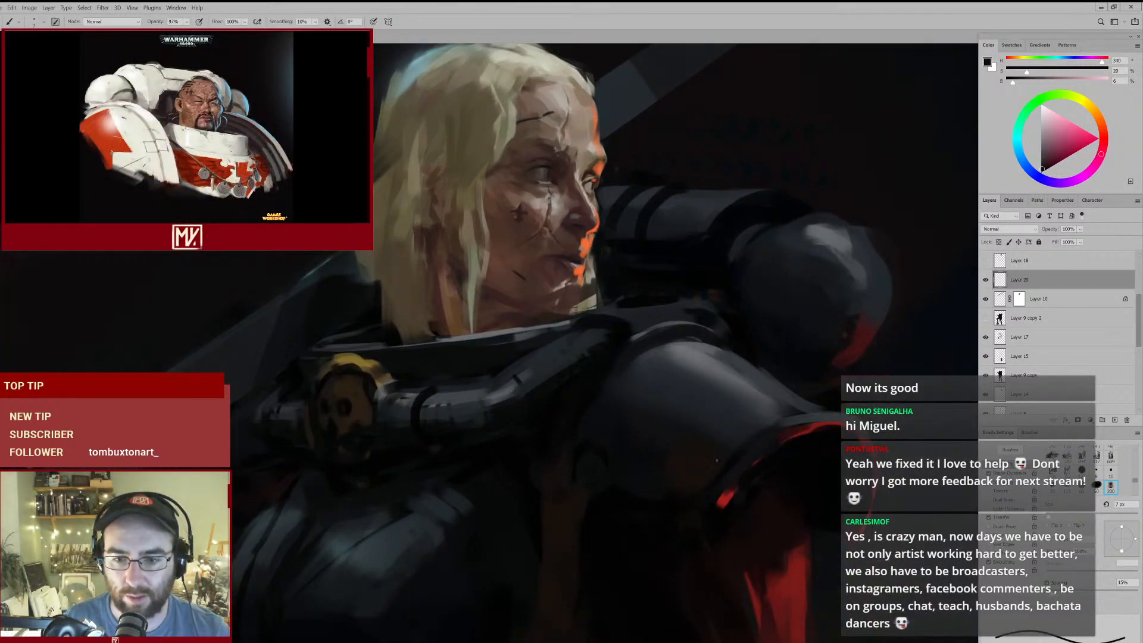
# - Tint the forehead scar with sampled sleeve red and dark brown at 10 px, and clean up the cheek marks with the eraser
pyautogui.keyDown('alt'); pyautogui.click(784, 592); pyautogui.keyUp('alt')
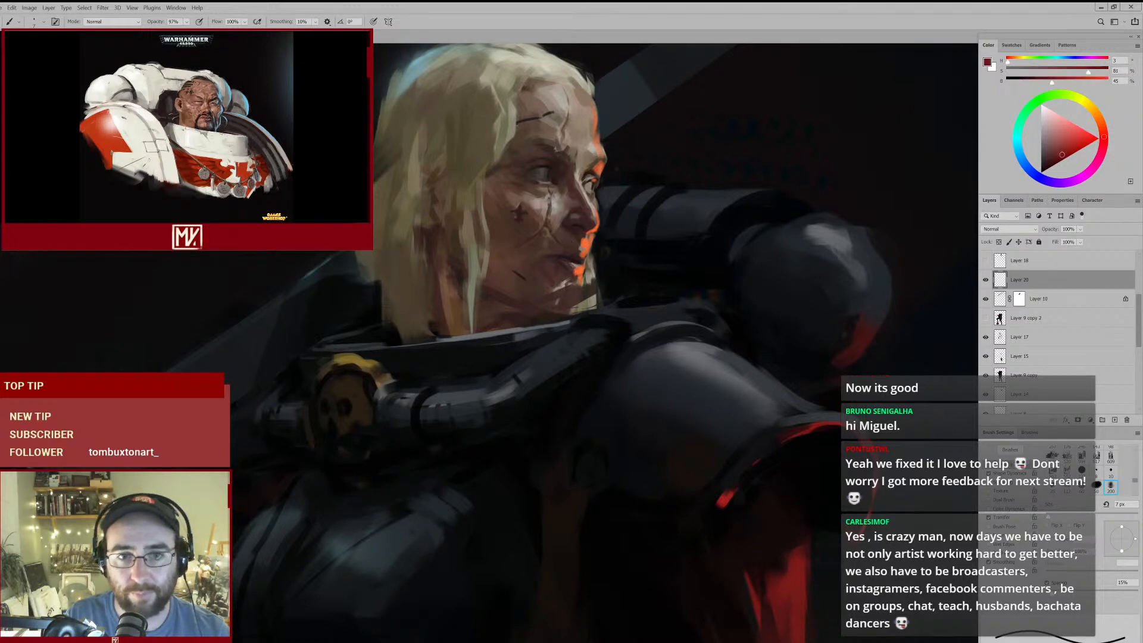
pyautogui.press(']')
pyautogui.press(']')
pyautogui.press(']')
pyautogui.keyDown('alt'); pyautogui.click(521, 127); pyautogui.keyUp('alt')
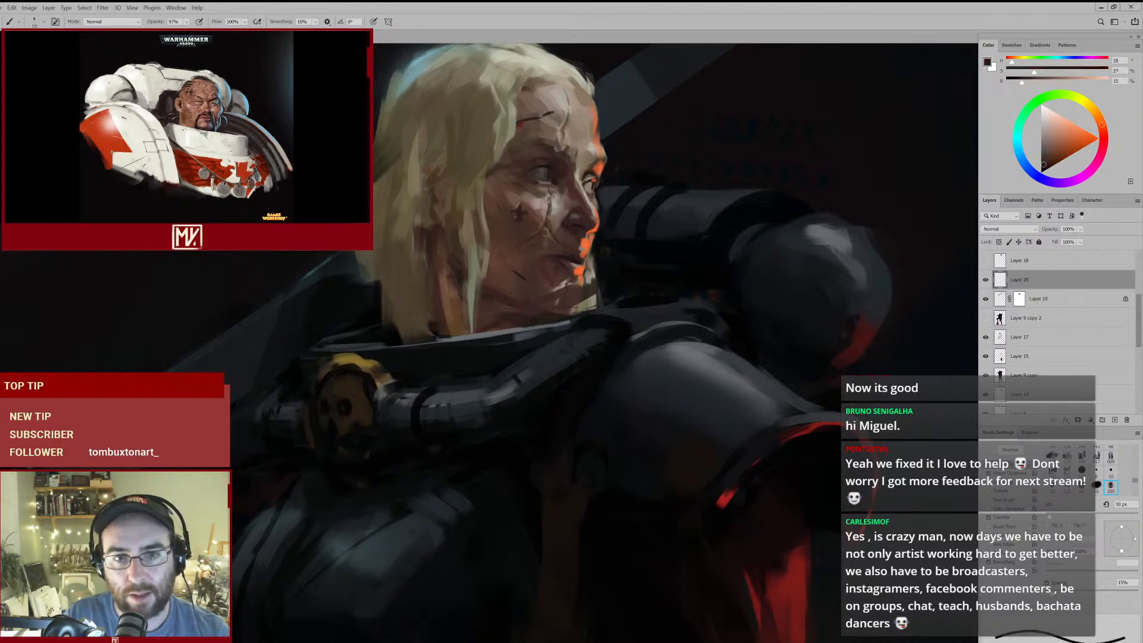
pyautogui.keyDown('alt'); pyautogui.click(524, 123); pyautogui.keyUp('alt')
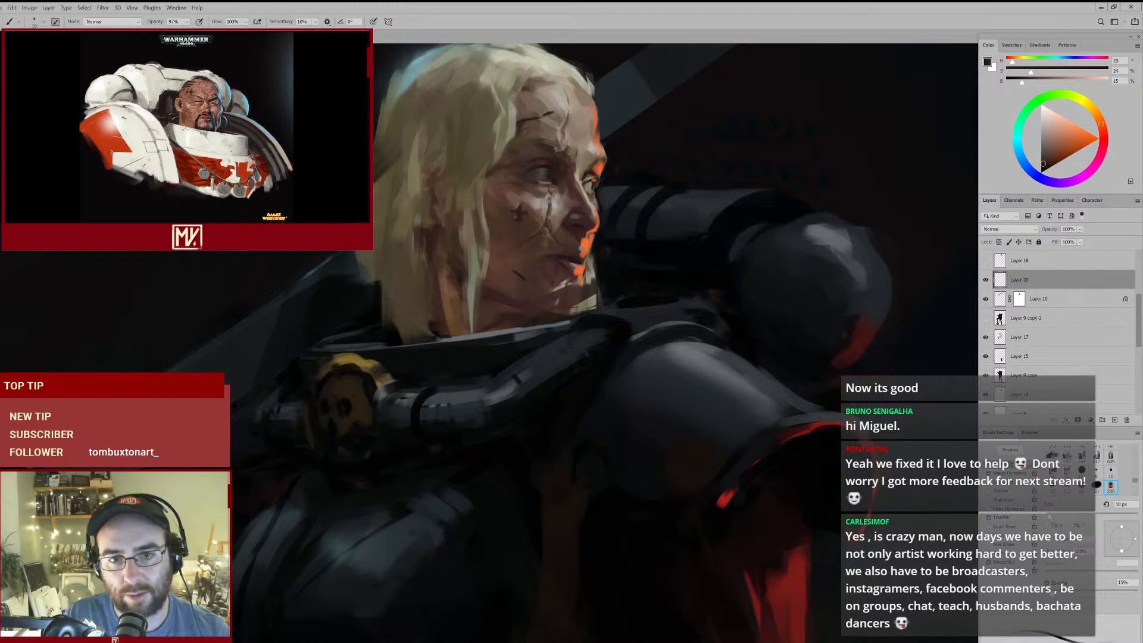
pyautogui.moveTo(559, 181)
pyautogui.mouseDown()
pyautogui.moveTo(551, 191)
pyautogui.moveTo(562, 191)
pyautogui.mouseUp()
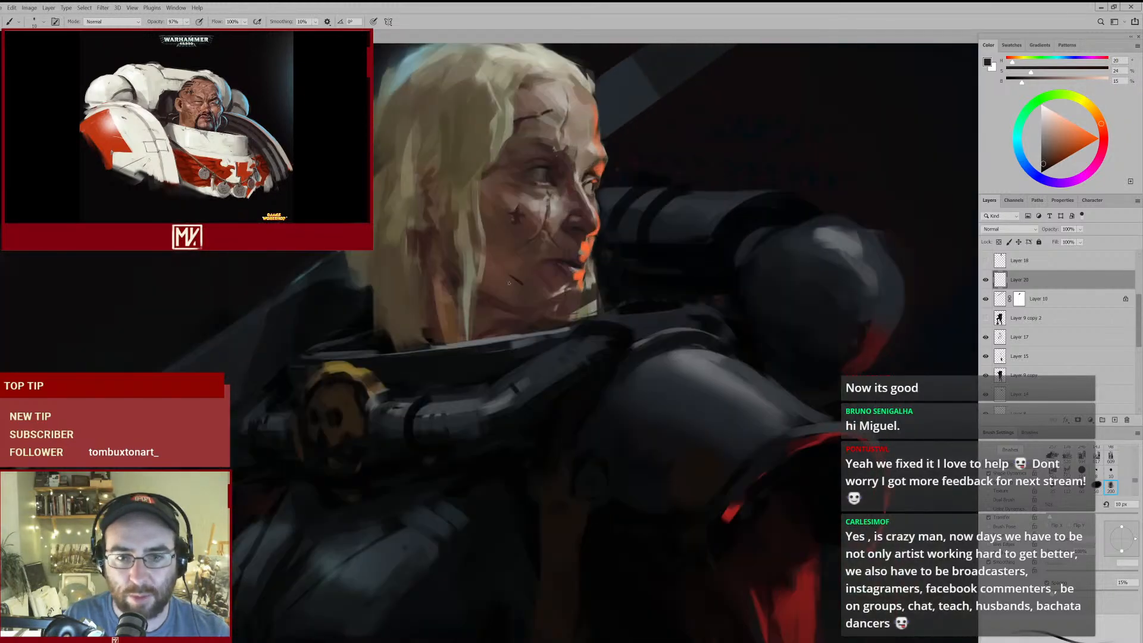
pyautogui.press('e')
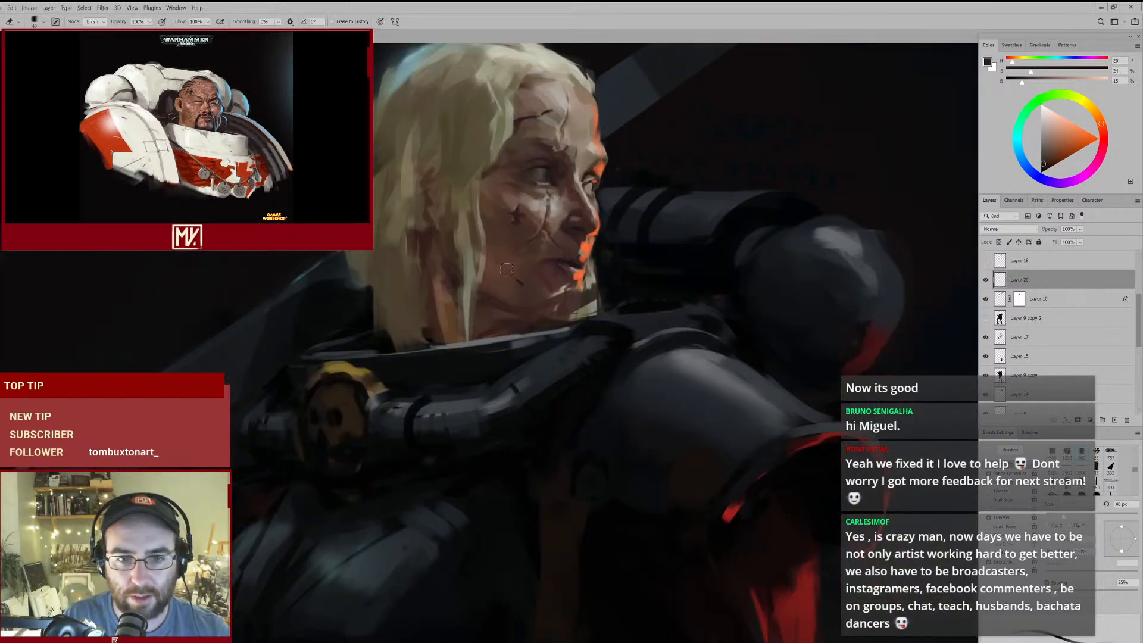
pyautogui.moveTo(600, 288); pyautogui.dragTo(555, 333)
# - Redden the cut beside the mouth with a dark red sampled from the sleeve at 15 px, and refine it at 10 px
pyautogui.moveTo(651, 391); pyautogui.dragTo(627, 266)
pyautogui.press('b')
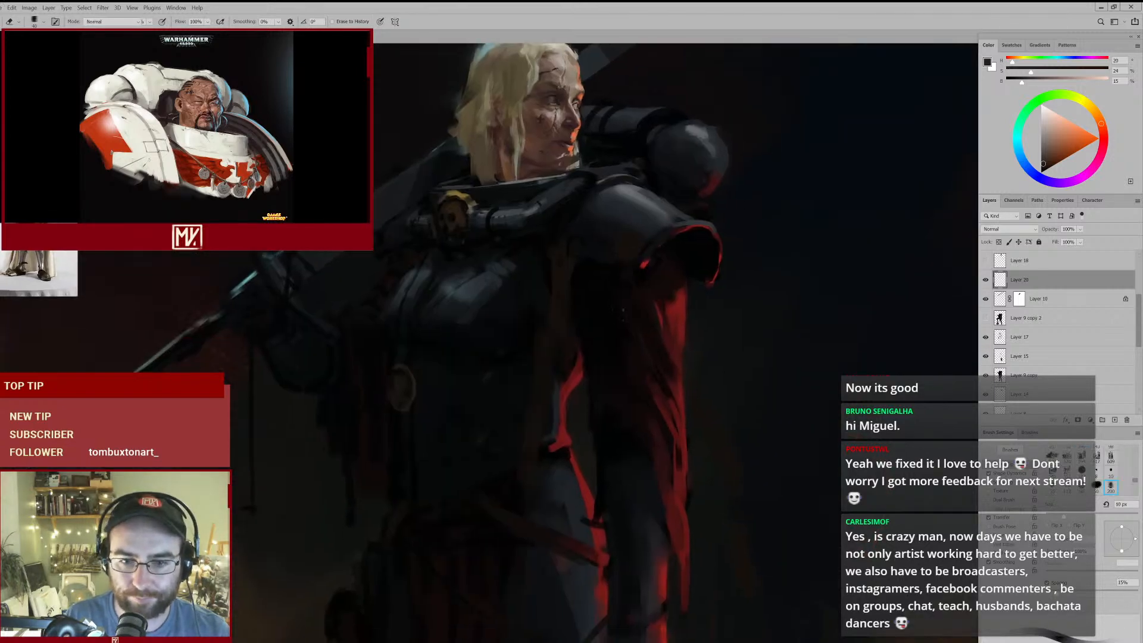
pyautogui.keyDown('alt'); pyautogui.click(662, 418); pyautogui.keyUp('alt')
pyautogui.moveTo(551, 131)
pyautogui.mouseDown()
pyautogui.moveTo(588, 170)
pyautogui.moveTo(551, 209)
pyautogui.mouseUp()
pyautogui.press(']')
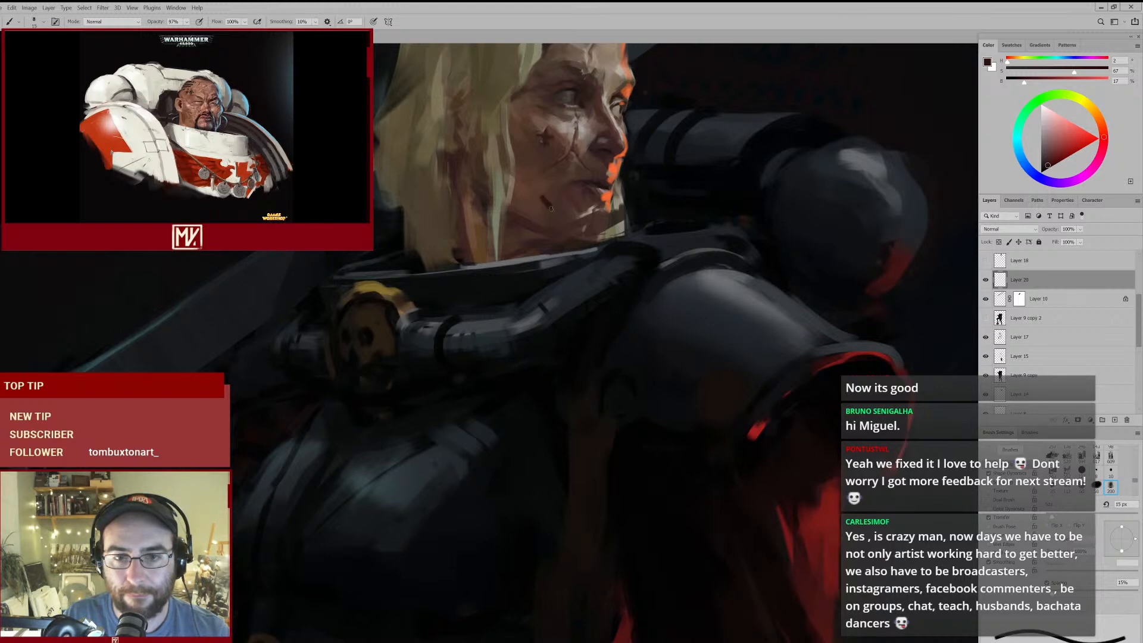
pyautogui.press('e')
pyautogui.press('b')
pyautogui.press('[')
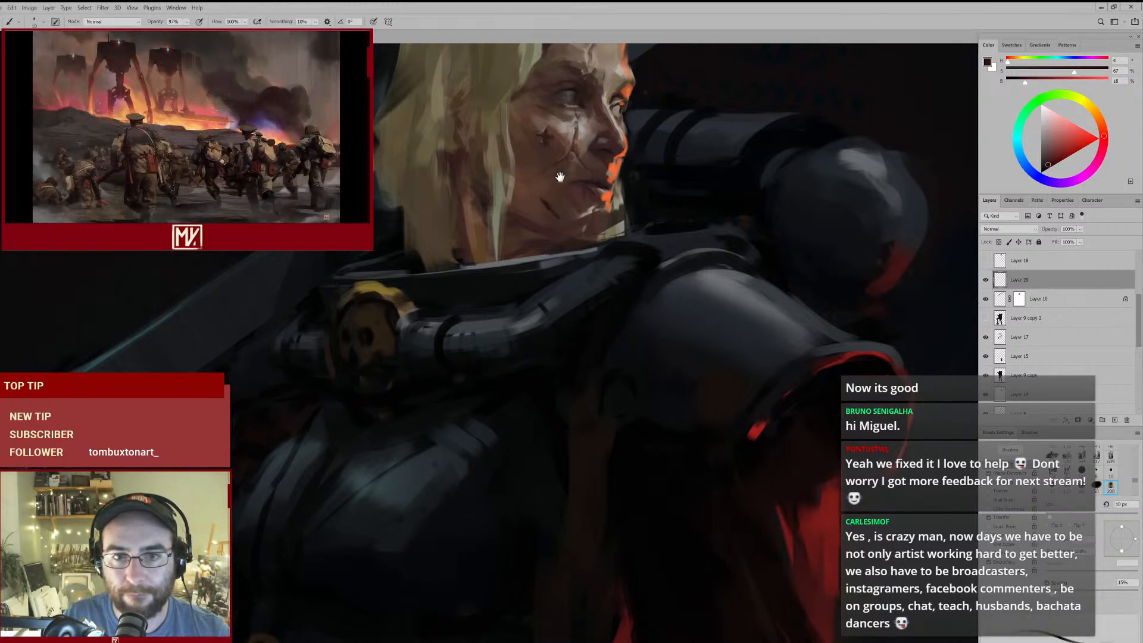
# - Extend the forehead scar down towards the brow in dark red at 10 px, trimming it with the 40 px eraser
pyautogui.moveTo(561, 164); pyautogui.dragTo(551, 271)
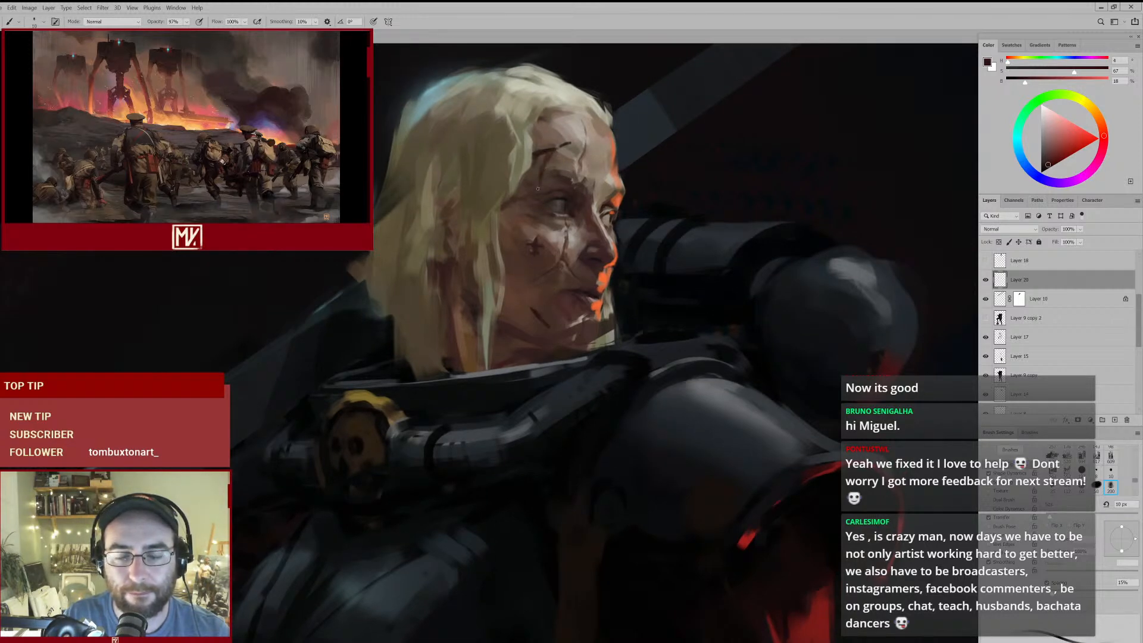
pyautogui.moveTo(546, 221)
pyautogui.mouseDown()
pyautogui.moveTo(477, 291)
pyautogui.moveTo(513, 255)
pyautogui.mouseUp()
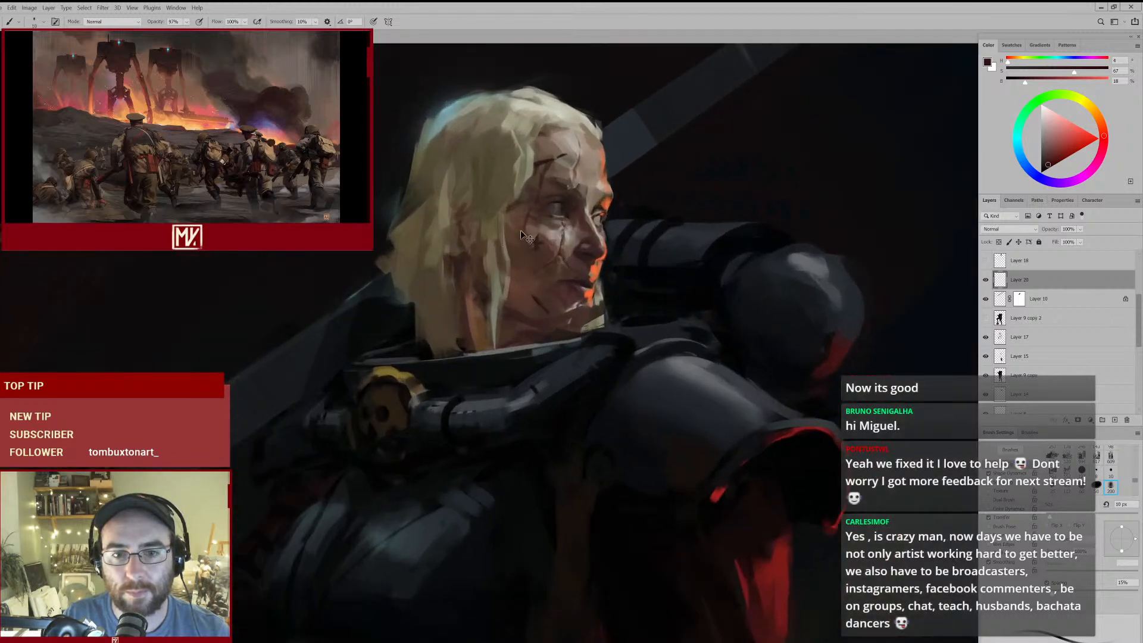
pyautogui.press('e')
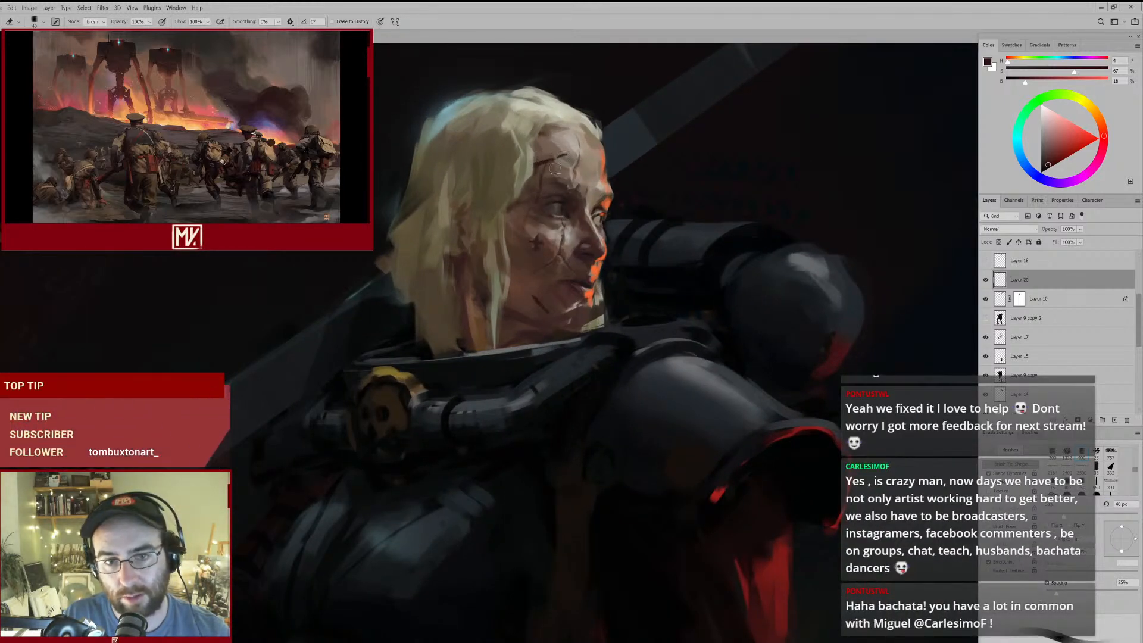
pyautogui.press('b')
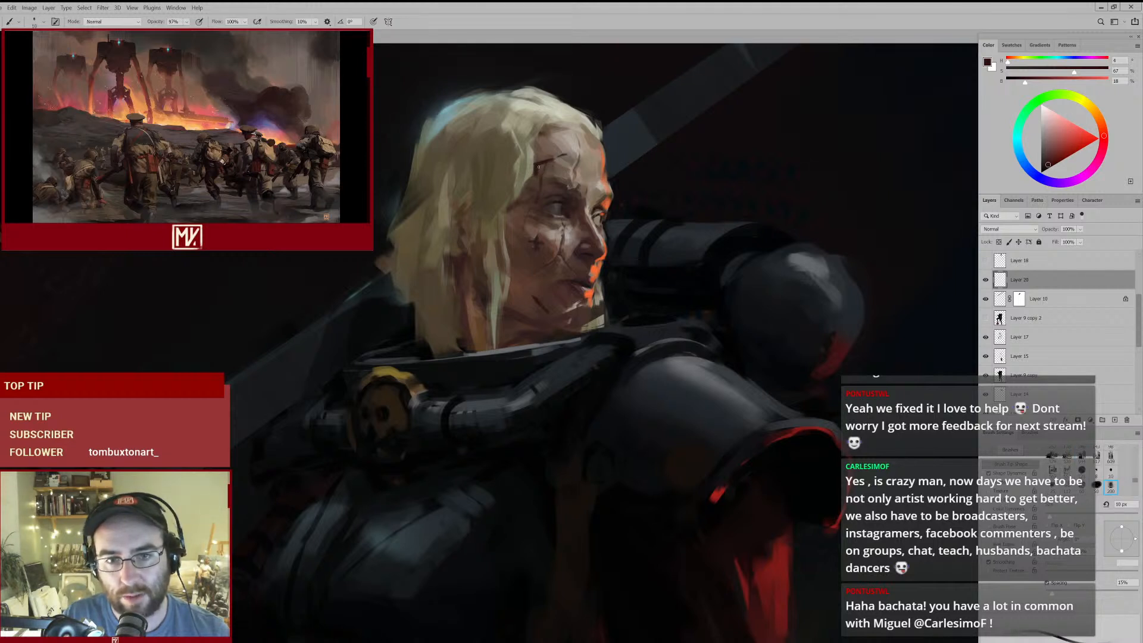
pyautogui.press('e')
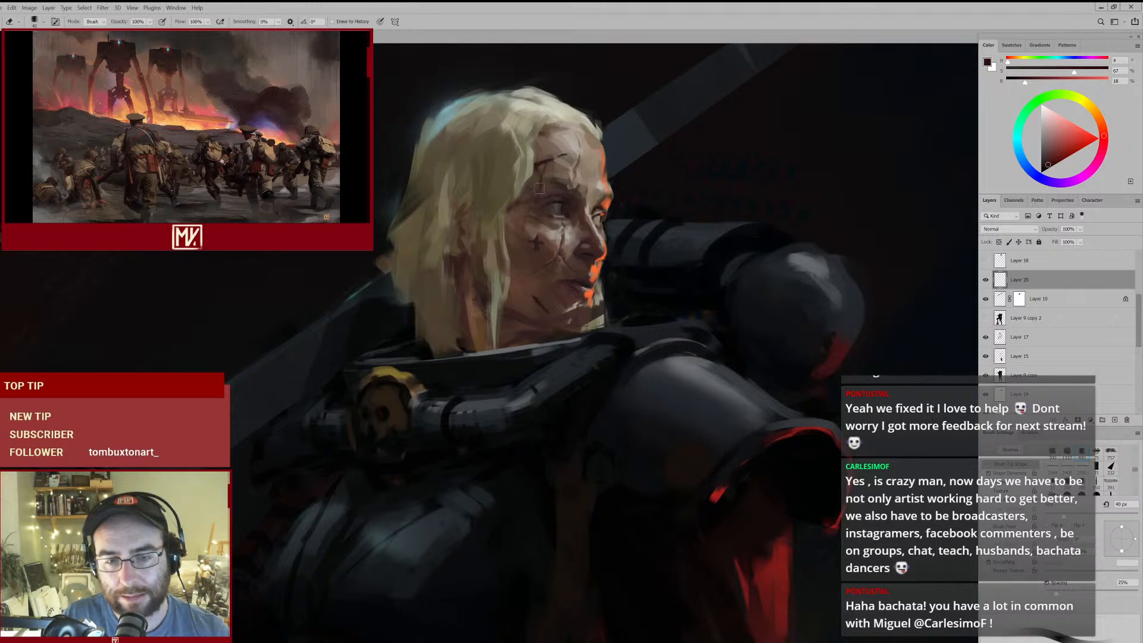
pyautogui.moveTo(574, 200); pyautogui.dragTo(553, 211)
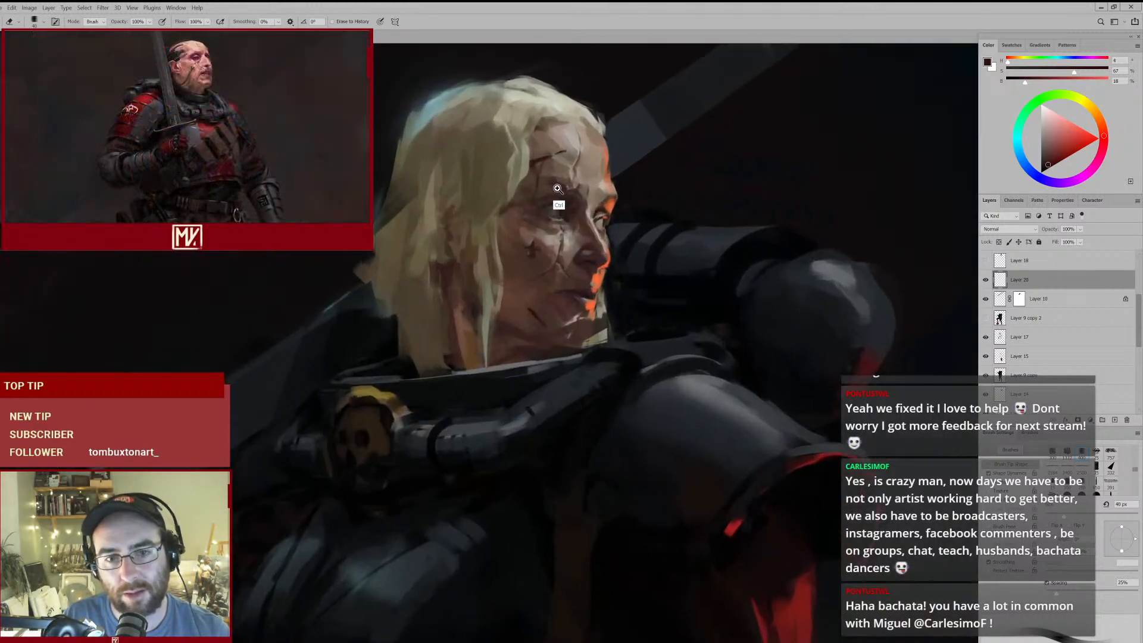
# - Strengthen the scars around the brow and cheek with dark red at 20 px and a smaller brush, and switch to the eraser
pyautogui.press('b')
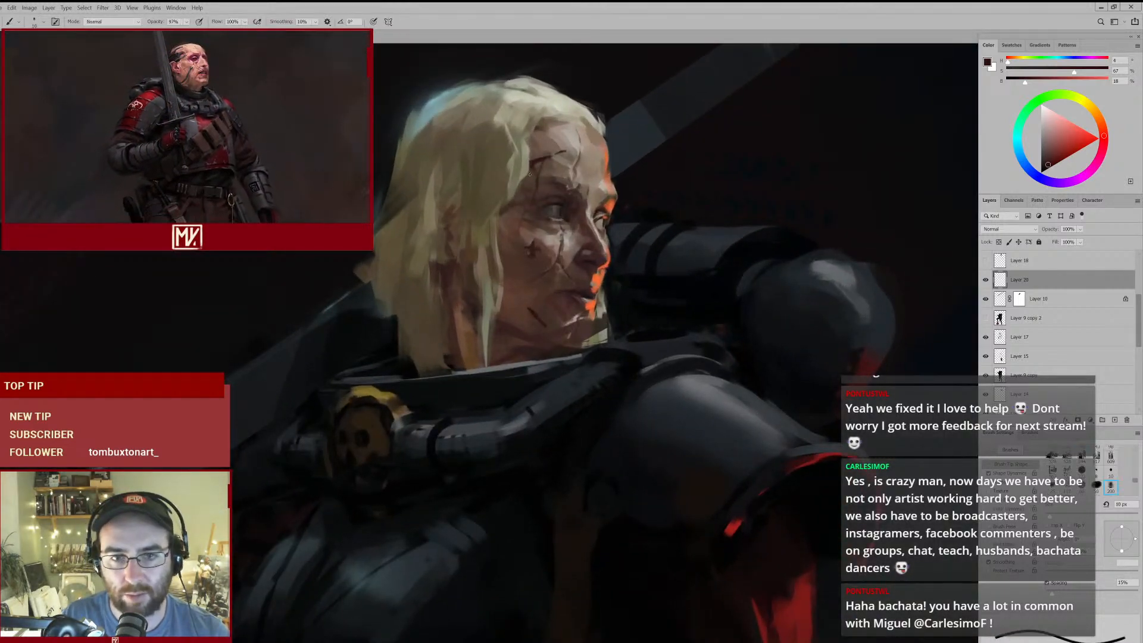
pyautogui.press(']')
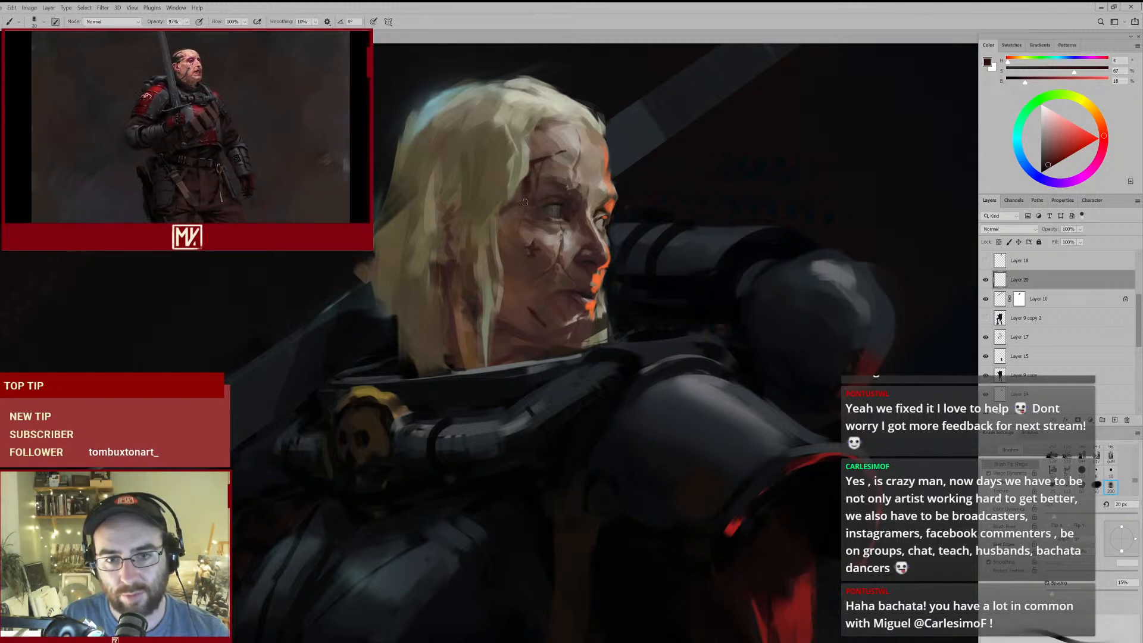
pyautogui.moveTo(520, 218)
pyautogui.mouseDown()
pyautogui.moveTo(477, 270)
pyautogui.moveTo(522, 252)
pyautogui.moveTo(495, 262)
pyautogui.moveTo(488, 293)
pyautogui.moveTo(525, 253)
pyautogui.mouseUp()
pyautogui.press('[')
pyautogui.press('e')
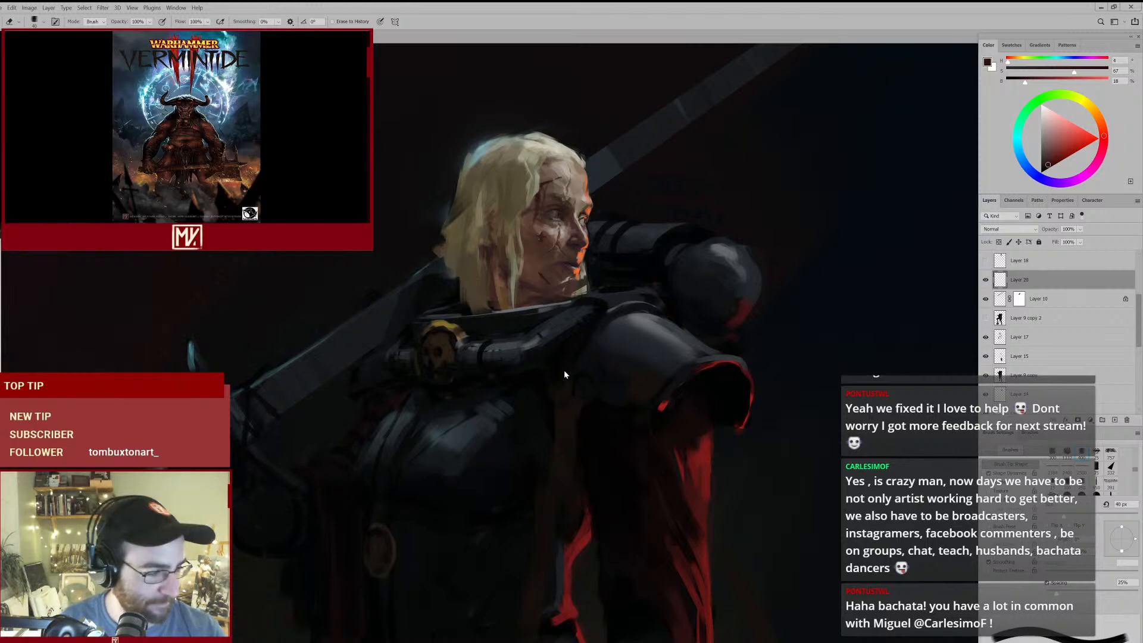
pyautogui.moveTo(630, 368); pyautogui.dragTo(592, 345)
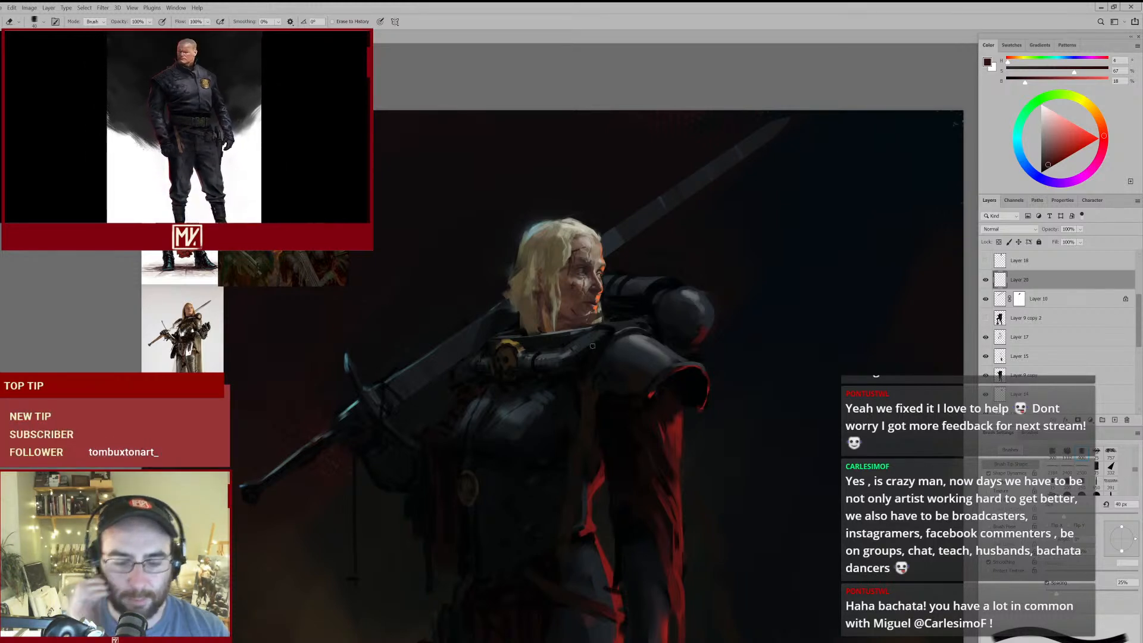
pyautogui.scroll(-5, 602, 378)
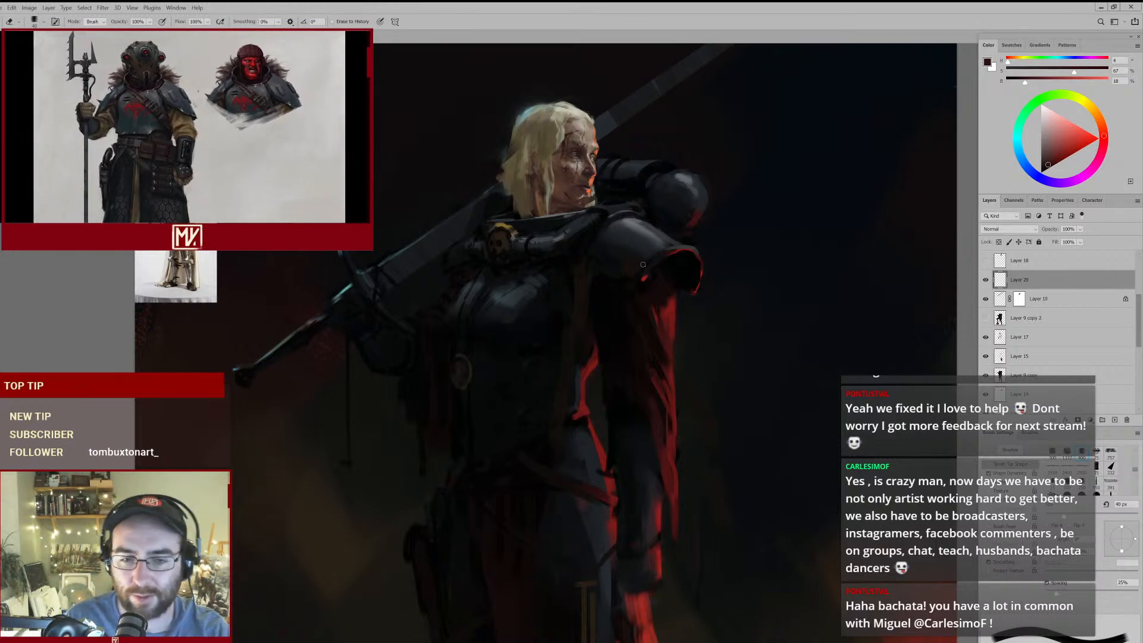
# - Sample near-black from the torso and darken the armour beneath the breastplate with the brush at 80 px
pyautogui.moveTo(651, 279)
pyautogui.mouseDown()
pyautogui.moveTo(602, 322)
pyautogui.moveTo(647, 286)
pyautogui.mouseUp()
pyautogui.press('b')
pyautogui.keyDown('alt'); pyautogui.click(582, 305); pyautogui.keyUp('alt')
pyautogui.press(']')
pyautogui.press(']')
pyautogui.press(']')
pyautogui.press(']')
pyautogui.press(']')
pyautogui.press(']')
pyautogui.press(']')
pyautogui.press(']')
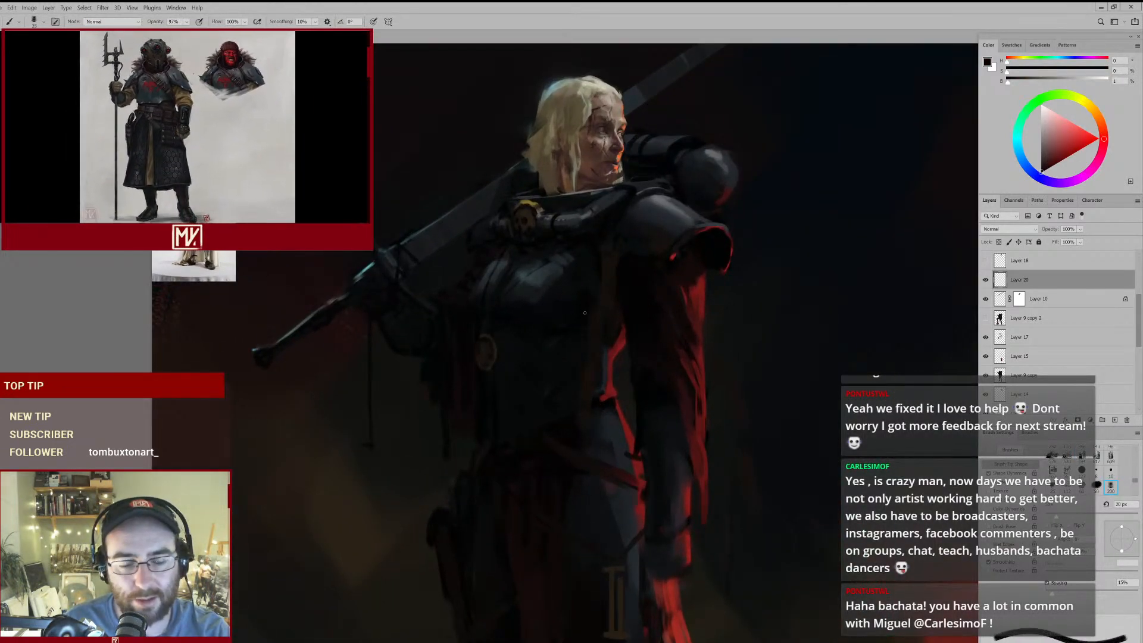
pyautogui.press(']')
pyautogui.press(']')
pyautogui.press(']')
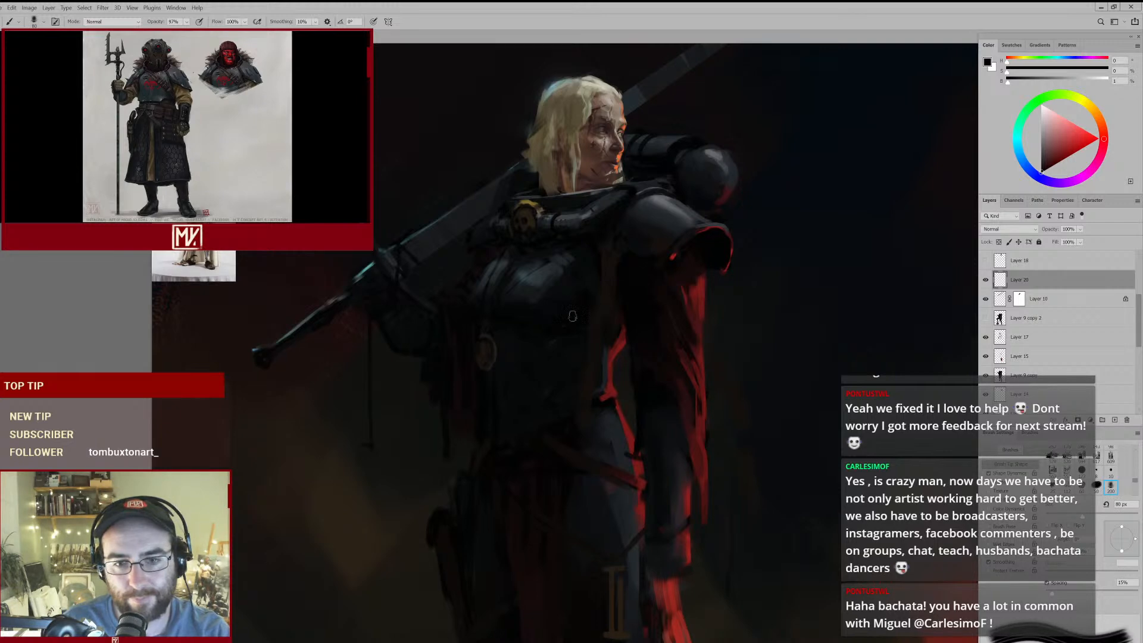
pyautogui.moveTo(626, 300); pyautogui.dragTo(571, 342)
pyautogui.click(571, 342)
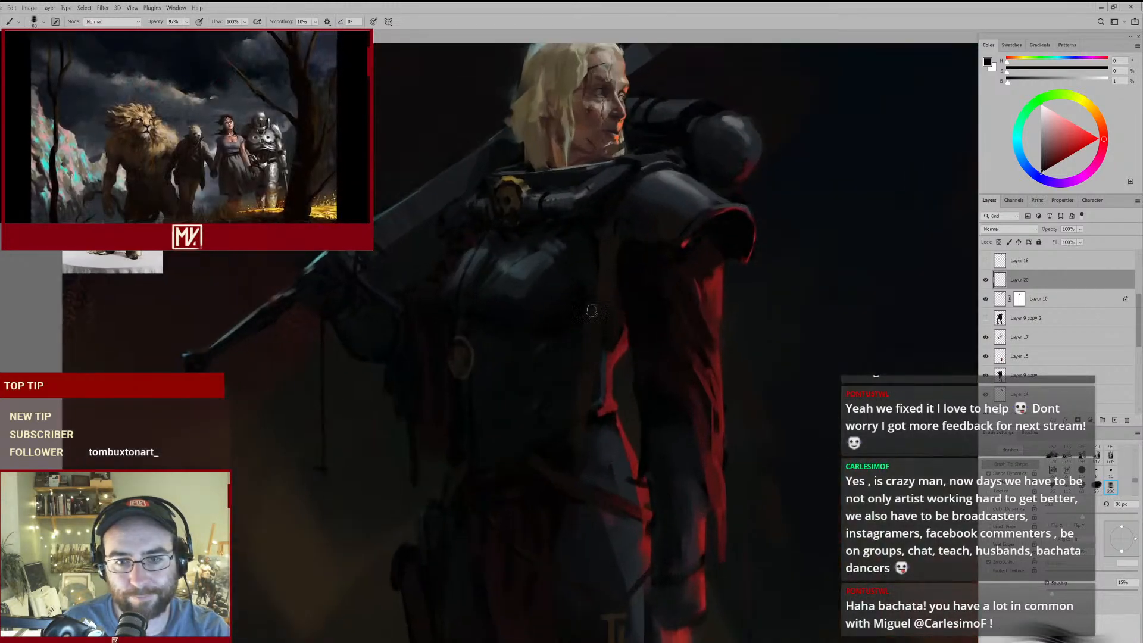
# - Deepen the shadows along the breastplate's lower edge with dark tones sampled from the armour
pyautogui.moveTo(560, 339); pyautogui.dragTo(568, 324)
pyautogui.keyDown('alt'); pyautogui.click(554, 342); pyautogui.keyUp('alt')
pyautogui.keyDown('alt'); pyautogui.click(535, 307); pyautogui.keyUp('alt')
pyautogui.moveTo(570, 302)
pyautogui.mouseDown()
pyautogui.moveTo(505, 328)
pyautogui.moveTo(554, 306)
pyautogui.mouseUp()
pyautogui.keyDown('alt'); pyautogui.click(521, 297); pyautogui.keyUp('alt')
# - Darken the area beneath the sword arm with sampled blue-black, using a smaller 50 px brush
pyautogui.keyDown('alt'); pyautogui.click(413, 293); pyautogui.keyUp('alt')
pyautogui.keyDown('alt'); pyautogui.click(395, 321); pyautogui.keyUp('alt')
pyautogui.press('[')
pyautogui.press('[')
pyautogui.press('[')
pyautogui.moveTo(470, 315); pyautogui.dragTo(413, 347)
pyautogui.moveTo(533, 382); pyautogui.dragTo(555, 249)
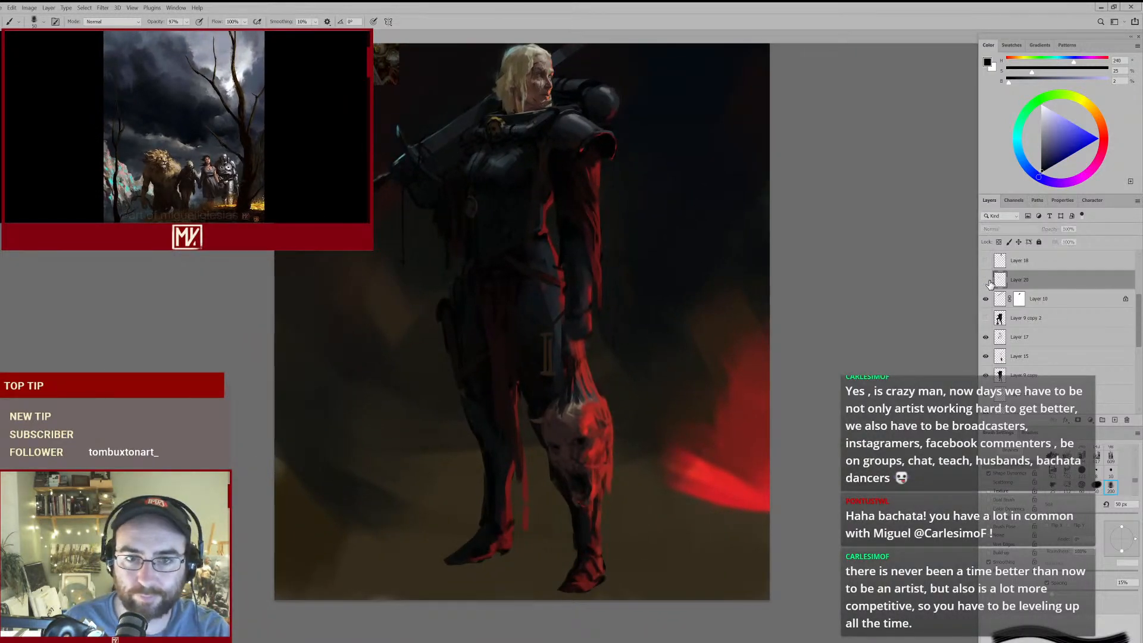
# - Clean up the scar beside the brow with a smaller eraser and sample its dark red for the brush
pyautogui.moveTo(558, 130); pyautogui.dragTo(565, 188)
pyautogui.moveTo(553, 152); pyautogui.dragTo(638, 154)
pyautogui.moveTo(582, 202); pyautogui.dragTo(563, 180)
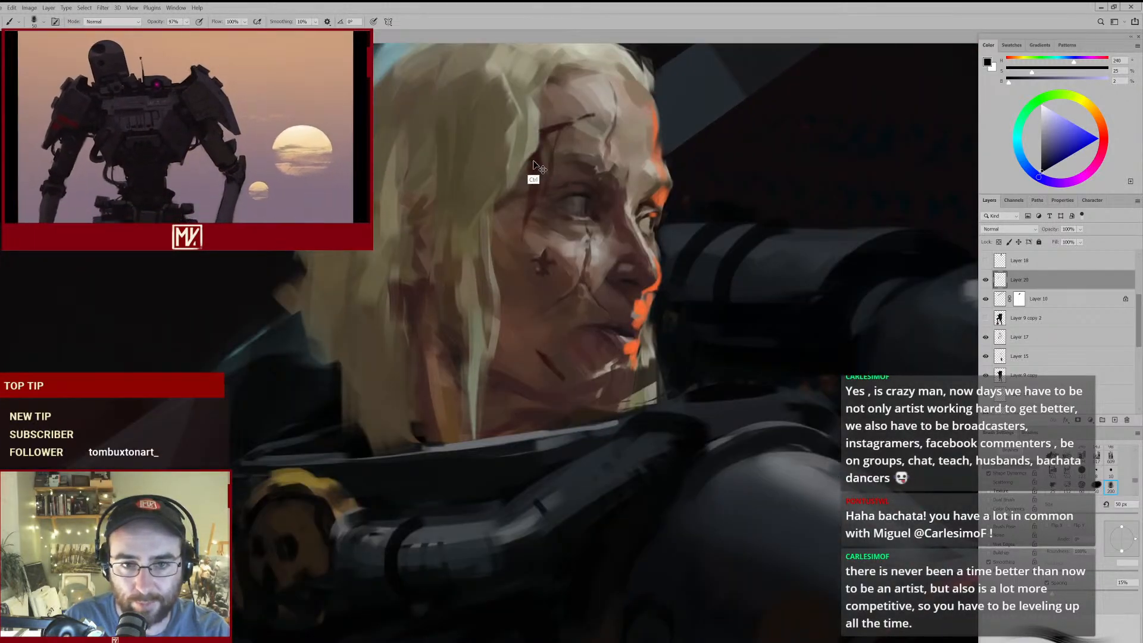
pyautogui.press('e')
pyautogui.press('[')
pyautogui.press('[')
pyautogui.press('[')
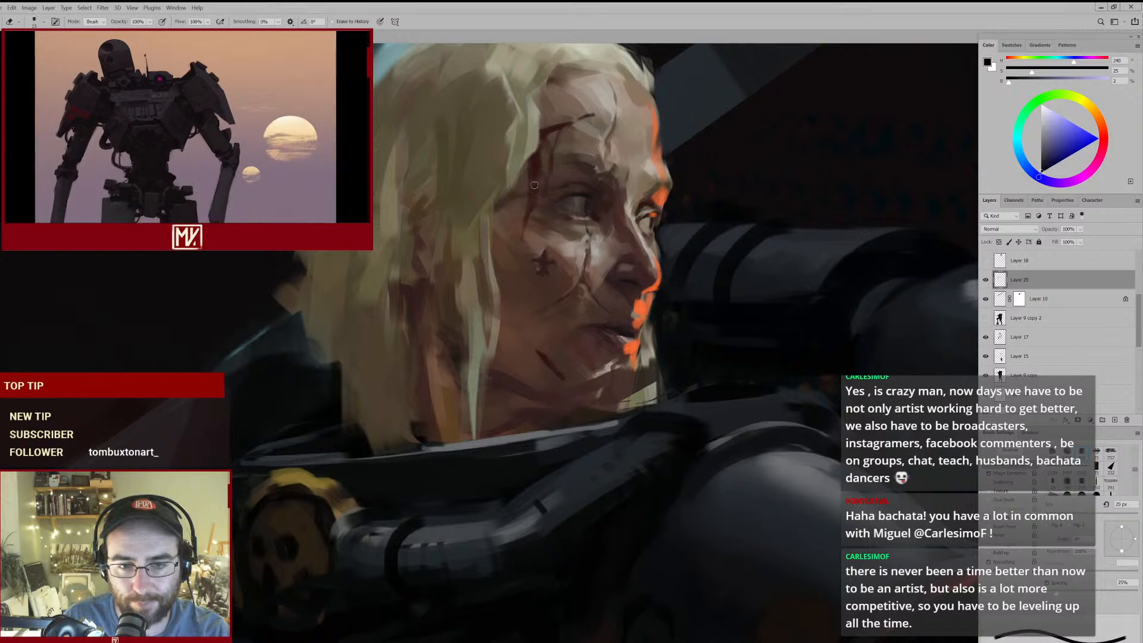
pyautogui.press('b')
pyautogui.keyDown('alt'); pyautogui.click(527, 208); pyautogui.keyUp('alt')
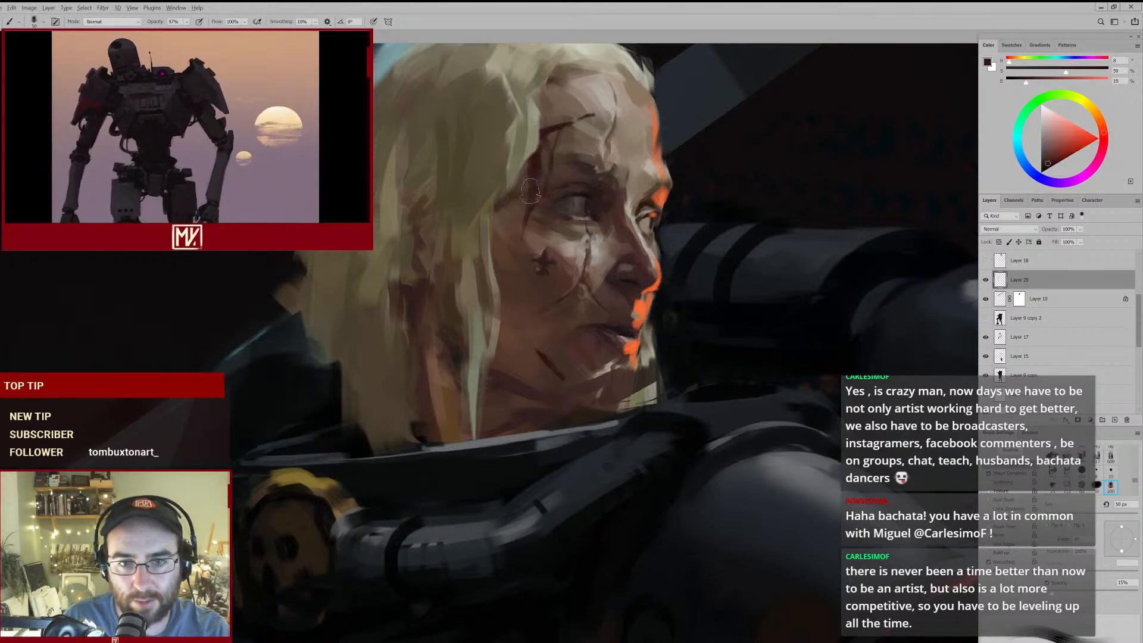
# - Darken the blood streak at the temple with a sampled near-black red, reducing the brush to 15 px
pyautogui.moveTo(616, 351); pyautogui.dragTo(544, 387)
pyautogui.moveTo(585, 461); pyautogui.dragTo(516, 293)
pyautogui.keyDown('alt'); pyautogui.click(613, 317); pyautogui.keyUp('alt')
pyautogui.moveTo(535, 138); pyautogui.dragTo(551, 98)
pyautogui.moveTo(443, 141)
pyautogui.mouseDown()
pyautogui.moveTo(491, 206)
pyautogui.moveTo(469, 206)
pyautogui.mouseUp()
pyautogui.press('[')
pyautogui.press('[')
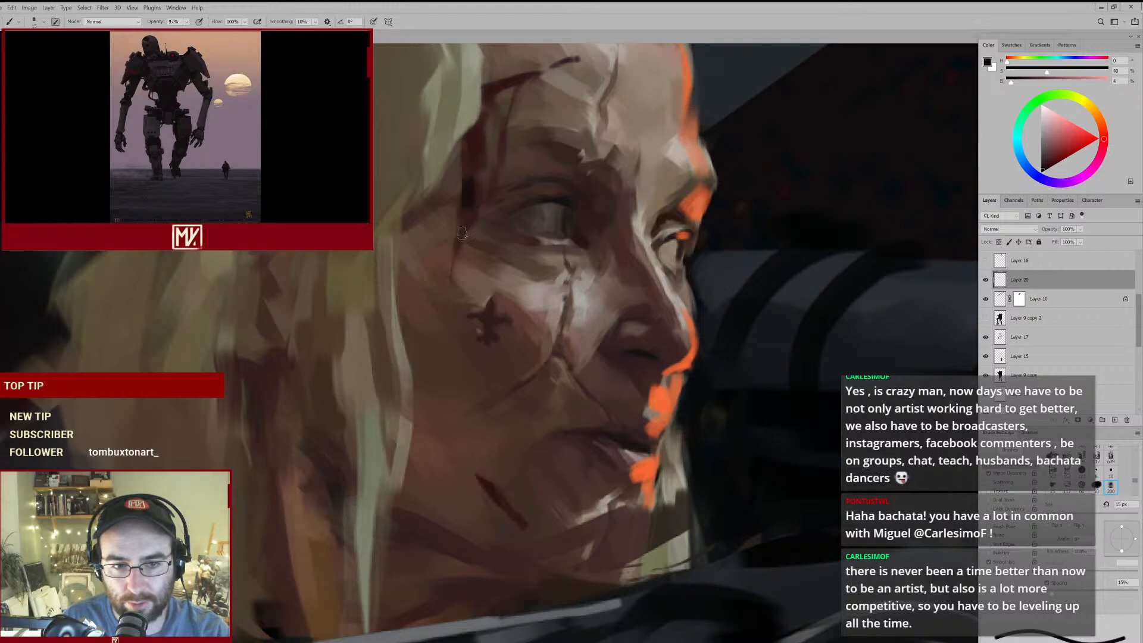
# - Trim the temple streak beside the eye with an enlarged eraser
pyautogui.press('e')
pyautogui.press(']')
pyautogui.press(']')
pyautogui.press(']')
pyautogui.moveTo(482, 190); pyautogui.dragTo(470, 232)
# - Pick a more saturated red and brighten the temple streak and forehead scar with the brush at 9 px
pyautogui.click(1062, 159)
pyautogui.press('b')
pyautogui.moveTo(469, 180)
pyautogui.mouseDown()
pyautogui.moveTo(463, 219)
pyautogui.moveTo(468, 207)
pyautogui.mouseUp()
pyautogui.click(1056, 159)
pyautogui.hotkey('ctrl', 'z')
pyautogui.press(']')
pyautogui.press('[')
pyautogui.press('[')
pyautogui.moveTo(504, 85); pyautogui.dragTo(539, 75)
pyautogui.moveTo(621, 362); pyautogui.dragTo(578, 372)
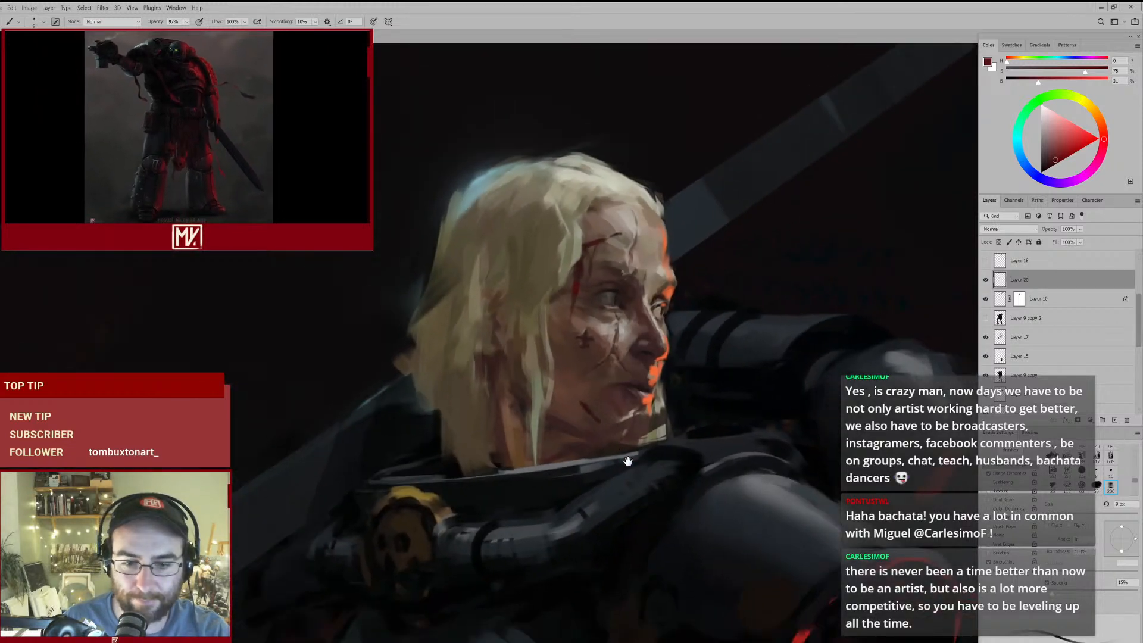
# - Sample a near-black red and paint a dark core into the temple streak at 9 px
pyautogui.moveTo(623, 457); pyautogui.dragTo(652, 435)
pyautogui.moveTo(652, 420); pyautogui.dragTo(535, 263)
pyautogui.keyDown('alt'); pyautogui.click(695, 506); pyautogui.keyUp('alt')
pyautogui.moveTo(489, 108)
pyautogui.mouseDown()
pyautogui.moveTo(498, 180)
pyautogui.moveTo(507, 164)
pyautogui.moveTo(478, 219)
pyautogui.moveTo(475, 204)
pyautogui.mouseUp()
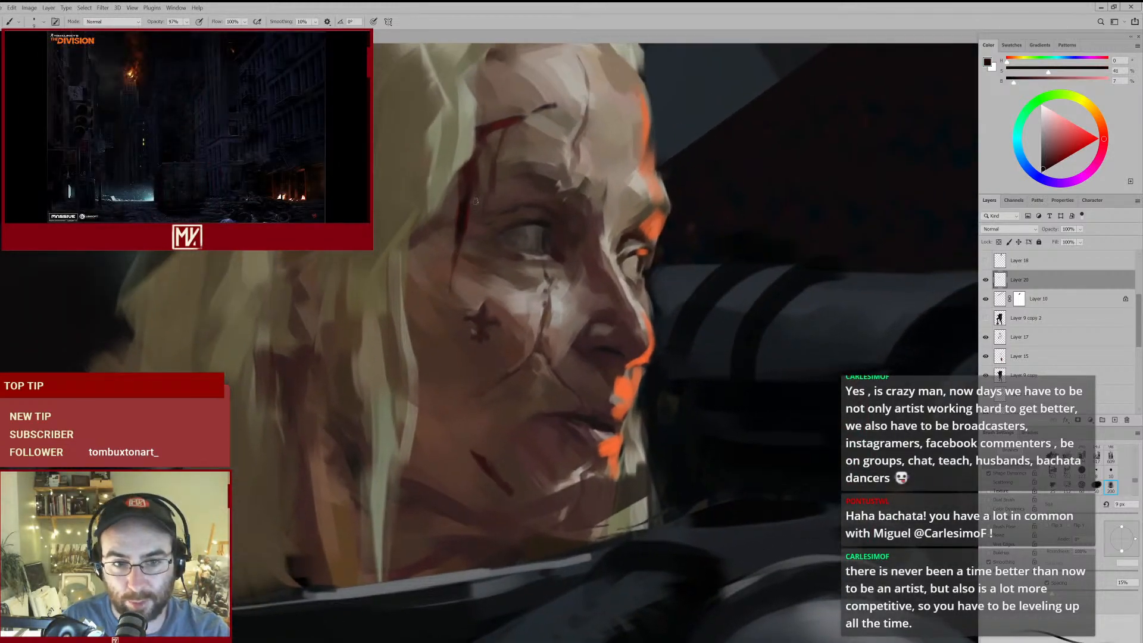
# - Add brighter red sampled from the lit armour to the top of the temple streak, blending it with darker sampled browns
pyautogui.moveTo(594, 268); pyautogui.dragTo(735, 467)
pyautogui.keyDown('alt'); pyautogui.click(750, 459); pyautogui.keyUp('alt')
pyautogui.moveTo(467, 171); pyautogui.dragTo(508, 359)
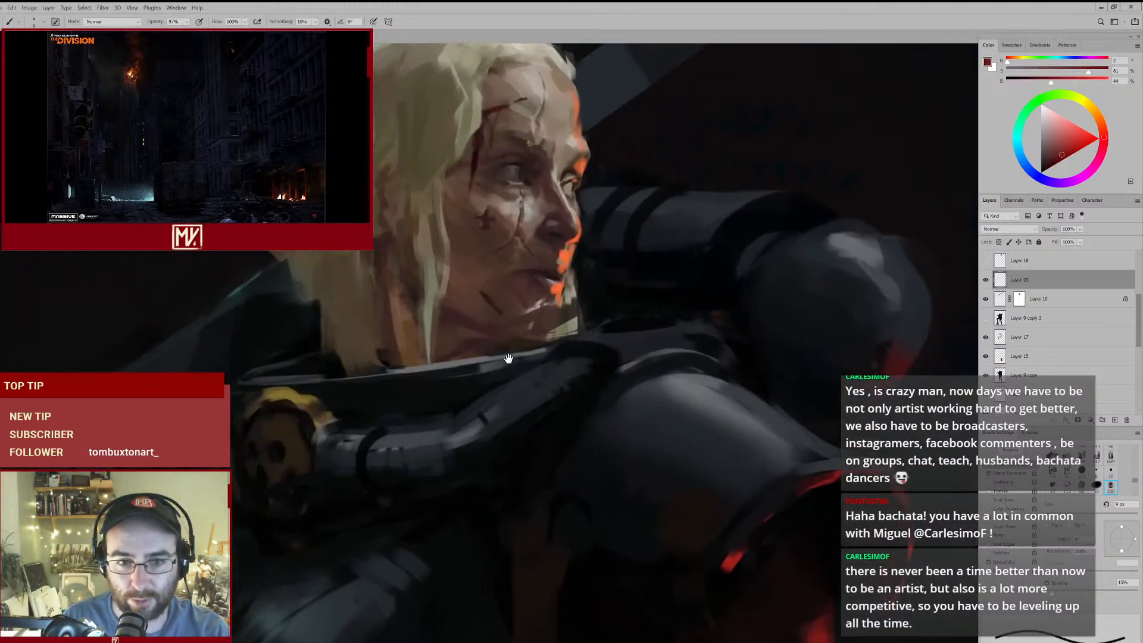
pyautogui.moveTo(504, 180); pyautogui.dragTo(569, 188)
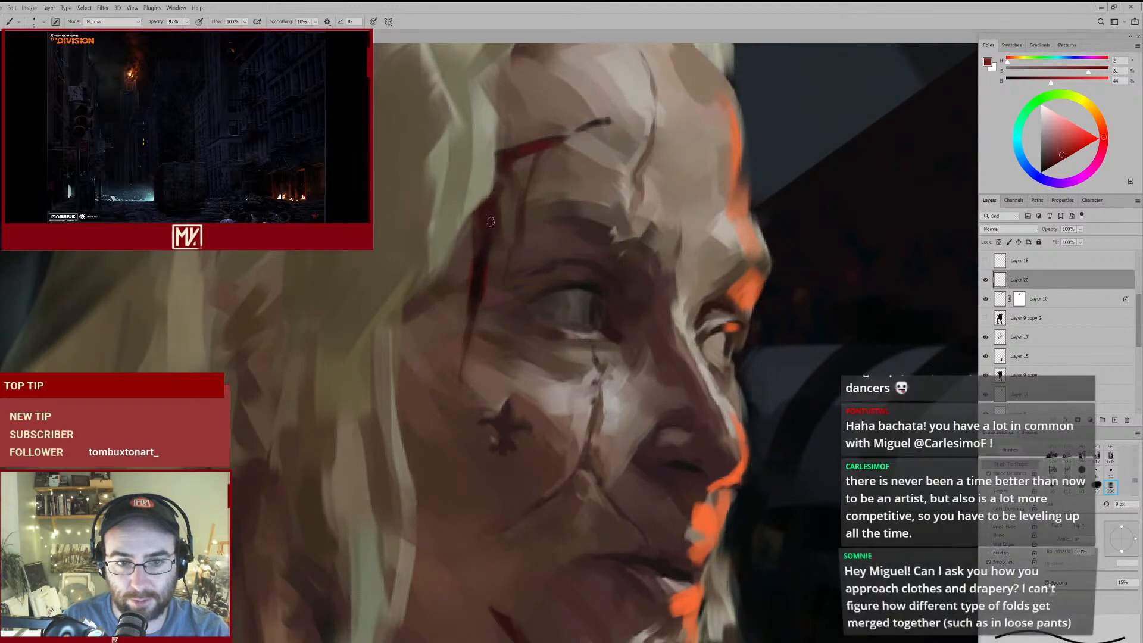
pyautogui.moveTo(493, 223); pyautogui.dragTo(481, 258)
pyautogui.keyDown('alt'); pyautogui.click(489, 215); pyautogui.keyUp('alt')
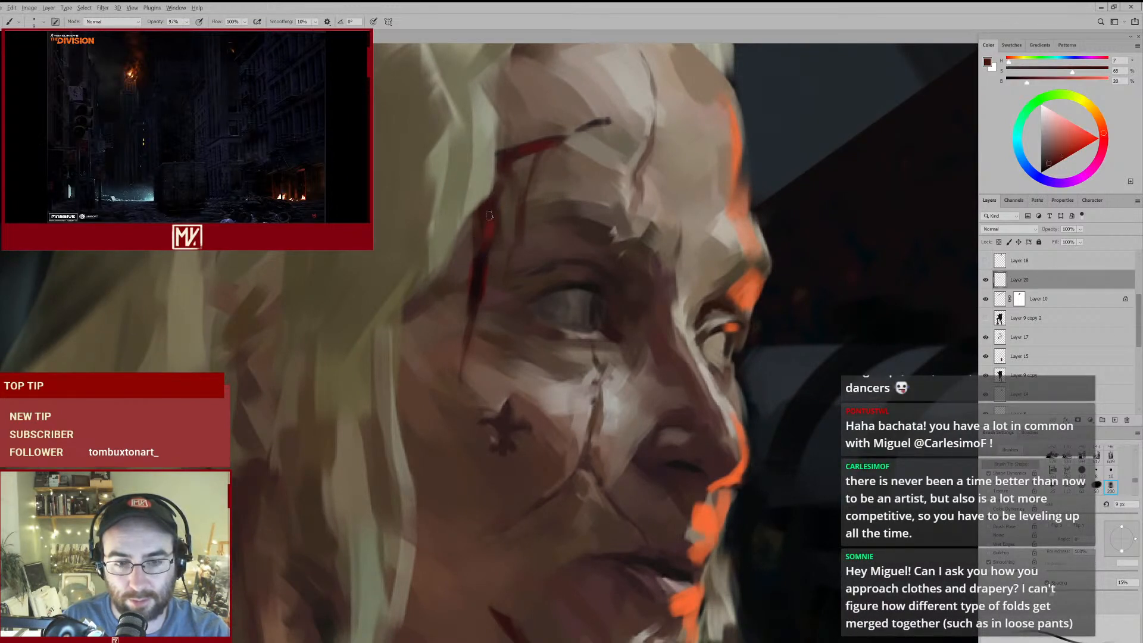
pyautogui.keyDown('alt'); pyautogui.click(473, 250); pyautogui.keyUp('alt')
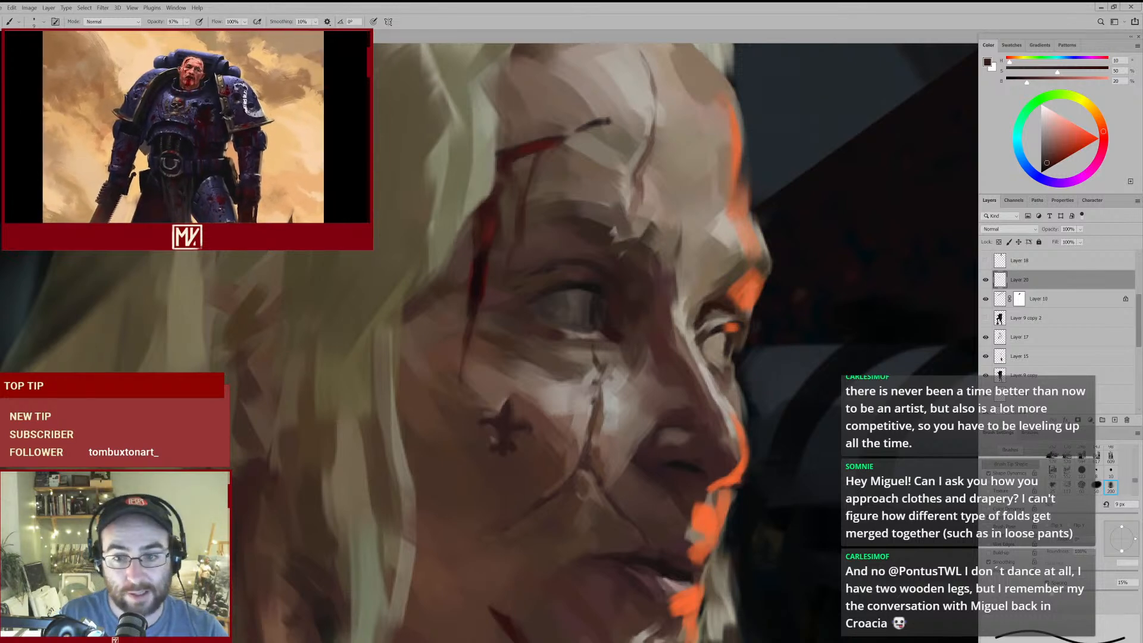
pyautogui.moveTo(693, 334); pyautogui.dragTo(576, 372)
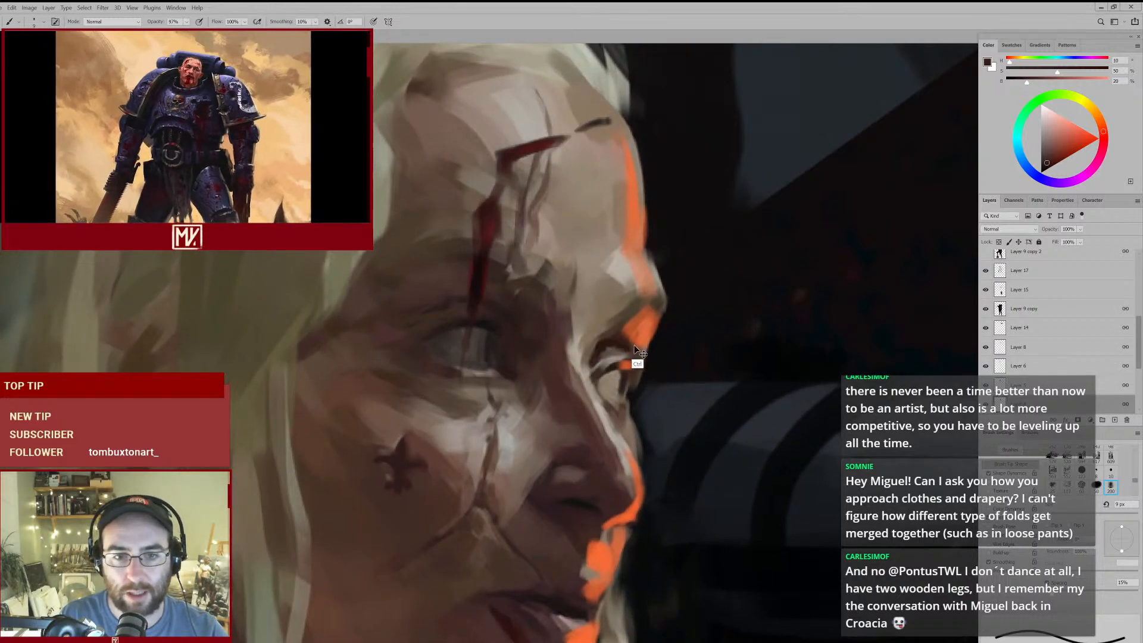
pyautogui.hotkey('ctrl', 'z')
pyautogui.moveTo(625, 319); pyautogui.dragTo(601, 308)
pyautogui.moveTo(677, 308); pyautogui.dragTo(709, 270)
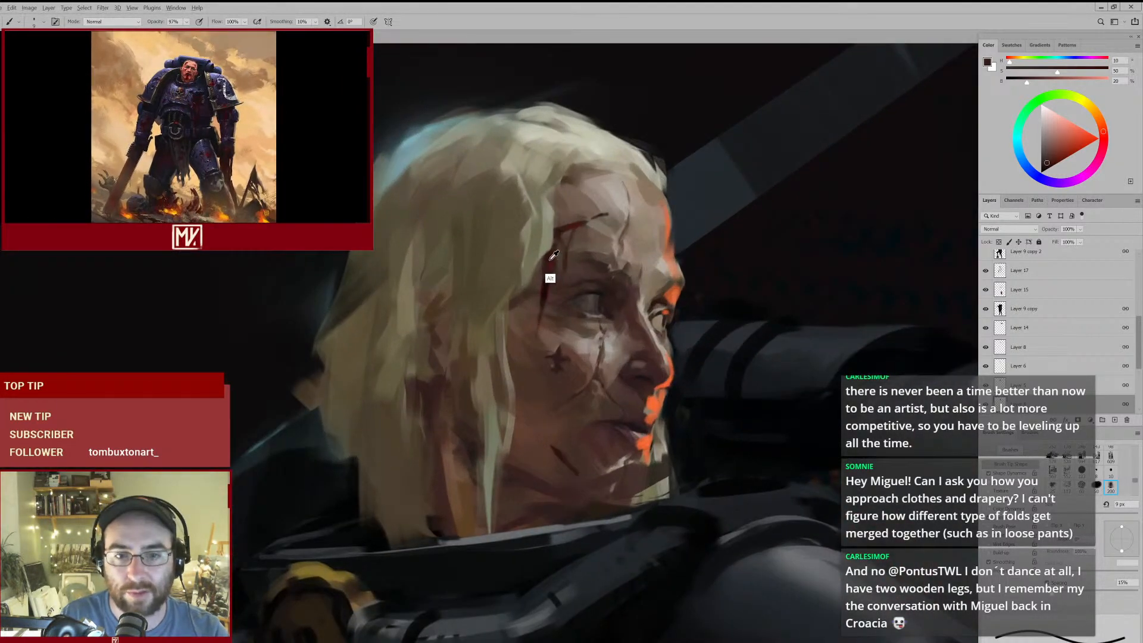
# - Sample the temple scar's dark red, enlarge the brush to 20 px, and reselect Layer 20
pyautogui.keyDown('alt'); pyautogui.click(552, 260); pyautogui.keyUp('alt')
pyautogui.press(']')
pyautogui.press(']')
pyautogui.press(']')
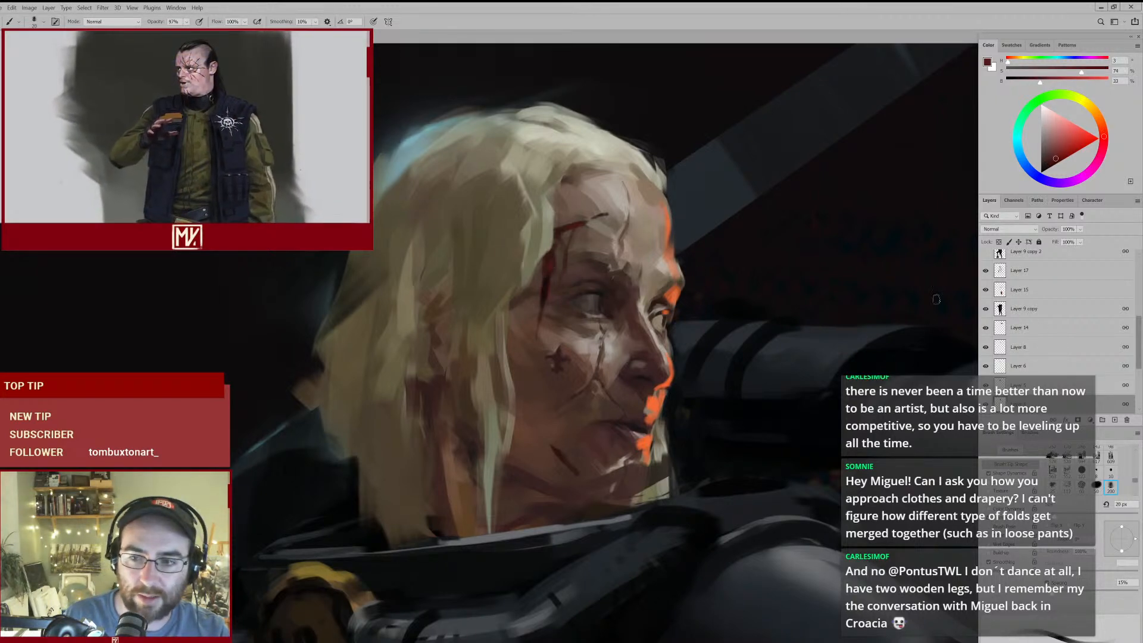
pyautogui.click(1019, 278)
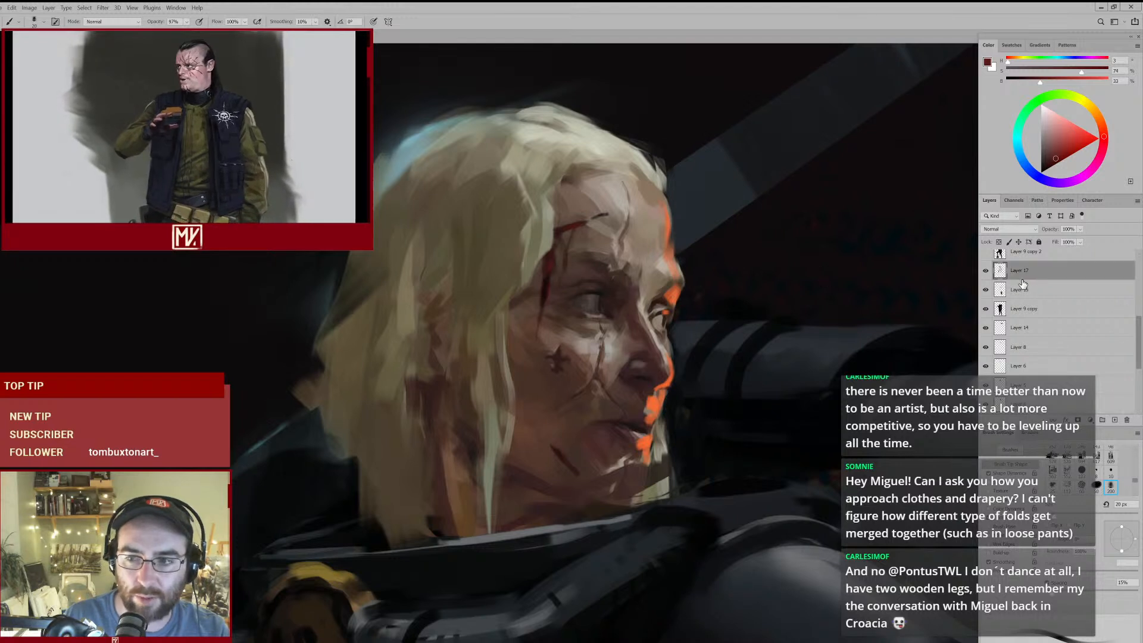
pyautogui.scroll(5, 1042, 298)
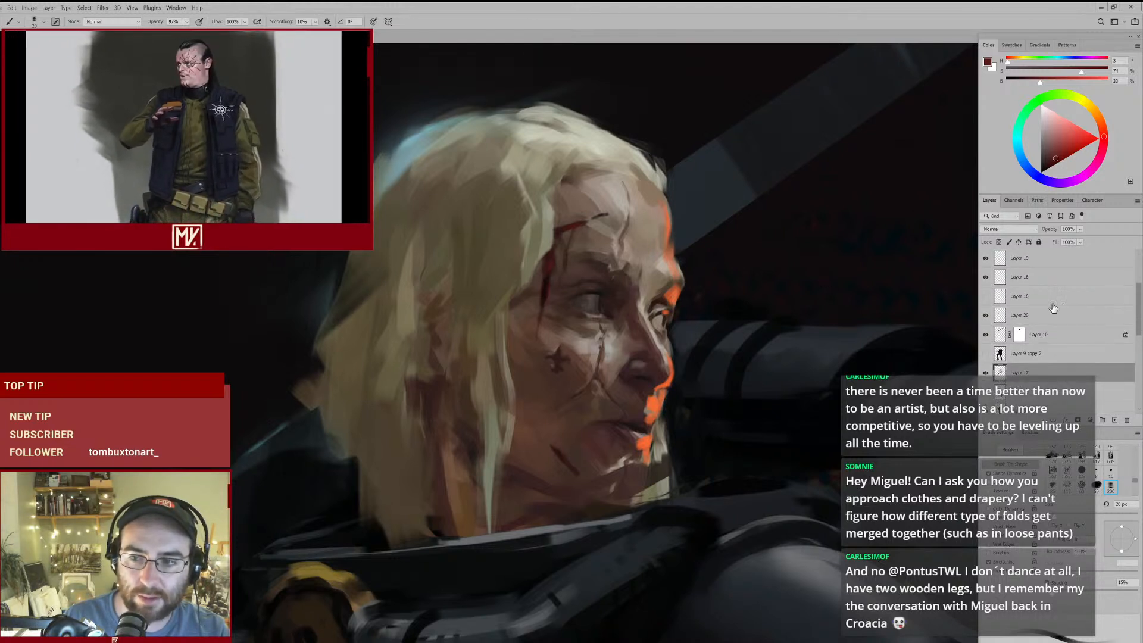
pyautogui.click(1053, 312)
# - Paint over the upper temple streak with its sampled dark red at 20 px
pyautogui.press('e')
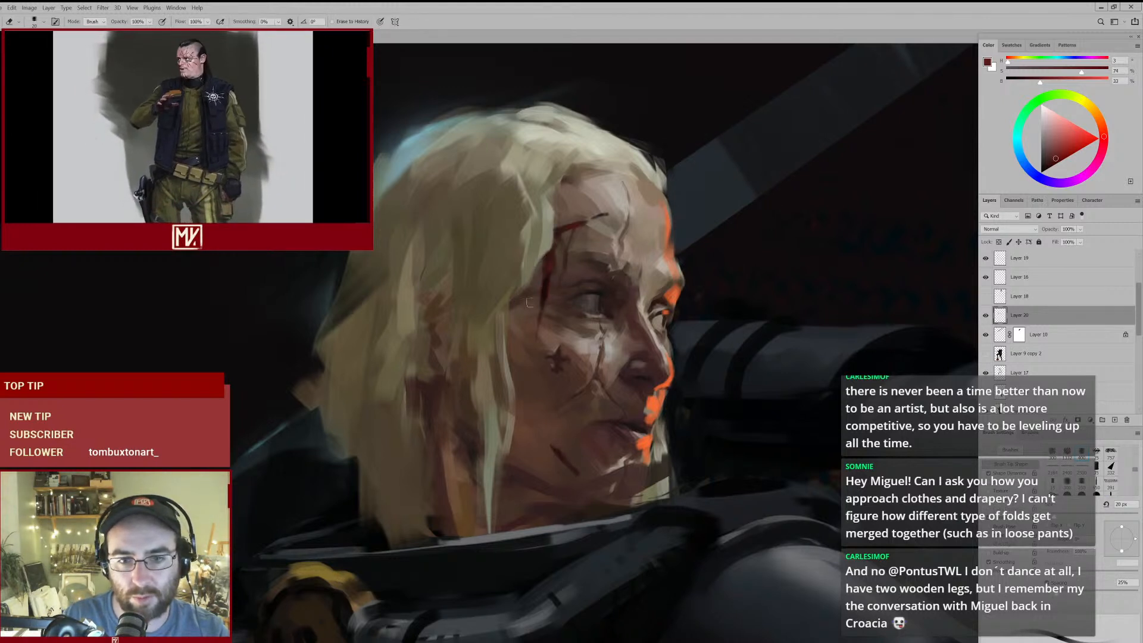
pyautogui.press('b')
pyautogui.keyDown('alt'); pyautogui.click(551, 263); pyautogui.keyUp('alt')
pyautogui.moveTo(550, 257); pyautogui.dragTo(548, 275)
pyautogui.press('e')
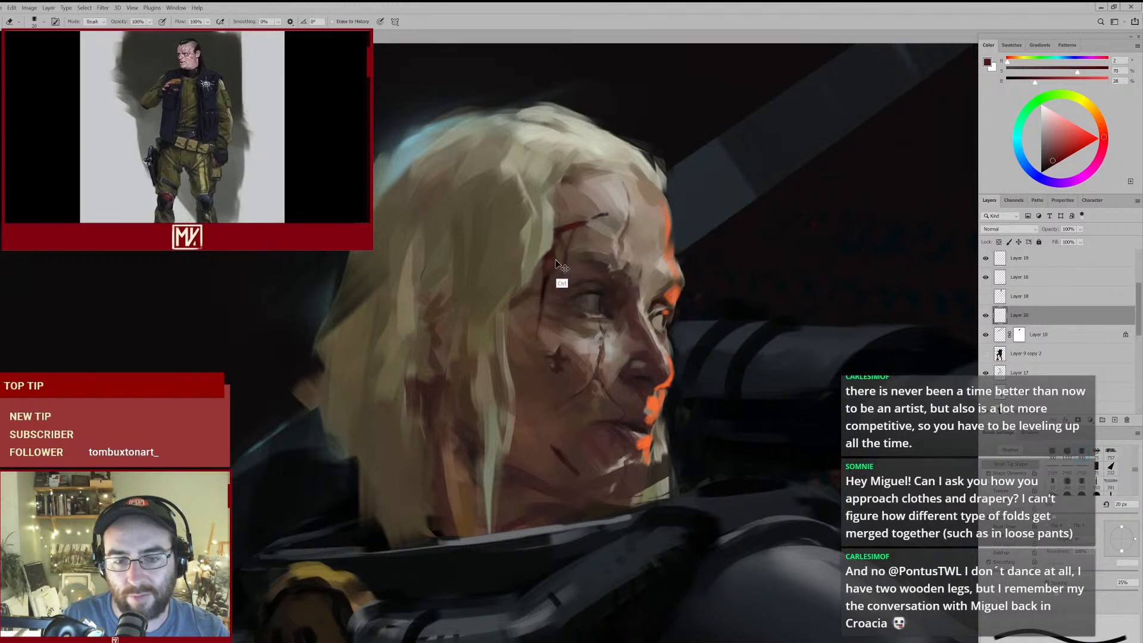
# - Extend the red streak past the eye onto the cheek and refine its edge with the eraser at 10 px
pyautogui.press('b')
pyautogui.keyDown('alt'); pyautogui.click(545, 278); pyautogui.keyUp('alt')
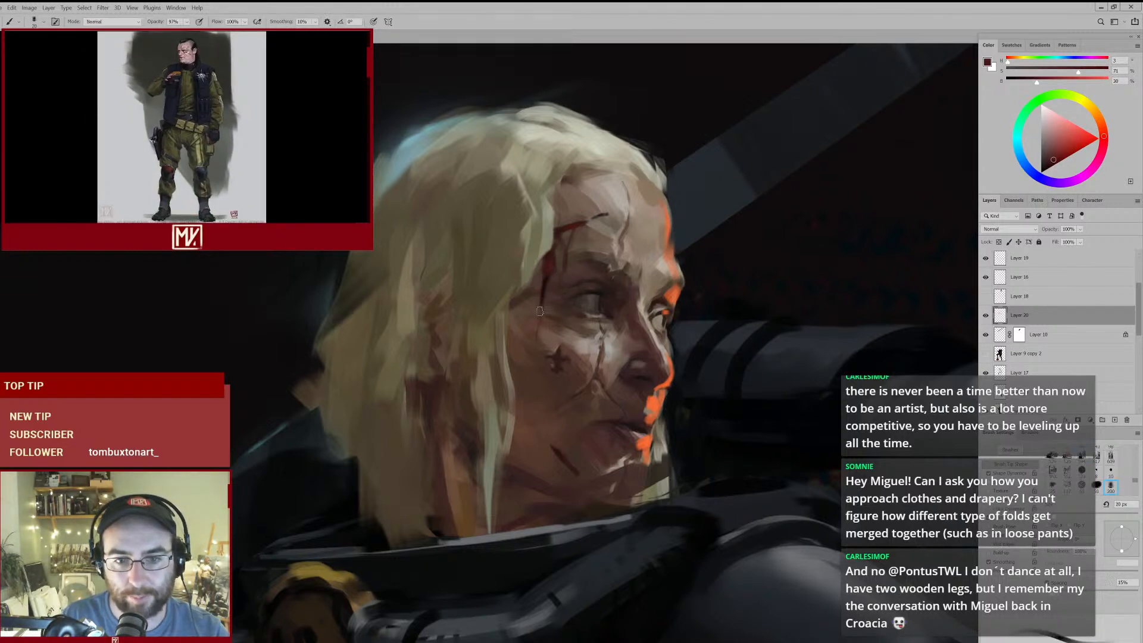
pyautogui.press('e')
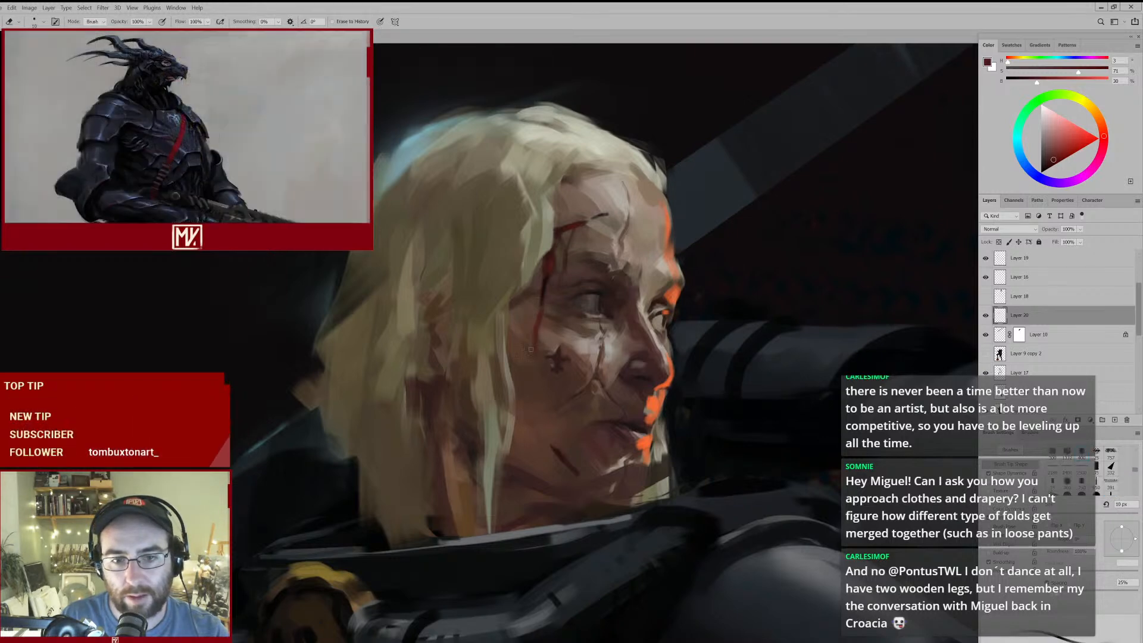
pyautogui.moveTo(583, 298); pyautogui.dragTo(559, 322)
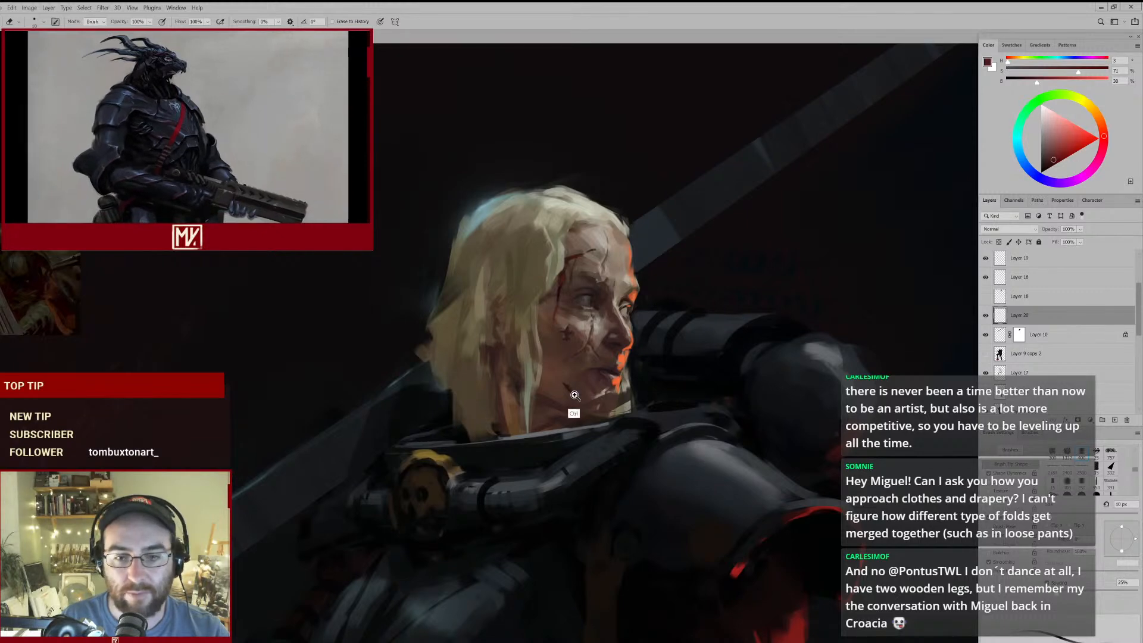
pyautogui.moveTo(573, 401); pyautogui.dragTo(597, 382)
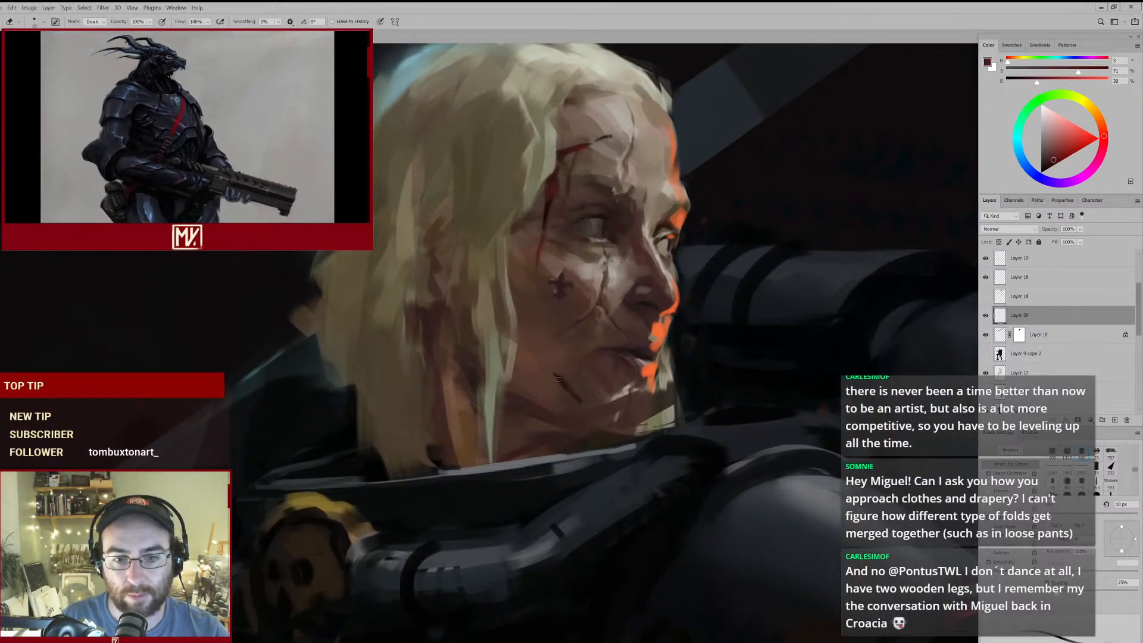
# - Add dark accents inside the temple streak with sampled brown-blacks, working from 10 px down to 8 px
pyautogui.press('b')
pyautogui.keyDown('alt'); pyautogui.click(553, 193); pyautogui.keyUp('alt')
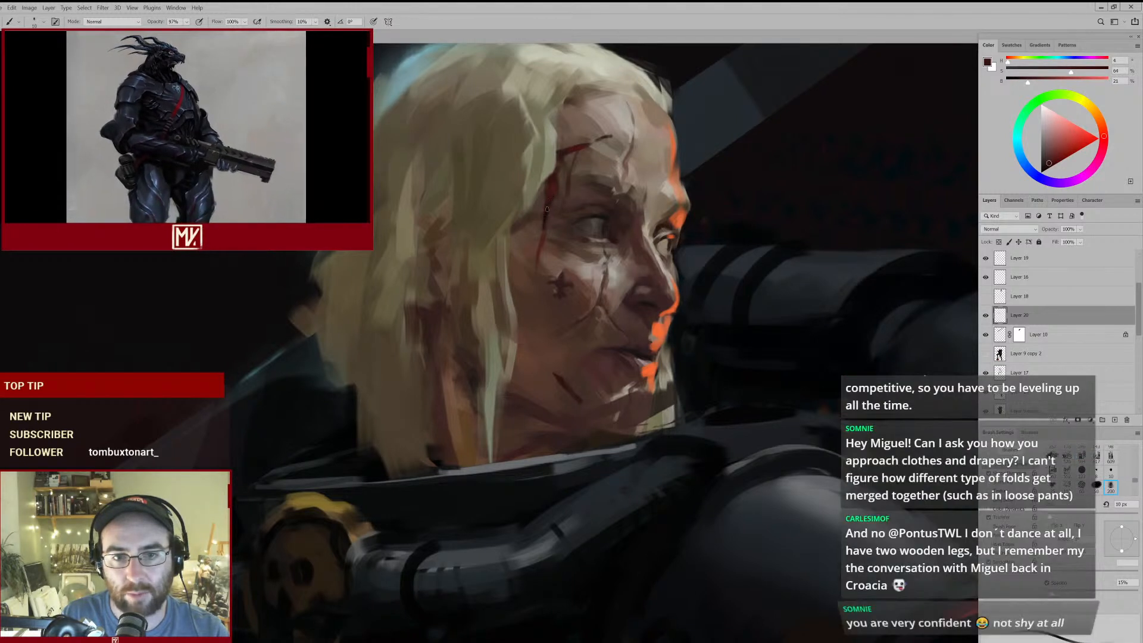
pyautogui.press('e')
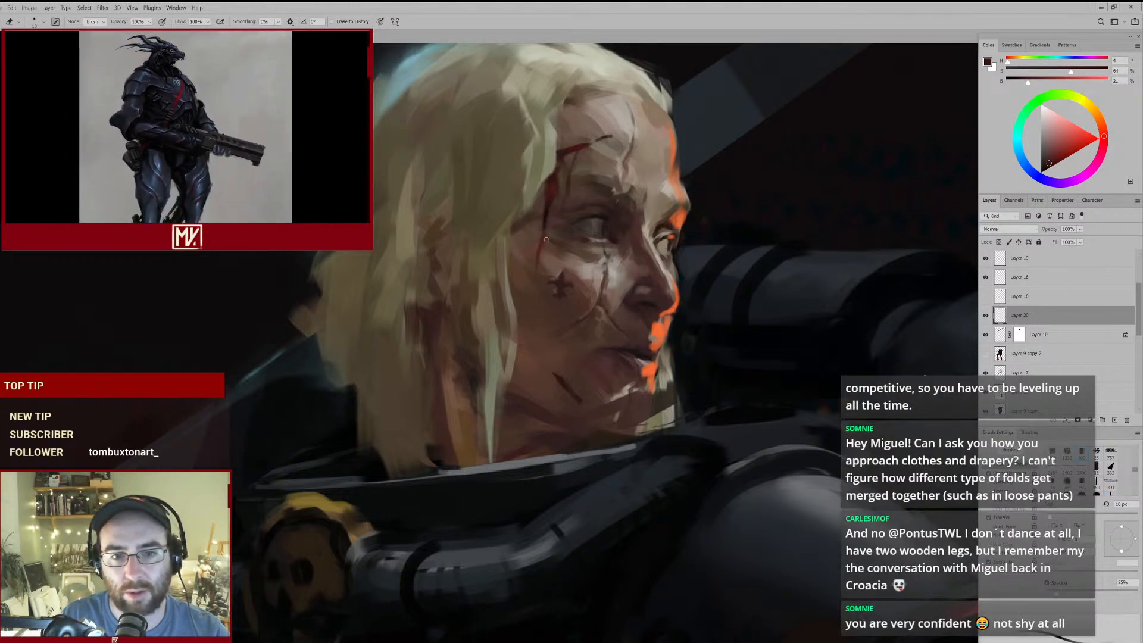
pyautogui.press('b')
pyautogui.keyDown('alt'); pyautogui.click(551, 220); pyautogui.keyUp('alt')
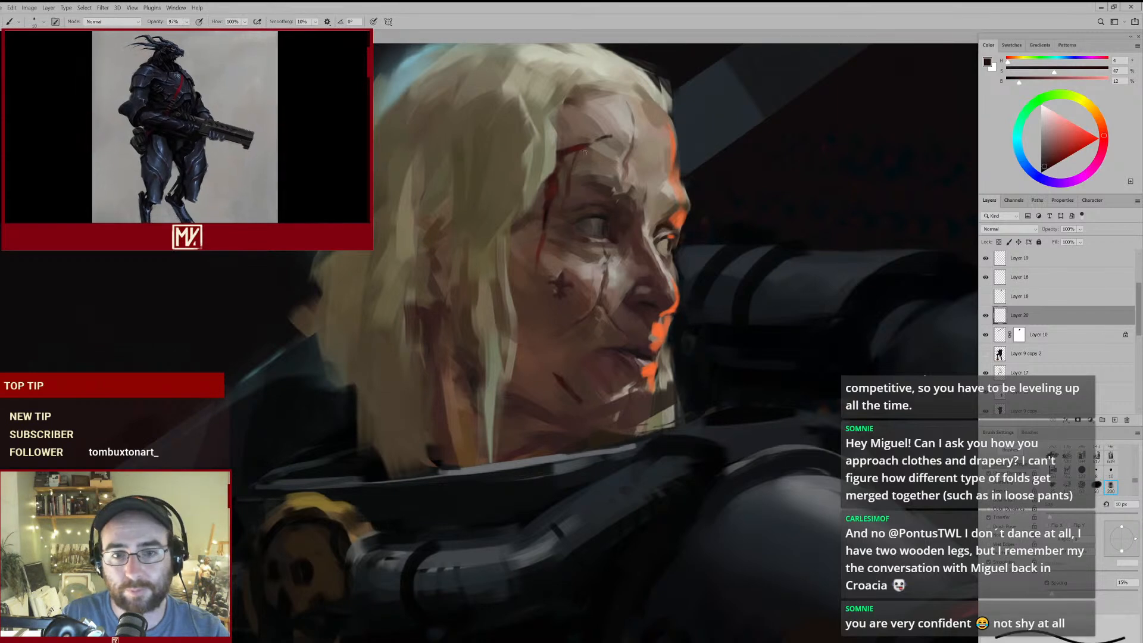
pyautogui.keyDown('alt'); pyautogui.click(546, 213); pyautogui.keyUp('alt')
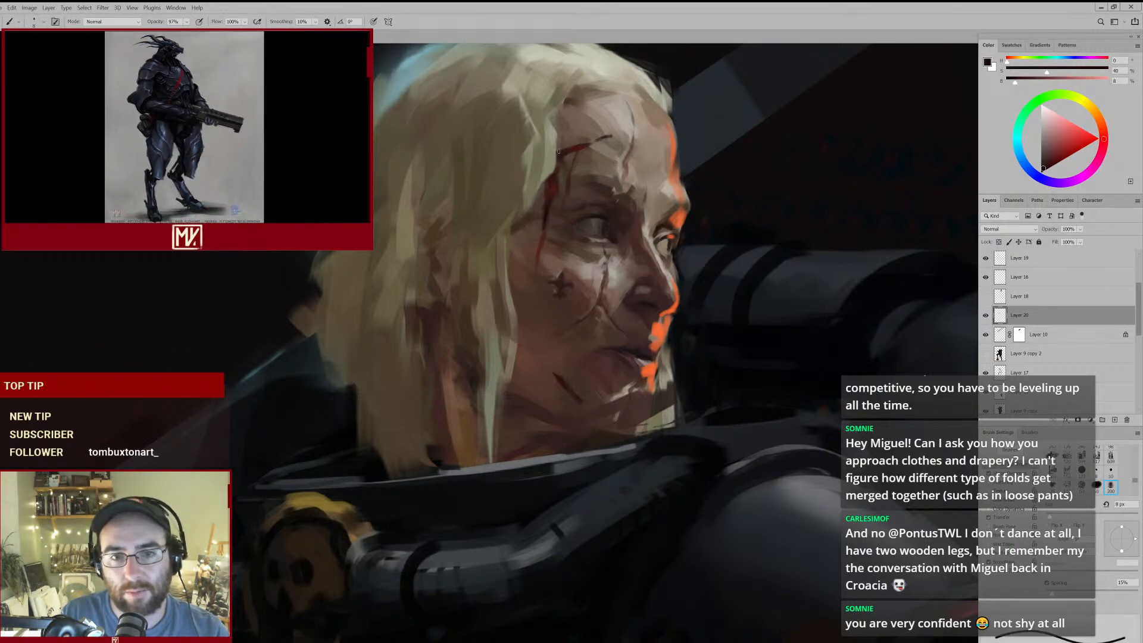
# - Paint a thin red trickle below the forehead scar with sampled dark red at 8 px
pyautogui.moveTo(586, 170); pyautogui.dragTo(649, 173)
pyautogui.keyDown('alt'); pyautogui.click(555, 194); pyautogui.keyUp('alt')
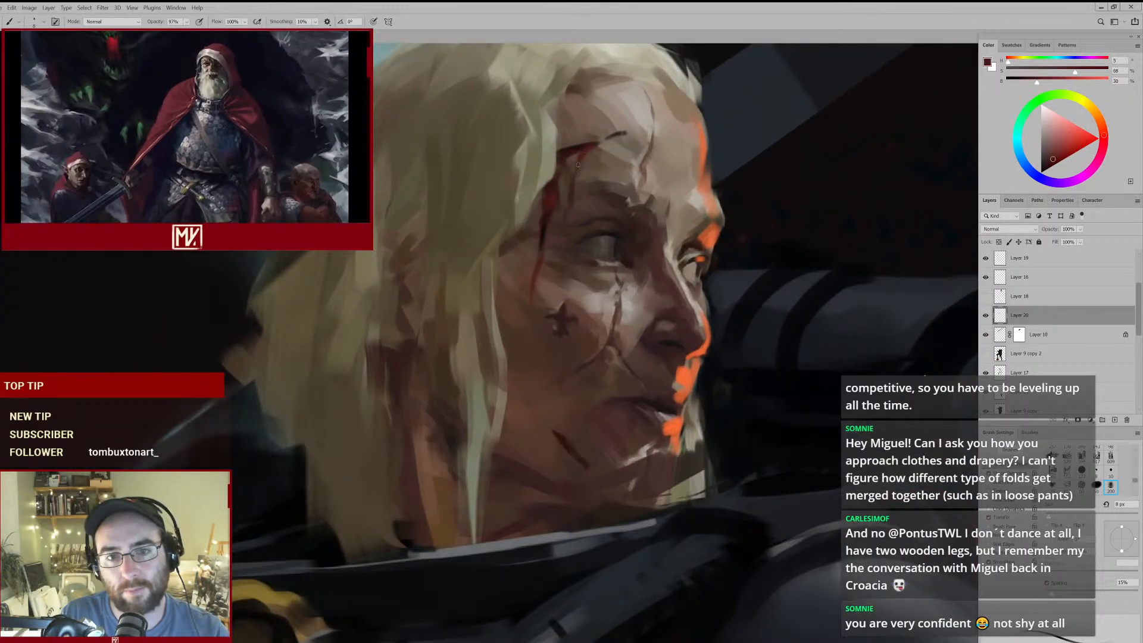
pyautogui.keyDown('alt'); pyautogui.click(575, 158); pyautogui.keyUp('alt')
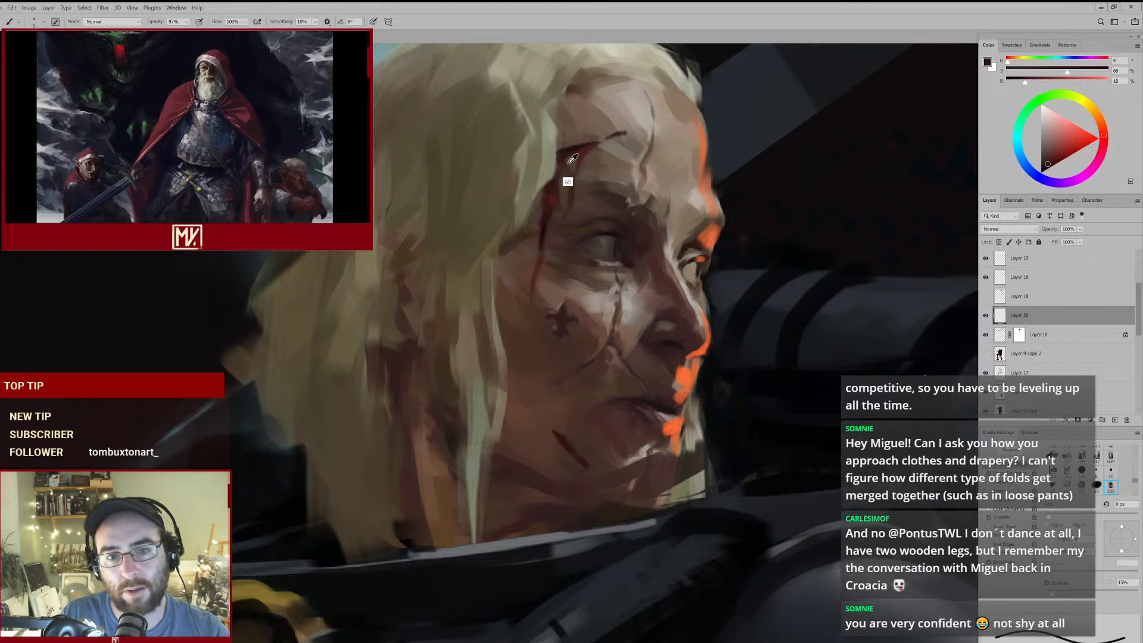
# - Define the upper edge of the forehead scar with sampled skin brown at 7 px and trim it with the 10 px eraser
pyautogui.keyDown('alt'); pyautogui.click(565, 177); pyautogui.keyUp('alt')
pyautogui.press('[')
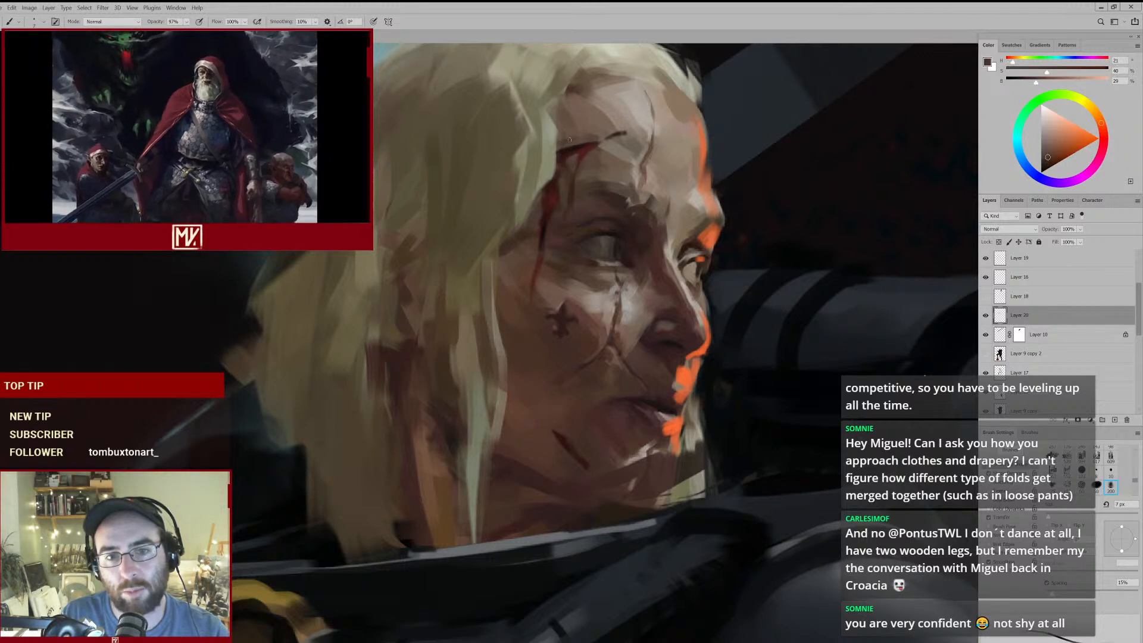
pyautogui.press('e')
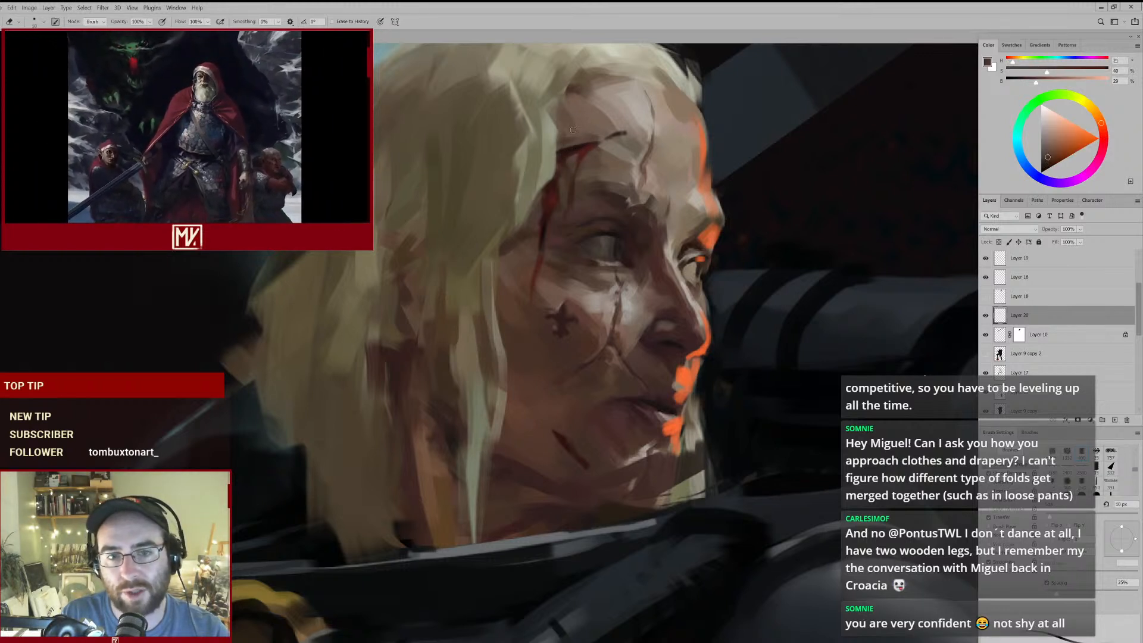
pyautogui.moveTo(608, 153)
pyautogui.mouseDown()
pyautogui.moveTo(546, 186)
pyautogui.moveTo(600, 148)
pyautogui.mouseUp()
# - Touch up the skin around the forehead scar with a lighter sampled skin tone at 7 px, and switch to the eraser
pyautogui.press('b')
pyautogui.keyDown('alt'); pyautogui.click(616, 140); pyautogui.keyUp('alt')
pyautogui.moveTo(639, 151)
pyautogui.mouseDown()
pyautogui.moveTo(584, 167)
pyautogui.moveTo(621, 146)
pyautogui.mouseUp()
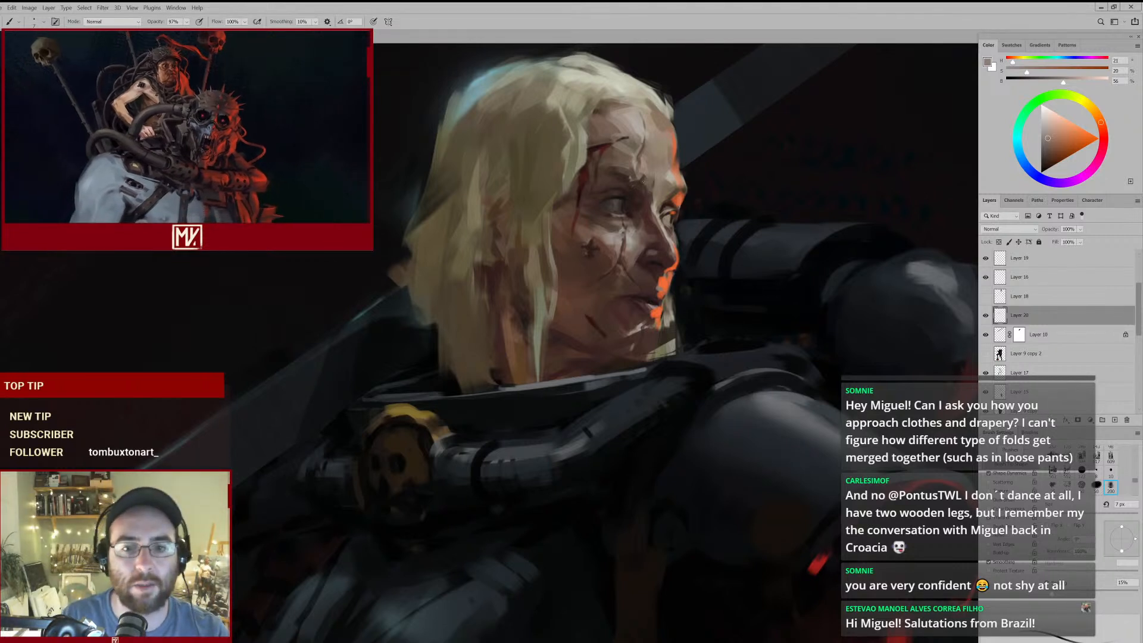
pyautogui.press('e')
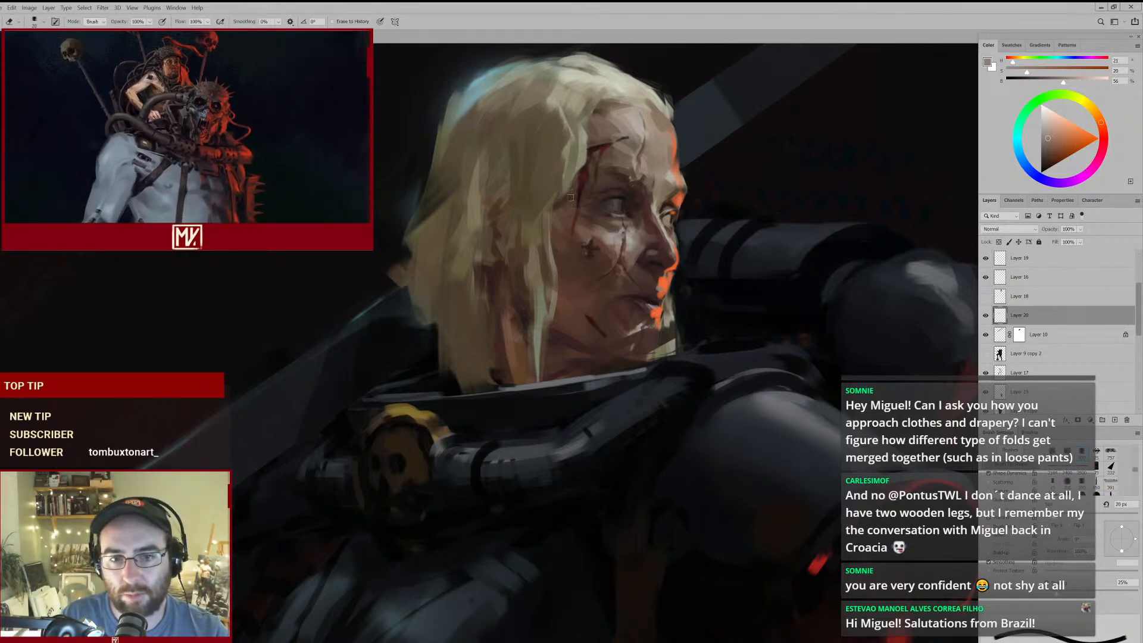
# - Strengthen the thin blood trickle running down the temple beside the eye with sampled dark red at 7 px, and switch to the 20 px eraser
pyautogui.press('b')
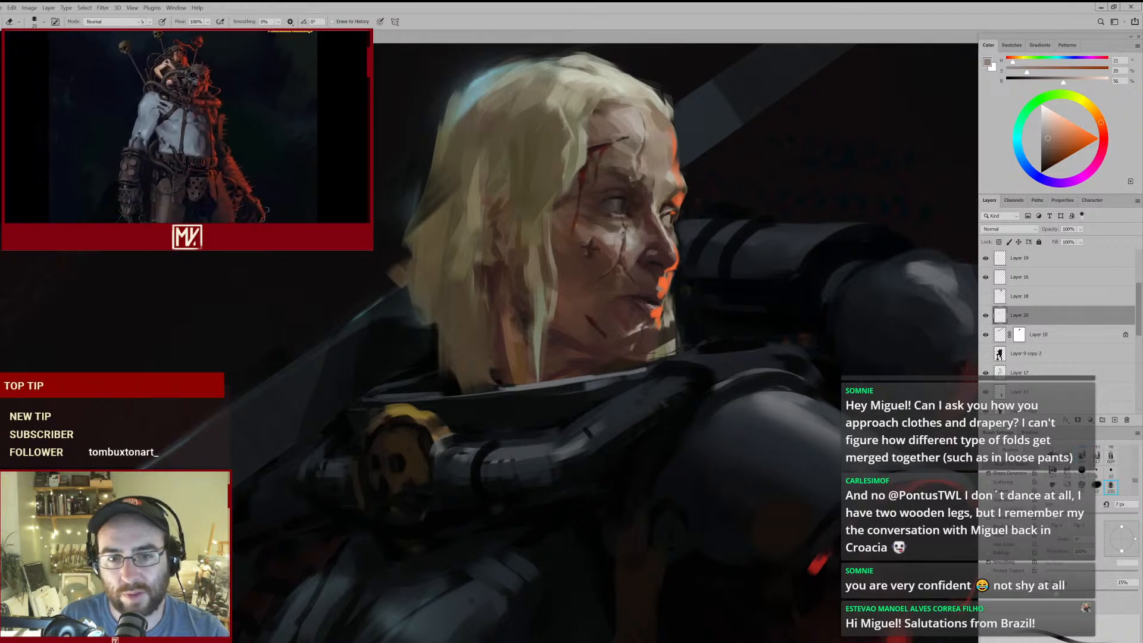
pyautogui.keyDown('alt'); pyautogui.click(582, 184); pyautogui.keyUp('alt')
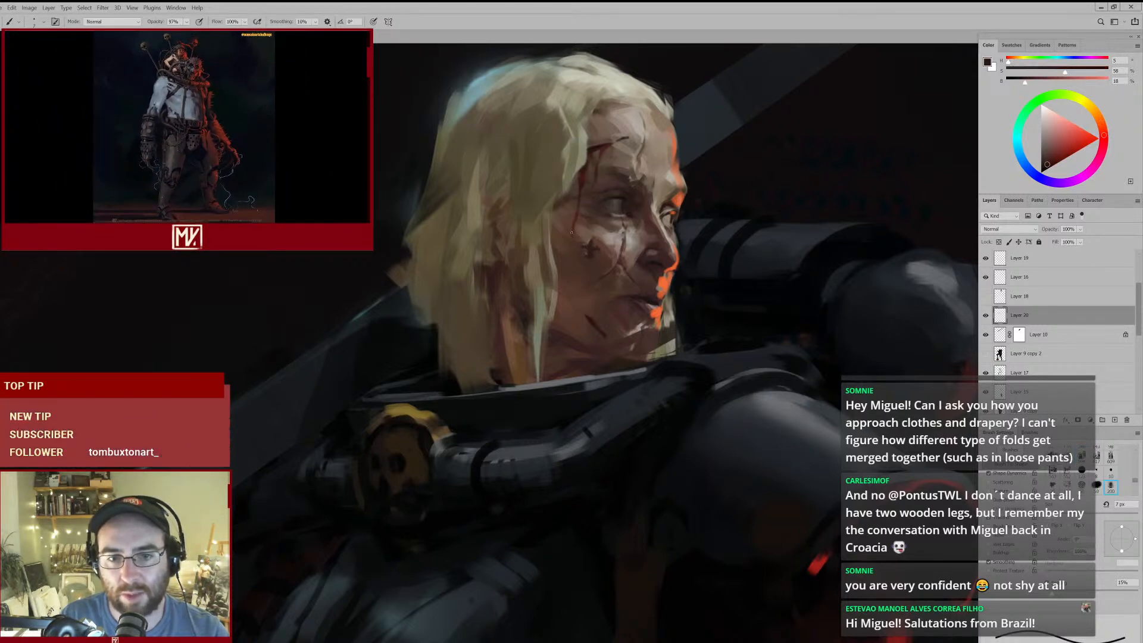
pyautogui.press('e')
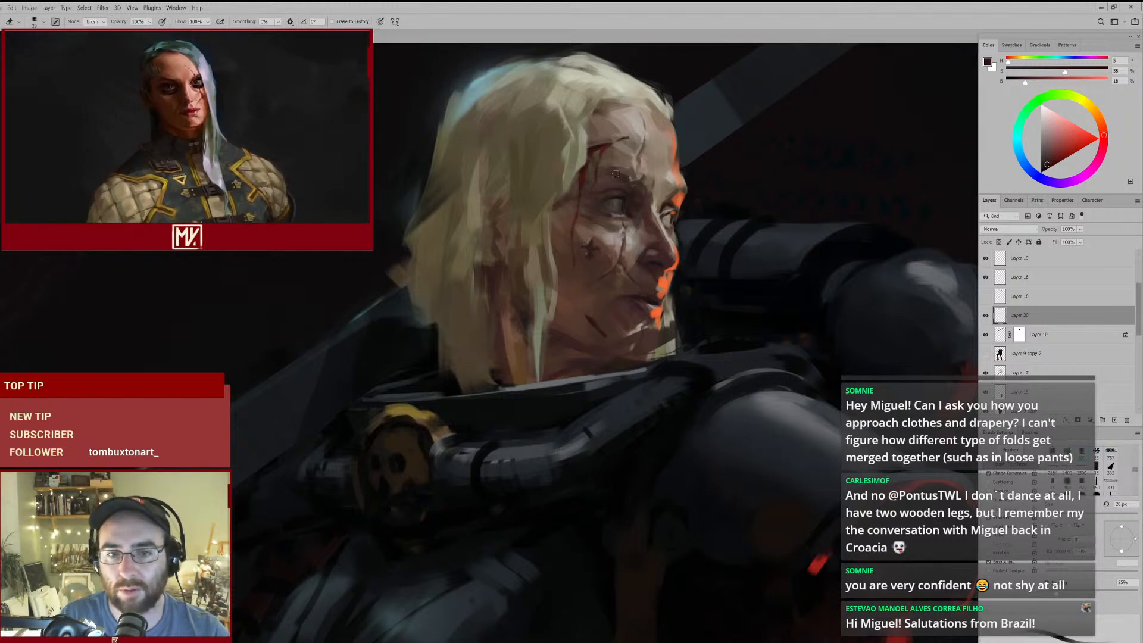
# - Deepen the shadow on the chest armour beneath the collar tube with sampled near-black at 20 px
pyautogui.moveTo(603, 217); pyautogui.dragTo(615, 193)
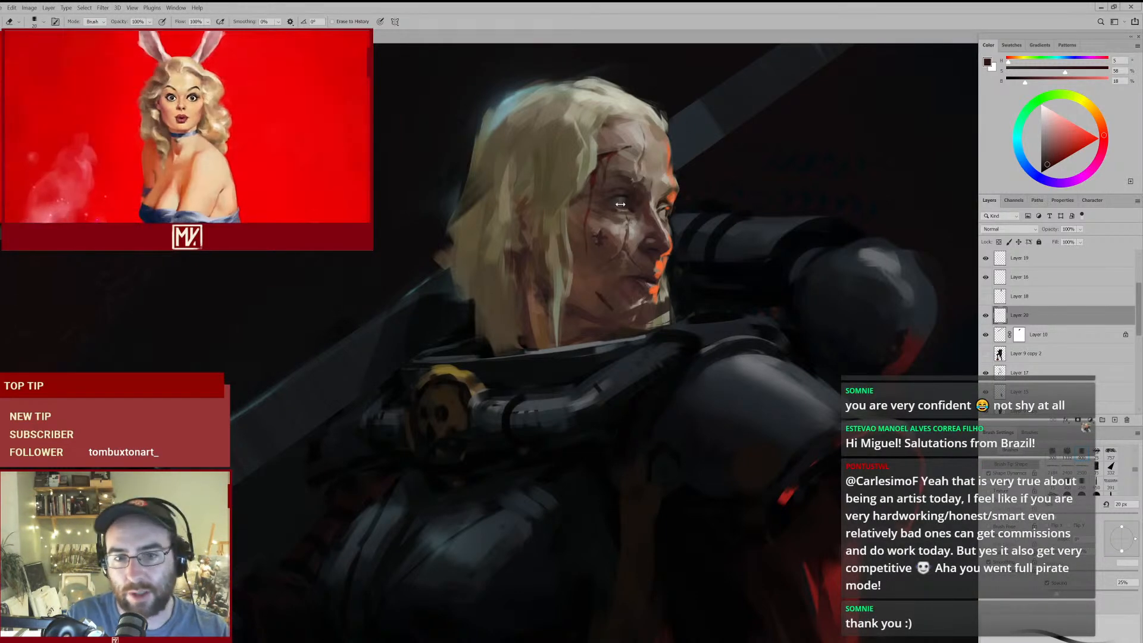
pyautogui.moveTo(612, 194); pyautogui.dragTo(649, 197)
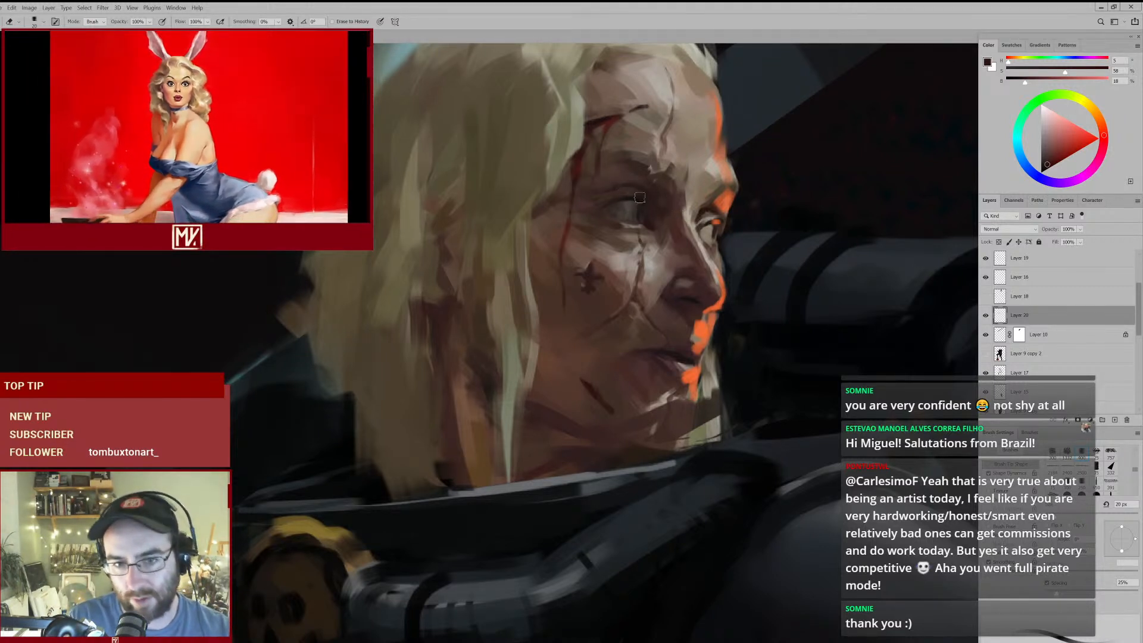
pyautogui.moveTo(648, 396); pyautogui.dragTo(616, 414)
pyautogui.moveTo(612, 365); pyautogui.dragTo(543, 280)
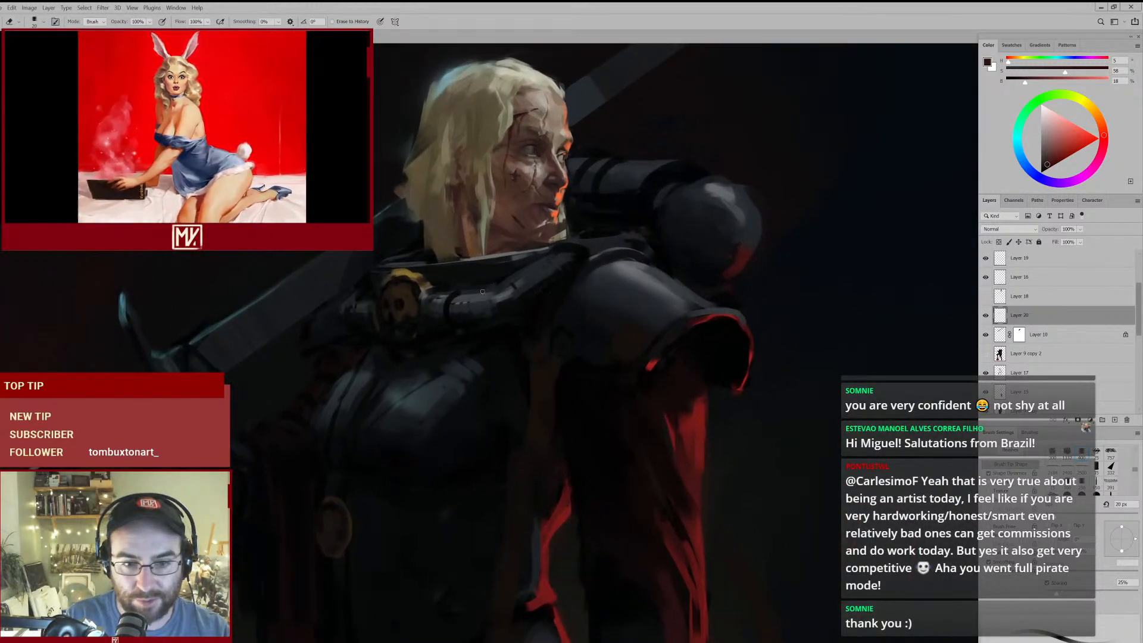
pyautogui.press('b')
pyautogui.keyDown('alt'); pyautogui.click(503, 330); pyautogui.keyUp('alt')
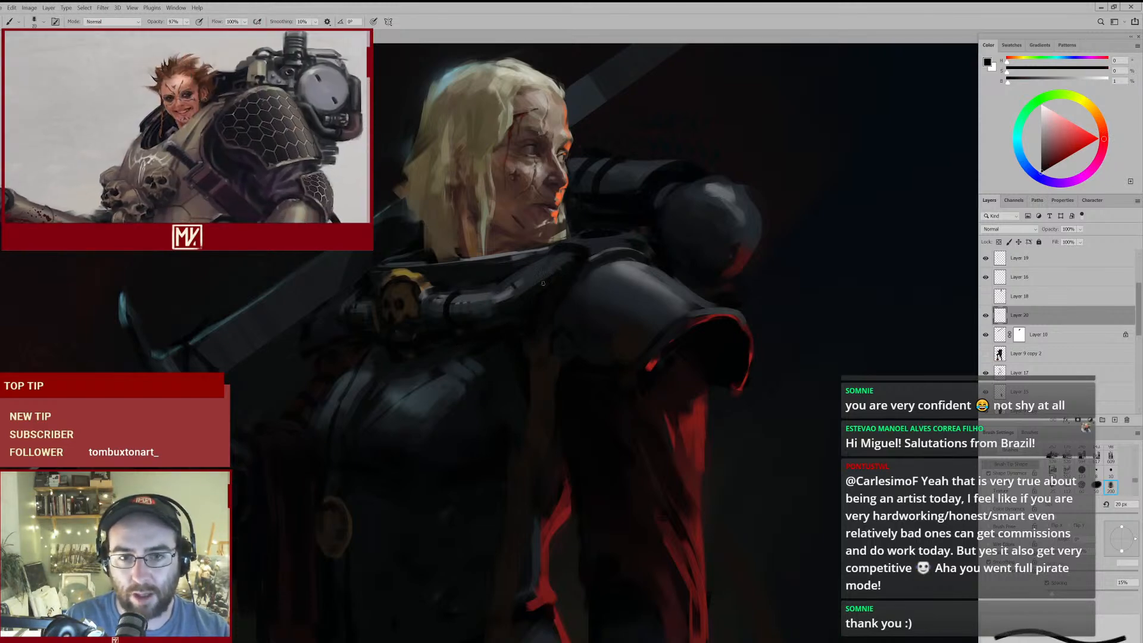
# - Trim the upper end of the jaw scar with the 25 px eraser and retouch it with sampled dark red
pyautogui.scroll(3, 528, 224)
pyautogui.press('e')
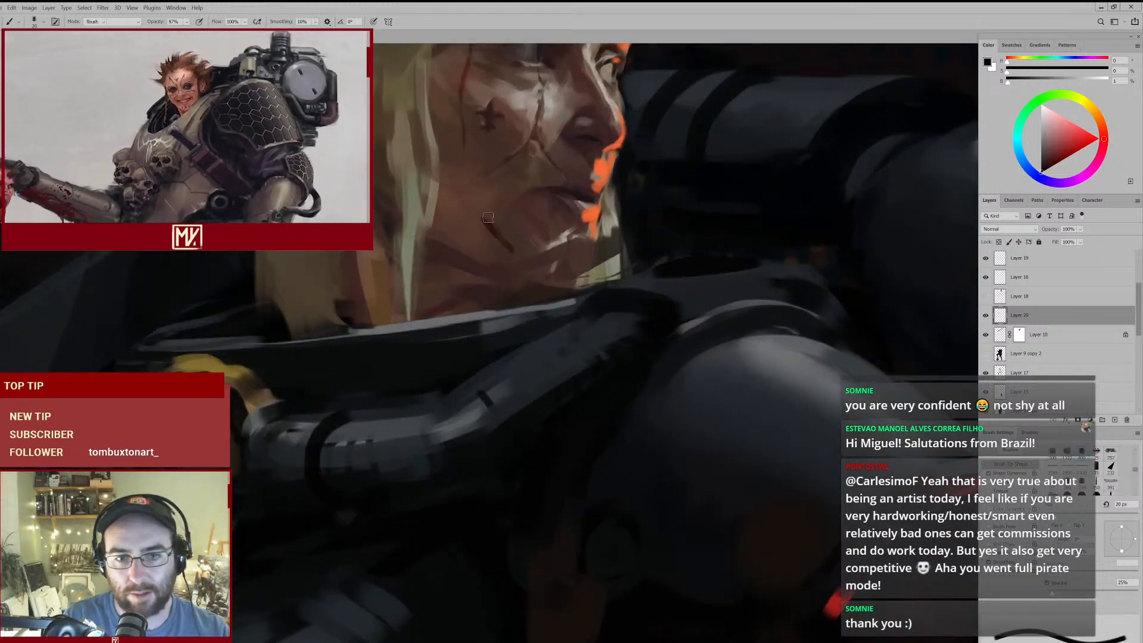
pyautogui.press('b')
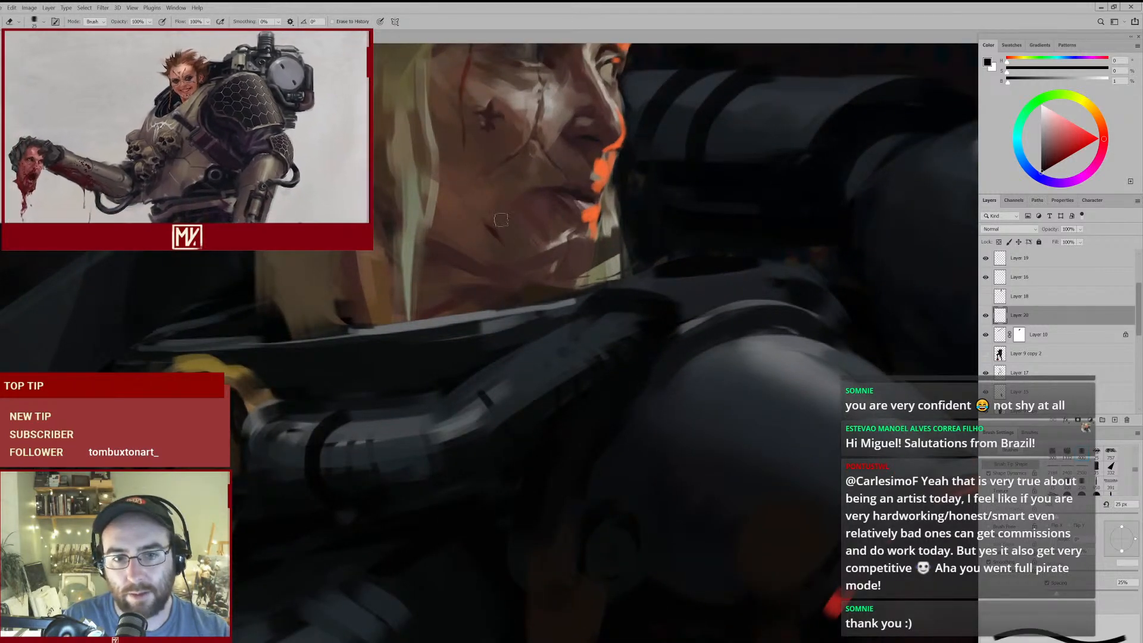
pyautogui.press('alt')
pyautogui.keyDown('alt'); pyautogui.click(494, 226); pyautogui.keyUp('alt')
pyautogui.press('e')
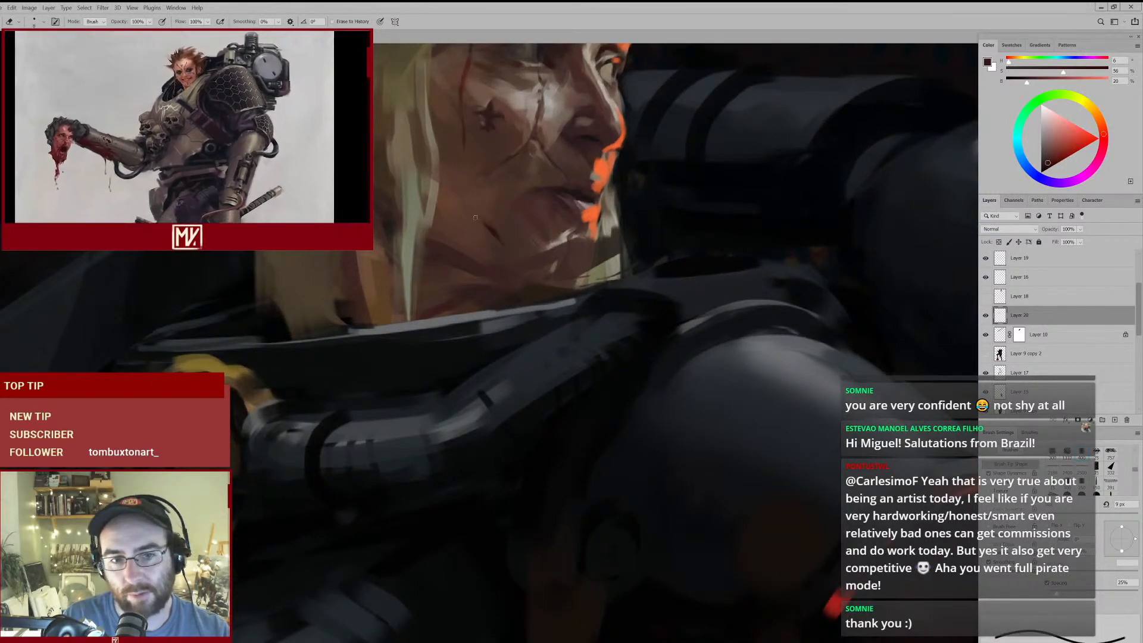
# - Refine the jaw scar with another sampled dark red stroke, and enlarge the eraser
pyautogui.press('b')
pyautogui.keyDown('alt'); pyautogui.click(485, 224); pyautogui.keyUp('alt')
pyautogui.moveTo(486, 225)
pyautogui.mouseDown()
pyautogui.moveTo(476, 259)
pyautogui.moveTo(492, 263)
pyautogui.mouseUp()
pyautogui.press('e')
pyautogui.press(']')
pyautogui.press(']')
# - Make Layer 17 active by picking the chest armour beside the shoulder plate, and ready the brush
pyautogui.moveTo(523, 177); pyautogui.dragTo(535, 296)
pyautogui.moveTo(572, 358); pyautogui.dragTo(569, 249)
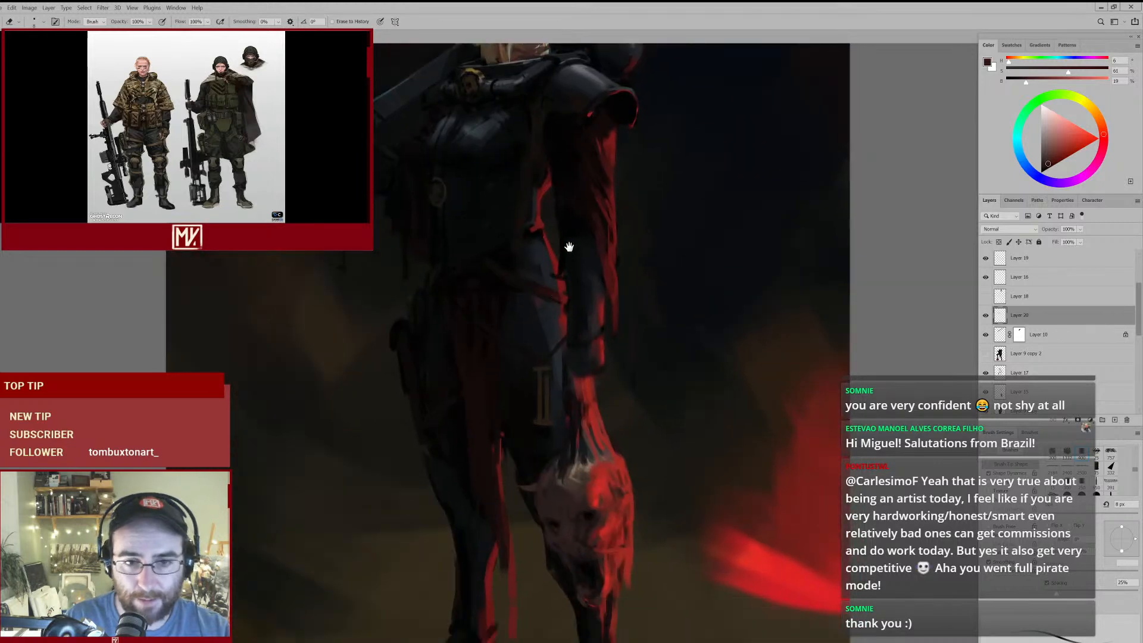
pyautogui.moveTo(545, 196); pyautogui.dragTo(540, 245)
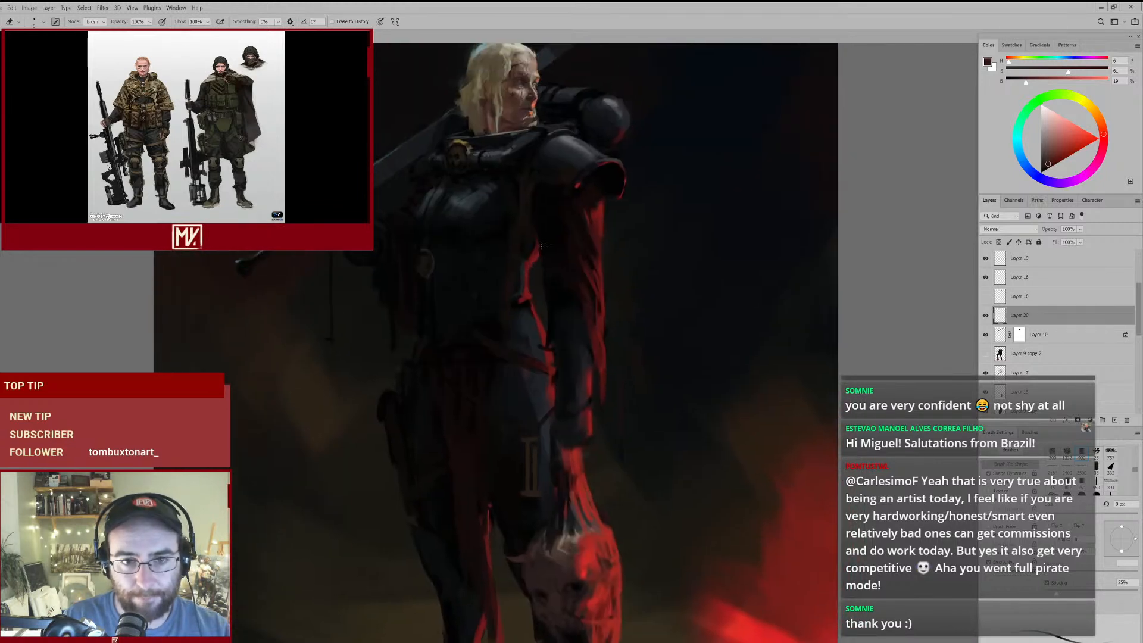
pyautogui.keyDown('ctrl'); pyautogui.click(525, 205); pyautogui.keyUp('ctrl')
pyautogui.press('b')
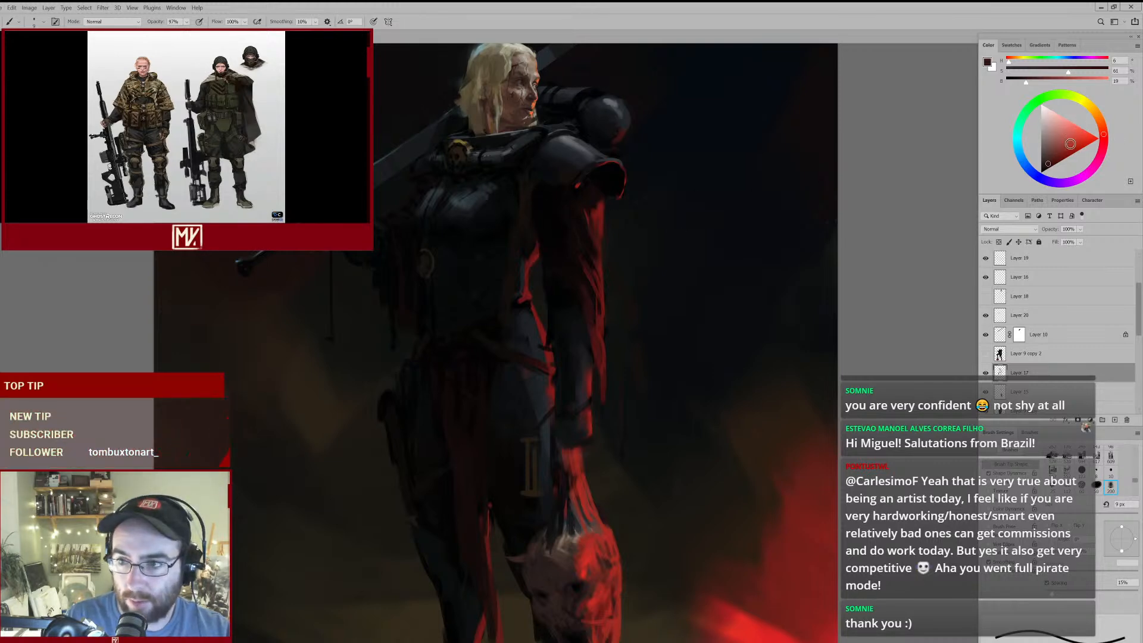
# - Paint a muted yellow-brown strap down from beneath the shoulder plate with an 80 px brush, and sample a darker brown
pyautogui.click(1096, 113)
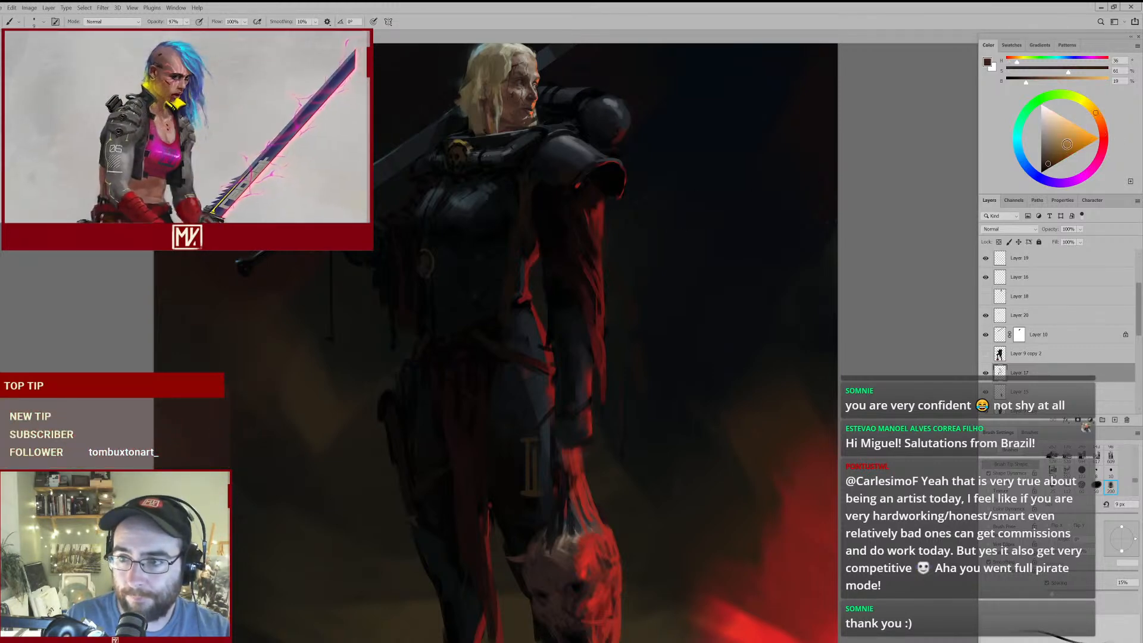
pyautogui.click(1052, 156)
pyautogui.press(']')
pyautogui.press(']')
pyautogui.press(']')
pyautogui.press(']')
pyautogui.press(']')
pyautogui.press(']')
pyautogui.press(']')
pyautogui.press(']')
pyautogui.press(']')
pyautogui.press(']')
pyautogui.press(']')
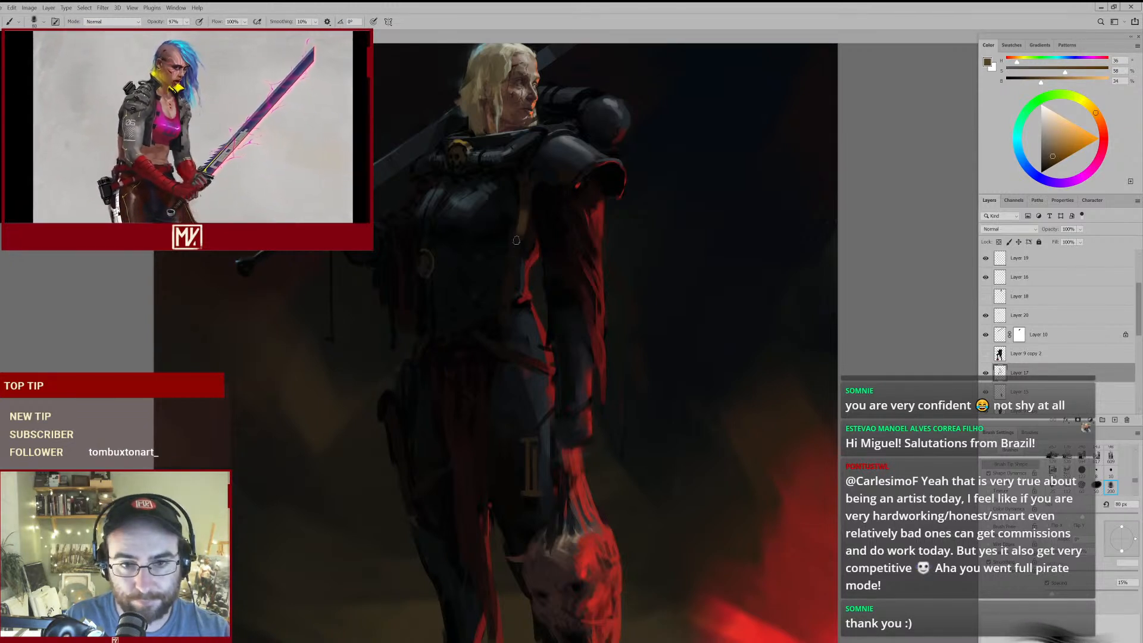
pyautogui.keyDown('alt'); pyautogui.click(525, 209); pyautogui.keyUp('alt')
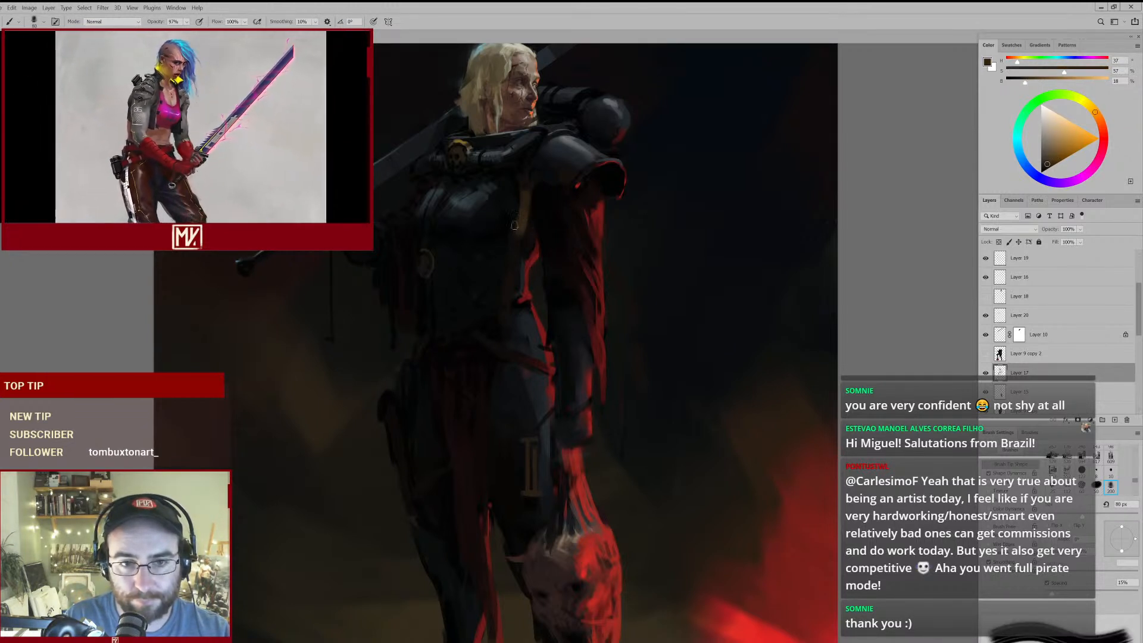
# - Restore Layer 17's visibility, build up the upper strap with sampled dark brown and a larger brush, and set the eraser to 70 px
pyautogui.click(986, 374)
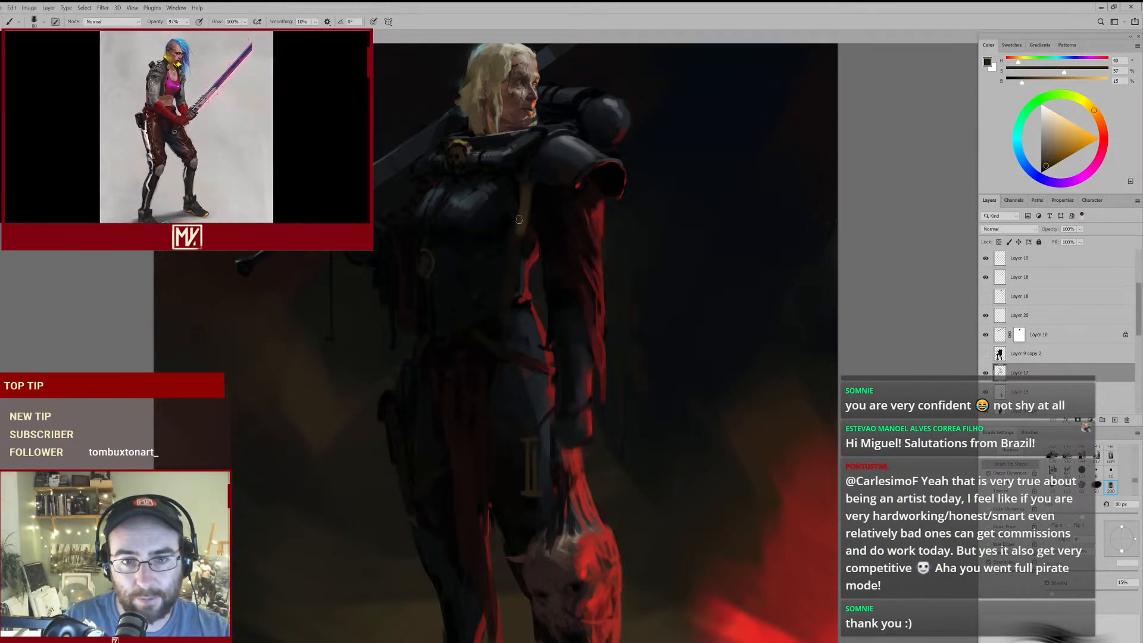
pyautogui.keyDown('alt'); pyautogui.click(528, 188); pyautogui.keyUp('alt')
pyautogui.press(']')
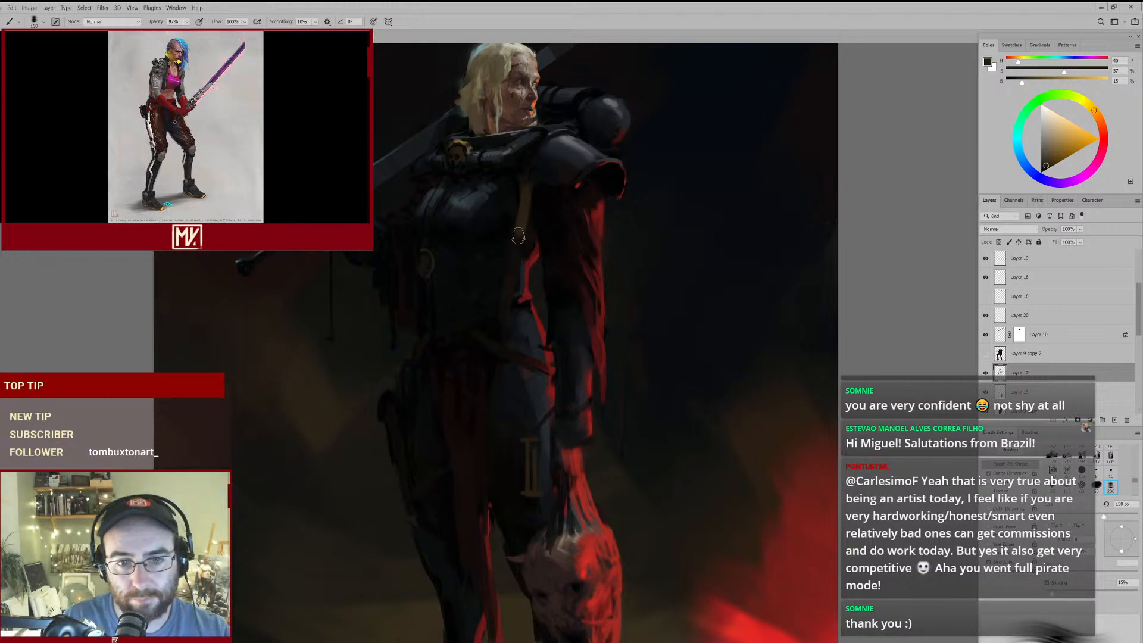
pyautogui.press('e')
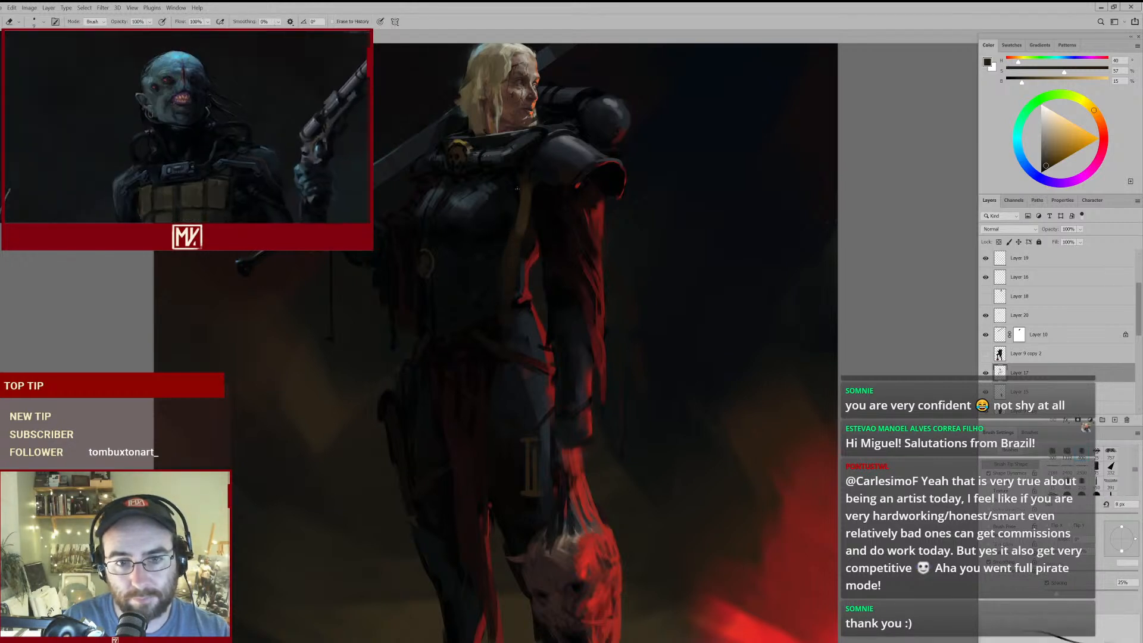
pyautogui.press(']')
pyautogui.press(']')
pyautogui.press(']')
pyautogui.press(']')
pyautogui.press(']')
pyautogui.press(']')
pyautogui.press(']')
pyautogui.press(']')
pyautogui.press(']')
pyautogui.press(']')
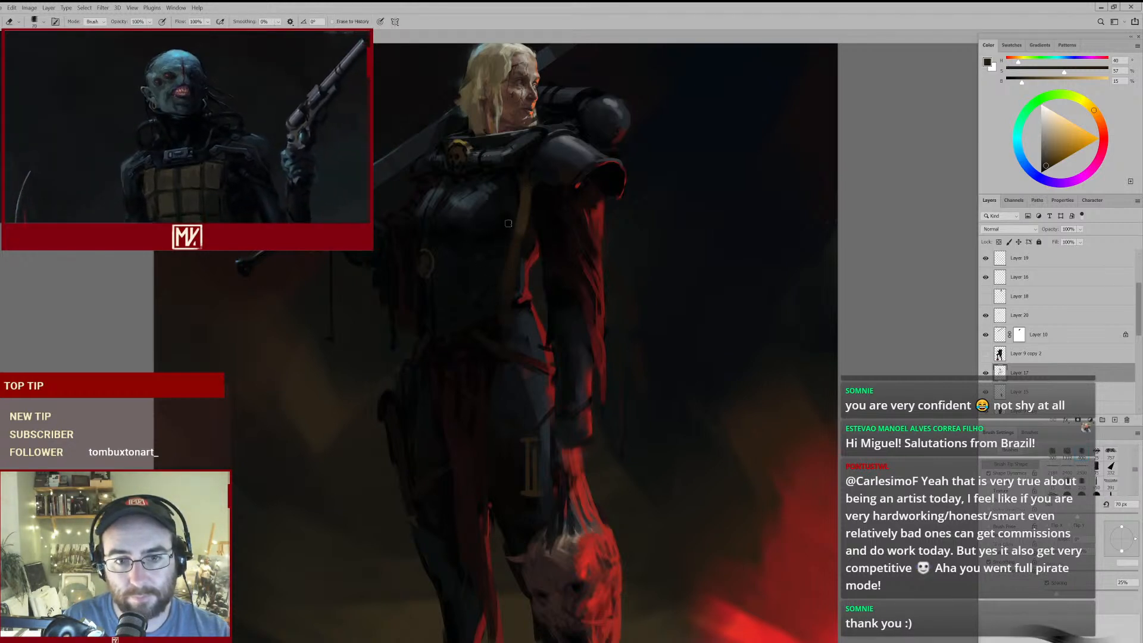
# - Shade the upper strap and its outer edge with darker brown at 125 px, and clean up its contour with the eraser
pyautogui.press('b')
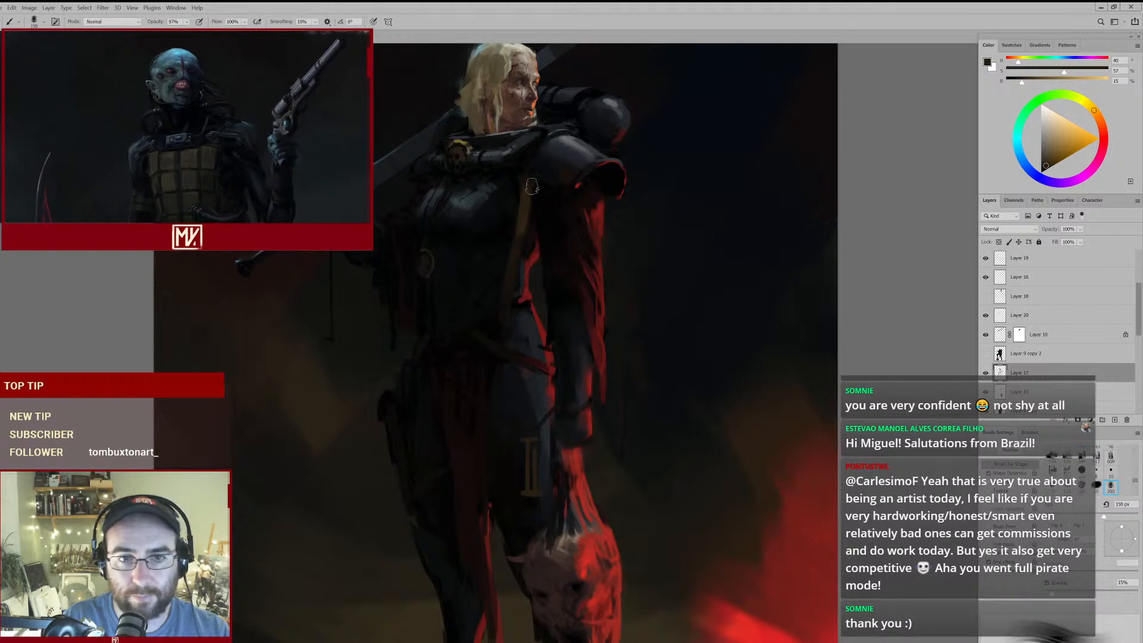
pyautogui.press('[')
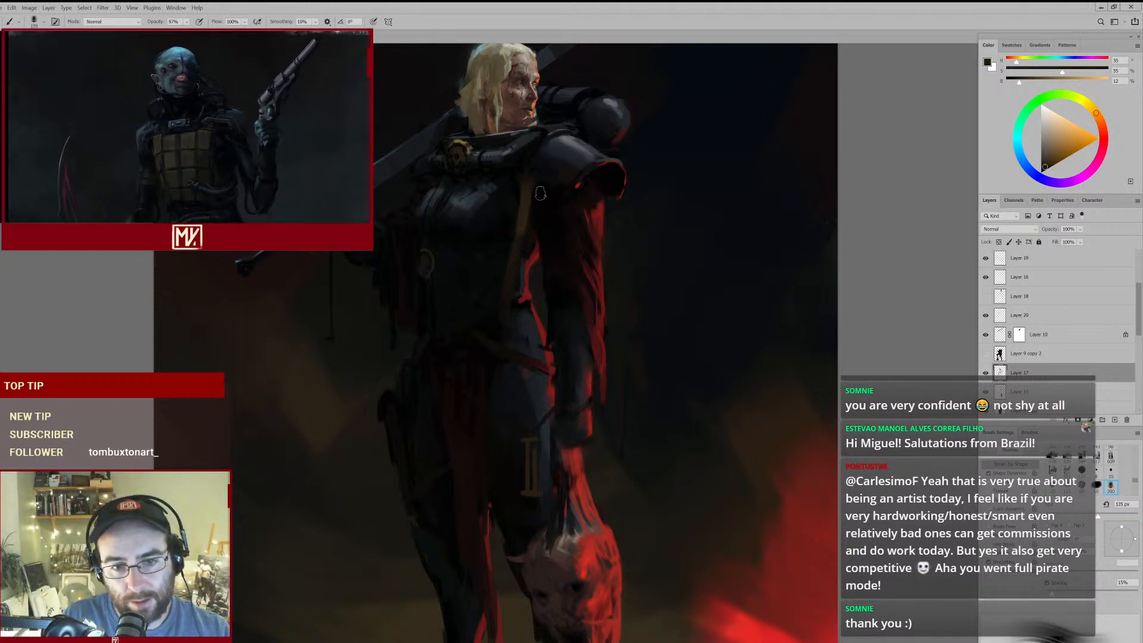
pyautogui.moveTo(540, 248)
pyautogui.mouseDown()
pyautogui.moveTo(493, 266)
pyautogui.moveTo(531, 247)
pyautogui.mouseUp()
pyautogui.press('e')
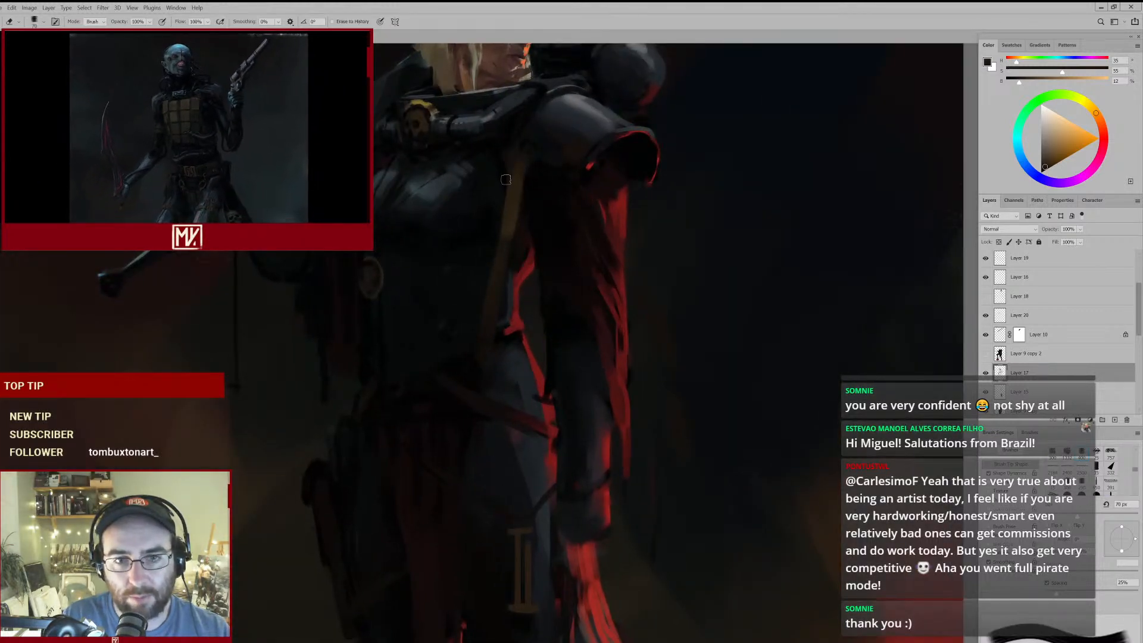
pyautogui.moveTo(527, 179)
pyautogui.mouseDown()
pyautogui.moveTo(513, 186)
pyautogui.moveTo(524, 184)
pyautogui.mouseUp()
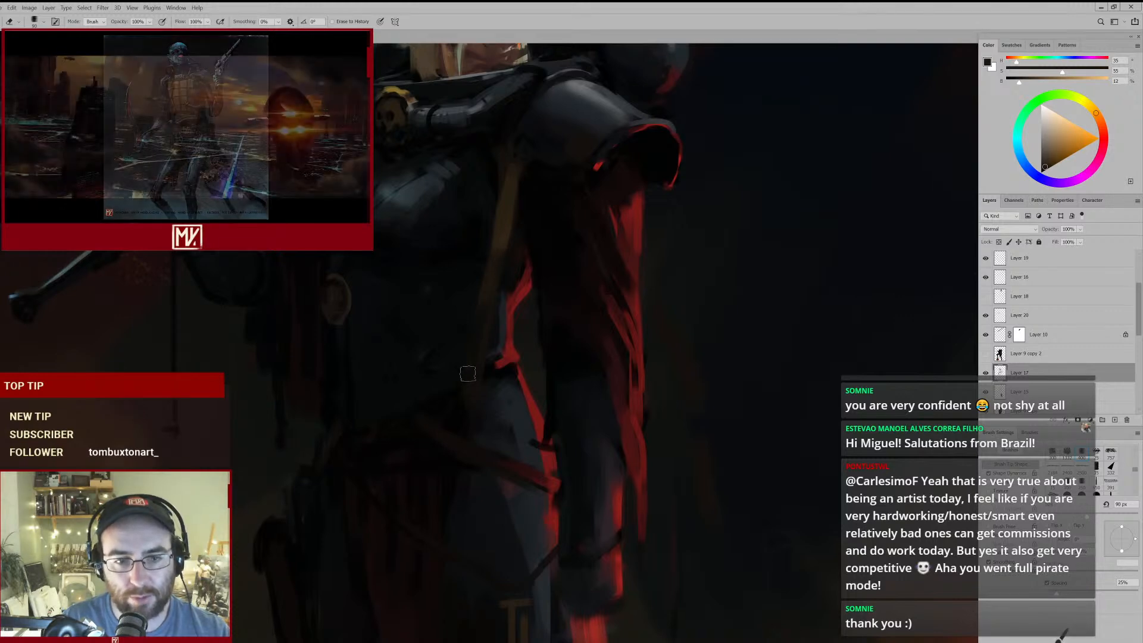
# - Extend the strap down to the belt with sampled brown at 125 px, and trim its lower end with the 90 px eraser
pyautogui.press('b')
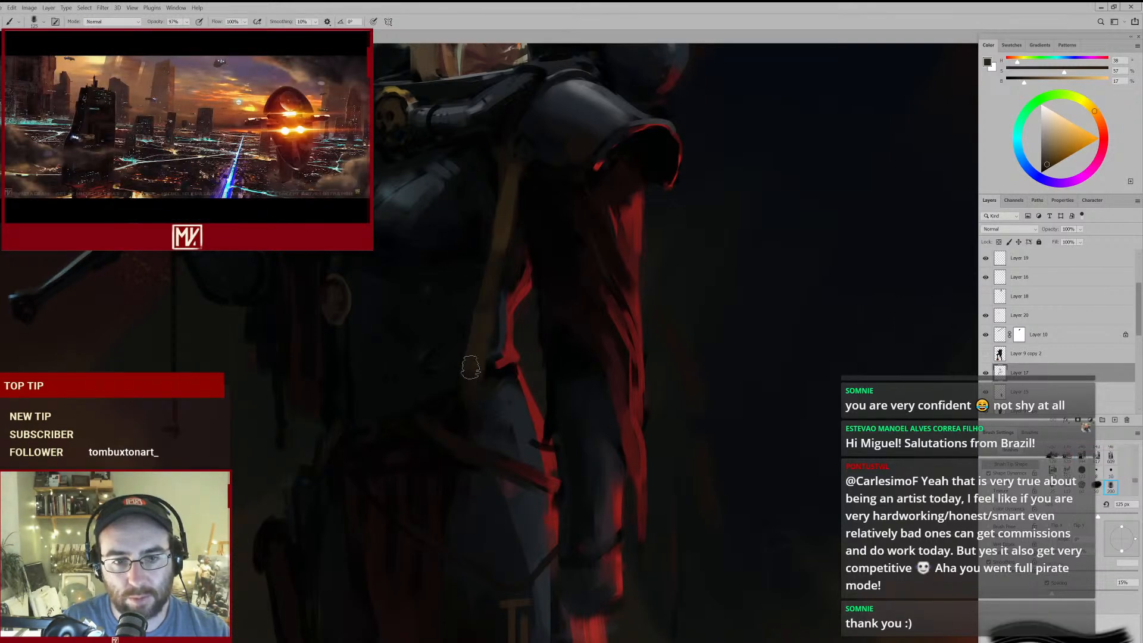
pyautogui.moveTo(503, 365); pyautogui.dragTo(447, 429)
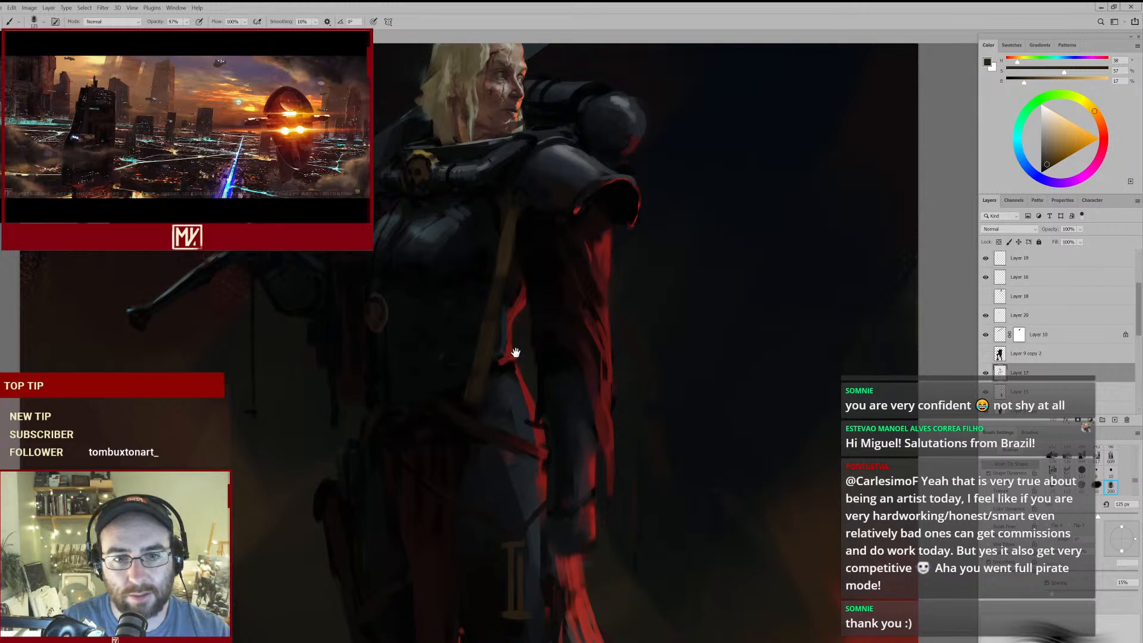
pyautogui.moveTo(515, 352); pyautogui.dragTo(525, 286)
pyautogui.press('e')
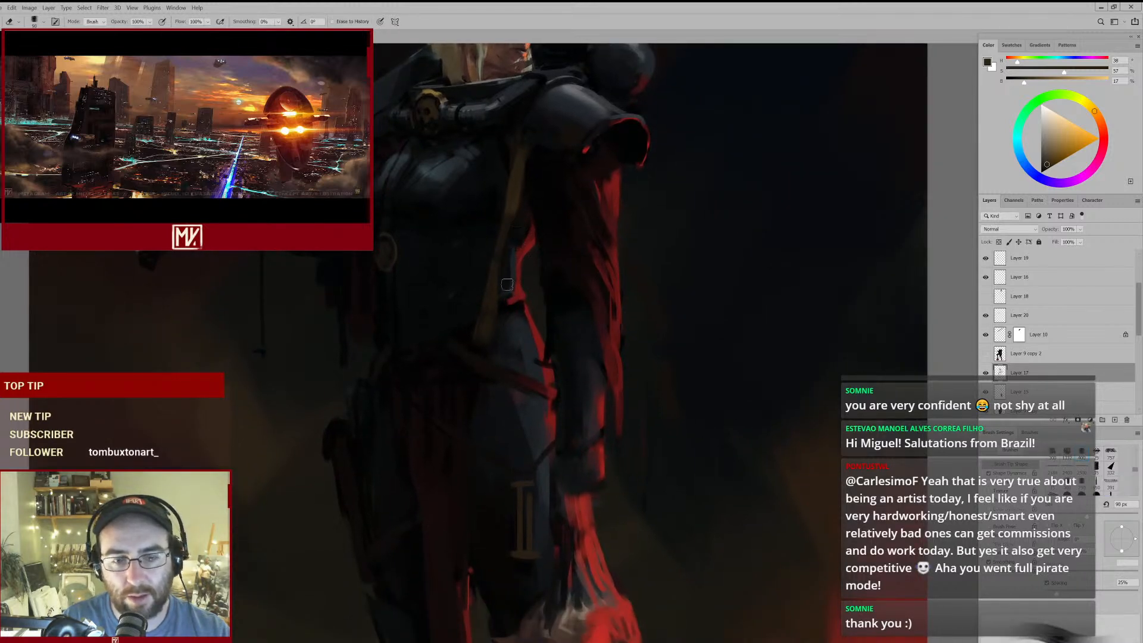
# - Darken the middle of the strap with a deeper sampled brown, and narrow its lower half with the 70 px eraser
pyautogui.press('b')
pyautogui.keyDown('alt'); pyautogui.click(506, 236); pyautogui.keyUp('alt')
pyautogui.press('e')
pyautogui.press('[')
pyautogui.press('[')
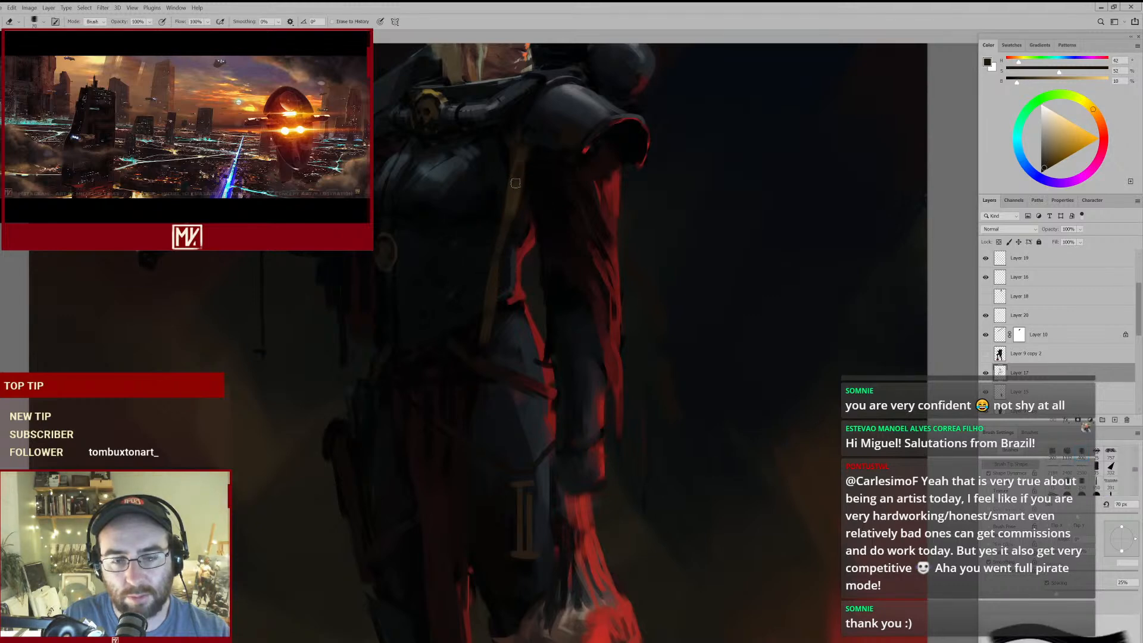
# - Tone down the strap's upper section with very dark brown at 125 px, and tidy its edge with the 70 px eraser
pyautogui.press('b')
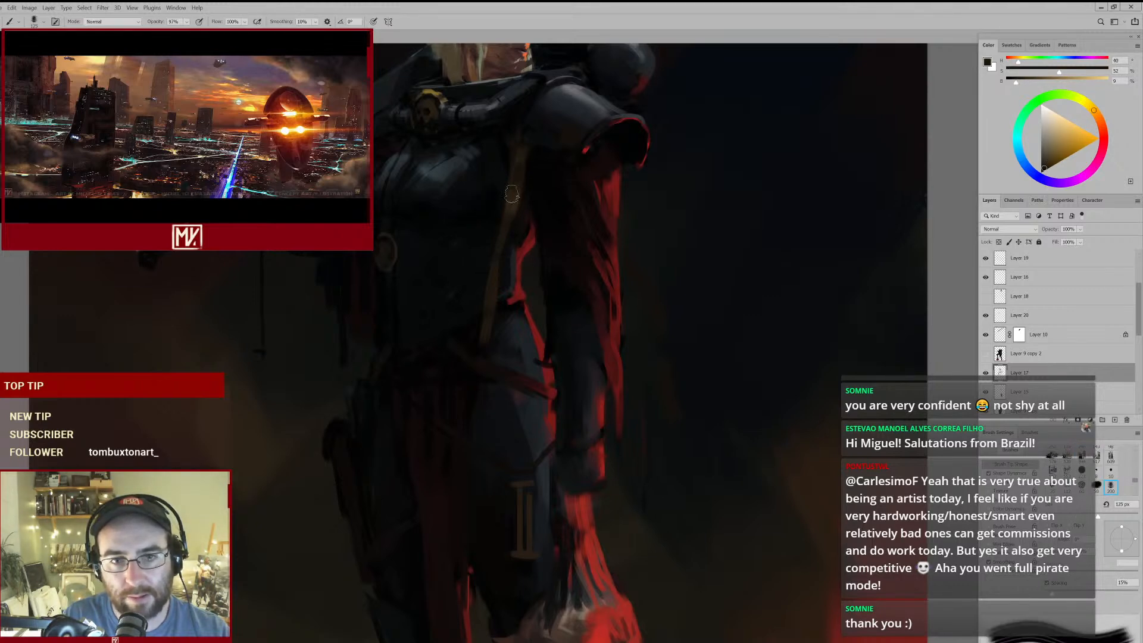
pyautogui.moveTo(524, 191)
pyautogui.mouseDown()
pyautogui.moveTo(473, 229)
pyautogui.moveTo(492, 235)
pyautogui.moveTo(522, 196)
pyautogui.mouseUp()
pyautogui.press('e')
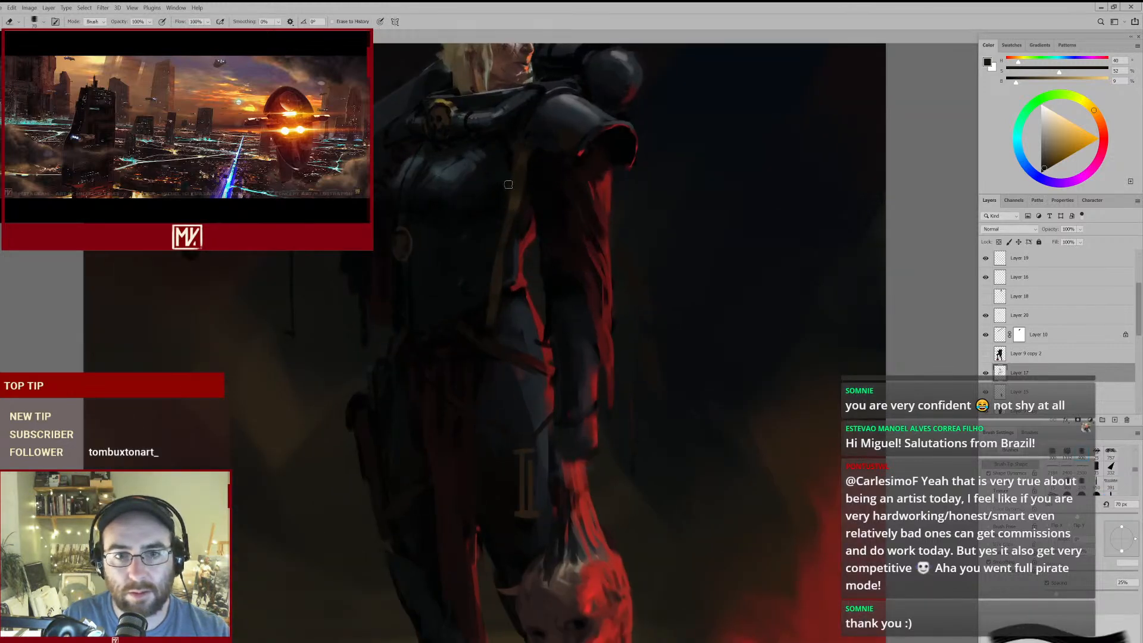
# - Add a dark break across the strap below the breastplate with sampled dark brown, and refine its edges with the 70 px and 60 px eraser
pyautogui.press('b')
pyautogui.keyDown('alt'); pyautogui.click(508, 225); pyautogui.keyUp('alt')
pyautogui.moveTo(509, 224); pyautogui.dragTo(502, 245)
pyautogui.press('e')
pyautogui.press('[')
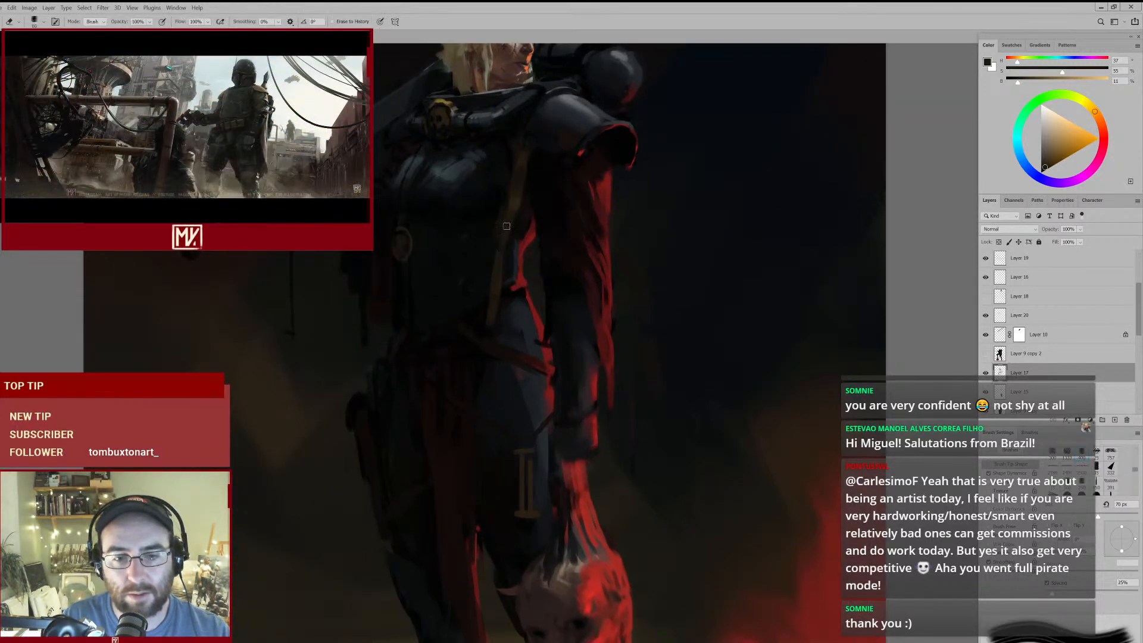
pyautogui.press('b')
pyautogui.press('e')
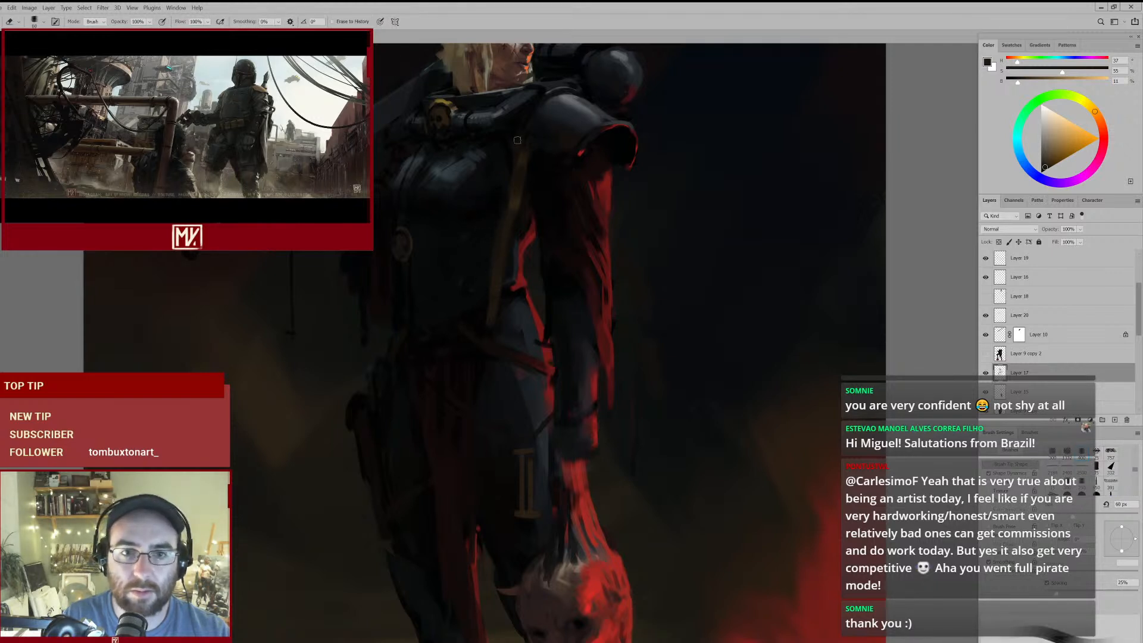
# - Refine the strap's upper end below the pauldron with sampled near-black and brown at 70 px
pyautogui.keyDown('ctrl'); pyautogui.click(517, 150); pyautogui.keyUp('ctrl')
pyautogui.press('b')
pyautogui.keyDown('alt'); pyautogui.click(510, 156); pyautogui.keyUp('alt')
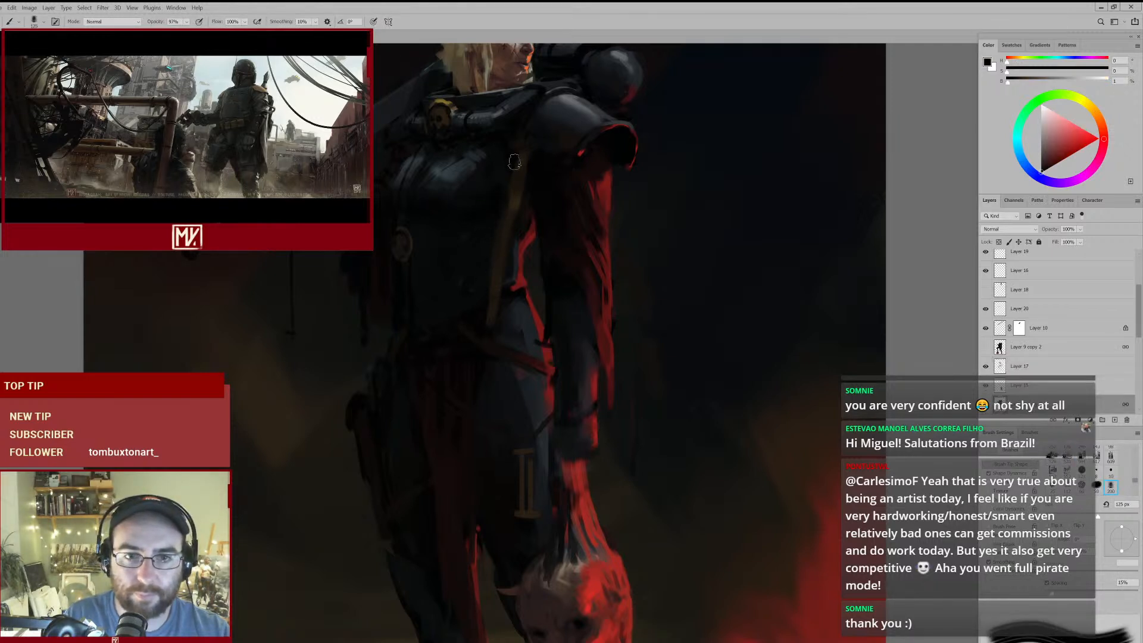
pyautogui.press('[')
pyautogui.press('[')
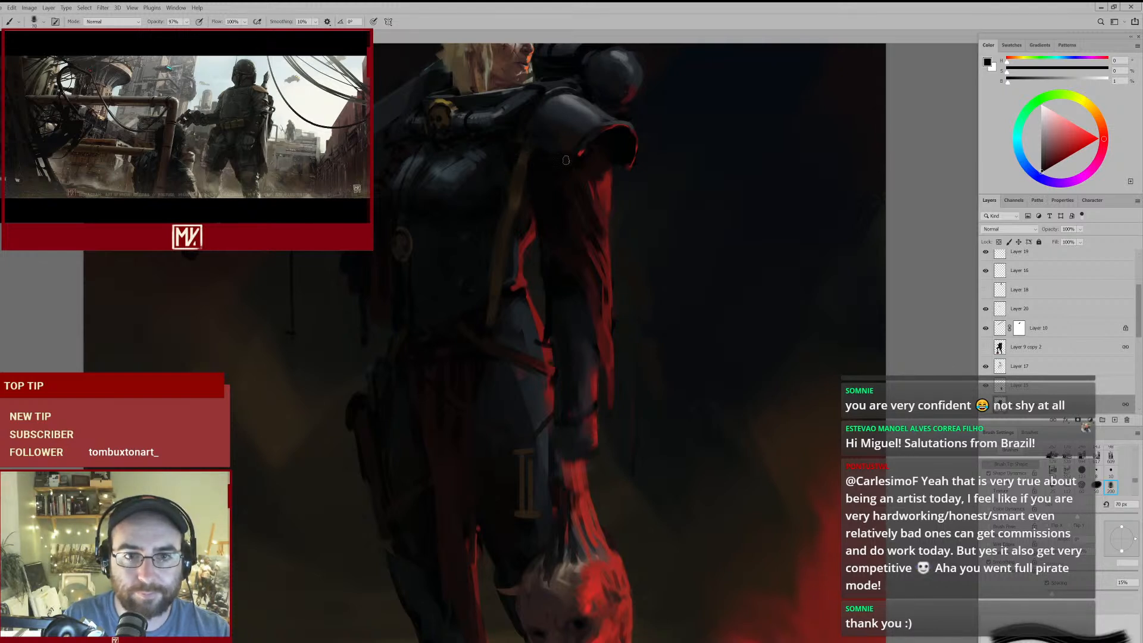
pyautogui.keyDown('alt'); pyautogui.click(515, 192); pyautogui.keyUp('alt')
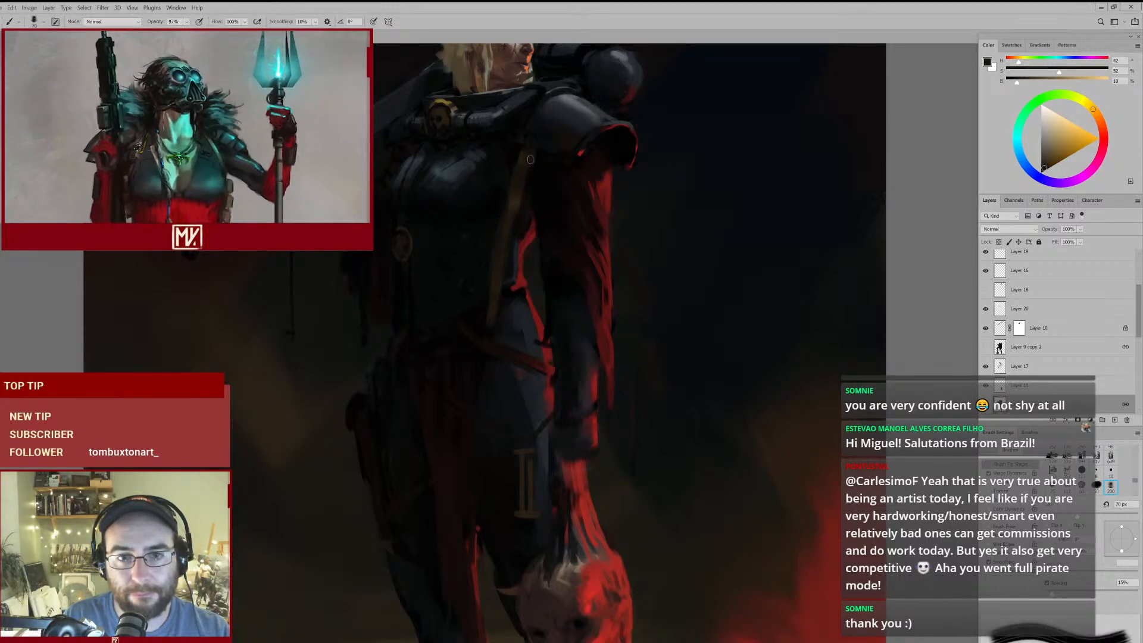
pyautogui.keyDown('alt'); pyautogui.click(524, 180); pyautogui.keyUp('alt')
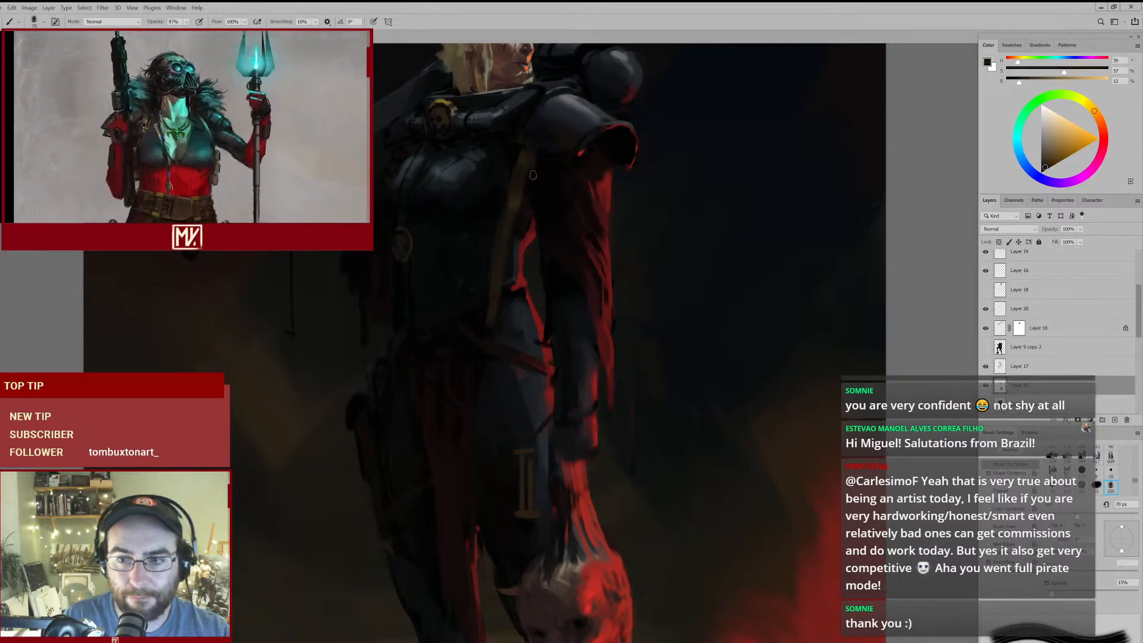
pyautogui.moveTo(557, 283)
pyautogui.mouseDown()
pyautogui.moveTo(641, 278)
pyautogui.moveTo(586, 302)
pyautogui.mouseUp()
pyautogui.hotkey('ctrl', '0')
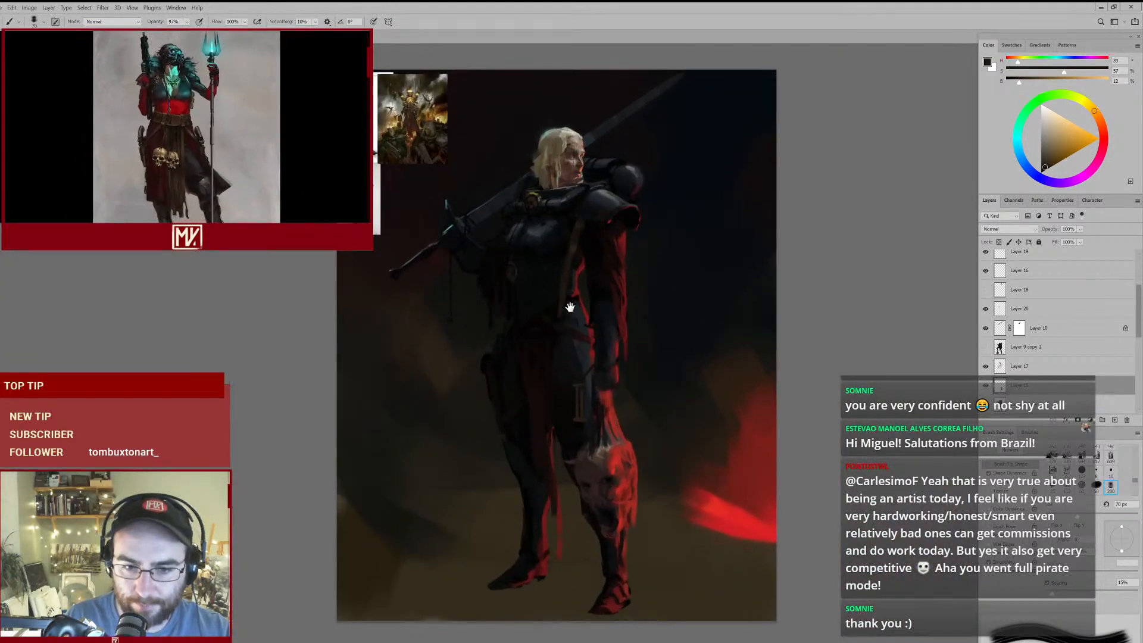
# - Examine what Layer 17 and Layer 15 contain by switching their visibility off and back on
pyautogui.click(1030, 366)
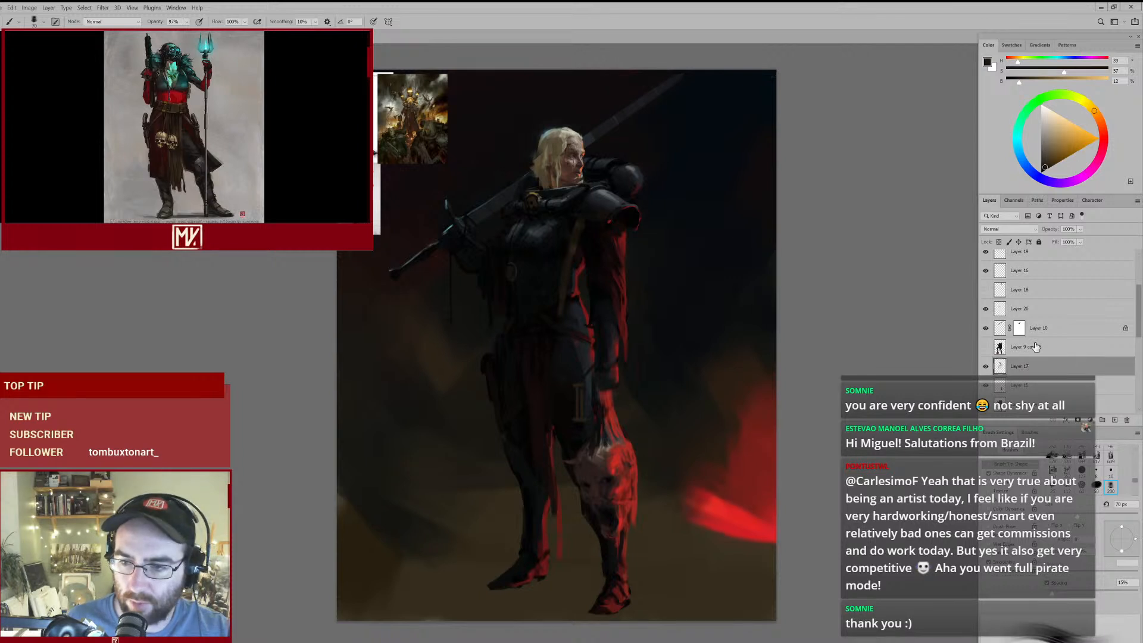
pyautogui.scroll(-4, 1036, 351)
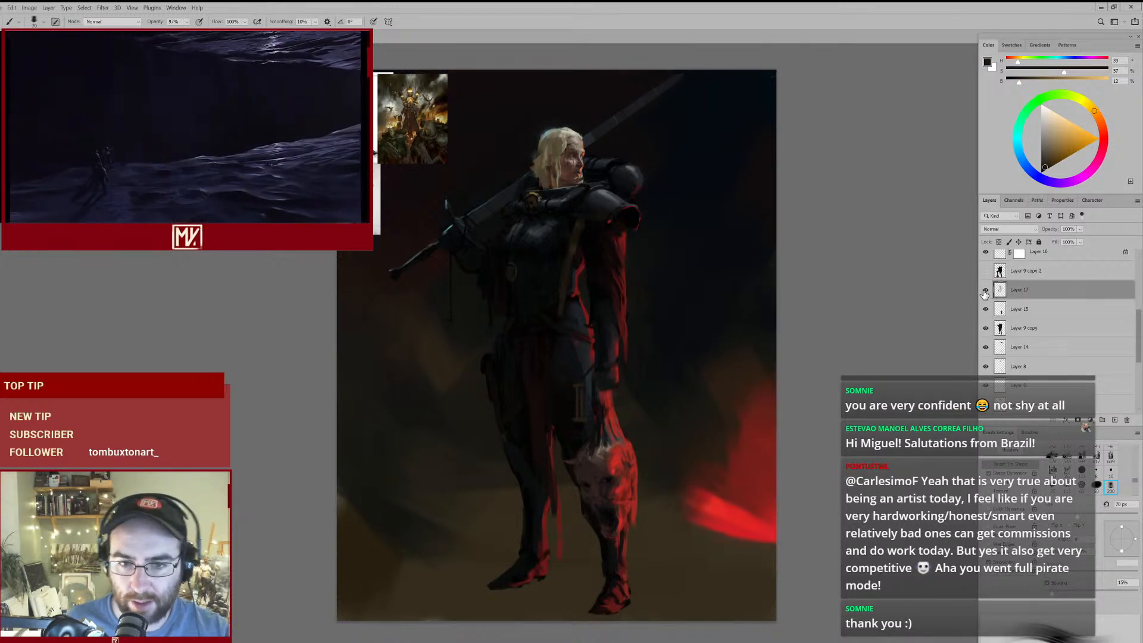
pyautogui.click(985, 290)
pyautogui.click(985, 291)
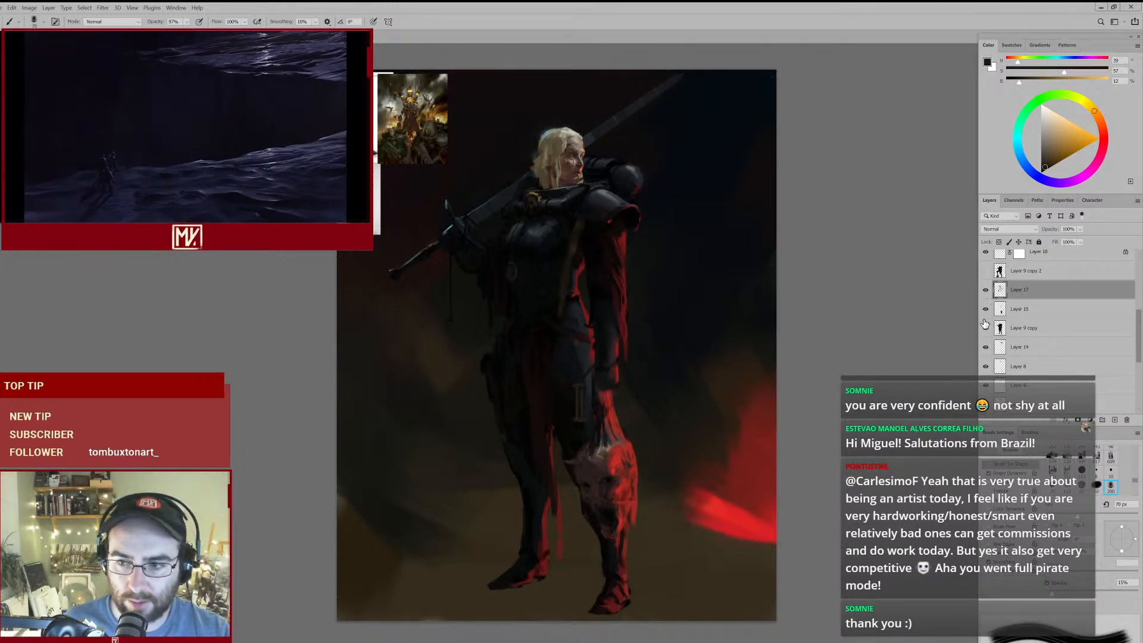
pyautogui.click(984, 310)
pyautogui.click(984, 310)
pyautogui.click(984, 310)
pyautogui.click(984, 310)
pyautogui.click(984, 310)
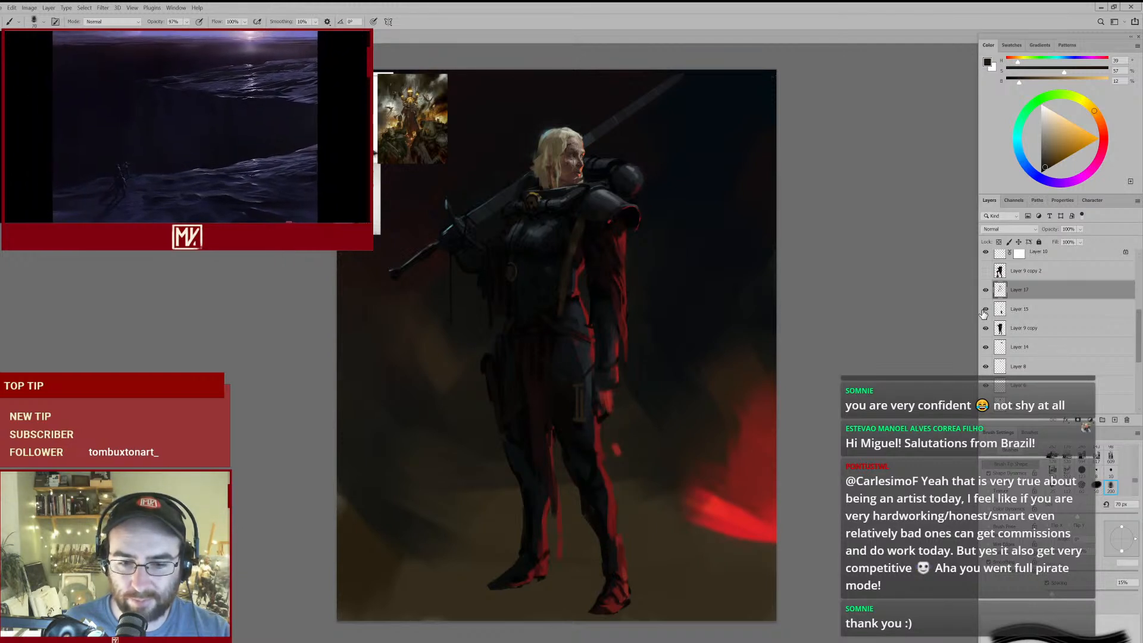
pyautogui.click(984, 310)
pyautogui.scroll(1, 1016, 301)
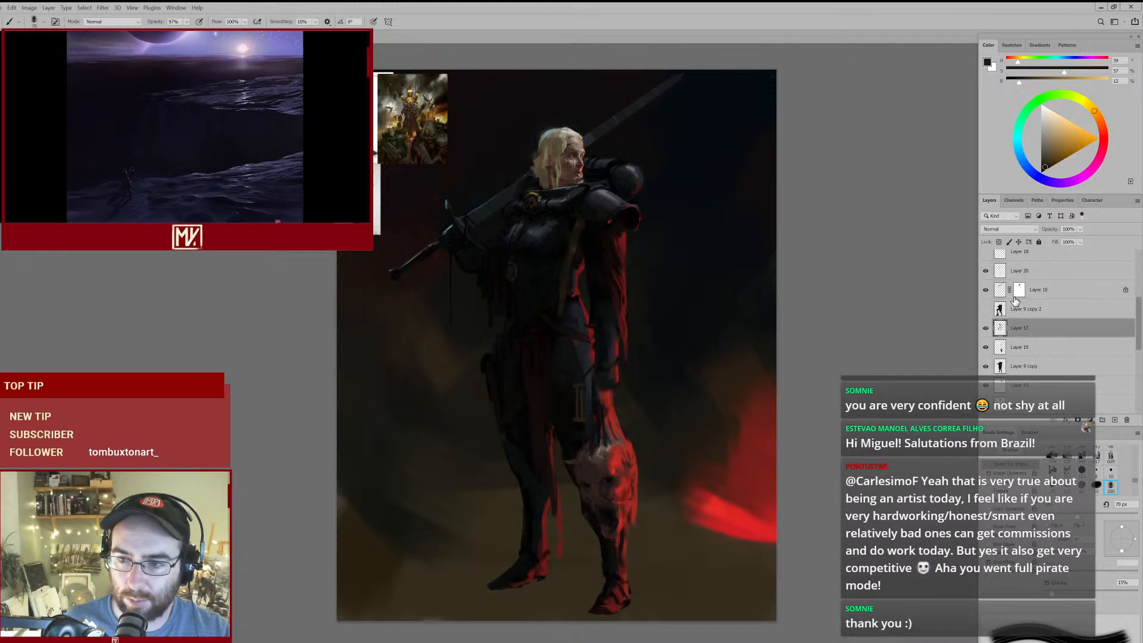
# - Check Layer 20, and make Layer 17 the active layer
pyautogui.click(1027, 275)
pyautogui.scroll(1, 1006, 296)
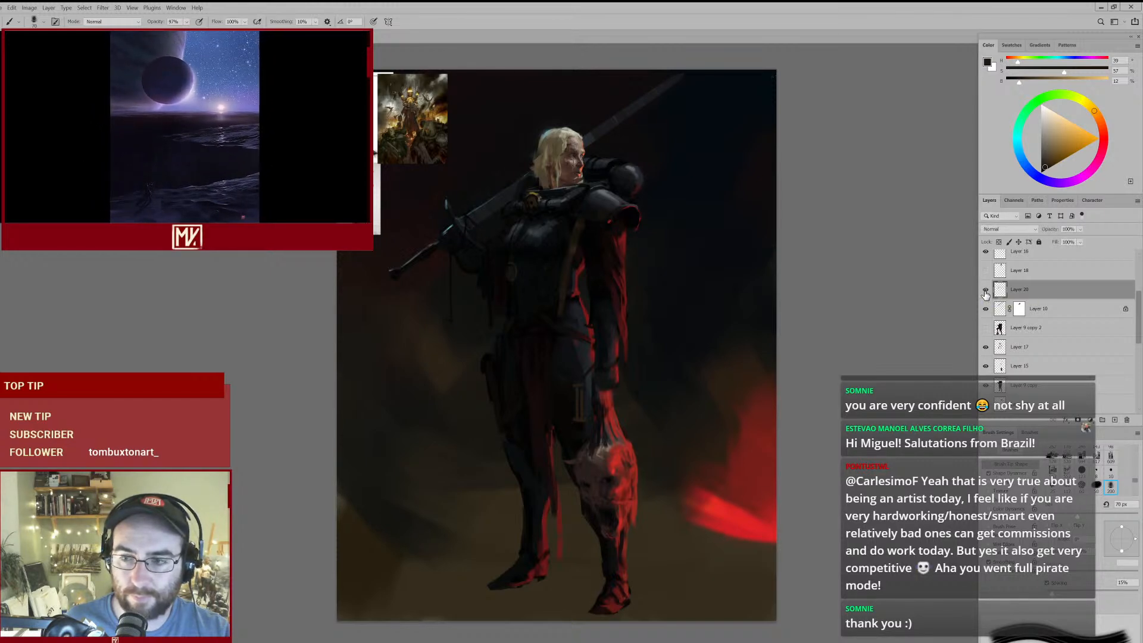
pyautogui.click(990, 350)
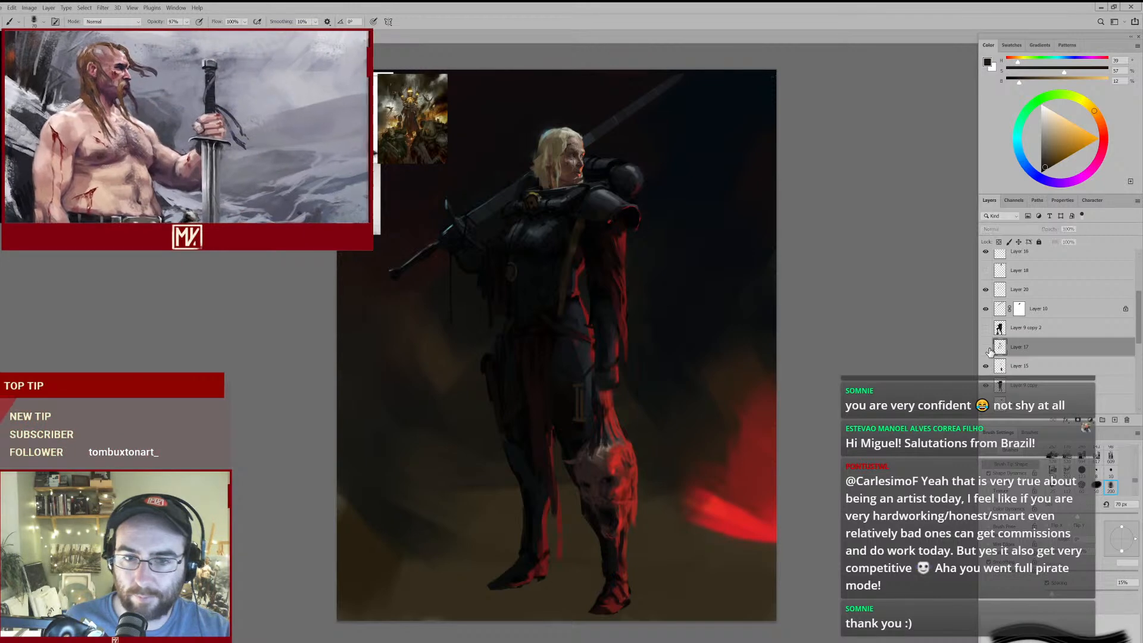
# - Touch up the strap's top and the breastplate beside it with sampled black, brown and very dark teal at 70 px
pyautogui.scroll(4, 596, 226)
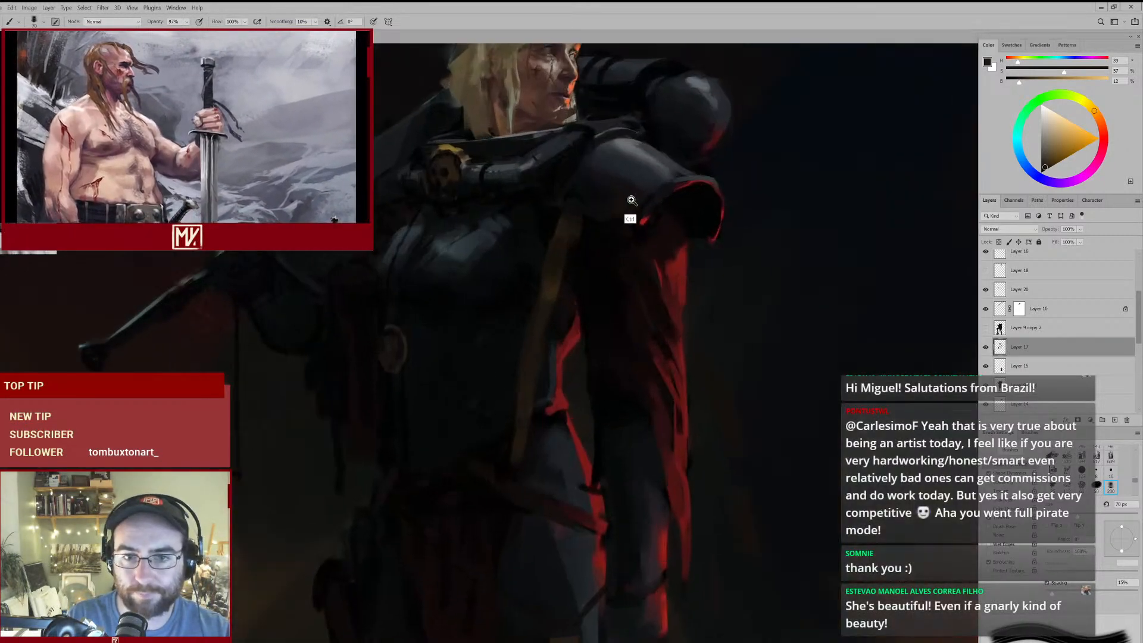
pyautogui.keyDown('alt'); pyautogui.click(576, 251); pyautogui.keyUp('alt')
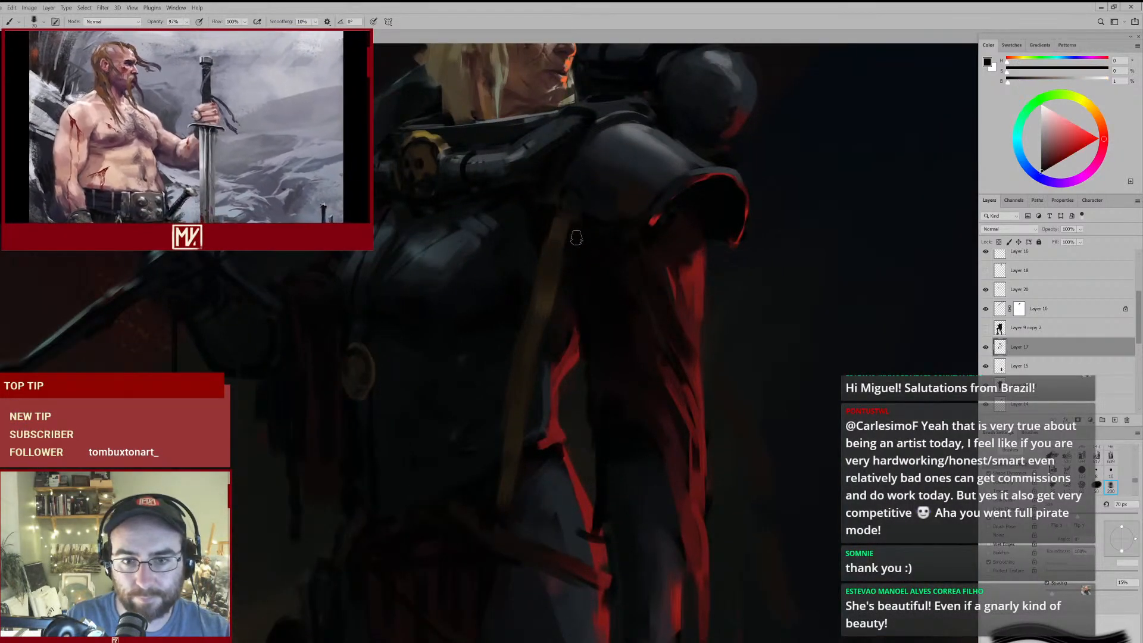
pyautogui.keyDown('alt'); pyautogui.click(556, 227); pyautogui.keyUp('alt')
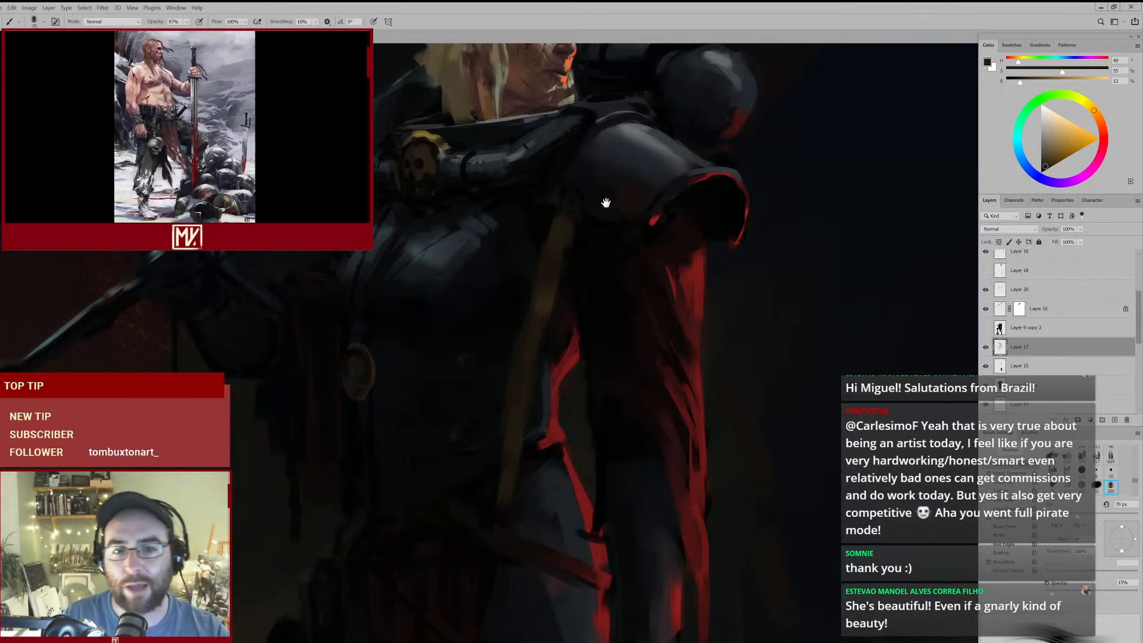
pyautogui.moveTo(606, 203); pyautogui.dragTo(620, 255)
pyautogui.keyDown('alt'); pyautogui.click(548, 288); pyautogui.keyUp('alt')
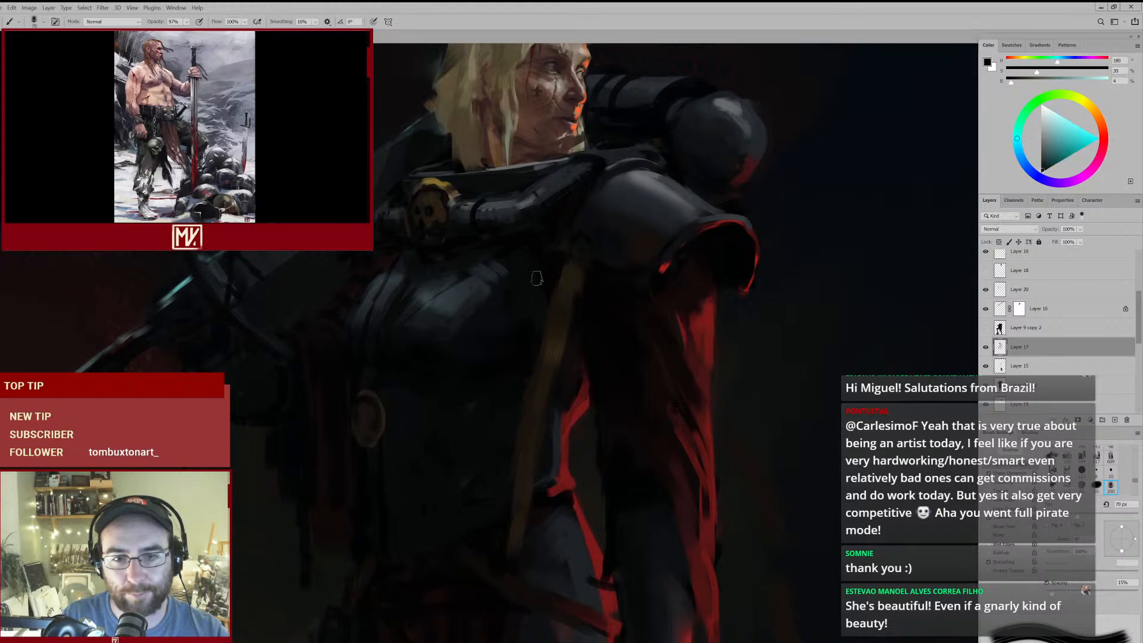
pyautogui.moveTo(620, 249); pyautogui.dragTo(617, 345)
pyautogui.moveTo(617, 345); pyautogui.dragTo(597, 310)
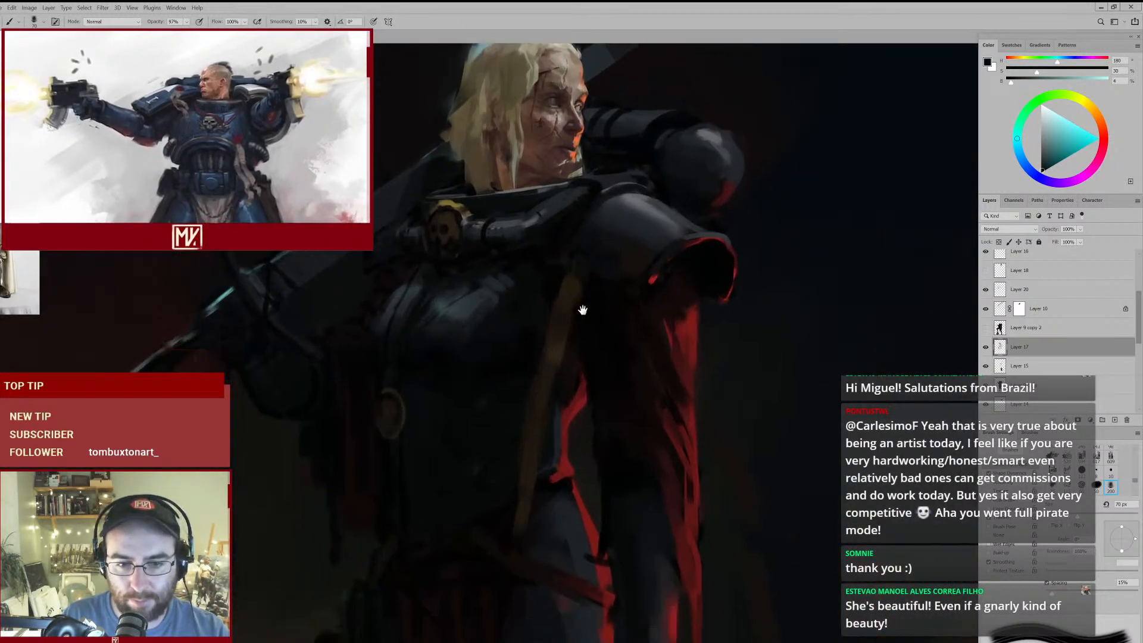
# - Deepen the shadows along the strap's upper edges with sampled very dark brown and olive at 70 px
pyautogui.keyDown('alt'); pyautogui.click(556, 353); pyautogui.keyUp('alt')
pyautogui.keyDown('alt'); pyautogui.click(565, 340); pyautogui.keyUp('alt')
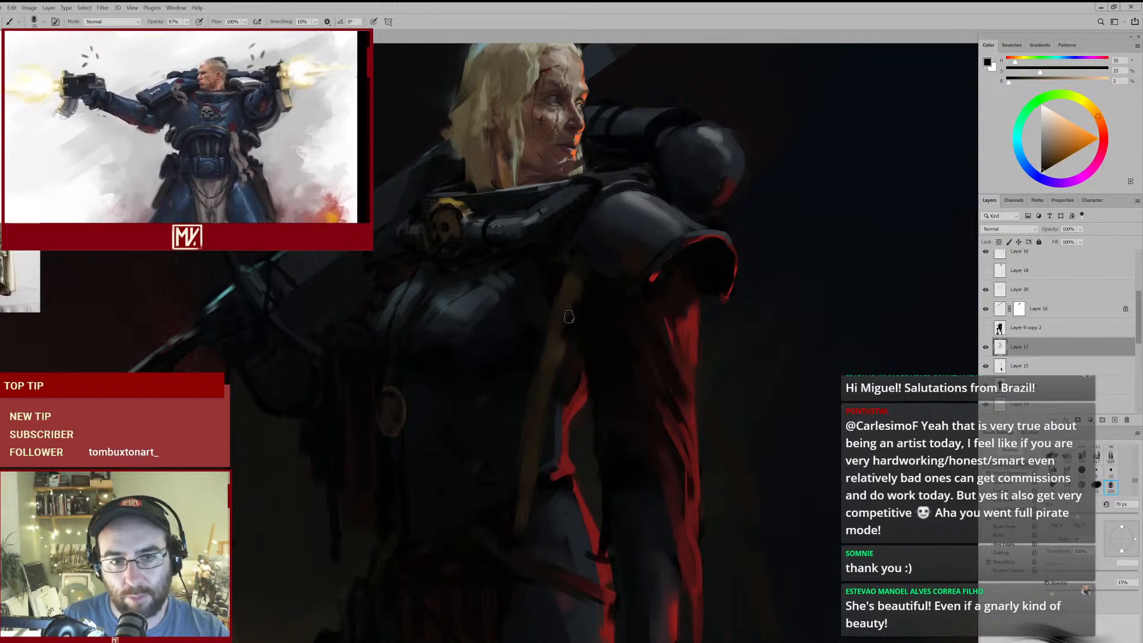
pyautogui.keyDown('alt'); pyautogui.click(573, 292); pyautogui.keyUp('alt')
pyautogui.keyDown('alt'); pyautogui.click(551, 284); pyautogui.keyUp('alt')
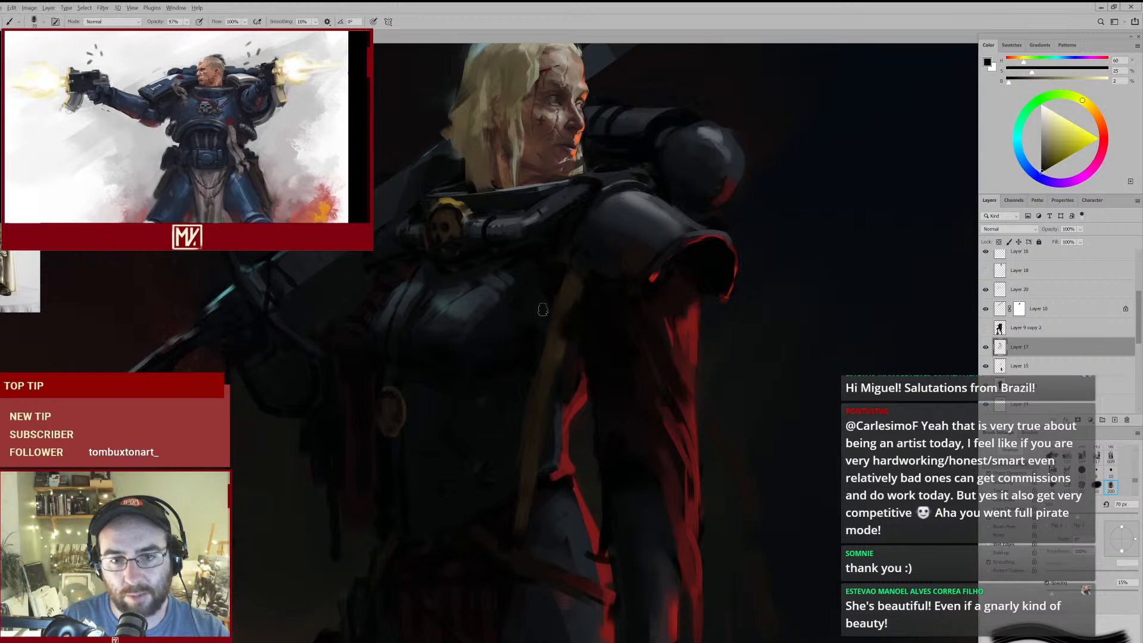
pyautogui.moveTo(583, 327)
pyautogui.mouseDown()
pyautogui.moveTo(536, 363)
pyautogui.moveTo(582, 314)
pyautogui.mouseUp()
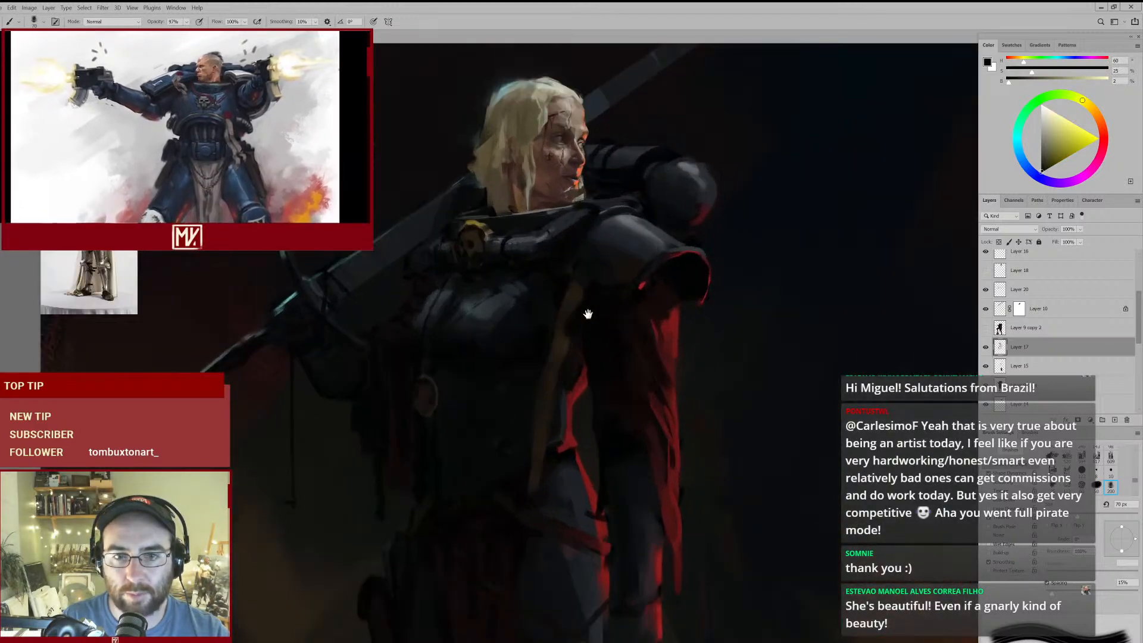
# - Rework the strap's edges beside the breastplate with sampled brown and near-black tones at 90 px
pyautogui.keyDown('alt'); pyautogui.click(576, 346); pyautogui.keyUp('alt')
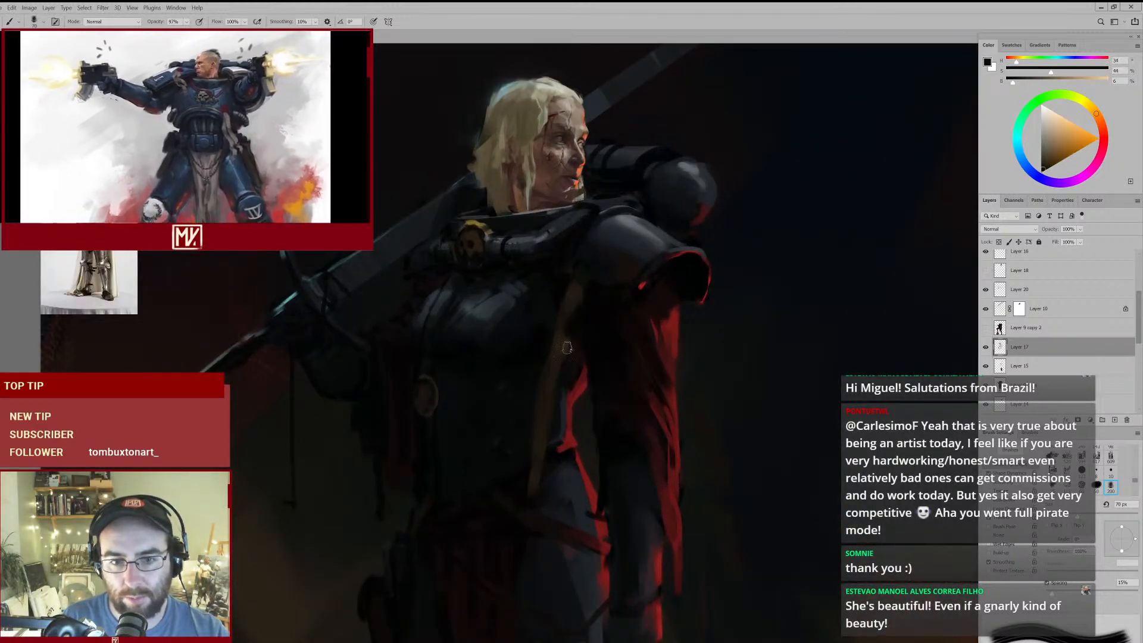
pyautogui.press(']')
pyautogui.press(']')
pyautogui.keyDown('alt'); pyautogui.click(569, 351); pyautogui.keyUp('alt')
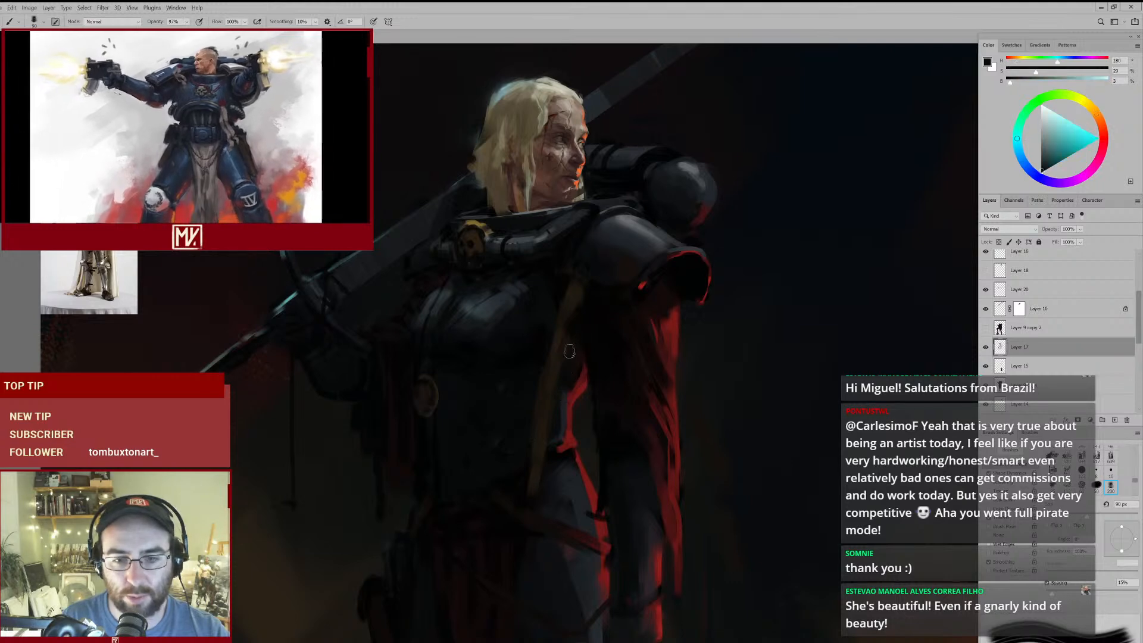
pyautogui.keyDown('alt'); pyautogui.click(551, 372); pyautogui.keyUp('alt')
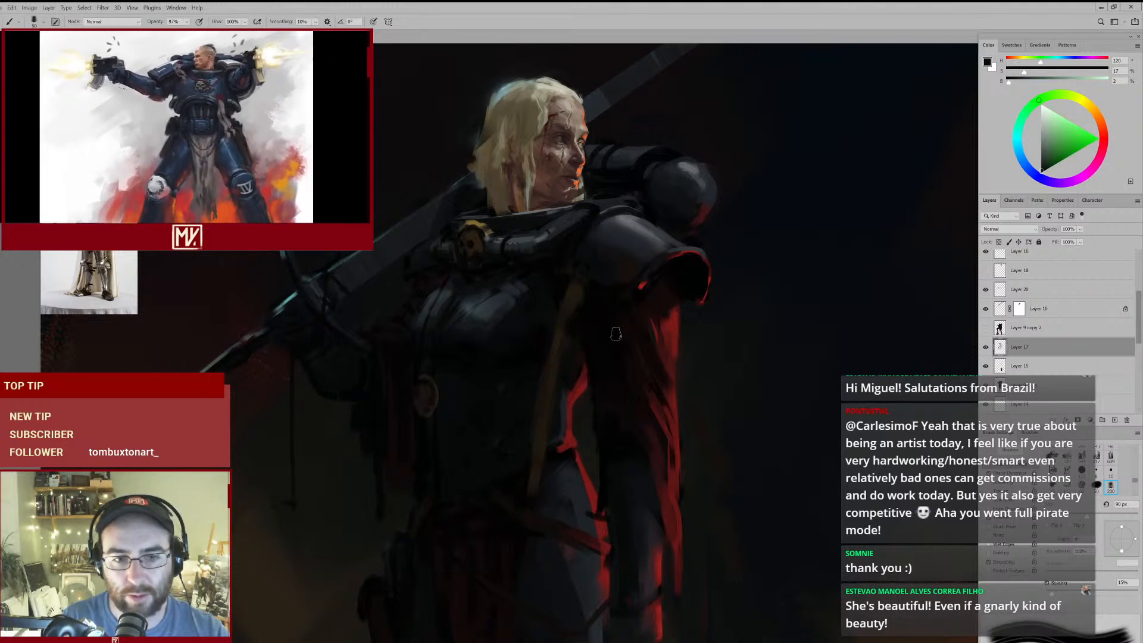
pyautogui.moveTo(572, 325)
pyautogui.mouseDown()
pyautogui.moveTo(532, 344)
pyautogui.moveTo(577, 326)
pyautogui.mouseUp()
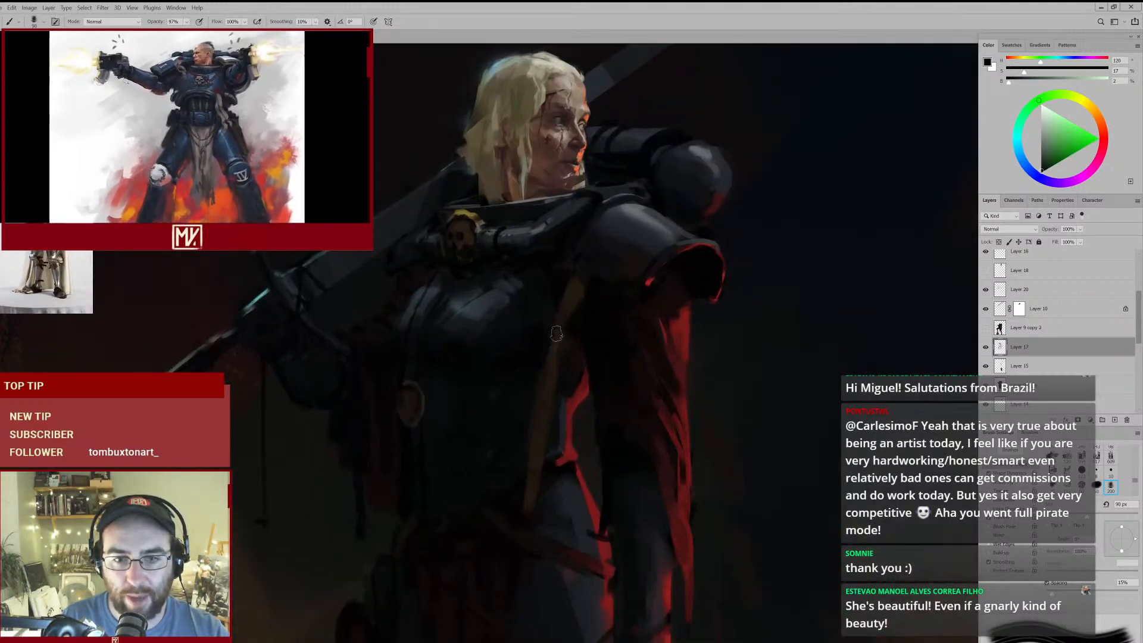
# - Blend the dark side of the breastplate next to the strap with sampled near-black blue at 150 px
pyautogui.keyDown('alt'); pyautogui.click(527, 325); pyautogui.keyUp('alt')
pyautogui.press(']')
pyautogui.press(']')
pyautogui.press(']')
pyautogui.keyDown('alt'); pyautogui.click(525, 340); pyautogui.keyUp('alt')
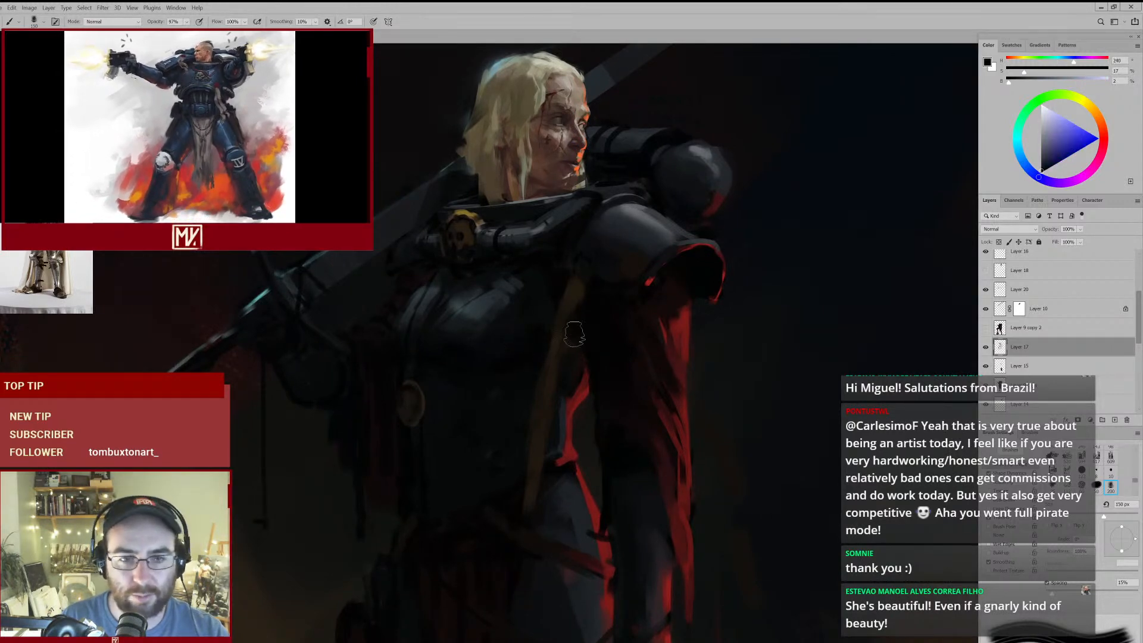
pyautogui.moveTo(564, 325); pyautogui.dragTo(539, 340)
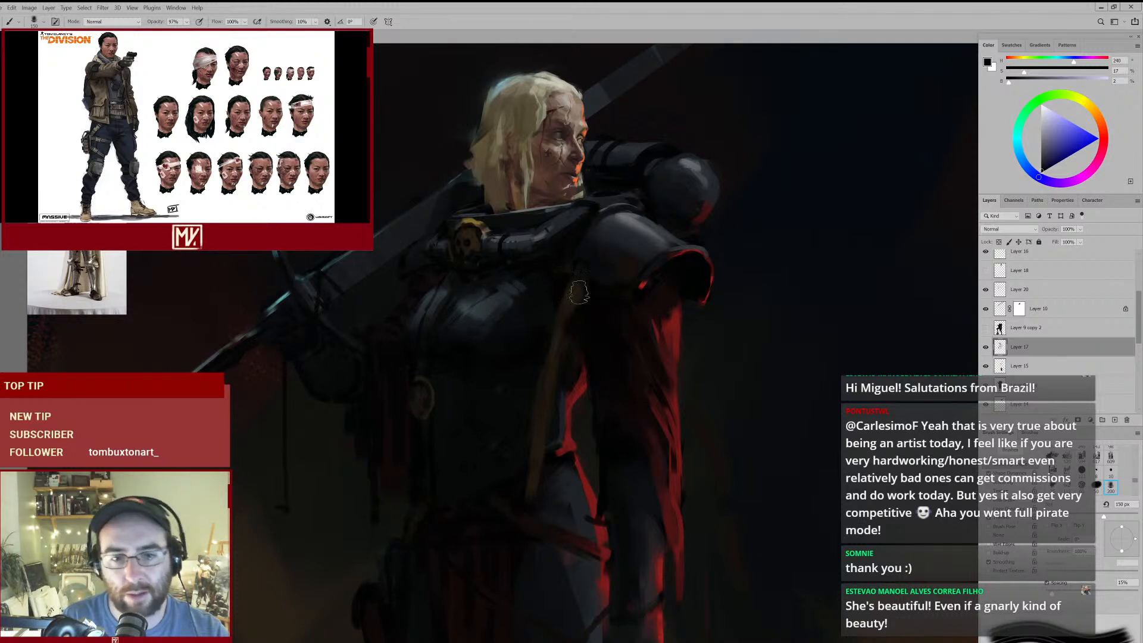
# - Redefine the strap's upper section with sampled black and dark brown, reducing the brush to 100 px
pyautogui.keyDown('alt'); pyautogui.click(581, 324); pyautogui.keyUp('alt')
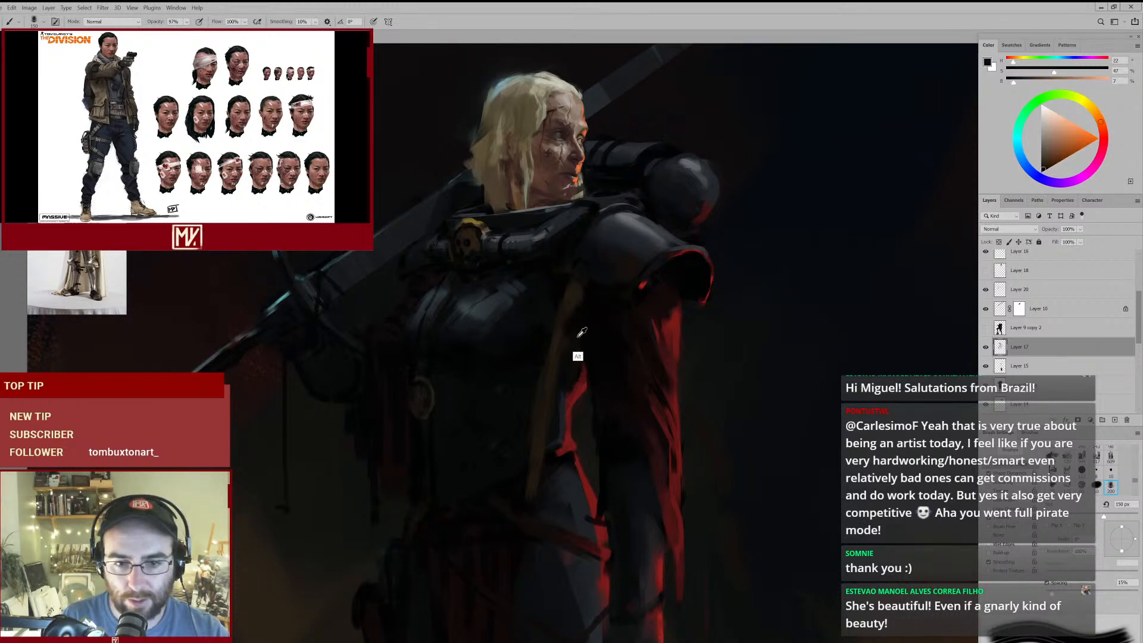
pyautogui.keyDown('alt'); pyautogui.click(537, 345); pyautogui.keyUp('alt')
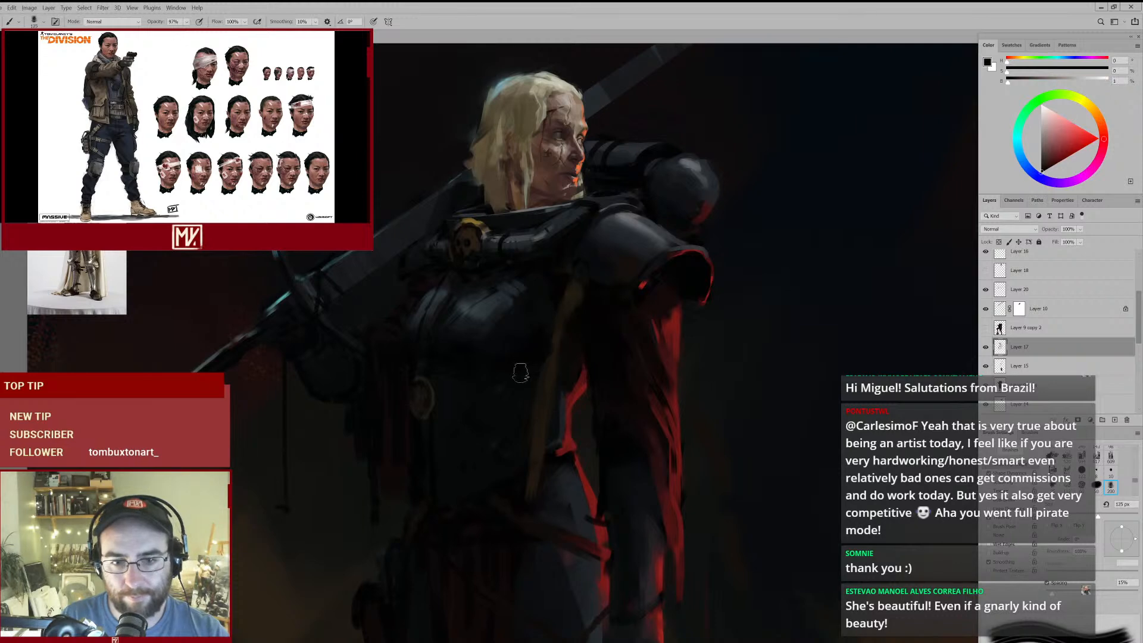
pyautogui.press('[')
pyautogui.press('[')
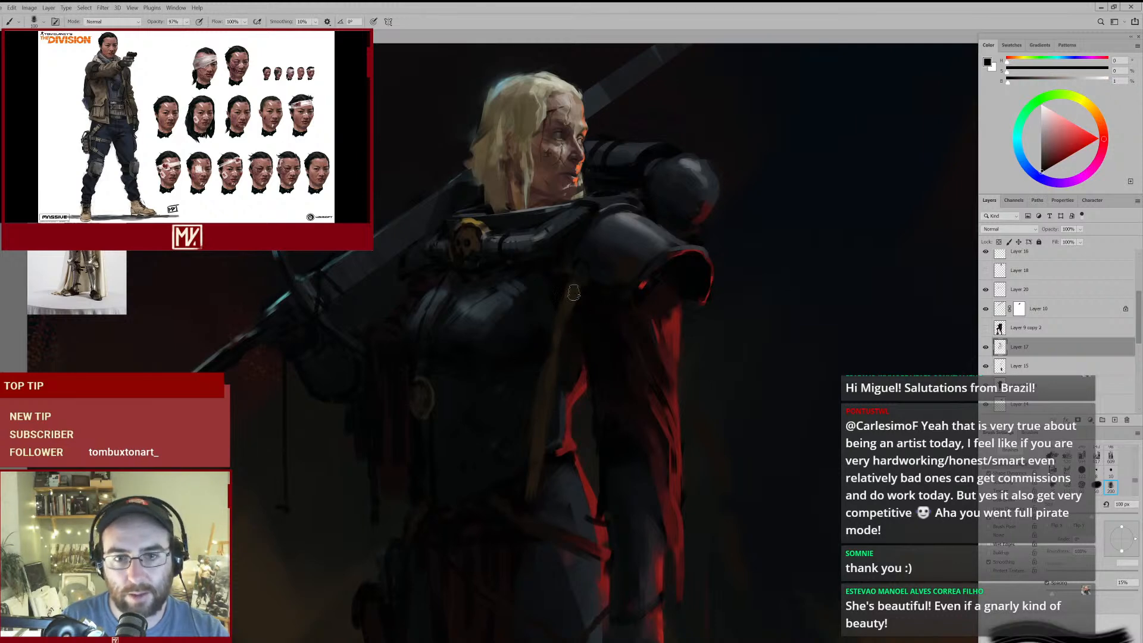
pyautogui.keyDown('alt'); pyautogui.click(568, 315); pyautogui.keyUp('alt')
pyautogui.moveTo(593, 296)
pyautogui.mouseDown()
pyautogui.moveTo(548, 327)
pyautogui.moveTo(566, 333)
pyautogui.moveTo(587, 305)
pyautogui.moveTo(587, 315)
pyautogui.mouseUp()
pyautogui.keyDown('alt'); pyautogui.click(580, 296); pyautogui.keyUp('alt')
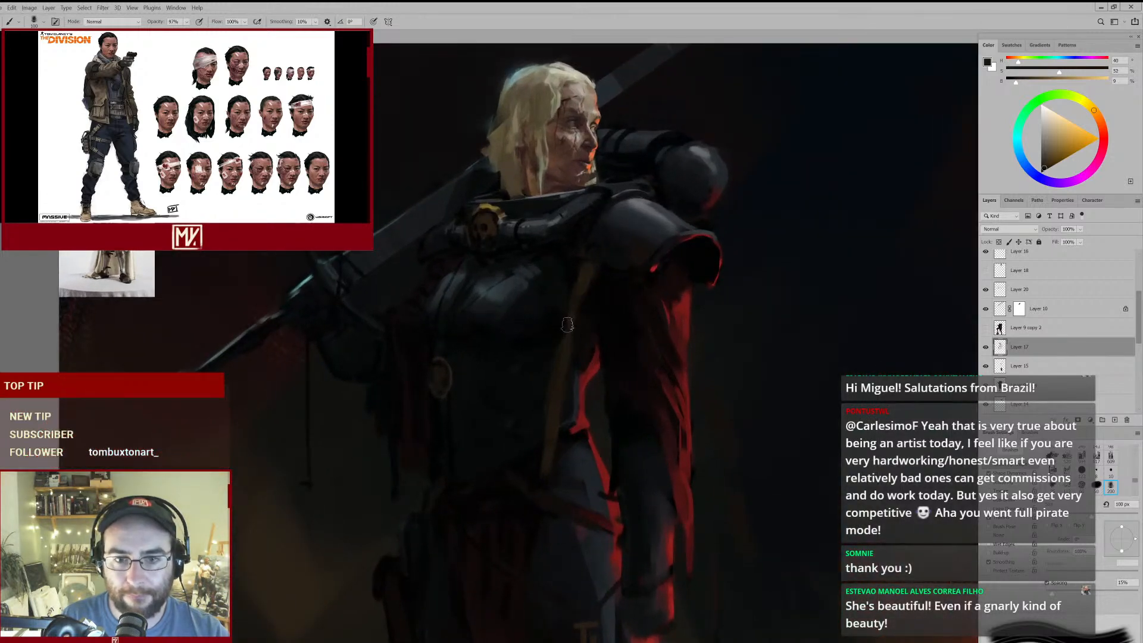
# - Thin the strap's lower half with the 70 px eraser, and curve its end towards the belt with brown at 100 px
pyautogui.press('e')
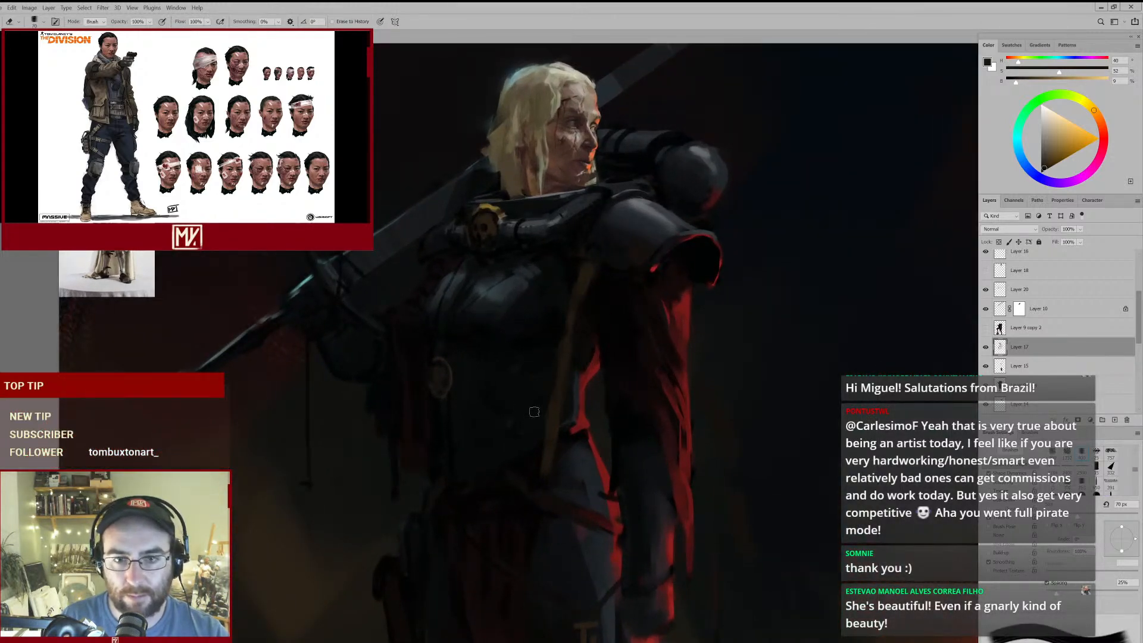
pyautogui.moveTo(549, 458); pyautogui.dragTo(554, 429)
pyautogui.press('b')
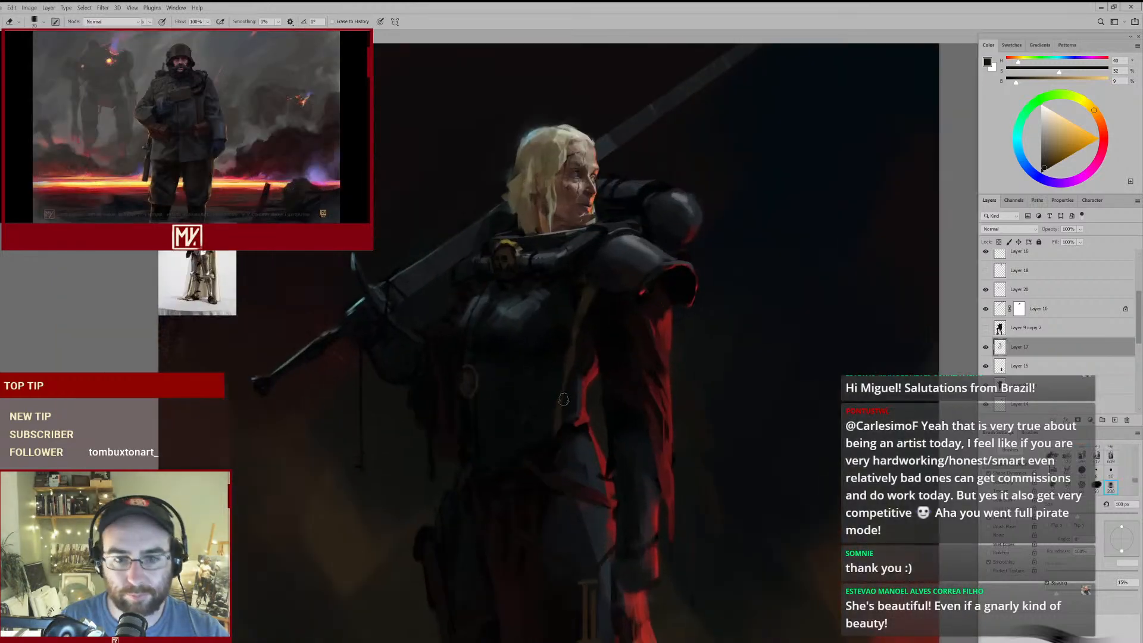
pyautogui.moveTo(615, 405)
pyautogui.mouseDown()
pyautogui.moveTo(568, 450)
pyautogui.moveTo(585, 437)
pyautogui.mouseUp()
pyautogui.press('e')
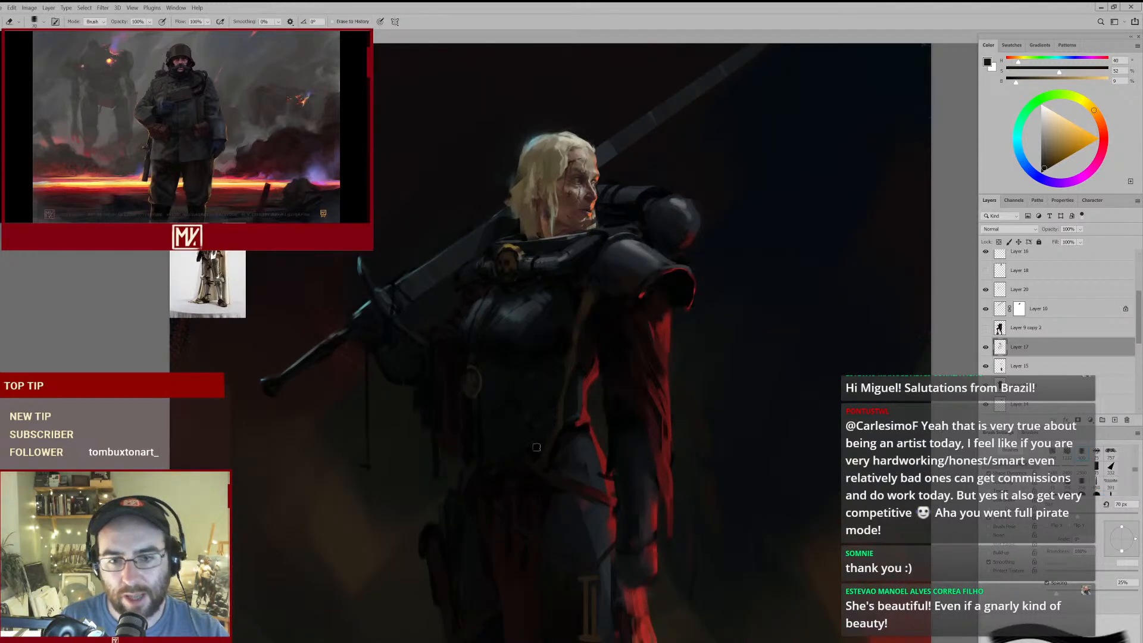
pyautogui.moveTo(599, 352)
pyautogui.mouseDown()
pyautogui.moveTo(553, 382)
pyautogui.moveTo(583, 375)
pyautogui.mouseUp()
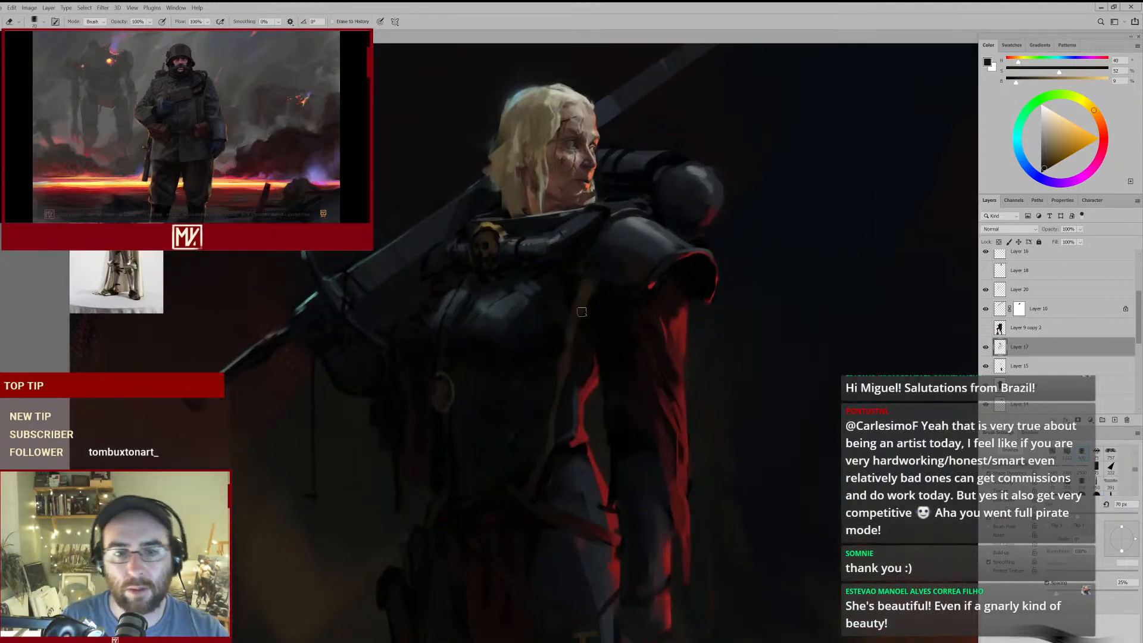
# - Trim the strap's top end and refine its edge beneath the collar with sampled near-black at 50 px
pyautogui.moveTo(608, 281); pyautogui.dragTo(620, 280)
pyautogui.press('b')
pyautogui.keyDown('alt'); pyautogui.click(554, 277); pyautogui.keyUp('alt')
pyautogui.keyDown('alt'); pyautogui.click(541, 257); pyautogui.keyUp('alt')
pyautogui.press('[')
pyautogui.press('[')
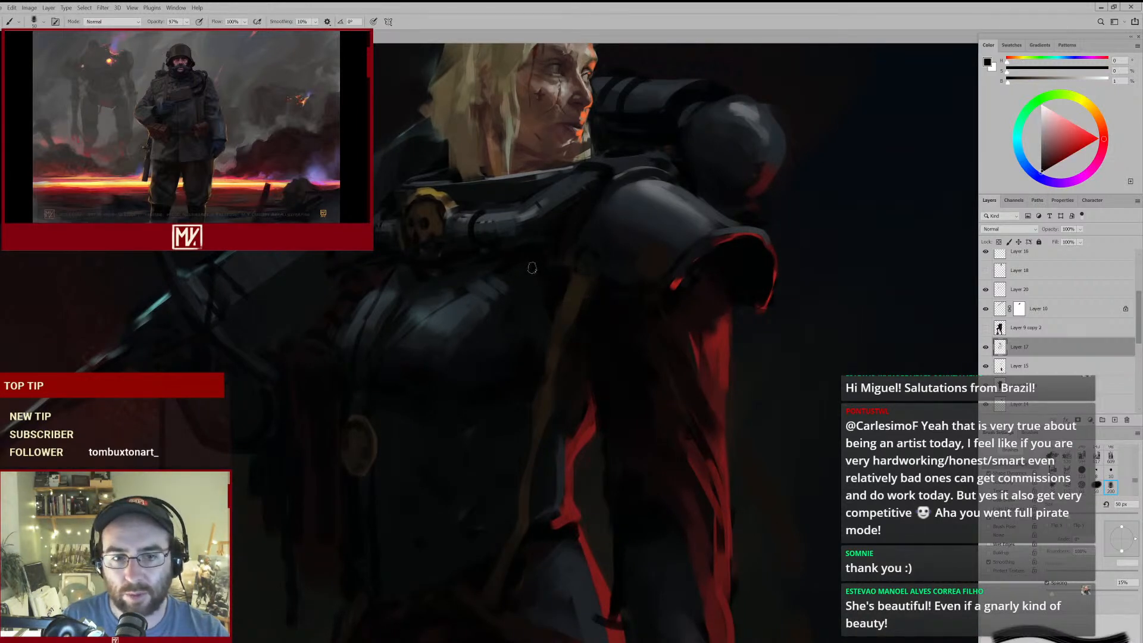
pyautogui.moveTo(552, 263)
pyautogui.mouseDown()
pyautogui.moveTo(532, 304)
pyautogui.moveTo(576, 242)
pyautogui.mouseUp()
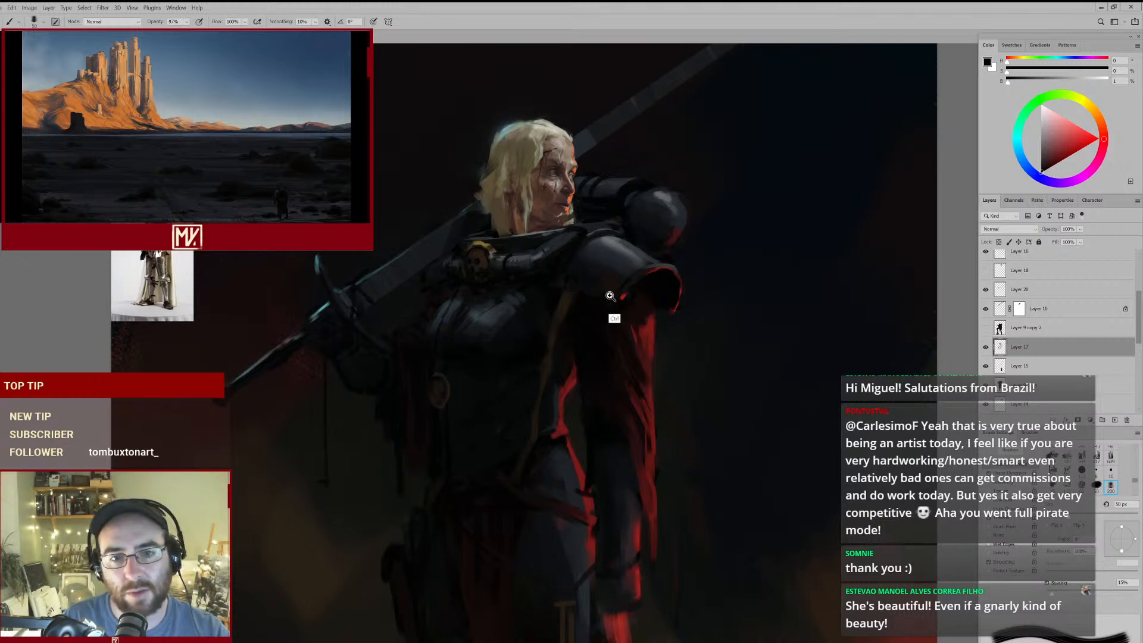
pyautogui.moveTo(570, 206)
pyautogui.mouseDown()
pyautogui.moveTo(583, 207)
pyautogui.moveTo(592, 180)
pyautogui.mouseUp()
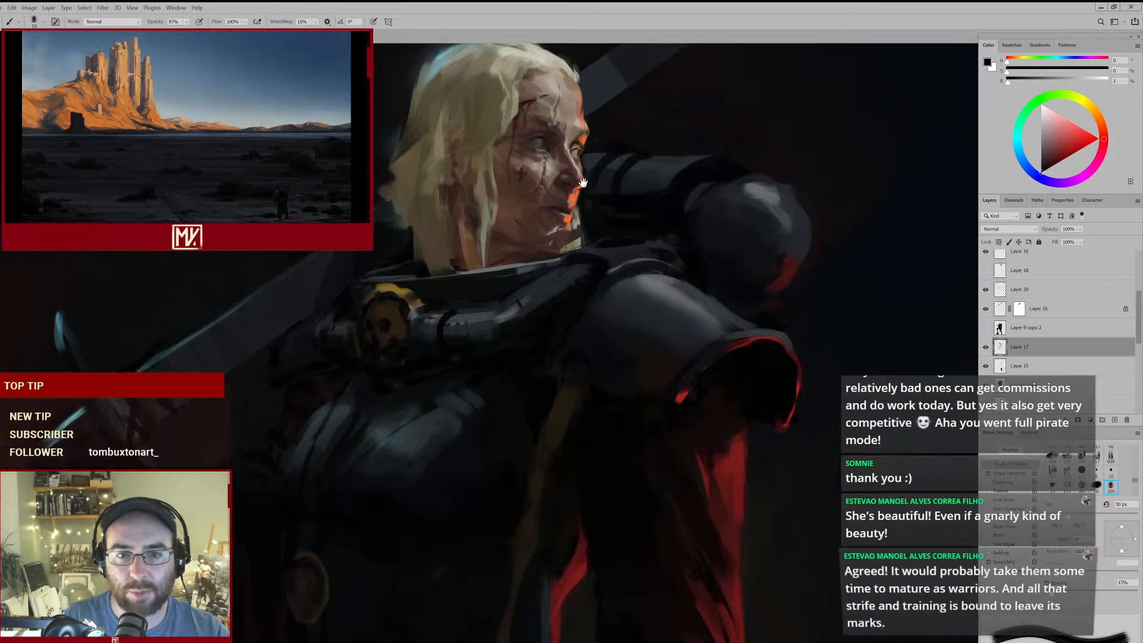
pyautogui.moveTo(623, 262)
pyautogui.mouseDown()
pyautogui.moveTo(569, 282)
pyautogui.moveTo(578, 278)
pyautogui.mouseUp()
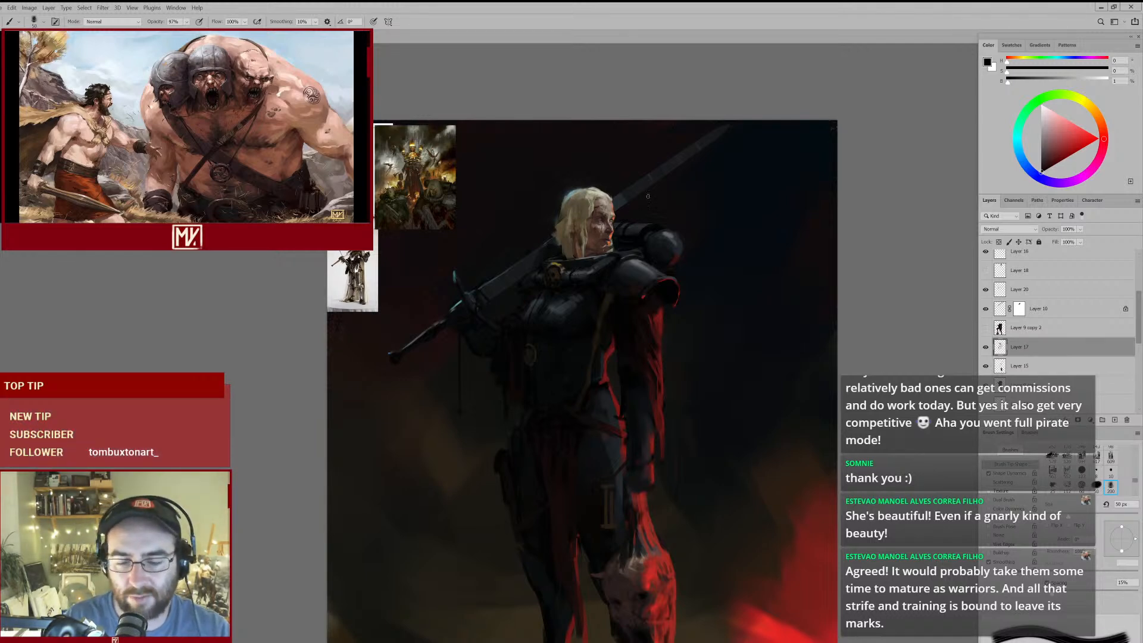
pyautogui.scroll(5, 614, 215)
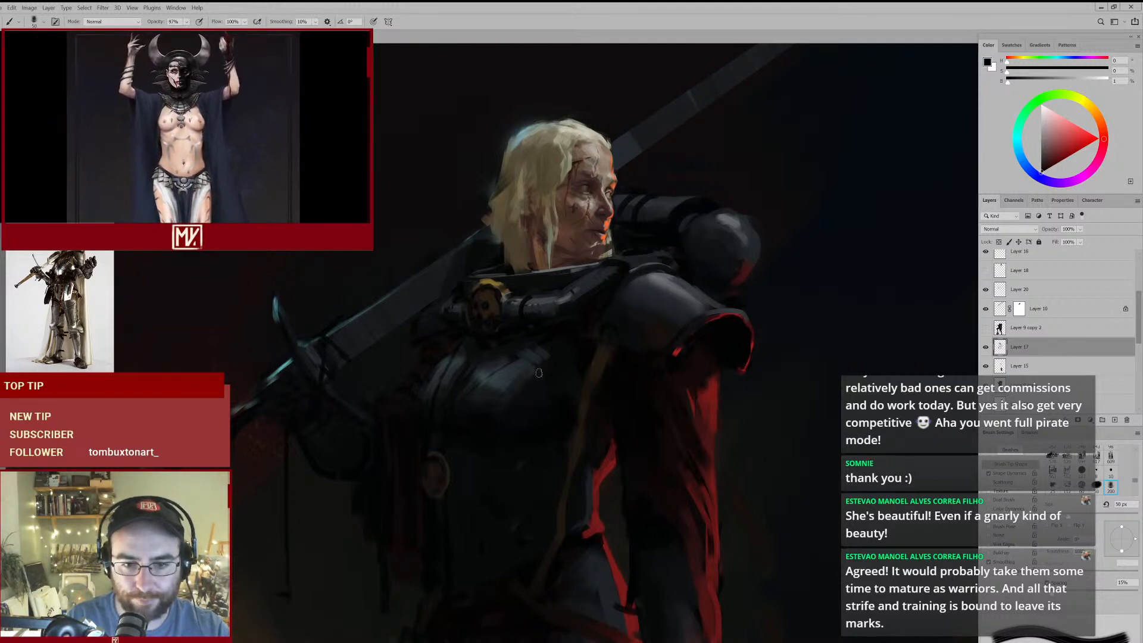
# - Try a second brown strap beneath the pauldron with a 70 px brush, reshaping it with the eraser at up to 100 px
pyautogui.moveTo(576, 429); pyautogui.dragTo(551, 432)
pyautogui.moveTo(595, 428); pyautogui.dragTo(571, 320)
pyautogui.press(']')
pyautogui.press(']')
pyautogui.keyDown('alt'); pyautogui.click(659, 272); pyautogui.keyUp('alt')
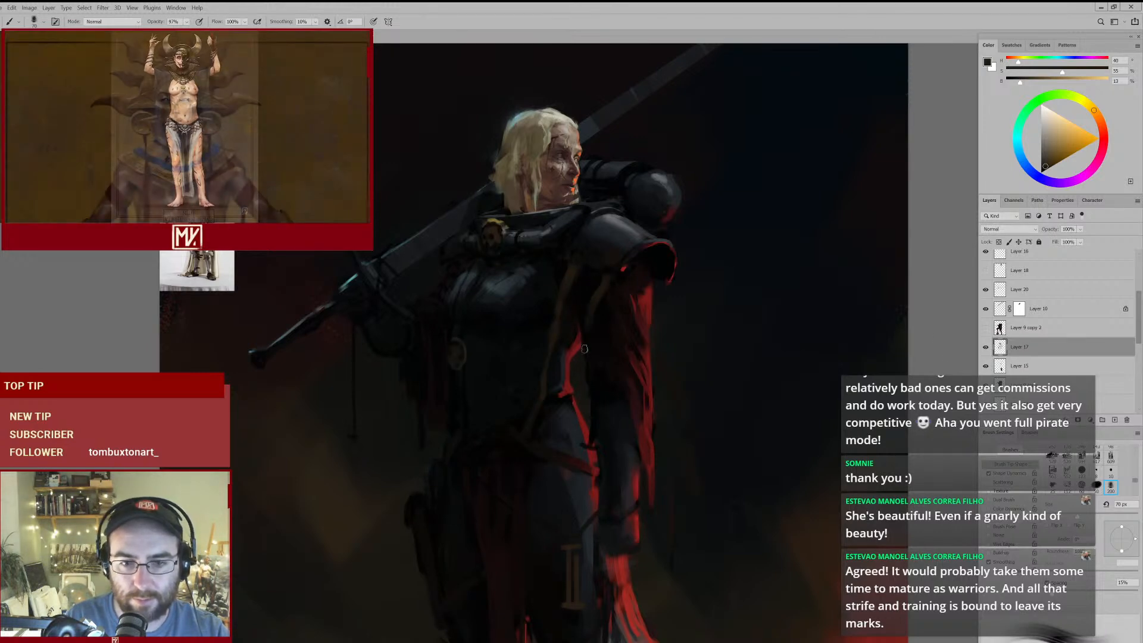
pyautogui.press('e')
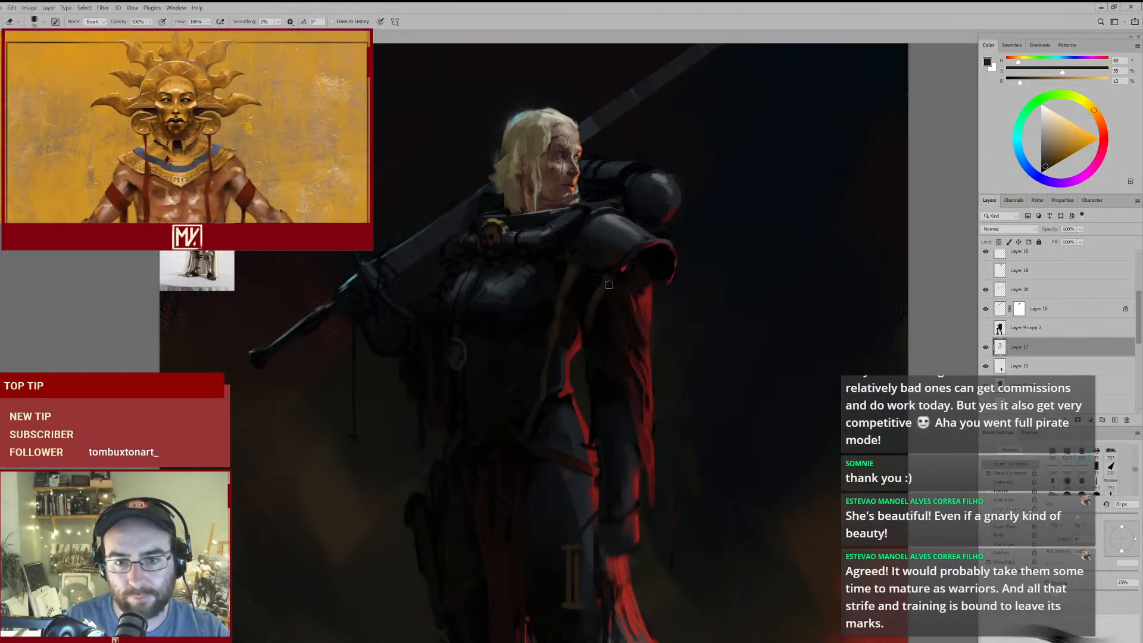
pyautogui.press('b')
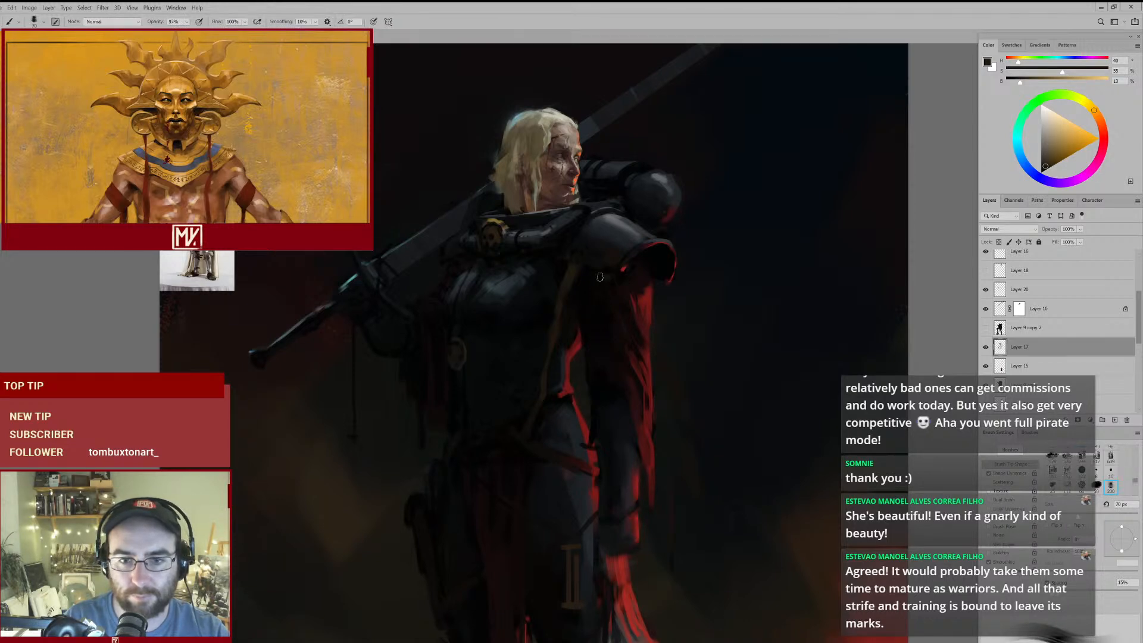
pyautogui.moveTo(702, 405)
pyautogui.mouseDown()
pyautogui.moveTo(643, 438)
pyautogui.moveTo(578, 285)
pyautogui.mouseUp()
pyautogui.press('e')
pyautogui.press('e')
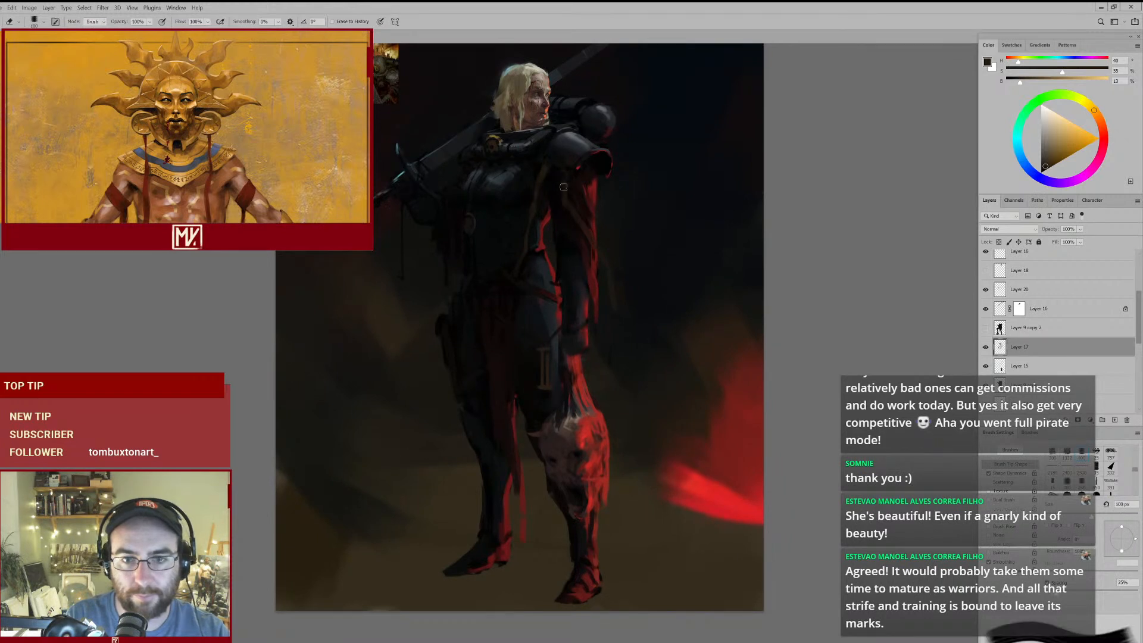
pyautogui.moveTo(581, 243); pyautogui.dragTo(562, 244)
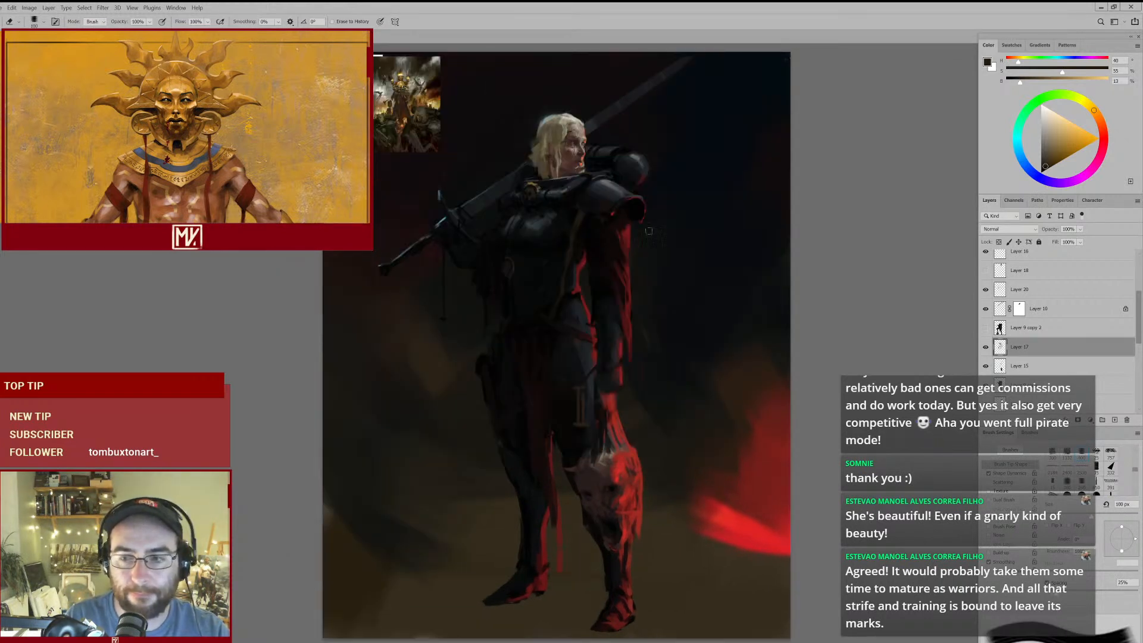
# - Toggle Layer 19's visibility to check it, link the figure layers from Layer 19 downward, and reselect Layer 17
pyautogui.scroll(-5, 1056, 343)
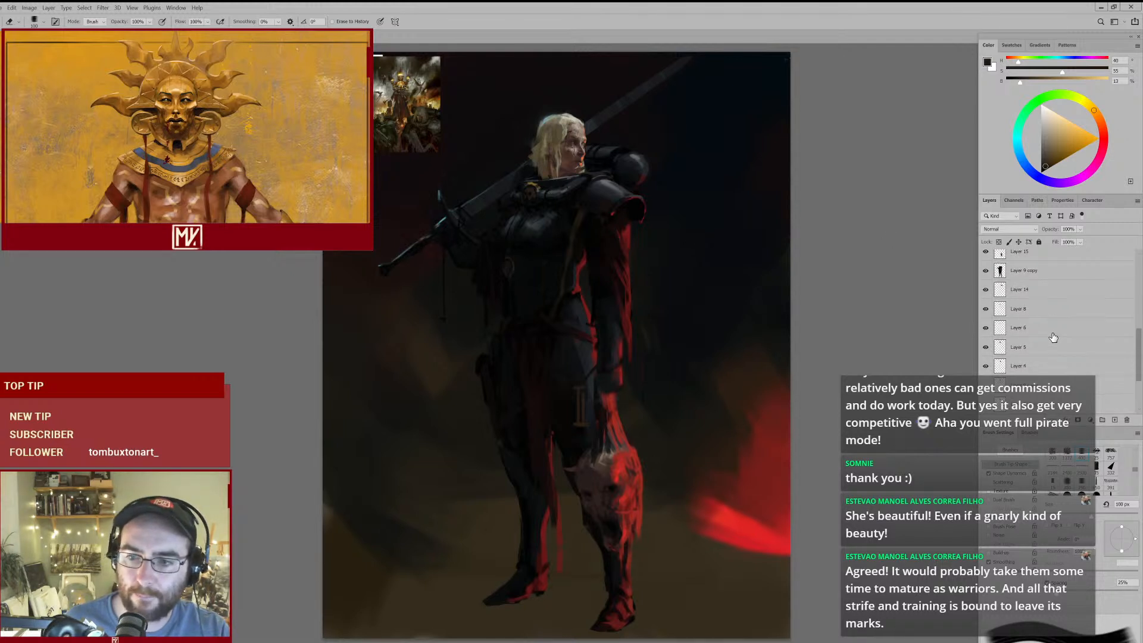
pyautogui.scroll(3, 1044, 318)
pyautogui.scroll(3, 1044, 317)
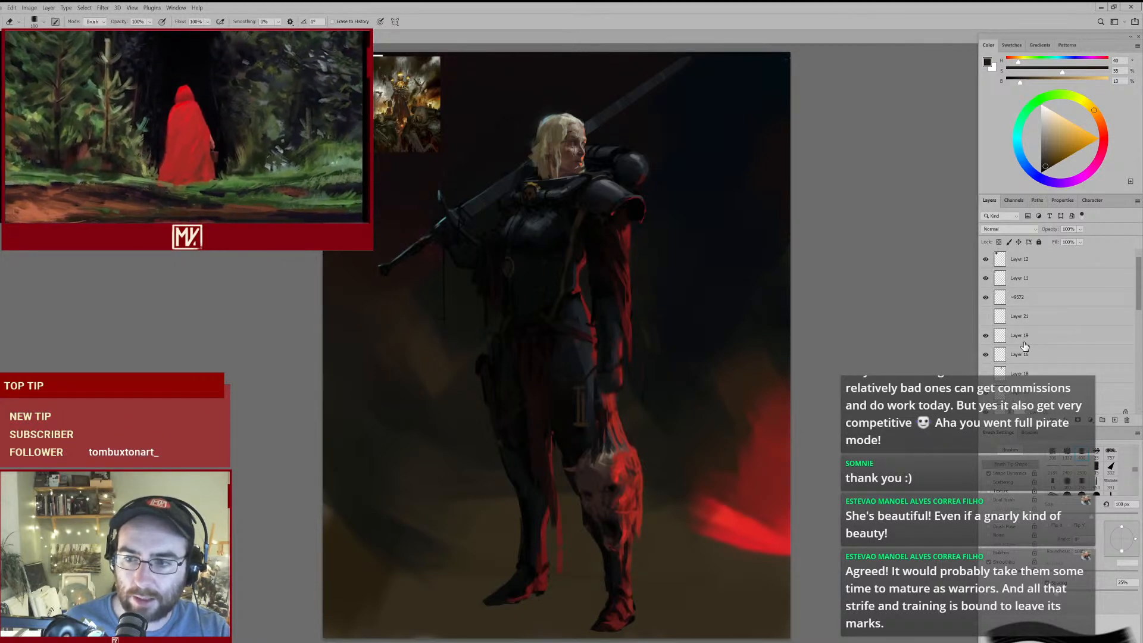
pyautogui.keyDown('shift'); pyautogui.click(1025, 339); pyautogui.keyUp('shift')
pyautogui.click(986, 337)
pyautogui.click(985, 336)
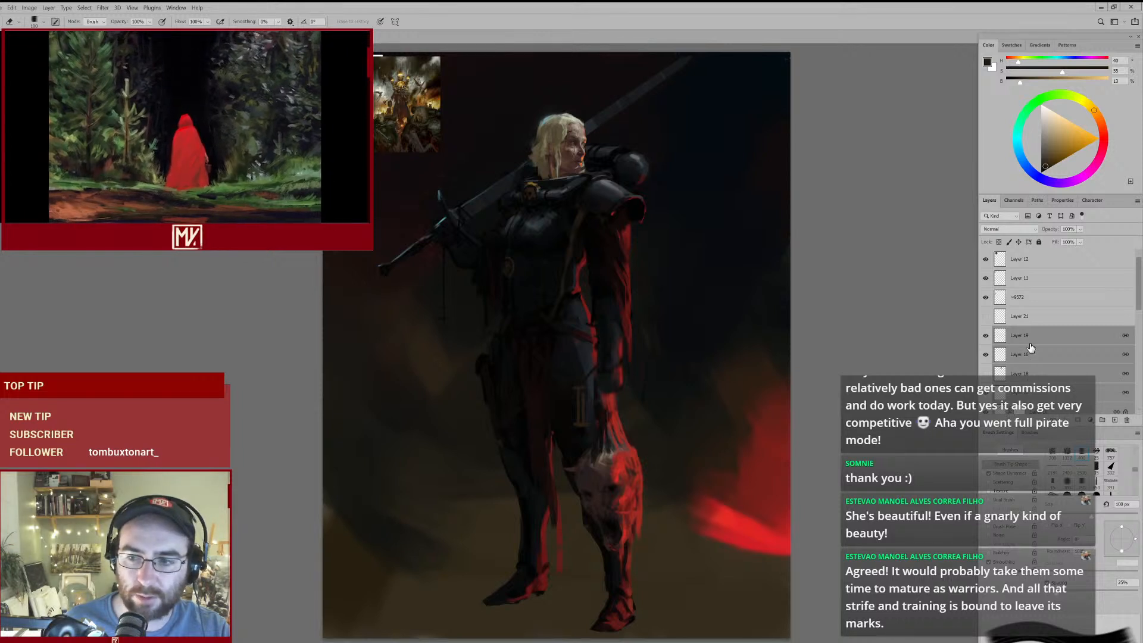
pyautogui.scroll(-3, 1033, 355)
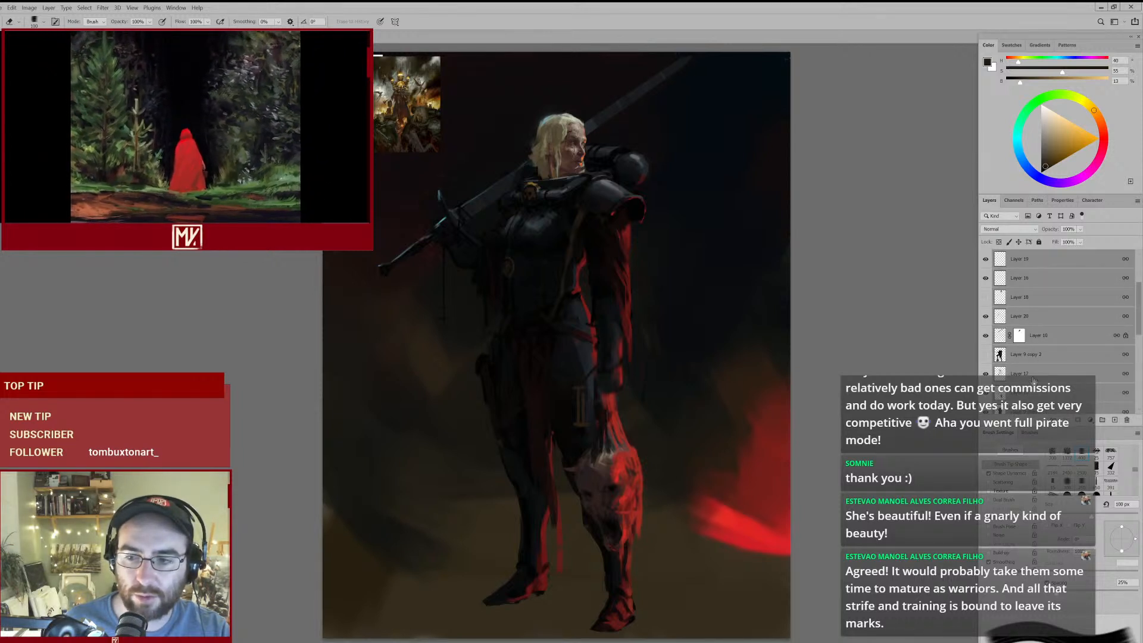
pyautogui.click(1022, 374)
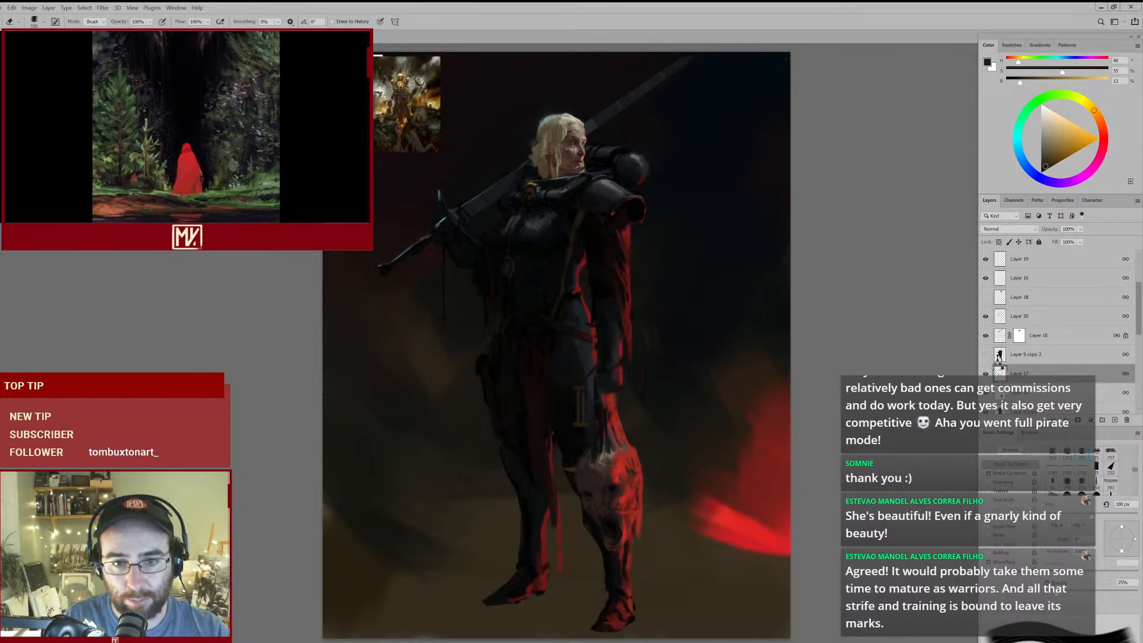
# - Flip the whole canvas horizontally, including the background and reference images, to check the figure mirrored
pyautogui.hotkey('ctrl', 'shift', 'h')
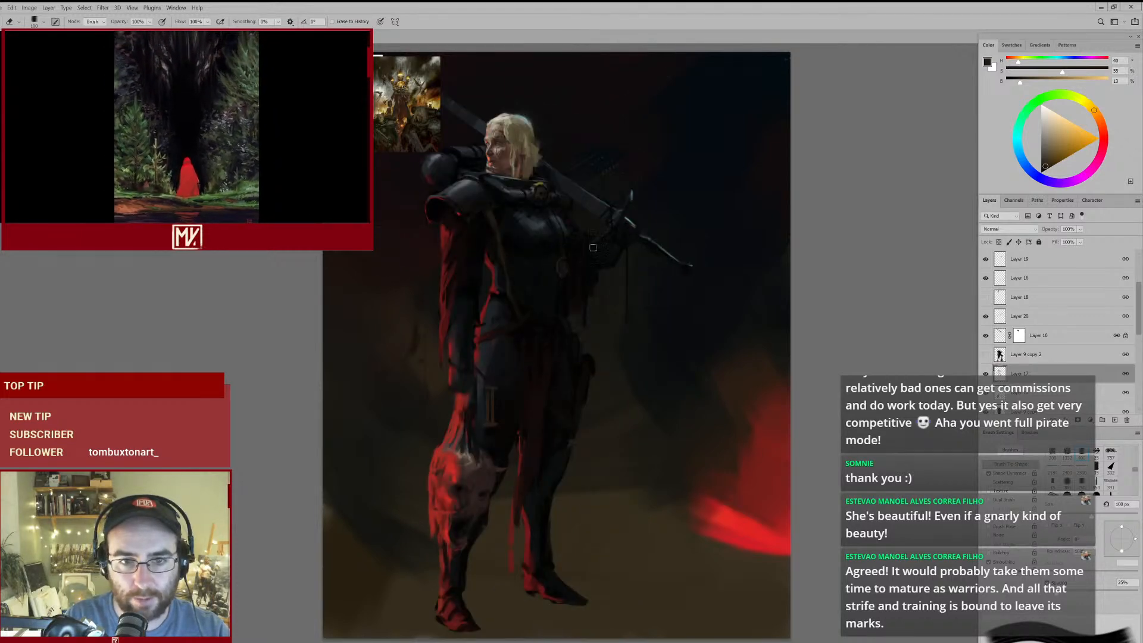
pyautogui.moveTo(519, 232)
pyautogui.mouseDown()
pyautogui.moveTo(538, 227)
pyautogui.moveTo(519, 242)
pyautogui.moveTo(546, 232)
pyautogui.moveTo(552, 257)
pyautogui.moveTo(576, 262)
pyautogui.mouseUp()
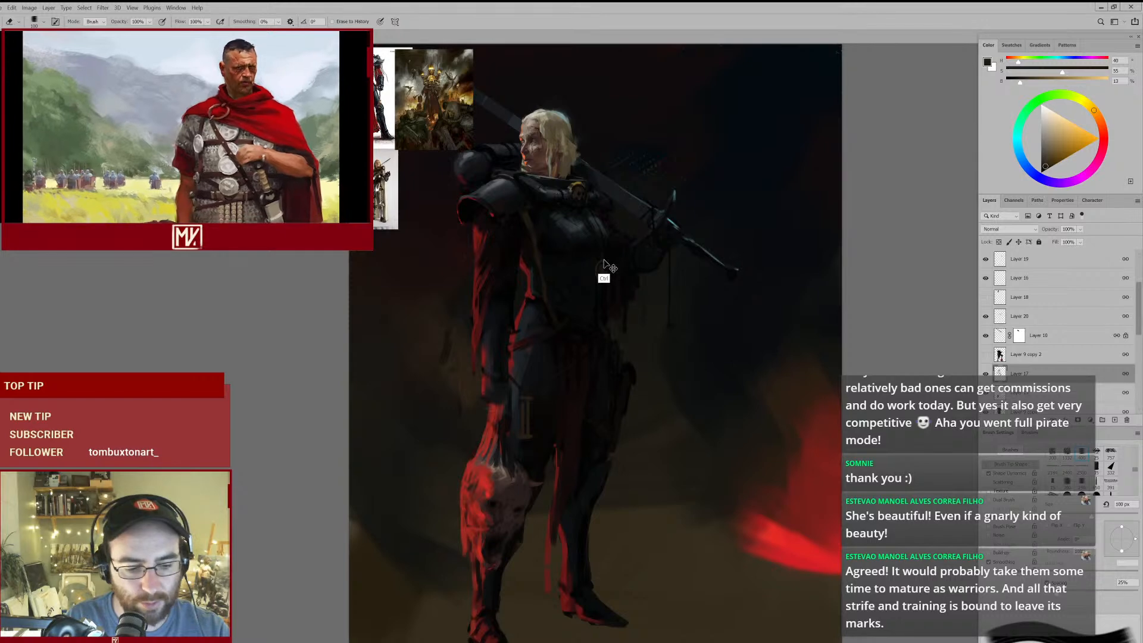
pyautogui.hotkey('ctrl', 'h')
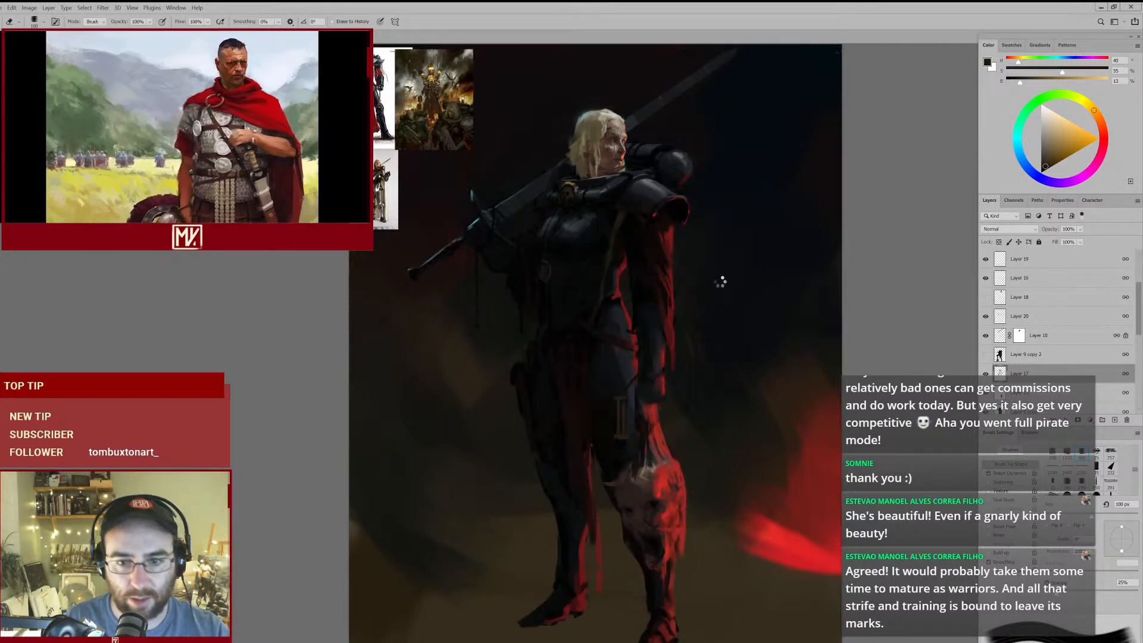
pyautogui.hotkey('ctrl', 'h')
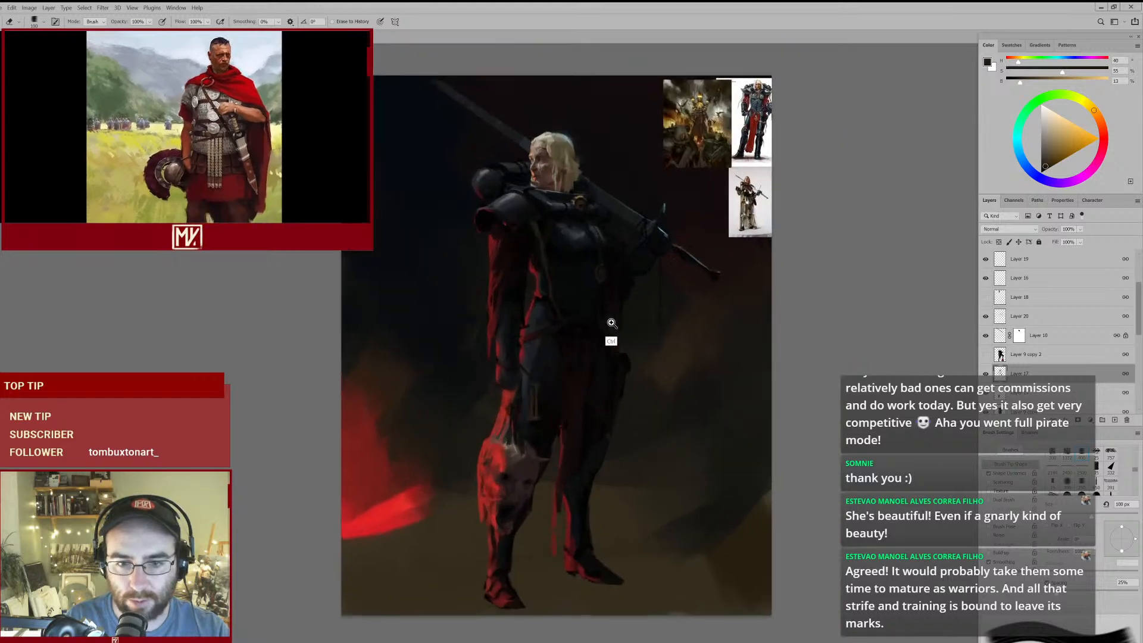
# - Darken the area around the strap's upper end on the mirrored breastplate with sampled near-black at 70 px
pyautogui.click(607, 324)
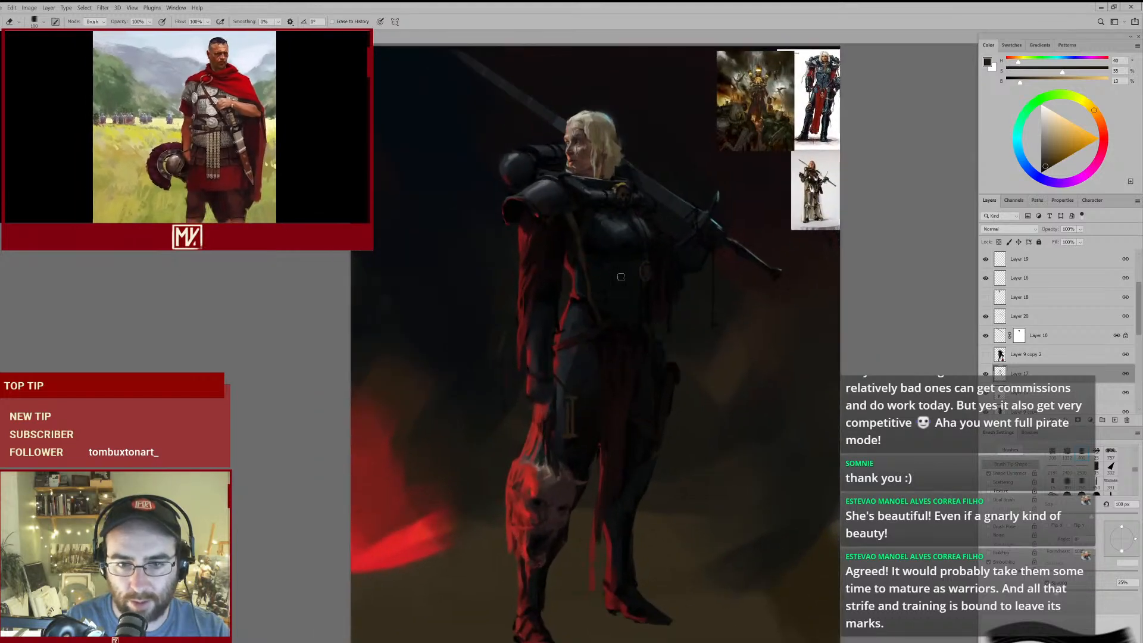
pyautogui.click(619, 283)
pyautogui.moveTo(622, 277)
pyautogui.mouseDown()
pyautogui.moveTo(637, 234)
pyautogui.moveTo(585, 256)
pyautogui.moveTo(631, 244)
pyautogui.mouseUp()
pyautogui.press('b')
pyautogui.keyDown('alt'); pyautogui.click(578, 174); pyautogui.keyUp('alt')
pyautogui.press('[')
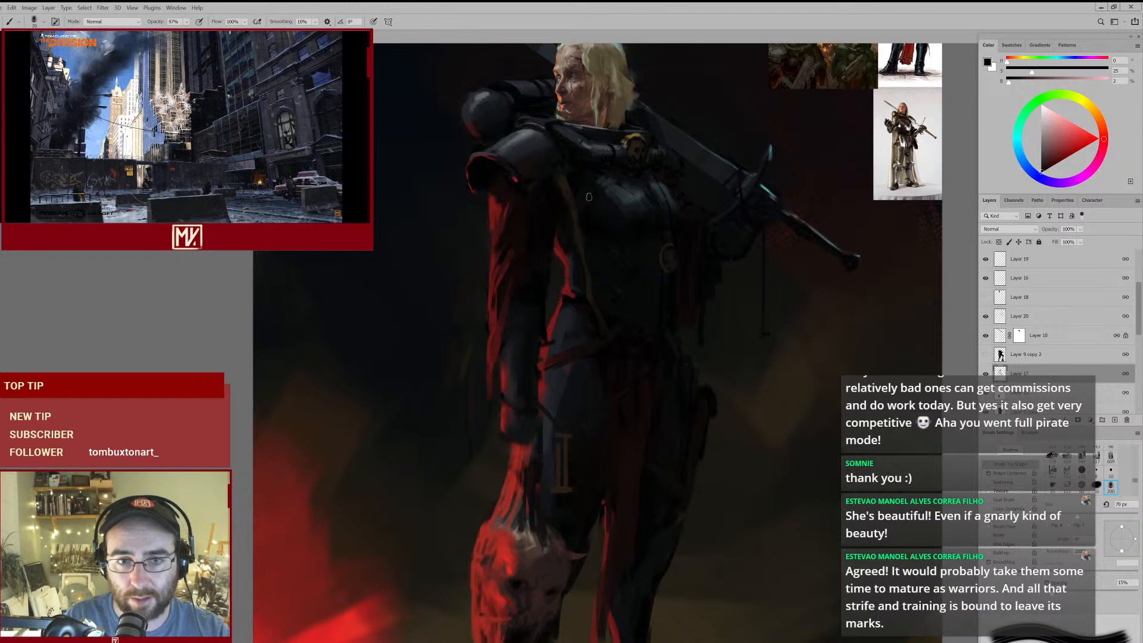
pyautogui.moveTo(599, 178); pyautogui.dragTo(578, 191)
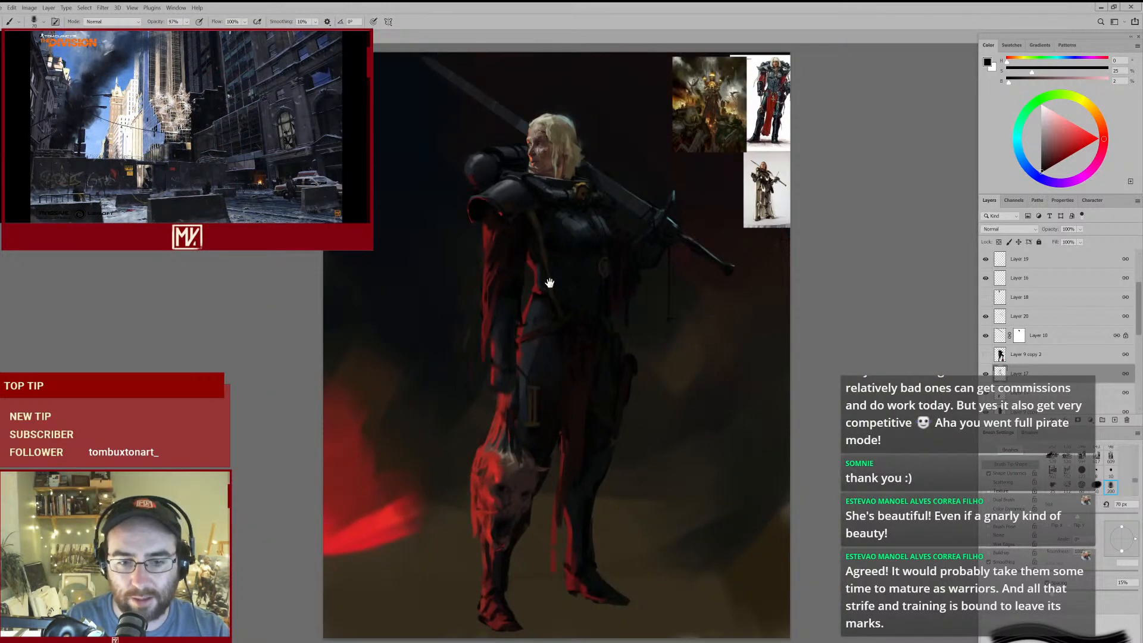
pyautogui.click(558, 314)
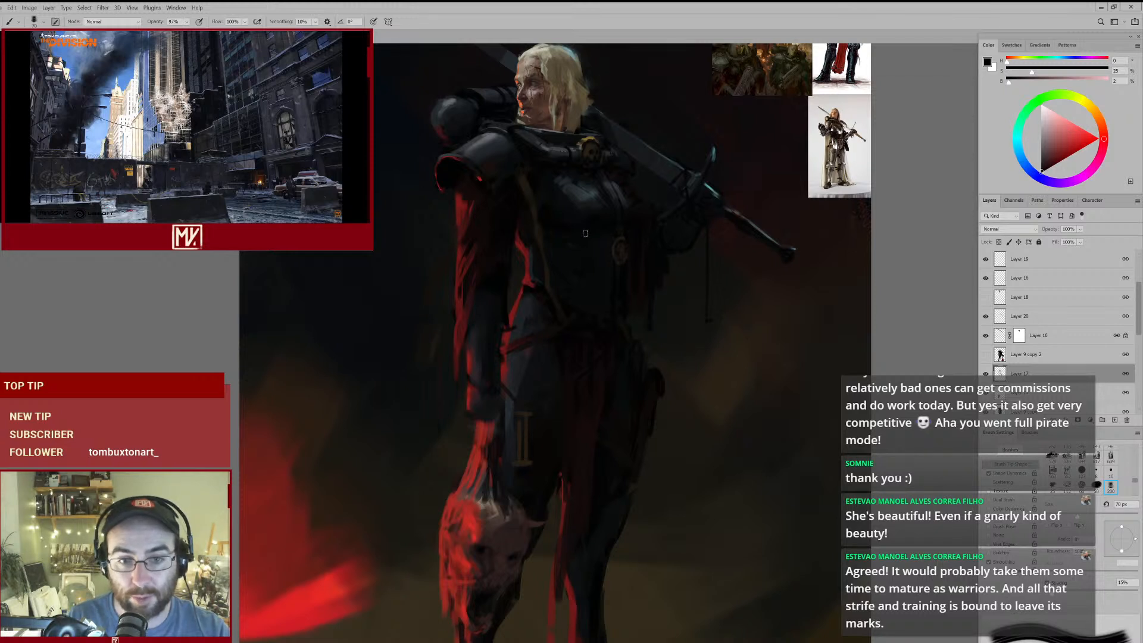
# - Rework the red sleeve's outer edge beneath the pauldron with a 150 px eraser and sampled dark red at 70 px
pyautogui.press('e')
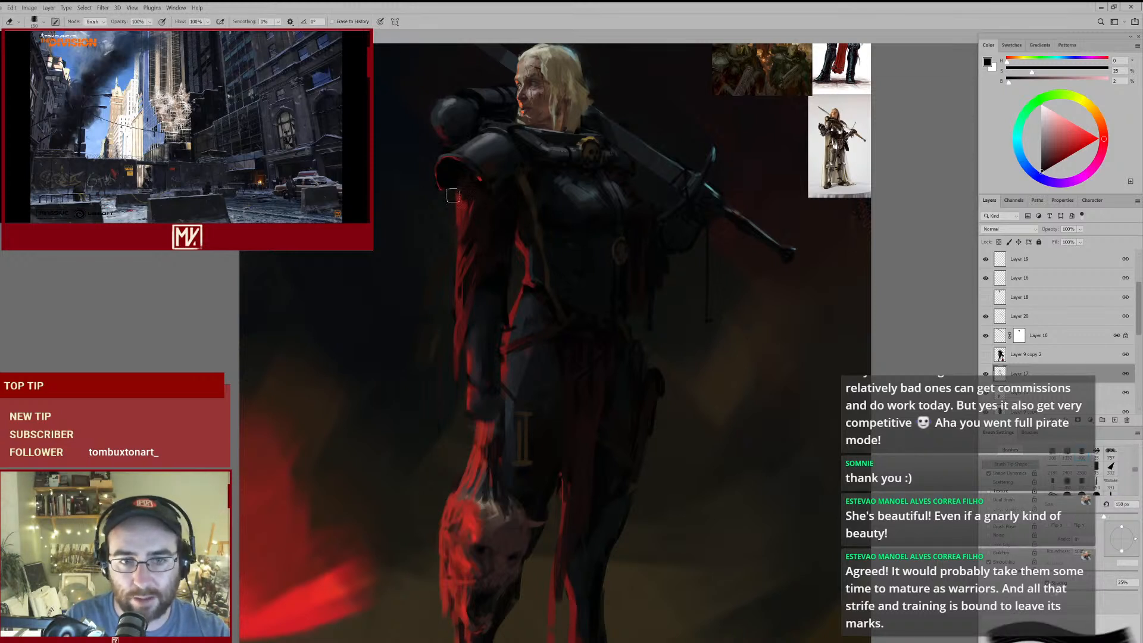
pyautogui.press('[')
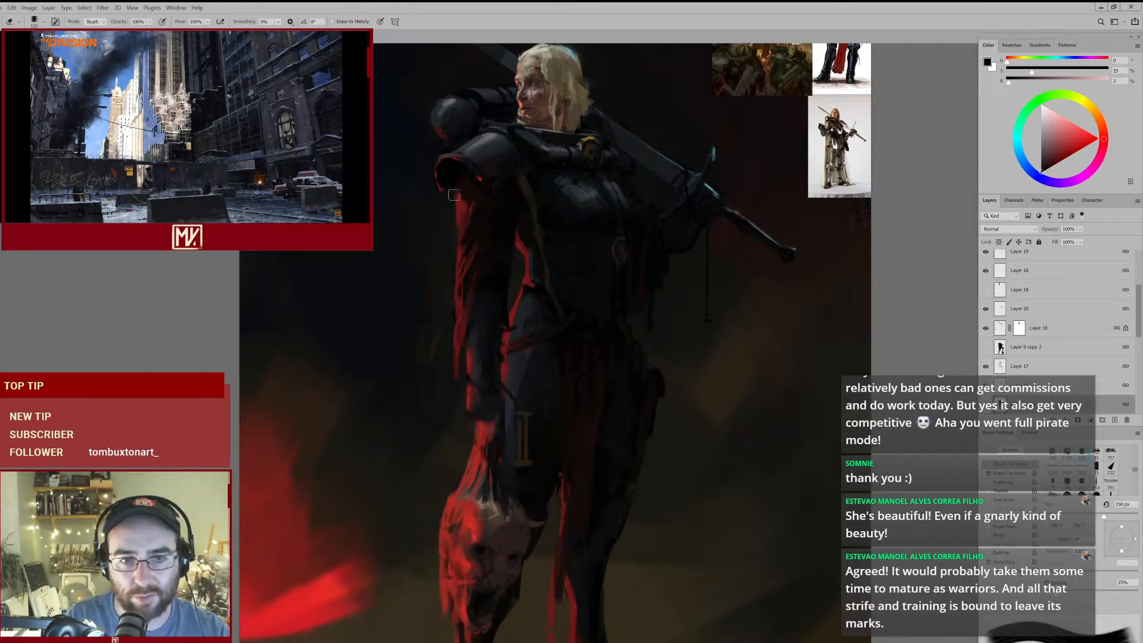
pyautogui.press('b')
pyautogui.keyDown('alt'); pyautogui.click(460, 195); pyautogui.keyUp('alt')
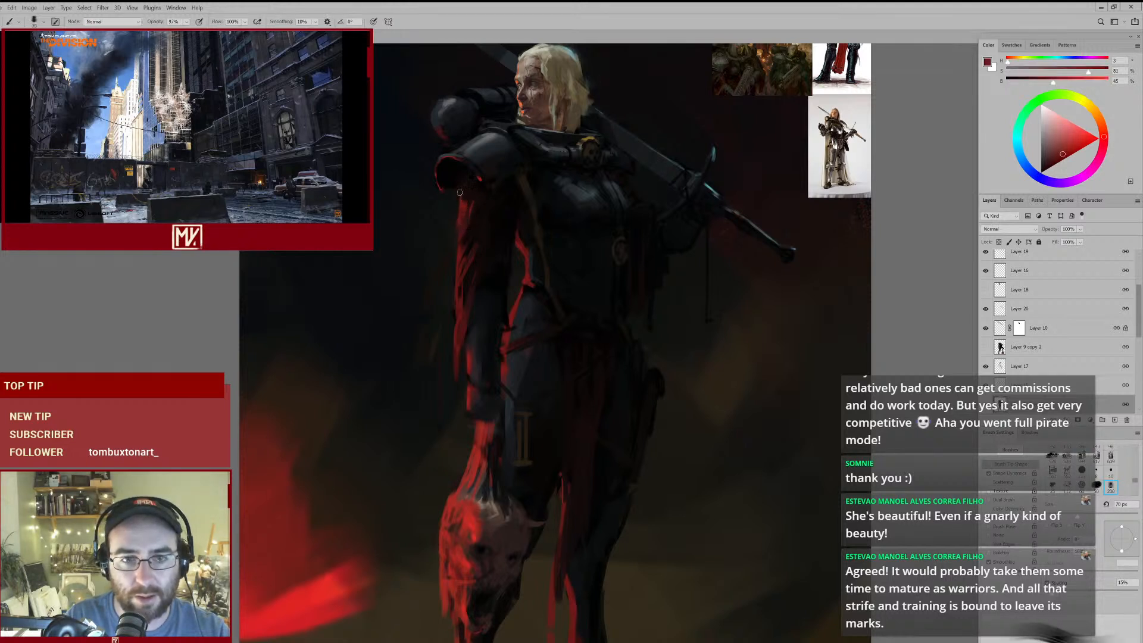
pyautogui.keyDown('alt'); pyautogui.click(457, 211); pyautogui.keyUp('alt')
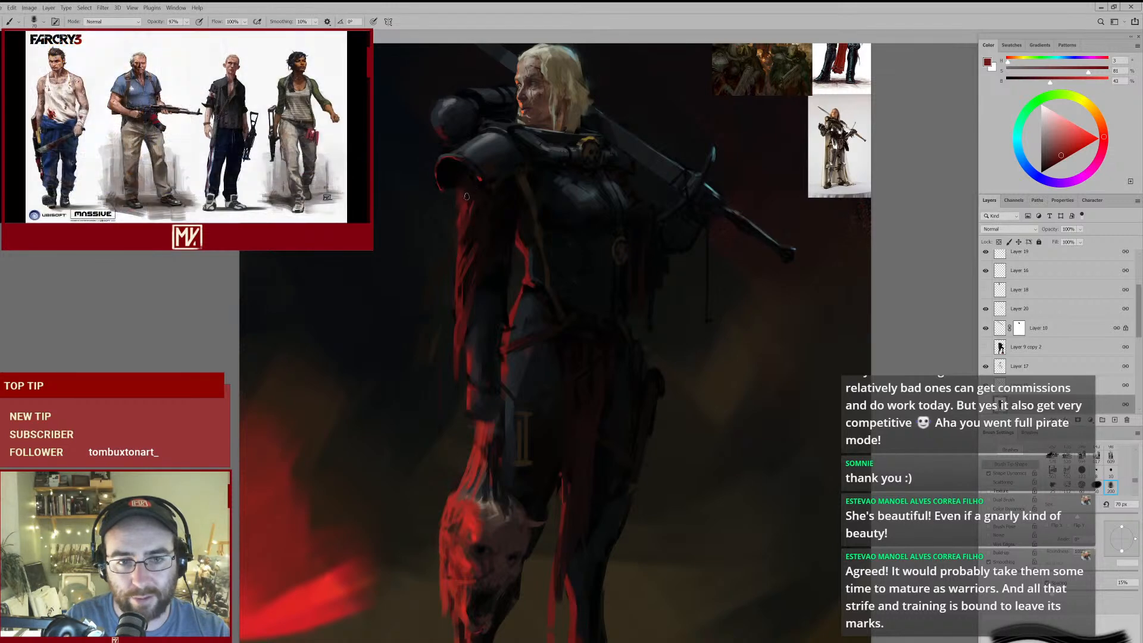
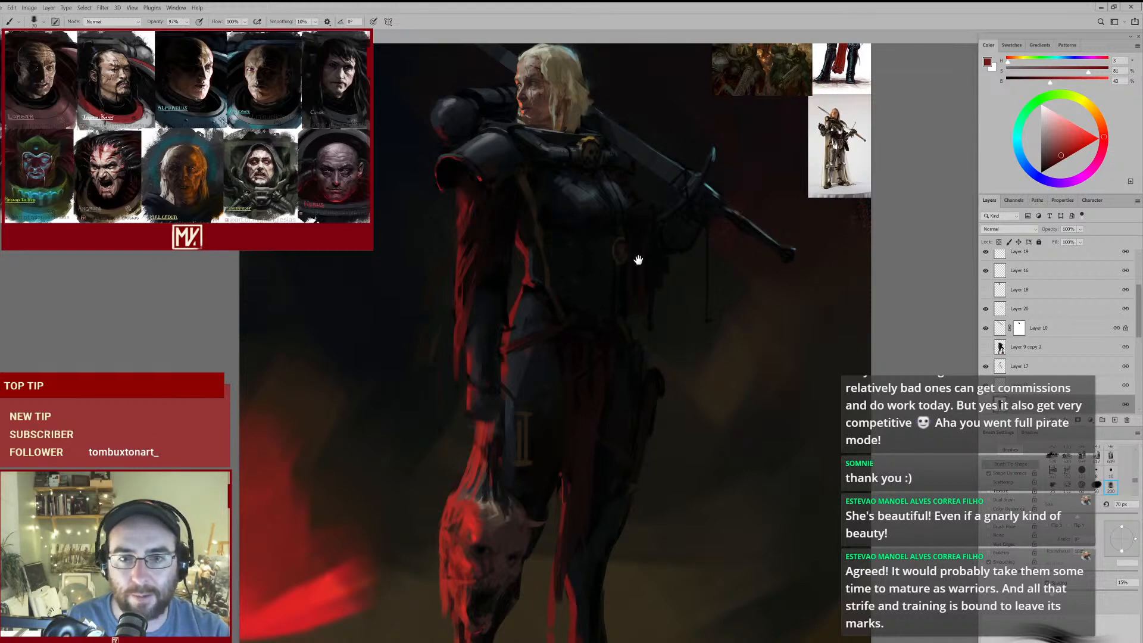
# - Touch up the dark breastplate beside the strap with sampled near-black tones at 70 px
pyautogui.moveTo(638, 252); pyautogui.dragTo(617, 265)
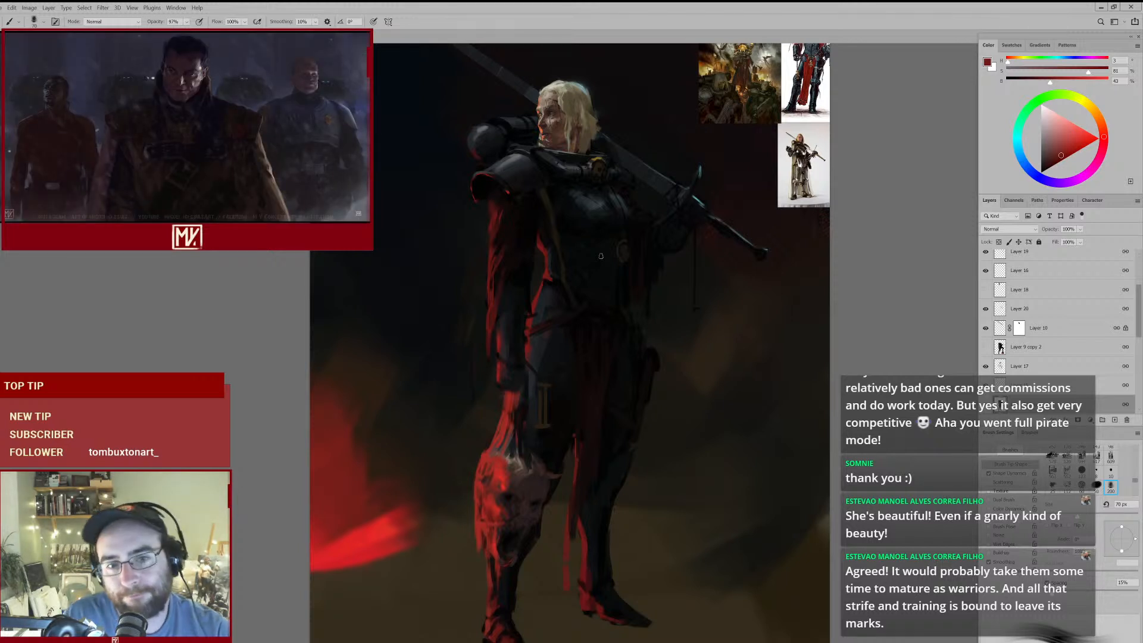
pyautogui.moveTo(597, 255); pyautogui.dragTo(617, 248)
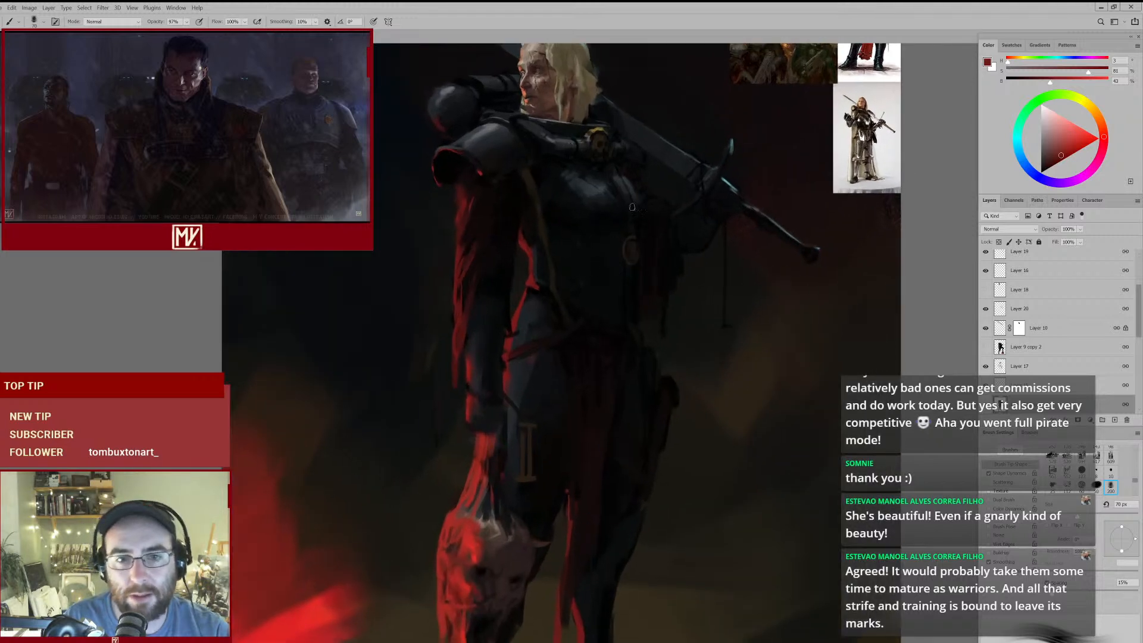
pyautogui.keyDown('alt'); pyautogui.click(534, 232); pyautogui.keyUp('alt')
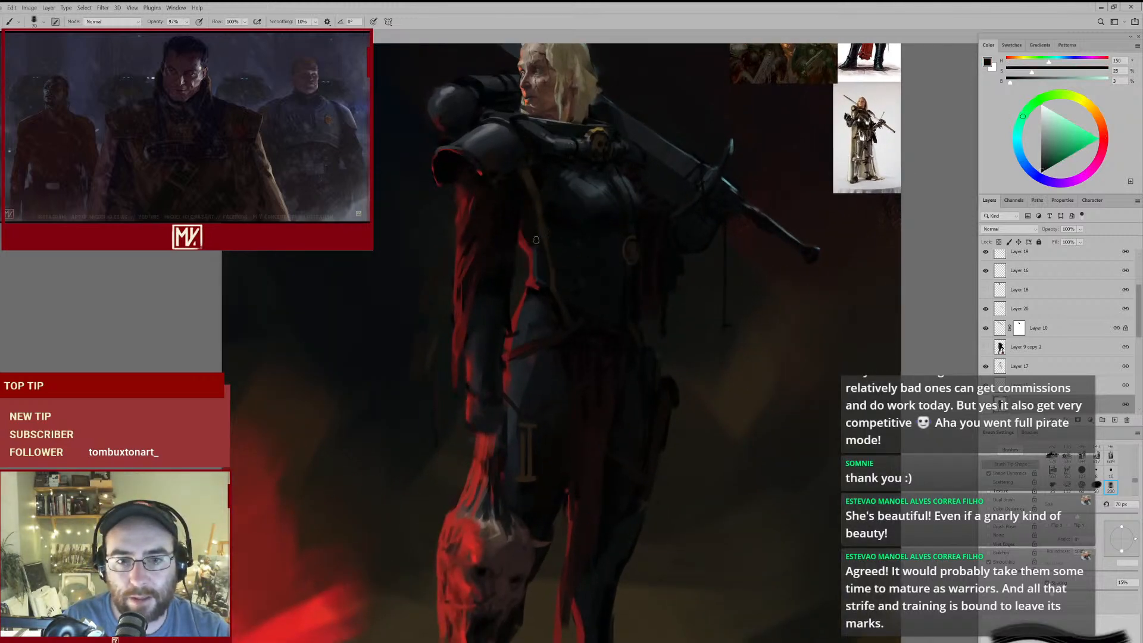
pyautogui.keyDown('alt'); pyautogui.click(536, 248); pyautogui.keyUp('alt')
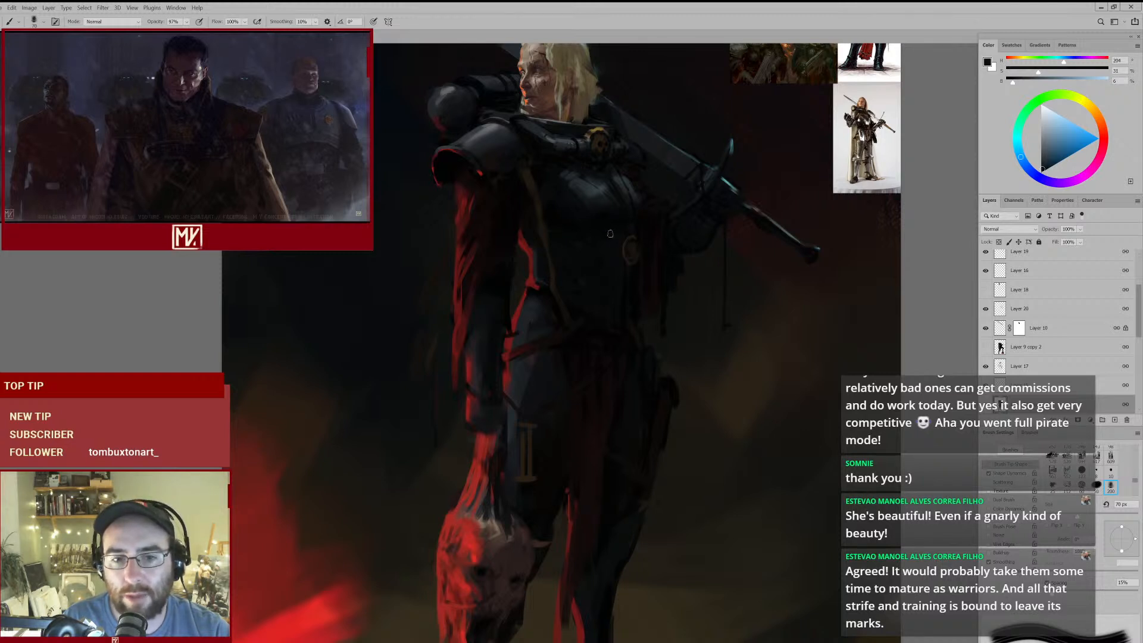
pyautogui.moveTo(589, 194); pyautogui.dragTo(601, 254)
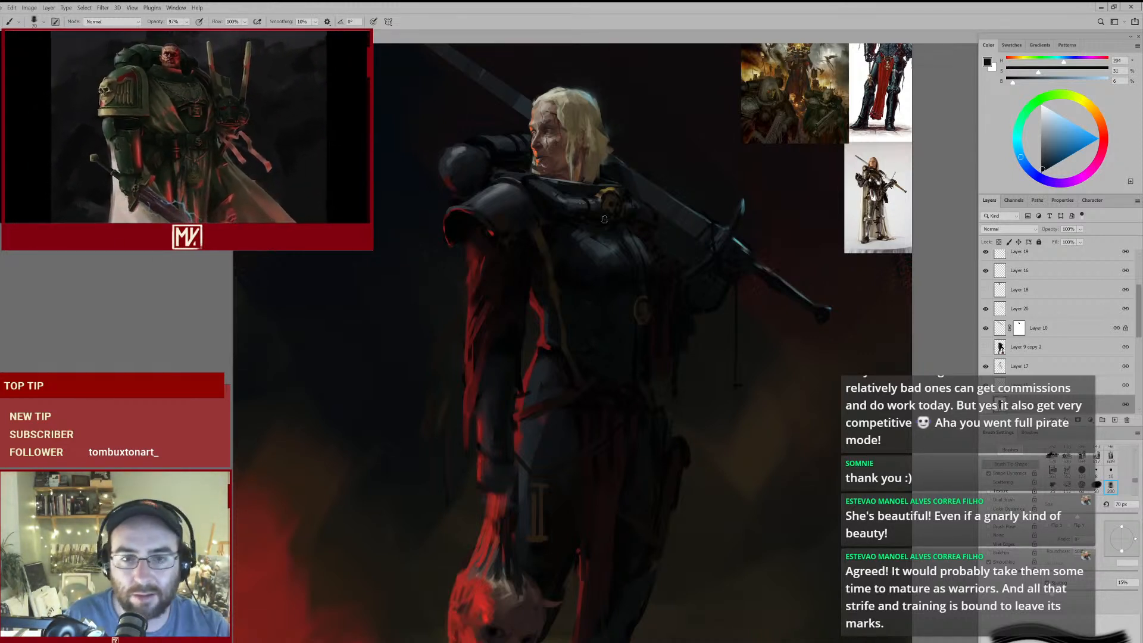
# - Sample bright red from the severed head and set the brush size to 100 px
pyautogui.moveTo(590, 308); pyautogui.dragTo(619, 243)
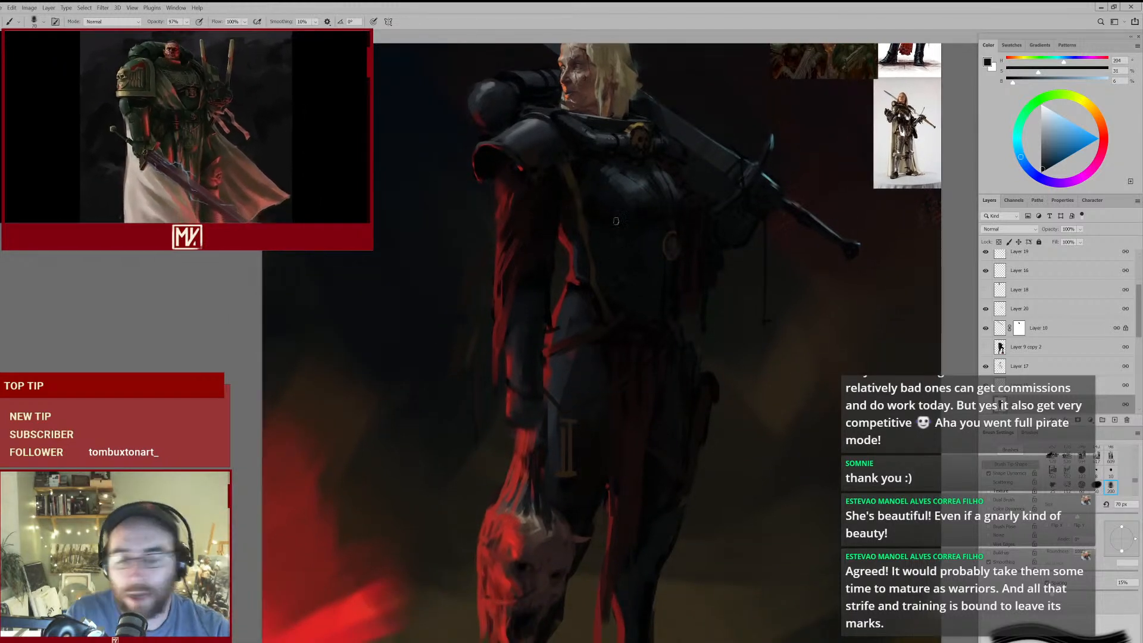
pyautogui.moveTo(613, 305); pyautogui.dragTo(605, 251)
pyautogui.moveTo(613, 298); pyautogui.dragTo(603, 242)
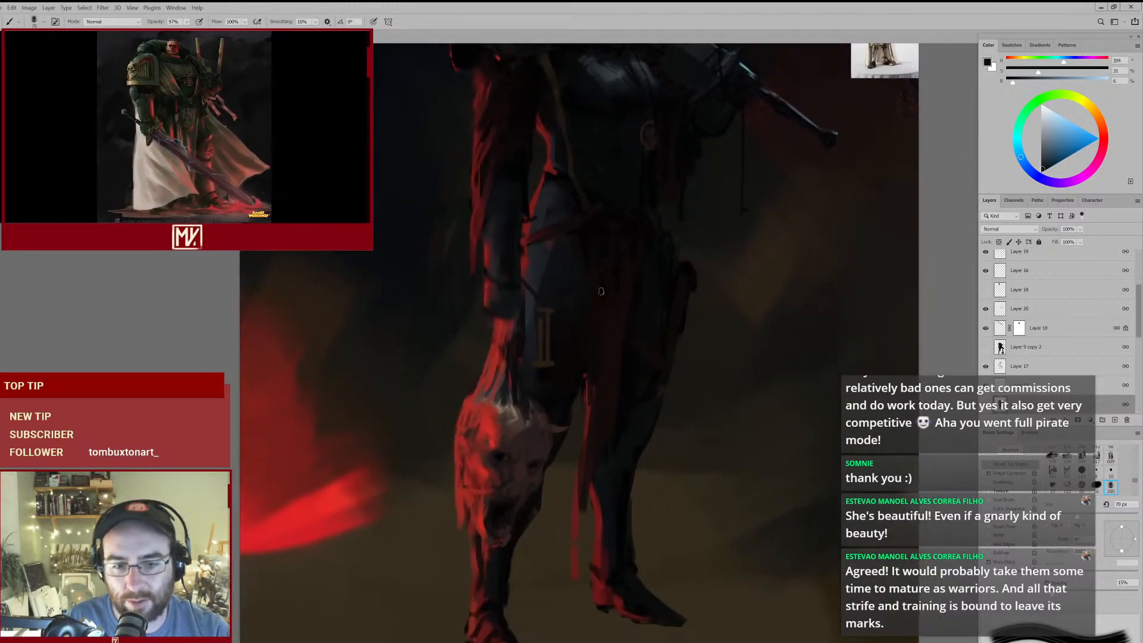
pyautogui.keyDown('alt'); pyautogui.click(485, 434); pyautogui.keyUp('alt')
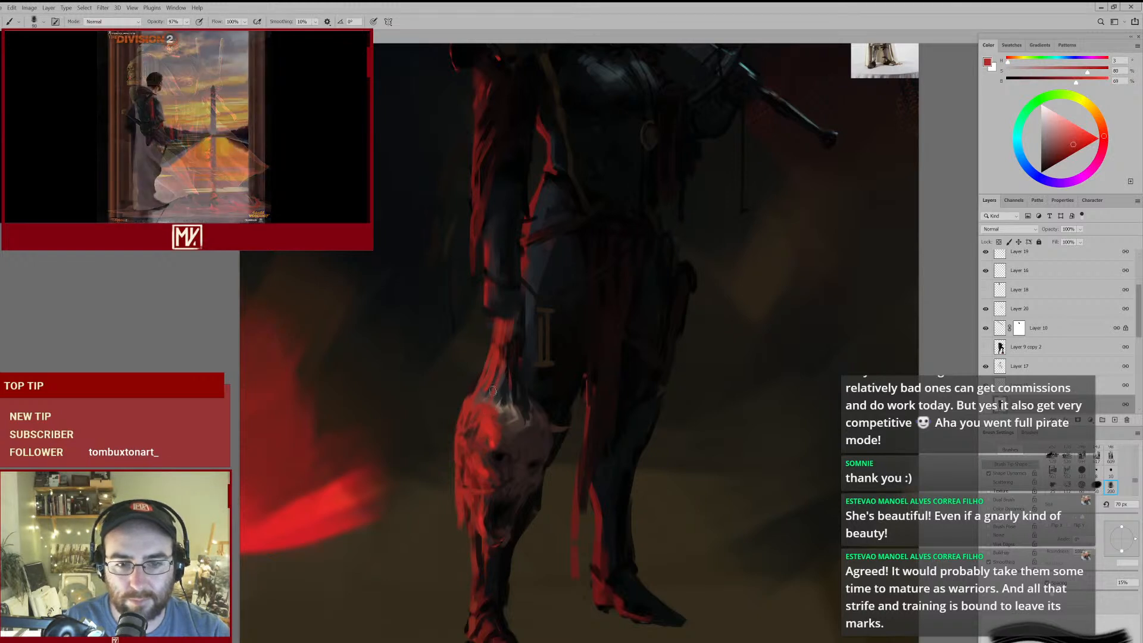
pyautogui.moveTo(658, 172); pyautogui.dragTo(635, 273)
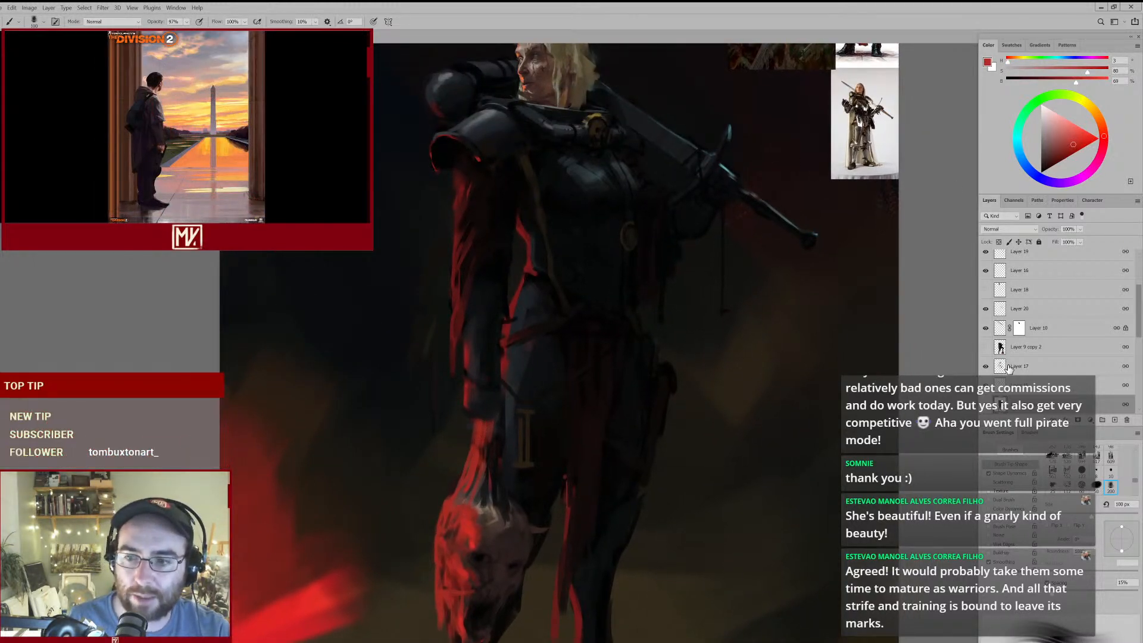
# - Select Layer 20 and toggle its visibility to check which parts of the figure it holds
pyautogui.click(1018, 314)
pyautogui.click(985, 310)
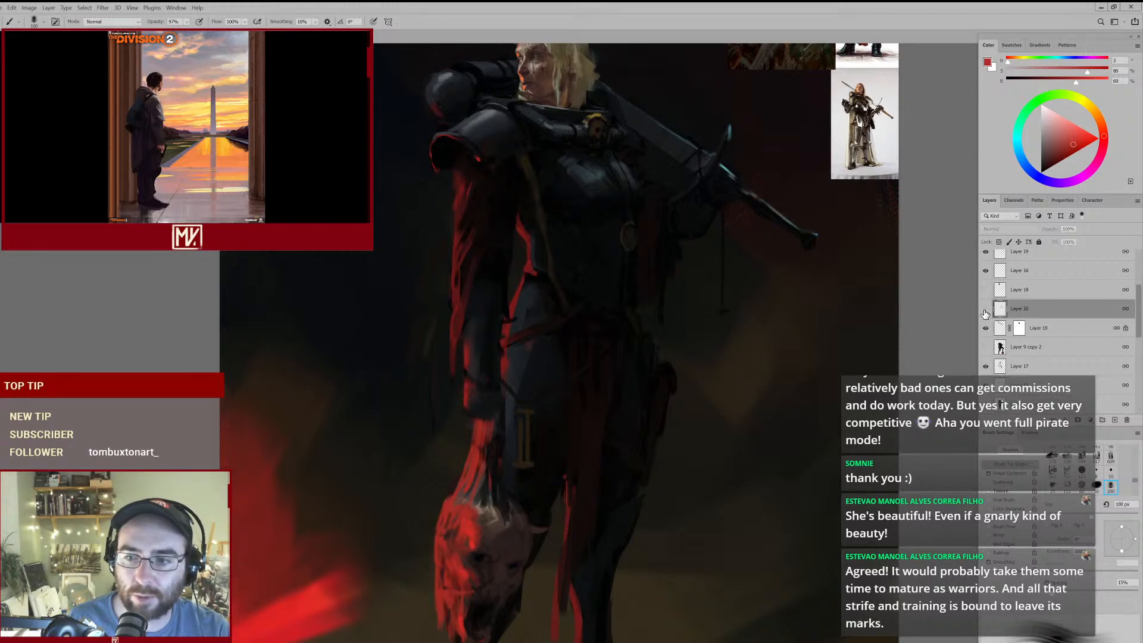
pyautogui.click(986, 309)
pyautogui.moveTo(672, 204); pyautogui.dragTo(643, 292)
pyautogui.press('e')
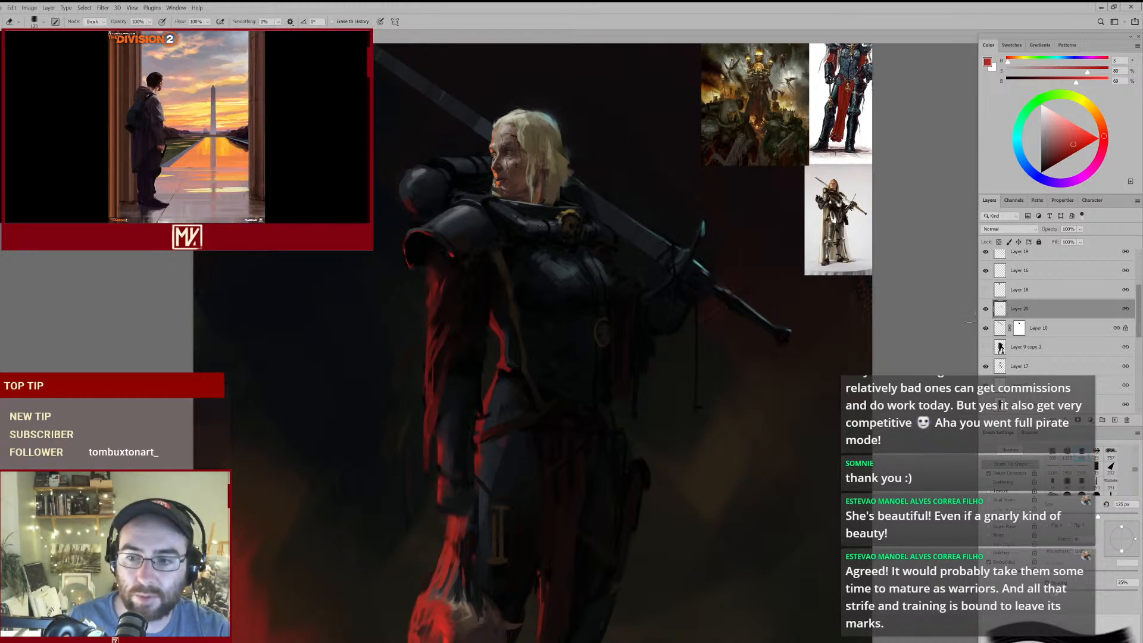
pyautogui.click(986, 312)
pyautogui.click(986, 312)
pyautogui.moveTo(572, 276)
pyautogui.mouseDown()
pyautogui.moveTo(553, 357)
pyautogui.moveTo(592, 326)
pyautogui.mouseUp()
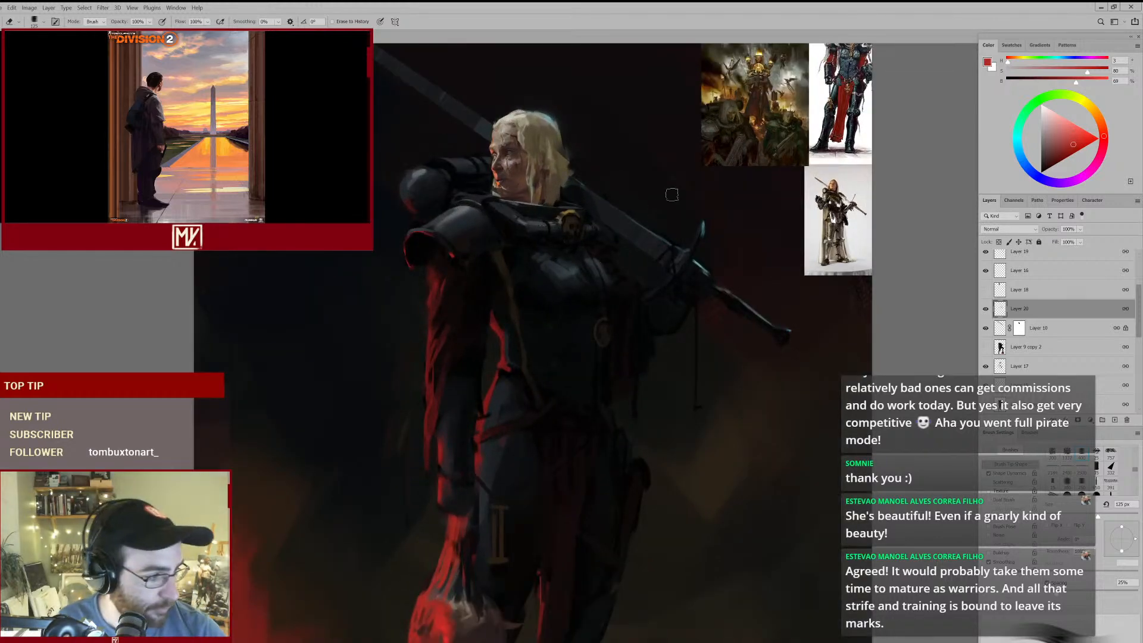
# - Sample dark ochre from the strap's upper end, then select Layer 17 and toggle its visibility to check it
pyautogui.press('b')
pyautogui.moveTo(583, 341)
pyautogui.mouseDown()
pyautogui.moveTo(565, 356)
pyautogui.moveTo(571, 373)
pyautogui.moveTo(579, 280)
pyautogui.moveTo(567, 246)
pyautogui.mouseUp()
pyautogui.moveTo(554, 179); pyautogui.dragTo(586, 178)
pyautogui.keyDown('alt'); pyautogui.click(484, 159); pyautogui.keyUp('alt')
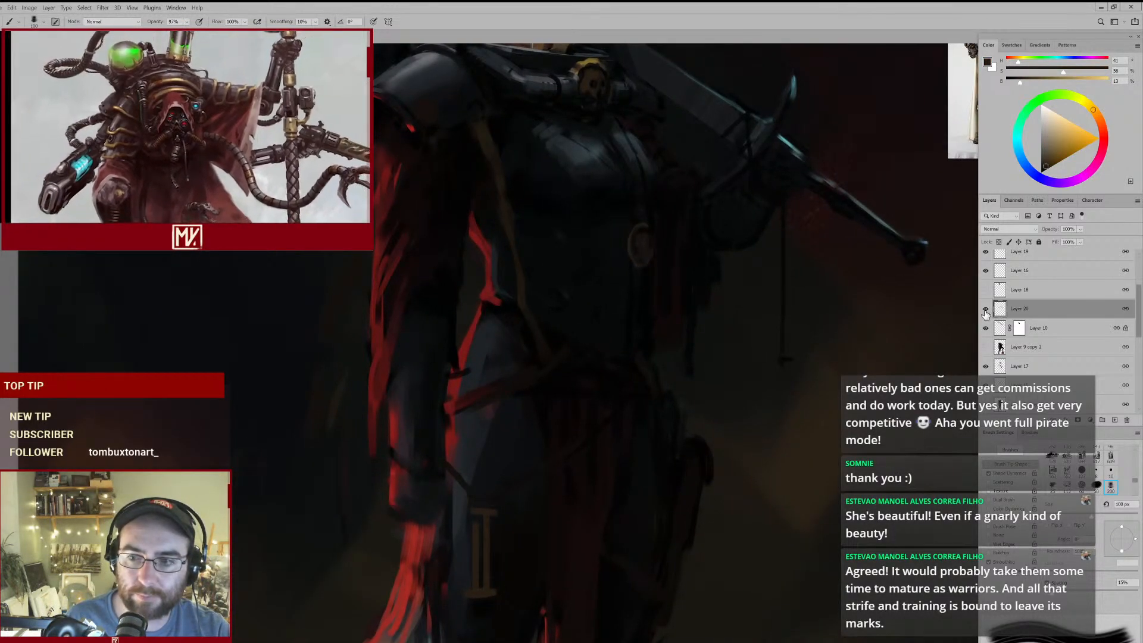
pyautogui.click(987, 368)
pyautogui.click(985, 367)
pyautogui.click(986, 367)
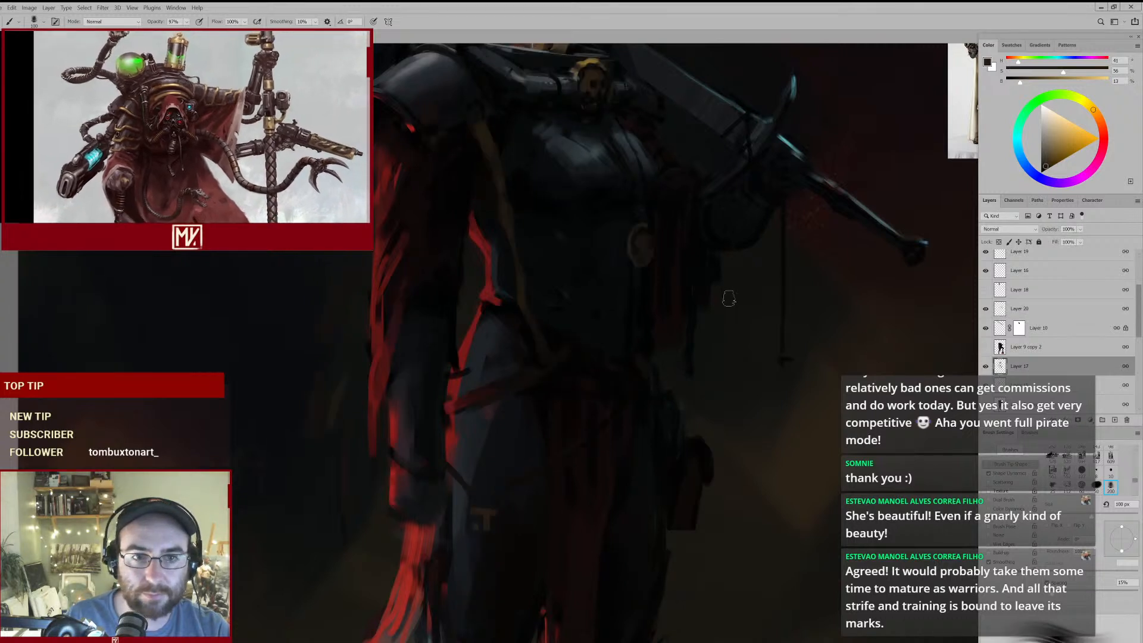
# - Try a second dark ochre strap running from under the pauldron toward the breastplate on Layer 17 at 80 px
pyautogui.press('[')
pyautogui.press('[')
pyautogui.moveTo(433, 141); pyautogui.dragTo(468, 209)
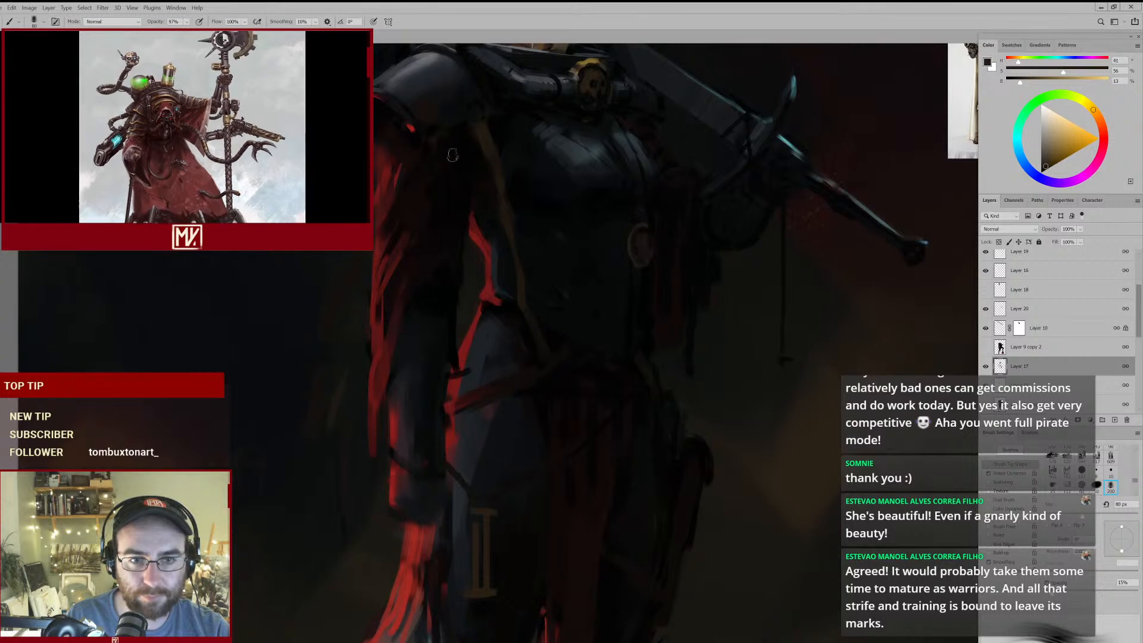
pyautogui.hotkey('ctrl', '0')
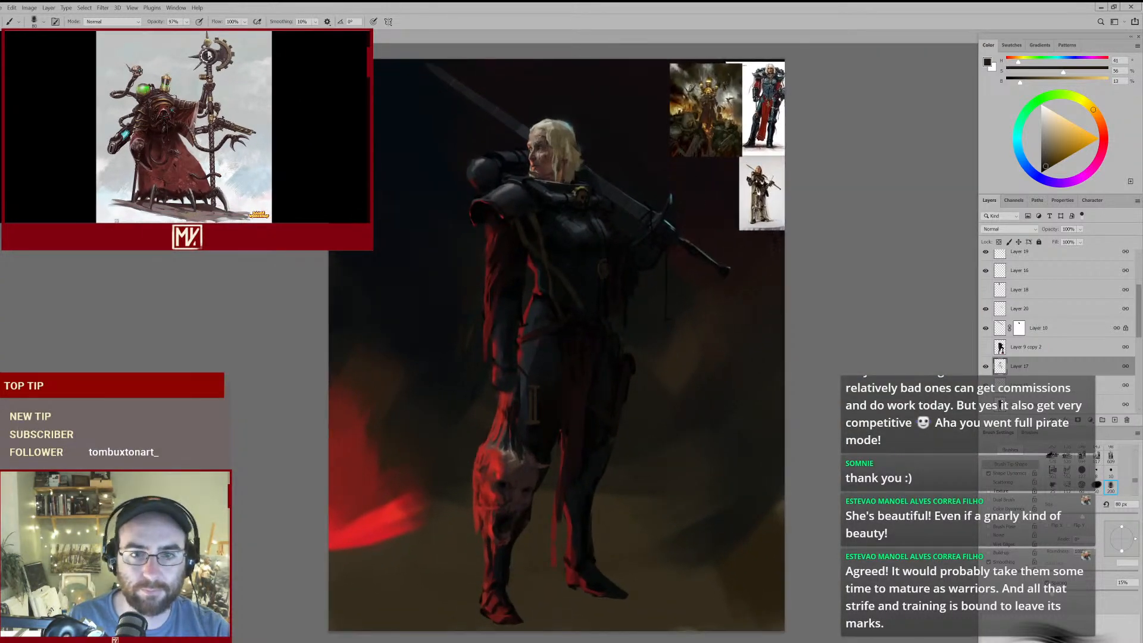
# - Try a thinner ochre strap down the sword side of the torso at 45 px, then undo the added straps on Layer 17
pyautogui.moveTo(631, 300)
pyautogui.mouseDown()
pyautogui.moveTo(612, 304)
pyautogui.moveTo(637, 280)
pyautogui.mouseUp()
pyautogui.press('[')
pyautogui.press('[')
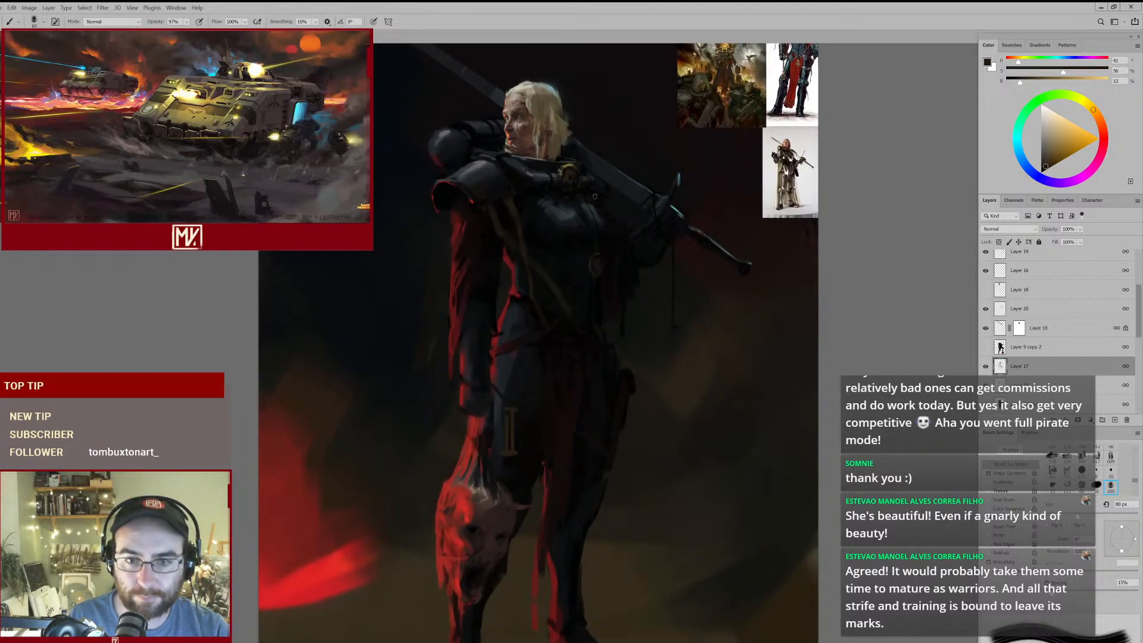
pyautogui.press('[')
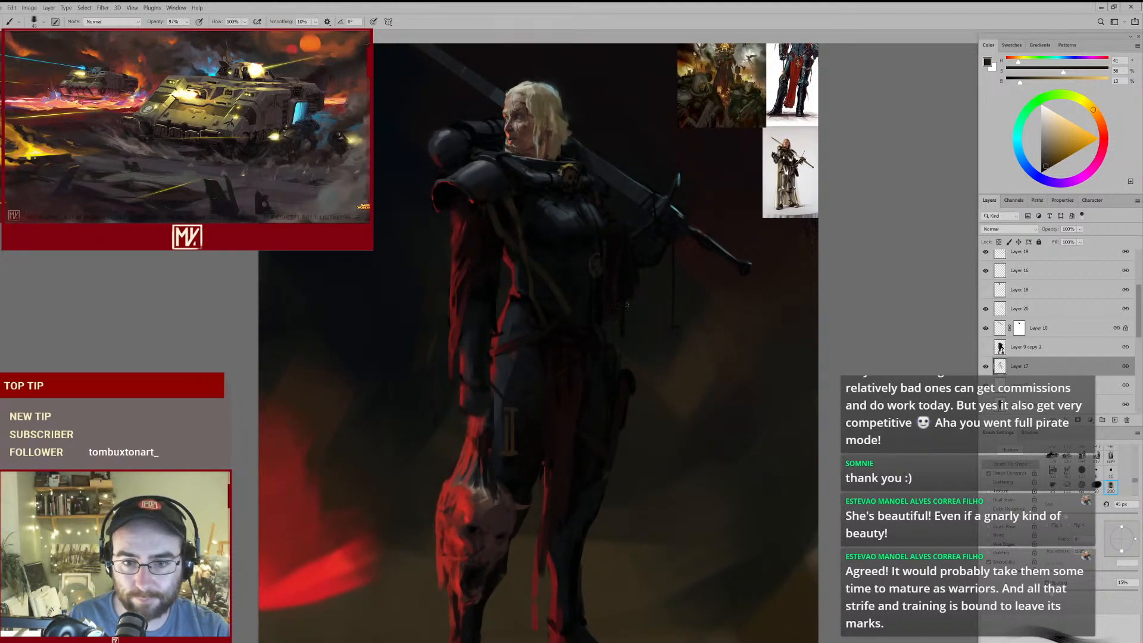
pyautogui.moveTo(674, 272)
pyautogui.mouseDown()
pyautogui.moveTo(620, 316)
pyautogui.moveTo(643, 305)
pyautogui.mouseUp()
pyautogui.press('e')
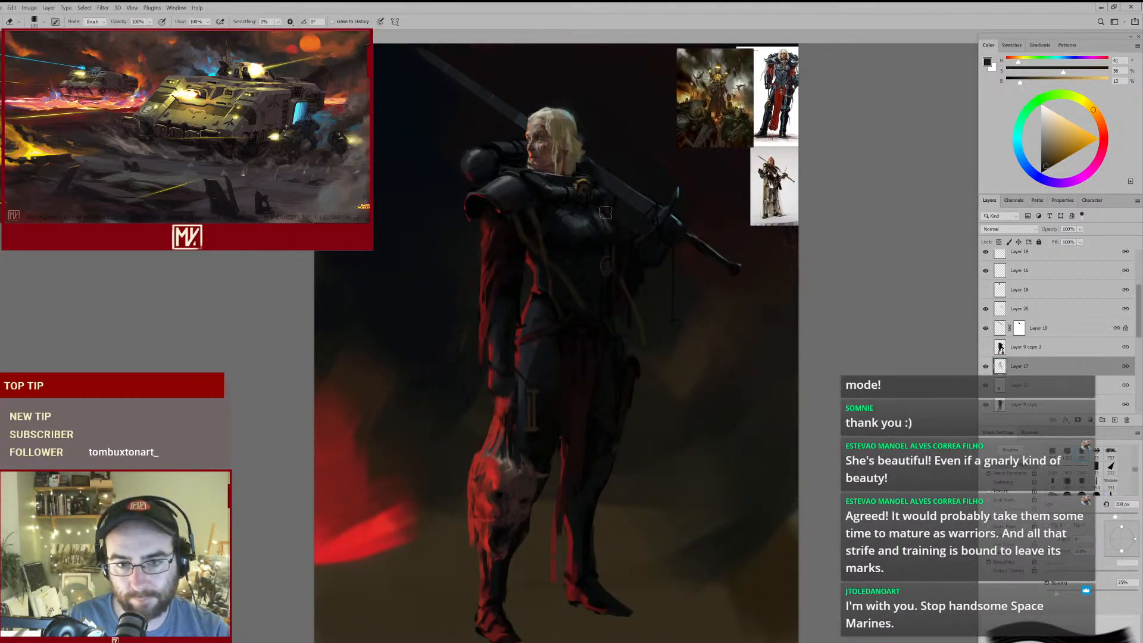
pyautogui.click(986, 367)
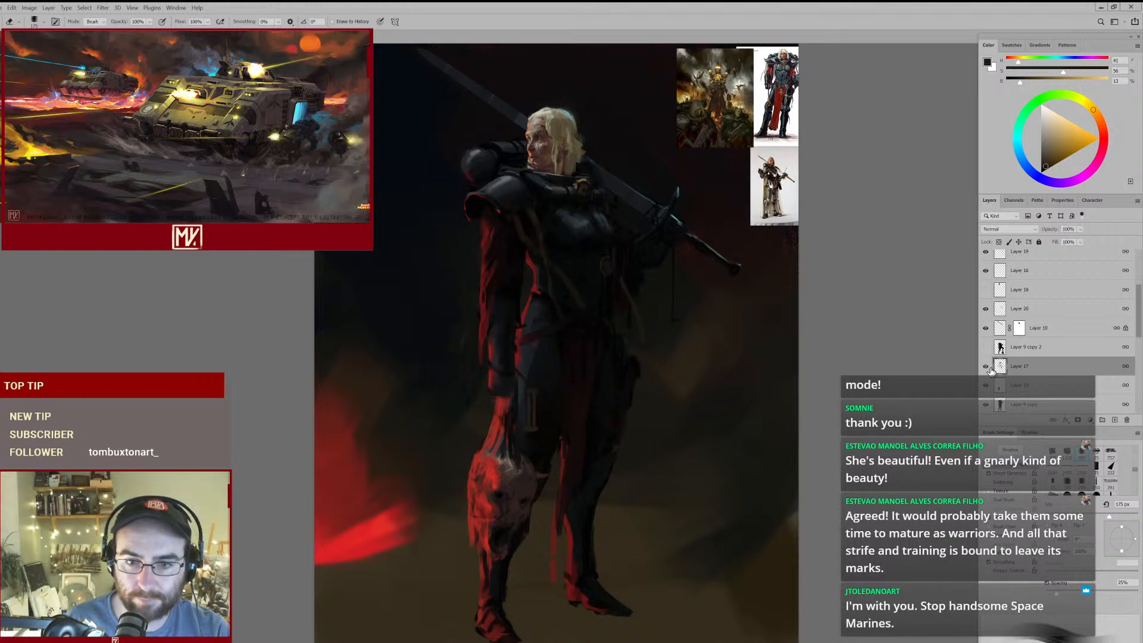
pyautogui.hotkey('ctrl', 'z')
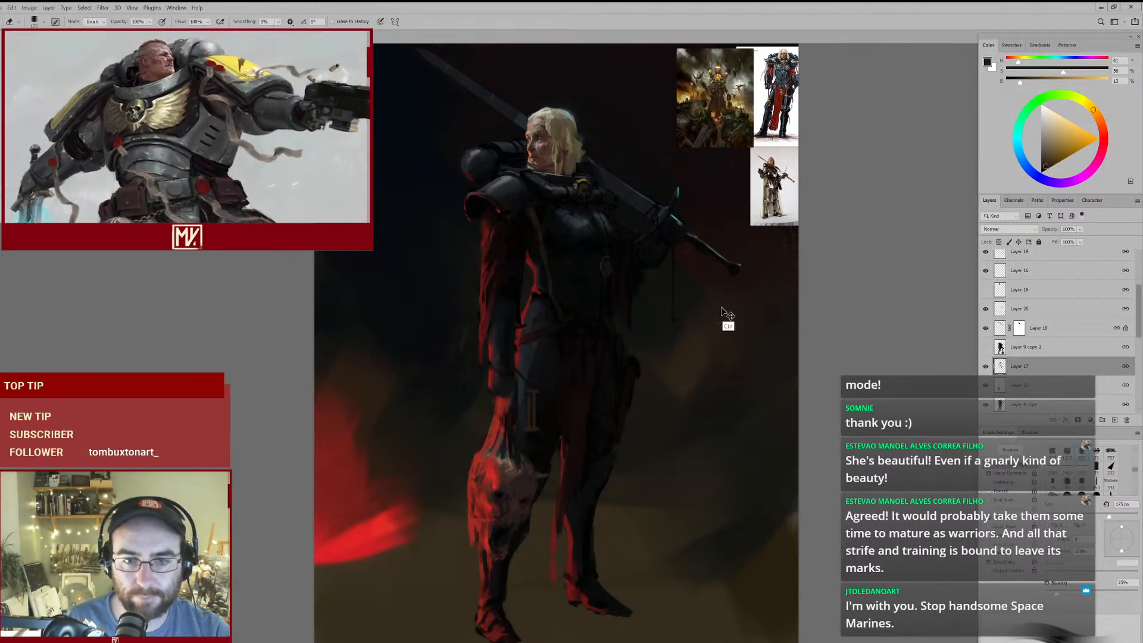
# - Paint dark ochre straps down both sides of the torso on a new layer at 60 px and move that layer above Layer 20
pyautogui.click(1115, 420)
pyautogui.press('b')
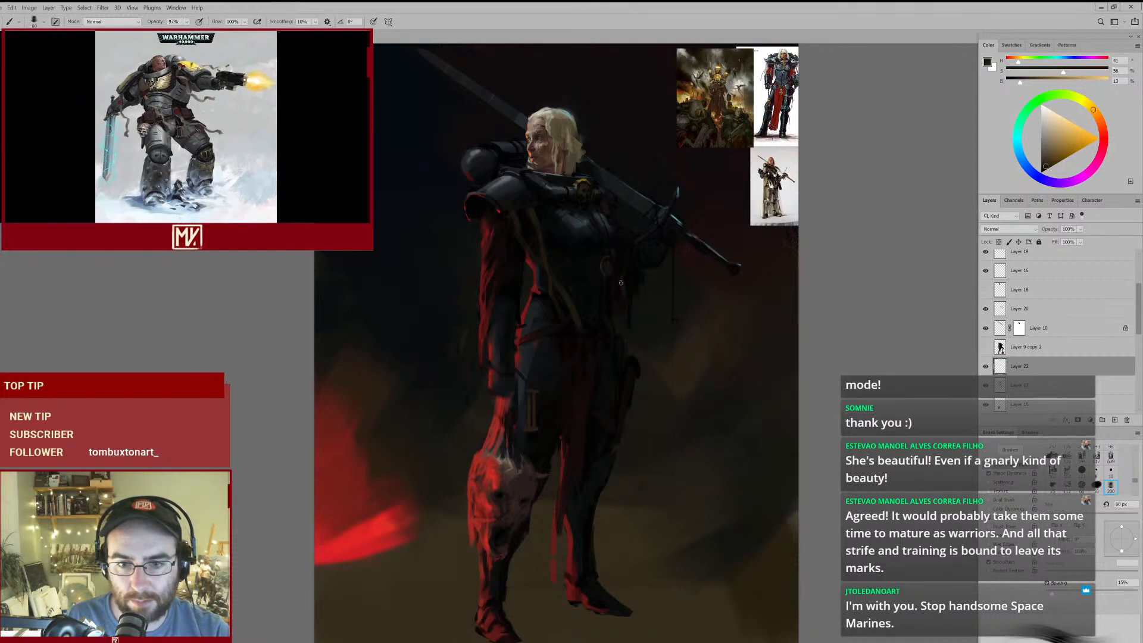
pyautogui.moveTo(648, 270); pyautogui.dragTo(696, 250)
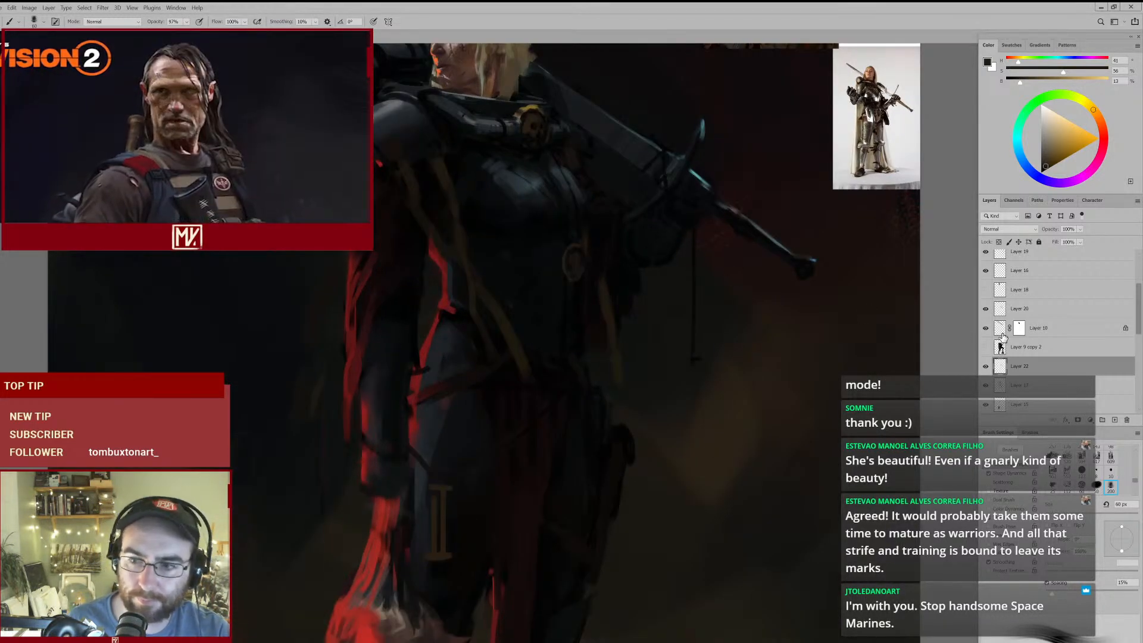
pyautogui.click(986, 310)
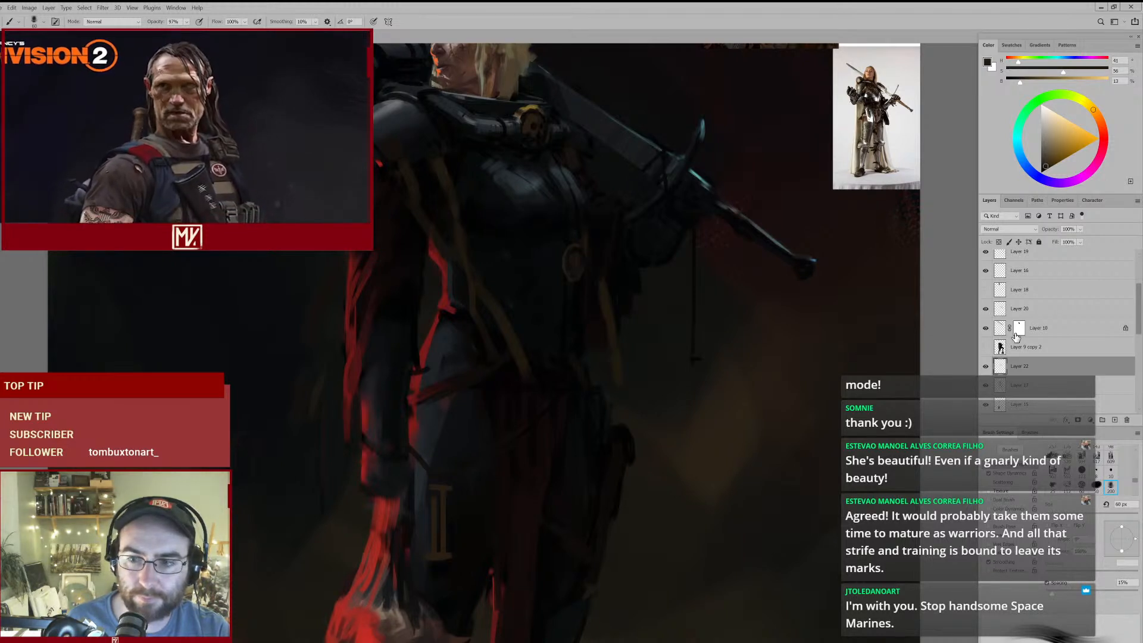
pyautogui.moveTo(1025, 367); pyautogui.dragTo(1024, 300)
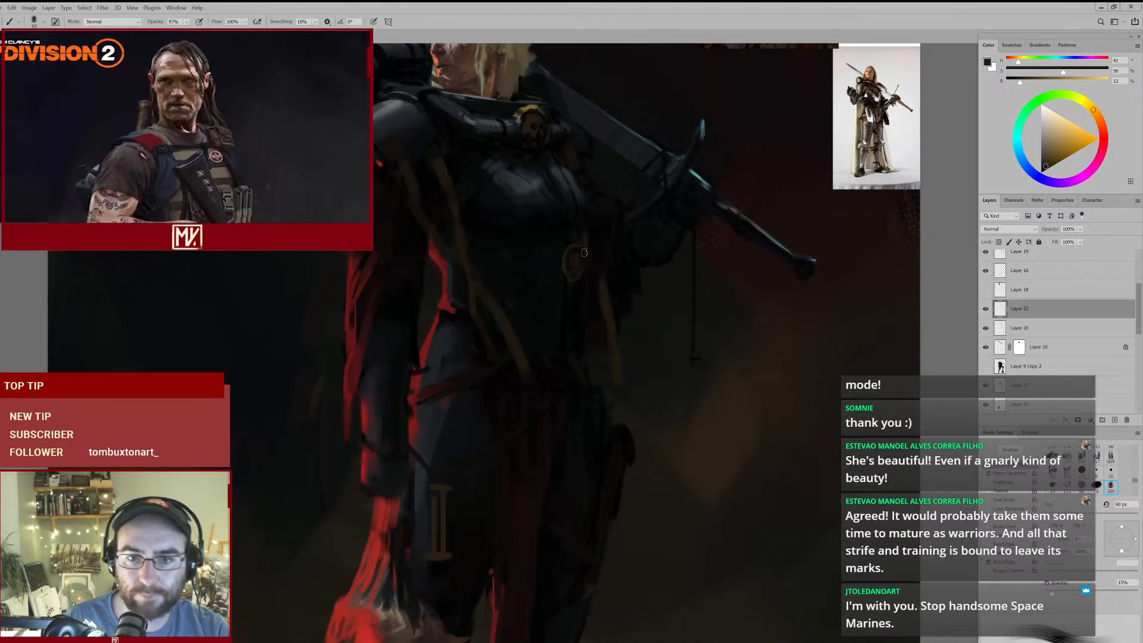
# - Thin and reshape the strap on the sword side of the torso, alternating a 175 px eraser with a 50 px brush
pyautogui.press('e')
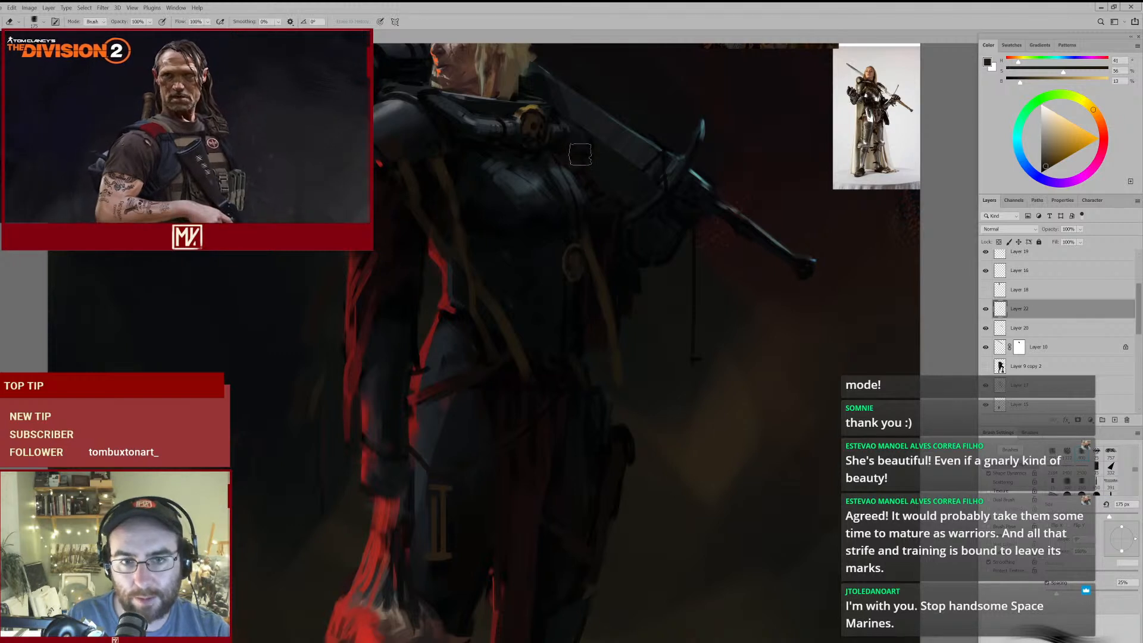
pyautogui.press('b')
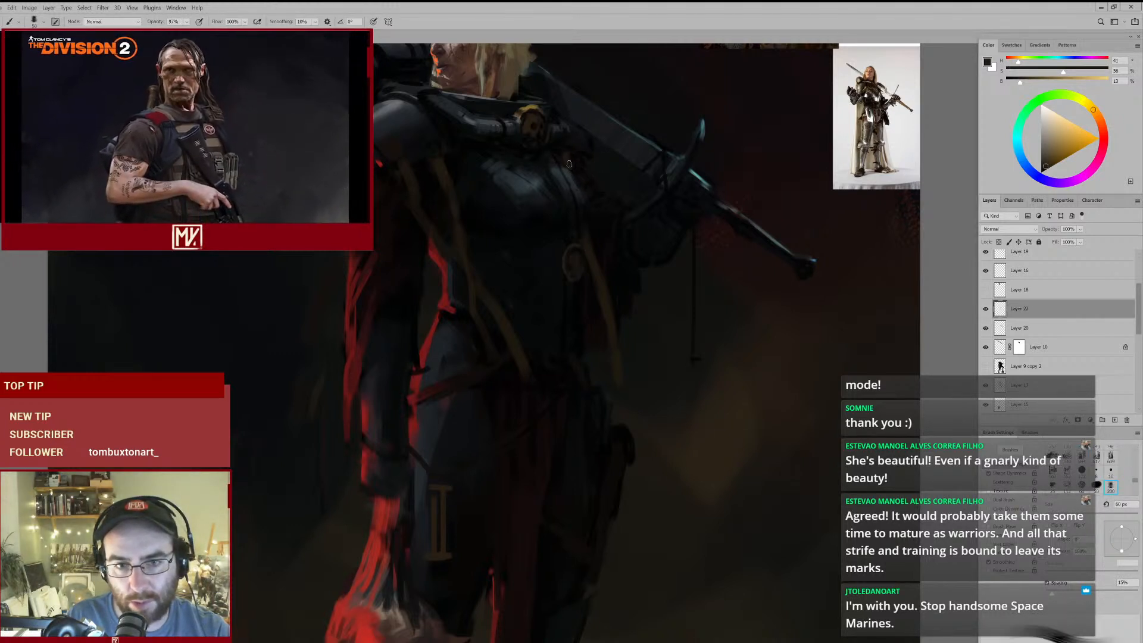
pyautogui.press('e')
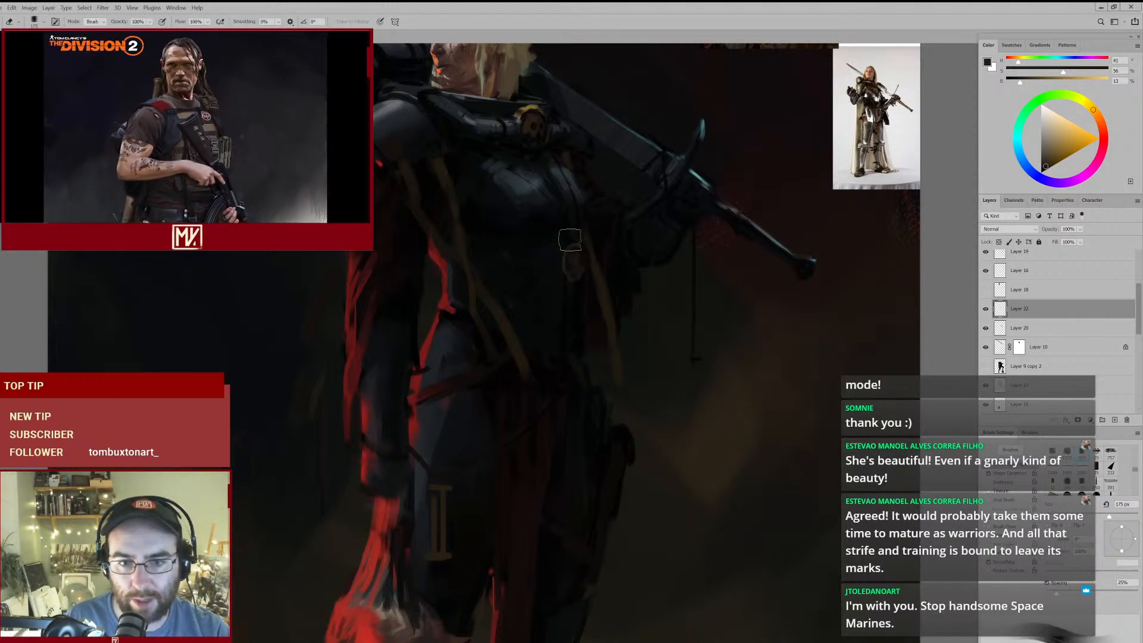
pyautogui.press('b')
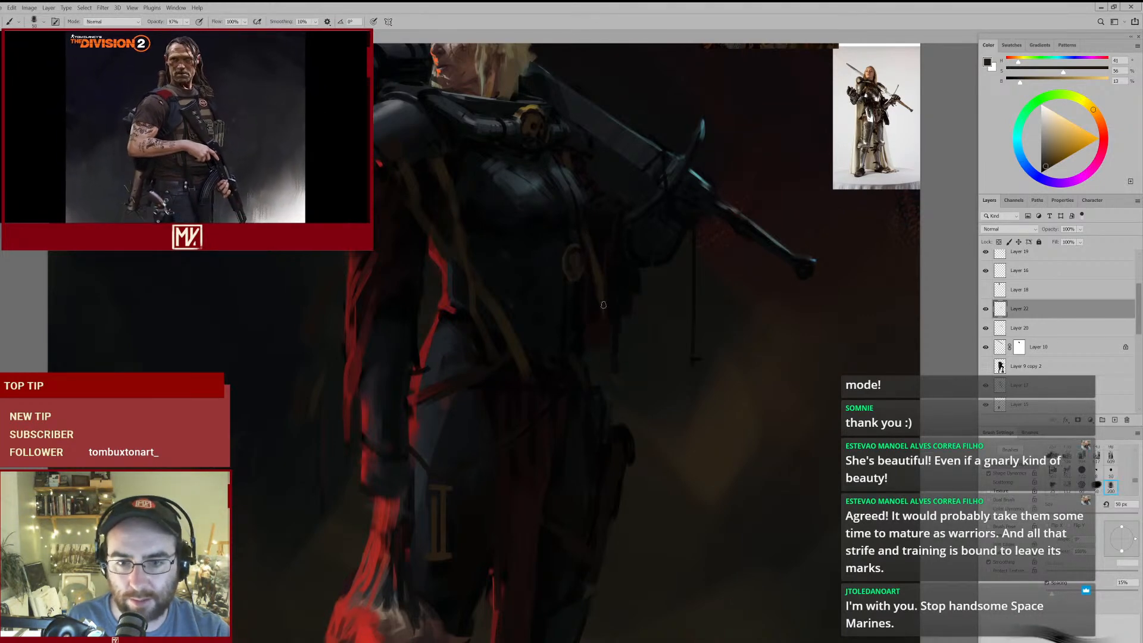
# - Examine the whole figure and the armoured warrior reference images for how their straps and cloth hang
pyautogui.moveTo(623, 369)
pyautogui.mouseDown()
pyautogui.moveTo(642, 399)
pyautogui.moveTo(595, 418)
pyautogui.moveTo(643, 356)
pyautogui.mouseUp()
pyautogui.moveTo(671, 391); pyautogui.dragTo(643, 403)
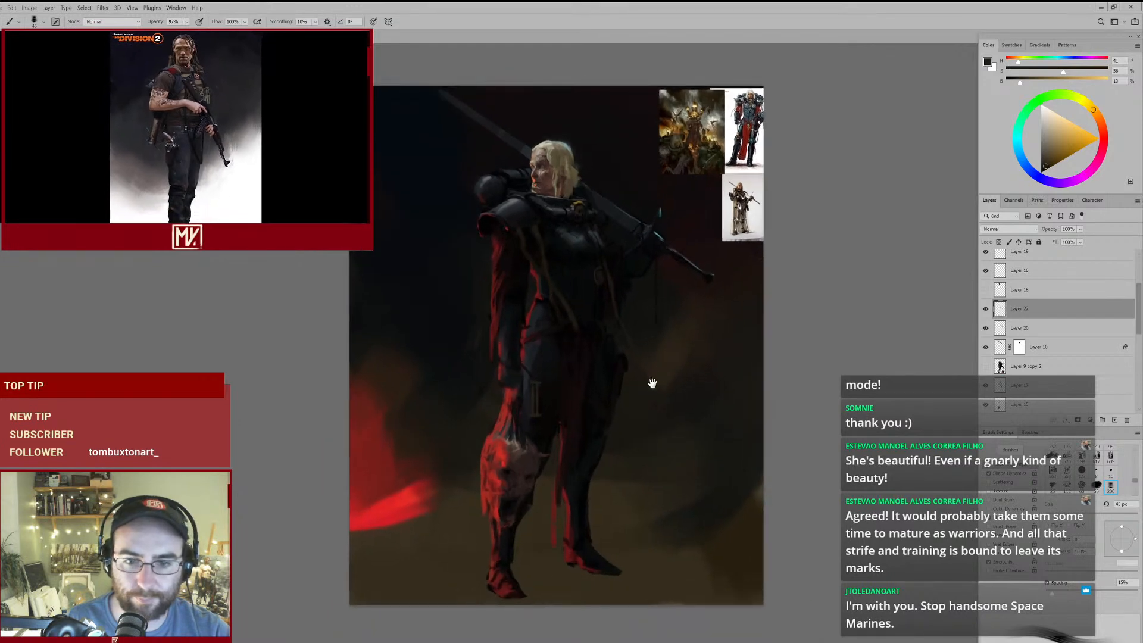
pyautogui.moveTo(631, 258); pyautogui.dragTo(679, 238)
pyautogui.moveTo(694, 174); pyautogui.dragTo(592, 266)
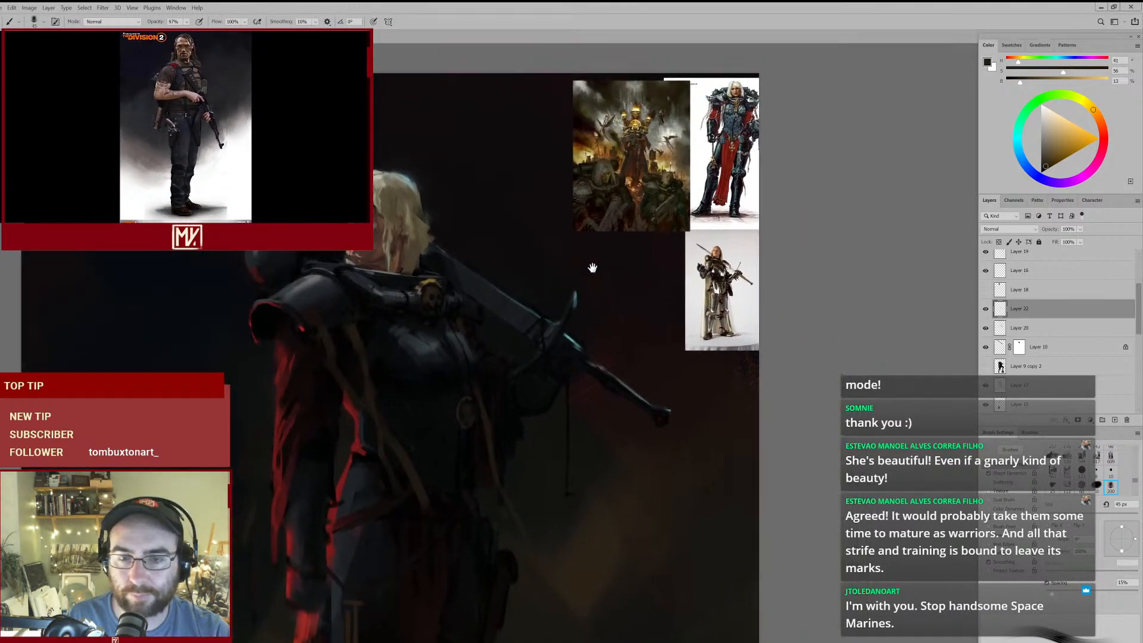
pyautogui.moveTo(644, 156); pyautogui.dragTo(668, 157)
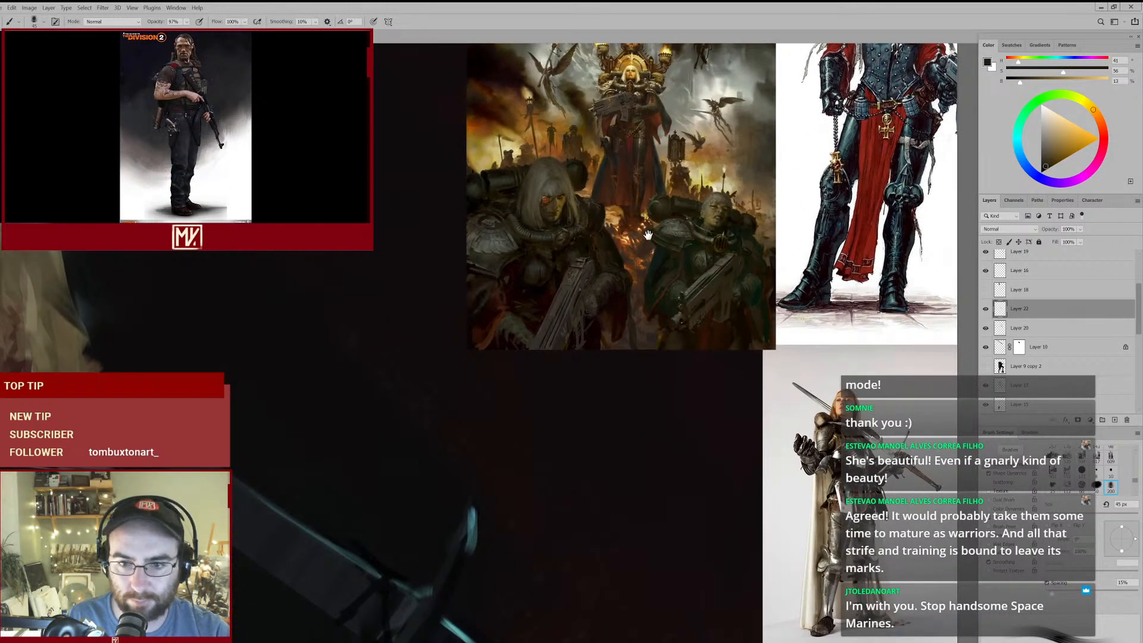
pyautogui.moveTo(612, 225); pyautogui.dragTo(603, 288)
pyautogui.moveTo(635, 255)
pyautogui.mouseDown()
pyautogui.moveTo(518, 319)
pyautogui.moveTo(615, 332)
pyautogui.mouseUp()
pyautogui.moveTo(596, 283)
pyautogui.mouseDown()
pyautogui.moveTo(571, 306)
pyautogui.moveTo(554, 263)
pyautogui.mouseUp()
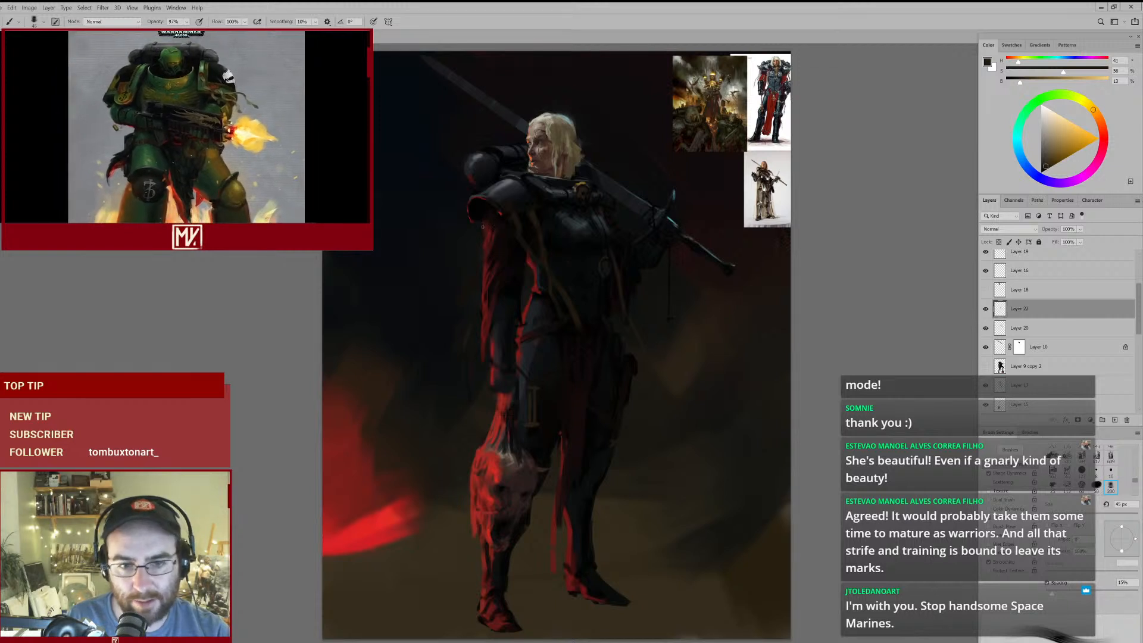
# - Try a long dark ochre strap trailing from the red sleeve out over the background at 80 px
pyautogui.press(']')
pyautogui.press(']')
pyautogui.press(']')
pyautogui.press(']')
pyautogui.moveTo(484, 228); pyautogui.dragTo(414, 338)
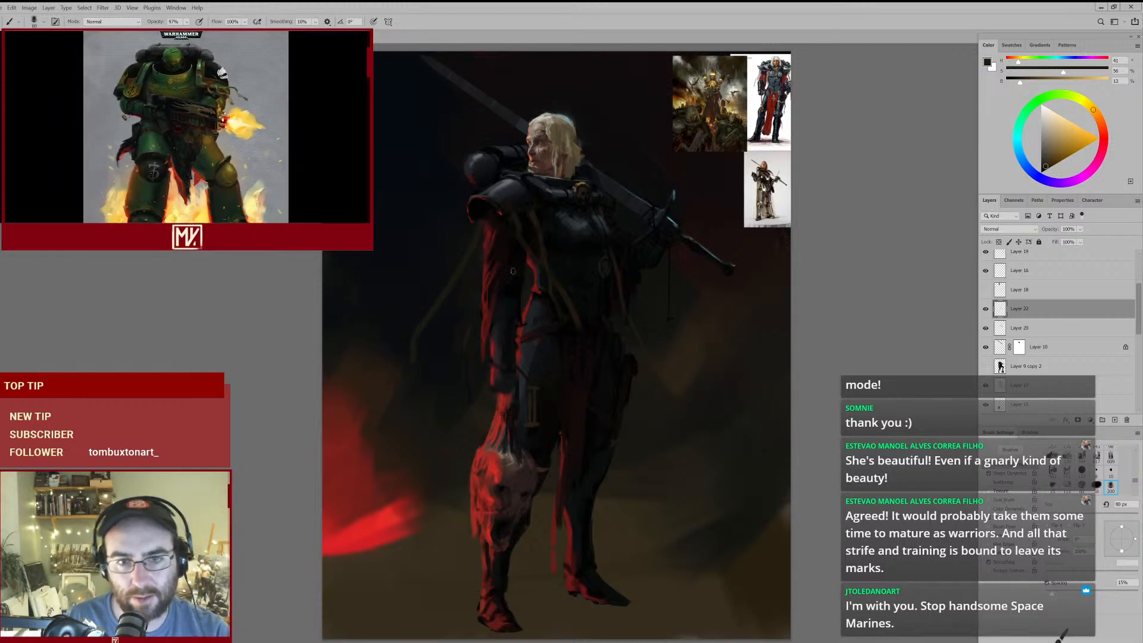
# - Undo the trailing strap and erase the other ochre trial straps from the new layer with an enlarged eraser
pyautogui.hotkey('ctrl', 'z')
pyautogui.press('e')
pyautogui.press(']')
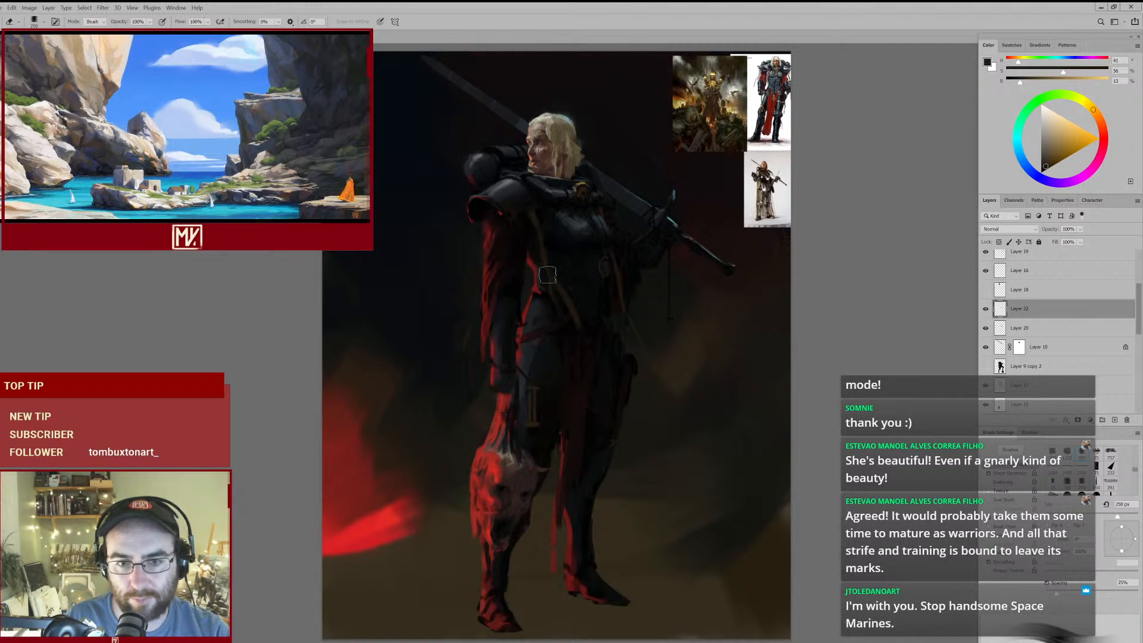
# - Compare the painting with the lower figure layer and the strap layer hidden and shown, and return to the strap layer
pyautogui.click(1002, 386)
pyautogui.click(986, 385)
pyautogui.click(986, 386)
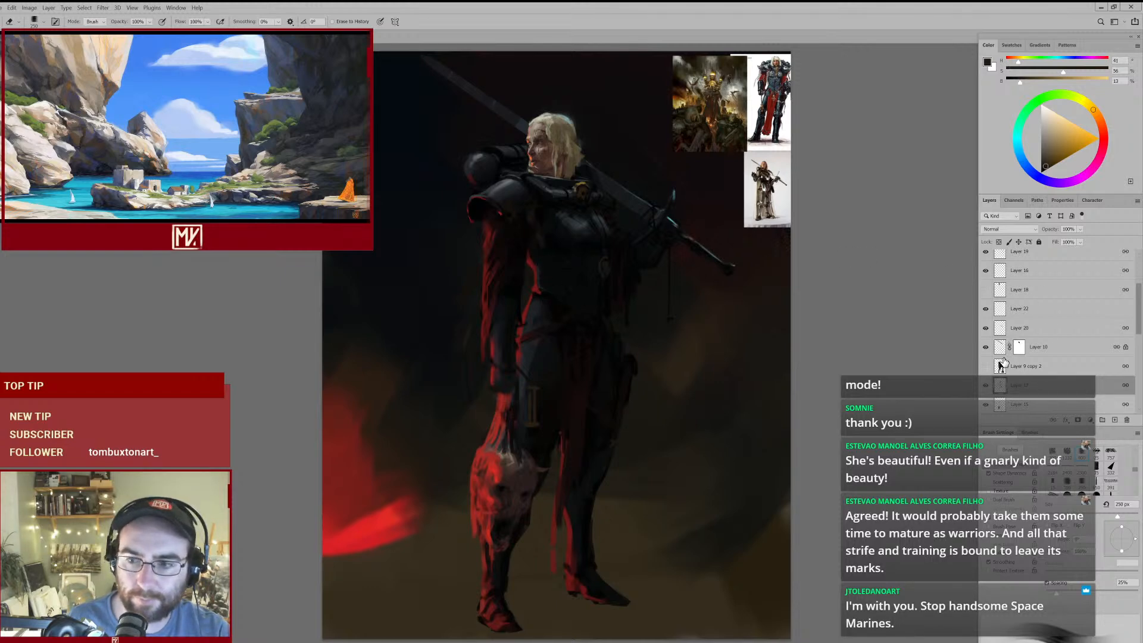
pyautogui.press('b')
pyautogui.moveTo(544, 228); pyautogui.dragTo(572, 208)
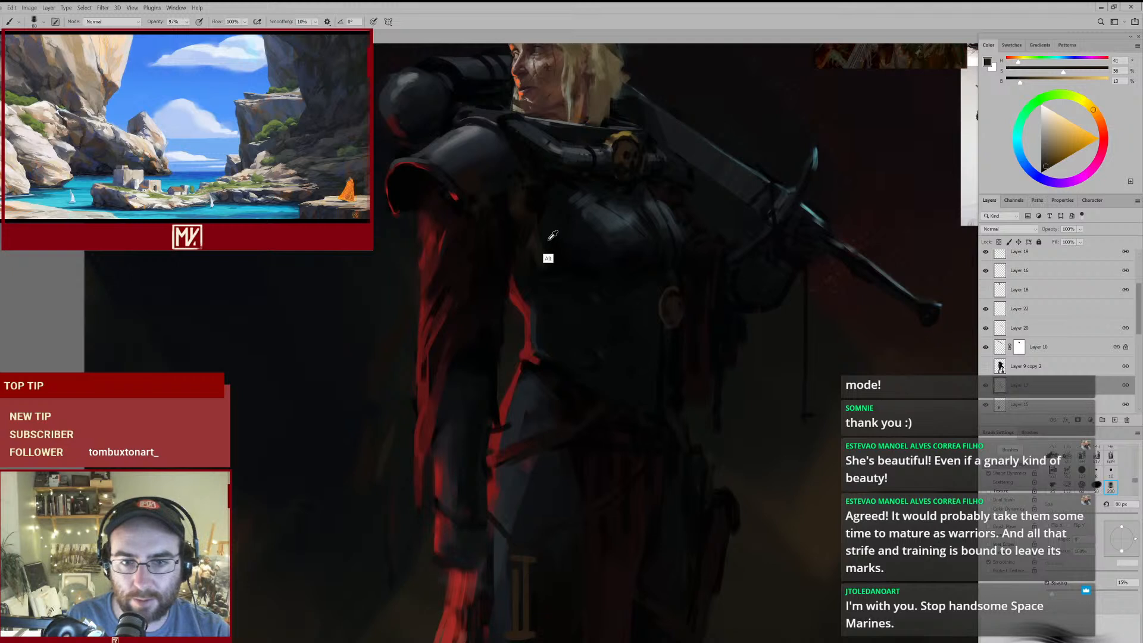
pyautogui.keyDown('alt'); pyautogui.click(546, 241); pyautogui.keyUp('alt')
pyautogui.keyDown('alt'); pyautogui.click(536, 199); pyautogui.keyUp('alt')
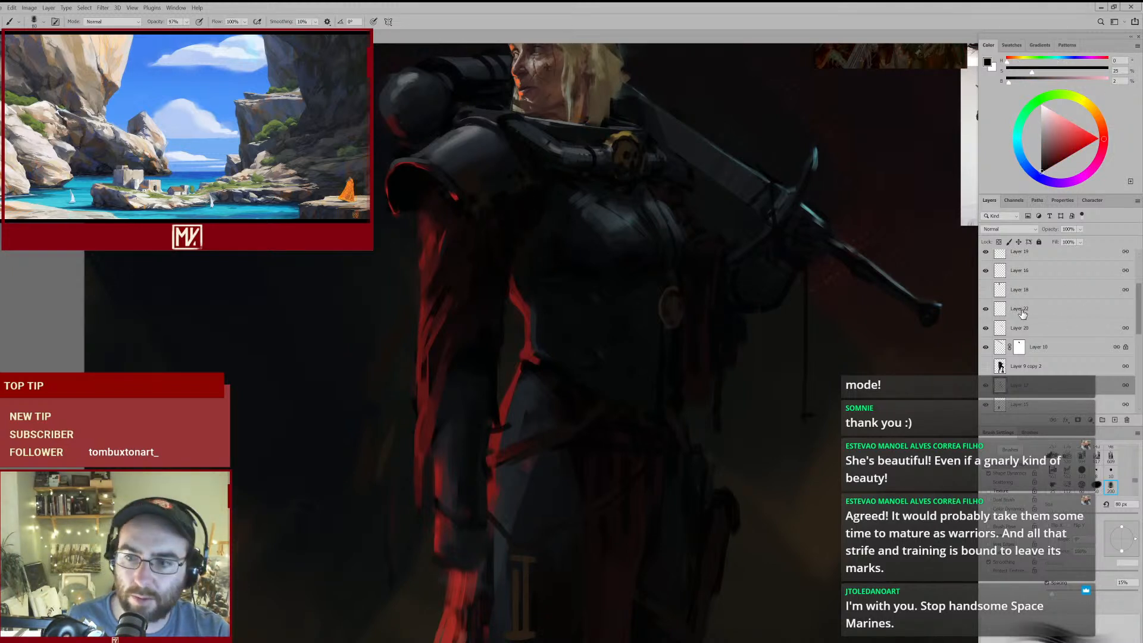
pyautogui.click(996, 312)
pyautogui.click(988, 312)
pyautogui.click(988, 314)
pyautogui.moveTo(549, 272)
pyautogui.mouseDown()
pyautogui.moveTo(502, 299)
pyautogui.moveTo(537, 283)
pyautogui.mouseUp()
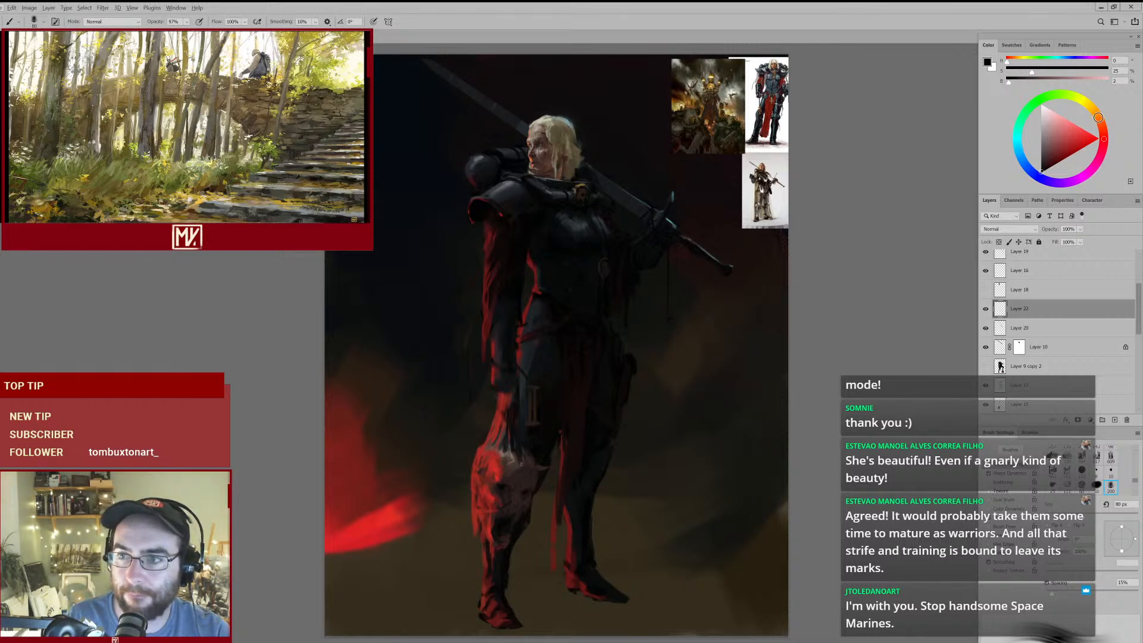
# - Mix a mid-brown and paint a short strap beneath the pauldron at the top of the red sleeve with the 80 px brush
pyautogui.click(1099, 117)
pyautogui.click(1059, 147)
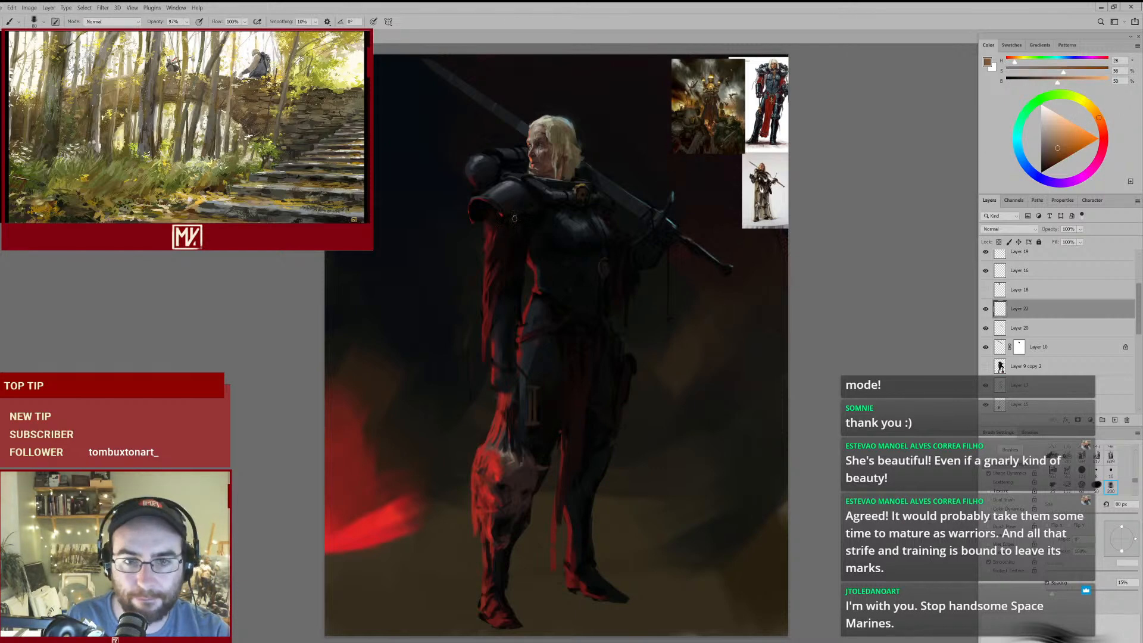
pyautogui.moveTo(530, 223); pyautogui.dragTo(569, 203)
pyautogui.keyDown('alt'); pyautogui.click(494, 220); pyautogui.keyUp('alt')
pyautogui.moveTo(498, 206); pyautogui.dragTo(494, 230)
pyautogui.hotkey('ctrl', '0')
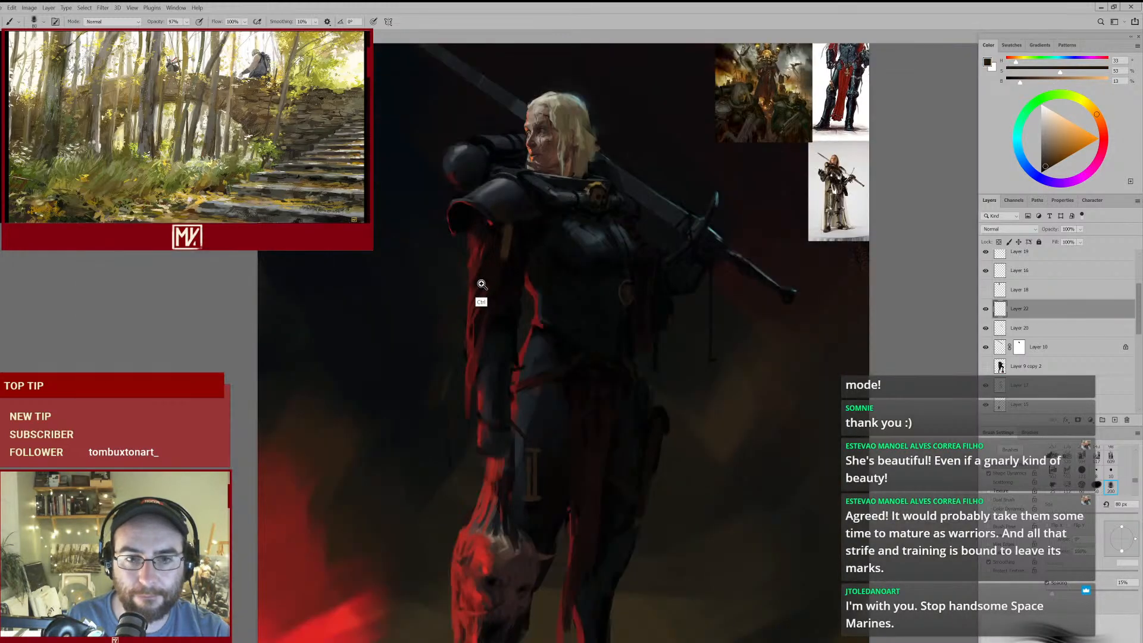
pyautogui.keyDown('alt'); pyautogui.click(503, 250); pyautogui.keyUp('alt')
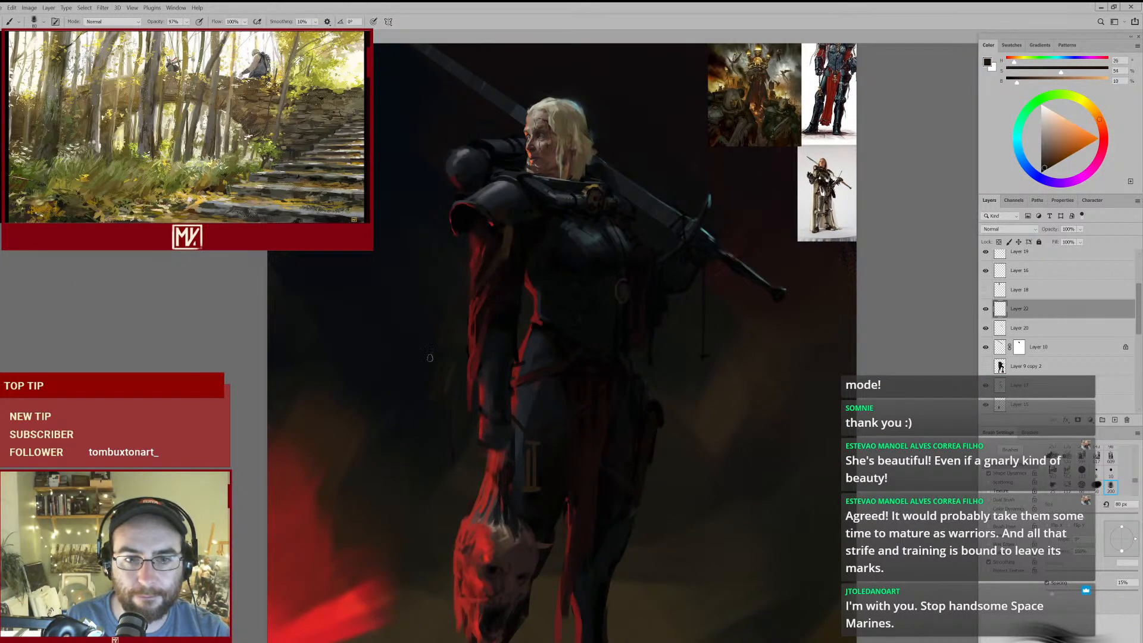
# - Extend the strap in dark ochre across the red sleeve and out over the background, reworking its strokes with darker brown
pyautogui.keyDown('alt'); pyautogui.click(508, 247); pyautogui.keyUp('alt')
pyautogui.click(1058, 153)
pyautogui.moveTo(466, 302); pyautogui.dragTo(425, 358)
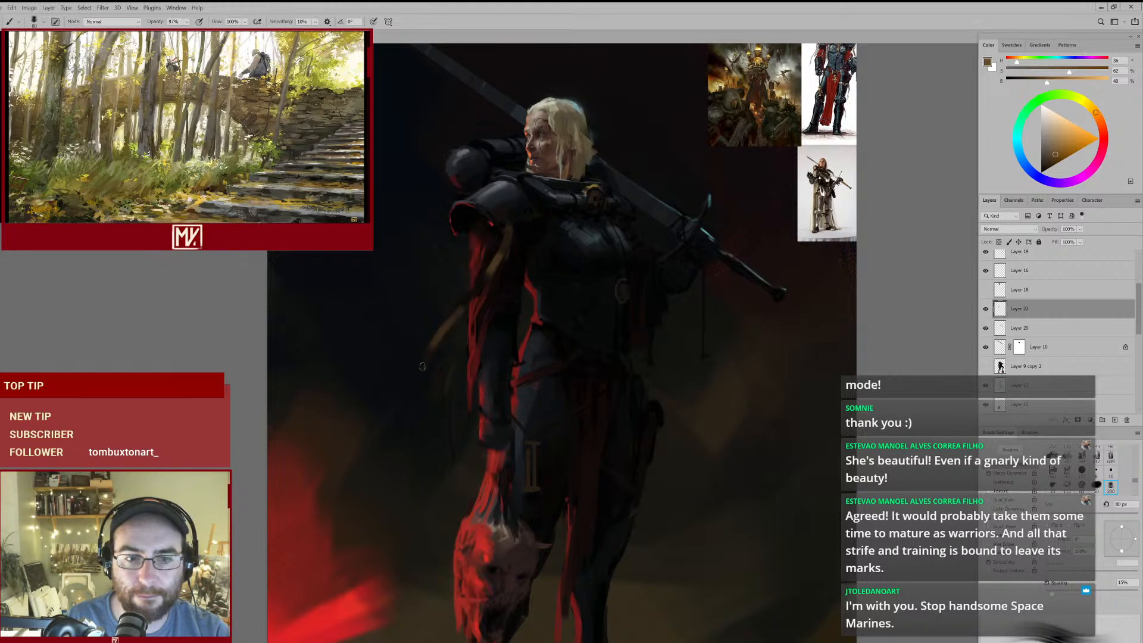
pyautogui.moveTo(478, 296)
pyautogui.mouseDown()
pyautogui.moveTo(423, 366)
pyautogui.moveTo(475, 317)
pyautogui.mouseUp()
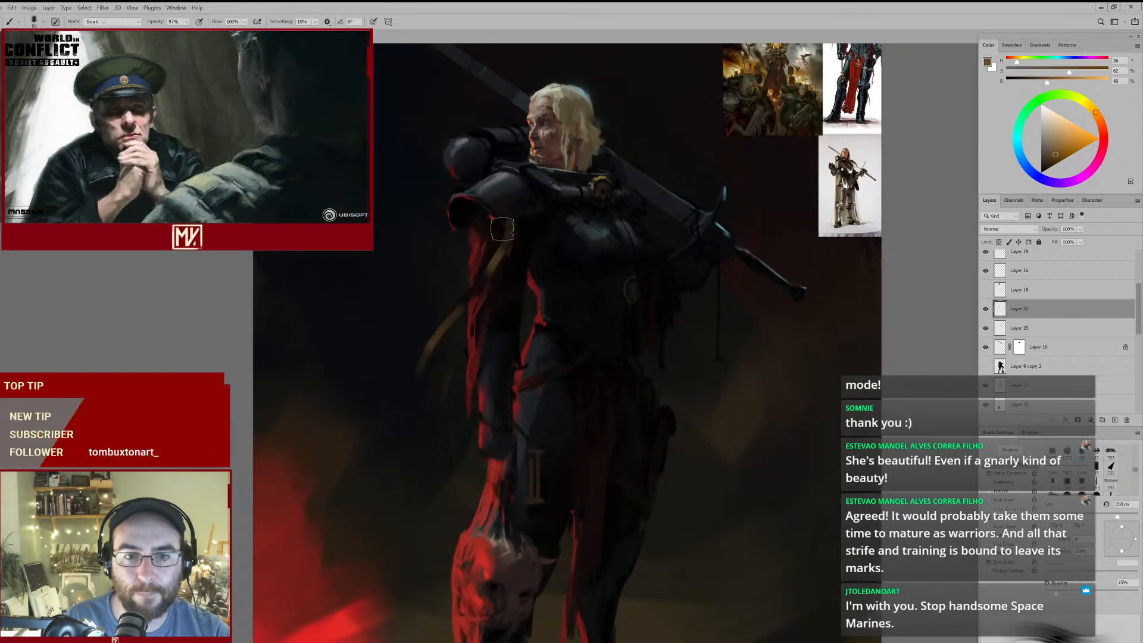
pyautogui.hotkey('ctrl', 'z')
pyautogui.moveTo(506, 219); pyautogui.dragTo(452, 310)
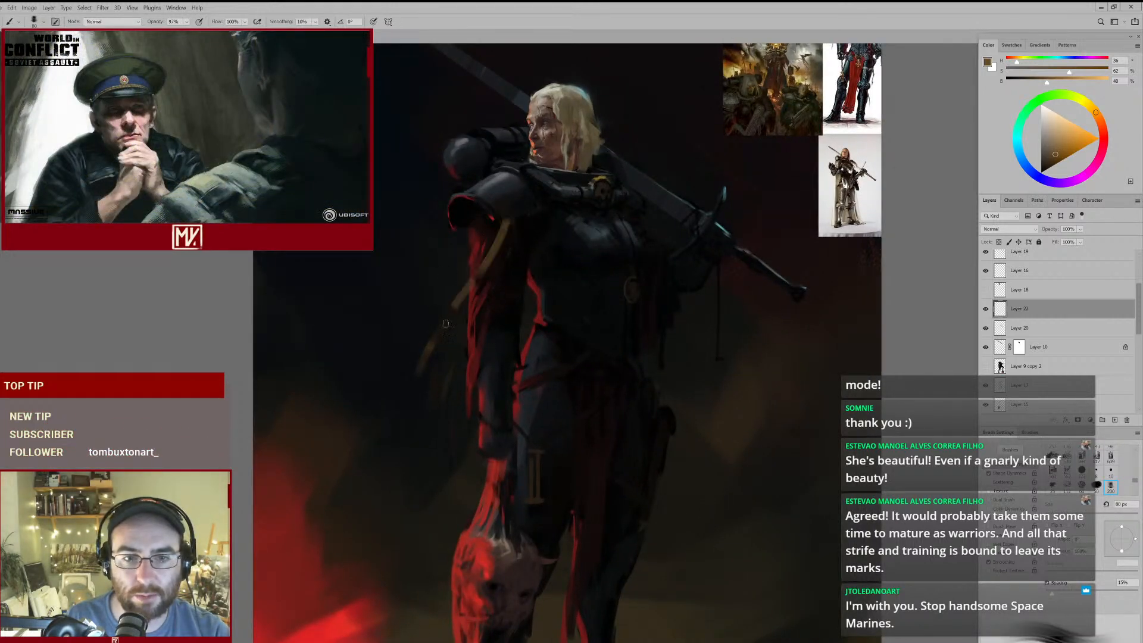
pyautogui.keyDown('alt'); pyautogui.click(507, 217); pyautogui.keyUp('alt')
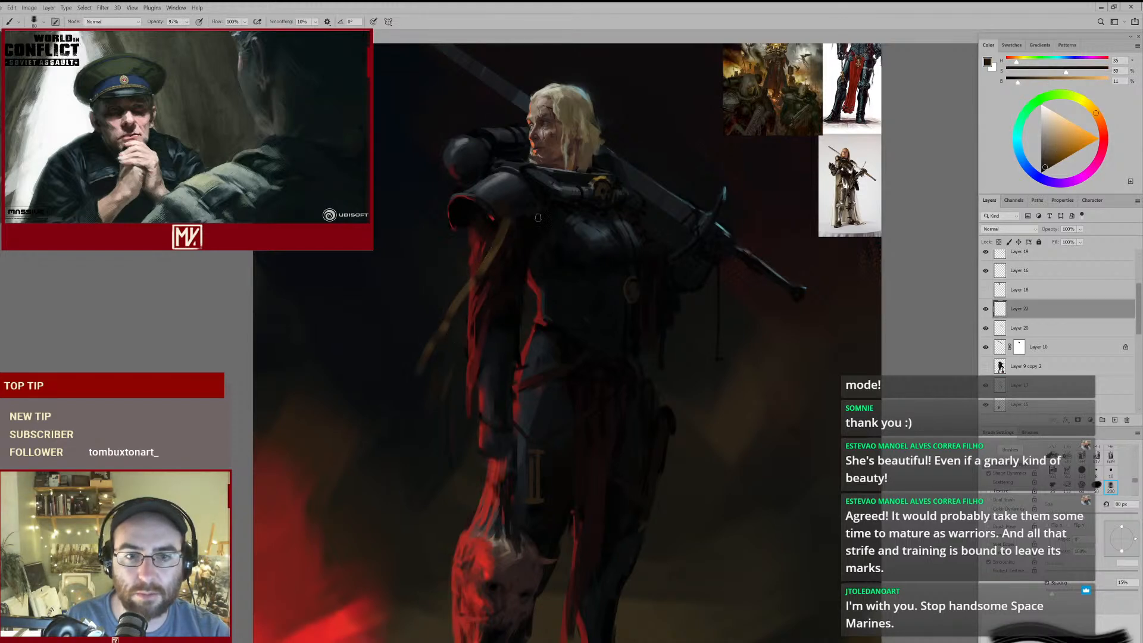
pyautogui.moveTo(525, 256)
pyautogui.mouseDown()
pyautogui.moveTo(507, 290)
pyautogui.moveTo(465, 322)
pyautogui.moveTo(474, 322)
pyautogui.mouseUp()
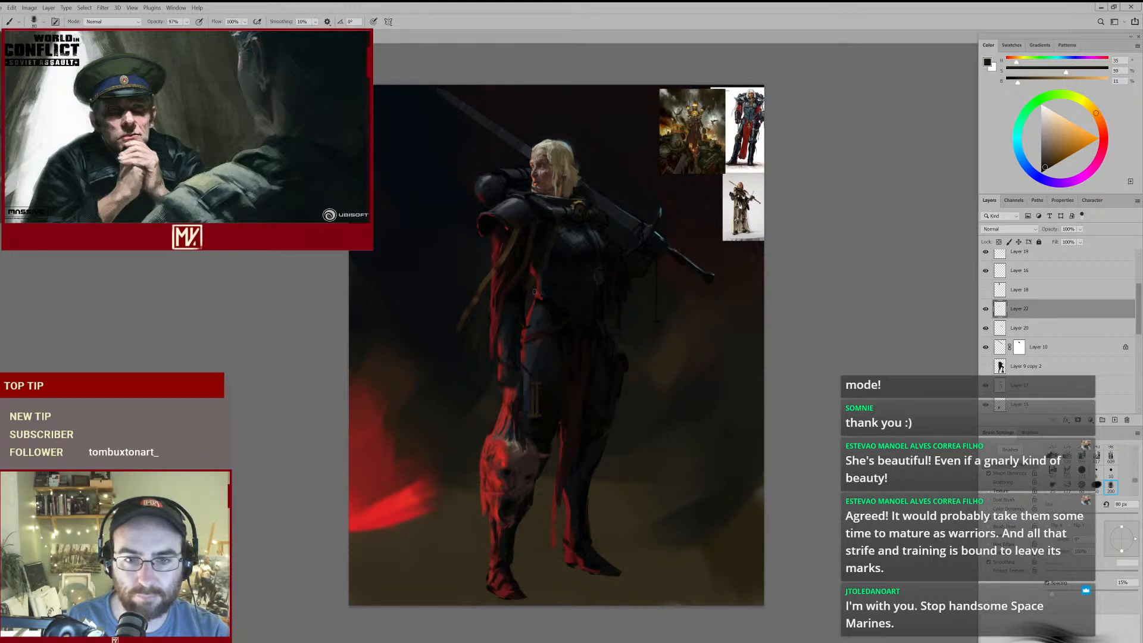
# - Erase the strap's trailing part over the sleeve and background, keeping the straps beside the chest
pyautogui.moveTo(572, 283)
pyautogui.mouseDown()
pyautogui.moveTo(524, 332)
pyautogui.moveTo(576, 296)
pyautogui.mouseUp()
pyautogui.press('e')
pyautogui.moveTo(520, 236)
pyautogui.mouseDown()
pyautogui.moveTo(474, 301)
pyautogui.moveTo(546, 230)
pyautogui.mouseUp()
pyautogui.press('b')
pyautogui.press('b')
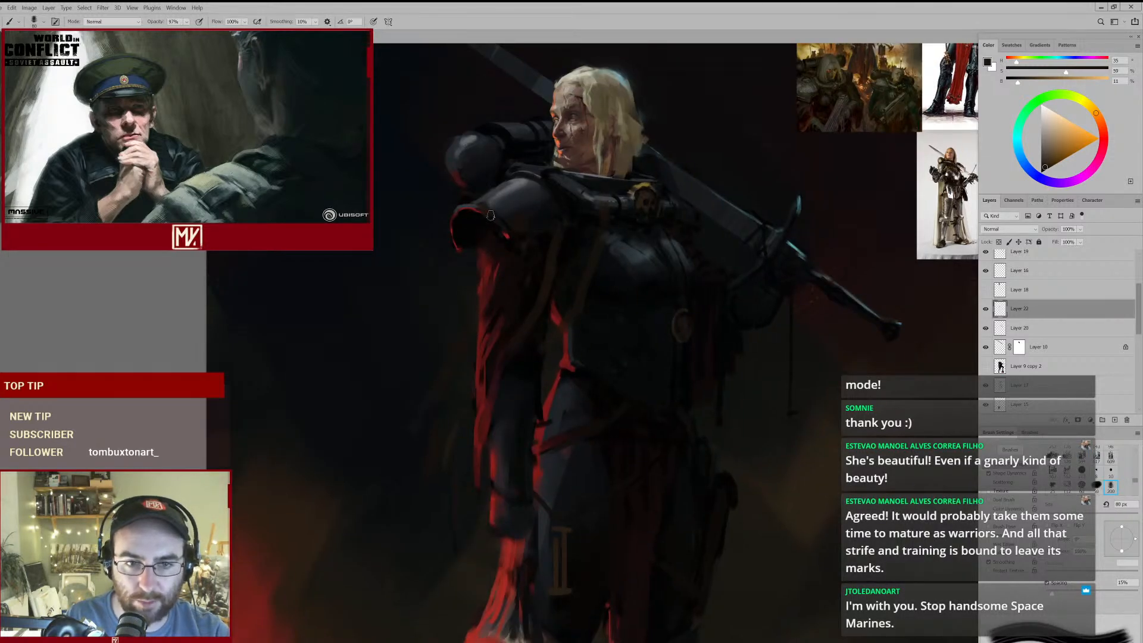
# - Sample a tone from the blonde hair, try a long strap hanging off the pauldron's outer rim, and erase it with a 400 px eraser
pyautogui.press('alt')
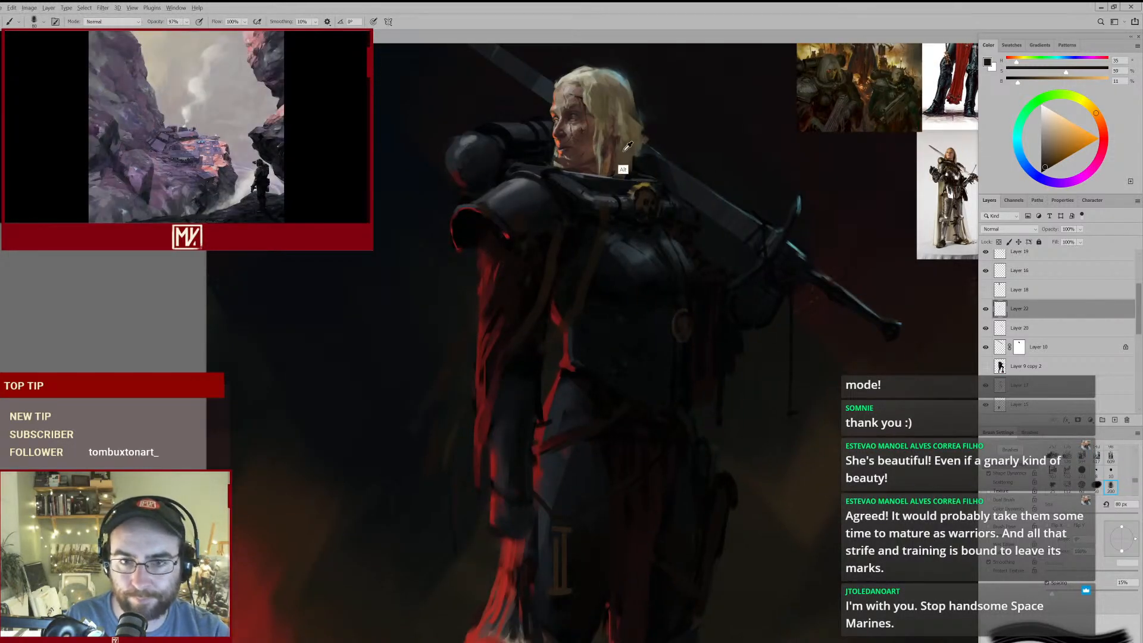
pyautogui.keyDown('alt'); pyautogui.click(626, 154); pyautogui.keyUp('alt')
pyautogui.moveTo(483, 214); pyautogui.dragTo(433, 403)
pyautogui.moveTo(481, 346)
pyautogui.mouseDown()
pyautogui.moveTo(427, 388)
pyautogui.moveTo(461, 365)
pyautogui.mouseUp()
pyautogui.press('e')
pyautogui.press('e')
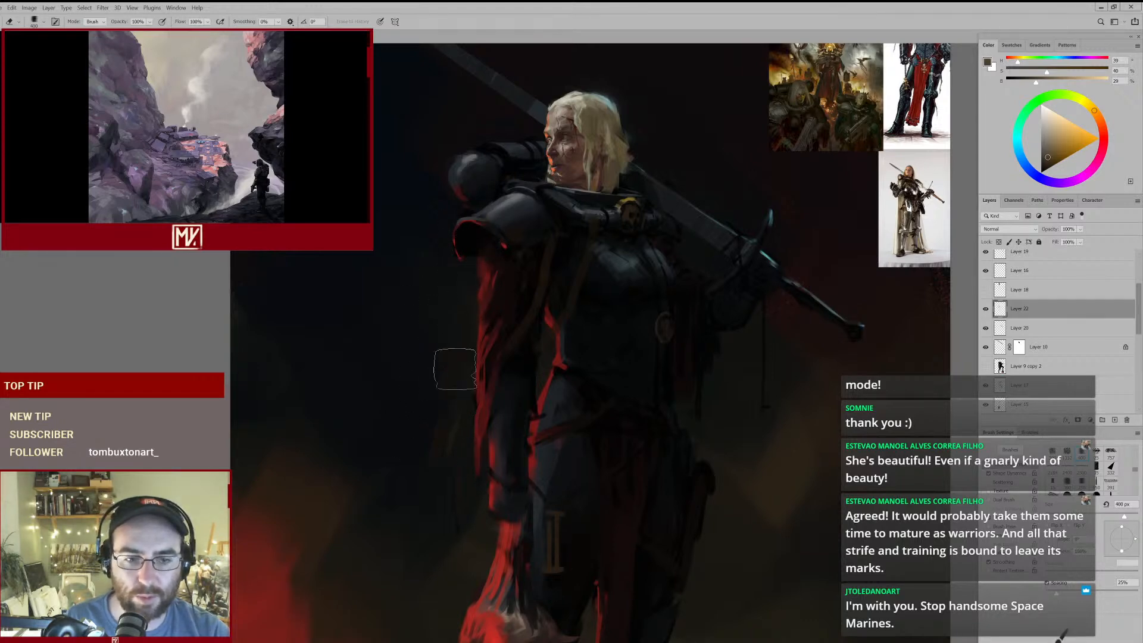
pyautogui.moveTo(542, 220)
pyautogui.mouseDown()
pyautogui.moveTo(507, 233)
pyautogui.moveTo(542, 218)
pyautogui.mouseUp()
# - Paint a long greyish ochre strap from the pauldron's rim down over the background beside the red sleeve at 80 px
pyautogui.press('b')
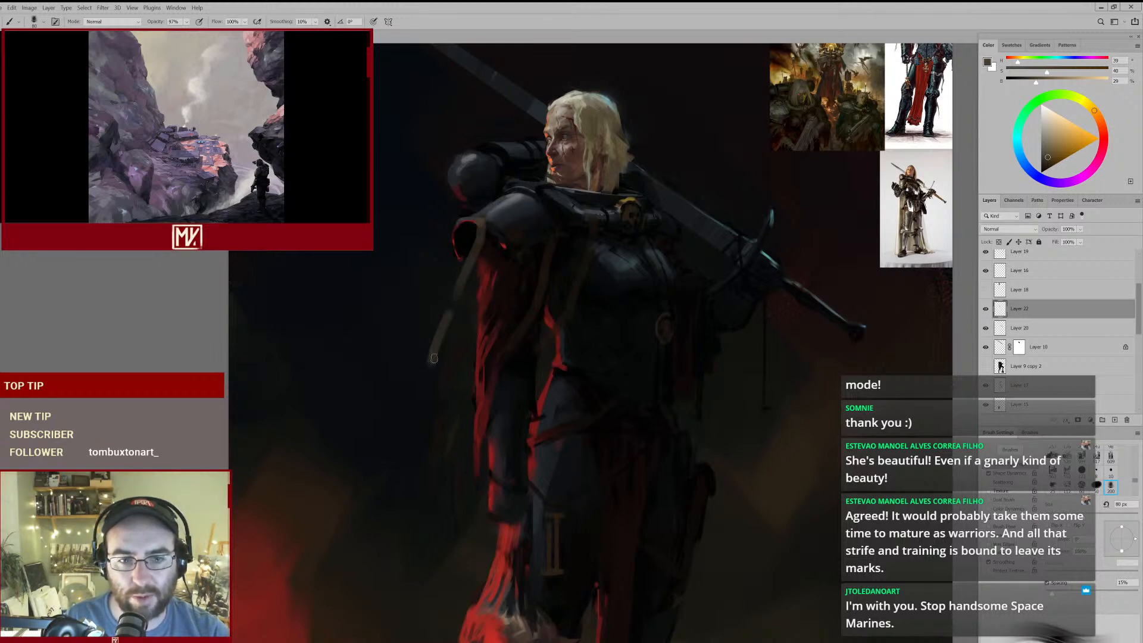
pyautogui.press('e')
pyautogui.press('b')
pyautogui.moveTo(462, 292); pyautogui.dragTo(422, 405)
pyautogui.scroll(-5, 428, 391)
pyautogui.scroll(4, 429, 390)
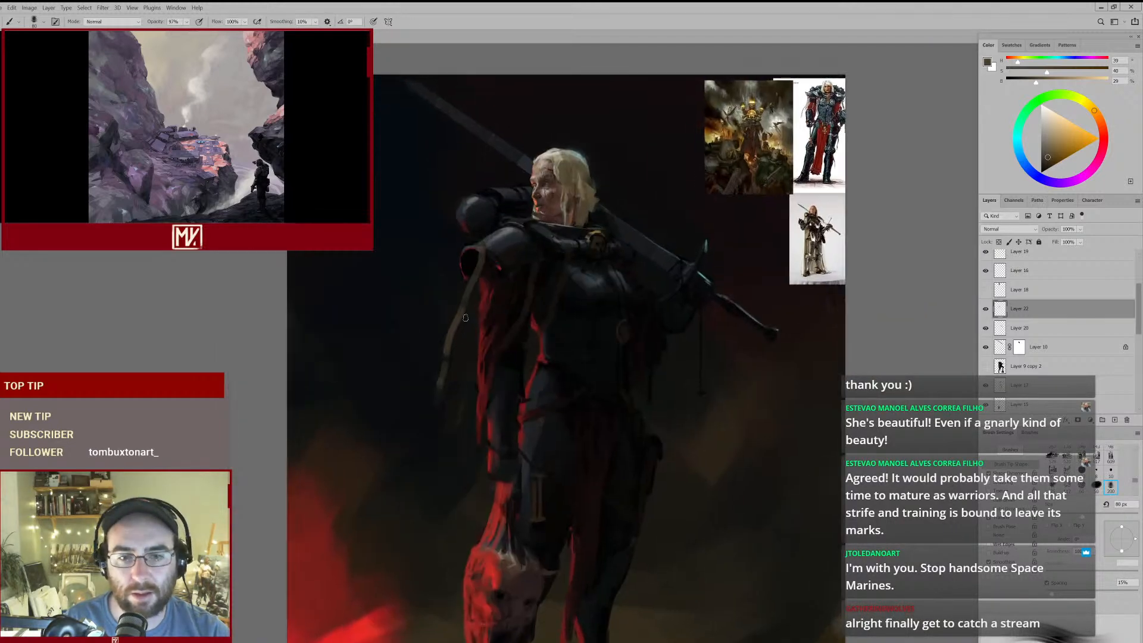
# - Thin and taper the hanging strap's lower half with the eraser, reducing it to 175 px
pyautogui.press('e')
pyautogui.press('[')
pyautogui.press('[')
pyautogui.moveTo(465, 341); pyautogui.dragTo(457, 361)
pyautogui.press('[')
pyautogui.press('[')
pyautogui.press('[')
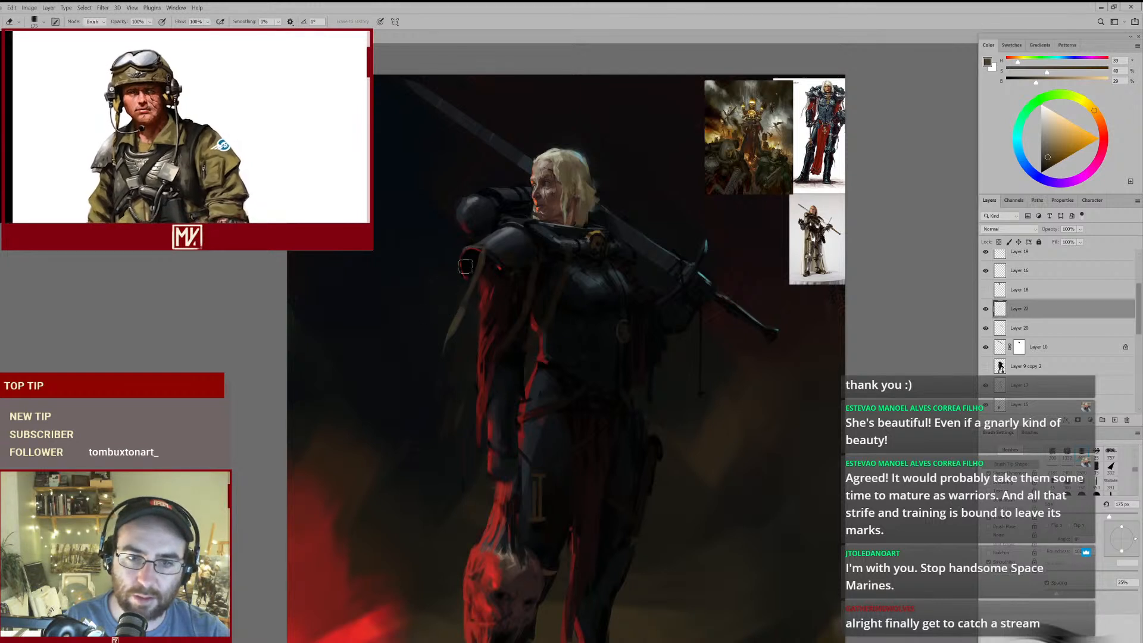
# - Rework the strap's upper end below the pauldron rim with 50 and 60 px strokes, using dark brown sampled from the inner strap
pyautogui.press('b')
pyautogui.moveTo(478, 290)
pyautogui.mouseDown()
pyautogui.moveTo(462, 298)
pyautogui.moveTo(489, 288)
pyautogui.mouseUp()
pyautogui.press('[')
pyautogui.moveTo(577, 269); pyautogui.dragTo(536, 250)
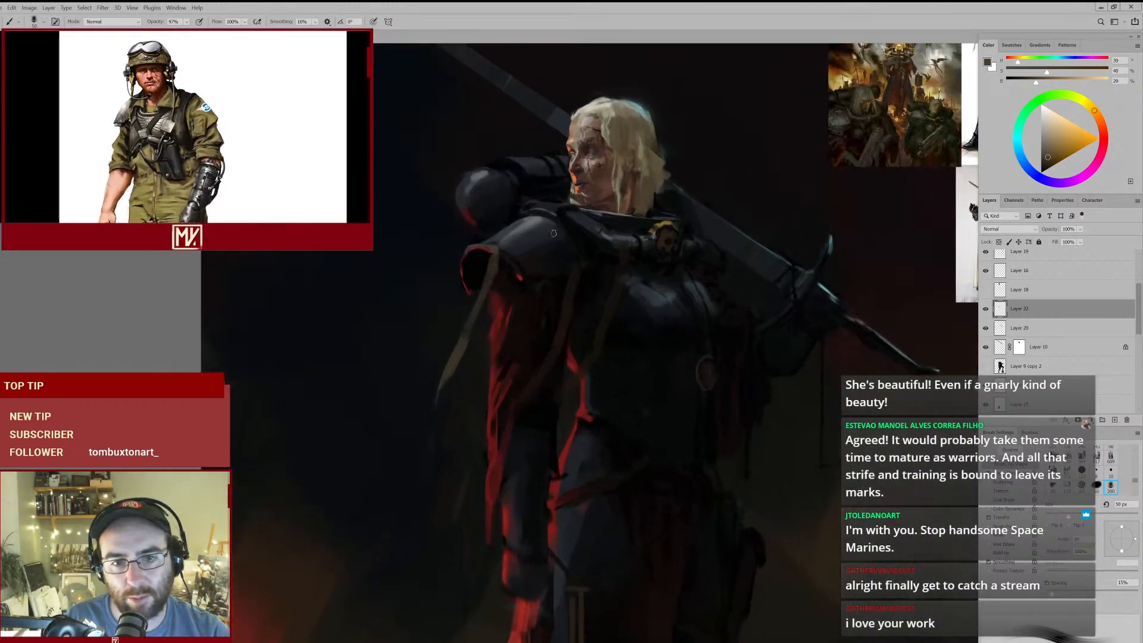
pyautogui.keyDown('alt'); pyautogui.click(570, 307); pyautogui.keyUp('alt')
pyautogui.press(']')
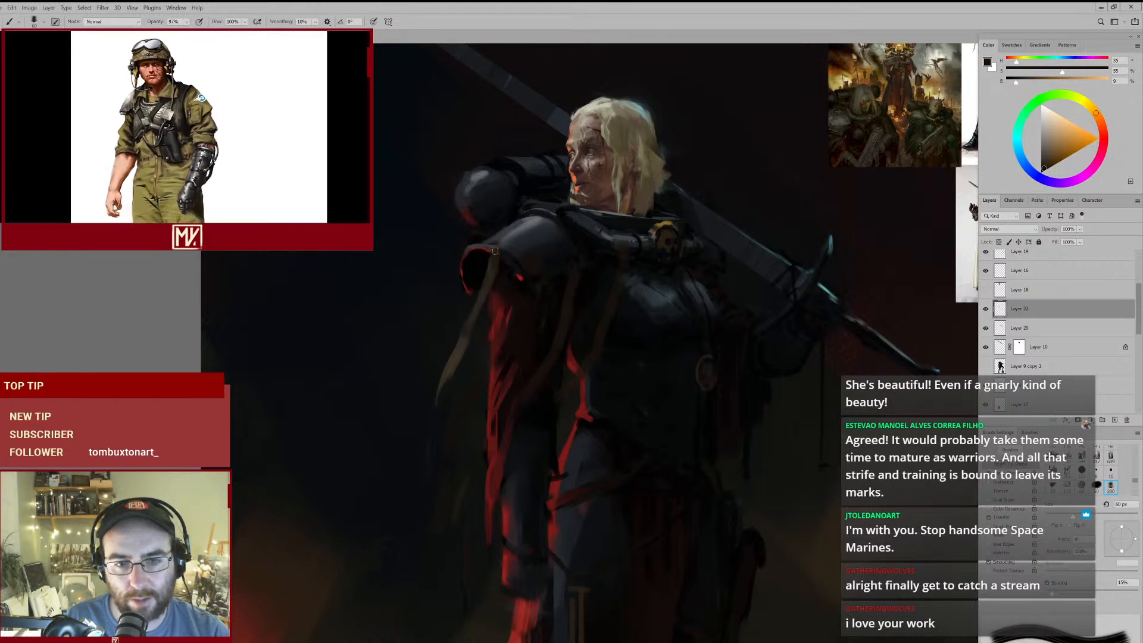
pyautogui.keyDown('alt'); pyautogui.click(456, 364); pyautogui.keyUp('alt')
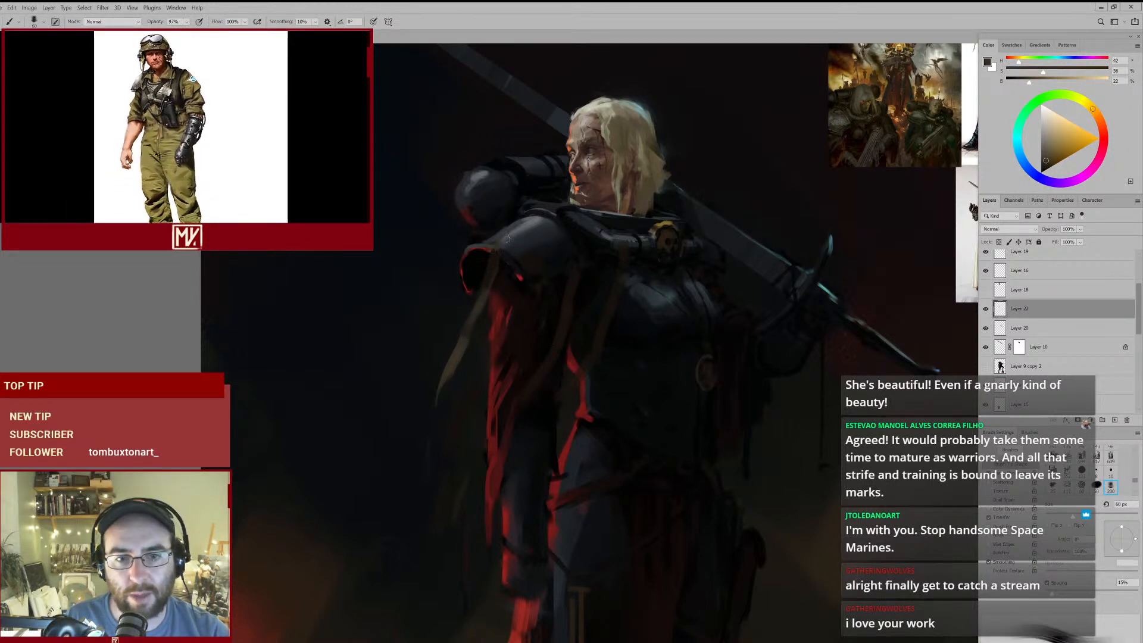
pyautogui.moveTo(509, 280)
pyautogui.mouseDown()
pyautogui.moveTo(488, 287)
pyautogui.moveTo(509, 272)
pyautogui.mouseUp()
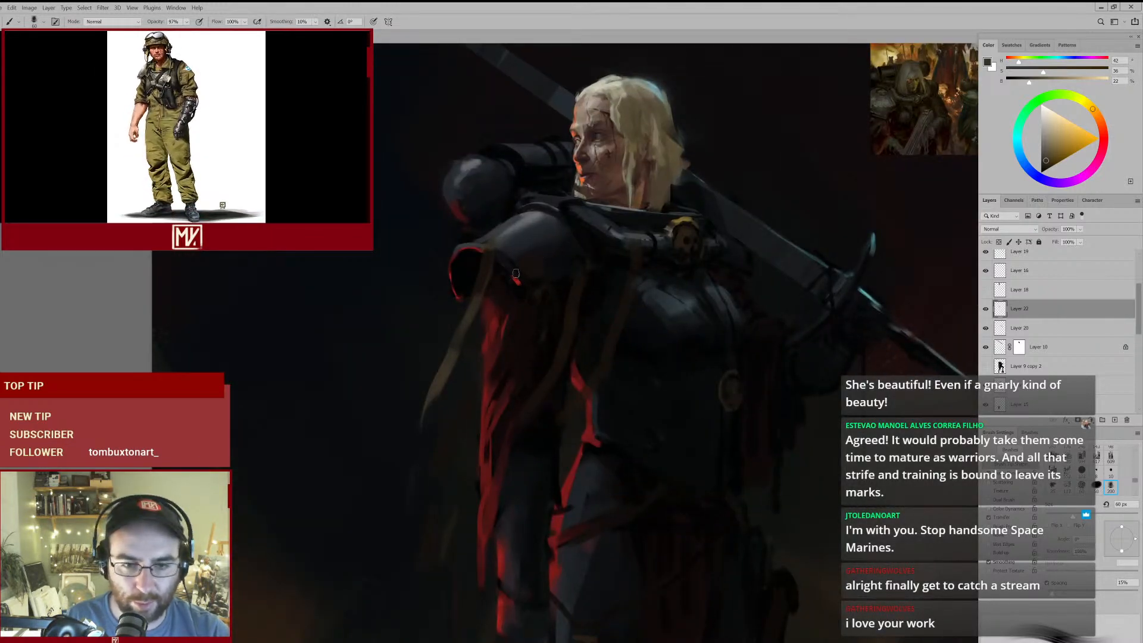
# - Sample near-black from inside the pauldron and refine the strap's attachment at the rim with a 20 px brush
pyautogui.keyDown('alt'); pyautogui.click(483, 252); pyautogui.keyUp('alt')
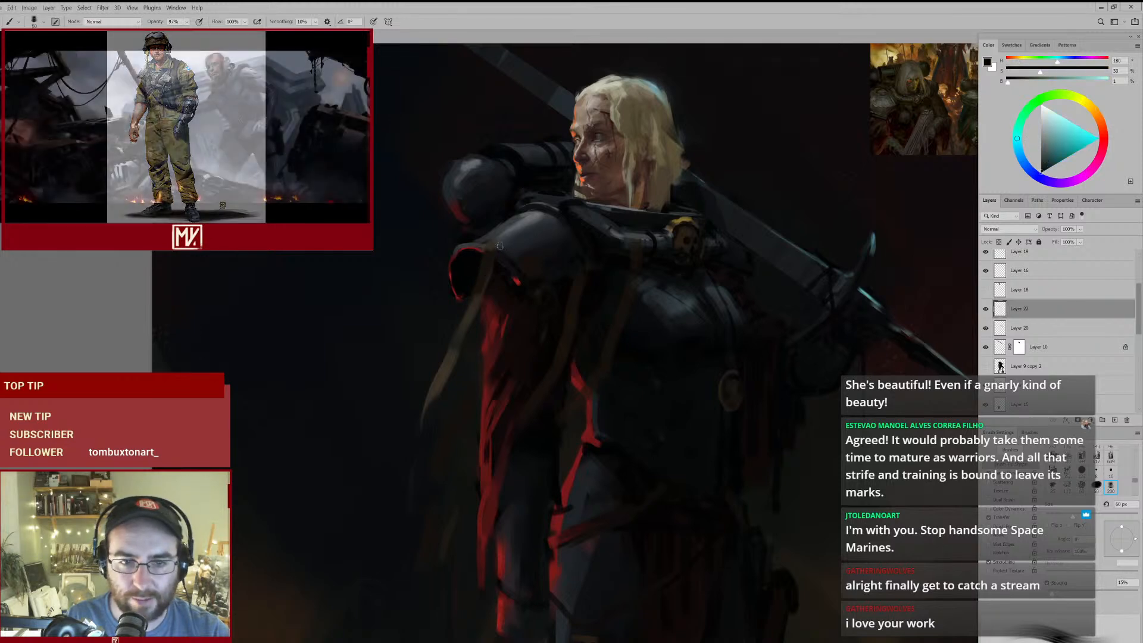
pyautogui.press('[')
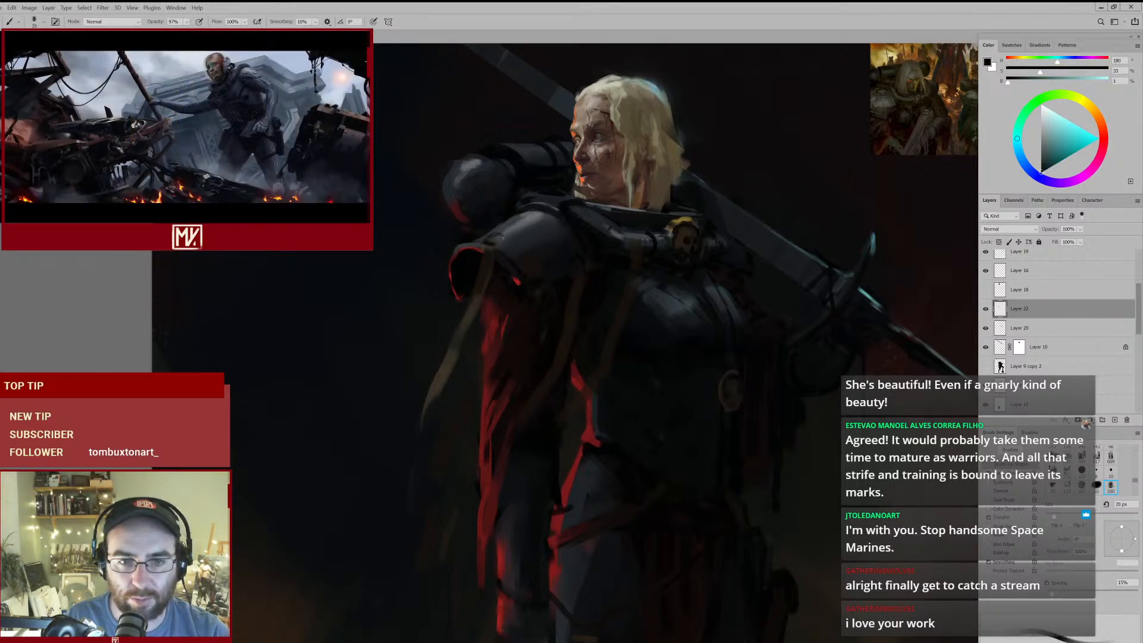
pyautogui.moveTo(524, 289)
pyautogui.mouseDown()
pyautogui.moveTo(477, 316)
pyautogui.moveTo(519, 287)
pyautogui.mouseUp()
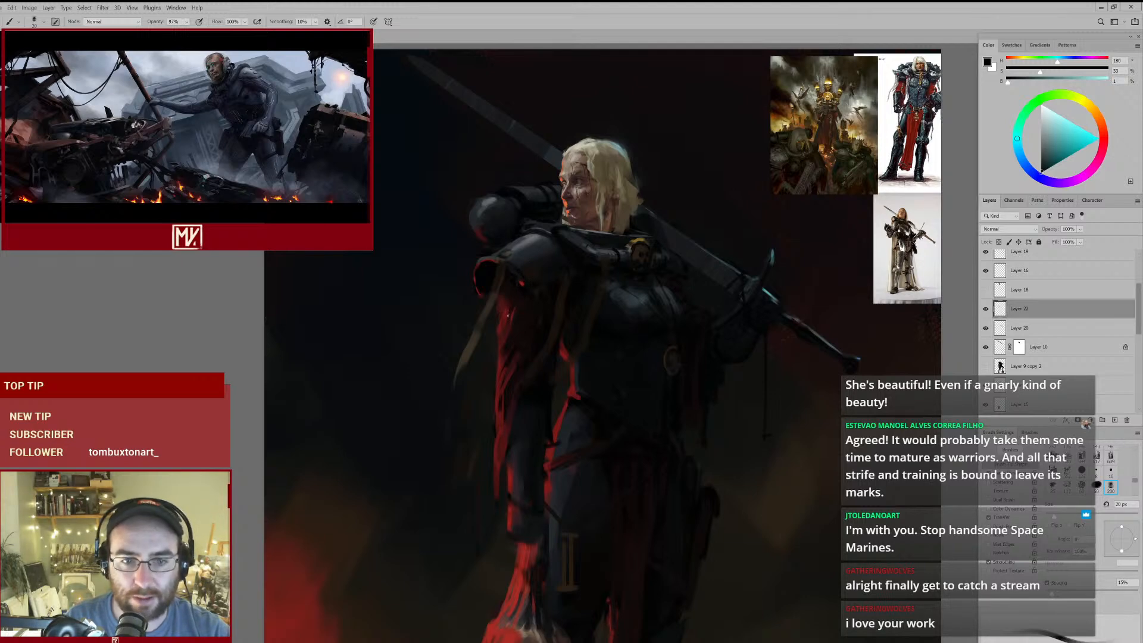
pyautogui.scroll(2, 524, 298)
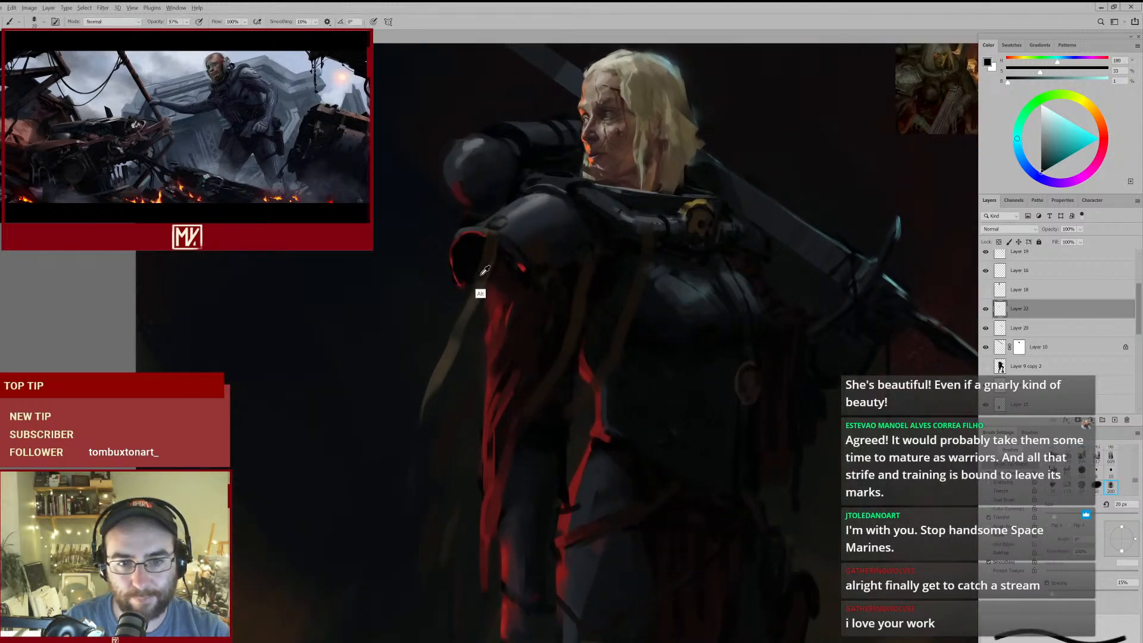
# - Shade the middle of the hanging strap with dark browns sampled from it, using a 45 px brush
pyautogui.keyDown('alt'); pyautogui.click(485, 271); pyautogui.keyUp('alt')
pyautogui.press(']')
pyautogui.press(']')
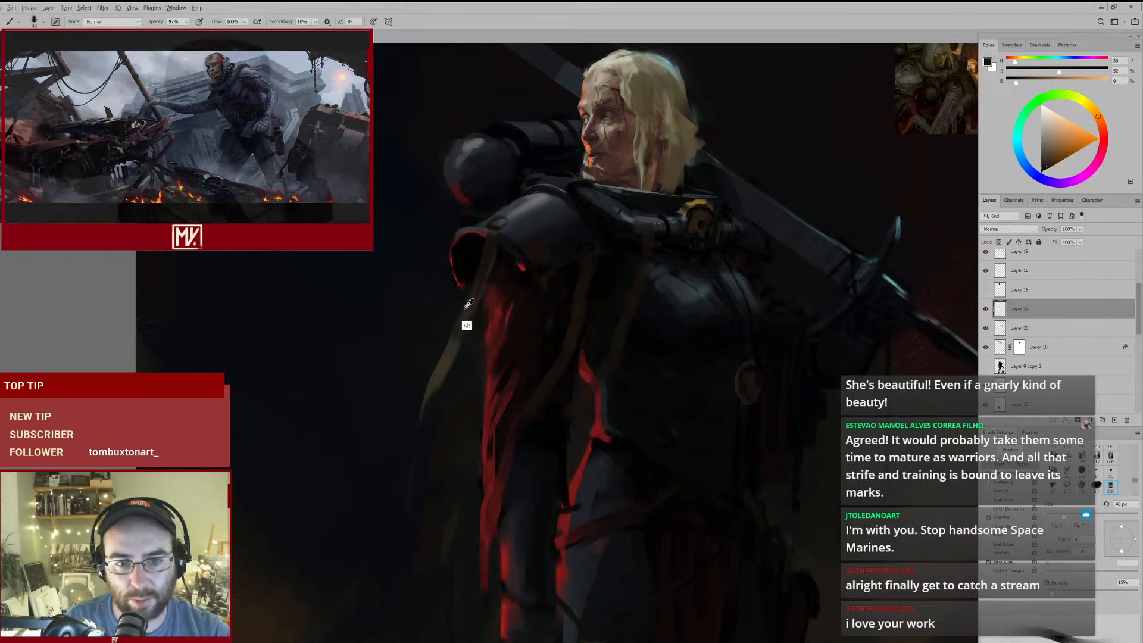
pyautogui.keyDown('alt'); pyautogui.click(458, 337); pyautogui.keyUp('alt')
pyautogui.press(']')
pyautogui.moveTo(480, 286); pyautogui.dragTo(457, 333)
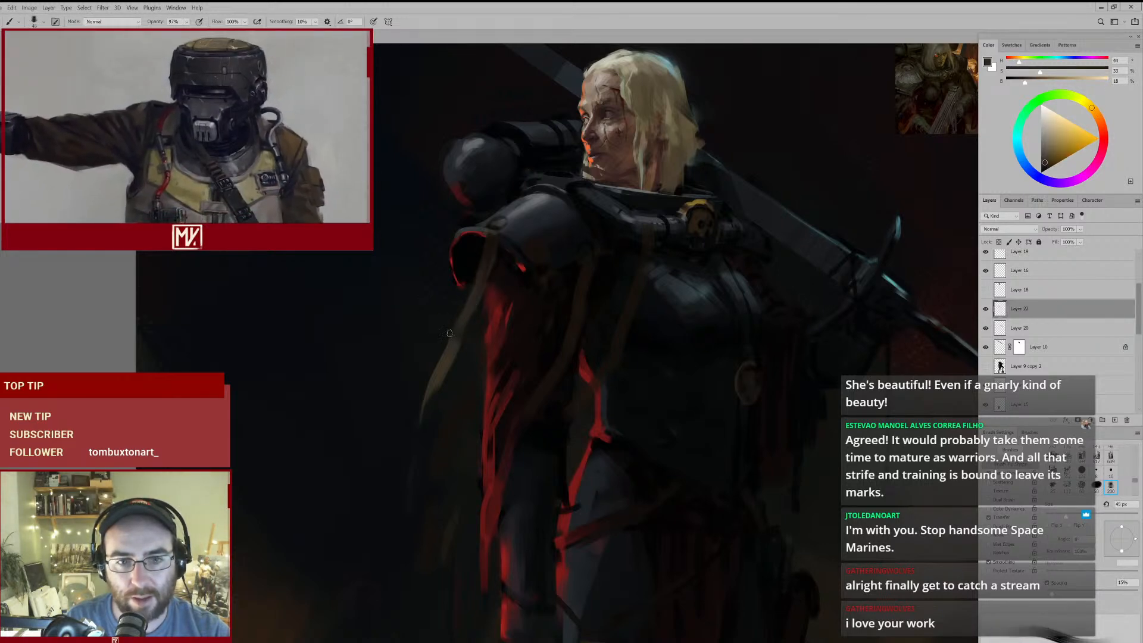
pyautogui.keyDown('alt'); pyautogui.click(487, 267); pyautogui.keyUp('alt')
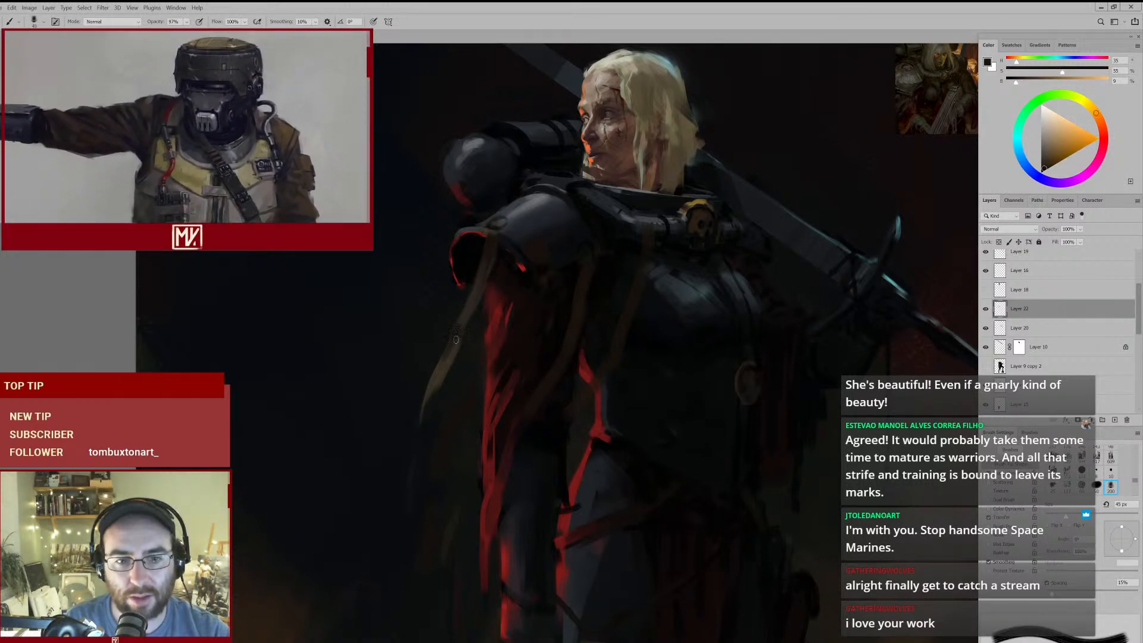
pyautogui.moveTo(484, 331)
pyautogui.mouseDown()
pyautogui.moveTo(434, 383)
pyautogui.moveTo(472, 355)
pyautogui.moveTo(437, 418)
pyautogui.mouseUp()
# - Lengthen the strap's lower end with its sampled lighter tone at 70 px and trim the tip with a 200 px eraser
pyautogui.keyDown('alt'); pyautogui.click(451, 364); pyautogui.keyUp('alt')
pyautogui.press(']')
pyautogui.press(']')
pyautogui.press(']')
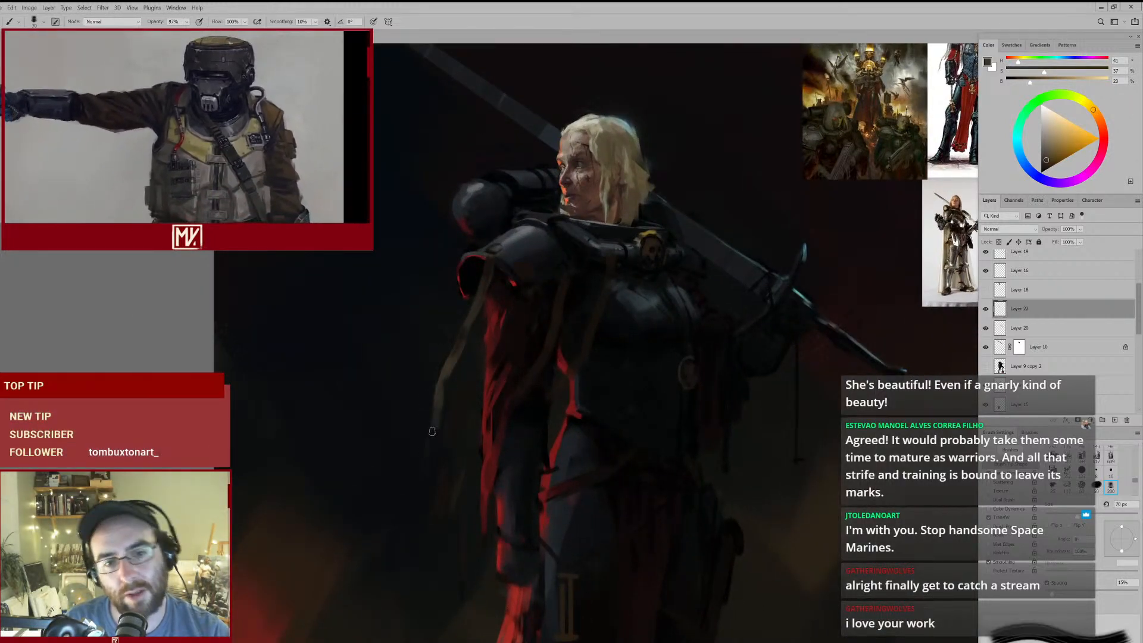
pyautogui.press('e')
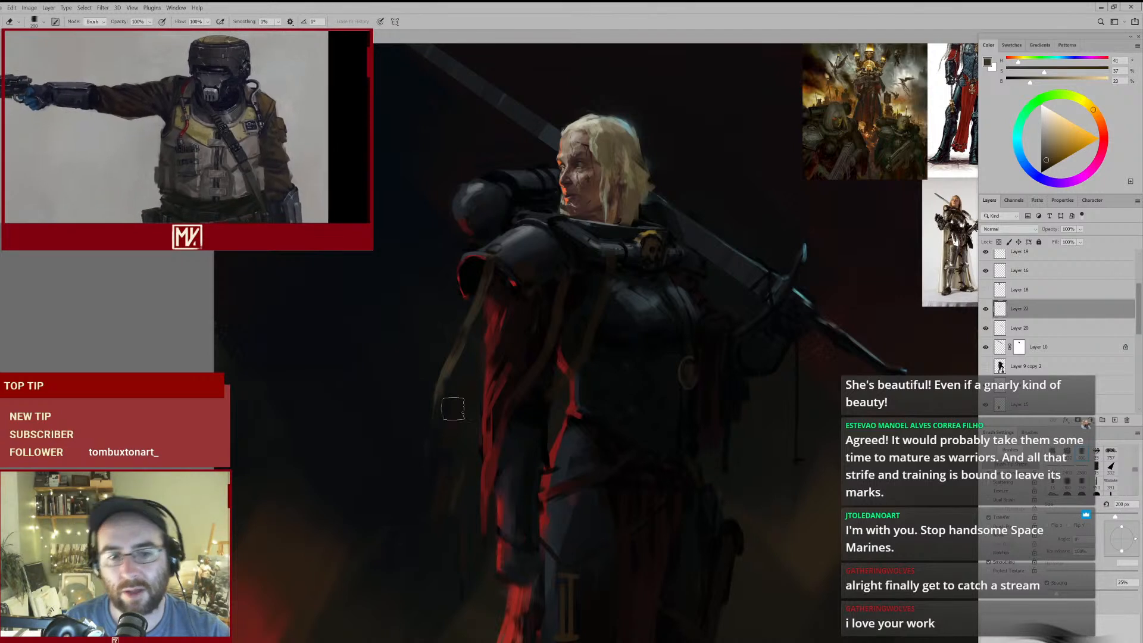
pyautogui.press('b')
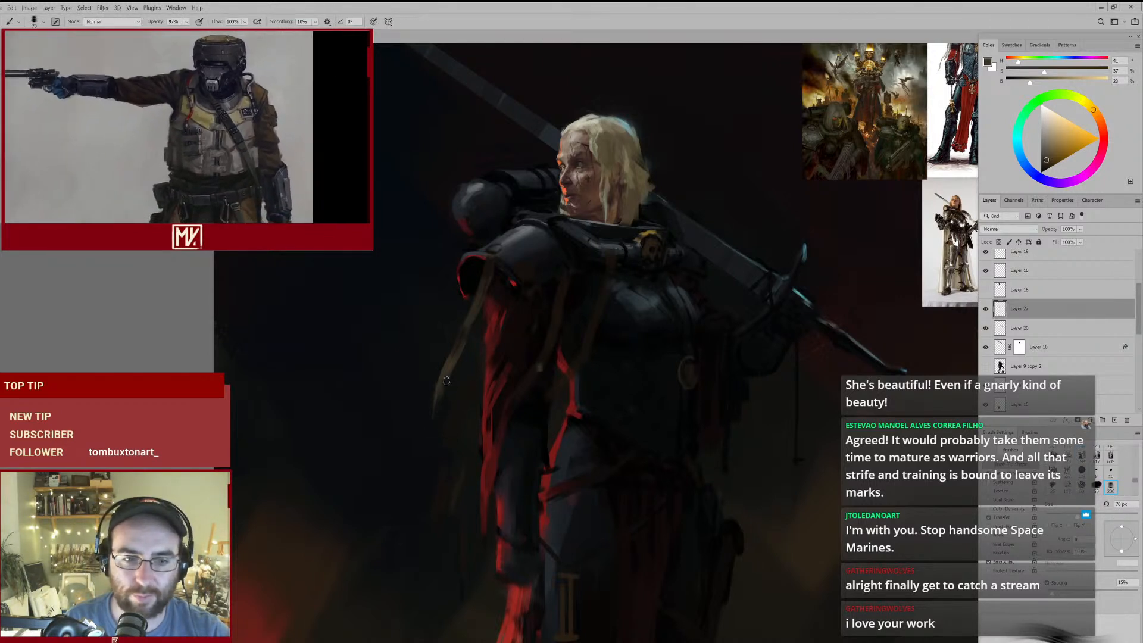
# - Darken the bend in the hanging strap and paint its tail further out over the background with 60 and 50 px brushes
pyautogui.press('[')
pyautogui.keyDown('alt'); pyautogui.click(447, 379); pyautogui.keyUp('alt')
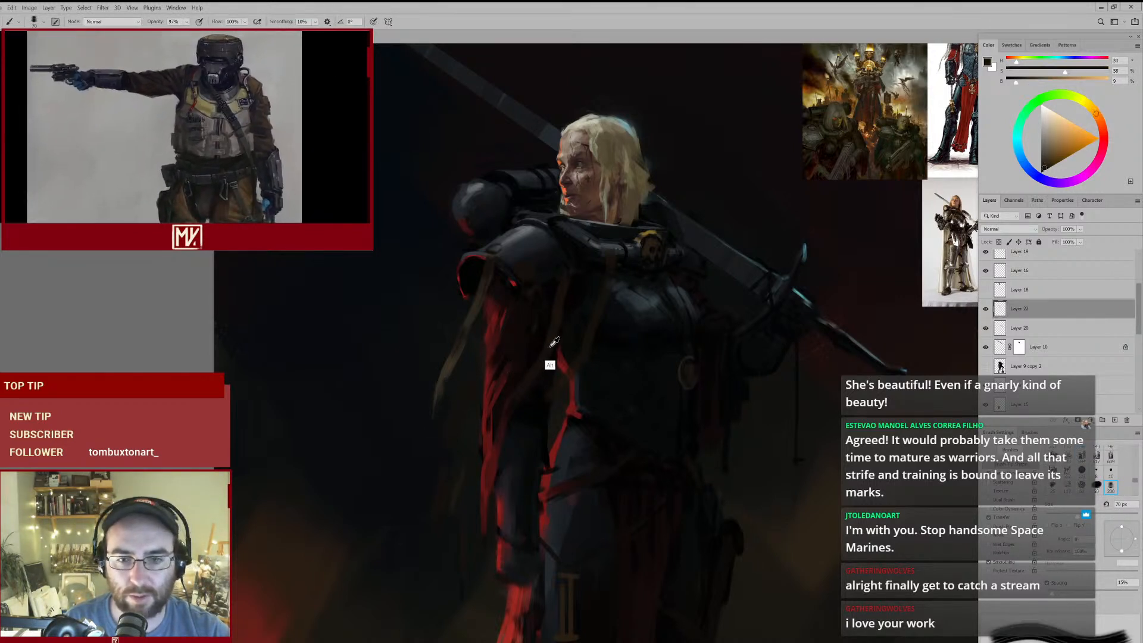
pyautogui.moveTo(490, 378)
pyautogui.keyDown('ctrl'); pyautogui.mouseDown()
pyautogui.moveTo(426, 431)
pyautogui.moveTo(466, 398)
pyautogui.mouseUp(); pyautogui.keyUp('ctrl')
pyautogui.keyDown('alt'); pyautogui.click(446, 359); pyautogui.keyUp('alt')
pyautogui.press('[')
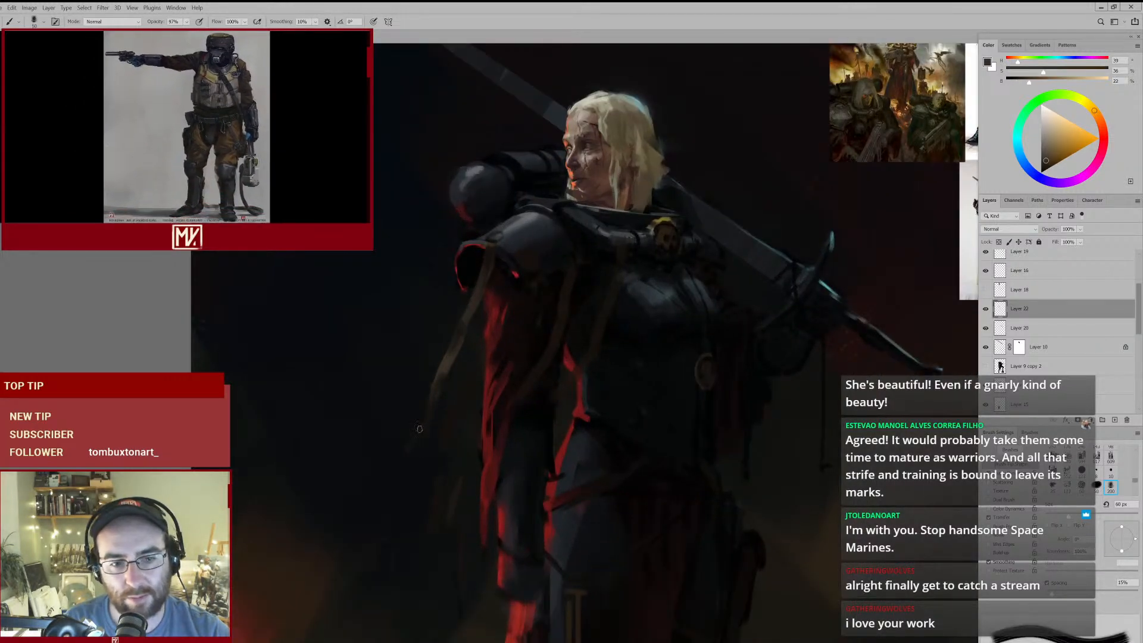
pyautogui.moveTo(403, 460); pyautogui.dragTo(555, 314)
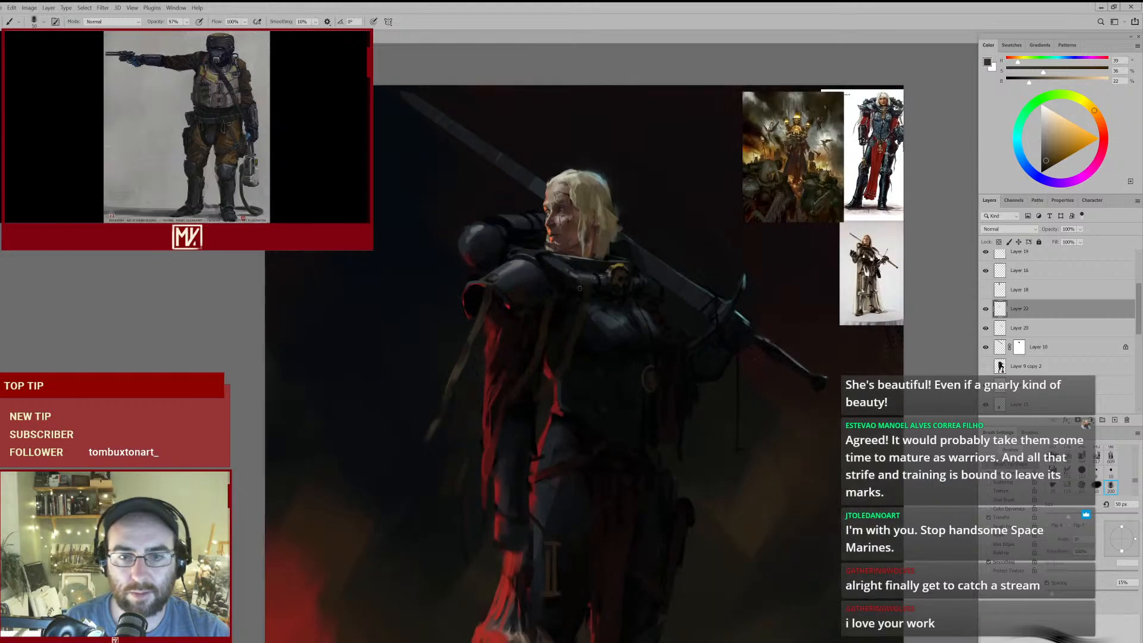
# - Trim the strap's overlap on the pauldron rim with a 175 px eraser and repaint its top end in ochre and brown at 40 px
pyautogui.keyDown('ctrl'); pyautogui.moveTo(501, 285); pyautogui.dragTo(476, 281); pyautogui.keyUp('ctrl')
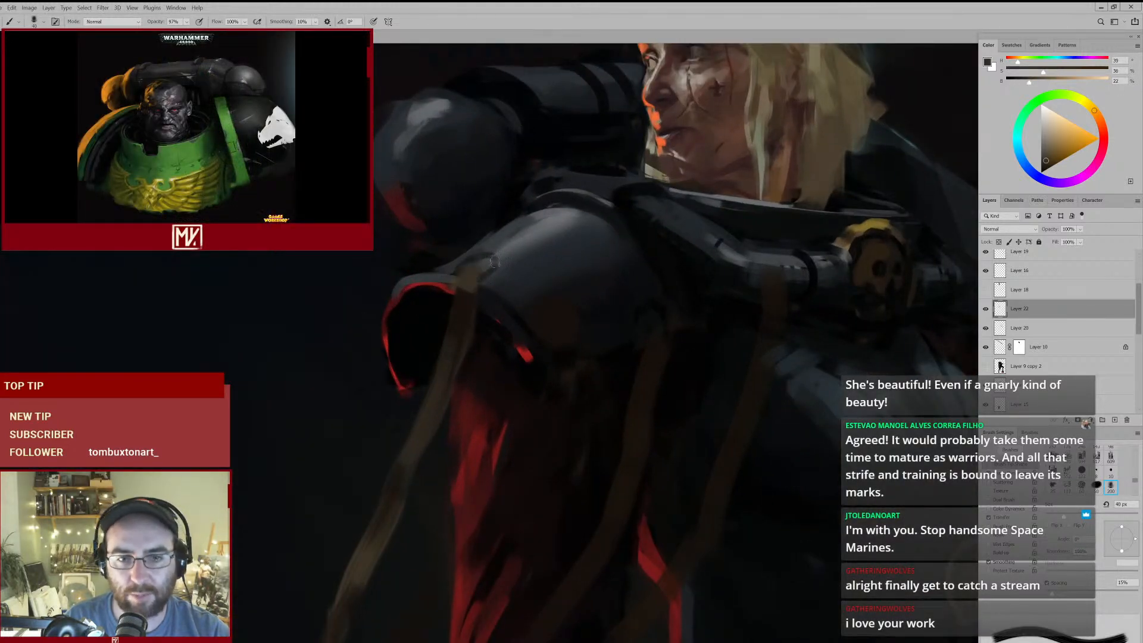
pyautogui.press('e')
pyautogui.click(1056, 151)
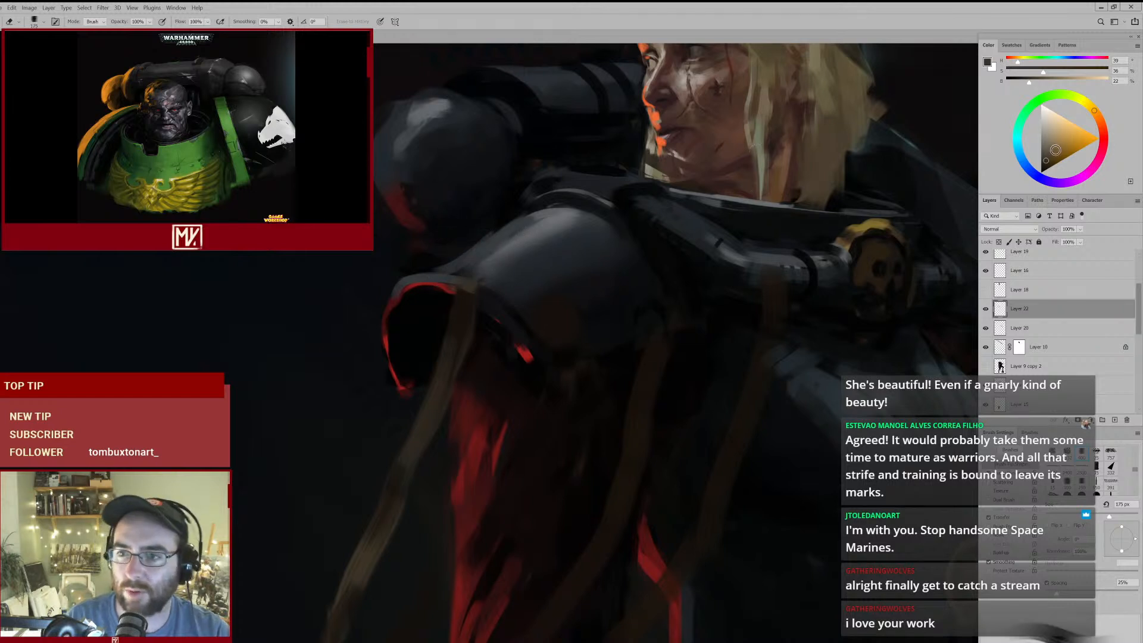
pyautogui.press('b')
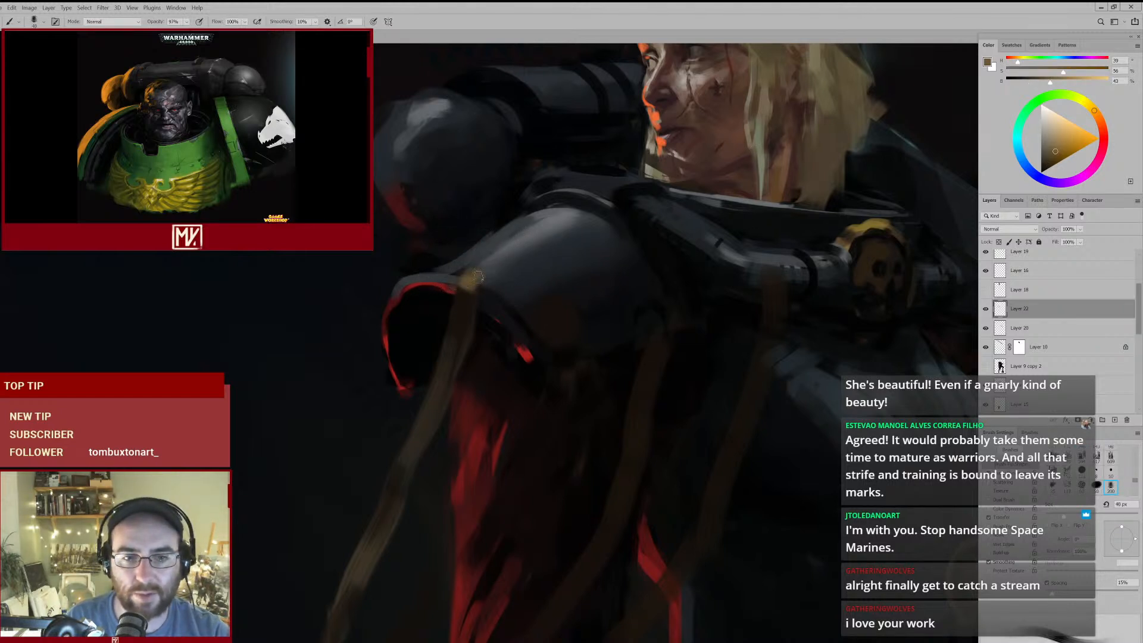
pyautogui.keyDown('alt'); pyautogui.click(468, 290); pyautogui.keyUp('alt')
pyautogui.moveTo(476, 276); pyautogui.dragTo(447, 342)
pyautogui.moveTo(504, 209)
pyautogui.mouseDown()
pyautogui.moveTo(438, 354)
pyautogui.moveTo(504, 209)
pyautogui.mouseUp()
pyautogui.keyDown('alt'); pyautogui.click(470, 323); pyautogui.keyUp('alt')
pyautogui.moveTo(476, 286); pyautogui.dragTo(440, 360)
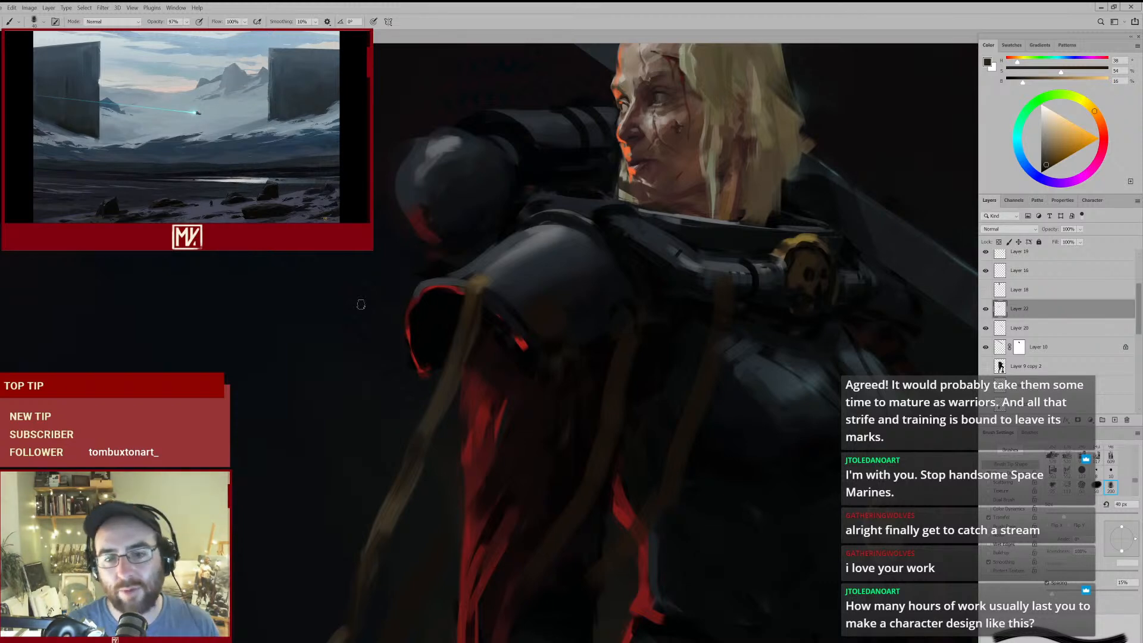
# - Erase the middle section of the hanging strap below the pauldron with a 250 px eraser
pyautogui.moveTo(683, 274)
pyautogui.mouseDown()
pyautogui.moveTo(619, 299)
pyautogui.moveTo(549, 248)
pyautogui.mouseUp()
pyautogui.press('e')
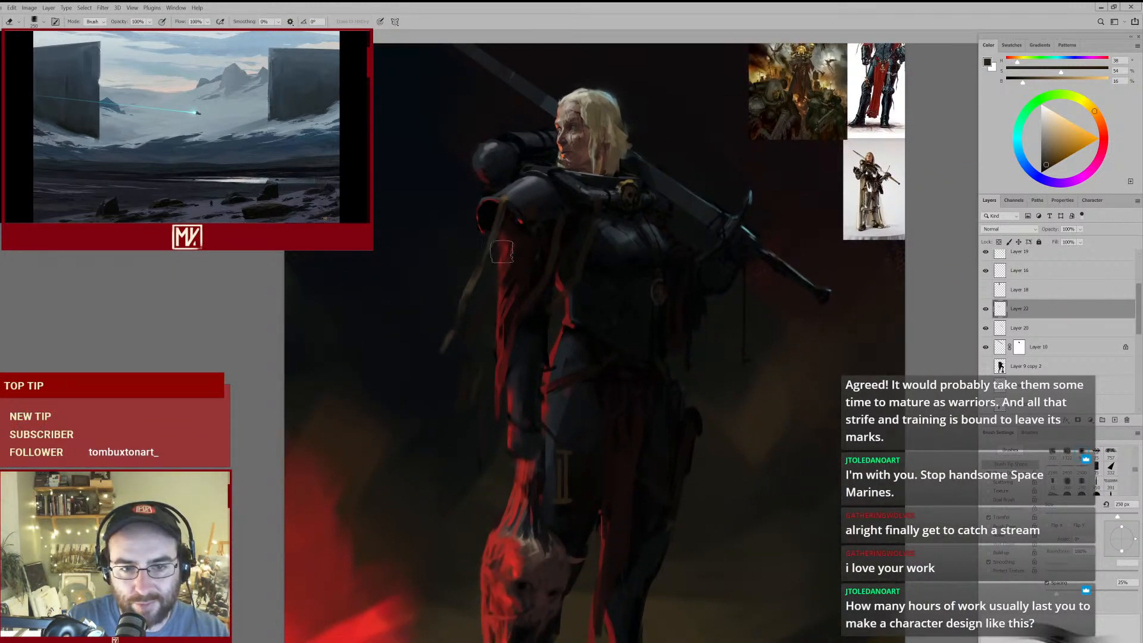
pyautogui.moveTo(505, 234); pyautogui.dragTo(532, 223)
# - Repaint the short strap end below the pauldron rim with browns sampled from the strap, tapering its tip
pyautogui.press('b')
pyautogui.keyDown('alt'); pyautogui.click(508, 170); pyautogui.keyUp('alt')
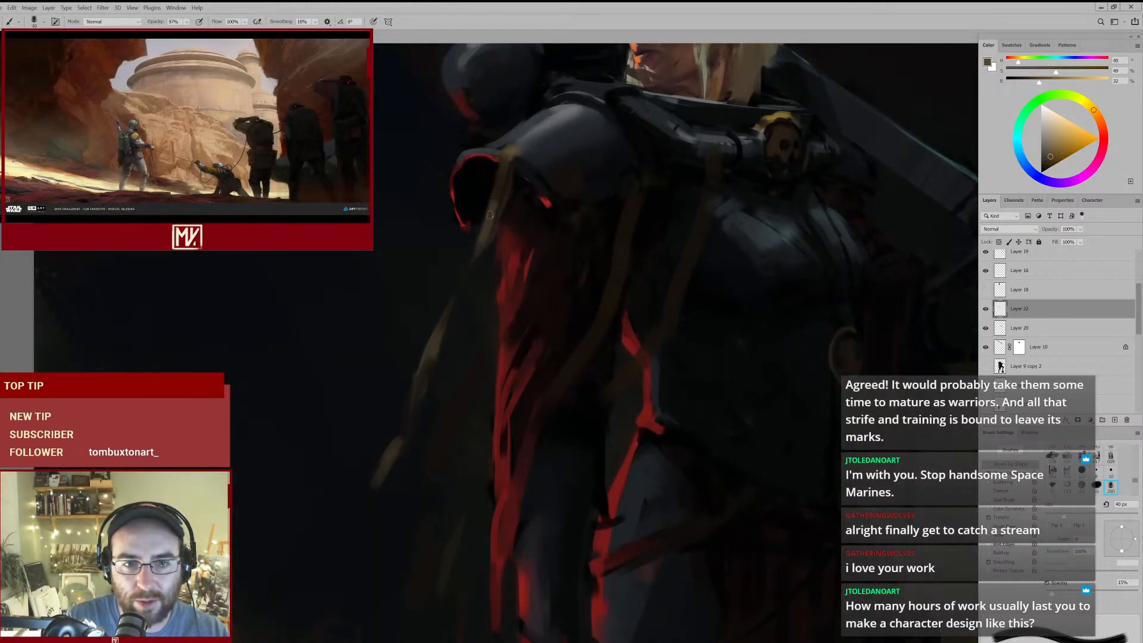
pyautogui.press('[')
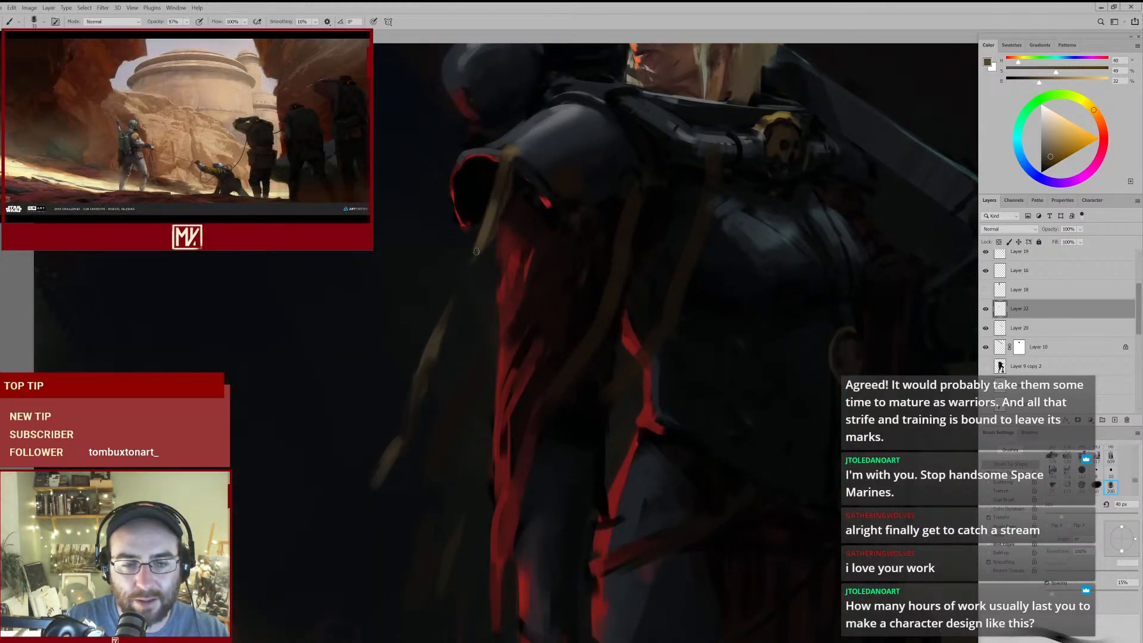
pyautogui.moveTo(513, 234); pyautogui.dragTo(486, 276)
pyautogui.keyDown('alt'); pyautogui.click(500, 221); pyautogui.keyUp('alt')
pyautogui.press(']')
pyautogui.moveTo(499, 231); pyautogui.dragTo(482, 268)
# - Remove the upper part of the strap from the pauldron rim downwards with a 200 px eraser, leaving only the tail
pyautogui.moveTo(533, 312)
pyautogui.mouseDown()
pyautogui.moveTo(469, 289)
pyautogui.moveTo(529, 277)
pyautogui.mouseUp()
pyautogui.keyDown('alt'); pyautogui.click(507, 229); pyautogui.keyUp('alt')
pyautogui.press(']')
pyautogui.press(']')
pyautogui.press(']')
pyautogui.press(']')
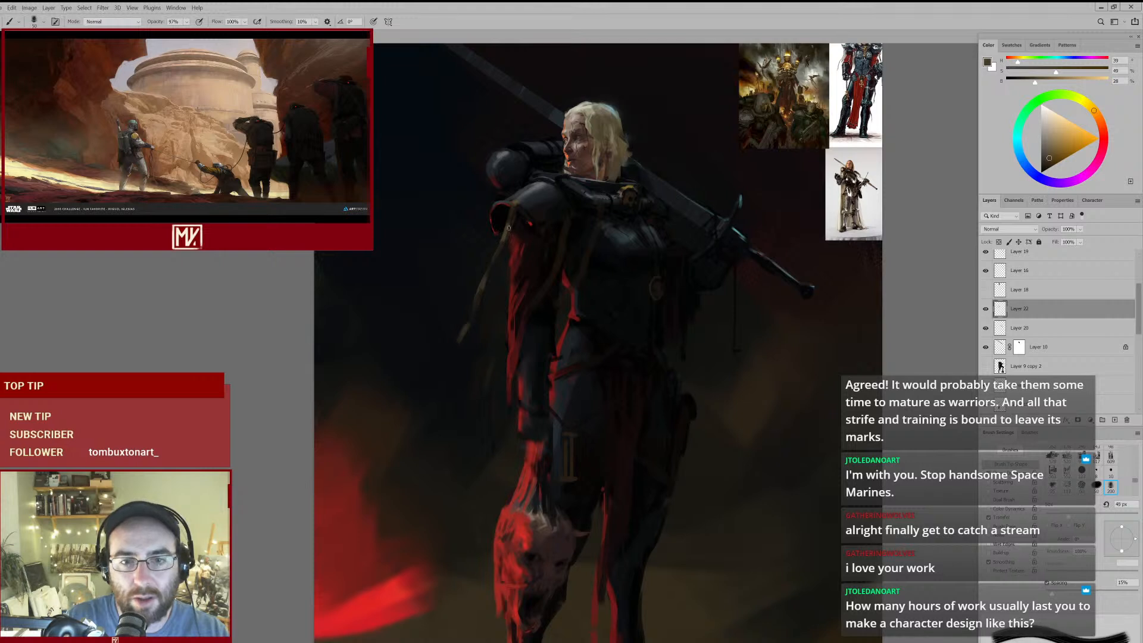
pyautogui.press('e')
pyautogui.moveTo(509, 222); pyautogui.dragTo(490, 249)
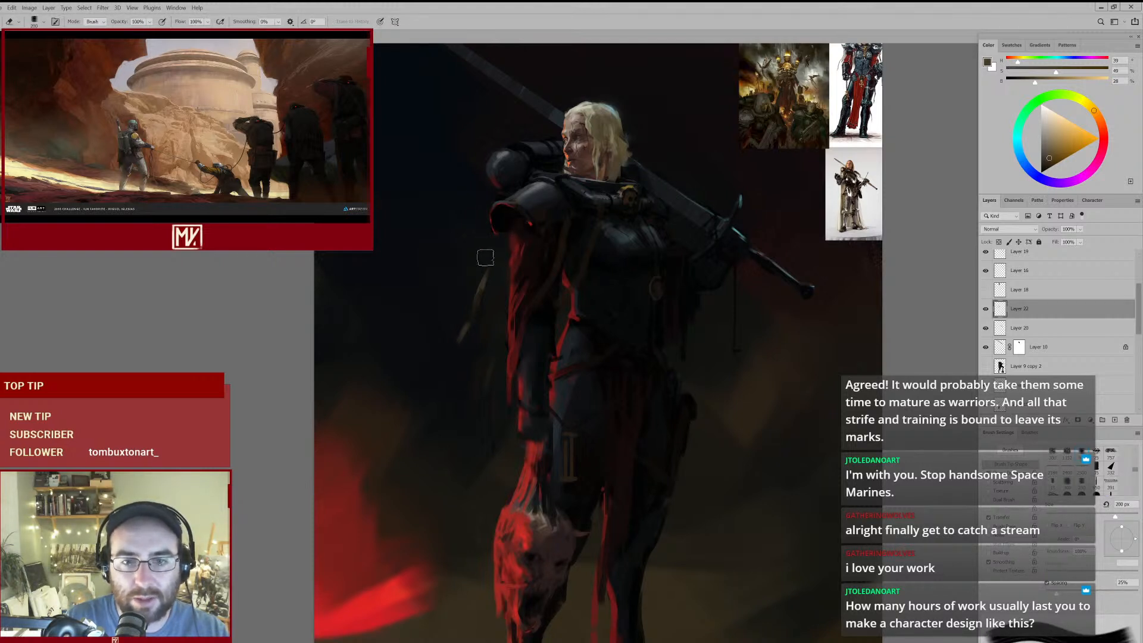
# - Sample a dark brown from the remaining strap tail and extend its upper end towards the arm with a 70 px brush
pyautogui.moveTo(570, 254)
pyautogui.mouseDown()
pyautogui.moveTo(524, 289)
pyautogui.moveTo(536, 302)
pyautogui.mouseUp()
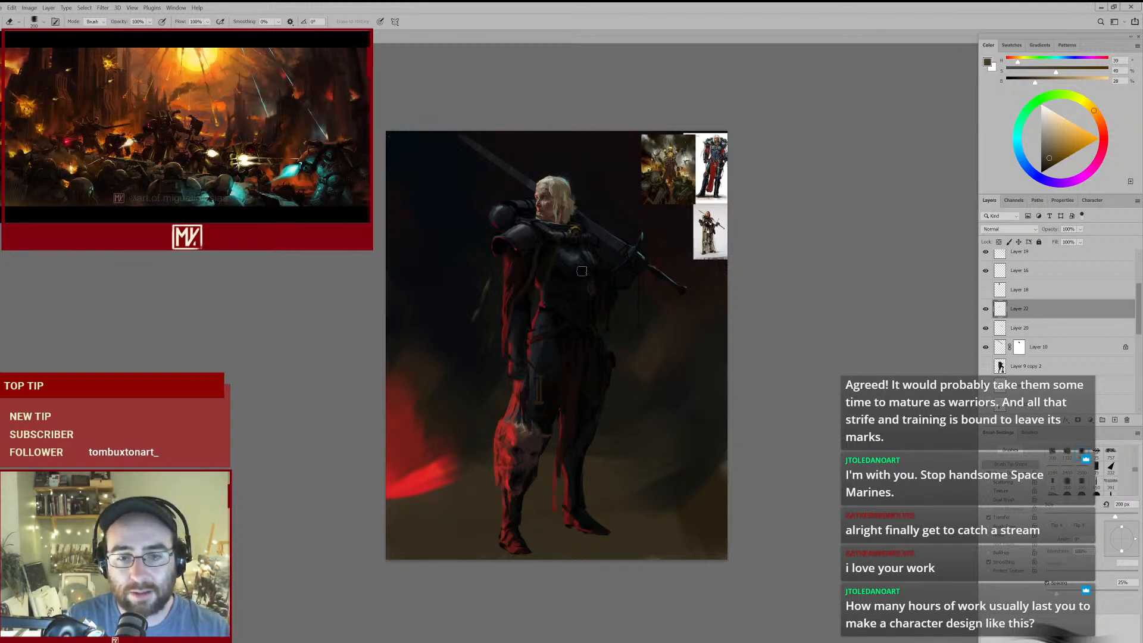
pyautogui.keyDown('ctrl'); pyautogui.click(536, 247); pyautogui.keyUp('ctrl')
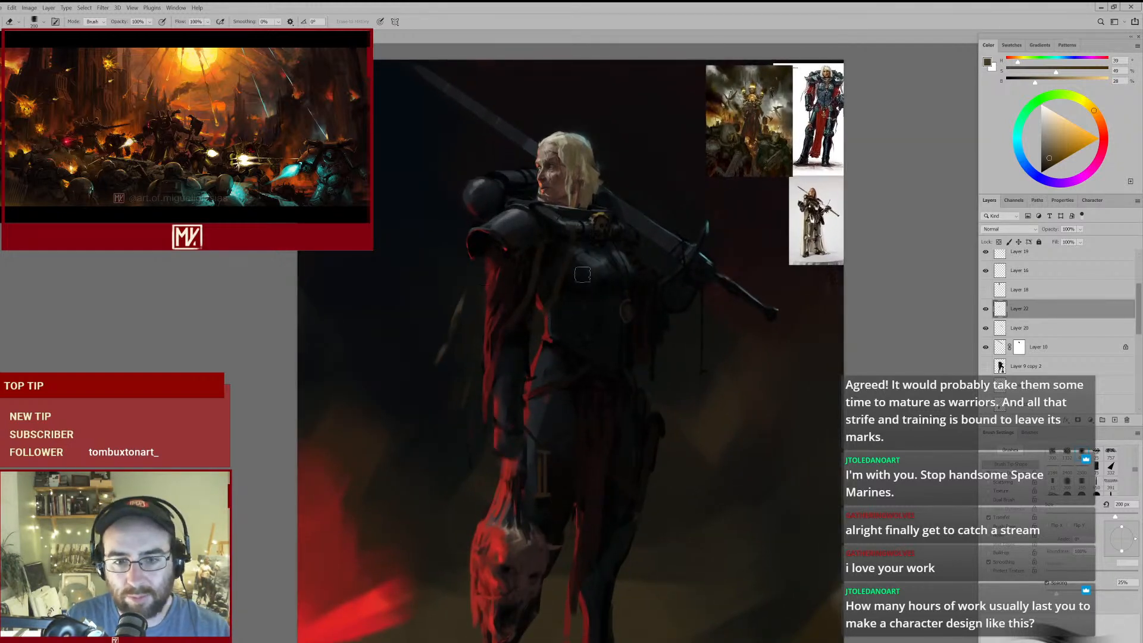
pyautogui.moveTo(562, 288); pyautogui.dragTo(583, 278)
pyautogui.keyDown('ctrl'); pyautogui.click(479, 284); pyautogui.keyUp('ctrl')
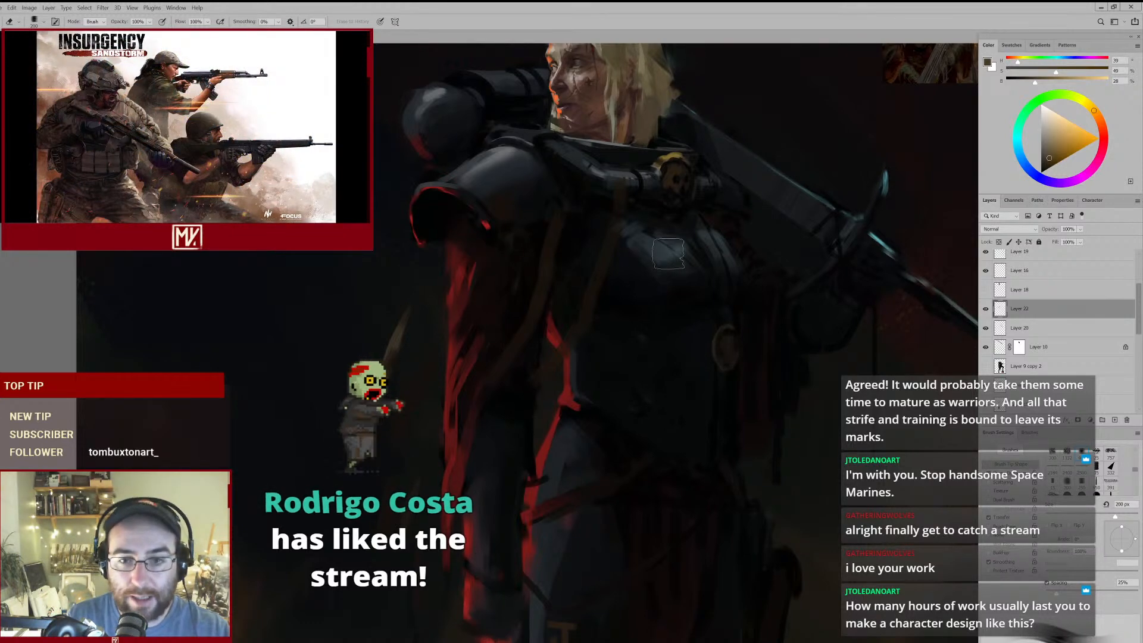
pyautogui.moveTo(641, 276); pyautogui.dragTo(577, 296)
pyautogui.moveTo(501, 247); pyautogui.dragTo(551, 246)
pyautogui.press('b')
pyautogui.keyDown('alt'); pyautogui.click(451, 293); pyautogui.keyUp('alt')
pyautogui.moveTo(457, 274); pyautogui.dragTo(475, 224)
pyautogui.moveTo(575, 253); pyautogui.dragTo(523, 281)
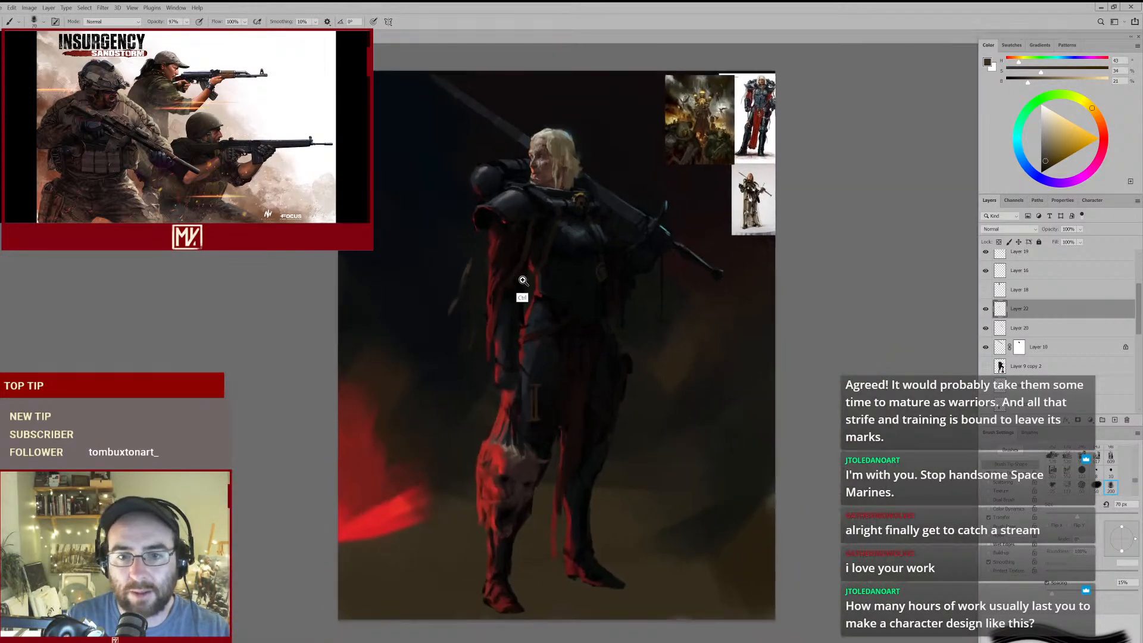
# - Rework the lighter strap hanging at the armpit beside the chest, using a 70 px brush and a 250 px eraser
pyautogui.press('e')
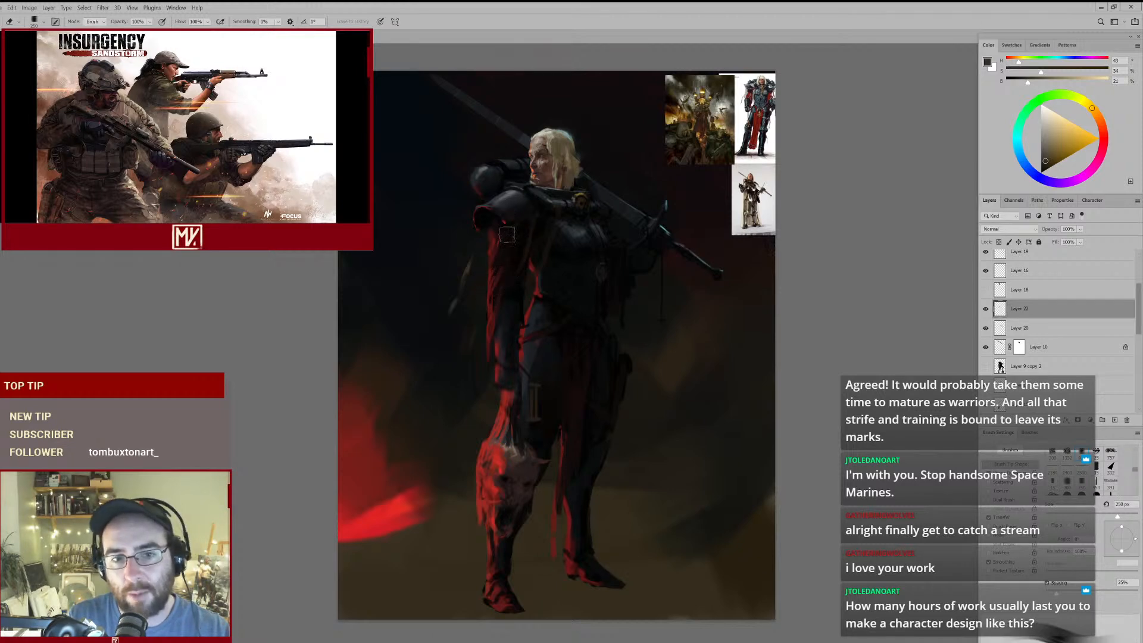
pyautogui.moveTo(542, 250); pyautogui.dragTo(584, 205)
pyautogui.press('b')
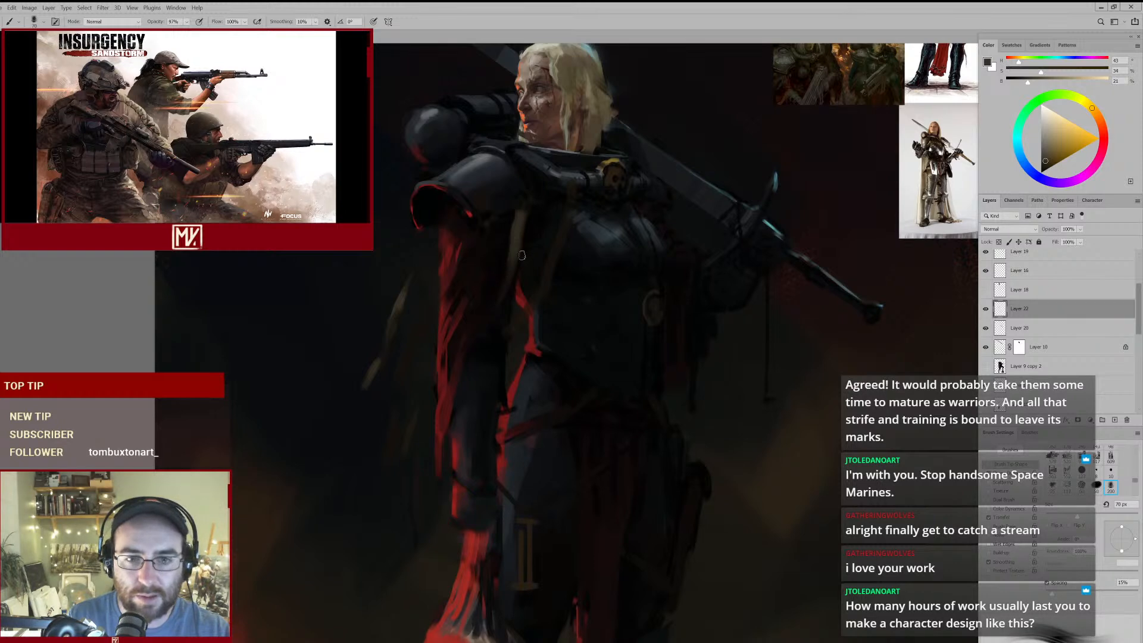
pyautogui.moveTo(553, 237)
pyautogui.mouseDown()
pyautogui.moveTo(528, 255)
pyautogui.moveTo(575, 222)
pyautogui.mouseUp()
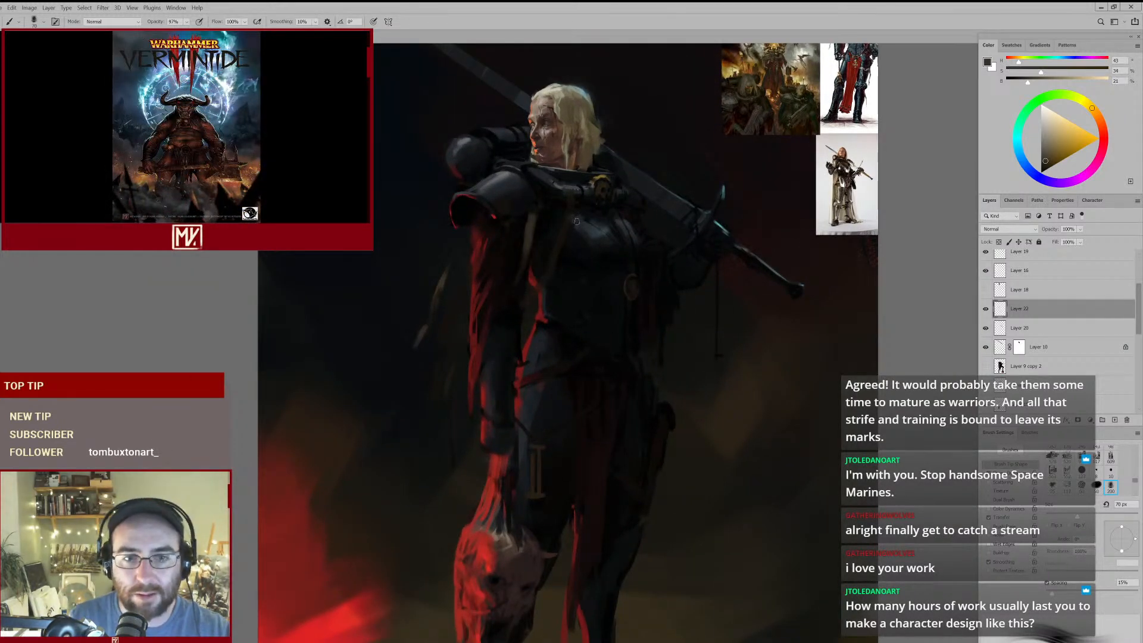
pyautogui.press('[')
pyautogui.press('e')
# - Check the reference images, and darken the top of the armpit strap with near-black sampled beneath the pauldron
pyautogui.hotkey('ctrl', '-')
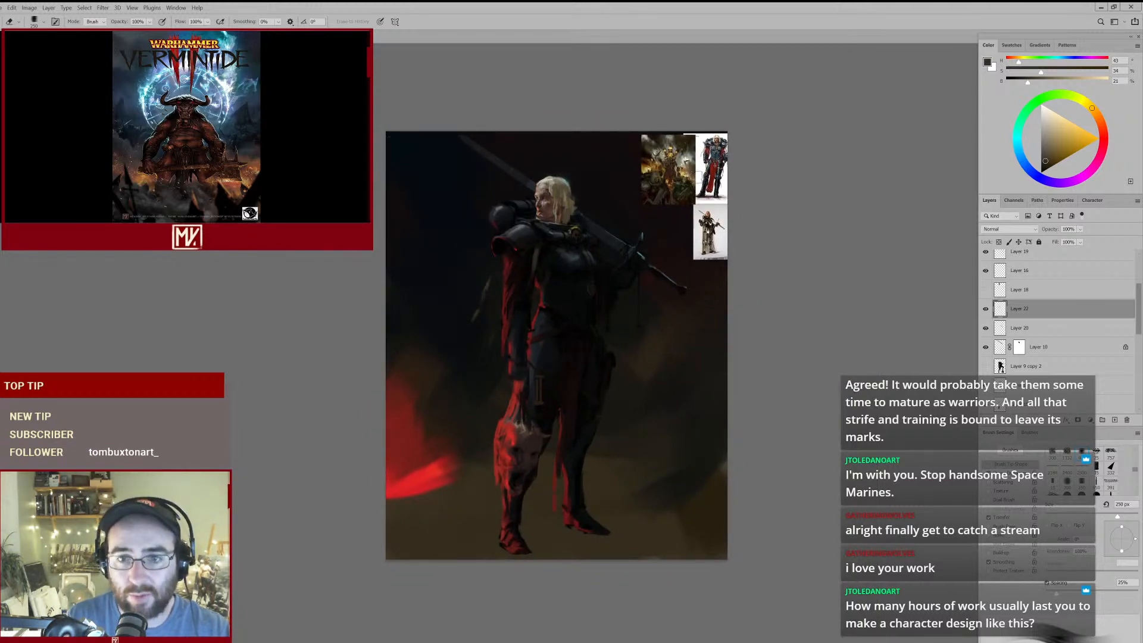
pyautogui.moveTo(675, 170); pyautogui.dragTo(576, 230)
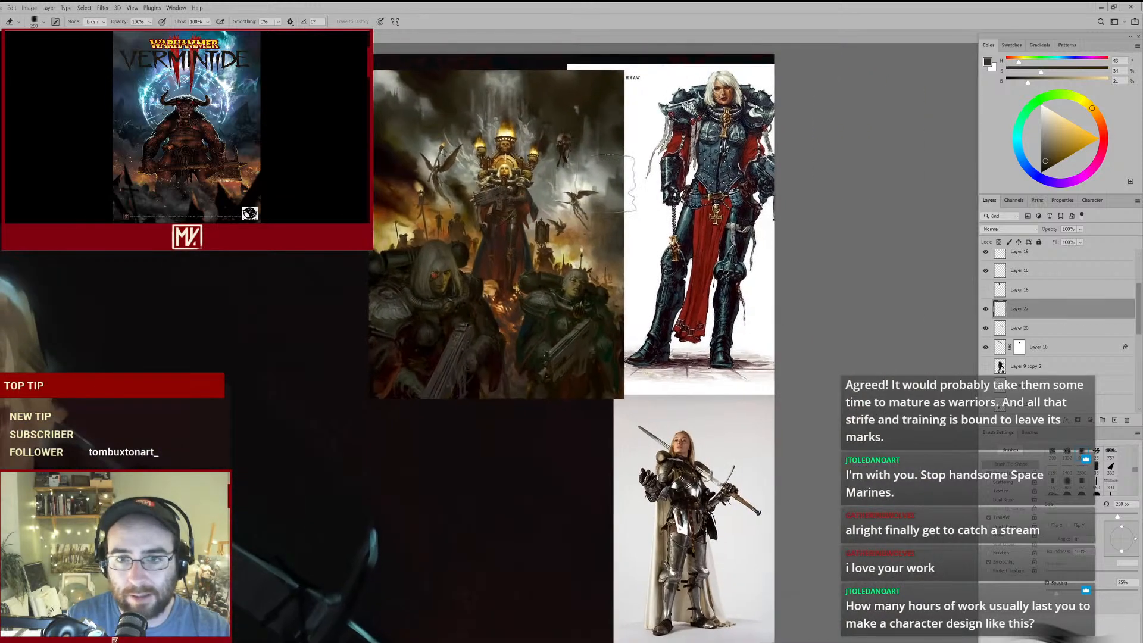
pyautogui.moveTo(522, 275); pyautogui.dragTo(528, 216)
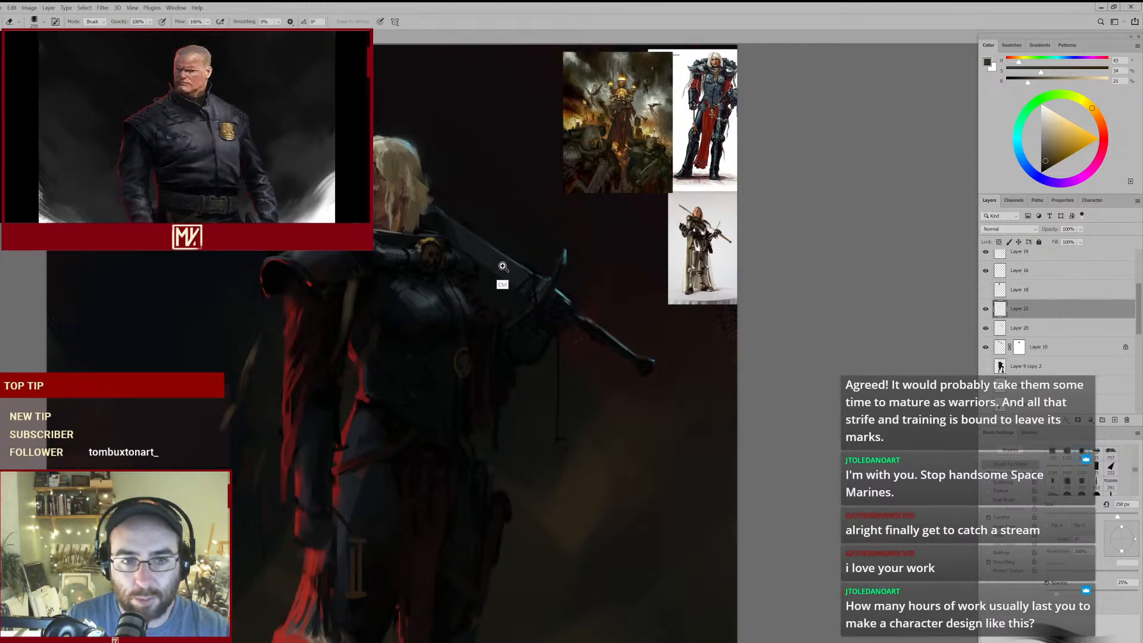
pyautogui.keyDown('ctrl'); pyautogui.keyDown('alt'); pyautogui.click(505, 264); pyautogui.keyUp('alt'); pyautogui.keyUp('ctrl')
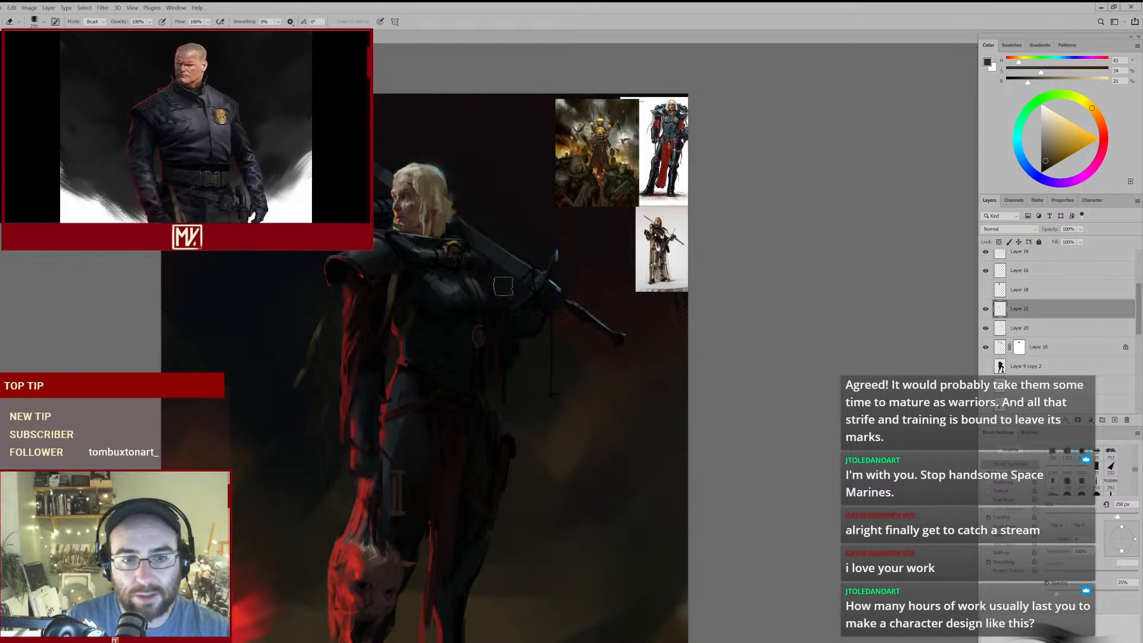
pyautogui.moveTo(487, 305); pyautogui.dragTo(529, 248)
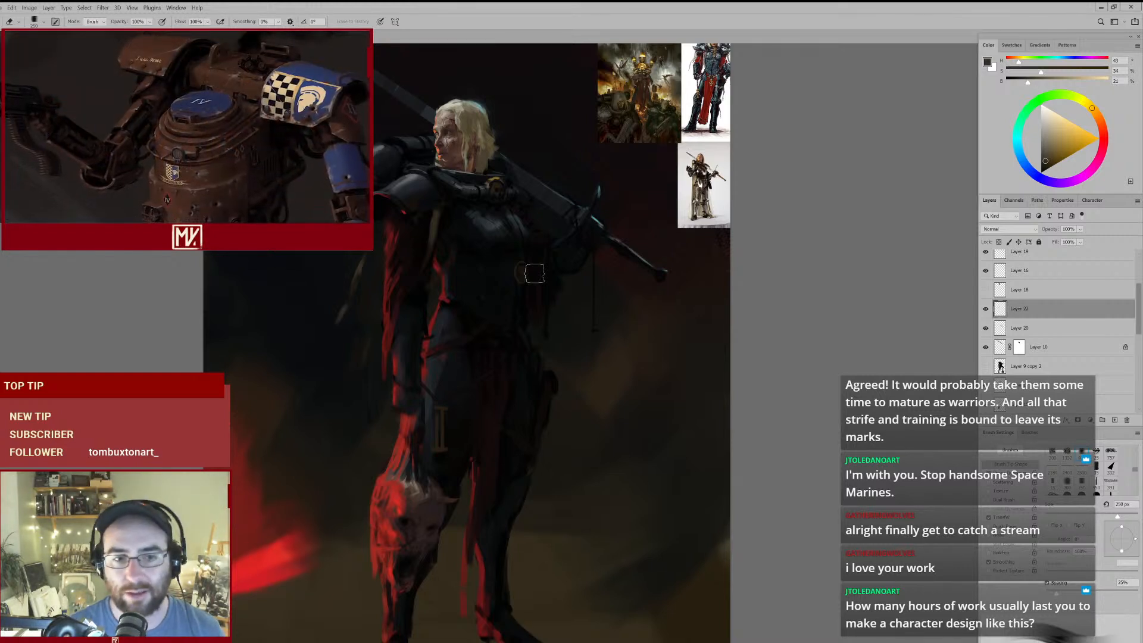
pyautogui.moveTo(454, 240); pyautogui.dragTo(487, 229)
pyautogui.press('b')
pyautogui.keyDown('alt'); pyautogui.click(435, 168); pyautogui.keyUp('alt')
pyautogui.keyDown('alt'); pyautogui.click(431, 172); pyautogui.keyUp('alt')
pyautogui.moveTo(421, 171)
pyautogui.mouseDown()
pyautogui.moveTo(409, 245)
pyautogui.moveTo(470, 250)
pyautogui.moveTo(451, 256)
pyautogui.moveTo(481, 247)
pyautogui.moveTo(454, 265)
pyautogui.moveTo(494, 256)
pyautogui.moveTo(536, 281)
pyautogui.moveTo(559, 263)
pyautogui.mouseUp()
# - Clean up the armpit strap's edge with a 250 px eraser and rework it with sampled dark browns at 60 to 80 px
pyautogui.press(']')
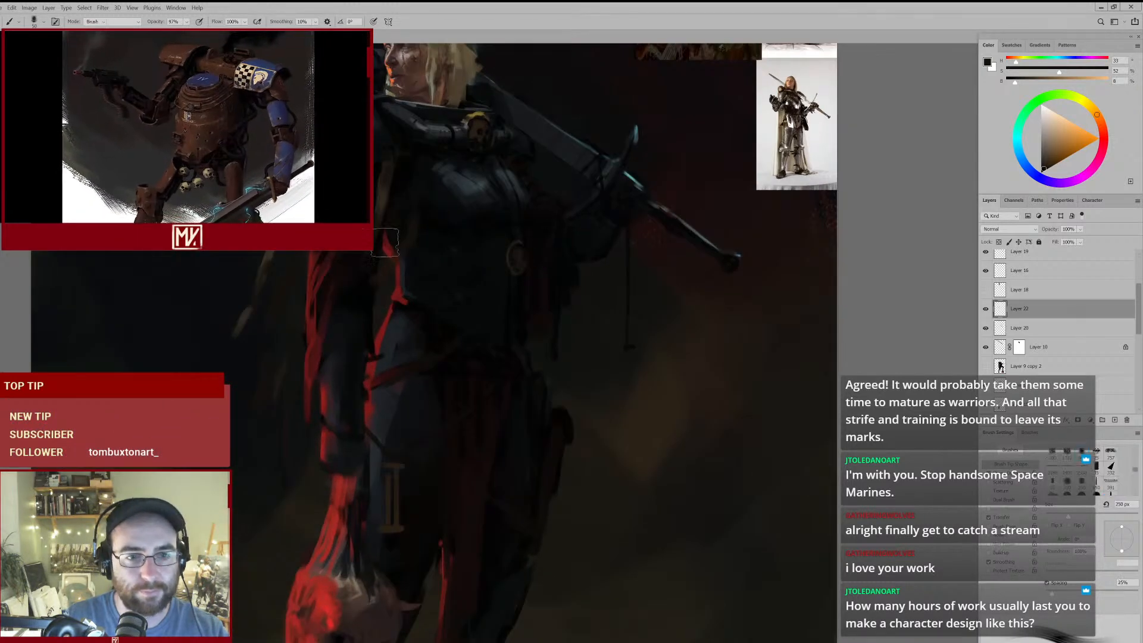
pyautogui.press('e')
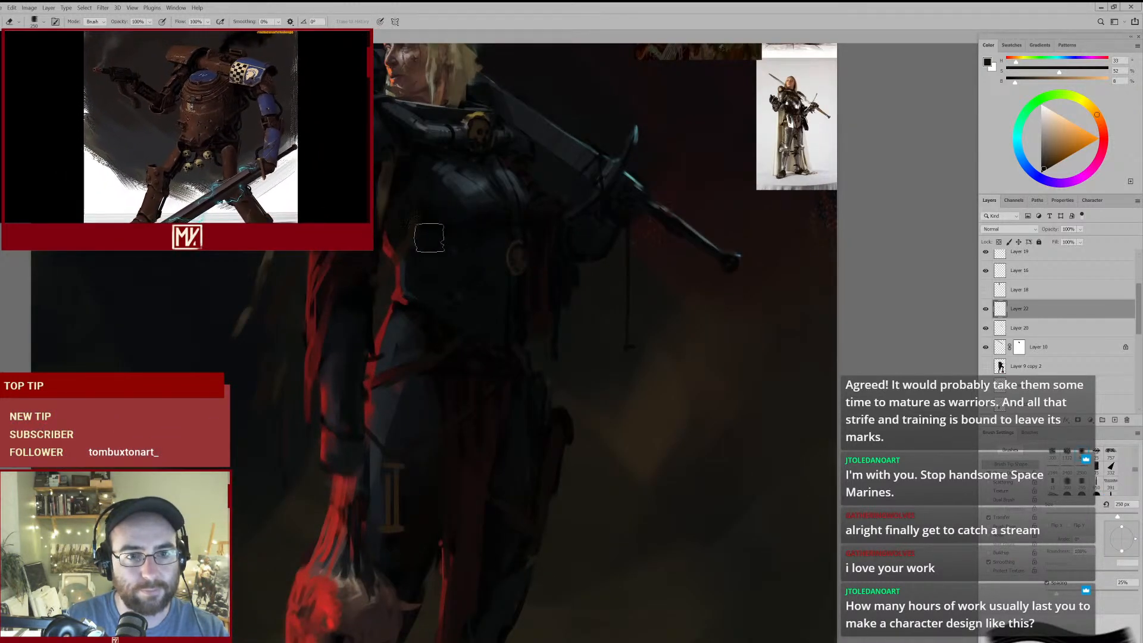
pyautogui.moveTo(418, 217)
pyautogui.mouseDown()
pyautogui.moveTo(398, 252)
pyautogui.moveTo(413, 239)
pyautogui.mouseUp()
pyautogui.press('b')
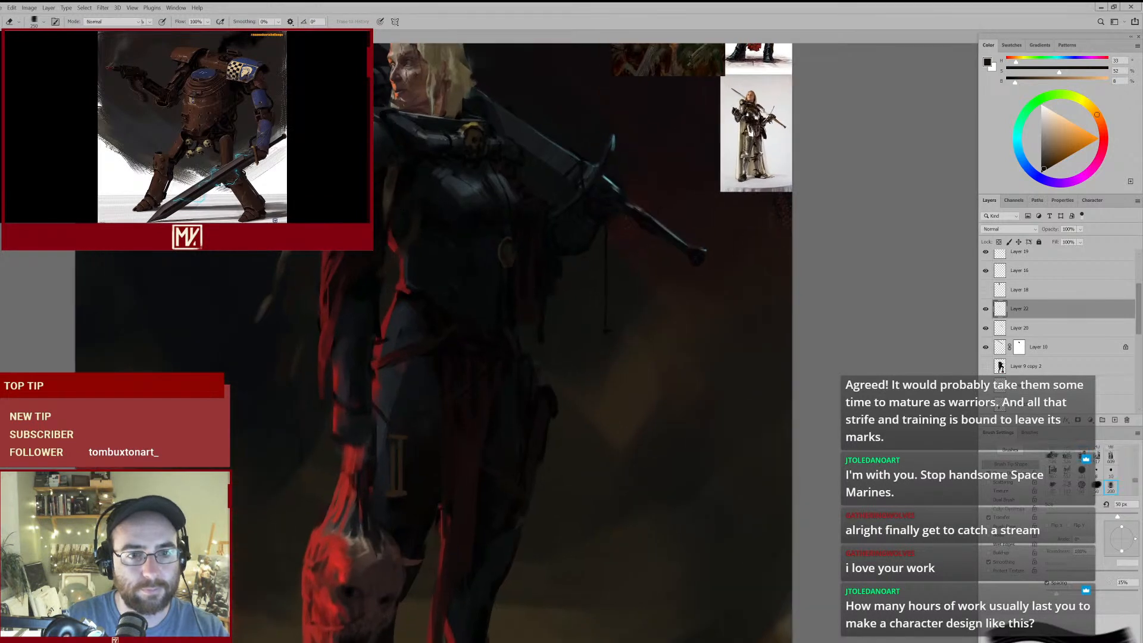
pyautogui.press(']')
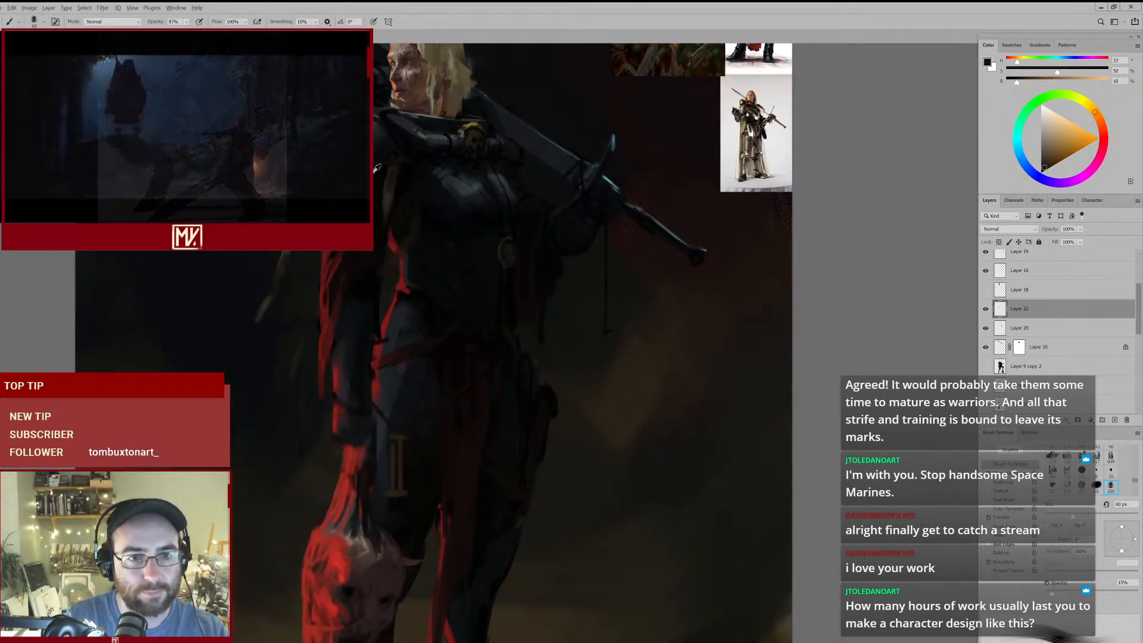
pyautogui.keyDown('alt'); pyautogui.click(387, 200); pyautogui.keyUp('alt')
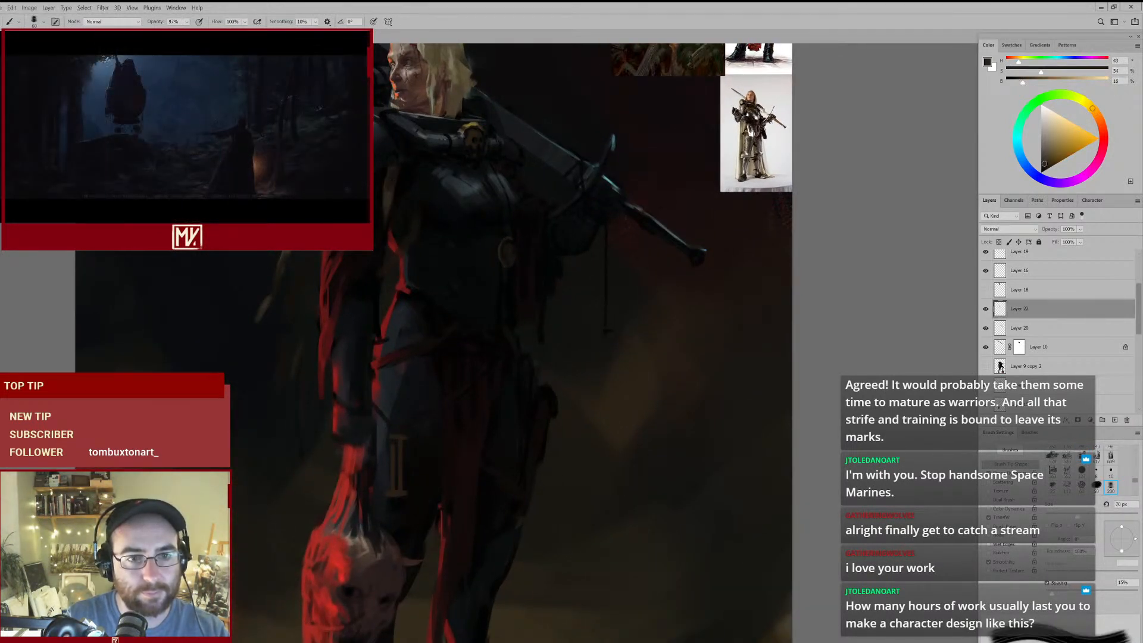
pyautogui.keyDown('alt'); pyautogui.click(384, 197); pyautogui.keyUp('alt')
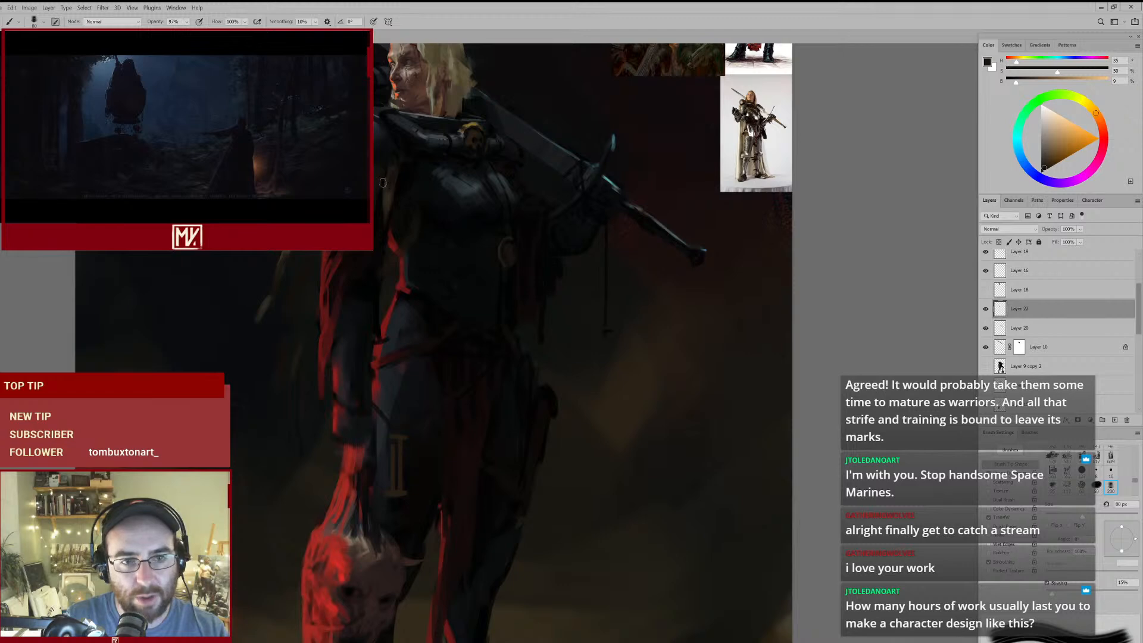
# - Shade the upper end of the armpit strap with near-black tones sampled around it, using a 40 px brush
pyautogui.scroll(2, 379, 186)
pyautogui.keyDown('alt'); pyautogui.click(427, 170); pyautogui.keyUp('alt')
pyautogui.press('[')
pyautogui.press('[')
pyautogui.press('[')
pyautogui.press('[')
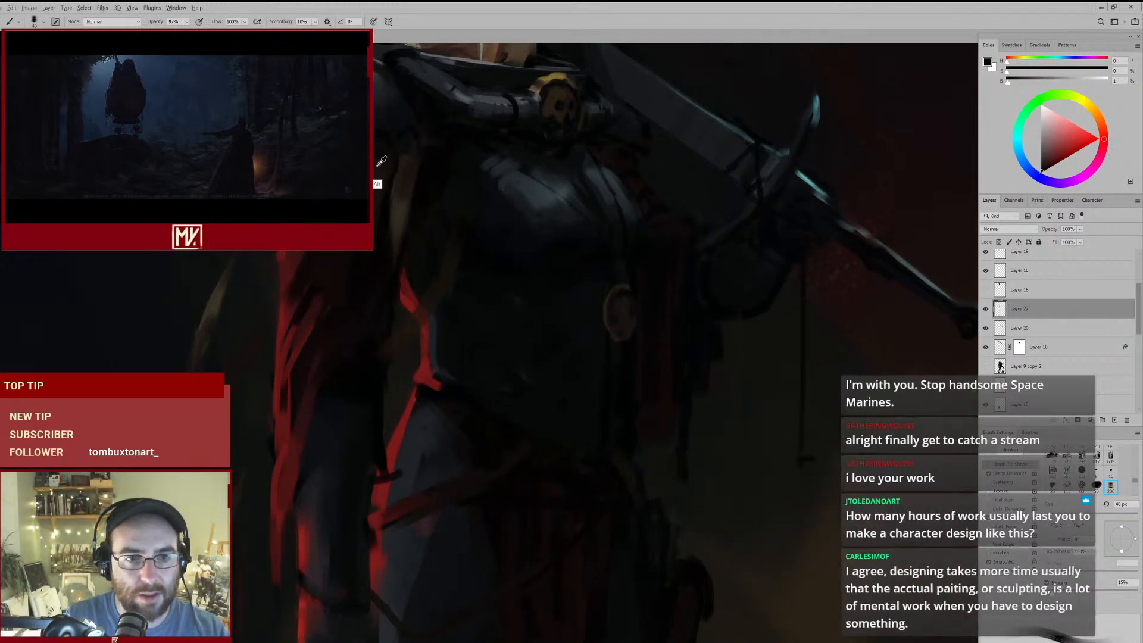
pyautogui.press('e')
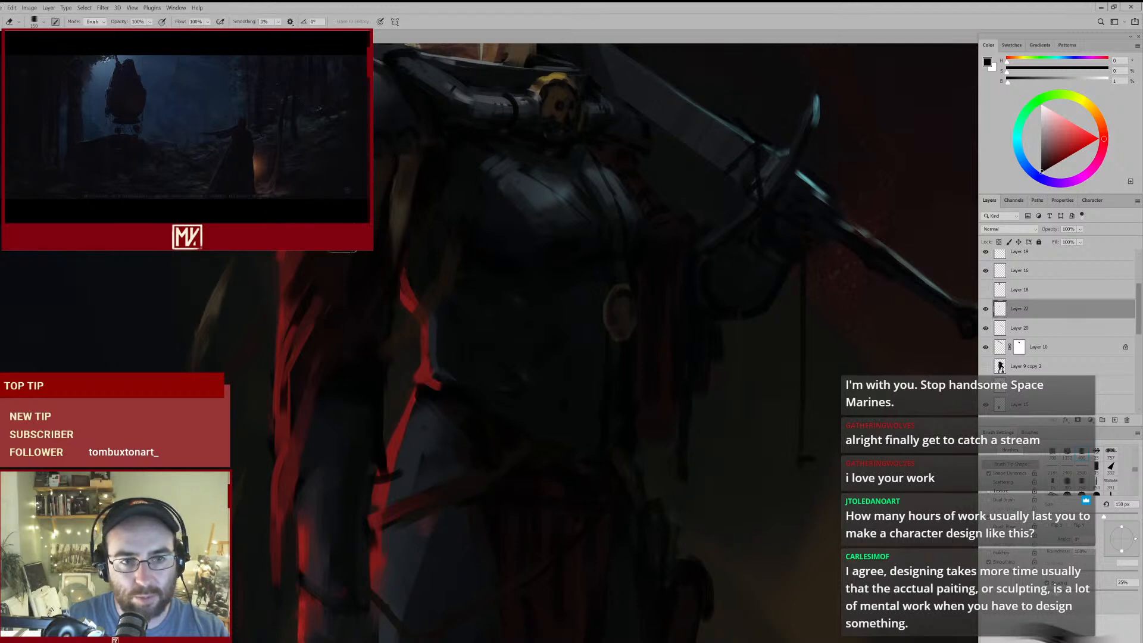
pyautogui.press('b')
pyautogui.keyDown('alt'); pyautogui.click(396, 189); pyautogui.keyUp('alt')
pyautogui.moveTo(410, 179); pyautogui.dragTo(403, 189)
# - Define the strap's edges just below the pauldron with narrow near-black strokes at 35 and 30 px
pyautogui.press('[')
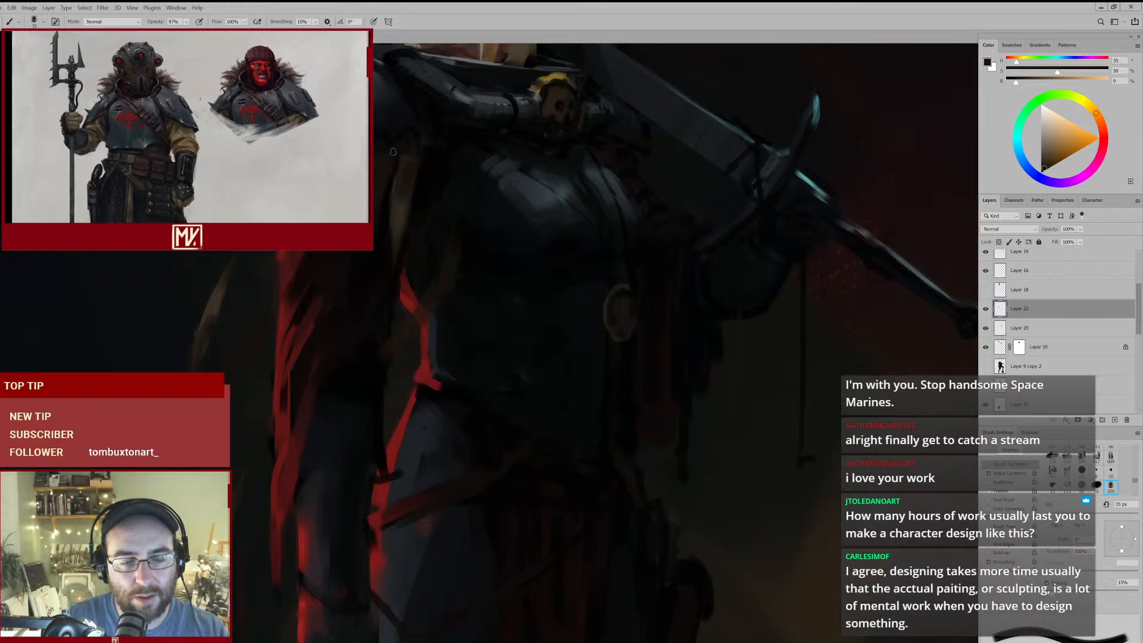
pyautogui.keyDown('alt'); pyautogui.click(391, 154); pyautogui.keyUp('alt')
pyautogui.press('[')
pyautogui.moveTo(411, 175); pyautogui.dragTo(396, 201)
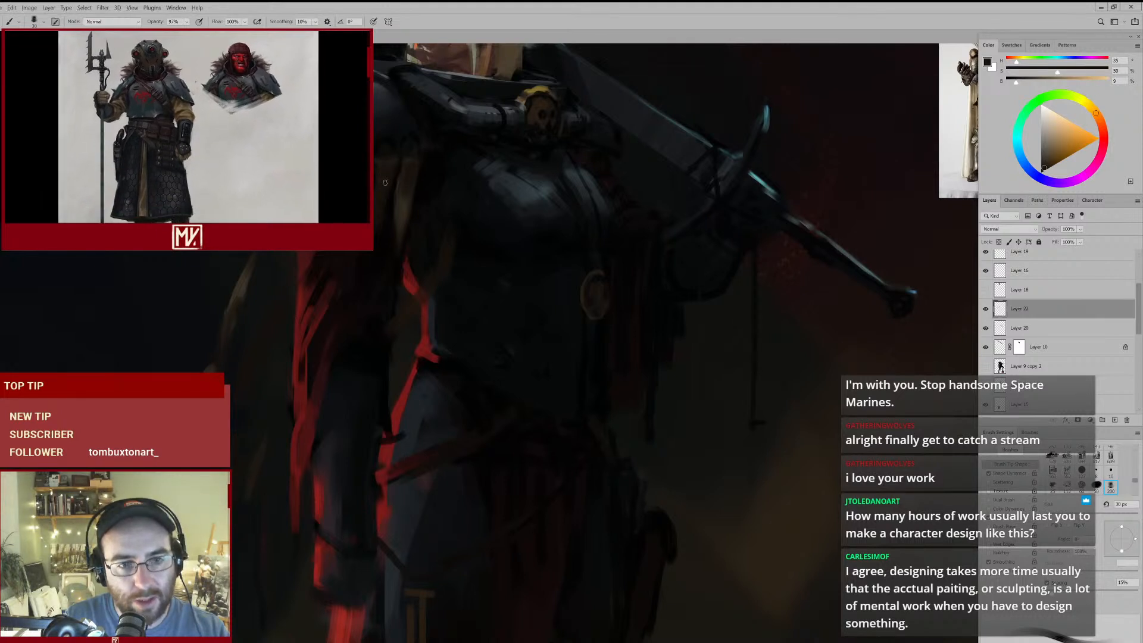
pyautogui.press('e')
pyautogui.press('b')
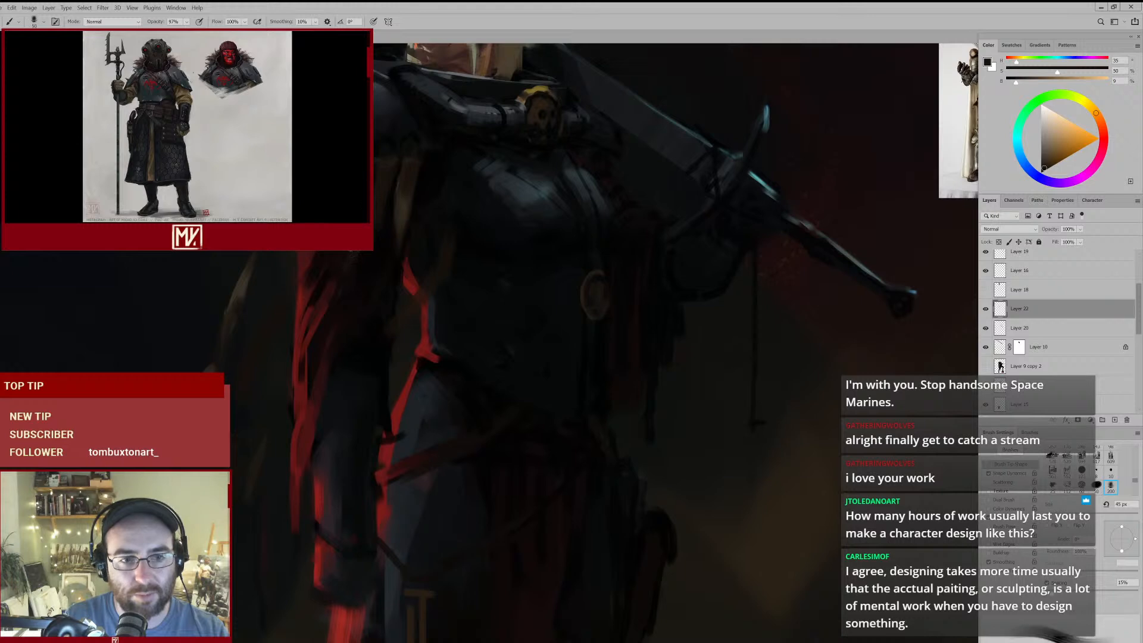
# - Rework the armpit strap and the strap over the upper arm with sampled dark browns, using a 70 px brush
pyautogui.hotkey('ctrl', '0')
pyautogui.moveTo(340, 284); pyautogui.dragTo(384, 253)
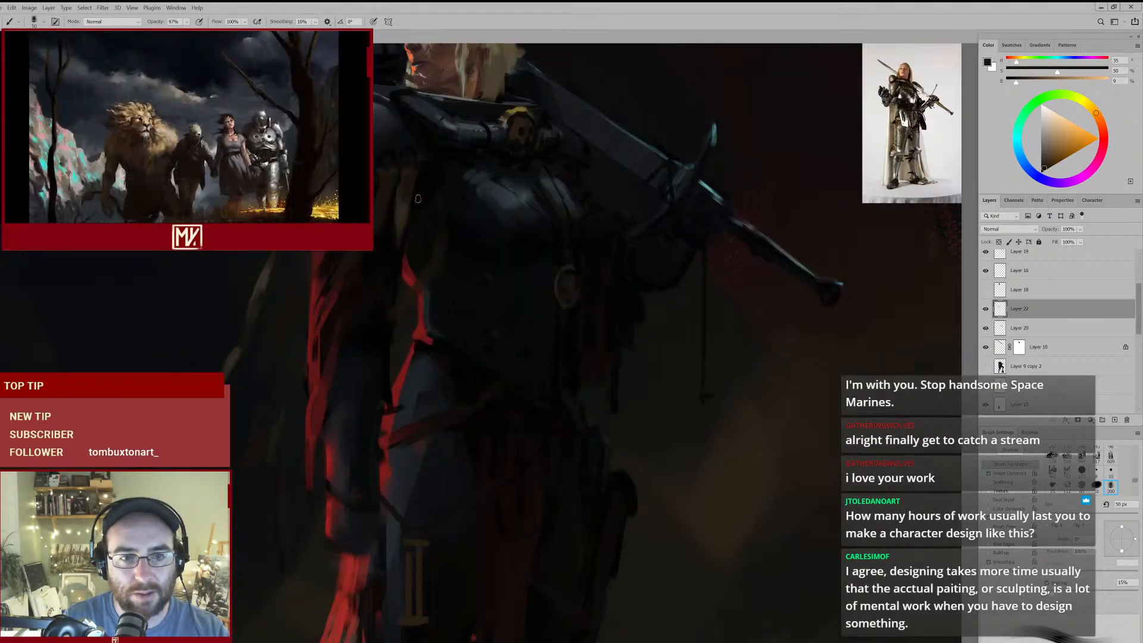
pyautogui.keyDown('alt'); pyautogui.click(409, 204); pyautogui.keyUp('alt')
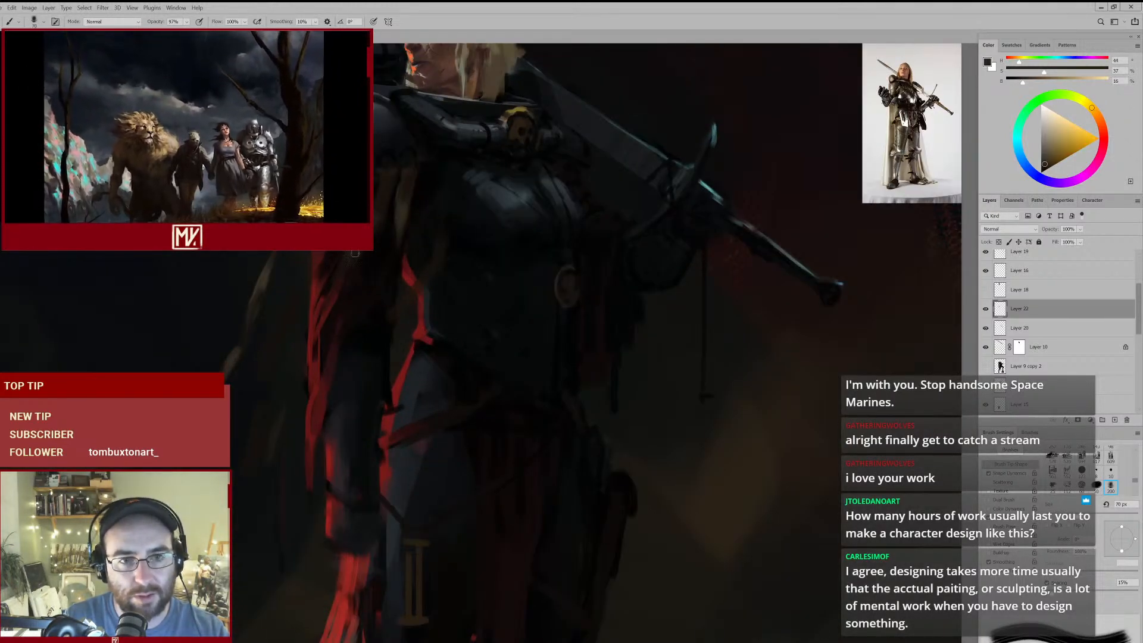
pyautogui.hotkey('ctrl', '-')
pyautogui.moveTo(352, 273); pyautogui.dragTo(390, 222)
pyautogui.keyDown('alt'); pyautogui.click(387, 217); pyautogui.keyUp('alt')
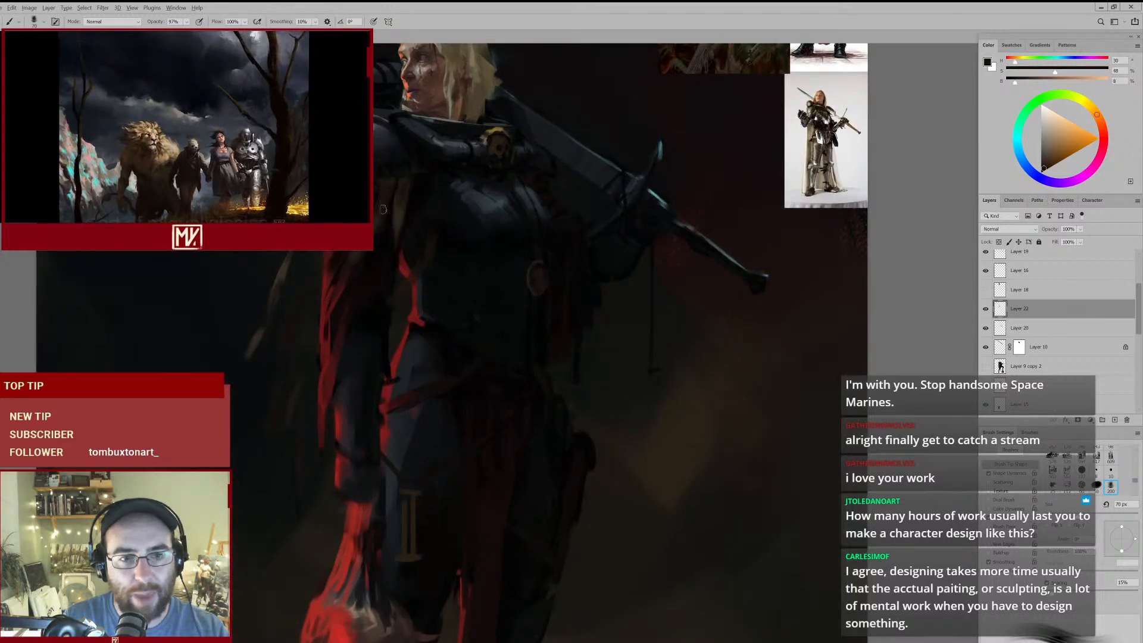
pyautogui.keyDown('alt'); pyautogui.click(344, 267); pyautogui.keyUp('alt')
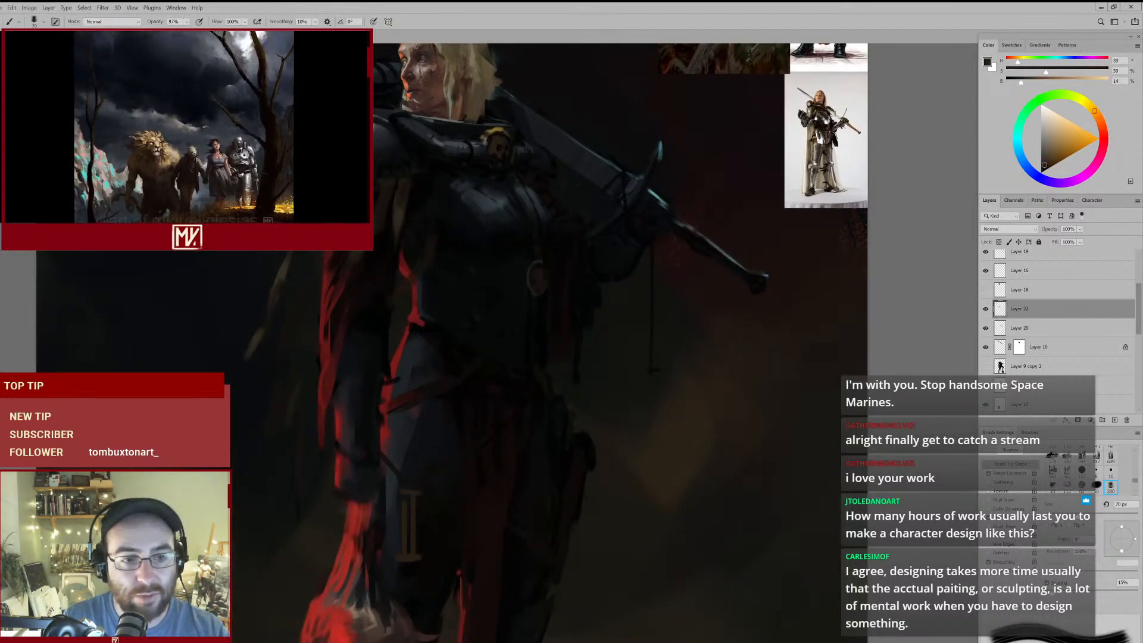
# - Paint the ochre strap crossing the red-lit upper arm with sampled muted browns at 80 px
pyautogui.keyDown('alt'); pyautogui.click(355, 268); pyautogui.keyUp('alt')
pyautogui.press(']')
pyautogui.moveTo(347, 260); pyautogui.dragTo(336, 265)
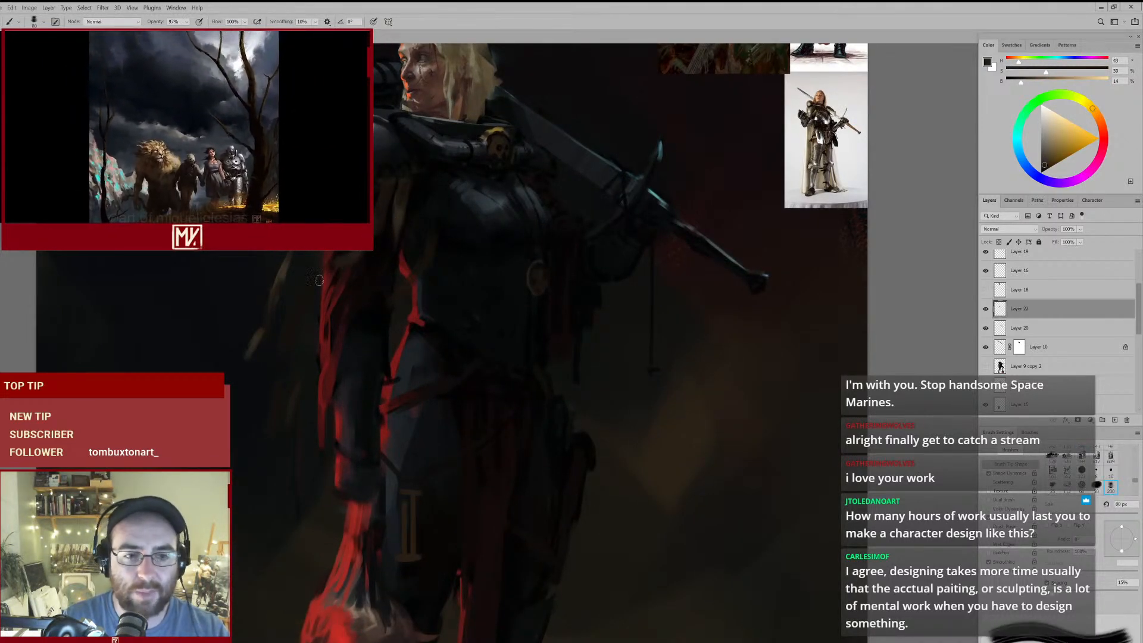
pyautogui.keyDown('alt'); pyautogui.click(286, 268); pyautogui.keyUp('alt')
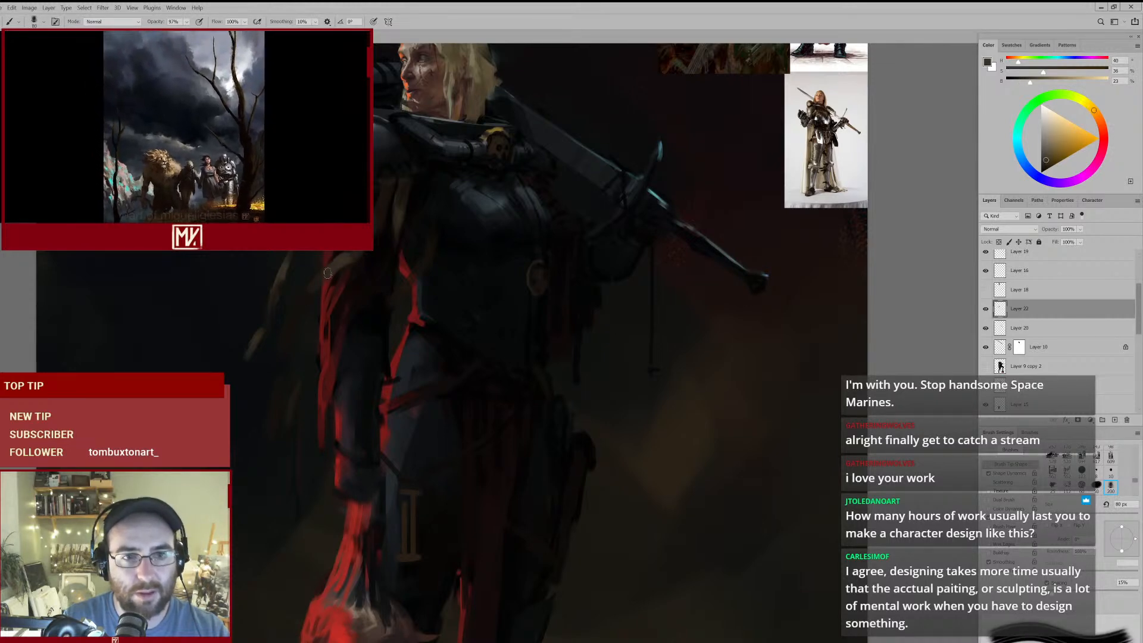
pyautogui.scroll(-7, 353, 270)
pyautogui.scroll(6, 357, 268)
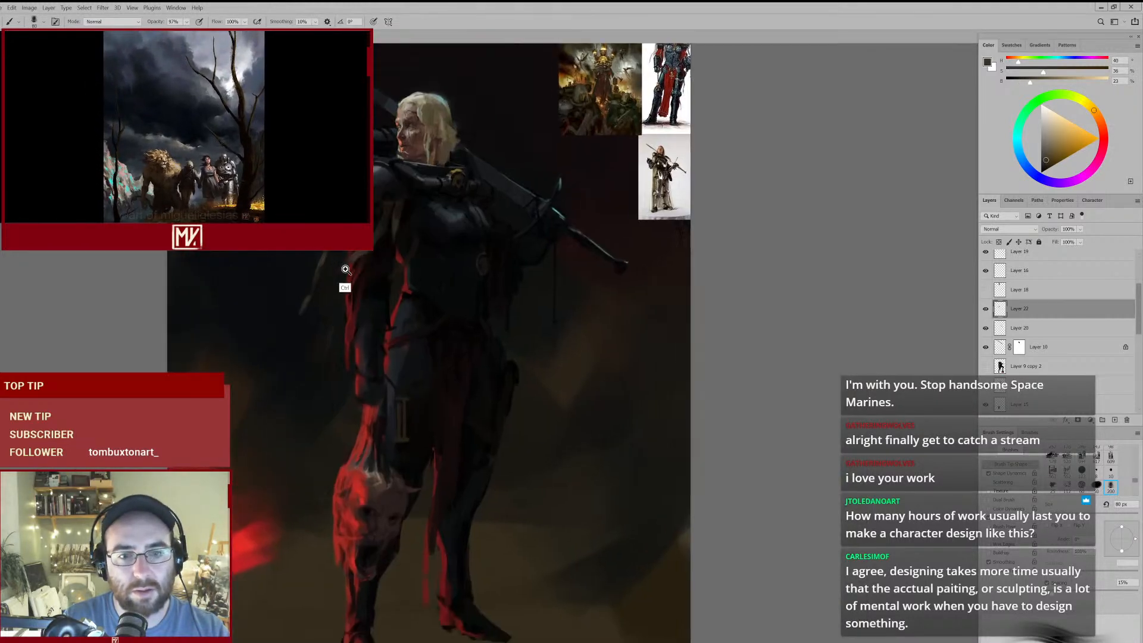
# - Extend the strap outward past the arm in a lighter sampled brown, and trim its trailing end with a 150 px eraser
pyautogui.keyDown('alt'); pyautogui.click(367, 250); pyautogui.keyUp('alt')
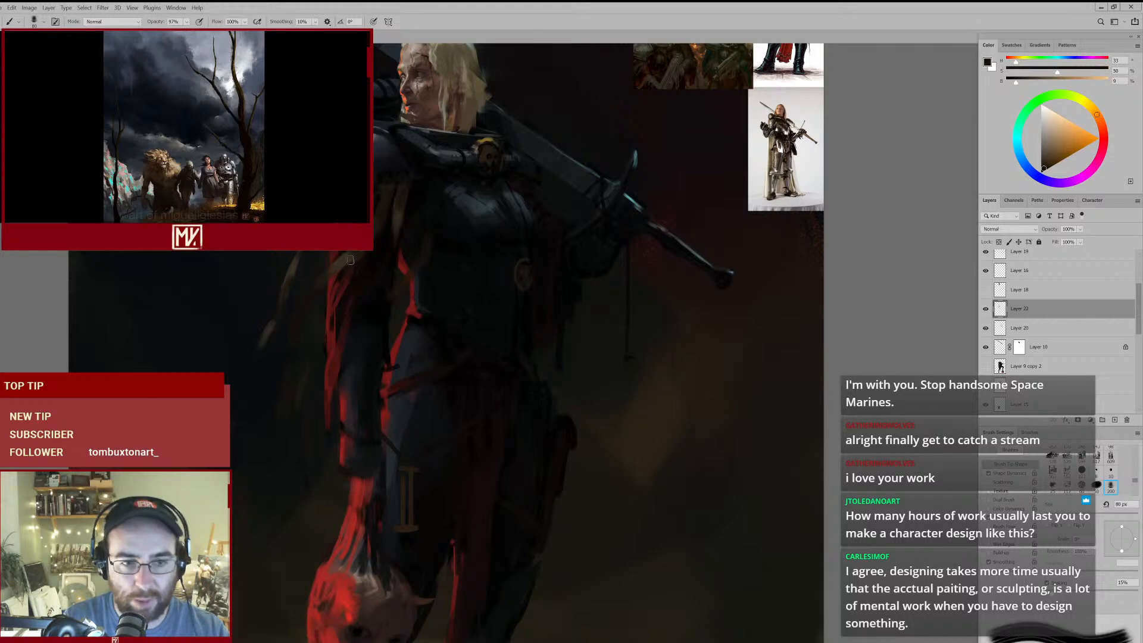
pyautogui.keyDown('alt'); pyautogui.click(338, 273); pyautogui.keyUp('alt')
pyautogui.press('[')
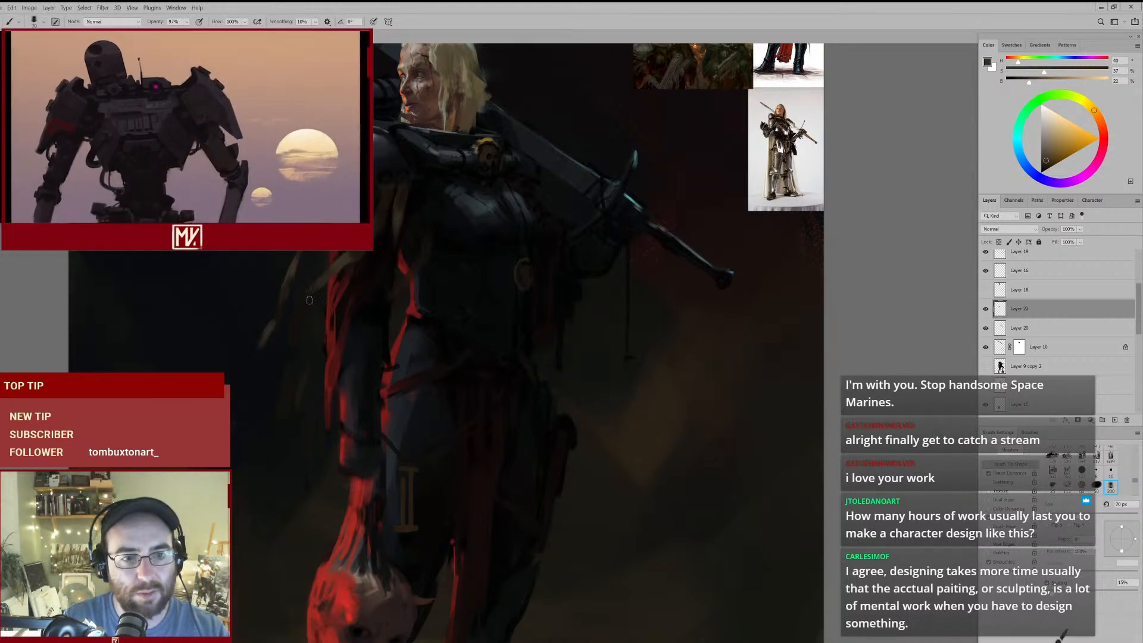
pyautogui.moveTo(342, 308)
pyautogui.mouseDown()
pyautogui.moveTo(285, 352)
pyautogui.moveTo(319, 339)
pyautogui.mouseUp()
pyautogui.press('e')
pyautogui.moveTo(288, 291); pyautogui.dragTo(260, 363)
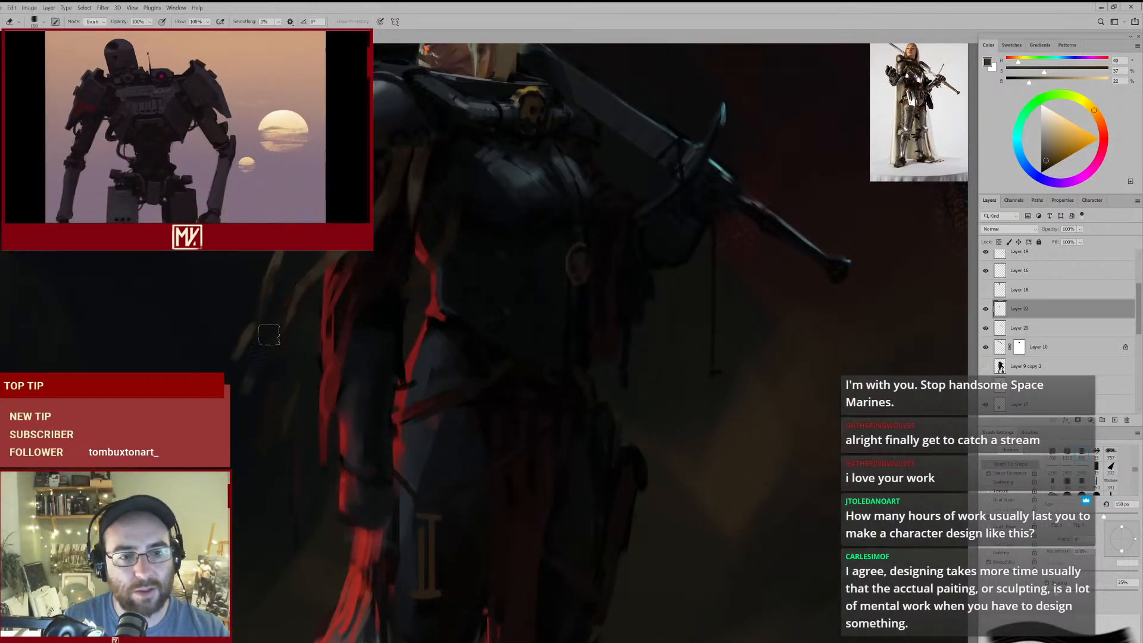
pyautogui.moveTo(327, 298)
pyautogui.mouseDown()
pyautogui.moveTo(319, 310)
pyautogui.moveTo(352, 292)
pyautogui.mouseUp()
# - Add small near-black details along the pauldron's lower rim above the straps with a 25 px brush
pyautogui.press('b')
pyautogui.keyDown('alt'); pyautogui.click(390, 176); pyautogui.keyUp('alt')
pyautogui.press('[')
pyautogui.press('[')
pyautogui.press('[')
pyautogui.press('[')
pyautogui.keyDown('alt'); pyautogui.click(400, 164); pyautogui.keyUp('alt')
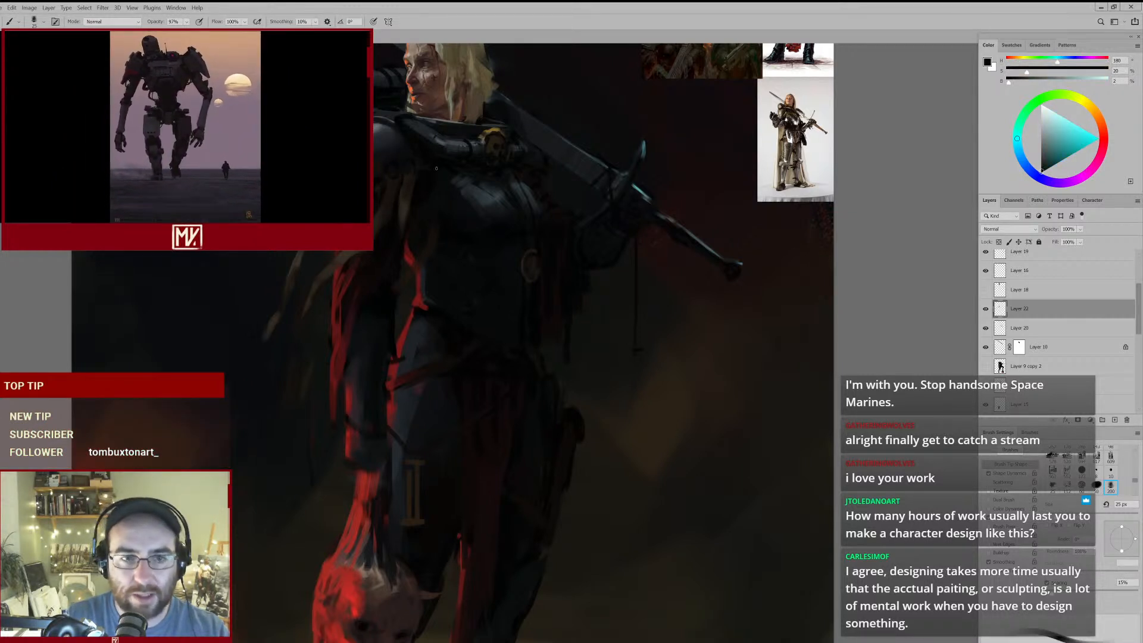
pyautogui.scroll(1, 399, 230)
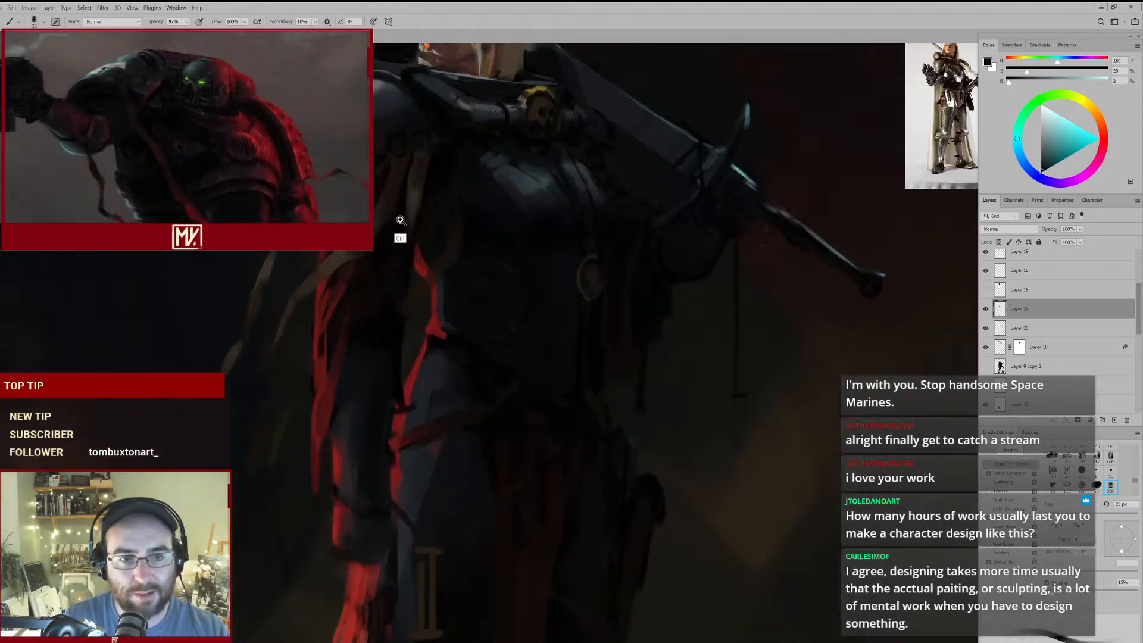
# - Touch up the straps beneath the pauldron with sampled ochre-browns, using a 25 px brush
pyautogui.press('e')
pyautogui.press('b')
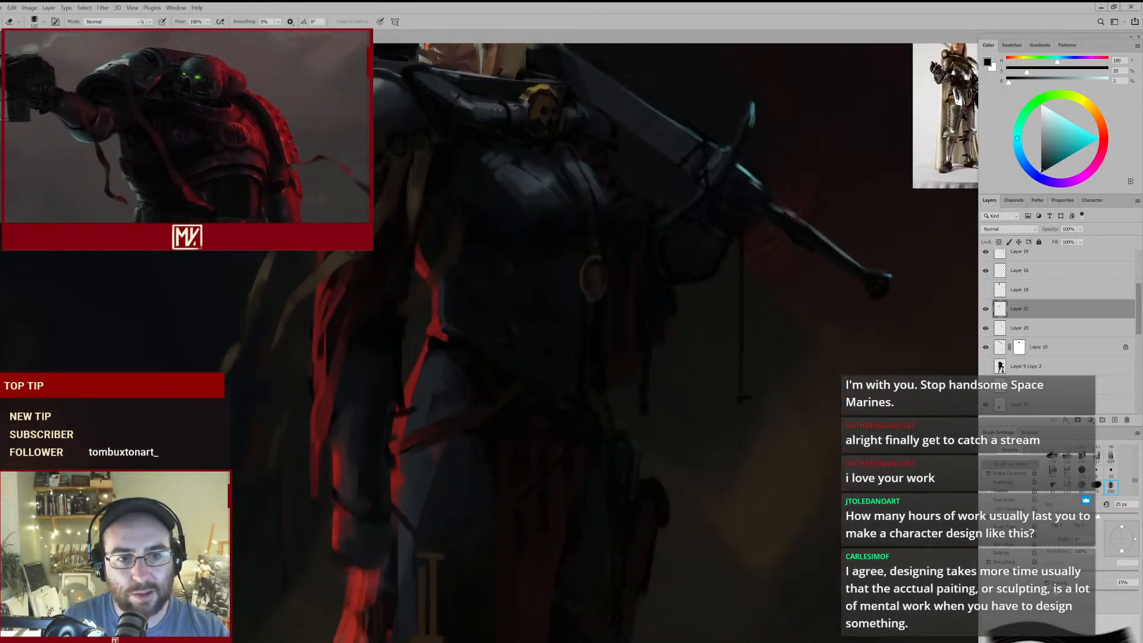
pyautogui.keyDown('alt'); pyautogui.click(402, 256); pyautogui.keyUp('alt')
pyautogui.scroll(-3, 403, 255)
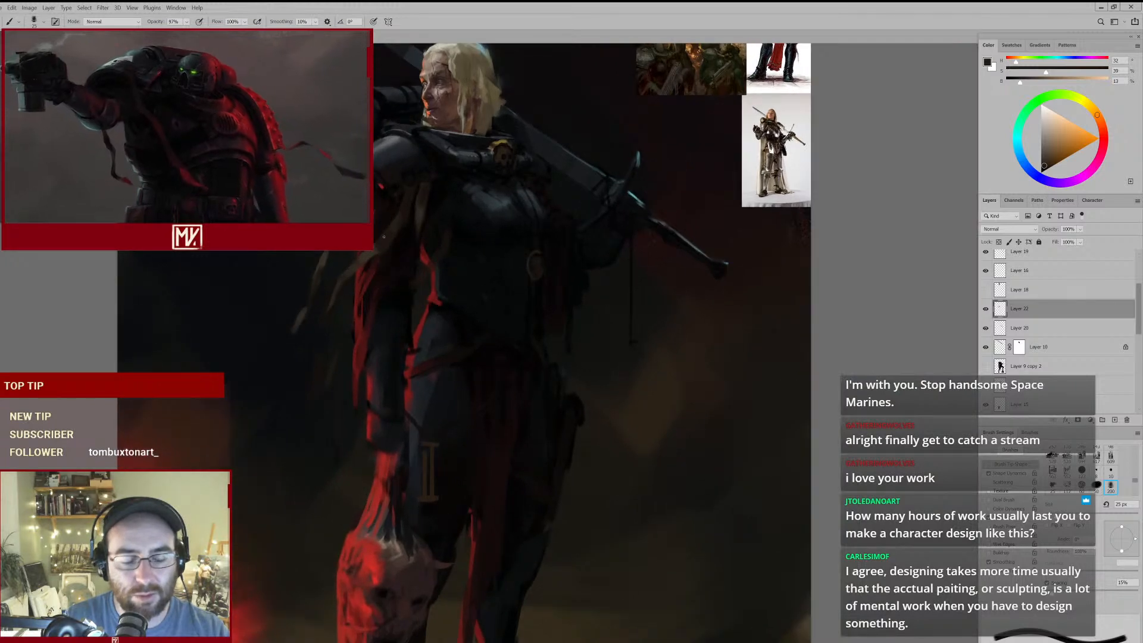
pyautogui.keyDown('alt'); pyautogui.click(383, 243); pyautogui.keyUp('alt')
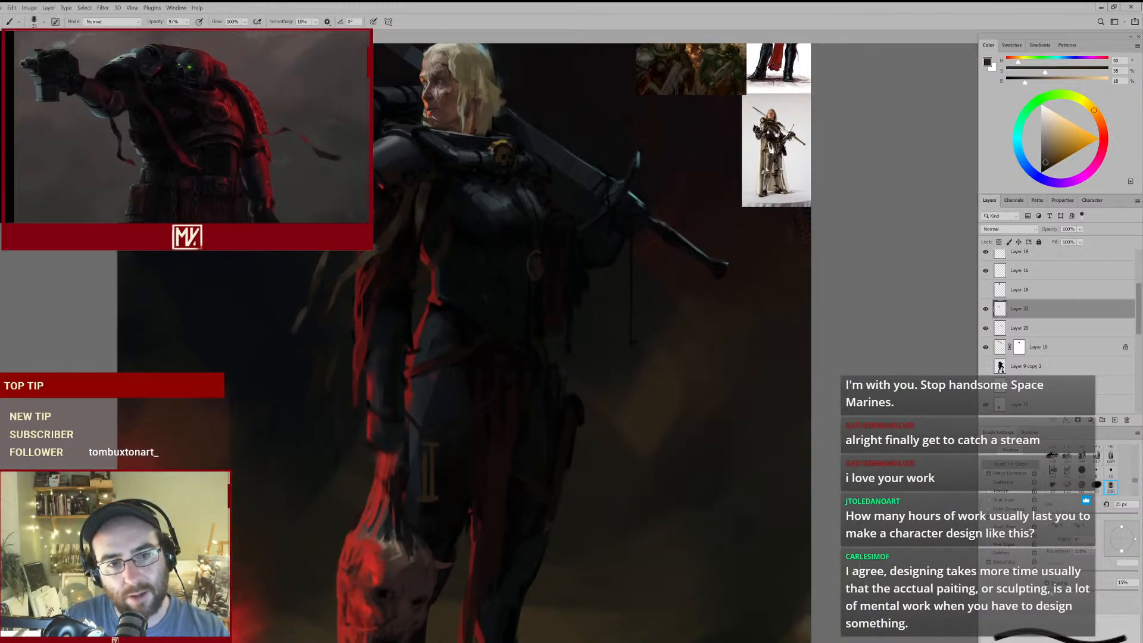
pyautogui.keyDown('alt'); pyautogui.click(387, 246); pyautogui.keyUp('alt')
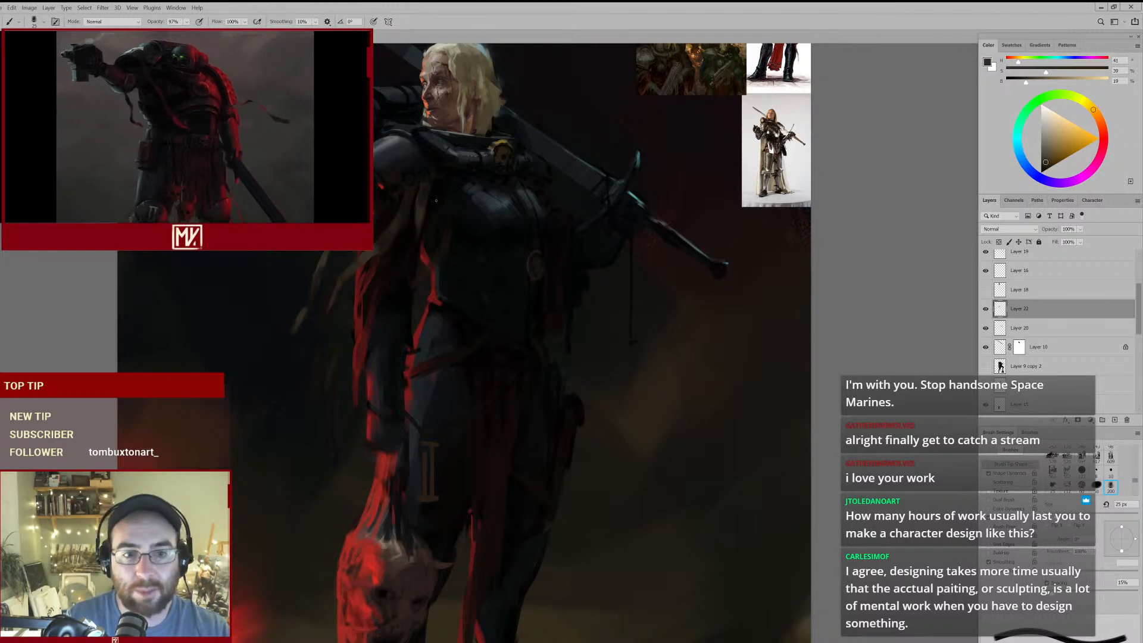
# - Darken the gaps between the straps under the pauldron with sampled near-black tones at 35 to 50 px
pyautogui.press(']')
pyautogui.keyDown('alt'); pyautogui.click(395, 198); pyautogui.keyUp('alt')
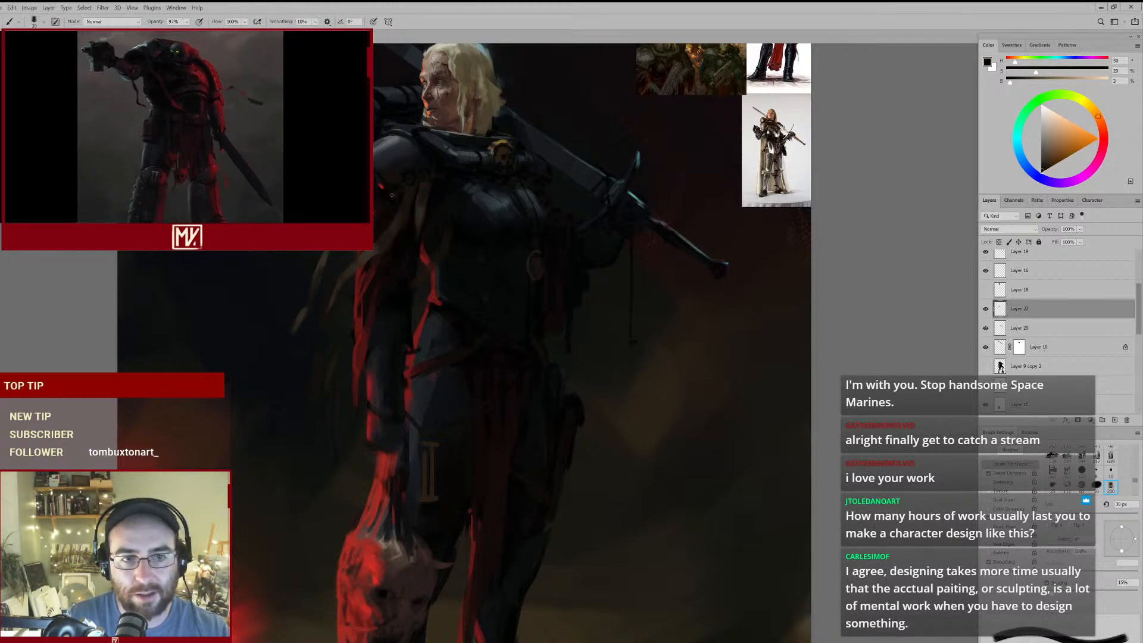
pyautogui.keyDown('alt'); pyautogui.click(388, 206); pyautogui.keyUp('alt')
pyautogui.keyDown('alt'); pyautogui.click(389, 205); pyautogui.keyUp('alt')
pyautogui.press(']')
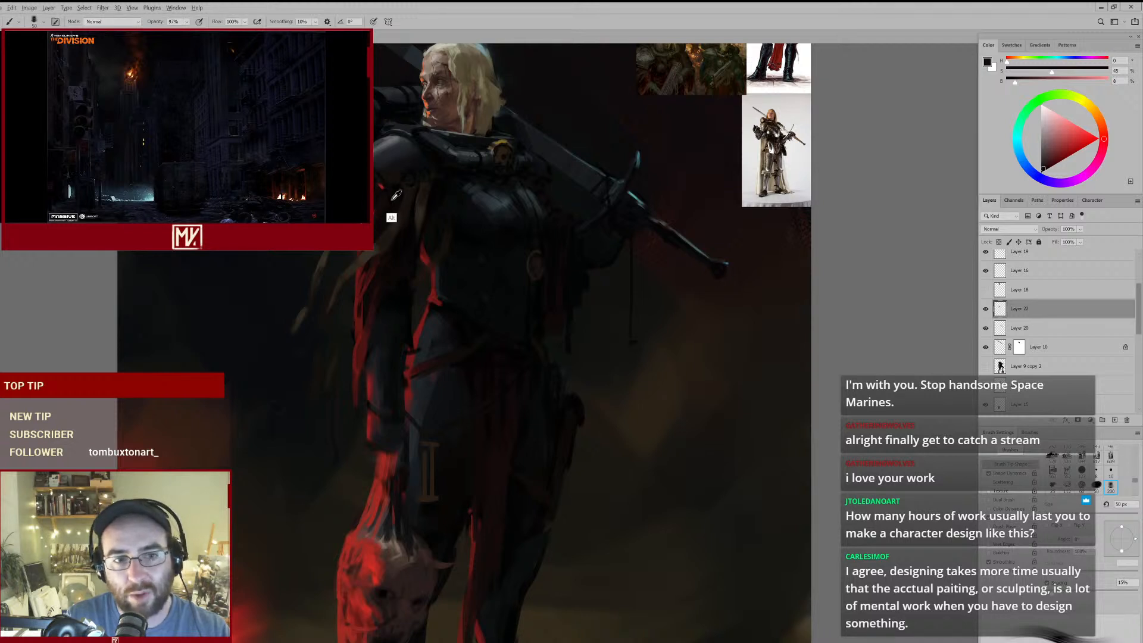
pyautogui.keyDown('alt'); pyautogui.click(381, 194); pyautogui.keyUp('alt')
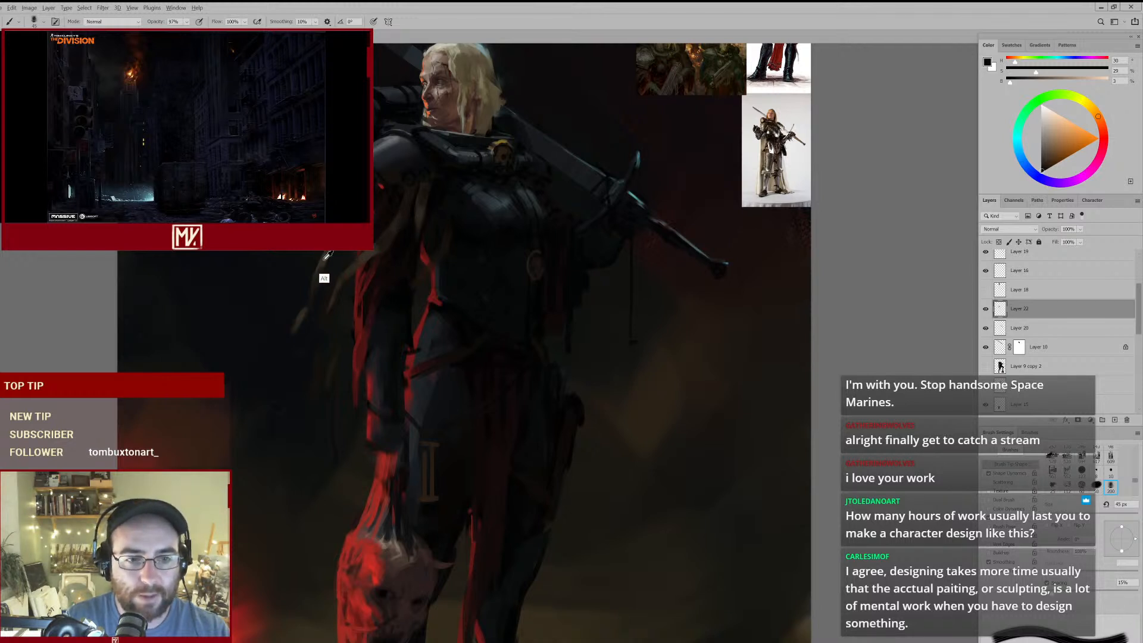
# - Lengthen the strap tip trailing beside the arm in sampled lighter brown at 45 px, and thin it with a 125 px eraser
pyautogui.keyDown('alt'); pyautogui.click(352, 267); pyautogui.keyUp('alt')
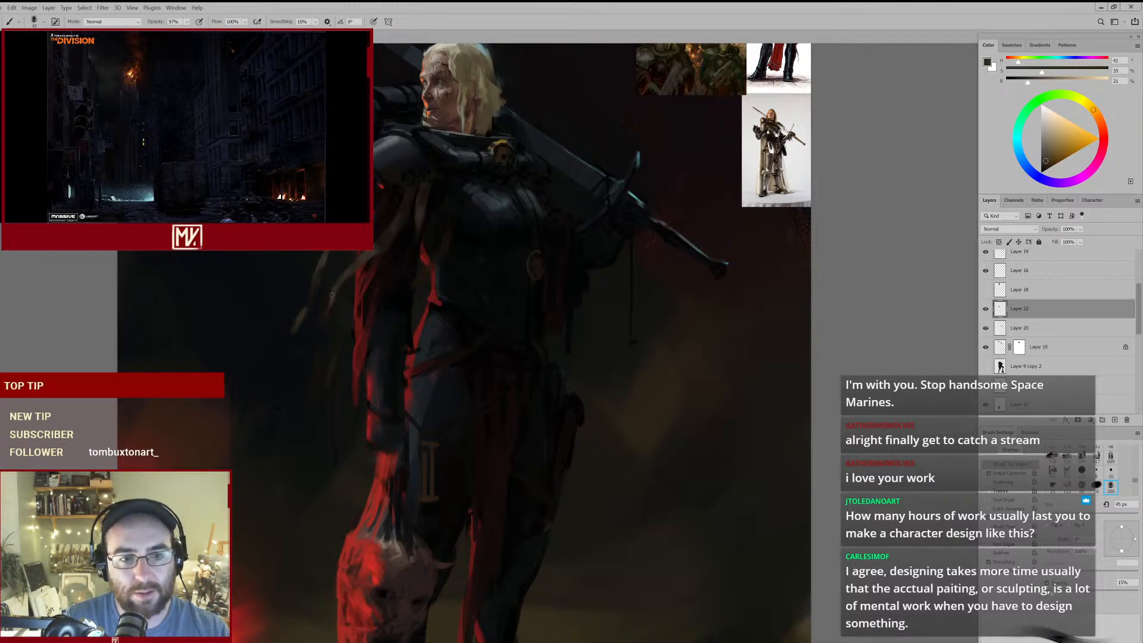
pyautogui.moveTo(317, 349)
pyautogui.mouseDown()
pyautogui.moveTo(311, 357)
pyautogui.moveTo(324, 351)
pyautogui.mouseUp()
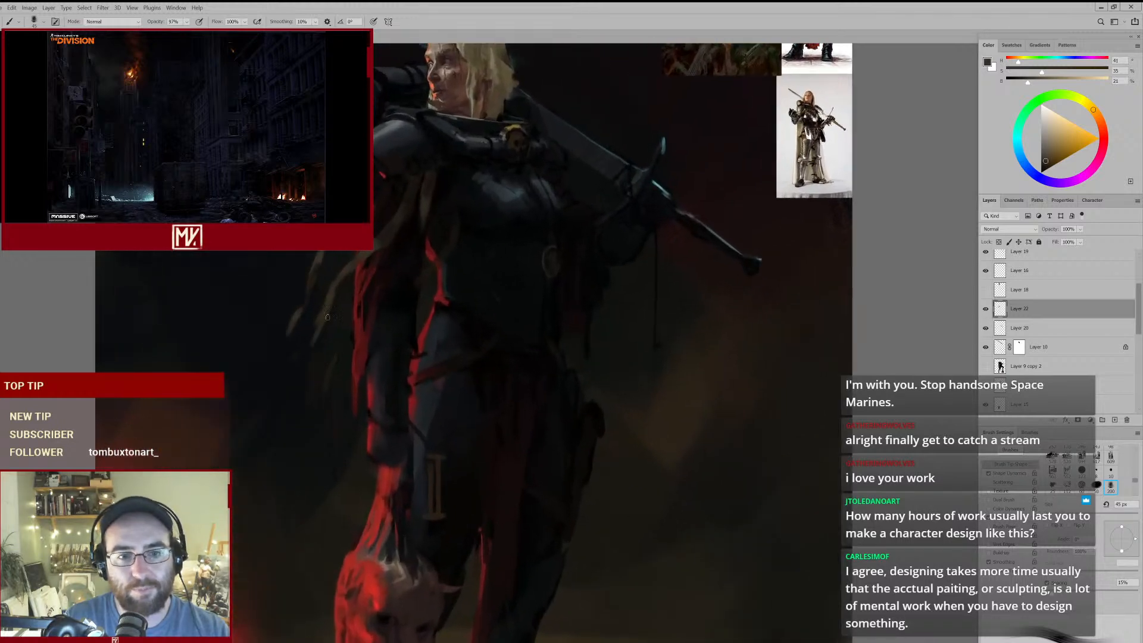
pyautogui.press('e')
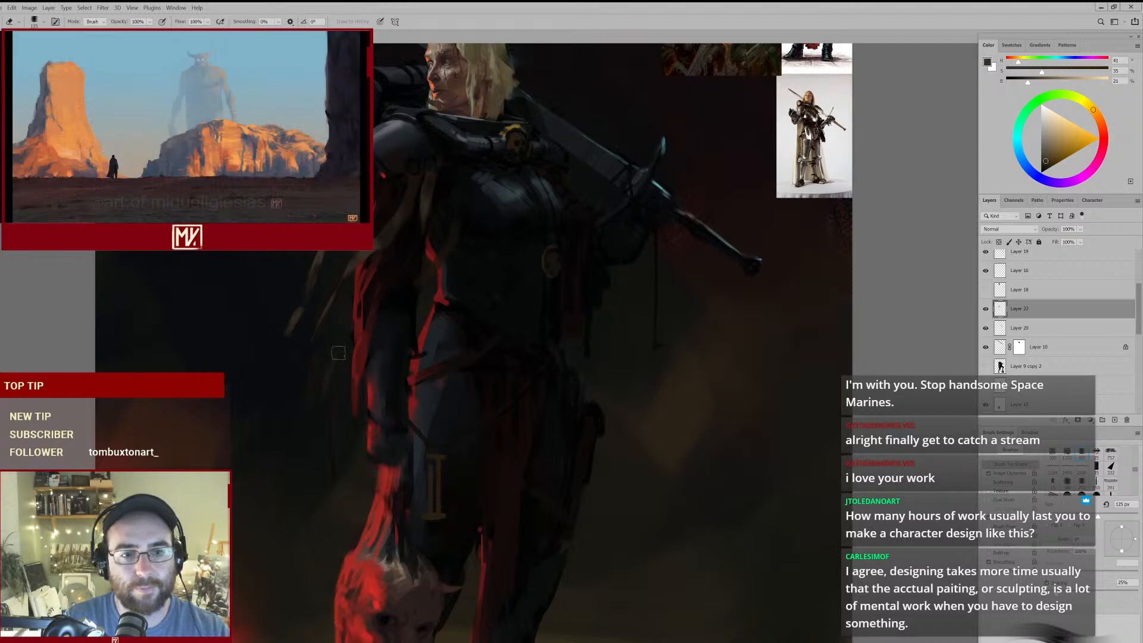
pyautogui.press('h')
pyautogui.moveTo(321, 389); pyautogui.dragTo(375, 327)
# - Rework the armpit strap in sampled dark brown, and clean up its edge with a 70 px eraser
pyautogui.press('b')
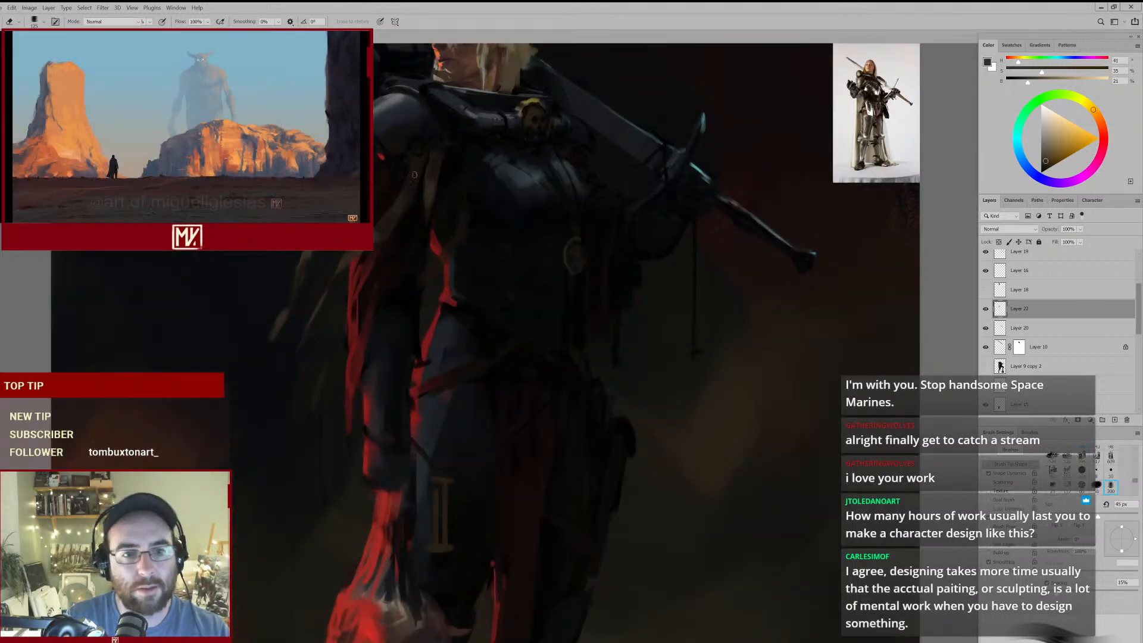
pyautogui.moveTo(597, 310); pyautogui.dragTo(428, 257)
pyautogui.moveTo(606, 286)
pyautogui.mouseDown()
pyautogui.moveTo(631, 280)
pyautogui.moveTo(622, 254)
pyautogui.mouseUp()
pyautogui.moveTo(515, 229); pyautogui.dragTo(515, 228)
pyautogui.press('e')
pyautogui.press('[')
pyautogui.press('[')
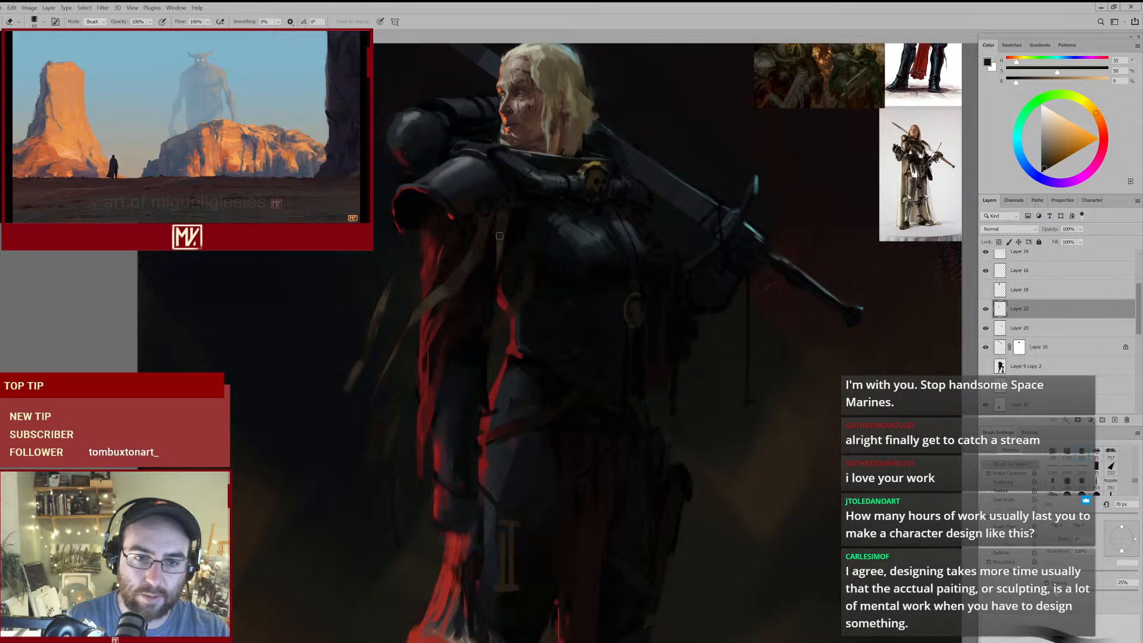
# - Refine the straps over the upper arm with sampled browns at 40 to 70 px, and erase the excess paint
pyautogui.press('b')
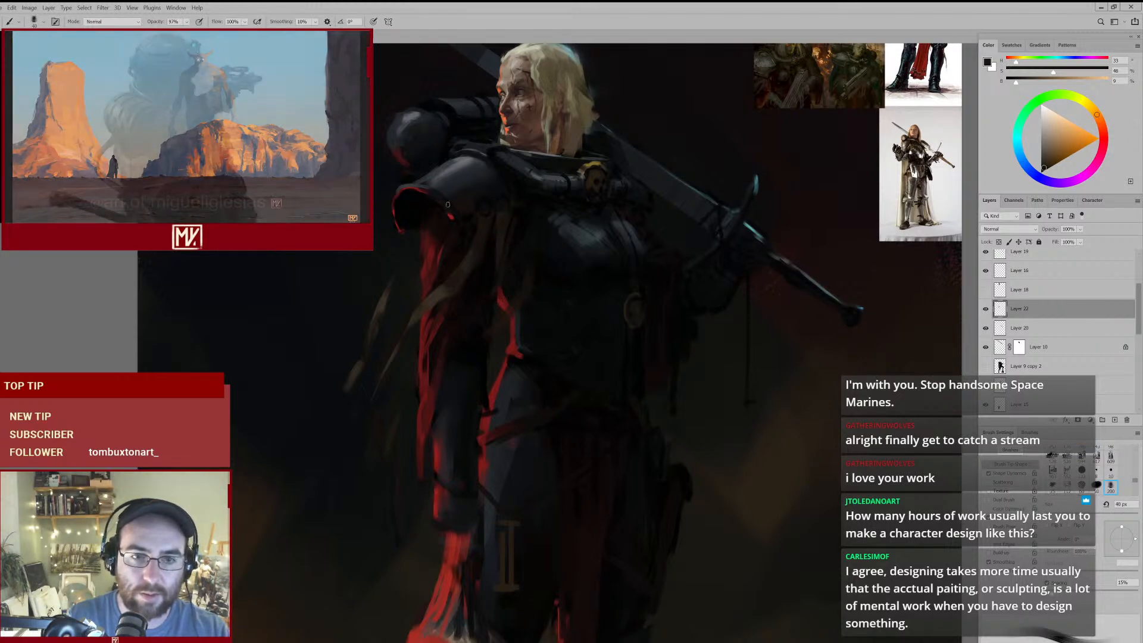
pyautogui.press(']')
pyautogui.keyDown('alt'); pyautogui.click(460, 270); pyautogui.keyUp('alt')
pyautogui.press(']')
pyautogui.press(']')
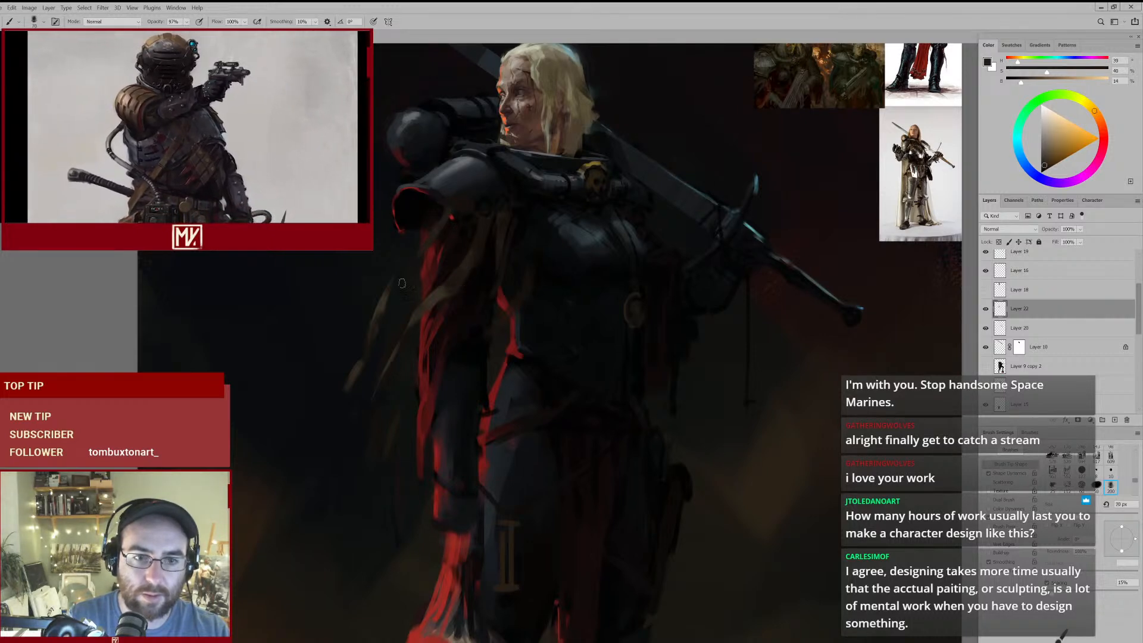
pyautogui.moveTo(437, 273)
pyautogui.mouseDown()
pyautogui.moveTo(393, 304)
pyautogui.moveTo(424, 285)
pyautogui.moveTo(421, 324)
pyautogui.moveTo(491, 274)
pyautogui.mouseUp()
pyautogui.press('e')
pyautogui.moveTo(570, 296)
pyautogui.mouseDown()
pyautogui.moveTo(531, 352)
pyautogui.moveTo(541, 332)
pyautogui.moveTo(559, 331)
pyautogui.mouseUp()
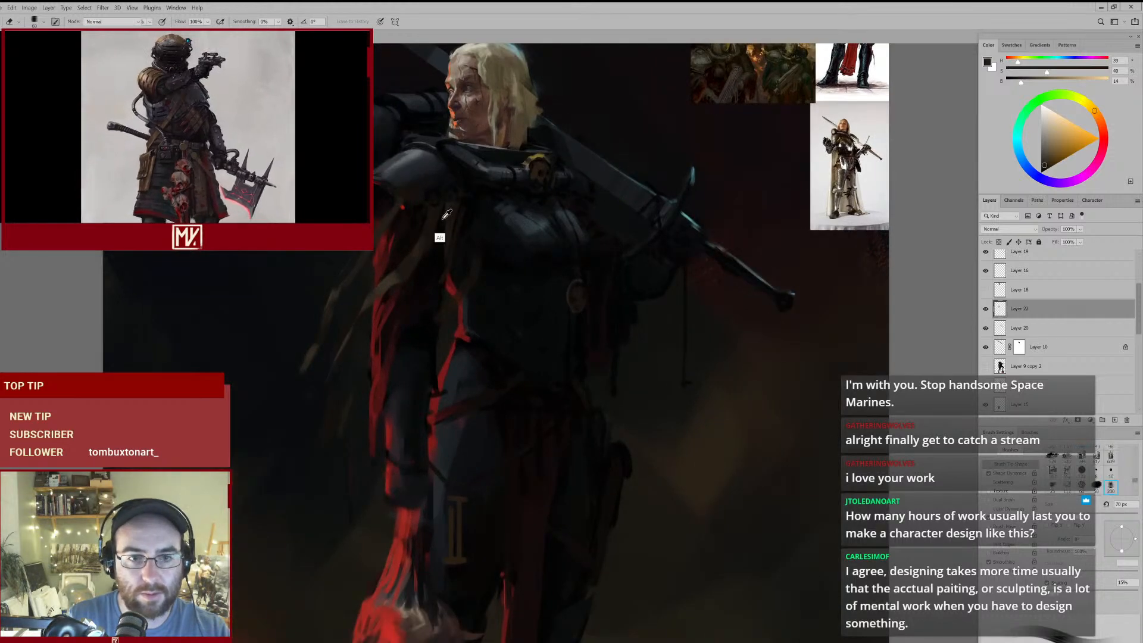
# - Block in a new strap over the far side of the breastplate with sampled dark and ochre-browns at 60 to 70 px
pyautogui.press('b')
pyautogui.keyDown('alt'); pyautogui.click(587, 196); pyautogui.keyUp('alt')
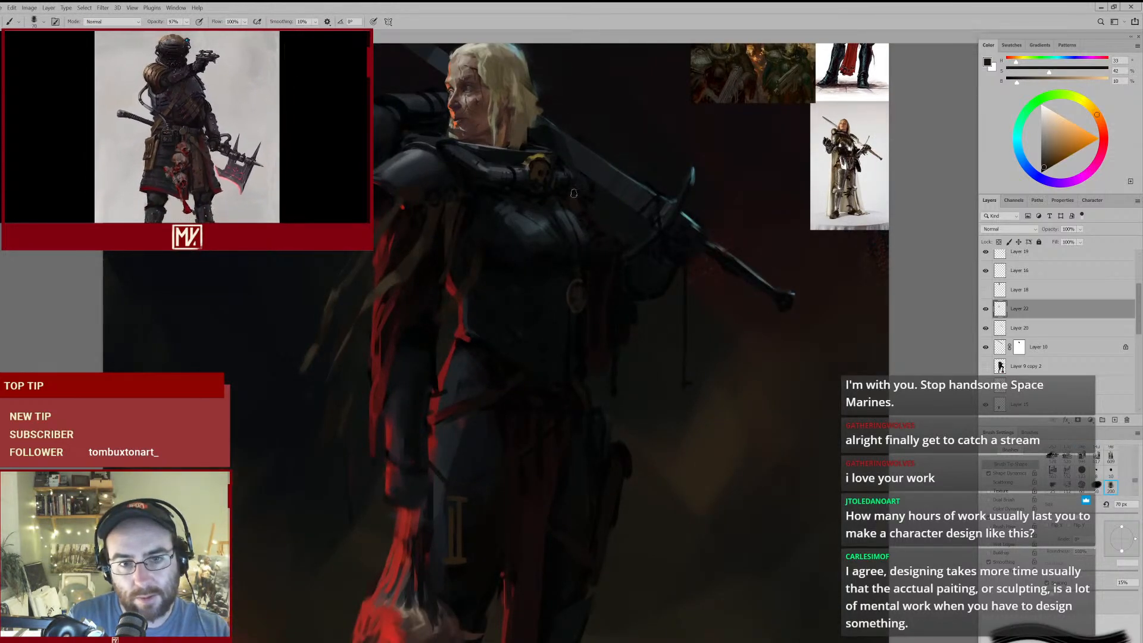
pyautogui.moveTo(566, 294)
pyautogui.mouseDown()
pyautogui.moveTo(557, 296)
pyautogui.moveTo(575, 286)
pyautogui.mouseUp()
pyautogui.press('[')
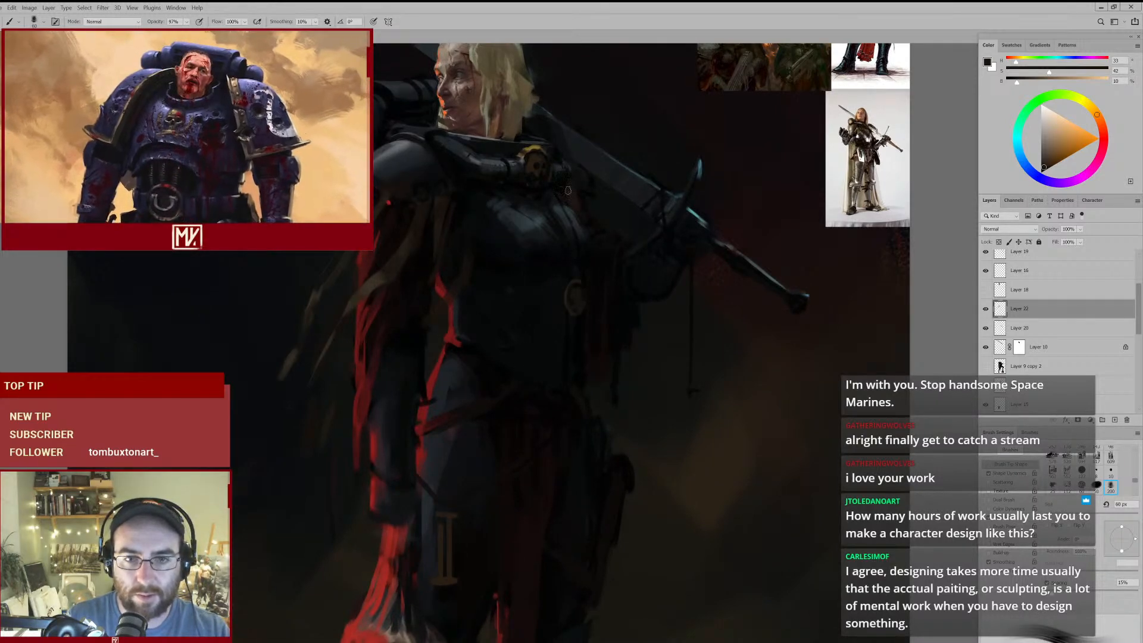
pyautogui.keyDown('alt'); pyautogui.click(374, 284); pyautogui.keyUp('alt')
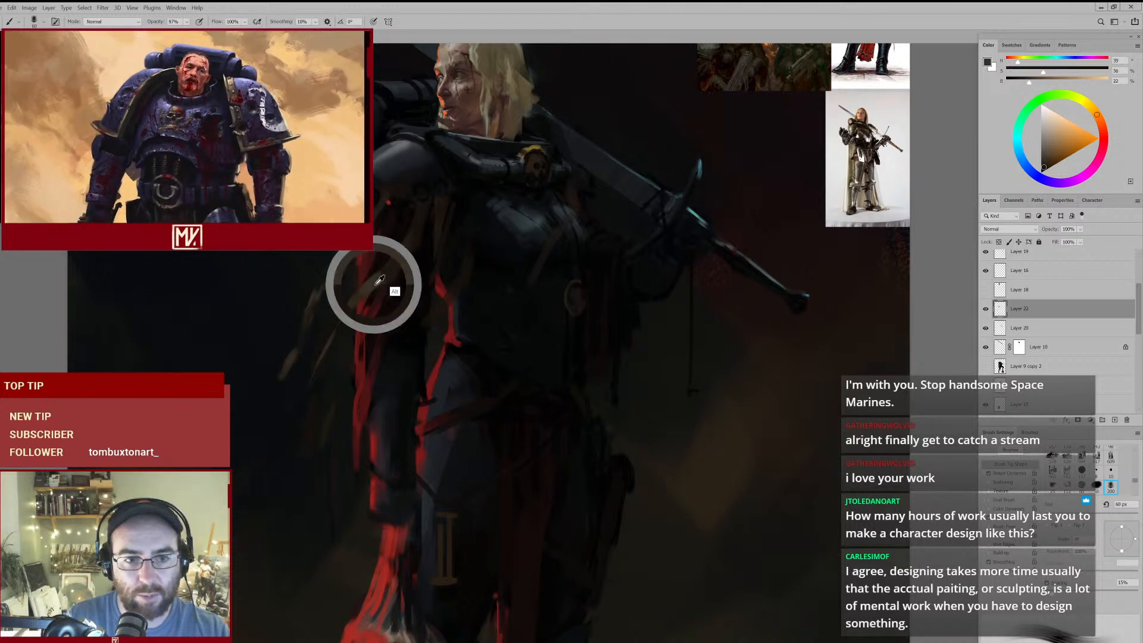
pyautogui.keyDown('alt'); pyautogui.click(577, 190); pyautogui.keyUp('alt')
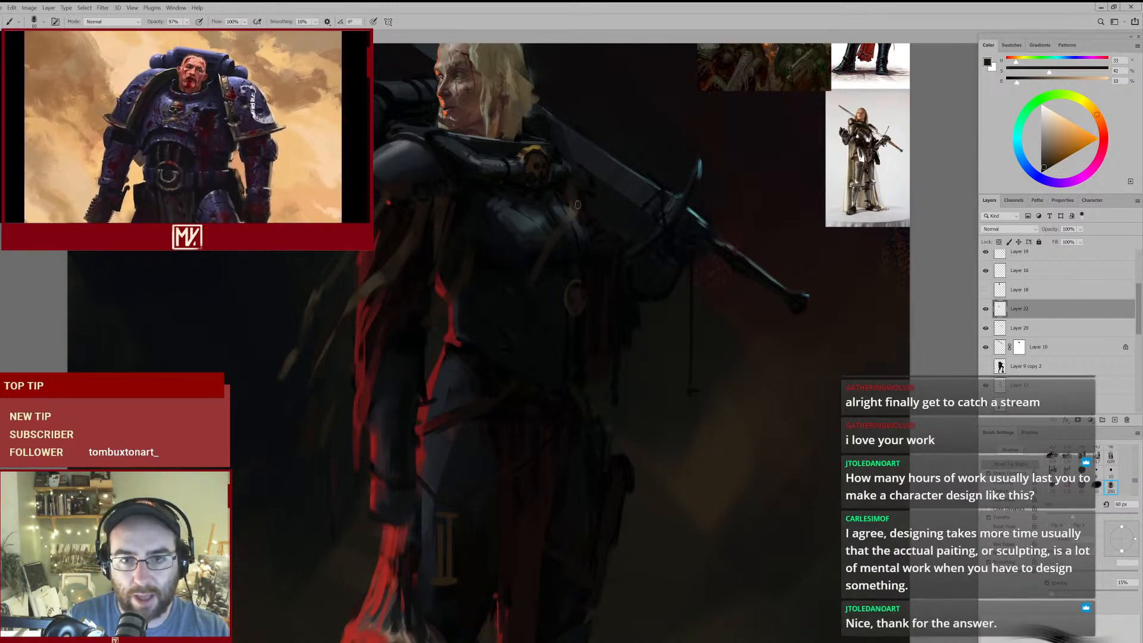
pyautogui.keyDown('alt'); pyautogui.click(575, 187); pyautogui.keyUp('alt')
# - Detail the top of the breastplate strap with near-black and a sampled muted grey-green, using a 35 px to 20 px brush
pyautogui.press('[')
pyautogui.press('[')
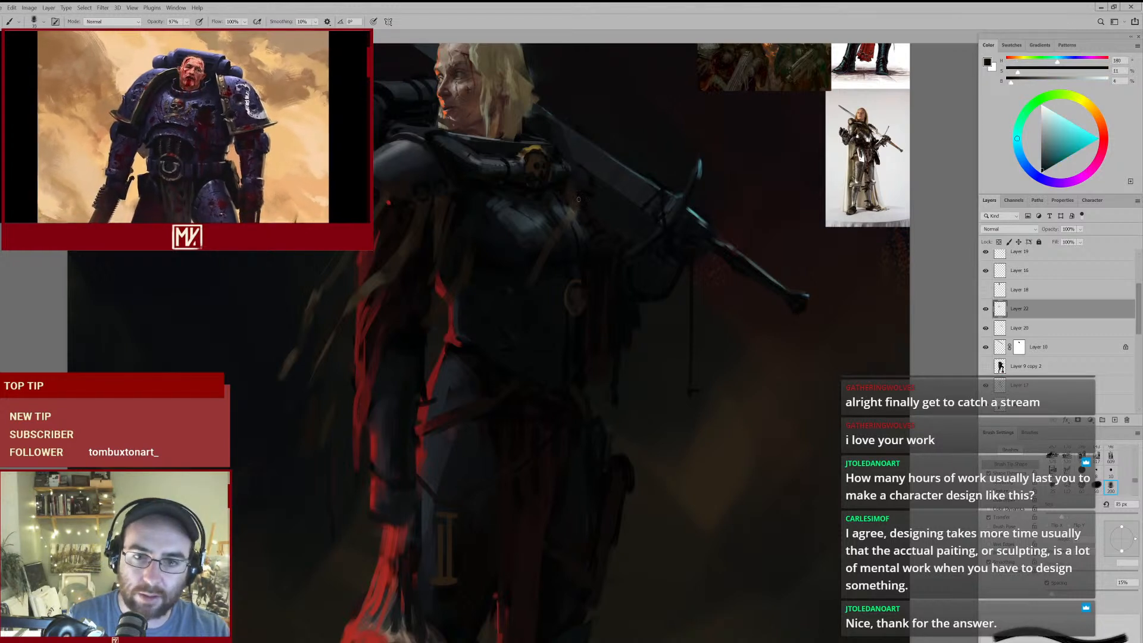
pyautogui.press('[')
pyautogui.press('[')
pyautogui.press('[')
pyautogui.keyDown('alt'); pyautogui.click(575, 199); pyautogui.keyUp('alt')
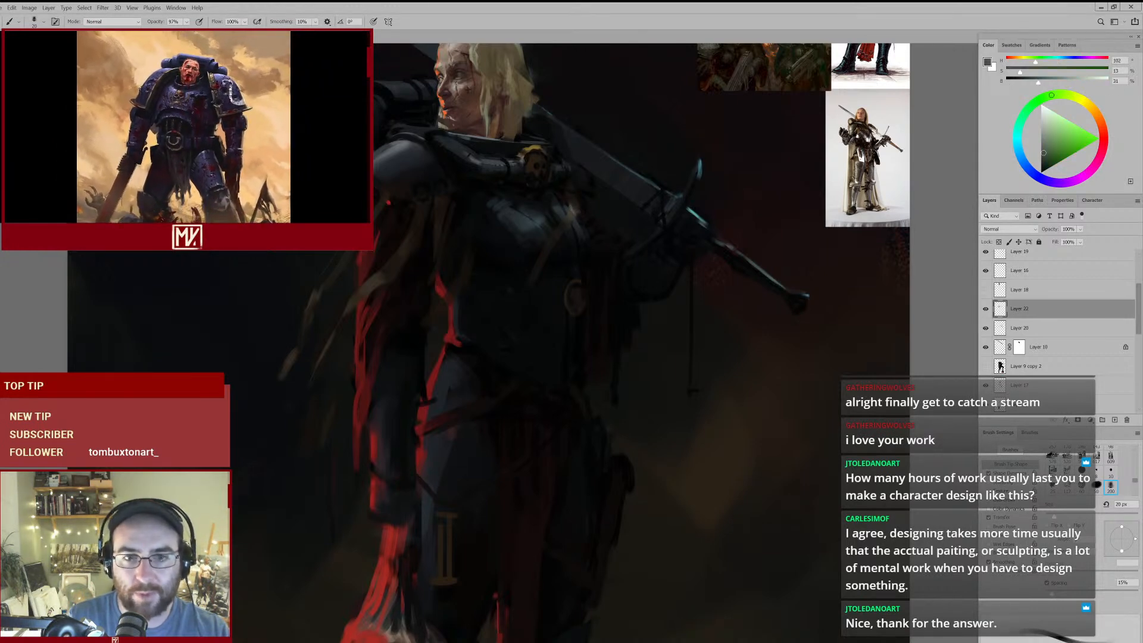
# - Extend the breastplate strap diagonally down across the torso with sampled dark brown, using a 40 px to 70 px brush
pyautogui.moveTo(550, 273)
pyautogui.mouseDown()
pyautogui.moveTo(500, 302)
pyautogui.moveTo(540, 276)
pyautogui.mouseUp()
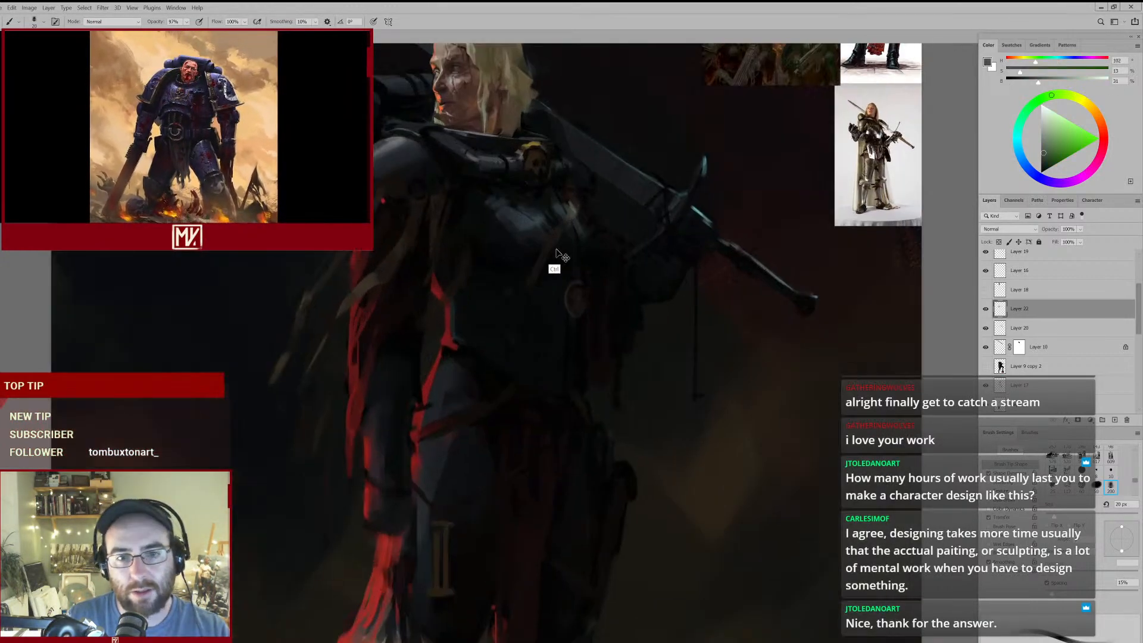
pyautogui.keyDown('alt'); pyautogui.click(563, 223); pyautogui.keyUp('alt')
pyautogui.press(']')
pyautogui.press(']')
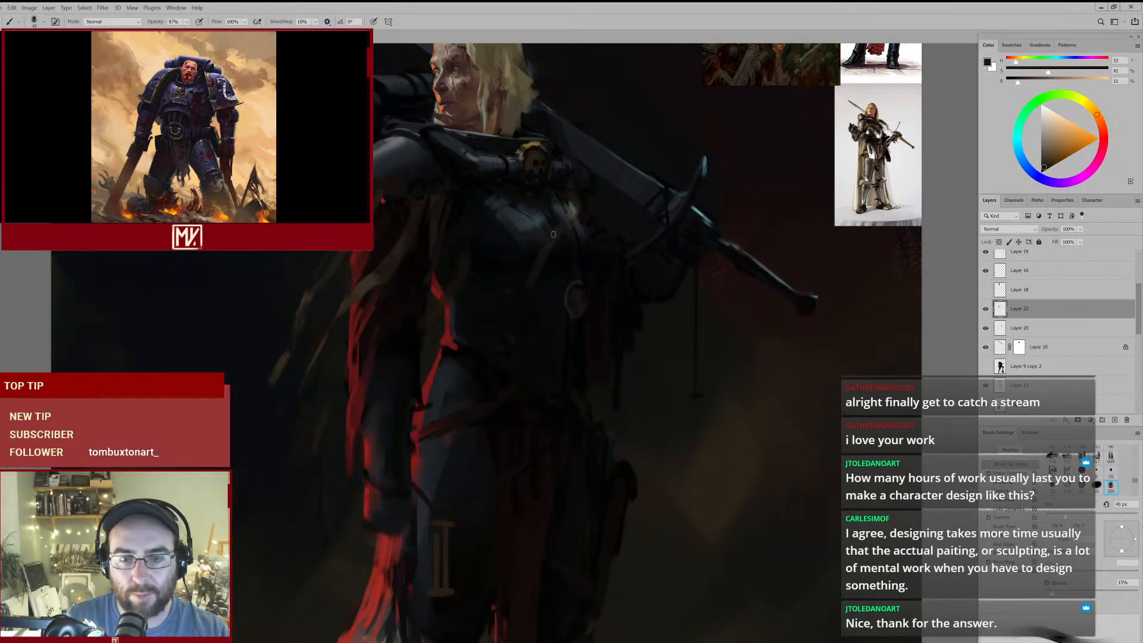
pyautogui.press(']')
pyautogui.press(']')
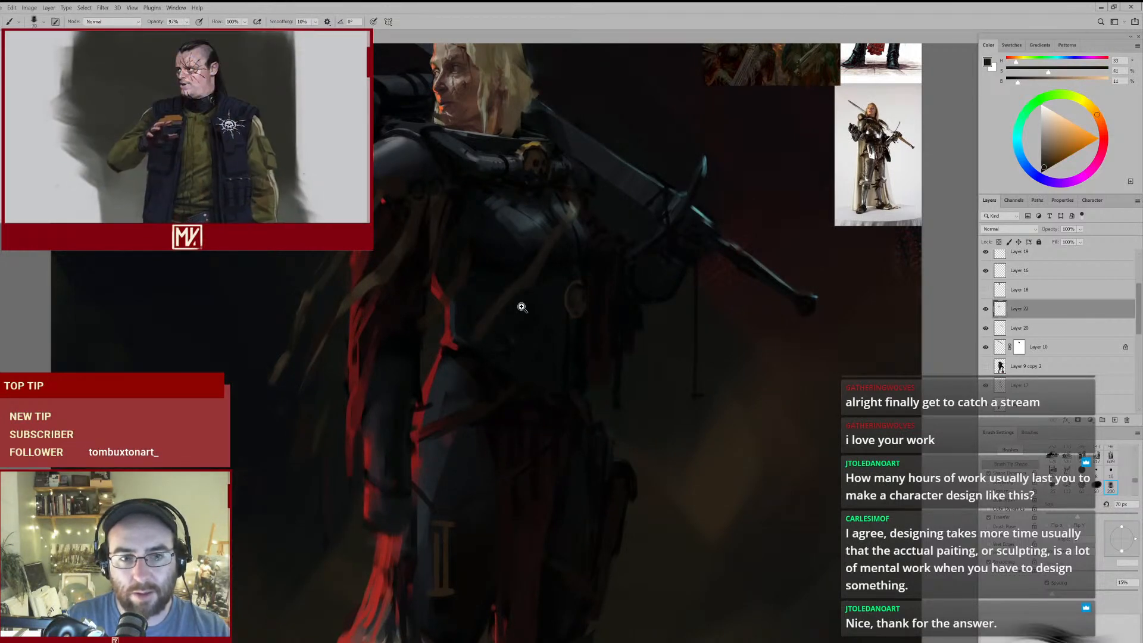
pyautogui.moveTo(481, 353); pyautogui.dragTo(489, 344)
# - Trim the diagonal torso strap with a 60 px eraser, and continue its lower end toward the waist at 70 to 90 px
pyautogui.press('e')
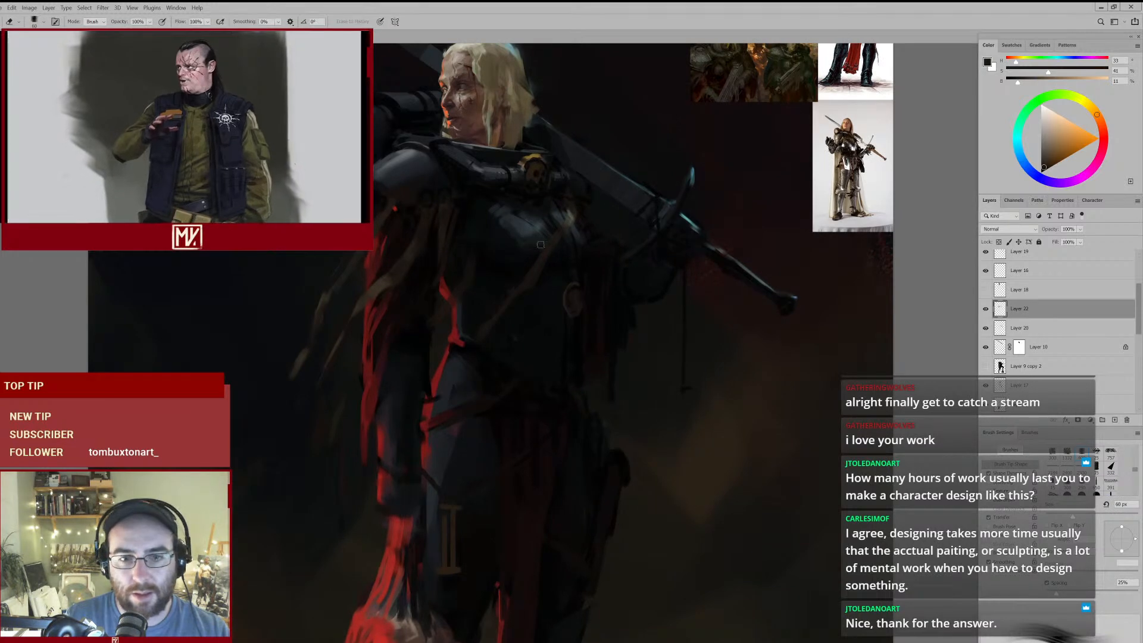
pyautogui.moveTo(561, 284)
pyautogui.mouseDown()
pyautogui.moveTo(545, 298)
pyautogui.moveTo(557, 289)
pyautogui.mouseUp()
pyautogui.moveTo(602, 234)
pyautogui.mouseDown()
pyautogui.moveTo(619, 222)
pyautogui.moveTo(513, 243)
pyautogui.moveTo(539, 223)
pyautogui.mouseUp()
pyautogui.press('b')
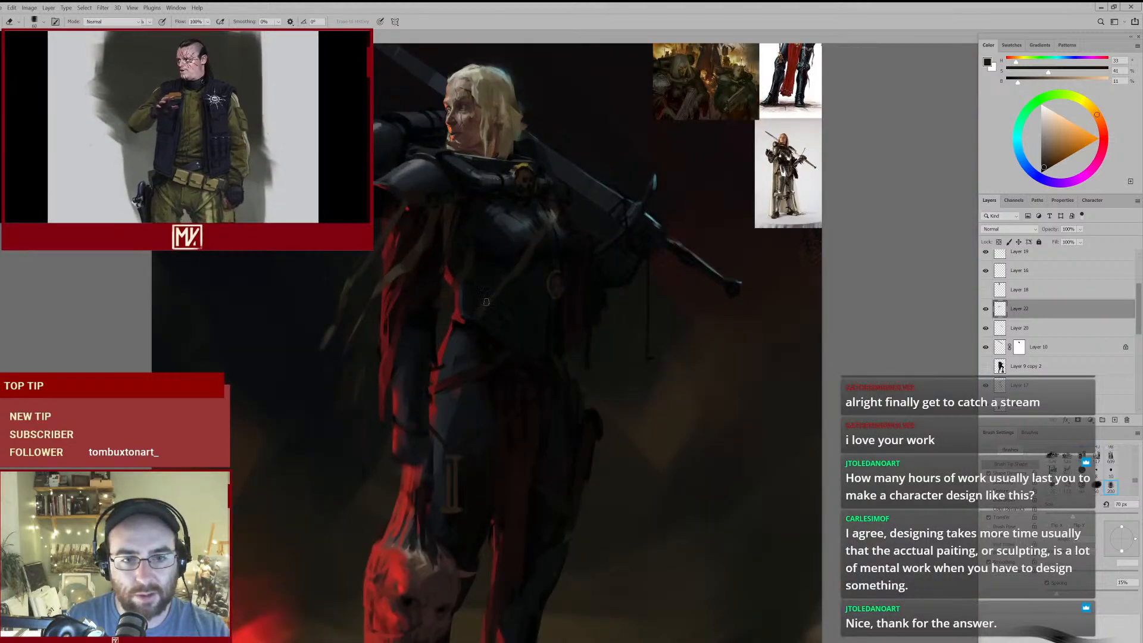
pyautogui.press(']')
pyautogui.press(']')
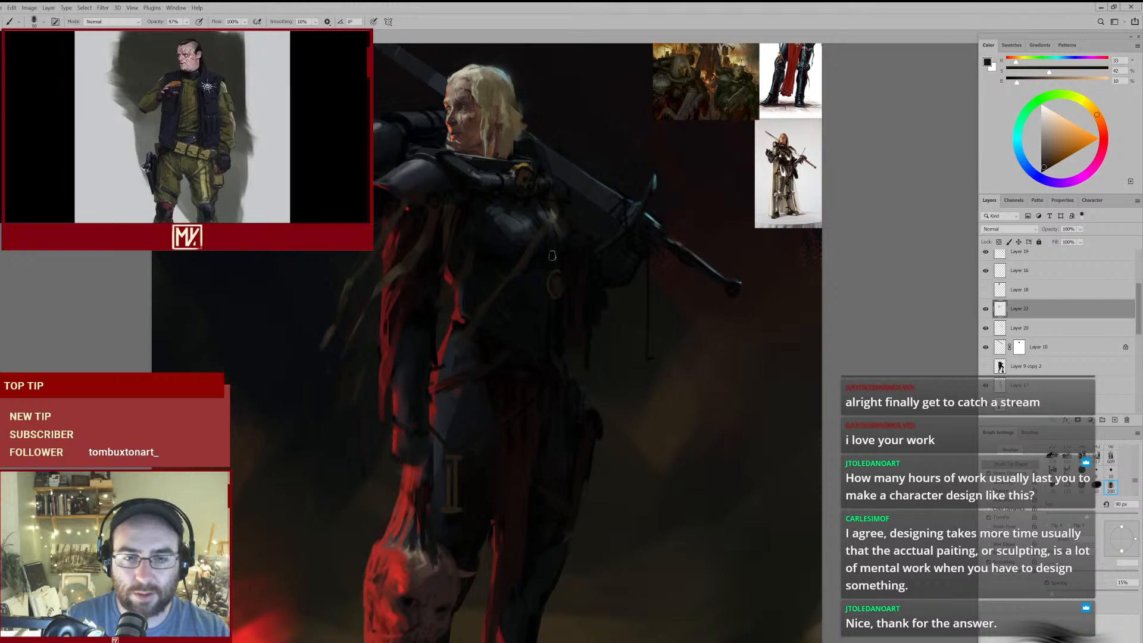
# - Refine the upper part of the torso strap with sampled ochre-brown and near-black at 60 to 50 px
pyautogui.keyDown('alt'); pyautogui.click(558, 209); pyautogui.keyUp('alt')
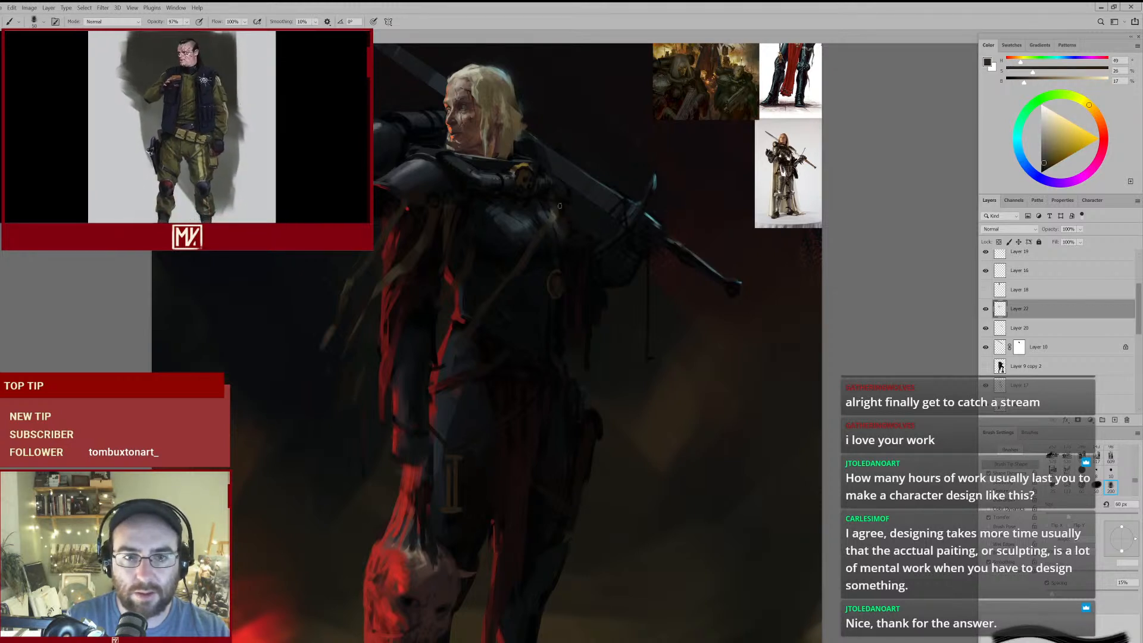
pyautogui.moveTo(591, 255)
pyautogui.mouseDown()
pyautogui.moveTo(544, 291)
pyautogui.moveTo(573, 261)
pyautogui.mouseUp()
pyautogui.moveTo(626, 308)
pyautogui.mouseDown()
pyautogui.moveTo(591, 343)
pyautogui.moveTo(640, 236)
pyautogui.mouseUp()
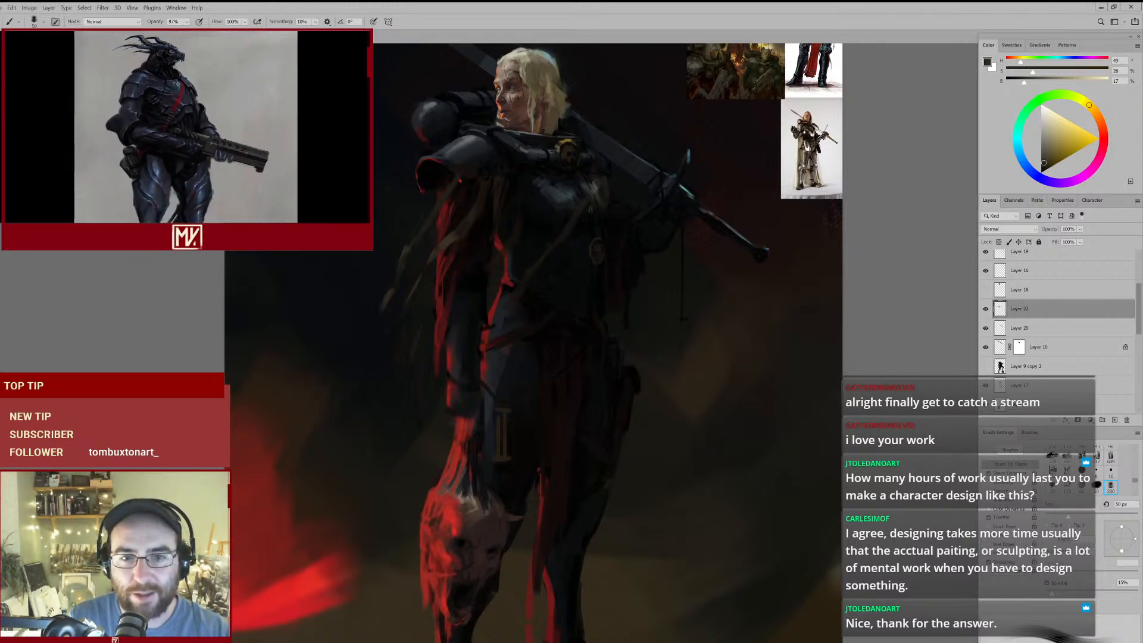
pyautogui.moveTo(541, 182); pyautogui.dragTo(566, 173)
pyautogui.keyDown('alt'); pyautogui.click(503, 182); pyautogui.keyUp('alt')
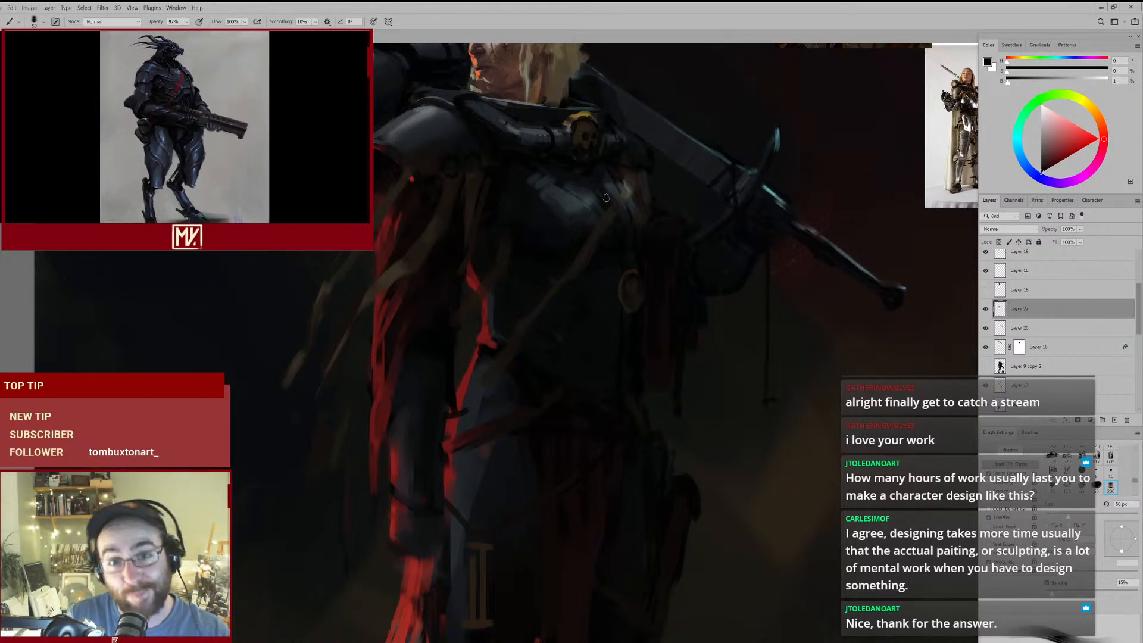
pyautogui.moveTo(507, 175); pyautogui.dragTo(530, 209)
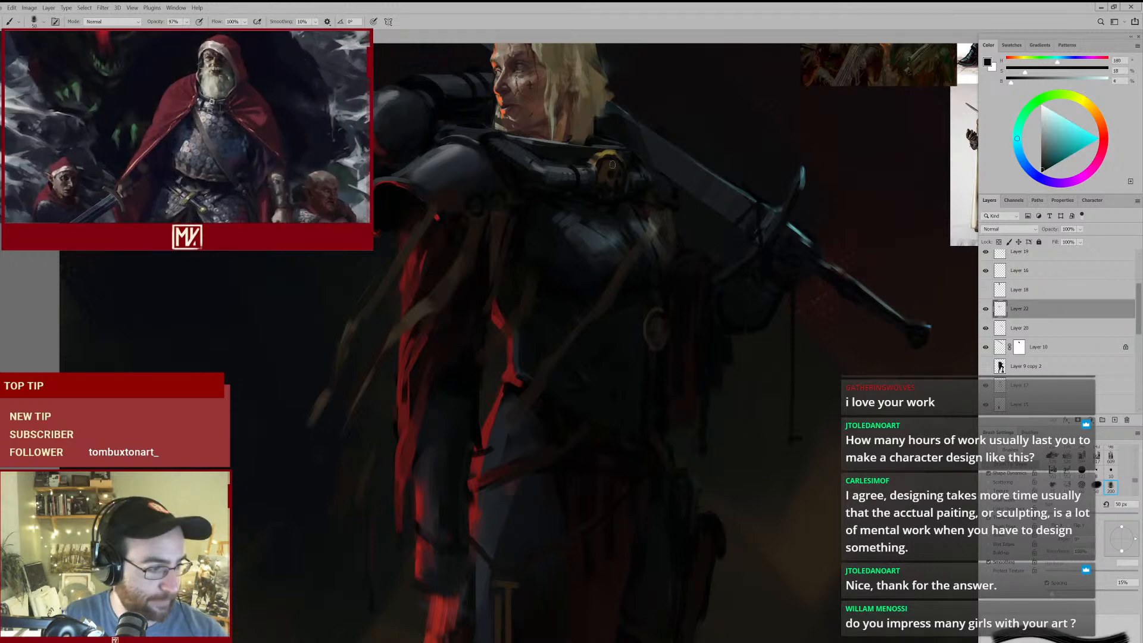
# - Darken the area around the top of the torso strap with a sampled cool near-black at 45 px
pyautogui.keyDown('alt'); pyautogui.click(632, 209); pyautogui.keyUp('alt')
pyautogui.press('[')
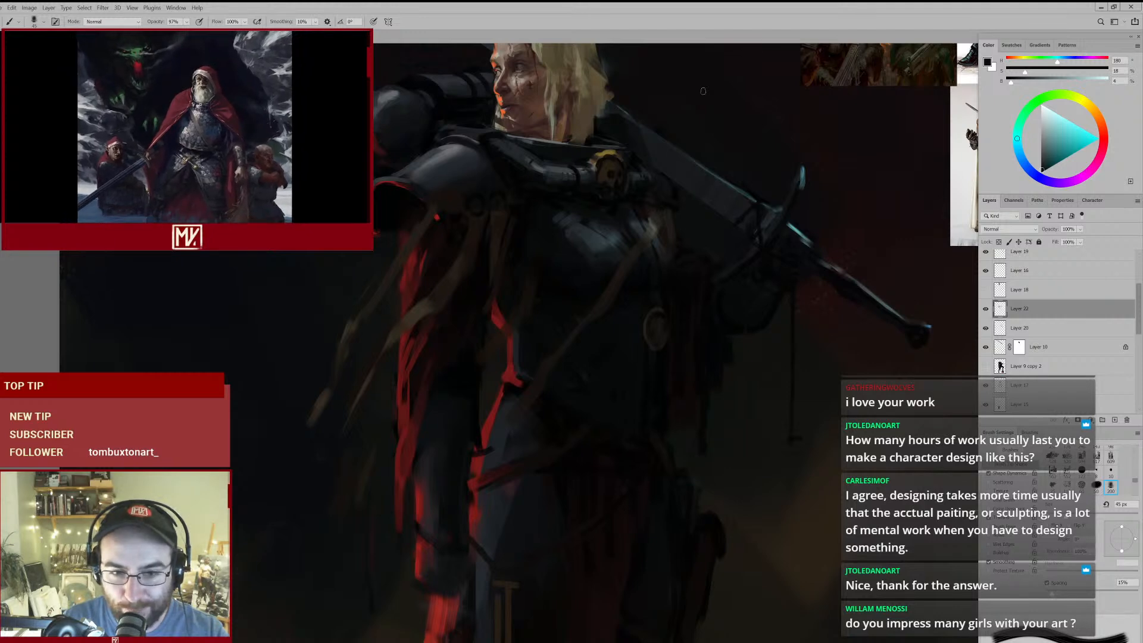
pyautogui.moveTo(638, 179)
pyautogui.mouseDown()
pyautogui.moveTo(592, 288)
pyautogui.moveTo(606, 287)
pyautogui.mouseUp()
pyautogui.moveTo(583, 328); pyautogui.dragTo(579, 285)
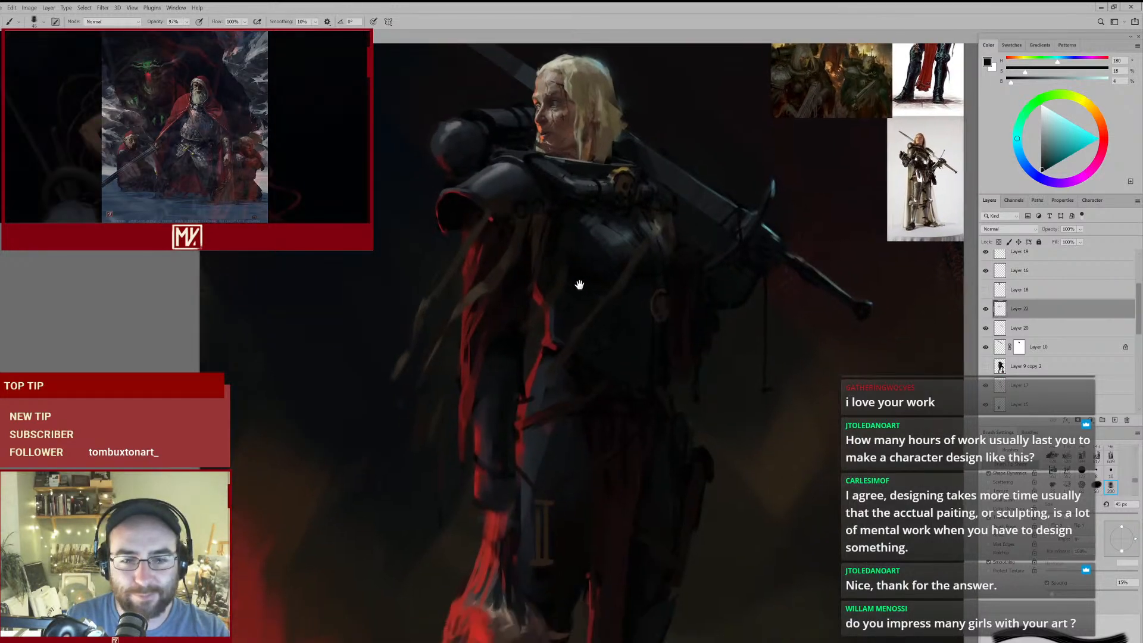
# - Touch up the armpit strap and the adjoining breastplate with sampled dark brown and dark blue at 45 px
pyautogui.keyDown('alt'); pyautogui.click(520, 237); pyautogui.keyUp('alt')
pyautogui.moveTo(524, 211); pyautogui.dragTo(546, 198)
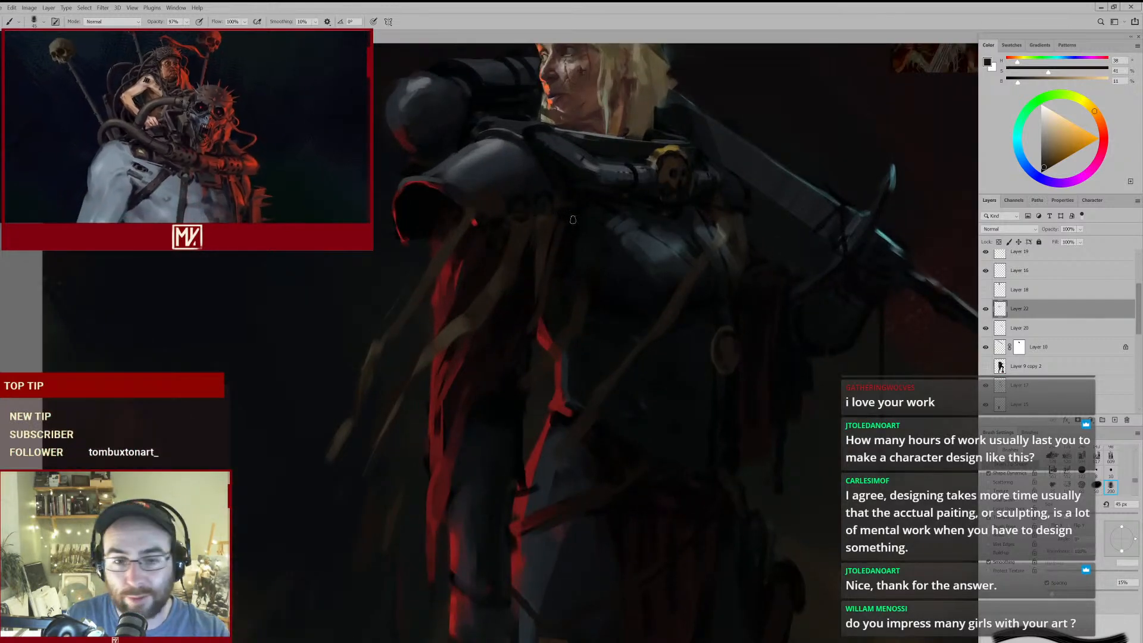
pyautogui.moveTo(609, 228); pyautogui.dragTo(543, 248)
pyautogui.keyDown('alt'); pyautogui.click(576, 305); pyautogui.keyUp('alt')
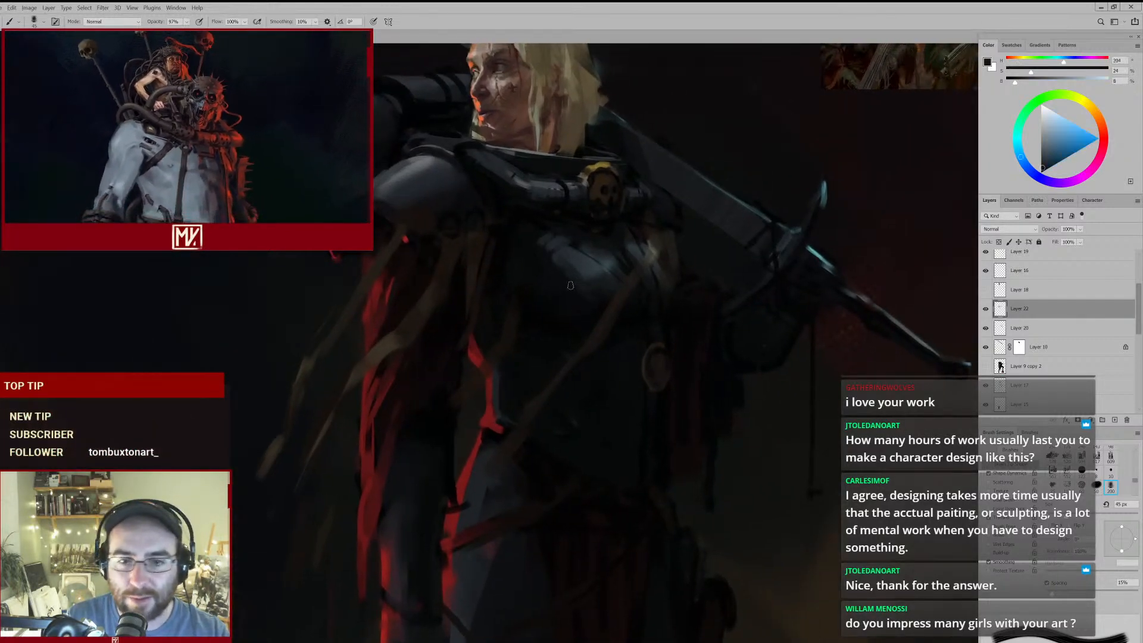
pyautogui.hotkey('ctrl', '0')
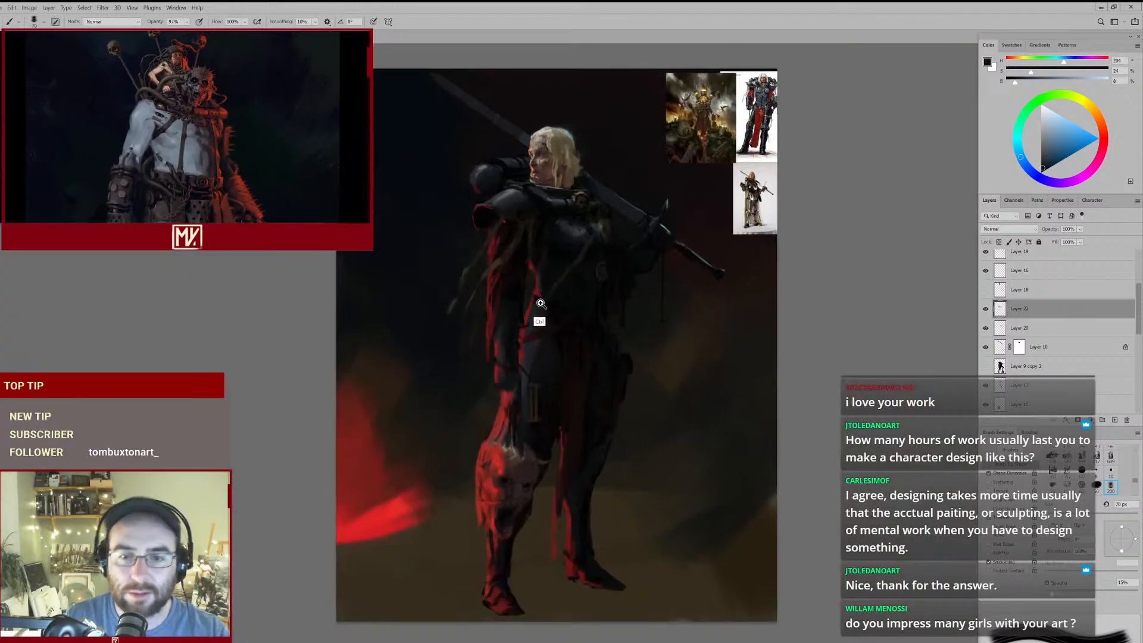
pyautogui.moveTo(566, 248); pyautogui.dragTo(627, 242)
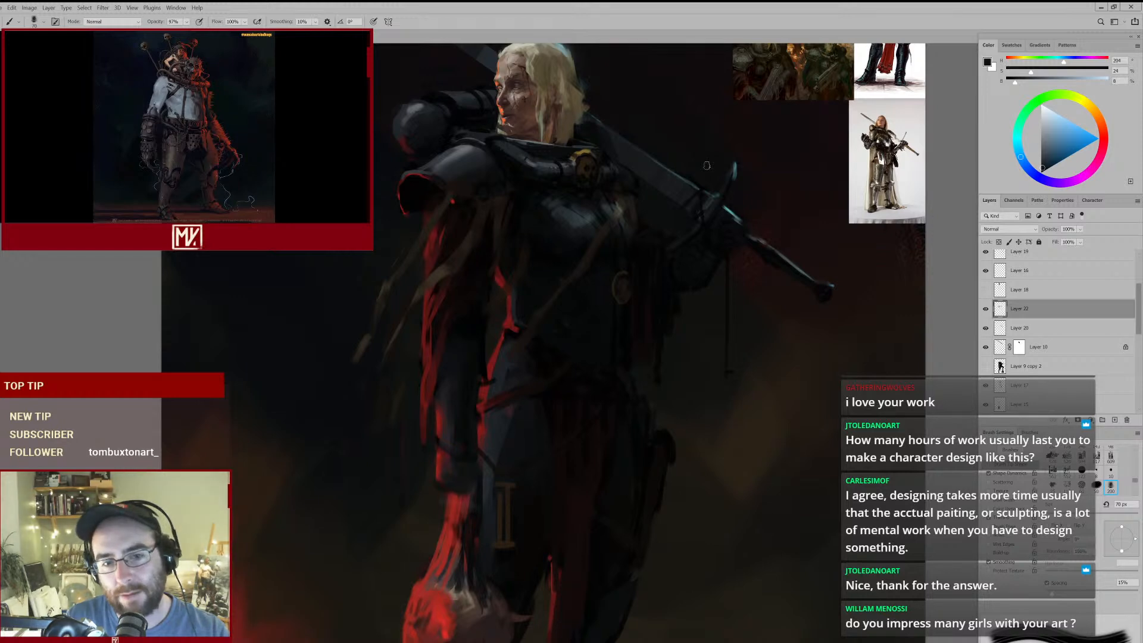
pyautogui.hotkey('ctrl', '0')
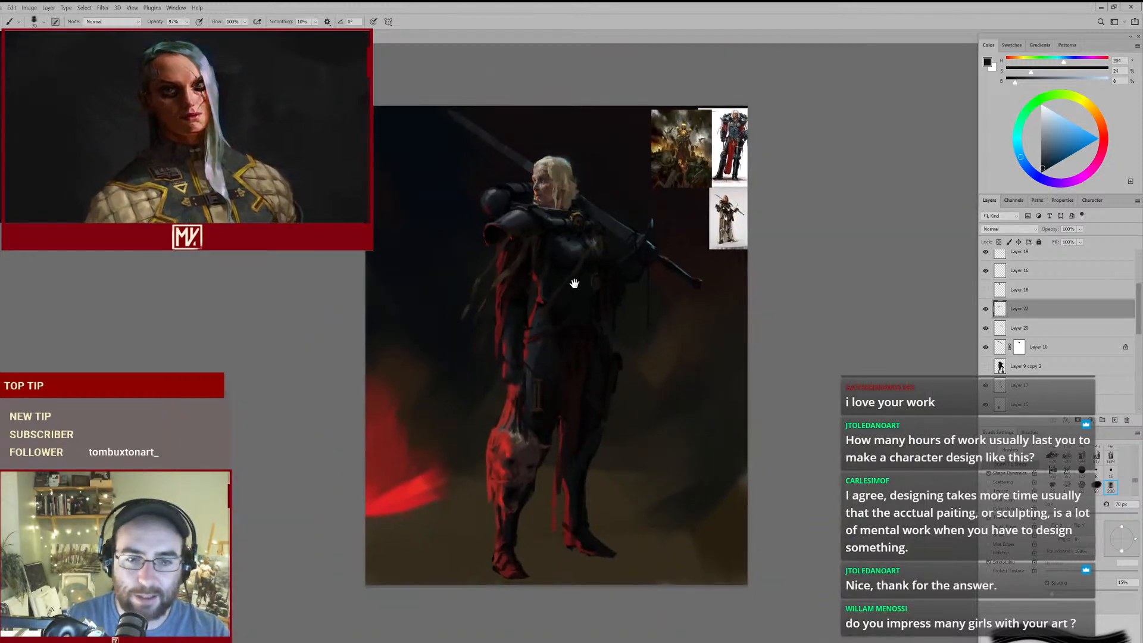
pyautogui.moveTo(543, 322); pyautogui.dragTo(556, 322)
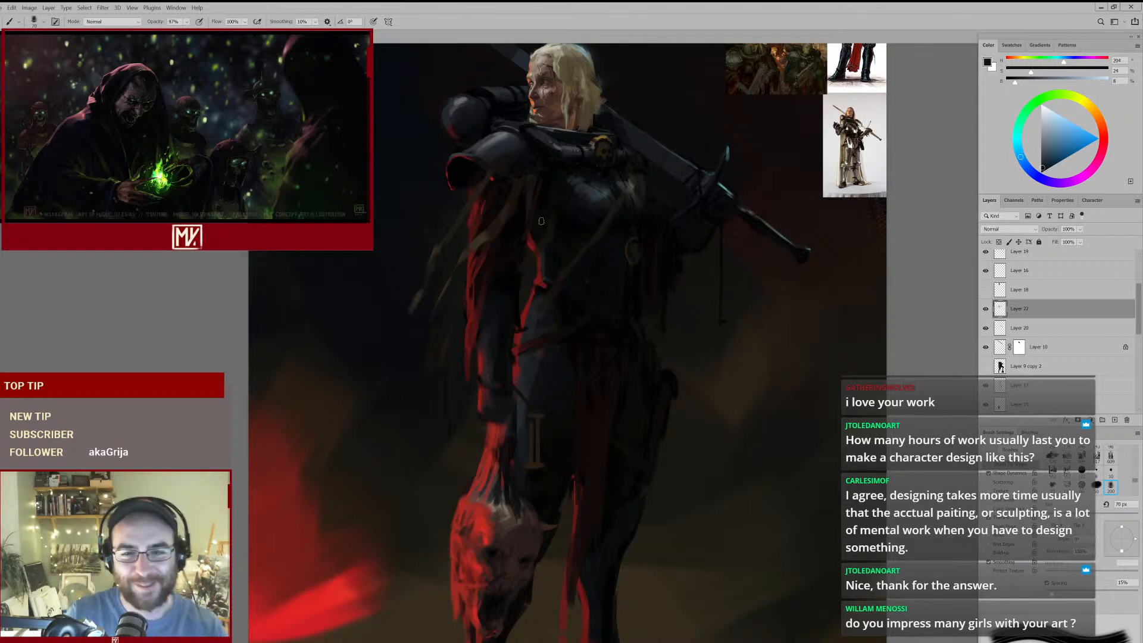
# - Paint a brighter ochre highlight at the top of the torso strap, using sampled browns as a base and a 60 px brush
pyautogui.keyDown('ctrl'); pyautogui.click(650, 196); pyautogui.keyUp('ctrl')
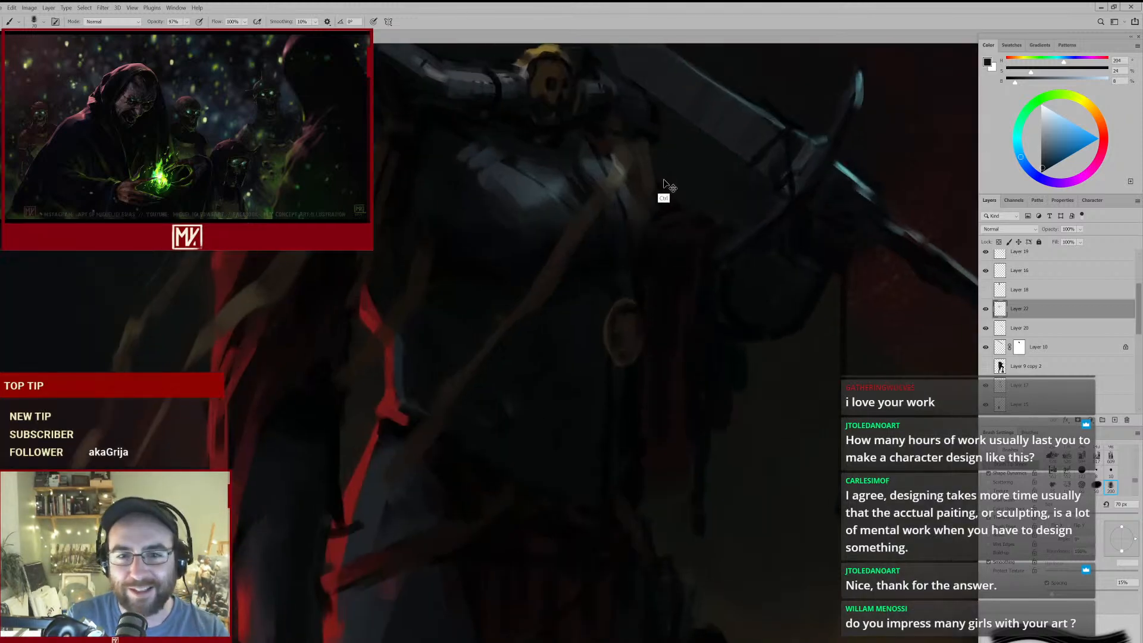
pyautogui.keyDown('alt'); pyautogui.click(627, 164); pyautogui.keyUp('alt')
pyautogui.keyDown('ctrl'); pyautogui.keyDown('alt'); pyautogui.click(619, 173); pyautogui.keyUp('alt'); pyautogui.keyUp('ctrl')
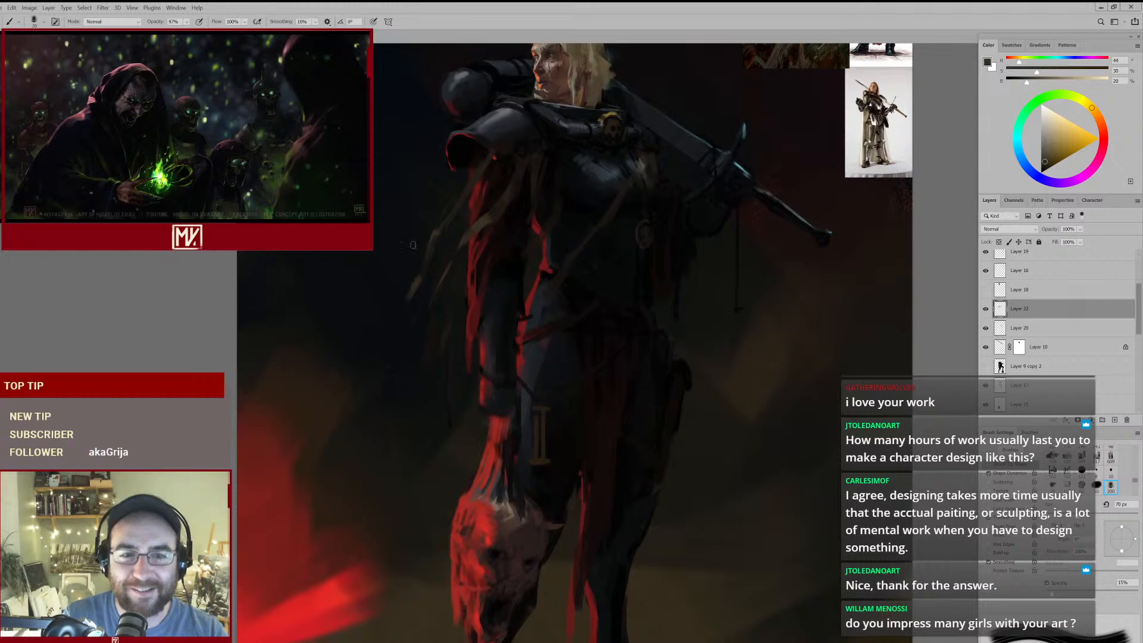
pyautogui.keyDown('alt'); pyautogui.click(435, 231); pyautogui.keyUp('alt')
pyautogui.moveTo(657, 166); pyautogui.dragTo(693, 143)
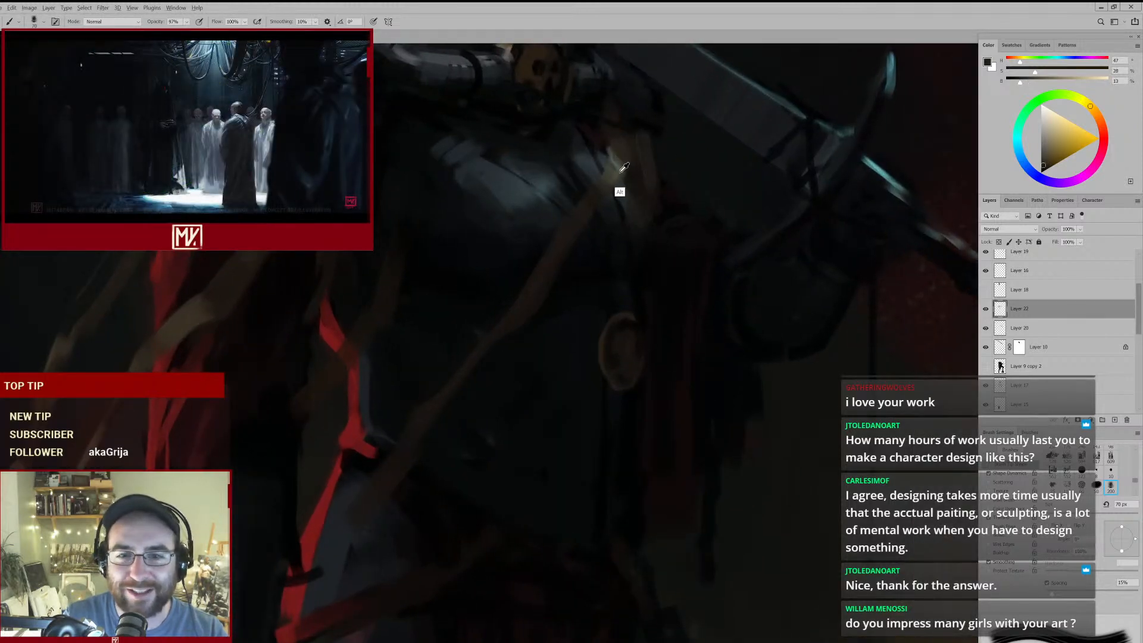
pyautogui.press(']')
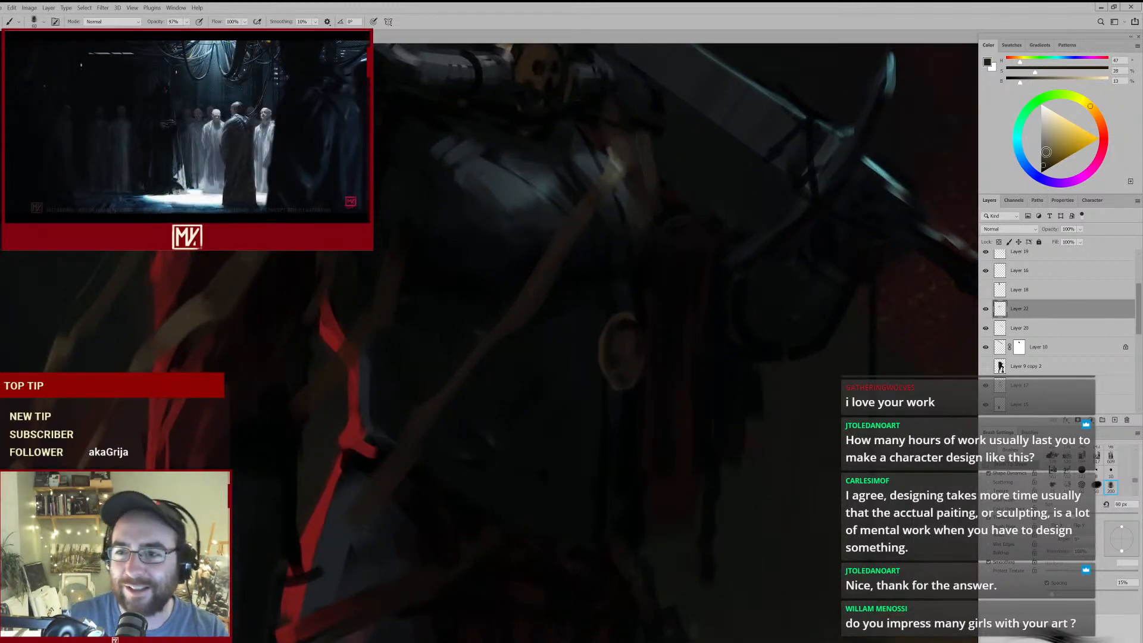
pyautogui.moveTo(637, 169); pyautogui.dragTo(608, 183)
# - Blend the ochre highlight into the torso strap with sampled dark brown and muted olive-brown at 60 px
pyautogui.keyDown('alt'); pyautogui.click(620, 149); pyautogui.keyUp('alt')
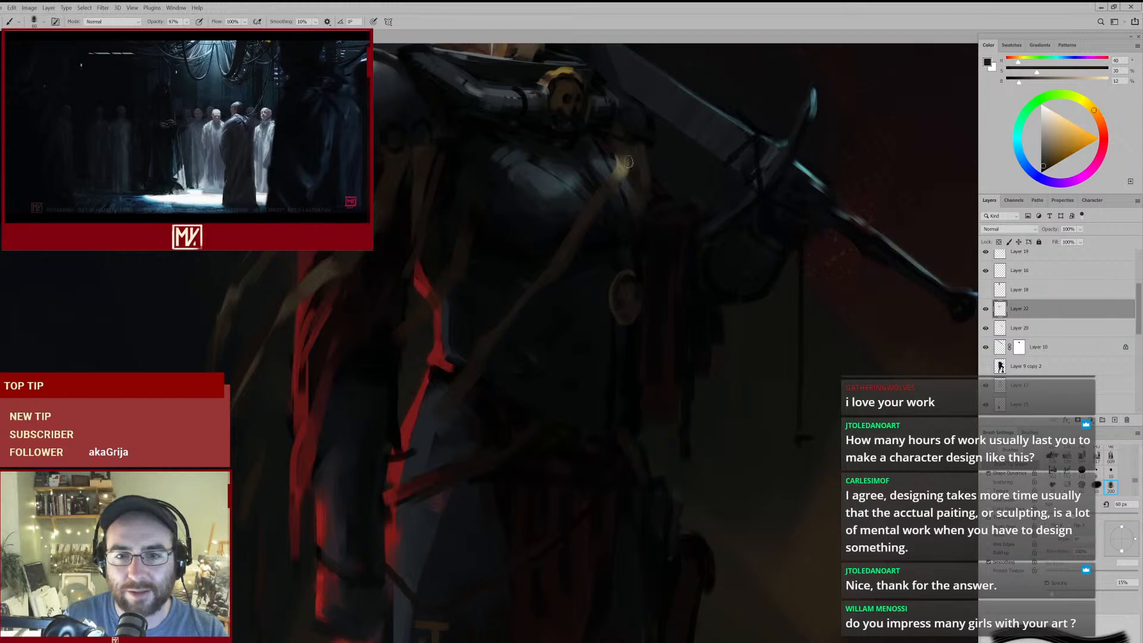
pyautogui.moveTo(652, 178); pyautogui.dragTo(614, 192)
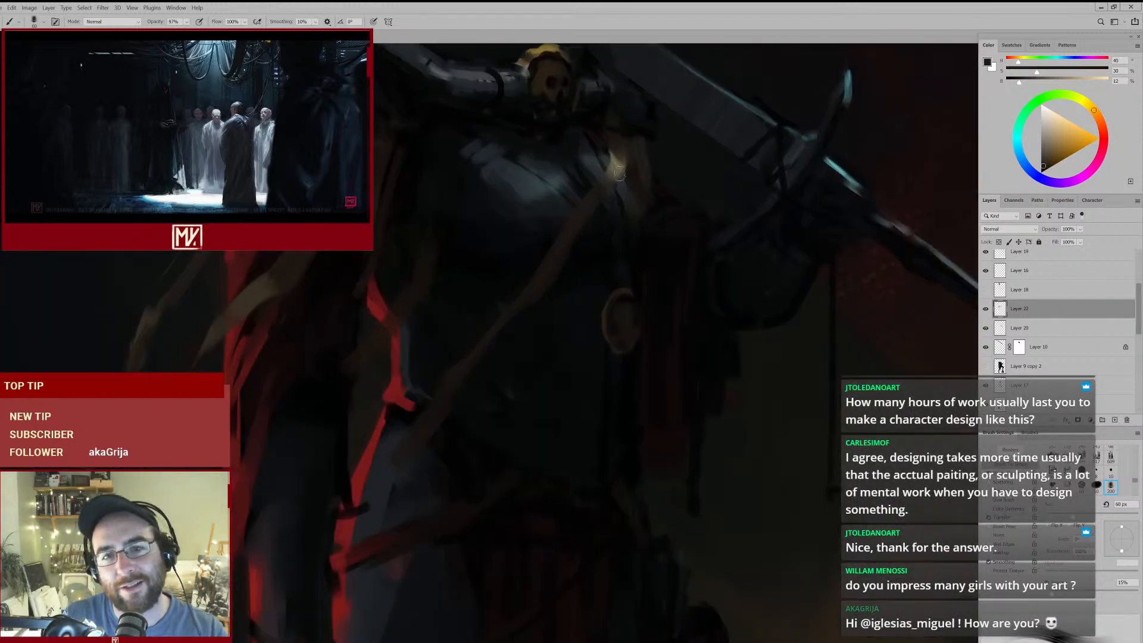
pyautogui.keyDown('alt'); pyautogui.click(621, 172); pyautogui.keyUp('alt')
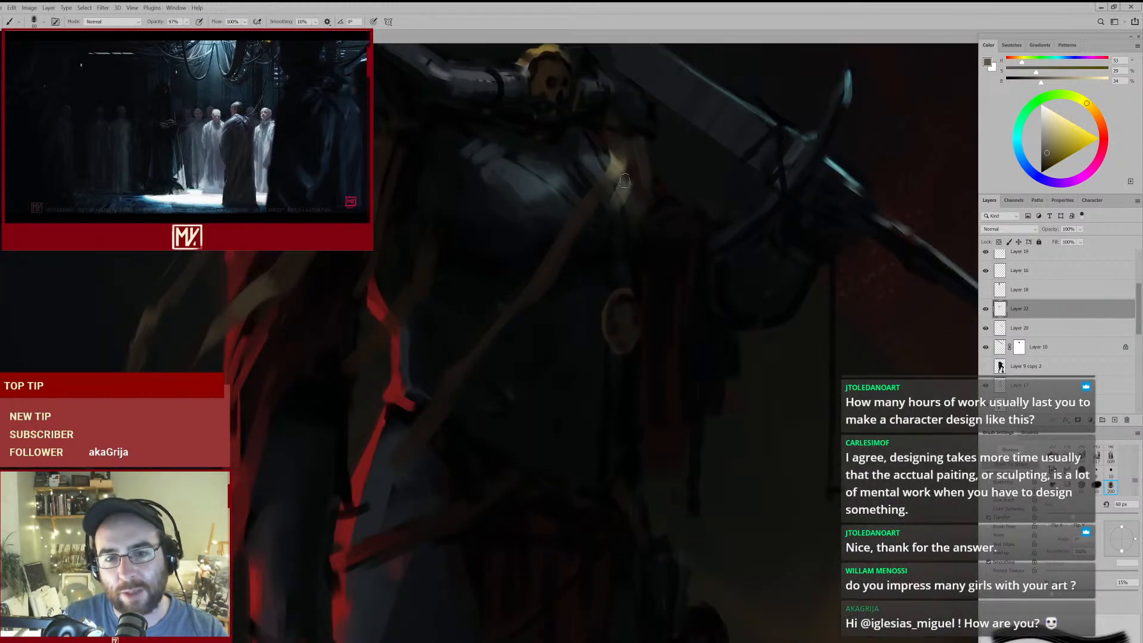
pyautogui.keyDown('alt'); pyautogui.click(626, 186); pyautogui.keyUp('alt')
pyautogui.moveTo(614, 198)
pyautogui.mouseDown()
pyautogui.moveTo(579, 228)
pyautogui.moveTo(606, 211)
pyautogui.mouseUp()
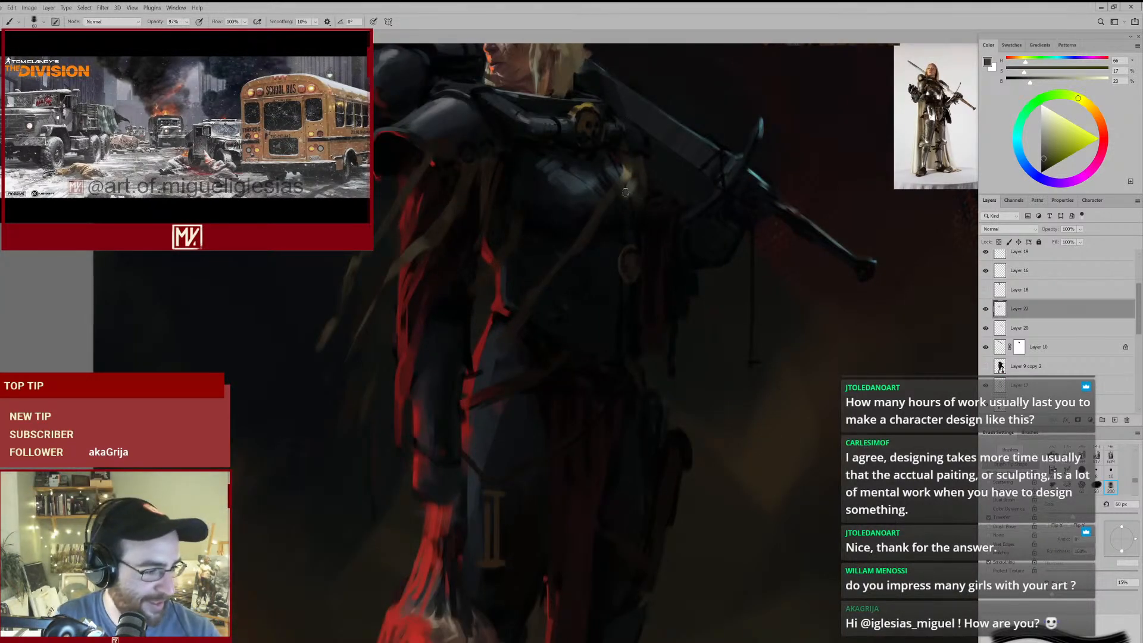
# - Enlarge the pale ochre highlight where the torso strap crosses the breastplate's far edge, and shade below it with sampled dark brown
pyautogui.moveTo(641, 162); pyautogui.dragTo(660, 148)
pyautogui.keyDown('alt'); pyautogui.click(616, 191); pyautogui.keyUp('alt')
pyautogui.moveTo(609, 197); pyautogui.dragTo(627, 213)
pyautogui.moveTo(613, 173); pyautogui.dragTo(626, 193)
pyautogui.moveTo(647, 211)
pyautogui.mouseDown()
pyautogui.moveTo(585, 227)
pyautogui.moveTo(622, 212)
pyautogui.moveTo(566, 250)
pyautogui.moveTo(594, 255)
pyautogui.mouseUp()
pyautogui.keyDown('alt'); pyautogui.click(601, 217); pyautogui.keyUp('alt')
# - Rework the pale strap highlight with a sampled olive tone, and clean up its edges with a 60 px eraser
pyautogui.press(']')
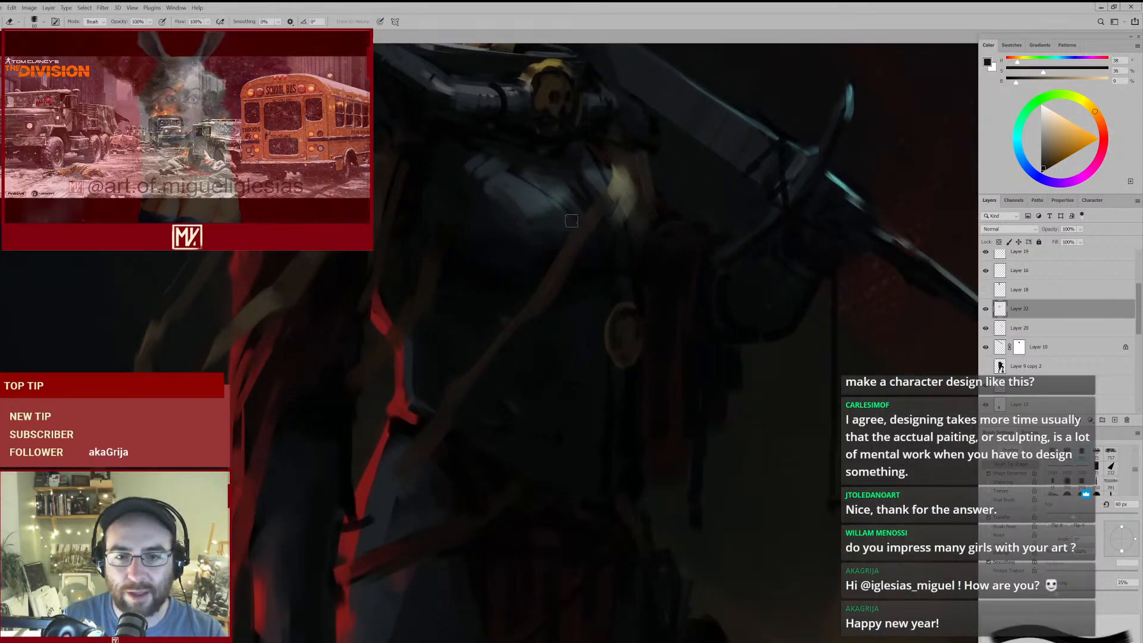
pyautogui.keyDown('alt'); pyautogui.click(621, 187); pyautogui.keyUp('alt')
pyautogui.moveTo(619, 242)
pyautogui.mouseDown()
pyautogui.moveTo(577, 248)
pyautogui.moveTo(619, 245)
pyautogui.mouseUp()
pyautogui.press('e')
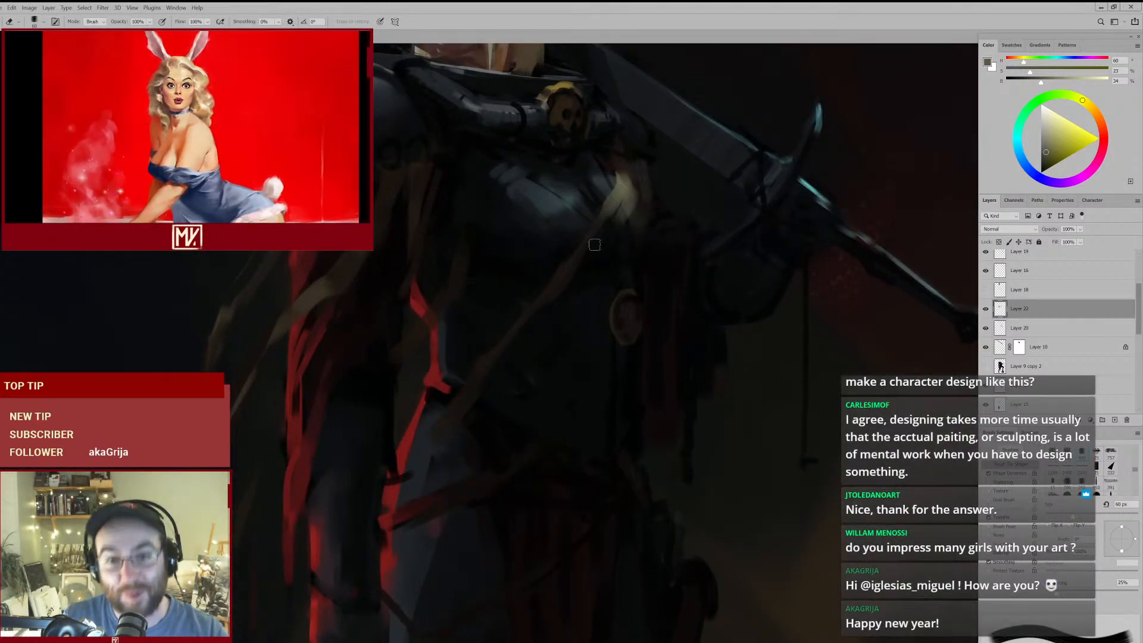
pyautogui.keyDown('alt'); pyautogui.click(619, 205); pyautogui.keyUp('alt')
pyautogui.press('Return')
# - Cut into the upper edge of the pale strap highlight with sampled near-black, and erase the excess paint around it
pyautogui.press('b')
pyautogui.keyDown('alt'); pyautogui.click(622, 161); pyautogui.keyUp('alt')
pyautogui.press('e')
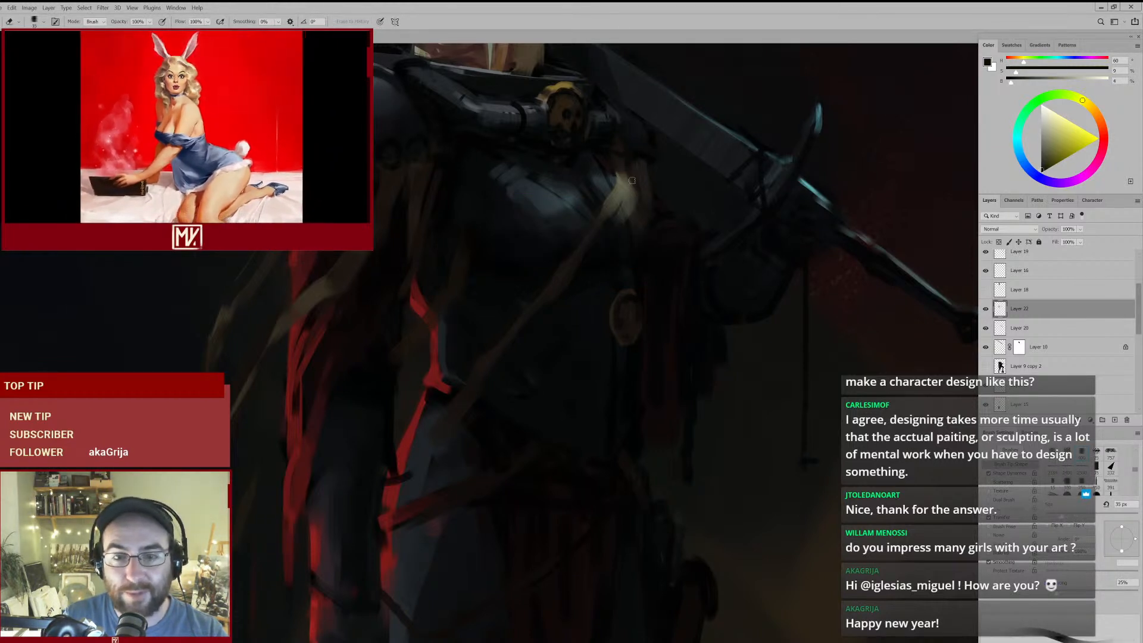
pyautogui.keyDown('alt'); pyautogui.click(620, 172); pyautogui.keyUp('alt')
pyautogui.press('Return')
pyautogui.keyDown('alt'); pyautogui.click(630, 187); pyautogui.keyUp('alt')
pyautogui.press('Return')
pyautogui.keyDown('alt'); pyautogui.click(627, 174); pyautogui.keyUp('alt')
pyautogui.press('Return')
# - Detail the top of the torso strap with a sampled dark ochre-brown, reducing the brush from 70 px to 35 px
pyautogui.press('b')
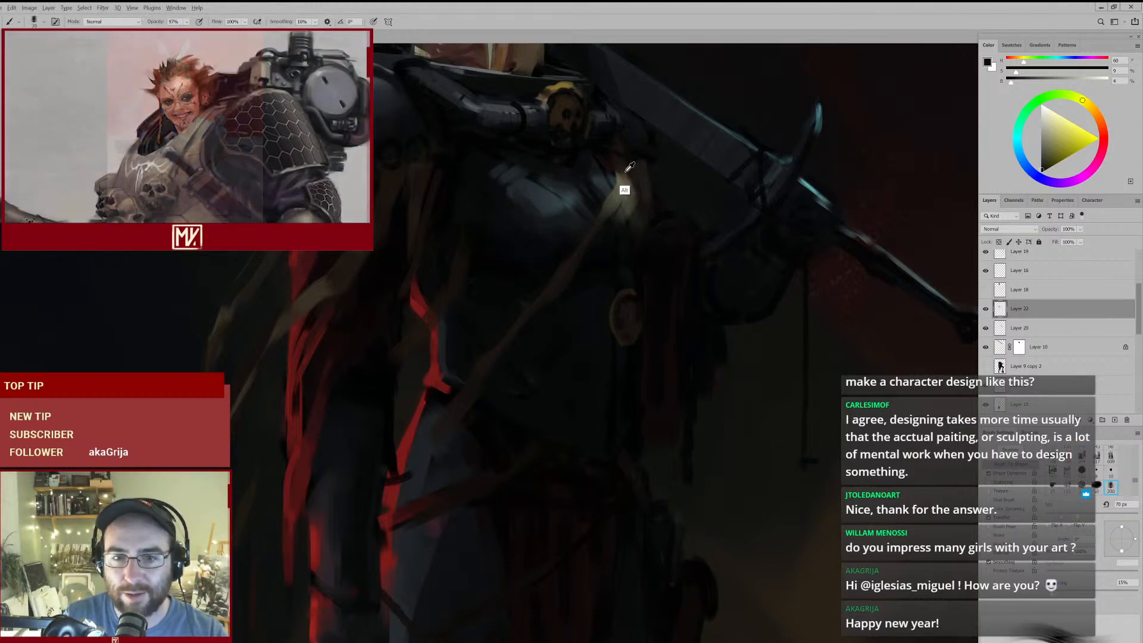
pyautogui.keyDown('alt'); pyautogui.click(623, 172); pyautogui.keyUp('alt')
pyautogui.press('[')
pyautogui.press('[')
pyautogui.press('[')
pyautogui.press('[')
pyautogui.press('[')
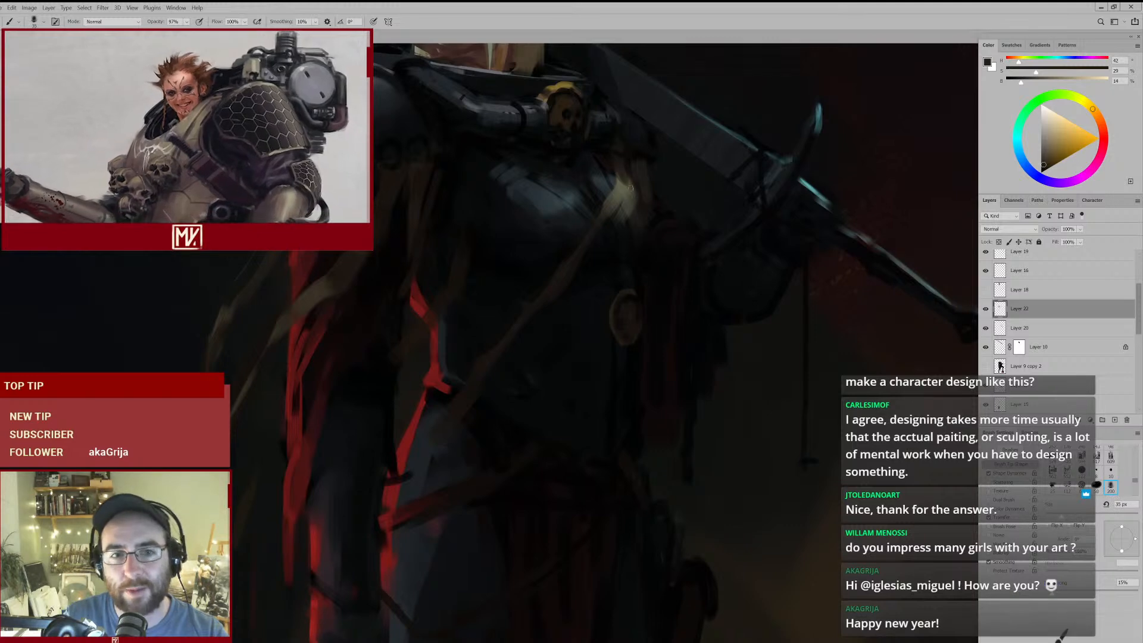
pyautogui.hotkey('ctrl', '0')
pyautogui.moveTo(588, 226)
pyautogui.mouseDown()
pyautogui.moveTo(667, 236)
pyautogui.moveTo(630, 252)
pyautogui.moveTo(650, 237)
pyautogui.mouseUp()
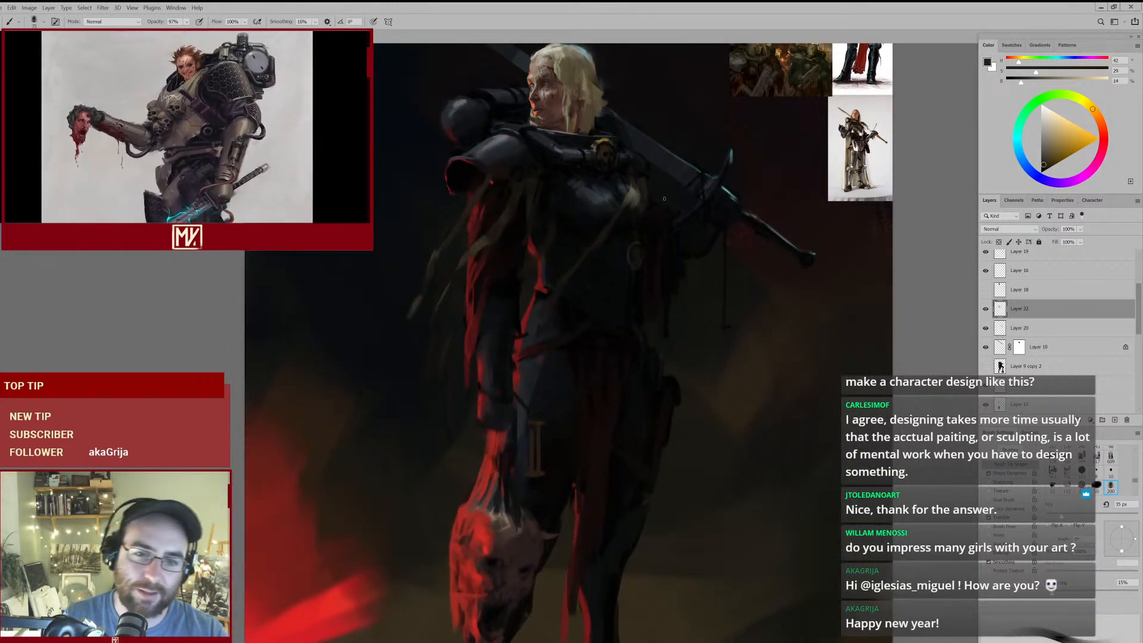
pyautogui.moveTo(619, 285)
pyautogui.mouseDown()
pyautogui.moveTo(597, 294)
pyautogui.moveTo(607, 291)
pyautogui.mouseUp()
pyautogui.moveTo(641, 230); pyautogui.dragTo(668, 199)
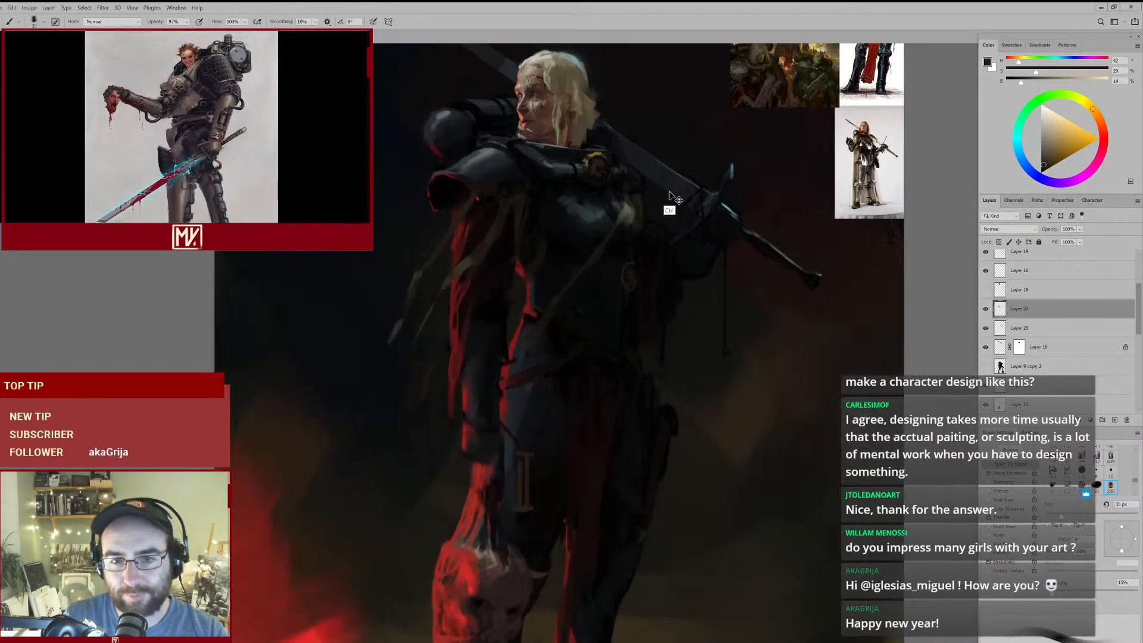
# - Erase stray paint beside the torso strap at 35 px, and retouch its top with sampled dark brown
pyautogui.press('e')
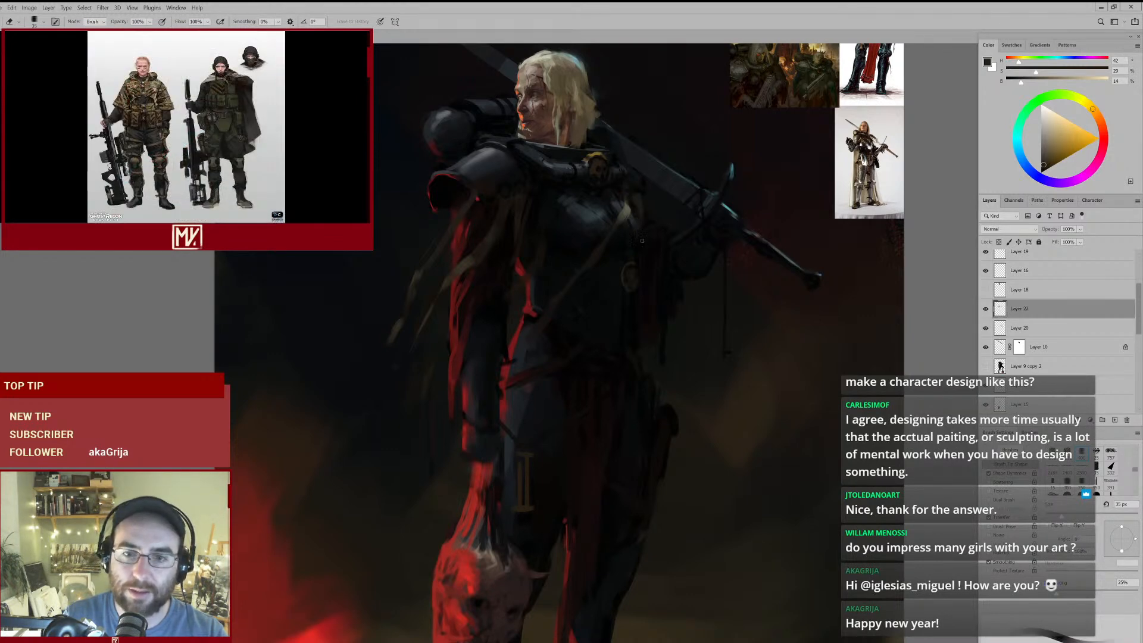
pyautogui.click(646, 242)
pyautogui.press('b')
pyautogui.keyDown('alt'); pyautogui.click(632, 189); pyautogui.keyUp('alt')
pyautogui.keyDown('alt'); pyautogui.click(623, 192); pyautogui.keyUp('alt')
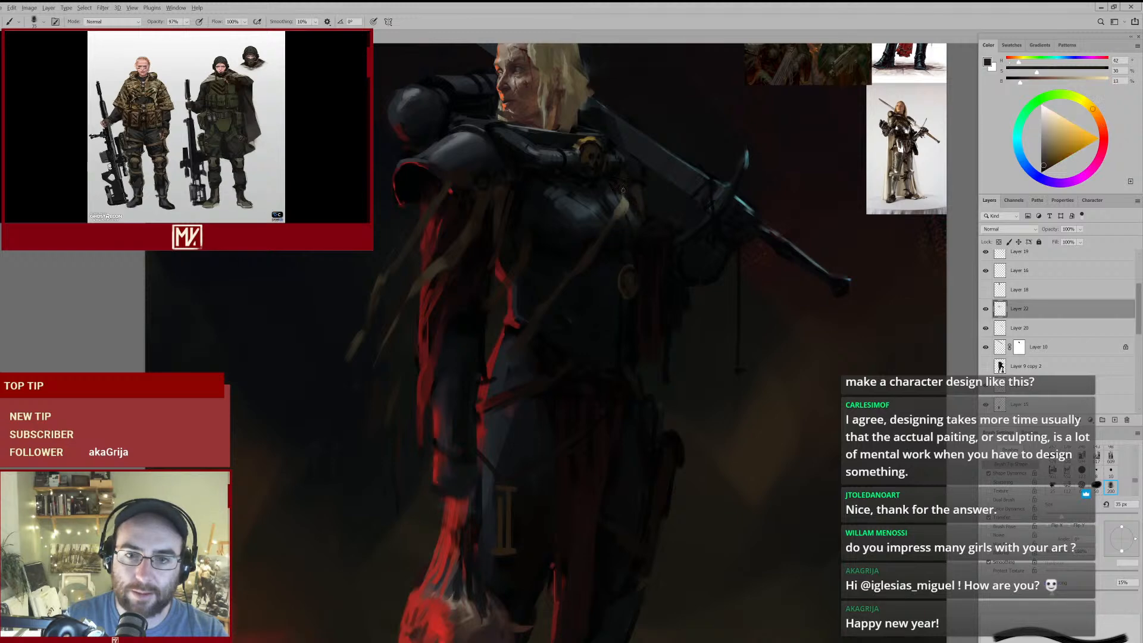
# - Touch up the pale highlight at the top of the torso strap with a sampled olive-grey at 35 px
pyautogui.moveTo(649, 216); pyautogui.dragTo(663, 186)
pyautogui.keyDown('alt'); pyautogui.click(561, 236); pyautogui.keyUp('alt')
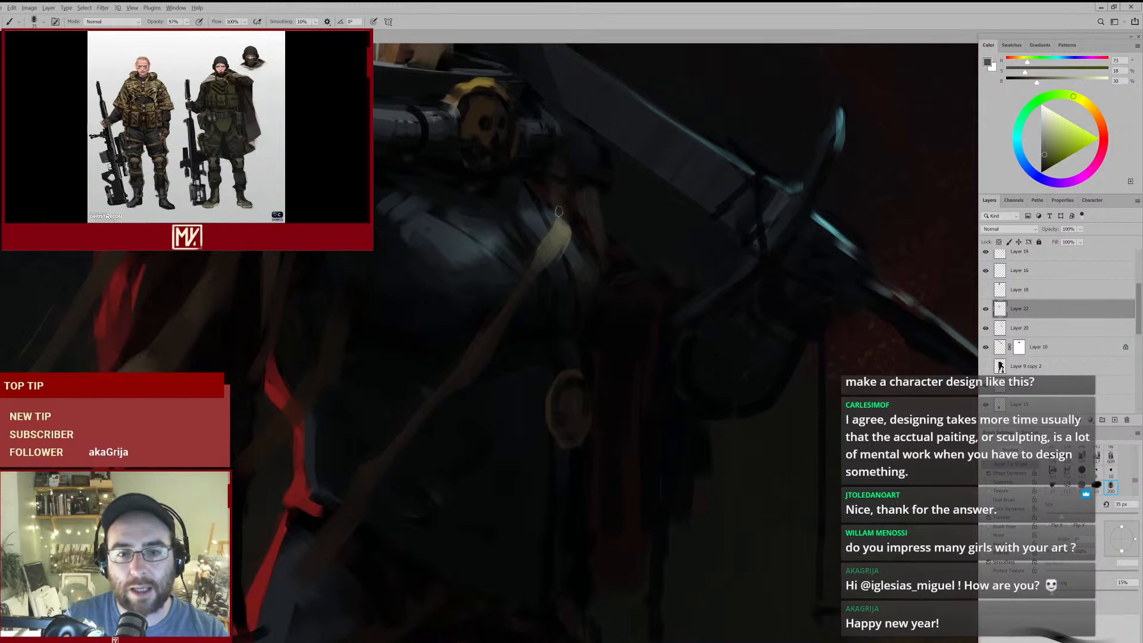
pyautogui.moveTo(597, 224); pyautogui.dragTo(556, 275)
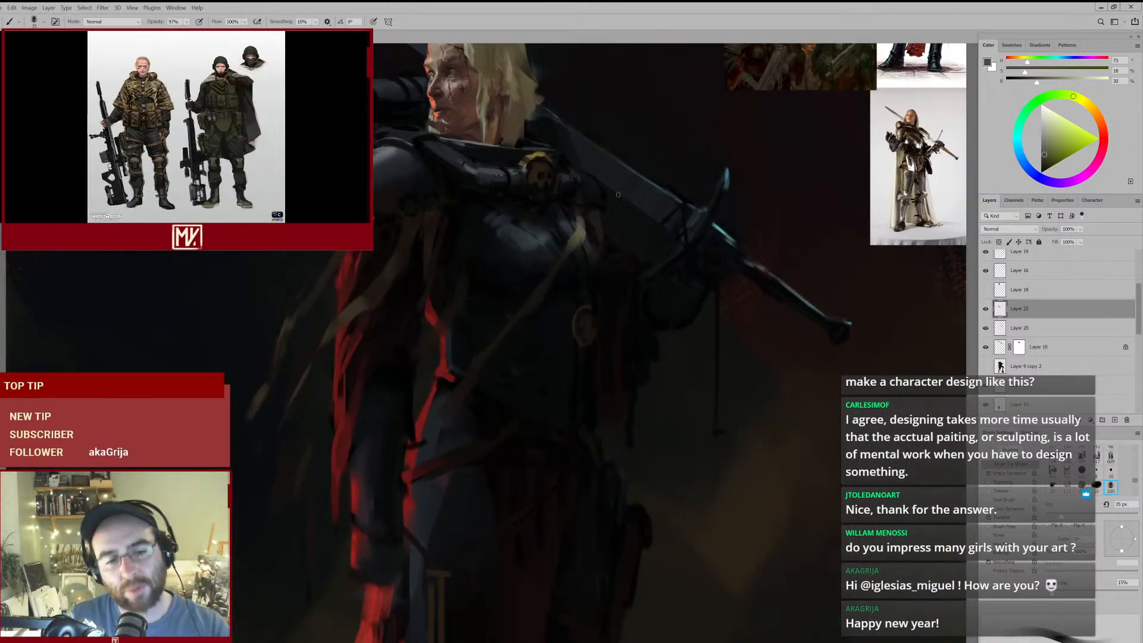
pyautogui.moveTo(586, 233)
pyautogui.mouseDown()
pyautogui.moveTo(554, 271)
pyautogui.moveTo(590, 240)
pyautogui.mouseUp()
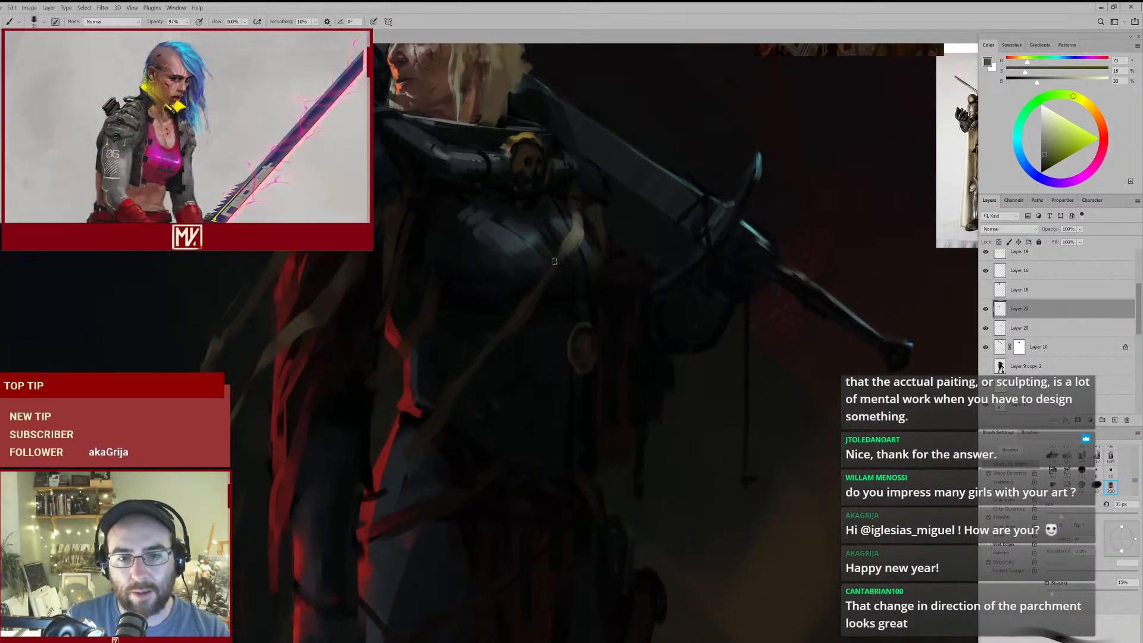
# - Enlarge the brush to 45 px and retouch the top of the torso strap with a sampled dark brown
pyautogui.keyDown('alt'); pyautogui.click(571, 249); pyautogui.keyUp('alt')
pyautogui.press(']')
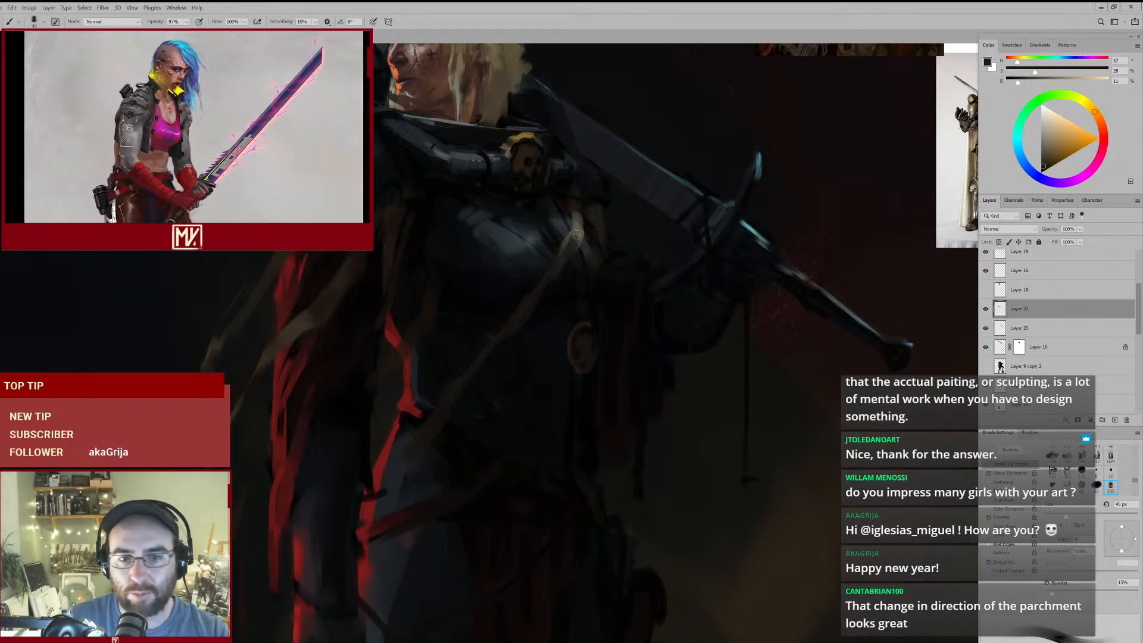
pyautogui.keyDown('alt'); pyautogui.click(575, 237); pyautogui.keyUp('alt')
pyautogui.moveTo(595, 255)
pyautogui.mouseDown()
pyautogui.moveTo(553, 284)
pyautogui.moveTo(591, 256)
pyautogui.moveTo(524, 283)
pyautogui.mouseUp()
pyautogui.keyDown('alt'); pyautogui.click(543, 269); pyautogui.keyUp('alt')
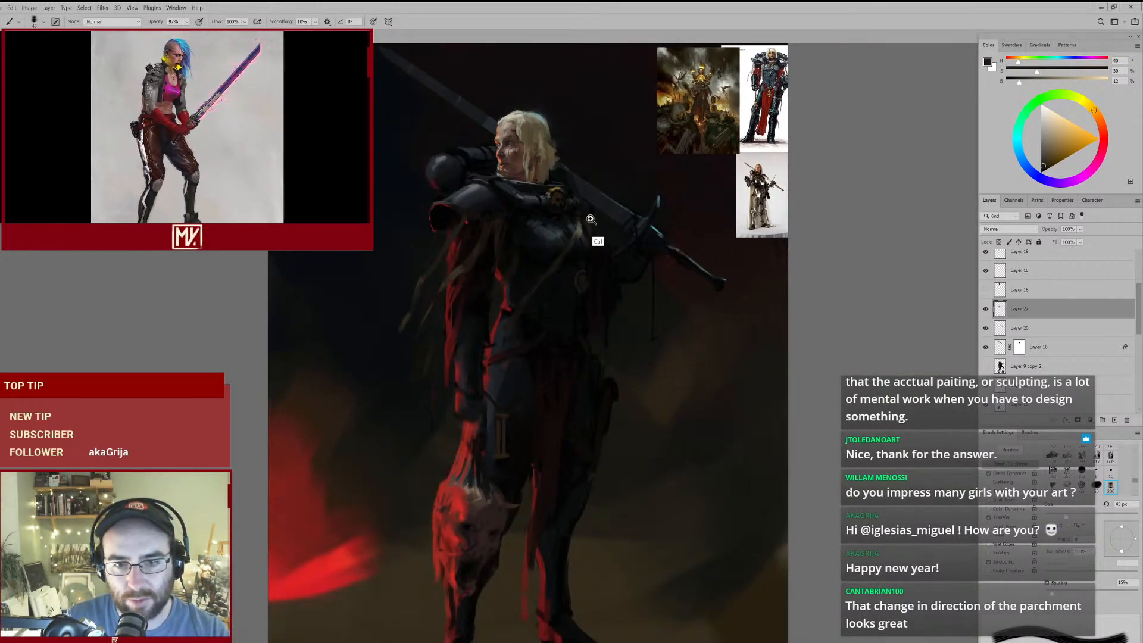
# - Sample the olive-grey of the strap highlight, set the brush to 60 px and add a new layer for the straps
pyautogui.moveTo(599, 225); pyautogui.dragTo(612, 205)
pyautogui.press('e')
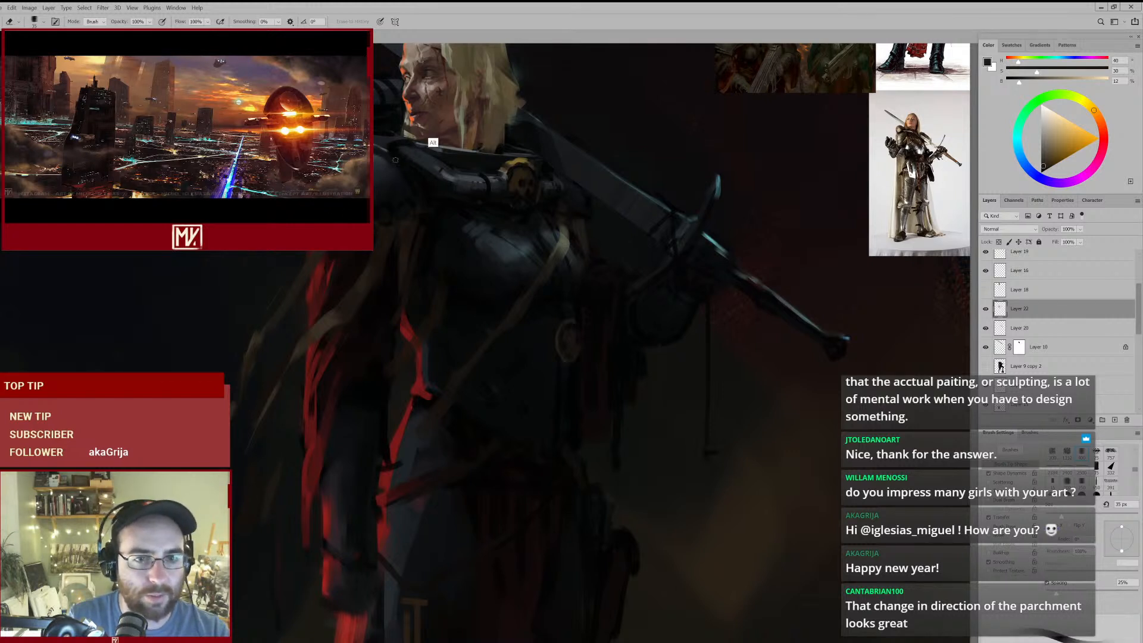
pyautogui.press('b')
pyautogui.keyDown('alt'); pyautogui.click(407, 106); pyautogui.keyUp('alt')
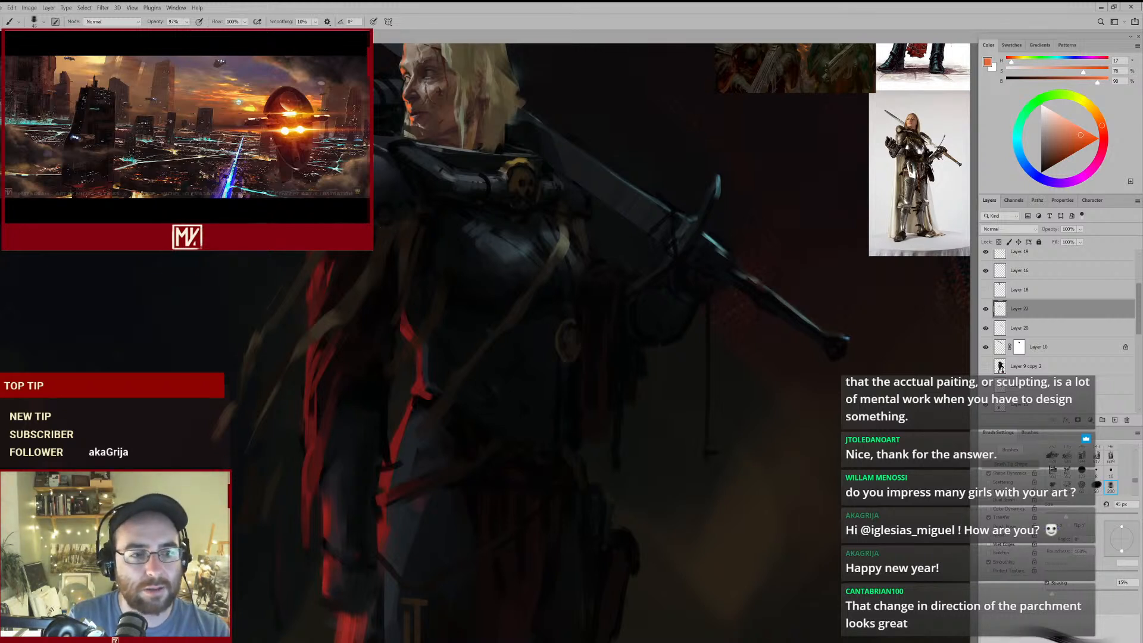
pyautogui.keyDown('alt'); pyautogui.click(486, 102); pyautogui.keyUp('alt')
pyautogui.keyDown('alt'); pyautogui.click(556, 243); pyautogui.keyUp('alt')
pyautogui.press(']')
pyautogui.press(']')
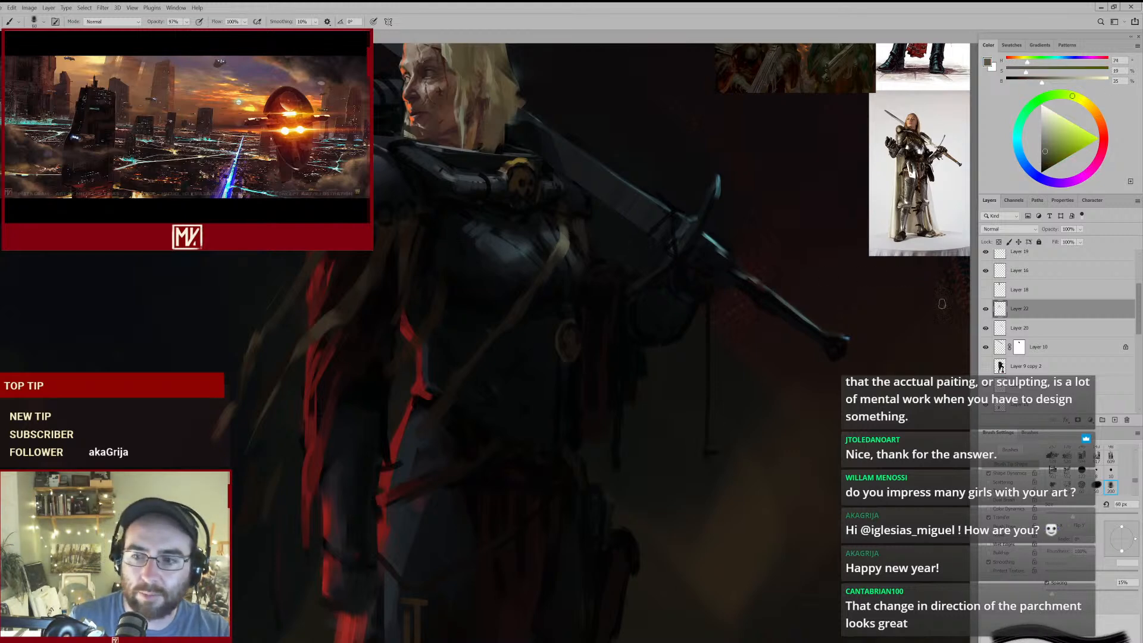
pyautogui.click(1116, 421)
# - Try long vertical straps hanging down the torso in olive-grey and sampled dark brown, enlarging the brush to 80 px
pyautogui.moveTo(419, 224); pyautogui.dragTo(446, 299)
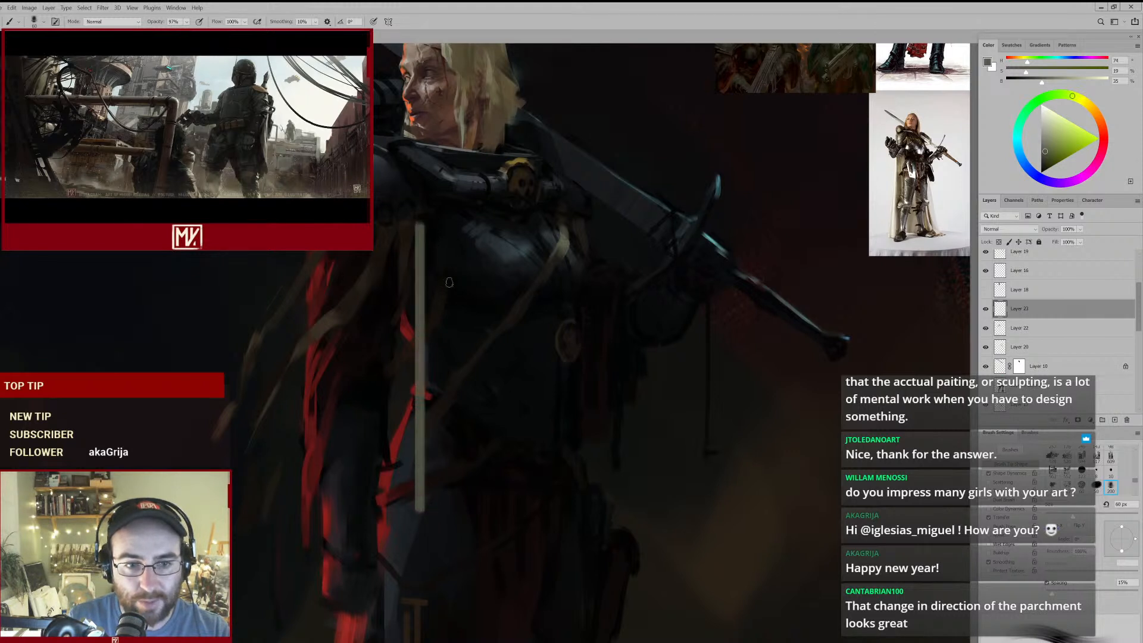
pyautogui.keyDown('alt'); pyautogui.click(401, 250); pyautogui.keyUp('alt')
pyautogui.press(']')
pyautogui.press(']')
pyautogui.moveTo(421, 230); pyautogui.dragTo(421, 488)
pyautogui.moveTo(393, 257); pyautogui.dragTo(395, 478)
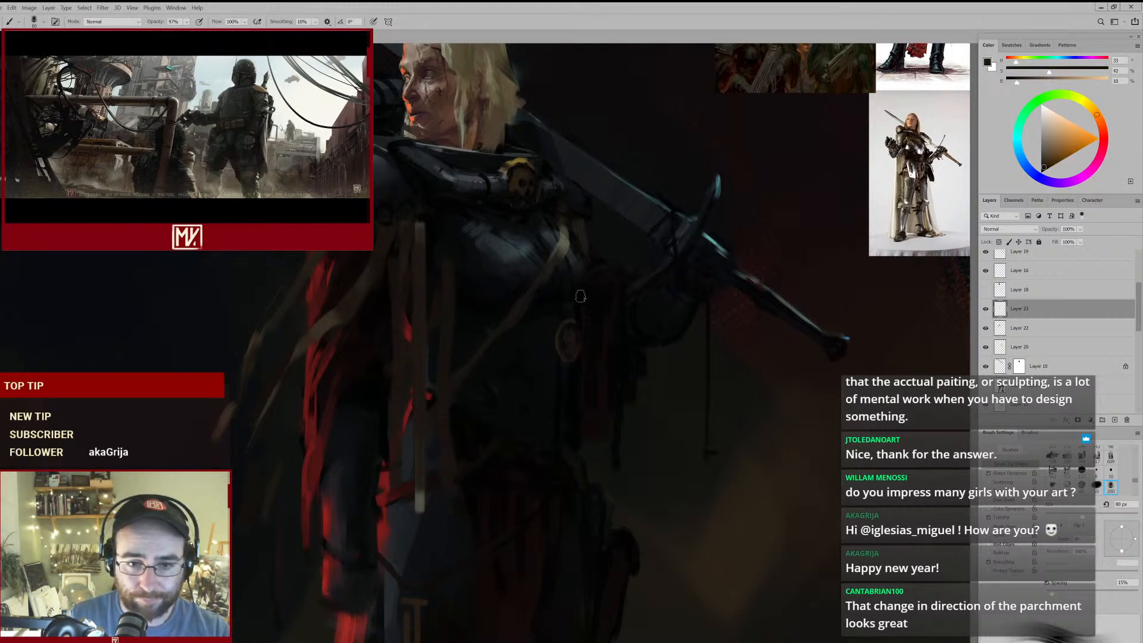
# - Erase the trial vertical straps from the torso with the eraser enlarged to 175 px
pyautogui.moveTo(636, 363); pyautogui.dragTo(598, 291)
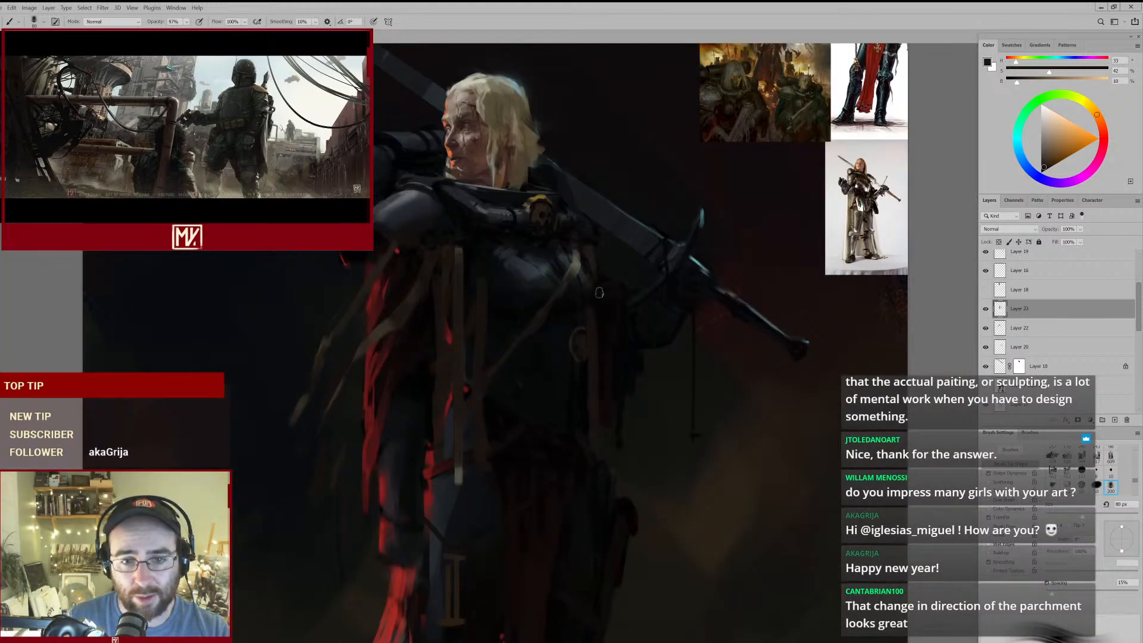
pyautogui.moveTo(634, 347)
pyautogui.mouseDown()
pyautogui.moveTo(556, 399)
pyautogui.moveTo(626, 356)
pyautogui.mouseUp()
pyautogui.press('e')
pyautogui.press(']')
pyautogui.press(']')
pyautogui.press(']')
pyautogui.press(']')
pyautogui.press(']')
pyautogui.press(']')
pyautogui.press(']')
pyautogui.press(']')
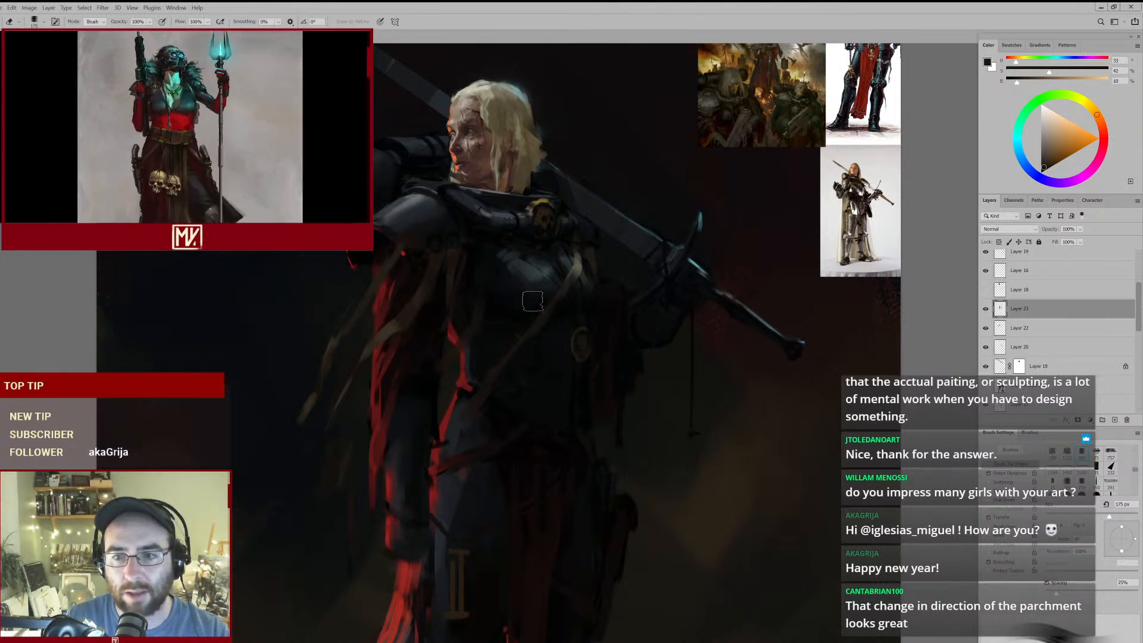
# - Reduce the brush to 50 px with a dark brown sampled below the shoulder, and toggle the working layer's visibility
pyautogui.press('b')
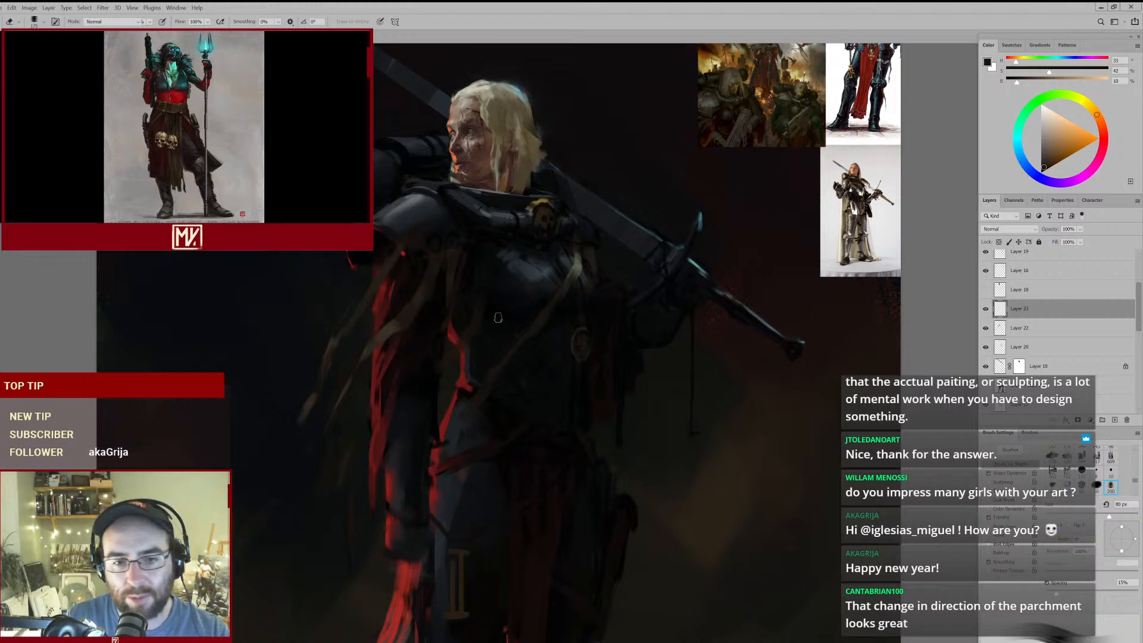
pyautogui.press('b')
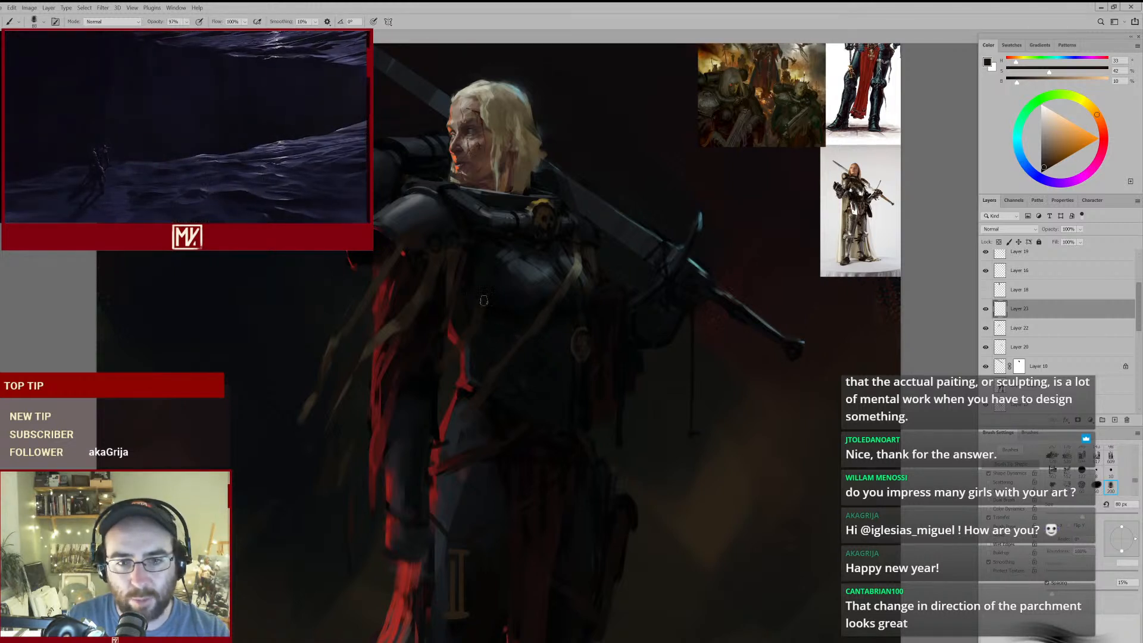
pyautogui.keyDown('alt'); pyautogui.click(456, 258); pyautogui.keyUp('alt')
pyautogui.press('[')
pyautogui.press('[')
pyautogui.press('[')
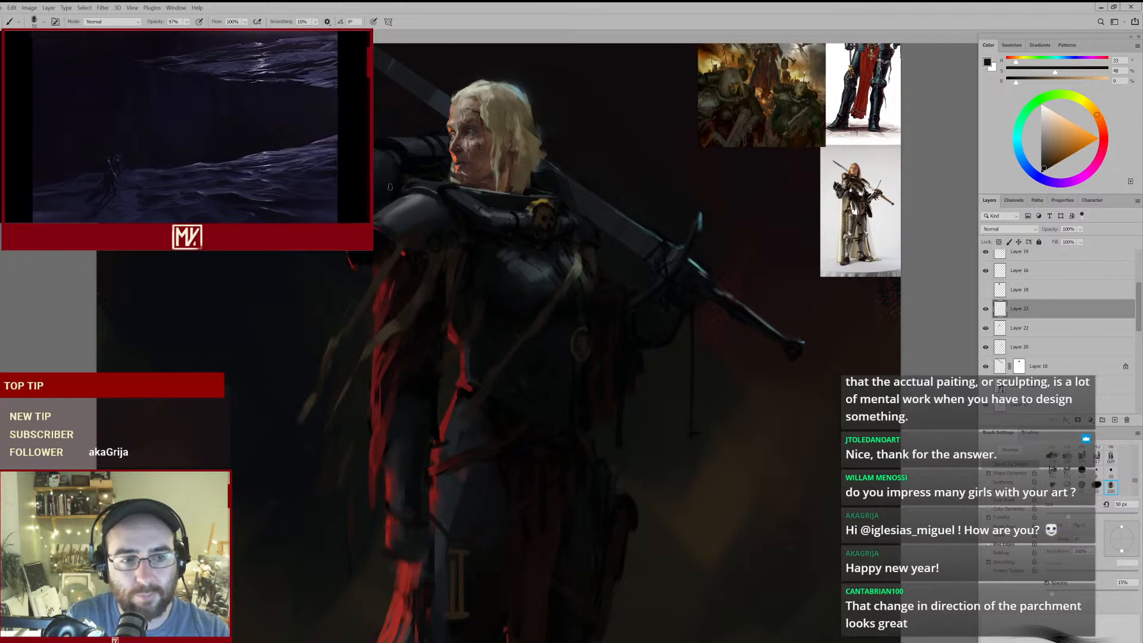
pyautogui.click(985, 310)
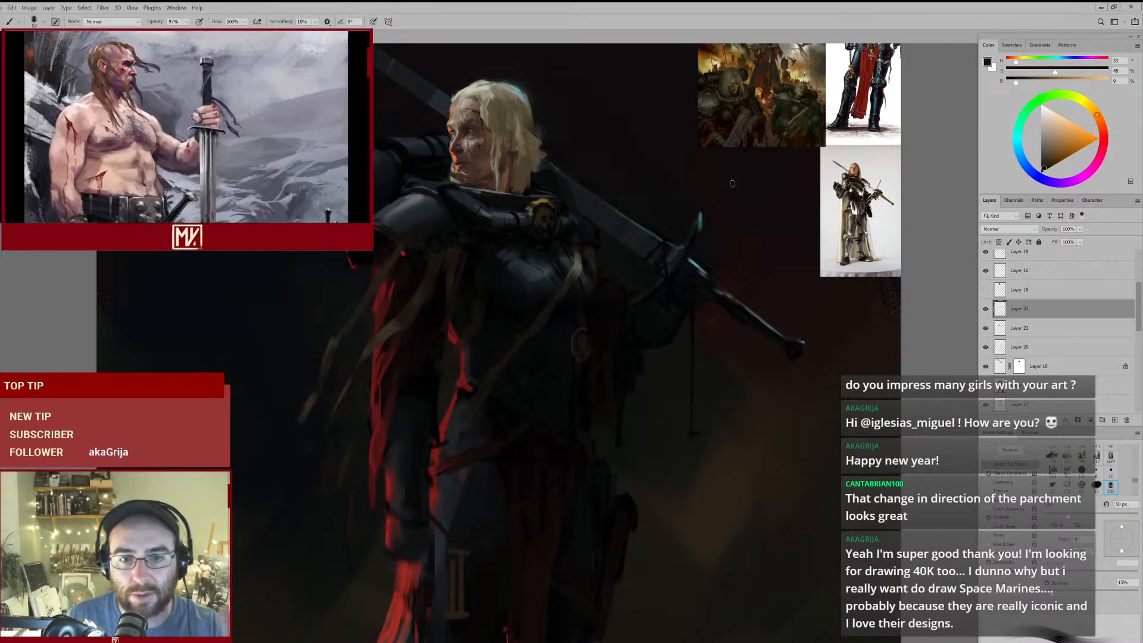
# - Examine the armoured figures in the reference images up close and compare them with the whole painting
pyautogui.moveTo(801, 115); pyautogui.dragTo(845, 100)
pyautogui.moveTo(819, 102); pyautogui.dragTo(731, 187)
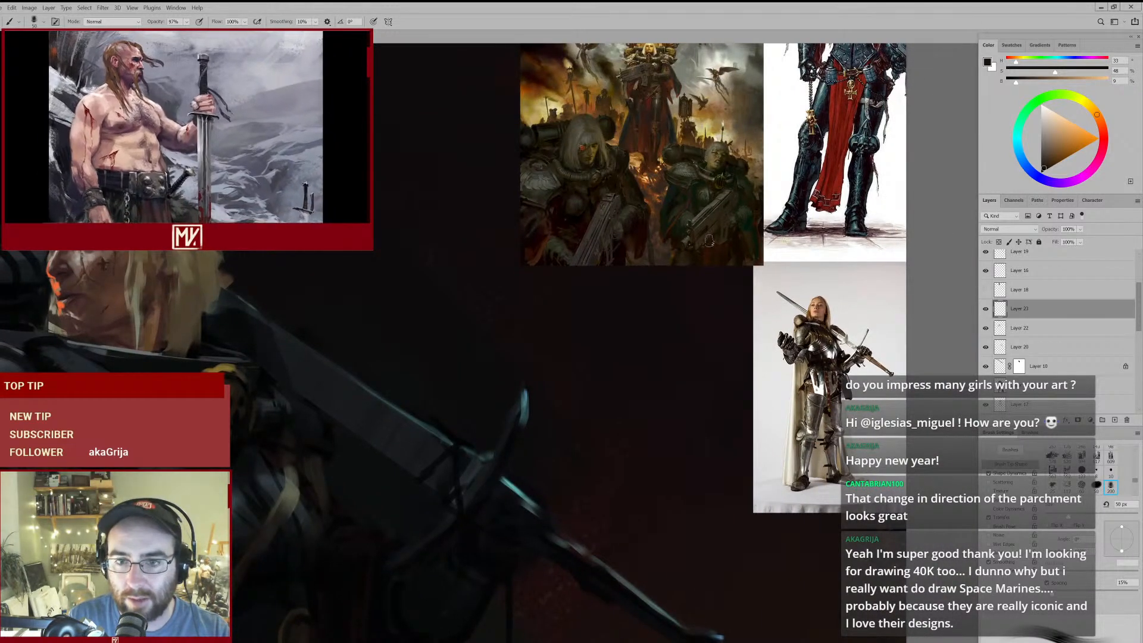
pyautogui.moveTo(662, 78)
pyautogui.mouseDown()
pyautogui.moveTo(647, 158)
pyautogui.moveTo(620, 202)
pyautogui.moveTo(580, 229)
pyautogui.moveTo(559, 223)
pyautogui.moveTo(575, 198)
pyautogui.mouseUp()
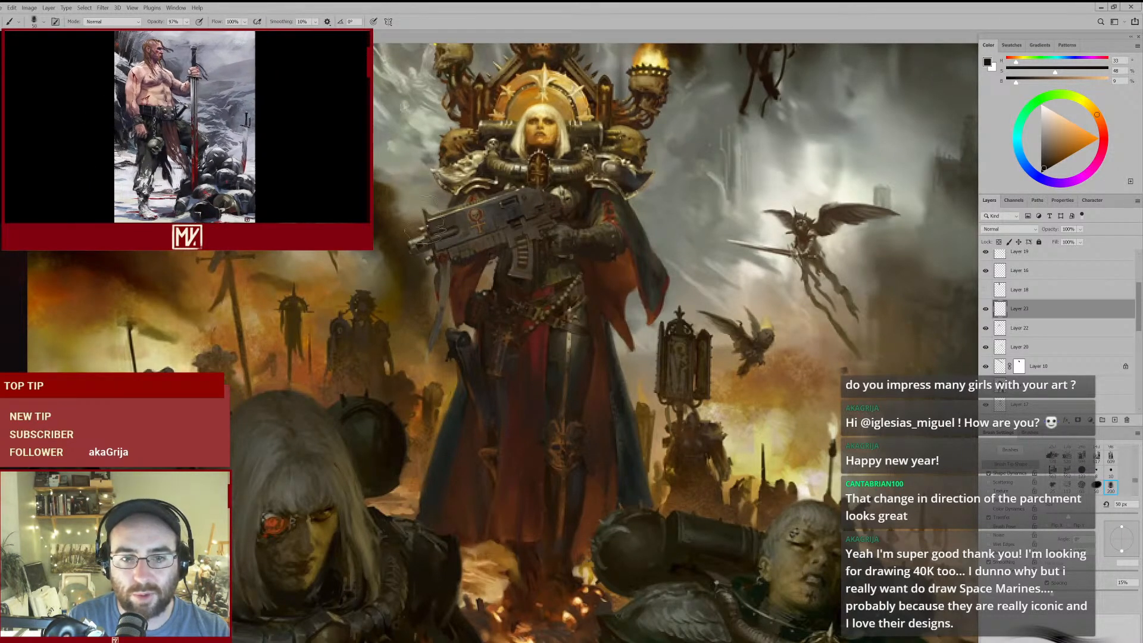
pyautogui.moveTo(625, 256); pyautogui.dragTo(497, 328)
pyautogui.moveTo(518, 377)
pyautogui.mouseDown()
pyautogui.moveTo(595, 214)
pyautogui.moveTo(585, 217)
pyautogui.mouseUp()
pyautogui.moveTo(597, 255)
pyautogui.mouseDown()
pyautogui.moveTo(553, 291)
pyautogui.moveTo(572, 287)
pyautogui.mouseUp()
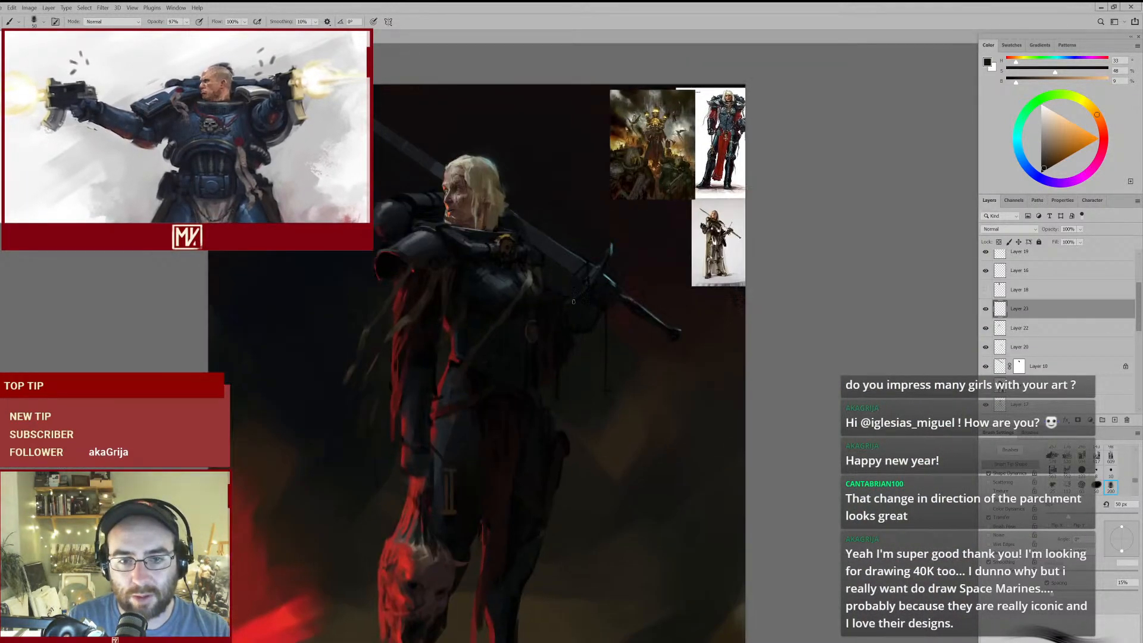
pyautogui.scroll(-1, 571, 291)
pyautogui.scroll(-1, 505, 312)
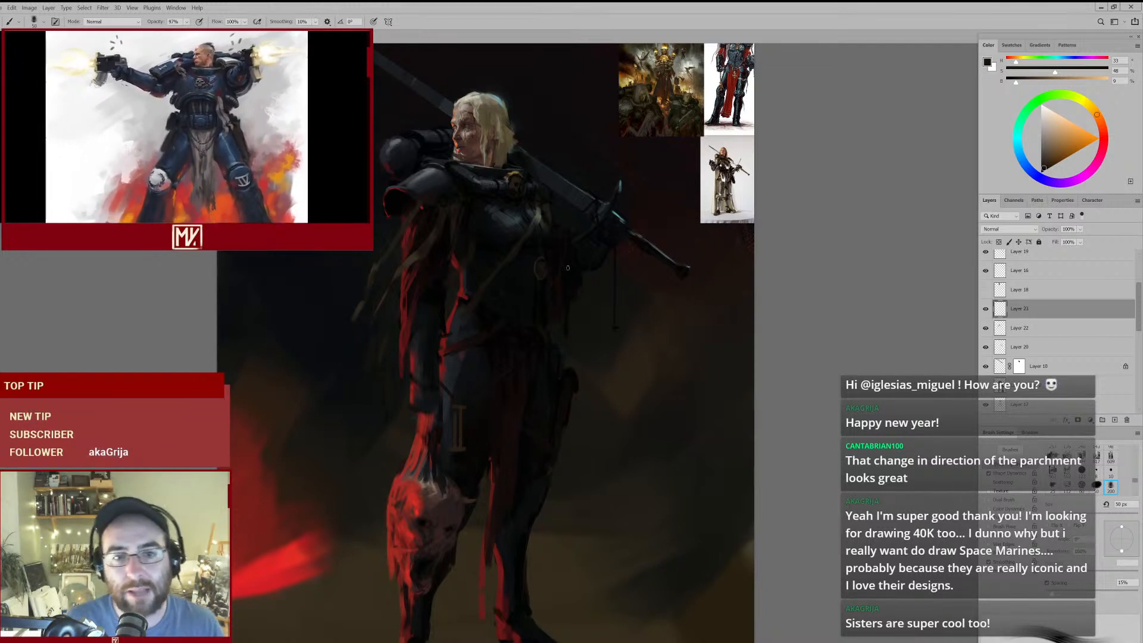
# - Retouch the pale highlight at the top of the torso strap with sampled olive-grey at 50 px, and ready a larger eraser
pyautogui.scroll(4, 543, 219)
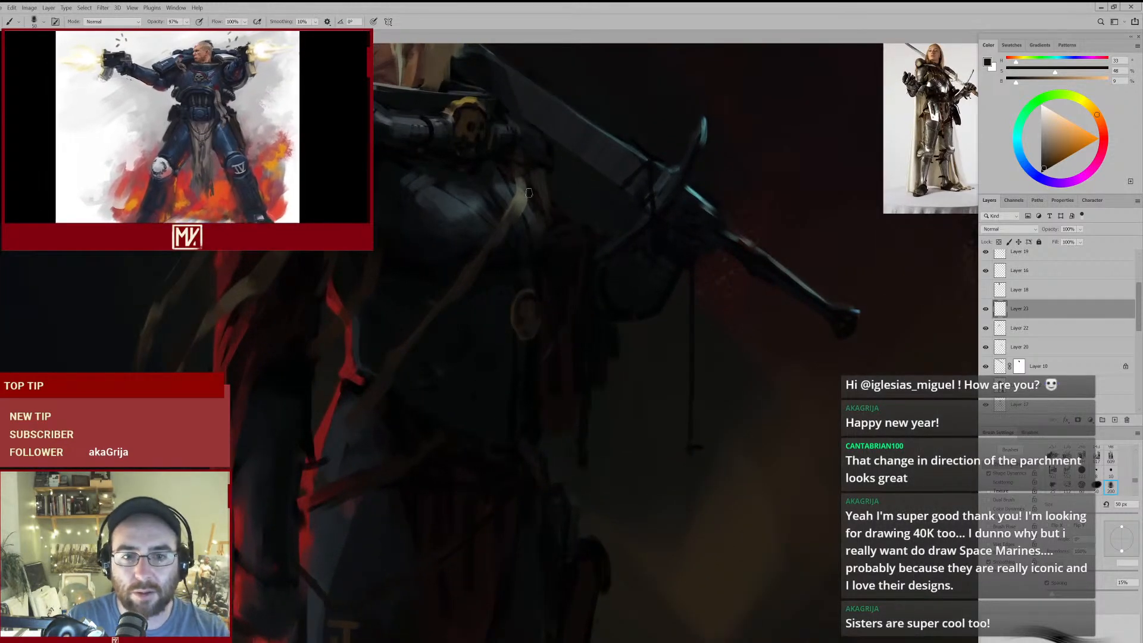
pyautogui.keyDown('alt'); pyautogui.click(522, 175); pyautogui.keyUp('alt')
pyautogui.keyDown('alt'); pyautogui.click(523, 190); pyautogui.keyUp('alt')
pyautogui.press('e')
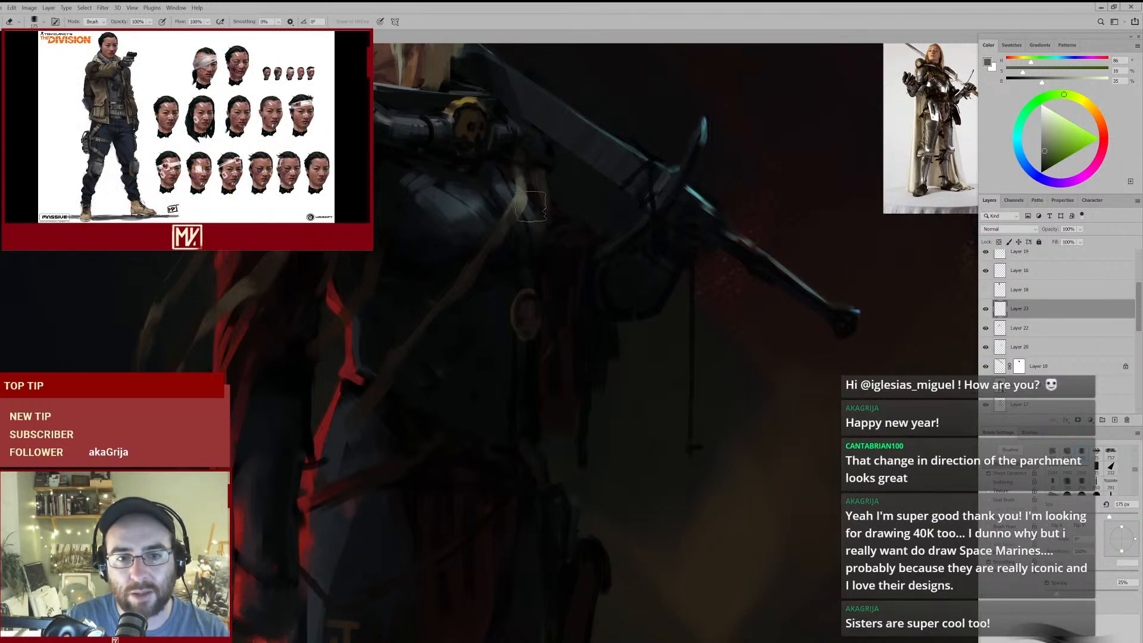
pyautogui.press(']')
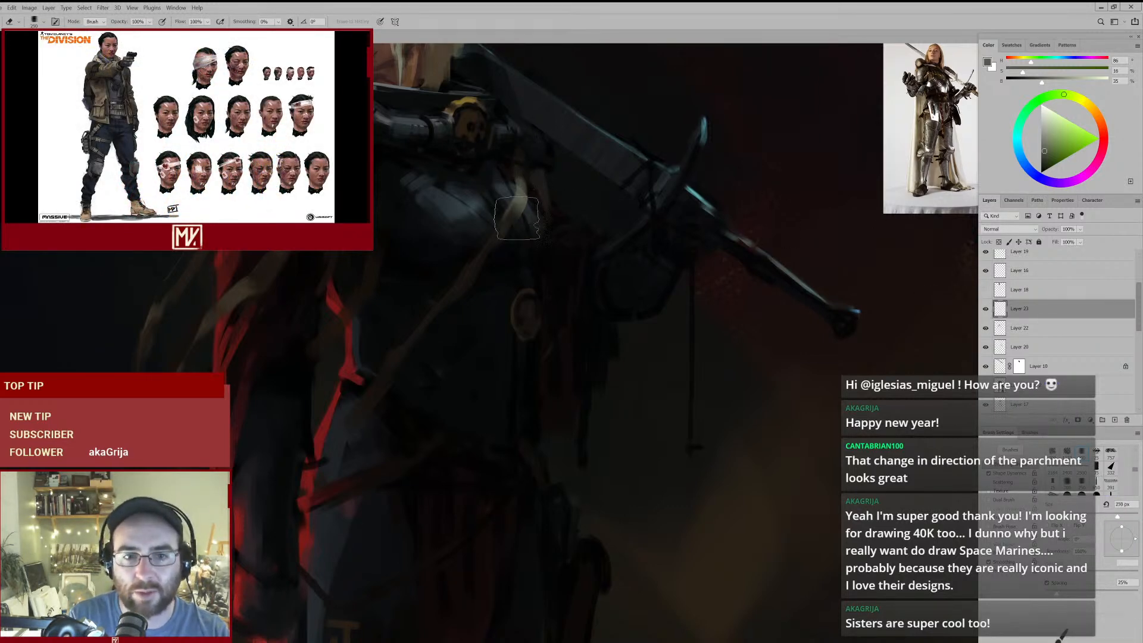
# - Merge the new strap layer with Layer 22 beneath it
pyautogui.click(1032, 331)
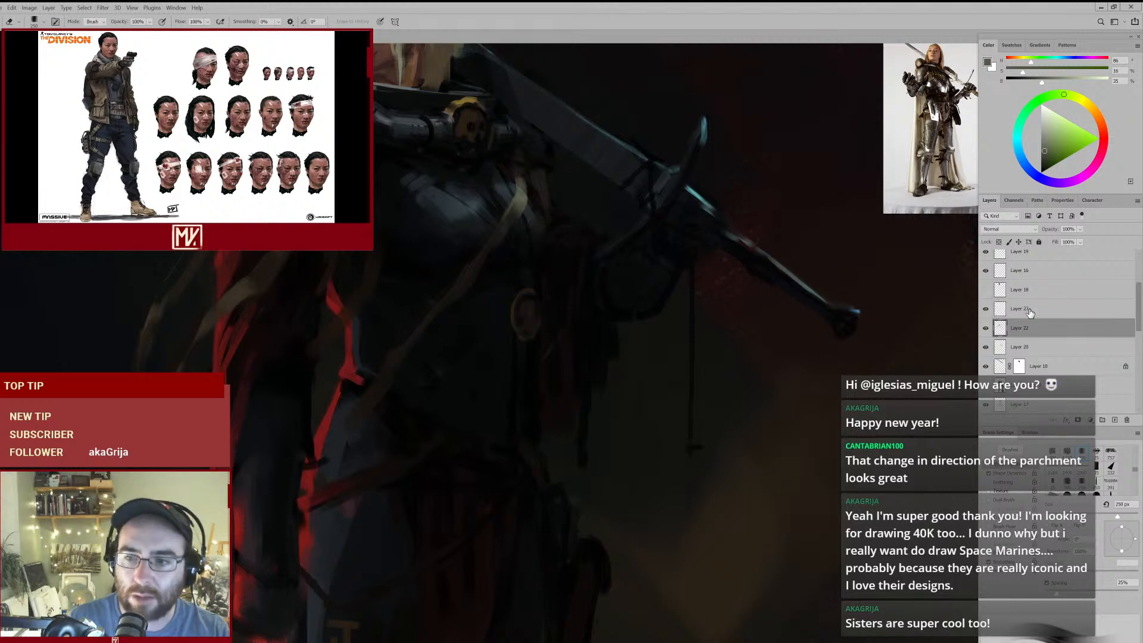
pyautogui.click(1029, 310)
pyautogui.hotkey('ctrl', 'e')
# - Reduce the eraser to 125 px and trim the paint around the pale strap highlight on the breastplate
pyautogui.moveTo(506, 225); pyautogui.dragTo(548, 194)
pyautogui.press('[')
pyautogui.press('[')
pyautogui.press('[')
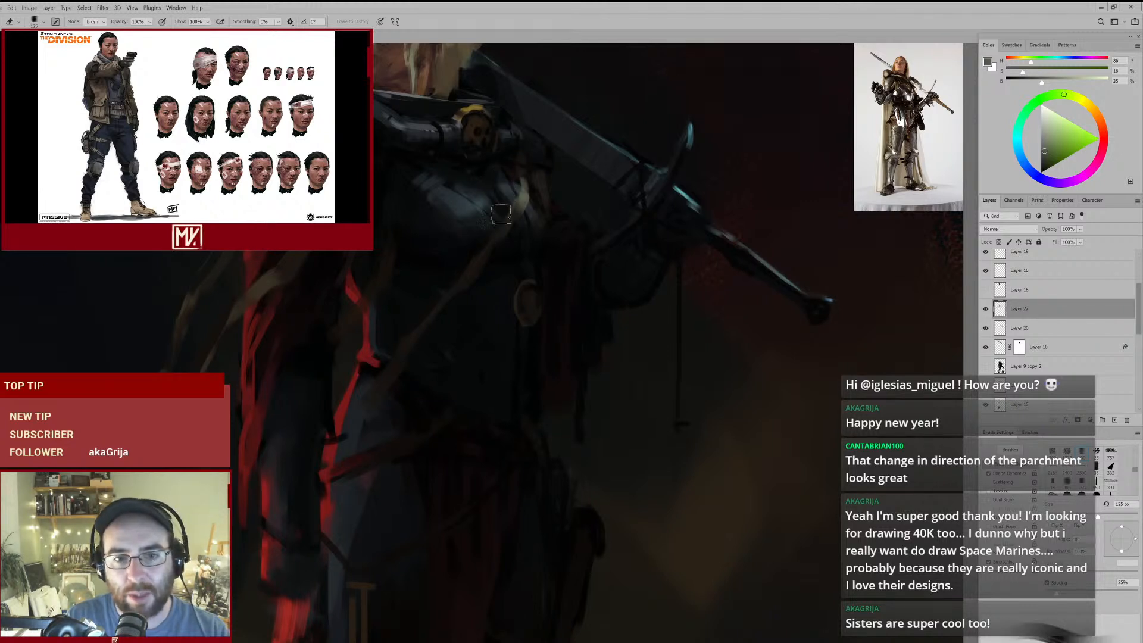
pyautogui.keyDown('alt'); pyautogui.click(519, 203); pyautogui.keyUp('alt')
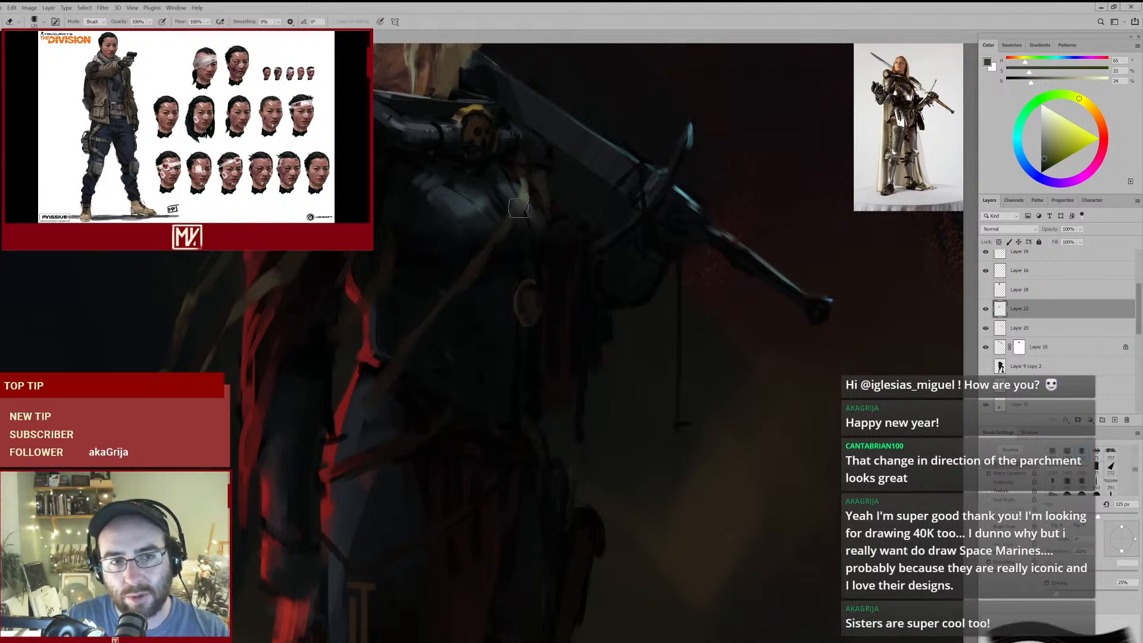
# - Repaint the strap highlight in sampled olive, and refine the strap below the breastplate with a sampled dark brown
pyautogui.press('b')
pyautogui.keyDown('alt'); pyautogui.click(522, 199); pyautogui.keyUp('alt')
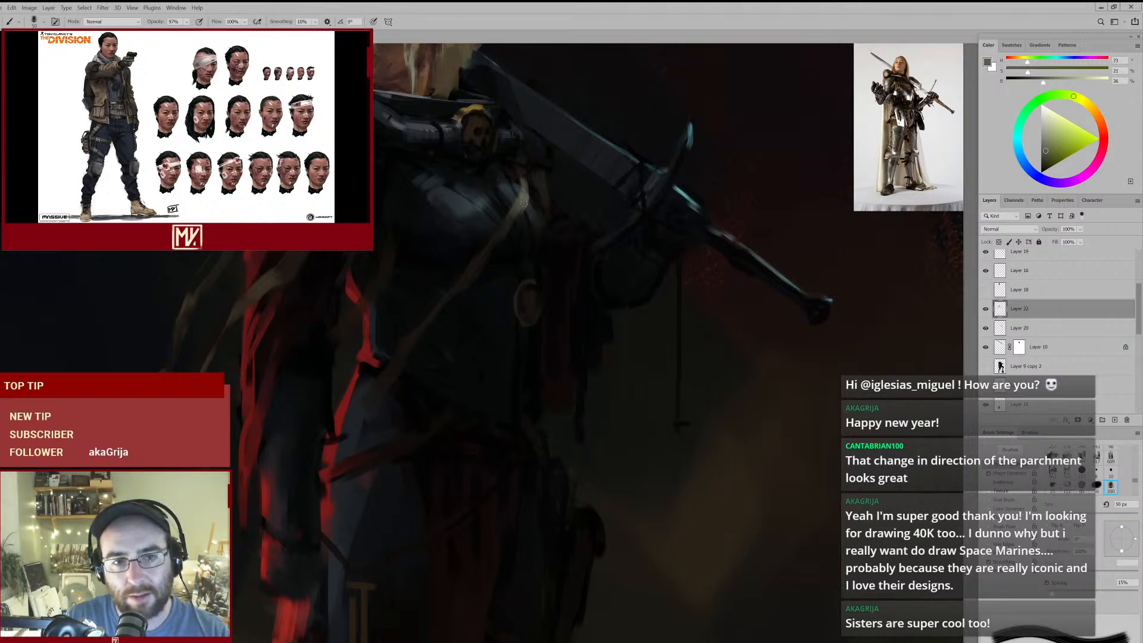
pyautogui.keyDown('alt'); pyautogui.click(508, 239); pyautogui.keyUp('alt')
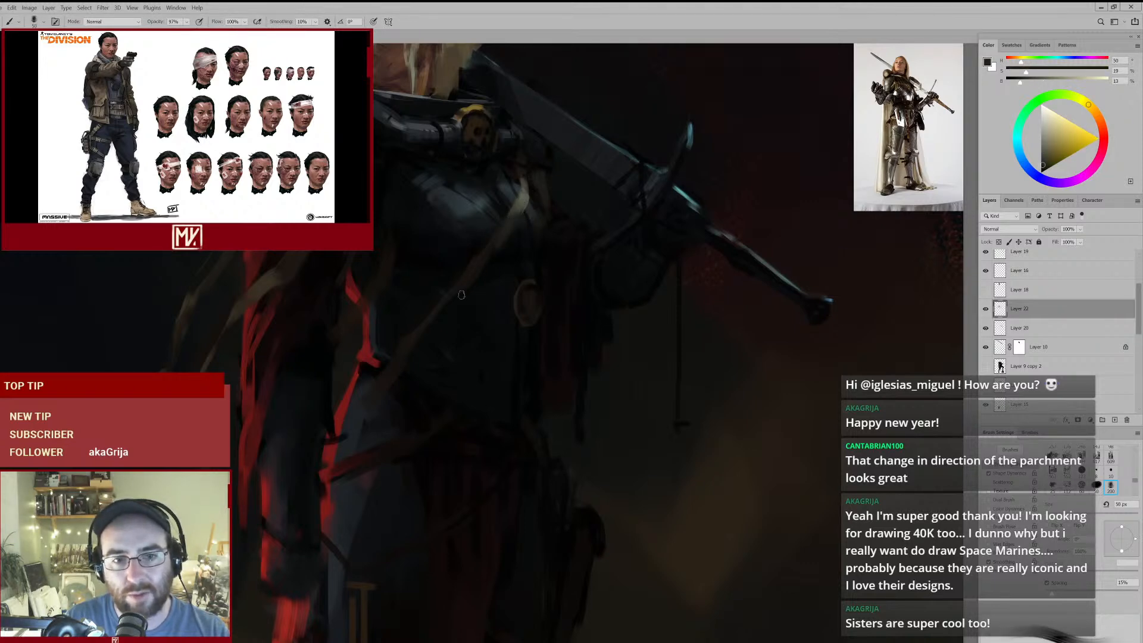
pyautogui.moveTo(492, 278); pyautogui.dragTo(452, 316)
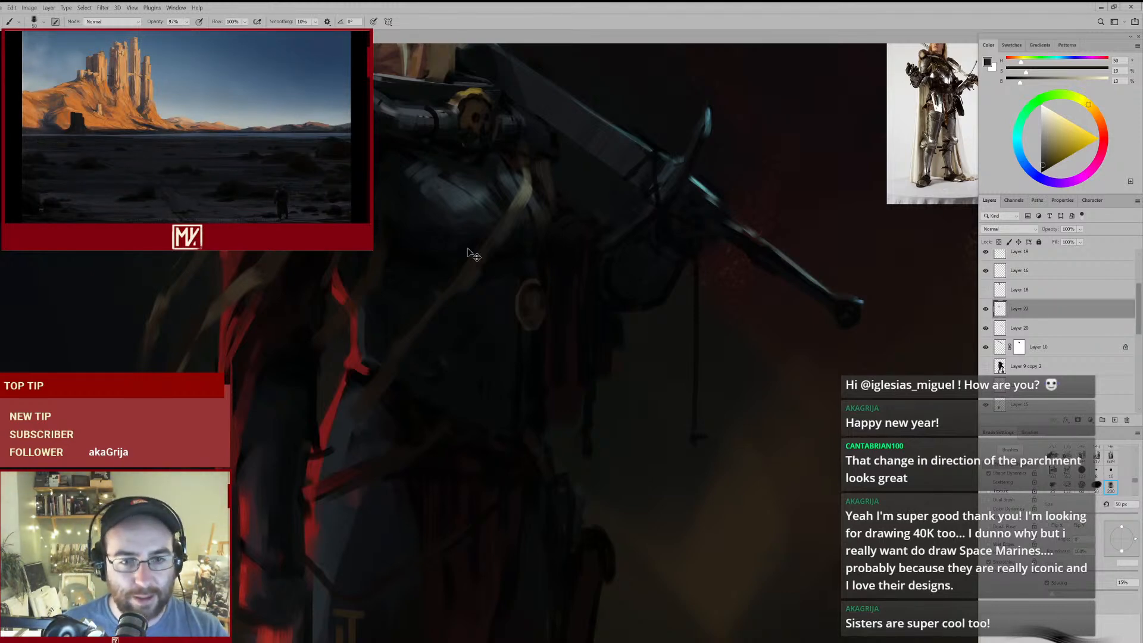
# - Repaint the upper sword blade behind the head with a dark blue-grey sampled from it at 50 px
pyautogui.moveTo(481, 236); pyautogui.dragTo(459, 247)
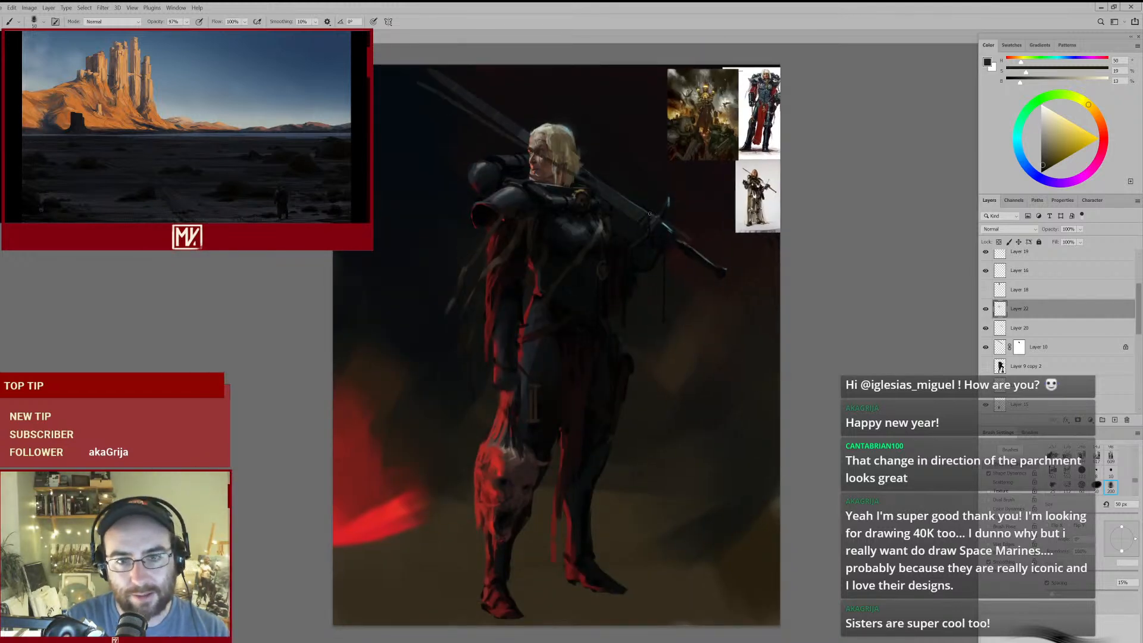
pyautogui.keyDown('alt'); pyautogui.click(521, 136); pyautogui.keyUp('alt')
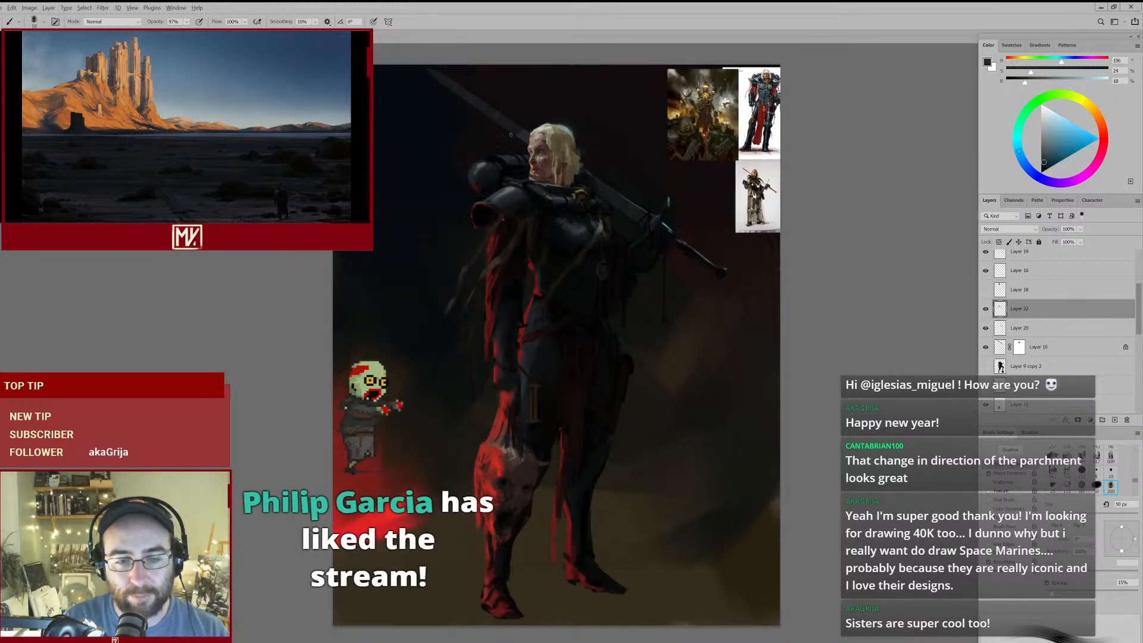
pyautogui.moveTo(519, 132); pyautogui.dragTo(482, 100)
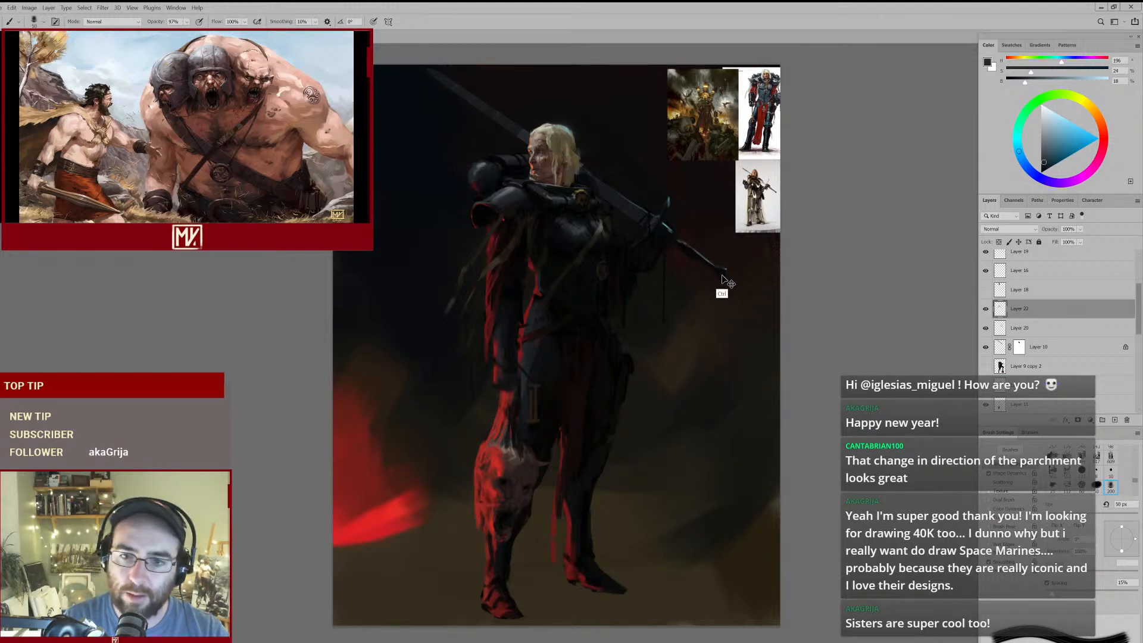
# - Try a thin dark-brown strap crossing diagonally over the torso to the hip
pyautogui.keyDown('alt'); pyautogui.click(508, 246); pyautogui.keyUp('alt')
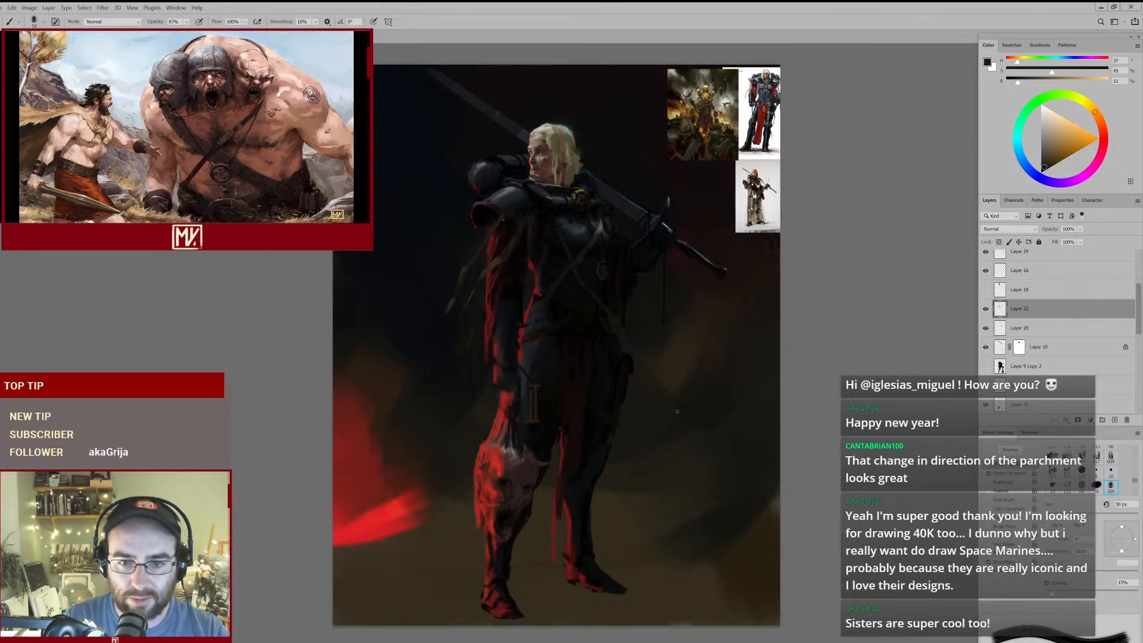
pyautogui.keyDown('alt'); pyautogui.click(515, 241); pyautogui.keyUp('alt')
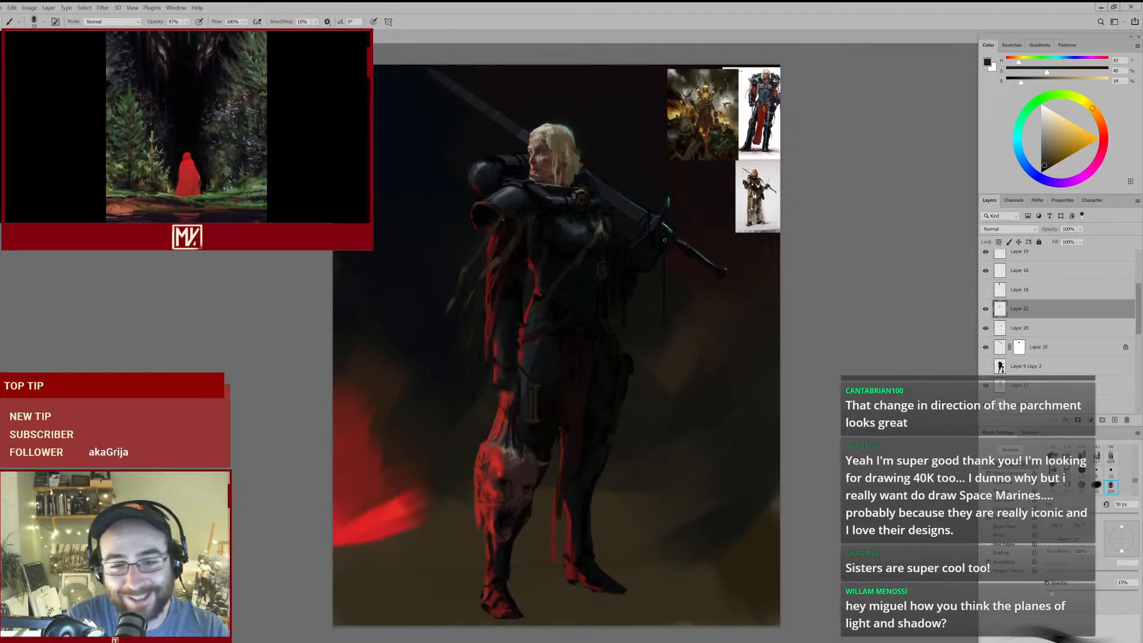
pyautogui.moveTo(585, 255)
pyautogui.mouseDown()
pyautogui.moveTo(624, 233)
pyautogui.moveTo(560, 287)
pyautogui.moveTo(616, 256)
pyautogui.moveTo(607, 302)
pyautogui.moveTo(635, 273)
pyautogui.mouseUp()
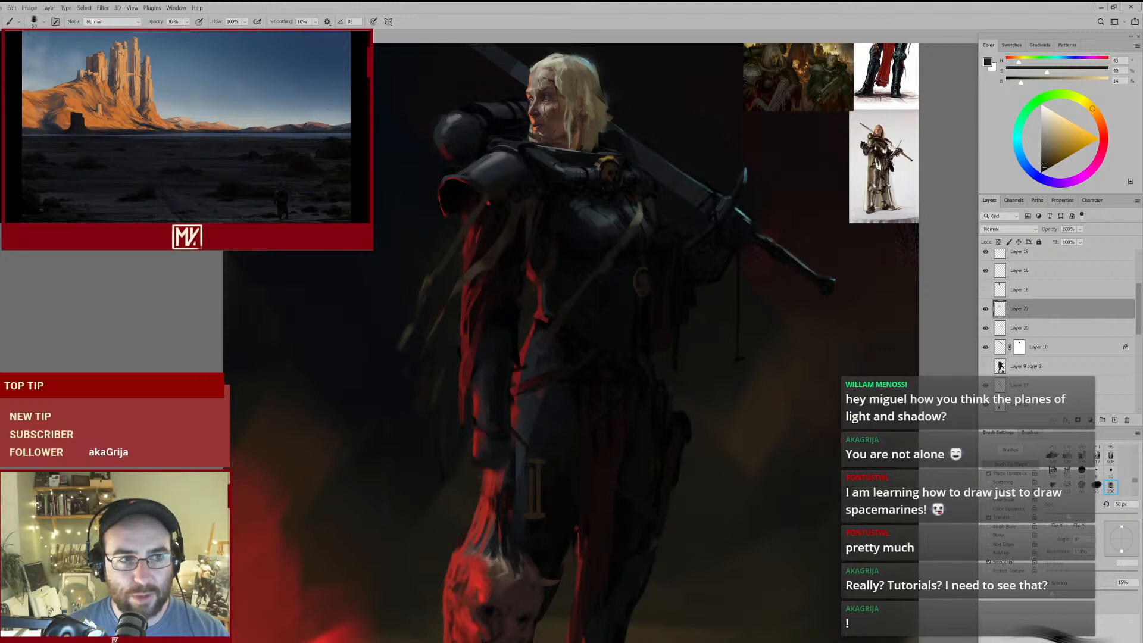
# - Review the greyscale space marine painting in the other document, then return to the swordswoman painting
pyautogui.hotkey('ctrl', 'Tab')
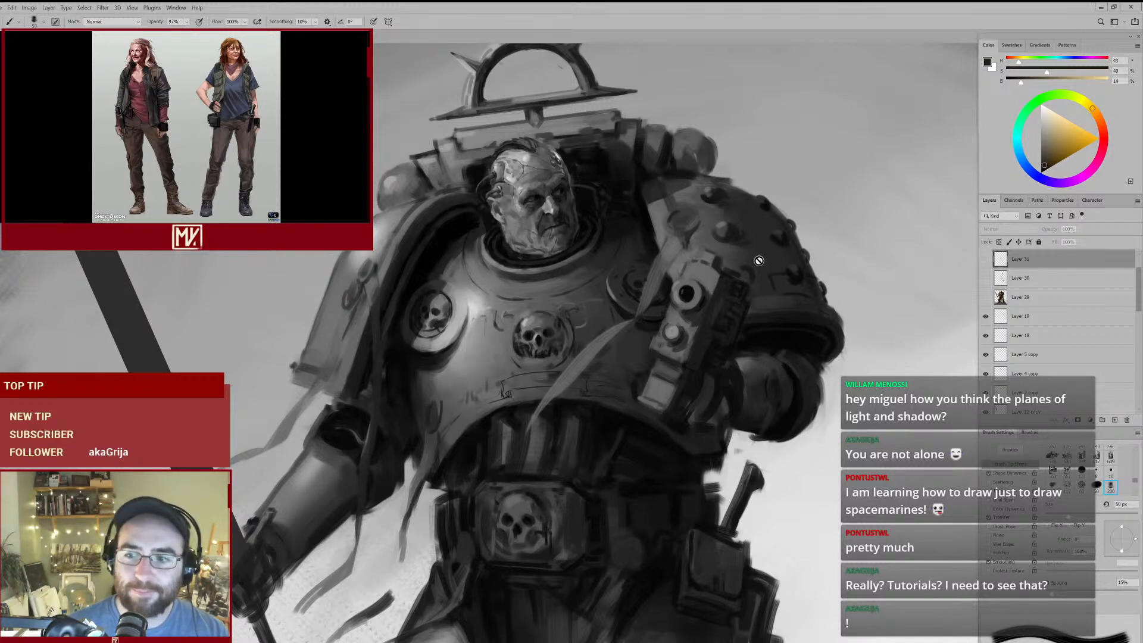
pyautogui.scroll(-5, 1056, 294)
pyautogui.scroll(4, 1053, 295)
pyautogui.scroll(1, 1049, 298)
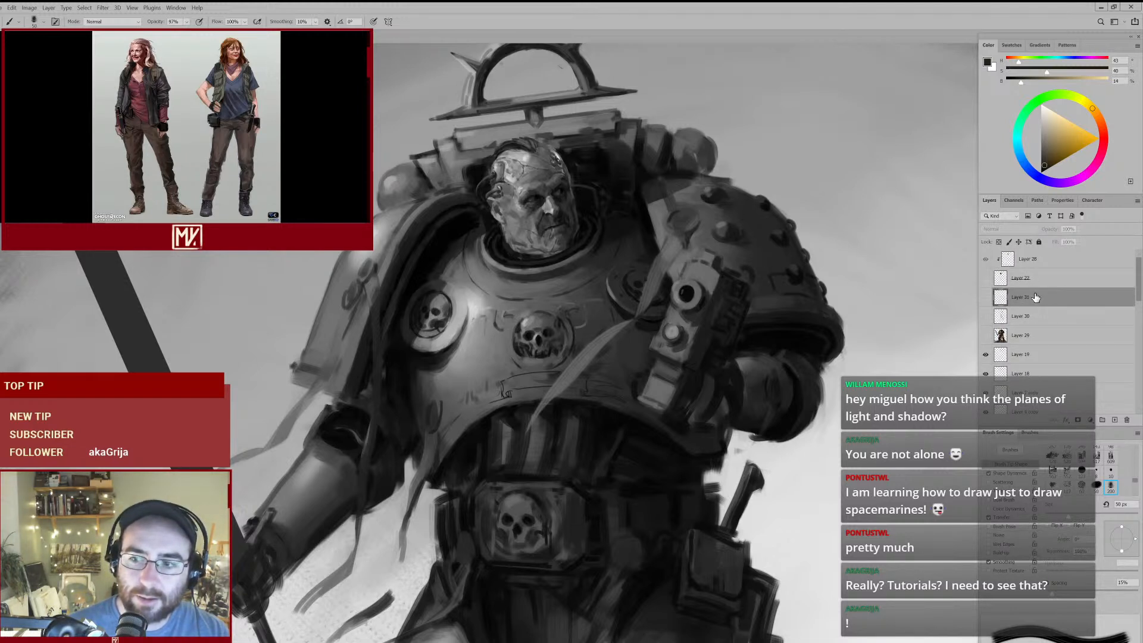
pyautogui.scroll(-2, 808, 349)
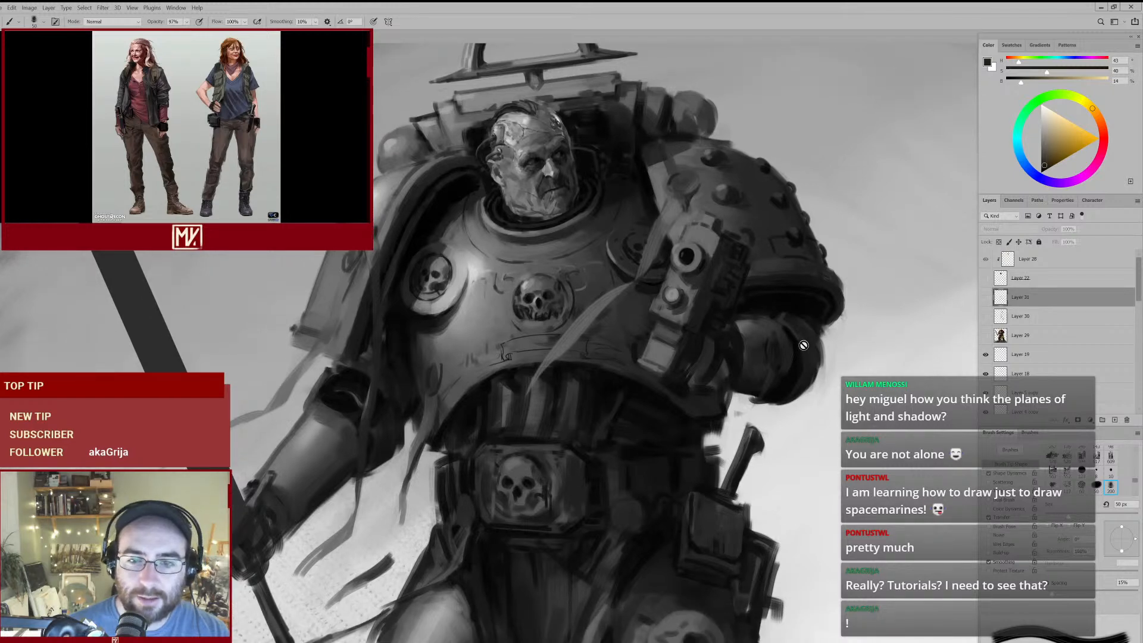
pyautogui.keyDown('alt'); pyautogui.click(758, 290); pyautogui.keyUp('alt')
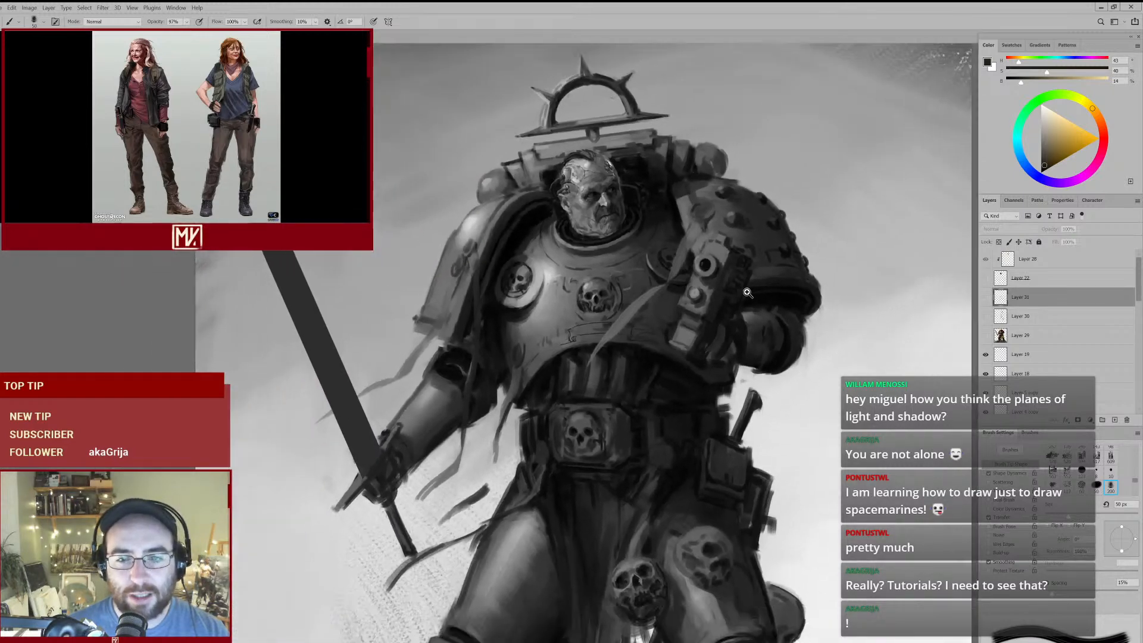
pyautogui.moveTo(715, 279); pyautogui.dragTo(668, 280)
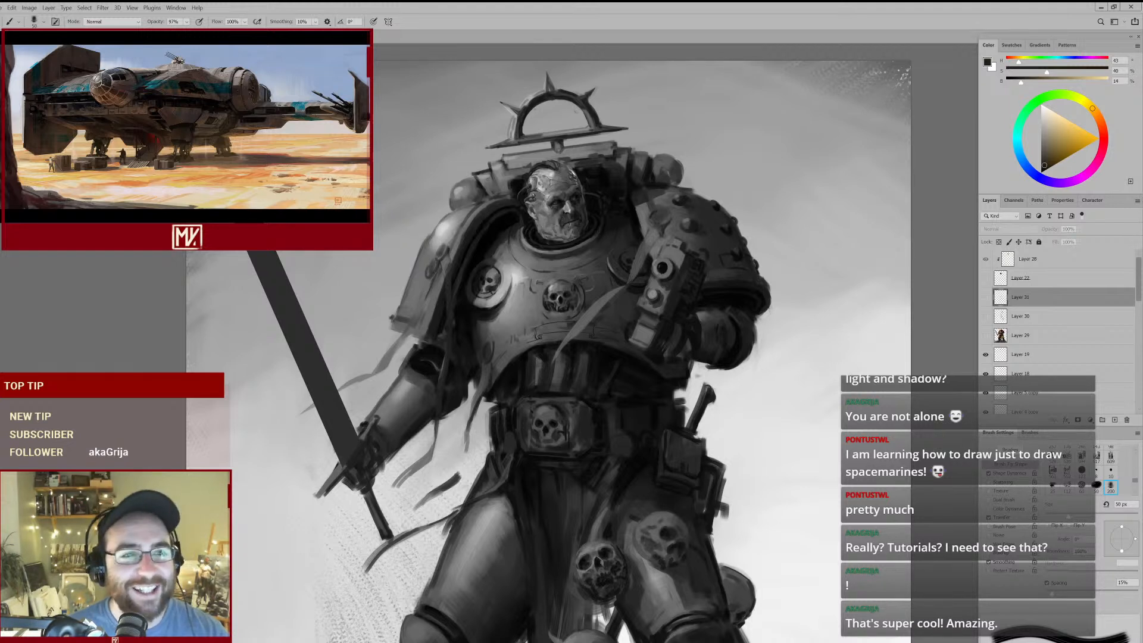
pyautogui.scroll(2, 542, 235)
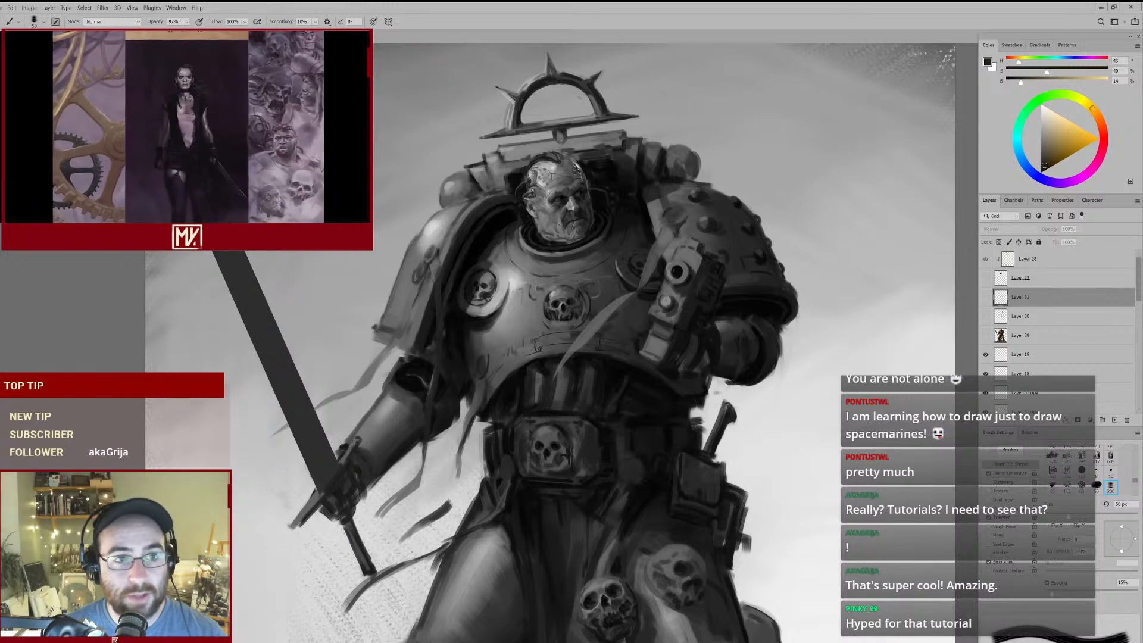
pyautogui.click(262, 35)
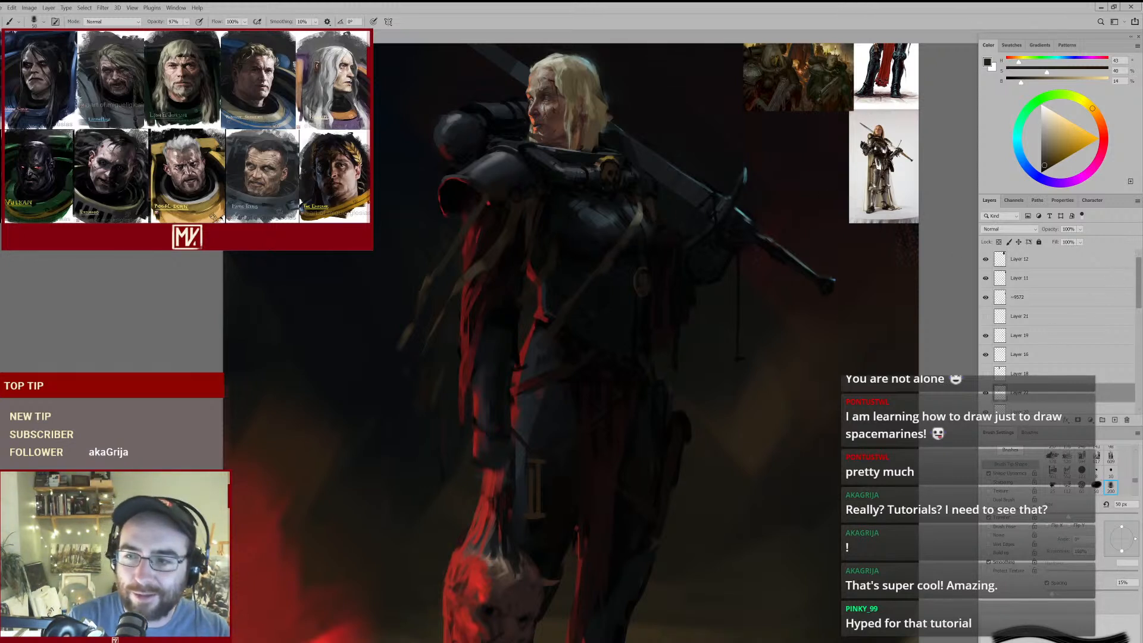
# - Refine the strap below the breastplate with sampled dark browns, enlarging the brush to 90 px
pyautogui.scroll(-1, 1141, 280)
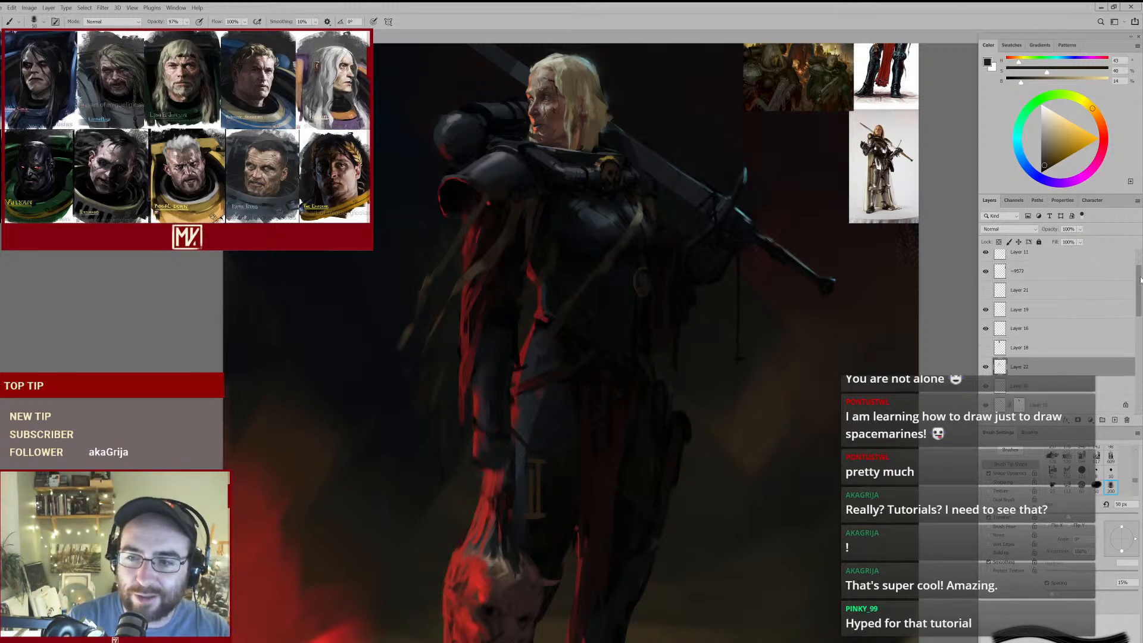
pyautogui.keyDown('alt'); pyautogui.click(613, 262); pyautogui.keyUp('alt')
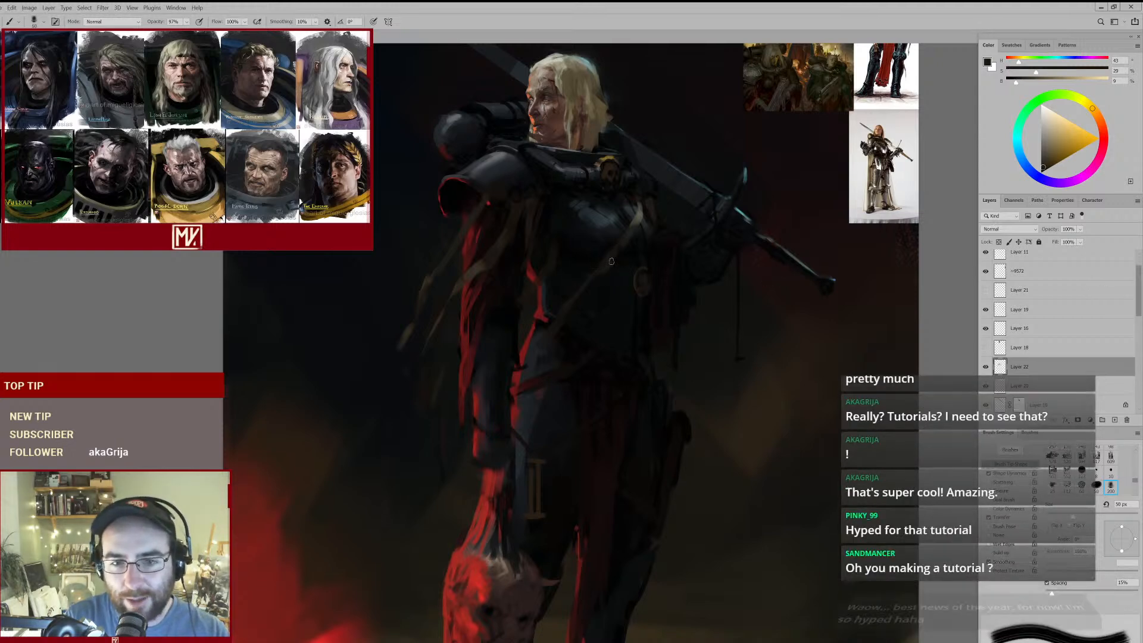
pyautogui.press(']')
pyautogui.press(']')
pyautogui.press(']')
pyautogui.press(']')
pyautogui.keyDown('alt'); pyautogui.click(608, 281); pyautogui.keyUp('alt')
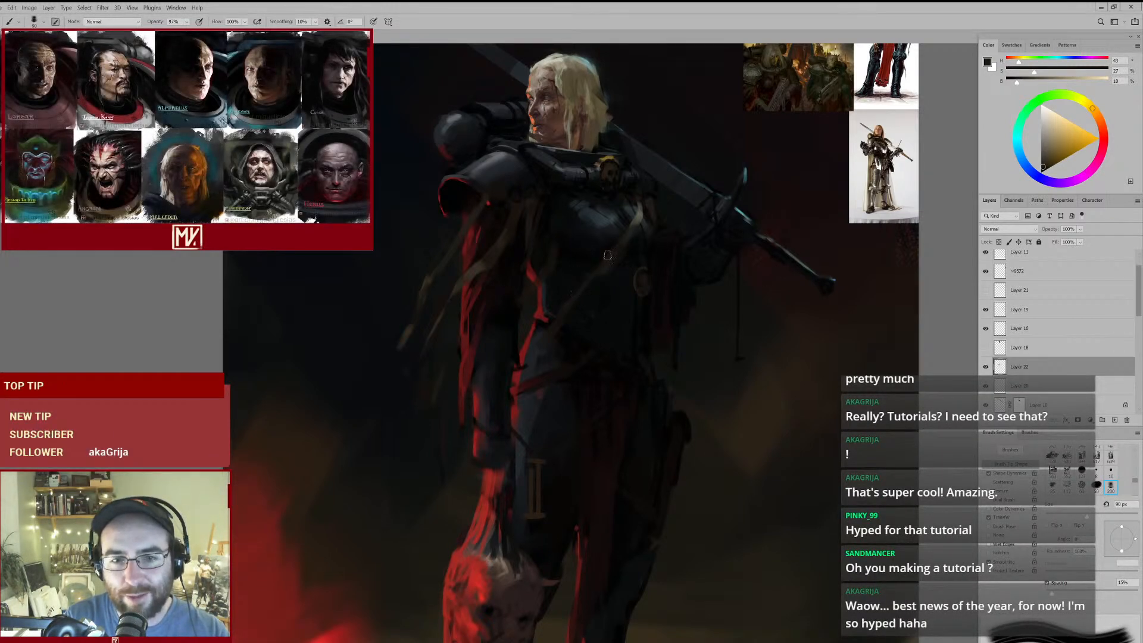
pyautogui.press('e')
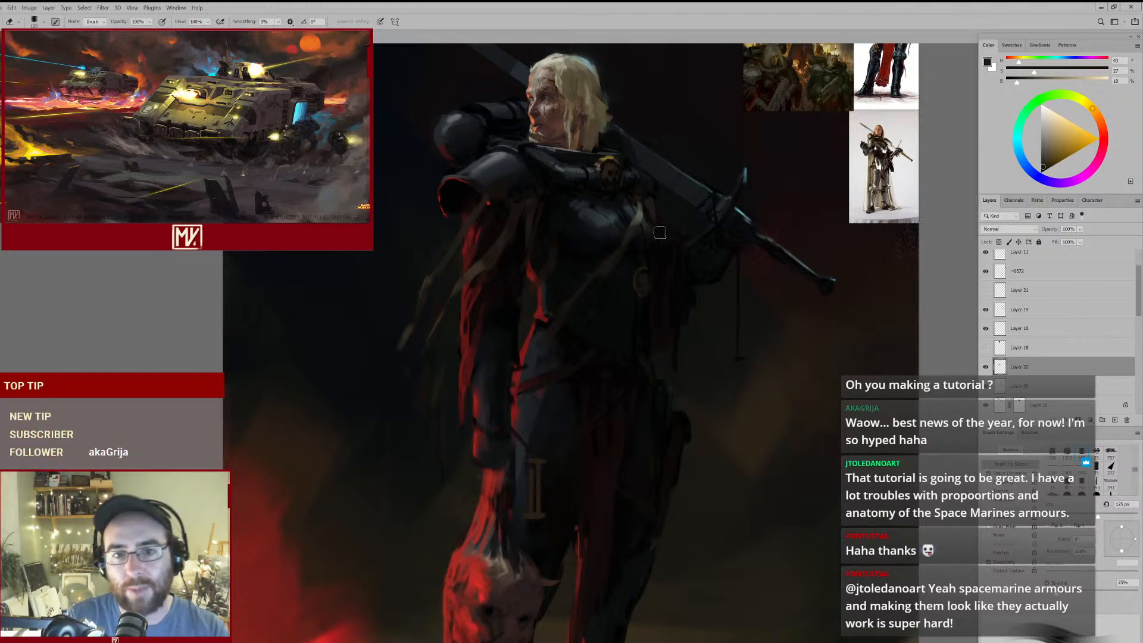
# - Compare the painting with and without the strap layer, and touch up the strap highlight in sampled grey-green at 50 px
pyautogui.scroll(2, 673, 215)
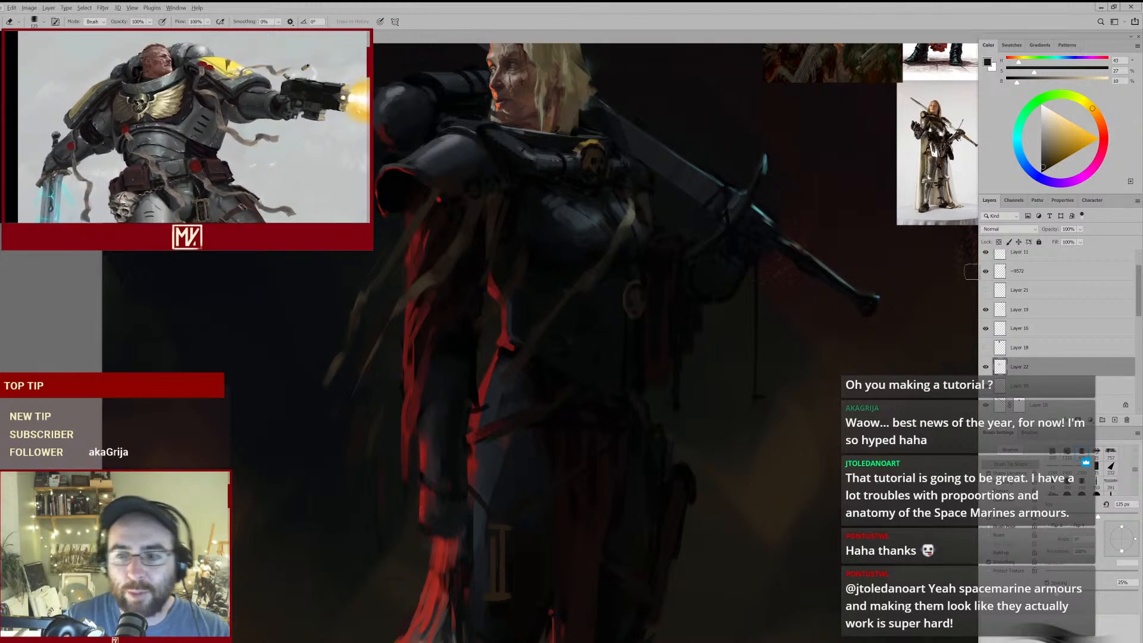
pyautogui.click(986, 367)
pyautogui.click(986, 367)
pyautogui.press('b')
pyautogui.keyDown('alt'); pyautogui.click(630, 204); pyautogui.keyUp('alt')
pyautogui.press('[')
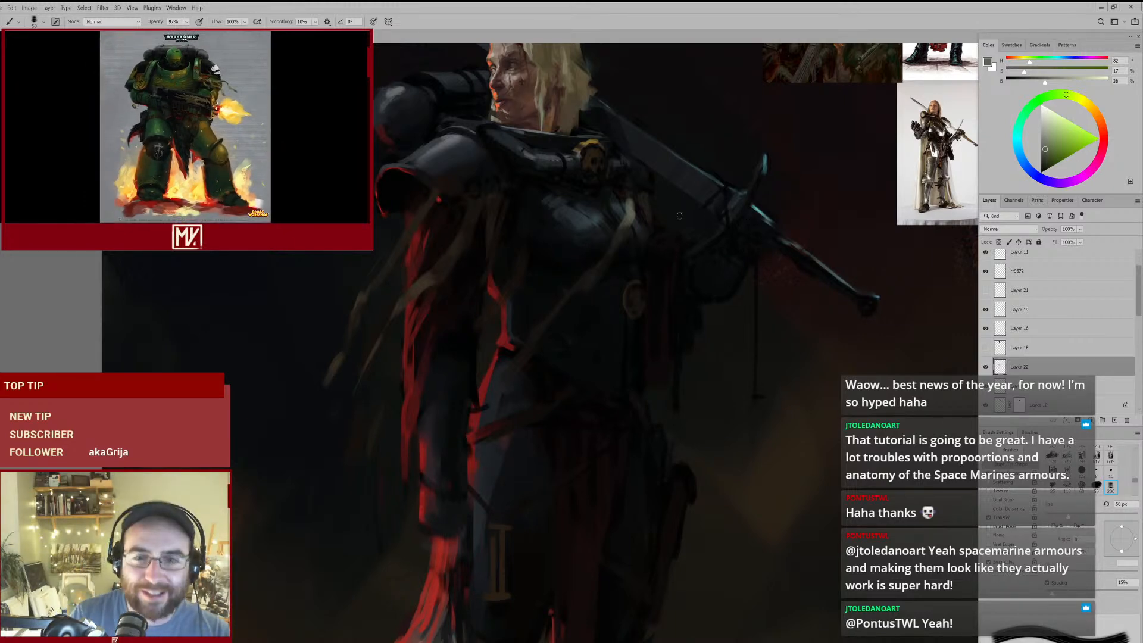
pyautogui.click(986, 368)
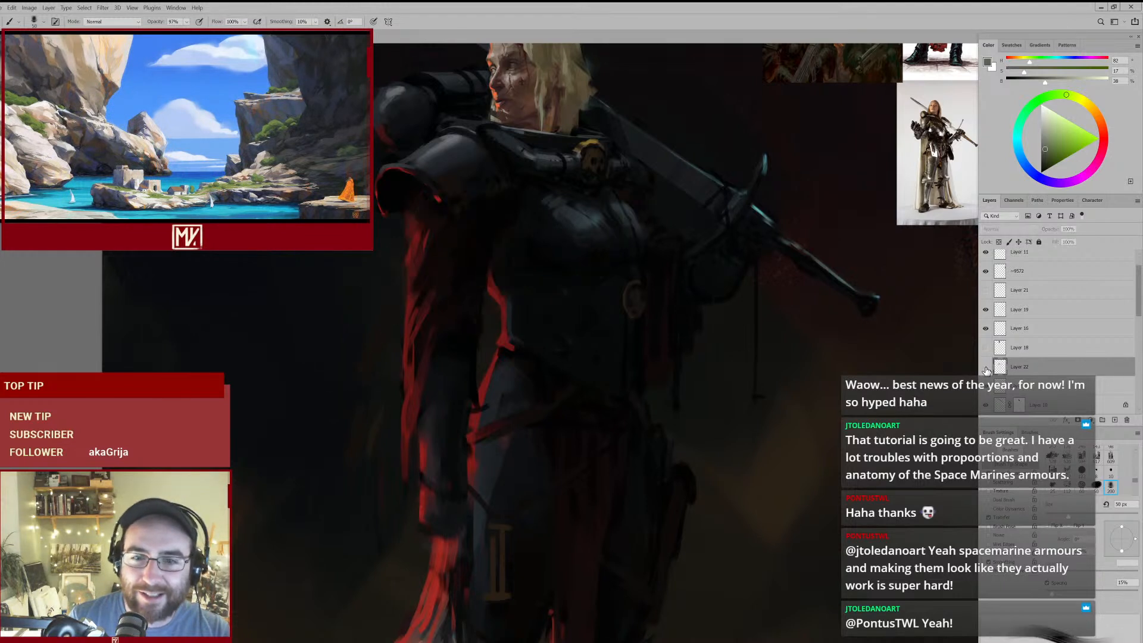
# - Rework the upper end of the pale strap highlight in a sampled grey-green and trim its edge with a 100 px eraser
pyautogui.press('e')
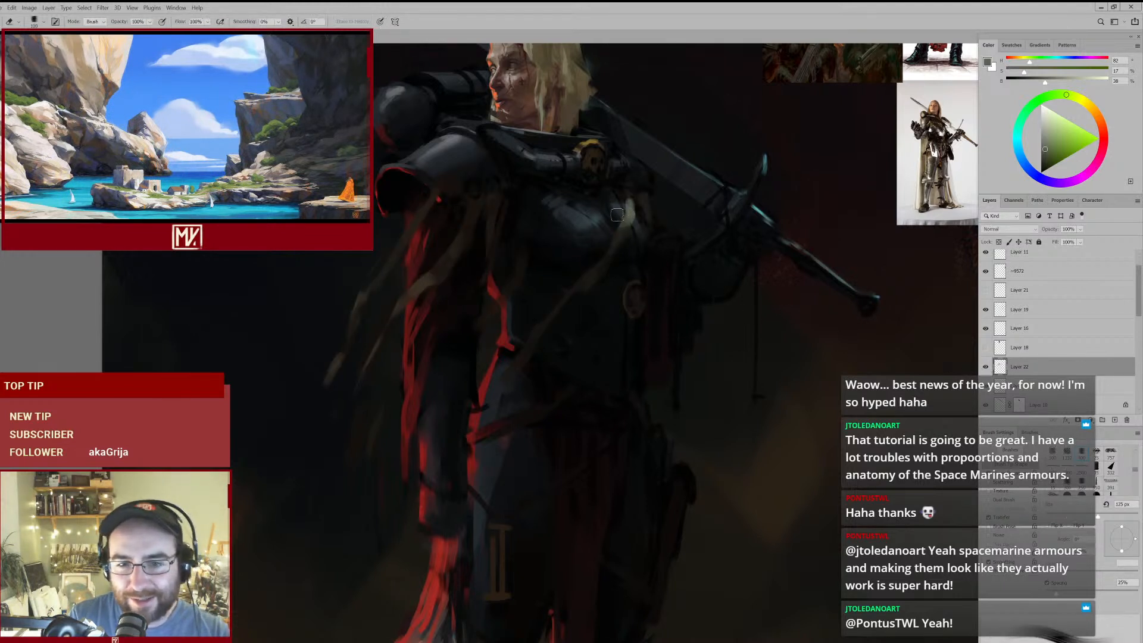
pyautogui.press('b')
pyautogui.keyDown('alt'); pyautogui.click(633, 199); pyautogui.keyUp('alt')
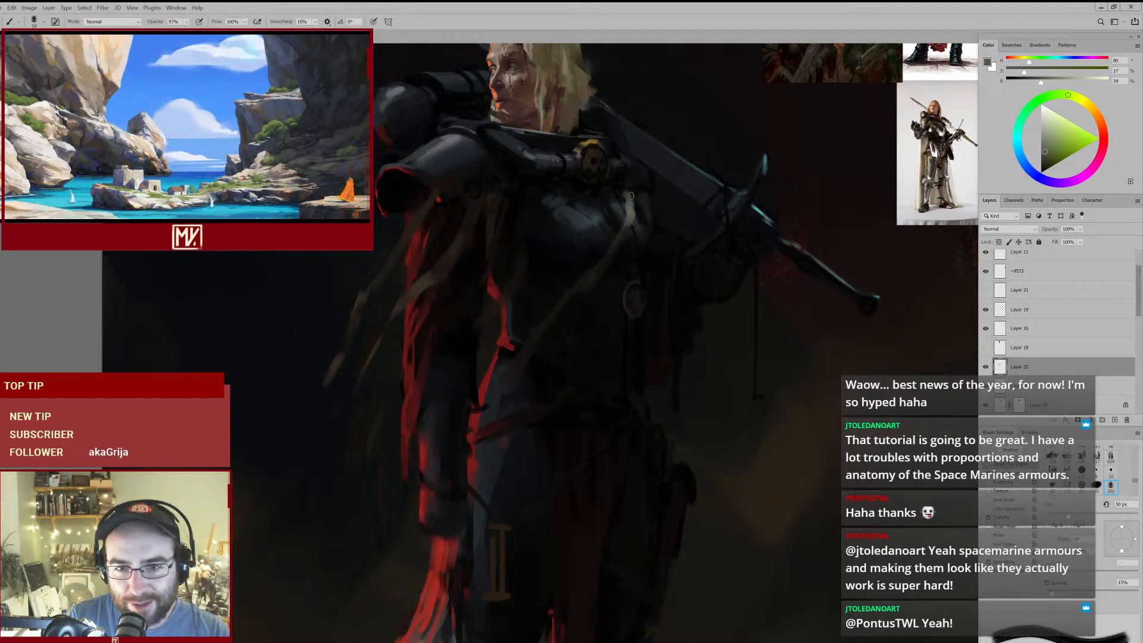
pyautogui.press('e')
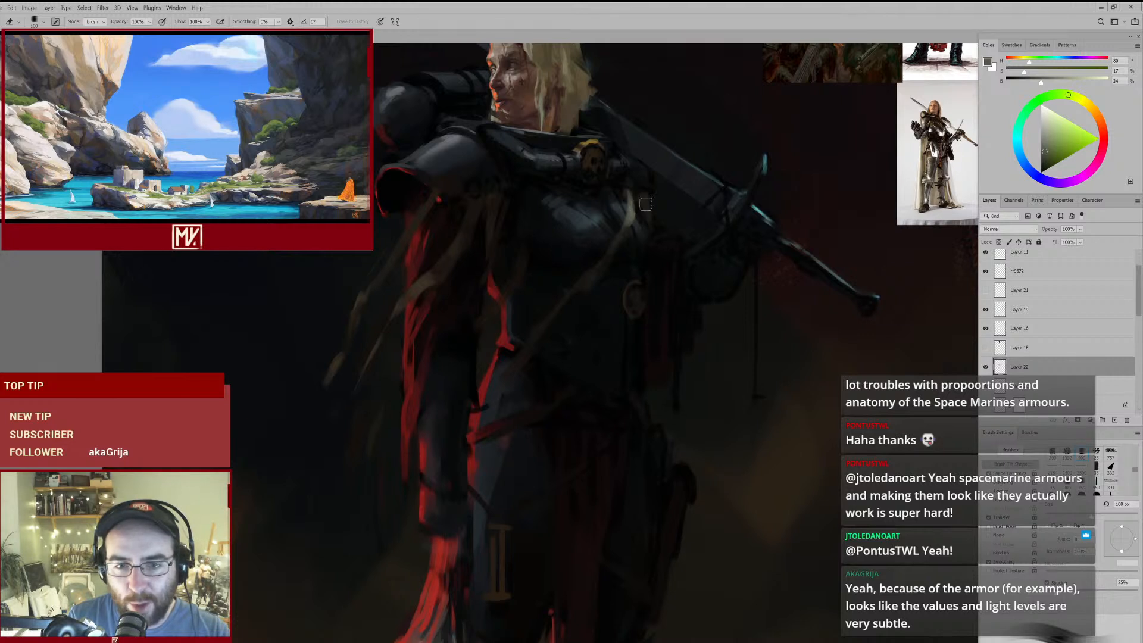
# - Shade the strap just below its pale highlight with sampled dark olive and dark brown
pyautogui.press('b')
pyautogui.keyDown('alt'); pyautogui.click(625, 243); pyautogui.keyUp('alt')
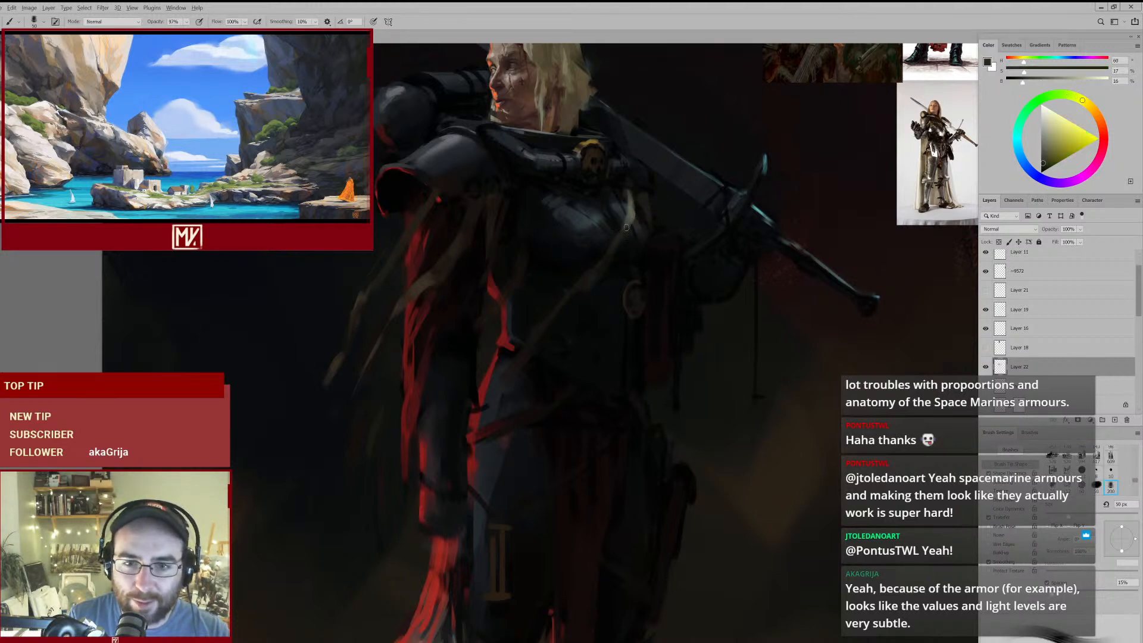
pyautogui.keyDown('alt'); pyautogui.click(622, 236); pyautogui.keyUp('alt')
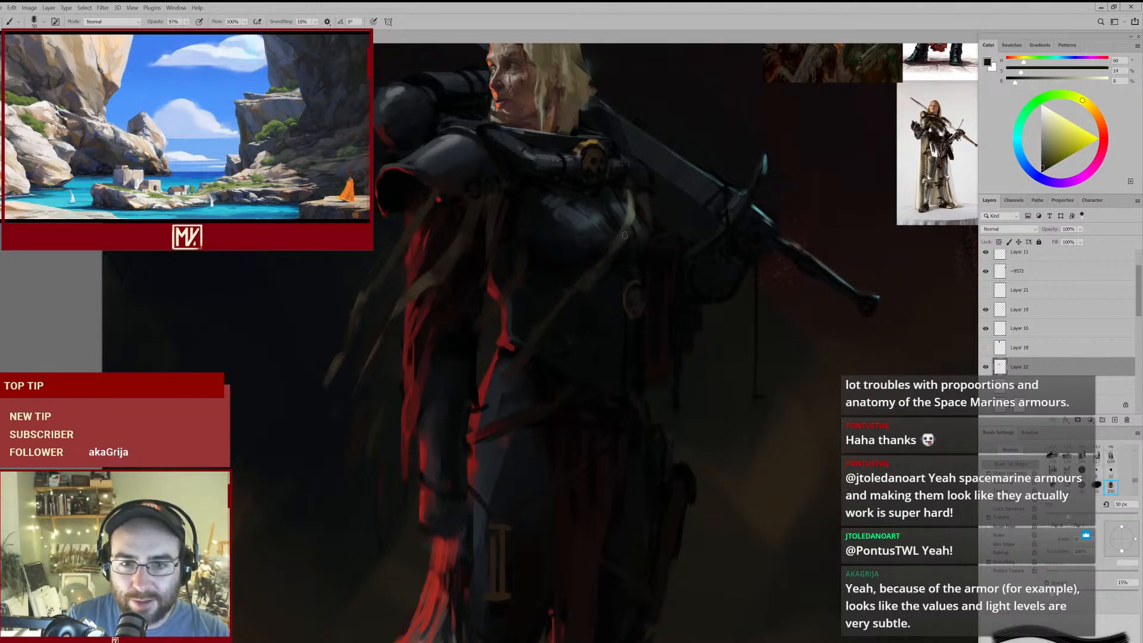
pyautogui.keyDown('alt'); pyautogui.click(611, 256); pyautogui.keyUp('alt')
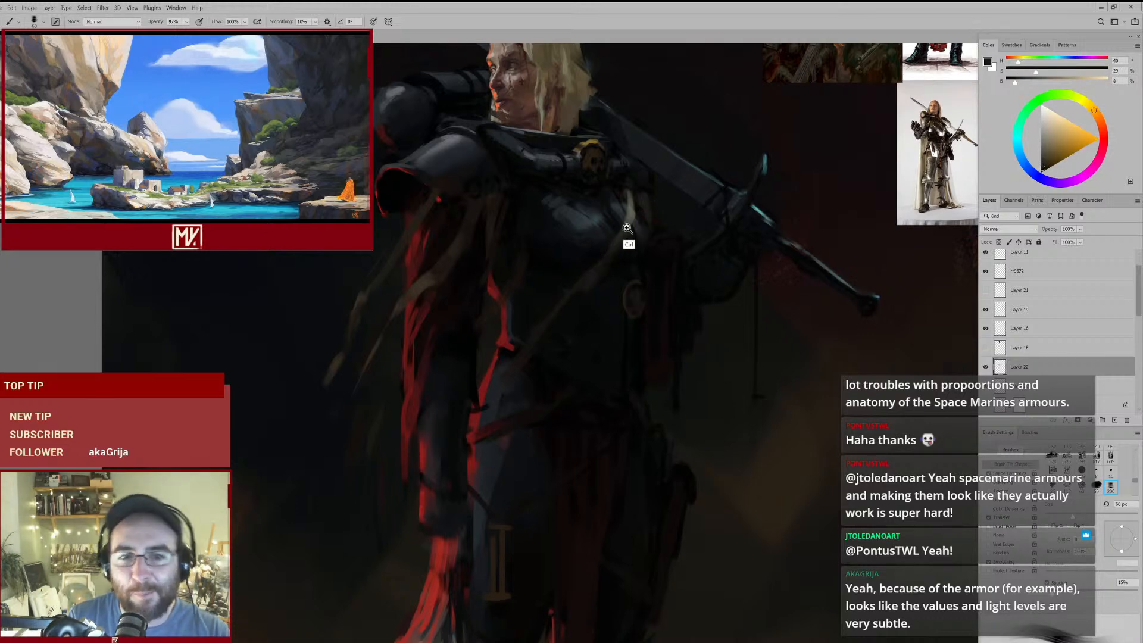
# - Repaint the pale strap highlight on the breastplate with sampled grey-green tones, reducing the brush to 40 px
pyautogui.keyDown('ctrl'); pyautogui.keyDown('alt'); pyautogui.click(637, 220); pyautogui.keyUp('alt'); pyautogui.keyUp('ctrl')
pyautogui.keyDown('ctrl'); pyautogui.click(635, 225); pyautogui.keyUp('ctrl')
pyautogui.keyDown('alt'); pyautogui.click(634, 221); pyautogui.keyUp('alt')
pyautogui.press('[')
pyautogui.press('[')
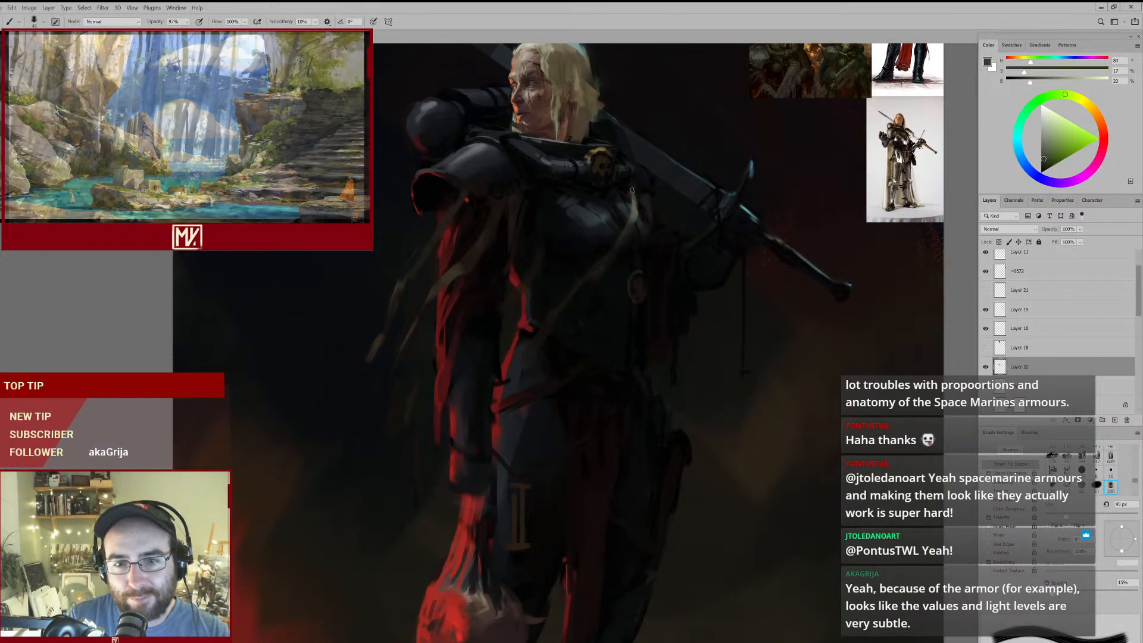
pyautogui.press('[')
pyautogui.keyDown('alt'); pyautogui.click(634, 206); pyautogui.keyUp('alt')
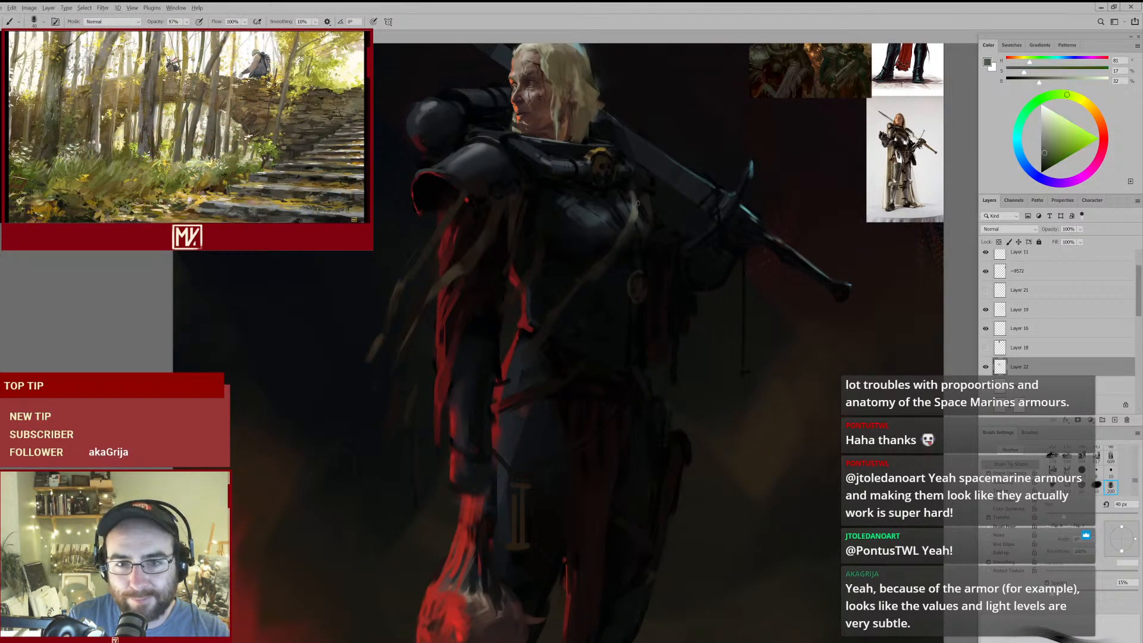
pyautogui.moveTo(641, 196); pyautogui.dragTo(643, 206)
# - Touch up the straps hanging beneath the shoulder armour with a dark brown sampled from them
pyautogui.keyDown('alt'); pyautogui.click(509, 206); pyautogui.keyUp('alt')
pyautogui.press(']')
pyautogui.press('[')
pyautogui.keyDown('alt'); pyautogui.click(490, 228); pyautogui.keyUp('alt')
pyautogui.press(']')
pyautogui.press('e')
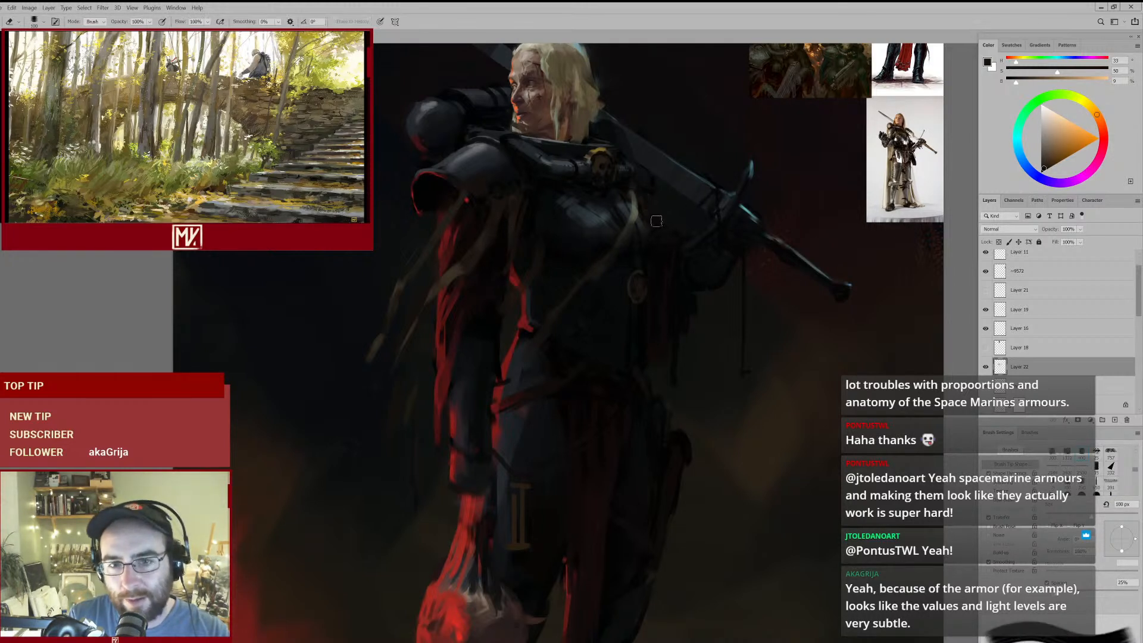
# - Darken the area beside the breastplate strap with a sampled near-black, and trim the paint around the oval medallion
pyautogui.press('b')
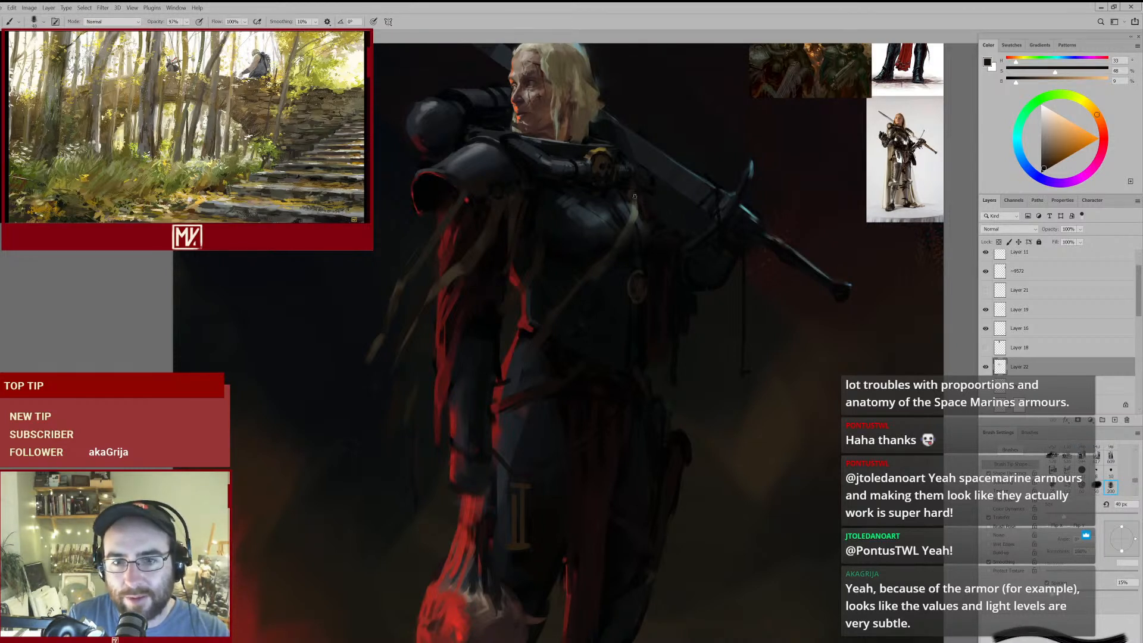
pyautogui.keyDown('alt'); pyautogui.click(647, 248); pyautogui.keyUp('alt')
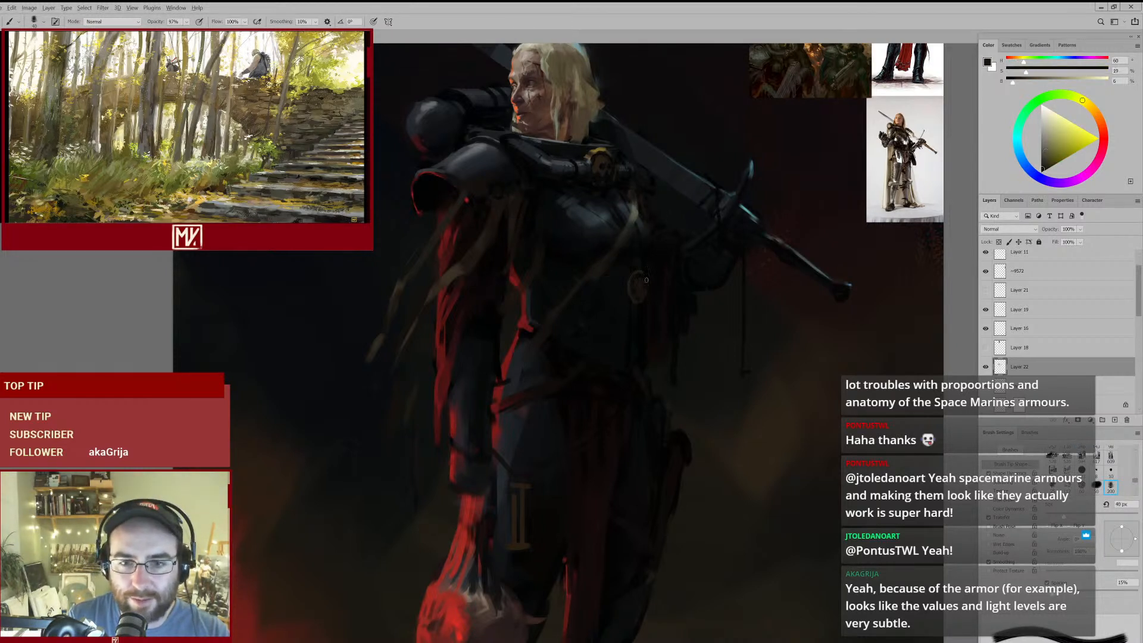
pyautogui.press('e')
pyautogui.moveTo(654, 283)
pyautogui.mouseDown()
pyautogui.moveTo(615, 309)
pyautogui.moveTo(642, 289)
pyautogui.mouseUp()
pyautogui.press('b')
pyautogui.moveTo(614, 233); pyautogui.dragTo(653, 218)
pyautogui.press('e')
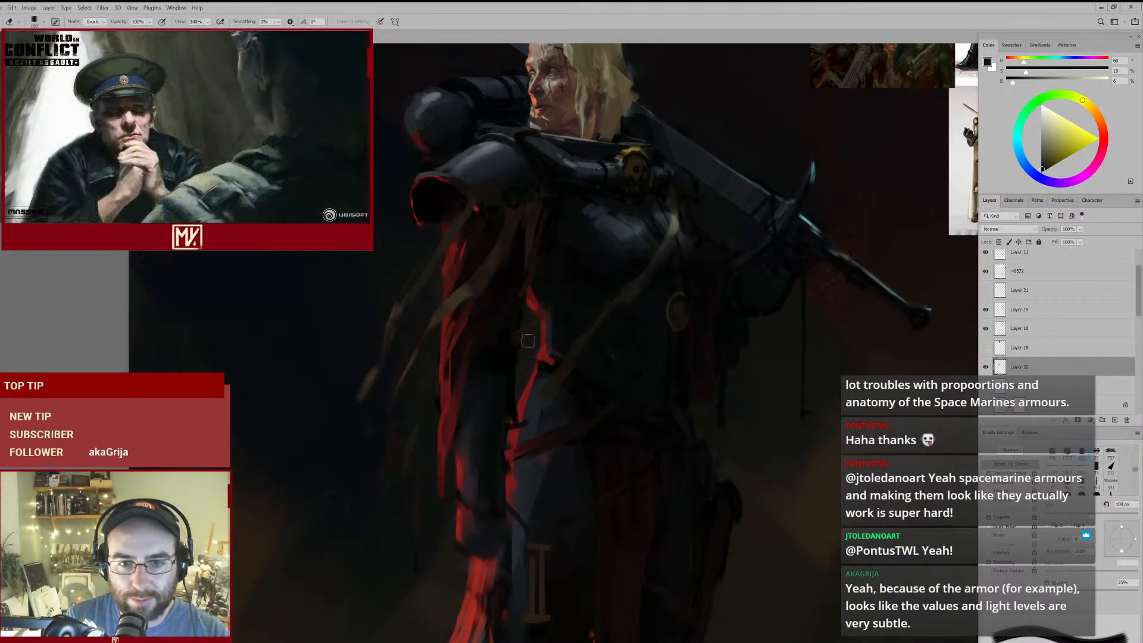
# - Refine the straps between the shoulder armour and breastplate with sampled dark brown and near-black, reducing the brush to 35 px
pyautogui.press('b')
pyautogui.keyDown('alt'); pyautogui.click(529, 265); pyautogui.keyUp('alt')
pyautogui.keyDown('alt'); pyautogui.click(546, 231); pyautogui.keyUp('alt')
pyautogui.moveTo(544, 204); pyautogui.dragTo(551, 192)
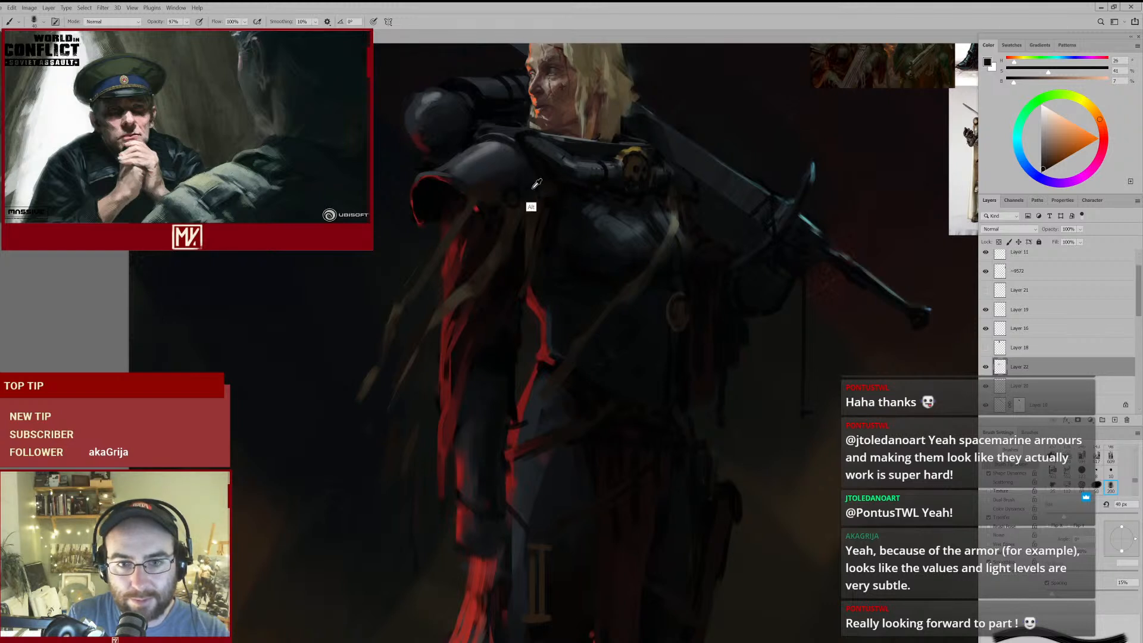
pyautogui.keyDown('alt'); pyautogui.click(530, 199); pyautogui.keyUp('alt')
pyautogui.keyDown('alt'); pyautogui.click(510, 210); pyautogui.keyUp('alt')
pyautogui.press('[')
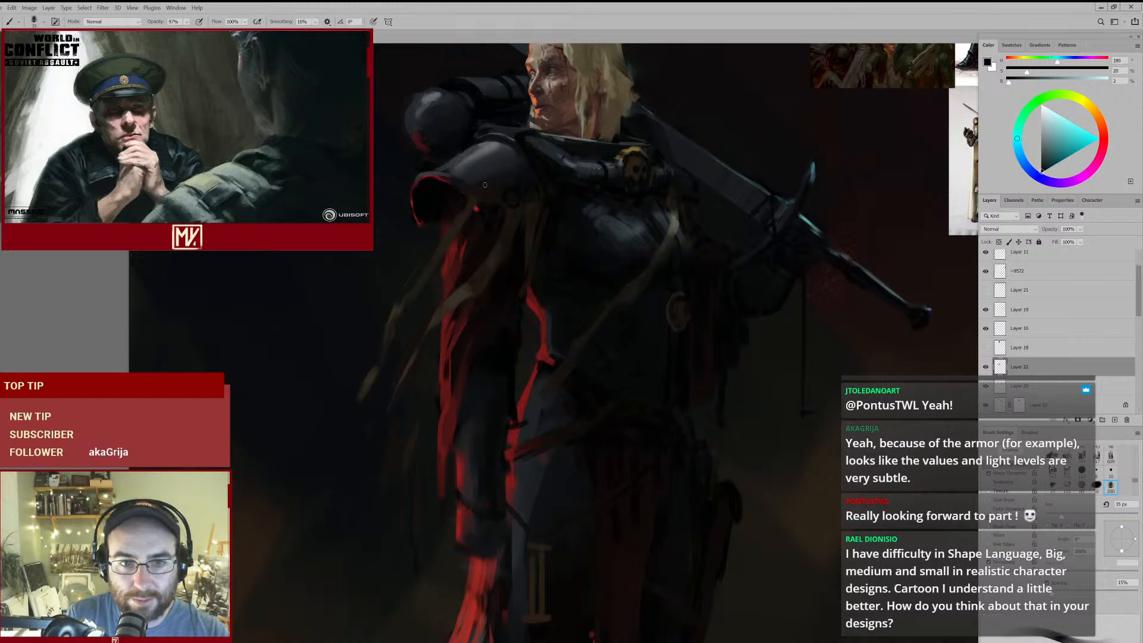
pyautogui.moveTo(553, 213)
pyautogui.mouseDown()
pyautogui.moveTo(499, 243)
pyautogui.moveTo(534, 243)
pyautogui.mouseUp()
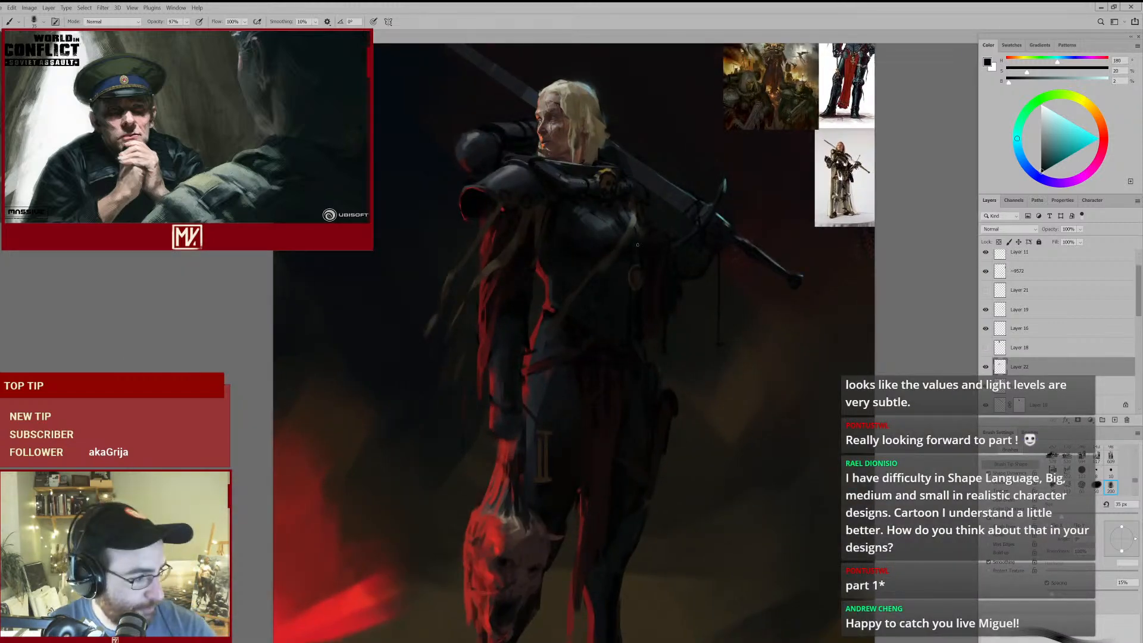
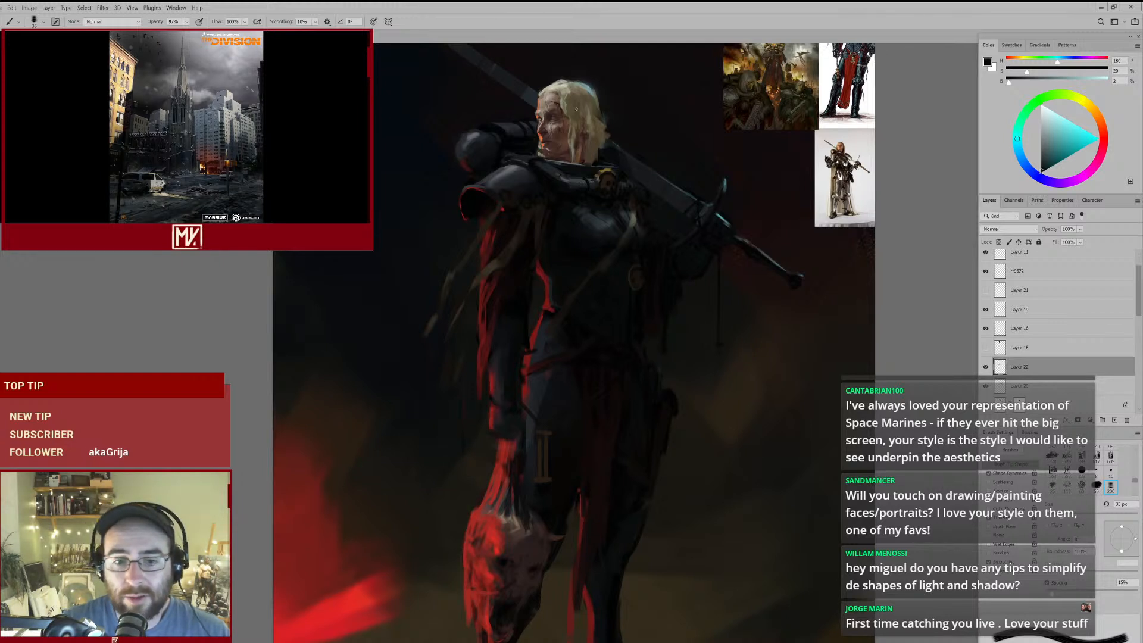
# - Examine the whole figure and compare it with the armoured-warrior reference images placed beside it
pyautogui.moveTo(611, 253)
pyautogui.mouseDown()
pyautogui.moveTo(579, 278)
pyautogui.moveTo(592, 272)
pyautogui.mouseUp()
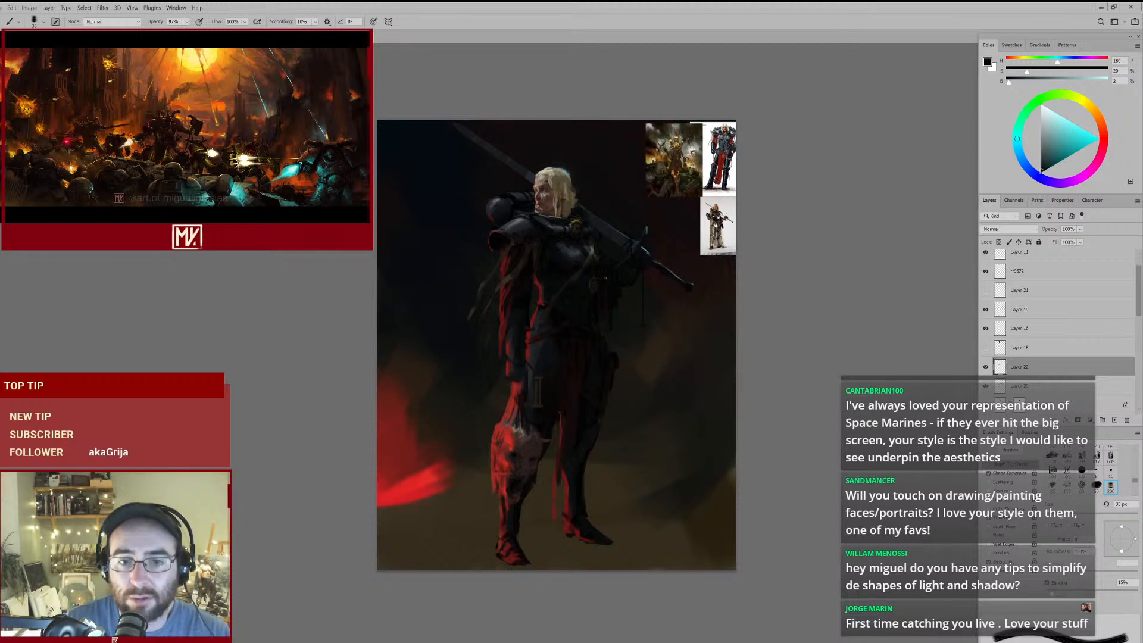
pyautogui.moveTo(604, 257); pyautogui.dragTo(628, 258)
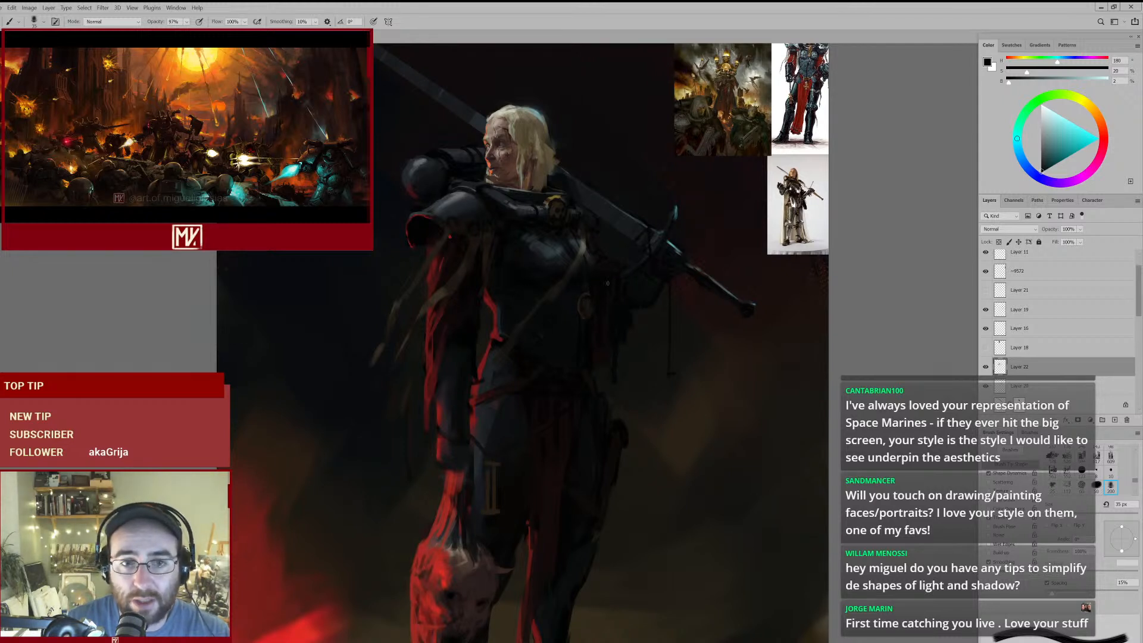
pyautogui.moveTo(727, 76)
pyautogui.mouseDown()
pyautogui.moveTo(791, 60)
pyautogui.moveTo(667, 177)
pyautogui.moveTo(570, 240)
pyautogui.mouseUp()
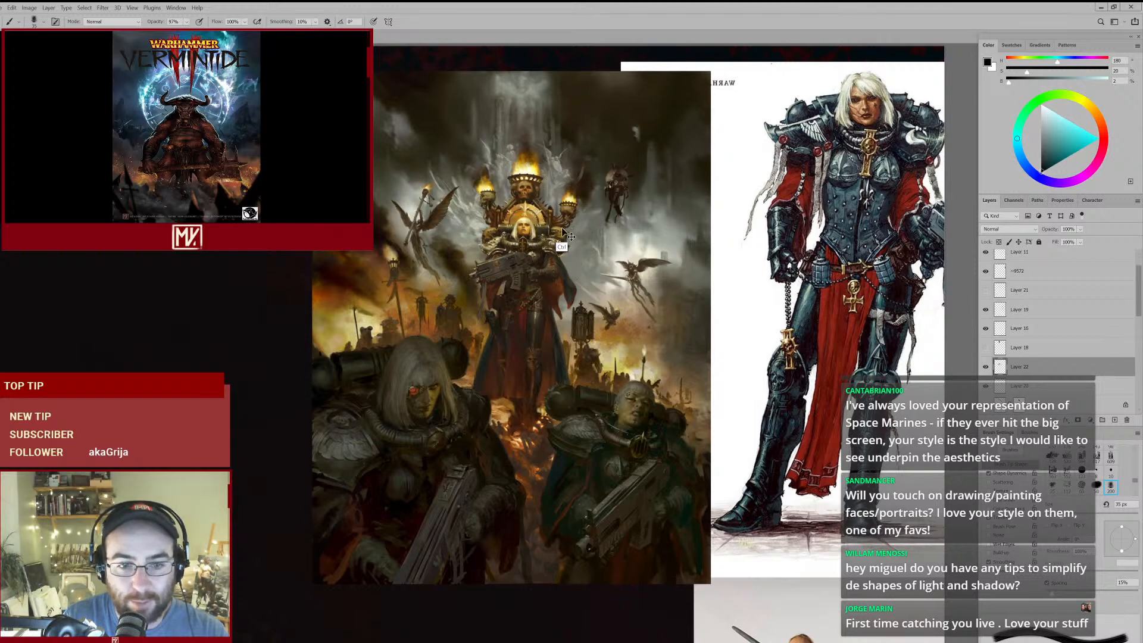
pyautogui.moveTo(552, 259); pyautogui.dragTo(524, 278)
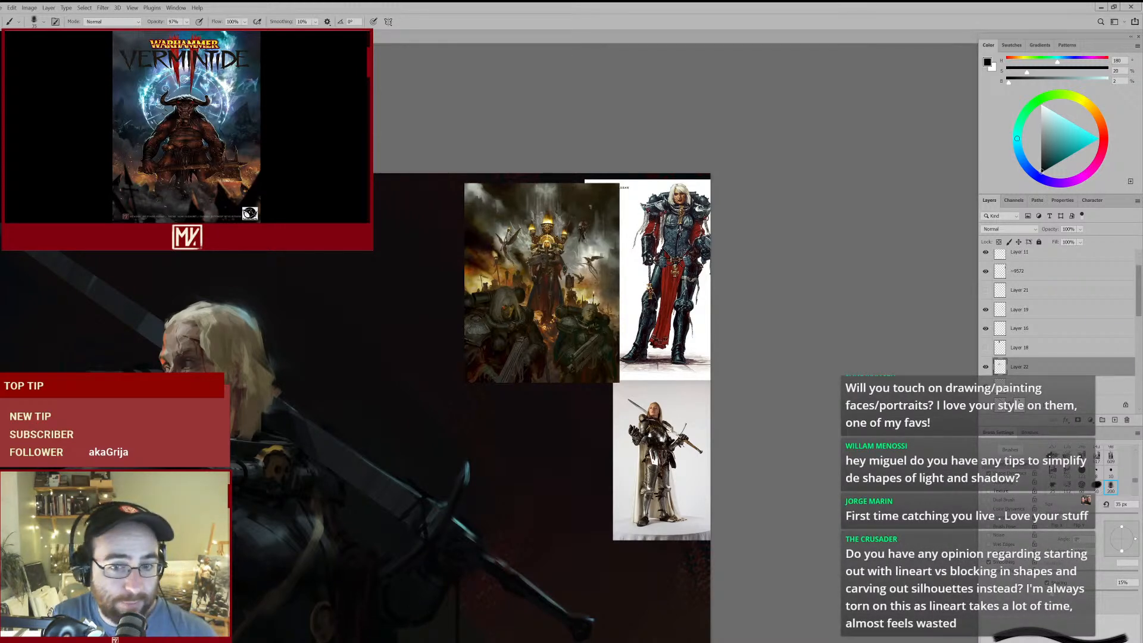
pyautogui.moveTo(557, 277); pyautogui.dragTo(521, 318)
pyautogui.moveTo(381, 467); pyautogui.dragTo(521, 317)
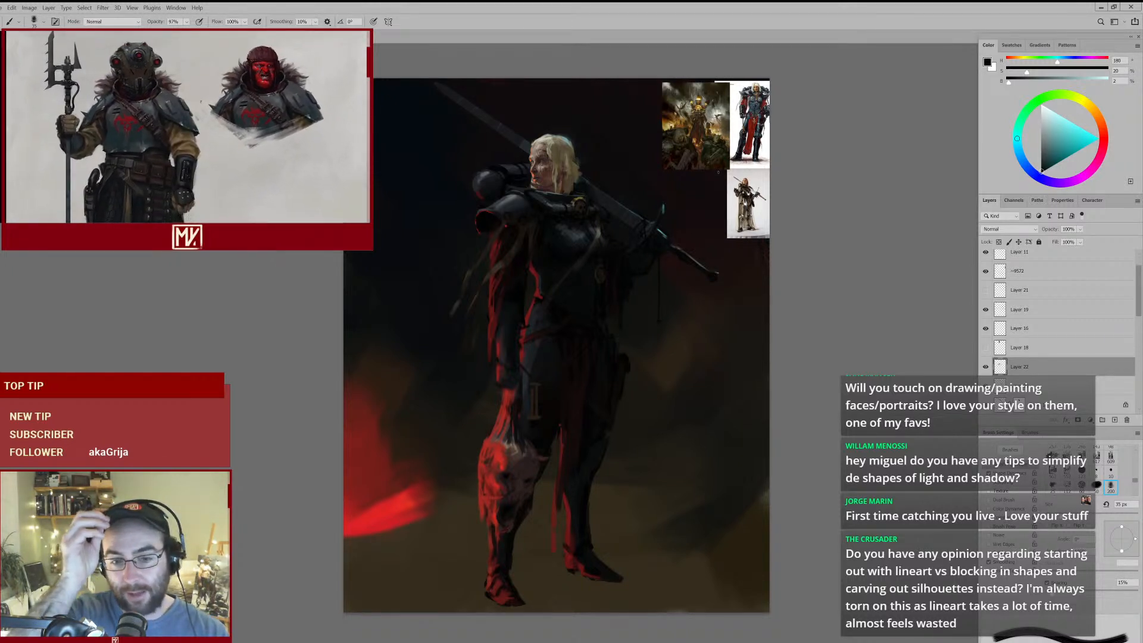
# - Touch up the upper part of the strap crossing the breastplate with a sampled dark olive-brown
pyautogui.keyDown('ctrl'); pyautogui.click(606, 289); pyautogui.keyUp('ctrl')
pyautogui.moveTo(594, 216)
pyautogui.mouseDown()
pyautogui.moveTo(562, 246)
pyautogui.moveTo(591, 220)
pyautogui.mouseUp()
pyautogui.keyDown('alt'); pyautogui.click(586, 218); pyautogui.keyUp('alt')
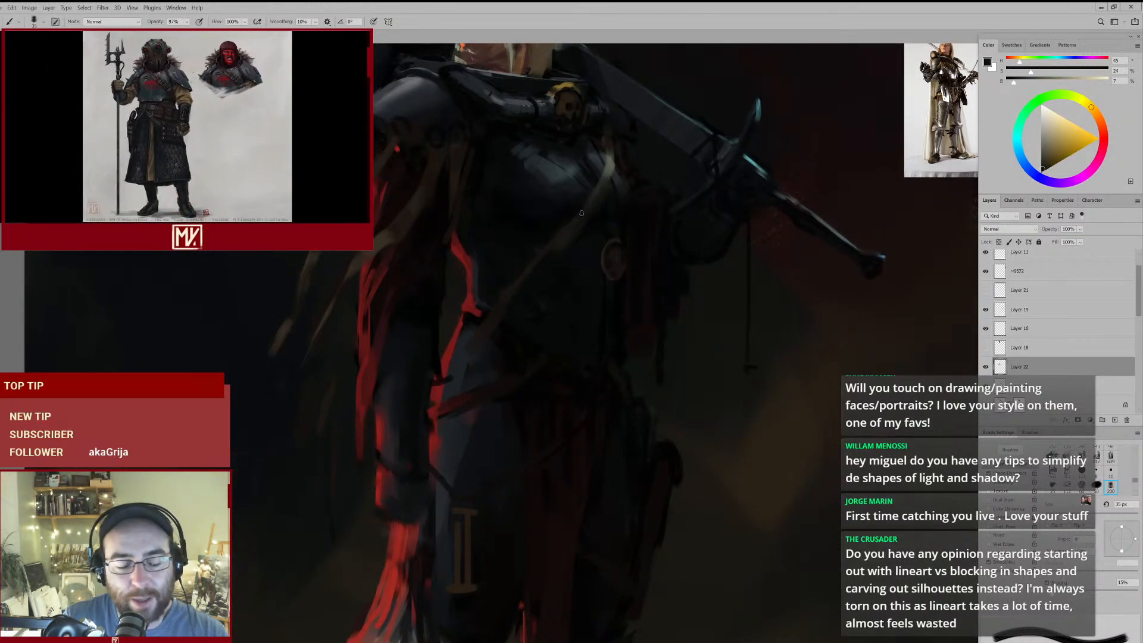
pyautogui.moveTo(602, 208); pyautogui.dragTo(571, 243)
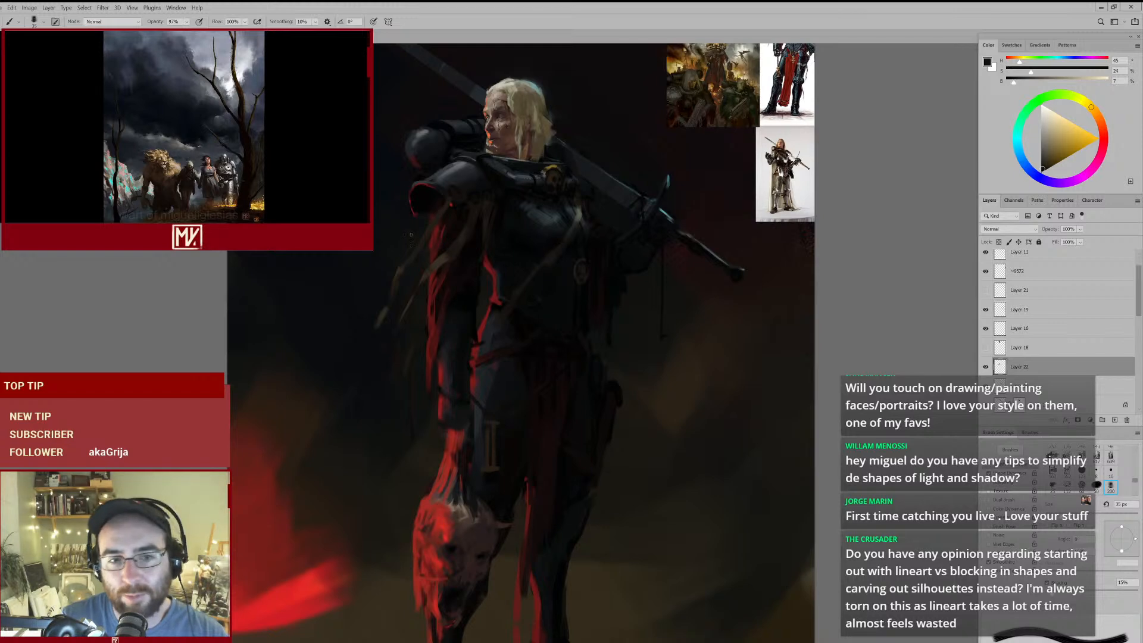
# - Refine the lower length of the breastplate strap at 50 px and 45 px brush sizes, and sample the grey-green of its highlight
pyautogui.moveTo(587, 300)
pyautogui.mouseDown()
pyautogui.moveTo(556, 296)
pyautogui.moveTo(542, 268)
pyautogui.mouseUp()
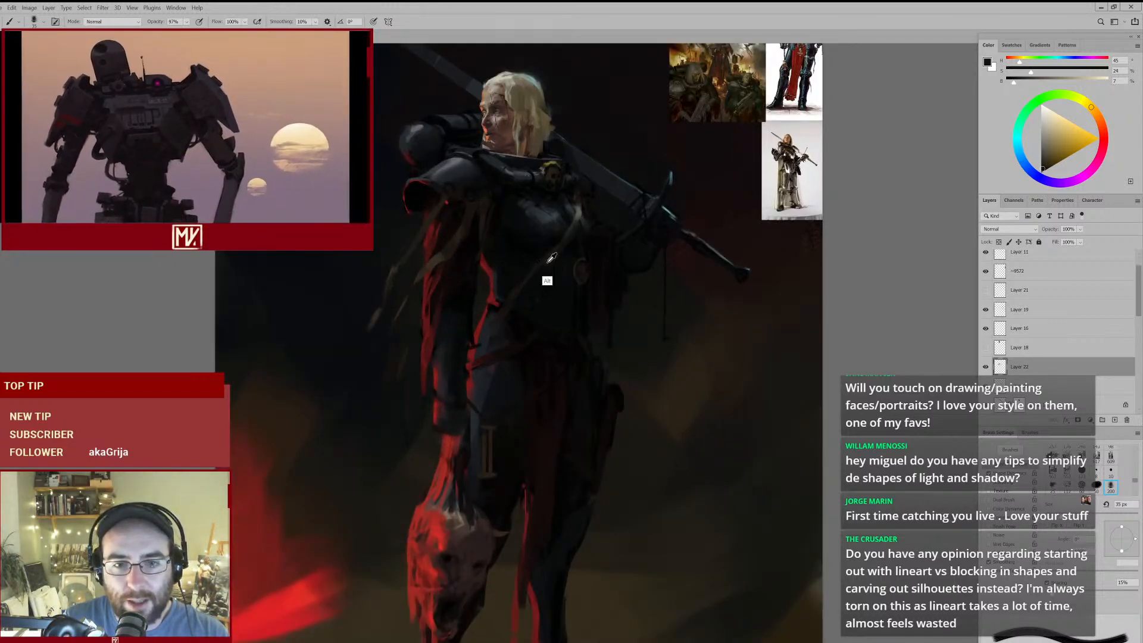
pyautogui.press(']')
pyautogui.keyDown('alt'); pyautogui.click(535, 282); pyautogui.keyUp('alt')
pyautogui.moveTo(560, 265); pyautogui.dragTo(543, 272)
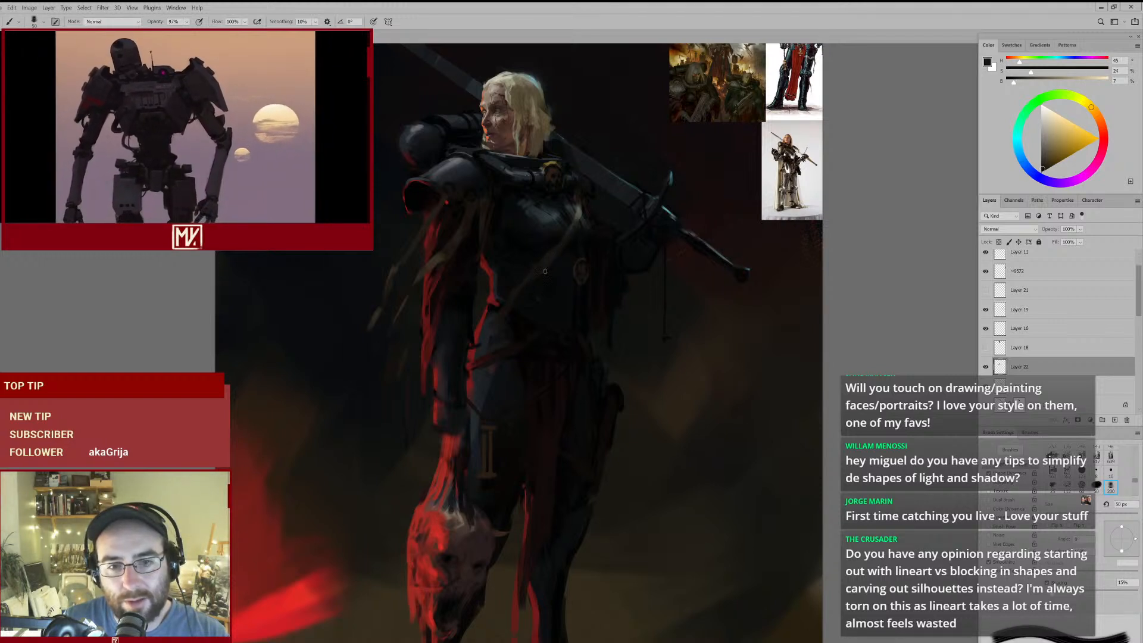
pyautogui.press('[')
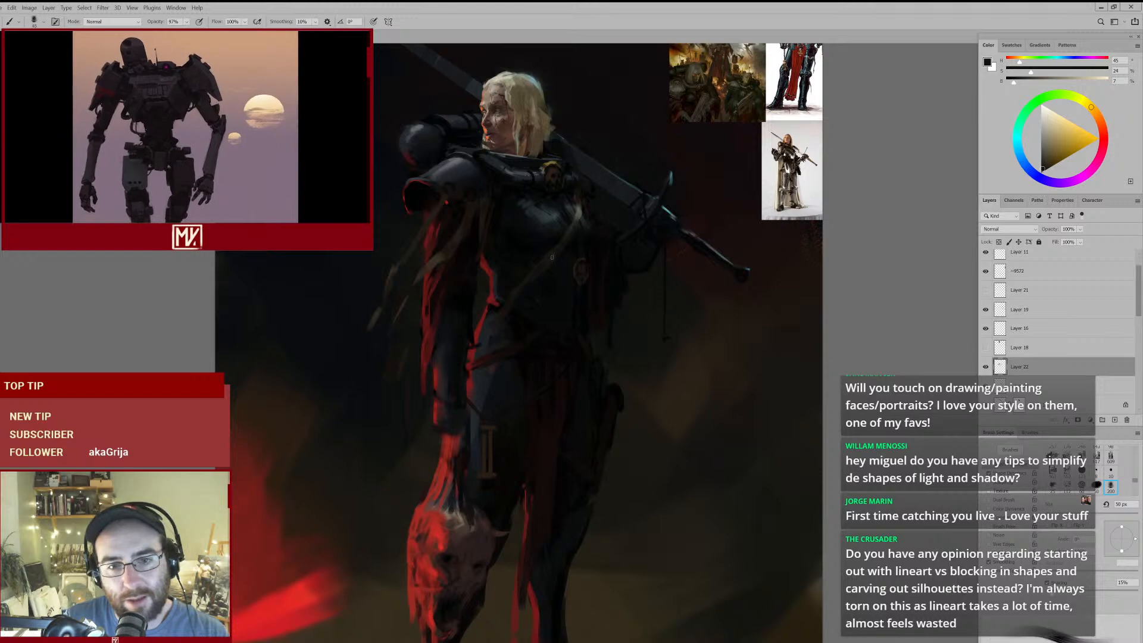
pyautogui.keyDown('ctrl'); pyautogui.click(564, 270); pyautogui.keyUp('ctrl')
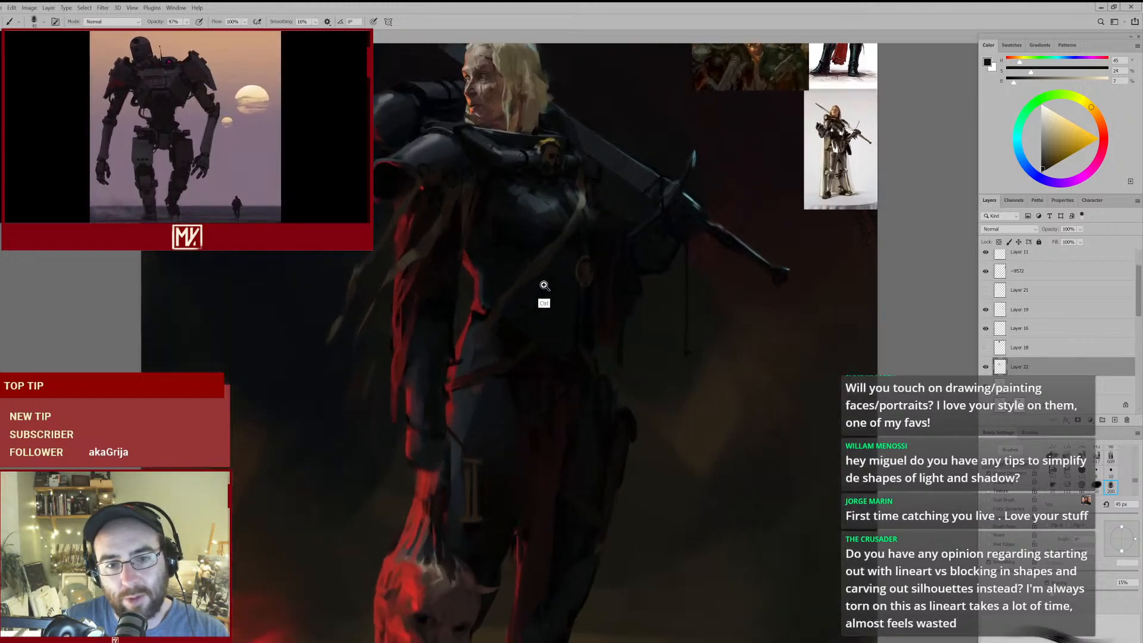
pyautogui.keyDown('alt'); pyautogui.click(586, 197); pyautogui.keyUp('alt')
pyautogui.moveTo(592, 202); pyautogui.dragTo(560, 241)
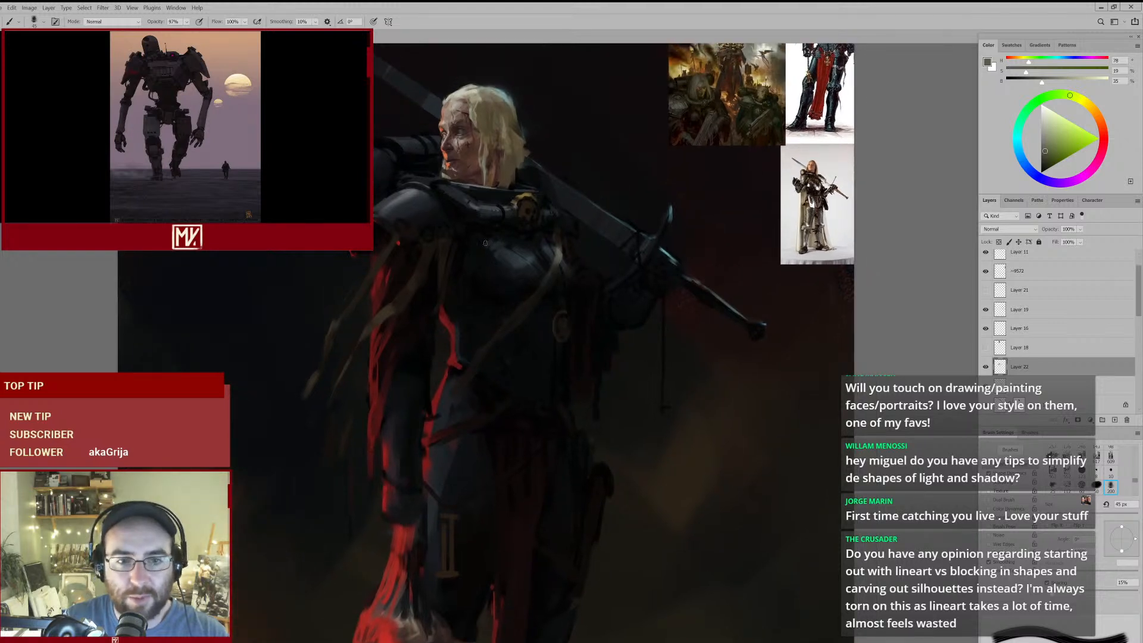
# - Darken the straps beneath the shoulder armour with a sampled dark brown at a 60 px brush size
pyautogui.keyDown('alt'); pyautogui.click(421, 288); pyautogui.keyUp('alt')
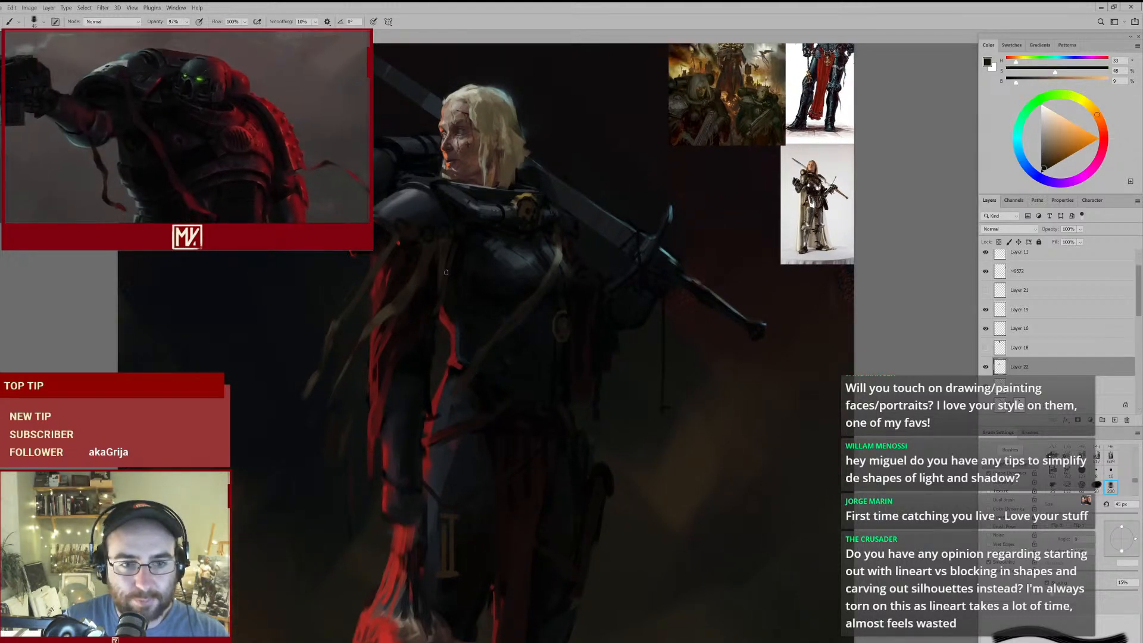
pyautogui.press(']')
pyautogui.press(']')
pyautogui.moveTo(400, 240); pyautogui.dragTo(398, 246)
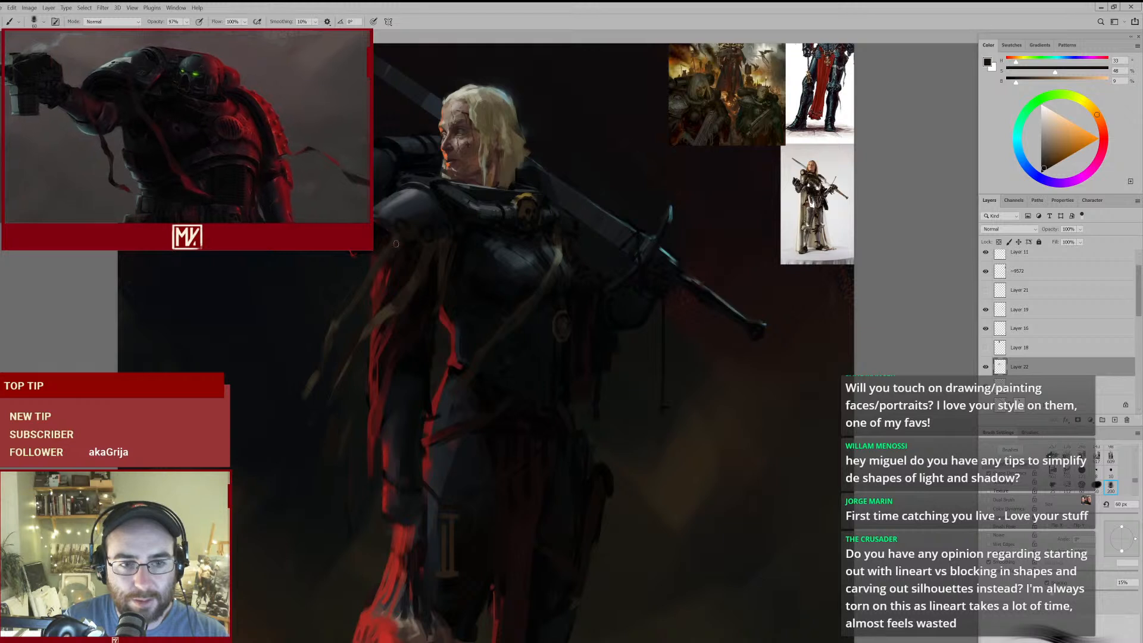
pyautogui.press('e')
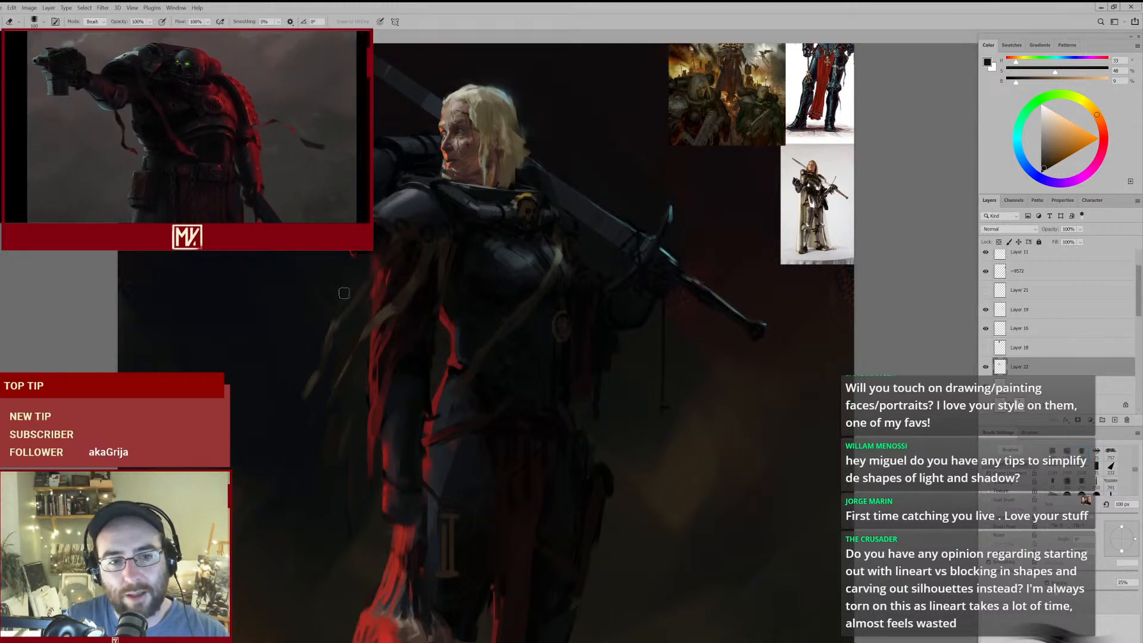
pyautogui.press('b')
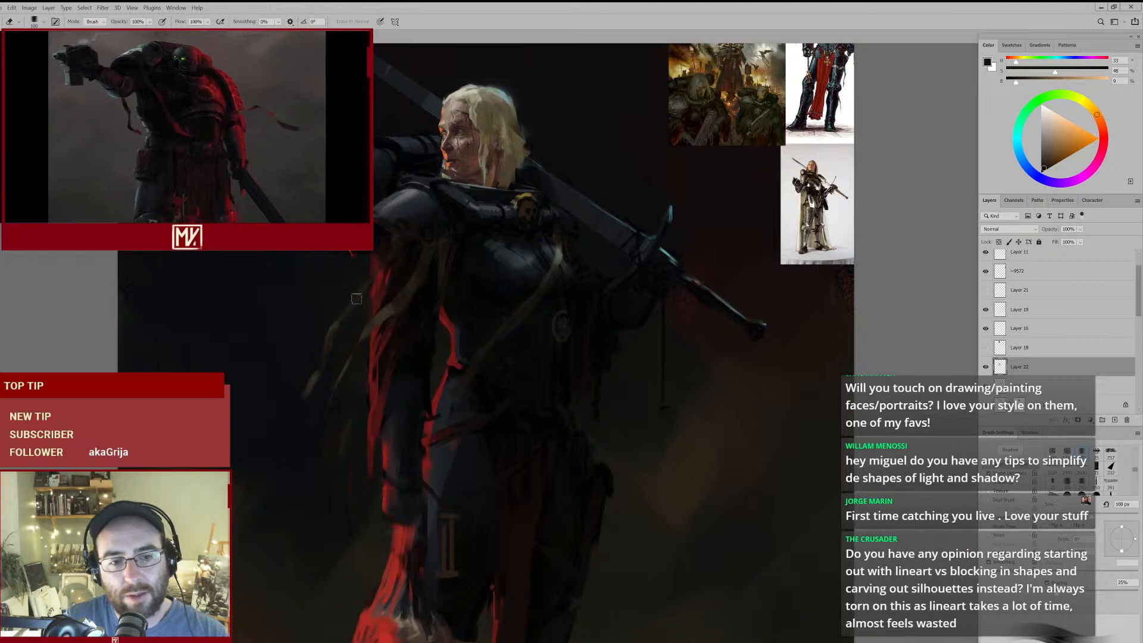
# - Touch up the loose straps hanging beside the red-lit arm with a sampled mid-brown, adjusting the brush size
pyautogui.keyDown('alt'); pyautogui.click(385, 306); pyautogui.keyUp('alt')
pyautogui.press('[')
pyautogui.press('[')
pyautogui.press('[')
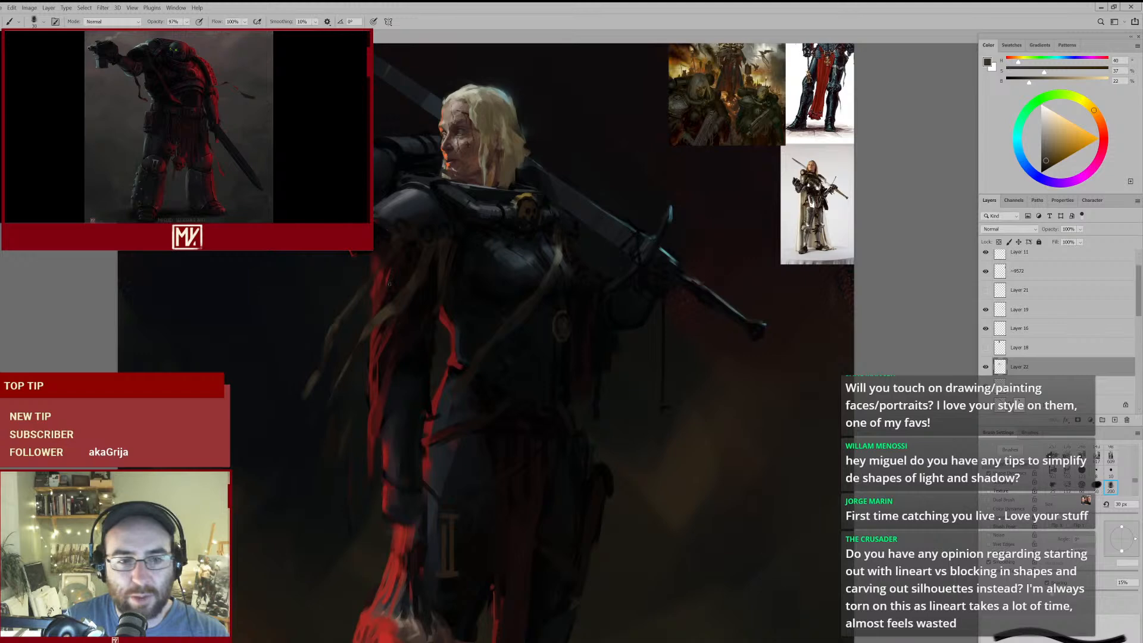
pyautogui.press(']')
pyautogui.press(']')
pyautogui.press(']')
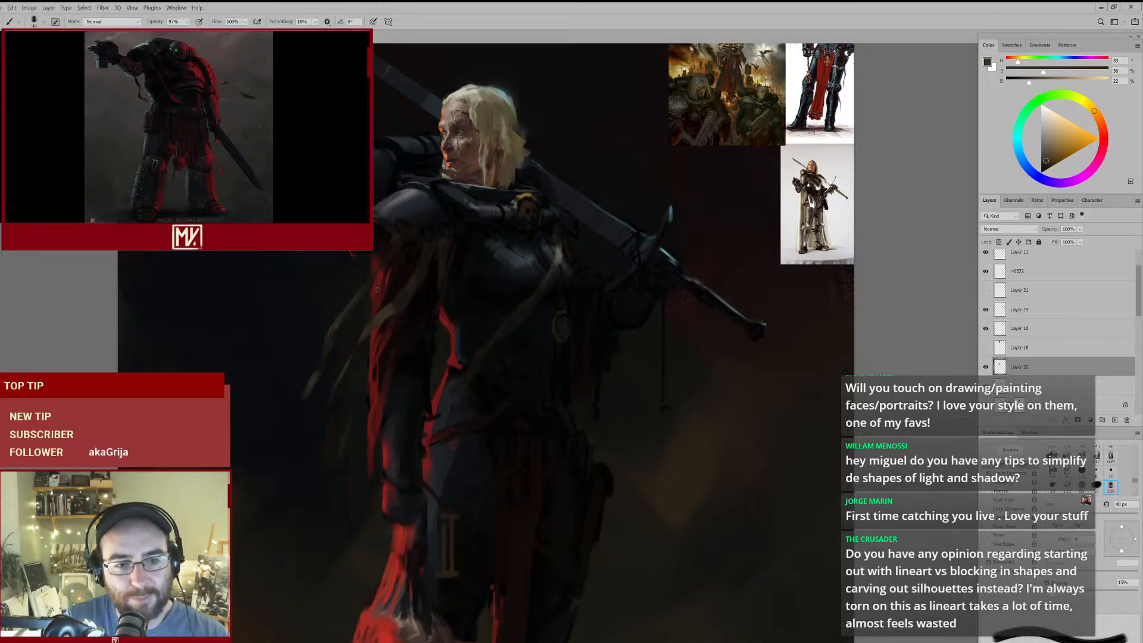
pyautogui.keyDown('ctrl'); pyautogui.click(346, 343); pyautogui.keyUp('ctrl')
pyautogui.press('e')
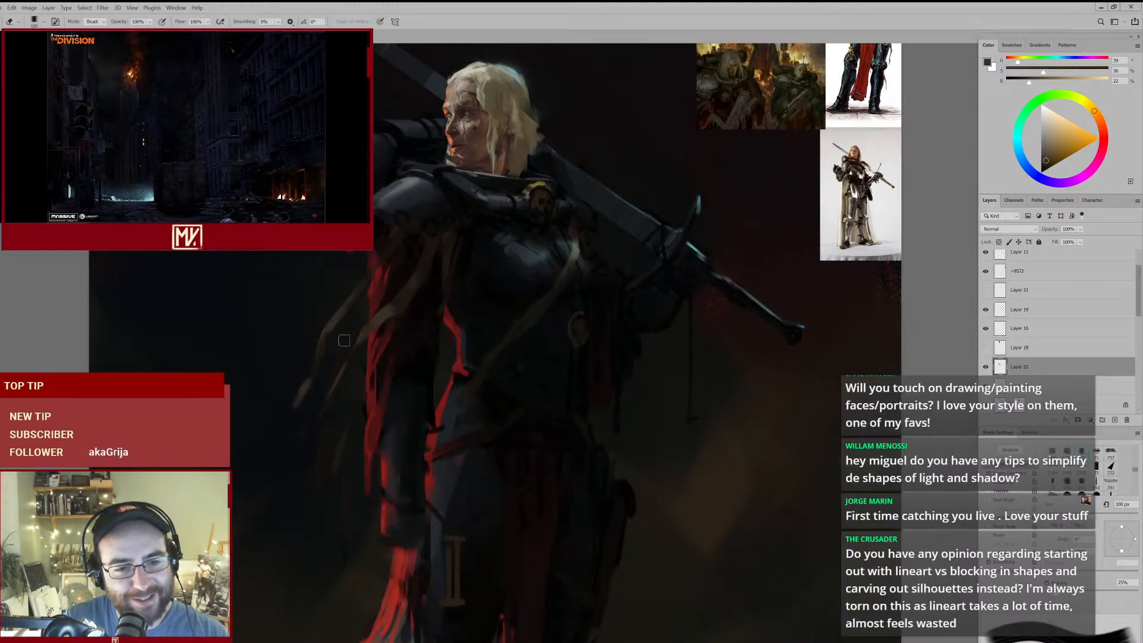
pyautogui.moveTo(455, 281)
pyautogui.mouseDown()
pyautogui.moveTo(363, 339)
pyautogui.moveTo(429, 307)
pyautogui.mouseUp()
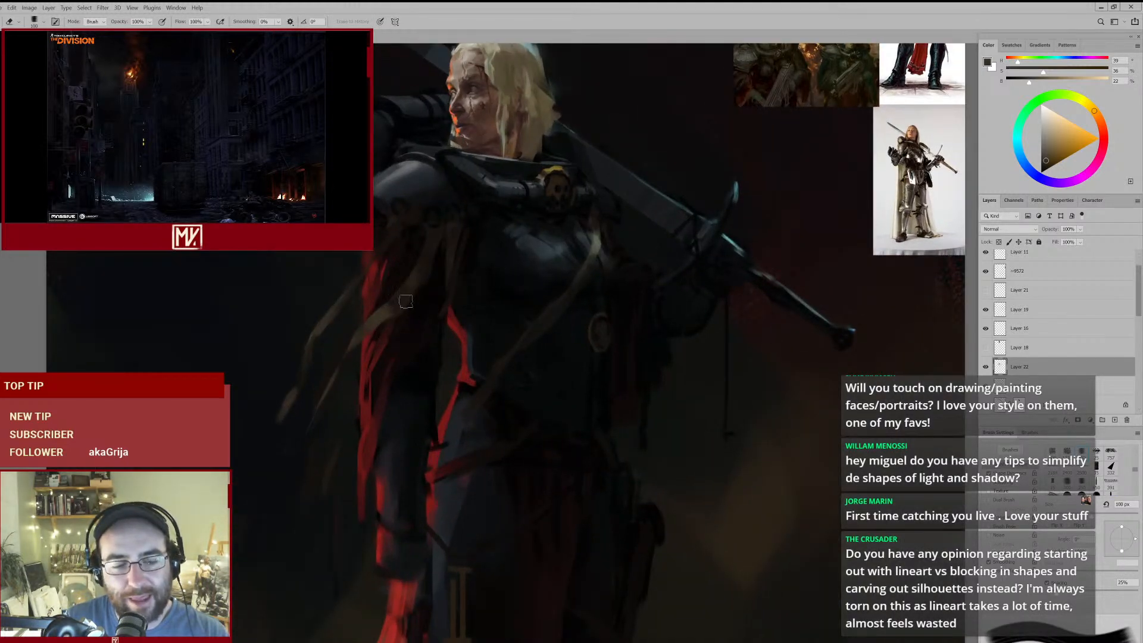
pyautogui.moveTo(576, 283)
pyautogui.mouseDown()
pyautogui.moveTo(511, 324)
pyautogui.moveTo(558, 296)
pyautogui.moveTo(543, 327)
pyautogui.moveTo(566, 314)
pyautogui.moveTo(544, 320)
pyautogui.moveTo(505, 283)
pyautogui.moveTo(536, 214)
pyautogui.moveTo(528, 223)
pyautogui.mouseUp()
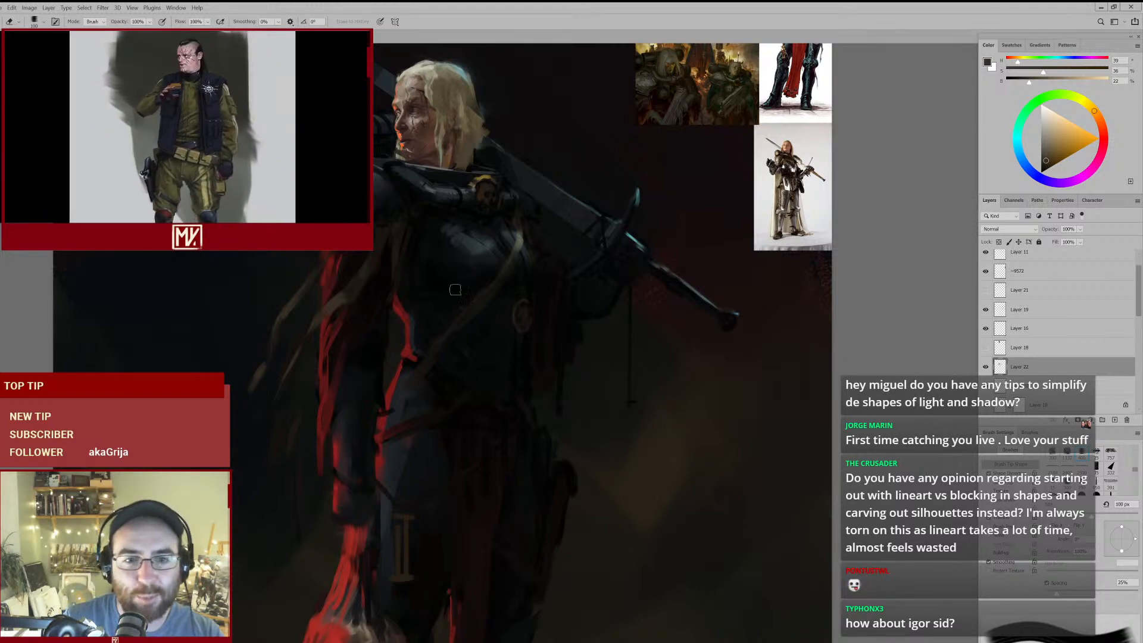
pyautogui.moveTo(639, 273)
pyautogui.mouseDown()
pyautogui.moveTo(535, 323)
pyautogui.moveTo(553, 316)
pyautogui.mouseUp()
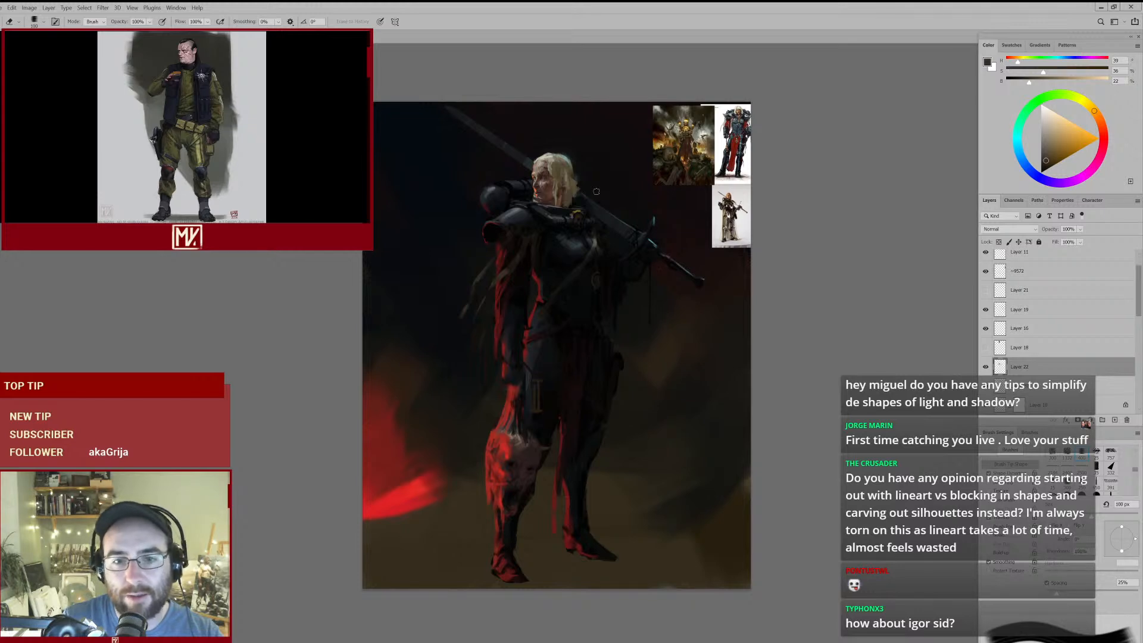
pyautogui.moveTo(589, 268); pyautogui.dragTo(630, 241)
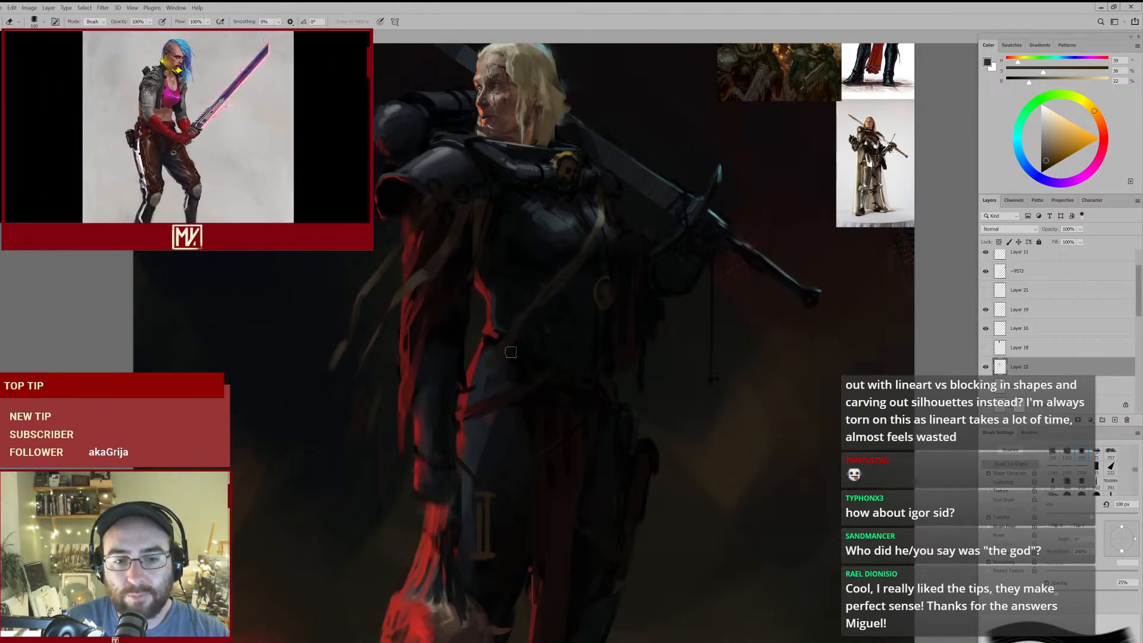
pyautogui.moveTo(542, 344)
pyautogui.mouseDown()
pyautogui.moveTo(529, 355)
pyautogui.moveTo(601, 282)
pyautogui.mouseUp()
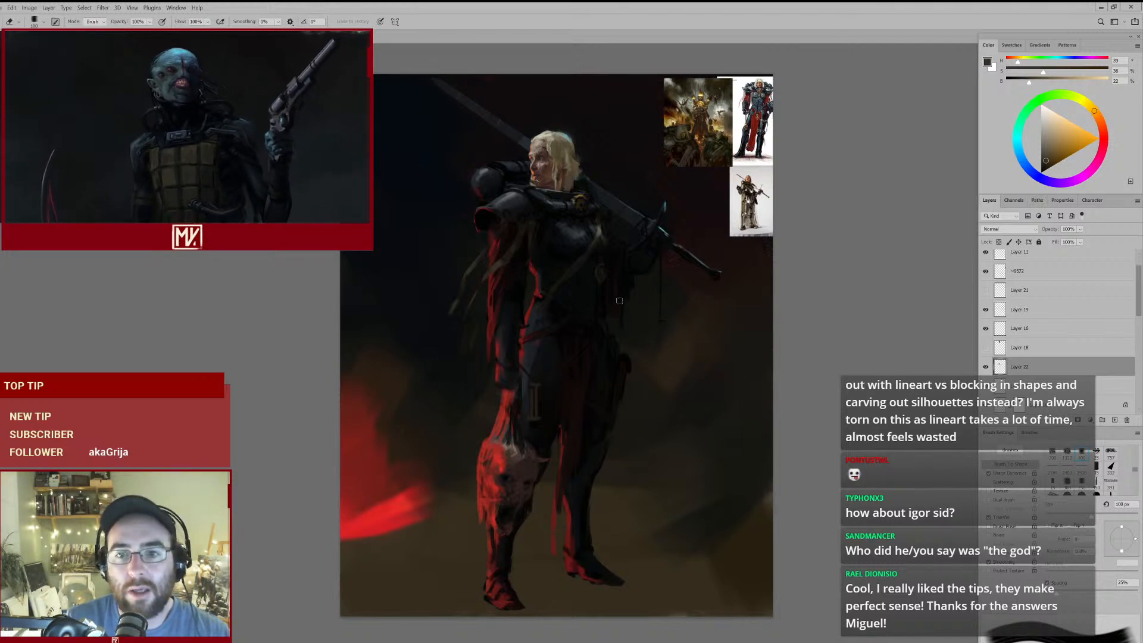
pyautogui.press('[')
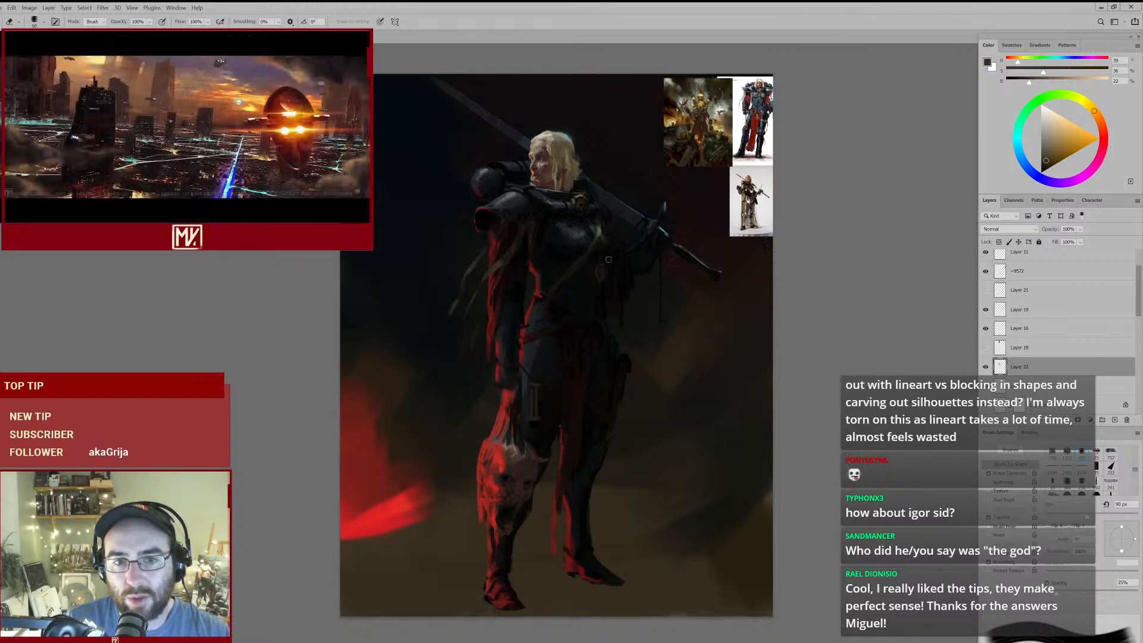
pyautogui.moveTo(570, 254)
pyautogui.mouseDown()
pyautogui.moveTo(617, 231)
pyautogui.moveTo(575, 207)
pyautogui.mouseUp()
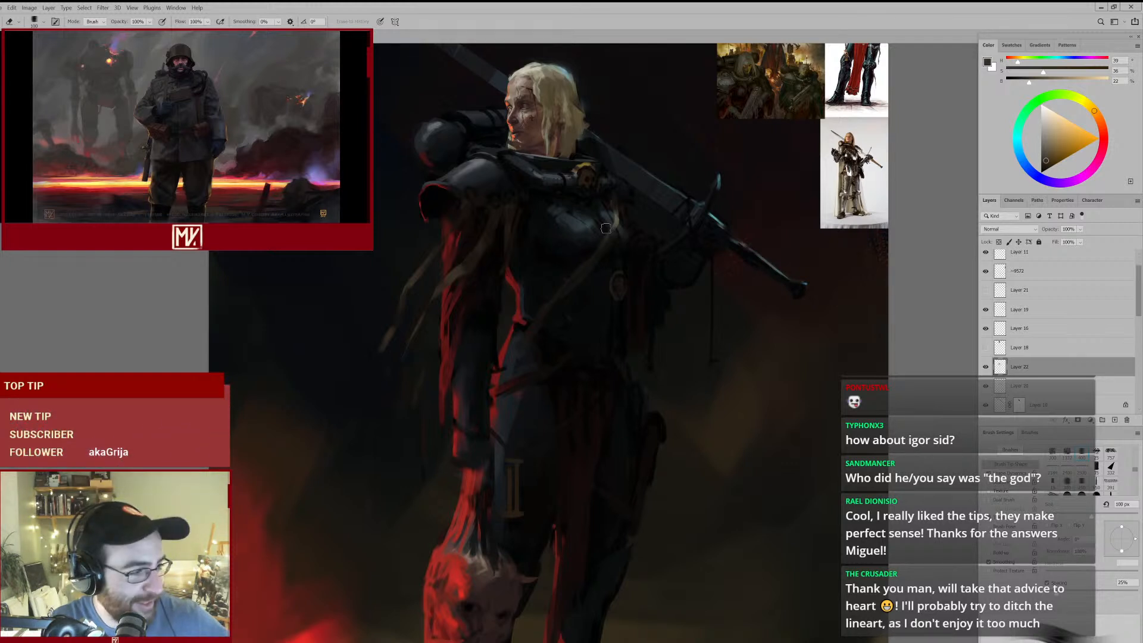
# - Examine the reference paintings of armoured warriors up close and compare them with the full figure
pyautogui.moveTo(779, 102); pyautogui.dragTo(726, 189)
pyautogui.moveTo(721, 132); pyautogui.dragTo(768, 113)
pyautogui.moveTo(768, 112)
pyautogui.mouseDown()
pyautogui.moveTo(652, 167)
pyautogui.moveTo(613, 216)
pyautogui.moveTo(584, 206)
pyautogui.moveTo(572, 256)
pyautogui.mouseUp()
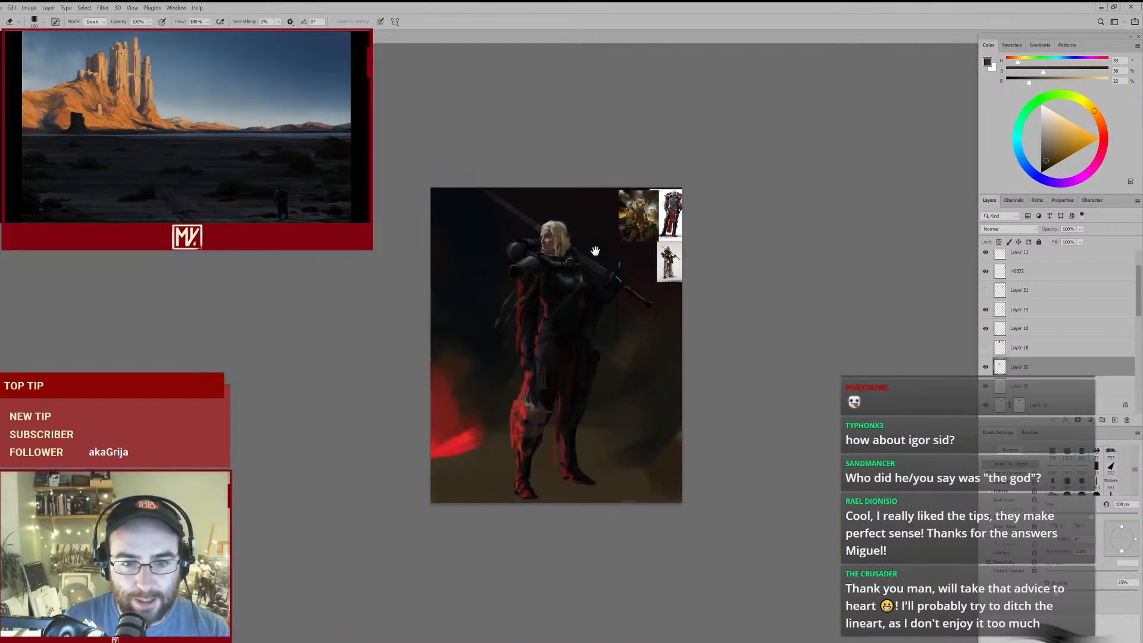
pyautogui.hotkey('ctrl', '+')
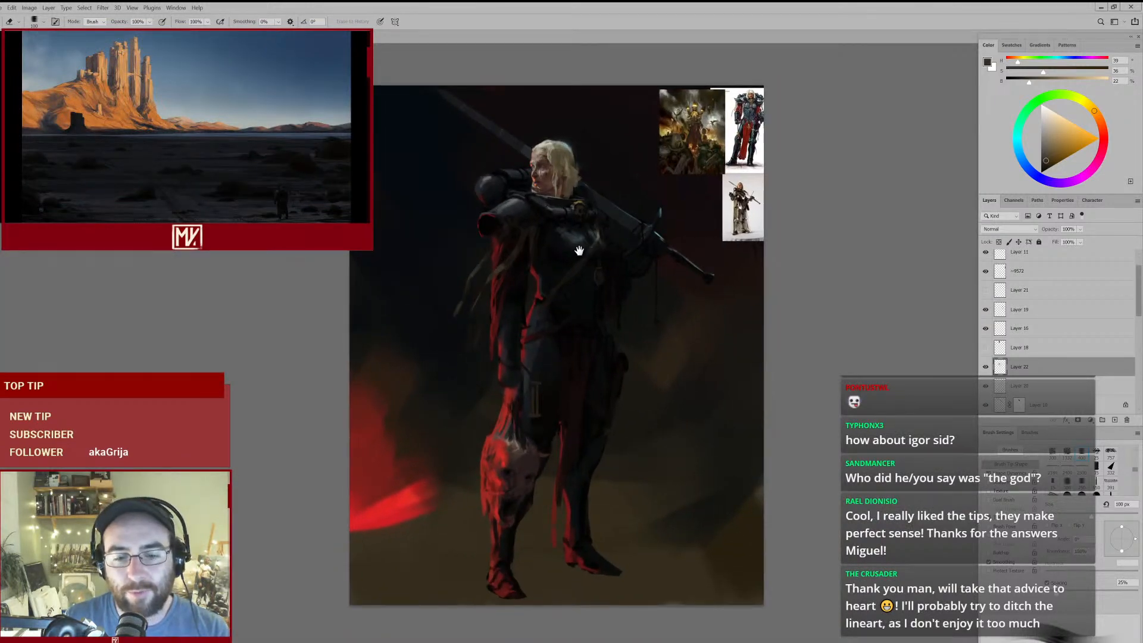
pyautogui.scroll(1, 586, 250)
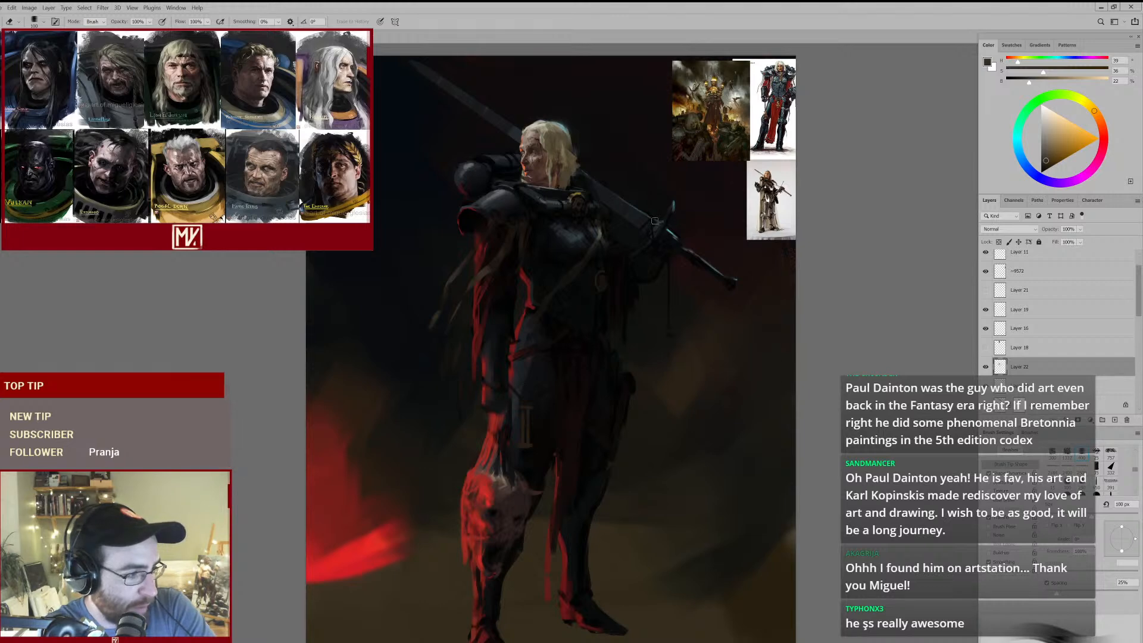
pyautogui.moveTo(775, 111); pyautogui.dragTo(810, 111)
pyautogui.moveTo(775, 110); pyautogui.dragTo(717, 248)
pyautogui.moveTo(736, 170); pyautogui.dragTo(788, 150)
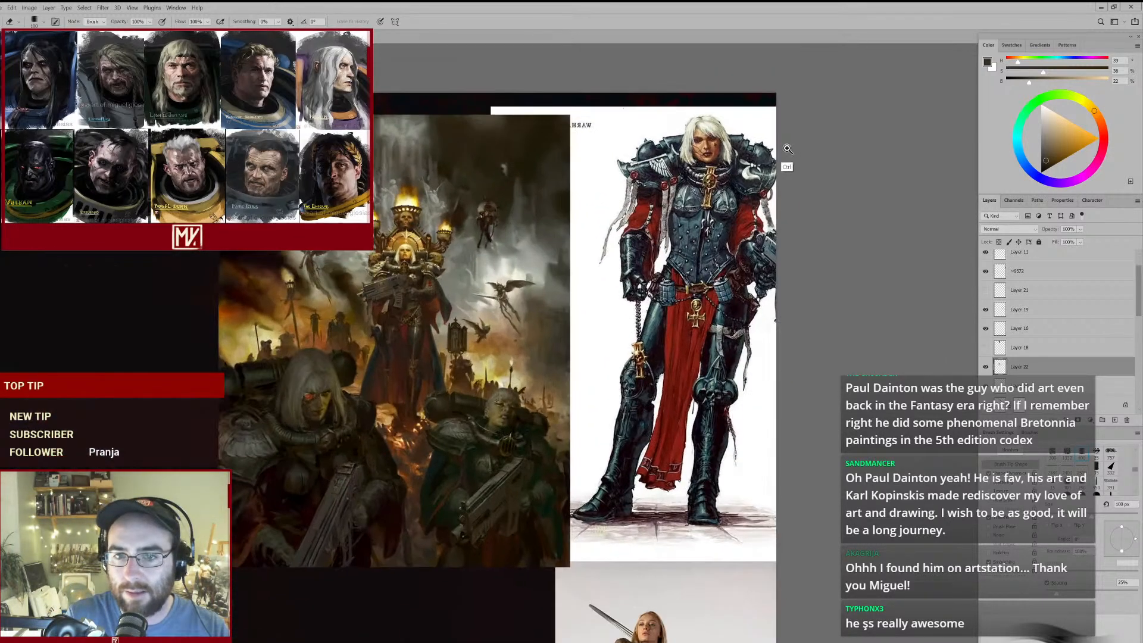
pyautogui.moveTo(716, 210); pyautogui.dragTo(655, 247)
pyautogui.moveTo(603, 314)
pyautogui.mouseDown()
pyautogui.moveTo(660, 210)
pyautogui.moveTo(687, 187)
pyautogui.moveTo(653, 239)
pyautogui.moveTo(681, 209)
pyautogui.mouseUp()
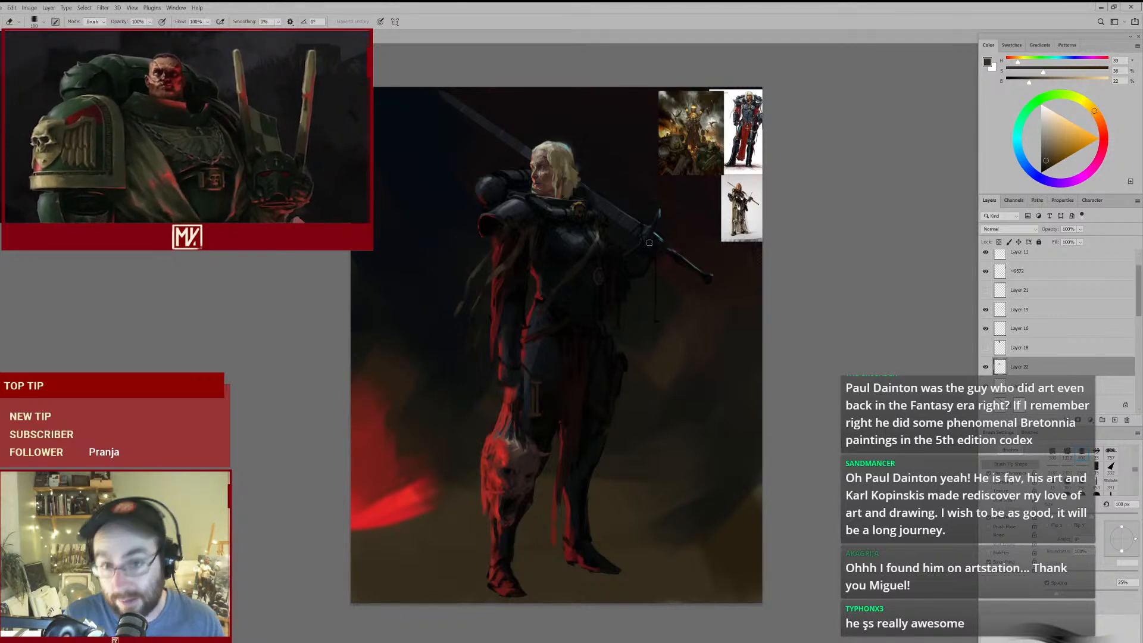
pyautogui.moveTo(700, 150); pyautogui.dragTo(742, 143)
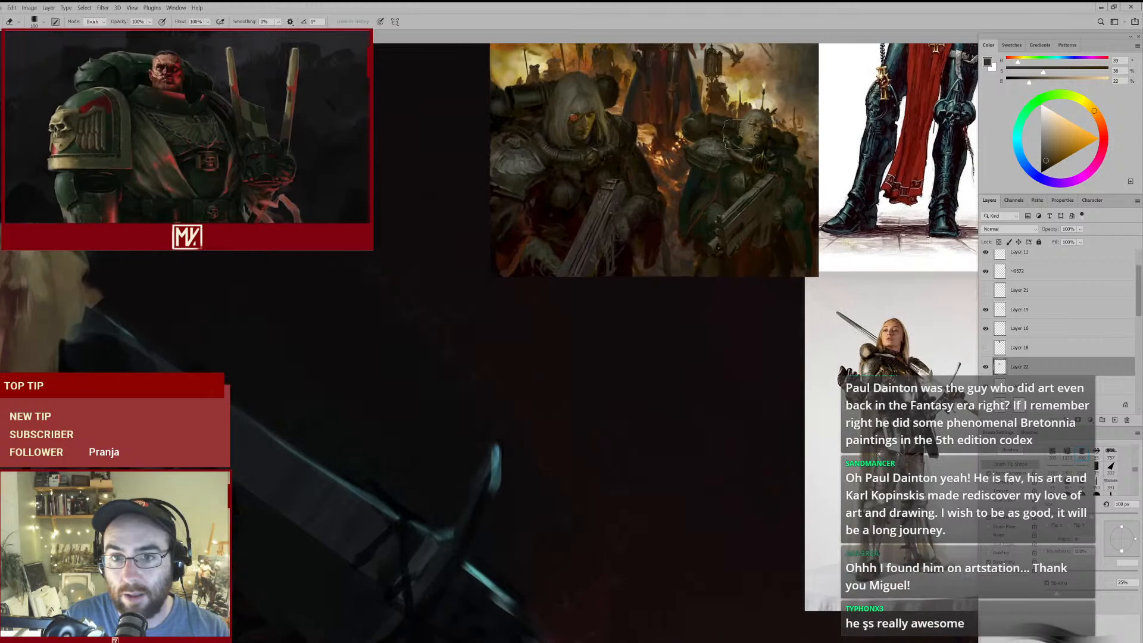
pyautogui.moveTo(621, 163); pyautogui.dragTo(629, 261)
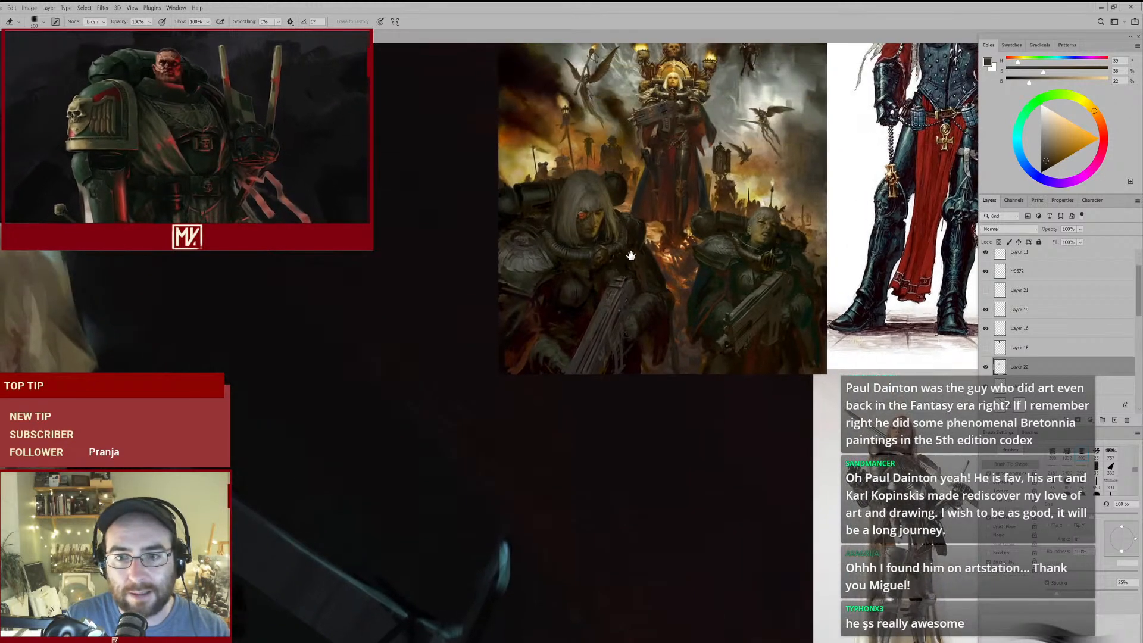
pyautogui.scroll(-3, 646, 221)
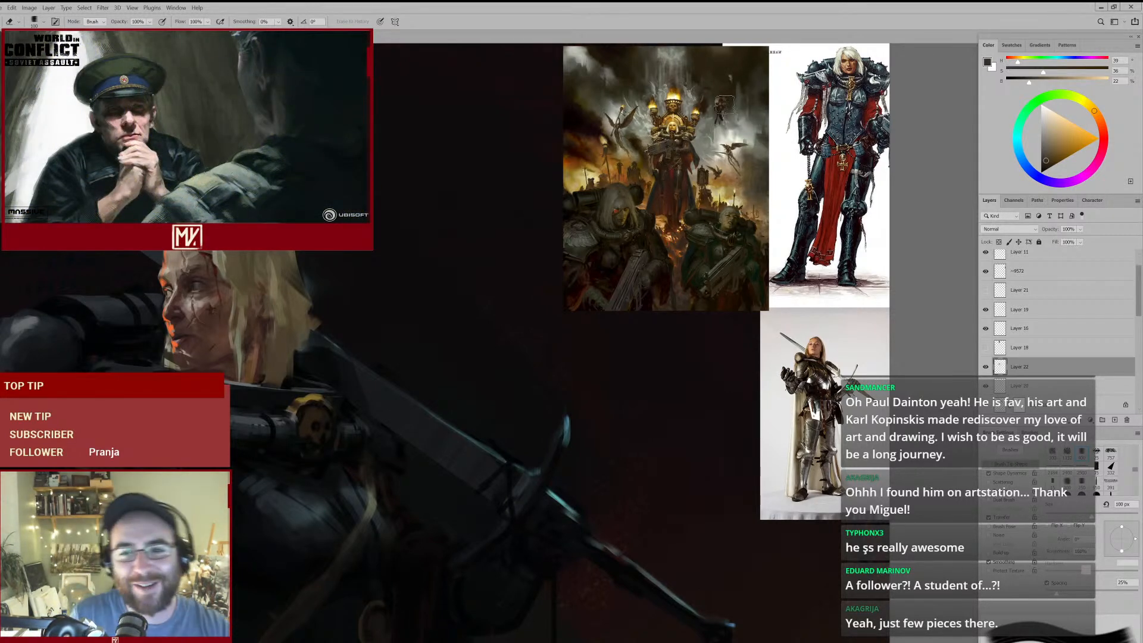
pyautogui.moveTo(596, 298)
pyautogui.mouseDown()
pyautogui.moveTo(563, 322)
pyautogui.moveTo(633, 298)
pyautogui.mouseUp()
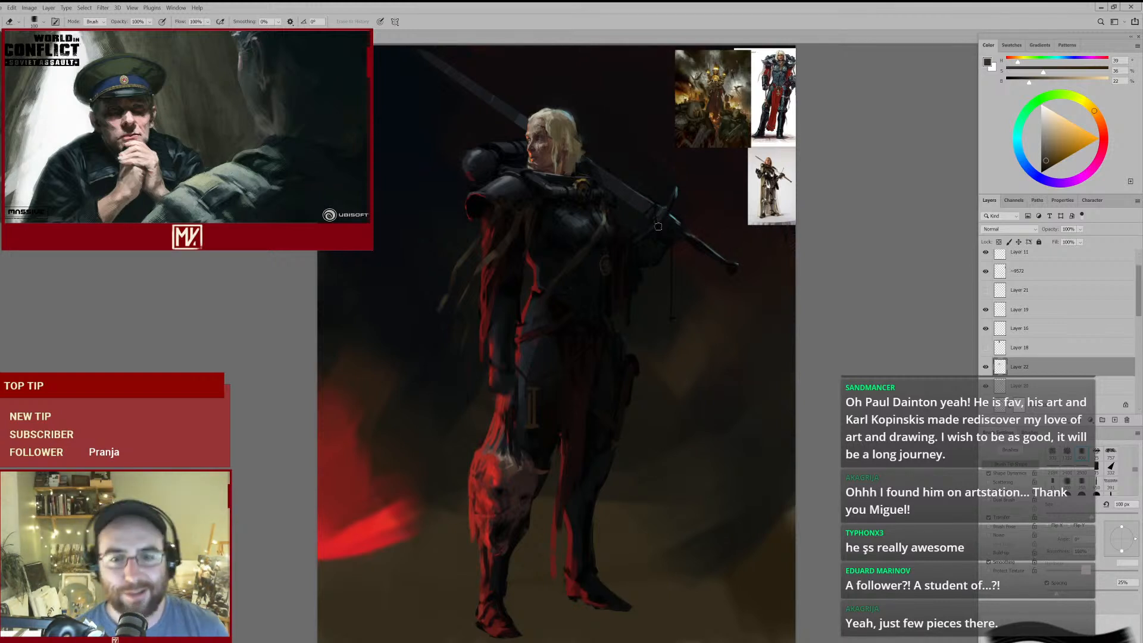
# - Darken the area around the breastplate strap with sampled near-black olive and brown tones, enlarging the brush to 70 px
pyautogui.moveTo(613, 253); pyautogui.dragTo(676, 229)
pyautogui.press('b')
pyautogui.keyDown('alt'); pyautogui.click(566, 238); pyautogui.keyUp('alt')
pyautogui.press(']')
pyautogui.moveTo(570, 224); pyautogui.dragTo(561, 232)
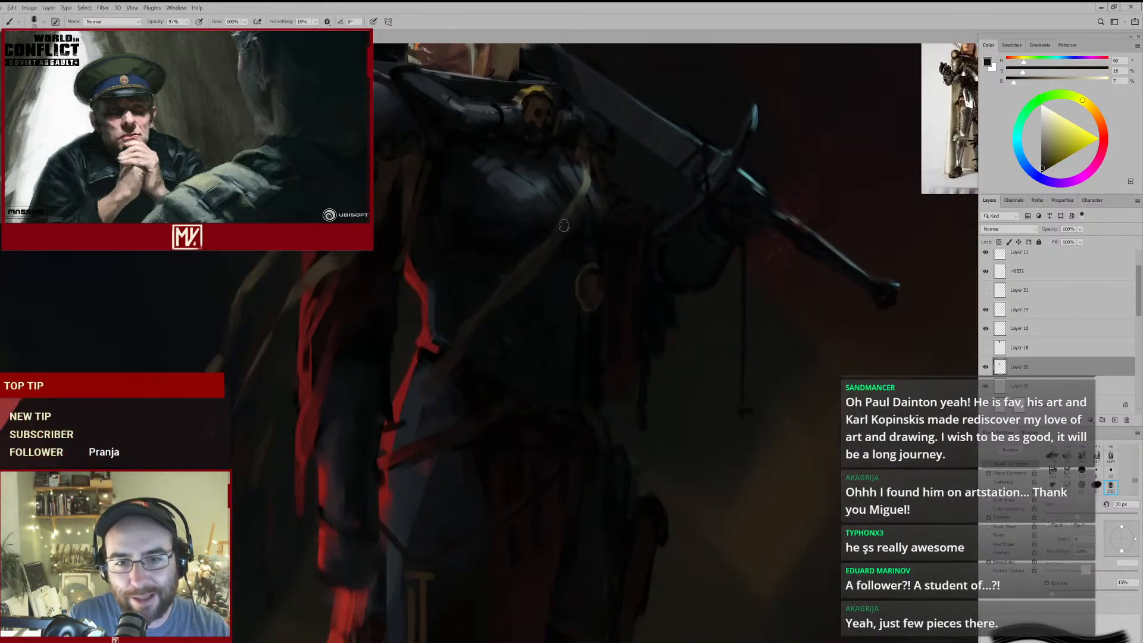
pyautogui.moveTo(562, 297)
pyautogui.mouseDown()
pyautogui.moveTo(535, 256)
pyautogui.moveTo(575, 258)
pyautogui.mouseUp()
pyautogui.keyDown('alt'); pyautogui.click(566, 225); pyautogui.keyUp('alt')
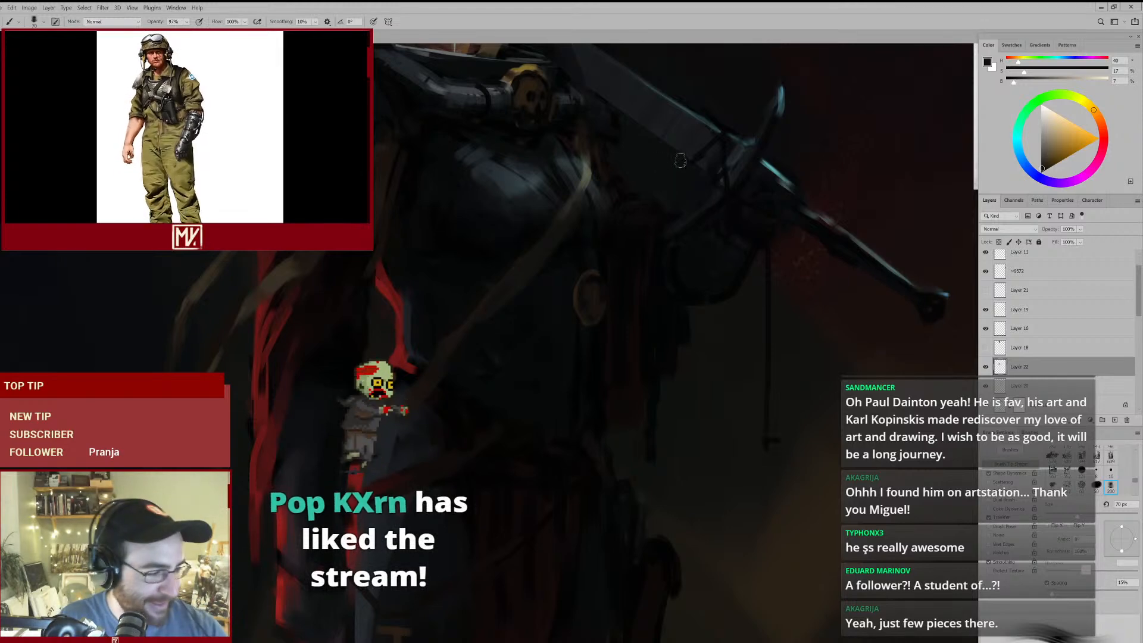
pyautogui.moveTo(586, 189)
pyautogui.mouseDown()
pyautogui.moveTo(546, 225)
pyautogui.moveTo(579, 187)
pyautogui.mouseUp()
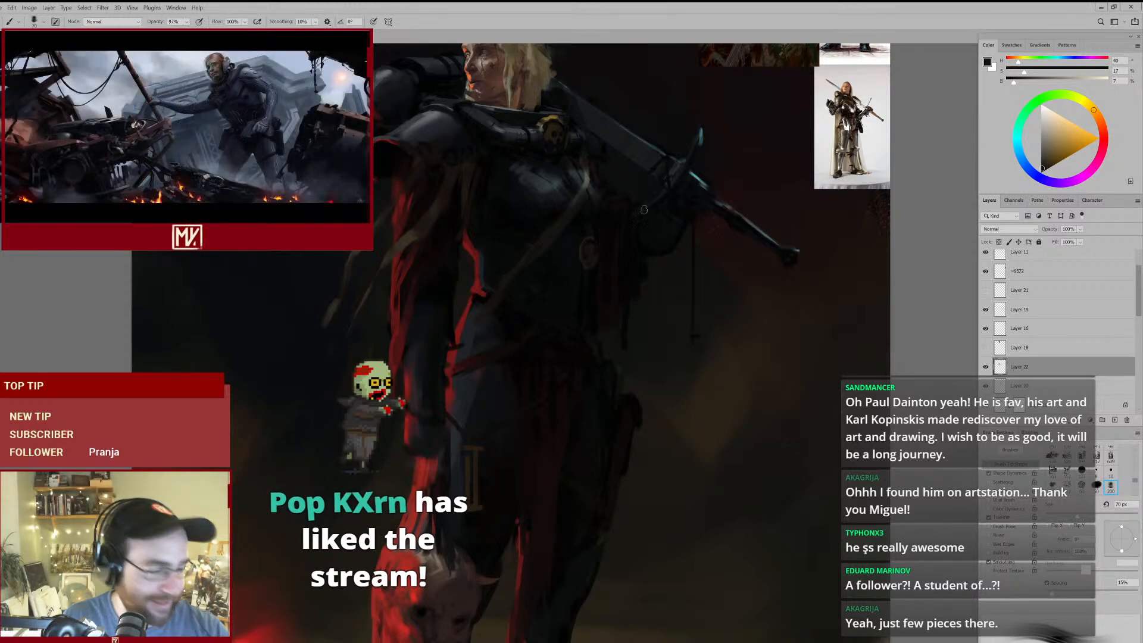
# - Compare the full figure with the straps on Layer 22 hidden and shown
pyautogui.moveTo(586, 224); pyautogui.dragTo(557, 244)
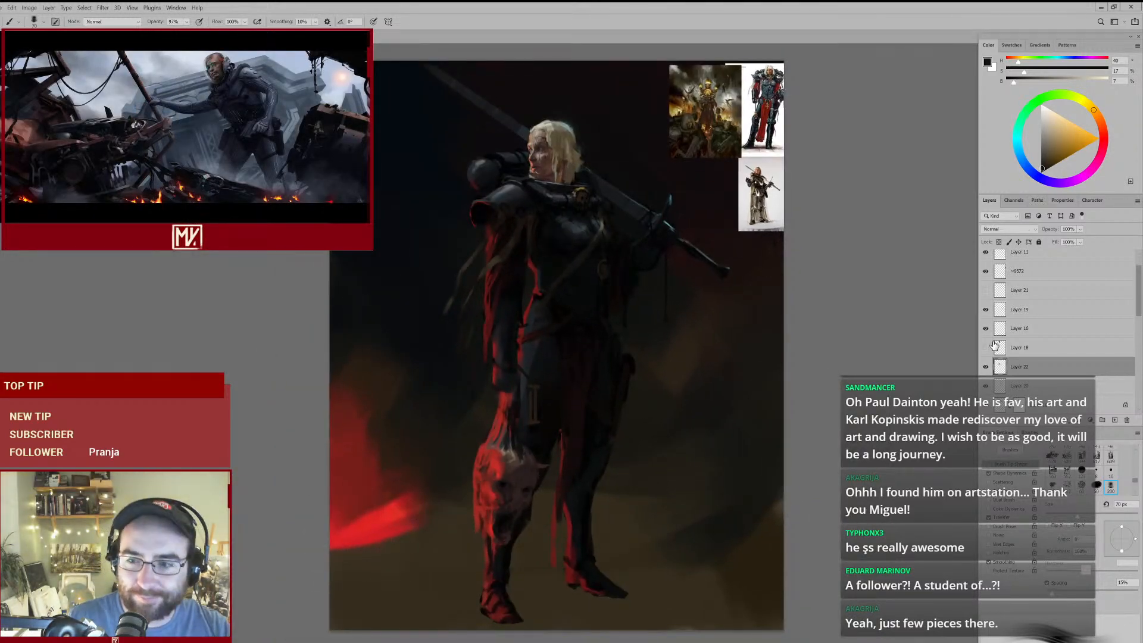
pyautogui.click(986, 368)
pyautogui.click(986, 368)
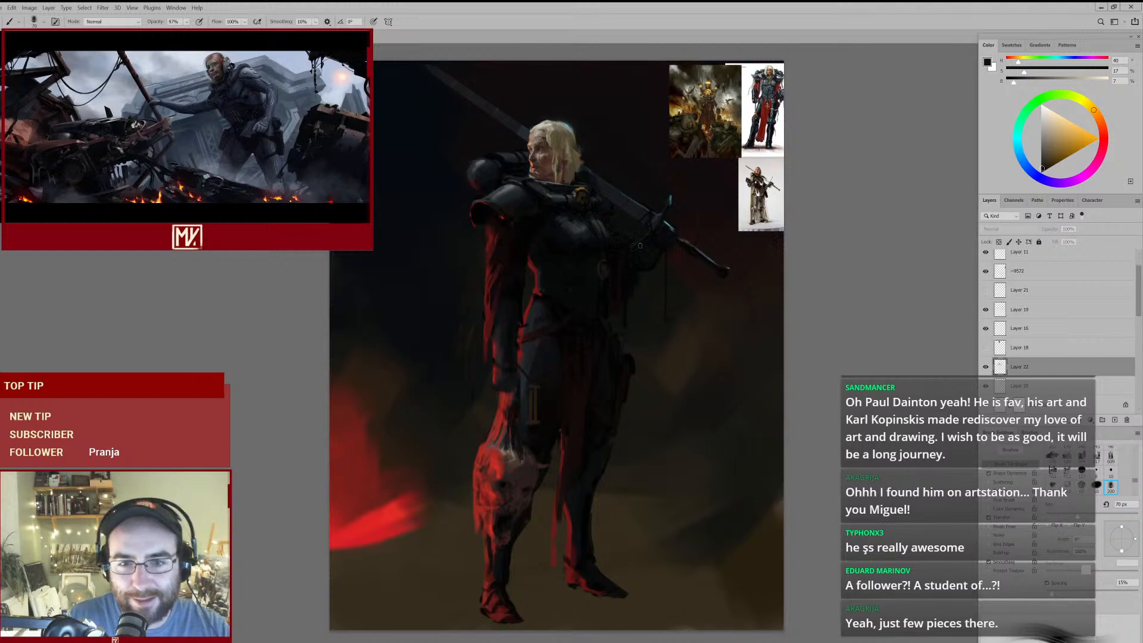
pyautogui.moveTo(598, 219); pyautogui.dragTo(631, 199)
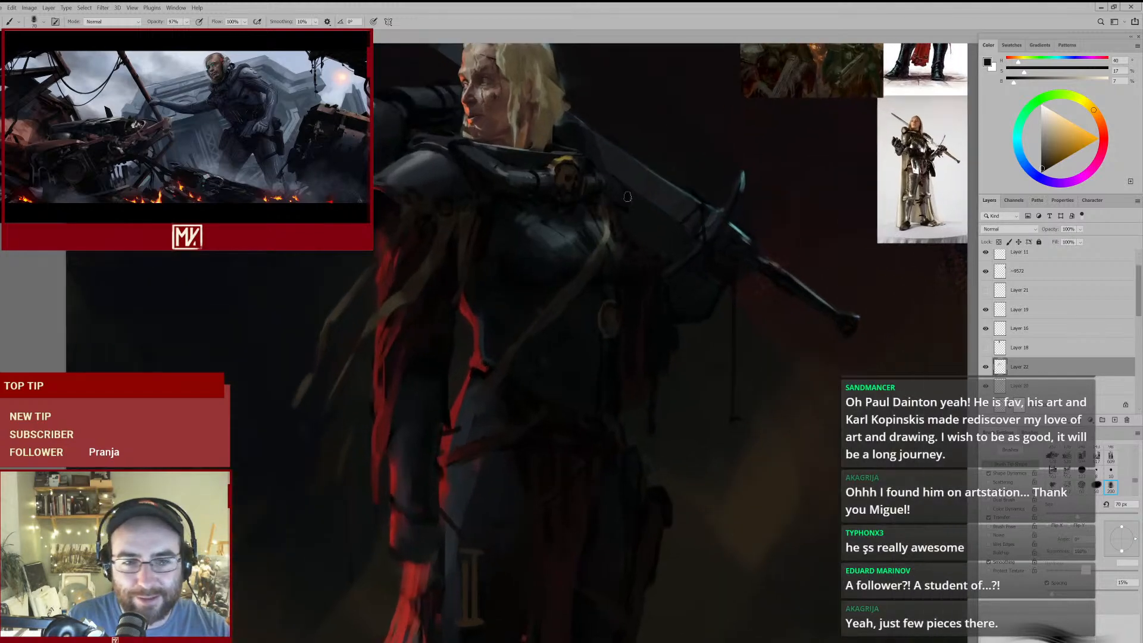
# - Refine the upper end of the breastplate strap with a sampled dark brown at 70 px and its grey-green highlight colour at 50 px
pyautogui.keyDown('alt'); pyautogui.click(437, 244); pyautogui.keyUp('alt')
pyautogui.moveTo(585, 292); pyautogui.dragTo(659, 254)
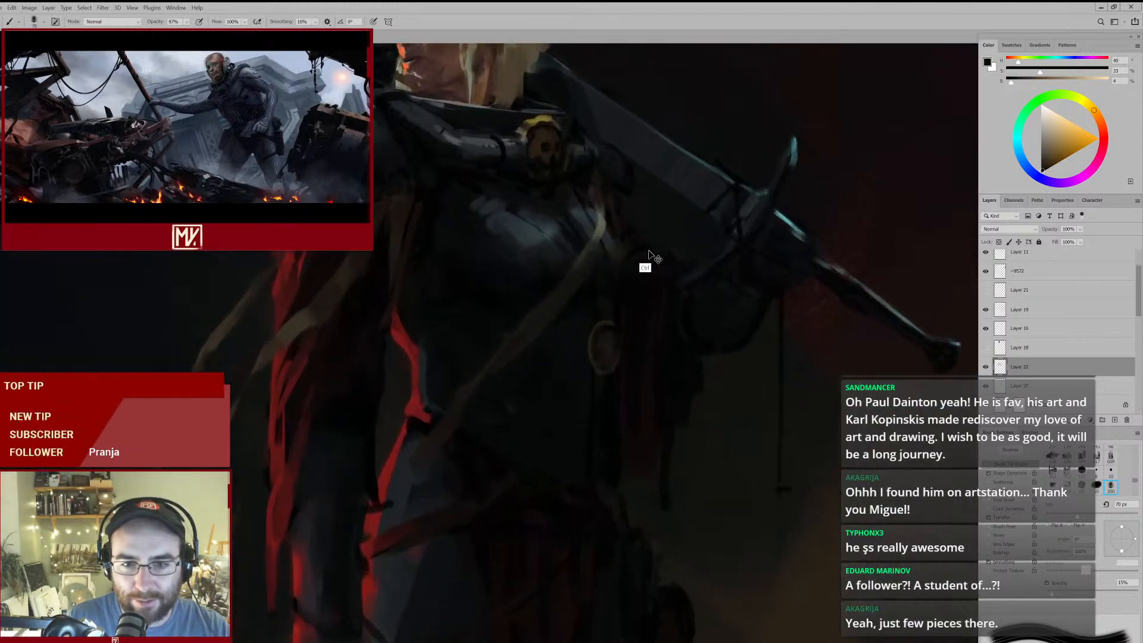
pyautogui.press('e')
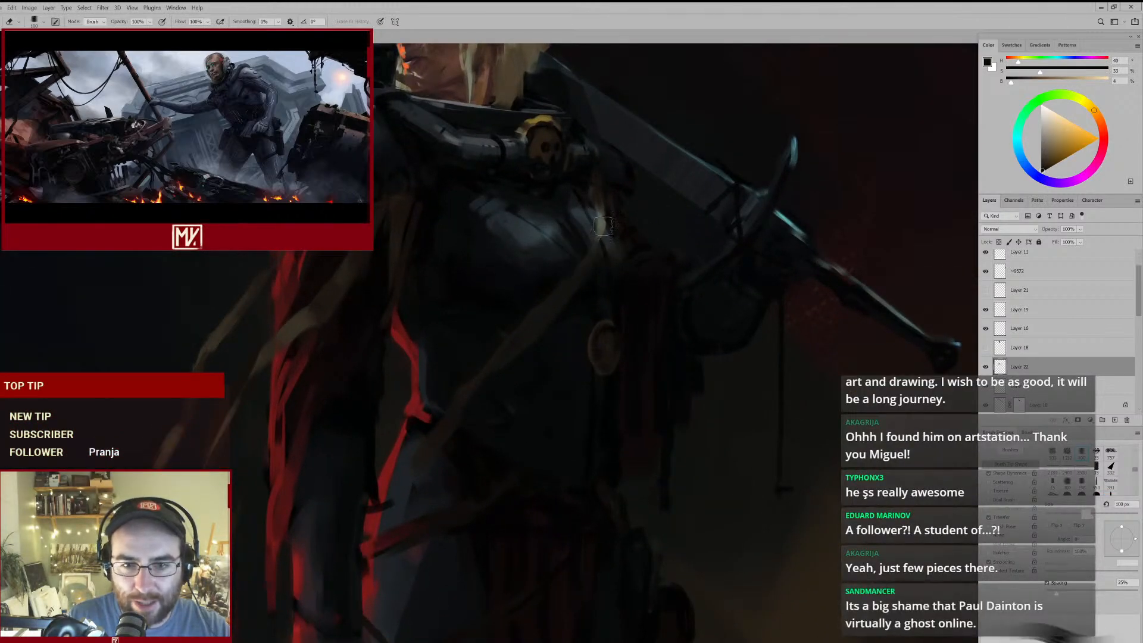
pyautogui.press('b')
pyautogui.keyDown('alt'); pyautogui.click(600, 225); pyautogui.keyUp('alt')
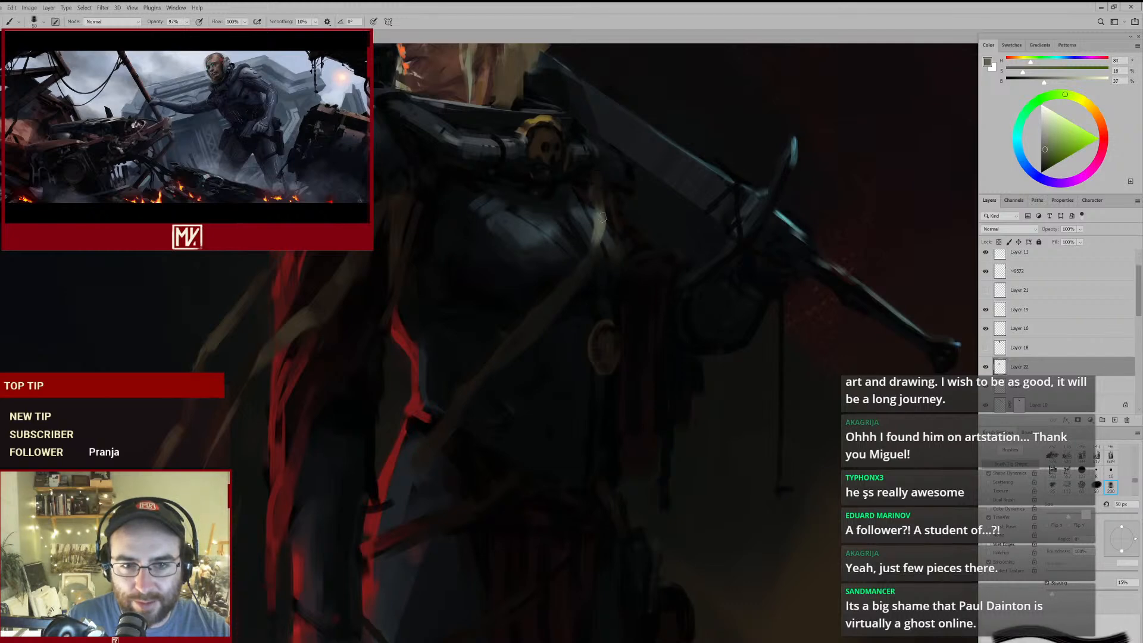
pyautogui.moveTo(625, 258); pyautogui.dragTo(556, 309)
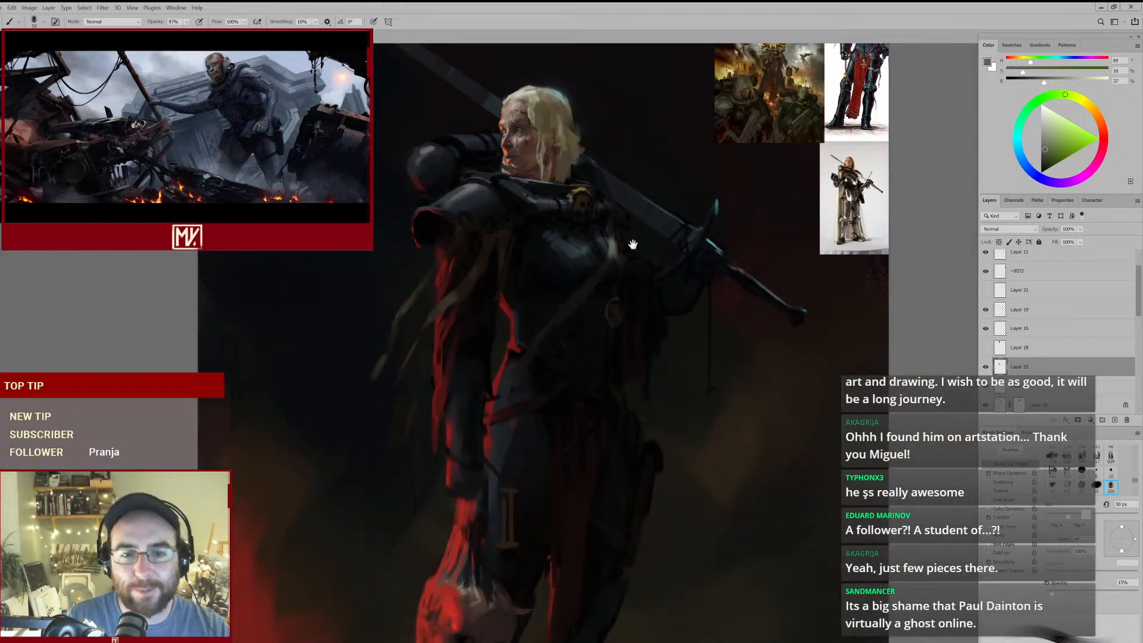
pyautogui.moveTo(629, 230); pyautogui.dragTo(612, 207)
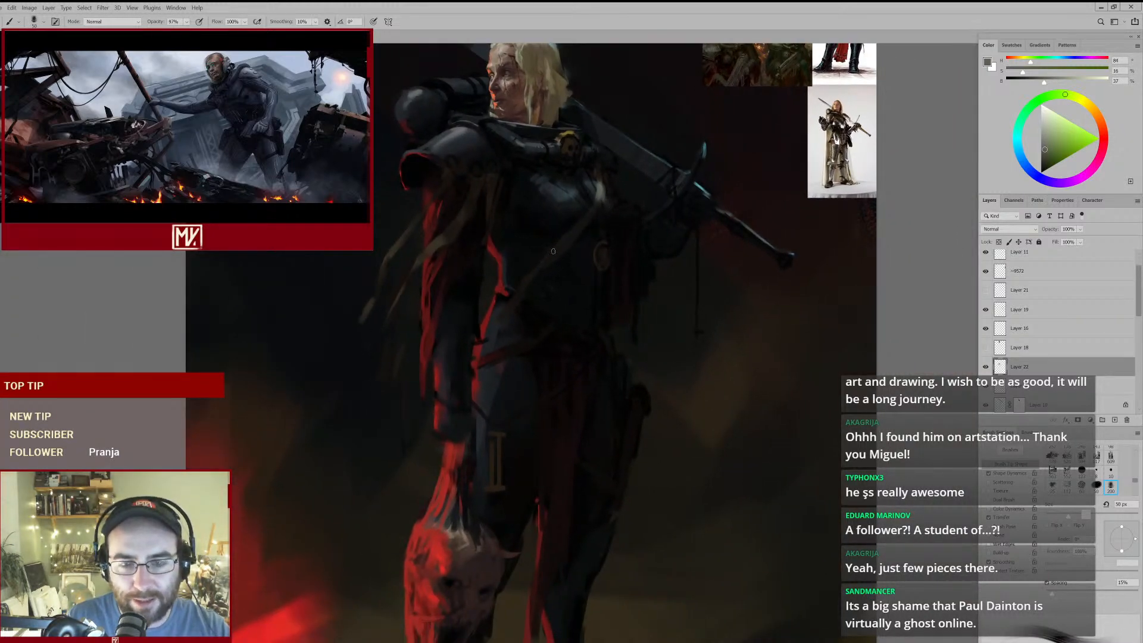
# - Clean up the breastplate strap's edge with a 100 px eraser and shade it with a sampled dark brown at 45 px
pyautogui.press('e')
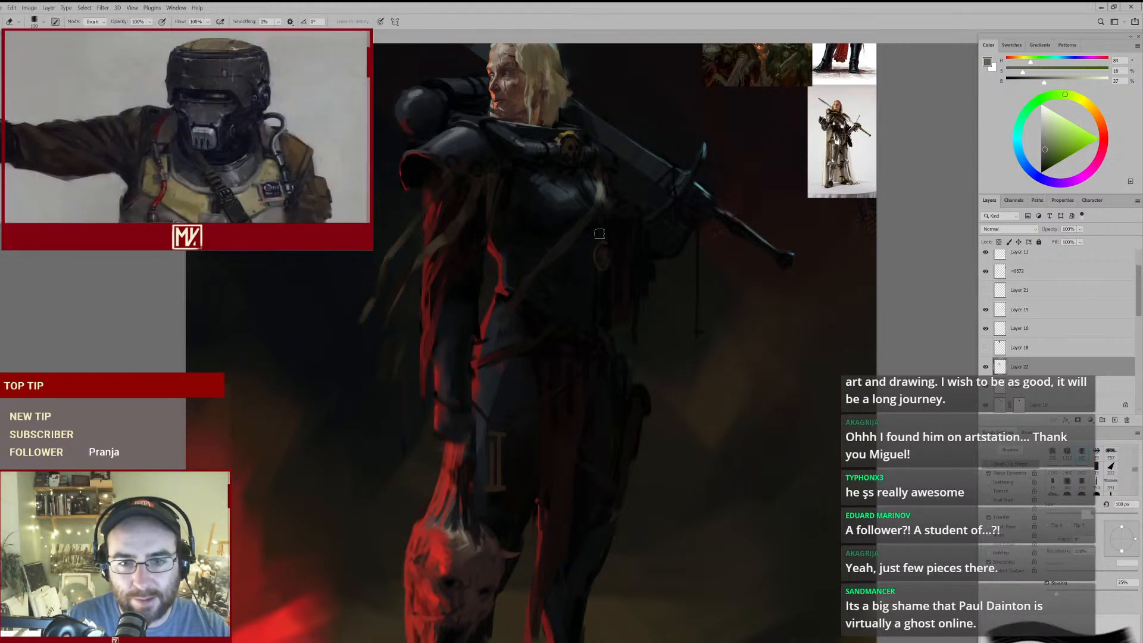
pyautogui.moveTo(584, 258); pyautogui.dragTo(630, 220)
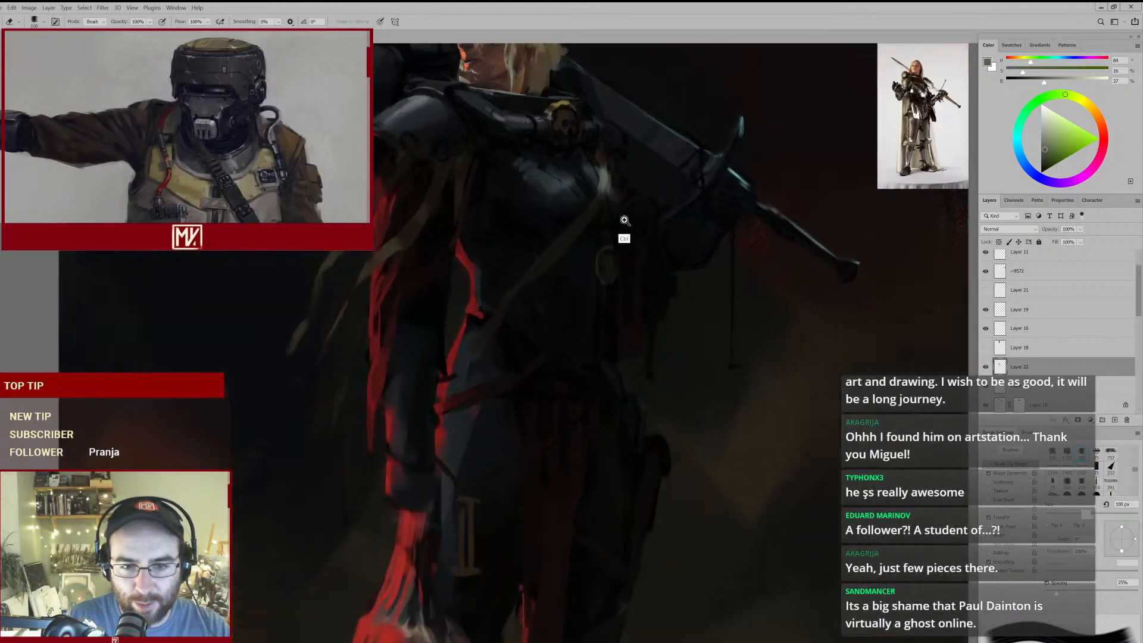
pyautogui.press('b')
pyautogui.keyDown('alt'); pyautogui.click(581, 229); pyautogui.keyUp('alt')
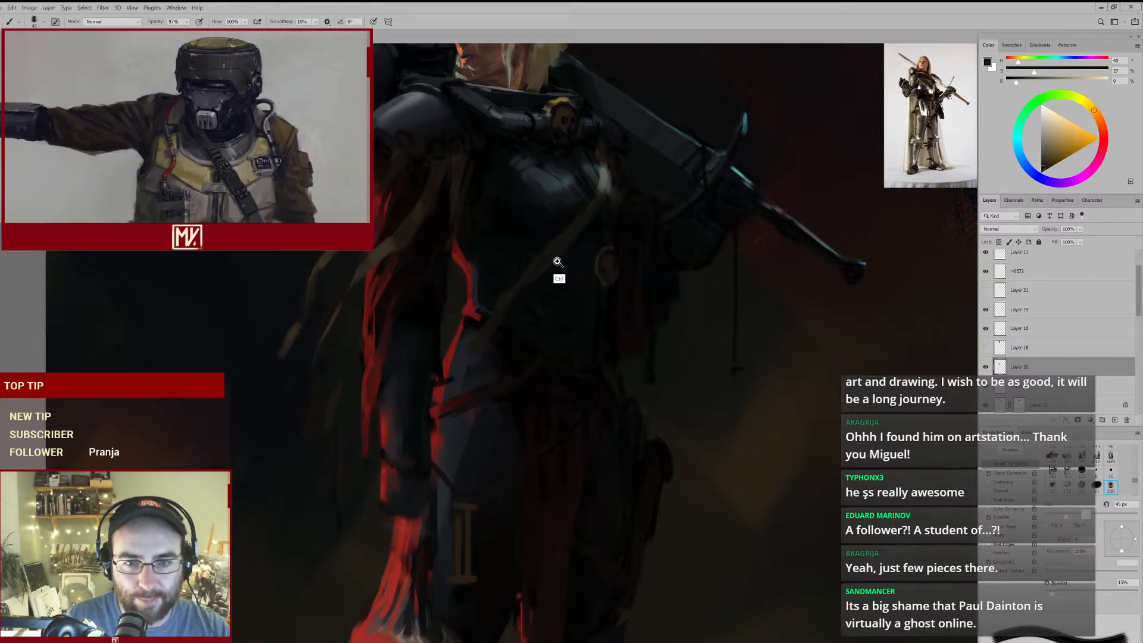
pyautogui.hotkey('ctrl', '0')
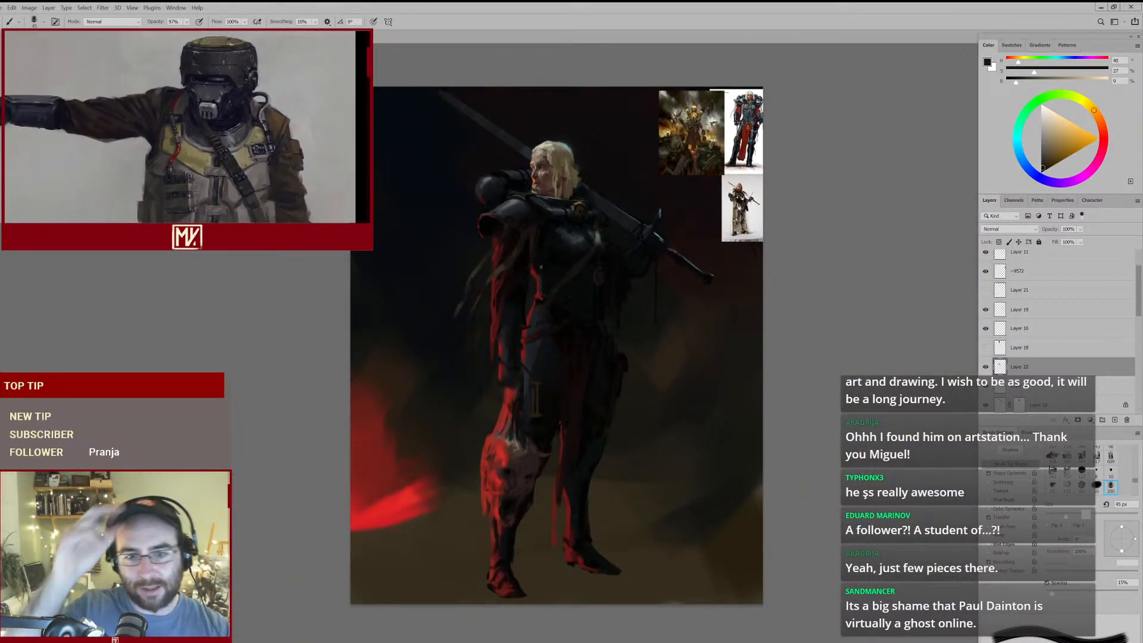
# - Trim the strap's bright bend on the breastplate and rework it at 25 px with sampled grey-green and dark brown
pyautogui.moveTo(606, 265); pyautogui.dragTo(621, 214)
pyautogui.press('e')
pyautogui.moveTo(606, 231)
pyautogui.mouseDown()
pyautogui.moveTo(559, 292)
pyautogui.moveTo(623, 215)
pyautogui.mouseUp()
pyautogui.press('b')
pyautogui.keyDown('alt'); pyautogui.click(598, 250); pyautogui.keyUp('alt')
pyautogui.press('b')
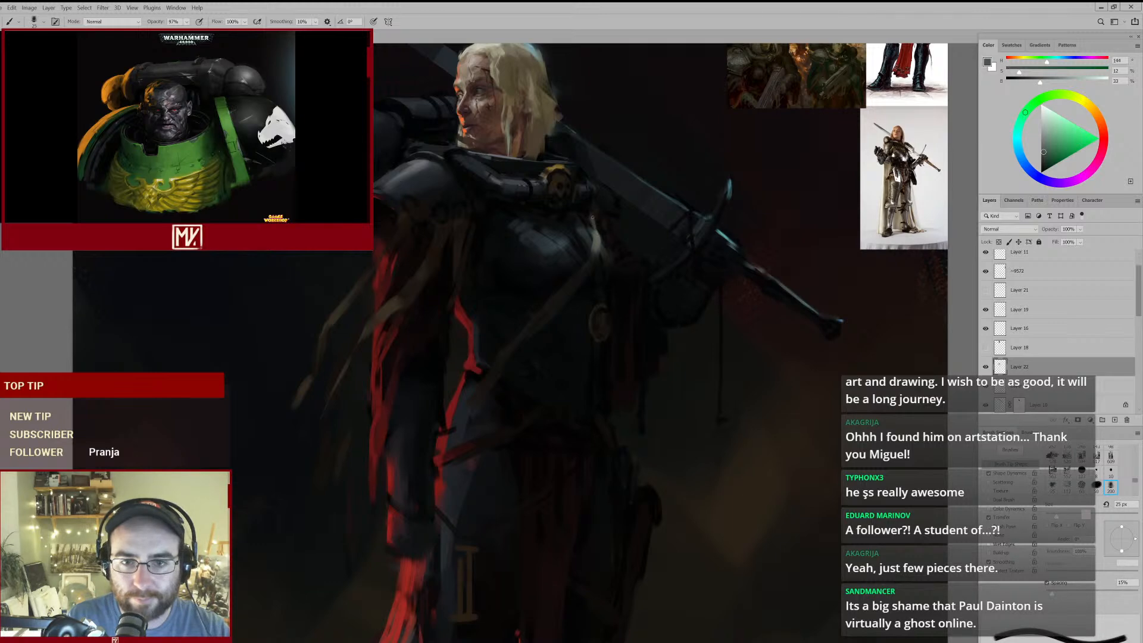
pyautogui.keyDown('alt'); pyautogui.click(596, 233); pyautogui.keyUp('alt')
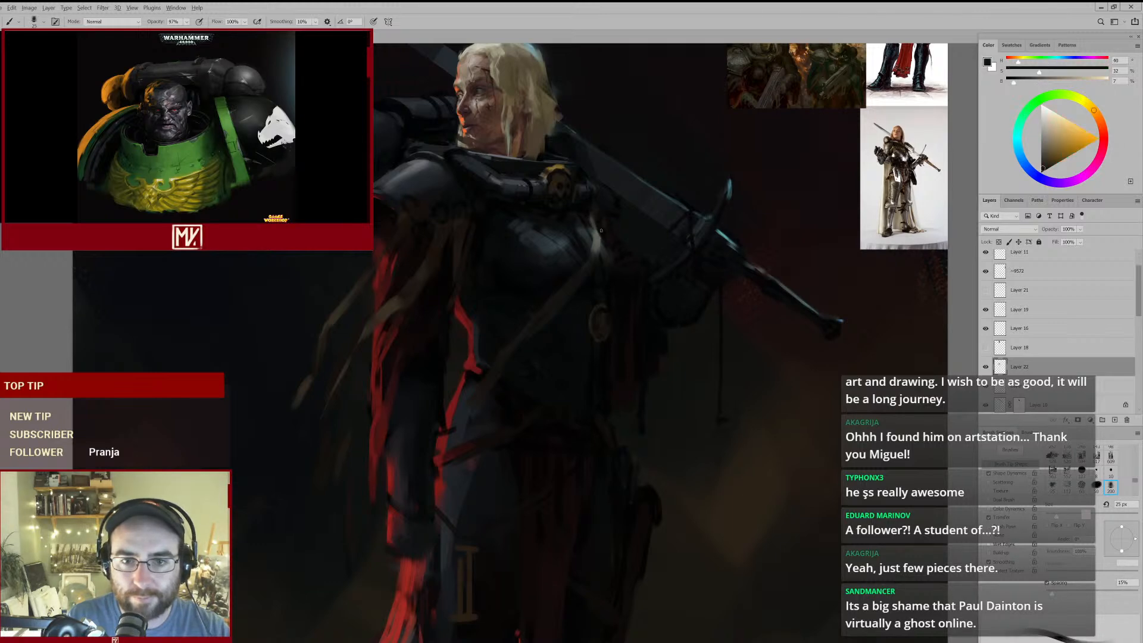
# - Work brown sampled from the shoulder straps into the breastplate strap, and shade it with a sampled dark olive at 80 px
pyautogui.keyDown('alt'); pyautogui.click(427, 254); pyautogui.keyUp('alt')
pyautogui.moveTo(600, 265)
pyautogui.keyDown('ctrl'); pyautogui.mouseDown()
pyautogui.moveTo(569, 272)
pyautogui.moveTo(633, 256)
pyautogui.mouseUp(); pyautogui.keyUp('ctrl')
pyautogui.press(']')
pyautogui.press(']')
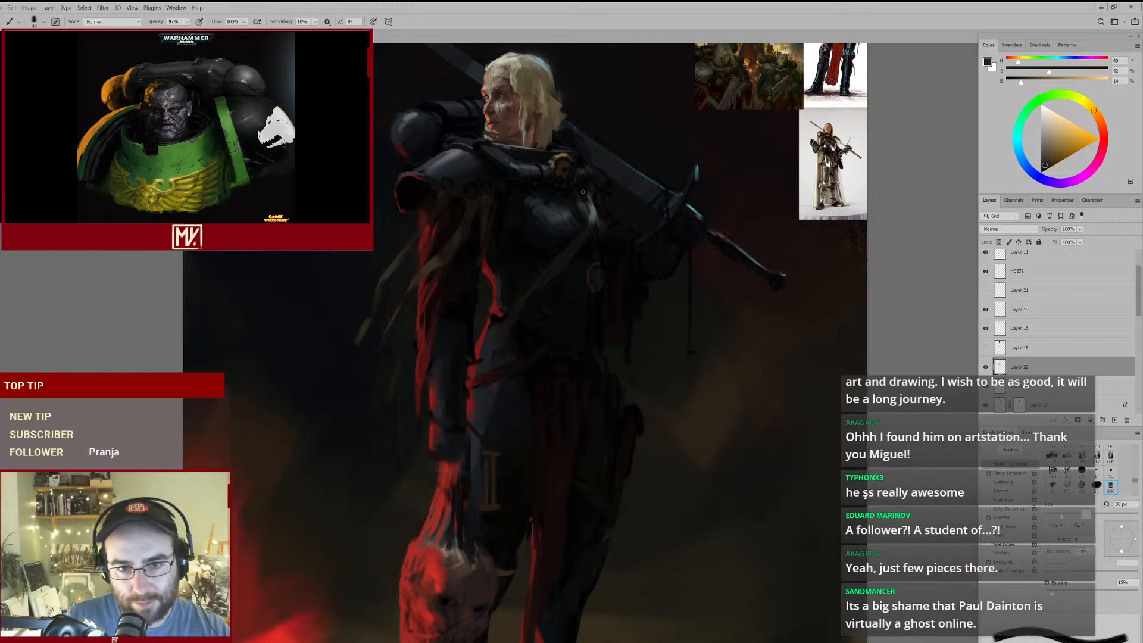
pyautogui.press(']')
pyautogui.keyDown('alt'); pyautogui.click(532, 261); pyautogui.keyUp('alt')
pyautogui.press(']')
pyautogui.press(']')
pyautogui.press(']')
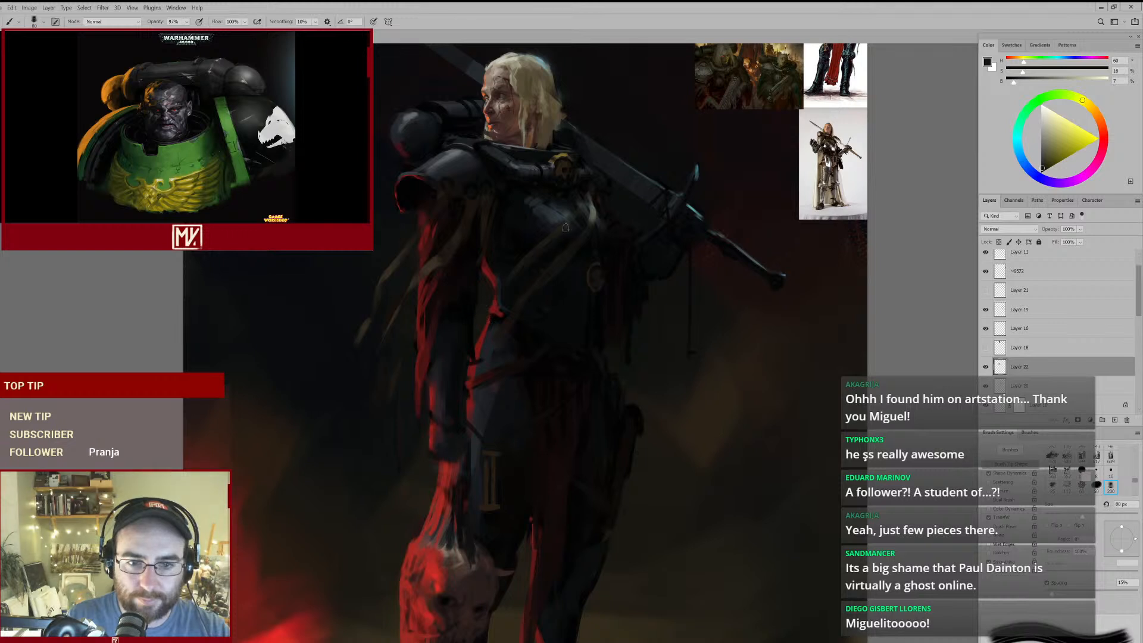
# - Erase excess paint around the breastplate strap, enlarging the eraser to 90 px
pyautogui.press('e')
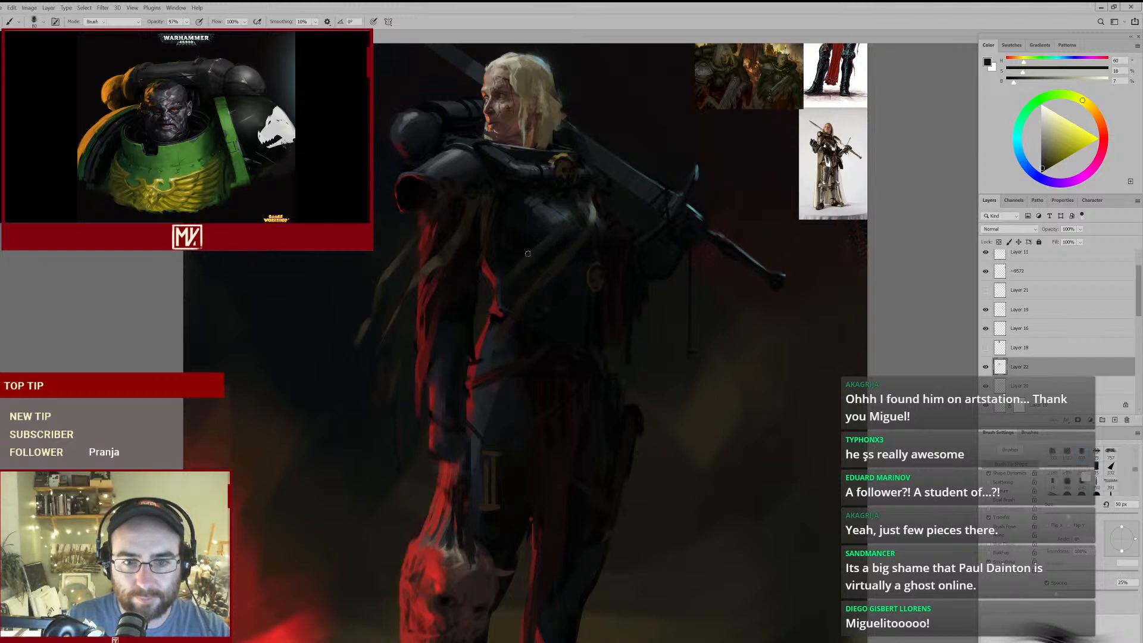
pyautogui.press(']')
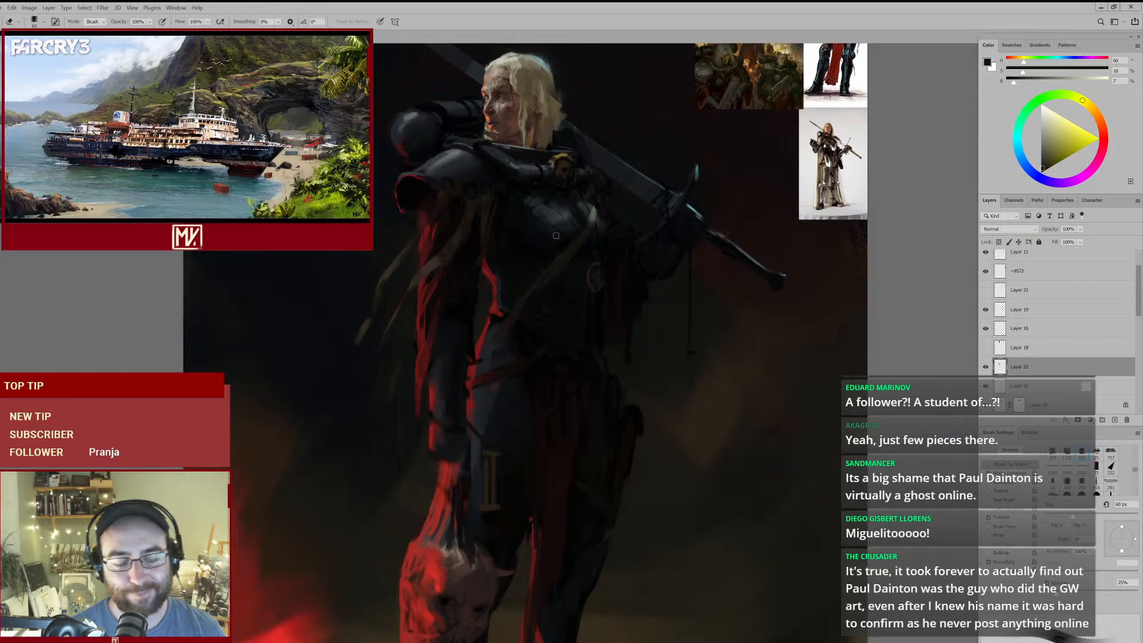
pyautogui.press(']')
pyautogui.press(']')
pyautogui.press(']')
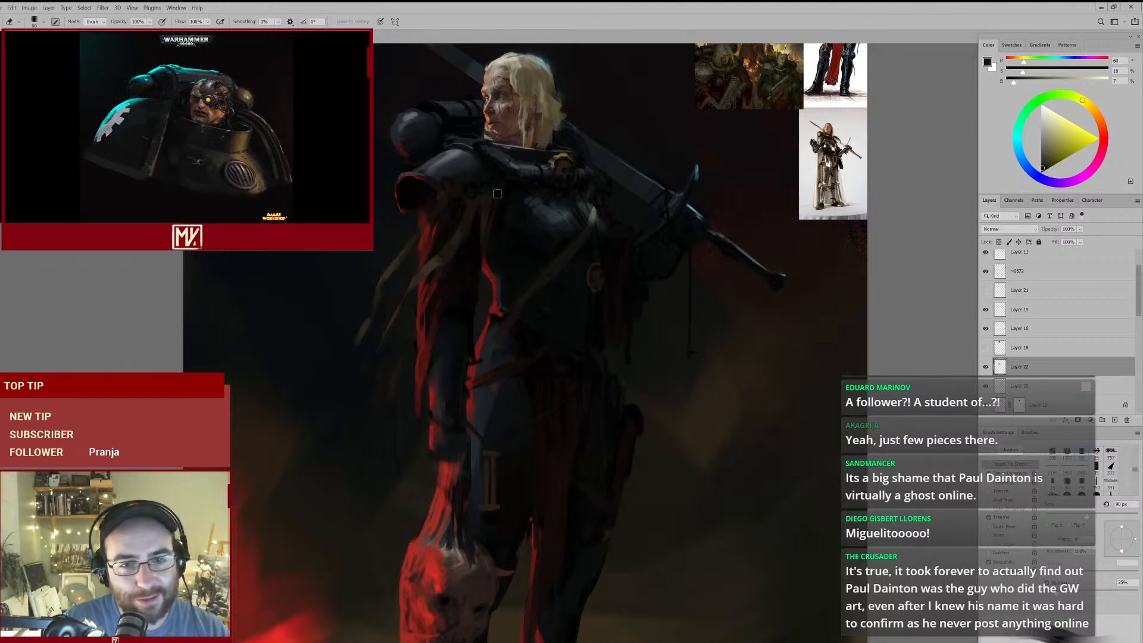
# - Deepen the shadows between the shoulder armour and breastplate with sampled dark teal and near-black at 80, 60 and 40 px brush sizes
pyautogui.moveTo(516, 206)
pyautogui.mouseDown()
pyautogui.moveTo(479, 244)
pyautogui.moveTo(504, 224)
pyautogui.mouseUp()
pyautogui.press('b')
pyautogui.keyDown('alt'); pyautogui.click(464, 186); pyautogui.keyUp('alt')
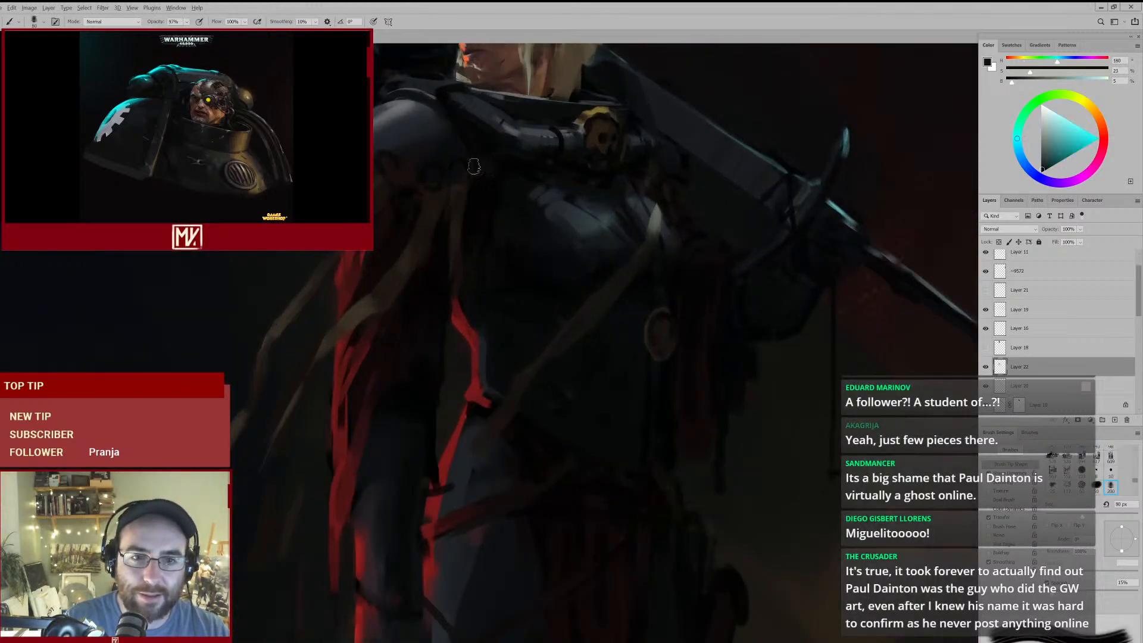
pyautogui.keyDown('alt'); pyautogui.click(490, 196); pyautogui.keyUp('alt')
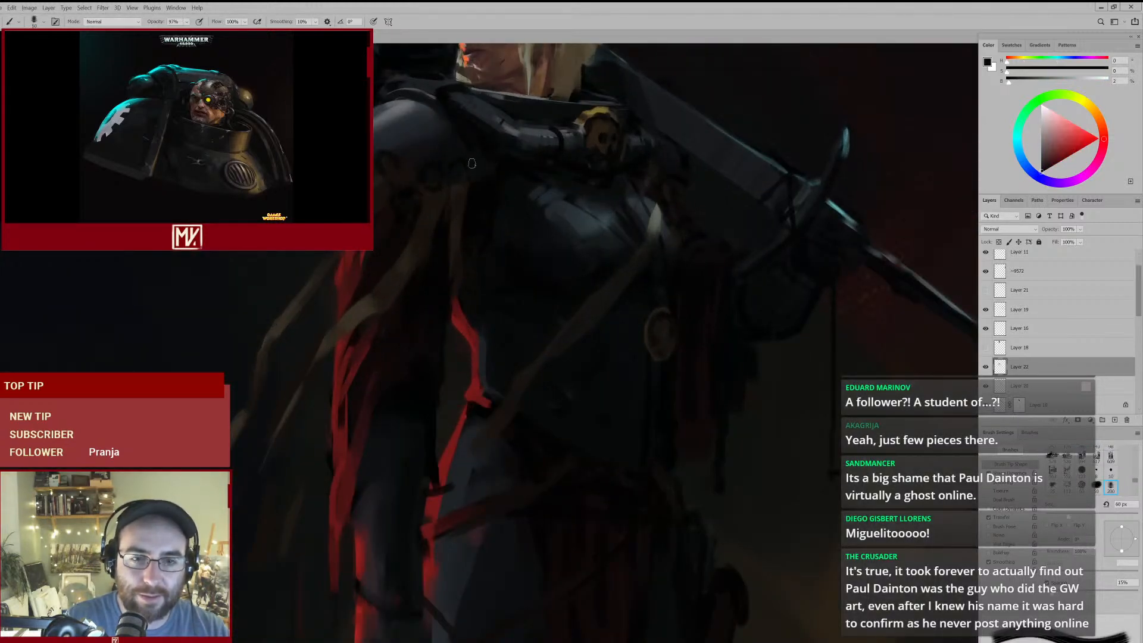
pyautogui.moveTo(516, 190)
pyautogui.mouseDown()
pyautogui.moveTo(452, 218)
pyautogui.moveTo(504, 202)
pyautogui.moveTo(497, 236)
pyautogui.moveTo(553, 207)
pyautogui.mouseUp()
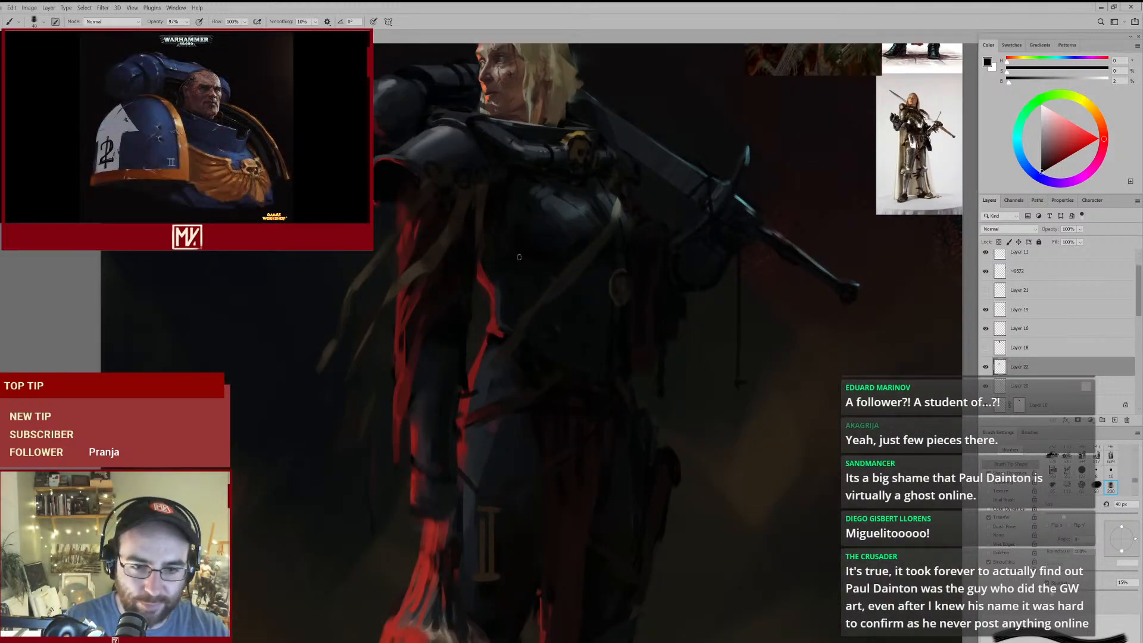
pyautogui.moveTo(565, 266)
pyautogui.mouseDown()
pyautogui.moveTo(528, 318)
pyautogui.moveTo(558, 289)
pyautogui.mouseUp()
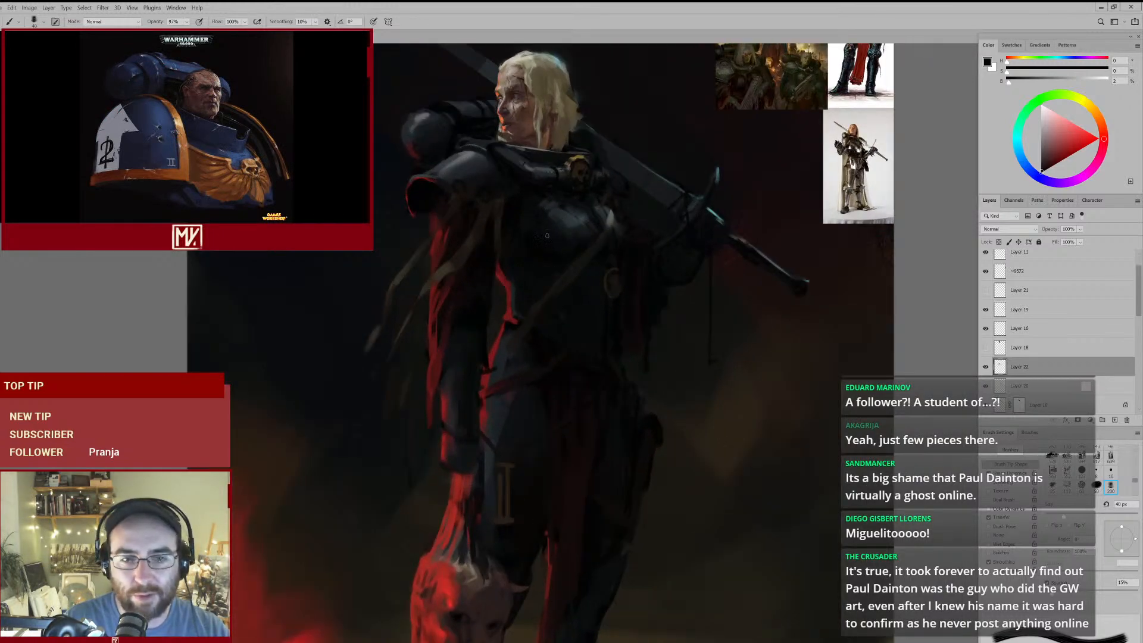
pyautogui.moveTo(532, 236)
pyautogui.mouseDown()
pyautogui.moveTo(480, 288)
pyautogui.moveTo(516, 263)
pyautogui.mouseUp()
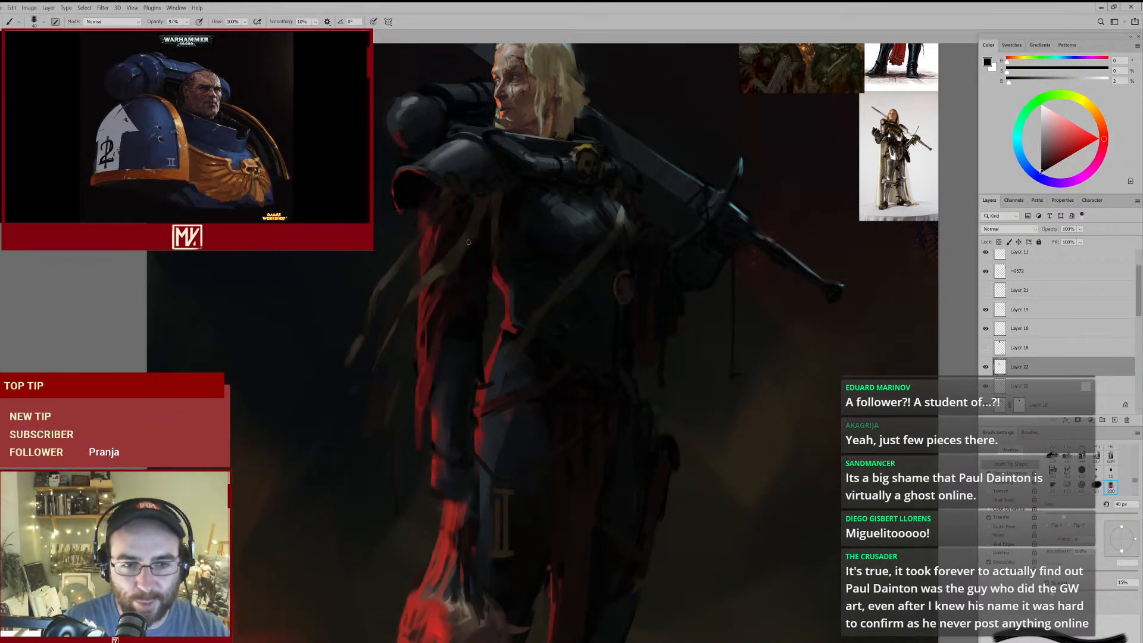
# - Touch up the straps beneath the shoulder armour with a sampled brown at 40 px and clean them with a 90 px eraser
pyautogui.keyDown('alt'); pyautogui.click(466, 237); pyautogui.keyUp('alt')
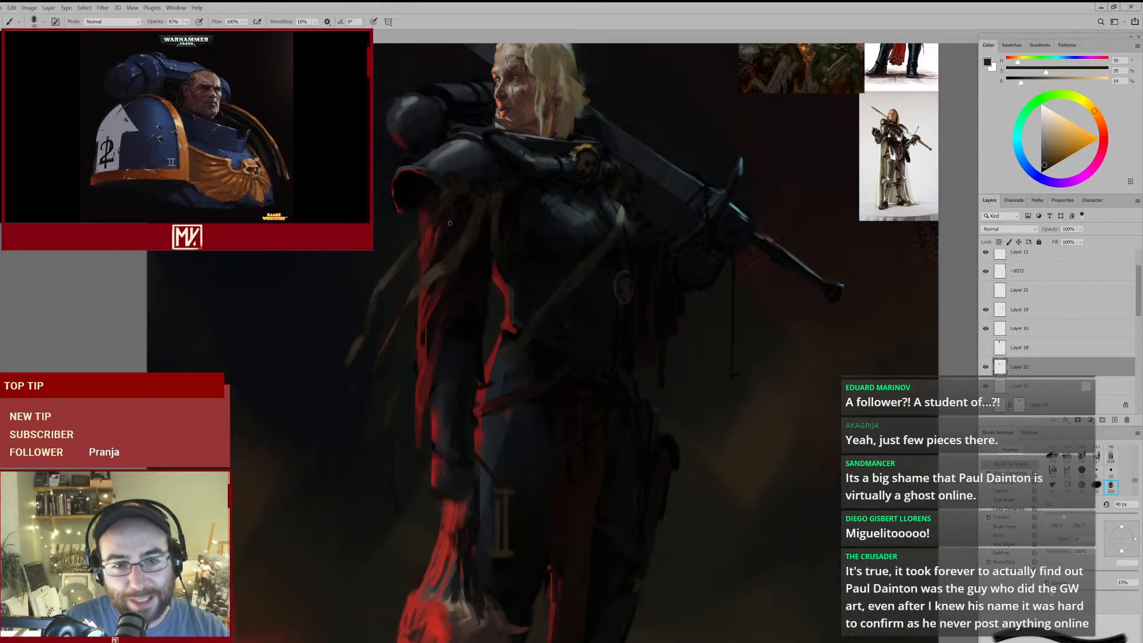
pyautogui.press('e')
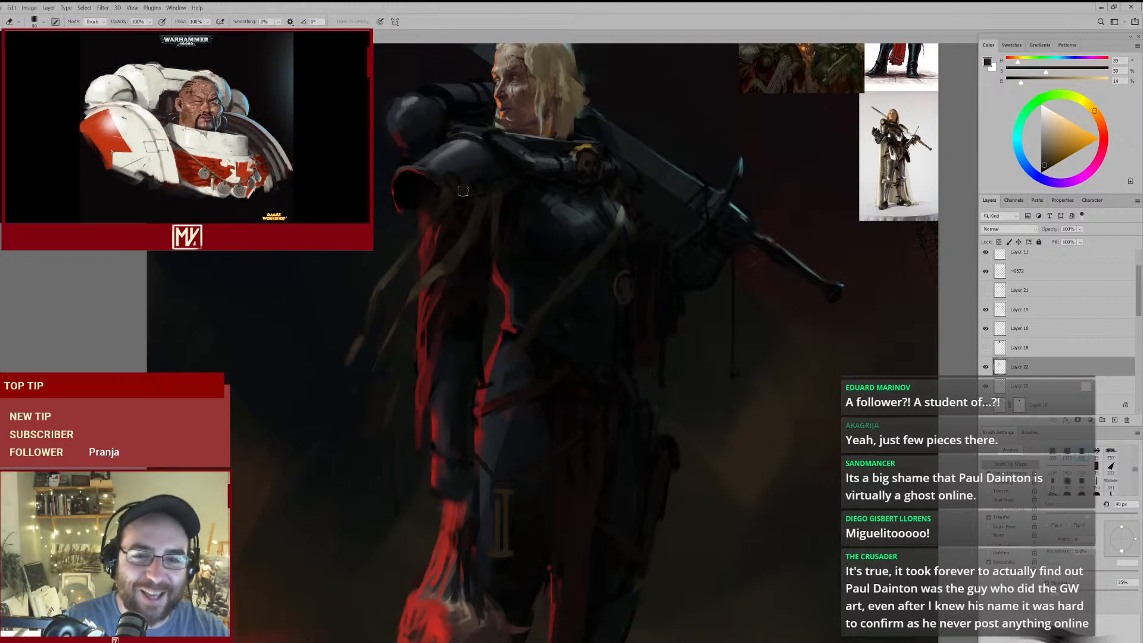
pyautogui.moveTo(512, 244); pyautogui.dragTo(541, 247)
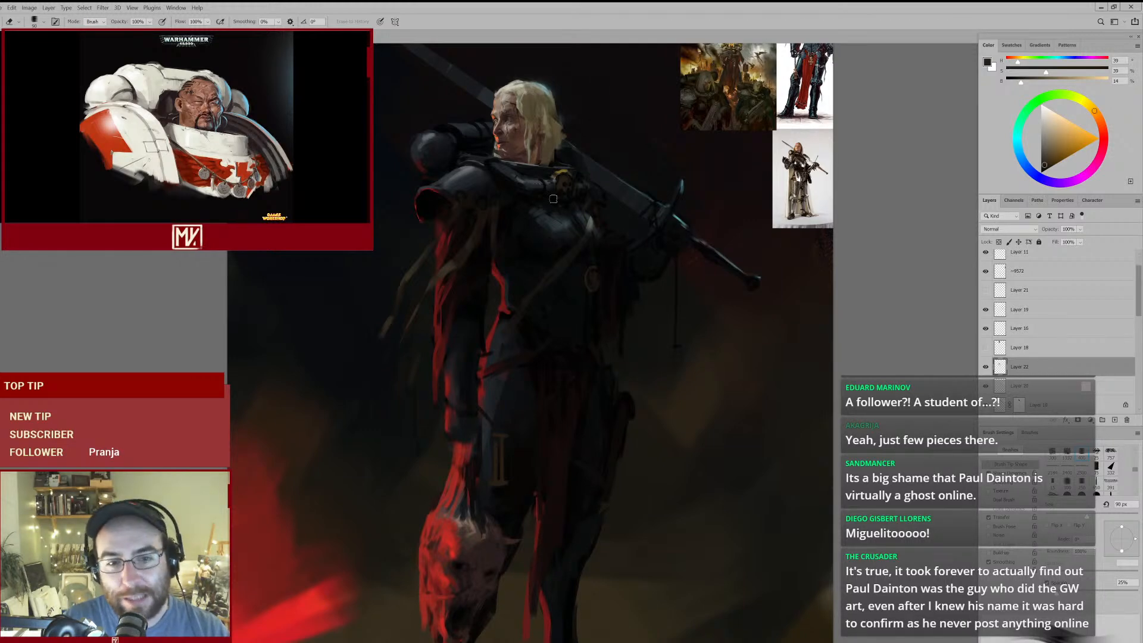
# - Shade the inner strap hanging beneath the shoulder armour with a sampled dark reddish brown at a 30 px brush size
pyautogui.moveTo(494, 257); pyautogui.dragTo(515, 238)
pyautogui.press('b')
pyautogui.keyDown('alt'); pyautogui.click(487, 245); pyautogui.keyUp('alt')
pyautogui.press('[')
pyautogui.moveTo(494, 194); pyautogui.dragTo(486, 224)
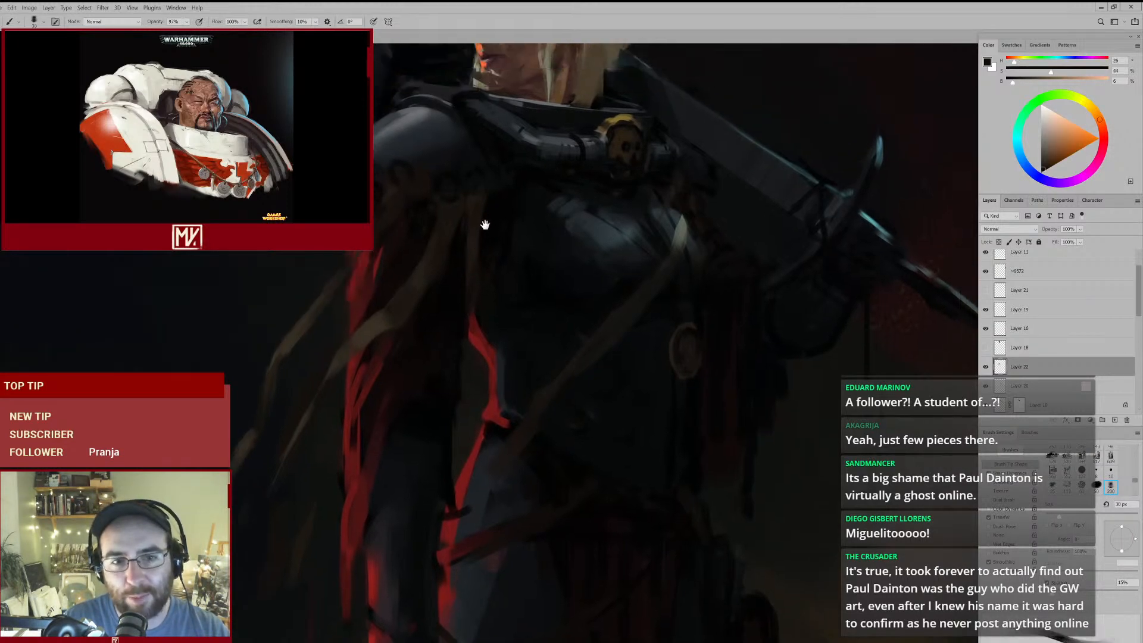
pyautogui.hotkey('ctrl', '0')
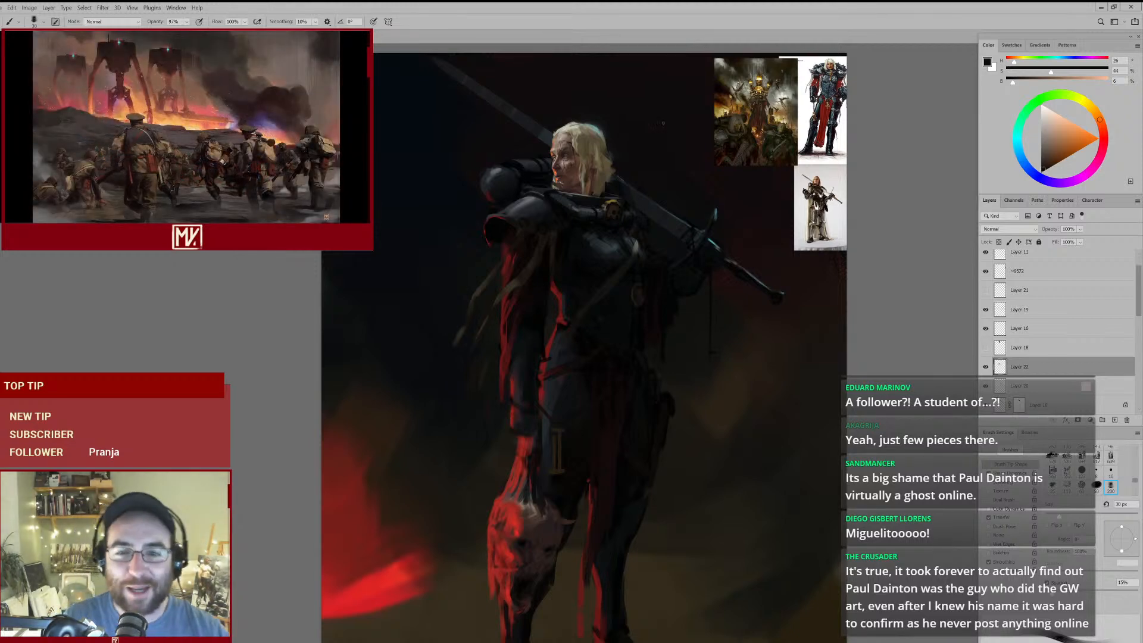
# - Touch up the breastplate strap with its sampled grey-green highlight and clean its edges with a 90 px eraser
pyautogui.moveTo(638, 249)
pyautogui.mouseDown()
pyautogui.moveTo(670, 227)
pyautogui.moveTo(632, 241)
pyautogui.moveTo(612, 228)
pyautogui.mouseUp()
pyautogui.keyDown('alt'); pyautogui.click(633, 224); pyautogui.keyUp('alt')
pyautogui.press(']')
pyautogui.press('e')
pyautogui.moveTo(660, 240)
pyautogui.mouseDown()
pyautogui.moveTo(579, 287)
pyautogui.moveTo(612, 292)
pyautogui.mouseUp()
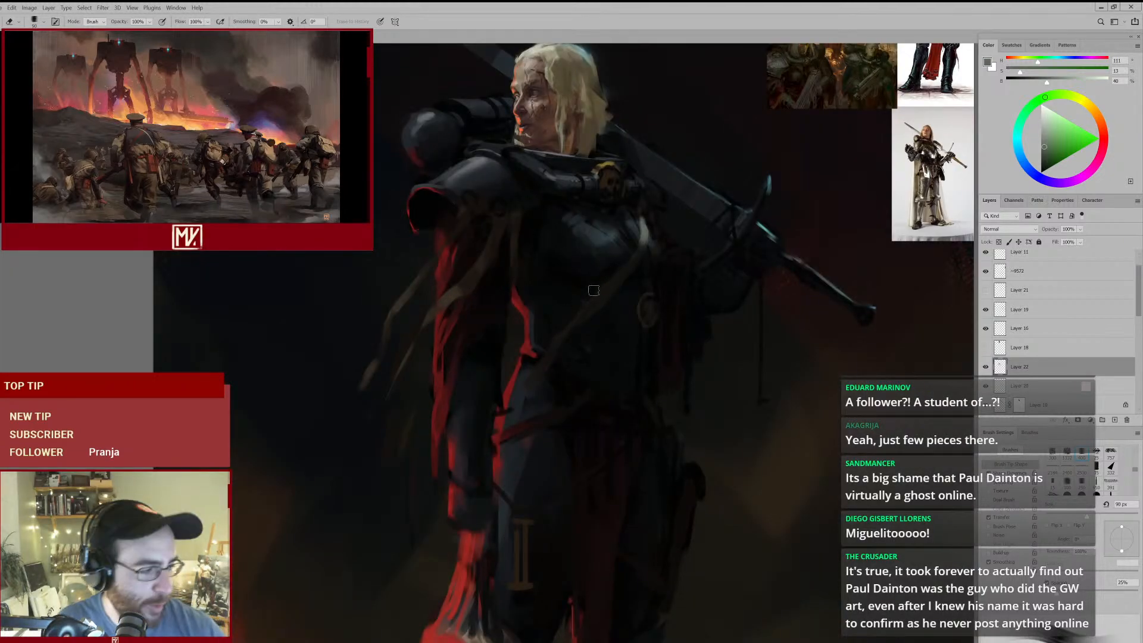
# - Refine the strap's bright bend at 35 px and shade below it with a sampled dark olive at 40 px
pyautogui.moveTo(648, 244)
pyautogui.mouseDown()
pyautogui.moveTo(620, 258)
pyautogui.moveTo(623, 245)
pyautogui.mouseUp()
pyautogui.press('b')
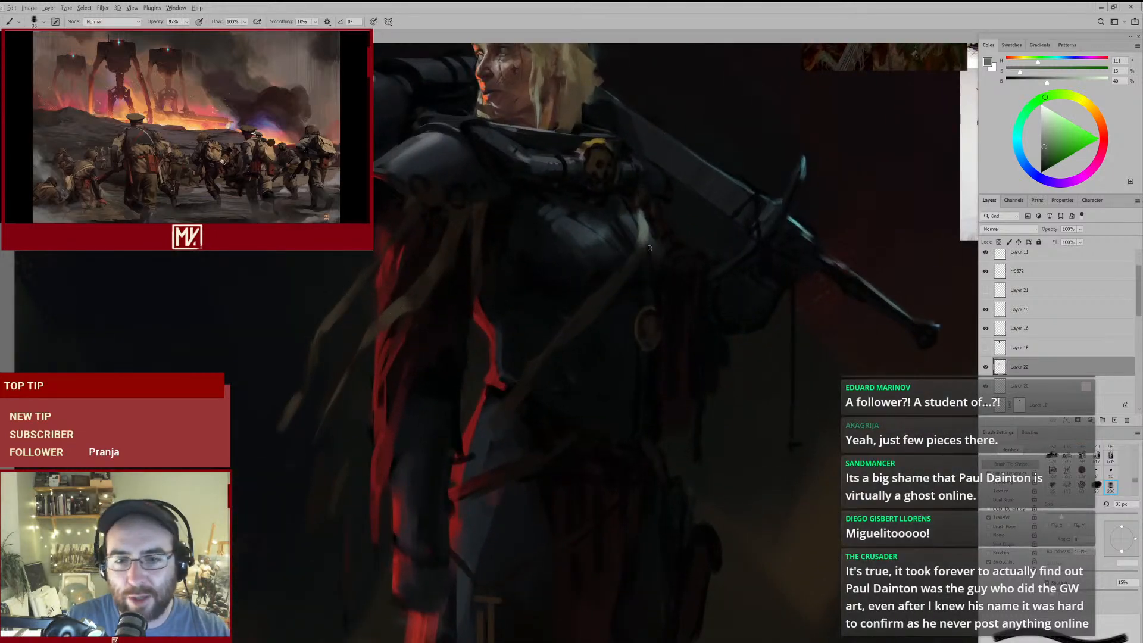
pyautogui.moveTo(643, 241)
pyautogui.mouseDown()
pyautogui.moveTo(631, 271)
pyautogui.moveTo(649, 245)
pyautogui.mouseUp()
pyautogui.keyDown('alt'); pyautogui.click(638, 274); pyautogui.keyUp('alt')
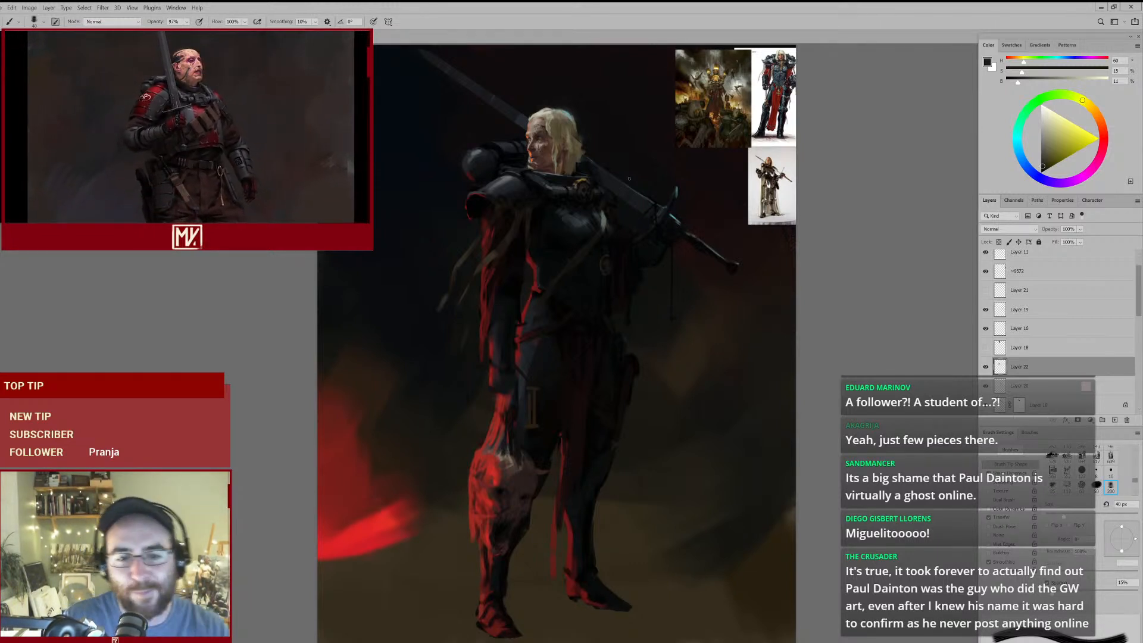
# - Paint the upper end of the breastplate strap with sampled browns at 35 px, then toggle the current layer's visibility to compare
pyautogui.moveTo(609, 206); pyautogui.dragTo(654, 180)
pyautogui.keyDown('alt'); pyautogui.click(597, 217); pyautogui.keyUp('alt')
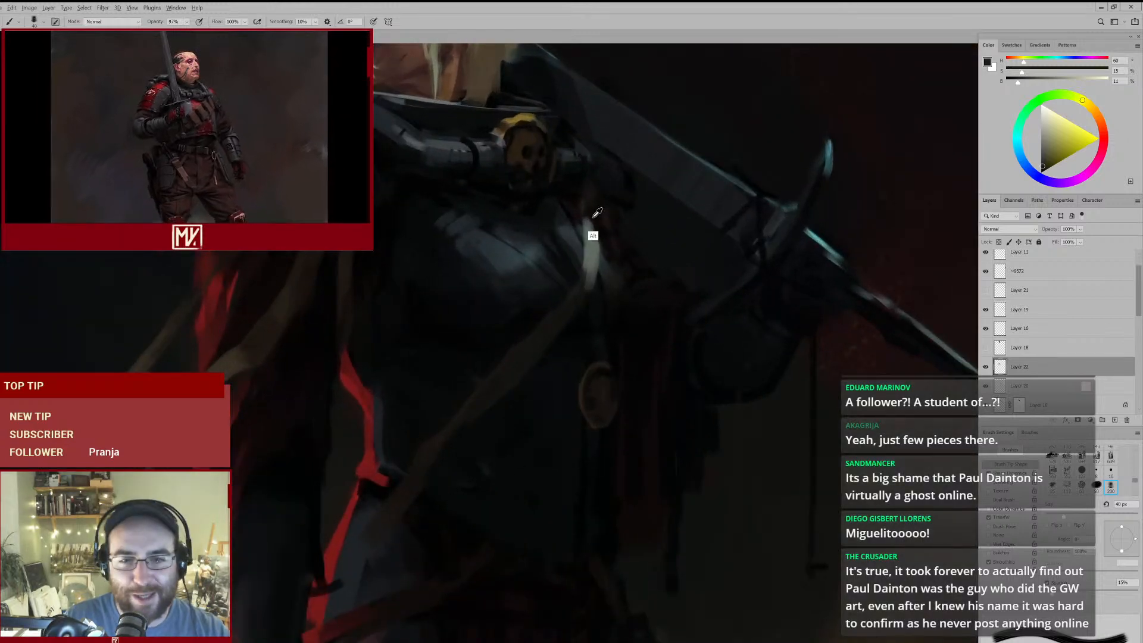
pyautogui.keyDown('alt'); pyautogui.click(231, 377); pyautogui.keyUp('alt')
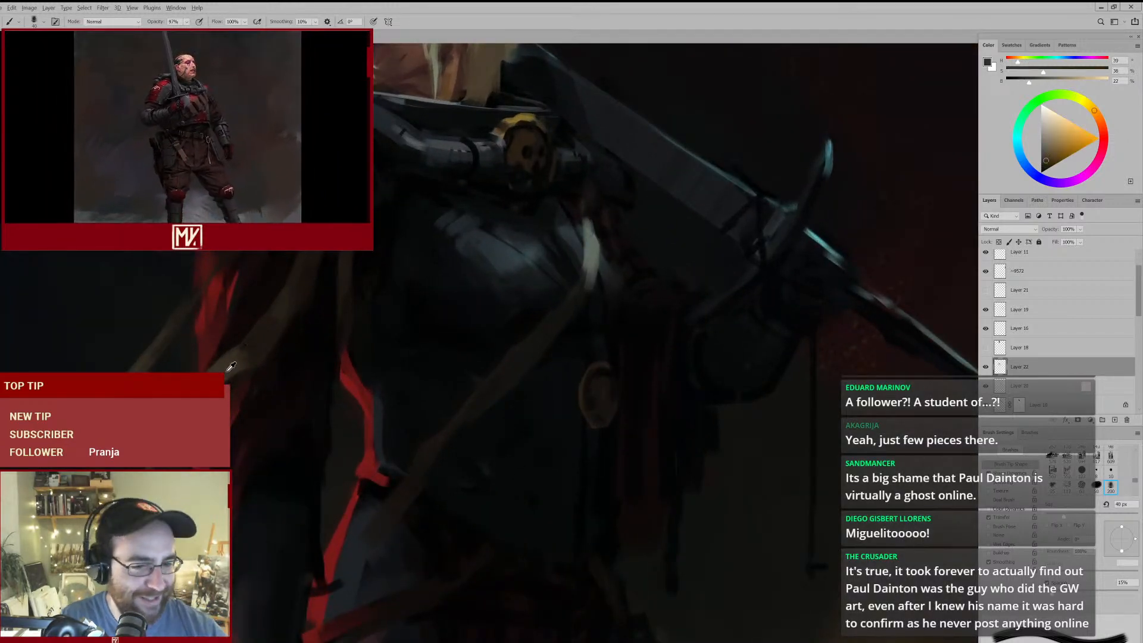
pyautogui.press('[')
pyautogui.press('e')
pyautogui.press('b')
pyautogui.keyDown('alt'); pyautogui.click(271, 327); pyautogui.keyUp('alt')
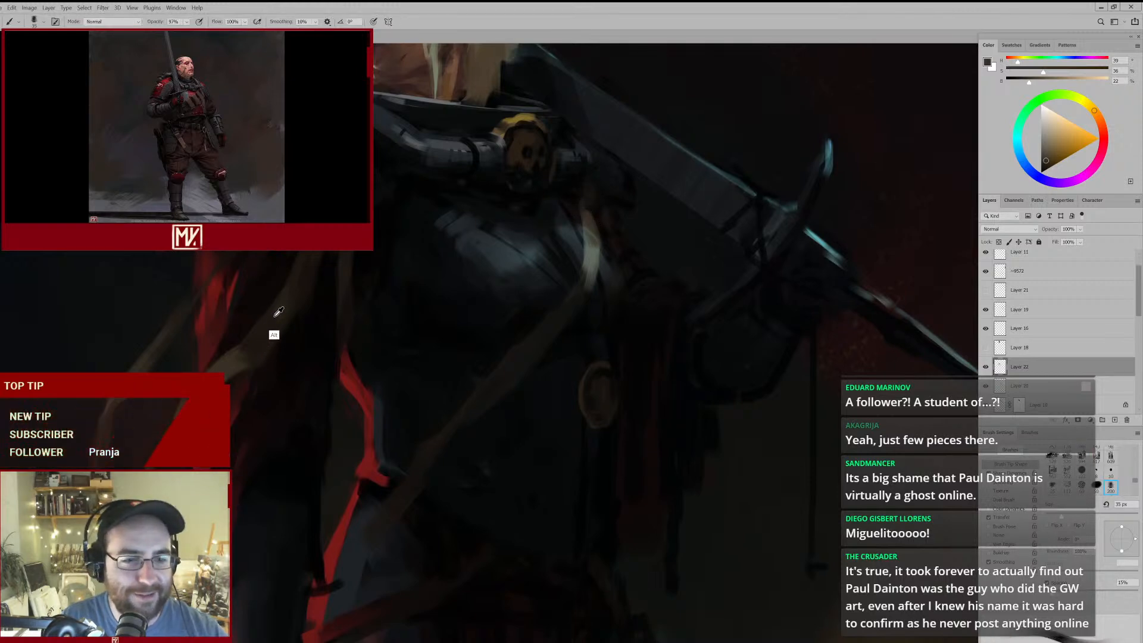
pyautogui.moveTo(587, 203); pyautogui.dragTo(597, 237)
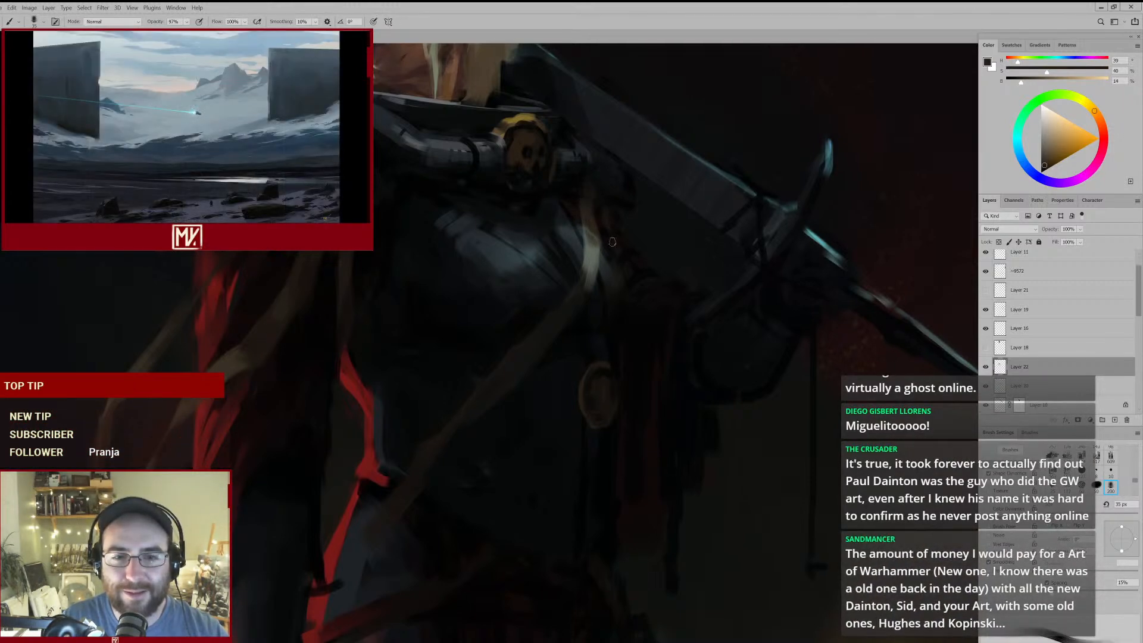
pyautogui.click(986, 367)
pyautogui.click(986, 366)
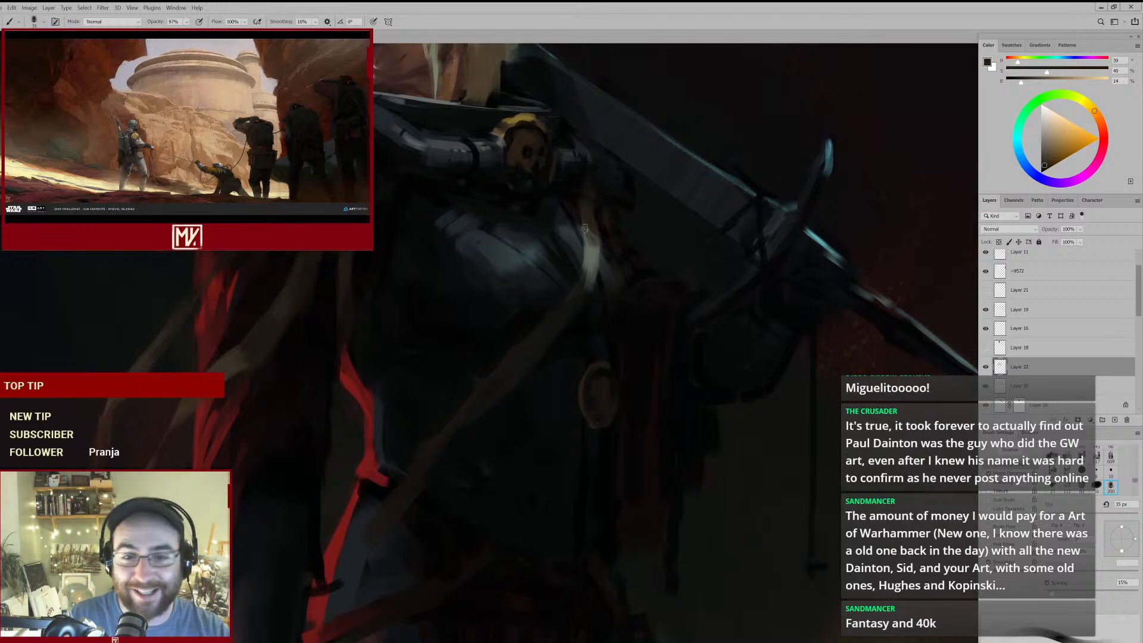
# - Refine the strap's bright bend with its sampled grey-green at 40 px and shade the section beneath it with a sampled dark brown
pyautogui.keyDown('alt'); pyautogui.click(592, 260); pyautogui.keyUp('alt')
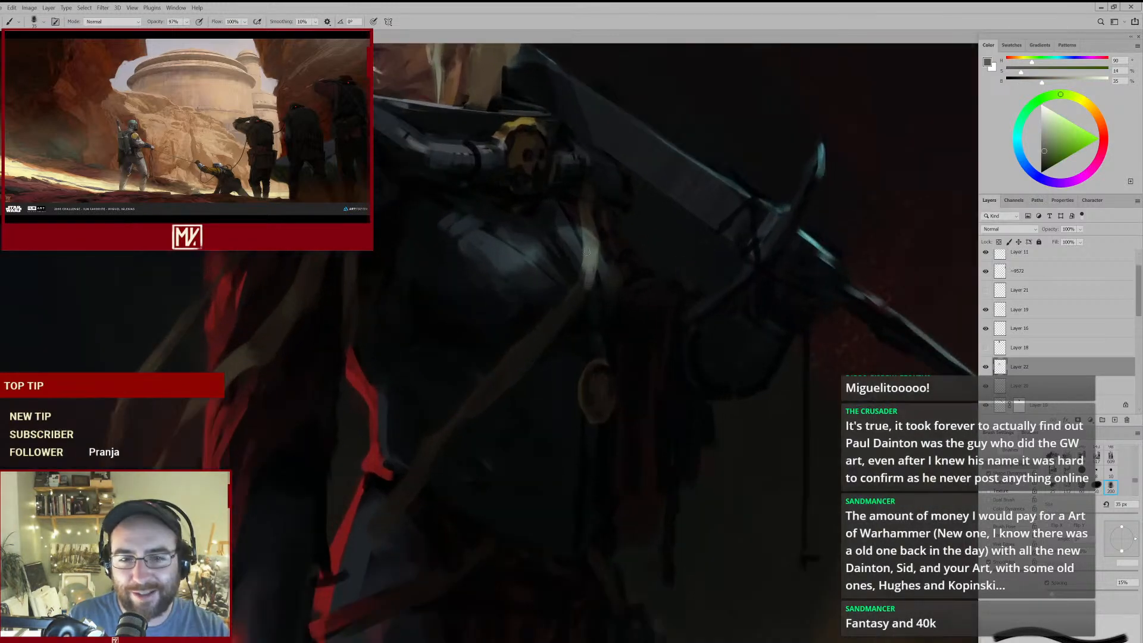
pyautogui.keyDown('alt'); pyautogui.click(594, 261); pyautogui.keyUp('alt')
pyautogui.press(']')
pyautogui.moveTo(587, 275); pyautogui.dragTo(566, 310)
pyautogui.keyDown('alt'); pyautogui.click(587, 231); pyautogui.keyUp('alt')
pyautogui.moveTo(601, 303)
pyautogui.mouseDown()
pyautogui.moveTo(533, 345)
pyautogui.moveTo(551, 327)
pyautogui.mouseUp()
# - Clean the edges around the strap's bend on the breastplate with a 70 px eraser
pyautogui.press('e')
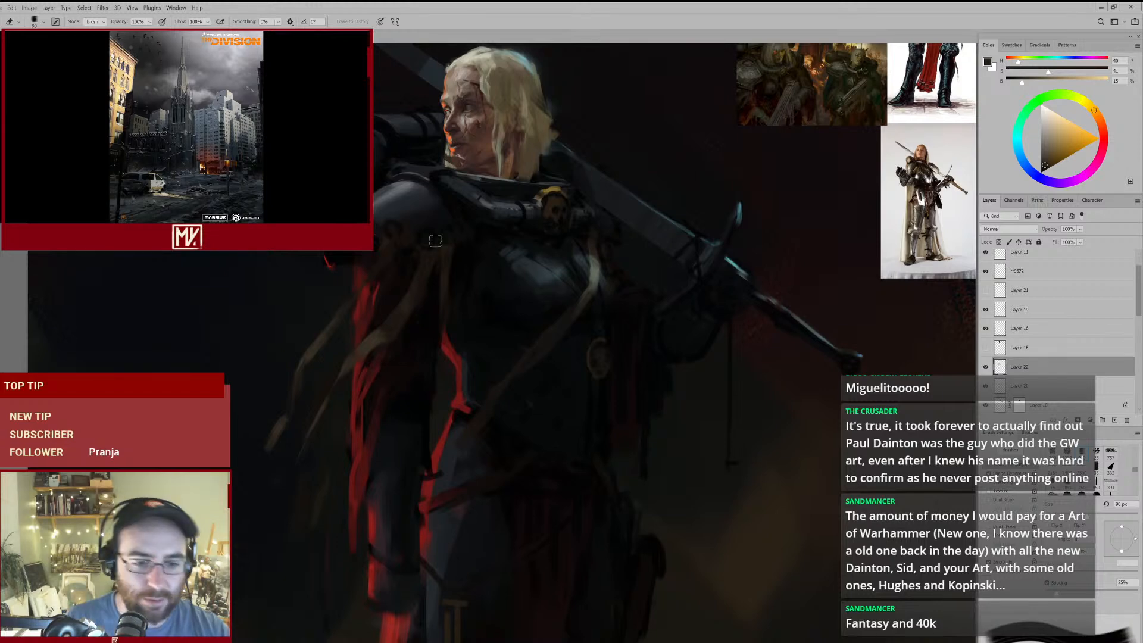
pyautogui.scroll(-2, 566, 375)
pyautogui.scroll(3, 570, 364)
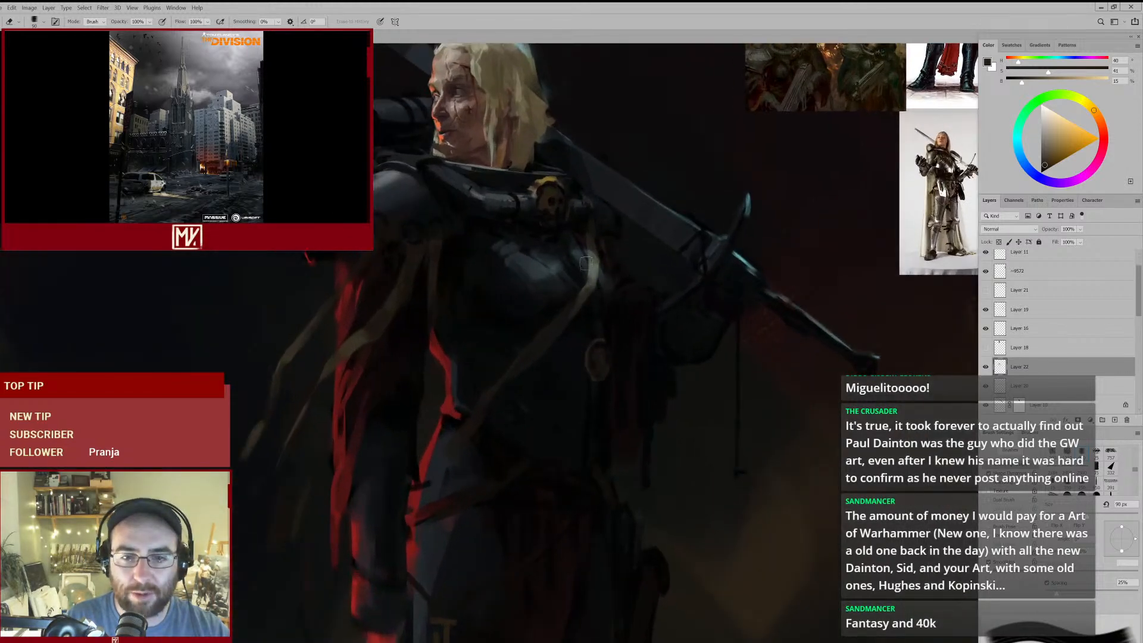
pyautogui.press('[')
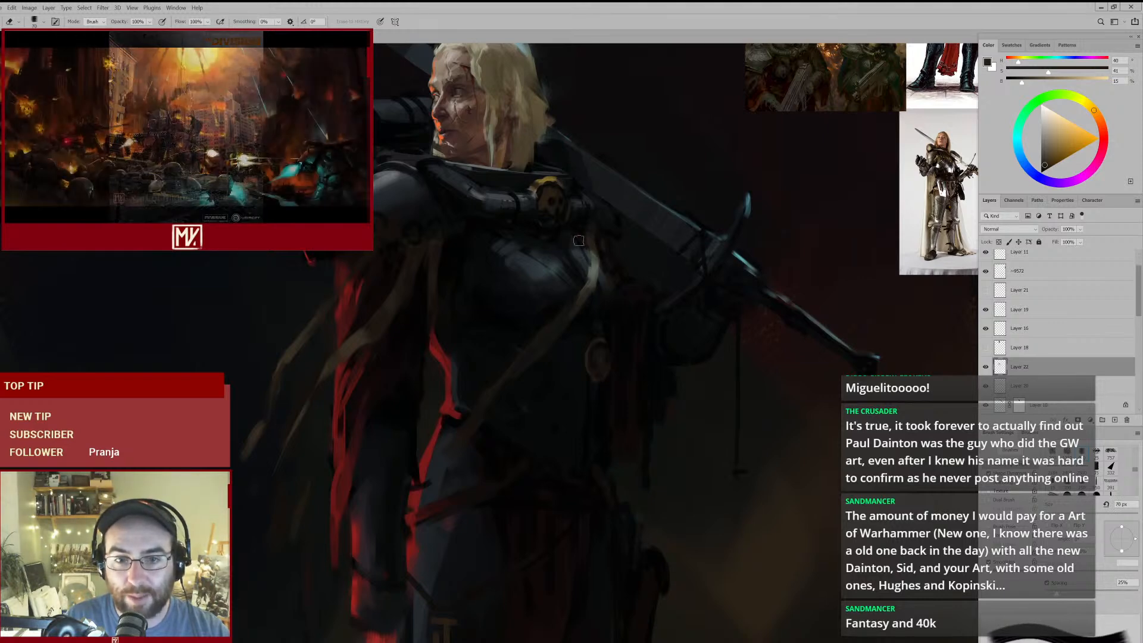
pyautogui.moveTo(627, 278)
pyautogui.mouseDown()
pyautogui.moveTo(557, 324)
pyautogui.moveTo(594, 290)
pyautogui.mouseUp()
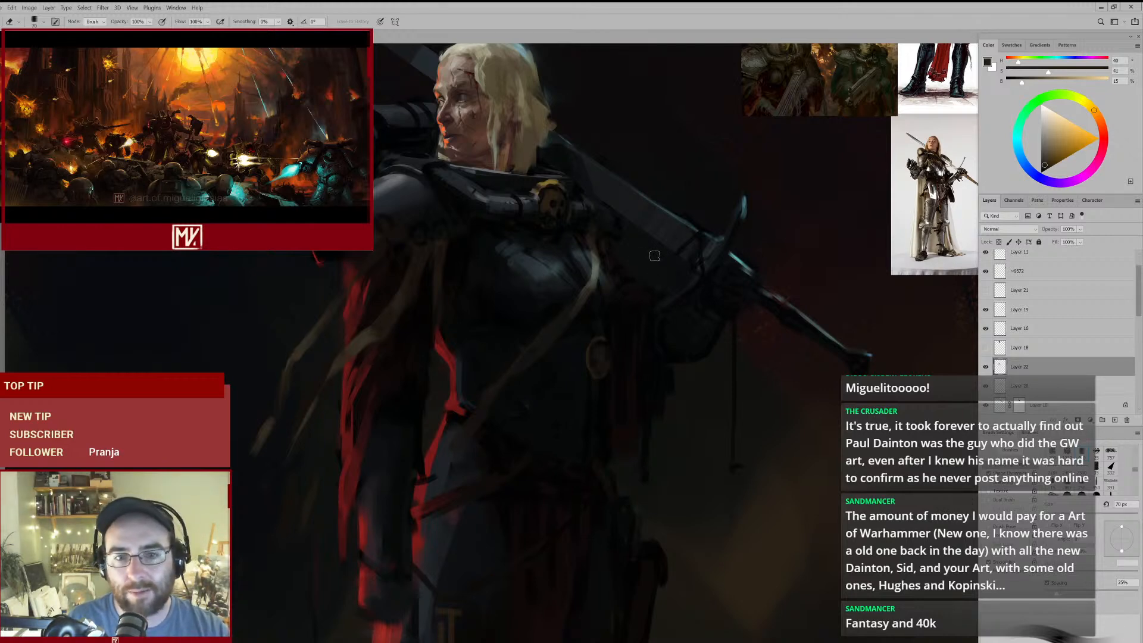
# - Blend the strap just below its bend with sampled olive and brown at 40 px, then compare with the layer hidden and shown
pyautogui.moveTo(611, 294)
pyautogui.mouseDown()
pyautogui.moveTo(569, 322)
pyautogui.moveTo(633, 301)
pyautogui.mouseUp()
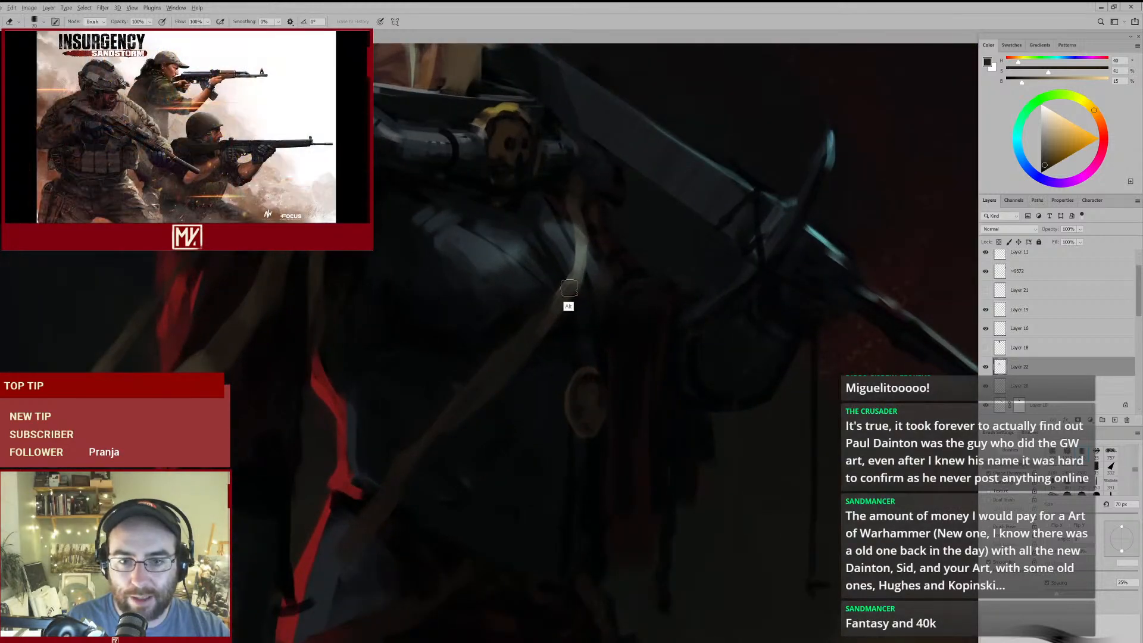
pyautogui.press('b')
pyautogui.keyDown('alt'); pyautogui.click(570, 266); pyautogui.keyUp('alt')
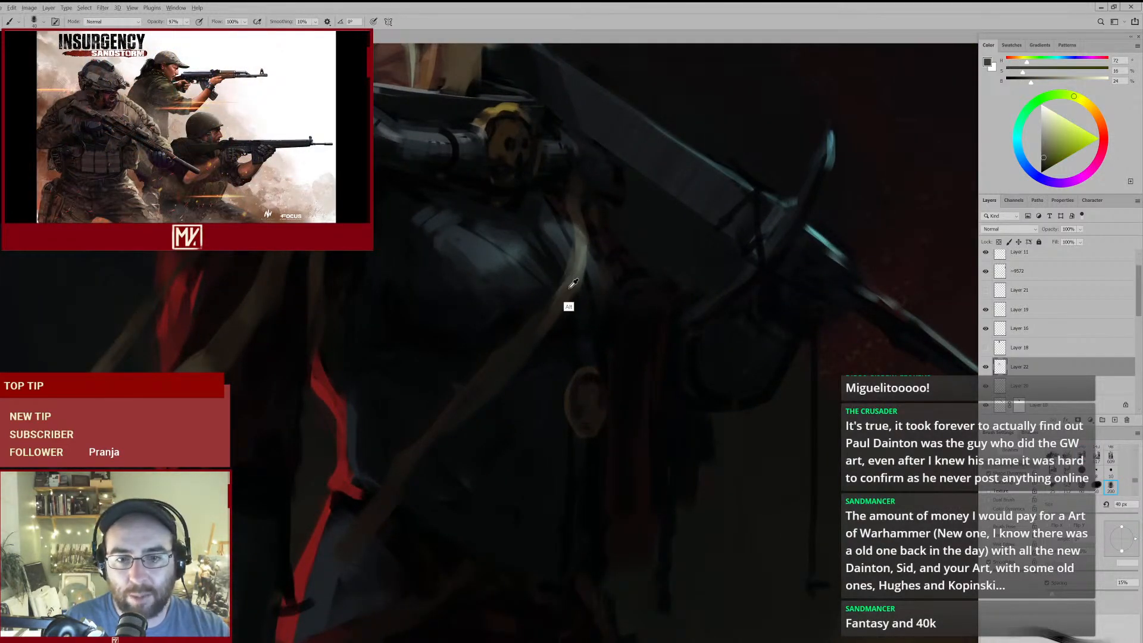
pyautogui.keyDown('alt'); pyautogui.click(570, 286); pyautogui.keyUp('alt')
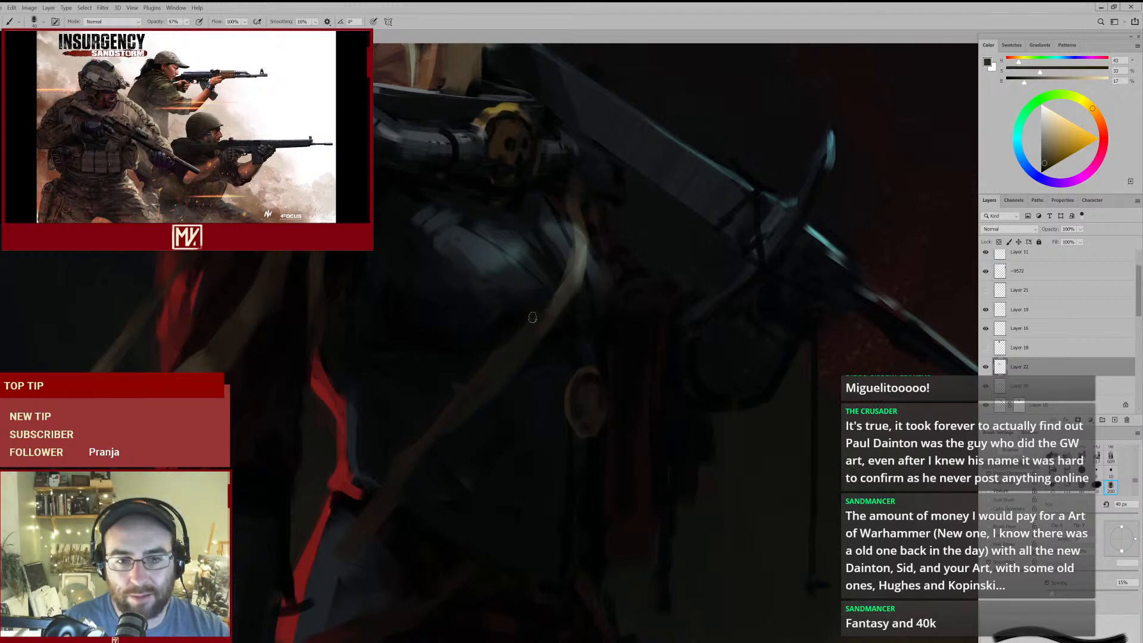
pyautogui.moveTo(582, 293)
pyautogui.mouseDown()
pyautogui.moveTo(539, 333)
pyautogui.moveTo(560, 296)
pyautogui.mouseUp()
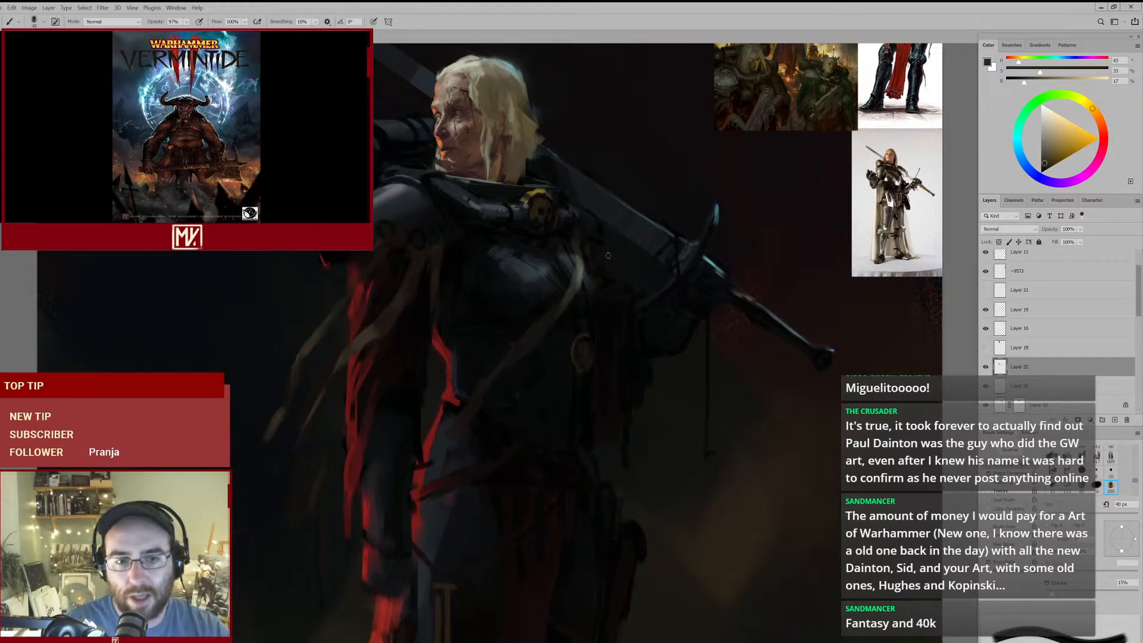
pyautogui.moveTo(562, 350)
pyautogui.mouseDown()
pyautogui.moveTo(529, 381)
pyautogui.moveTo(551, 364)
pyautogui.mouseUp()
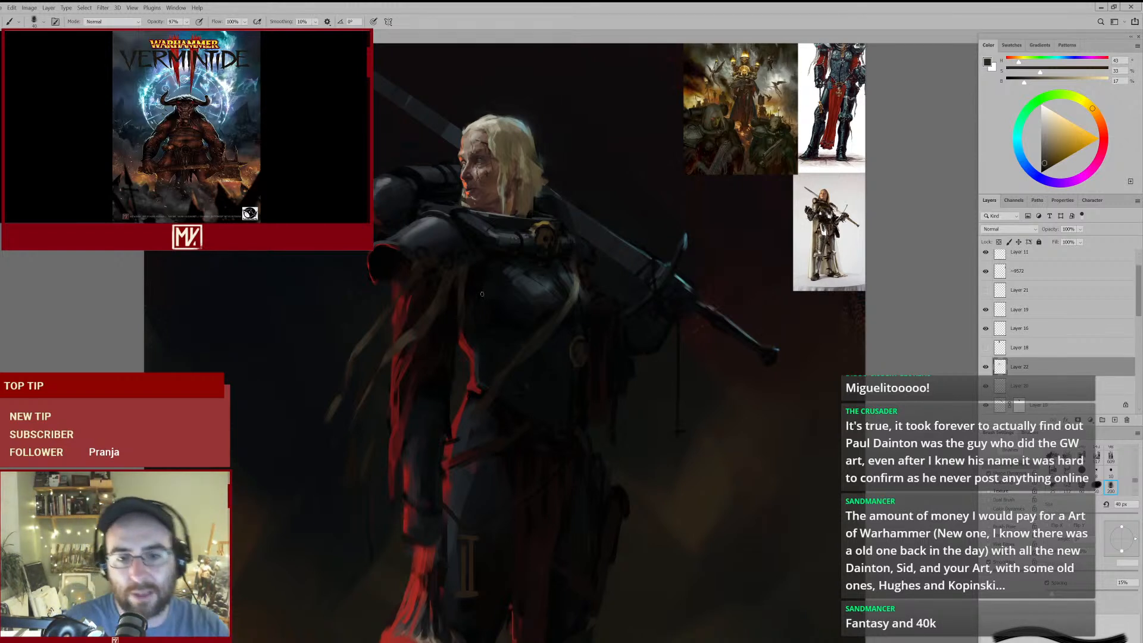
pyautogui.click(986, 368)
pyautogui.click(986, 368)
# - Deepen the lower breastplate beside the strap with a sampled near-black teal at 80 px and soften it with a 90 px eraser
pyautogui.moveTo(548, 296); pyautogui.dragTo(583, 291)
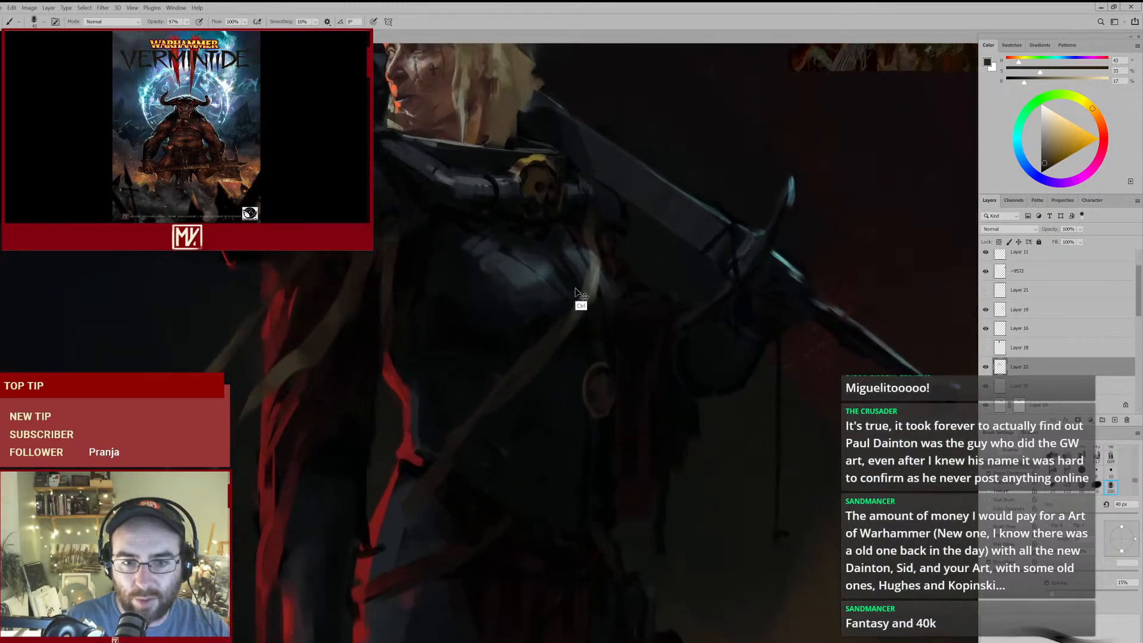
pyautogui.keyDown('alt'); pyautogui.click(506, 294); pyautogui.keyUp('alt')
pyautogui.press(']')
pyautogui.press(']')
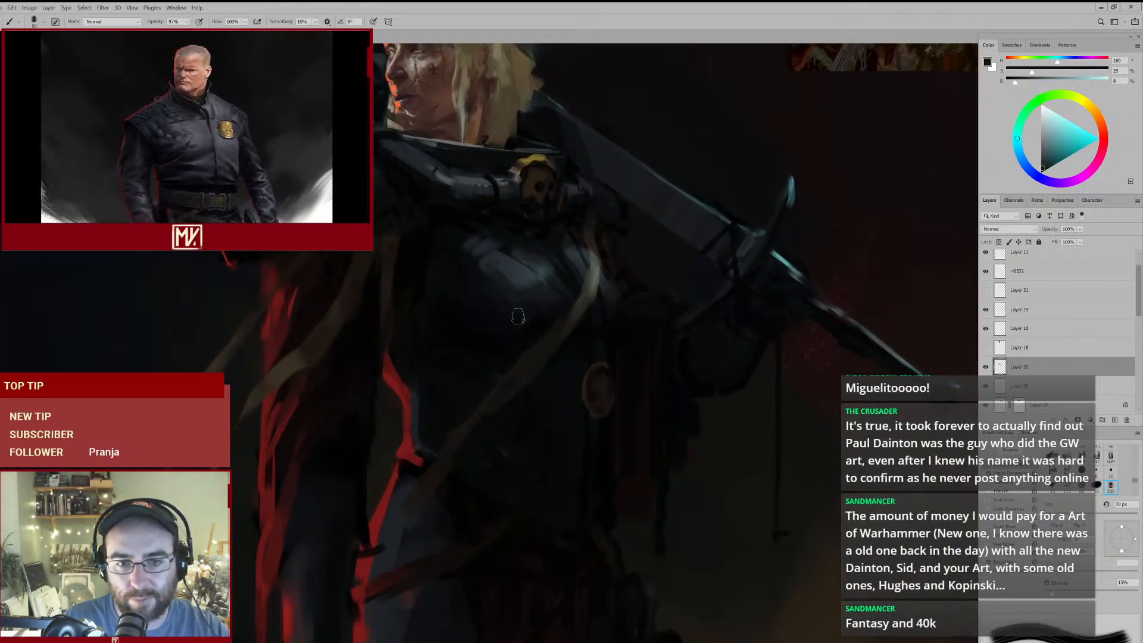
pyautogui.press(']')
pyautogui.press(']')
pyautogui.moveTo(613, 306)
pyautogui.mouseDown()
pyautogui.moveTo(537, 329)
pyautogui.moveTo(587, 317)
pyautogui.mouseUp()
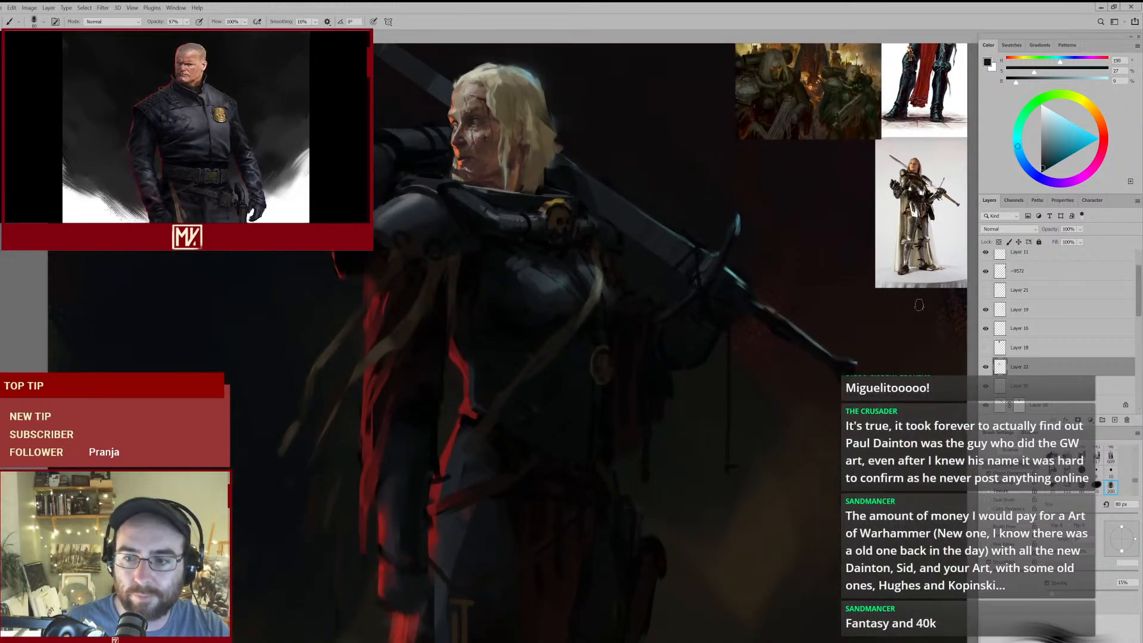
pyautogui.press('e')
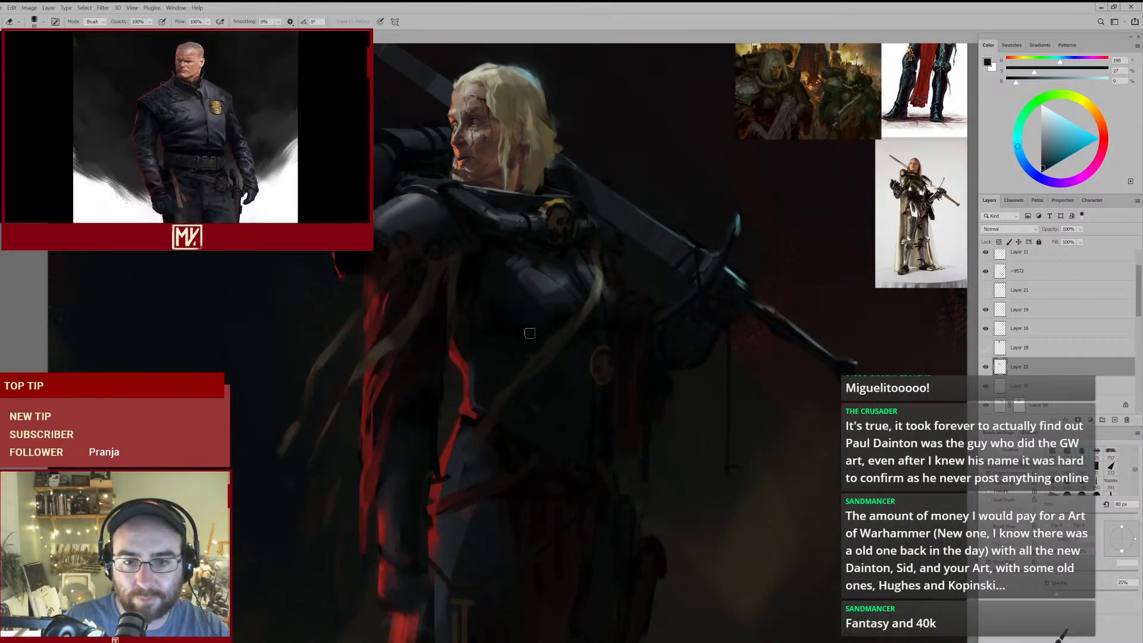
pyautogui.press(']')
pyautogui.press('b')
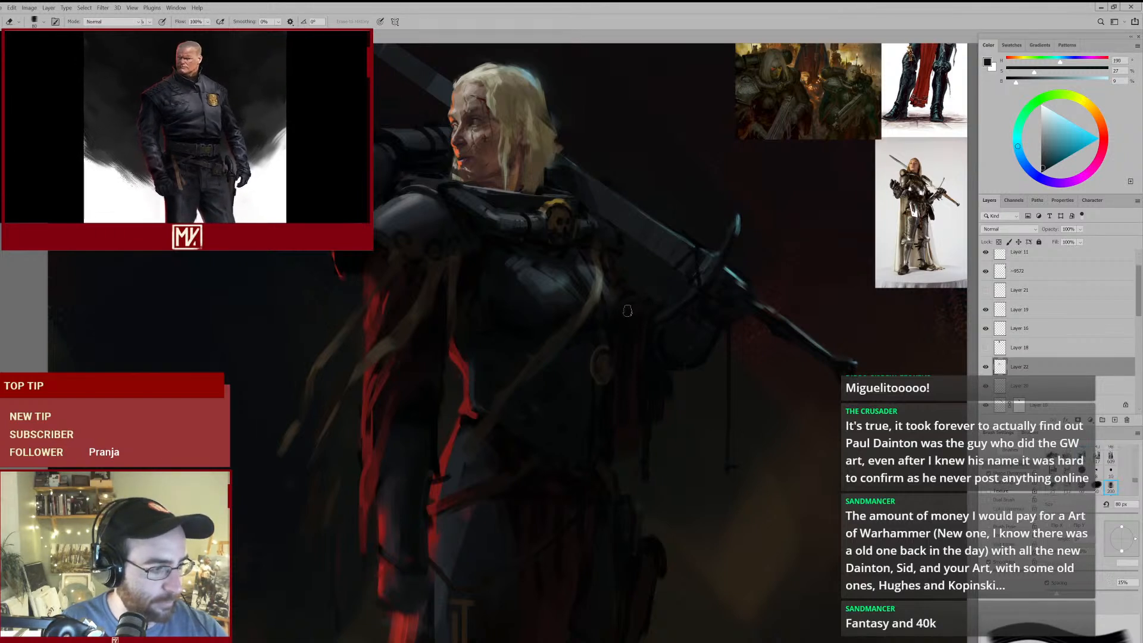
# - Darken the area around the strap's upper end with sampled near-black olive and dark brown, reducing the brush to 50 px
pyautogui.keyDown('alt'); pyautogui.click(576, 332); pyautogui.keyUp('alt')
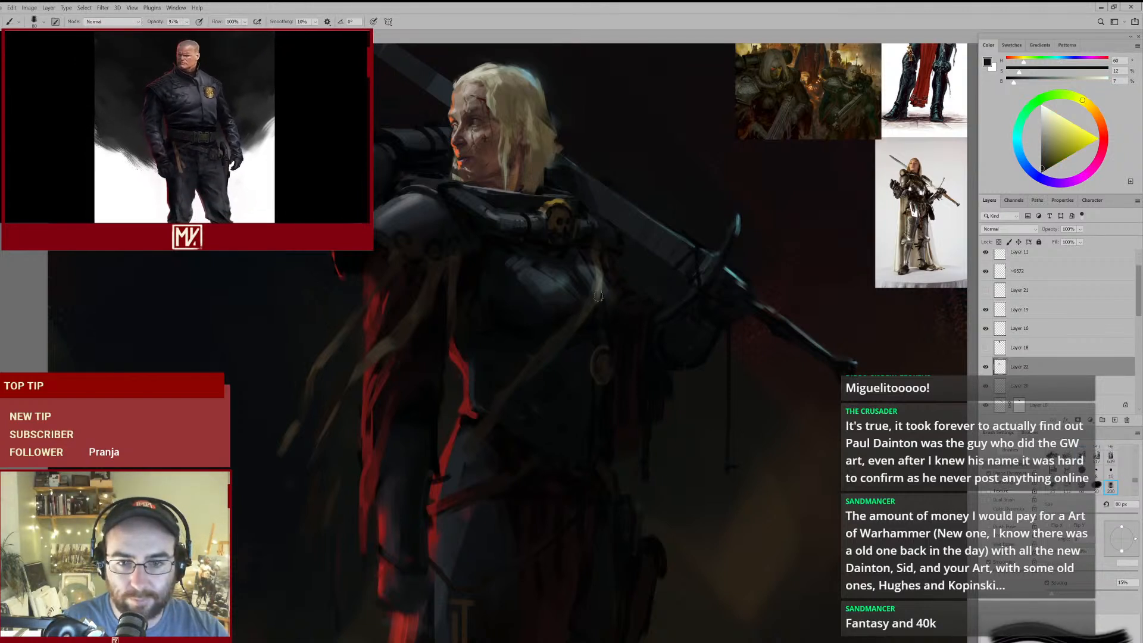
pyautogui.keyDown('alt'); pyautogui.click(603, 255); pyautogui.keyUp('alt')
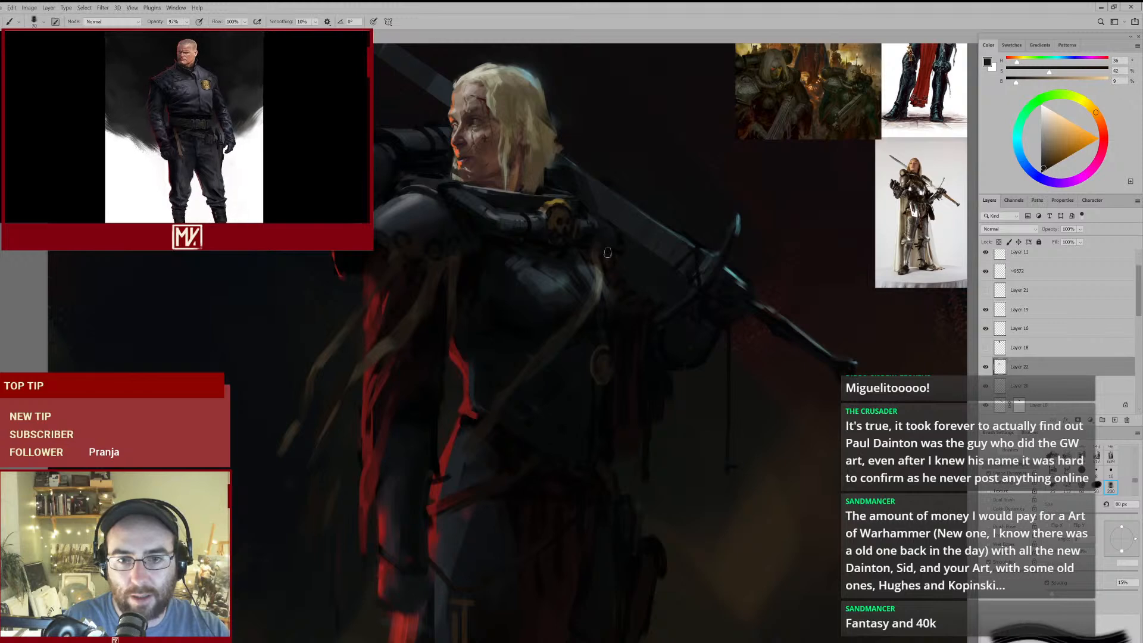
pyautogui.moveTo(625, 279)
pyautogui.mouseDown()
pyautogui.moveTo(577, 313)
pyautogui.moveTo(602, 318)
pyautogui.mouseUp()
pyautogui.press(']')
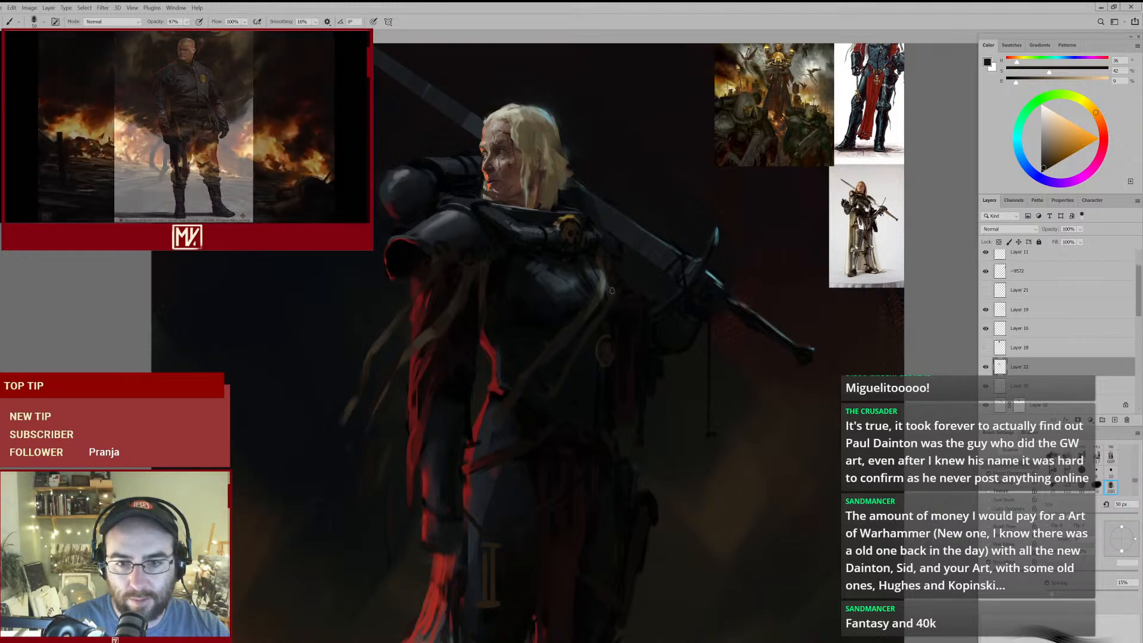
pyautogui.moveTo(537, 427)
pyautogui.mouseDown()
pyautogui.moveTo(526, 434)
pyautogui.moveTo(572, 424)
pyautogui.mouseUp()
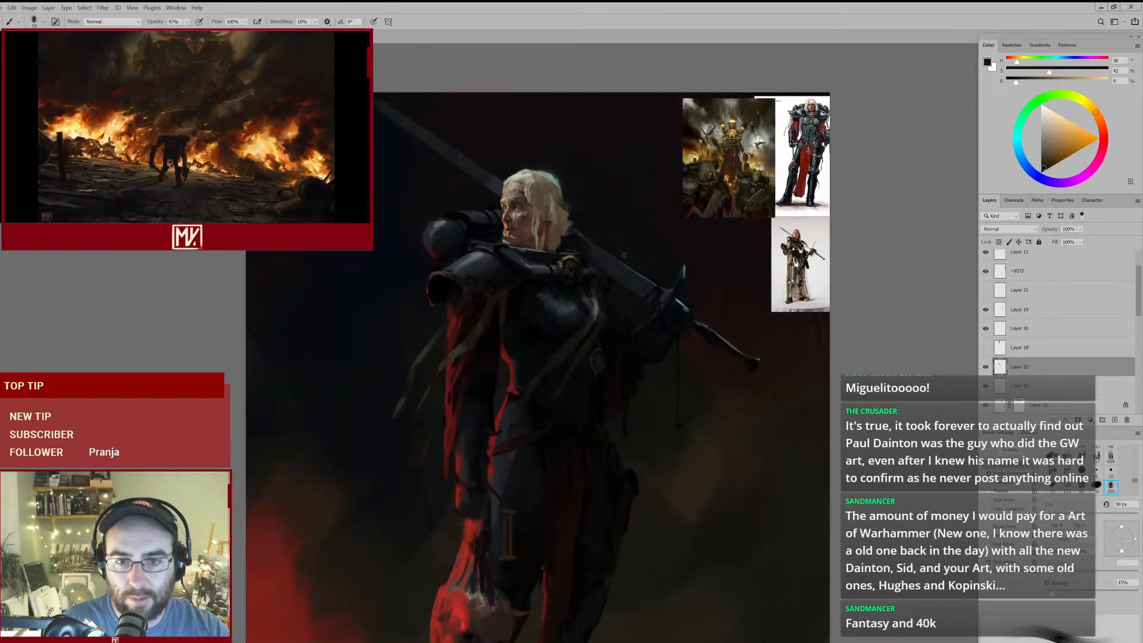
# - Refine the shadows beside the strap and chest, alternating a 90 px eraser with the 50 px dark brown brush
pyautogui.press('e')
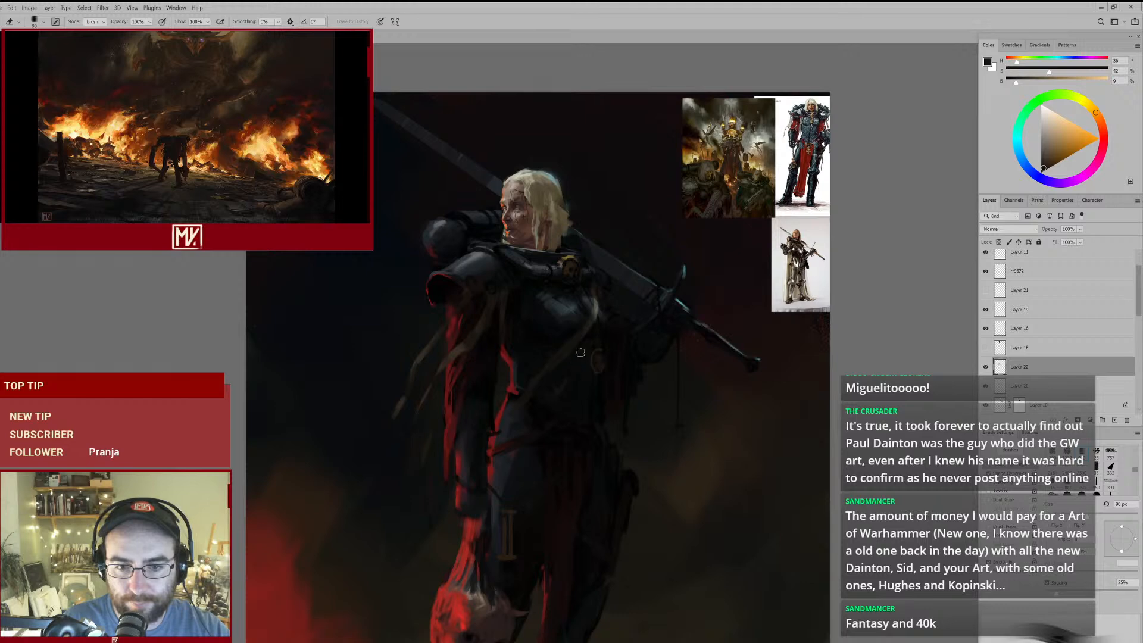
pyautogui.press('b')
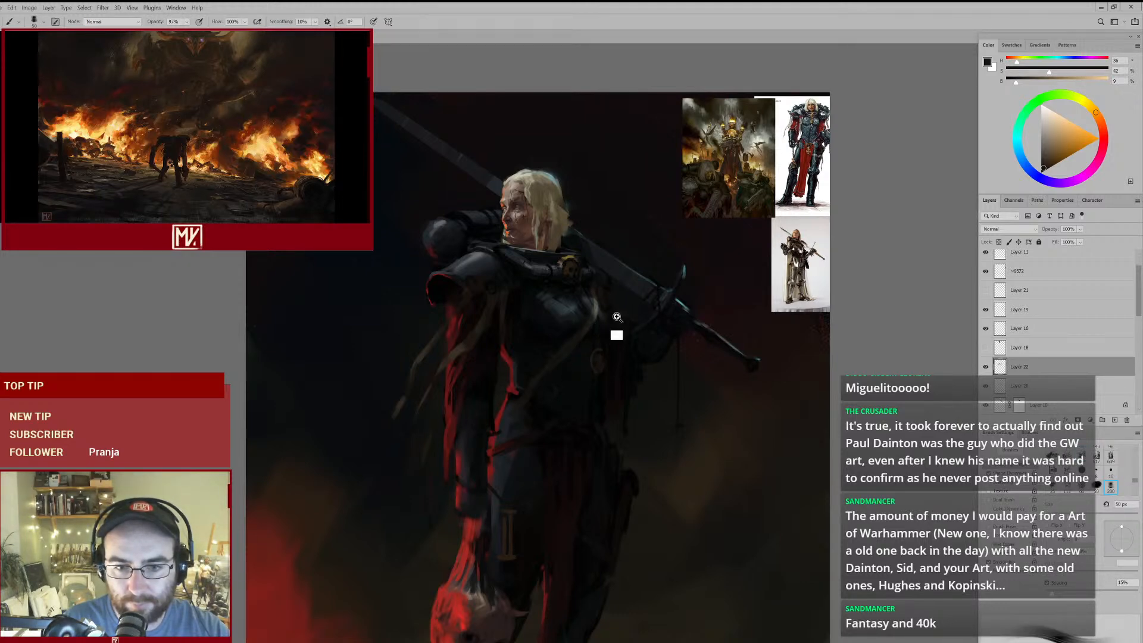
pyautogui.moveTo(620, 314); pyautogui.dragTo(638, 306)
pyautogui.press('e')
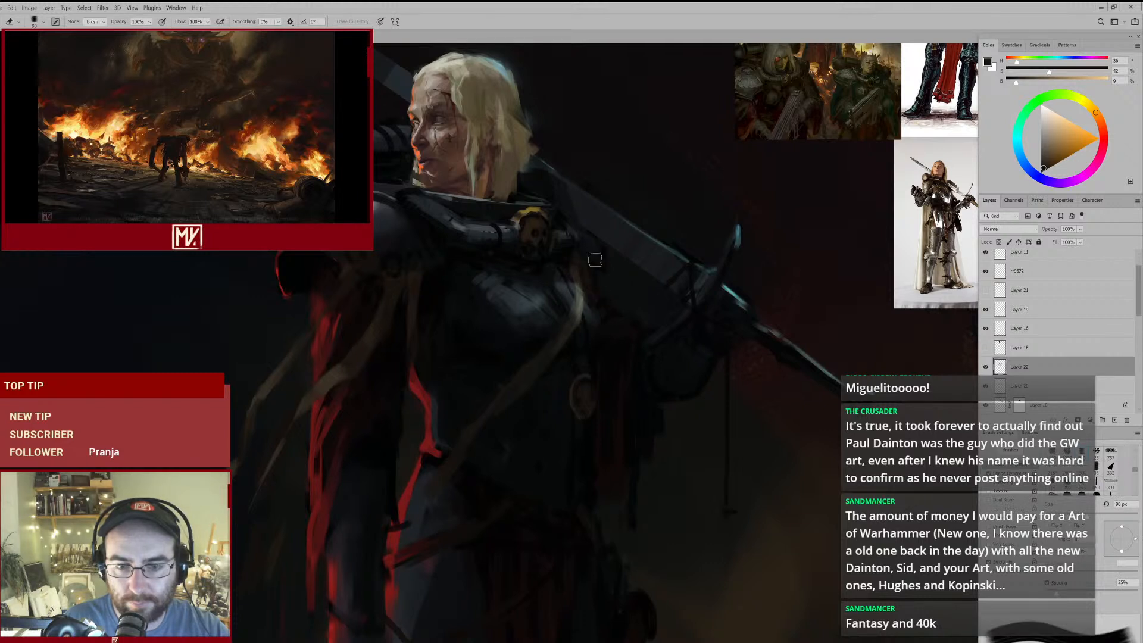
pyautogui.press('b')
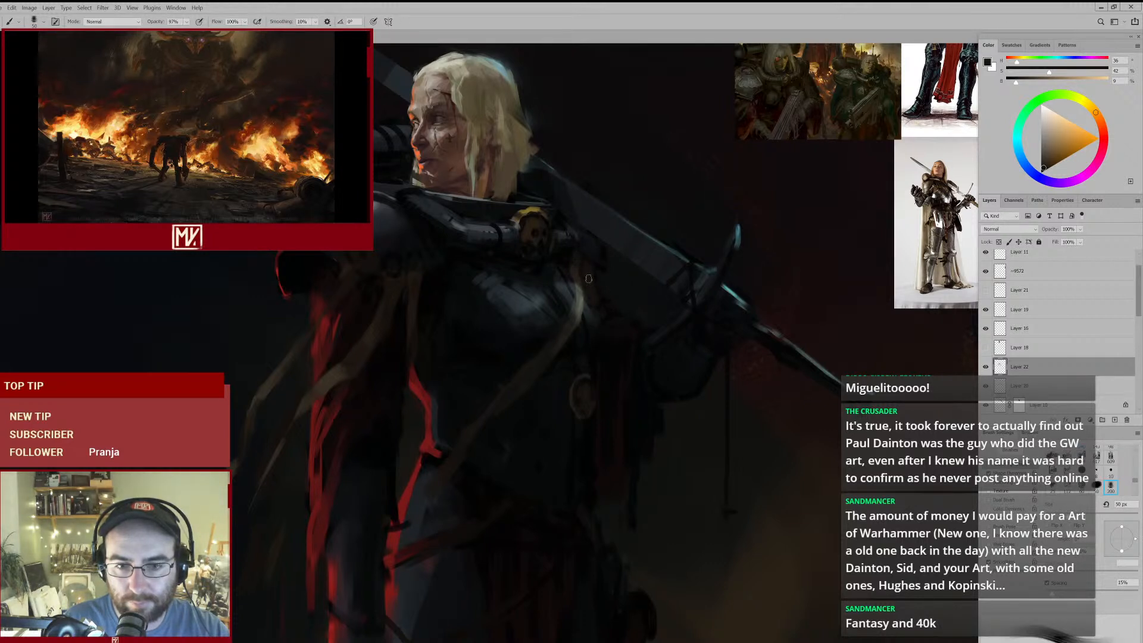
pyautogui.press('e')
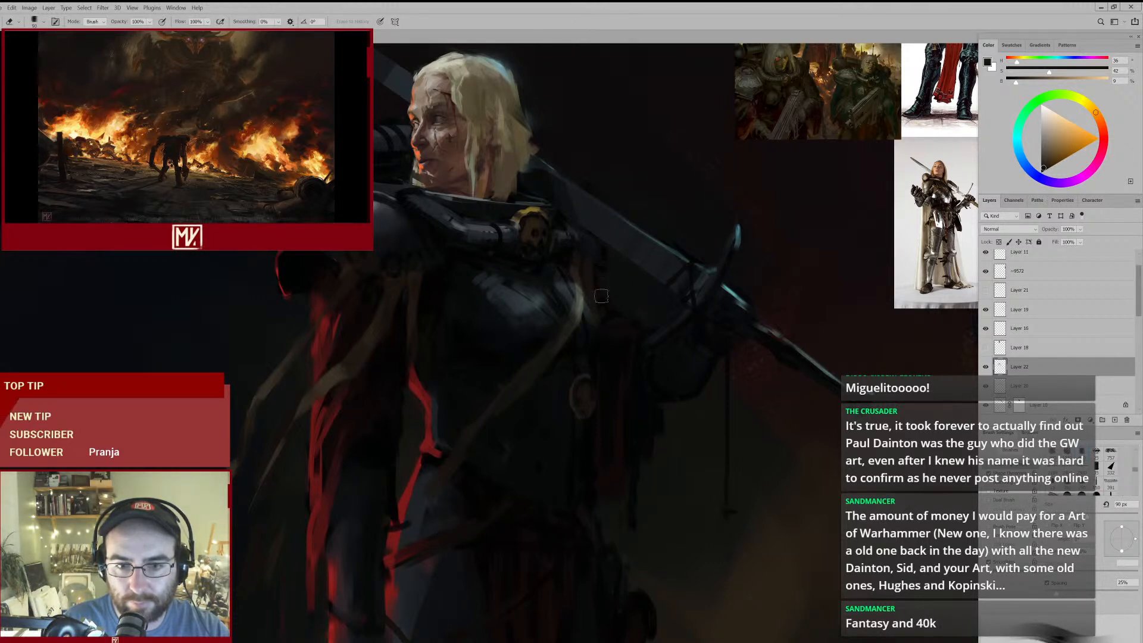
pyautogui.press('b')
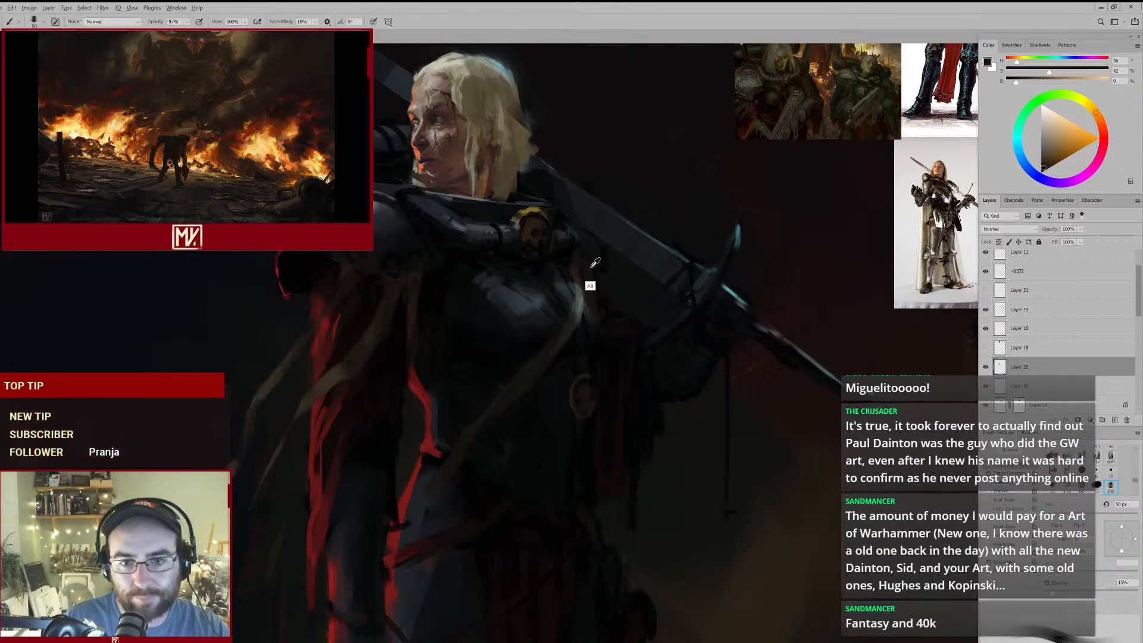
# - Touch up the shadow beside the skull emblem with a sampled near-black and a smaller brush
pyautogui.keyDown('alt'); pyautogui.click(598, 264); pyautogui.keyUp('alt')
pyautogui.press('[')
pyautogui.press('[')
pyautogui.press('[')
pyautogui.press('[')
pyautogui.press('[')
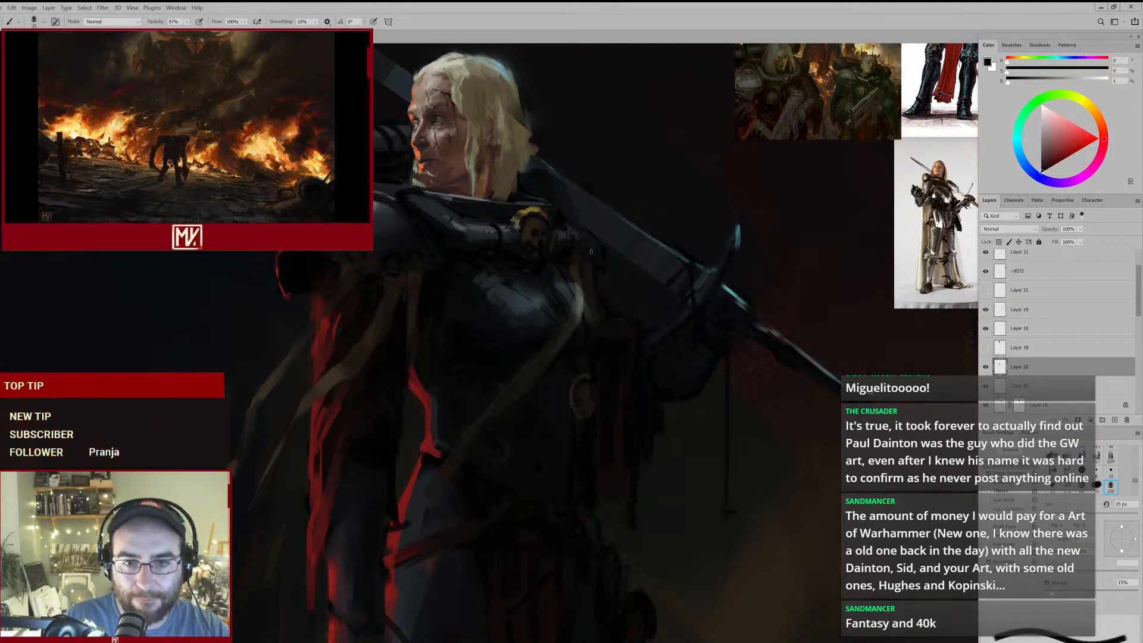
# - Flip the canvas horizontally and check the whole figure in mirror view
pyautogui.hotkey('ctrl', '0')
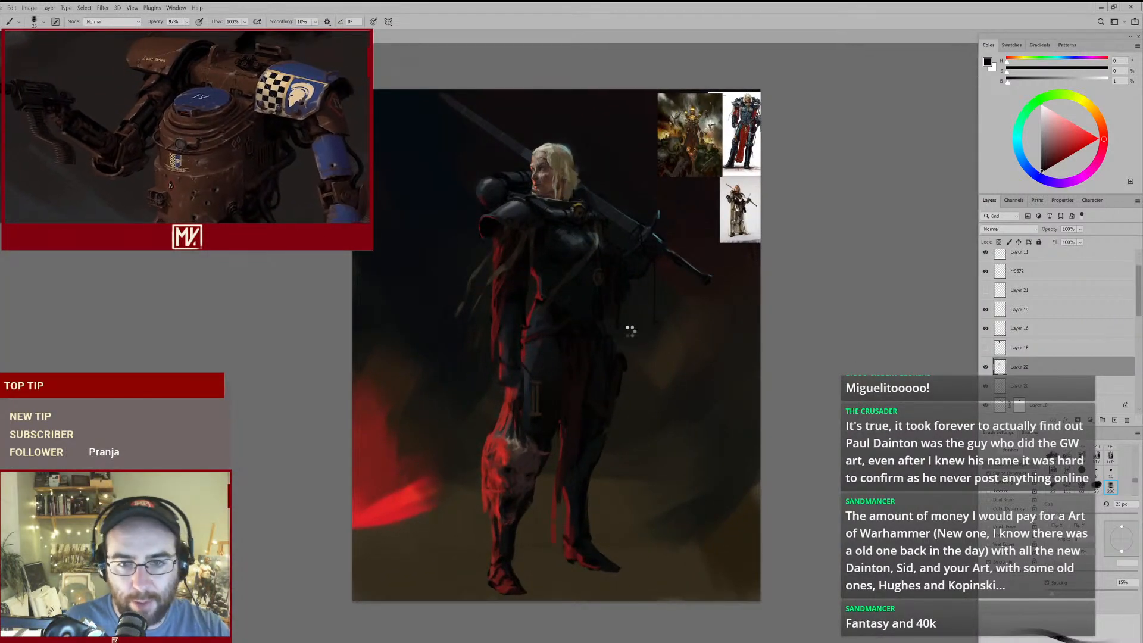
pyautogui.hotkey('ctrl', 'shift', 'h')
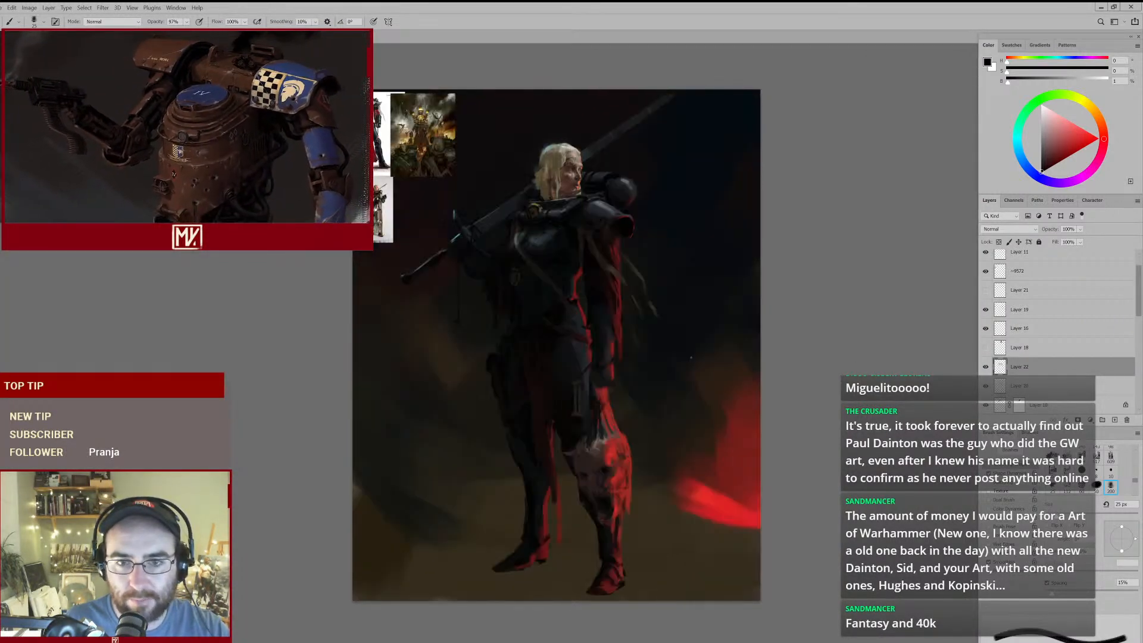
pyautogui.moveTo(590, 292)
pyautogui.mouseDown()
pyautogui.moveTo(610, 286)
pyautogui.moveTo(592, 315)
pyautogui.mouseUp()
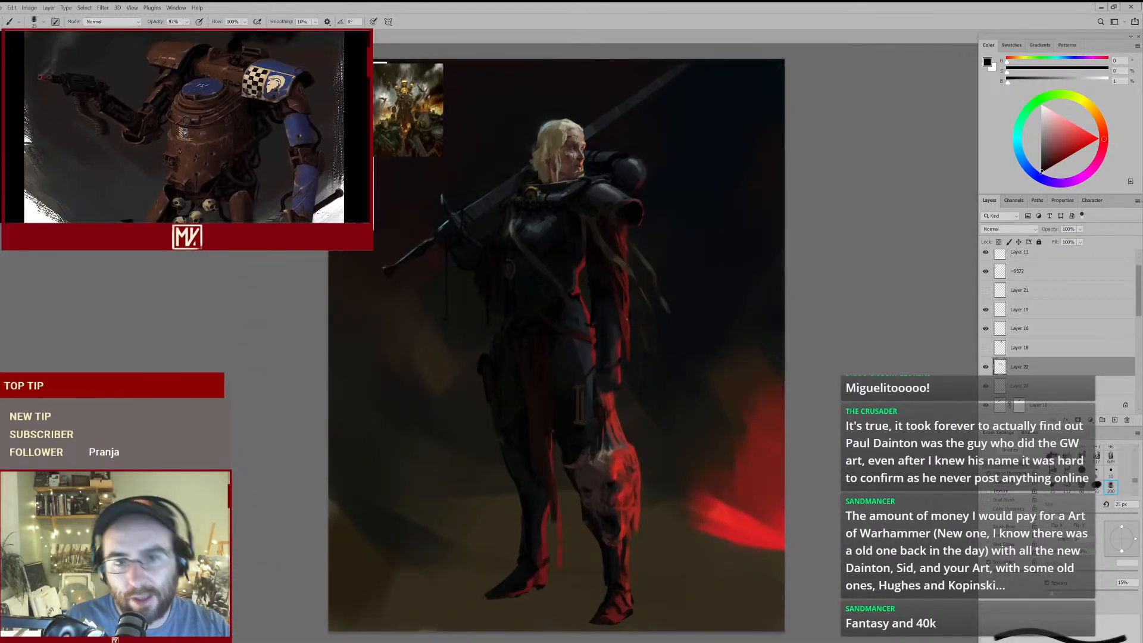
pyautogui.moveTo(589, 337)
pyautogui.mouseDown()
pyautogui.moveTo(567, 337)
pyautogui.moveTo(604, 327)
pyautogui.mouseUp()
pyautogui.moveTo(631, 287)
pyautogui.mouseDown()
pyautogui.moveTo(602, 301)
pyautogui.moveTo(612, 293)
pyautogui.mouseUp()
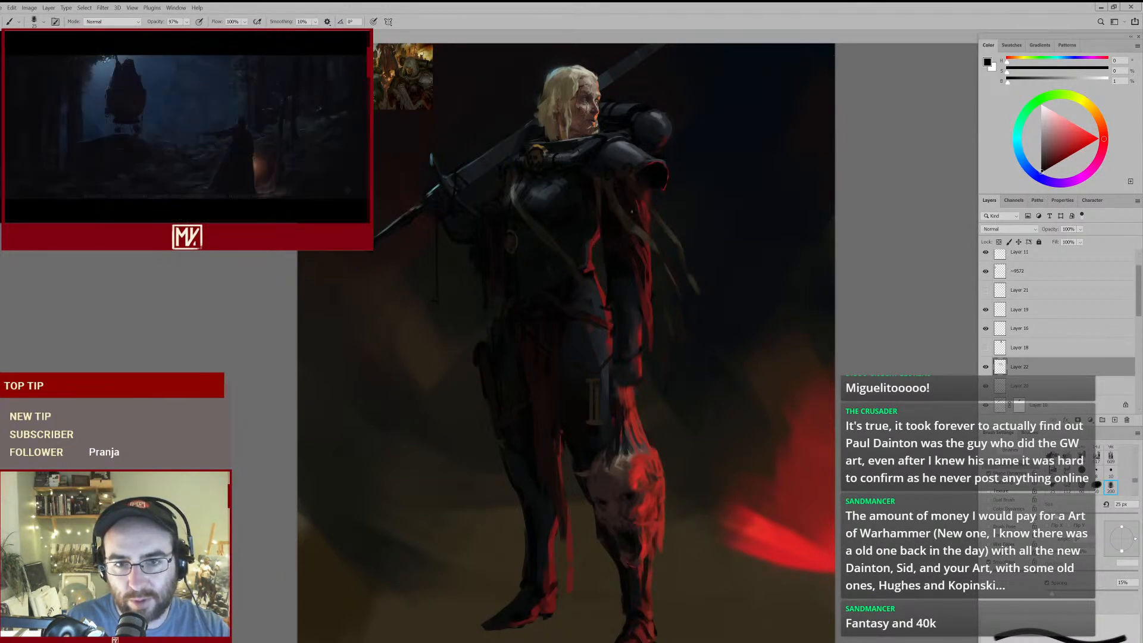
# - Darken the shadow along the chest strap with a sampled dark brown at 60 px, softening it with an 80 px eraser
pyautogui.moveTo(536, 195); pyautogui.dragTo(566, 181)
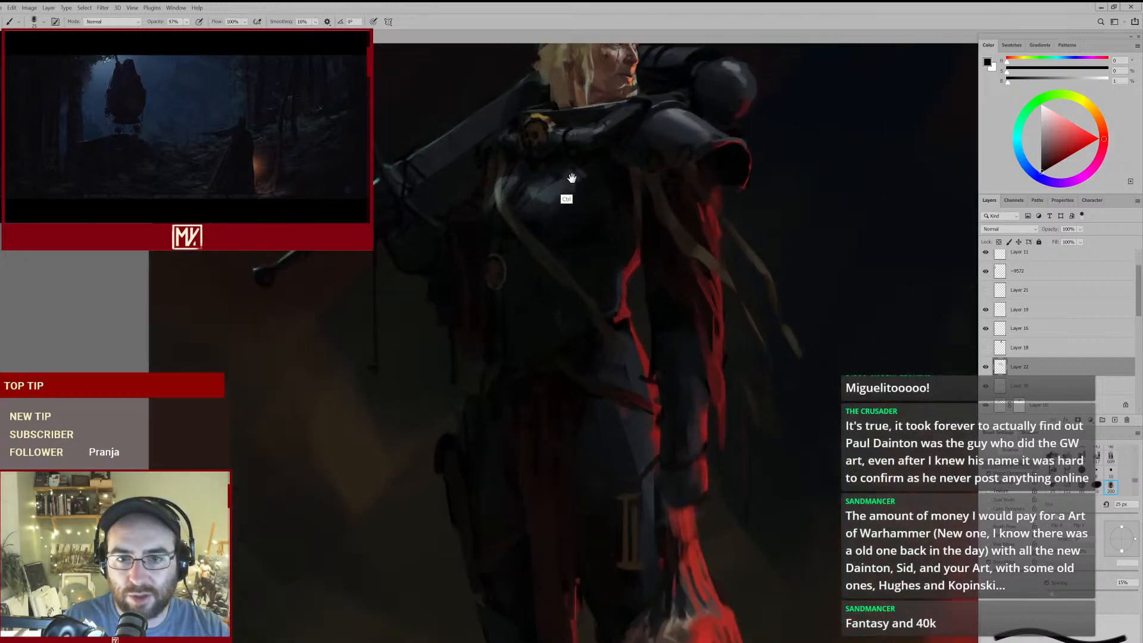
pyautogui.keyDown('alt'); pyautogui.click(635, 202); pyautogui.keyUp('alt')
pyautogui.press(']')
pyautogui.press(']')
pyautogui.press(']')
pyautogui.press(']')
pyautogui.press(']')
pyautogui.press(']')
pyautogui.moveTo(499, 208); pyautogui.dragTo(509, 218)
pyautogui.keyDown('ctrl'); pyautogui.keyDown('alt'); pyautogui.click(545, 269); pyautogui.keyUp('alt'); pyautogui.keyUp('ctrl')
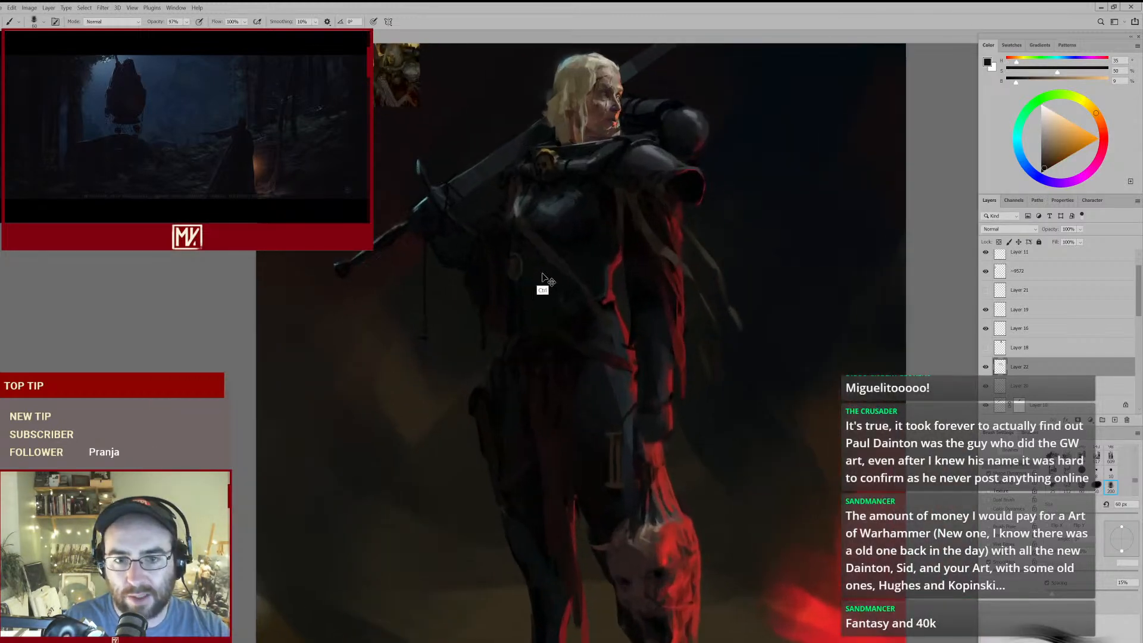
pyautogui.press('e')
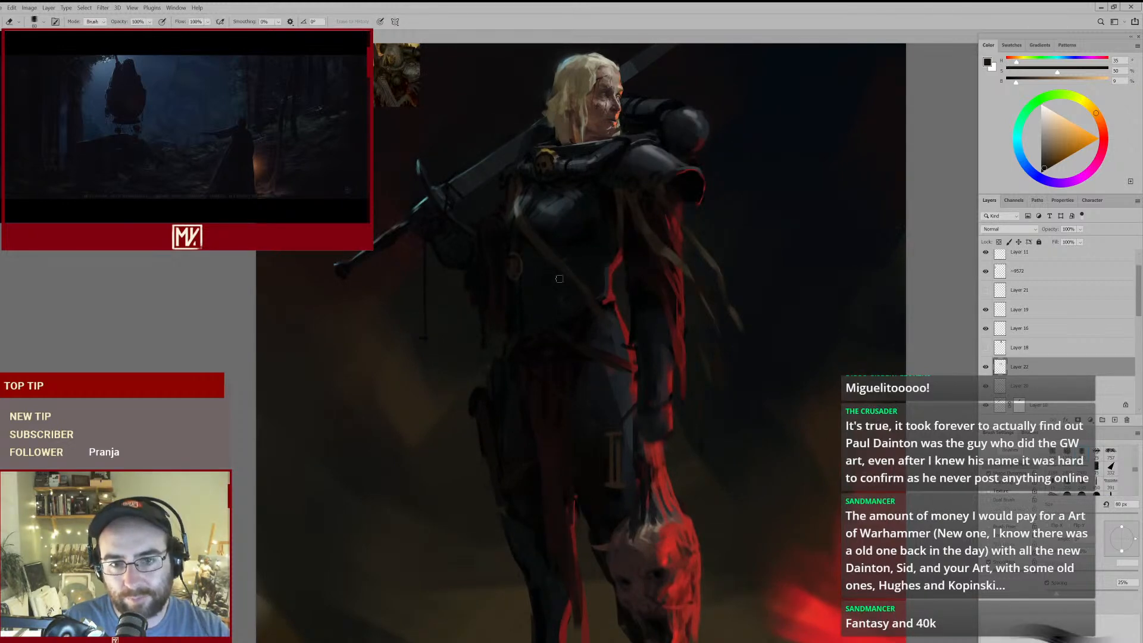
pyautogui.moveTo(597, 262); pyautogui.dragTo(549, 272)
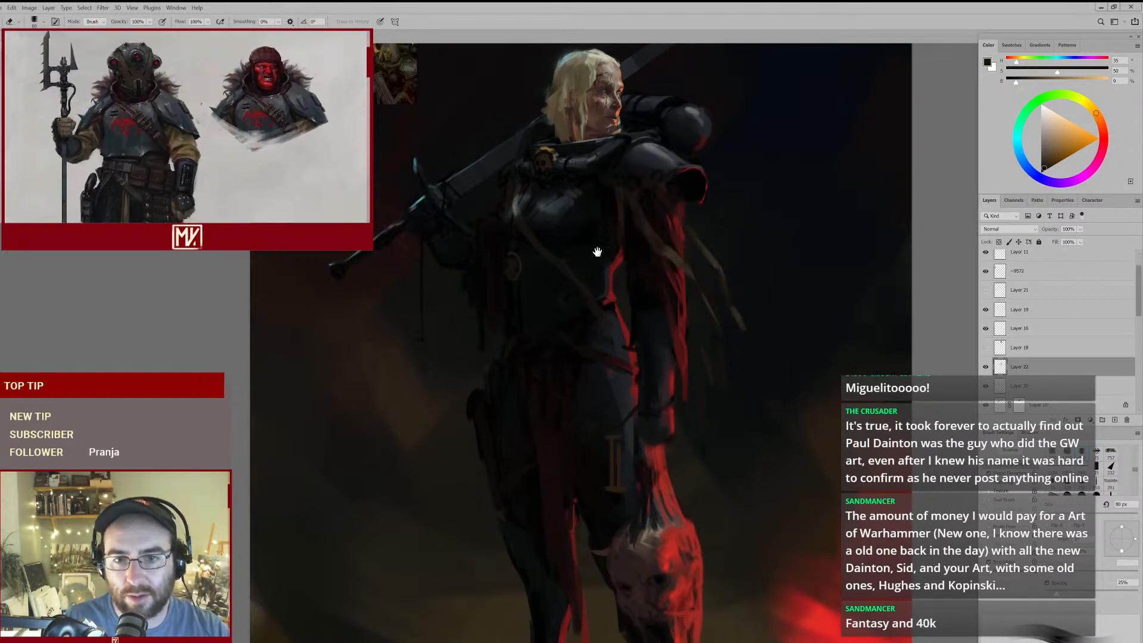
pyautogui.moveTo(538, 280)
pyautogui.mouseDown()
pyautogui.moveTo(518, 278)
pyautogui.moveTo(560, 275)
pyautogui.mouseUp()
# - Touch up the breastplate's upper edge below the collar with a sampled dark brown and the 60 px brush
pyautogui.press('b')
pyautogui.keyDown('alt'); pyautogui.click(644, 180); pyautogui.keyUp('alt')
pyautogui.moveTo(583, 171); pyautogui.dragTo(600, 267)
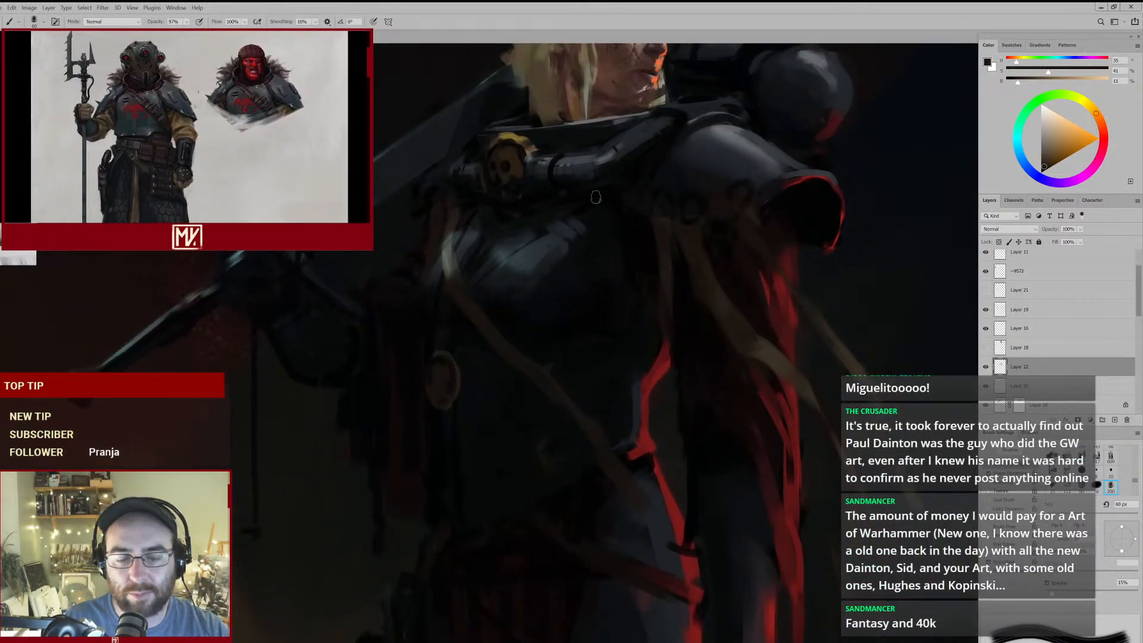
pyautogui.hotkey('ctrl', '0')
pyautogui.moveTo(497, 249); pyautogui.dragTo(519, 234)
# - Shade around the strap's upper end with a sampled near-black teal at 45 px and clean up with a 60 px eraser
pyautogui.keyDown('alt'); pyautogui.click(524, 206); pyautogui.keyUp('alt')
pyautogui.press('[')
pyautogui.press('[')
pyautogui.press('[')
pyautogui.press('[')
pyautogui.press('[')
pyautogui.press('[')
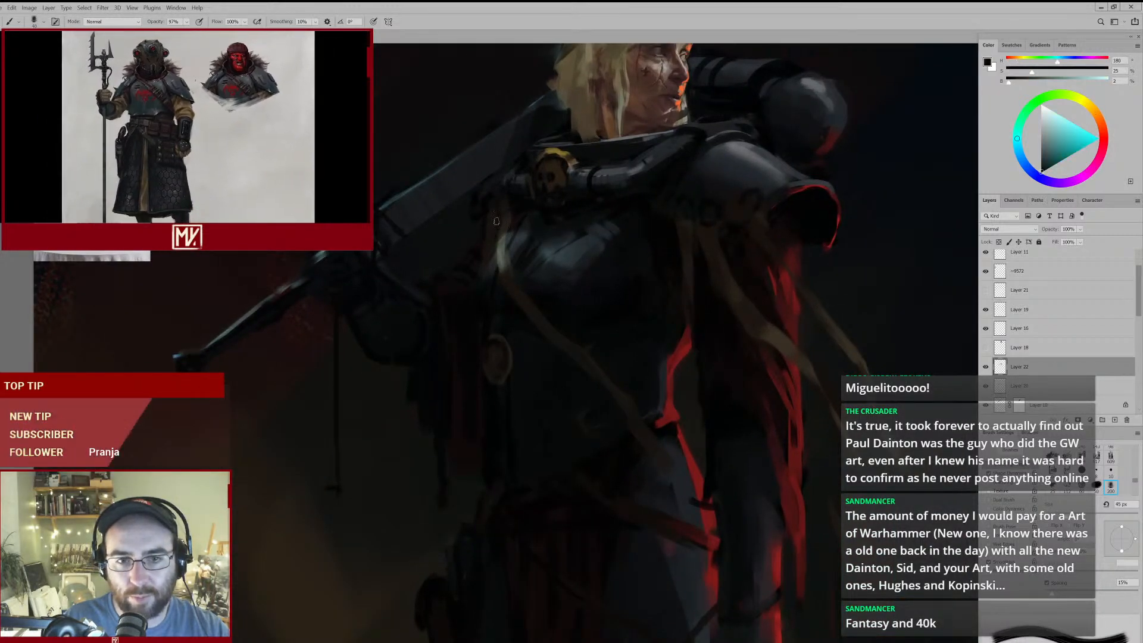
pyautogui.moveTo(515, 244)
pyautogui.mouseDown()
pyautogui.moveTo(495, 260)
pyautogui.moveTo(517, 253)
pyautogui.mouseUp()
pyautogui.press('e')
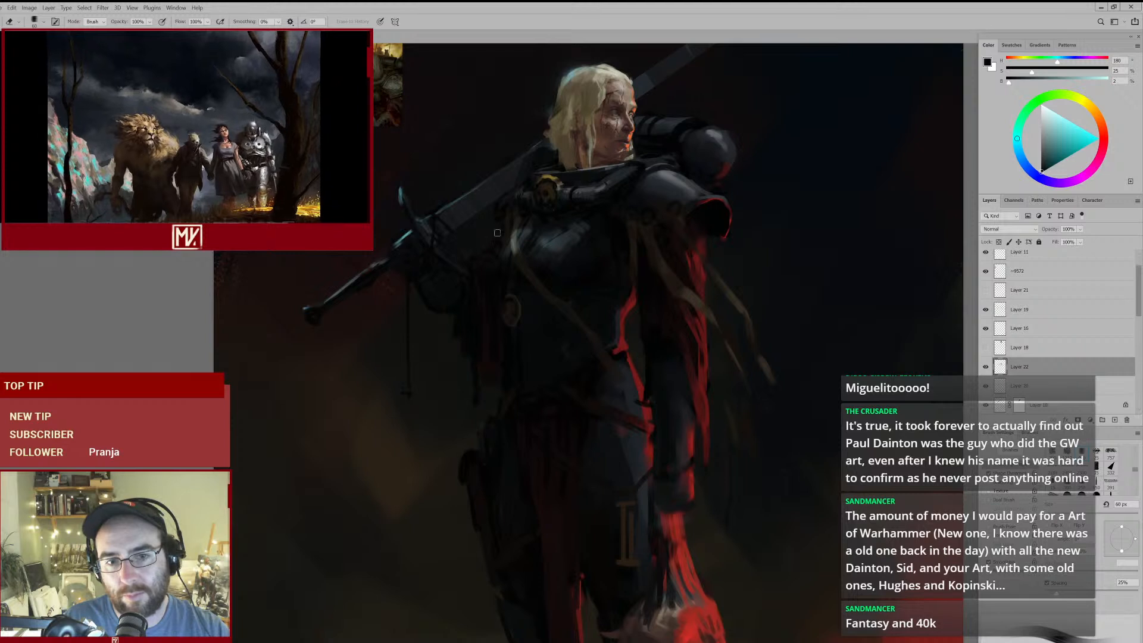
# - Deepen the shadow under the breastplate with sampled near-black olive and near-black blue, using a 35 px brush
pyautogui.press('b')
pyautogui.moveTo(694, 165); pyautogui.dragTo(600, 188)
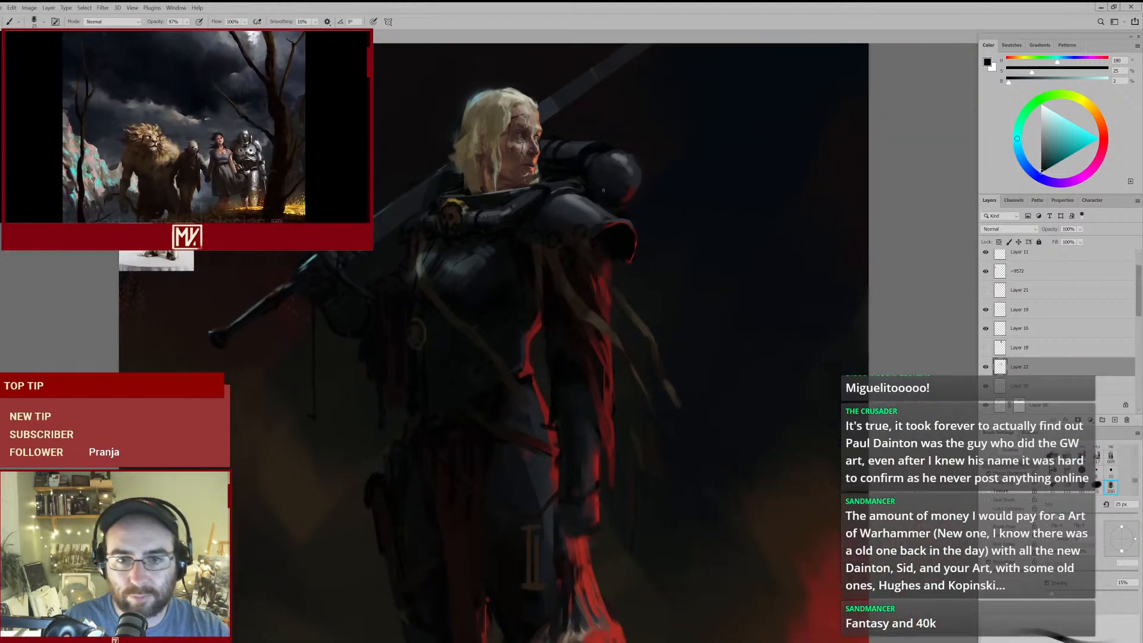
pyautogui.keyDown('alt'); pyautogui.click(508, 278); pyautogui.keyUp('alt')
pyautogui.press(']')
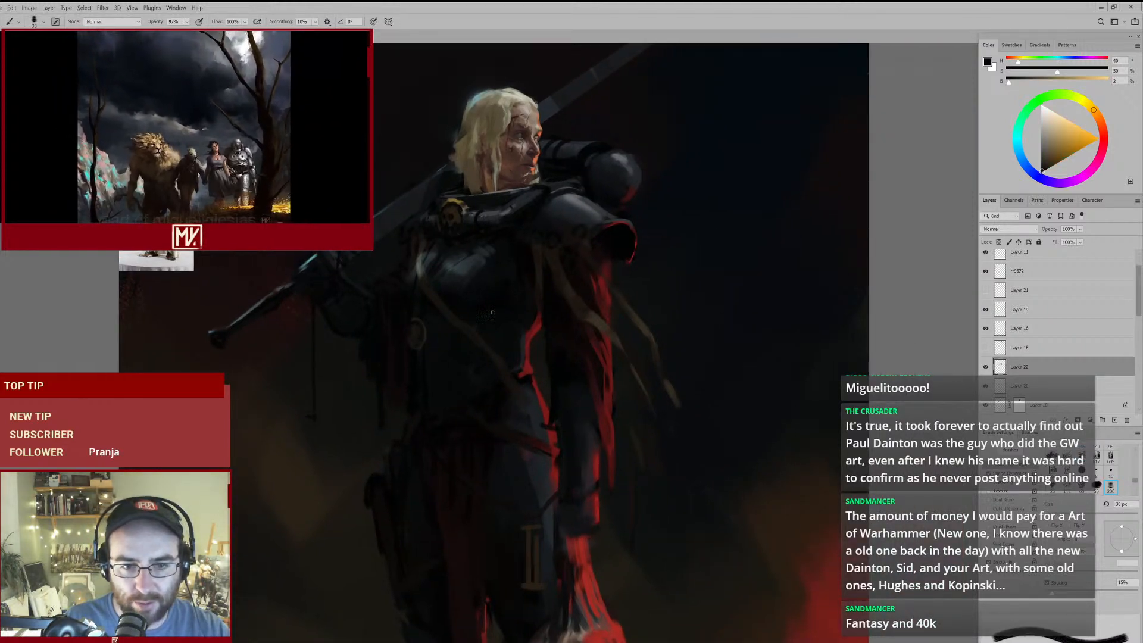
pyautogui.keyDown('alt'); pyautogui.click(515, 288); pyautogui.keyUp('alt')
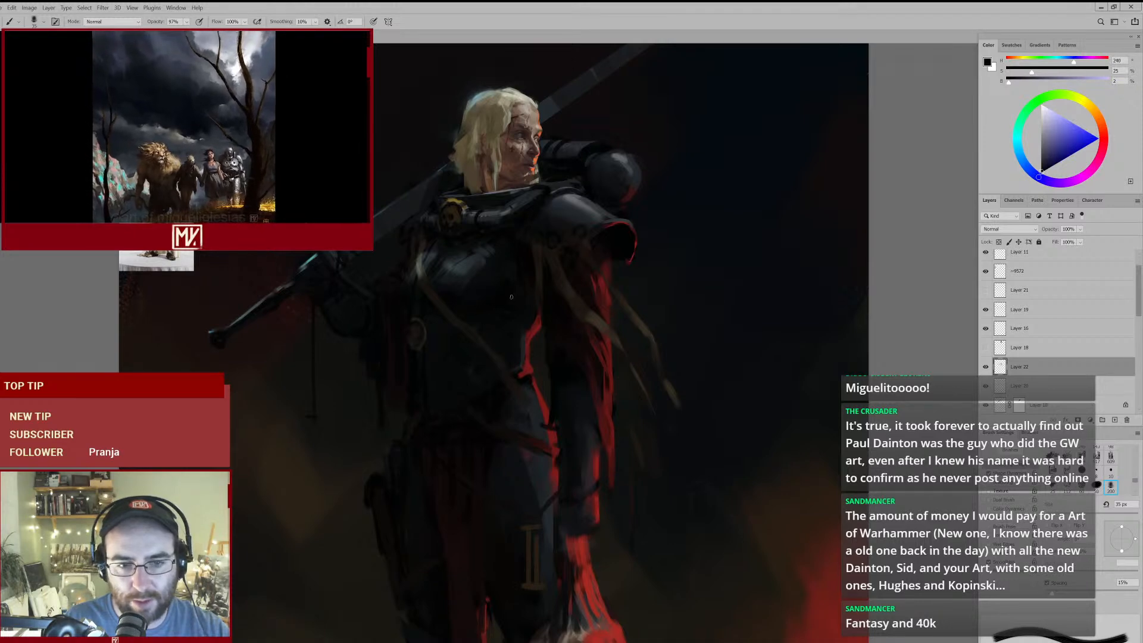
pyautogui.moveTo(506, 309)
pyautogui.mouseDown()
pyautogui.moveTo(469, 337)
pyautogui.moveTo(478, 328)
pyautogui.mouseUp()
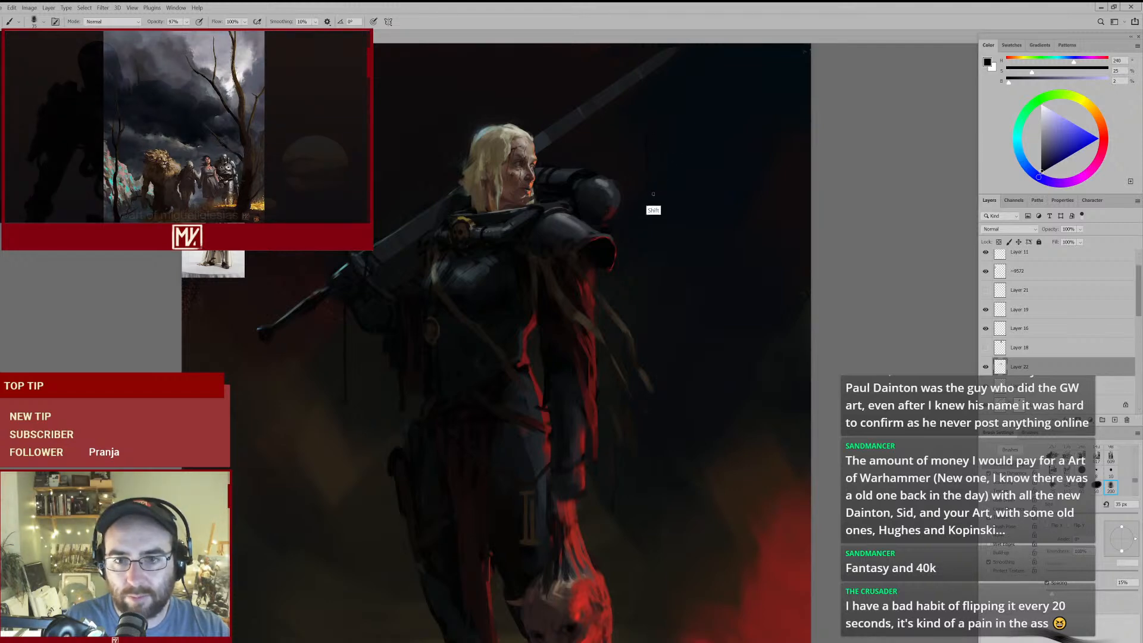
# - Sketch a vertical line with an oval on each side in the background beside the backpack, and erase the marks at 150 px
pyautogui.moveTo(656, 168)
pyautogui.mouseDown()
pyautogui.moveTo(705, 153)
pyautogui.moveTo(567, 164)
pyautogui.moveTo(612, 153)
pyautogui.moveTo(714, 162)
pyautogui.mouseUp()
pyautogui.press('[')
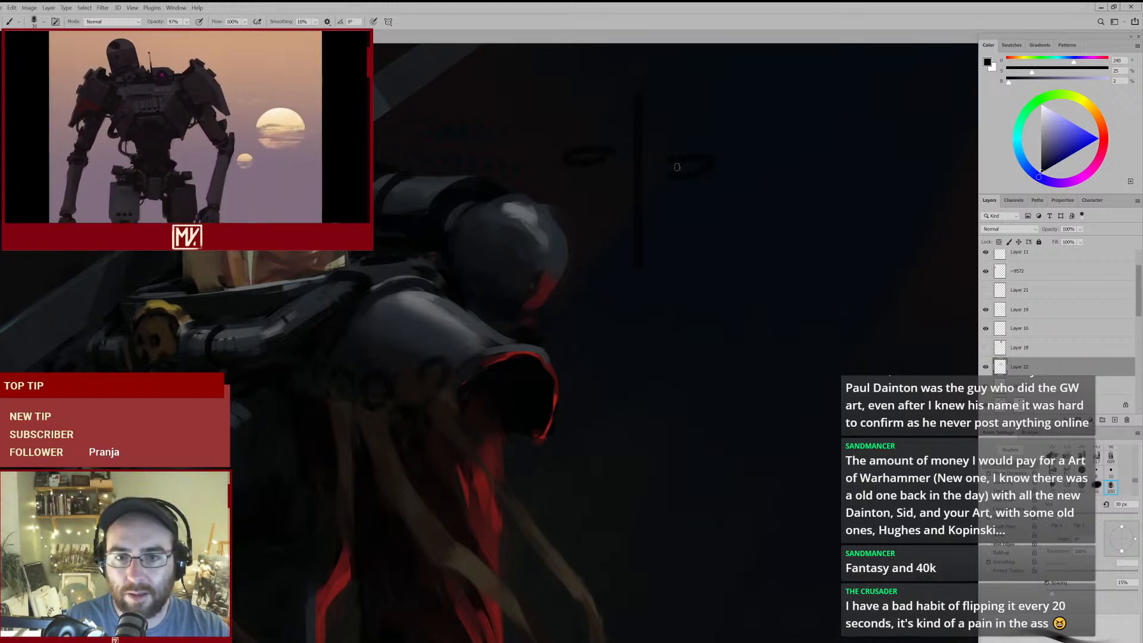
pyautogui.press('e')
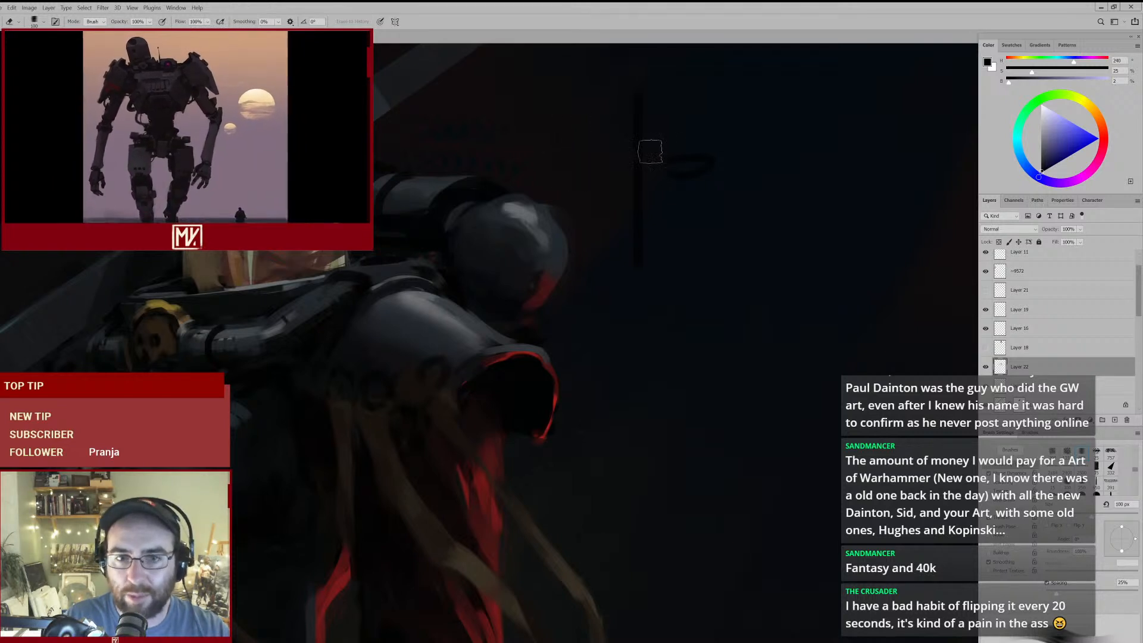
pyautogui.press(']')
pyautogui.press(']')
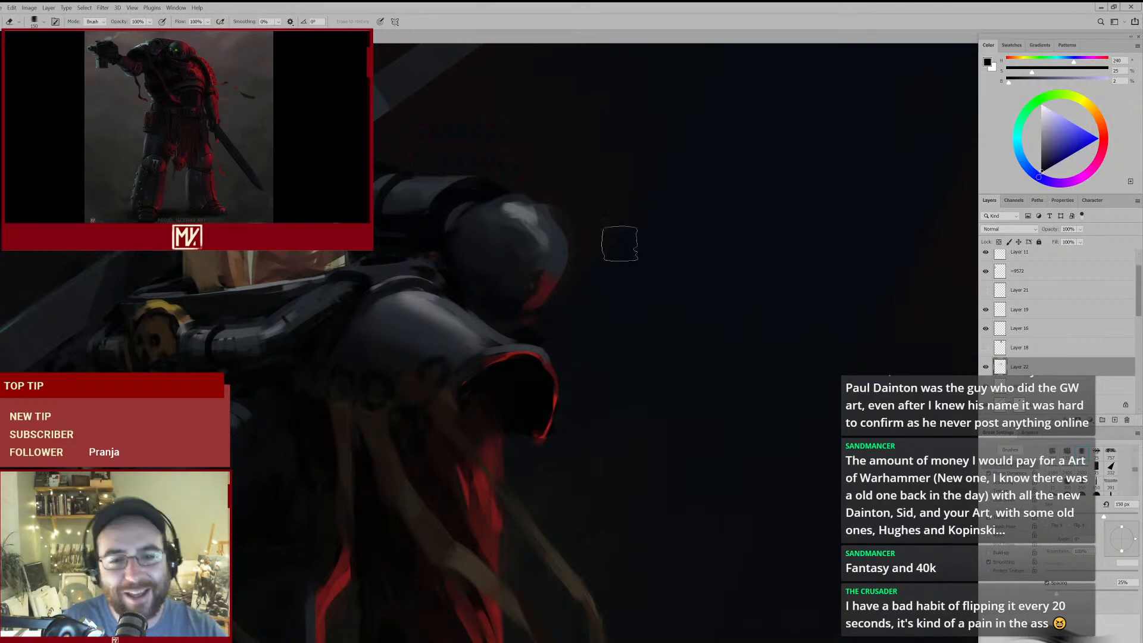
pyautogui.moveTo(575, 266)
pyautogui.mouseDown()
pyautogui.moveTo(569, 275)
pyautogui.moveTo(585, 278)
pyautogui.moveTo(613, 266)
pyautogui.moveTo(663, 224)
pyautogui.mouseUp()
pyautogui.moveTo(650, 267); pyautogui.dragTo(611, 290)
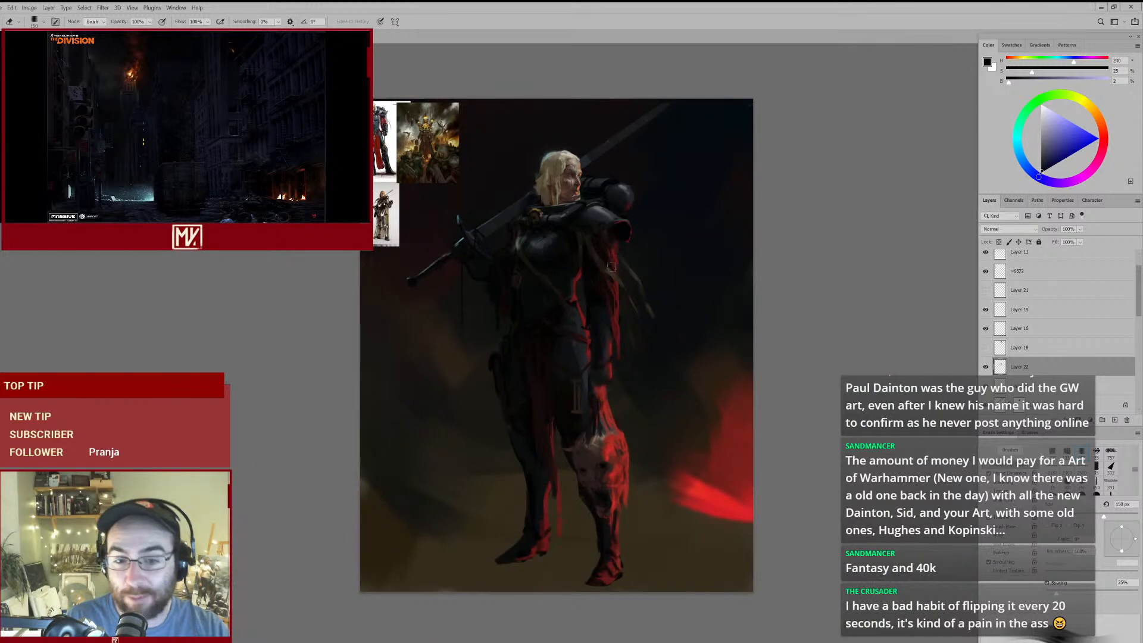
# - Extend the hanging ribbon beside the arm with a sampled brown at 40 px, trimming its end with a 175 px eraser
pyautogui.press(']')
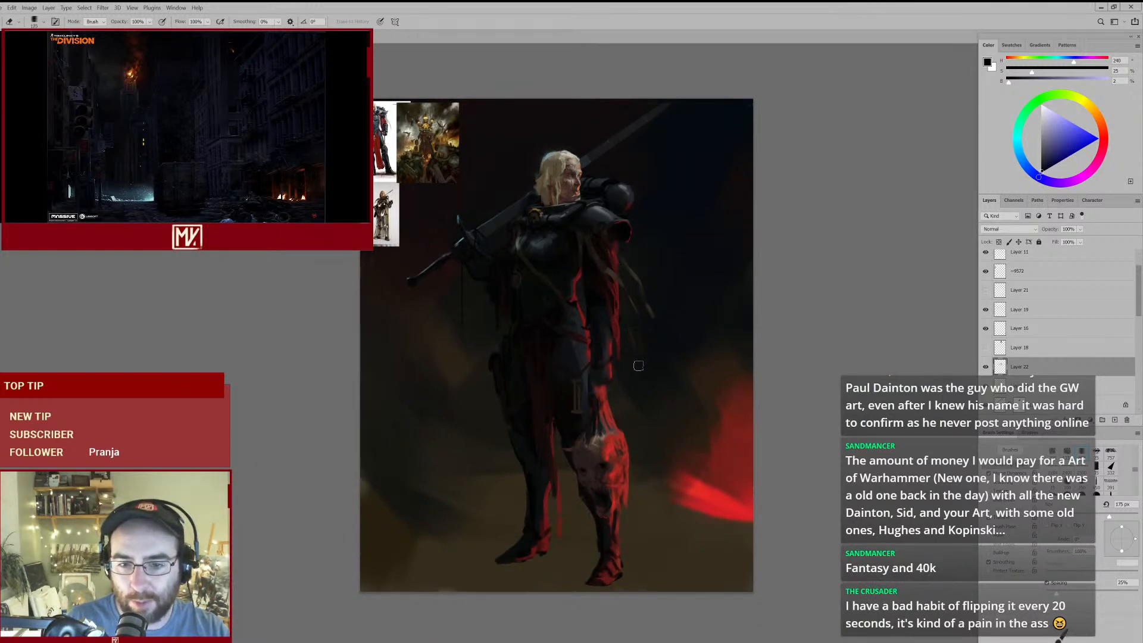
pyautogui.moveTo(637, 301); pyautogui.dragTo(677, 269)
pyautogui.press('b')
pyautogui.keyDown('alt'); pyautogui.click(597, 256); pyautogui.keyUp('alt')
pyautogui.press(']')
pyautogui.press(']')
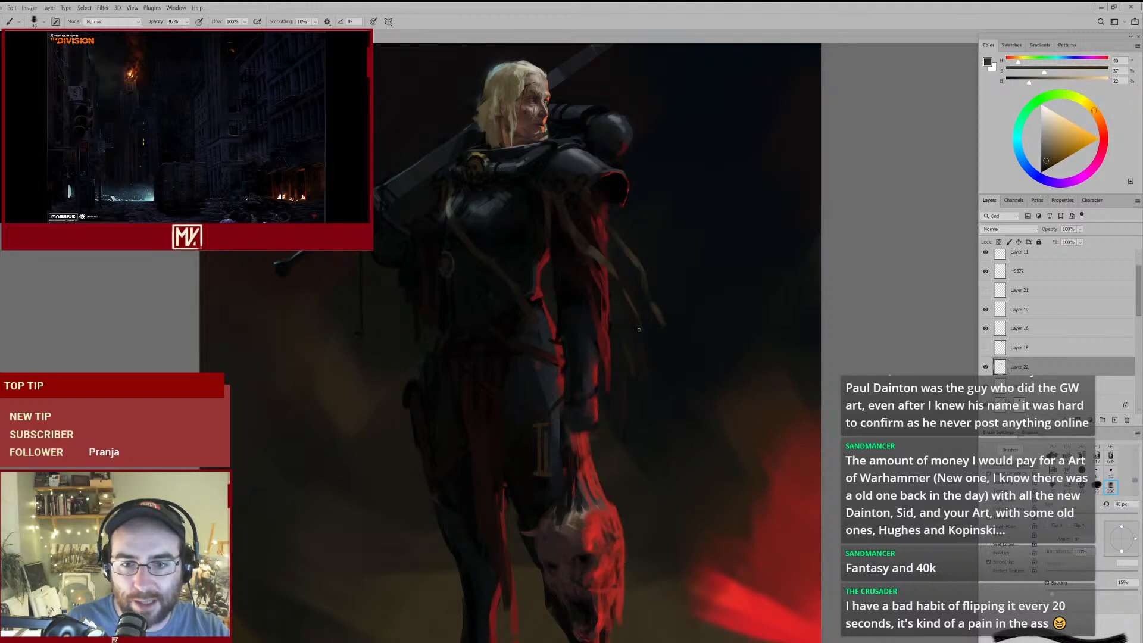
pyautogui.press('e')
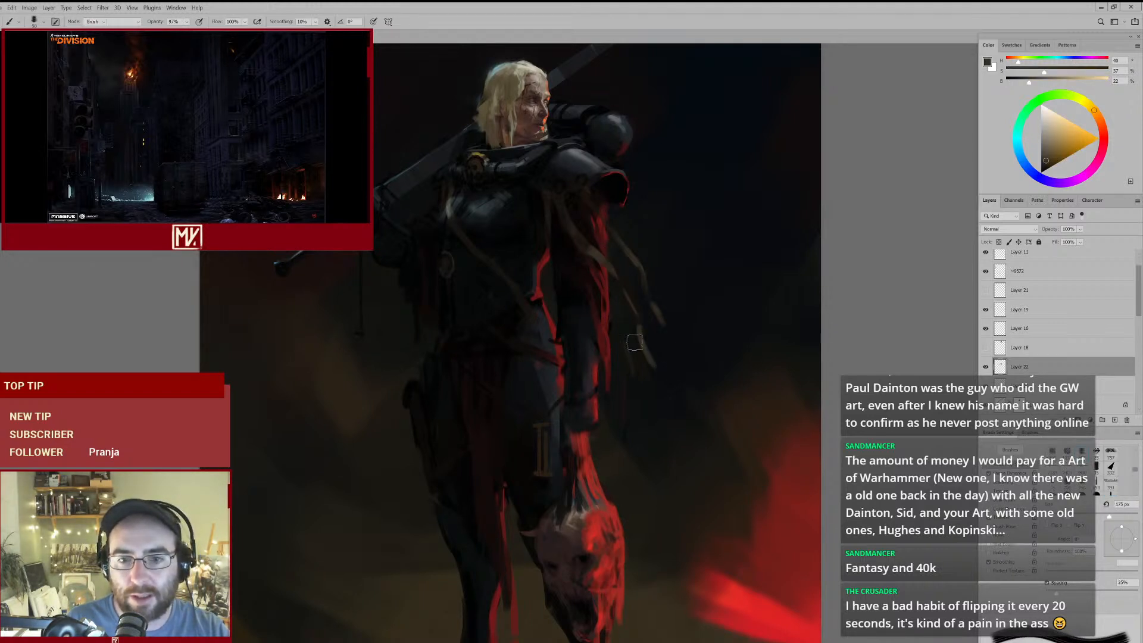
pyautogui.moveTo(684, 323)
pyautogui.mouseDown()
pyautogui.moveTo(641, 340)
pyautogui.moveTo(659, 329)
pyautogui.mouseUp()
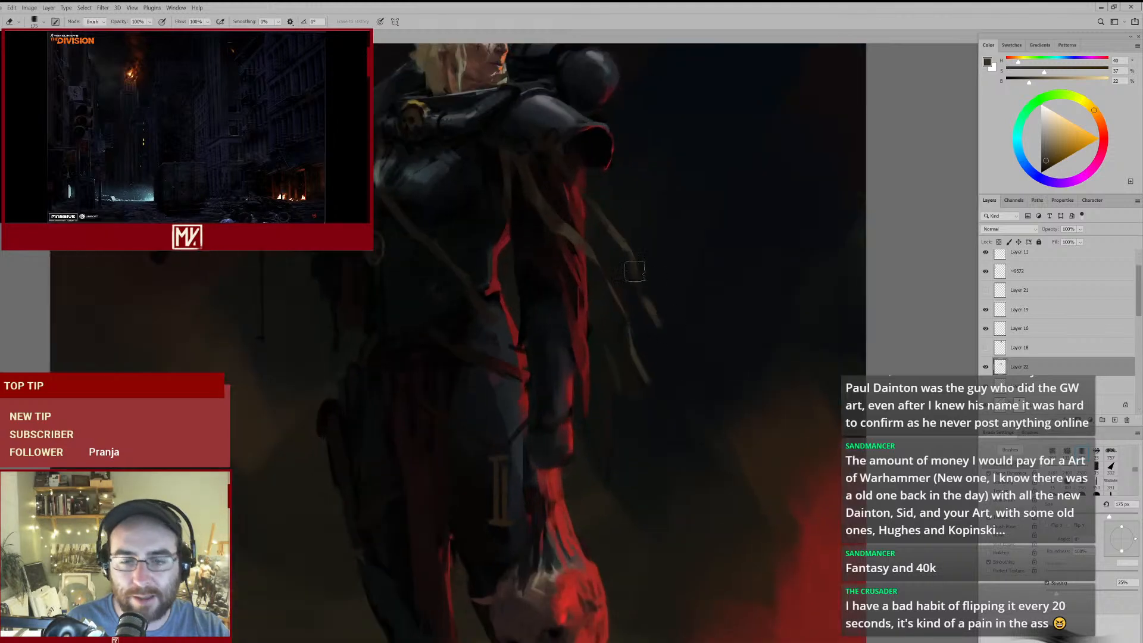
# - Darken the ribbon tops and the gap under the shoulder pad with sampled near-blacks, using brushes from 40 to 60 px
pyautogui.press('b')
pyautogui.keyDown('alt'); pyautogui.click(523, 175); pyautogui.keyUp('alt')
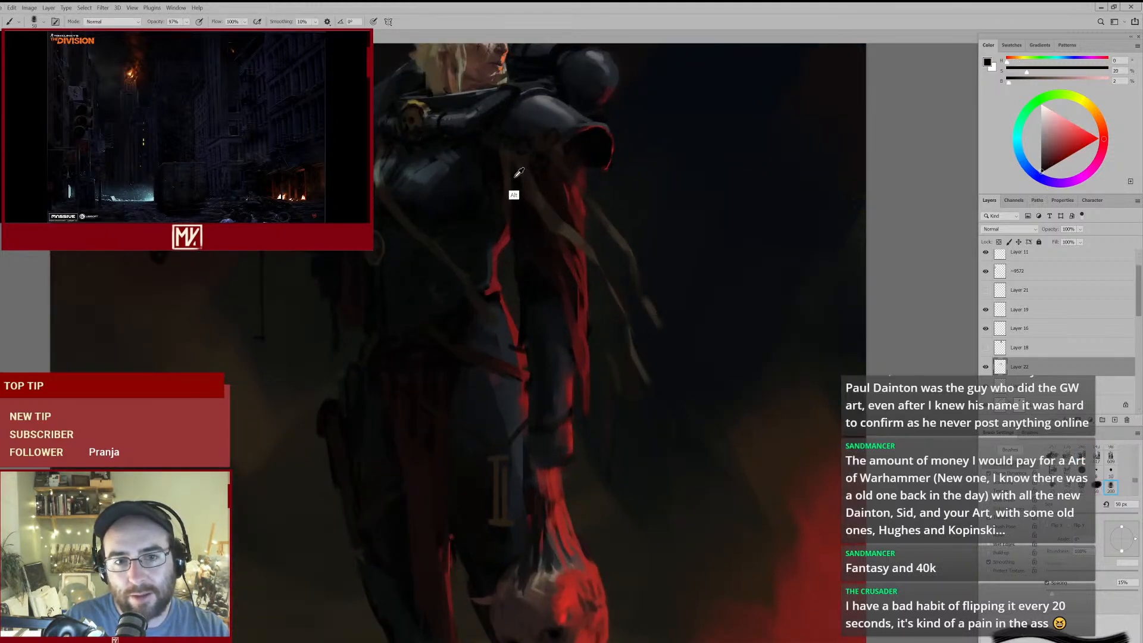
pyautogui.keyDown('alt'); pyautogui.click(581, 160); pyautogui.keyUp('alt')
pyautogui.press('[')
pyautogui.press('[')
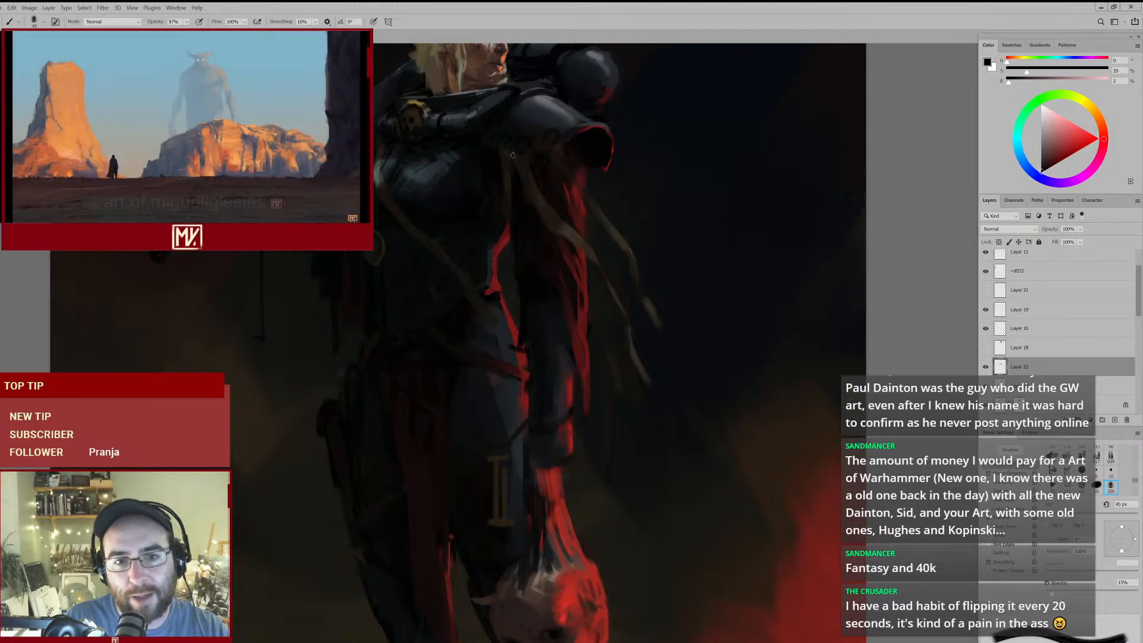
pyautogui.keyDown('alt'); pyautogui.click(525, 146); pyautogui.keyUp('alt')
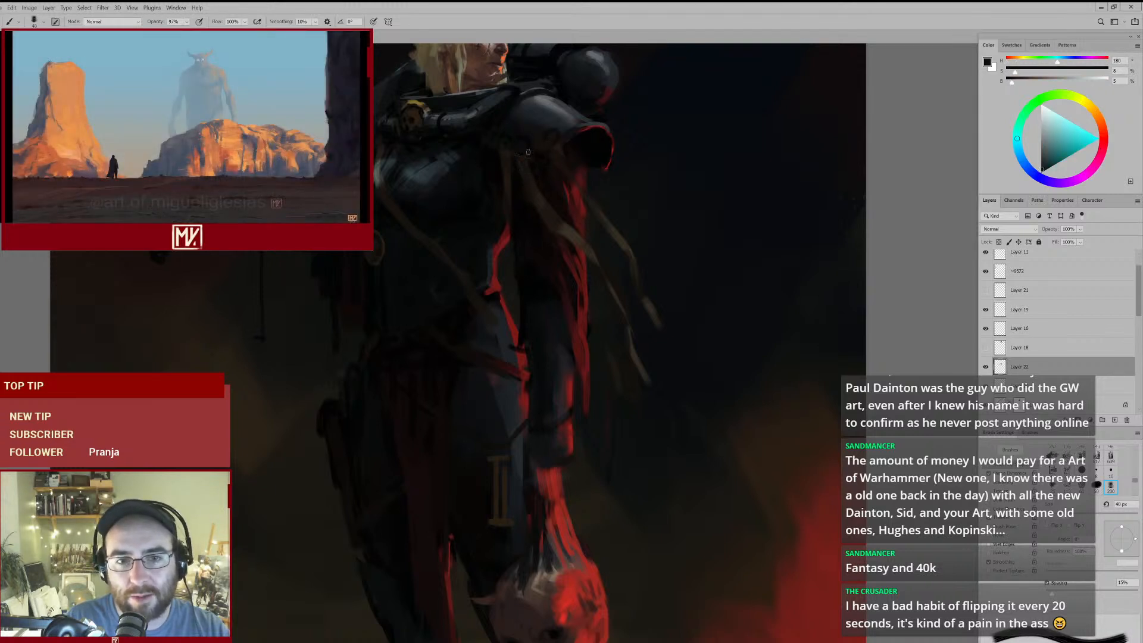
pyautogui.keyDown('alt'); pyautogui.click(481, 139); pyautogui.keyUp('alt')
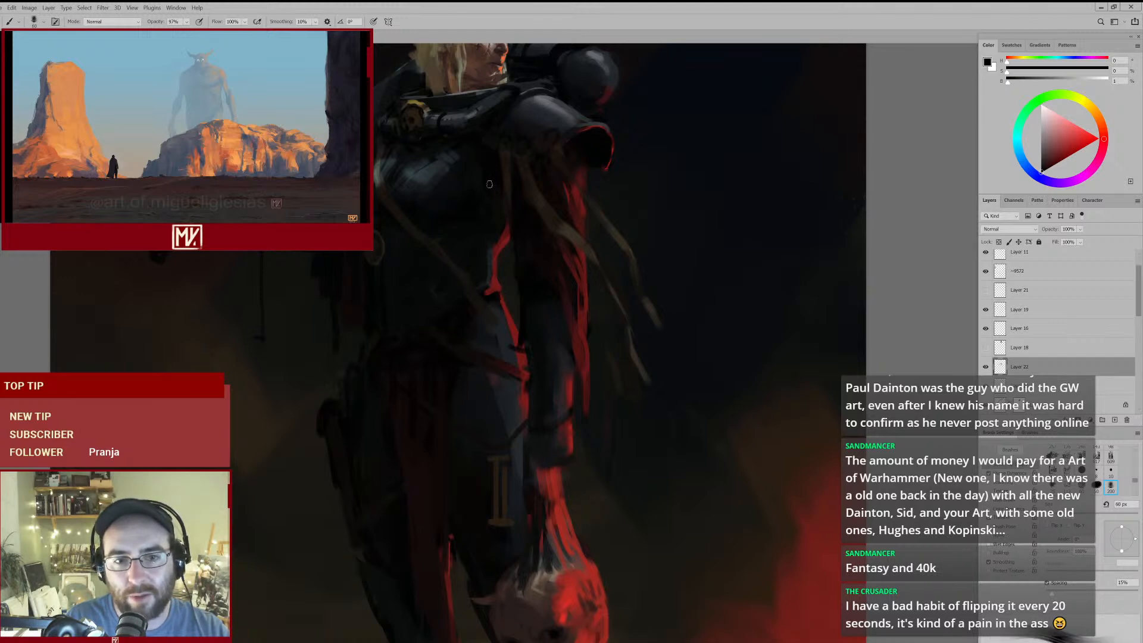
pyautogui.moveTo(523, 192)
pyautogui.mouseDown()
pyautogui.moveTo(478, 233)
pyautogui.moveTo(517, 199)
pyautogui.mouseUp()
# - Rework the red cloth and shadow along the upper arm with sampled dark red, reddish brown and near-black at 45 px
pyautogui.keyDown('alt'); pyautogui.click(570, 201); pyautogui.keyUp('alt')
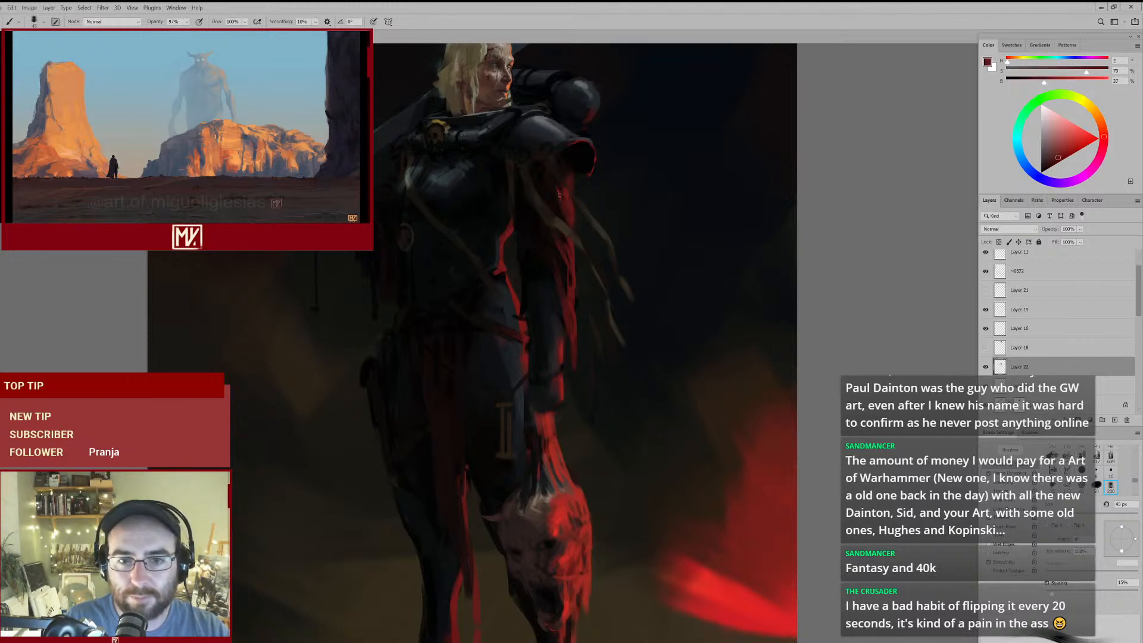
pyautogui.keyDown('alt'); pyautogui.click(548, 184); pyautogui.keyUp('alt')
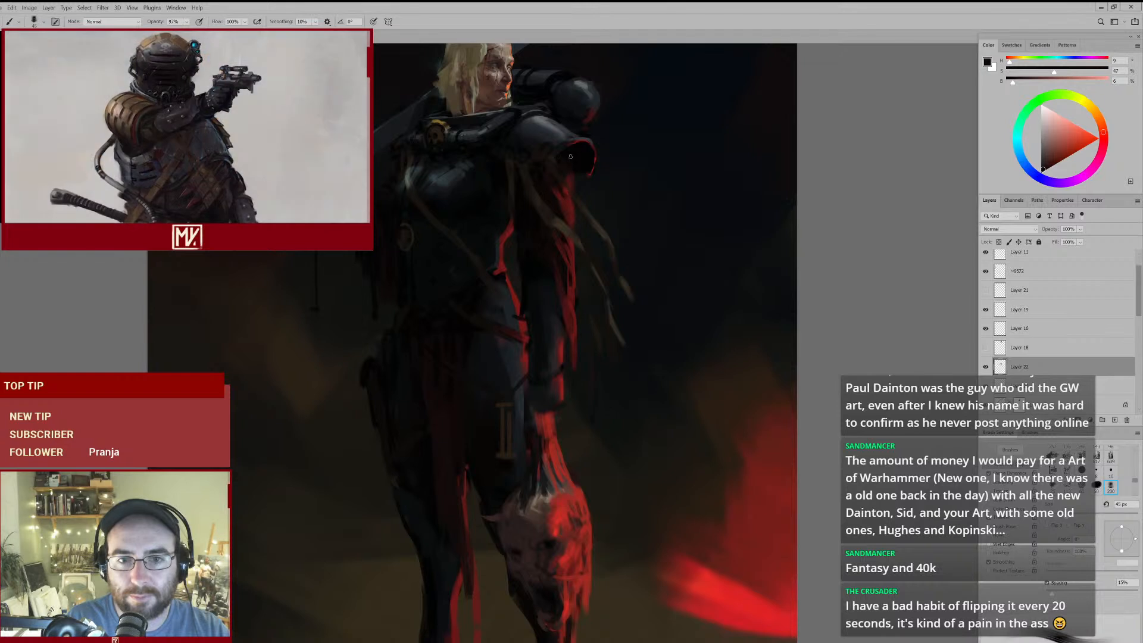
pyautogui.keyDown('alt'); pyautogui.click(566, 169); pyautogui.keyUp('alt')
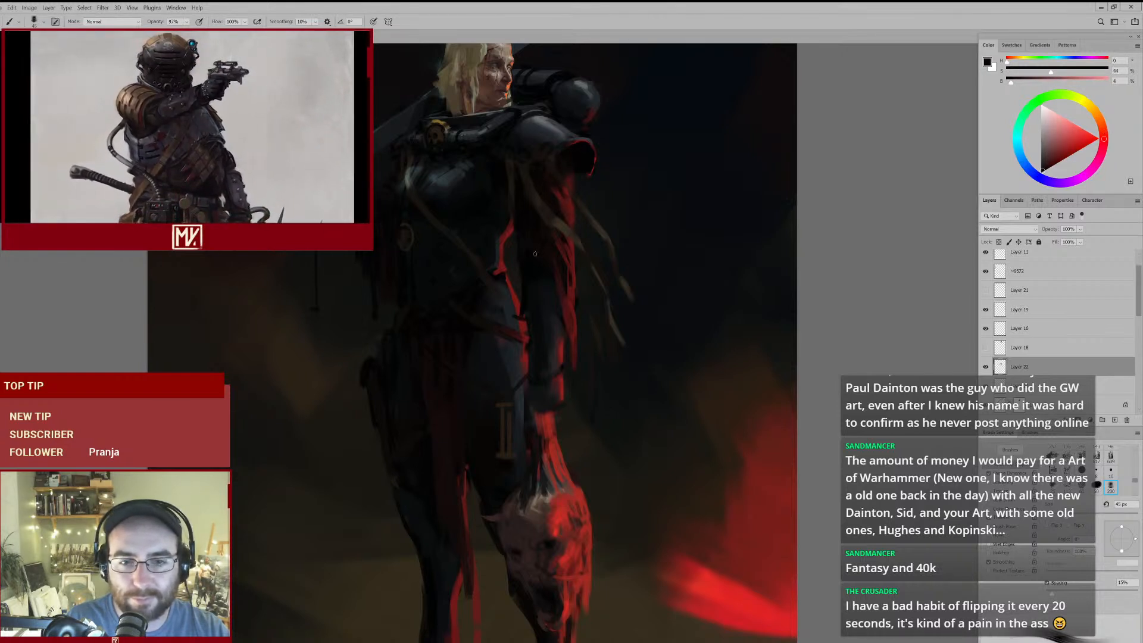
pyautogui.keyDown('alt'); pyautogui.click(524, 227); pyautogui.keyUp('alt')
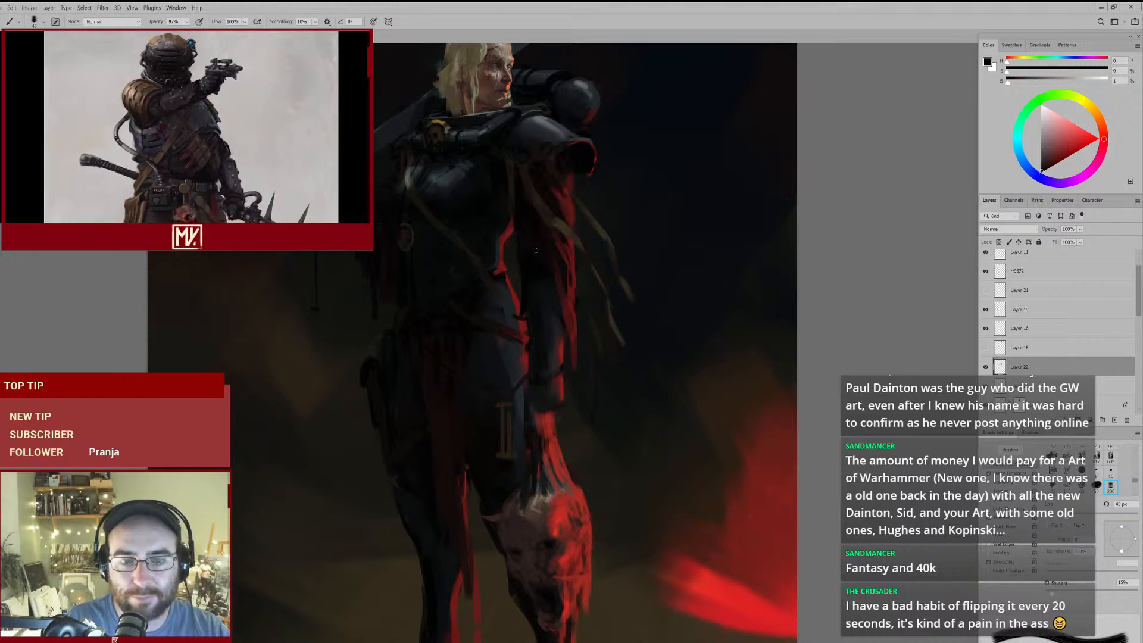
pyautogui.moveTo(523, 285)
pyautogui.mouseDown()
pyautogui.moveTo(488, 286)
pyautogui.moveTo(559, 263)
pyautogui.mouseUp()
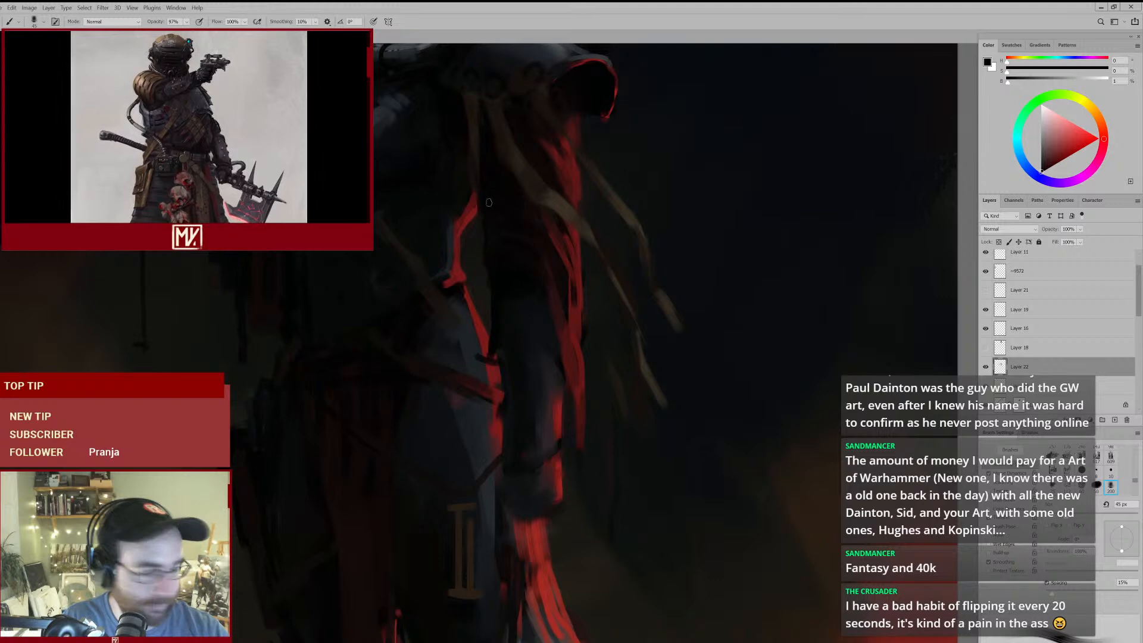
# - Refine the armour edge beside the red rim light at the waist with sampled blue-grey and near-black olive at 45 px
pyautogui.keyDown('alt'); pyautogui.click(459, 216); pyautogui.keyUp('alt')
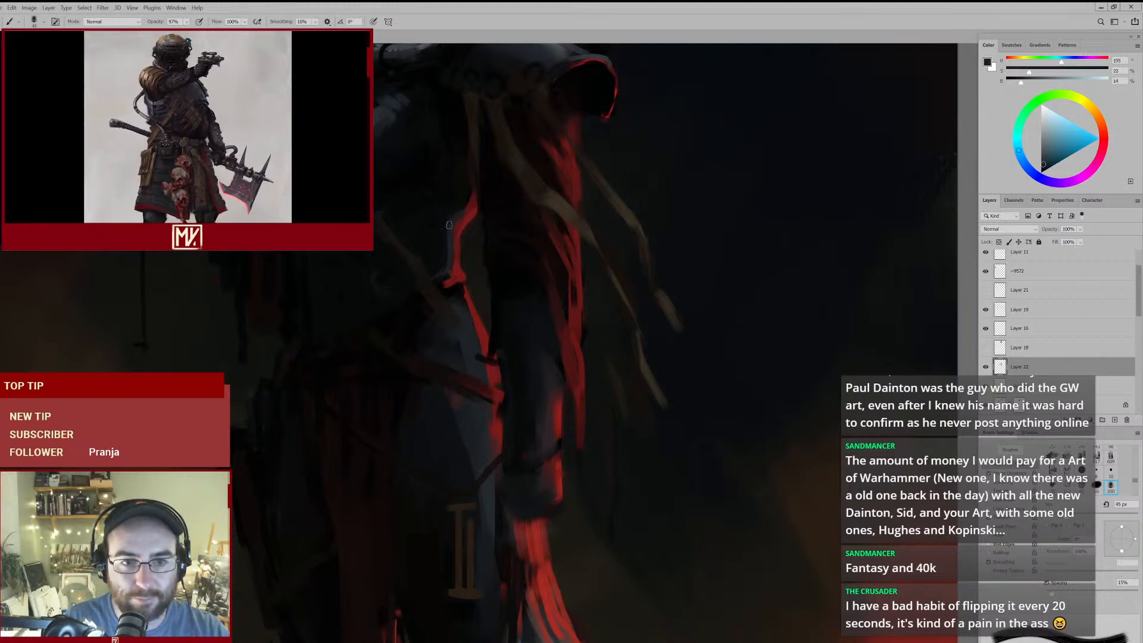
pyautogui.keyDown('alt'); pyautogui.click(462, 202); pyautogui.keyUp('alt')
pyautogui.moveTo(468, 216)
pyautogui.mouseDown()
pyautogui.moveTo(428, 250)
pyautogui.moveTo(445, 243)
pyautogui.mouseUp()
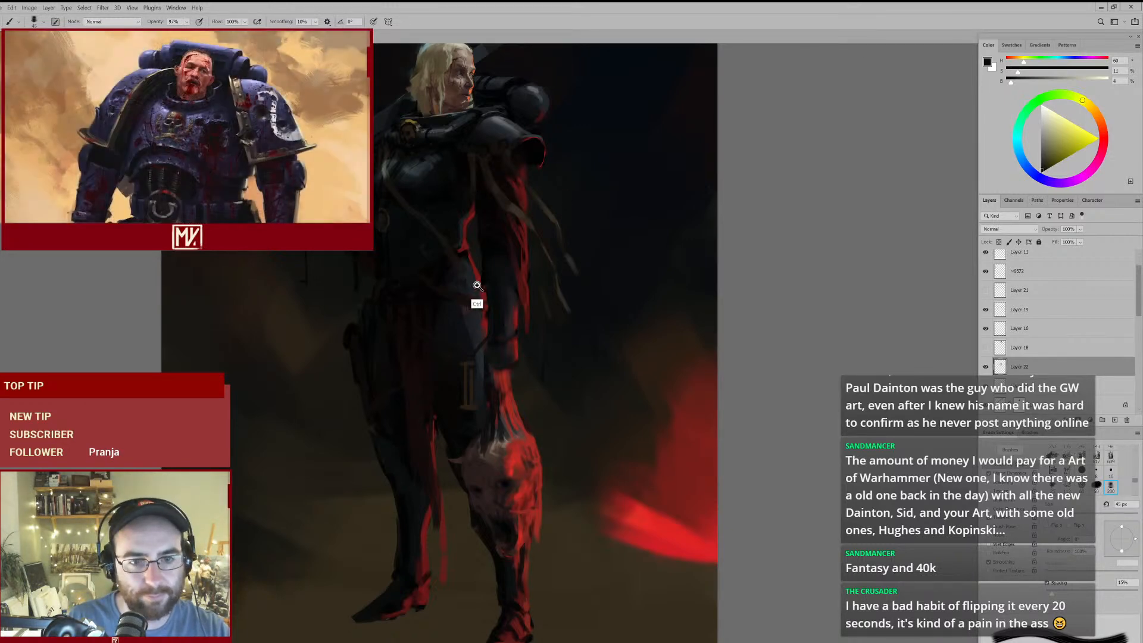
pyautogui.keyDown('ctrl'); pyautogui.click(497, 265); pyautogui.keyUp('ctrl')
# - Paint a thin diagonal strap at the waist with dark brown sampled from the shoulder ribbon at 60 px, trimming it with a 175 px eraser
pyautogui.keyDown('alt'); pyautogui.click(493, 143); pyautogui.keyUp('alt')
pyautogui.press(']')
pyautogui.press(']')
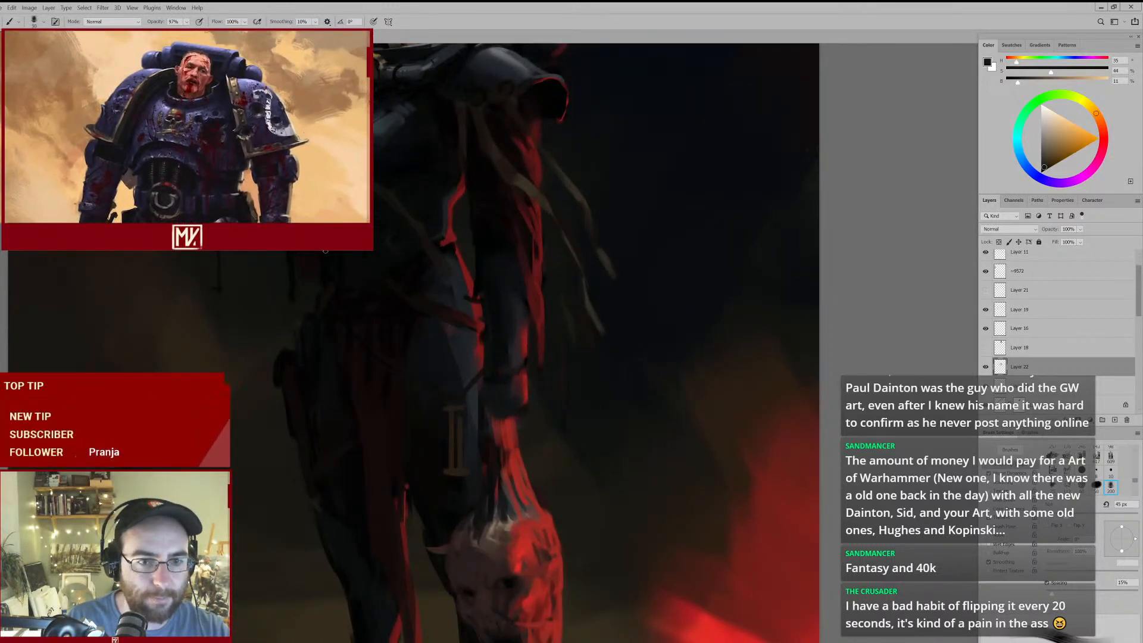
pyautogui.moveTo(388, 335)
pyautogui.mouseDown()
pyautogui.moveTo(355, 334)
pyautogui.moveTo(385, 320)
pyautogui.mouseUp()
pyautogui.press('e')
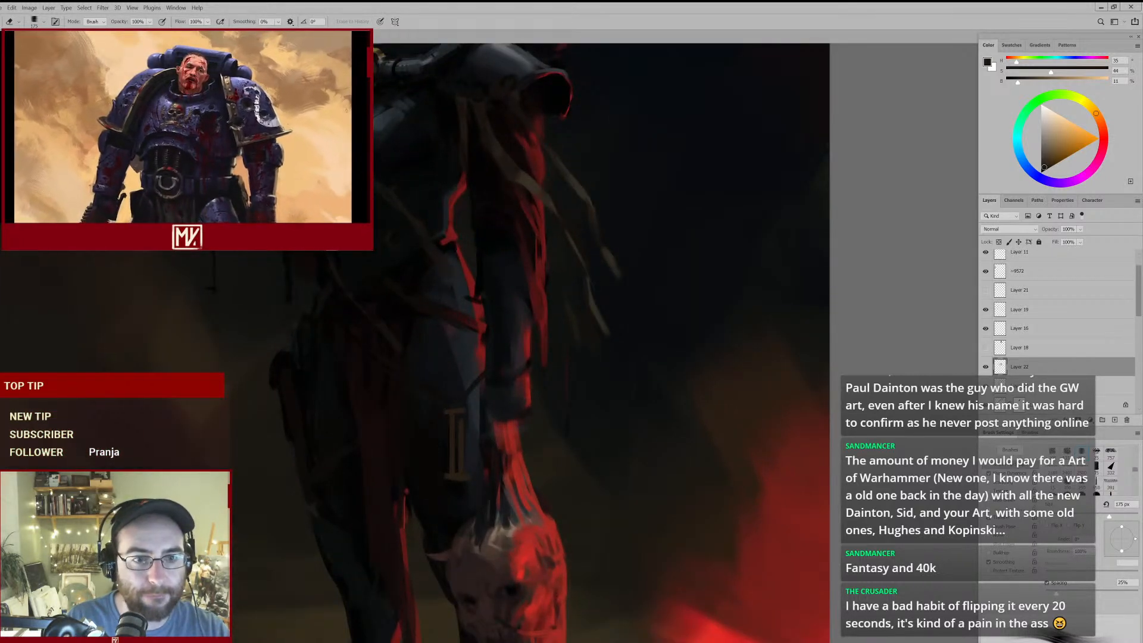
pyautogui.moveTo(383, 293); pyautogui.dragTo(375, 301)
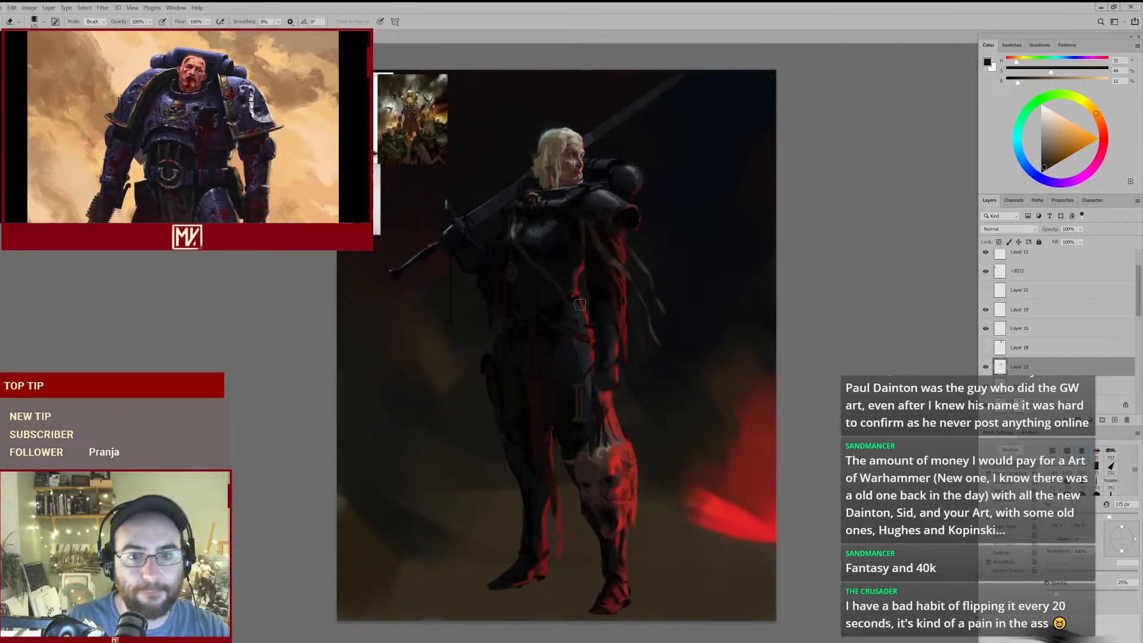
# - Rework the diagonal strap from the waist over the red loincloth with the dark brown, thinning its edges with a 175 px eraser
pyautogui.press('b')
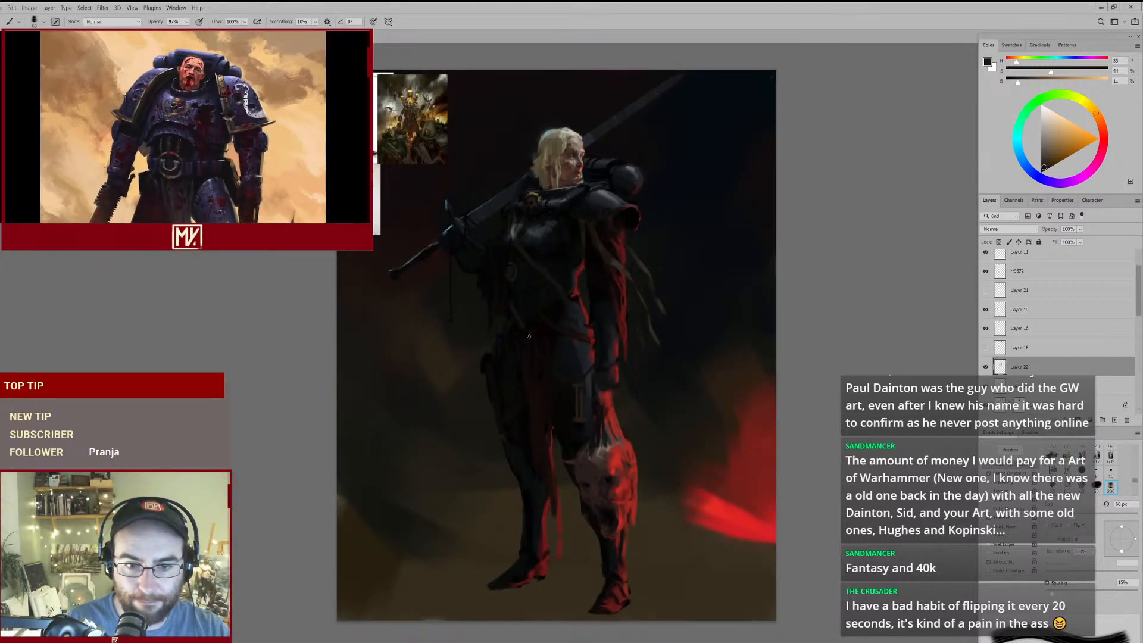
pyautogui.moveTo(547, 316); pyautogui.dragTo(536, 300)
pyautogui.press('e')
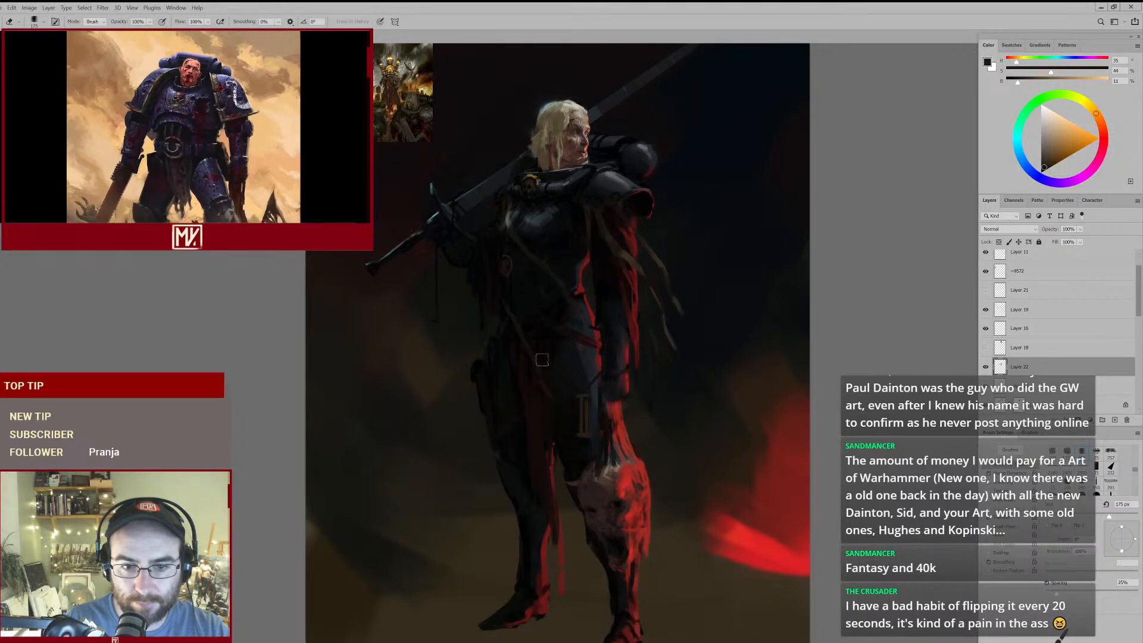
pyautogui.moveTo(513, 300)
pyautogui.mouseDown()
pyautogui.moveTo(531, 290)
pyautogui.moveTo(516, 290)
pyautogui.moveTo(523, 255)
pyautogui.mouseUp()
pyautogui.press('b')
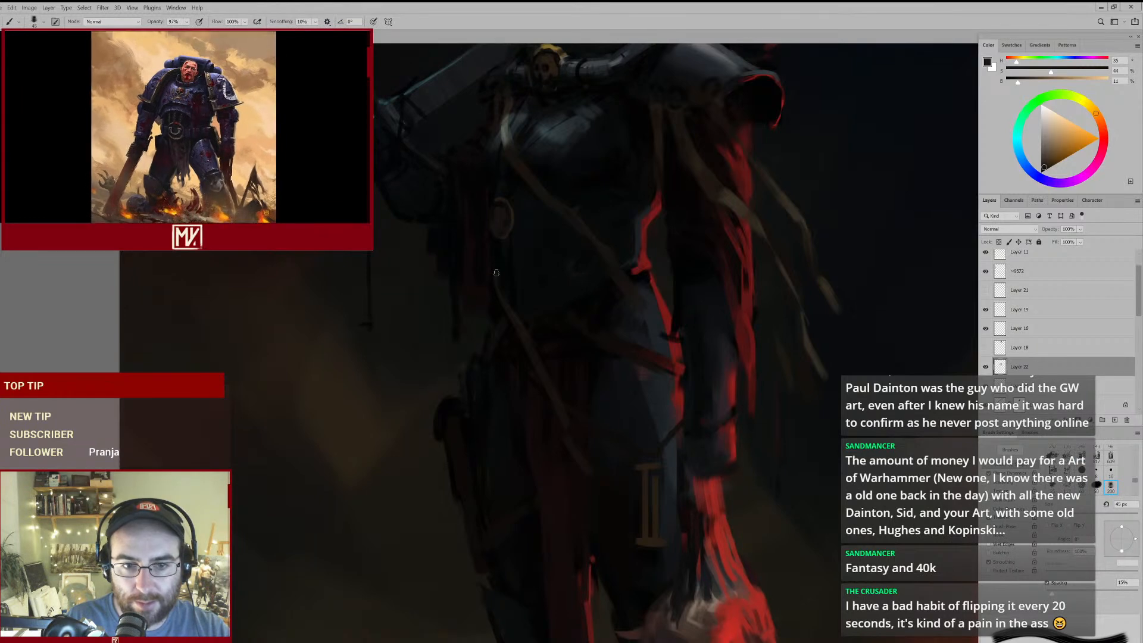
pyautogui.press('e')
pyautogui.moveTo(577, 333)
pyautogui.mouseDown()
pyautogui.moveTo(533, 396)
pyautogui.moveTo(574, 315)
pyautogui.mouseUp()
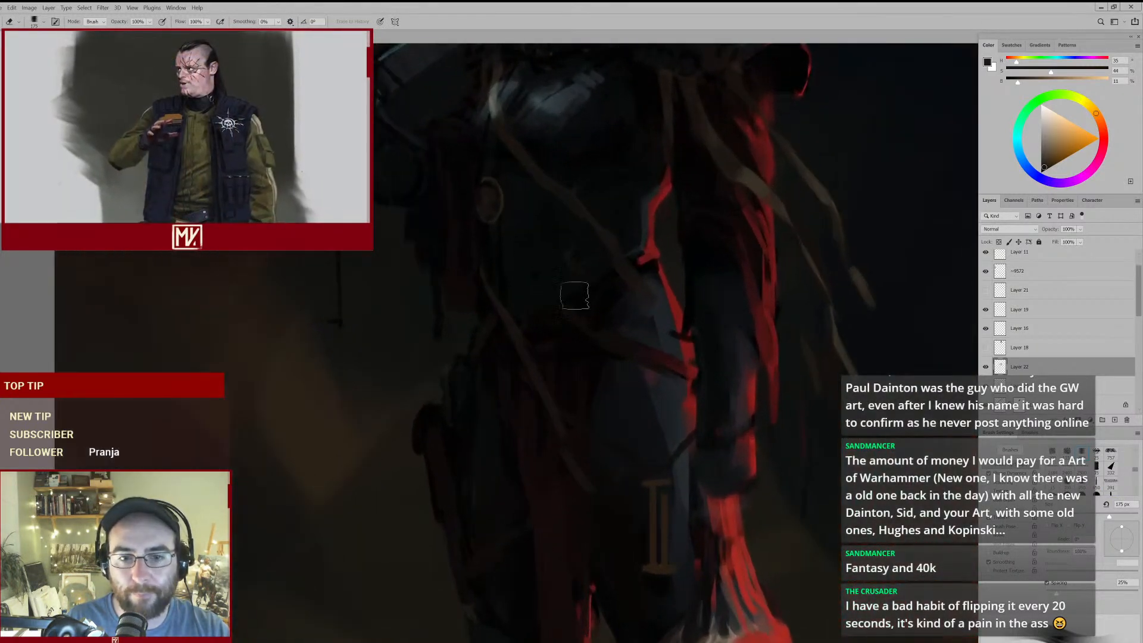
pyautogui.moveTo(588, 262); pyautogui.dragTo(604, 279)
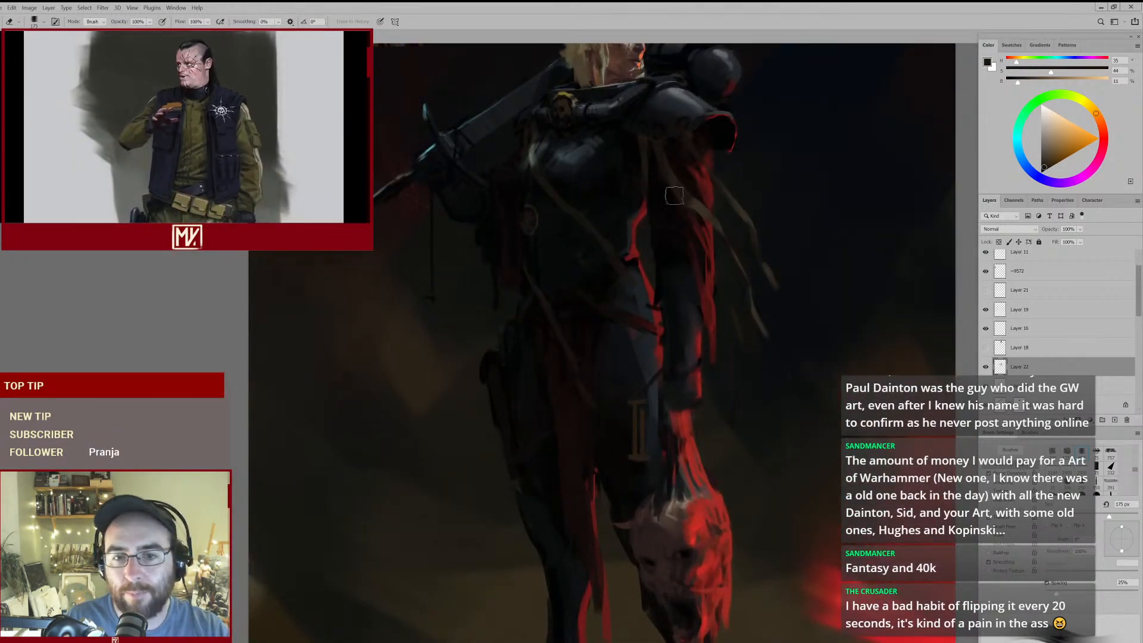
# - Define the upper part of the waist strap with a brown sampled from the arm ribbon, using 45 and 40 px brushes
pyautogui.press('b')
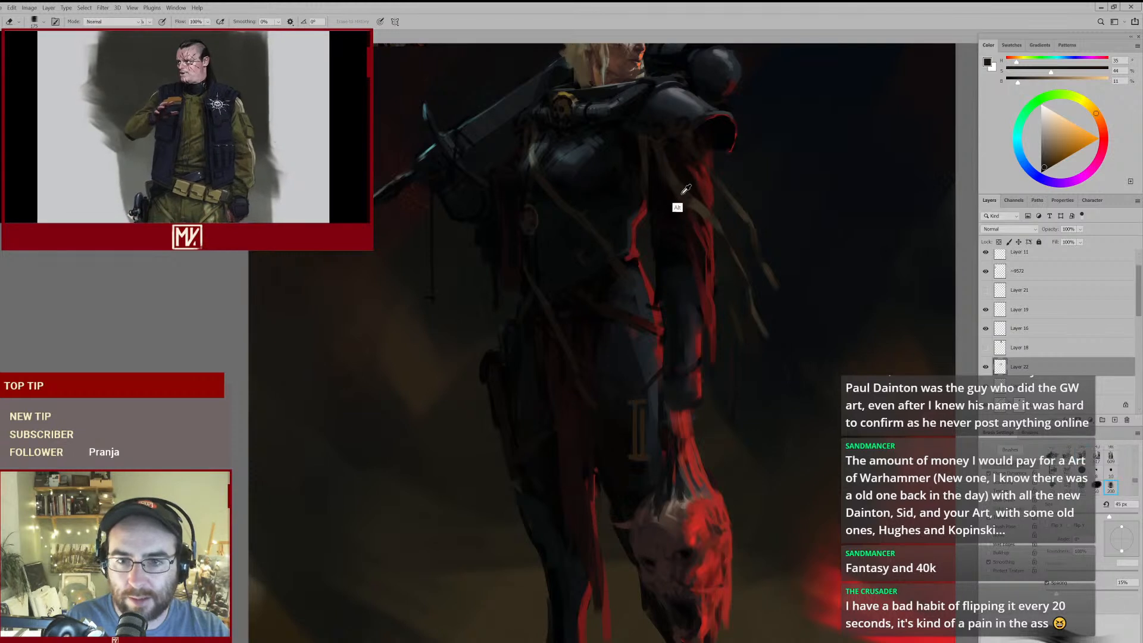
pyautogui.keyDown('alt'); pyautogui.click(676, 181); pyautogui.keyUp('alt')
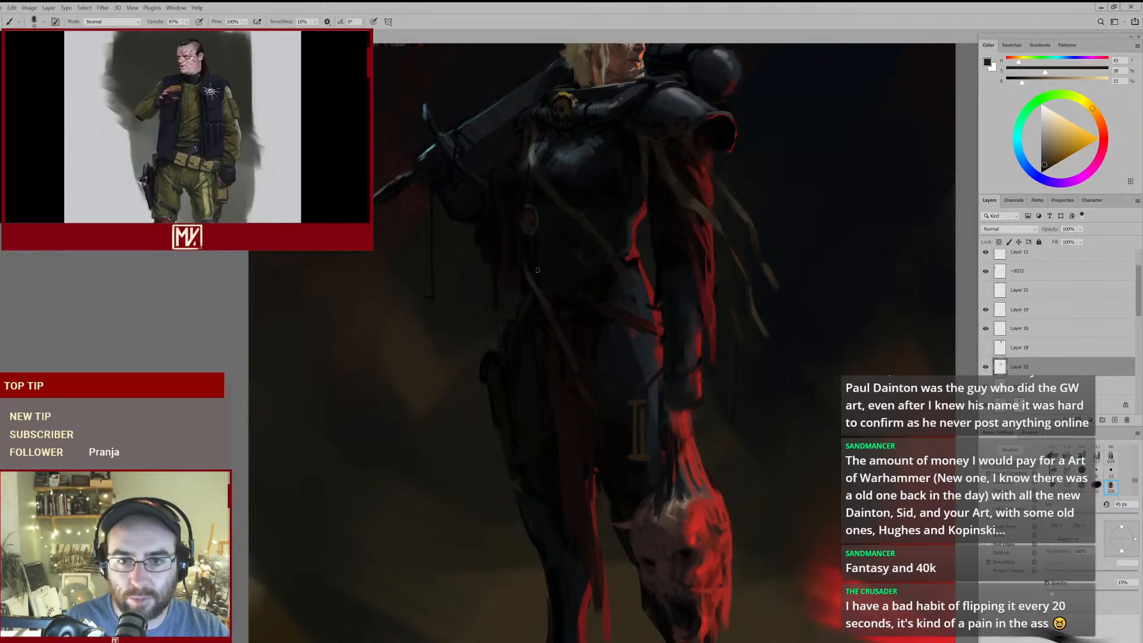
pyautogui.moveTo(602, 264)
pyautogui.mouseDown()
pyautogui.moveTo(472, 257)
pyautogui.moveTo(481, 255)
pyautogui.mouseUp()
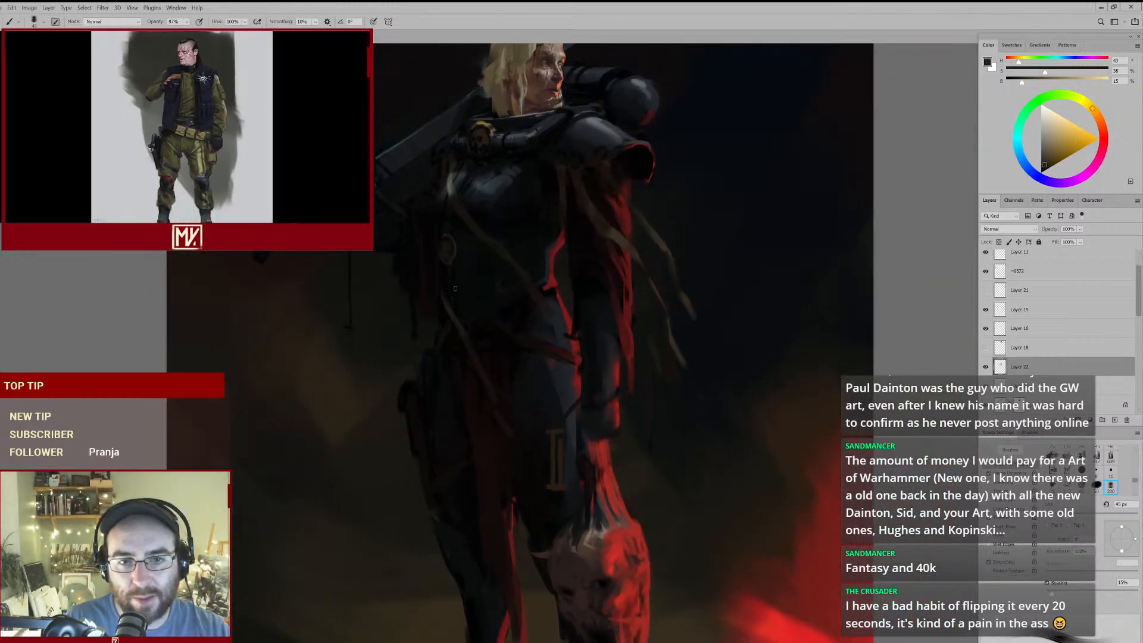
pyautogui.moveTo(462, 296); pyautogui.dragTo(485, 273)
pyautogui.press('[')
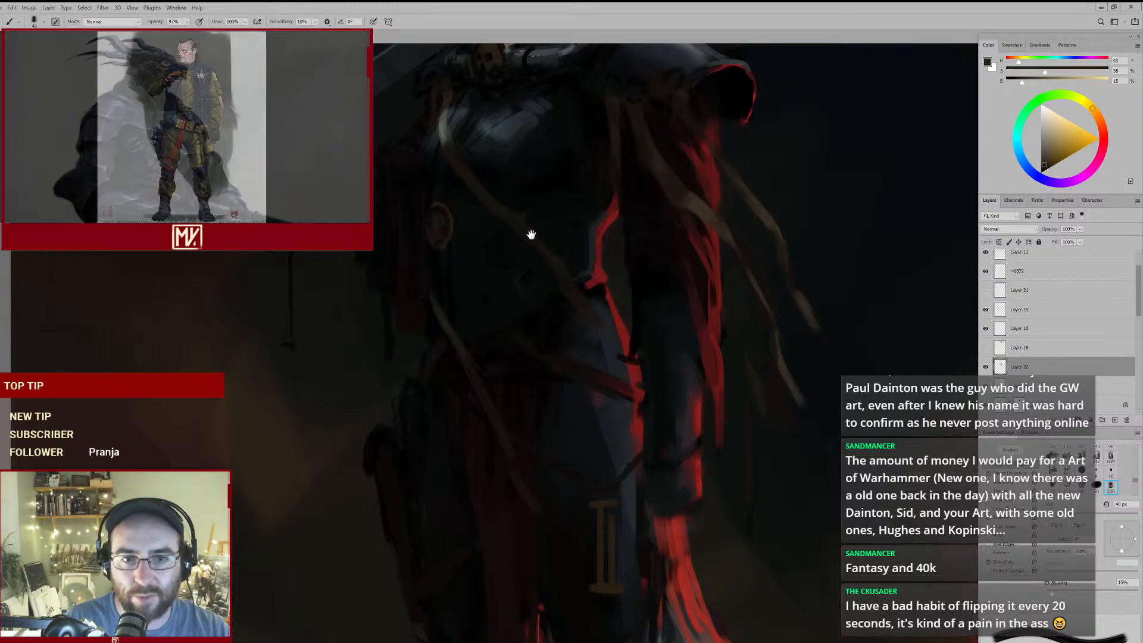
pyautogui.scroll(-1, 501, 266)
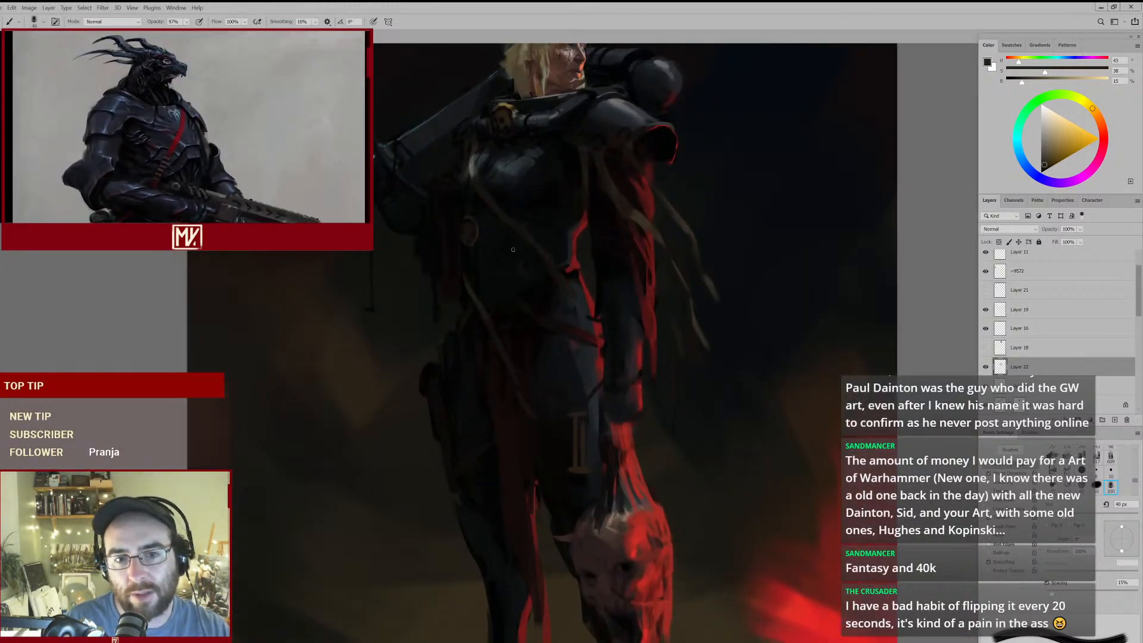
pyautogui.scroll(1, 551, 238)
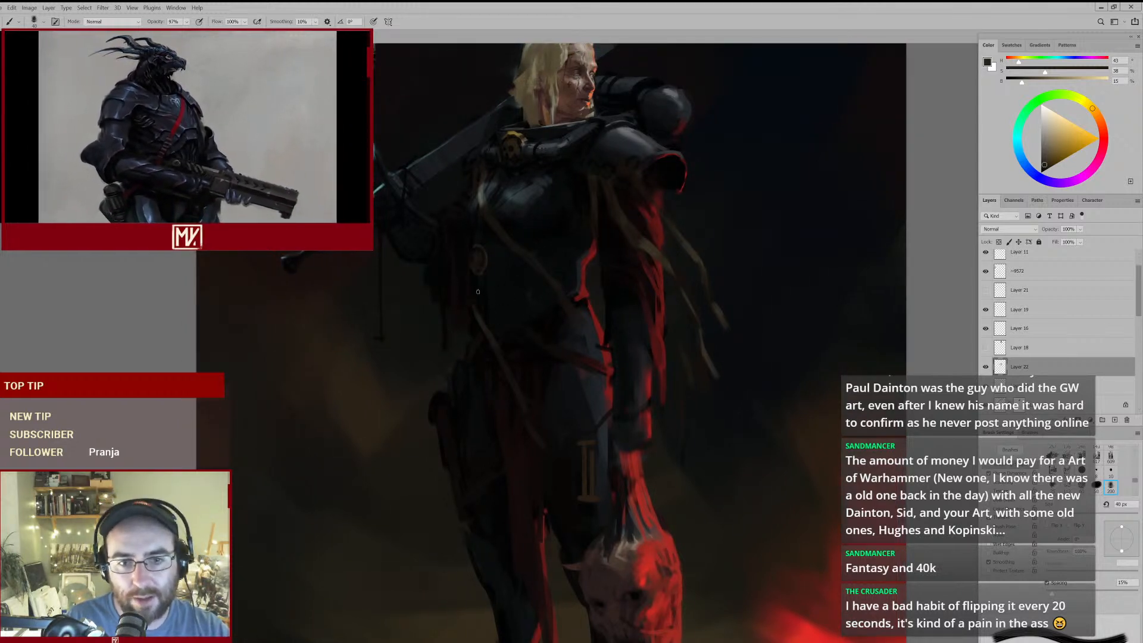
# - Fade the waist strap with a 200 px eraser and repaint its upper end below the oval medallion at 40 and 50 px
pyautogui.press('e')
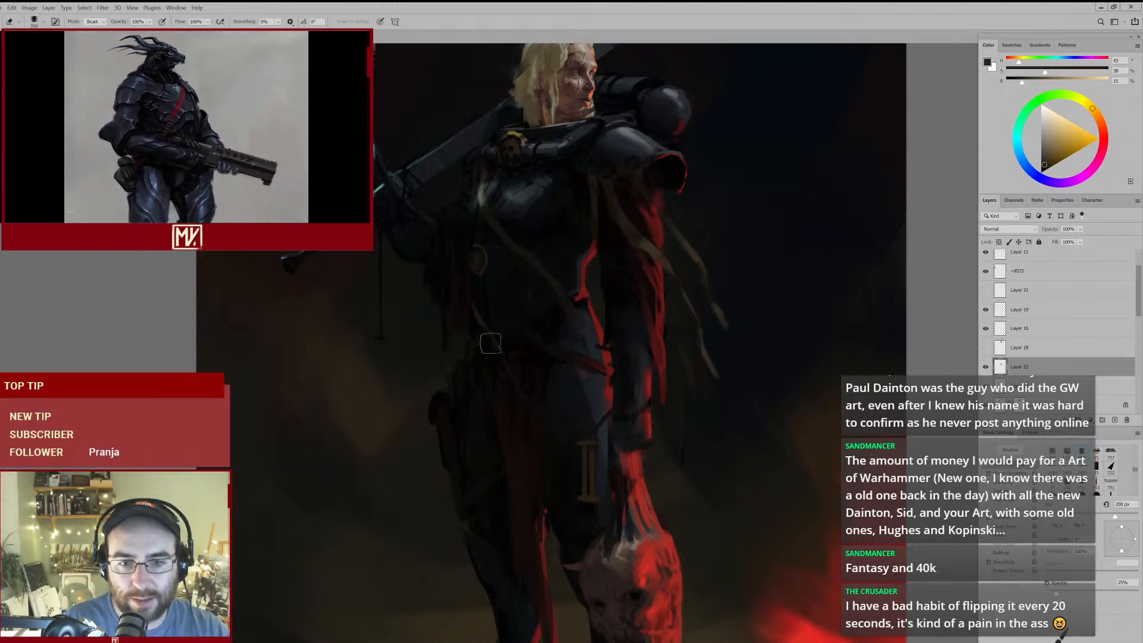
pyautogui.press('b')
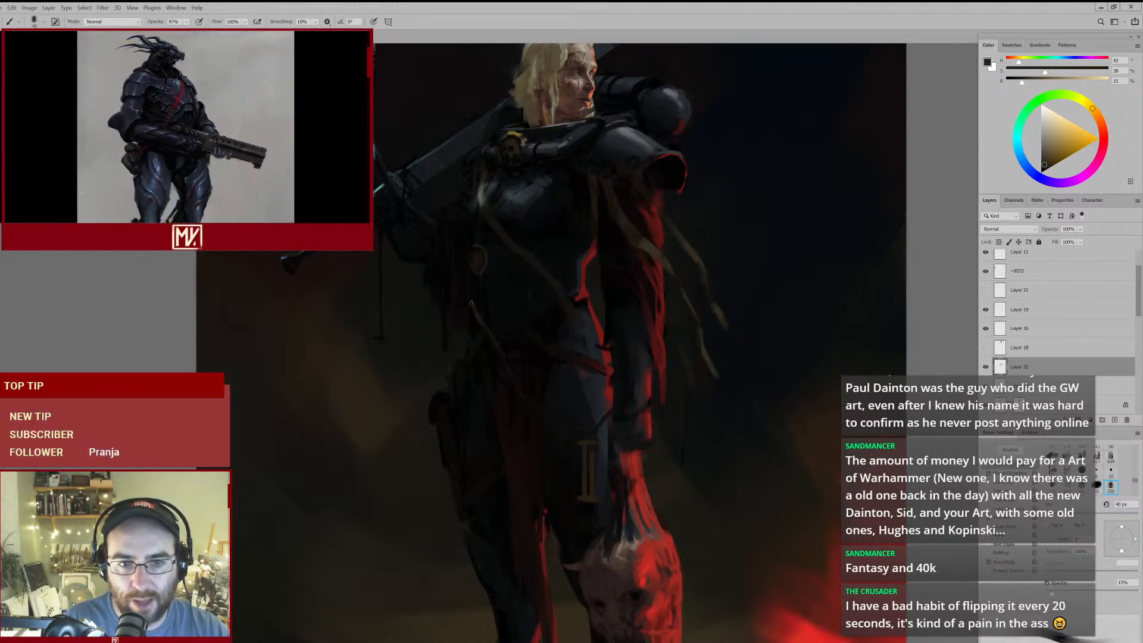
pyautogui.press(']')
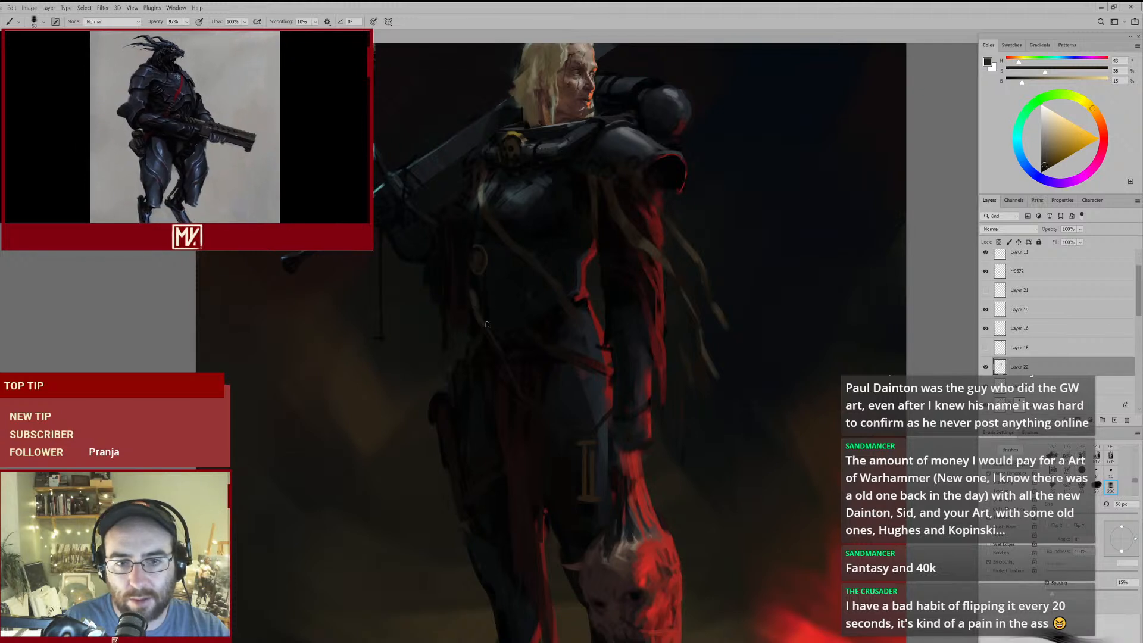
pyautogui.press('e')
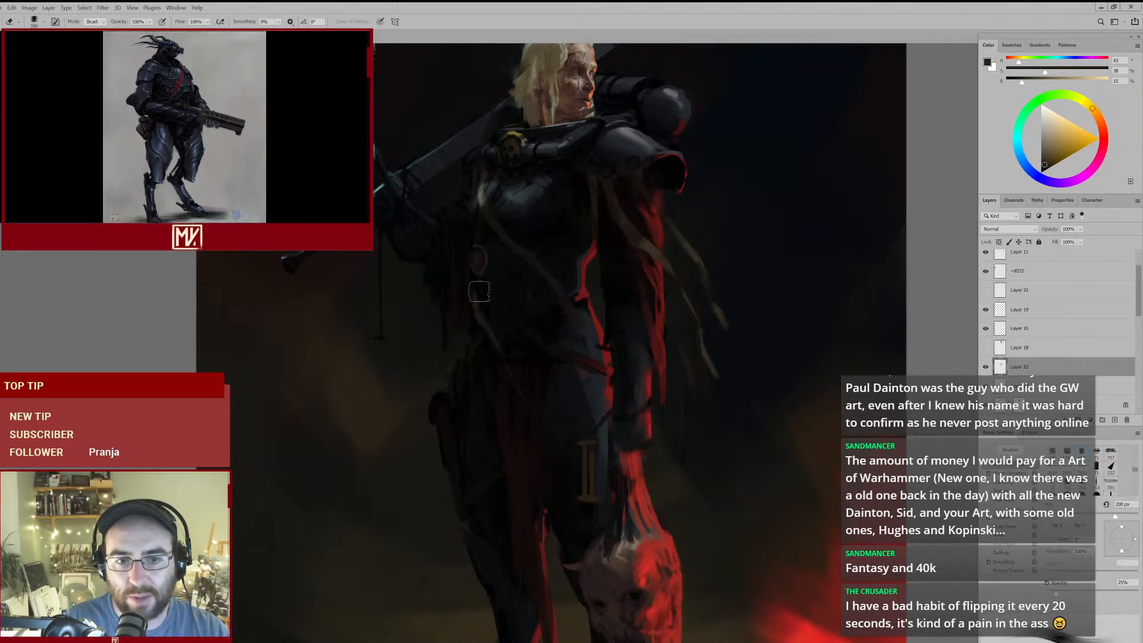
pyautogui.press('b')
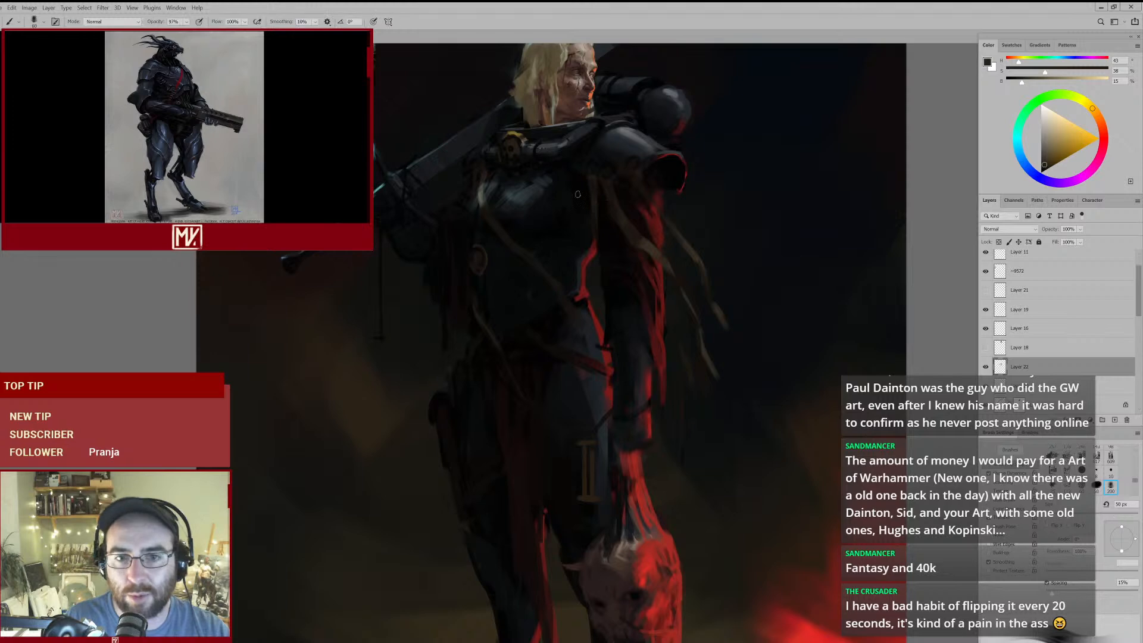
# - Repaint the strap down across the red loincloth with a larger brown brush, tapering it with erasers of 200 and 175 px
pyautogui.press(']')
pyautogui.press(']')
pyautogui.press('e')
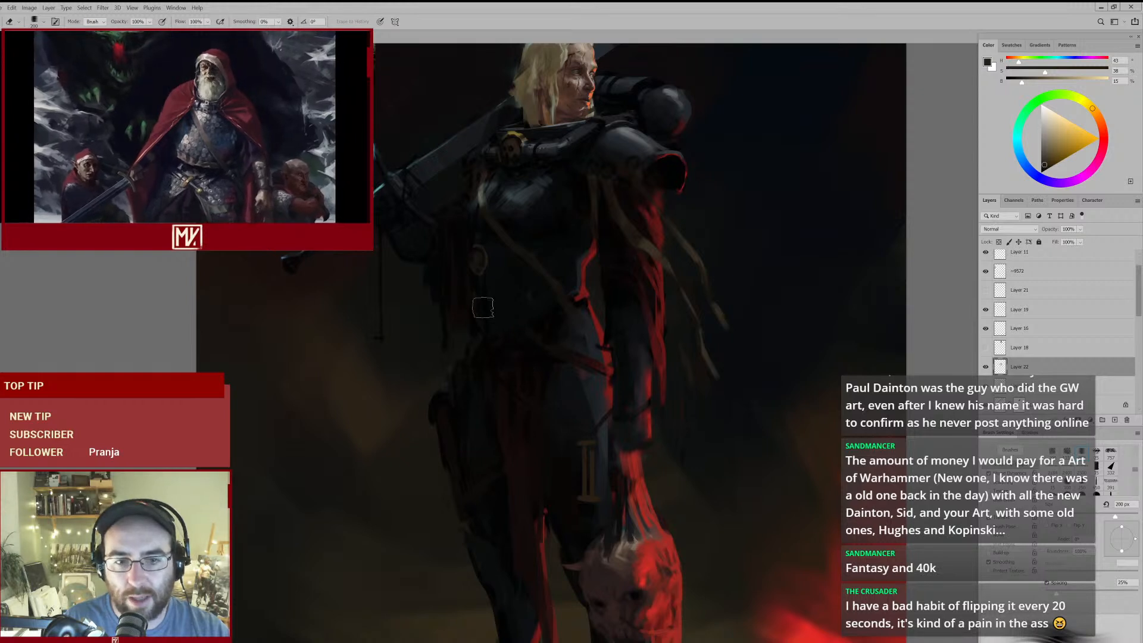
pyautogui.press('b')
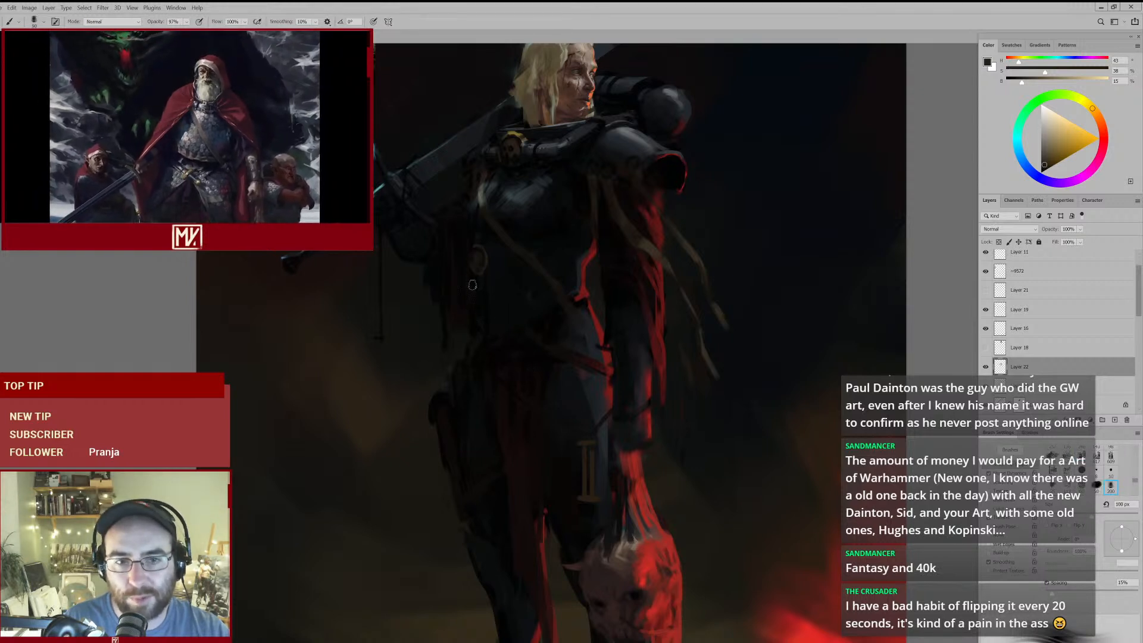
pyautogui.moveTo(496, 346)
pyautogui.mouseDown()
pyautogui.moveTo(551, 441)
pyautogui.moveTo(489, 358)
pyautogui.moveTo(530, 382)
pyautogui.mouseUp()
pyautogui.press('e')
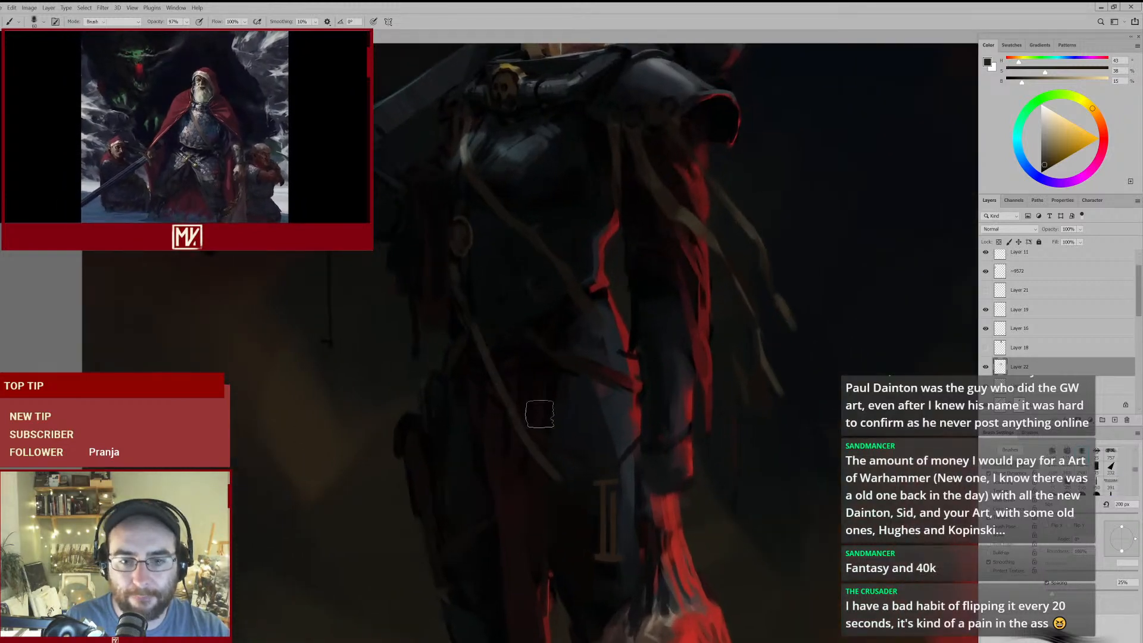
pyautogui.press('[')
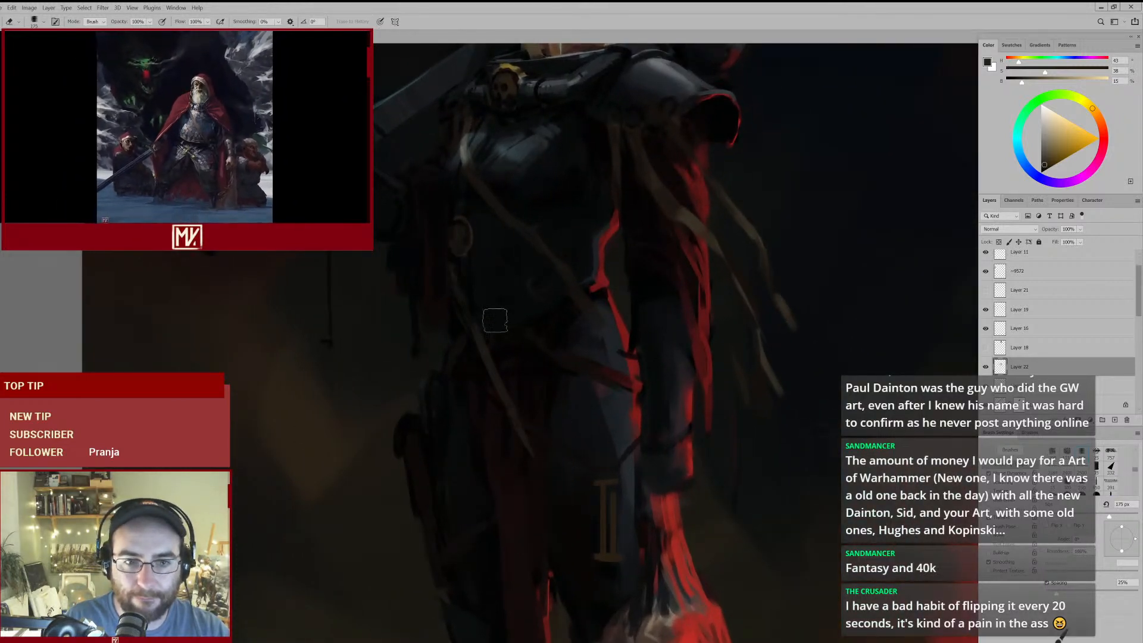
# - Link the strap to the oval medallion, shading the join with sampled reddish and greenish near-blacks at 50 px and trimming with a 125 px eraser
pyautogui.press('b')
pyautogui.moveTo(467, 269); pyautogui.dragTo(465, 385)
pyautogui.press('e')
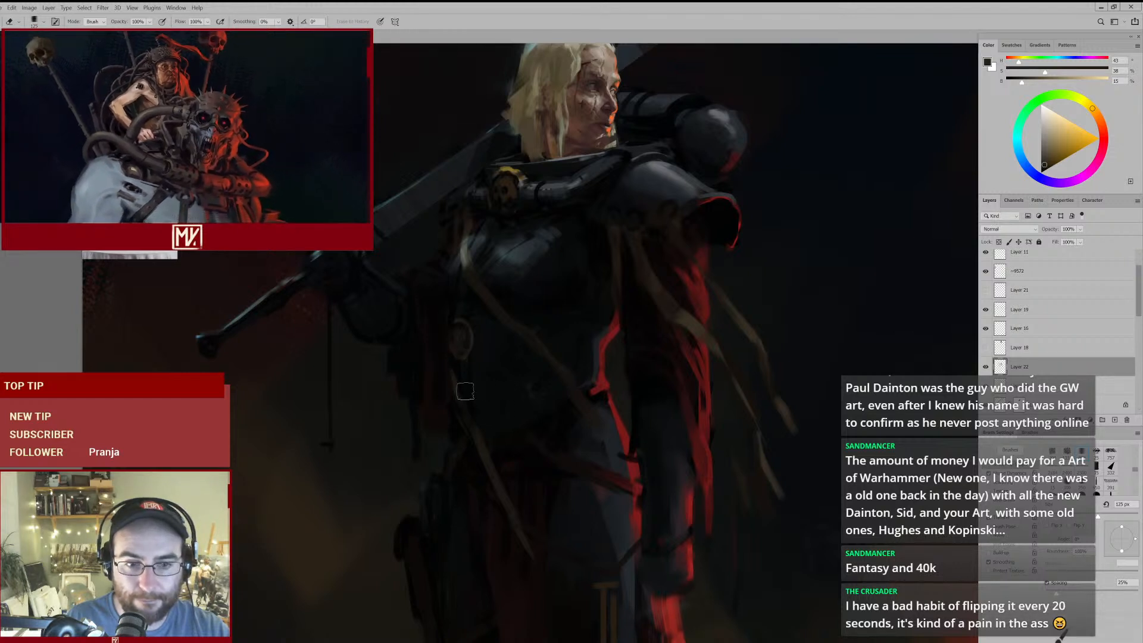
pyautogui.press('b')
pyautogui.keyDown('alt'); pyautogui.click(447, 358); pyautogui.keyUp('alt')
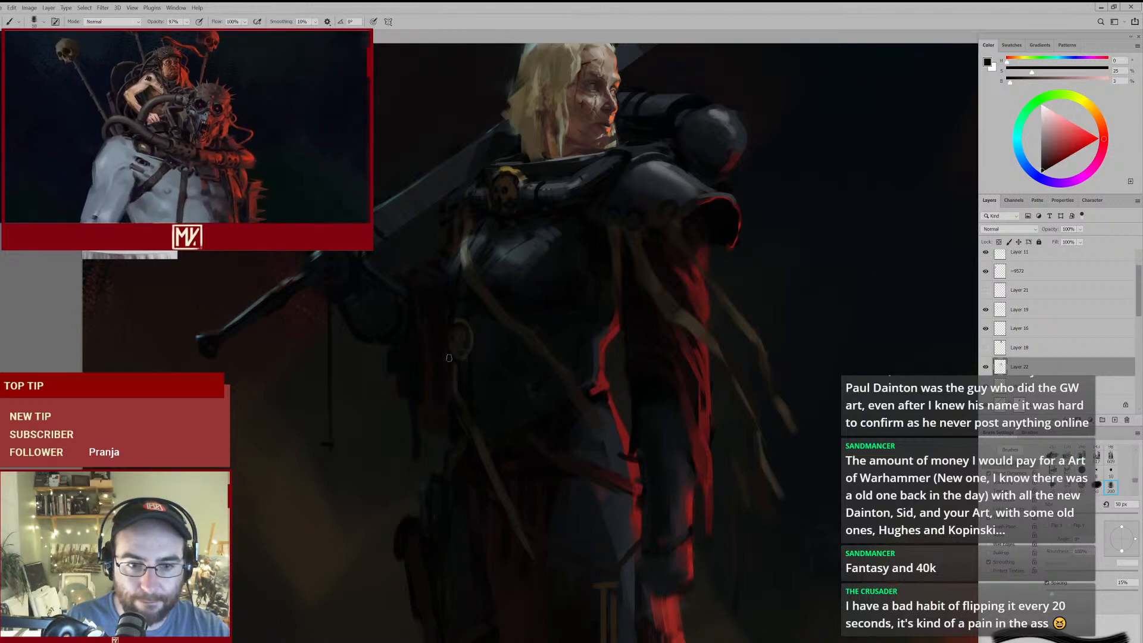
pyautogui.keyDown('alt'); pyautogui.click(460, 366); pyautogui.keyUp('alt')
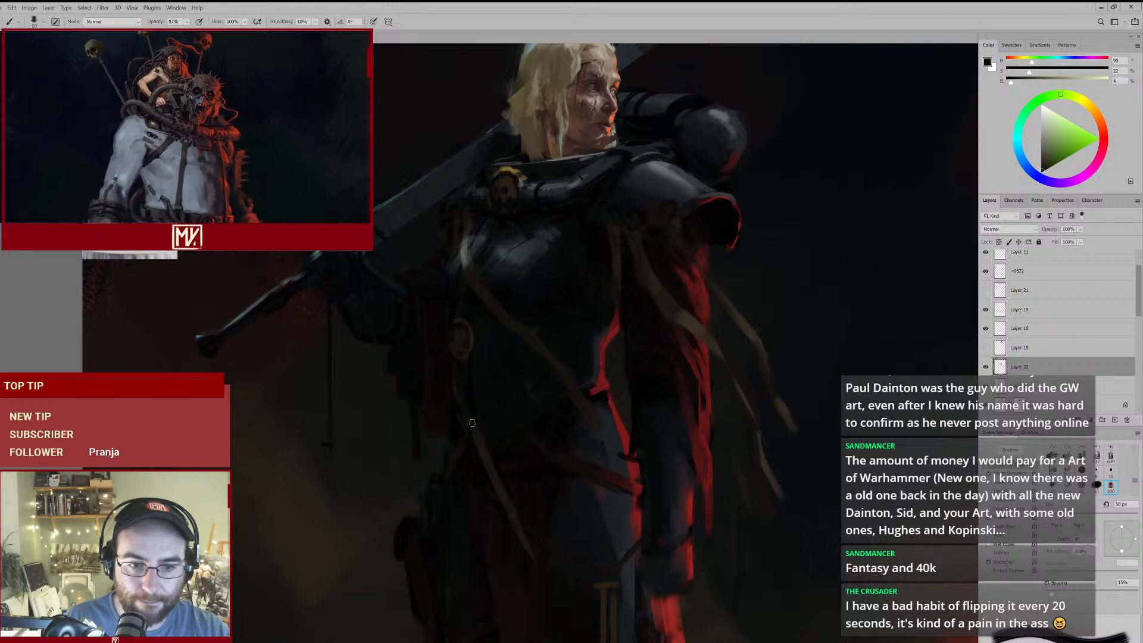
pyautogui.press('e')
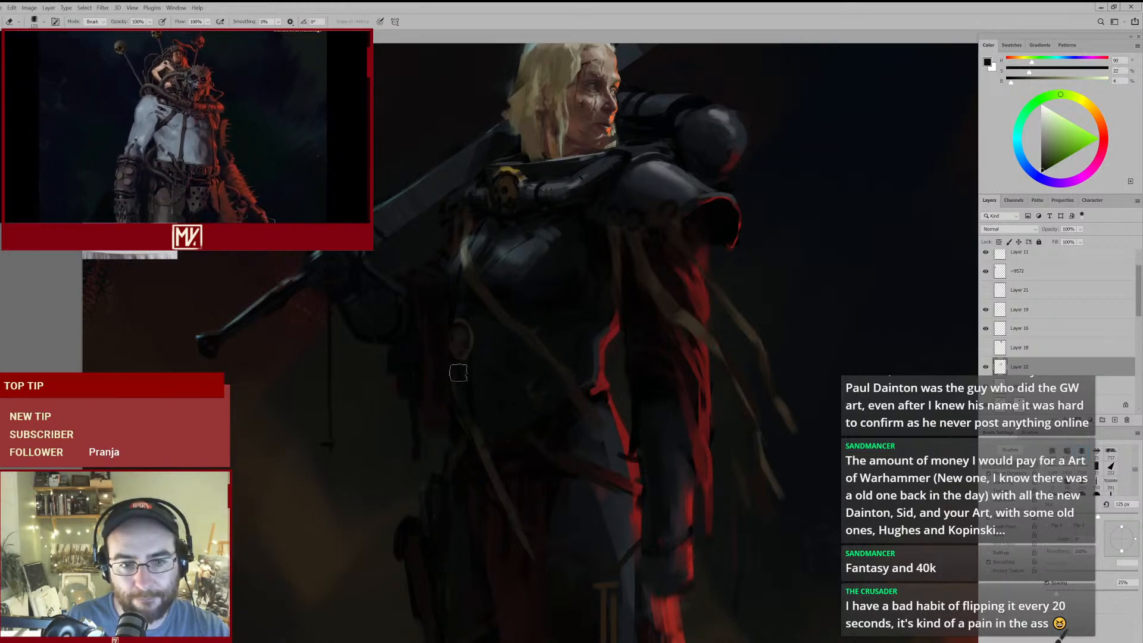
pyautogui.moveTo(534, 319); pyautogui.dragTo(503, 343)
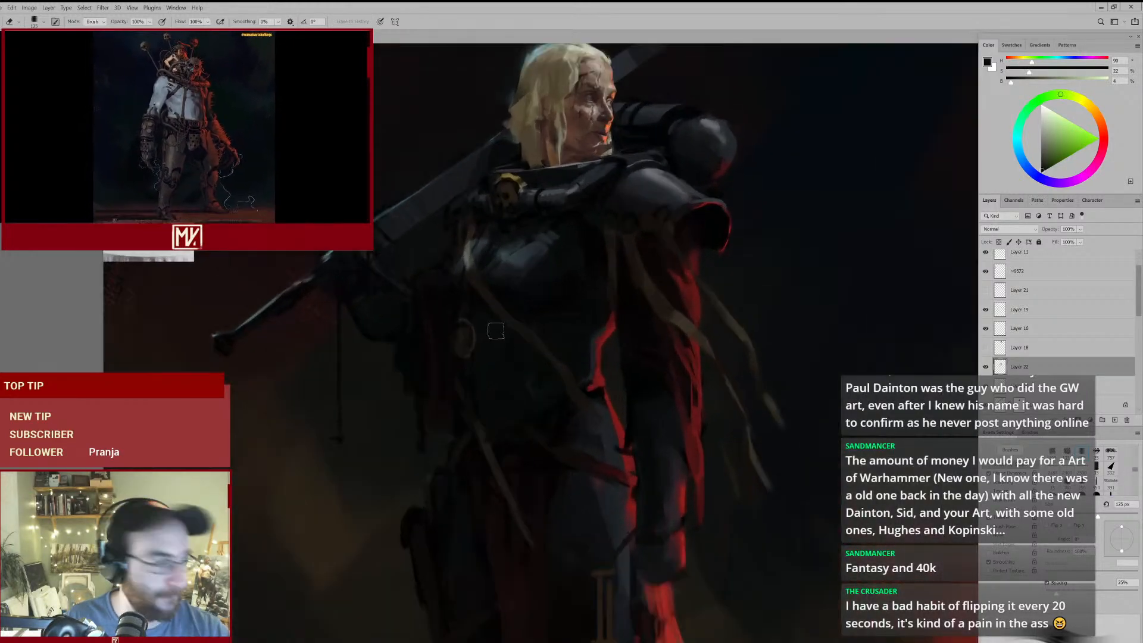
pyautogui.moveTo(577, 353)
pyautogui.mouseDown()
pyautogui.moveTo(537, 387)
pyautogui.moveTo(559, 416)
pyautogui.moveTo(552, 355)
pyautogui.mouseUp()
# - Brighten the lower strap over the red loincloth with a lighter brown sampled from the arm ribbon at 50 px
pyautogui.press('b')
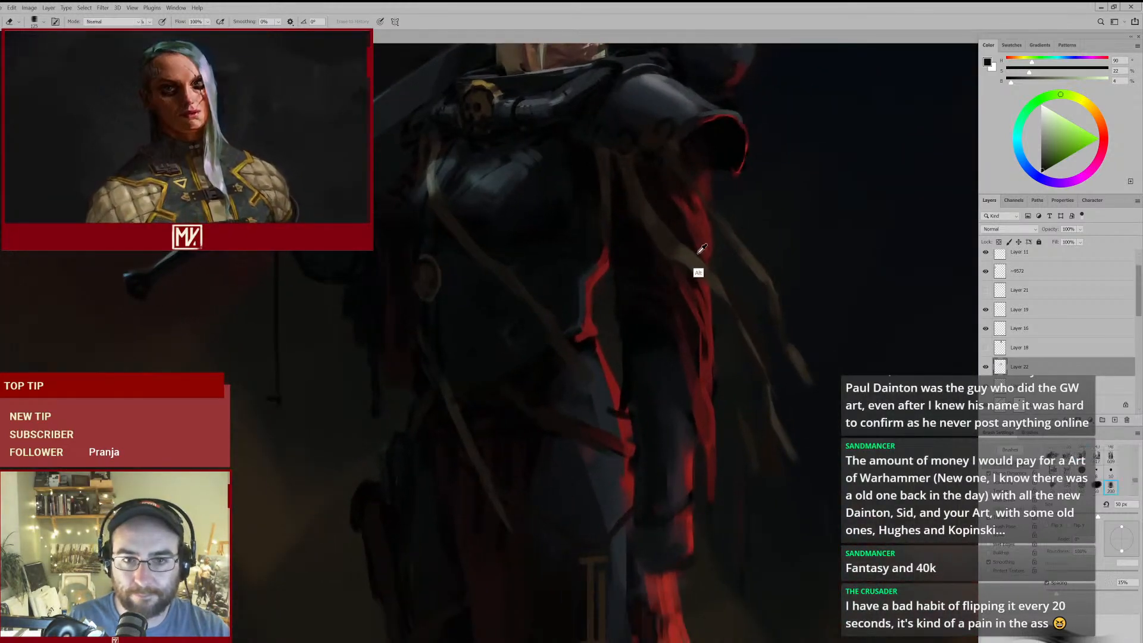
pyautogui.keyDown('alt'); pyautogui.click(643, 320); pyautogui.keyUp('alt')
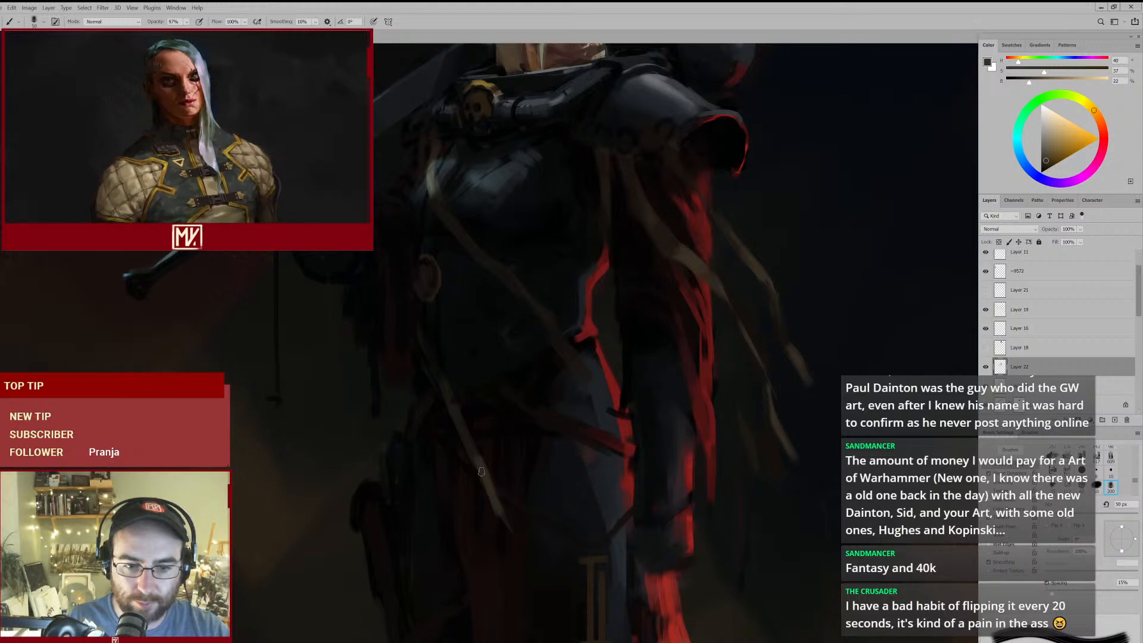
pyautogui.moveTo(499, 500); pyautogui.dragTo(531, 553)
pyautogui.moveTo(534, 476); pyautogui.dragTo(500, 528)
pyautogui.moveTo(563, 465); pyautogui.dragTo(525, 377)
# - Soften and reshape the lower strap by alternating a sampled dark brown brush at 80 px with a 175 px eraser
pyautogui.press('e')
pyautogui.press('b')
pyautogui.keyDown('alt'); pyautogui.click(464, 390); pyautogui.keyUp('alt')
pyautogui.press('e')
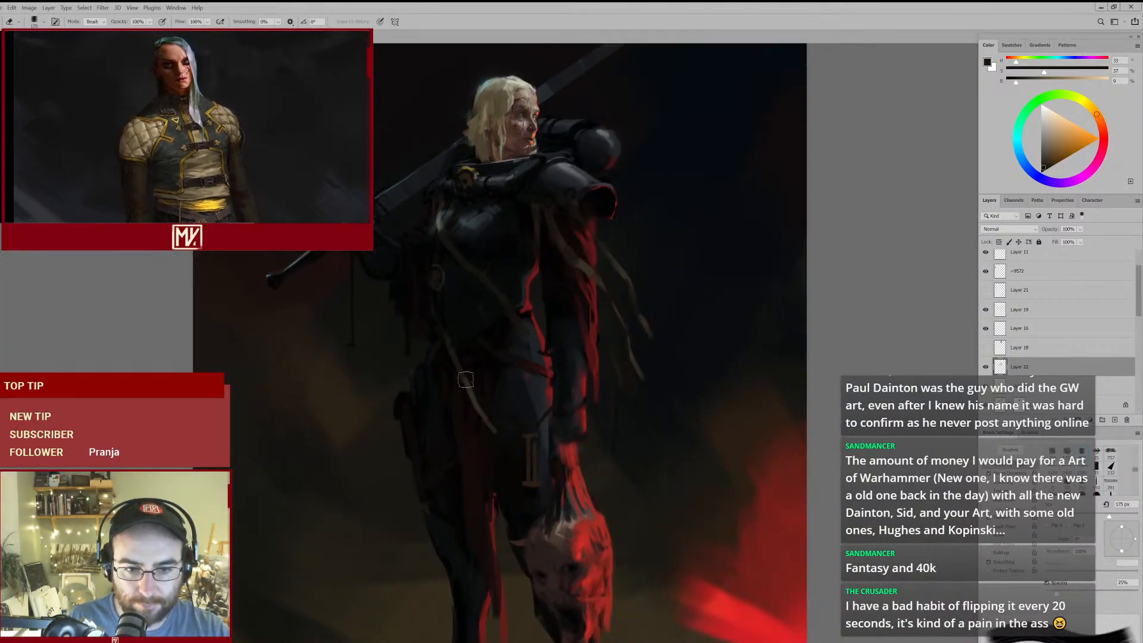
pyautogui.press('b')
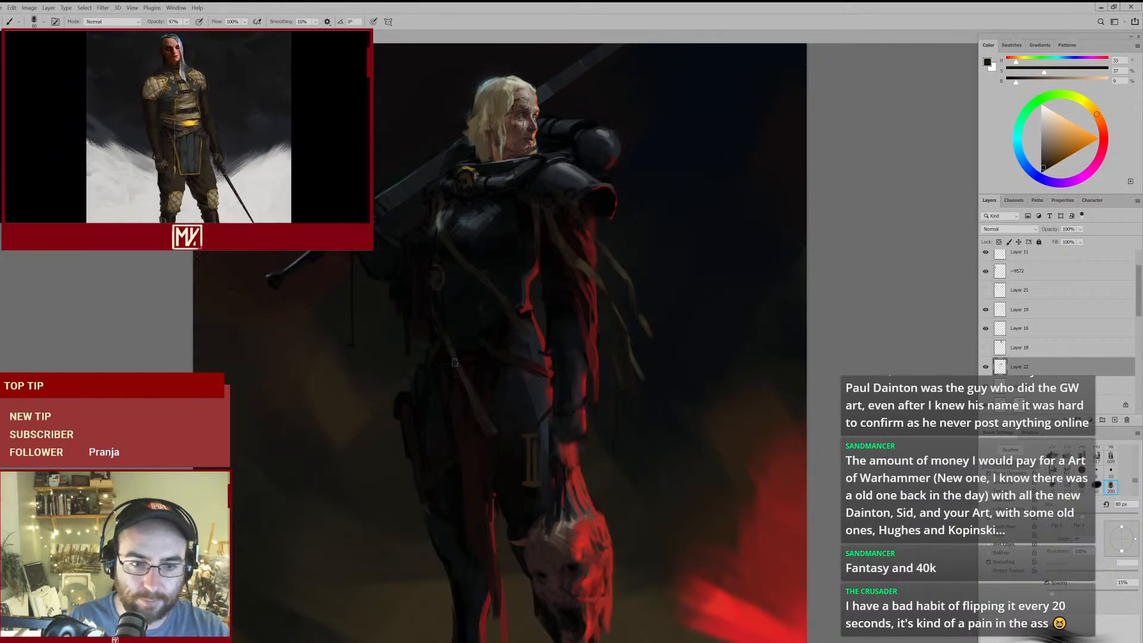
pyautogui.press('e')
pyautogui.press('b')
pyautogui.press('e')
pyautogui.press('b')
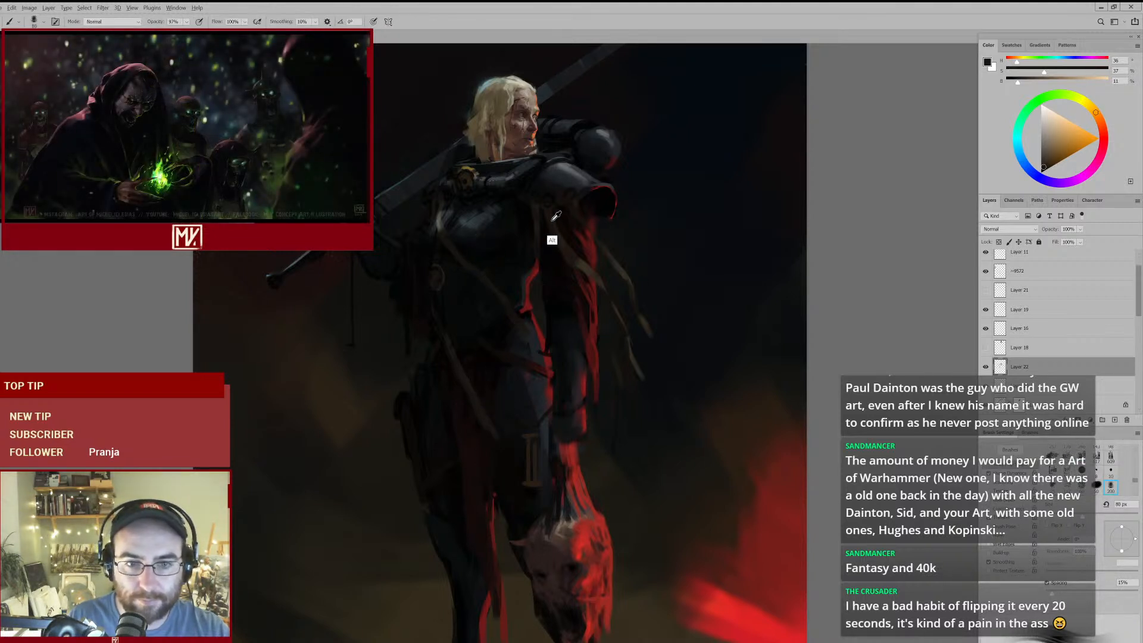
# - Darken the lower end of the waist strap with sampled dark browns and near-blacks at 70 px
pyautogui.keyDown('alt'); pyautogui.click(536, 208); pyautogui.keyUp('alt')
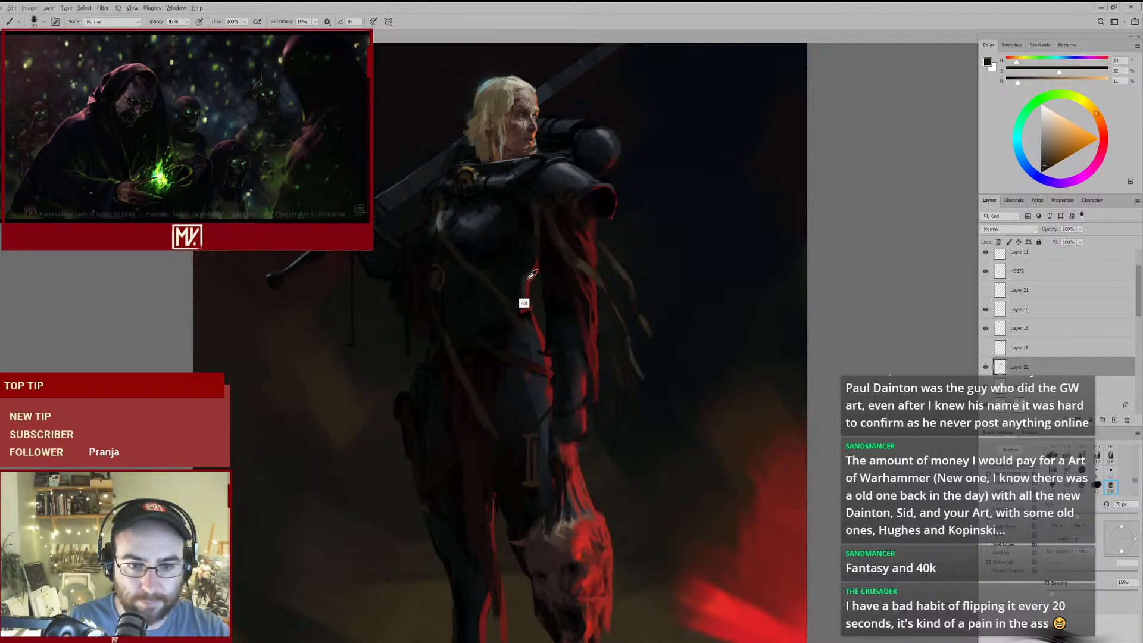
pyautogui.keyDown('alt'); pyautogui.click(567, 204); pyautogui.keyUp('alt')
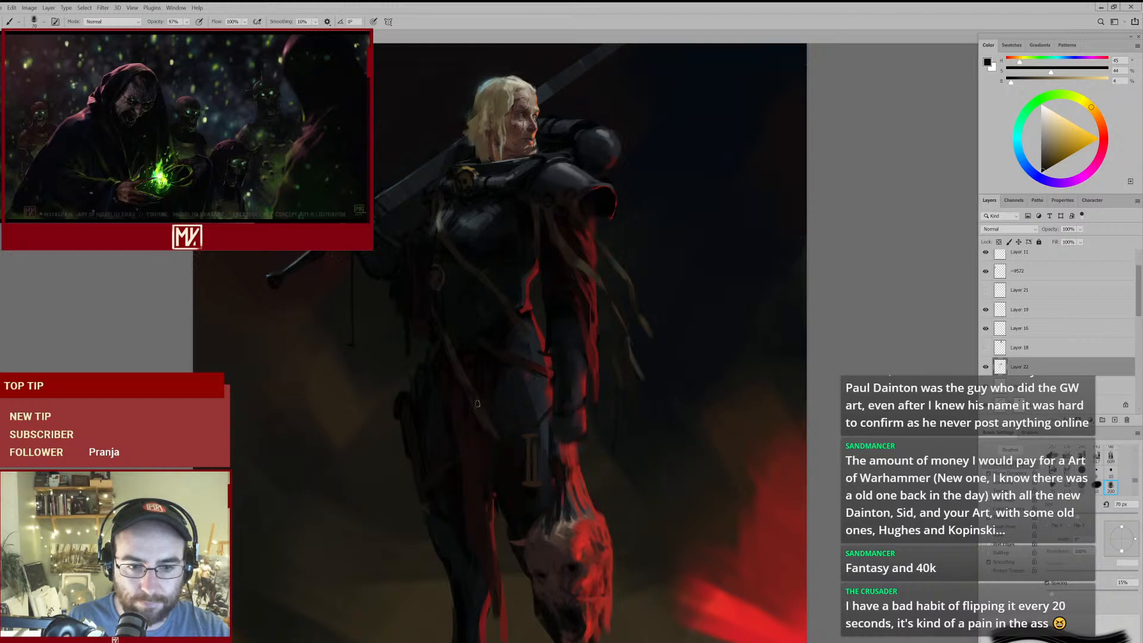
pyautogui.keyDown('alt'); pyautogui.click(462, 372); pyautogui.keyUp('alt')
pyautogui.keyDown('alt'); pyautogui.click(479, 402); pyautogui.keyUp('alt')
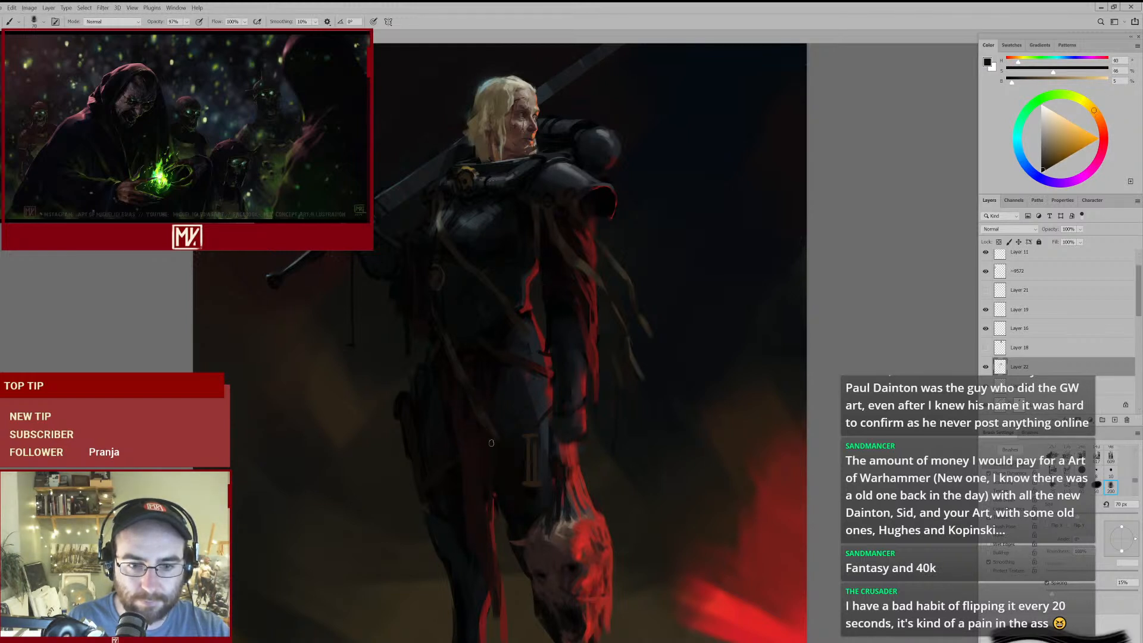
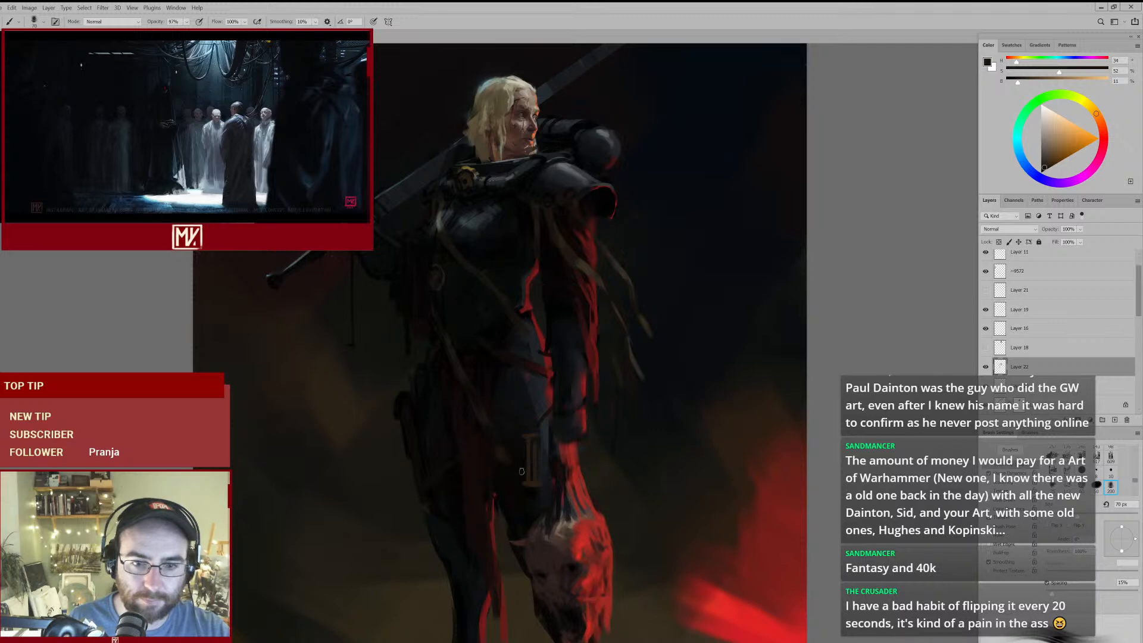
# - Add a pale greenish-grey touch to the strap where it bends over the breastplate's outer edge, using a sampled colour at 50 px
pyautogui.press('e')
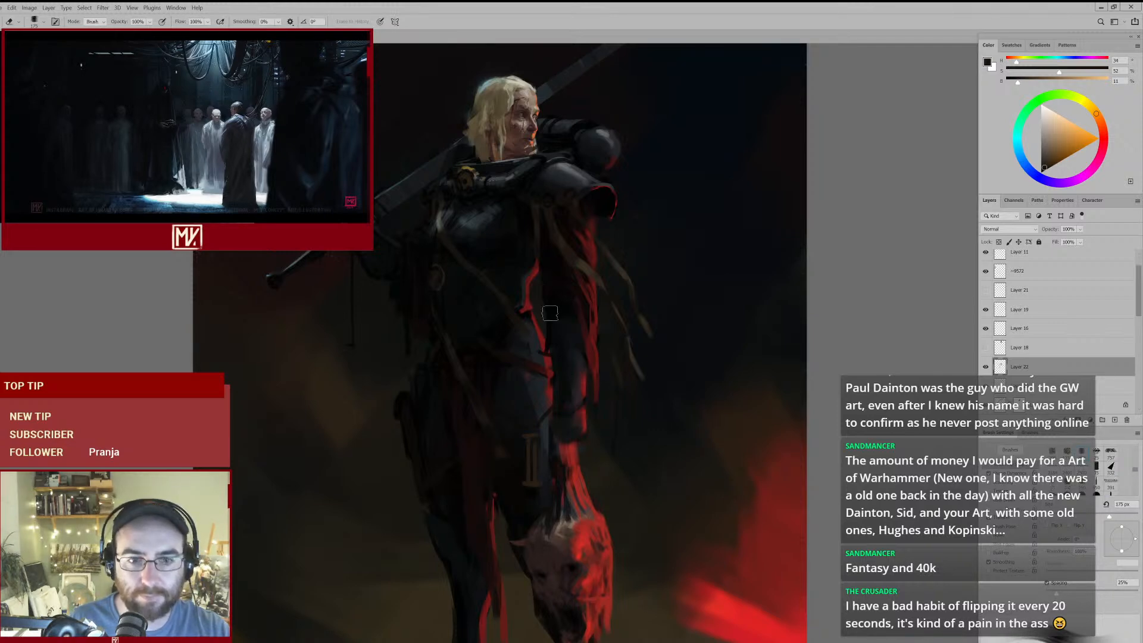
pyautogui.moveTo(561, 246)
pyautogui.mouseDown()
pyautogui.moveTo(527, 268)
pyautogui.moveTo(573, 247)
pyautogui.mouseUp()
pyautogui.moveTo(398, 199); pyautogui.dragTo(437, 203)
pyautogui.press('b')
pyautogui.keyDown('alt'); pyautogui.click(437, 227); pyautogui.keyUp('alt')
pyautogui.press('[')
pyautogui.press('[')
pyautogui.press('[')
pyautogui.keyDown('alt'); pyautogui.click(429, 220); pyautogui.keyUp('alt')
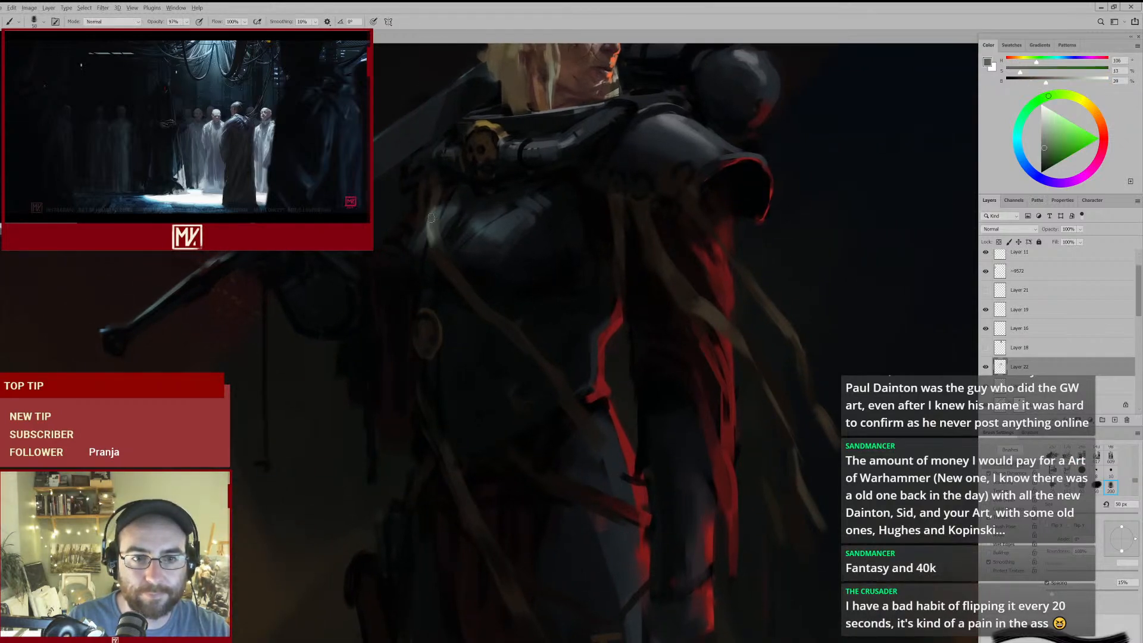
pyautogui.press('e')
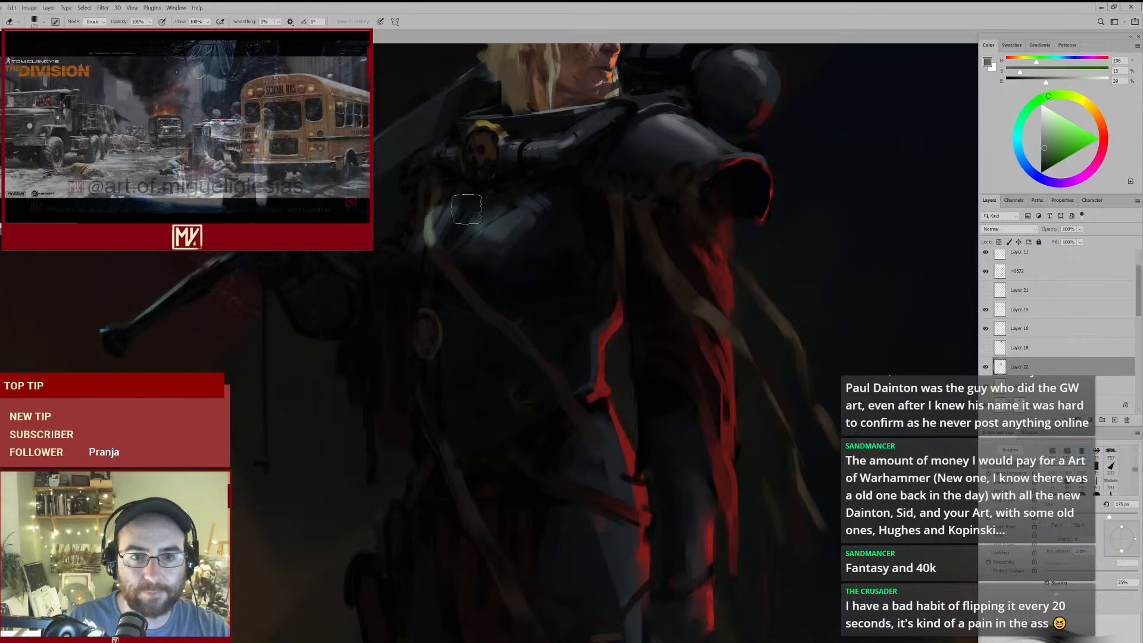
# - Blend the strap's upper bend with brown sampled from the arm ribbon and nearby dark brown at 50 px
pyautogui.hotkey('ctrl', '-')
pyautogui.hotkey('ctrl', '+')
pyautogui.hotkey('ctrl', '+')
pyautogui.press('b')
pyautogui.keyDown('alt'); pyautogui.click(635, 275); pyautogui.keyUp('alt')
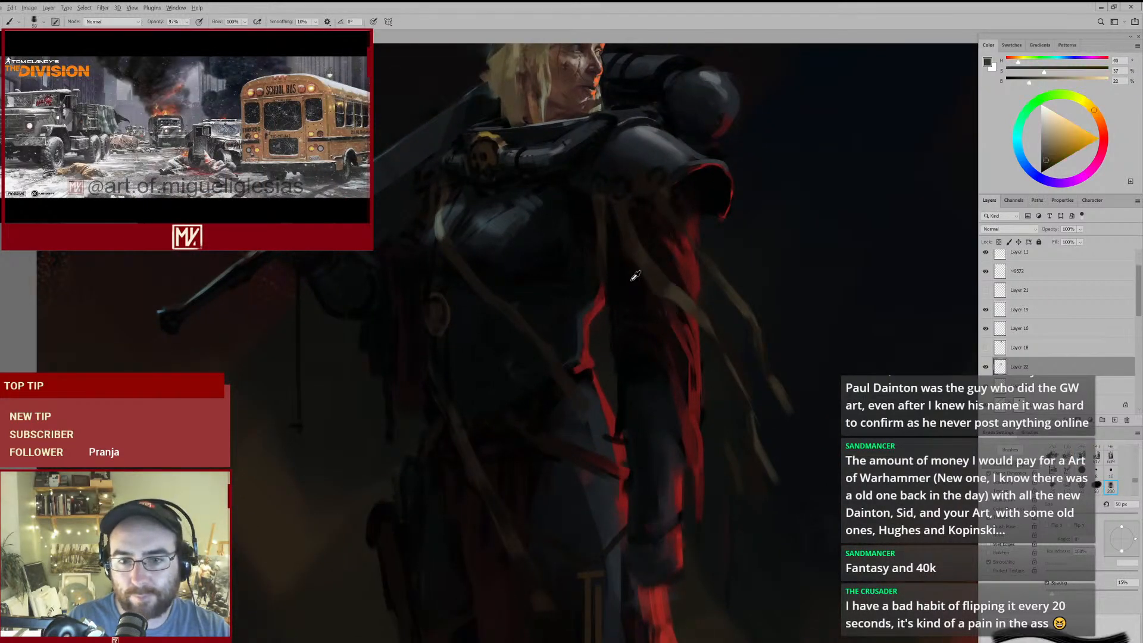
pyautogui.keyDown('alt'); pyautogui.click(441, 238); pyautogui.keyUp('alt')
pyautogui.keyDown('alt'); pyautogui.click(448, 251); pyautogui.keyUp('alt')
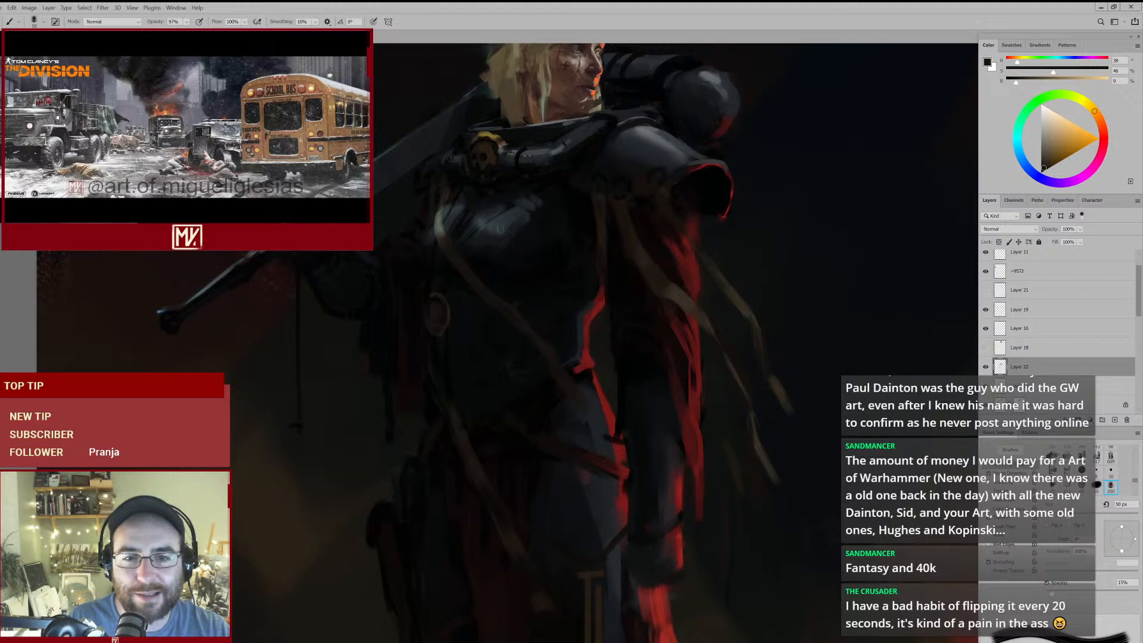
# - Trim the edges of the strap's upper end beside the breastplate highlight with the eraser, reducing it from 150 px to 40 px
pyautogui.moveTo(569, 229)
pyautogui.mouseDown()
pyautogui.moveTo(548, 248)
pyautogui.moveTo(572, 228)
pyautogui.mouseUp()
pyautogui.press('e')
pyautogui.press('[')
pyautogui.moveTo(495, 220); pyautogui.dragTo(507, 198)
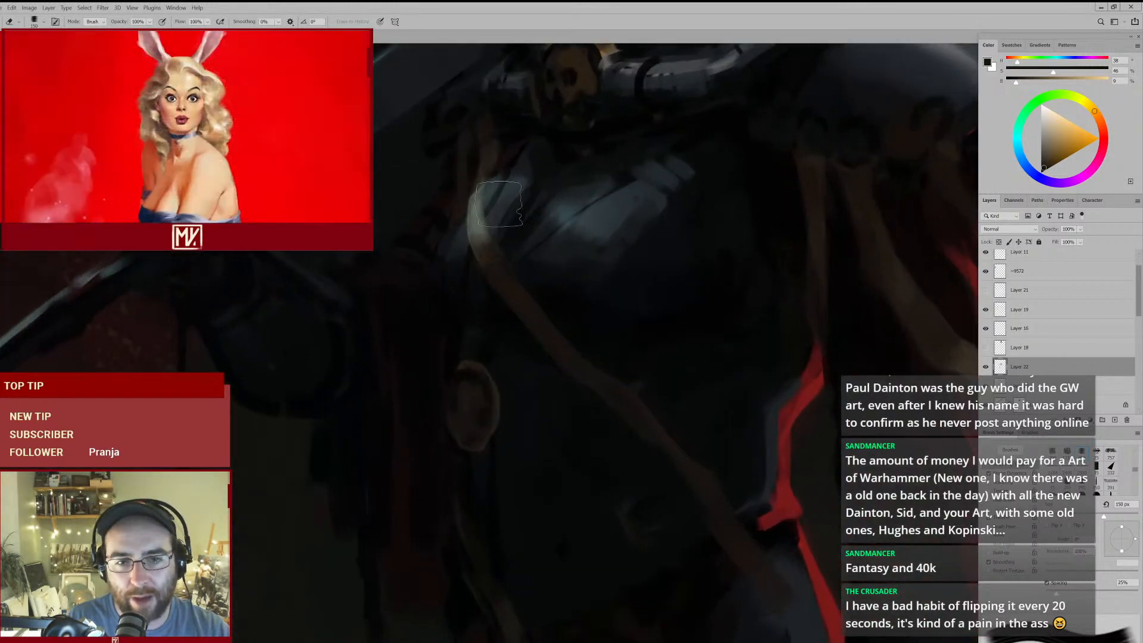
pyautogui.press('[')
pyautogui.press('[')
pyautogui.press('[')
pyautogui.press('[')
pyautogui.press('[')
pyautogui.press('[')
pyautogui.press('[')
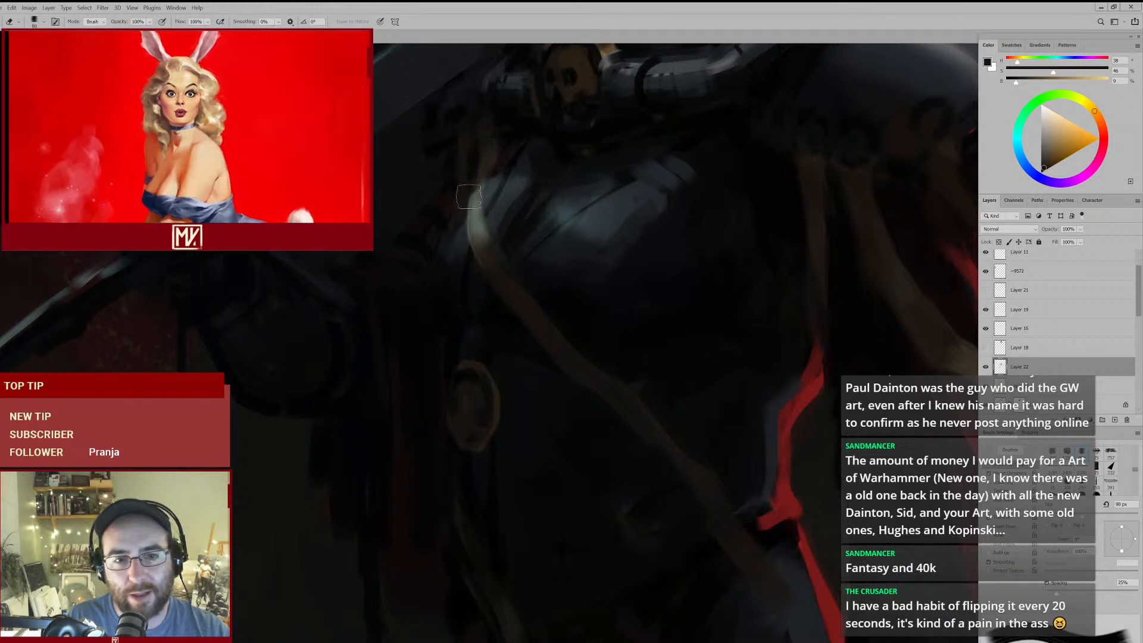
pyautogui.press('[')
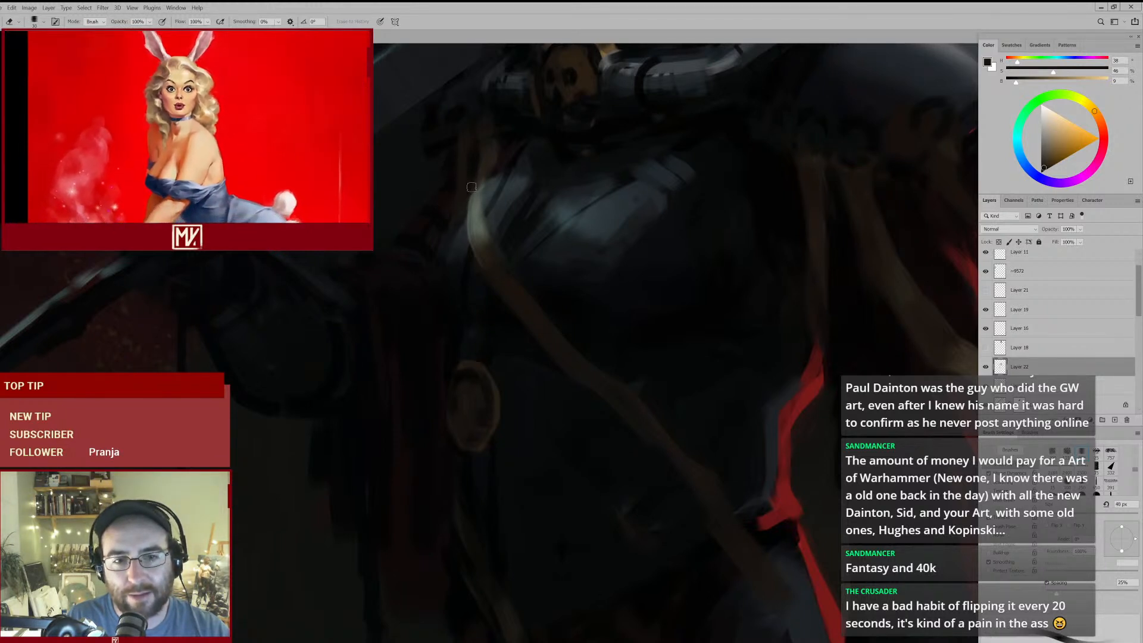
# - Refine the strap's upper end below the collar with sampled greenish greys and near-black, reducing the brush to 35 px
pyautogui.press('b')
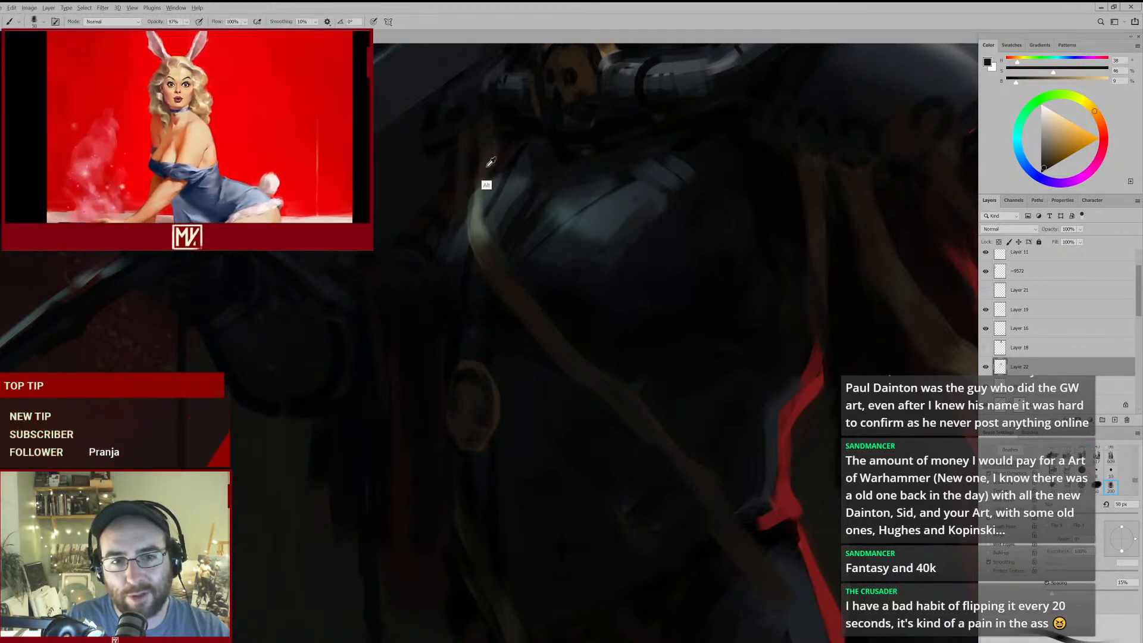
pyautogui.keyDown('alt'); pyautogui.click(486, 167); pyautogui.keyUp('alt')
pyautogui.keyDown('alt'); pyautogui.click(477, 215); pyautogui.keyUp('alt')
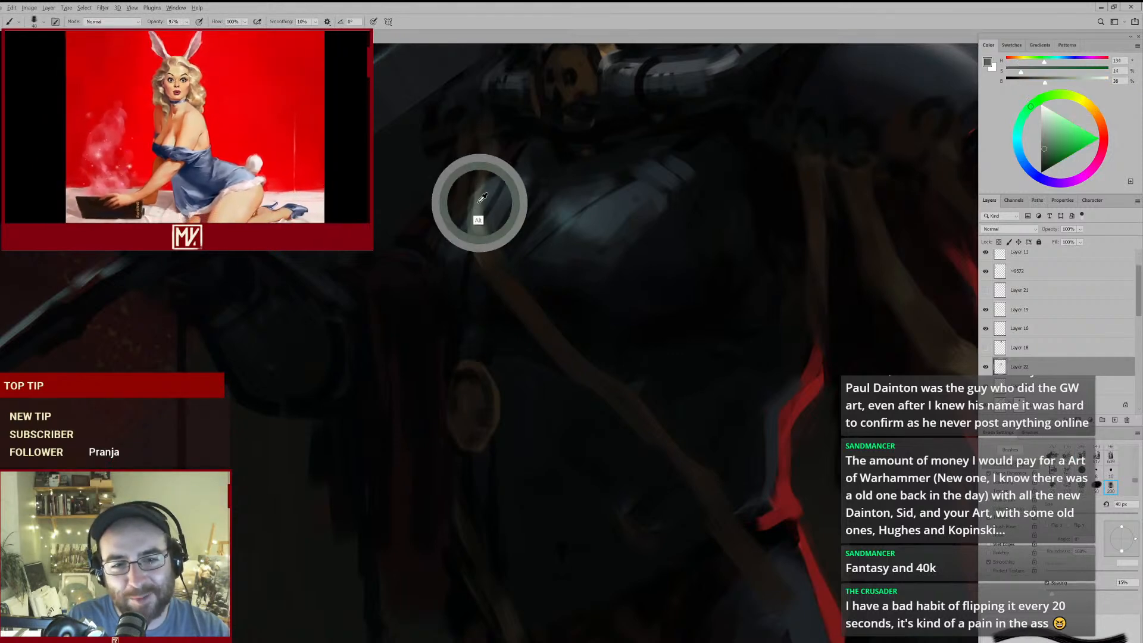
pyautogui.press('[')
pyautogui.press('[')
pyautogui.press('[')
pyautogui.moveTo(478, 193); pyautogui.dragTo(486, 168)
pyautogui.moveTo(485, 220)
pyautogui.mouseDown()
pyautogui.moveTo(460, 255)
pyautogui.moveTo(501, 220)
pyautogui.mouseUp()
pyautogui.moveTo(624, 220); pyautogui.dragTo(518, 222)
pyautogui.moveTo(385, 175); pyautogui.dragTo(467, 181)
pyautogui.keyDown('alt'); pyautogui.click(380, 183); pyautogui.keyUp('alt')
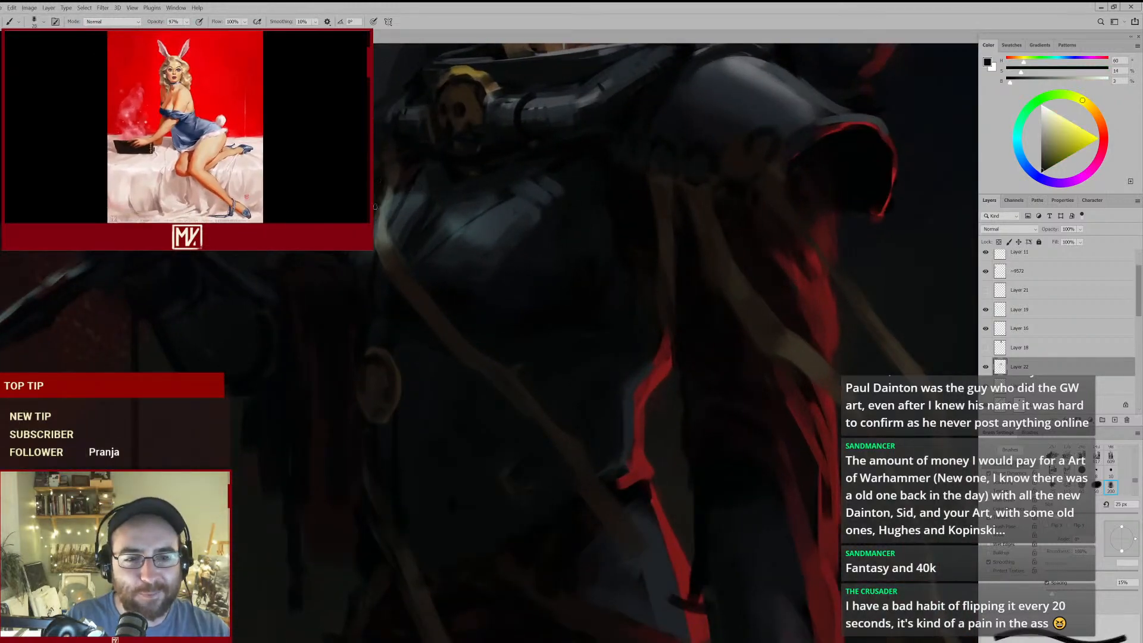
# - Darken the breastplate's lower shadow next to the diagonal strap with sampled near-blacks at 30 px
pyautogui.moveTo(444, 181)
pyautogui.mouseDown()
pyautogui.moveTo(393, 230)
pyautogui.moveTo(446, 199)
pyautogui.mouseUp()
pyautogui.moveTo(567, 327)
pyautogui.mouseDown()
pyautogui.moveTo(566, 285)
pyautogui.moveTo(542, 309)
pyautogui.moveTo(588, 330)
pyautogui.mouseUp()
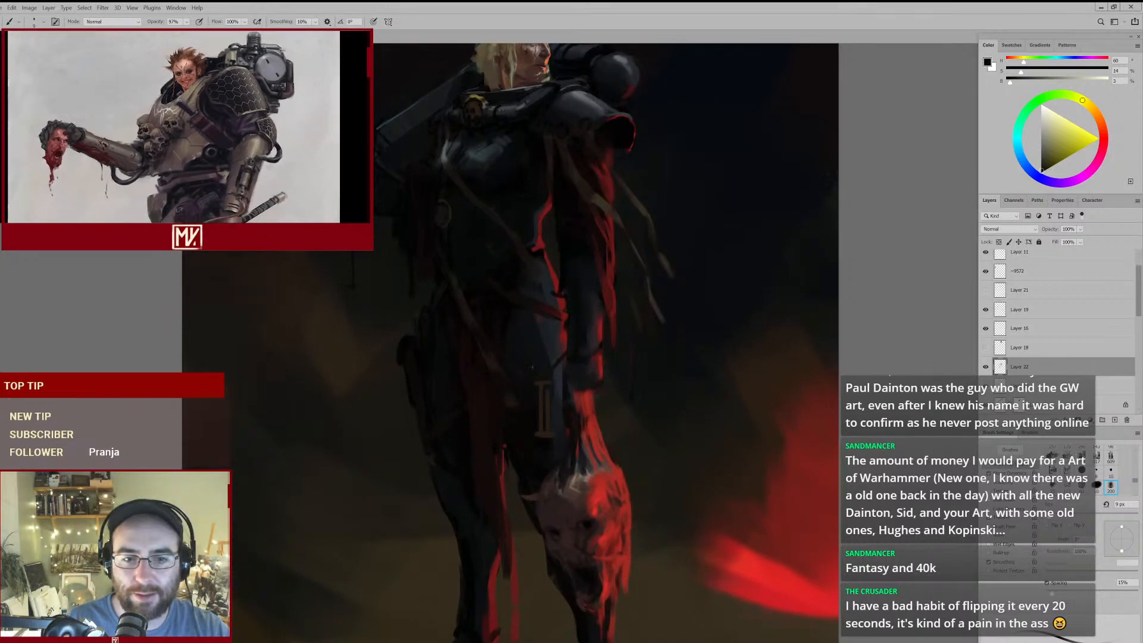
pyautogui.moveTo(502, 251); pyautogui.dragTo(507, 296)
pyautogui.keyDown('alt'); pyautogui.click(512, 254); pyautogui.keyUp('alt')
pyautogui.keyDown('alt'); pyautogui.click(525, 229); pyautogui.keyUp('alt')
pyautogui.moveTo(528, 225); pyautogui.dragTo(560, 230)
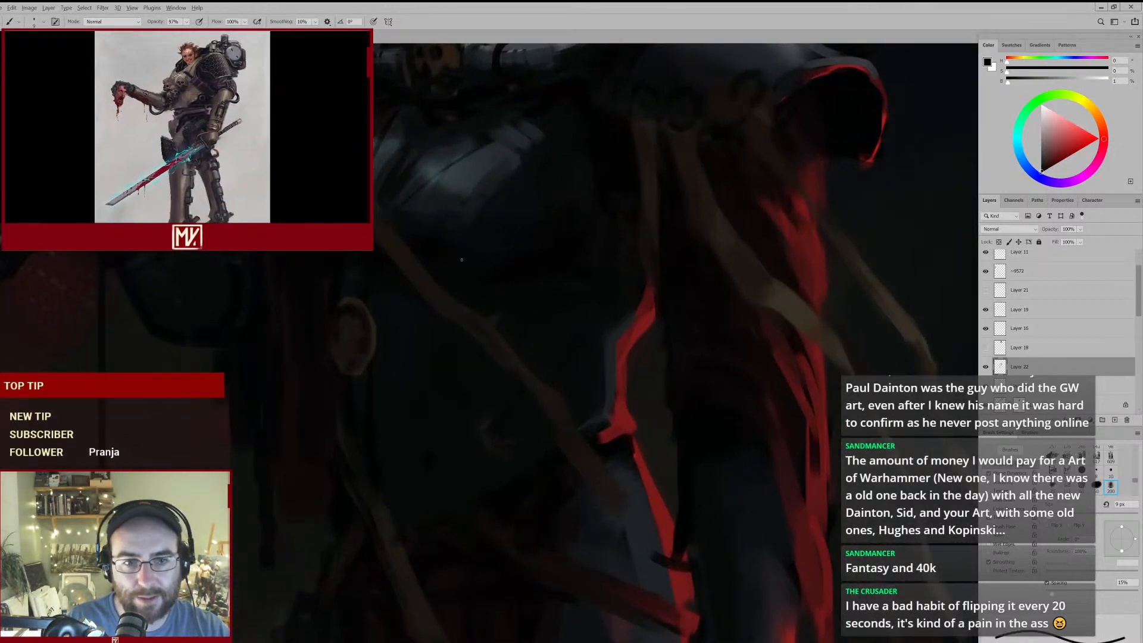
pyautogui.press(']')
pyautogui.press(']')
pyautogui.press(']')
pyautogui.press(']')
pyautogui.press(']')
pyautogui.keyDown('alt'); pyautogui.click(528, 263); pyautogui.keyUp('alt')
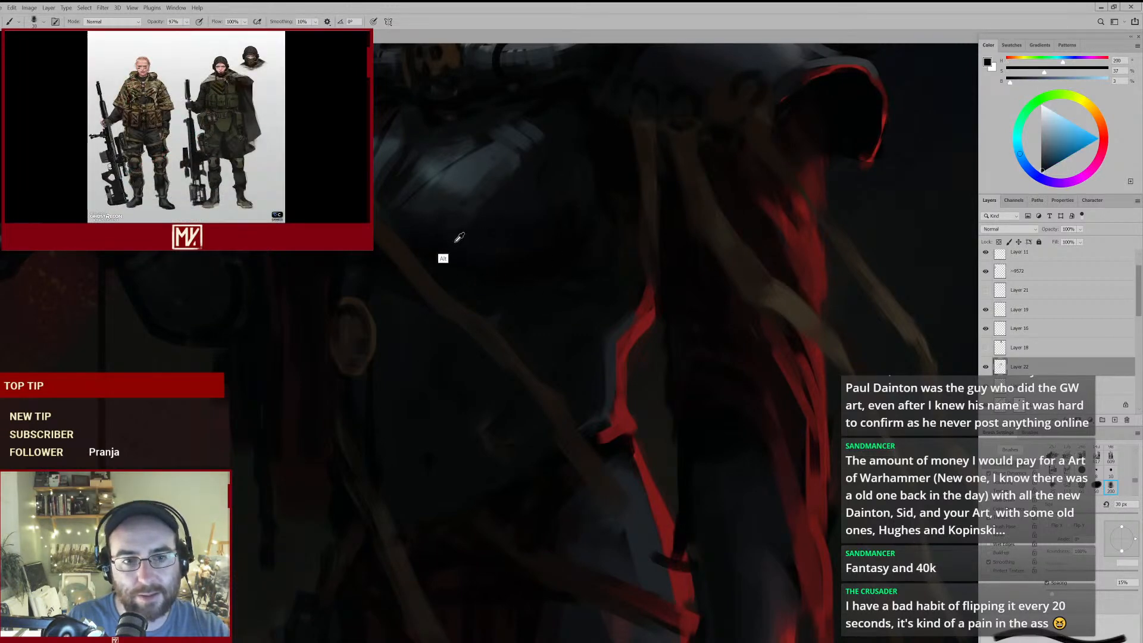
pyautogui.keyDown('alt'); pyautogui.click(477, 239); pyautogui.keyUp('alt')
# - Switch to the base figure layer and clean up the dark area beside the arm ribbons with an eraser between 250 px and 90 px
pyautogui.hotkey('ctrl', '0')
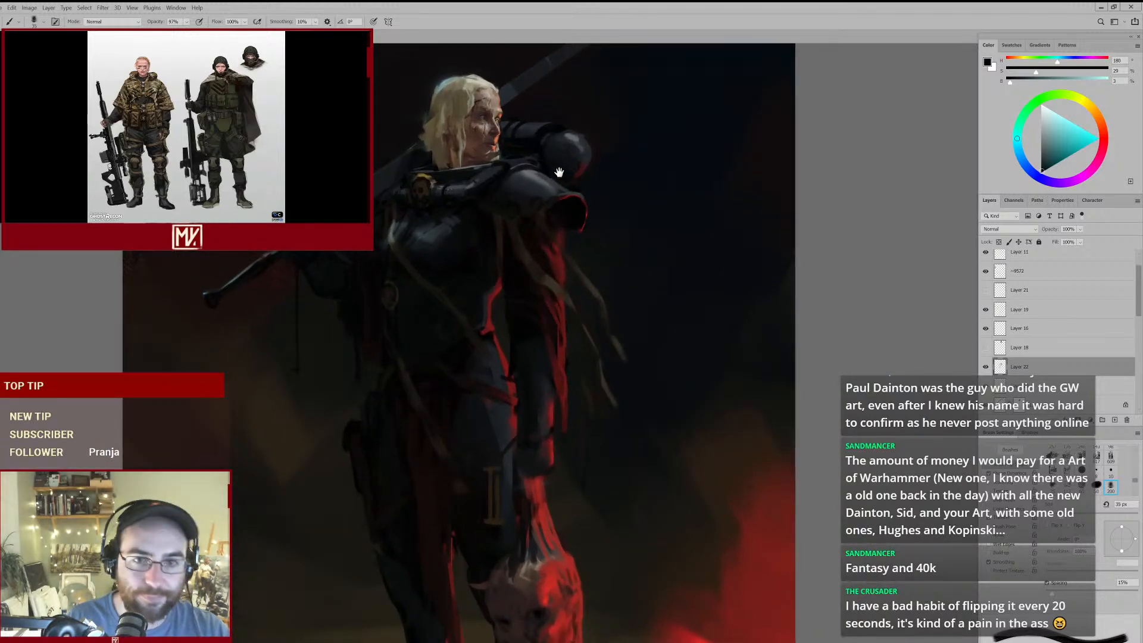
pyautogui.moveTo(548, 232)
pyautogui.mouseDown()
pyautogui.moveTo(531, 244)
pyautogui.moveTo(542, 245)
pyautogui.mouseUp()
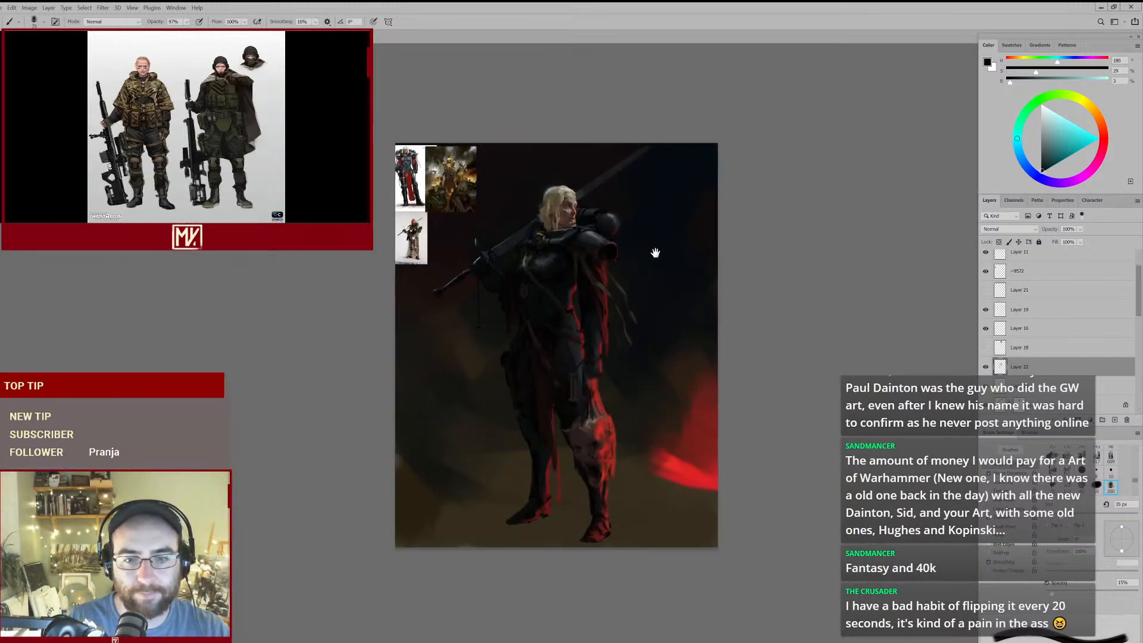
pyautogui.moveTo(628, 340); pyautogui.dragTo(665, 324)
pyautogui.press('e')
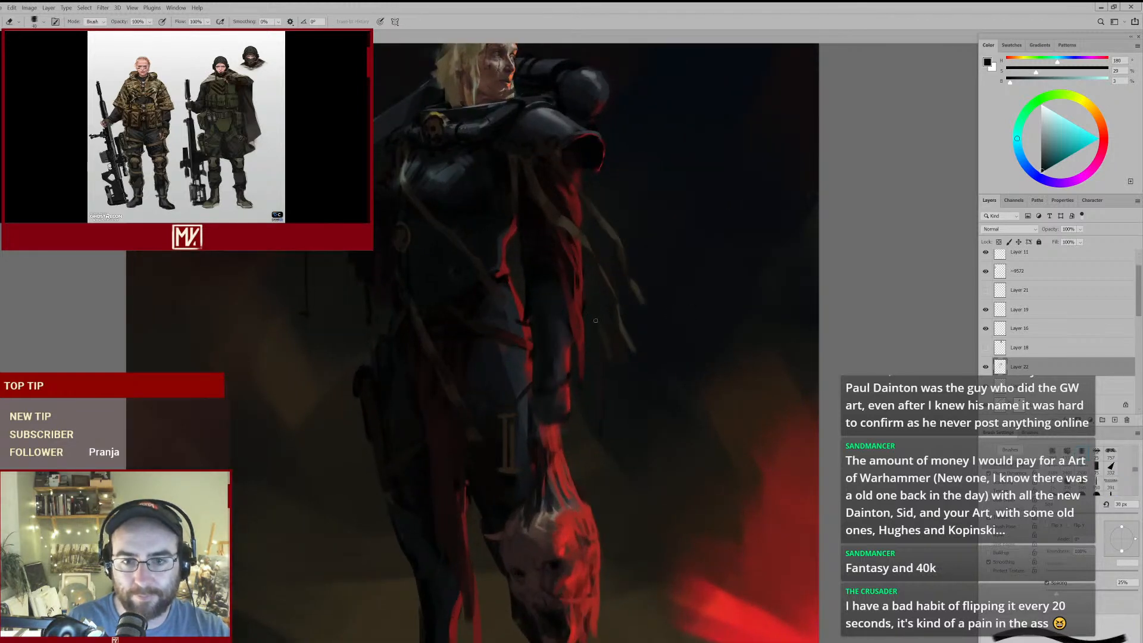
pyautogui.keyDown('ctrl'); pyautogui.click(602, 344); pyautogui.keyUp('ctrl')
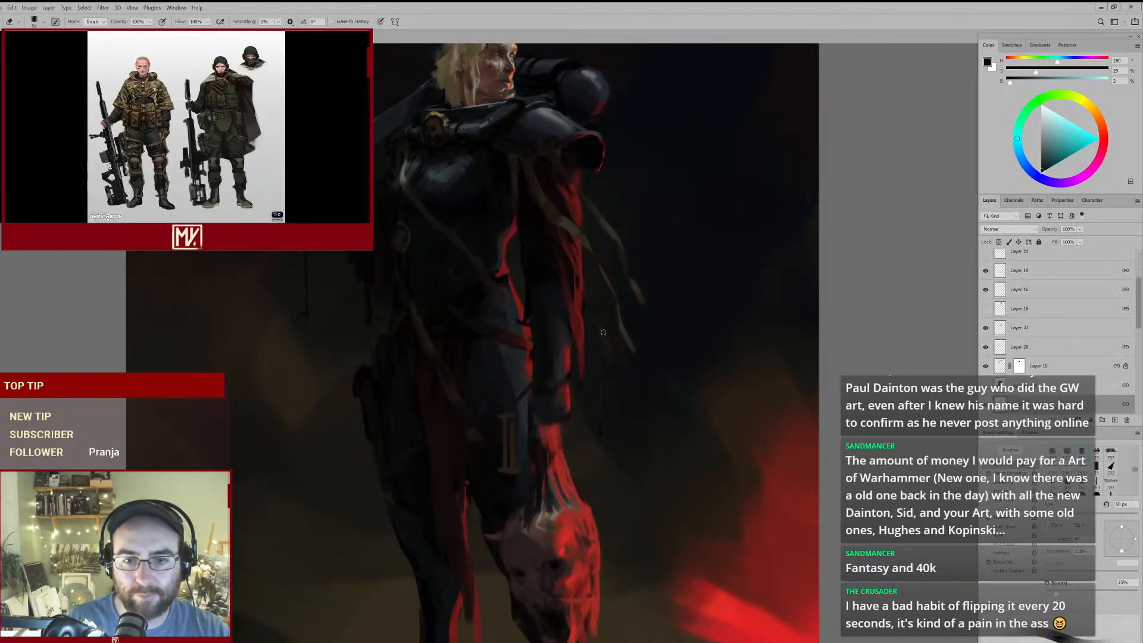
pyautogui.press(']')
pyautogui.press(']')
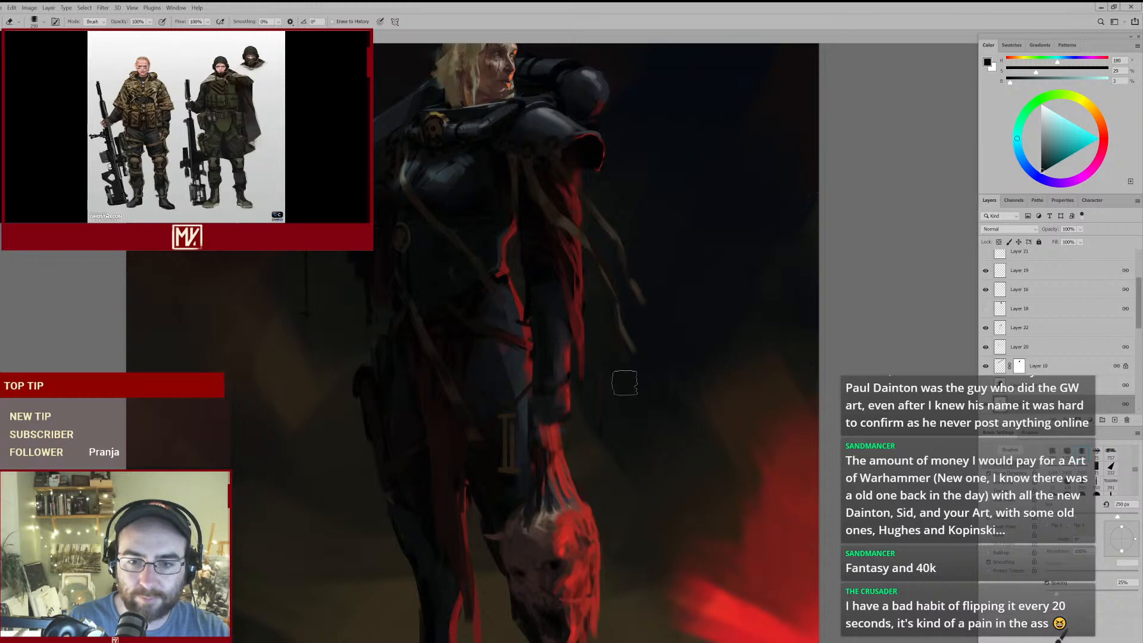
pyautogui.press('[')
pyautogui.press('[')
pyautogui.press('[')
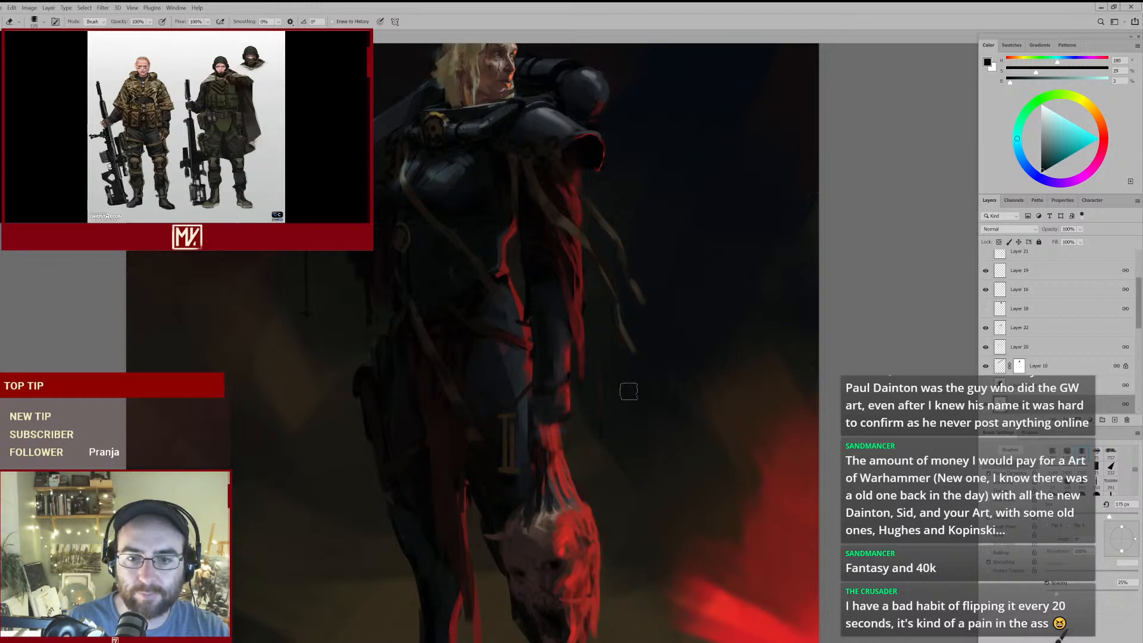
pyautogui.press('[')
pyautogui.press('[')
pyautogui.press('[')
pyautogui.press('[')
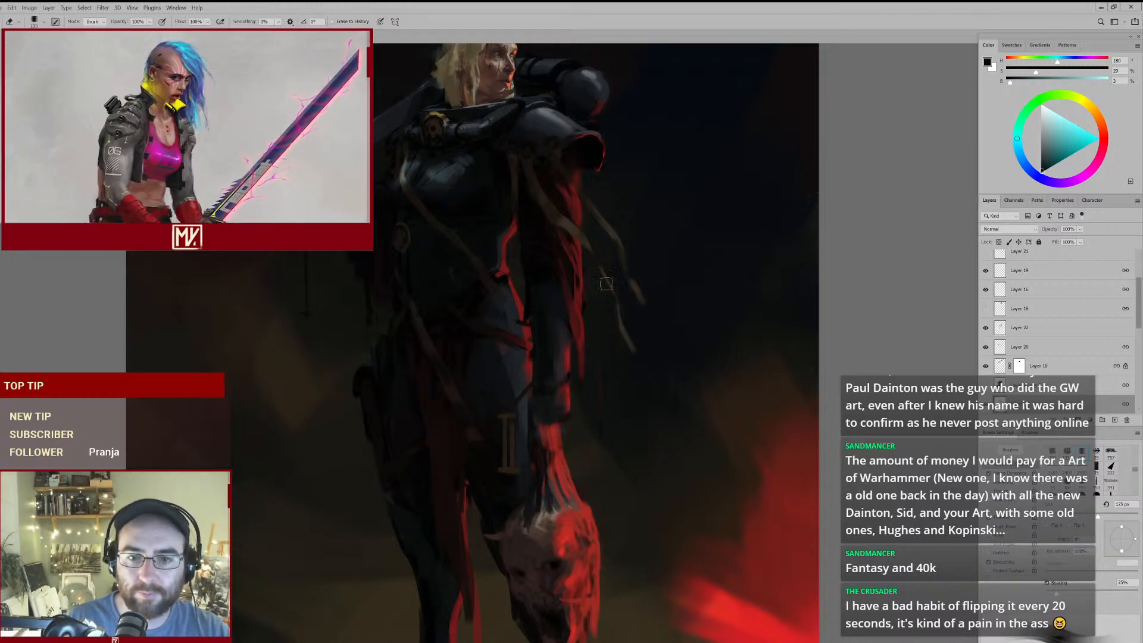
pyautogui.hotkey('ctrl', '-')
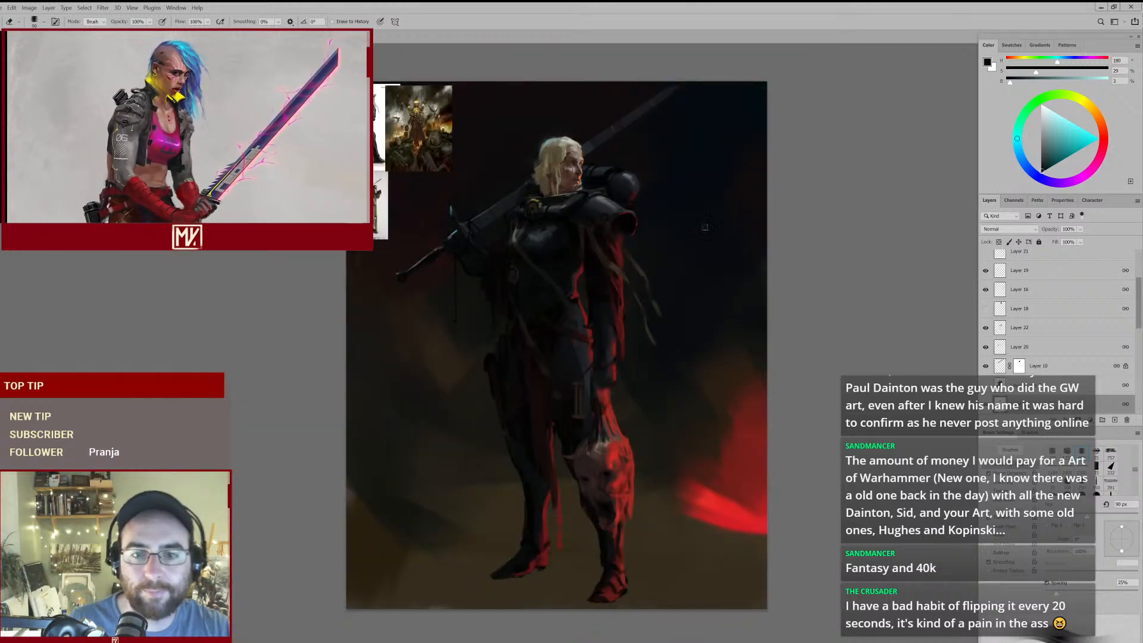
# - Select Layer 22, compare it hidden and shown, and paint faint near-black strands trailing from the arm ribbons at 60 px
pyautogui.click(1015, 327)
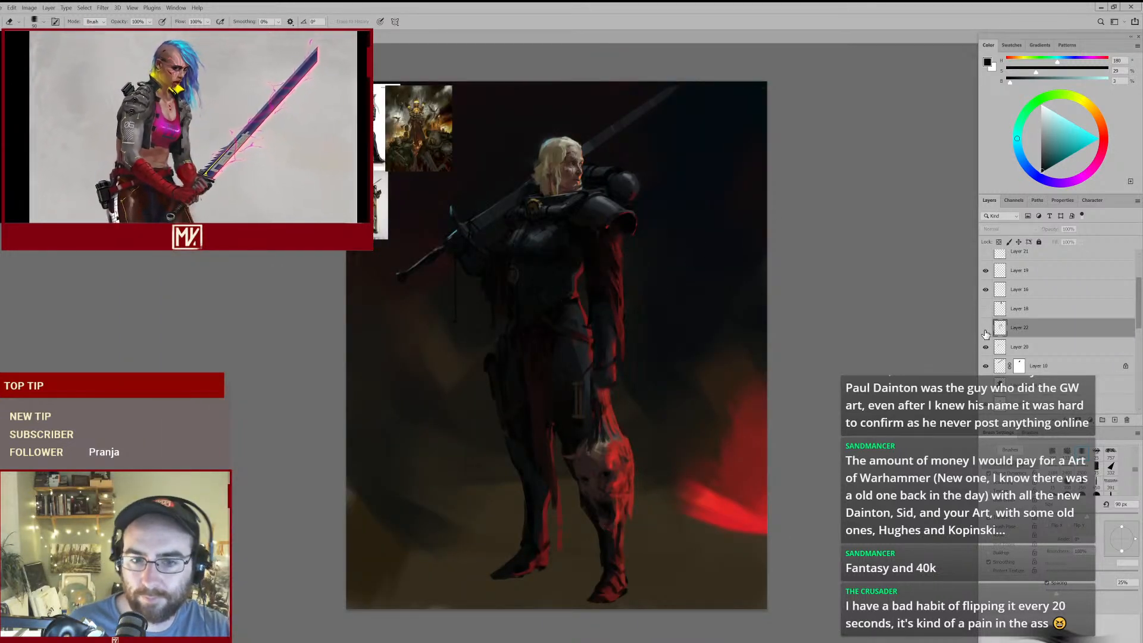
pyautogui.click(985, 329)
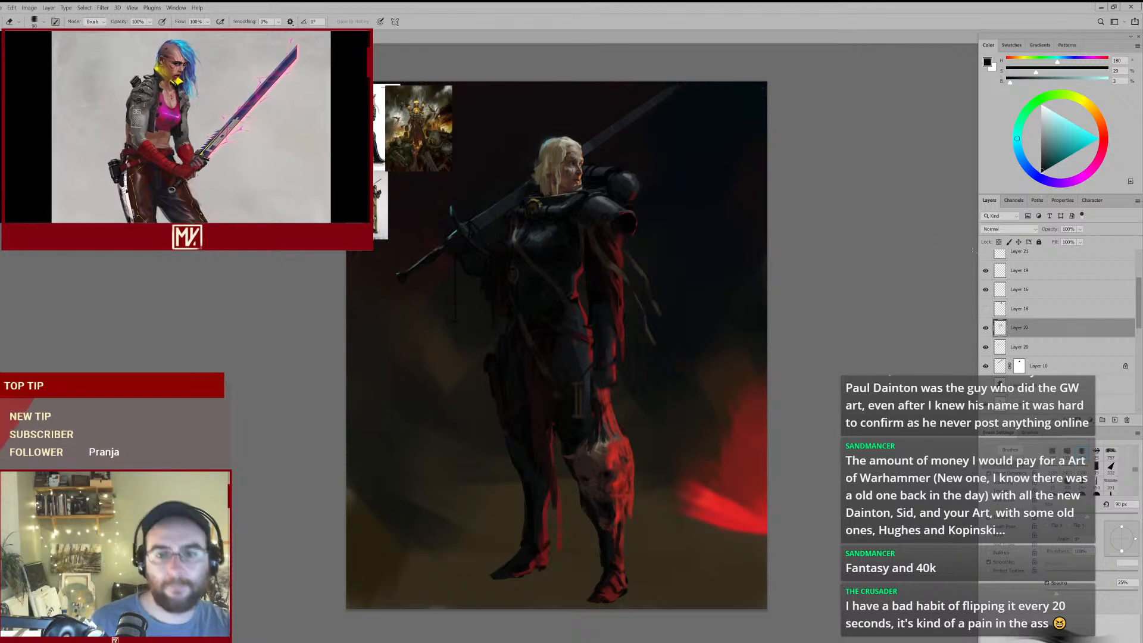
pyautogui.moveTo(639, 286); pyautogui.dragTo(661, 238)
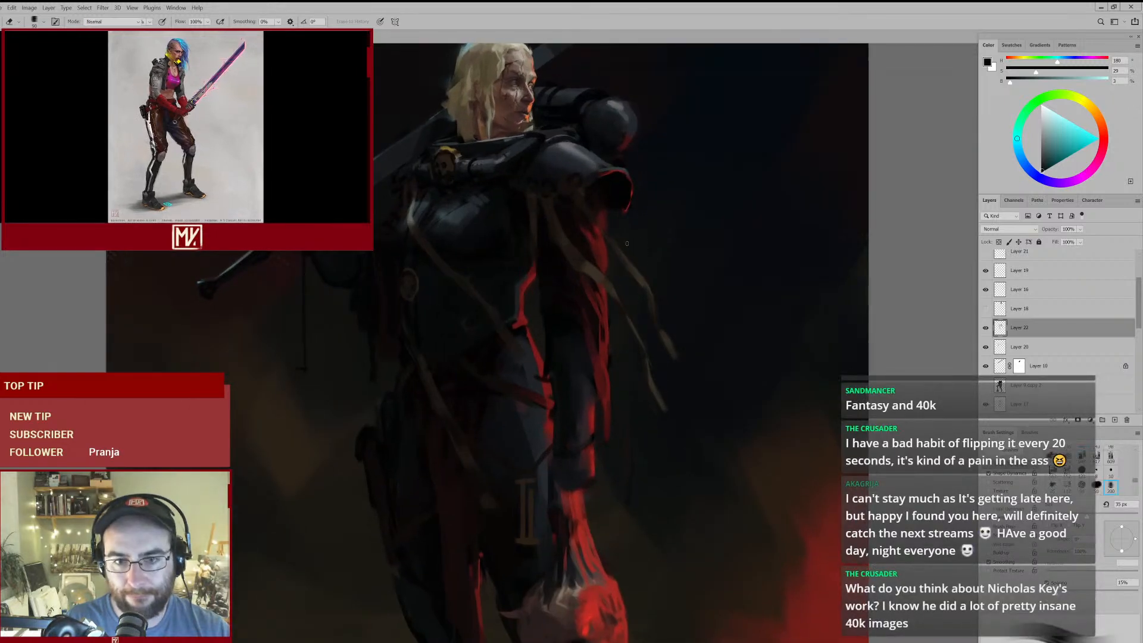
pyautogui.press('b')
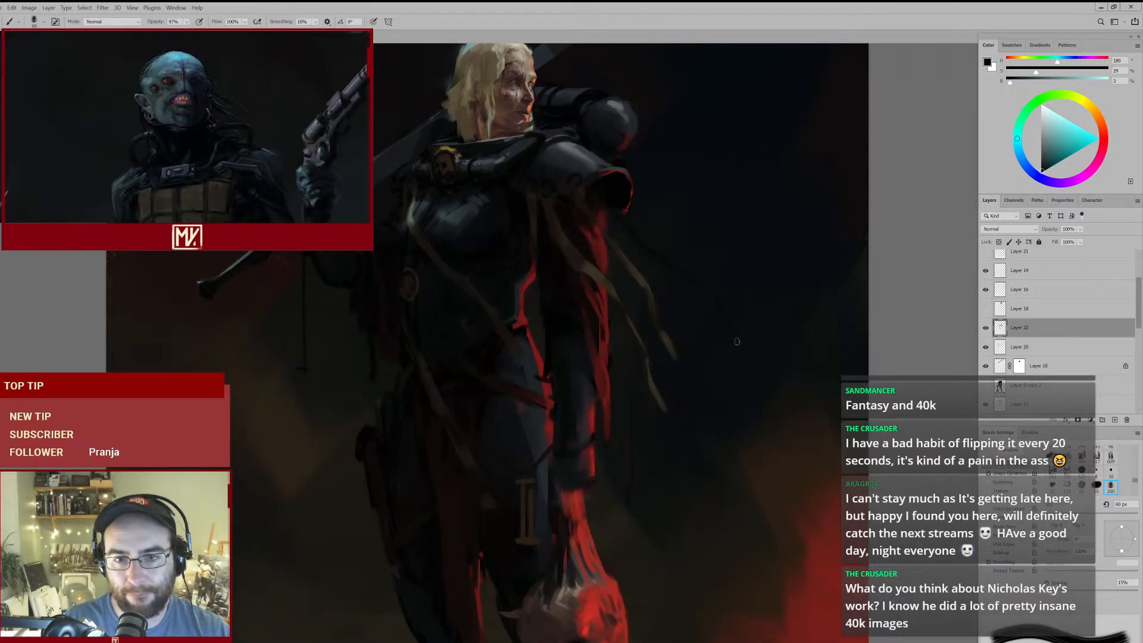
pyautogui.hotkey('ctrl', '0')
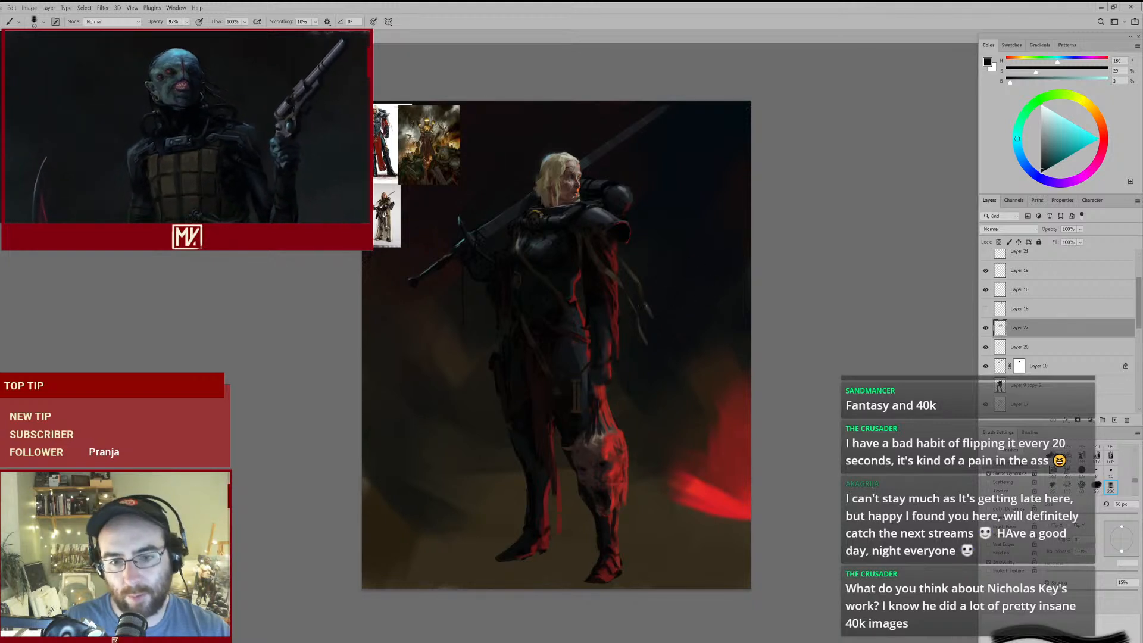
pyautogui.scroll(4, 603, 446)
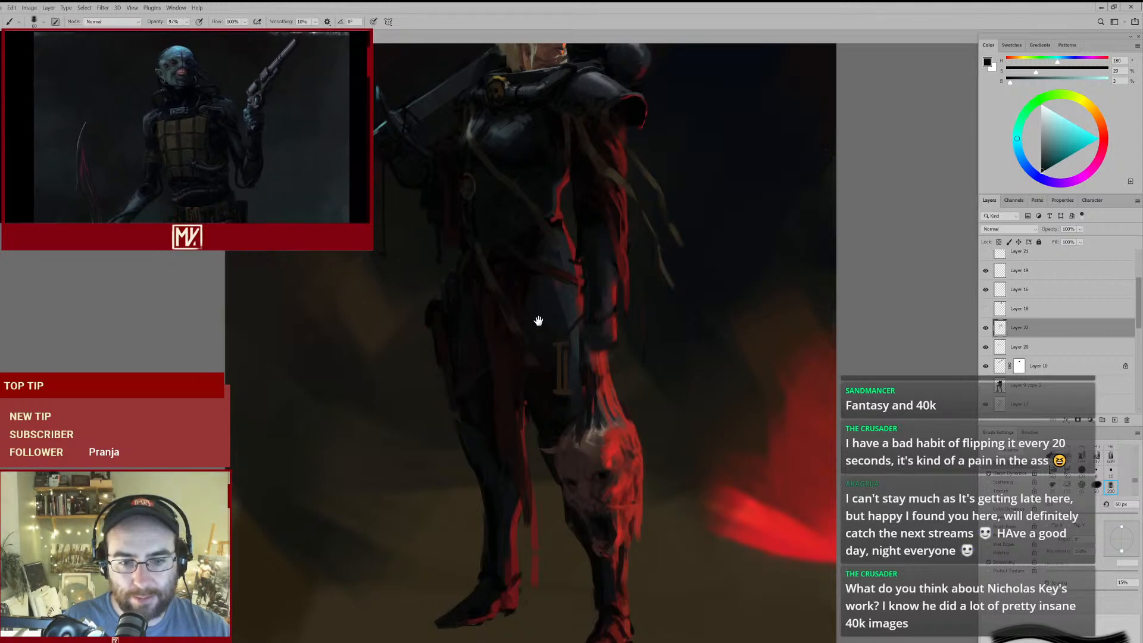
pyautogui.scroll(-4, 523, 252)
pyautogui.scroll(4, 369, 286)
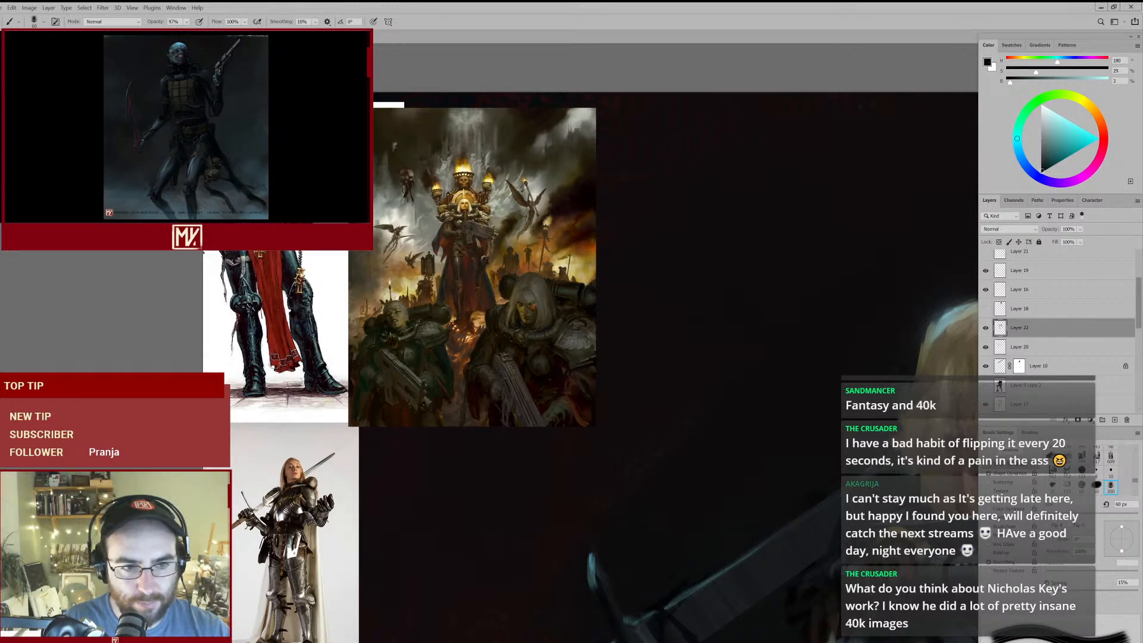
pyautogui.scroll(4, 638, 395)
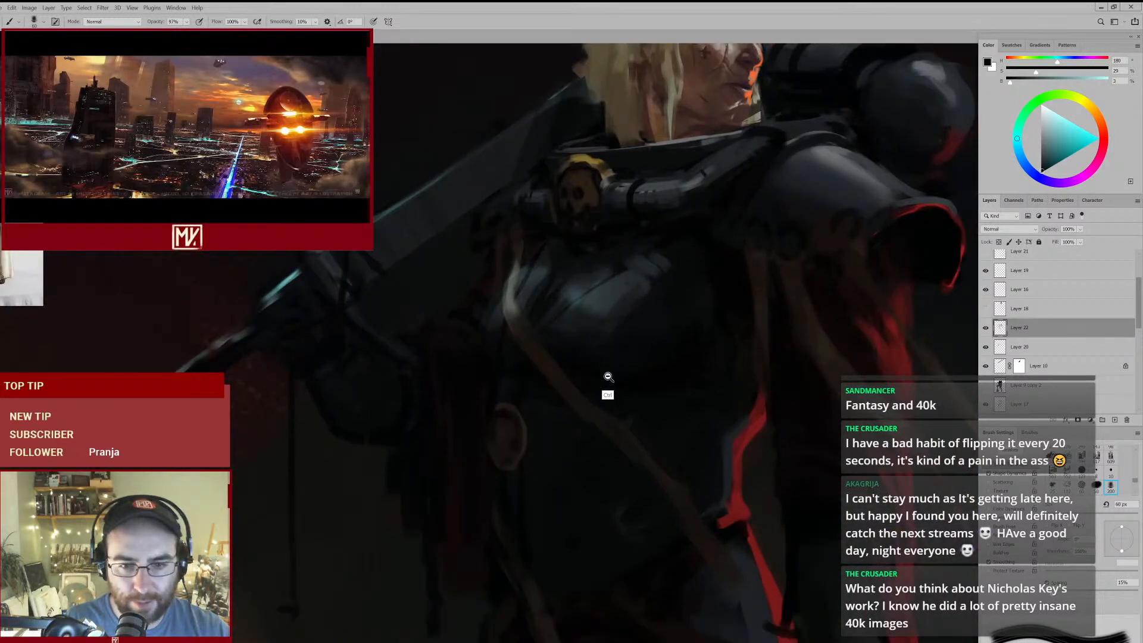
pyautogui.scroll(-4, 612, 373)
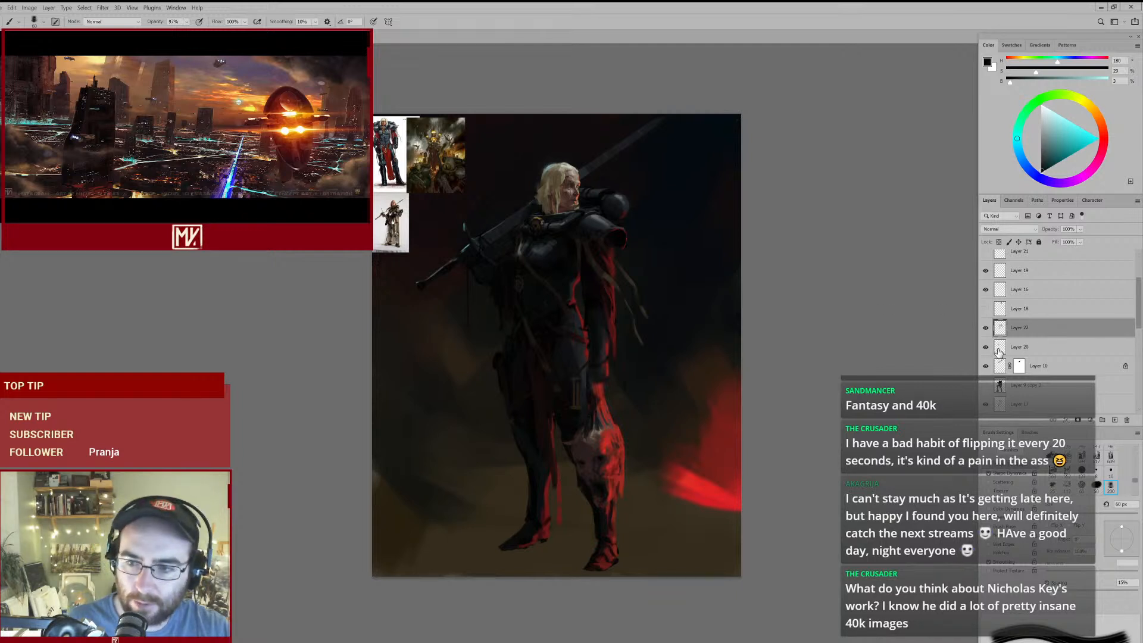
# - Select the base figure layer through the red loincloth, toggling layer visibility to check which layer holds the figure
pyautogui.click(1024, 351)
pyautogui.click(986, 347)
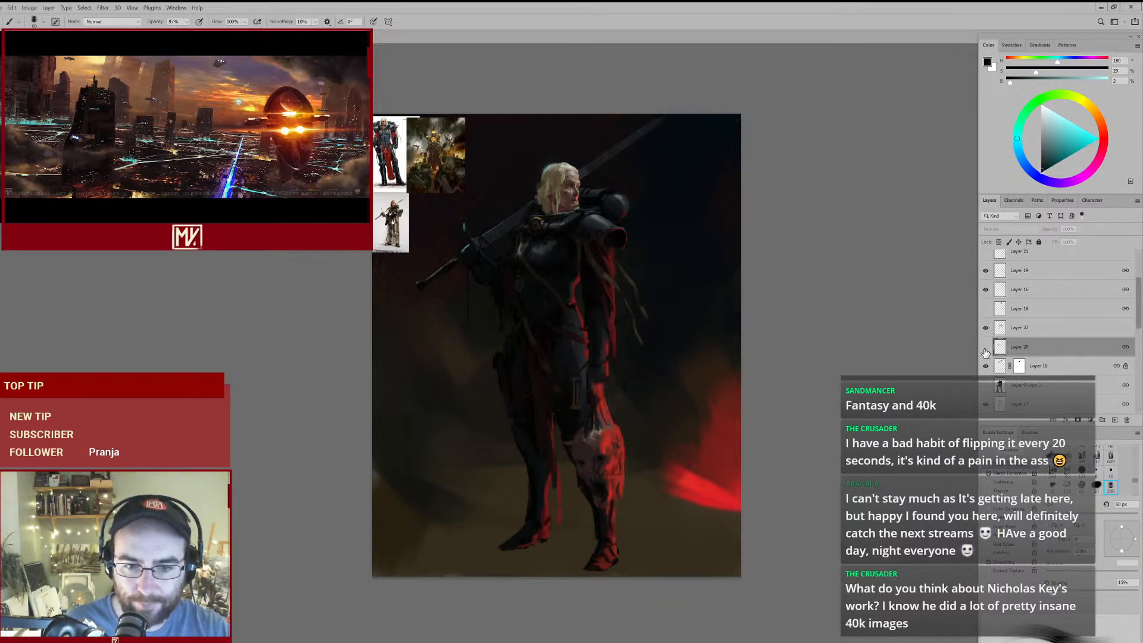
pyautogui.keyDown('ctrl'); pyautogui.click(539, 418); pyautogui.keyUp('ctrl')
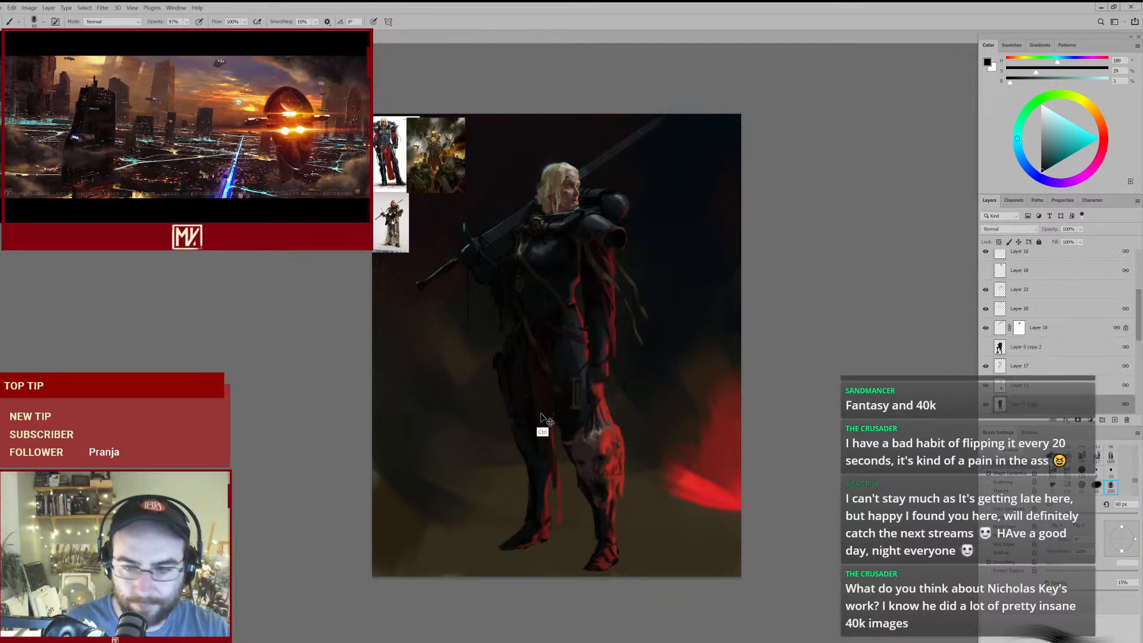
pyautogui.click(985, 387)
pyautogui.click(985, 387)
pyautogui.click(987, 404)
pyautogui.click(987, 404)
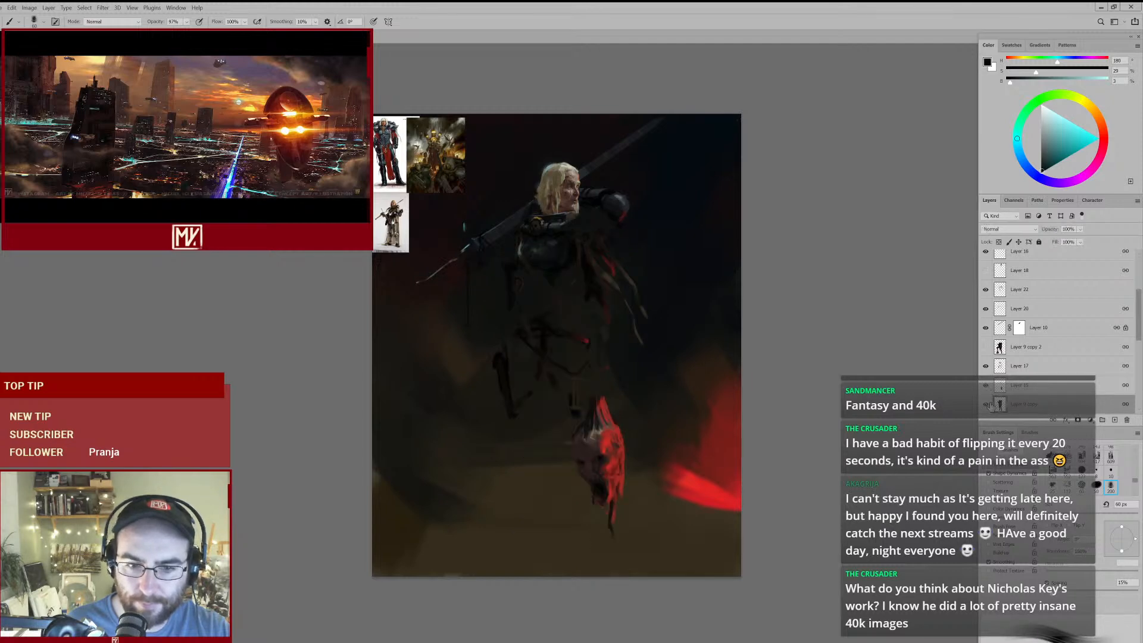
pyautogui.keyDown('ctrl'); pyautogui.click(564, 417); pyautogui.keyUp('ctrl')
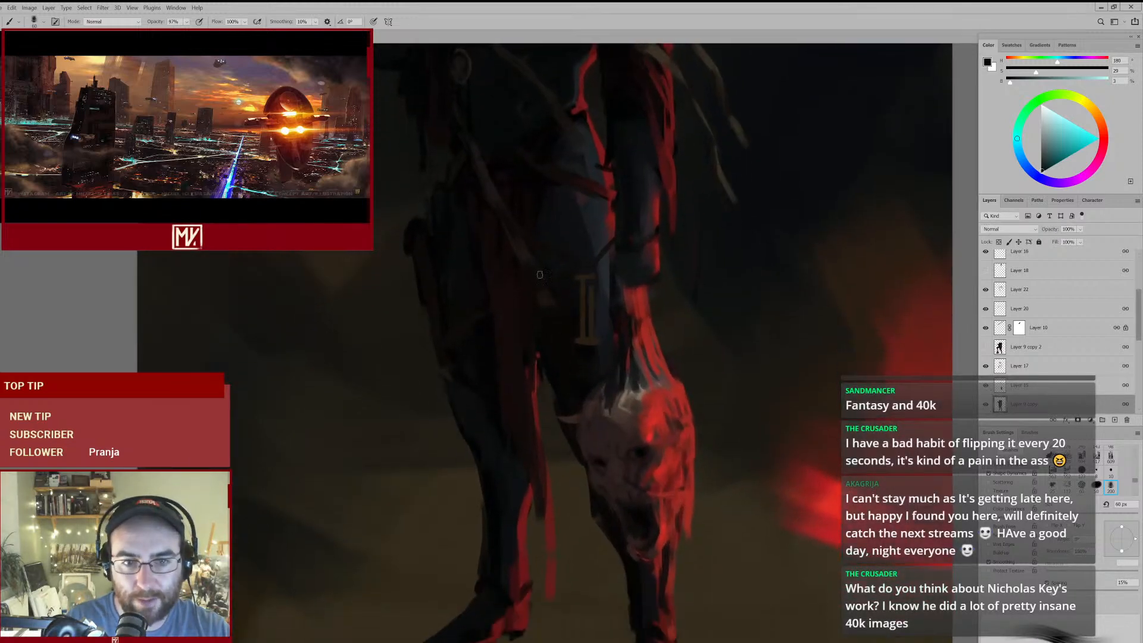
# - Paint sampled near-blacks and dark reds down the outer edge of the red loincloth, enlarging the brush from 80 px to 125 px
pyautogui.keyDown('alt'); pyautogui.click(474, 266); pyautogui.keyUp('alt')
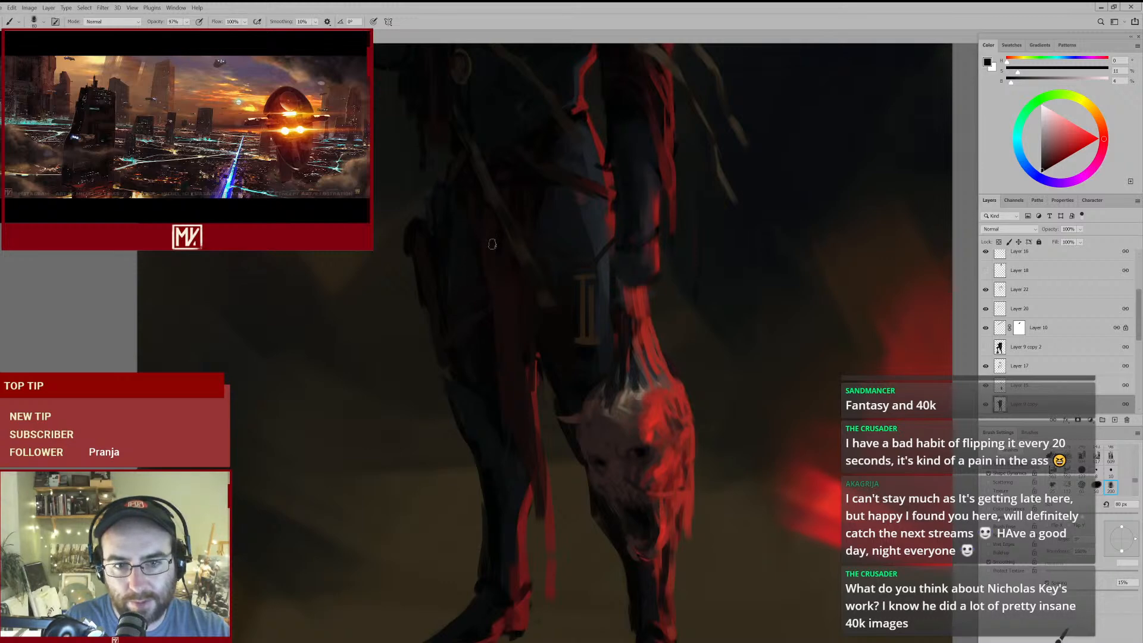
pyautogui.keyDown('alt'); pyautogui.click(493, 237); pyautogui.keyUp('alt')
pyautogui.keyDown('alt'); pyautogui.click(497, 251); pyautogui.keyUp('alt')
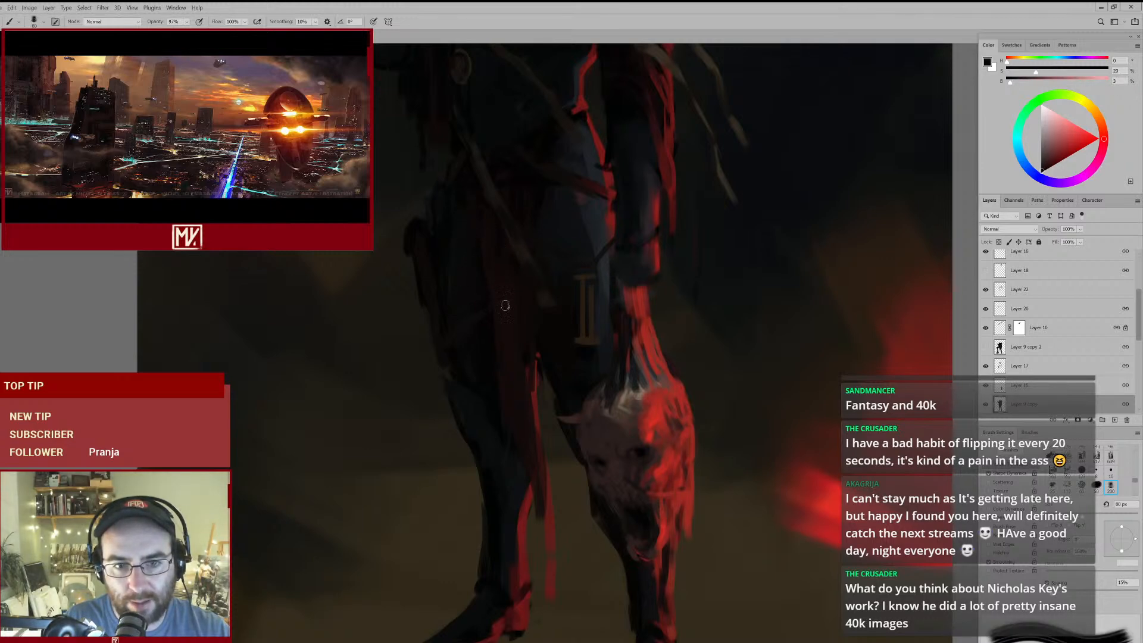
pyautogui.press(']')
pyautogui.keyDown('alt'); pyautogui.click(503, 290); pyautogui.keyUp('alt')
pyautogui.press(']')
pyautogui.press(']')
pyautogui.moveTo(553, 393); pyautogui.dragTo(532, 274)
pyautogui.keyDown('alt'); pyautogui.click(505, 322); pyautogui.keyUp('alt')
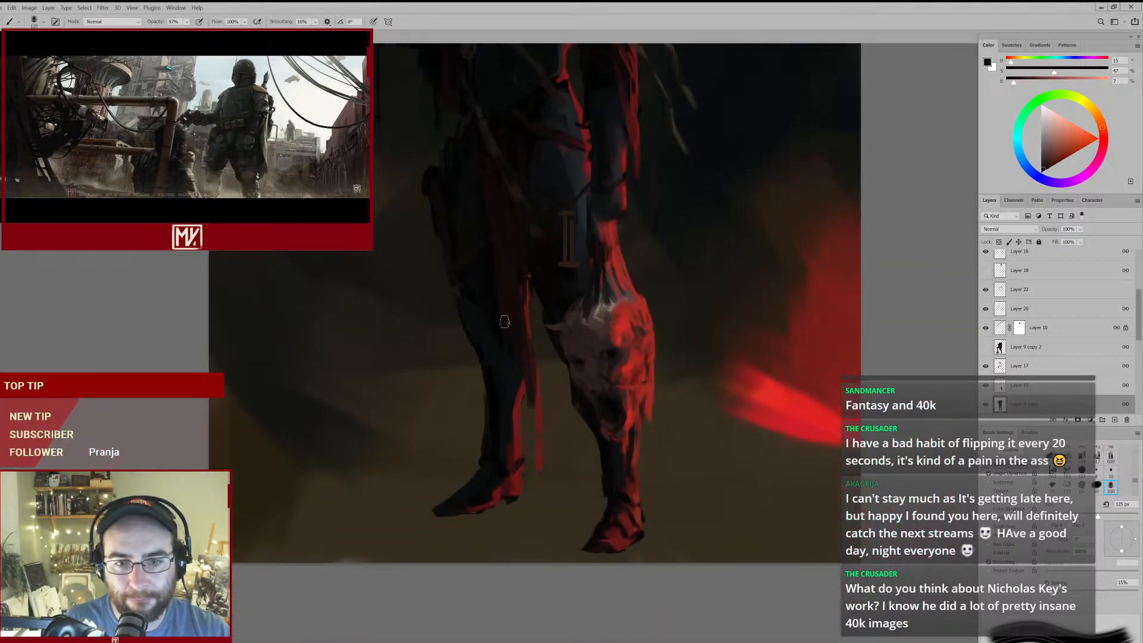
# - Check the whole figure and darken the thigh beside the loincloth with a sampled neutral near-black at 50 px
pyautogui.hotkey('ctrl', '0')
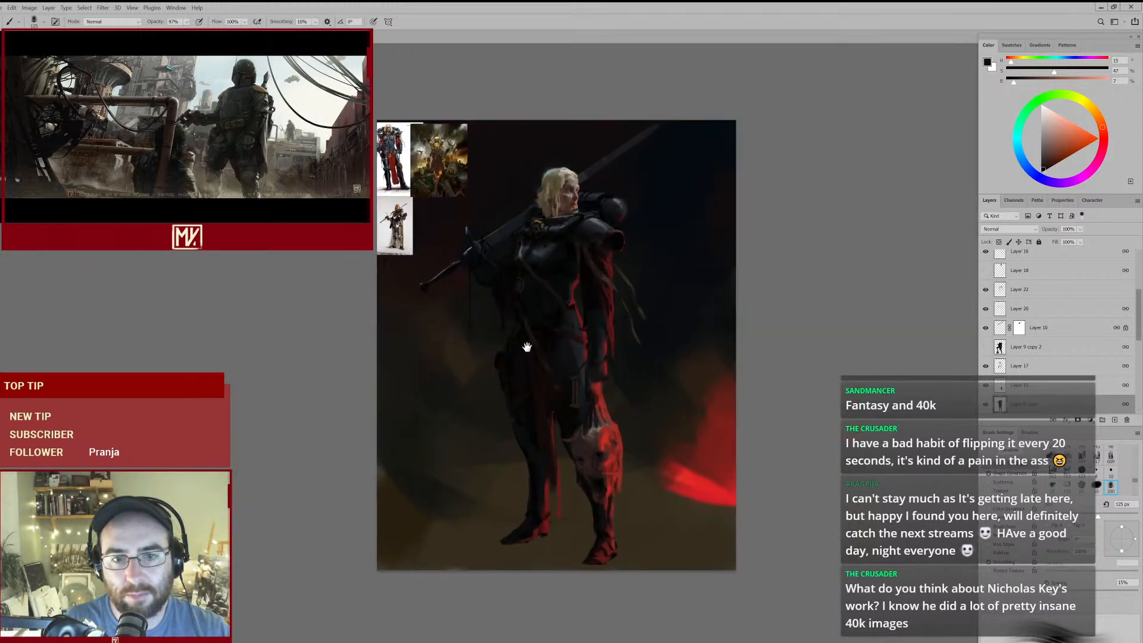
pyautogui.moveTo(532, 275); pyautogui.dragTo(551, 260)
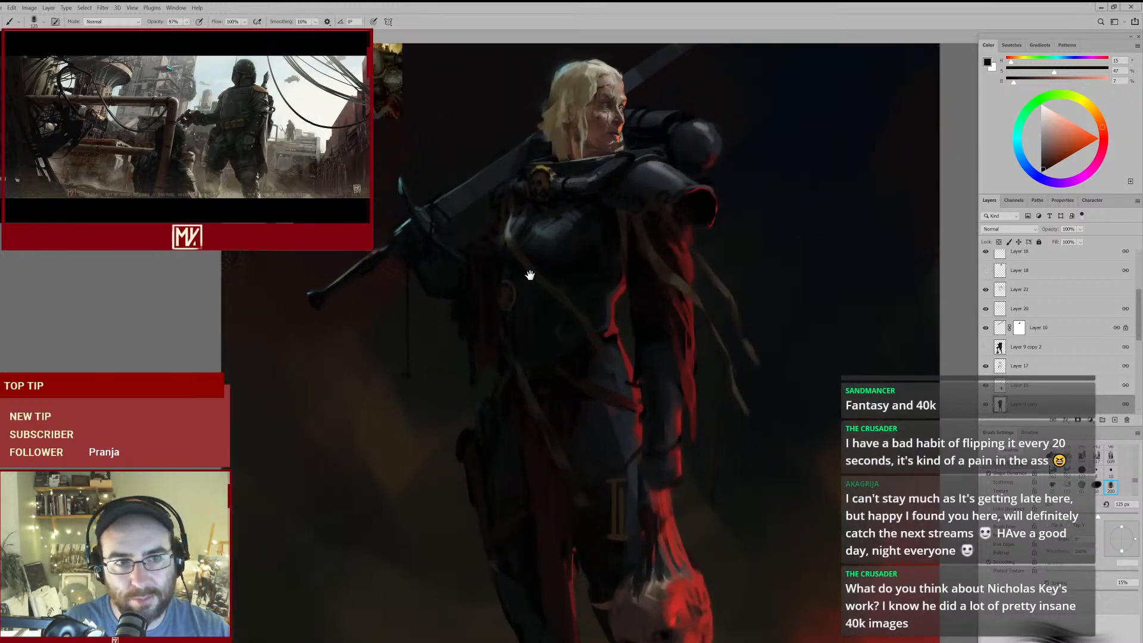
pyautogui.moveTo(546, 320); pyautogui.dragTo(552, 351)
pyautogui.moveTo(583, 416)
pyautogui.mouseDown()
pyautogui.moveTo(552, 263)
pyautogui.moveTo(547, 280)
pyautogui.mouseUp()
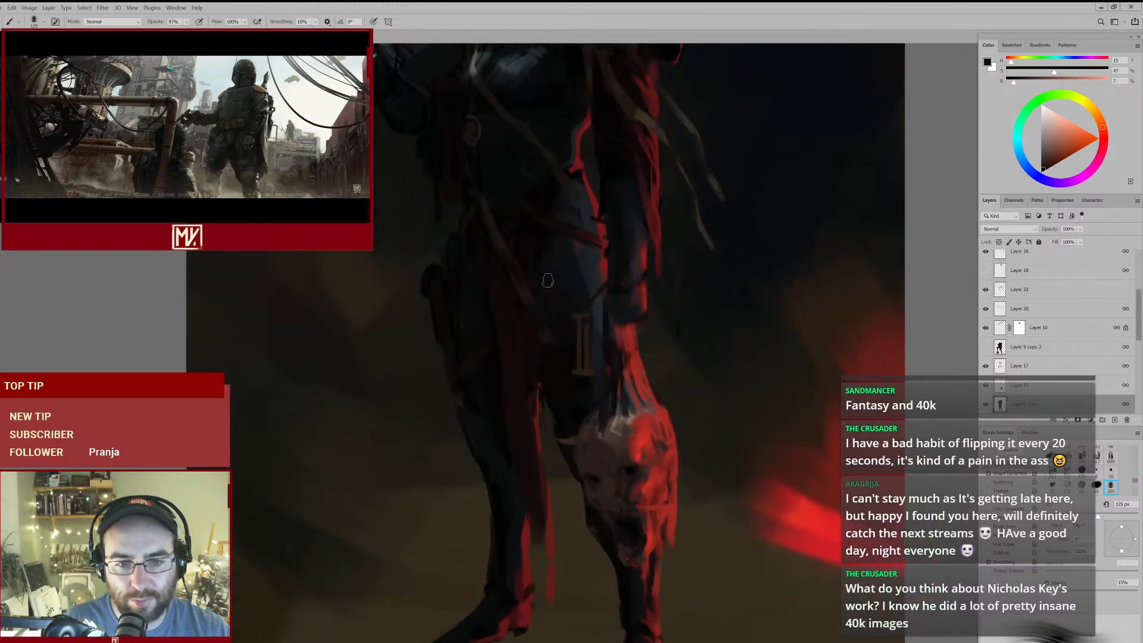
pyautogui.keyDown('alt'); pyautogui.click(486, 311); pyautogui.keyUp('alt')
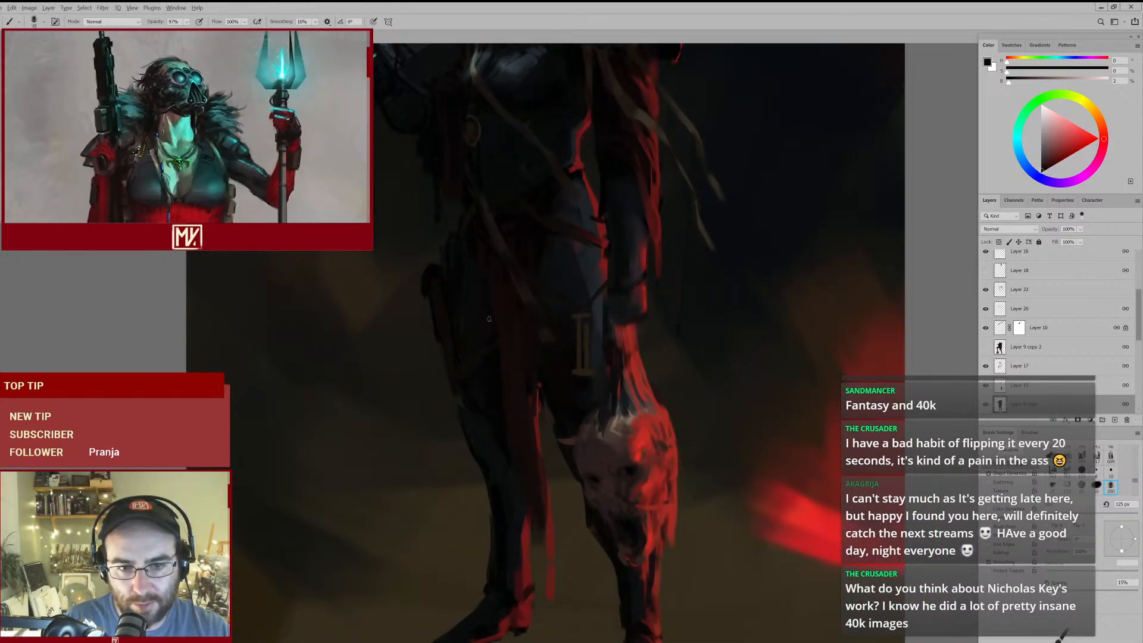
pyautogui.keyDown('alt'); pyautogui.click(493, 334); pyautogui.keyUp('alt')
pyautogui.press(']')
pyautogui.press(']')
pyautogui.keyDown('alt'); pyautogui.click(495, 362); pyautogui.keyUp('alt')
pyautogui.press('[')
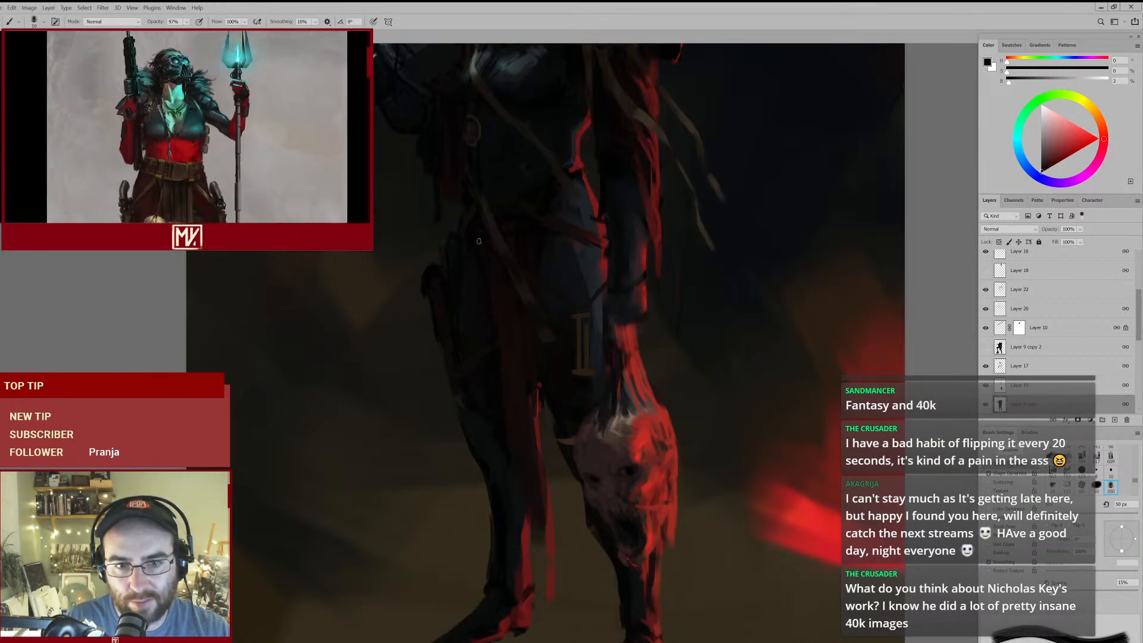
# - Review the full painting and shade the middle of the loincloth with sampled dark tones at 70 px
pyautogui.moveTo(589, 381); pyautogui.dragTo(569, 399)
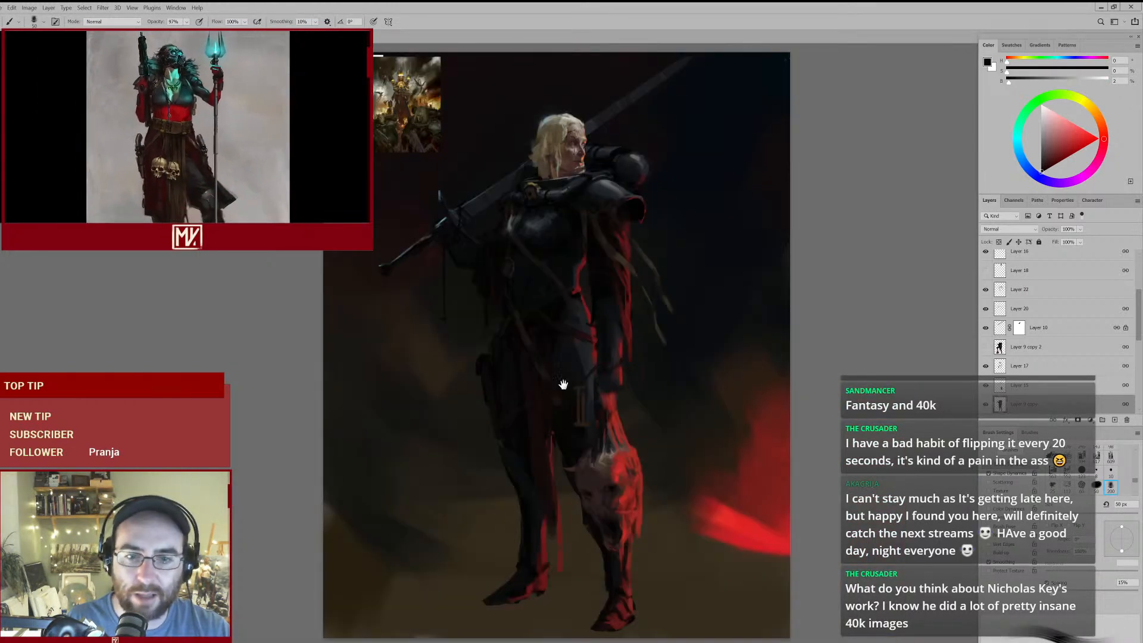
pyautogui.moveTo(607, 285); pyautogui.dragTo(626, 229)
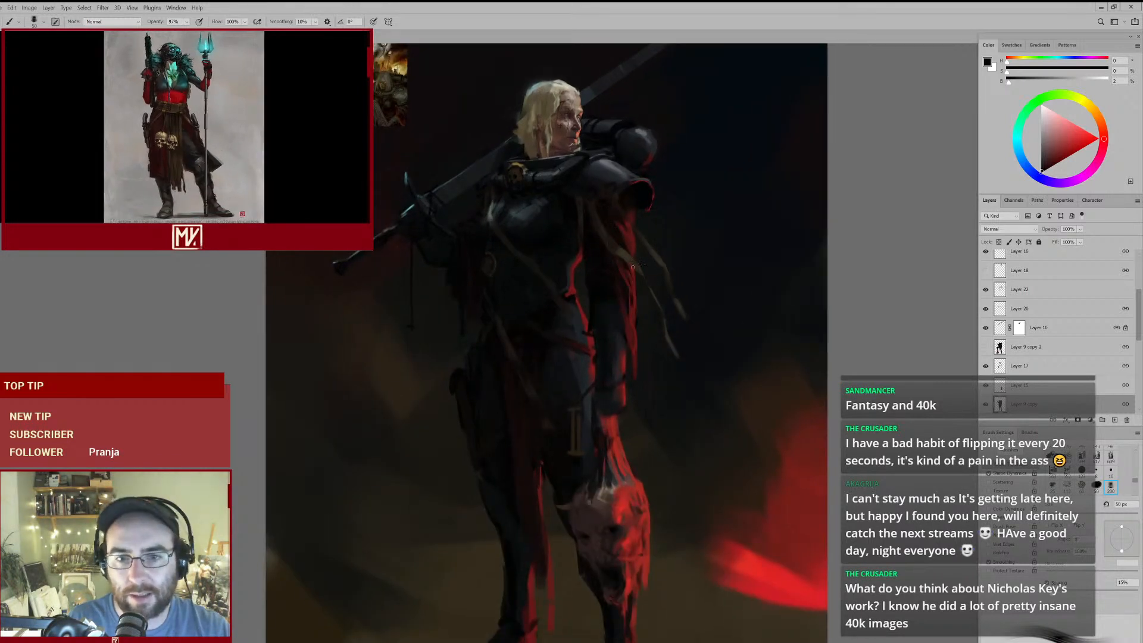
pyautogui.moveTo(677, 325)
pyautogui.mouseDown()
pyautogui.moveTo(611, 340)
pyautogui.moveTo(633, 334)
pyautogui.mouseUp()
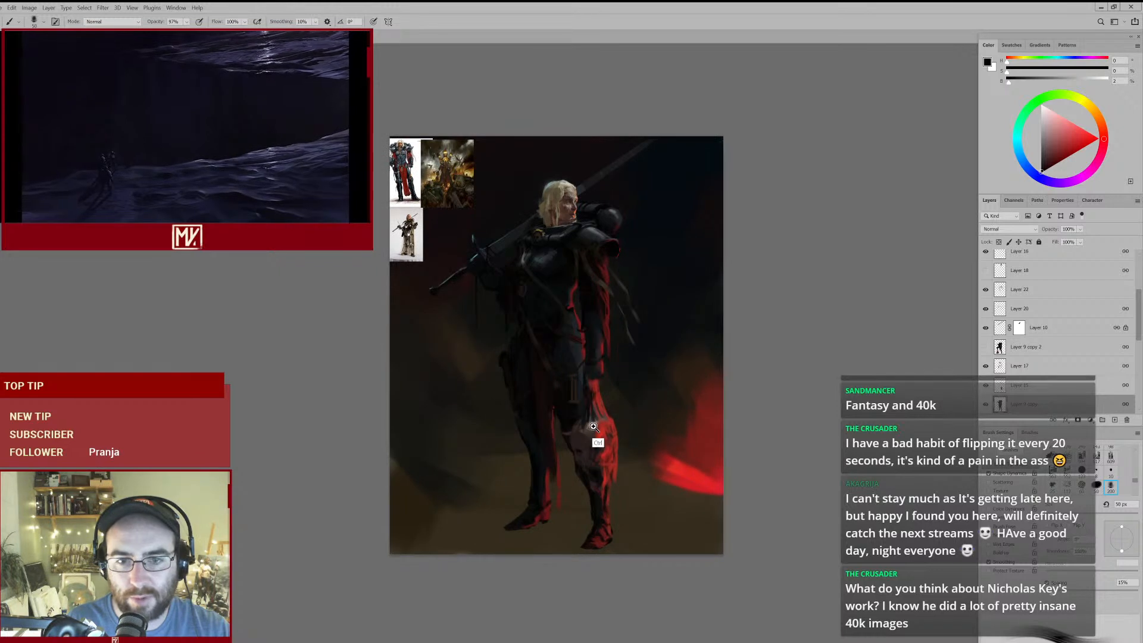
pyautogui.moveTo(592, 428); pyautogui.dragTo(605, 425)
pyautogui.keyDown('alt'); pyautogui.click(528, 434); pyautogui.keyUp('alt')
pyautogui.press(']')
pyautogui.press(']')
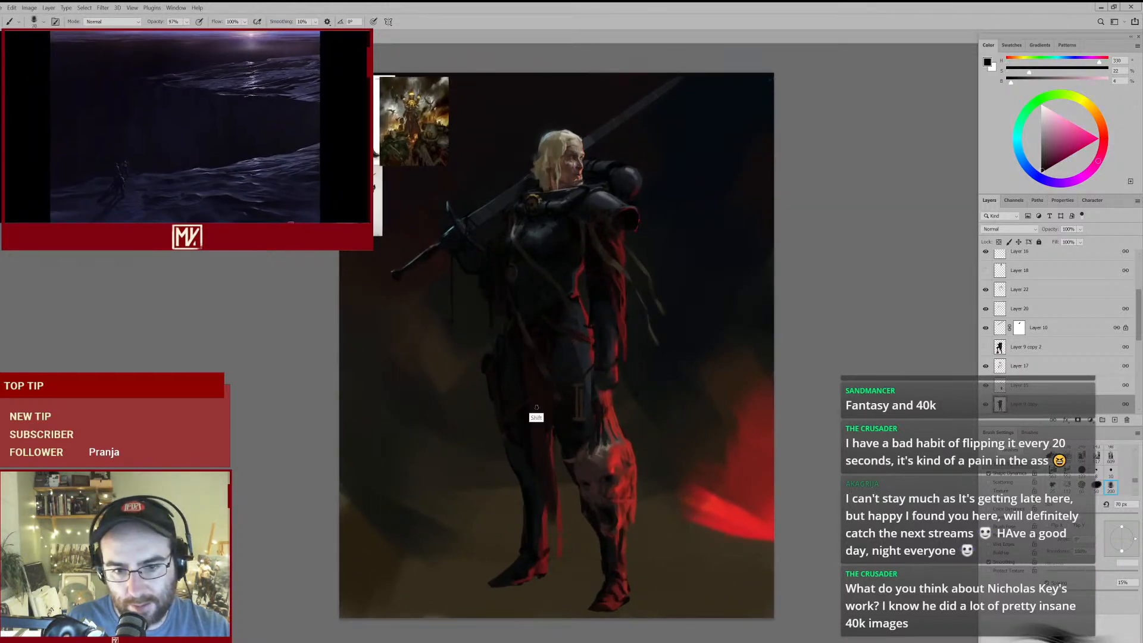
pyautogui.keyDown('alt'); pyautogui.click(542, 442); pyautogui.keyUp('alt')
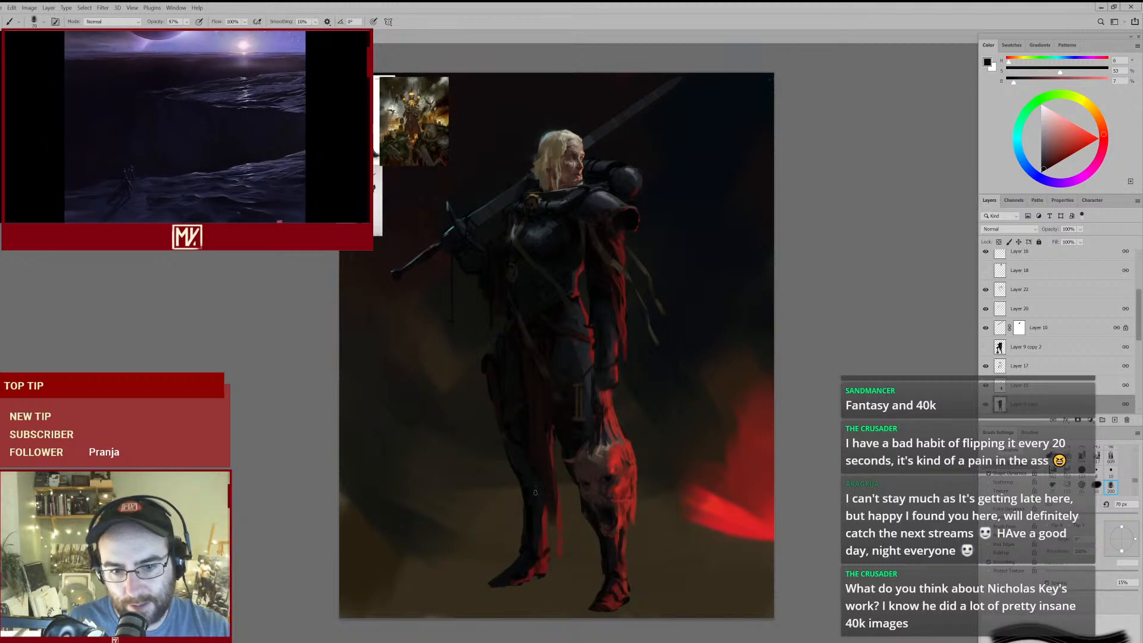
# - Sample colours from the lower loincloth and rework its bright red rim above the severed head at 50 px
pyautogui.scroll(3, 554, 455)
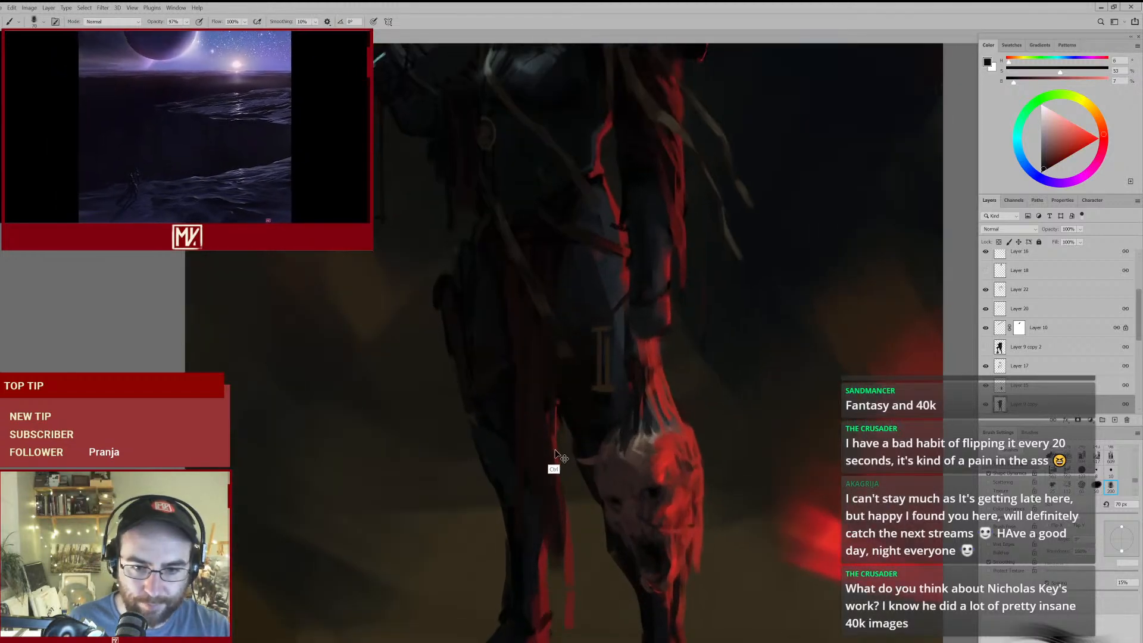
pyautogui.keyDown('alt'); pyautogui.click(532, 484); pyautogui.keyUp('alt')
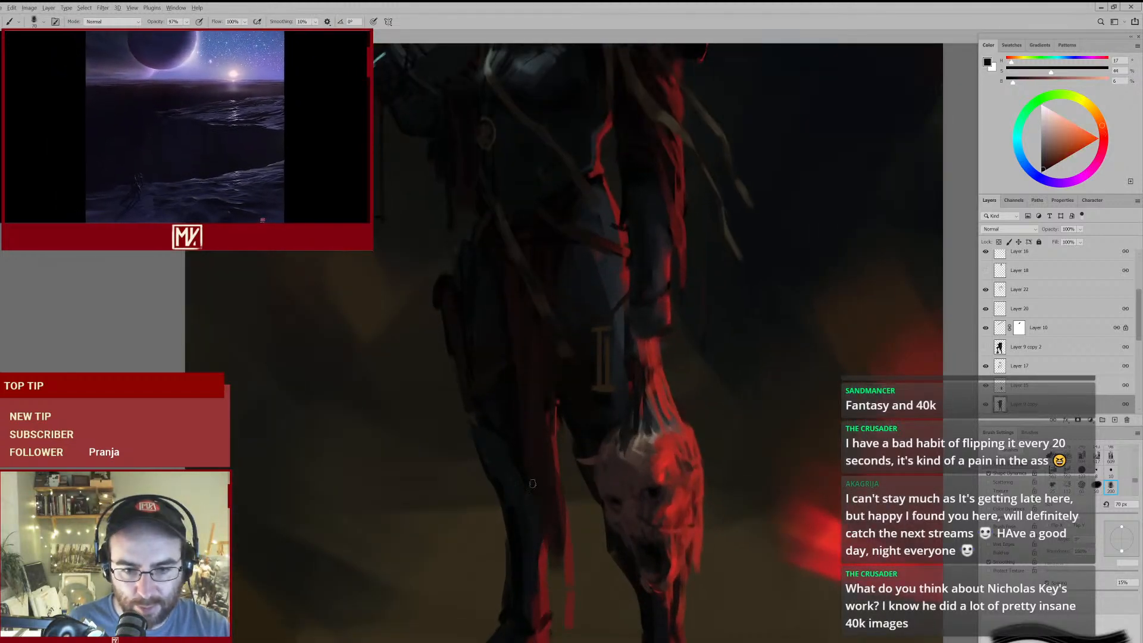
pyautogui.keyDown('alt'); pyautogui.click(549, 397); pyautogui.keyUp('alt')
pyautogui.keyDown('alt'); pyautogui.click(557, 451); pyautogui.keyUp('alt')
pyautogui.press('[')
pyautogui.press('[')
pyautogui.moveTo(560, 424)
pyautogui.mouseDown()
pyautogui.moveTo(545, 491)
pyautogui.moveTo(551, 473)
pyautogui.mouseUp()
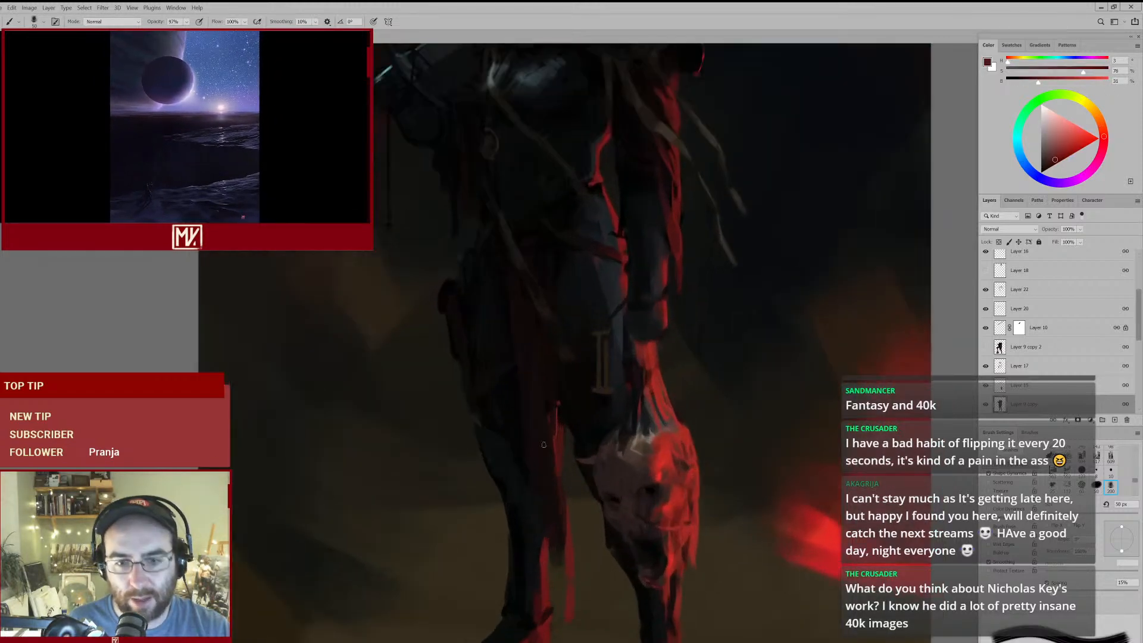
# - Paint over the upper part of the loincloth's red rim with sampled dark browns and near-blacks between 60 px and 40 px
pyautogui.keyDown('alt'); pyautogui.click(543, 428); pyautogui.keyUp('alt')
pyautogui.press(']')
pyautogui.keyDown('alt'); pyautogui.click(556, 414); pyautogui.keyUp('alt')
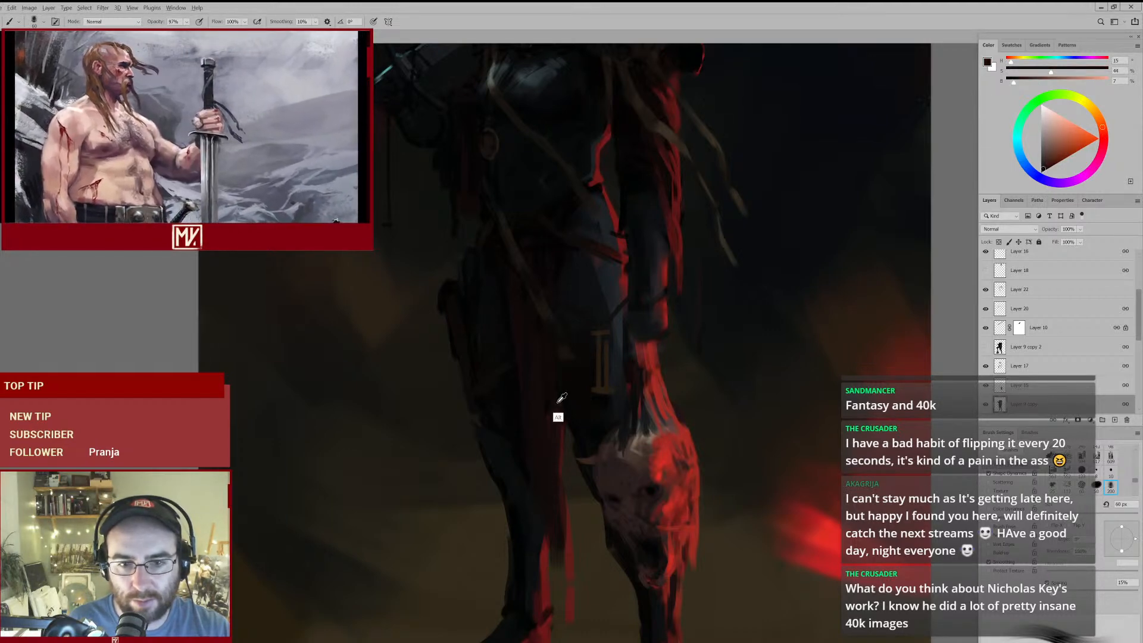
pyautogui.press('[')
pyautogui.press('[')
pyautogui.keyDown('alt'); pyautogui.click(538, 325); pyautogui.keyUp('alt')
pyautogui.press('[')
pyautogui.moveTo(572, 372); pyautogui.dragTo(569, 426)
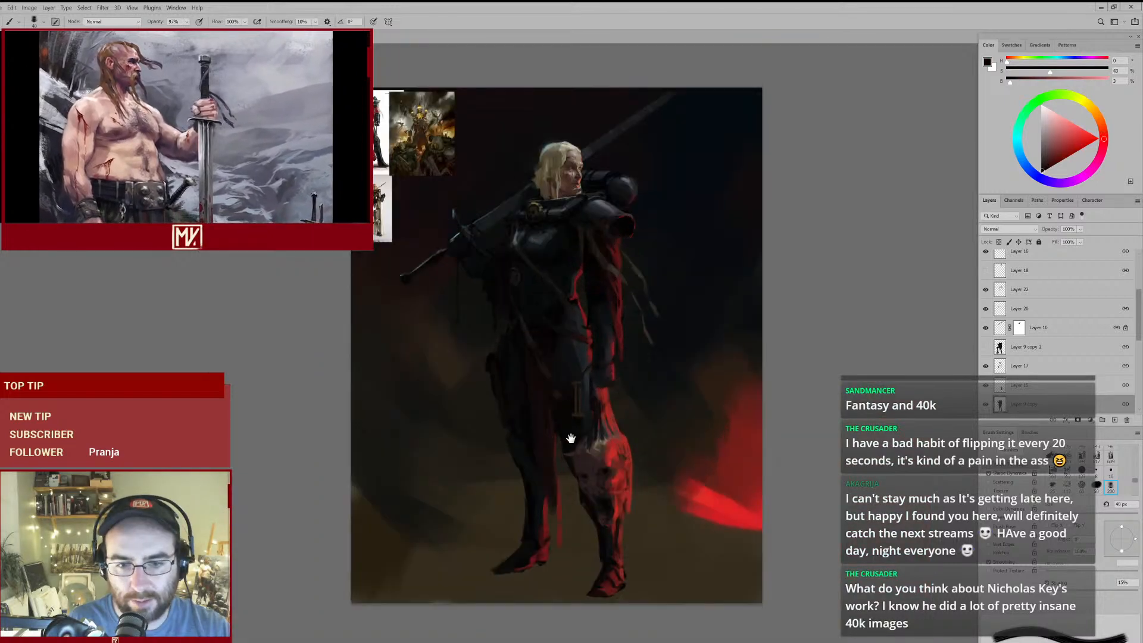
# - Darken the lower loincloth with a sampled brown-black at 35 px and fade the thin hanging red strip with a 90 px eraser
pyautogui.moveTo(564, 504); pyautogui.dragTo(556, 390)
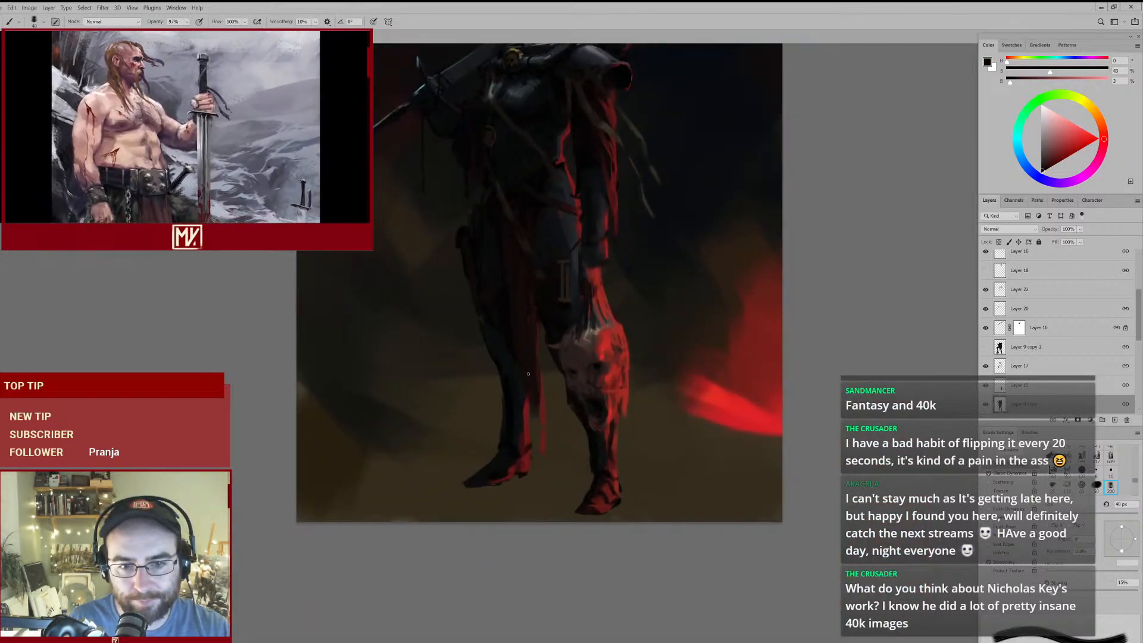
pyautogui.keyDown('alt'); pyautogui.click(521, 354); pyautogui.keyUp('alt')
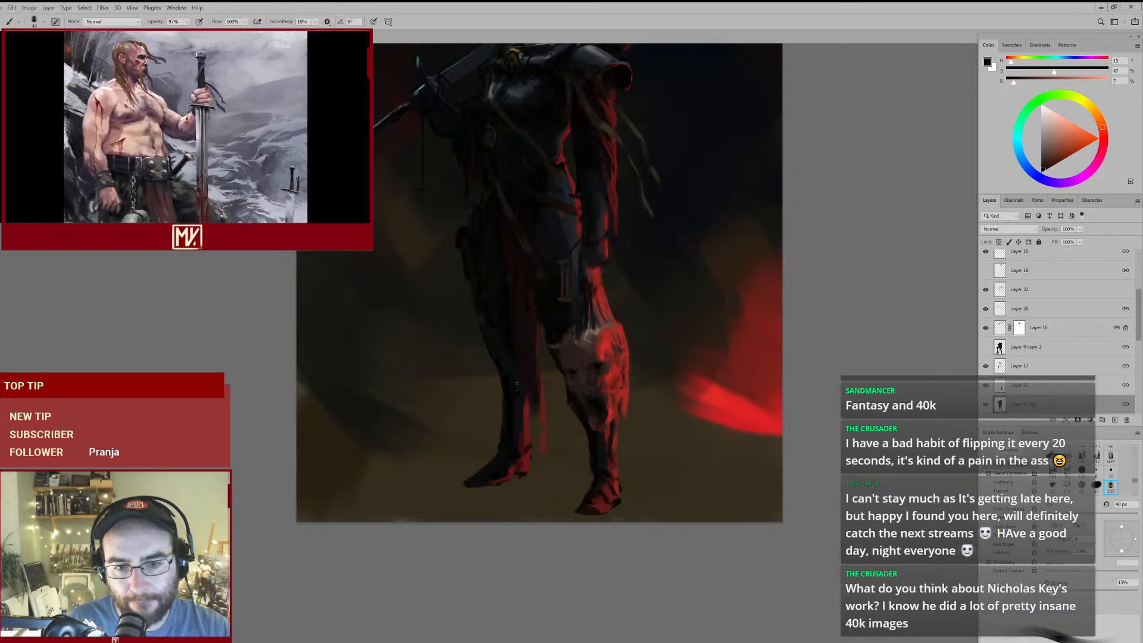
pyautogui.press('[')
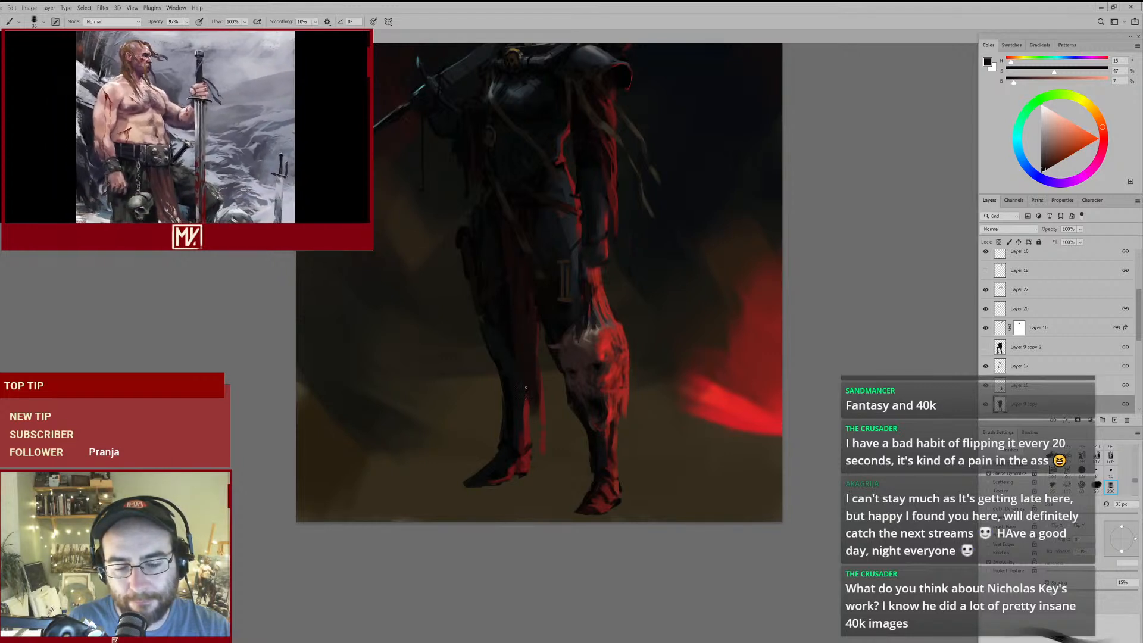
pyautogui.press('e')
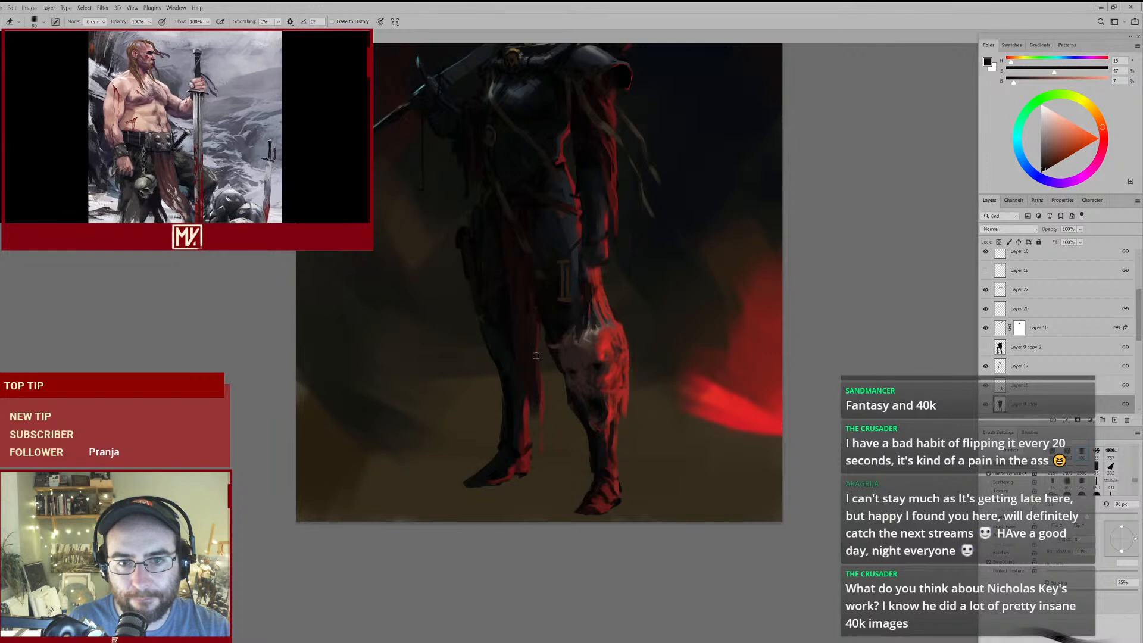
# - Return to the brush and blend sampled dark reds into the inner folds of the loincloth at 45 px
pyautogui.press('b')
pyautogui.keyDown('alt'); pyautogui.click(538, 327); pyautogui.keyUp('alt')
pyautogui.press(']')
pyautogui.keyDown('alt'); pyautogui.click(526, 293); pyautogui.keyUp('alt')
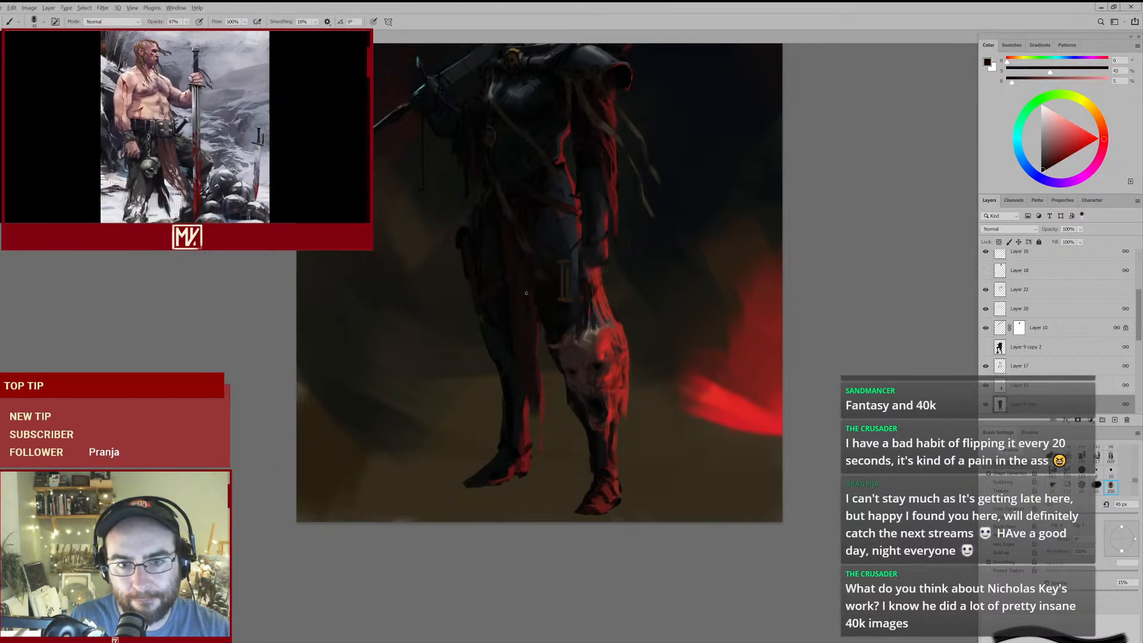
pyautogui.keyDown('alt'); pyautogui.click(529, 277); pyautogui.keyUp('alt')
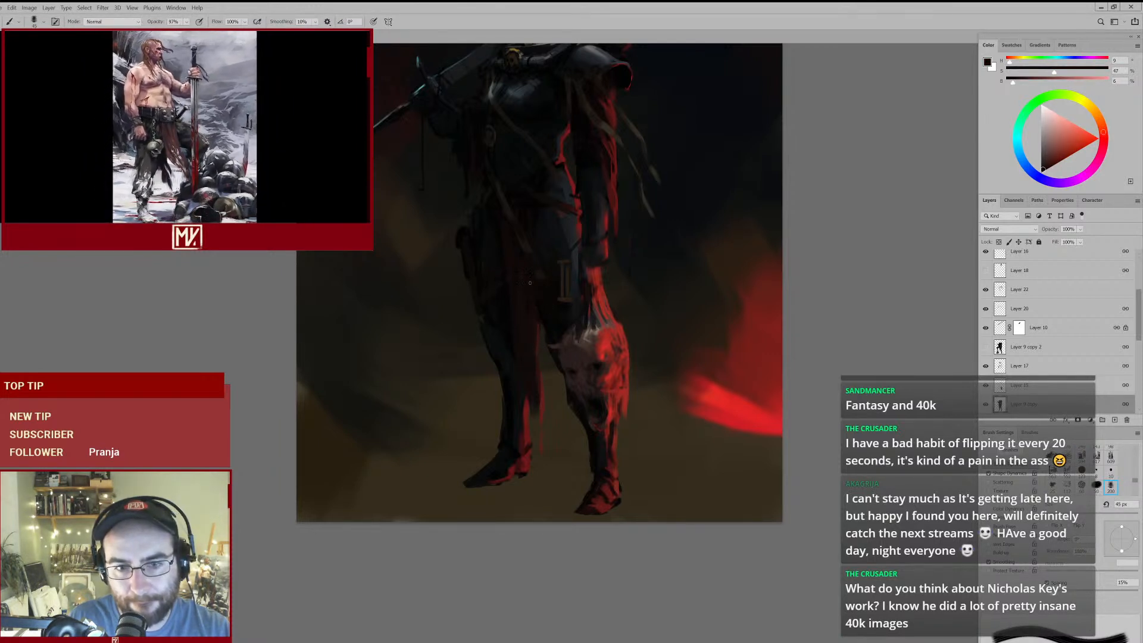
# - Deepen the shadow under the belt at the top of the loincloth with sampled near-blacks between 60 px and 90 px
pyautogui.keyDown('alt'); pyautogui.click(543, 180); pyautogui.keyUp('alt')
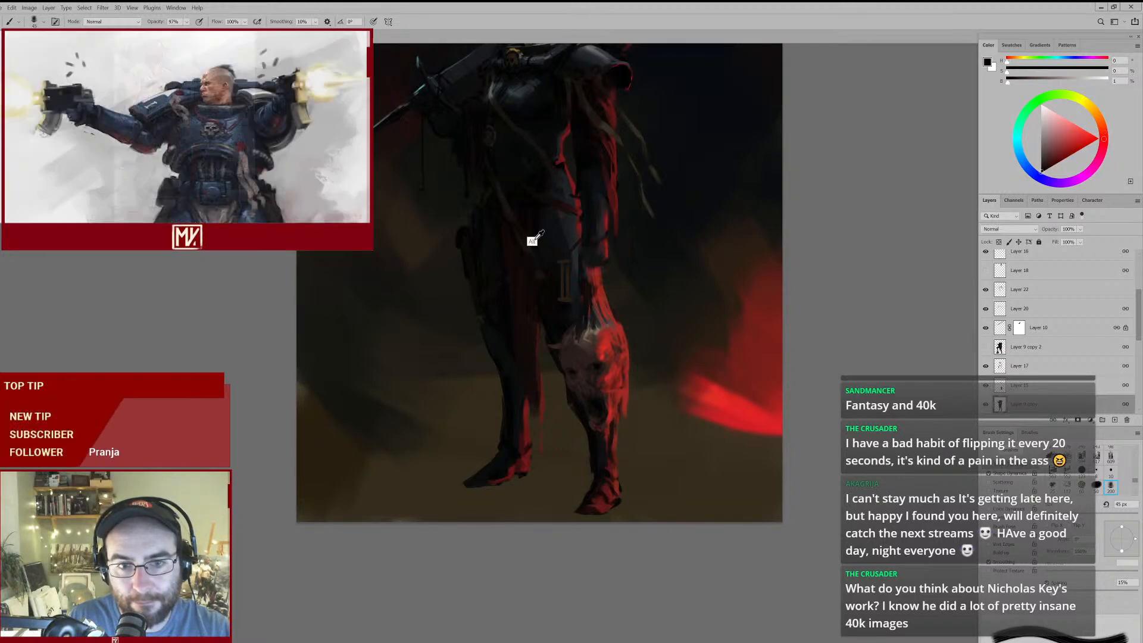
pyautogui.press(']')
pyautogui.press(']')
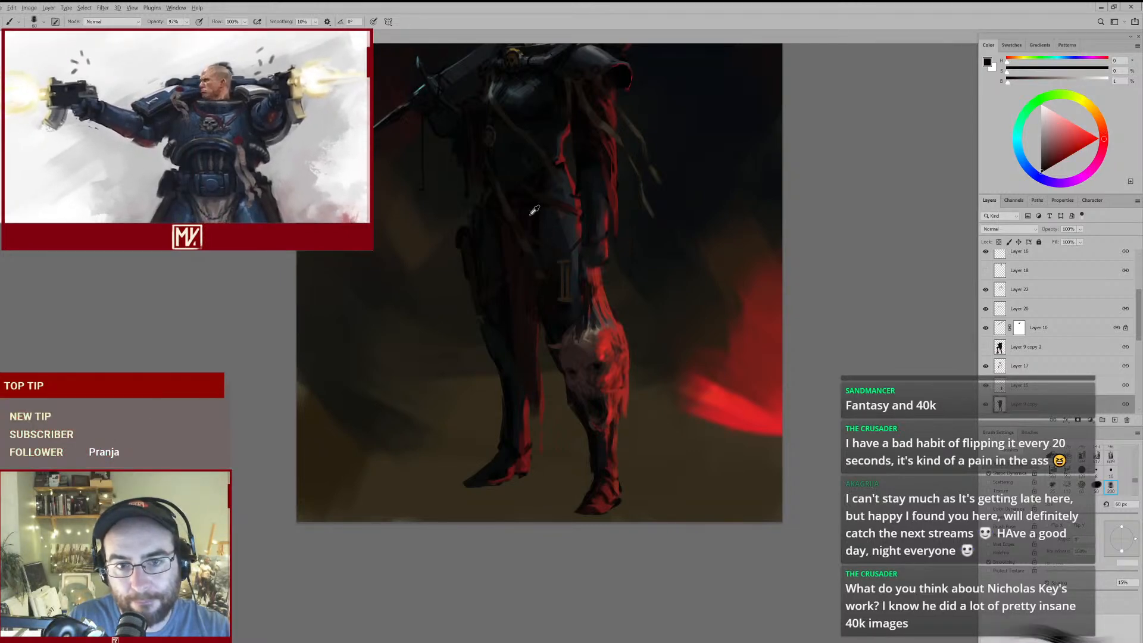
pyautogui.press(']')
pyautogui.keyDown('ctrl'); pyautogui.click(543, 222); pyautogui.keyUp('ctrl')
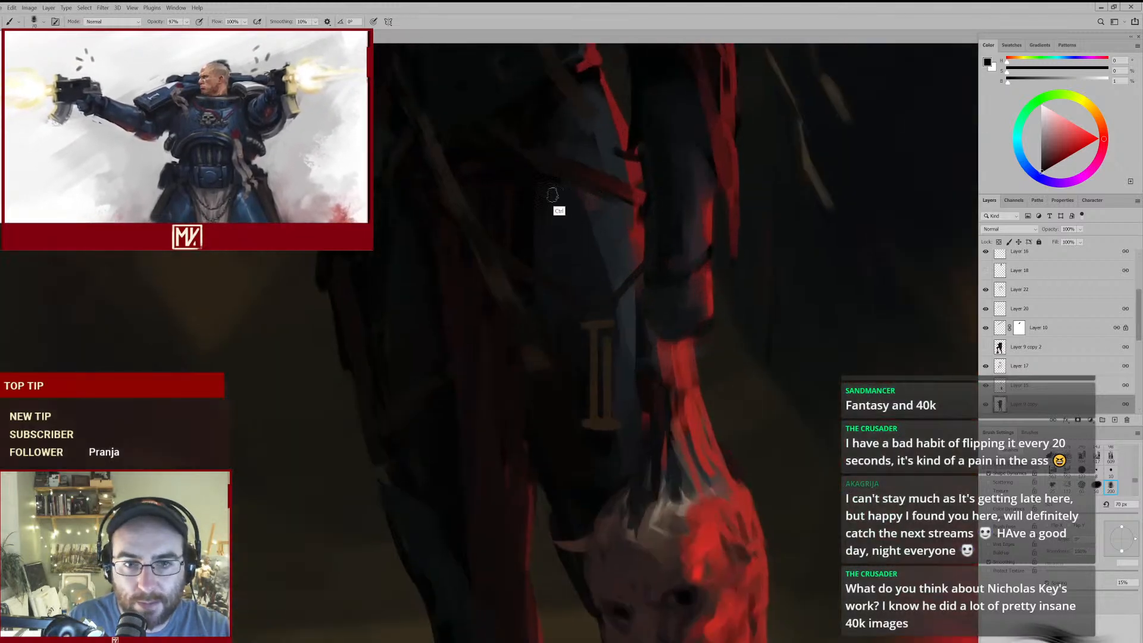
pyautogui.press(']')
pyautogui.press(']')
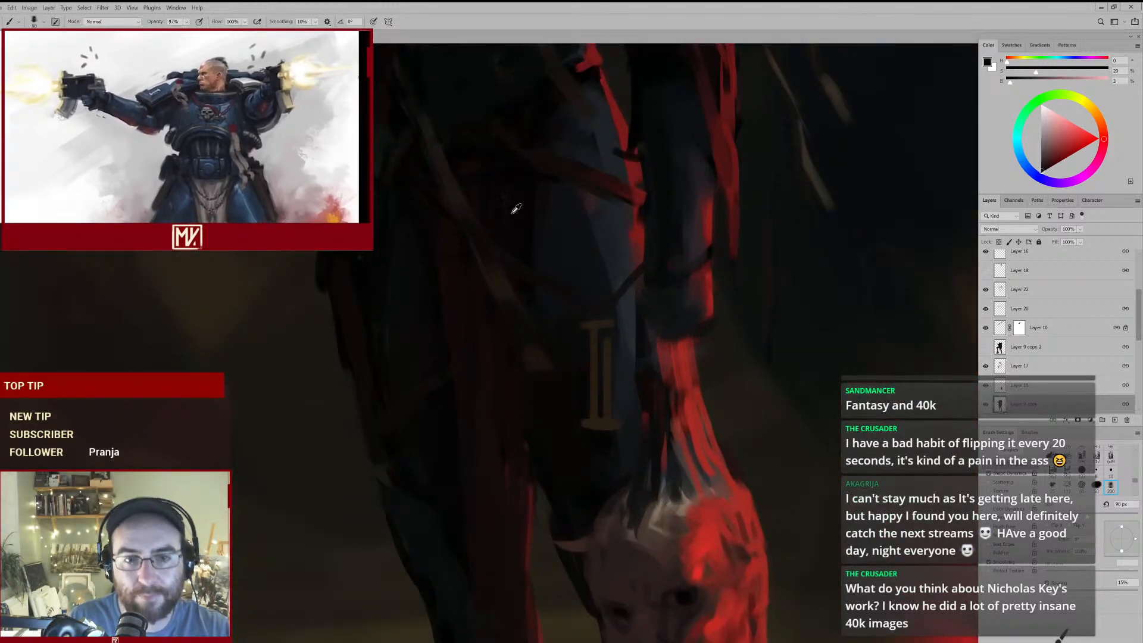
# - Paint sampled dark reds into the upper loincloth around the hanging strap at 90 px, refining the folds with a smaller brush
pyautogui.keyDown('alt'); pyautogui.click(452, 275); pyautogui.keyUp('alt')
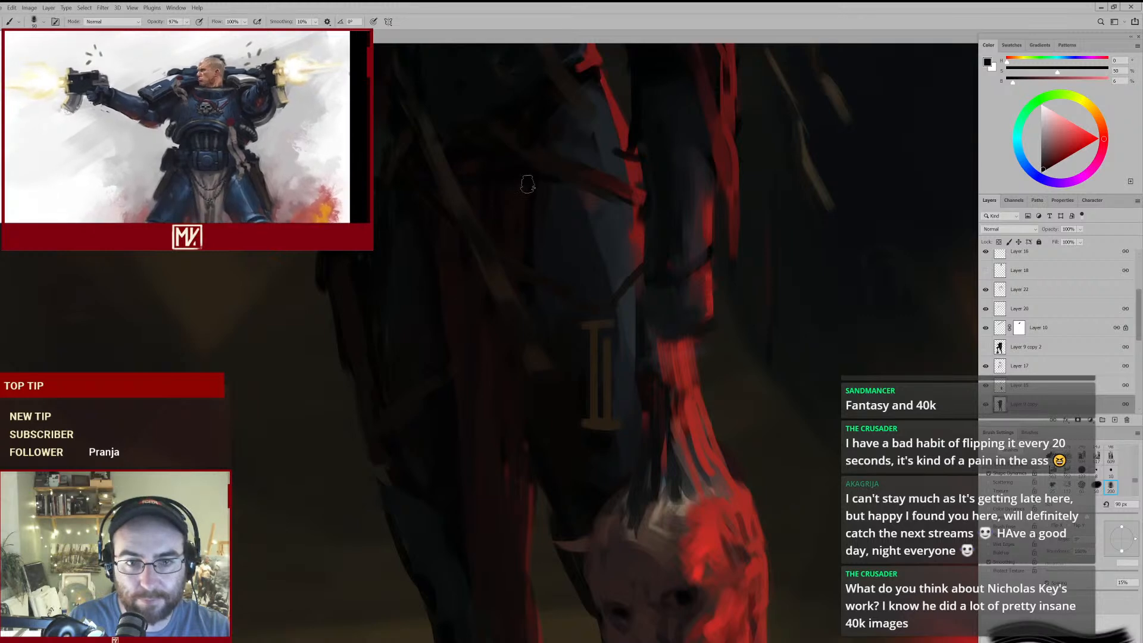
pyautogui.keyDown('alt'); pyautogui.click(429, 241); pyautogui.keyUp('alt')
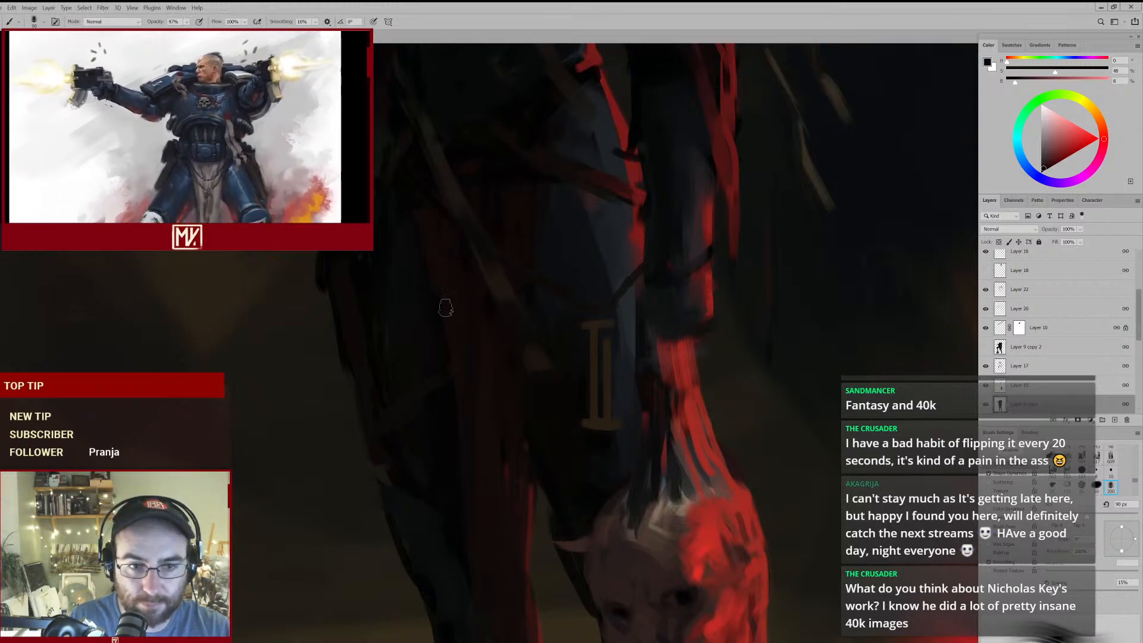
pyautogui.moveTo(505, 283)
pyautogui.mouseDown()
pyautogui.moveTo(446, 338)
pyautogui.moveTo(485, 284)
pyautogui.mouseUp()
pyautogui.keyDown('alt'); pyautogui.click(489, 199); pyautogui.keyUp('alt')
pyautogui.press('[')
pyautogui.press('[')
pyautogui.press('[')
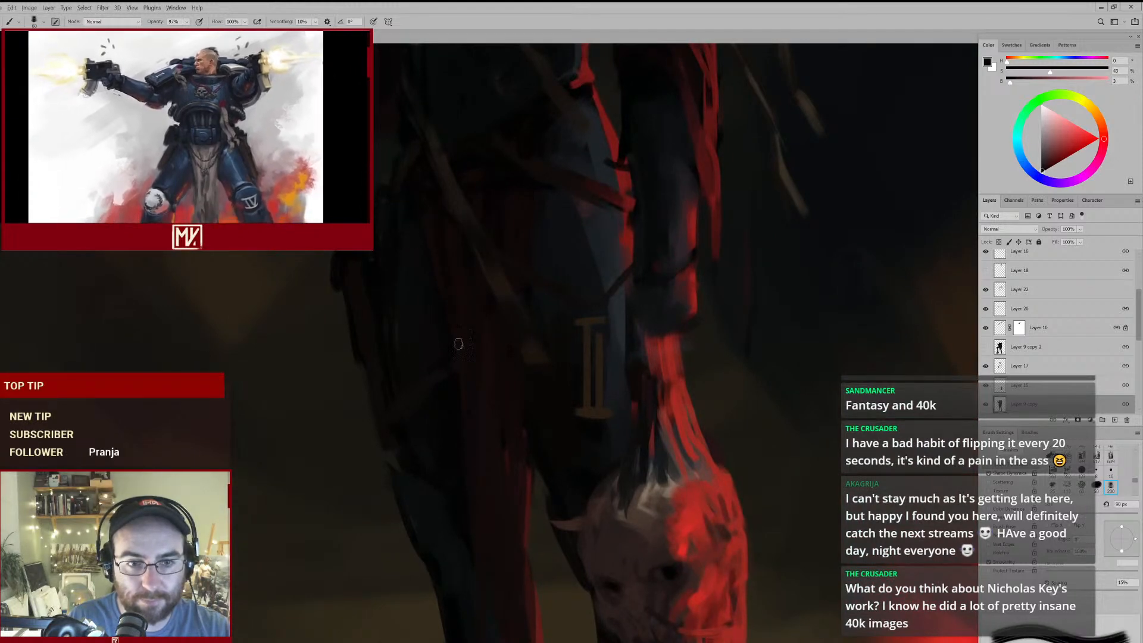
pyautogui.moveTo(508, 287)
pyautogui.mouseDown()
pyautogui.moveTo(466, 325)
pyautogui.moveTo(495, 287)
pyautogui.mouseUp()
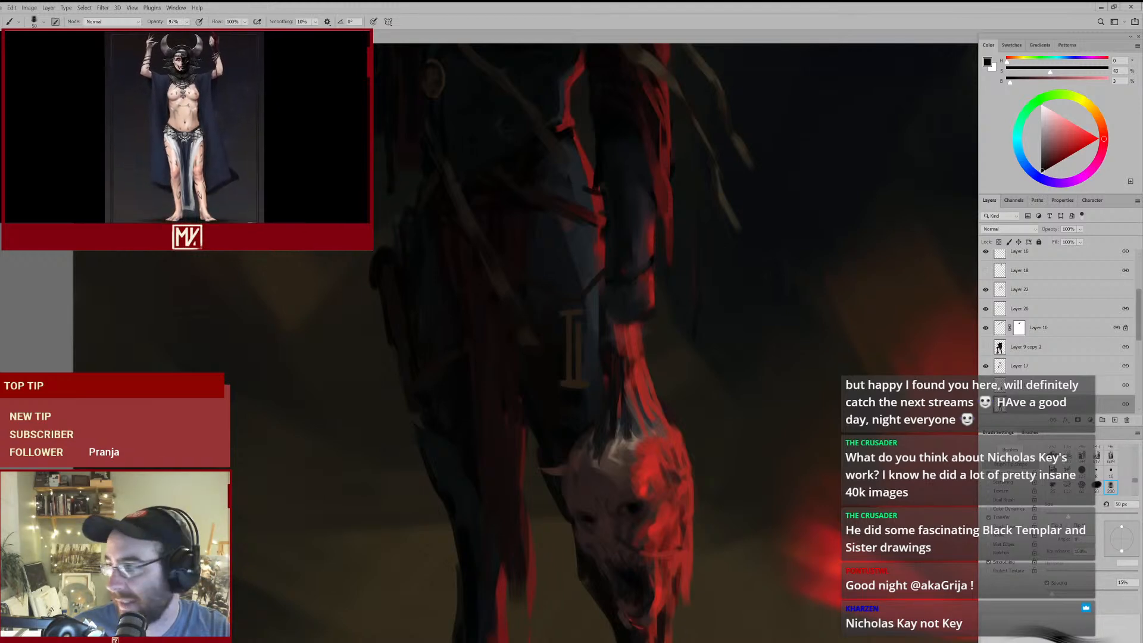
# - Switch to the web browser and look through the latest deviations and featured gallery on the NicholasKay DeviantArt profile
pyautogui.hotkey('alt', 'Tab')
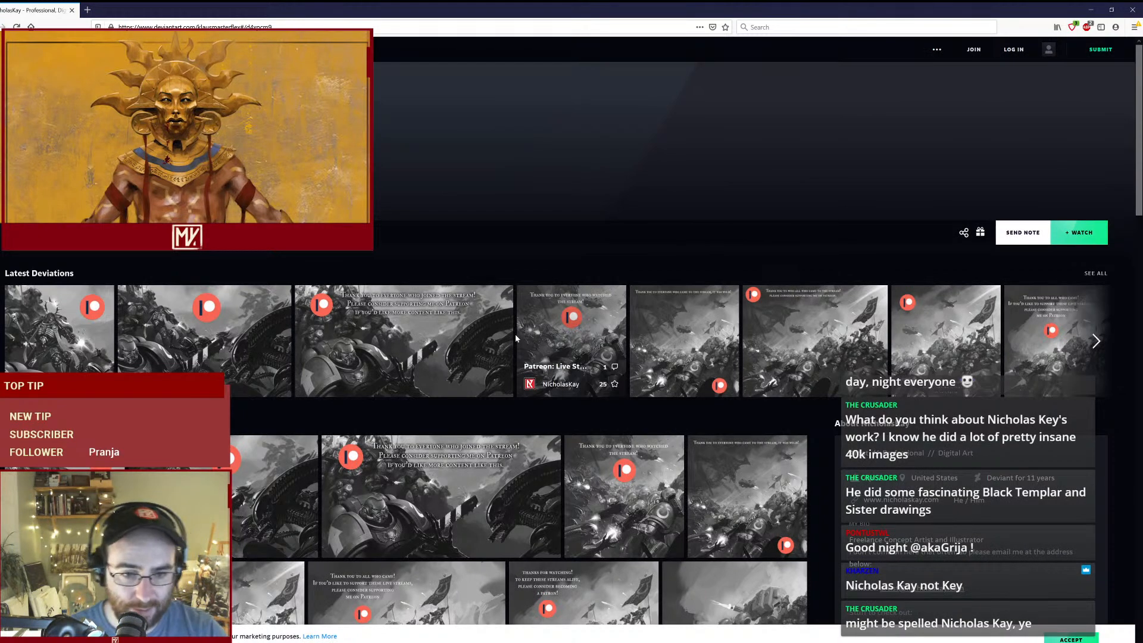
pyautogui.scroll(-3, 442, 451)
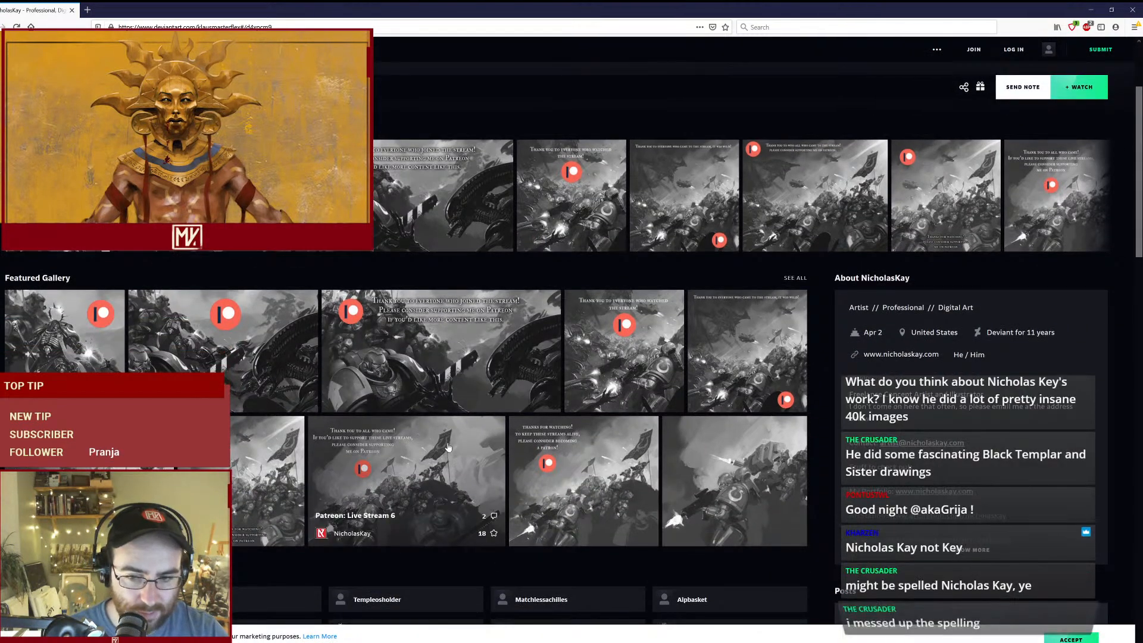
pyautogui.scroll(2, 447, 447)
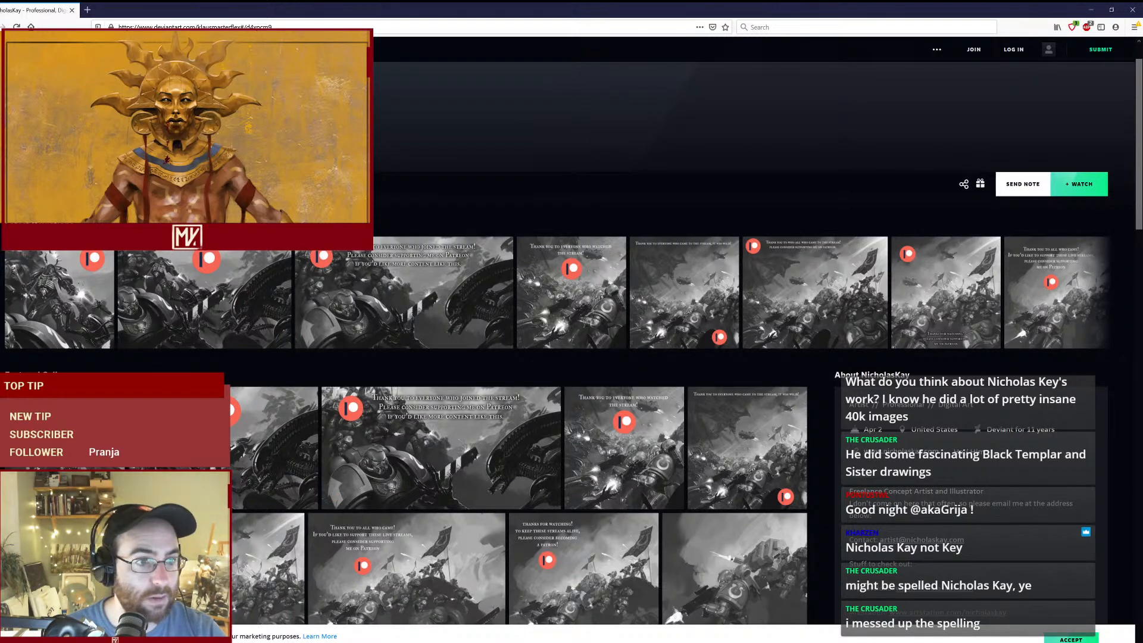
# - Open the artist's full DeviantArt gallery and look through the artworks in the Featured folder
pyautogui.click(59, 184)
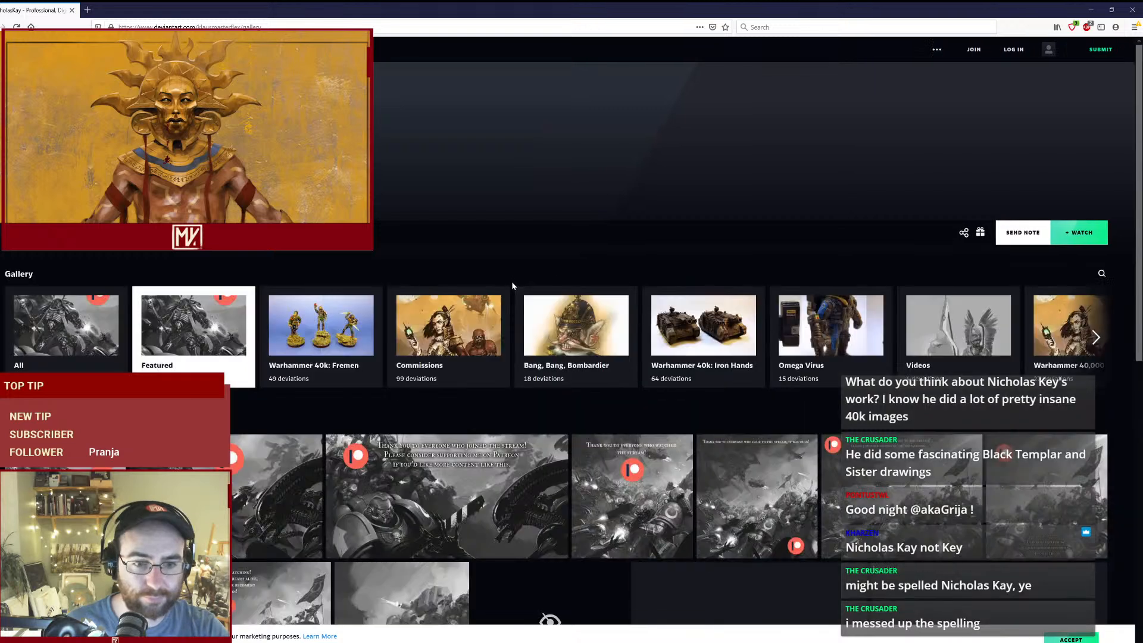
pyautogui.scroll(-3, 512, 277)
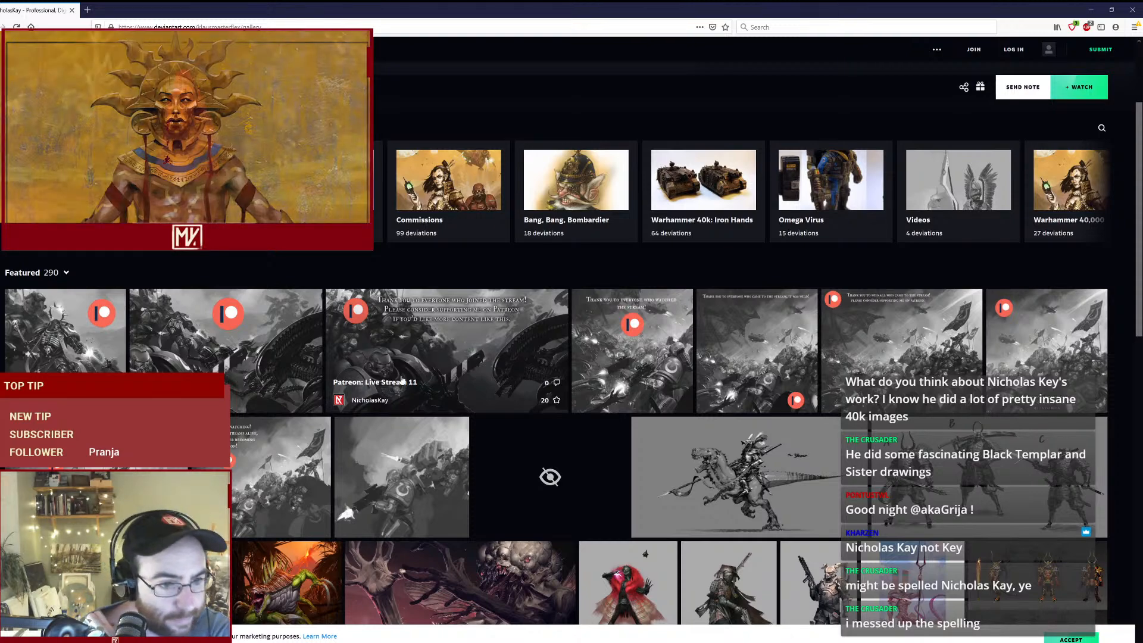
pyautogui.scroll(-2, 402, 382)
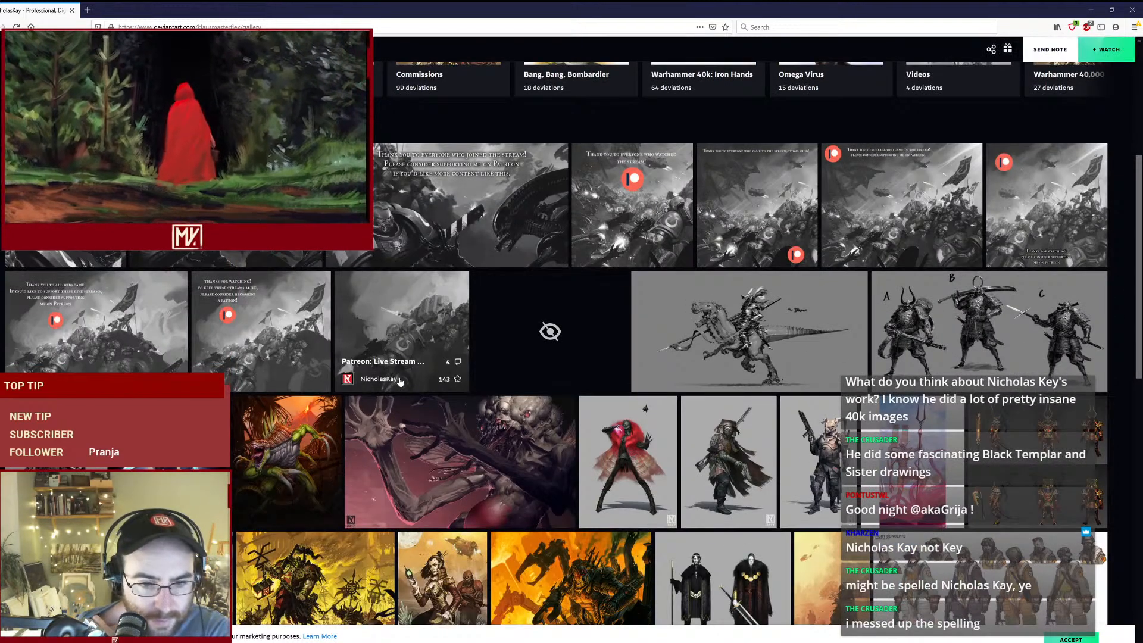
pyautogui.scroll(-2, 400, 381)
pyautogui.scroll(-1, 400, 382)
pyautogui.scroll(-1, 400, 382)
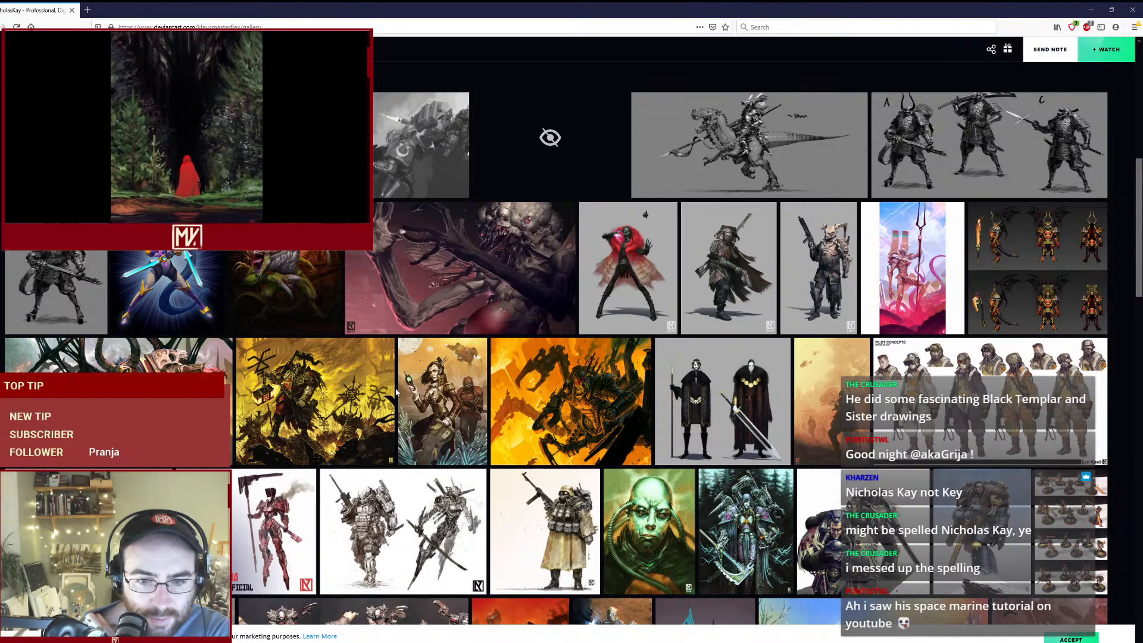
# - View the Khorne Bloodbound vs. Ogres, Rogue Trader Fleet, Ad Mech at Work and Doctrinal Disagreements artworks individually
pyautogui.click(310, 386)
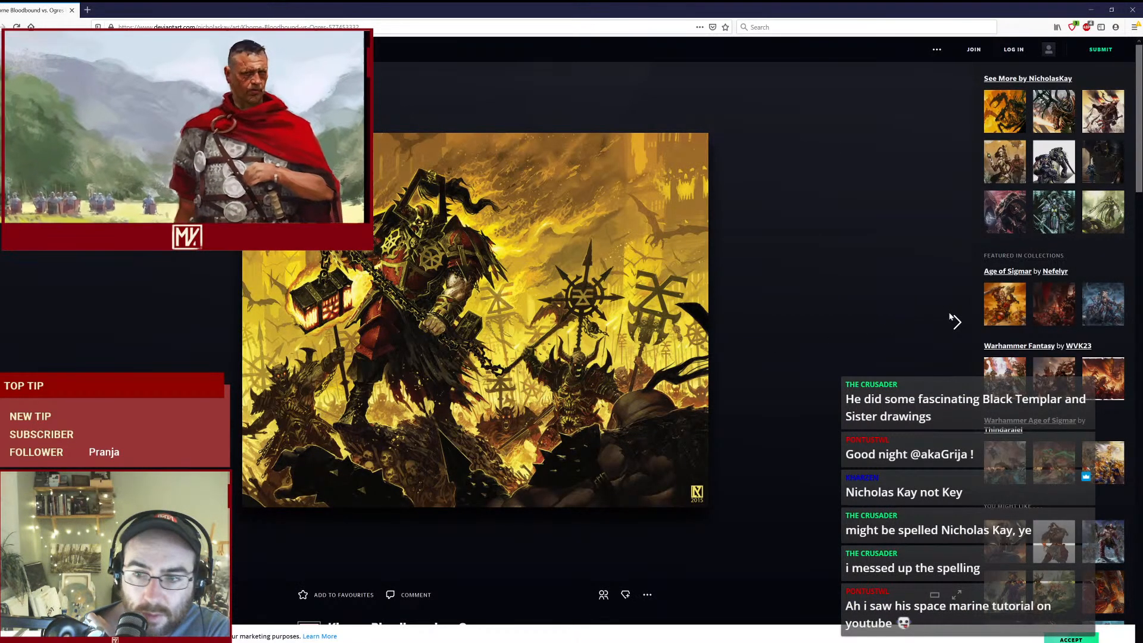
pyautogui.click(959, 321)
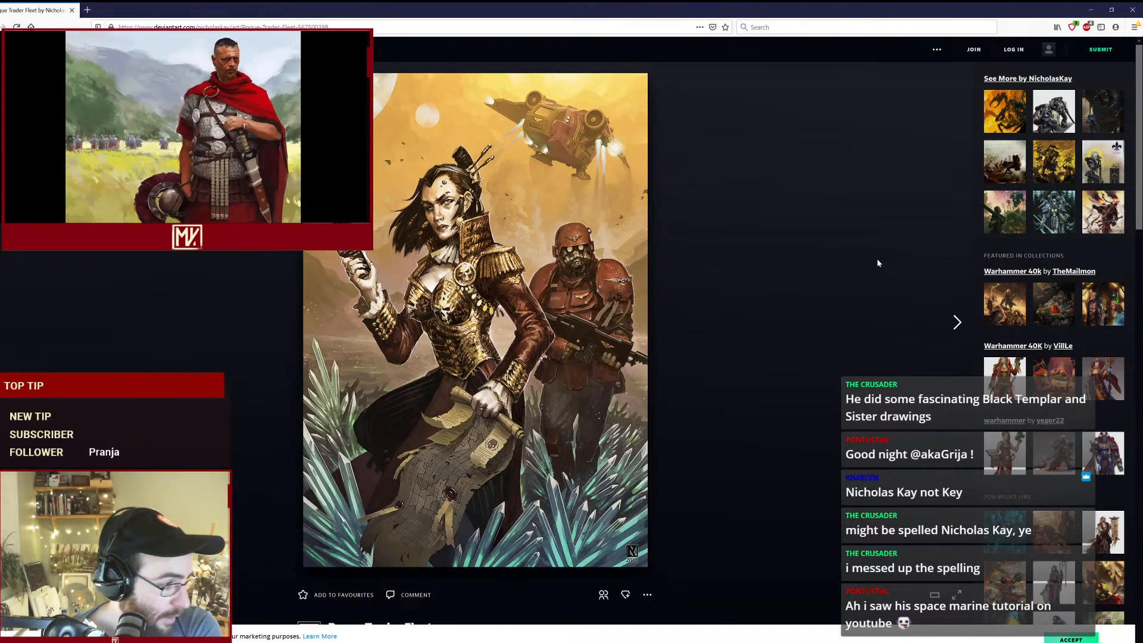
pyautogui.scroll(-3, 877, 263)
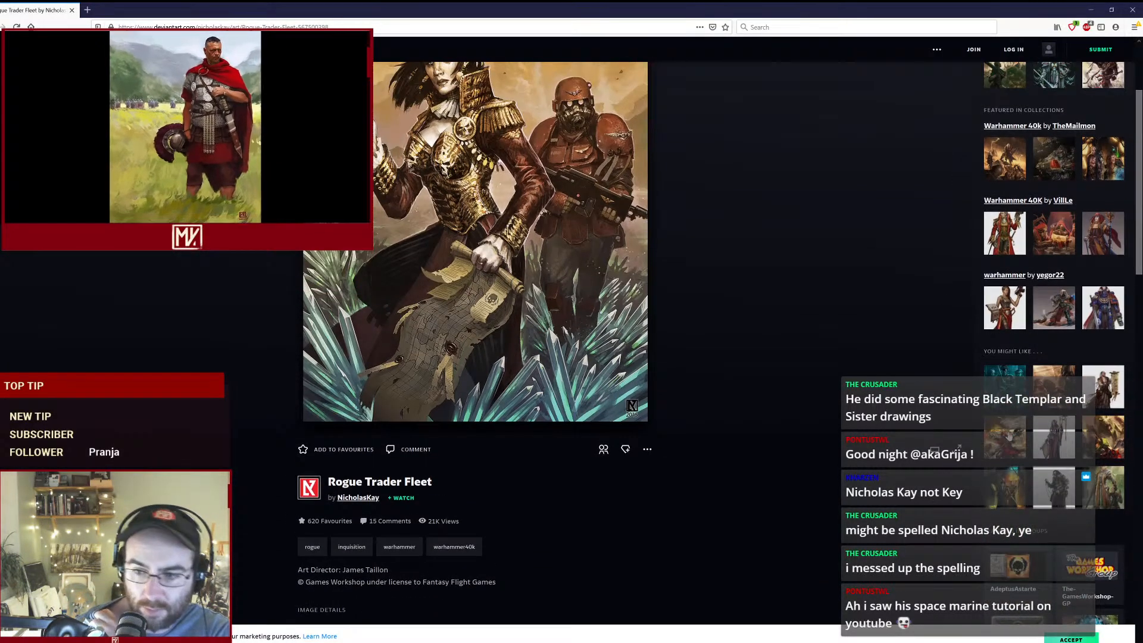
pyautogui.click(1009, 431)
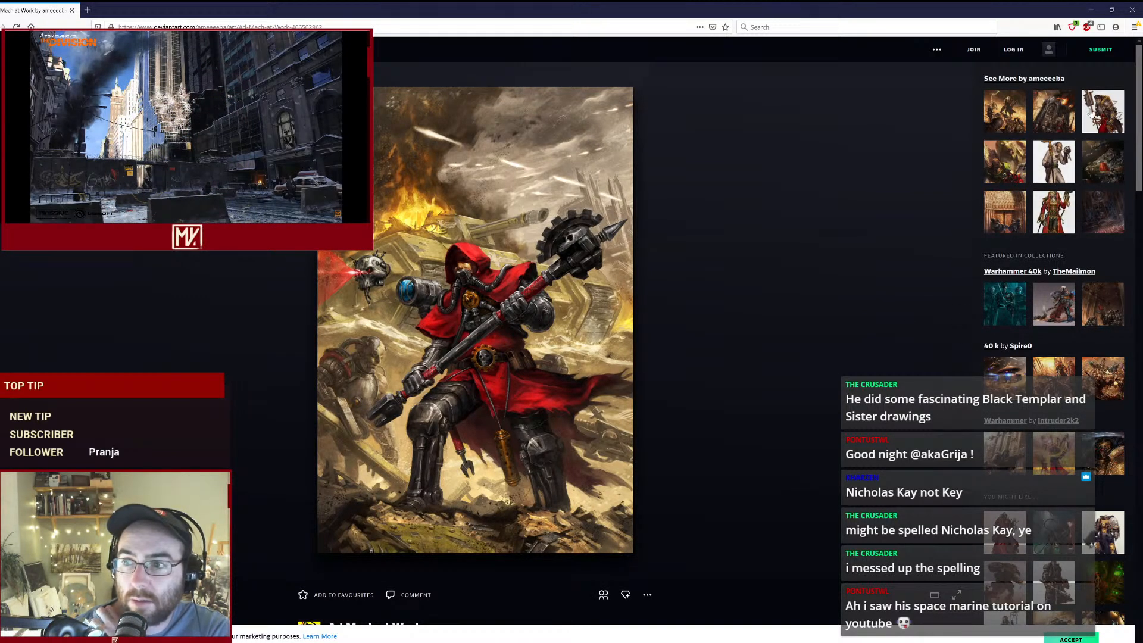
pyautogui.click(1050, 170)
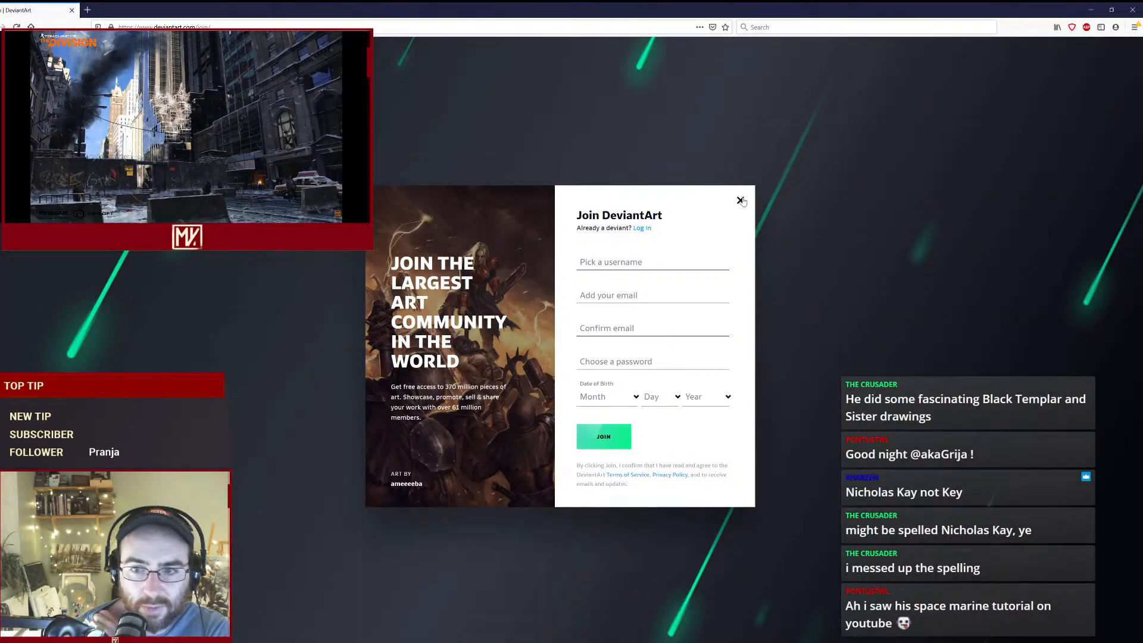
pyautogui.click(741, 200)
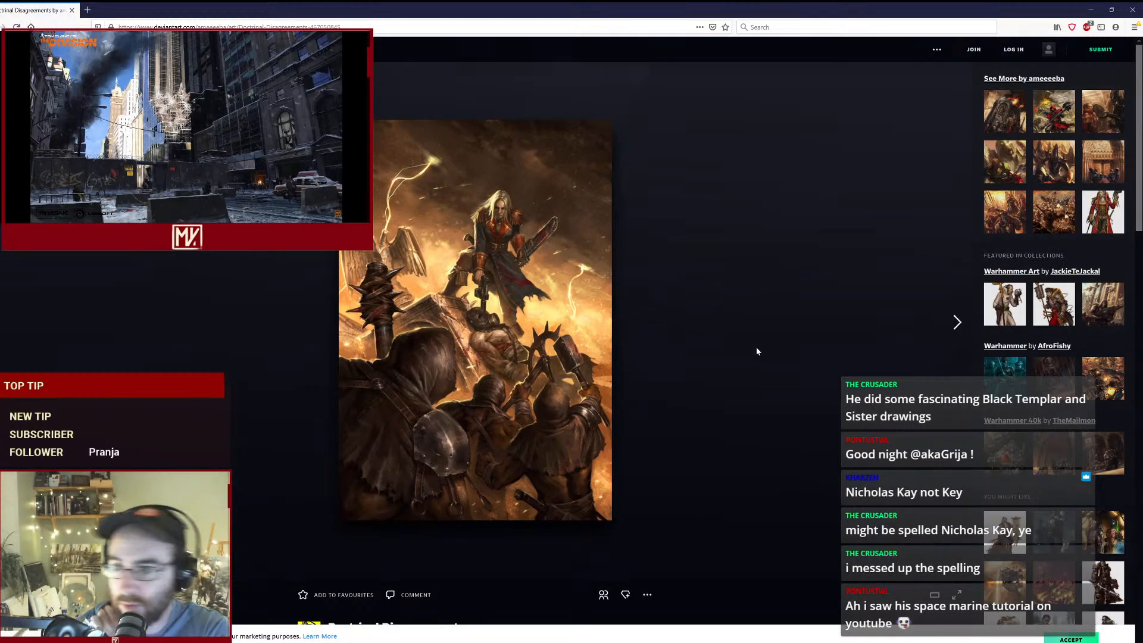
pyautogui.scroll(-3, 769, 345)
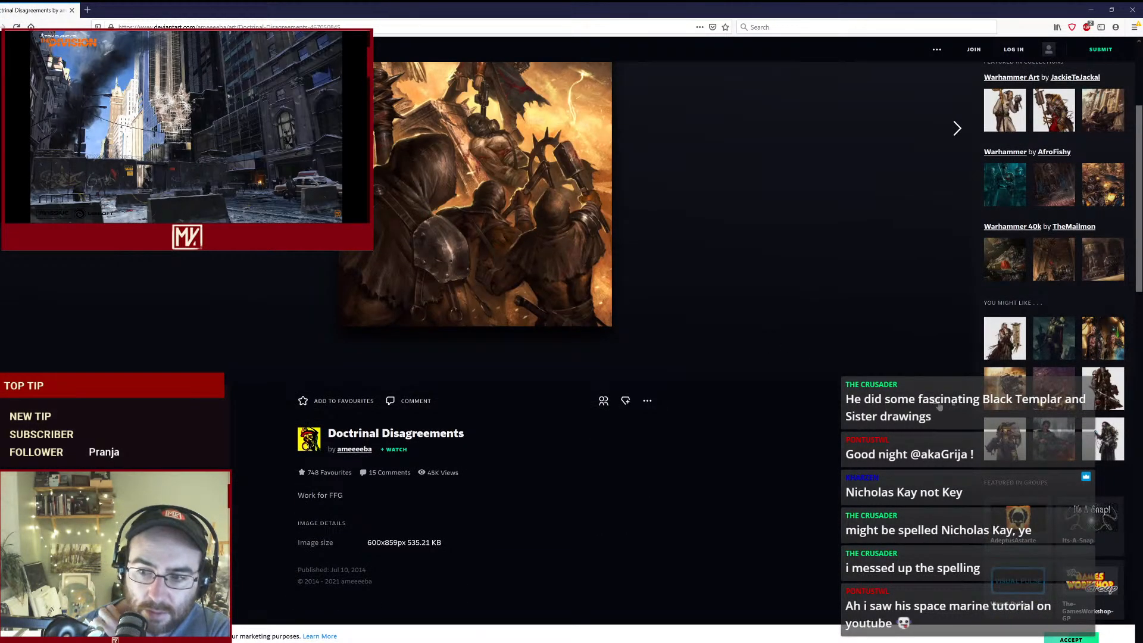
pyautogui.scroll(3, 637, 320)
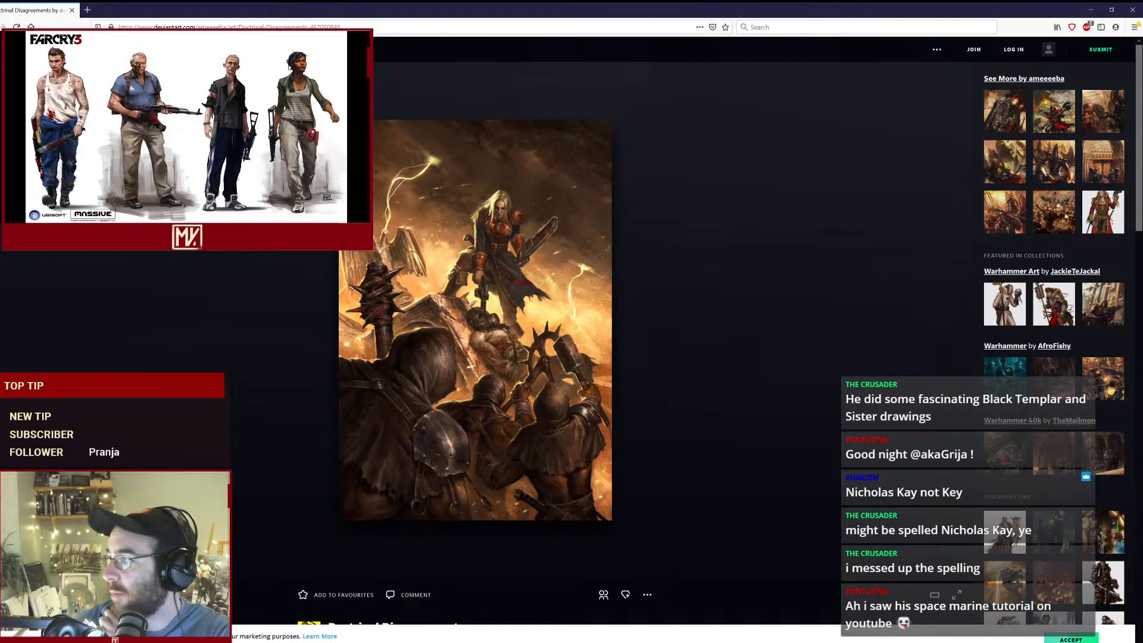
# - Switch back to Photoshop, select Layer 20 and touch up the torso armour with sampled near-blacks at 70 px
pyautogui.hotkey('alt', 'Tab')
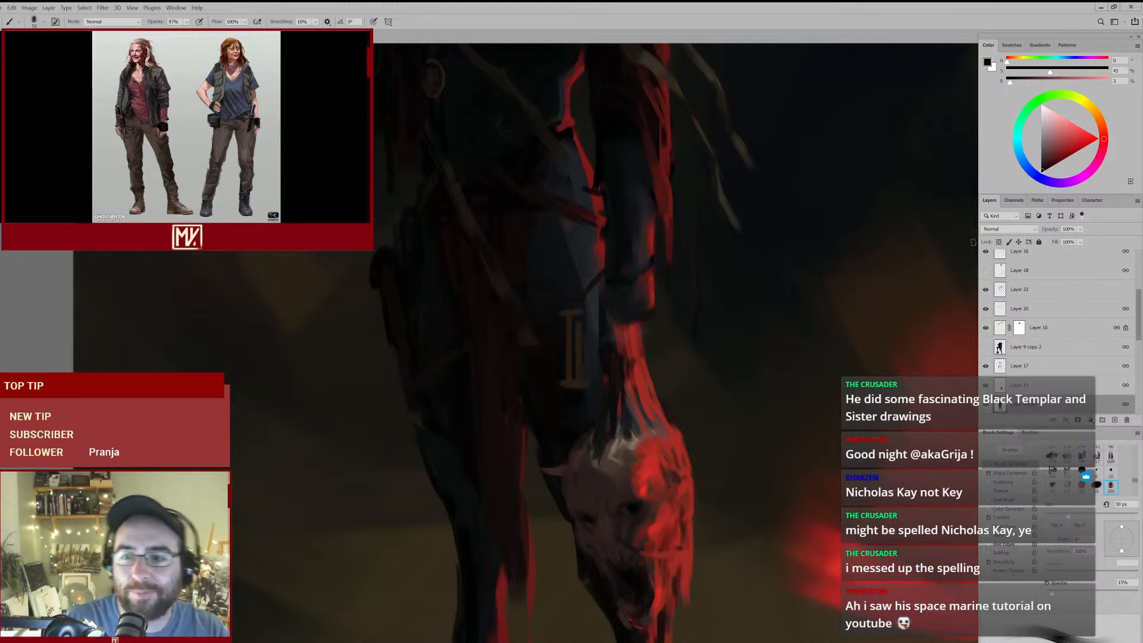
pyautogui.click(1038, 311)
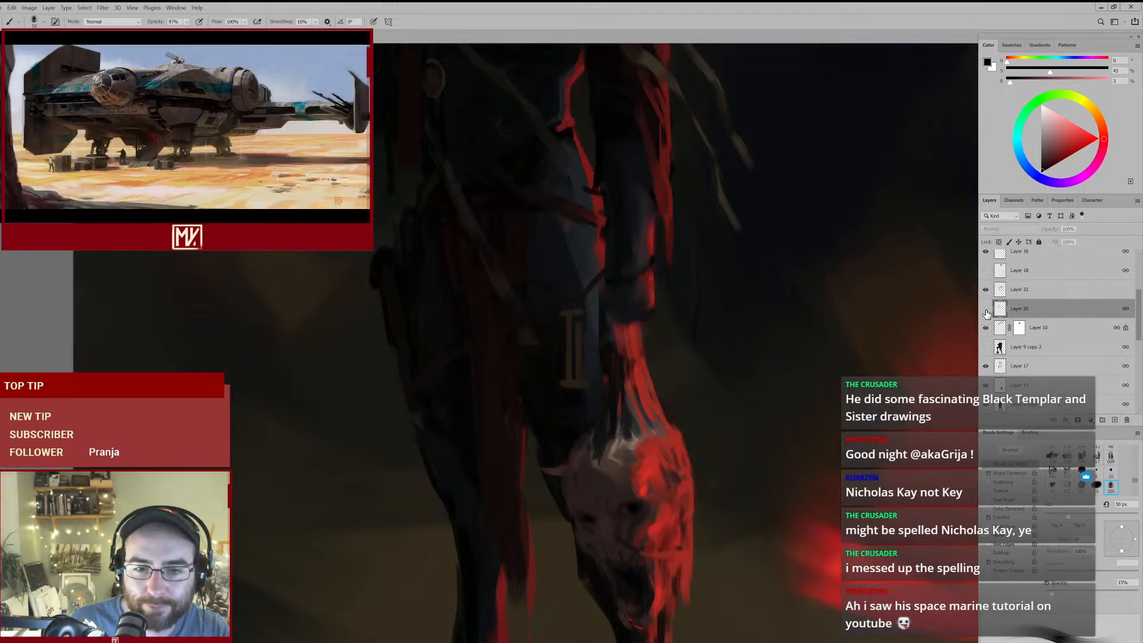
pyautogui.moveTo(500, 206); pyautogui.dragTo(517, 311)
pyautogui.moveTo(563, 178); pyautogui.dragTo(556, 235)
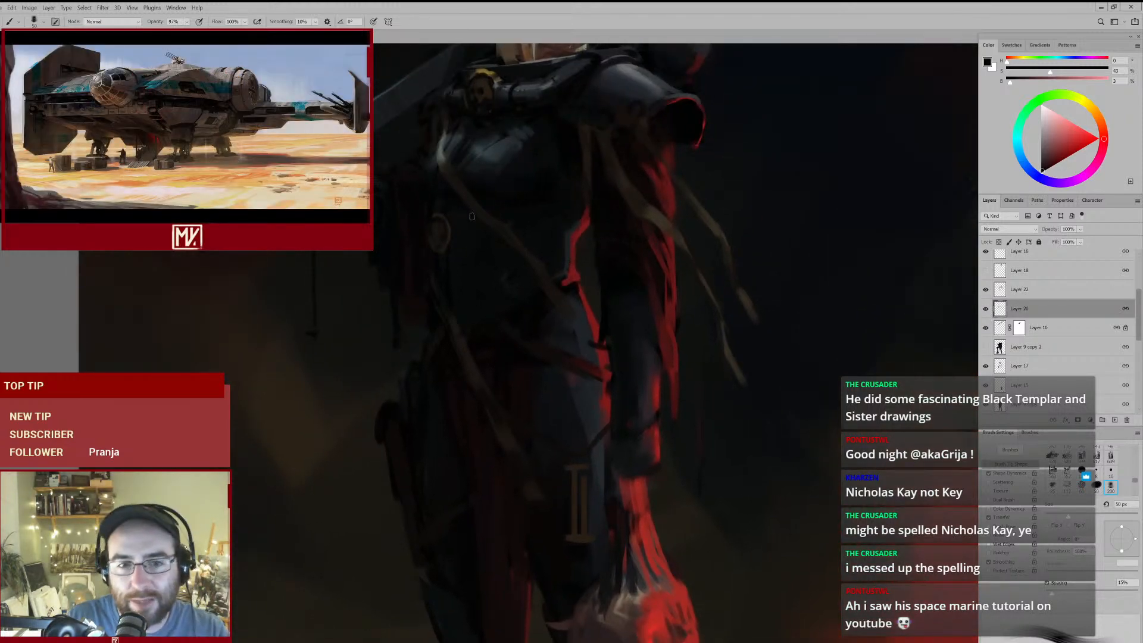
pyautogui.keyDown('alt'); pyautogui.click(496, 218); pyautogui.keyUp('alt')
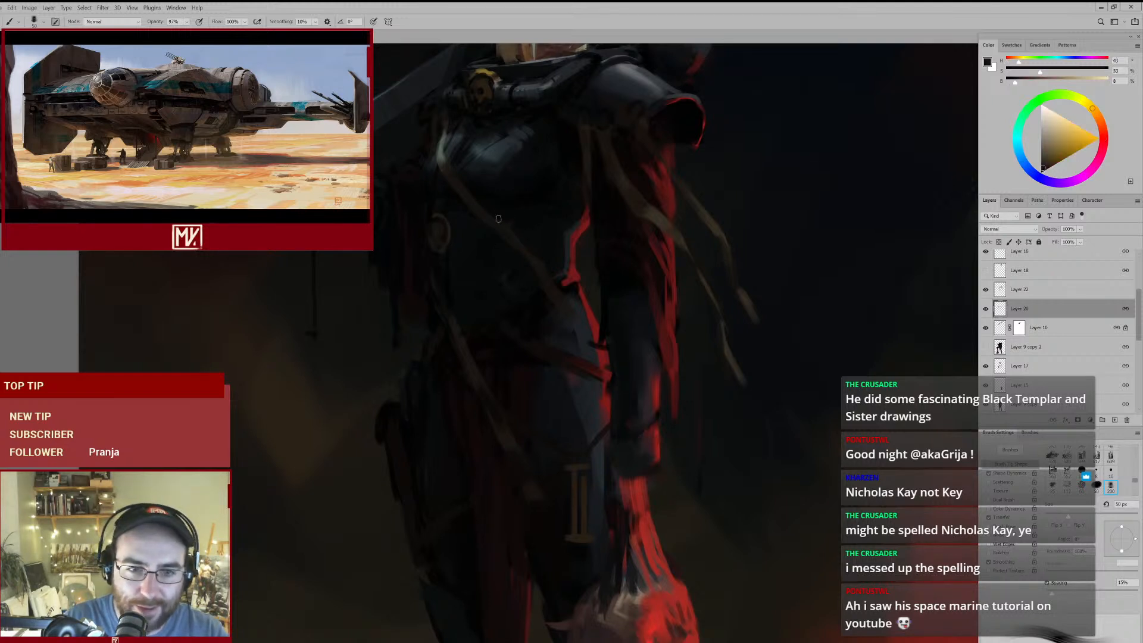
pyautogui.press(']')
pyautogui.press(']')
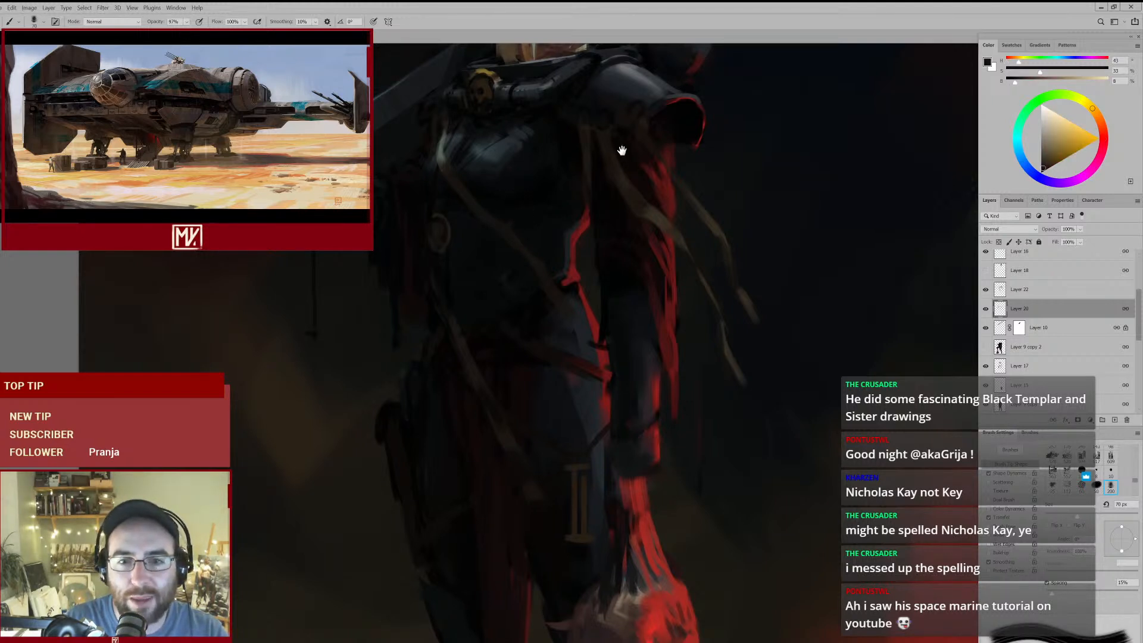
pyautogui.moveTo(622, 149); pyautogui.dragTo(605, 198)
pyautogui.keyDown('alt'); pyautogui.click(541, 178); pyautogui.keyUp('alt')
pyautogui.keyDown('alt'); pyautogui.click(538, 176); pyautogui.keyUp('alt')
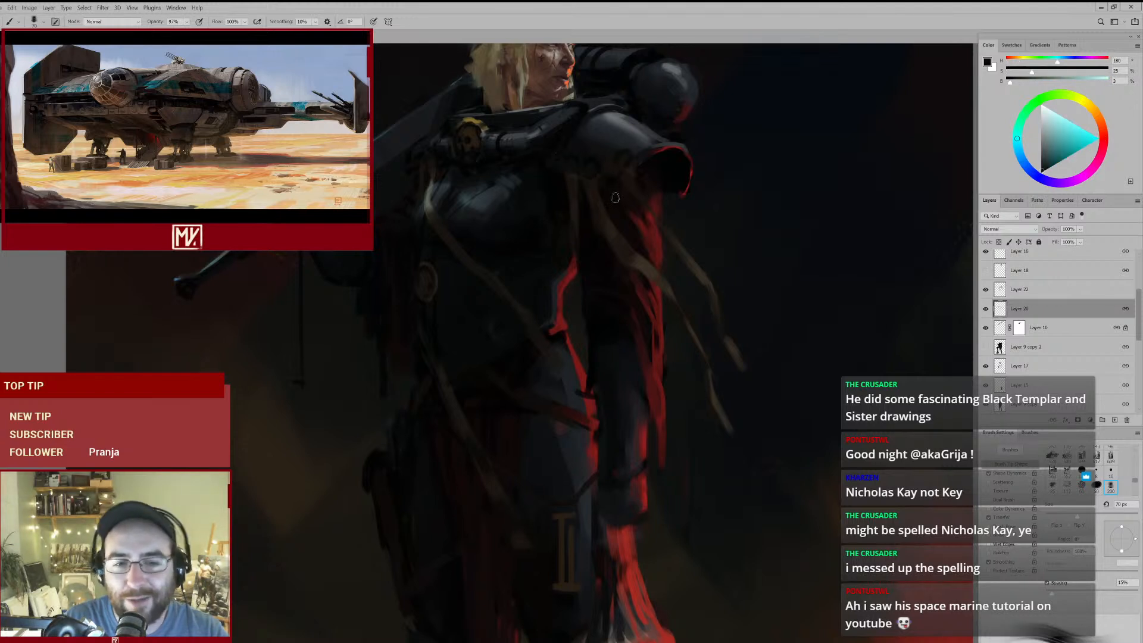
# - Select Layer 22 and rework the hanging strap and belt area with sampled dark browns, ending at a 60 px brush
pyautogui.click(1010, 290)
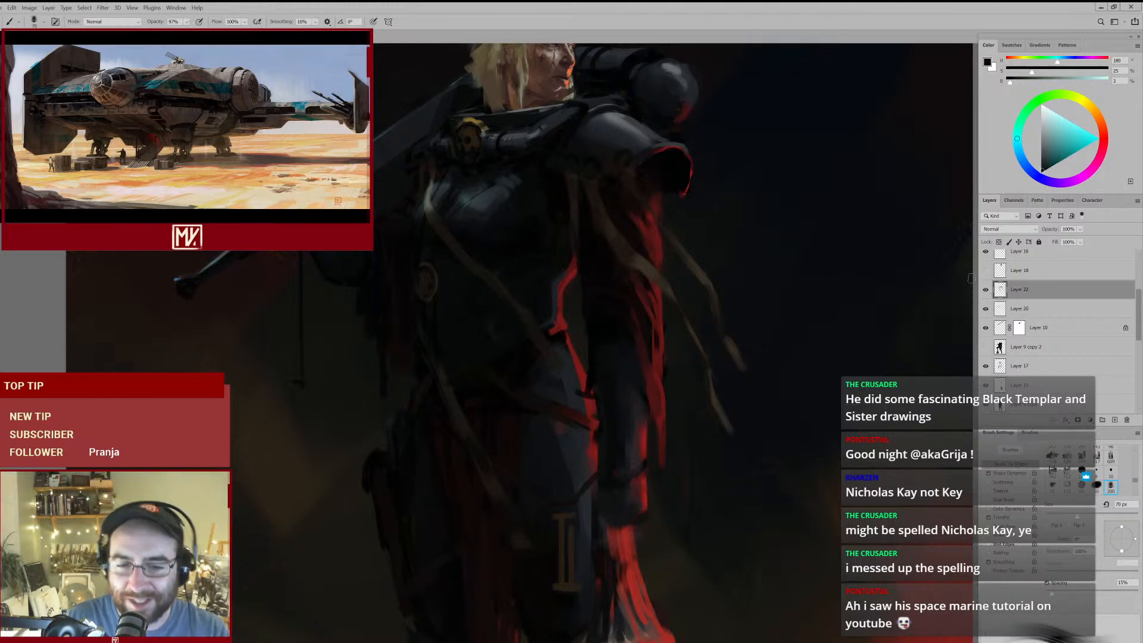
pyautogui.moveTo(567, 331)
pyautogui.mouseDown()
pyautogui.moveTo(516, 361)
pyautogui.moveTo(544, 333)
pyautogui.mouseUp()
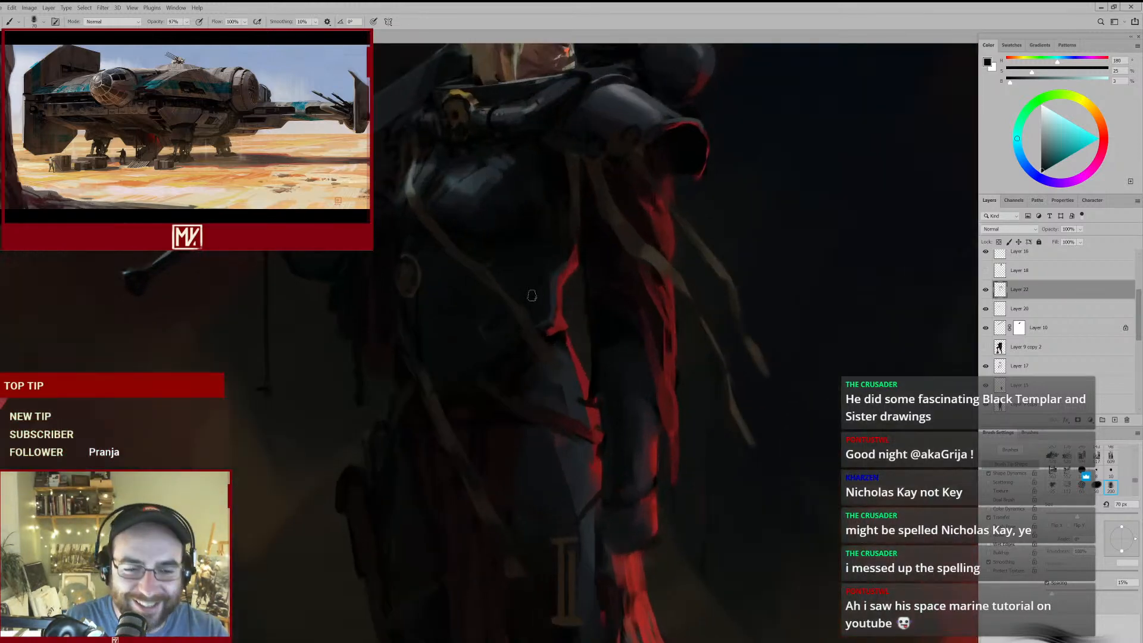
pyautogui.keyDown('alt'); pyautogui.click(432, 401); pyautogui.keyUp('alt')
pyautogui.press(']')
pyautogui.moveTo(446, 426); pyautogui.dragTo(505, 317)
pyautogui.press('[')
pyautogui.keyDown('alt'); pyautogui.click(502, 357); pyautogui.keyUp('alt')
pyautogui.moveTo(565, 359)
pyautogui.mouseDown()
pyautogui.moveTo(513, 390)
pyautogui.moveTo(553, 365)
pyautogui.mouseUp()
pyautogui.keyDown('alt'); pyautogui.click(567, 435); pyautogui.keyUp('alt')
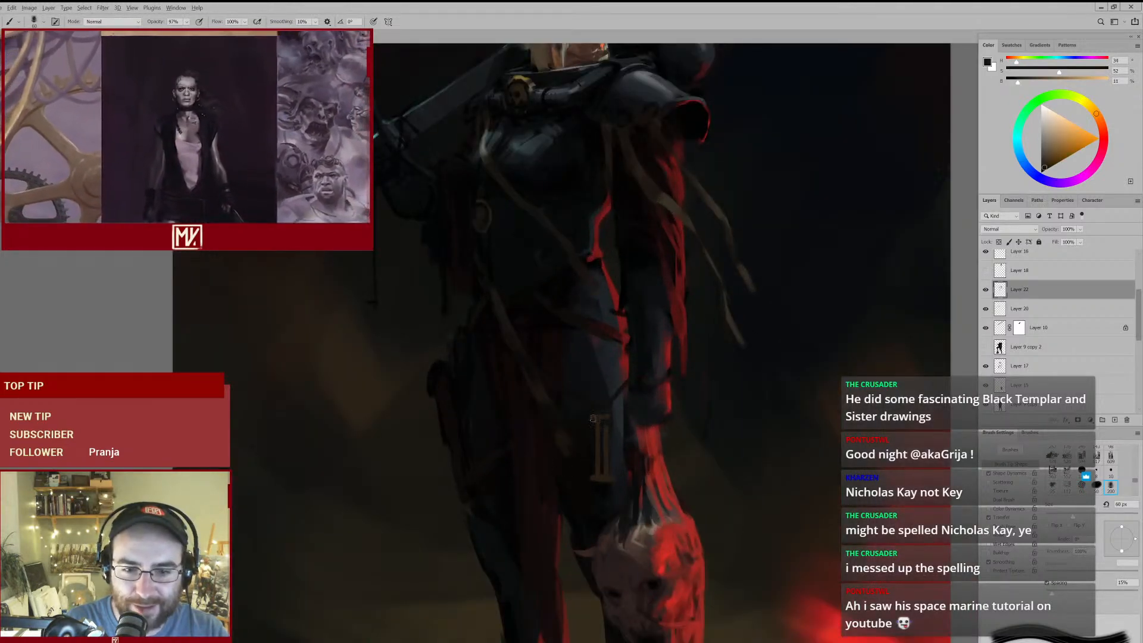
# - Trim the loose straps hanging behind the shoulder with the Eraser at 80 px
pyautogui.press('e')
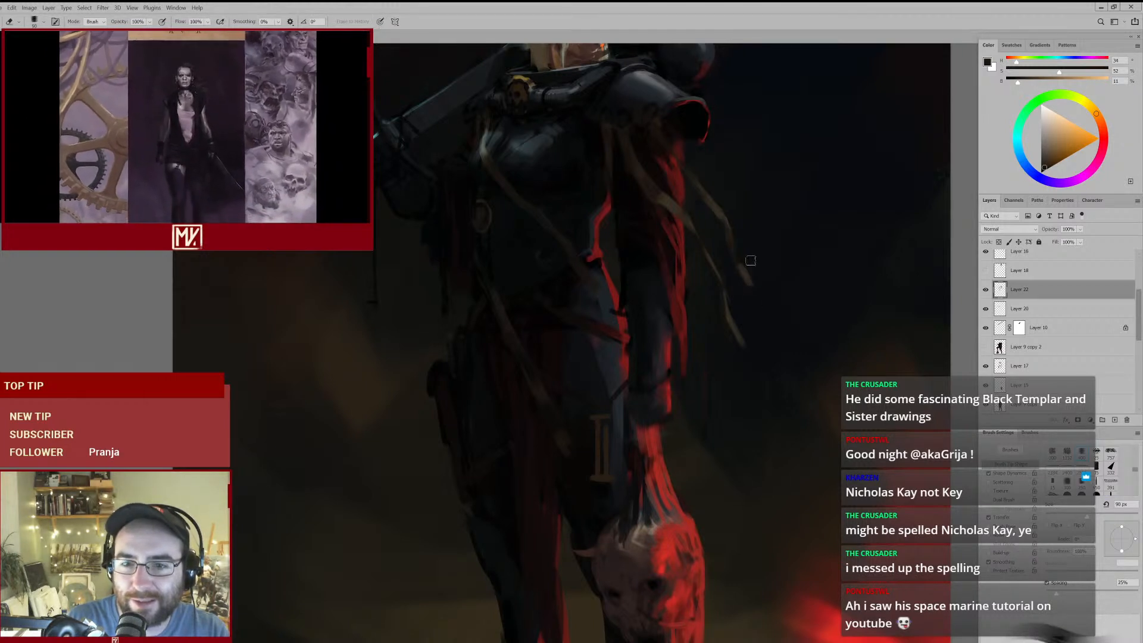
pyautogui.press('[')
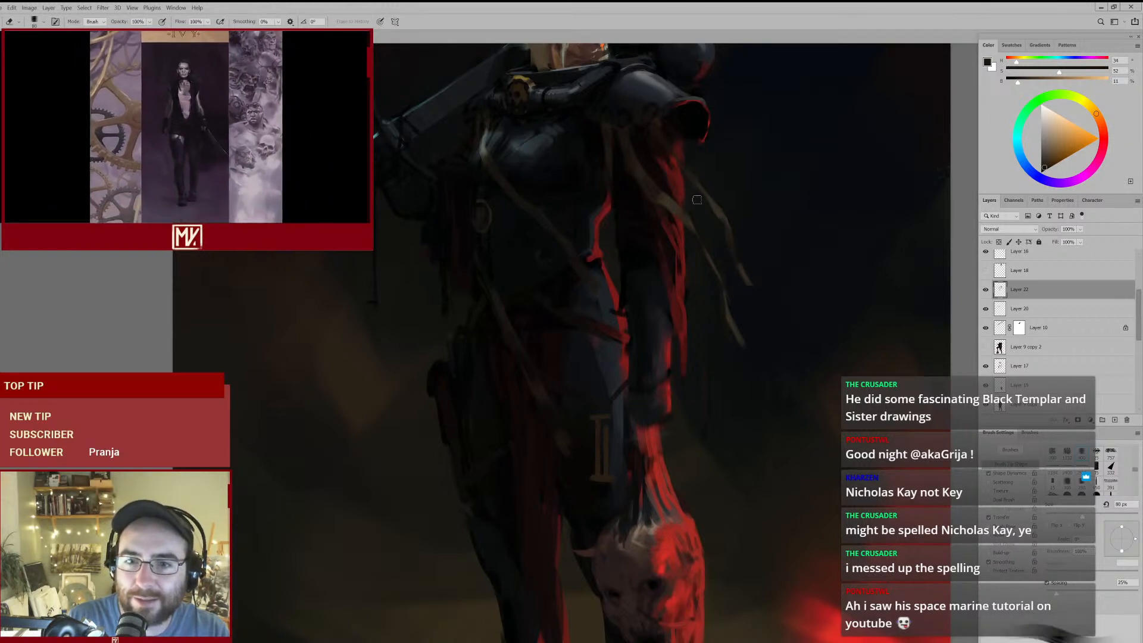
pyautogui.moveTo(746, 175); pyautogui.dragTo(716, 199)
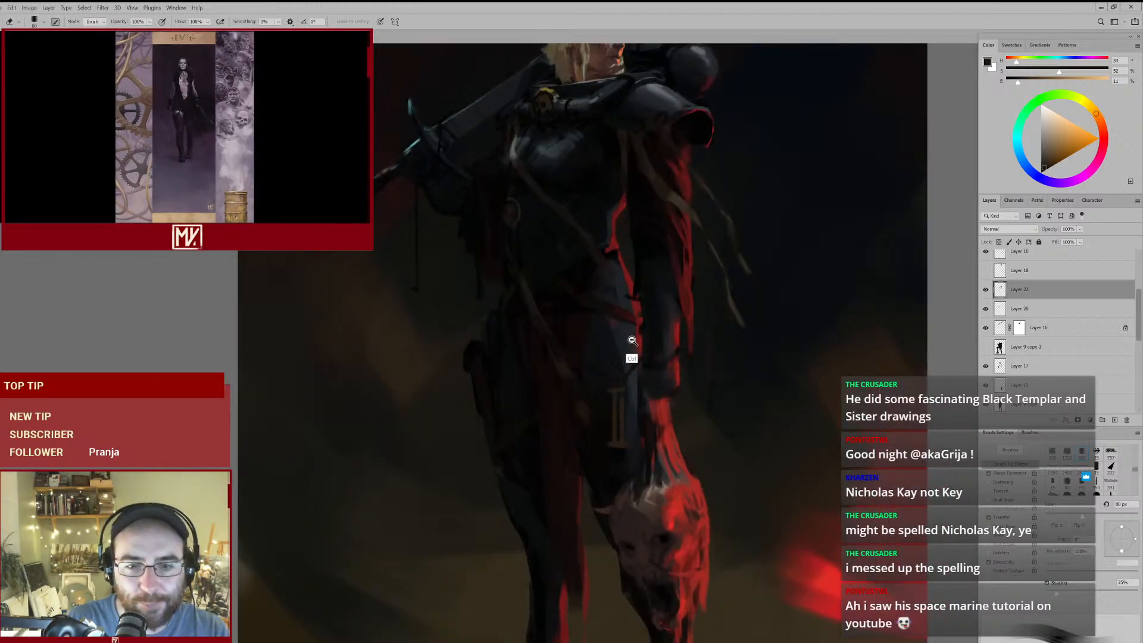
# - Return to the brush and paint sampled dark browns and reds into the middle of the loincloth at 80 px to 90 px
pyautogui.hotkey('ctrl', '0')
pyautogui.moveTo(557, 433)
pyautogui.mouseDown()
pyautogui.moveTo(598, 402)
pyautogui.moveTo(583, 377)
pyautogui.mouseUp()
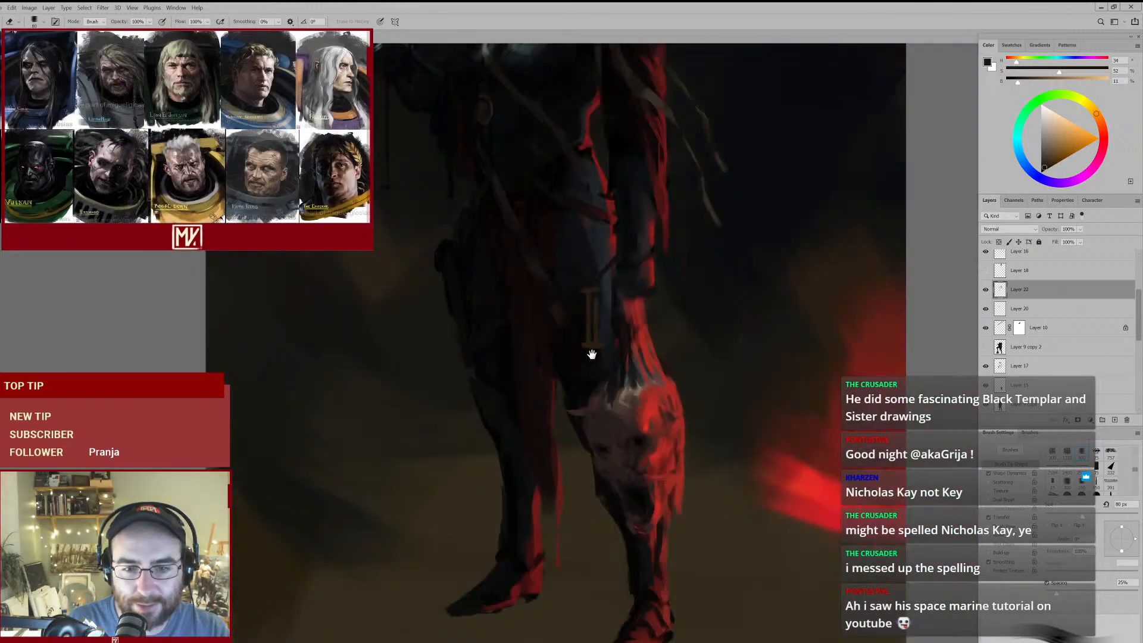
pyautogui.press('b')
pyautogui.keyDown('alt'); pyautogui.click(534, 296); pyautogui.keyUp('alt')
pyautogui.keyDown('alt'); pyautogui.click(515, 285); pyautogui.keyUp('alt')
pyautogui.press(']')
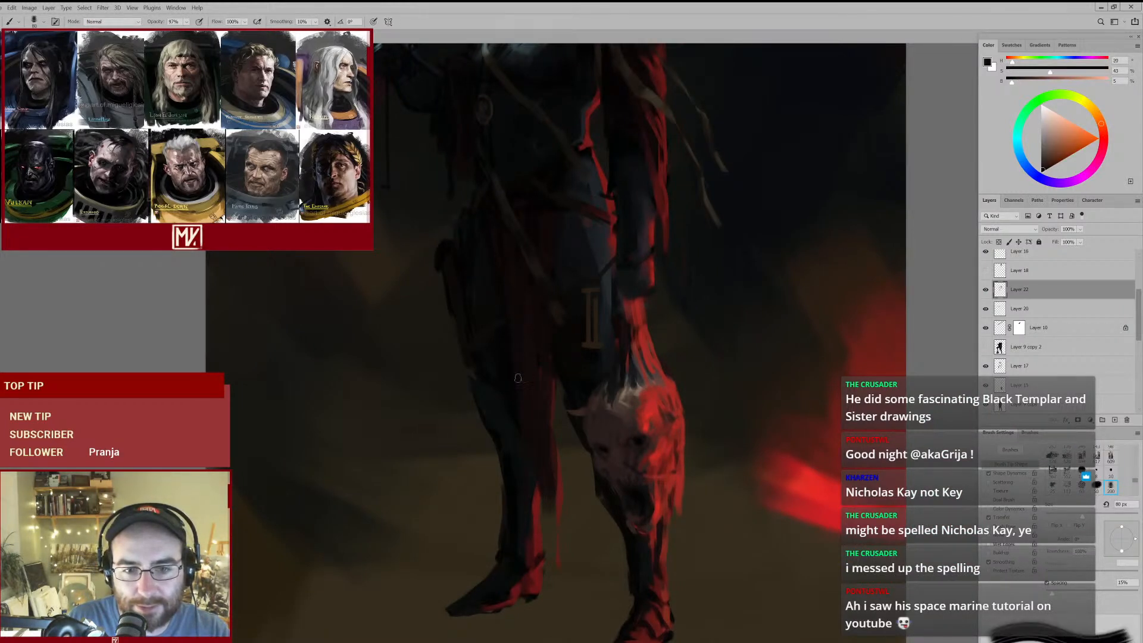
pyautogui.press(']')
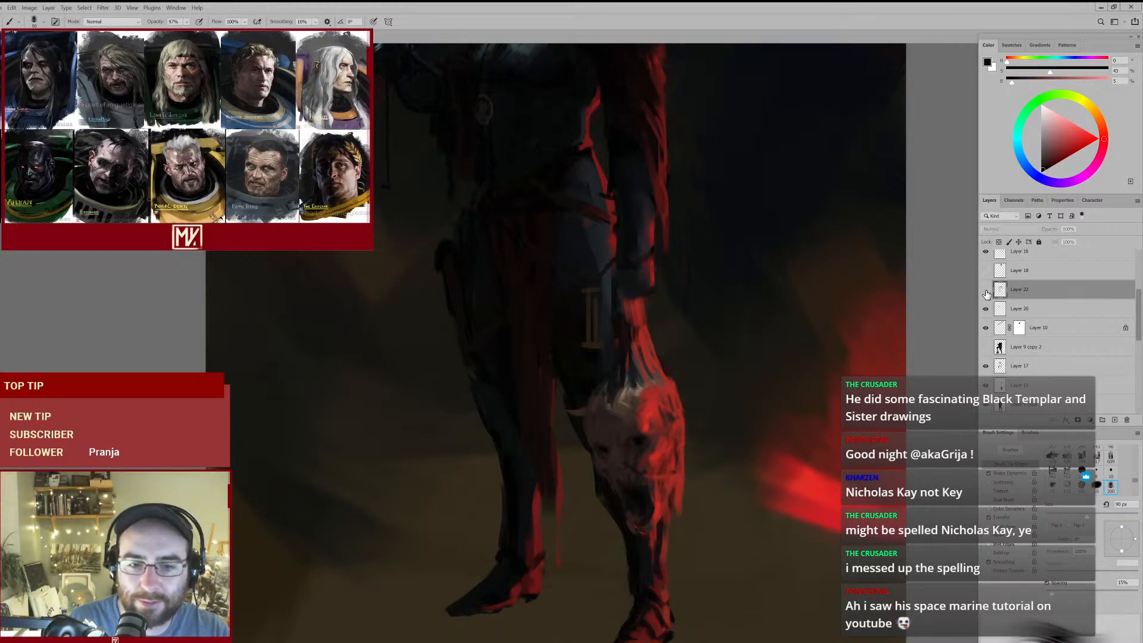
# - Darken the lower loincloth between the legs with sampled red-browns and near-blacks, reducing the brush from 90 px to 50 px
pyautogui.moveTo(547, 351)
pyautogui.mouseDown()
pyautogui.moveTo(523, 366)
pyautogui.moveTo(545, 374)
pyautogui.mouseUp()
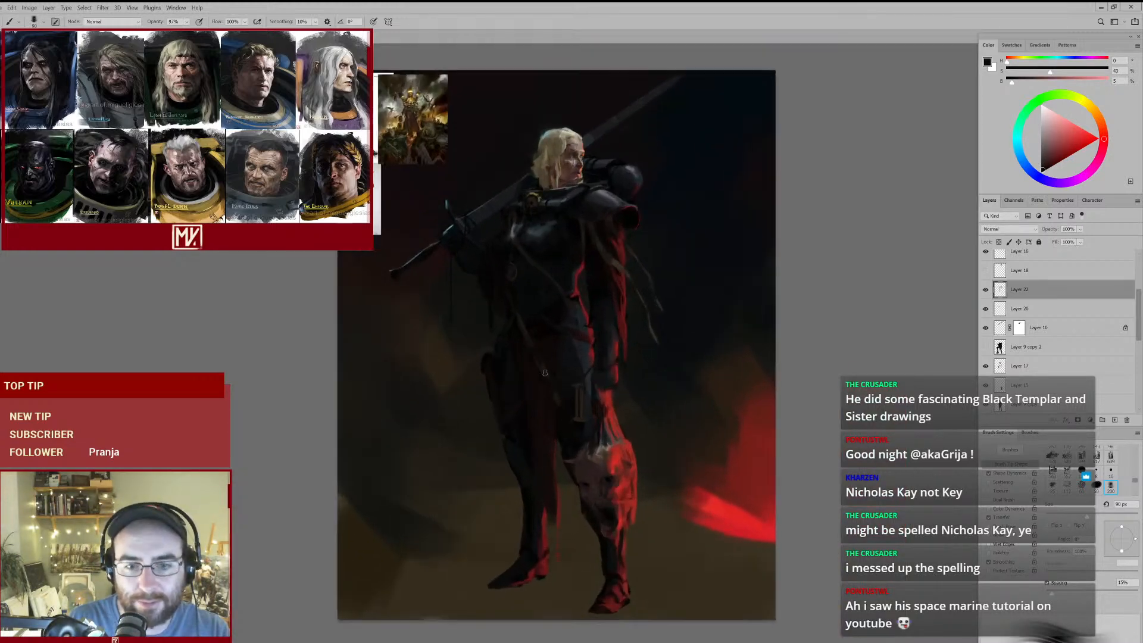
pyautogui.keyDown('alt'); pyautogui.click(548, 489); pyautogui.keyUp('alt')
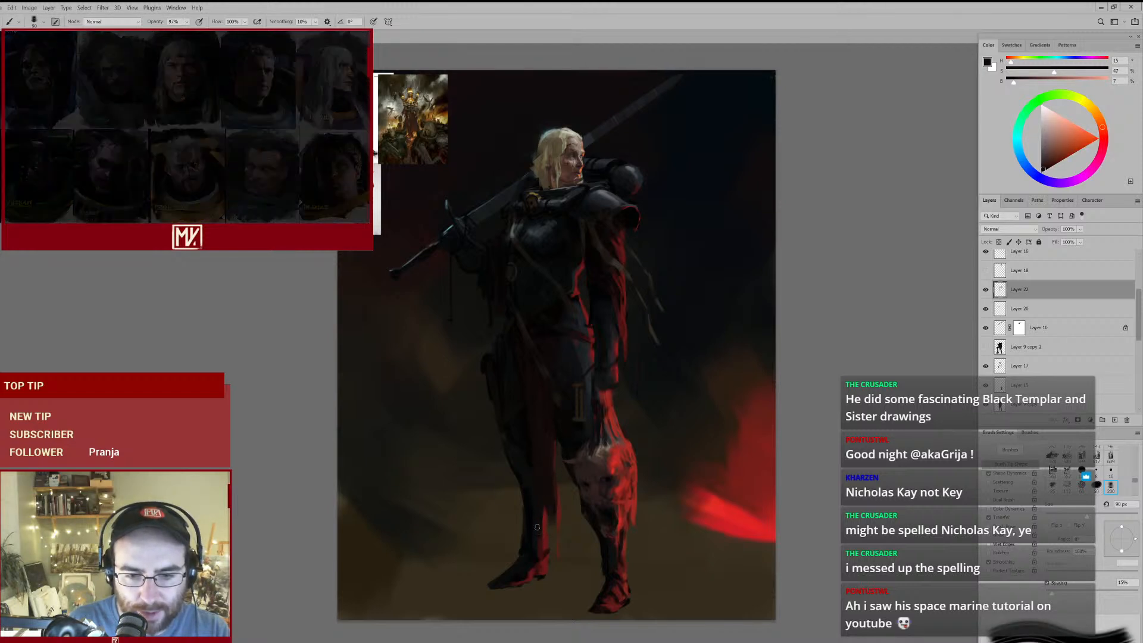
pyautogui.keyDown('alt'); pyautogui.click(528, 457); pyautogui.keyUp('alt')
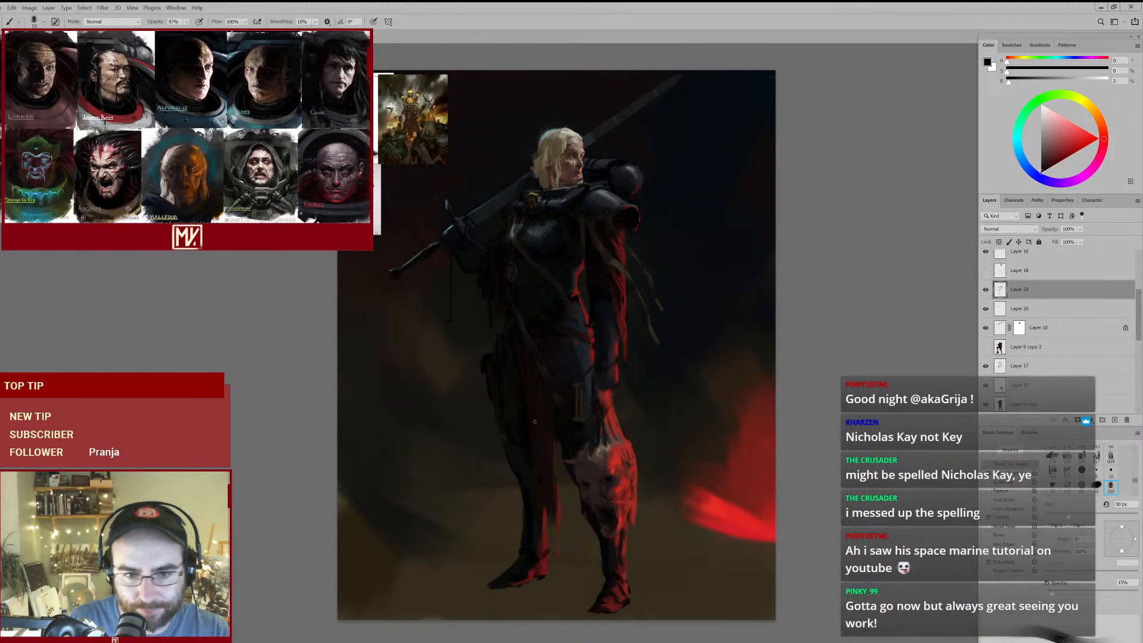
# - Darken the hip area beside the red loincloth with sampled near-black browns, reducing the brush to 40 px
pyautogui.scroll(2, 556, 339)
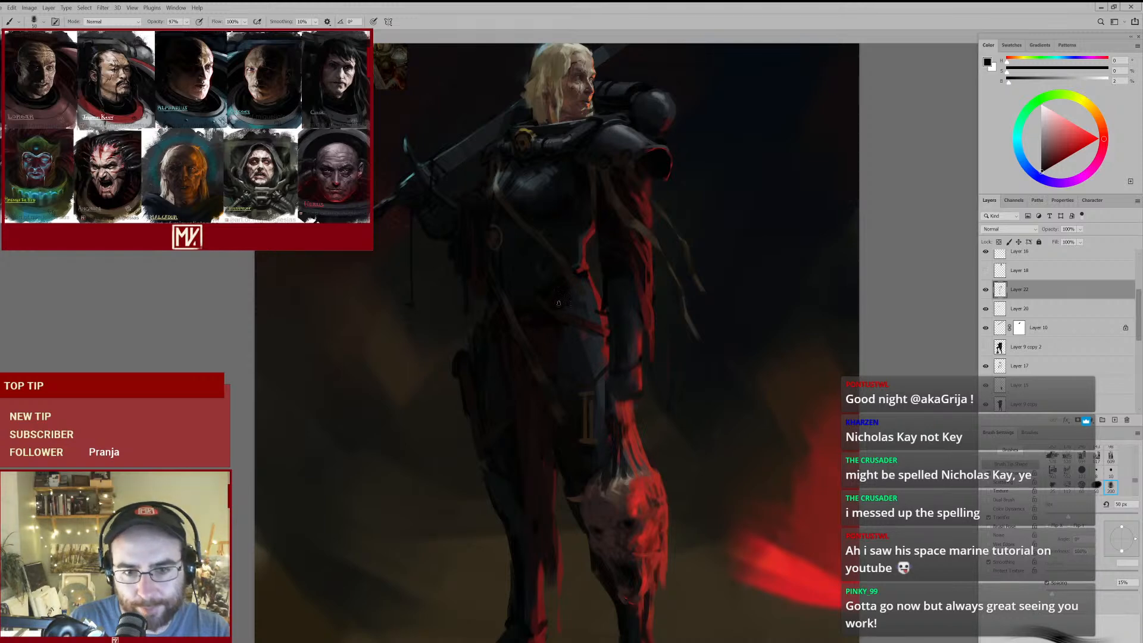
pyautogui.moveTo(521, 358); pyautogui.dragTo(537, 350)
pyautogui.keyDown('alt'); pyautogui.click(476, 356); pyautogui.keyUp('alt')
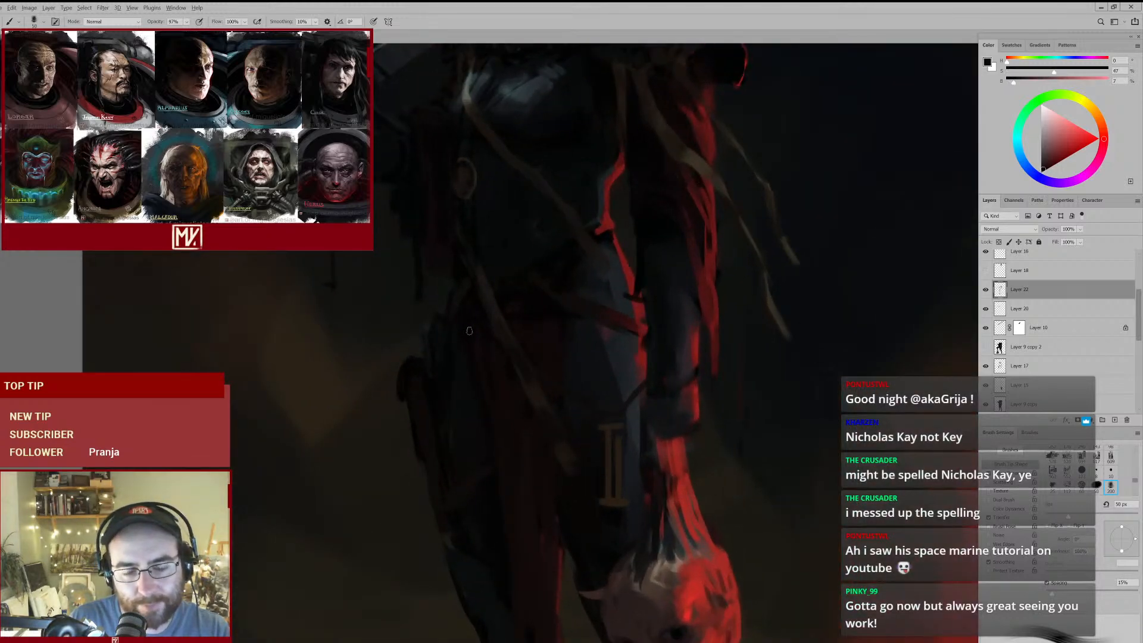
pyautogui.keyDown('alt'); pyautogui.click(477, 317); pyautogui.keyUp('alt')
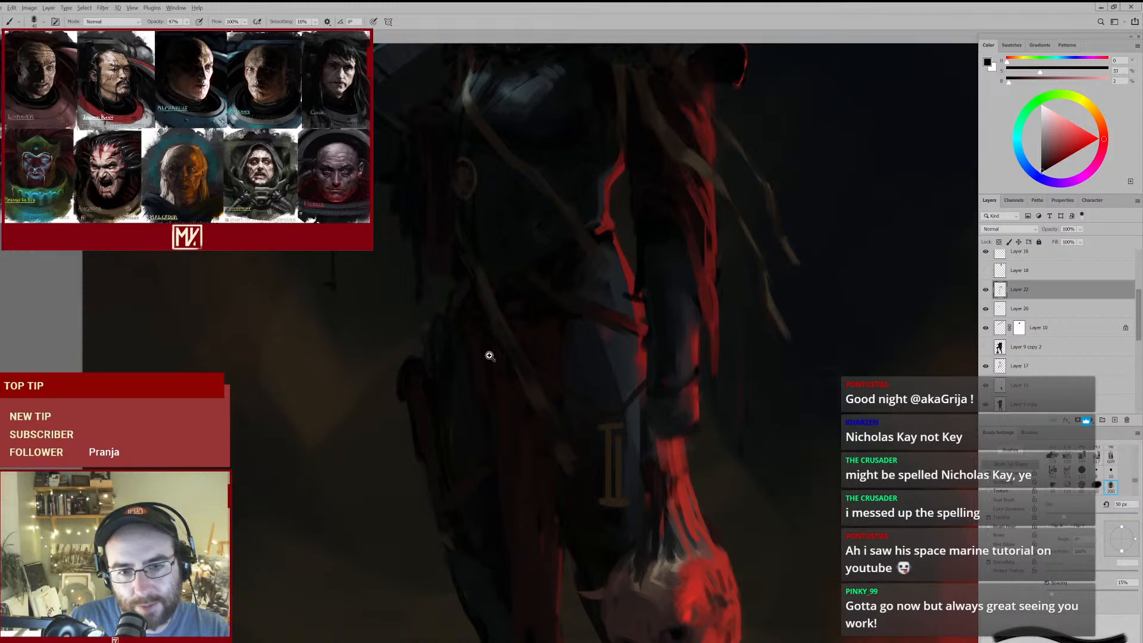
pyautogui.moveTo(462, 402); pyautogui.dragTo(447, 425)
pyautogui.moveTo(552, 439)
pyautogui.mouseDown()
pyautogui.moveTo(564, 429)
pyautogui.moveTo(554, 389)
pyautogui.mouseUp()
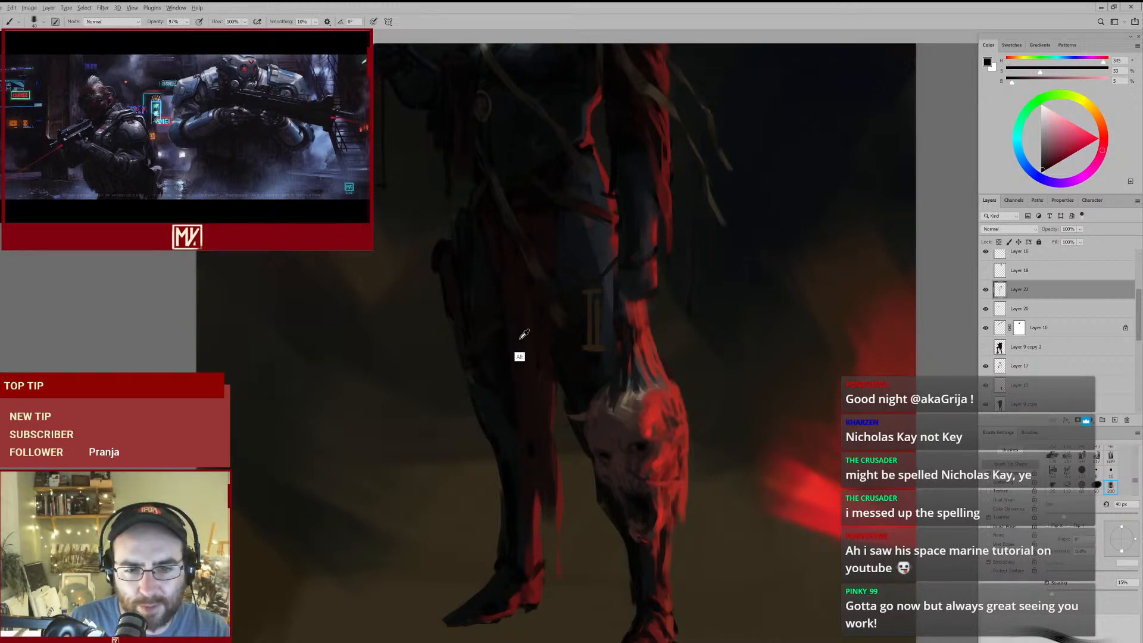
# - Paint sampled dark reds, browns and near-blacks along the loincloth and inner thigh with a brush of 40 px to 50 px
pyautogui.keyDown('alt'); pyautogui.click(509, 301); pyautogui.keyUp('alt')
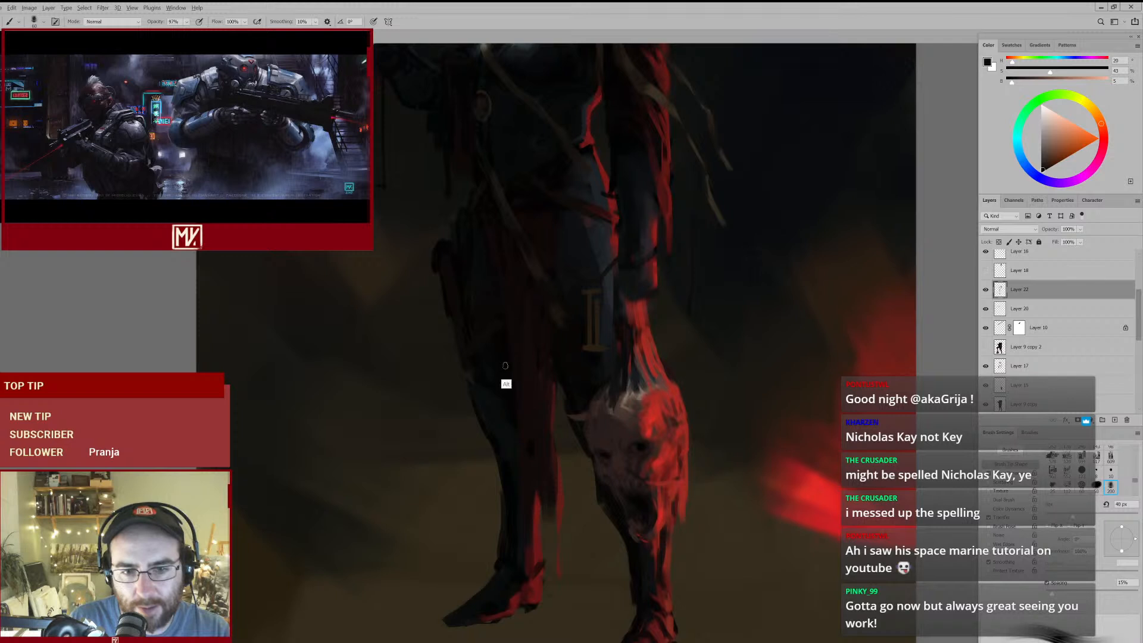
pyautogui.keyDown('alt'); pyautogui.click(538, 440); pyautogui.keyUp('alt')
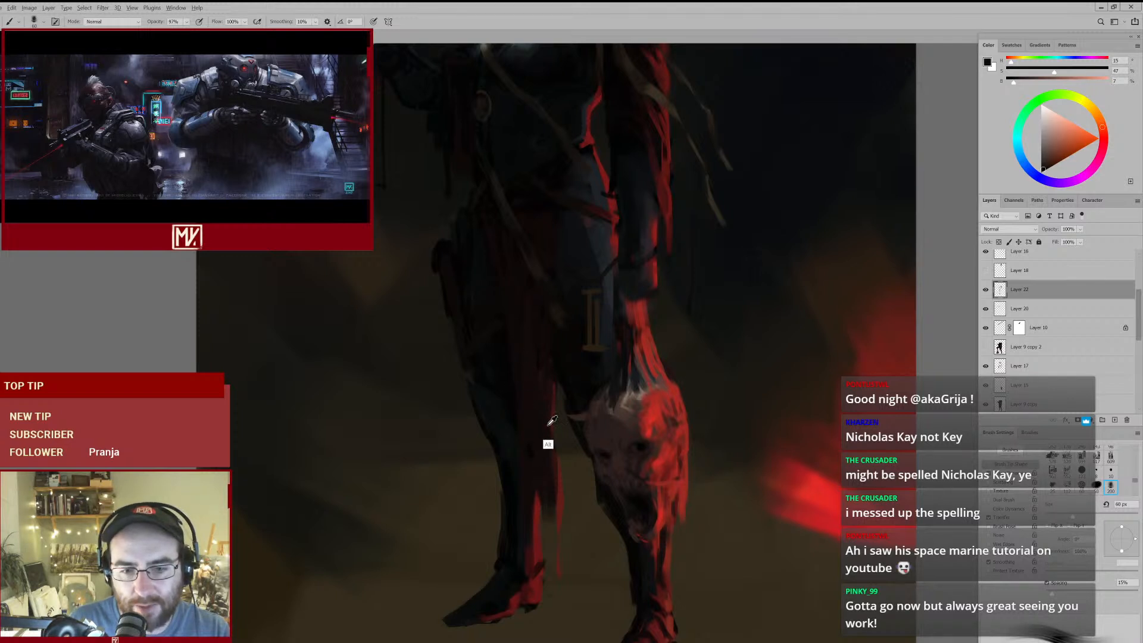
pyautogui.keyDown('alt'); pyautogui.click(549, 353); pyautogui.keyUp('alt')
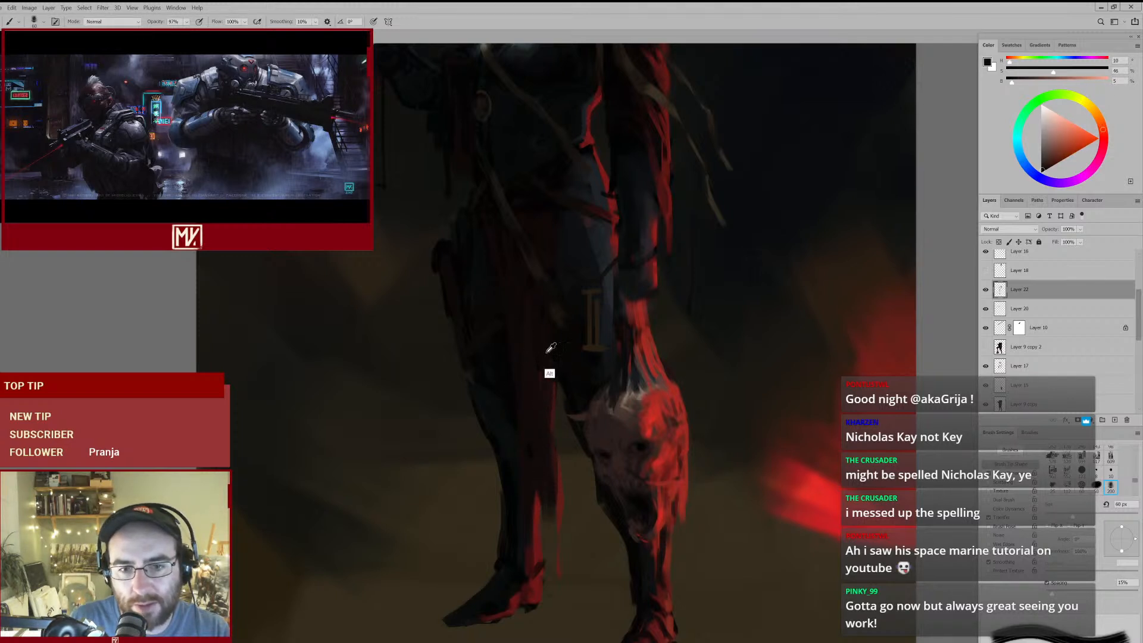
pyautogui.keyDown('alt'); pyautogui.click(548, 349); pyautogui.keyUp('alt')
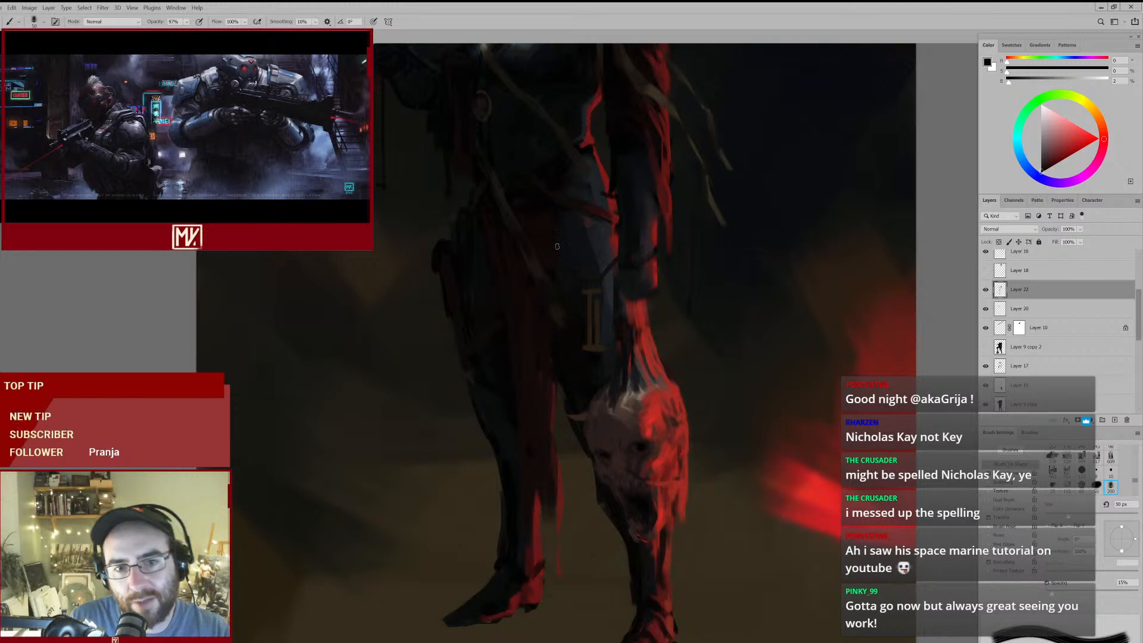
pyautogui.keyDown('alt'); pyautogui.click(568, 294); pyautogui.keyUp('alt')
pyautogui.press(']')
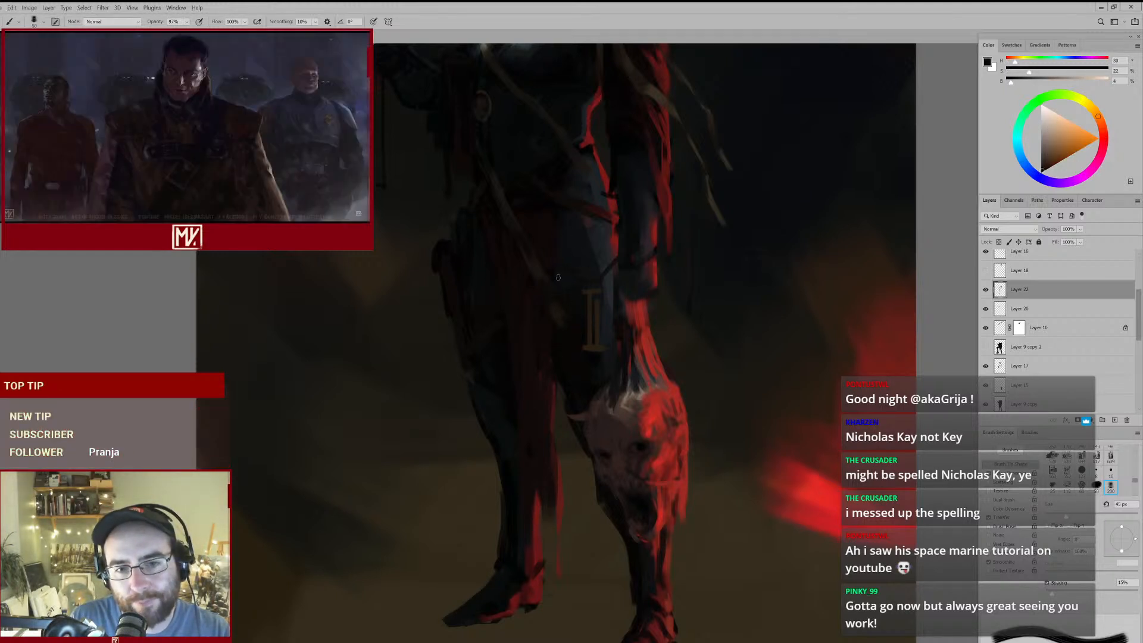
# - Shade the abdomen and belt area with a sampled very dark green, enlarging the brush to 80 px
pyautogui.moveTo(574, 196); pyautogui.dragTo(567, 234)
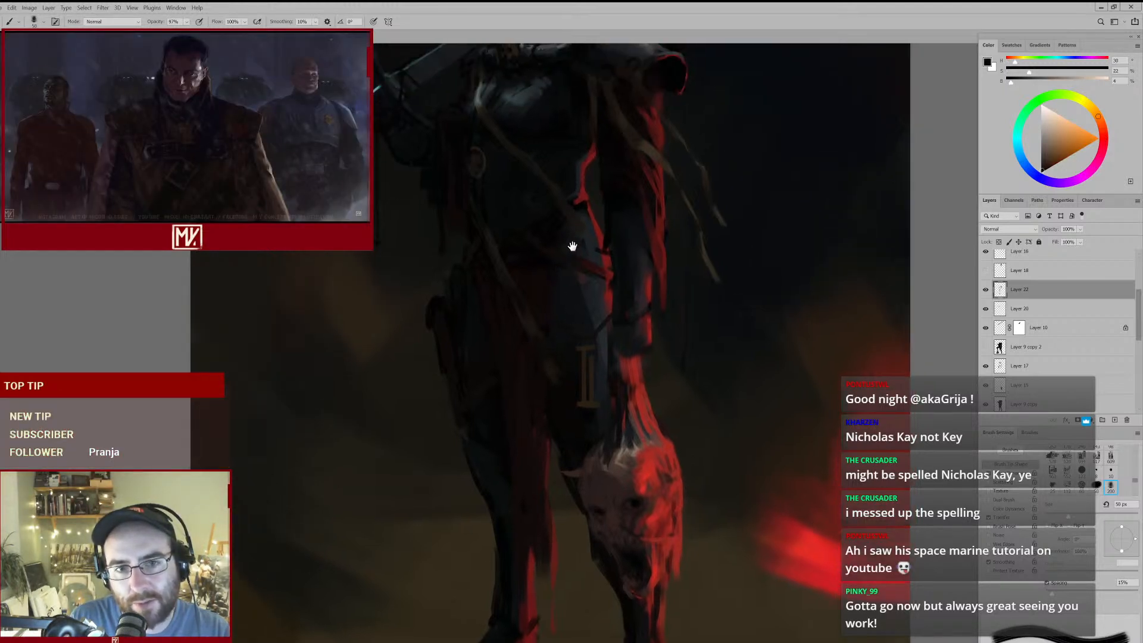
pyautogui.keyDown('alt'); pyautogui.click(540, 196); pyautogui.keyUp('alt')
pyautogui.press(']')
pyautogui.press(']')
pyautogui.press(']')
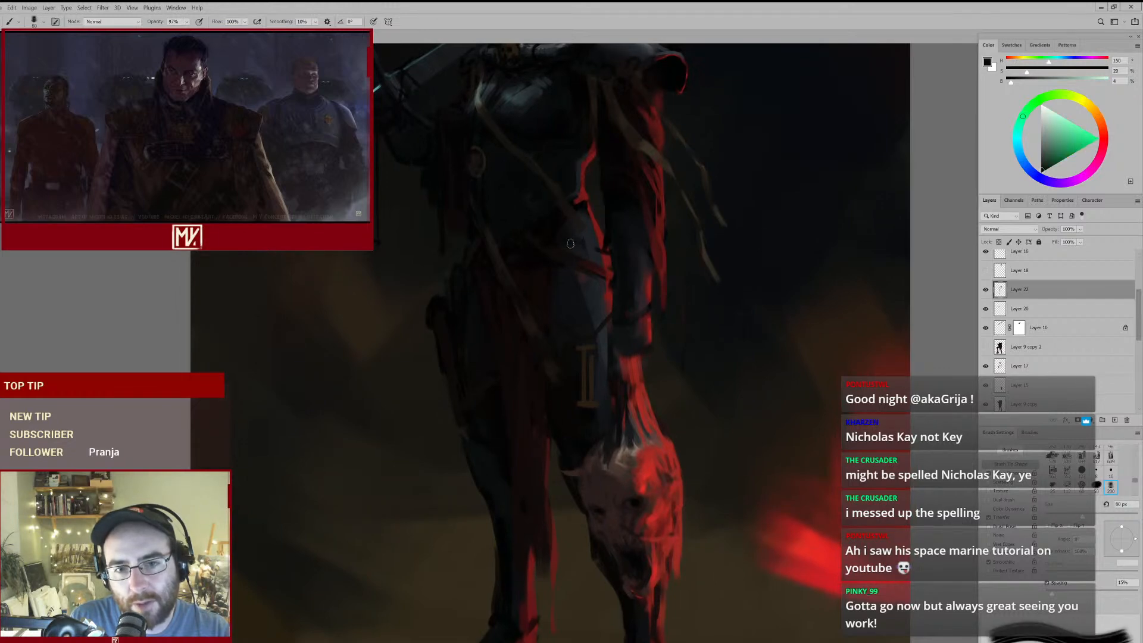
pyautogui.moveTo(568, 268); pyautogui.dragTo(555, 290)
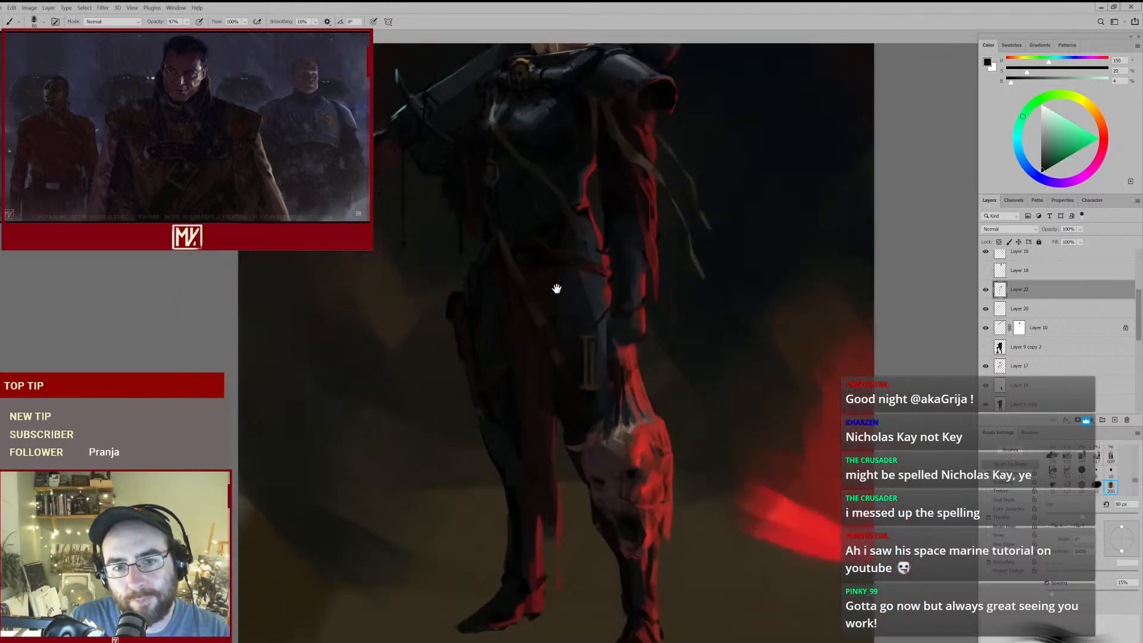
pyautogui.moveTo(585, 233); pyautogui.dragTo(585, 307)
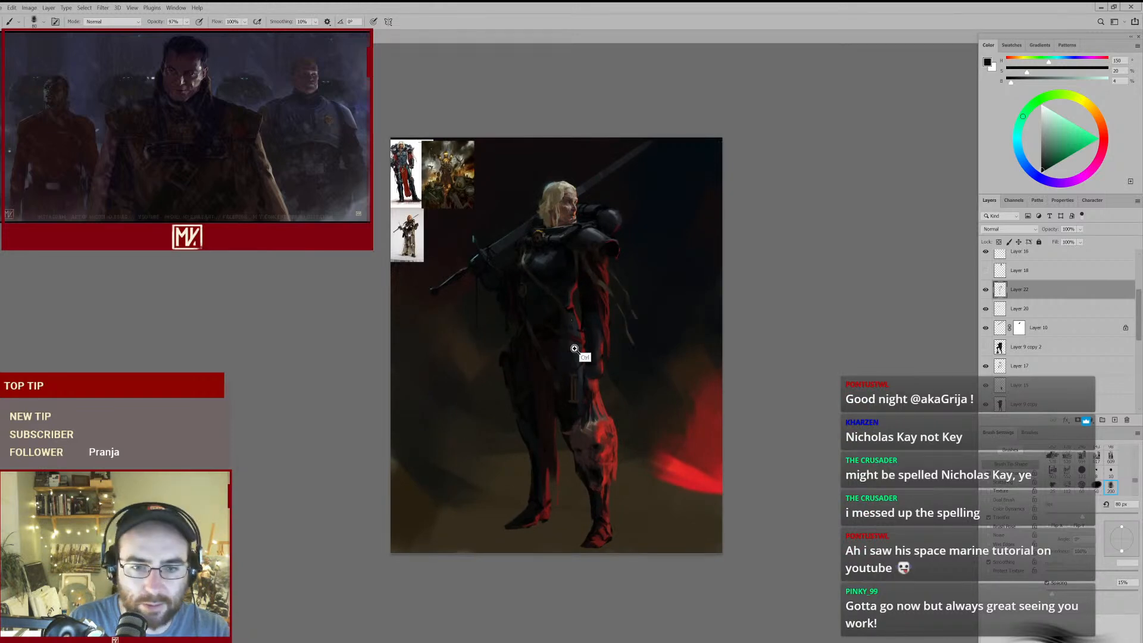
# - Trim the diagonal strap hanging over the hip with the Eraser, reducing it from 80 px to 70 px and smaller
pyautogui.moveTo(574, 349); pyautogui.dragTo(613, 301)
pyautogui.press('e')
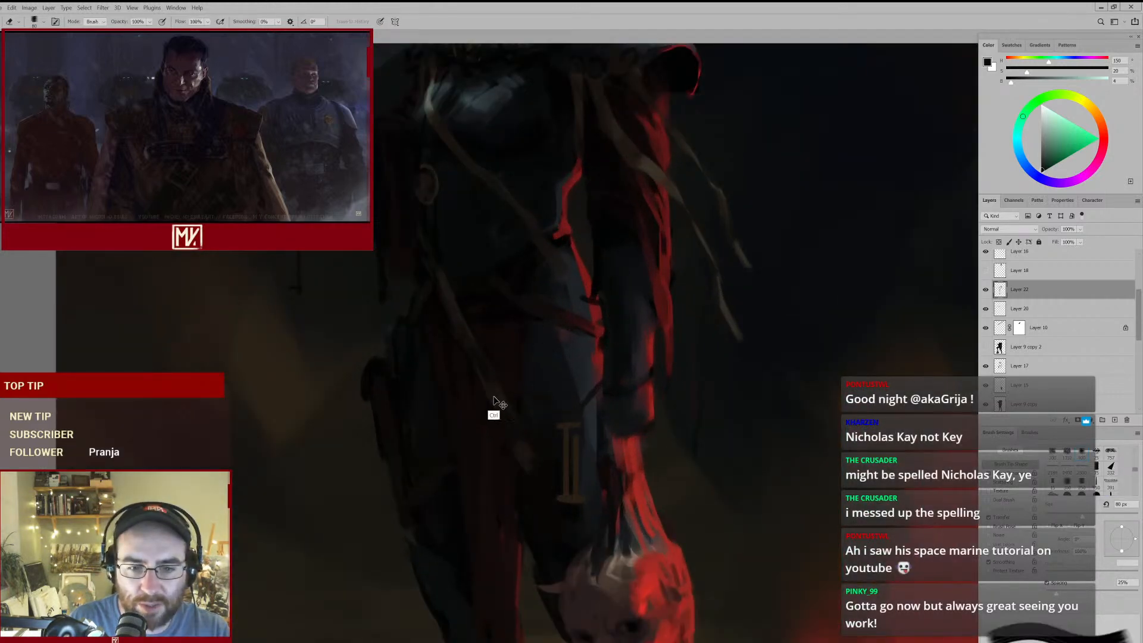
pyautogui.moveTo(475, 383); pyautogui.dragTo(509, 444)
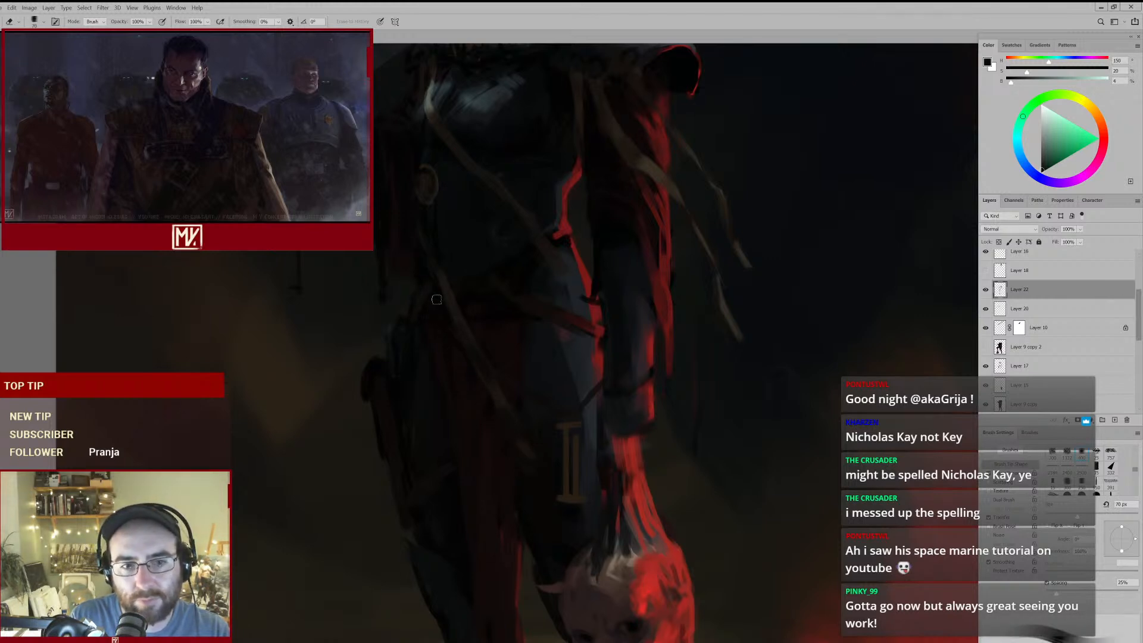
pyautogui.press('b')
pyautogui.keyDown('alt'); pyautogui.click(439, 267); pyautogui.keyUp('alt')
pyautogui.press('e')
pyautogui.press('[')
# - Repaint the upper part of the diagonal strap below the side medallion with sampled dark yellow-browns, reducing the brush to 30 px
pyautogui.press('b')
pyautogui.keyDown('alt'); pyautogui.click(436, 264); pyautogui.keyUp('alt')
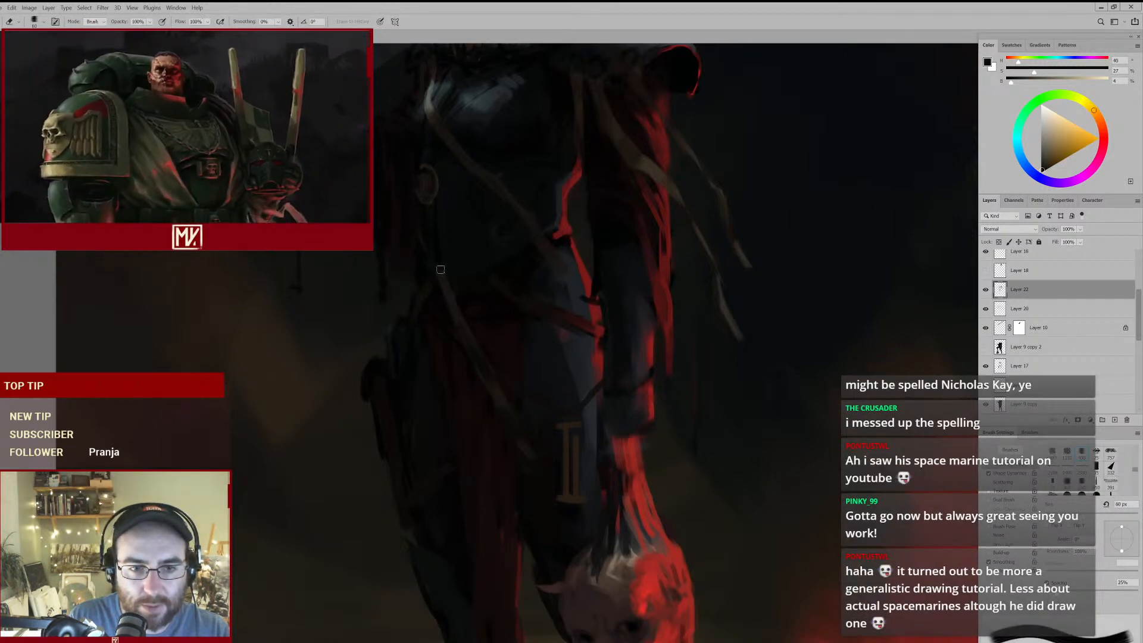
pyautogui.press('[')
pyautogui.press('[')
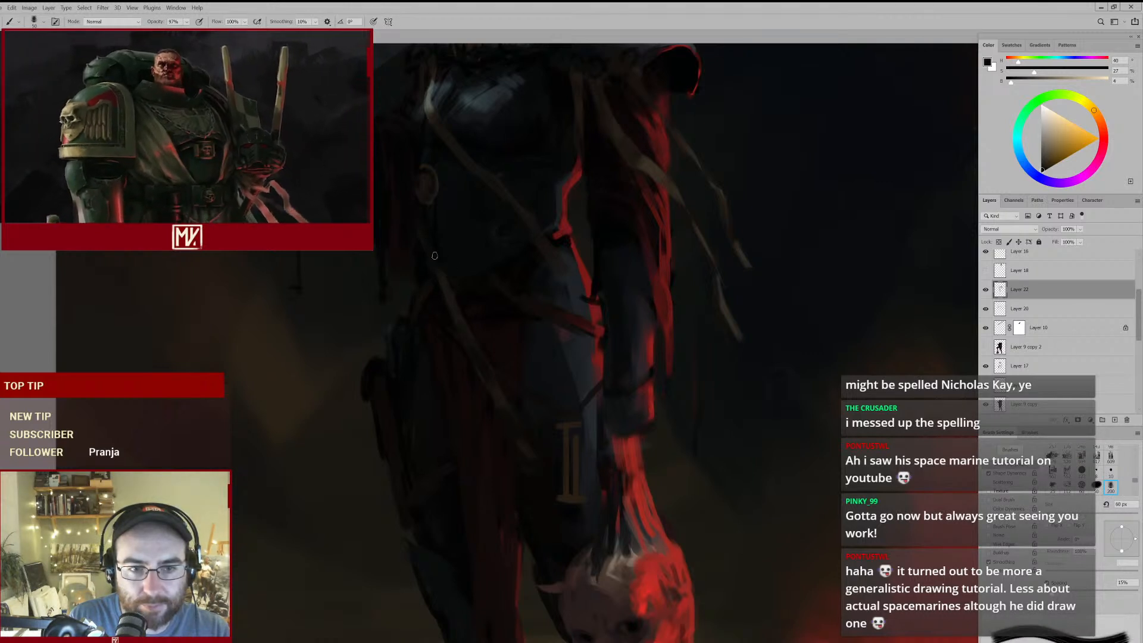
pyautogui.press('[')
pyautogui.press('[')
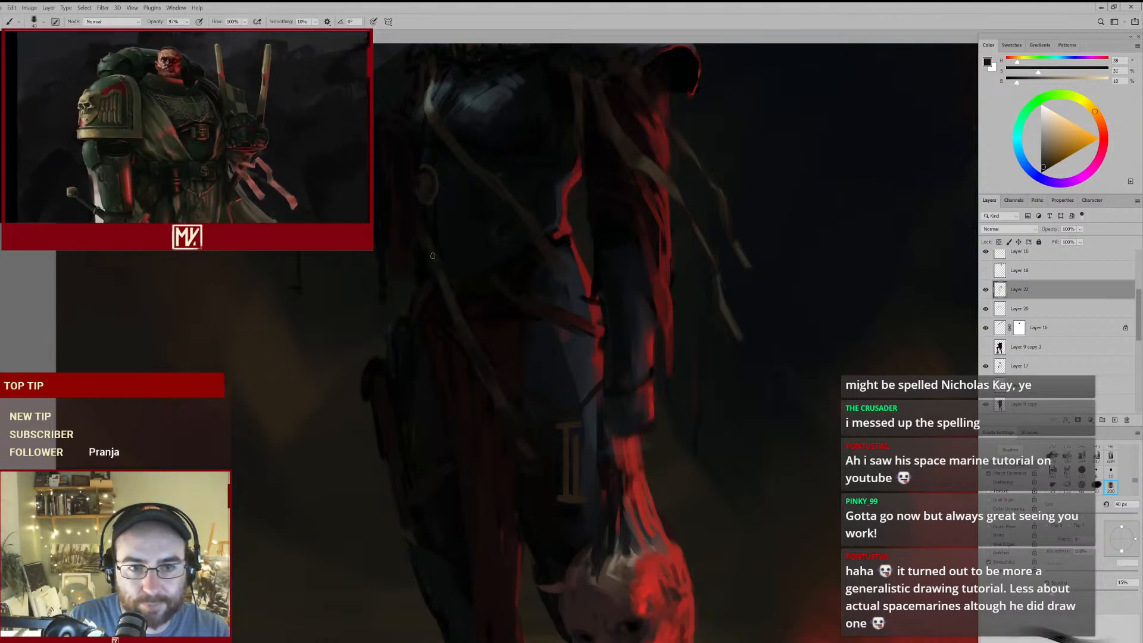
pyautogui.keyDown('alt'); pyautogui.click(426, 225); pyautogui.keyUp('alt')
pyautogui.press('[')
pyautogui.moveTo(422, 230); pyautogui.dragTo(439, 274)
pyautogui.keyDown('alt'); pyautogui.click(429, 297); pyautogui.keyUp('alt')
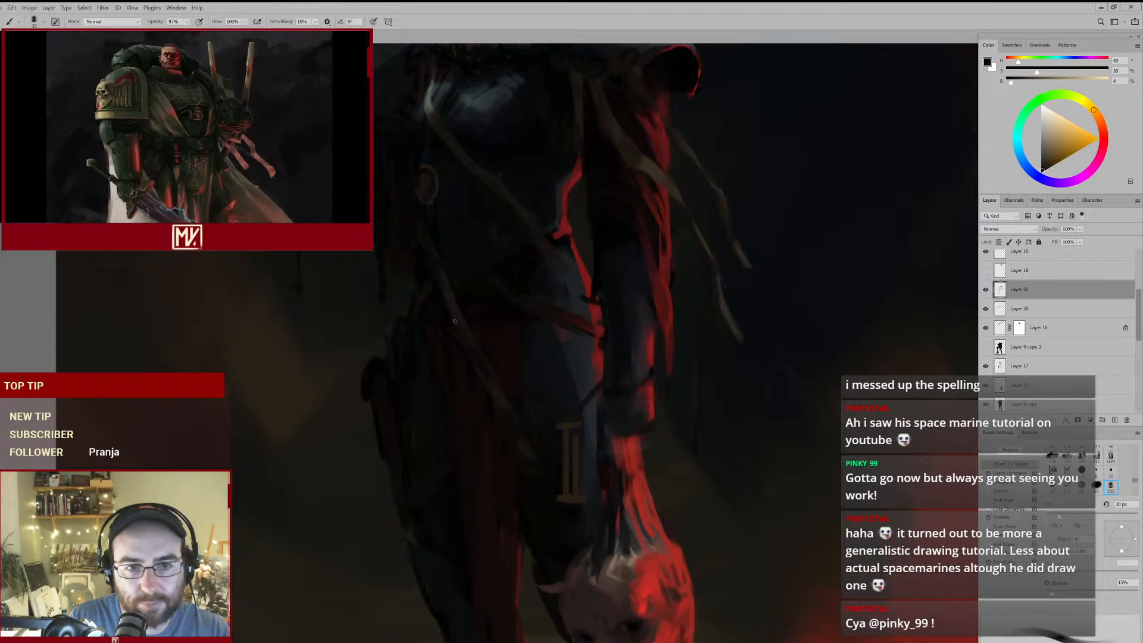
pyautogui.moveTo(437, 327)
pyautogui.mouseDown()
pyautogui.moveTo(484, 304)
pyautogui.moveTo(453, 290)
pyautogui.mouseUp()
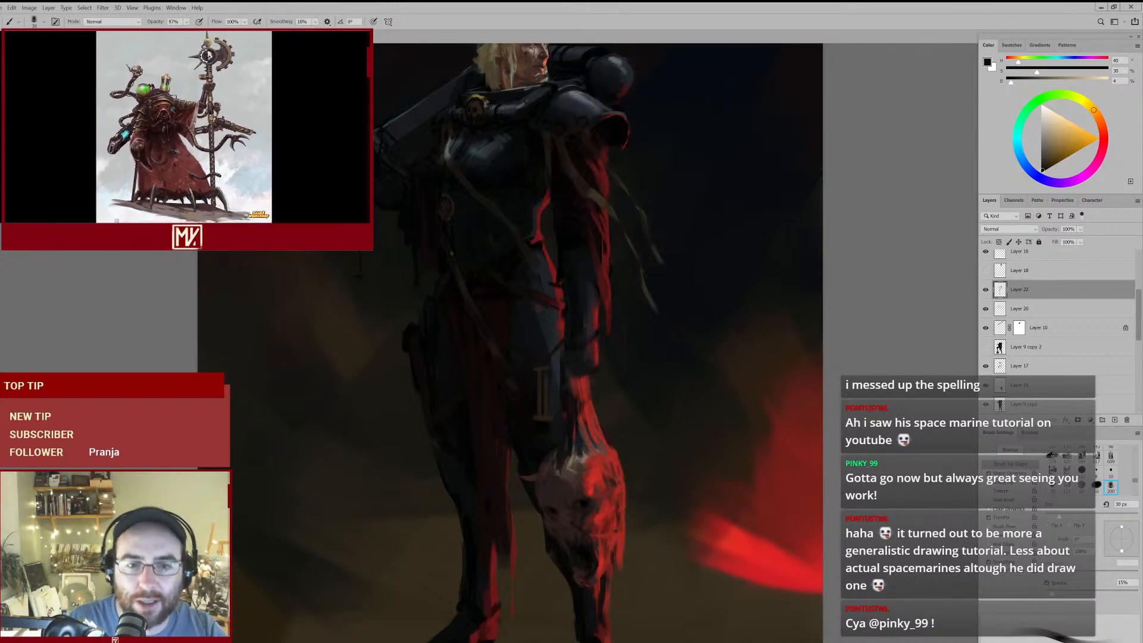
# - Deepen the shadow between the loincloth and the thigh with a sampled near-black red, enlarging the brush from 30 px to 60 px
pyautogui.moveTo(568, 435); pyautogui.dragTo(617, 385)
pyautogui.keyDown('alt'); pyautogui.click(539, 398); pyautogui.keyUp('alt')
pyautogui.press(']')
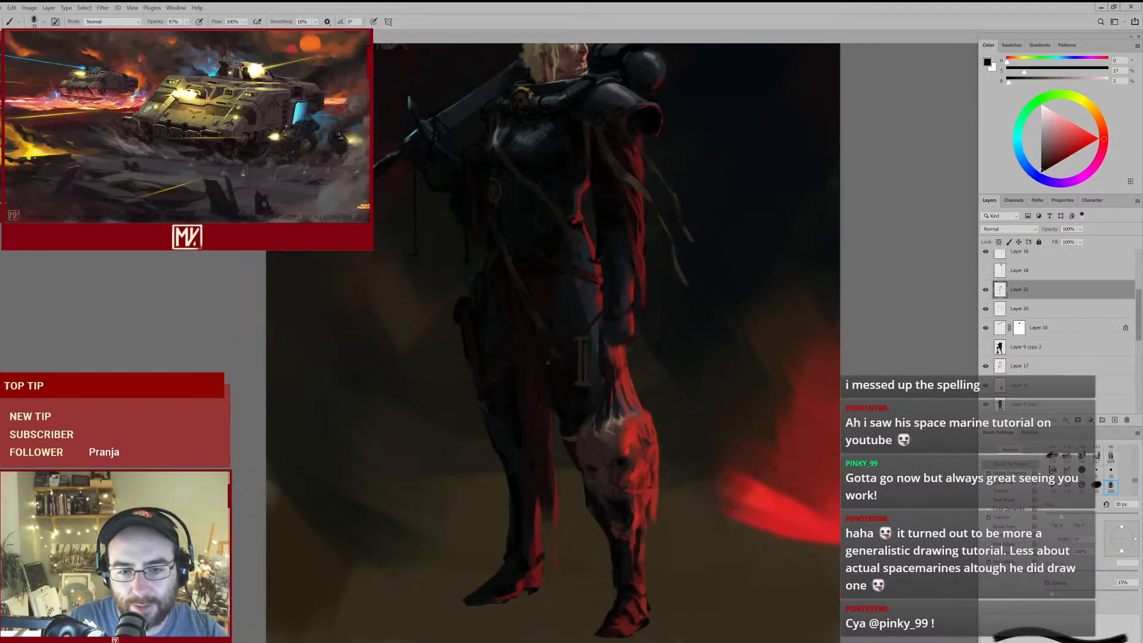
pyautogui.press(']')
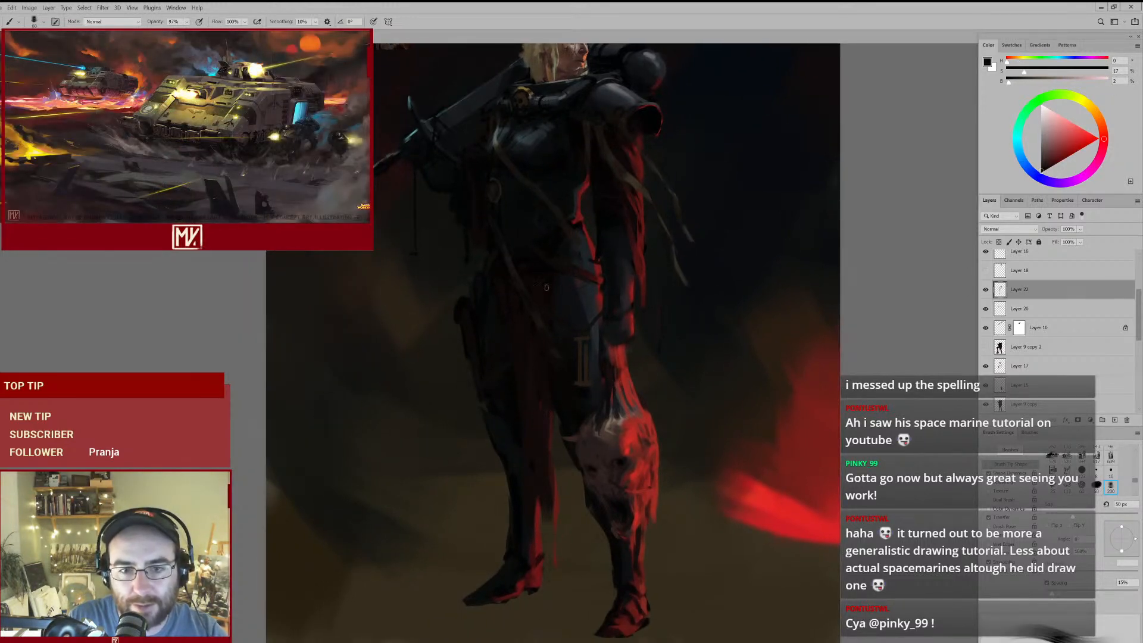
pyautogui.moveTo(574, 240); pyautogui.dragTo(589, 313)
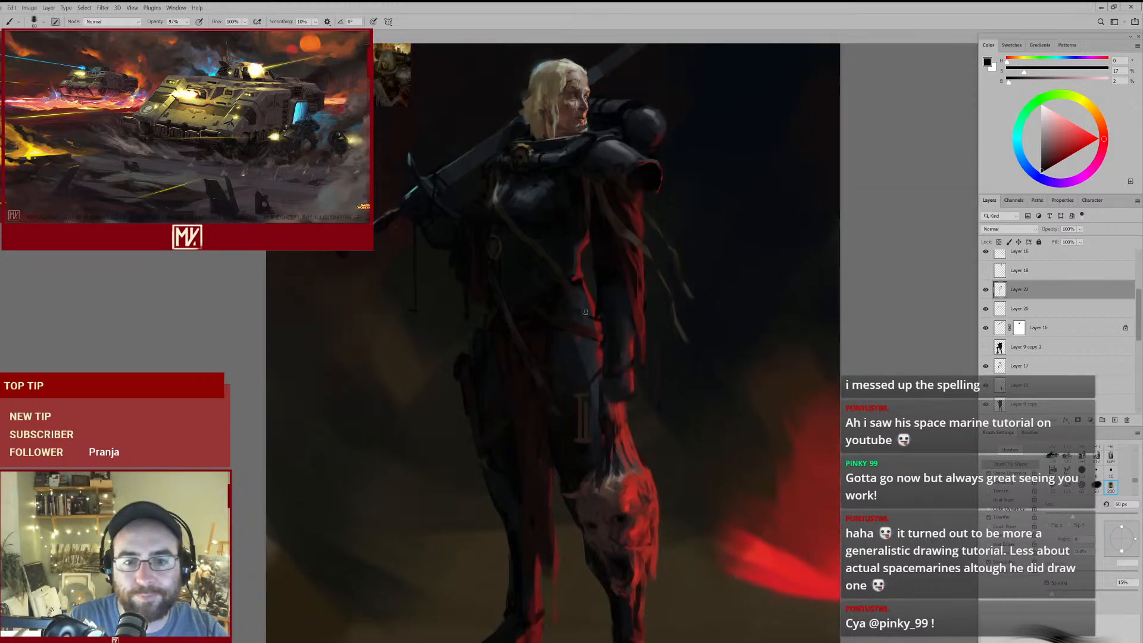
# - Select Layer 20, check its contents by toggling its visibility, and darken the red cloth behind the waist with sampled near-blacks
pyautogui.keyDown('ctrl'); pyautogui.click(500, 258); pyautogui.keyUp('ctrl')
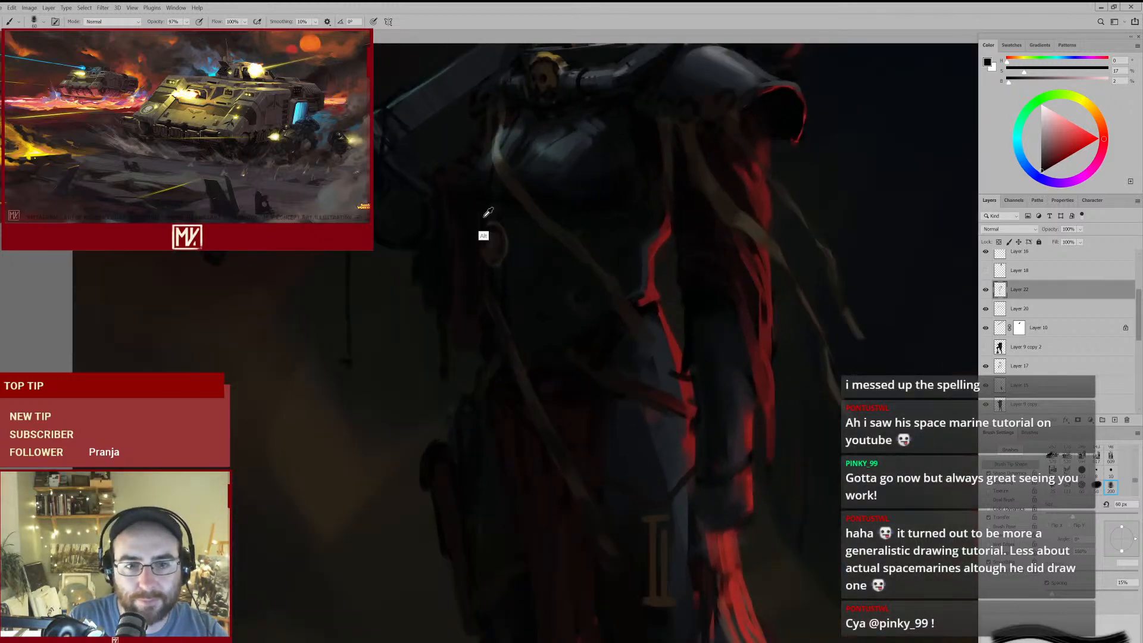
pyautogui.keyDown('alt'); pyautogui.click(484, 226); pyautogui.keyUp('alt')
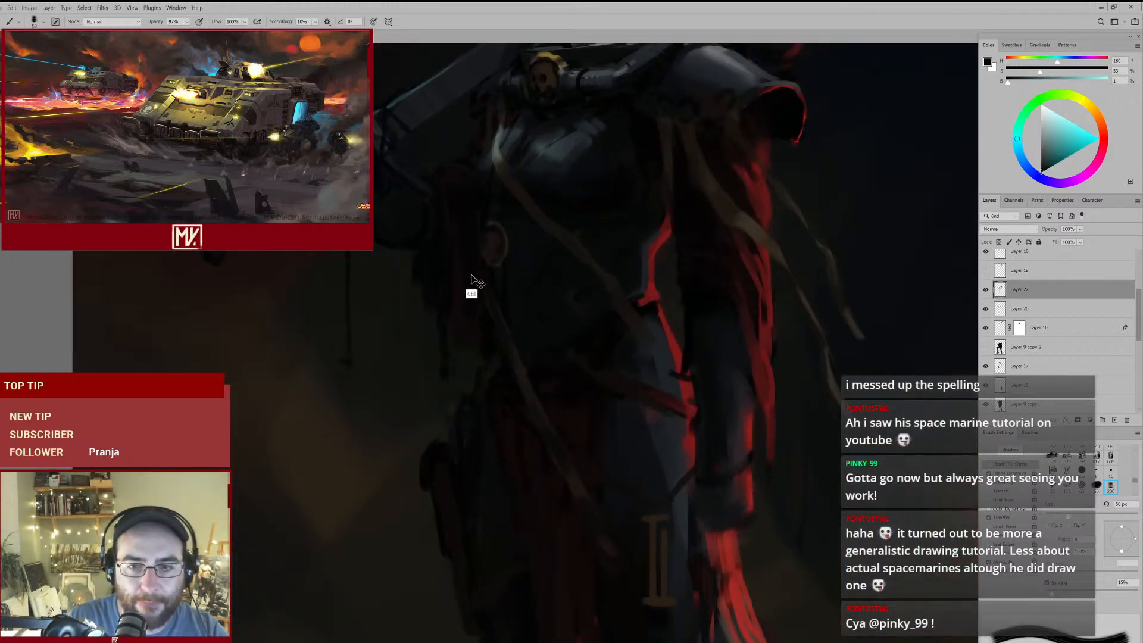
pyautogui.keyDown('ctrl'); pyautogui.click(471, 276); pyautogui.keyUp('ctrl')
pyautogui.click(985, 308)
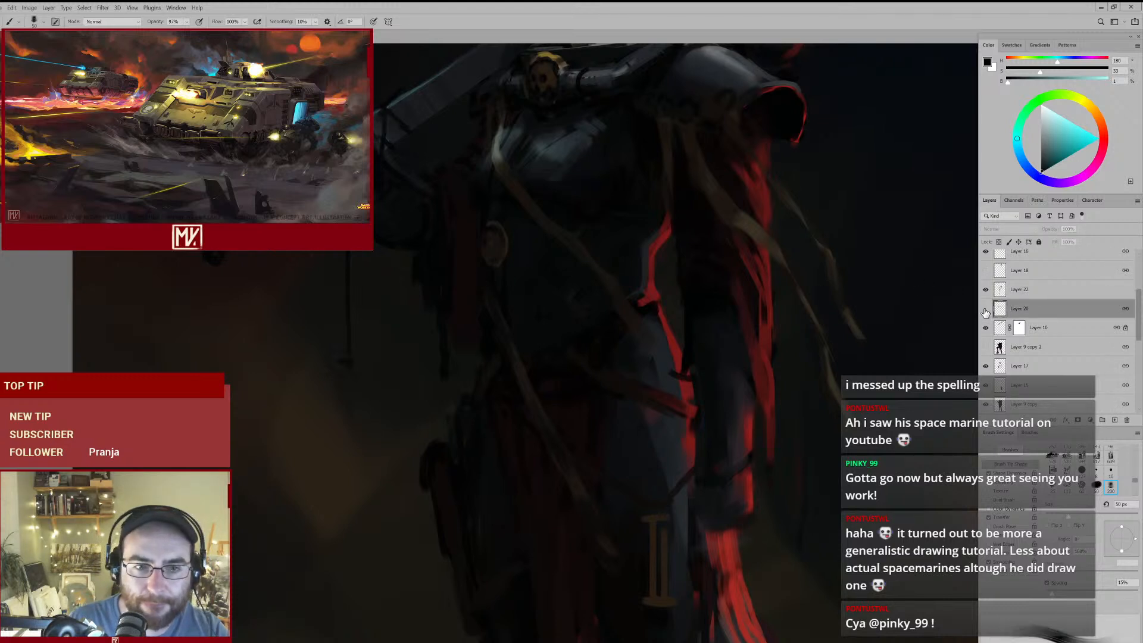
pyautogui.press('e')
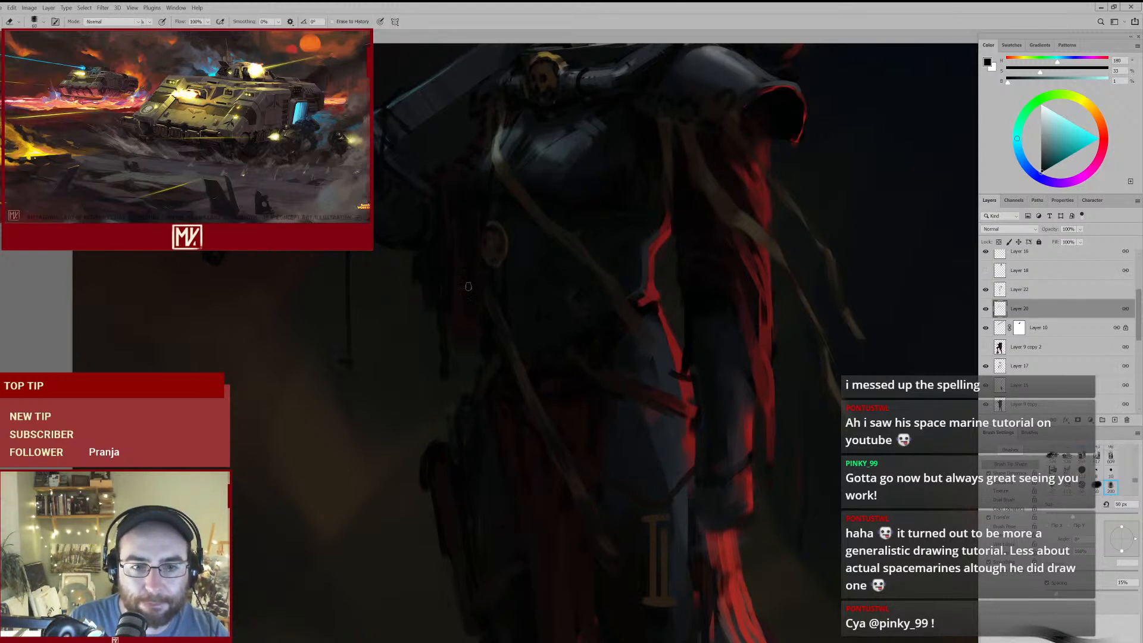
pyautogui.press('b')
pyautogui.keyDown('alt'); pyautogui.click(471, 284); pyautogui.keyUp('alt')
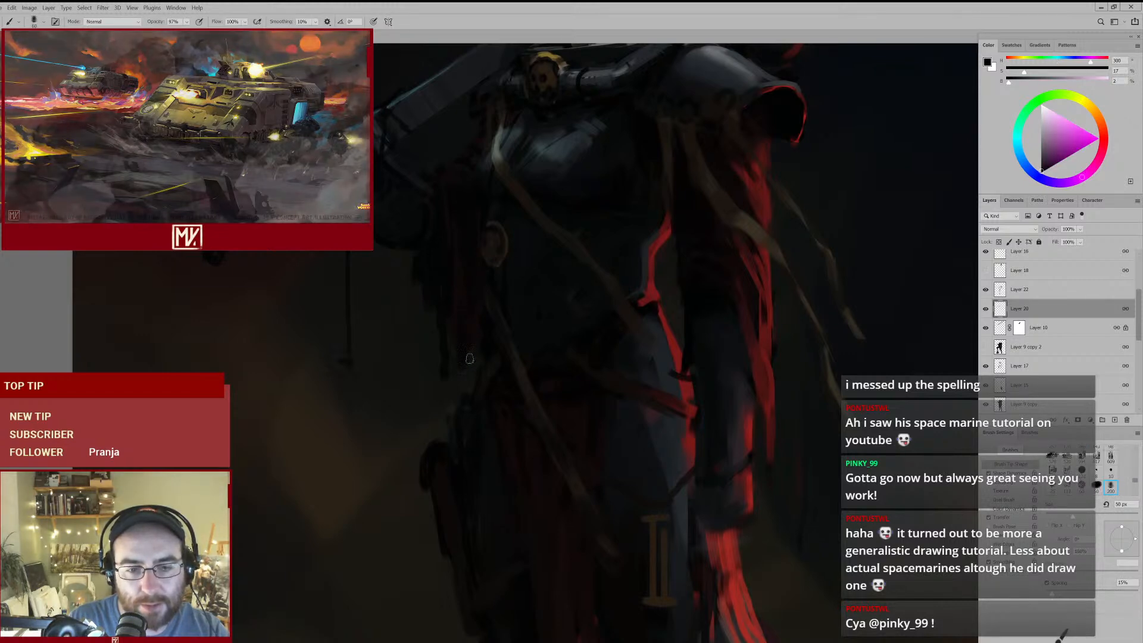
# - Sample a dark brown and a near-black beside the loincloth and paint them into the shadow along the thigh
pyautogui.moveTo(560, 350); pyautogui.dragTo(518, 343)
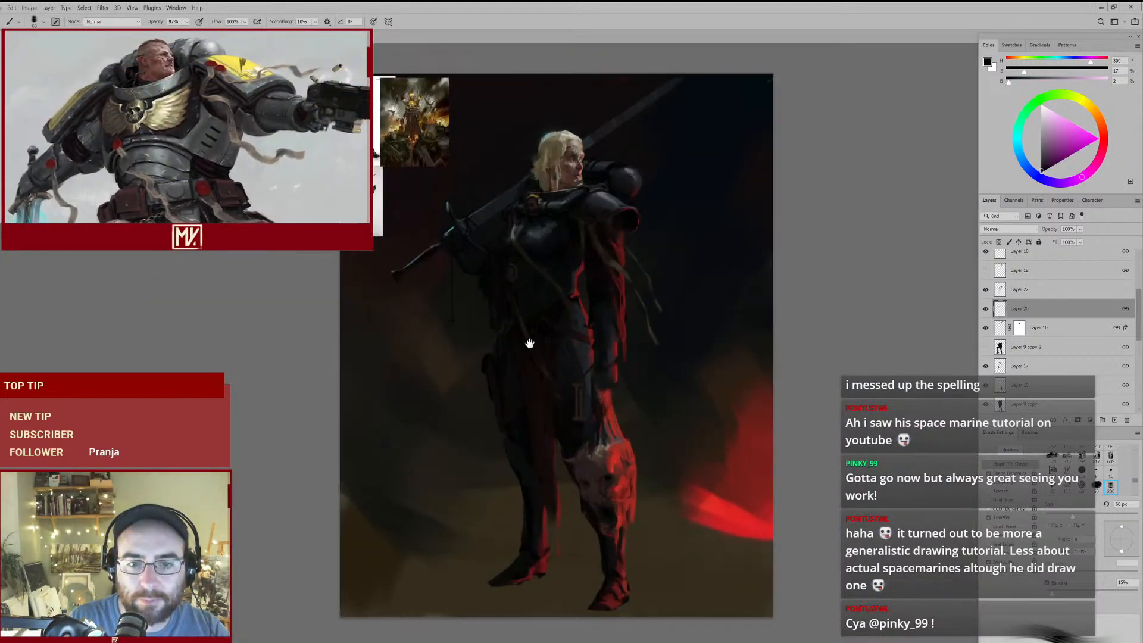
pyautogui.moveTo(561, 440); pyautogui.dragTo(577, 460)
pyautogui.moveTo(578, 461); pyautogui.dragTo(560, 423)
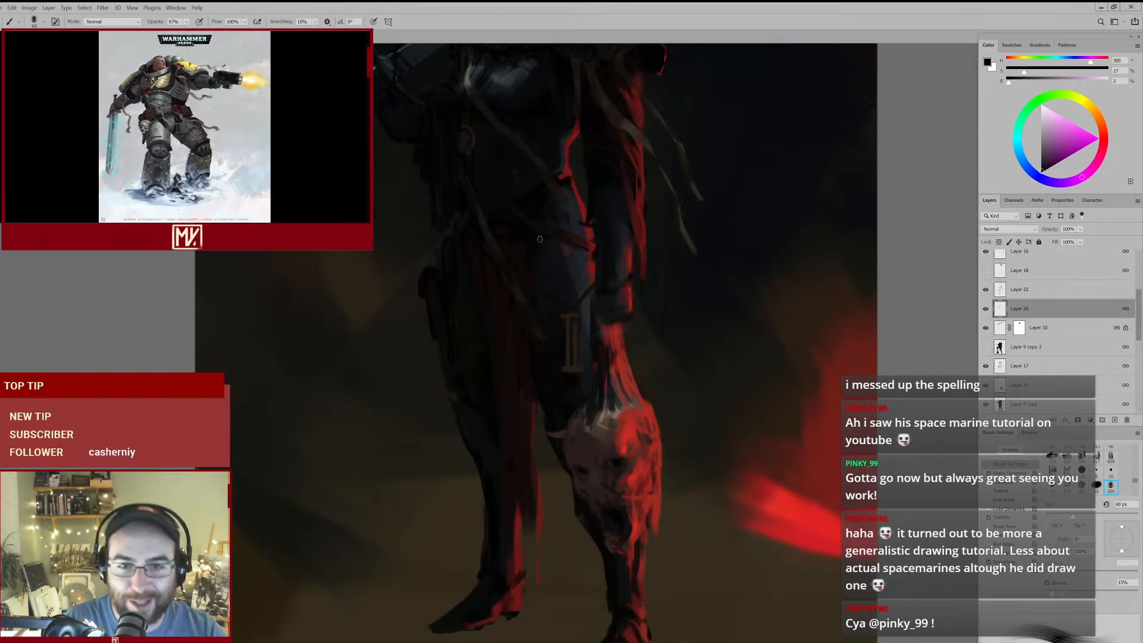
pyautogui.moveTo(596, 331); pyautogui.dragTo(532, 344)
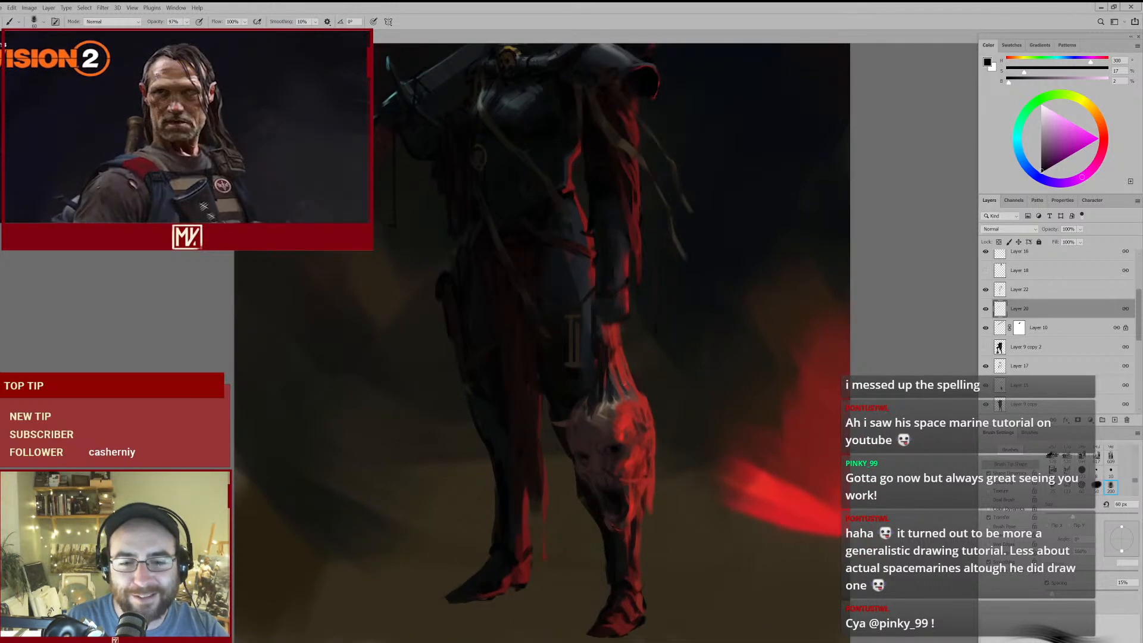
pyautogui.keyDown('alt'); pyautogui.click(485, 361); pyautogui.keyUp('alt')
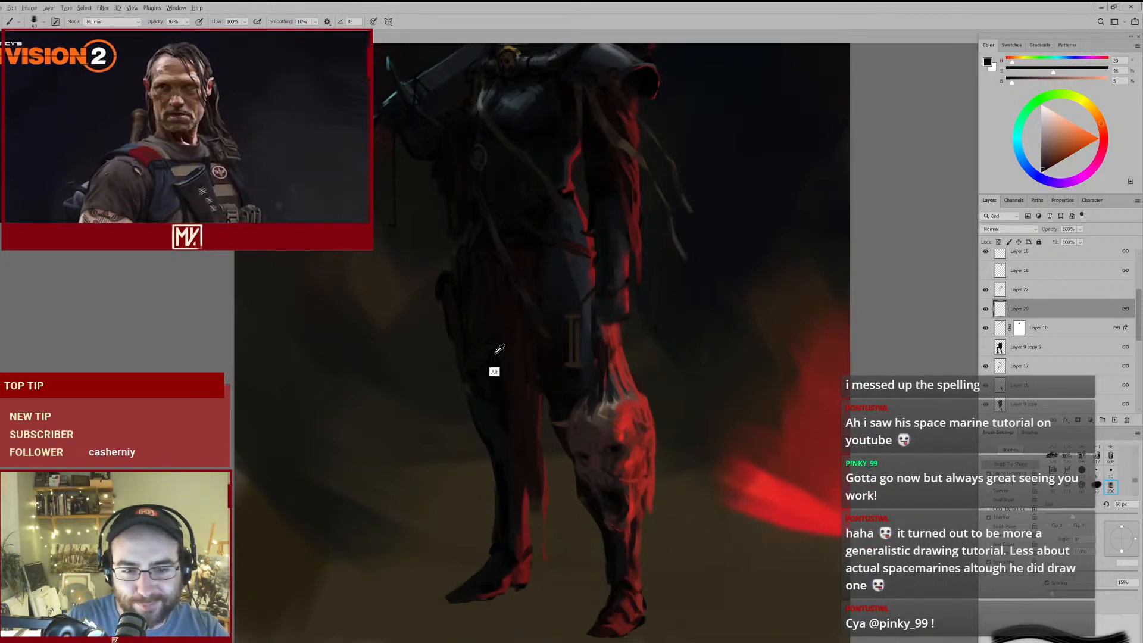
pyautogui.keyDown('alt'); pyautogui.click(492, 360); pyautogui.keyUp('alt')
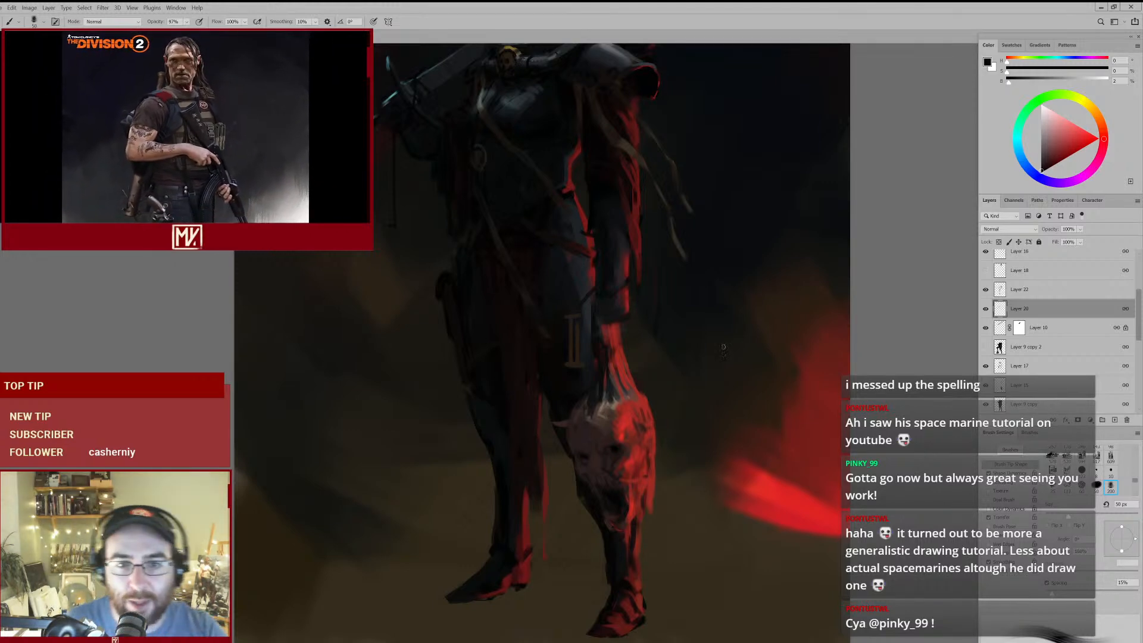
# - Sample dark blue-greys from the thigh and torso and deepen the shadows of the hanging arm's armour with a 60 px brush
pyautogui.scroll(2, 592, 262)
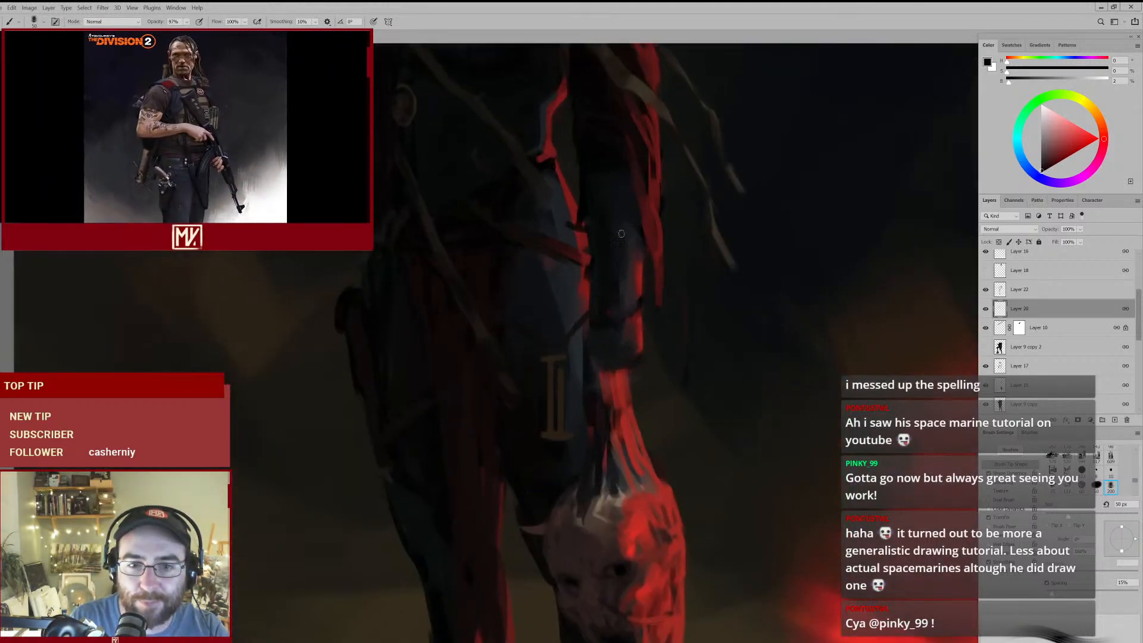
pyautogui.keyDown('alt'); pyautogui.click(540, 260); pyautogui.keyUp('alt')
pyautogui.keyDown('alt'); pyautogui.click(548, 261); pyautogui.keyUp('alt')
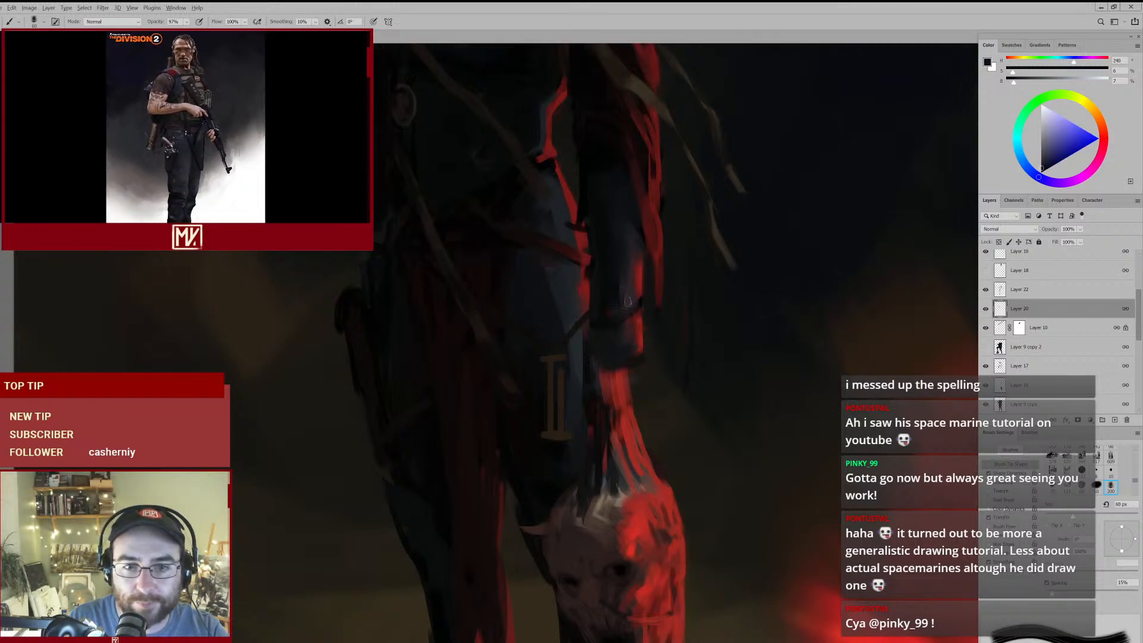
pyautogui.scroll(-2, 608, 305)
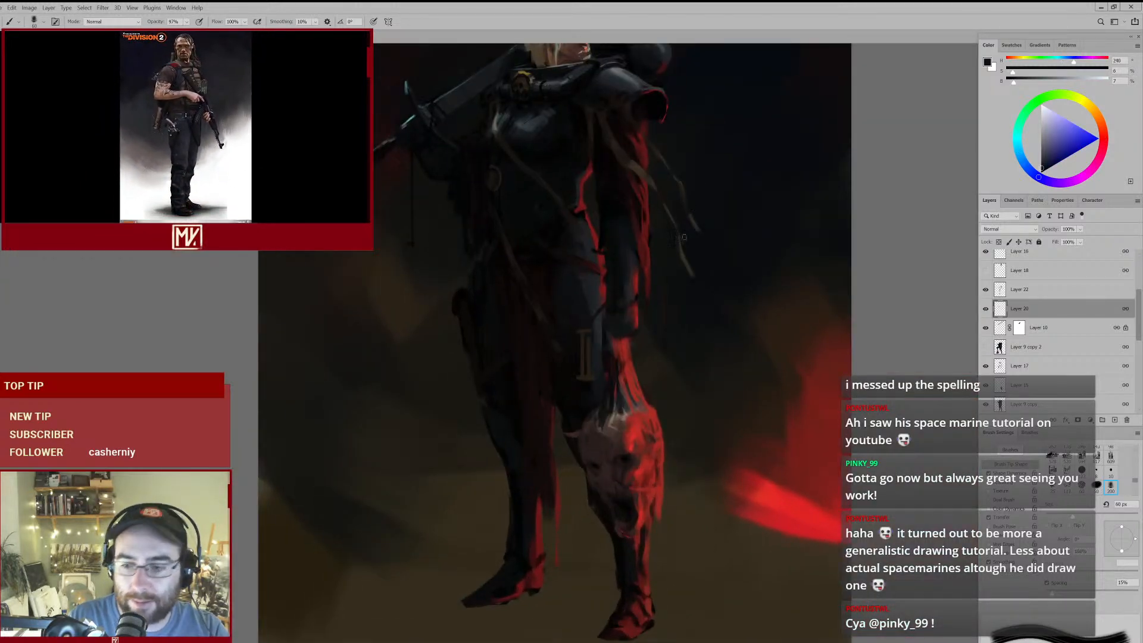
pyautogui.moveTo(617, 200); pyautogui.dragTo(638, 179)
pyautogui.keyDown('alt'); pyautogui.click(548, 232); pyautogui.keyUp('alt')
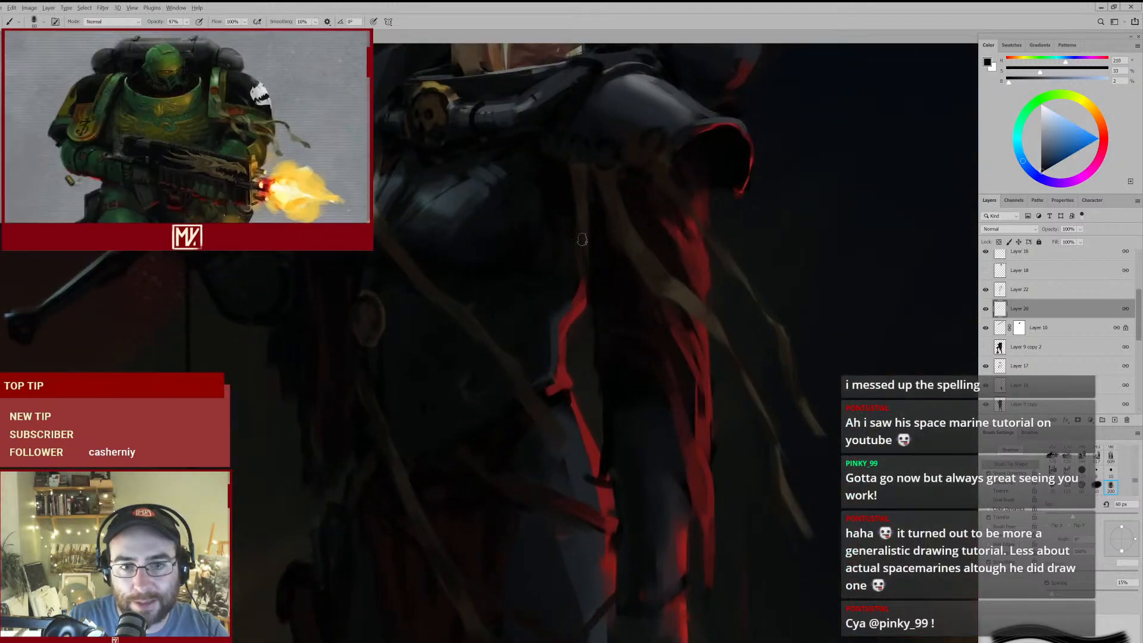
# - Sample a near-black and a dark brown around the thighs and darken their shadows, enlarging the brush to 100 px
pyautogui.hotkey('ctrl', '0')
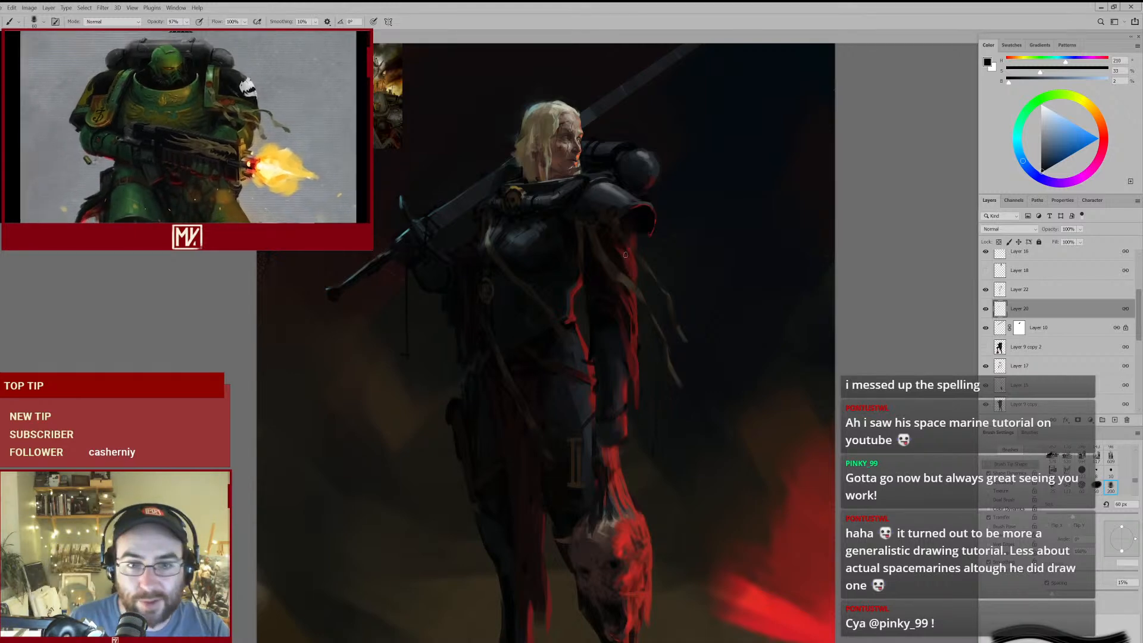
pyautogui.moveTo(518, 409); pyautogui.dragTo(550, 325)
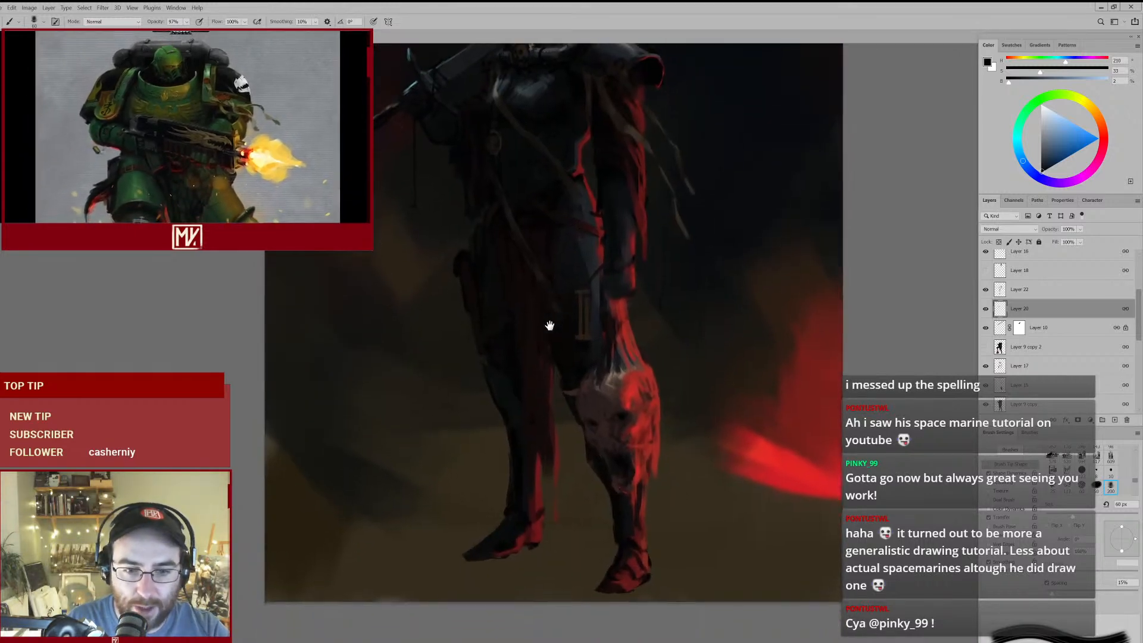
pyautogui.scroll(1, 536, 367)
pyautogui.keyDown('alt'); pyautogui.click(466, 298); pyautogui.keyUp('alt')
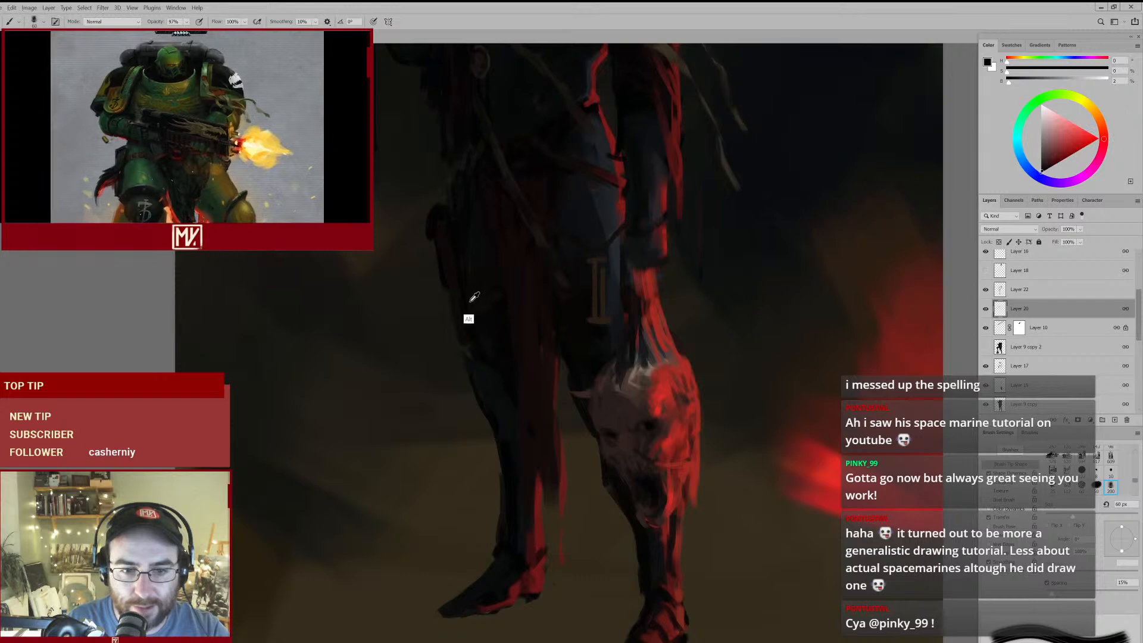
pyautogui.keyDown('alt'); pyautogui.click(573, 301); pyautogui.keyUp('alt')
pyautogui.press(']')
pyautogui.press(']')
pyautogui.press(']')
pyautogui.press(']')
pyautogui.press(']')
pyautogui.press(']')
pyautogui.press(']')
pyautogui.scroll(-3, 505, 431)
pyautogui.scroll(2, 504, 433)
pyautogui.moveTo(562, 296); pyautogui.dragTo(579, 370)
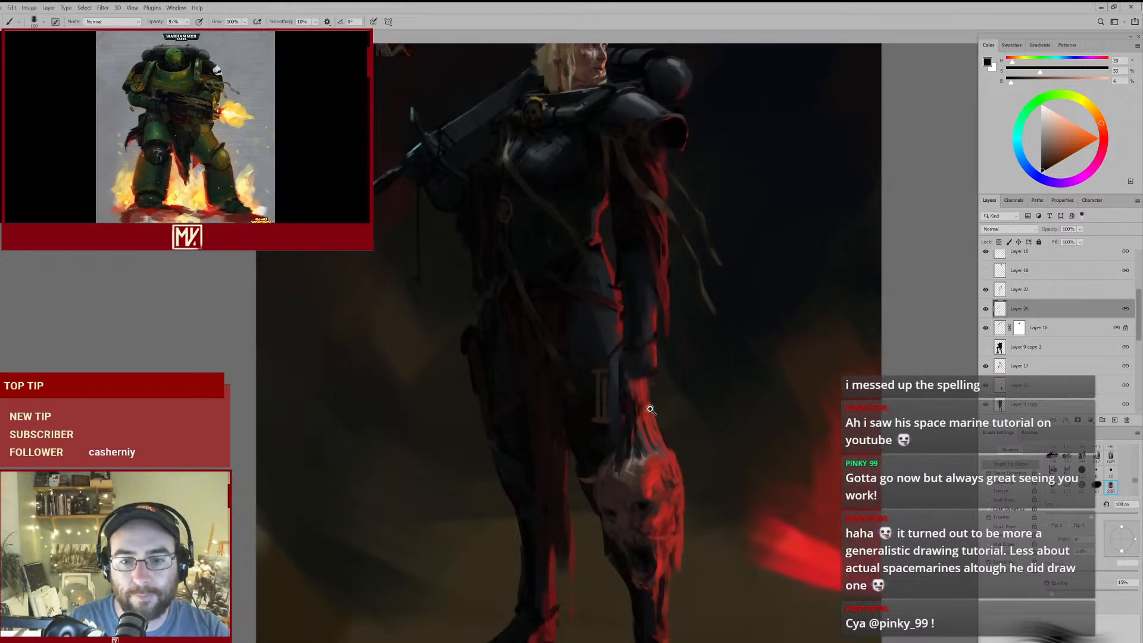
pyautogui.scroll(-3, 650, 408)
pyautogui.scroll(3, 663, 397)
pyautogui.moveTo(642, 450); pyautogui.dragTo(616, 387)
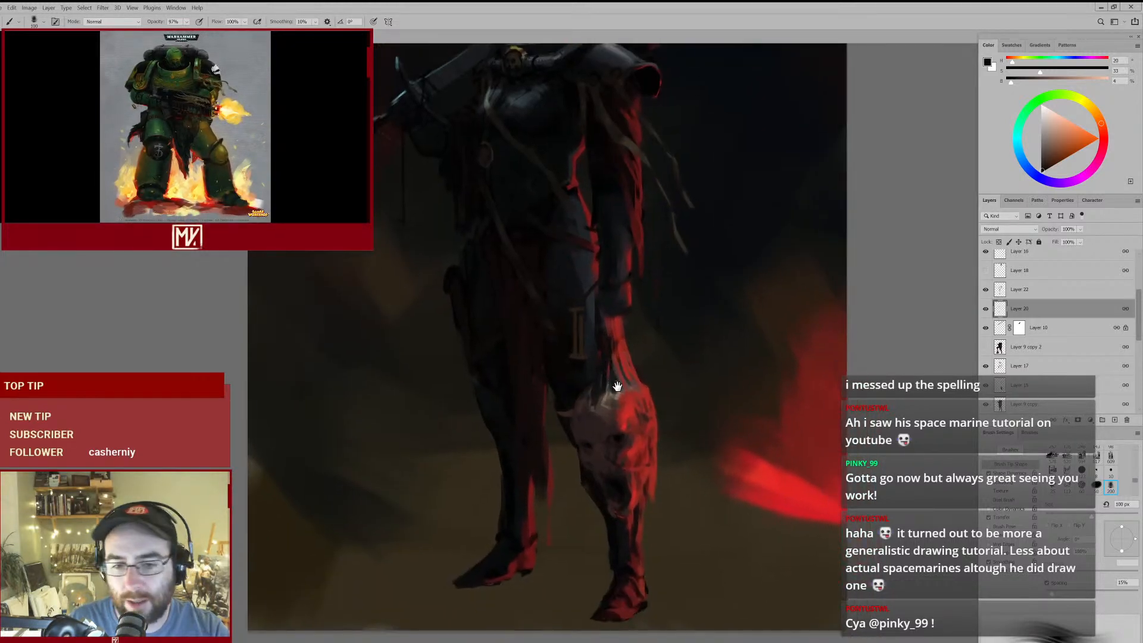
# - Rework the red light on the severed head's forehead with a sampled bright red and a darker red at 90 px
pyautogui.keyDown('alt'); pyautogui.click(633, 447); pyautogui.keyUp('alt')
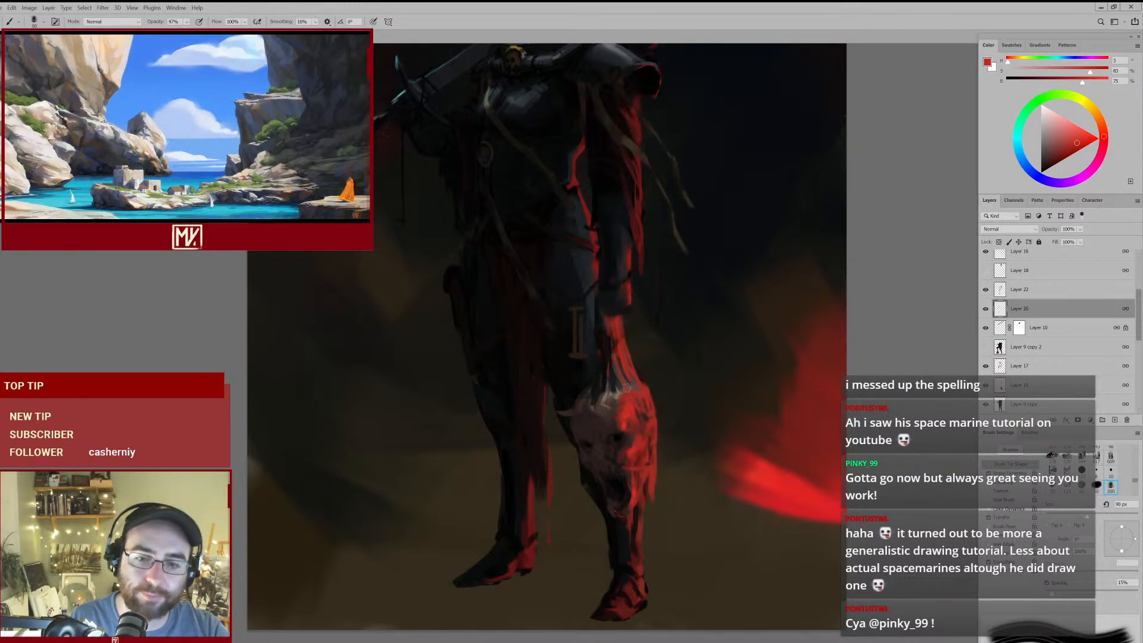
pyautogui.keyDown('alt'); pyautogui.click(622, 410); pyautogui.keyUp('alt')
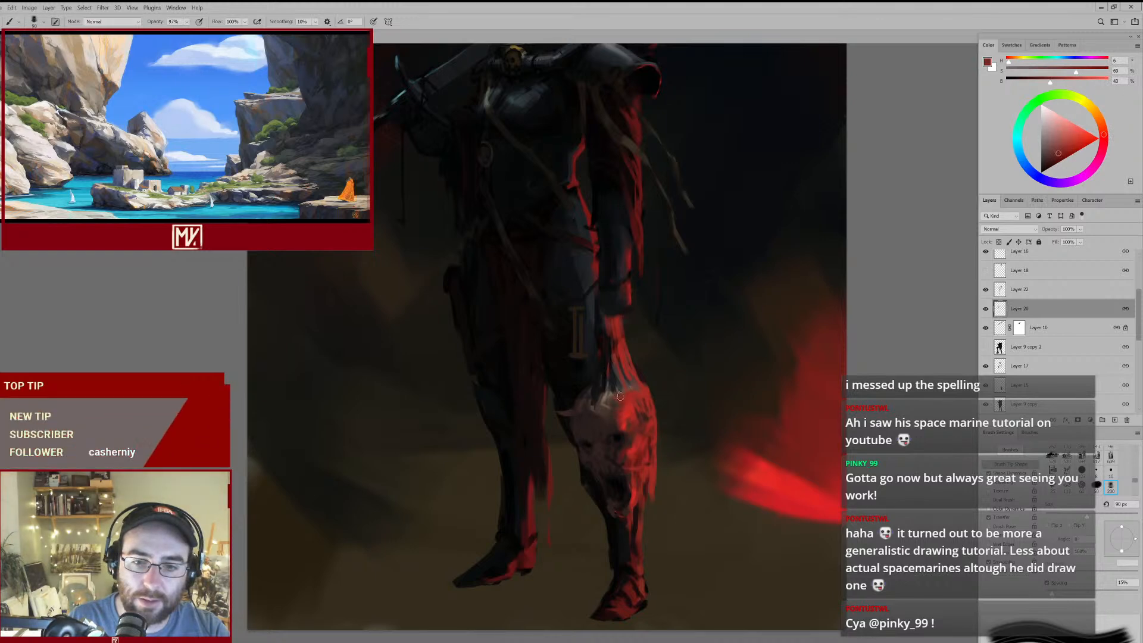
pyautogui.moveTo(593, 423)
pyautogui.mouseDown()
pyautogui.moveTo(577, 431)
pyautogui.moveTo(629, 395)
pyautogui.mouseUp()
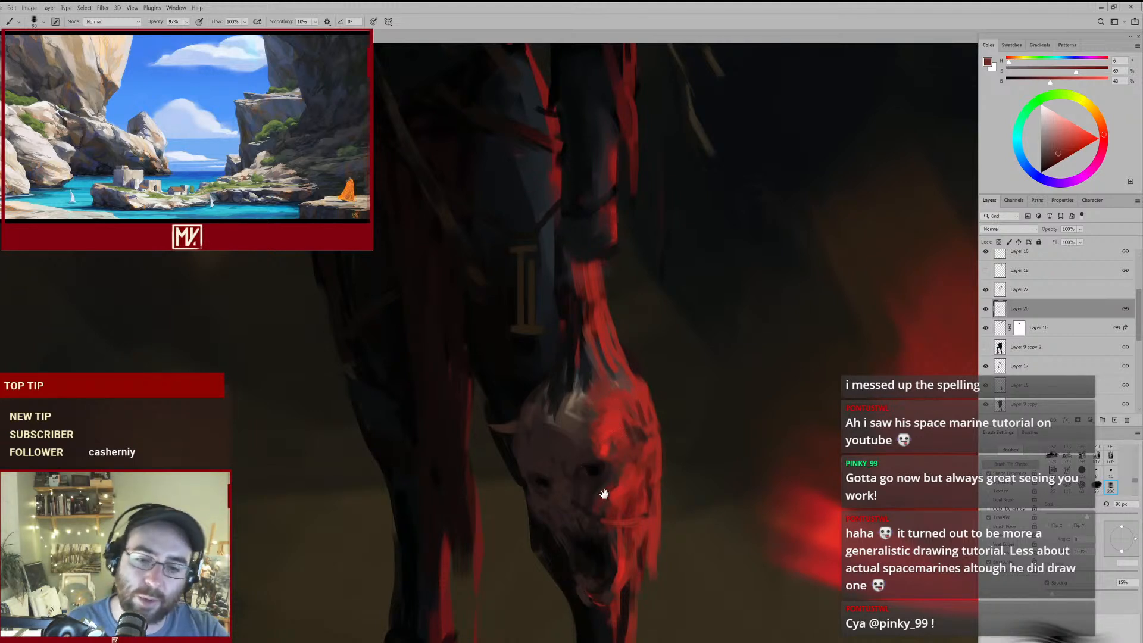
# - Darken the severed head's open mouth and lower face with sampled near-blacks, reducing the brush from 80 px to below 45 px
pyautogui.moveTo(603, 497); pyautogui.dragTo(597, 458)
pyautogui.keyDown('alt'); pyautogui.click(581, 503); pyautogui.keyUp('alt')
pyautogui.press('[')
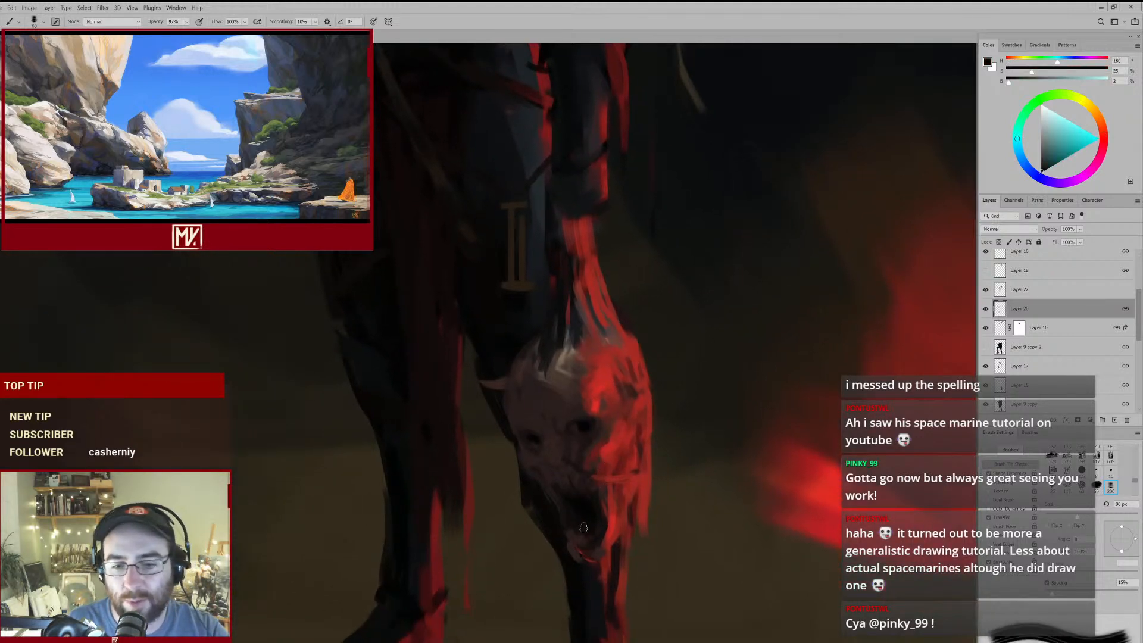
pyautogui.press('[')
pyautogui.press('[')
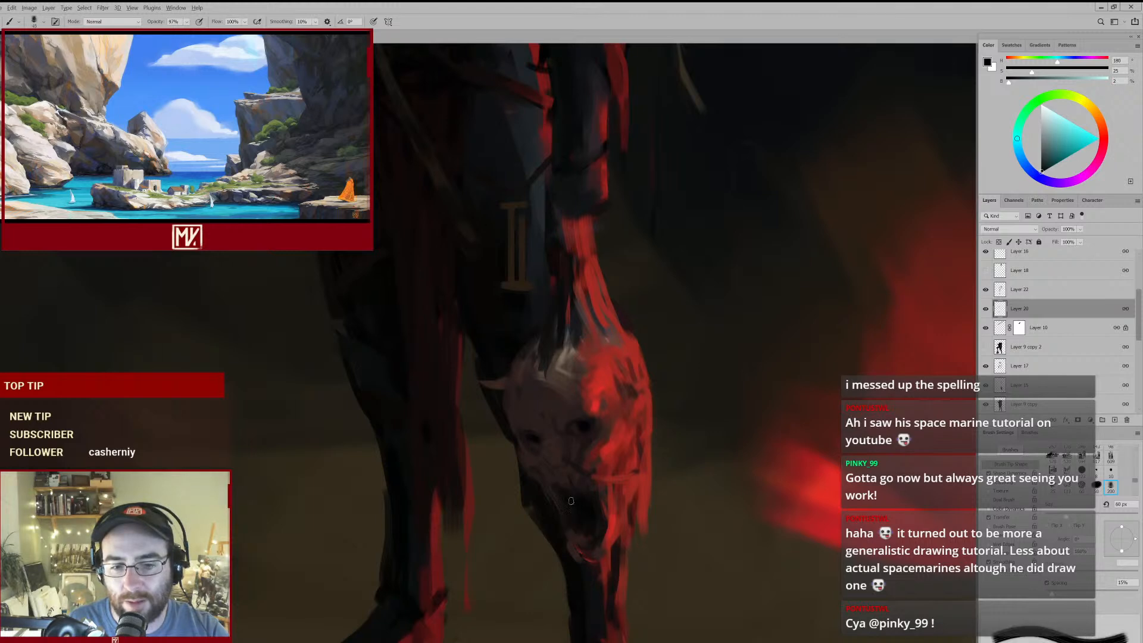
pyautogui.moveTo(595, 474); pyautogui.dragTo(575, 416)
pyautogui.keyDown('alt'); pyautogui.click(565, 446); pyautogui.keyUp('alt')
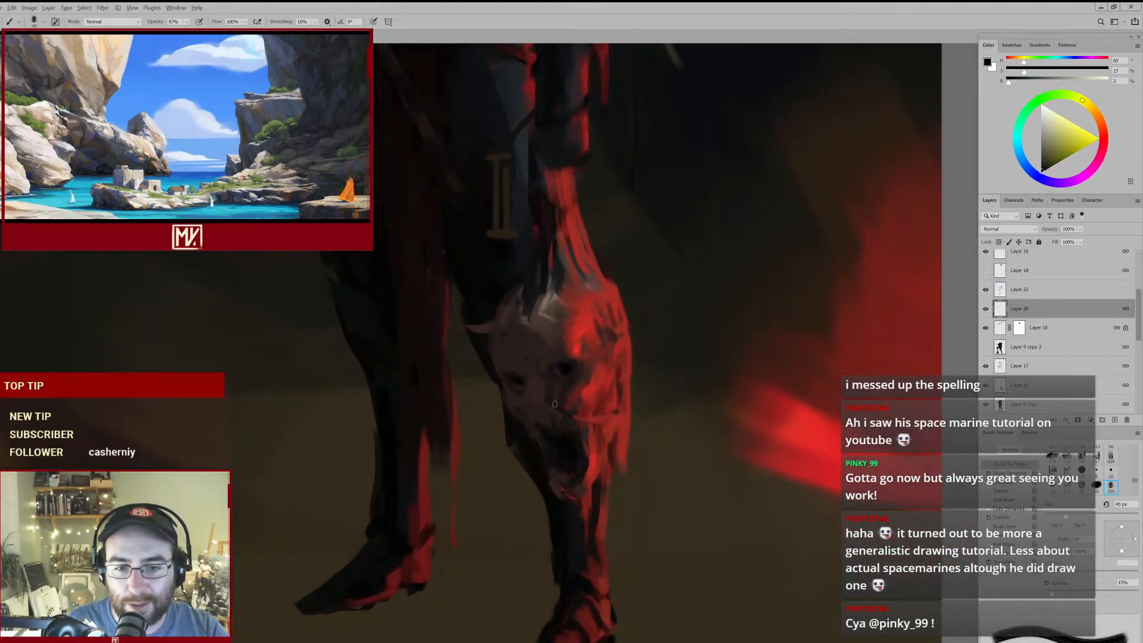
pyautogui.press('[')
pyautogui.press('[')
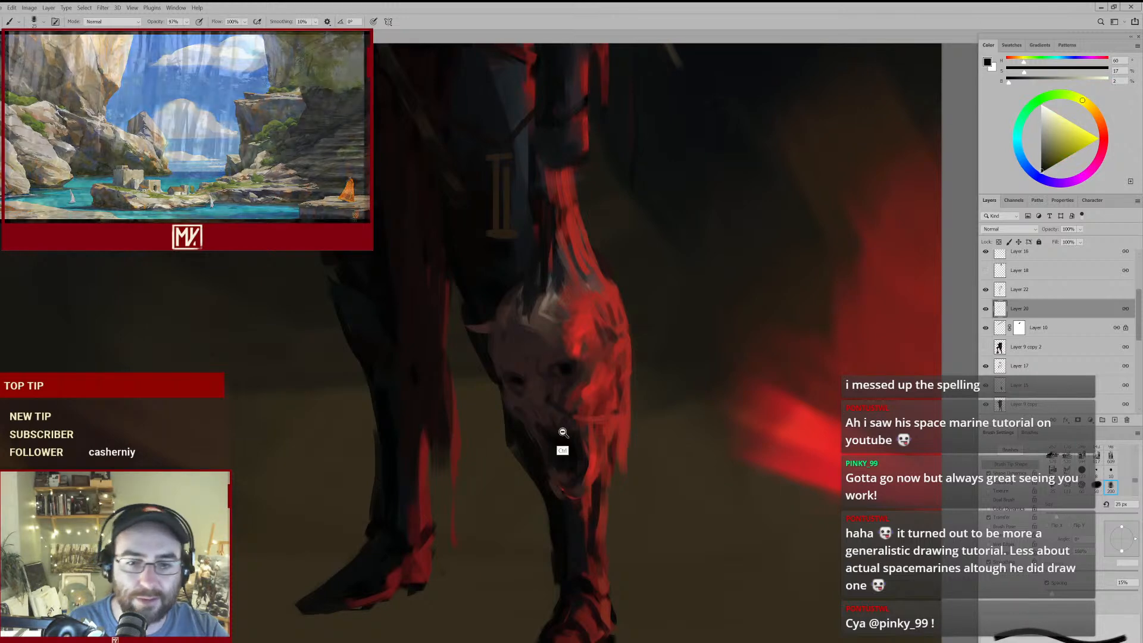
pyautogui.moveTo(564, 433)
pyautogui.mouseDown()
pyautogui.moveTo(607, 409)
pyautogui.moveTo(582, 421)
pyautogui.moveTo(653, 306)
pyautogui.mouseUp()
pyautogui.moveTo(575, 420); pyautogui.dragTo(613, 391)
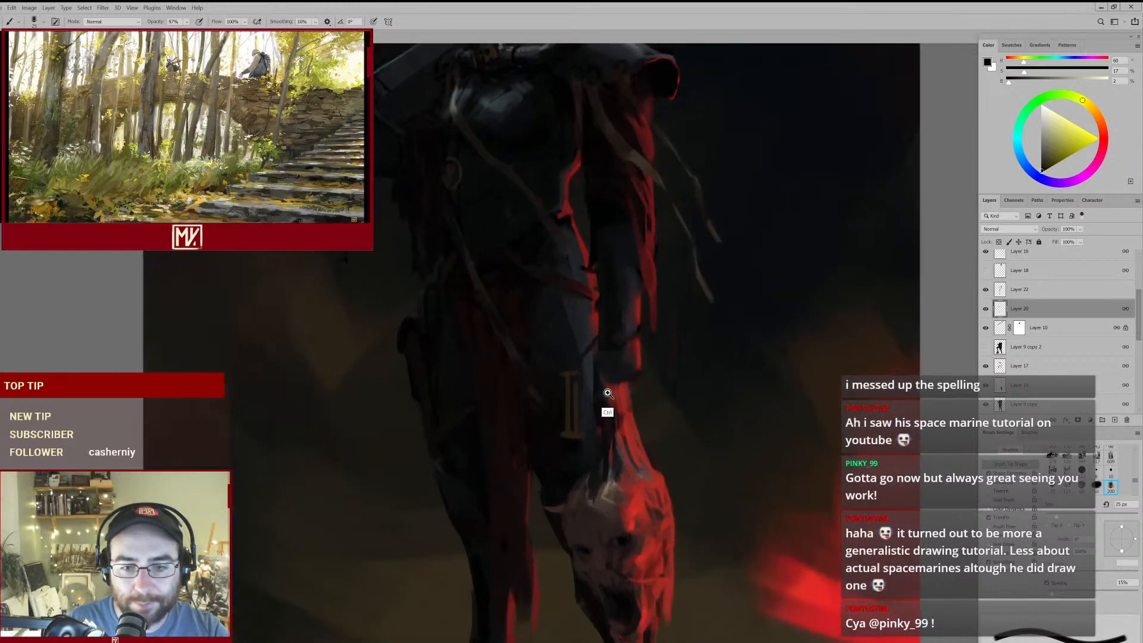
# - Sample a near-black beside the thigh and a dark blue from the torso and deepen the shadows there, enlarging the brush to 45 px
pyautogui.keyDown('alt'); pyautogui.click(539, 473); pyautogui.keyUp('alt')
pyautogui.press(']')
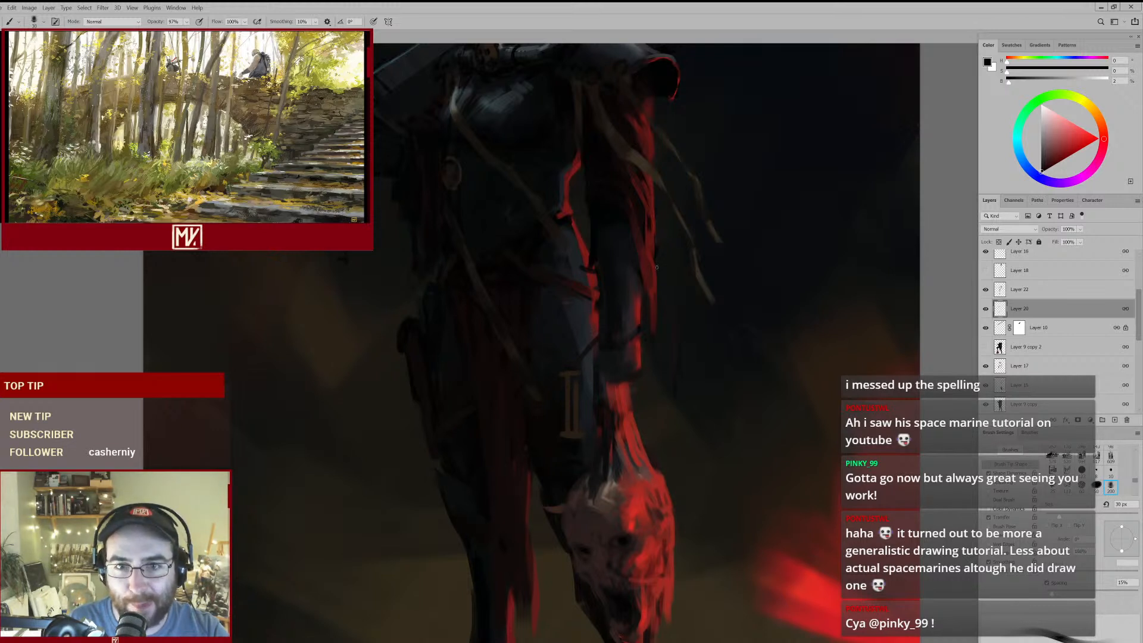
pyautogui.moveTo(561, 277); pyautogui.dragTo(564, 360)
pyautogui.keyDown('alt'); pyautogui.click(524, 233); pyautogui.keyUp('alt')
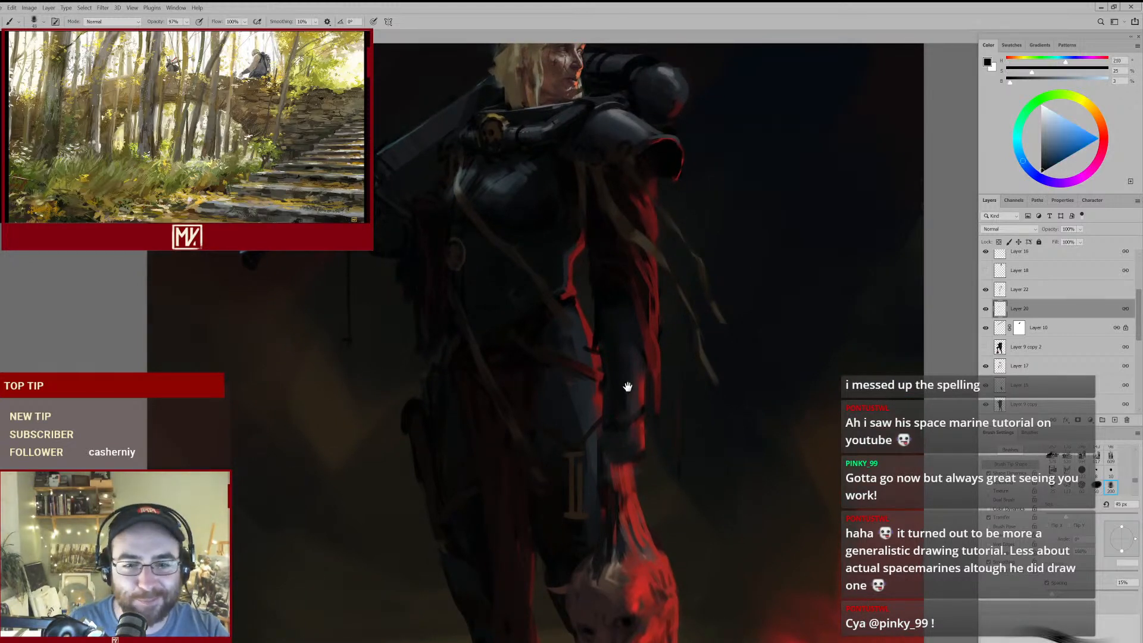
# - Darken the red sleeve below the shoulder guard with sampled dark reds, using the 45 px brush
pyautogui.keyDown('alt'); pyautogui.click(609, 267); pyautogui.keyUp('alt')
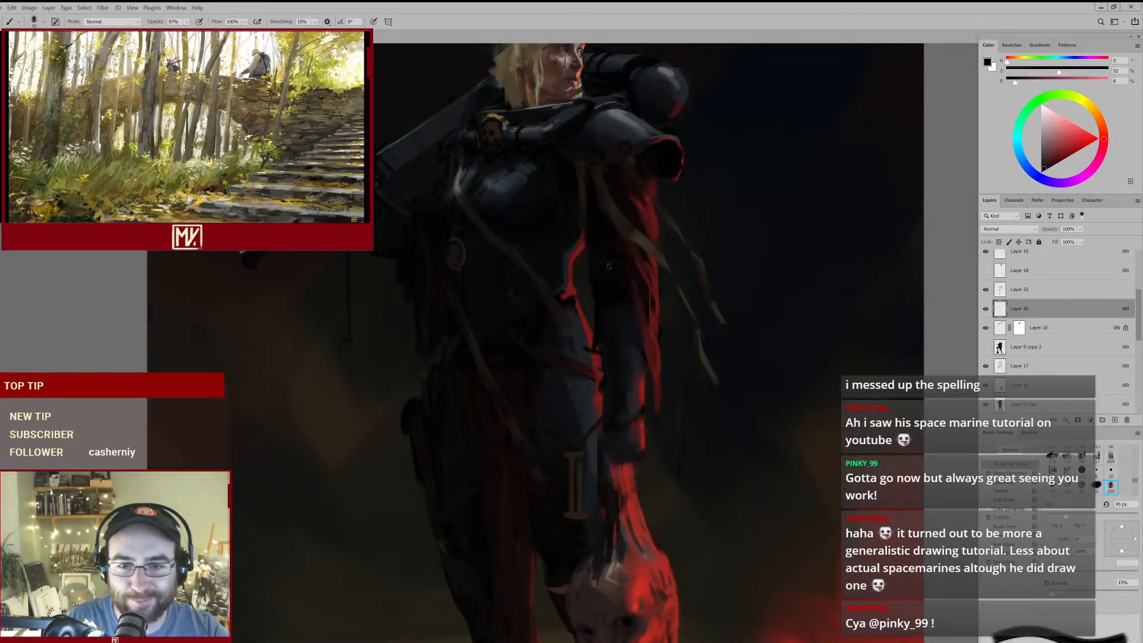
pyautogui.moveTo(633, 322); pyautogui.dragTo(689, 286)
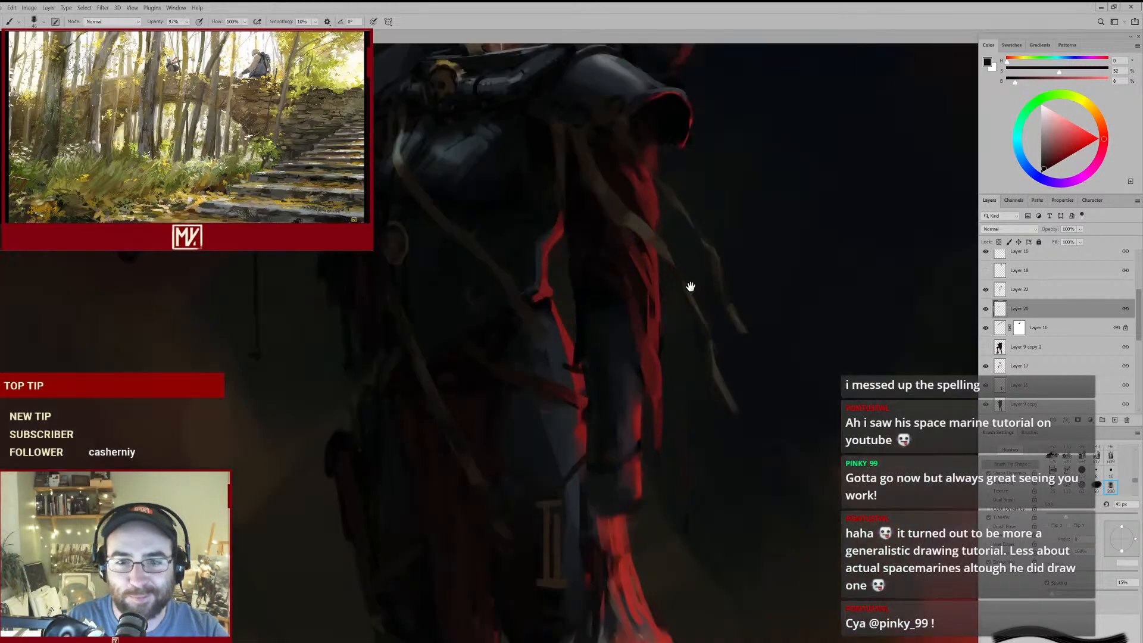
pyautogui.keyDown('alt'); pyautogui.click(615, 178); pyautogui.keyUp('alt')
pyautogui.moveTo(626, 149); pyautogui.dragTo(620, 159)
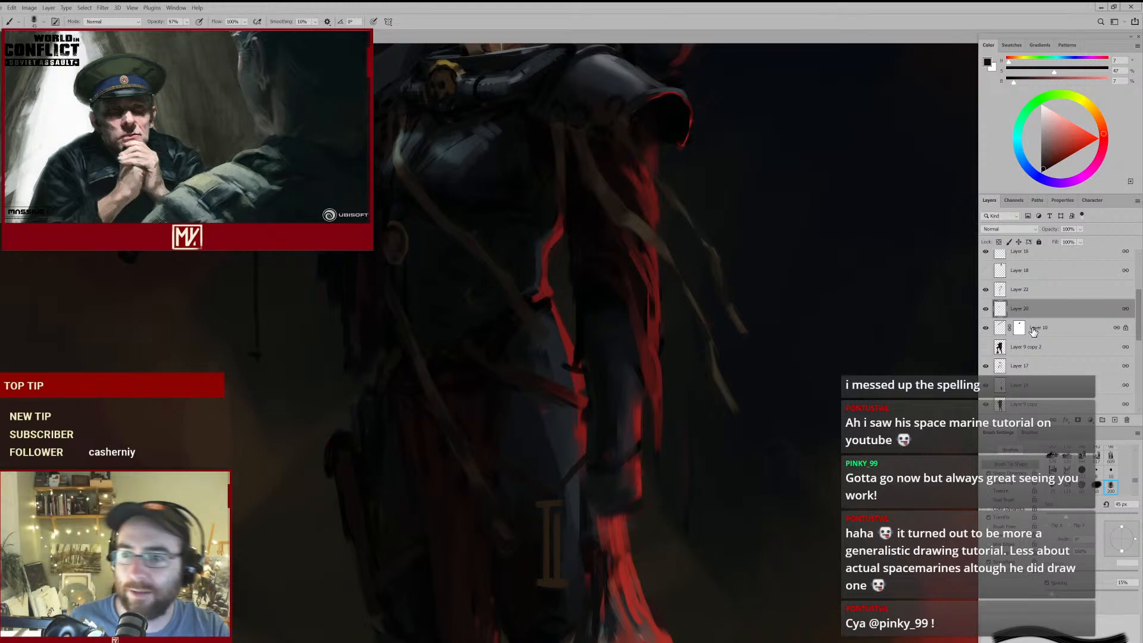
# - Select Layer 22 and check its contents by toggling its visibility
pyautogui.scroll(2, 1032, 328)
pyautogui.click(1009, 336)
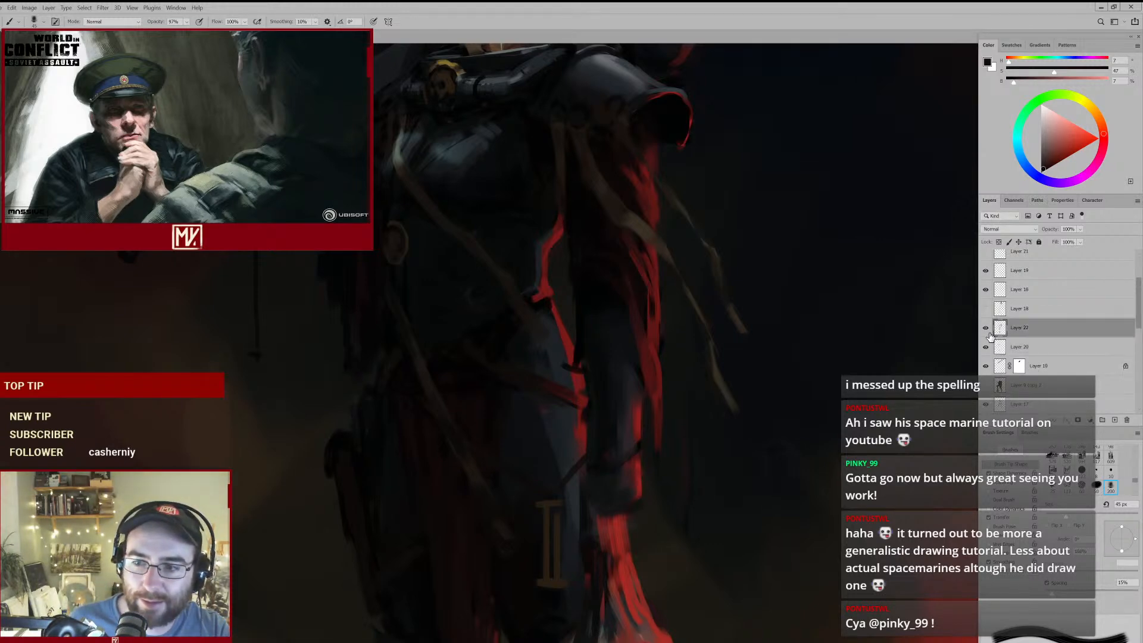
pyautogui.click(987, 335)
pyautogui.click(987, 336)
# - Switch to Layer 9 copy and paint out the small dark mark on the hip's red-lit edge with sampled colours
pyautogui.moveTo(553, 364)
pyautogui.mouseDown()
pyautogui.moveTo(508, 391)
pyautogui.moveTo(528, 378)
pyautogui.mouseUp()
pyautogui.keyDown('ctrl'); pyautogui.click(575, 366); pyautogui.keyUp('ctrl')
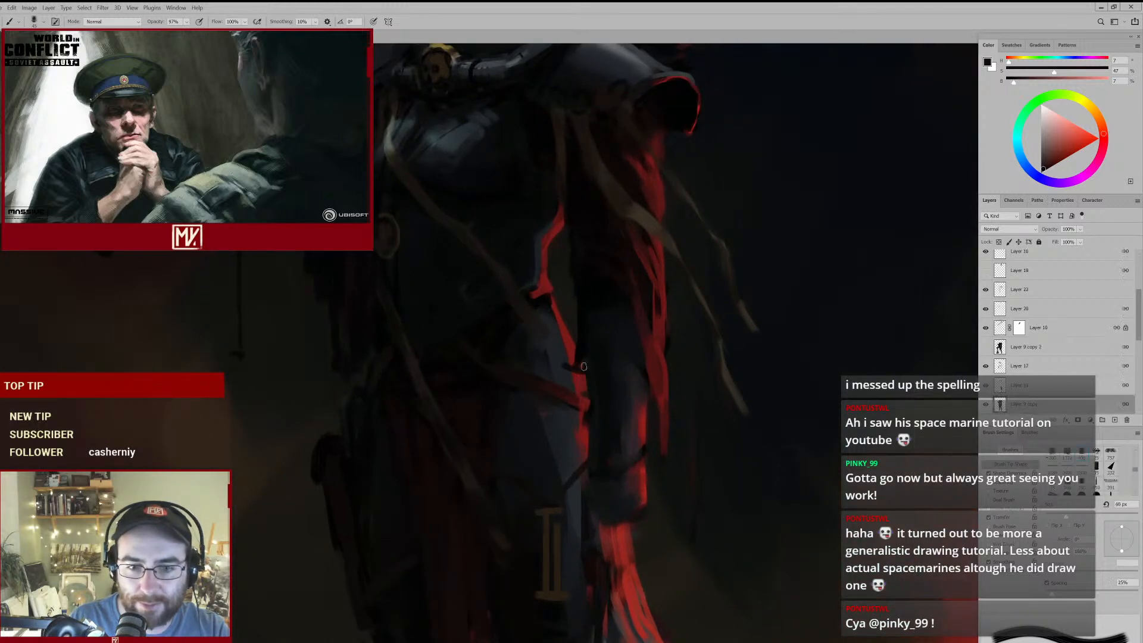
pyautogui.press('e')
pyautogui.press('b')
pyautogui.keyDown('alt'); pyautogui.click(574, 369); pyautogui.keyUp('alt')
pyautogui.keyDown('alt'); pyautogui.click(563, 357); pyautogui.keyUp('alt')
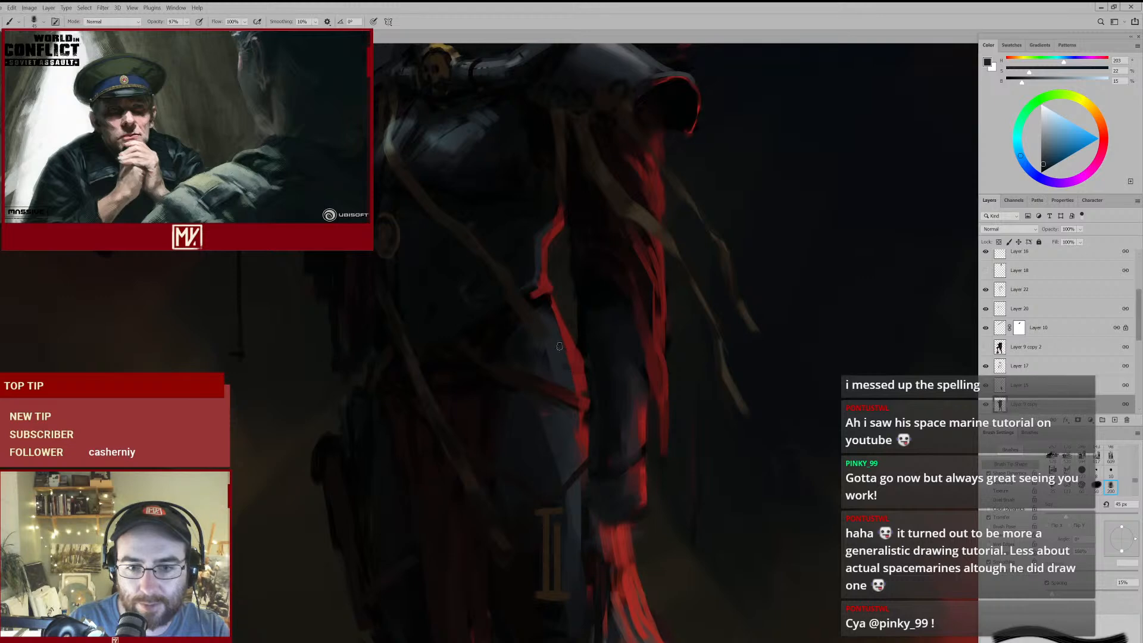
# - Select Layer 22 and erase parts of the diagonal chest strap with a reduced eraser
pyautogui.moveTo(600, 349)
pyautogui.mouseDown()
pyautogui.moveTo(536, 410)
pyautogui.moveTo(622, 381)
pyautogui.moveTo(576, 388)
pyautogui.moveTo(607, 357)
pyautogui.mouseUp()
pyautogui.keyDown('ctrl'); pyautogui.click(465, 241); pyautogui.keyUp('ctrl')
pyautogui.press('e')
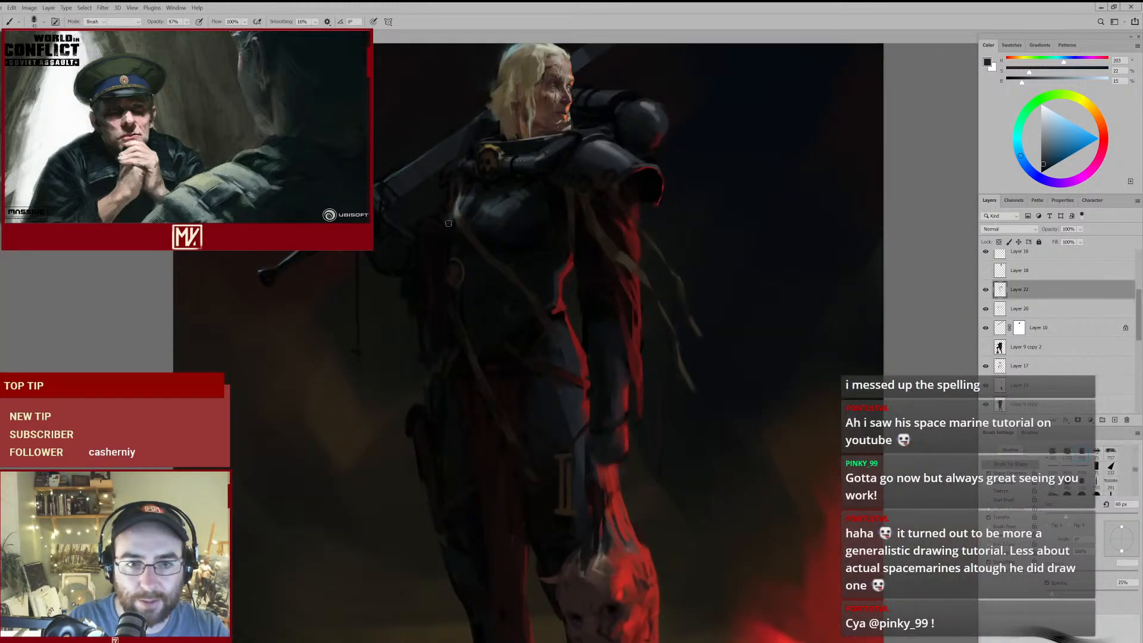
pyautogui.press('[')
pyautogui.press('[')
pyautogui.press('[')
pyautogui.keyDown('alt'); pyautogui.click(468, 230); pyautogui.keyUp('alt')
pyautogui.click(573, 256)
# - Touch up the upper part of the diagonal chest strap with a sampled dark brown, using the 45 px brush
pyautogui.press('b')
pyautogui.keyDown('alt'); pyautogui.click(469, 228); pyautogui.keyUp('alt')
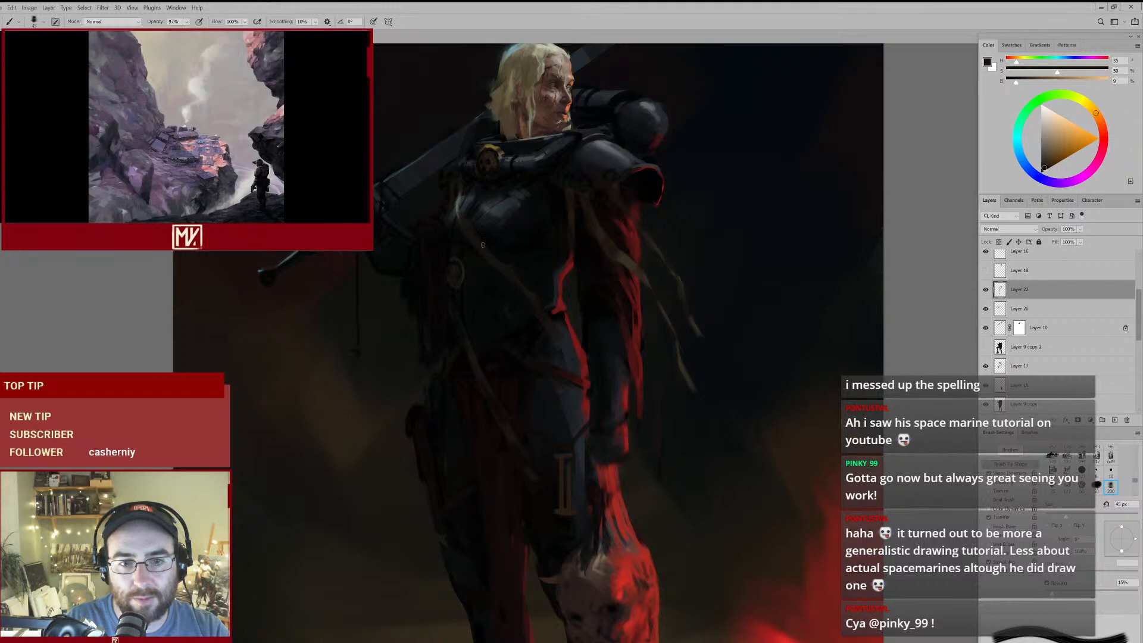
pyautogui.moveTo(528, 281); pyautogui.dragTo(515, 305)
pyautogui.moveTo(595, 309); pyautogui.dragTo(595, 338)
pyautogui.moveTo(607, 290); pyautogui.dragTo(592, 332)
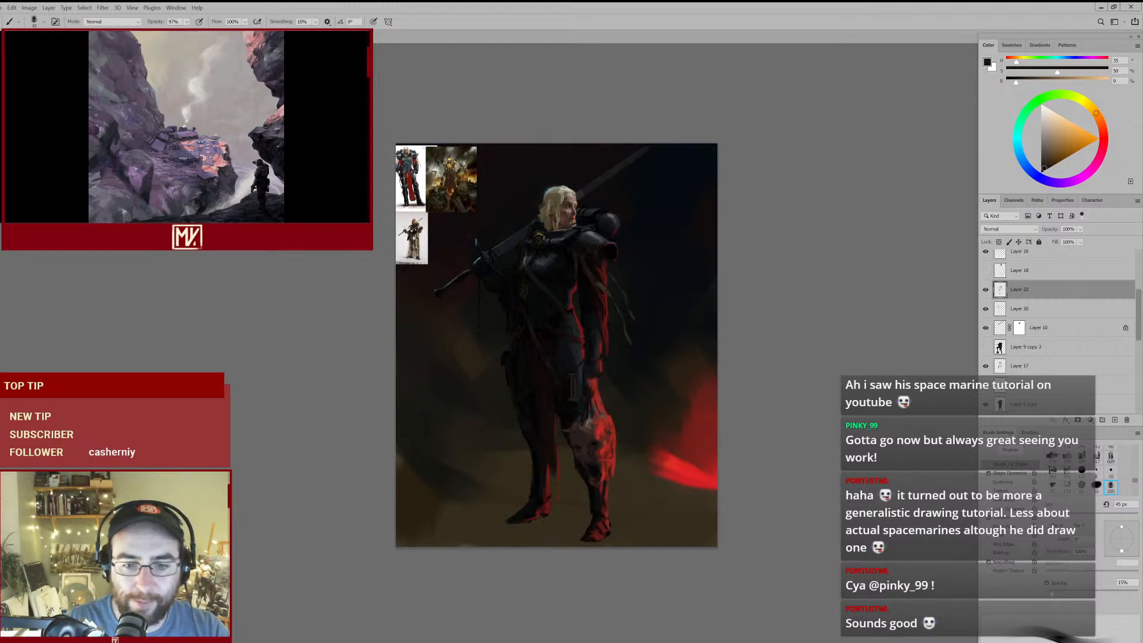
pyautogui.keyDown('ctrl'); pyautogui.click(623, 436); pyautogui.keyUp('ctrl')
pyautogui.keyDown('ctrl'); pyautogui.click(564, 483); pyautogui.keyUp('ctrl')
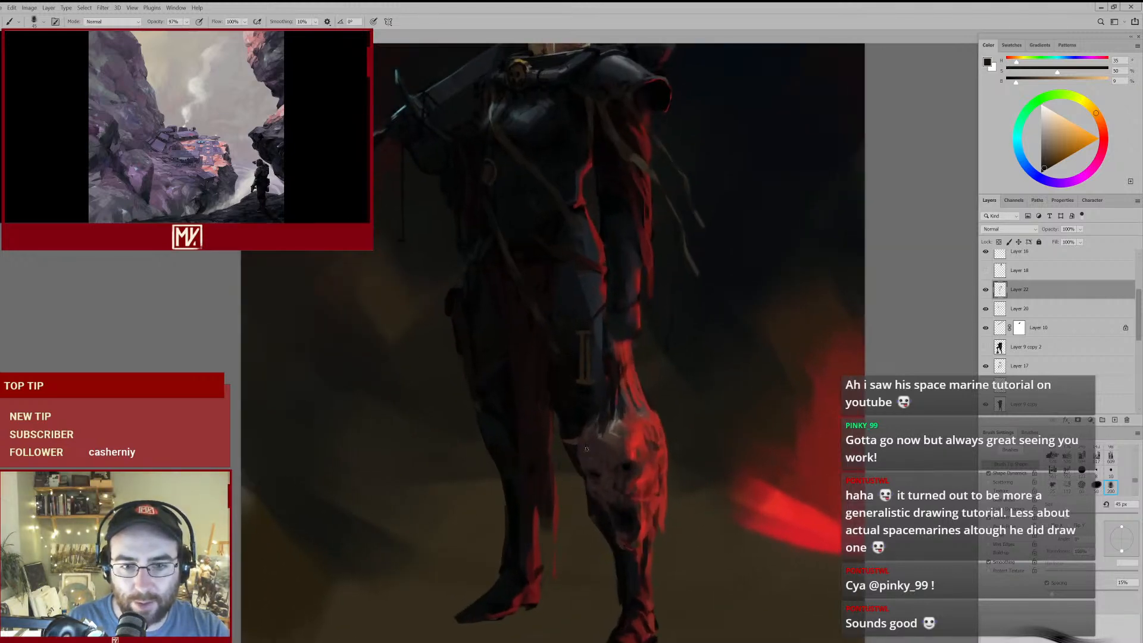
pyautogui.moveTo(595, 363)
pyautogui.mouseDown()
pyautogui.moveTo(564, 391)
pyautogui.moveTo(572, 384)
pyautogui.mouseUp()
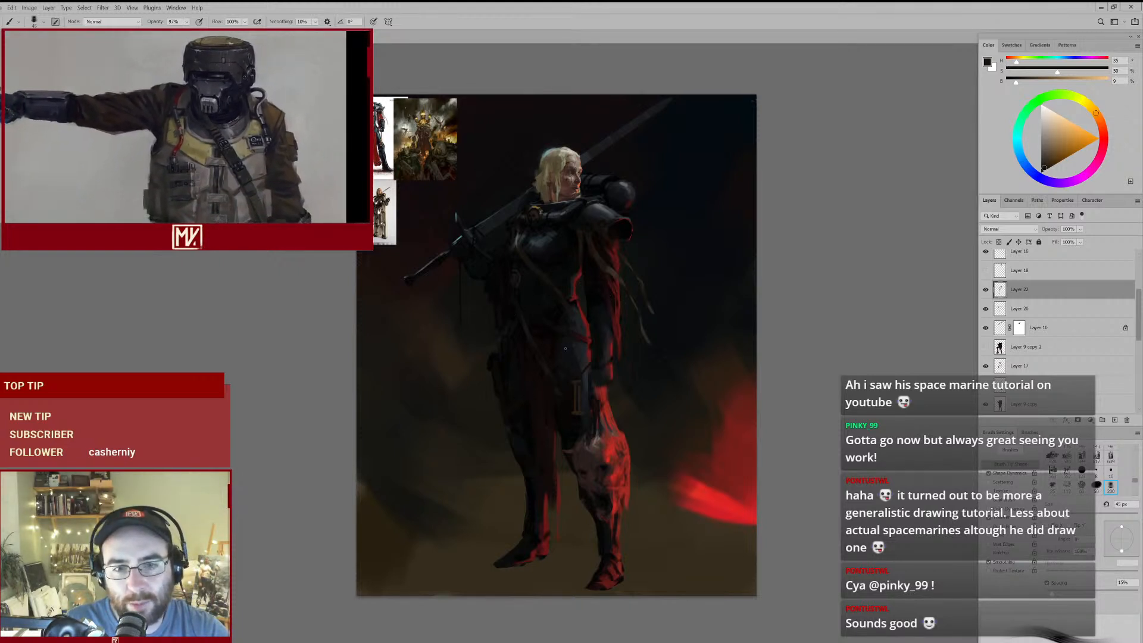
# - On a new layer, paint a round mauve-brown shape over the upper thigh with the 150 px brush, sampling its colour from the severed head
pyautogui.press(']')
pyautogui.press(']')
pyautogui.press(']')
pyautogui.press(']')
pyautogui.press(']')
pyautogui.press(']')
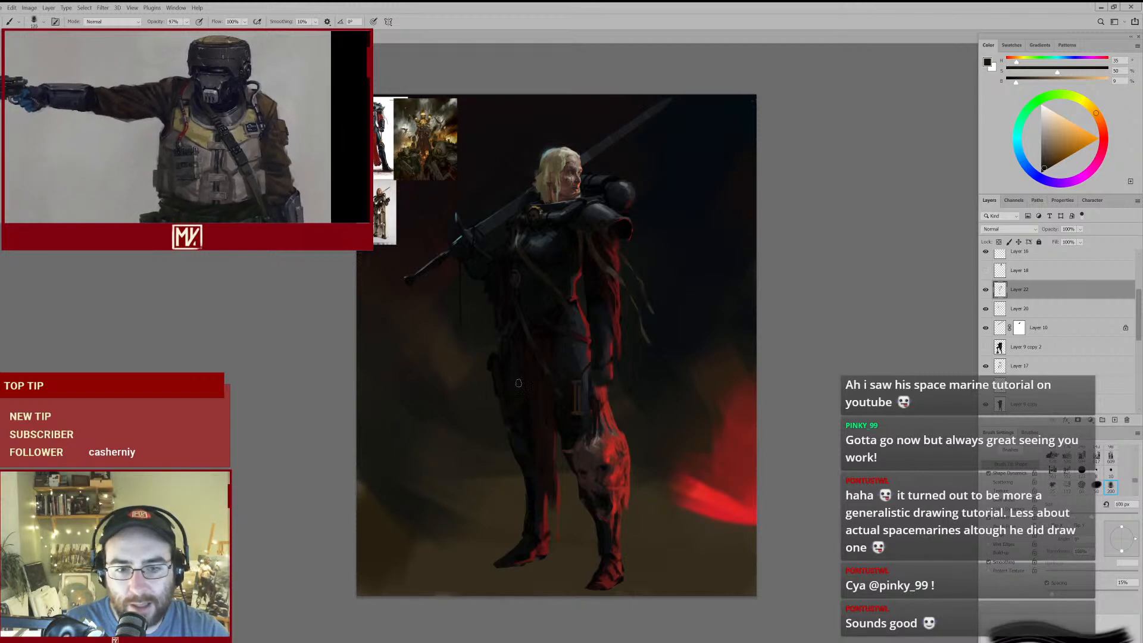
pyautogui.press(']')
pyautogui.press(']')
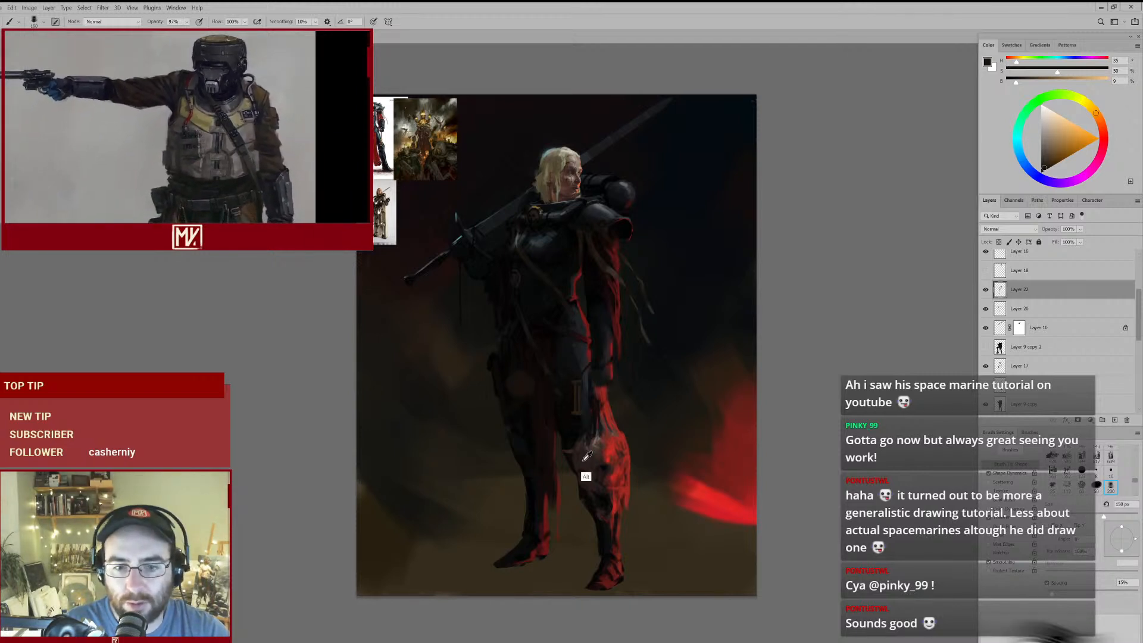
pyautogui.keyDown('alt'); pyautogui.click(587, 455); pyautogui.keyUp('alt')
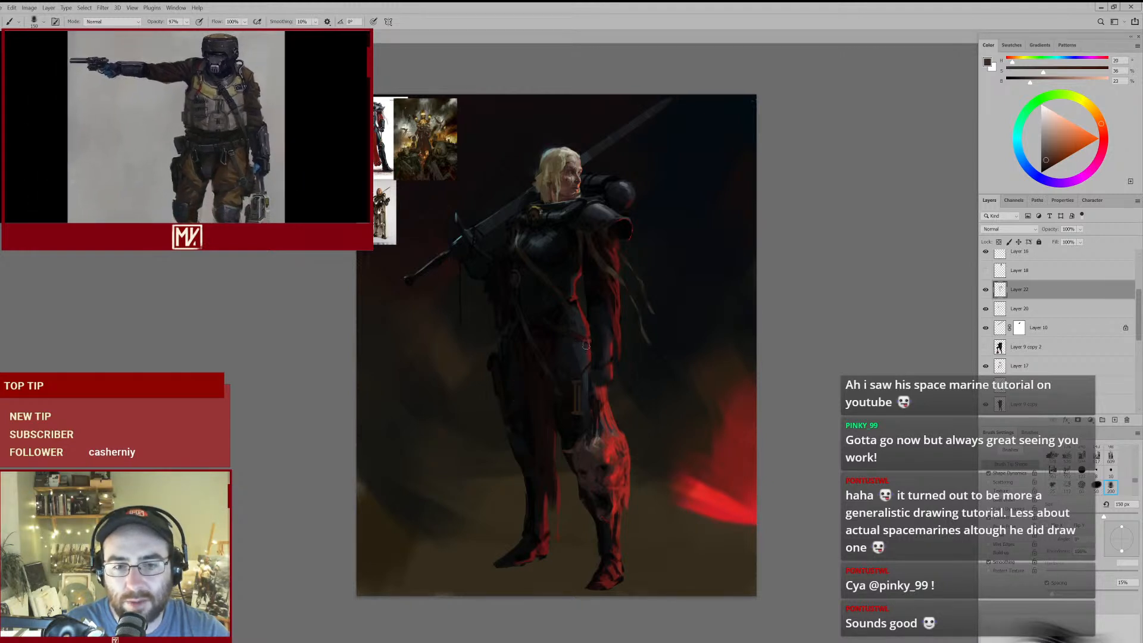
pyautogui.click(1114, 420)
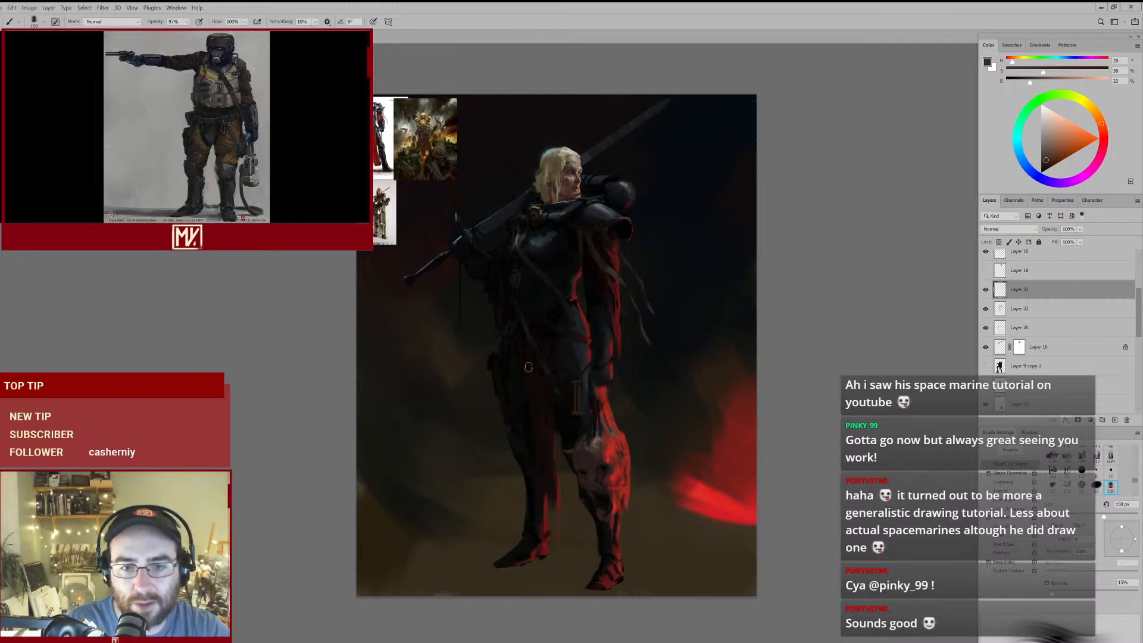
pyautogui.moveTo(521, 400); pyautogui.dragTo(526, 407)
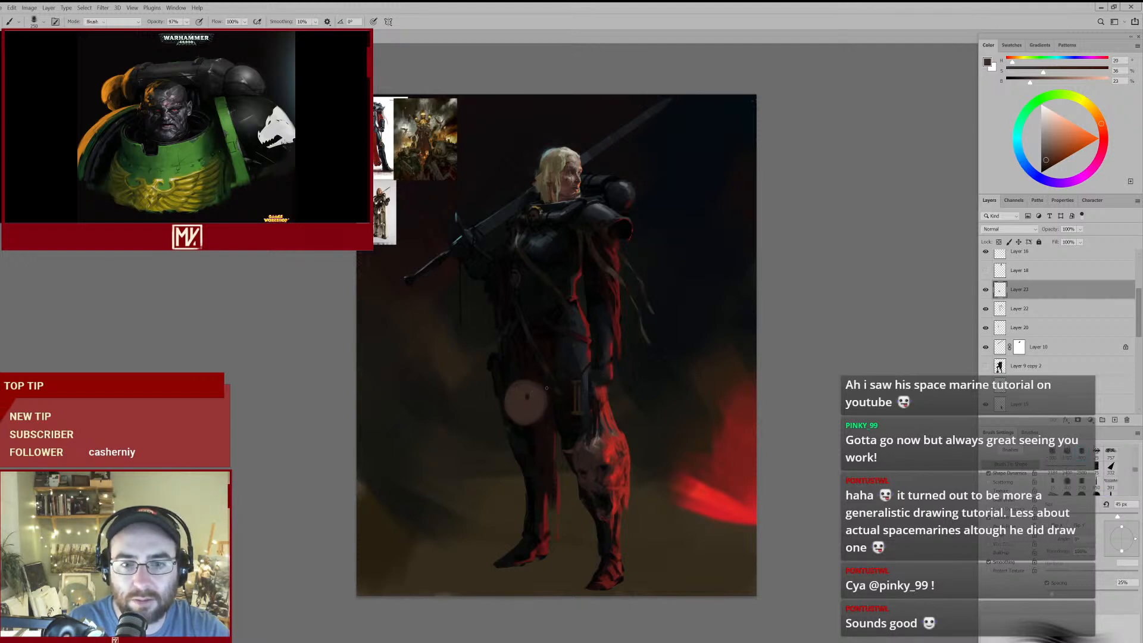
# - Clean the round shape's edge with the eraser and move the shape to hang just below the pouch at the hip
pyautogui.press('e')
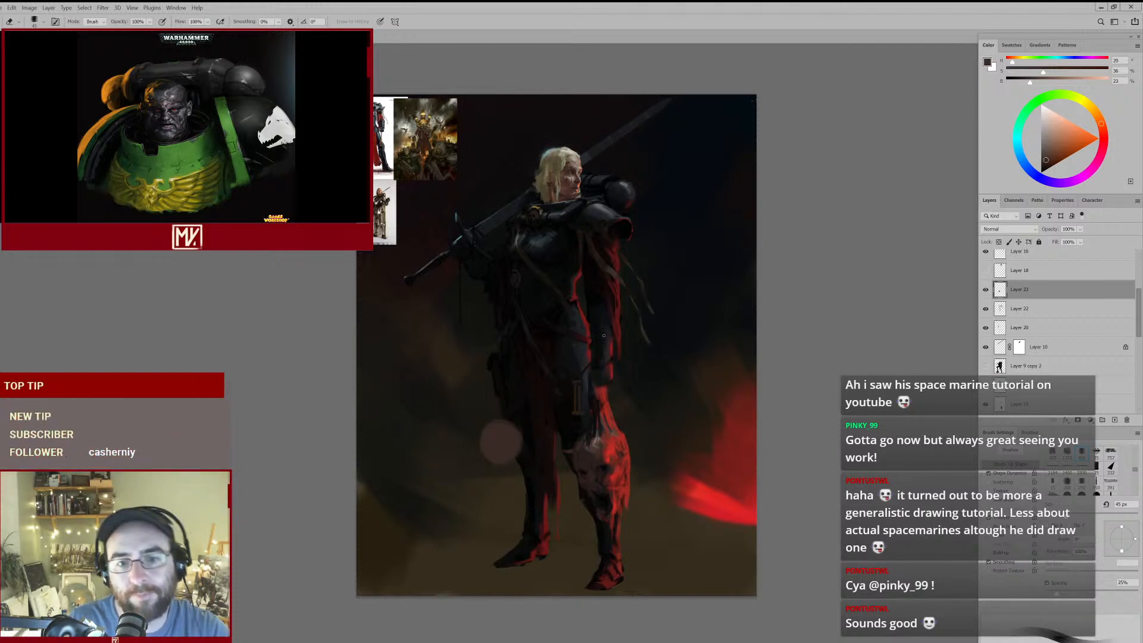
pyautogui.moveTo(525, 435)
pyautogui.mouseDown()
pyautogui.moveTo(493, 461)
pyautogui.moveTo(493, 399)
pyautogui.moveTo(493, 413)
pyautogui.moveTo(524, 381)
pyautogui.moveTo(551, 236)
pyautogui.moveTo(493, 341)
pyautogui.mouseUp()
pyautogui.moveTo(553, 301)
pyautogui.mouseDown()
pyautogui.moveTo(508, 331)
pyautogui.moveTo(565, 301)
pyautogui.mouseUp()
pyautogui.moveTo(487, 339)
pyautogui.mouseDown()
pyautogui.moveTo(484, 322)
pyautogui.moveTo(486, 375)
pyautogui.moveTo(511, 421)
pyautogui.mouseUp()
pyautogui.moveTo(553, 348)
pyautogui.mouseDown()
pyautogui.moveTo(522, 371)
pyautogui.moveTo(548, 355)
pyautogui.mouseUp()
pyautogui.moveTo(500, 399)
pyautogui.mouseDown()
pyautogui.moveTo(484, 463)
pyautogui.moveTo(563, 316)
pyautogui.moveTo(608, 179)
pyautogui.moveTo(649, 138)
pyautogui.moveTo(636, 221)
pyautogui.moveTo(584, 165)
pyautogui.moveTo(617, 209)
pyautogui.moveTo(589, 256)
pyautogui.mouseUp()
pyautogui.moveTo(580, 337)
pyautogui.mouseDown()
pyautogui.moveTo(572, 263)
pyautogui.moveTo(613, 190)
pyautogui.moveTo(585, 153)
pyautogui.moveTo(590, 238)
pyautogui.moveTo(506, 440)
pyautogui.moveTo(533, 257)
pyautogui.moveTo(547, 271)
pyautogui.mouseUp()
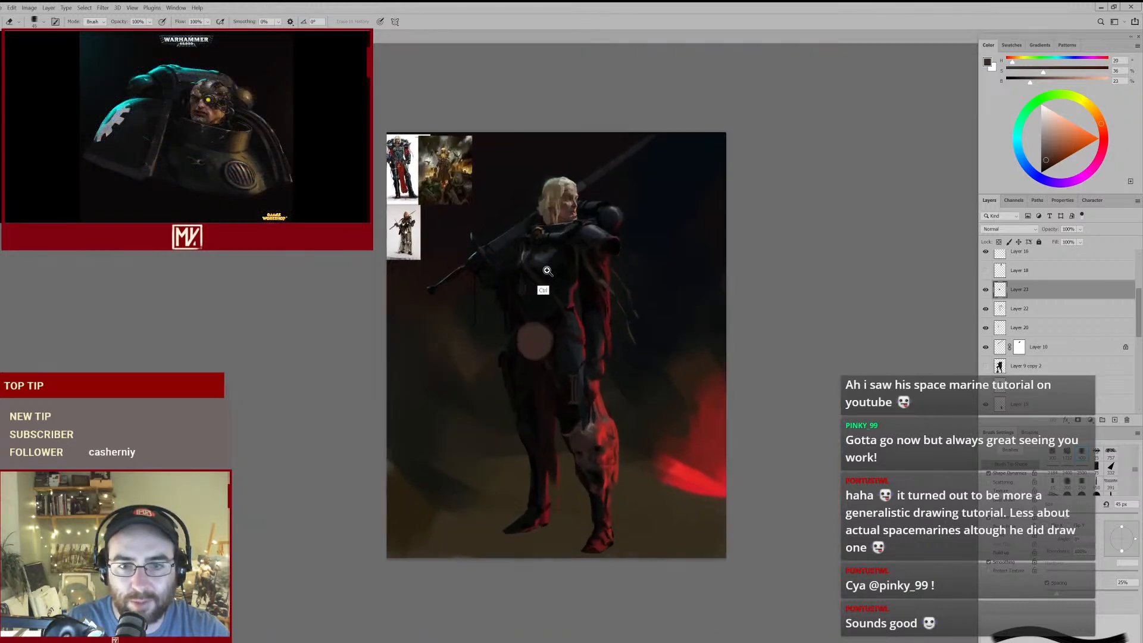
pyautogui.moveTo(539, 342)
pyautogui.mouseDown()
pyautogui.moveTo(511, 405)
pyautogui.moveTo(549, 350)
pyautogui.mouseUp()
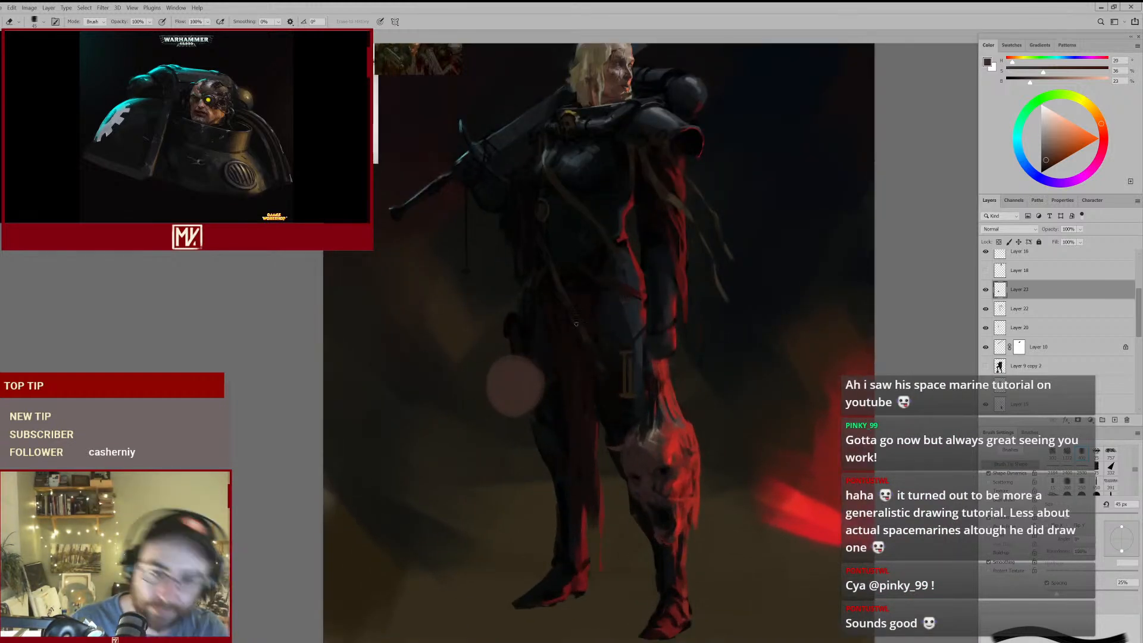
# - Examine the placement of the round hip shape against the whole figure, from close up and from a distance
pyautogui.moveTo(532, 386)
pyautogui.mouseDown()
pyautogui.moveTo(503, 400)
pyautogui.moveTo(485, 436)
pyautogui.moveTo(499, 410)
pyautogui.mouseUp()
pyautogui.moveTo(540, 376); pyautogui.dragTo(555, 346)
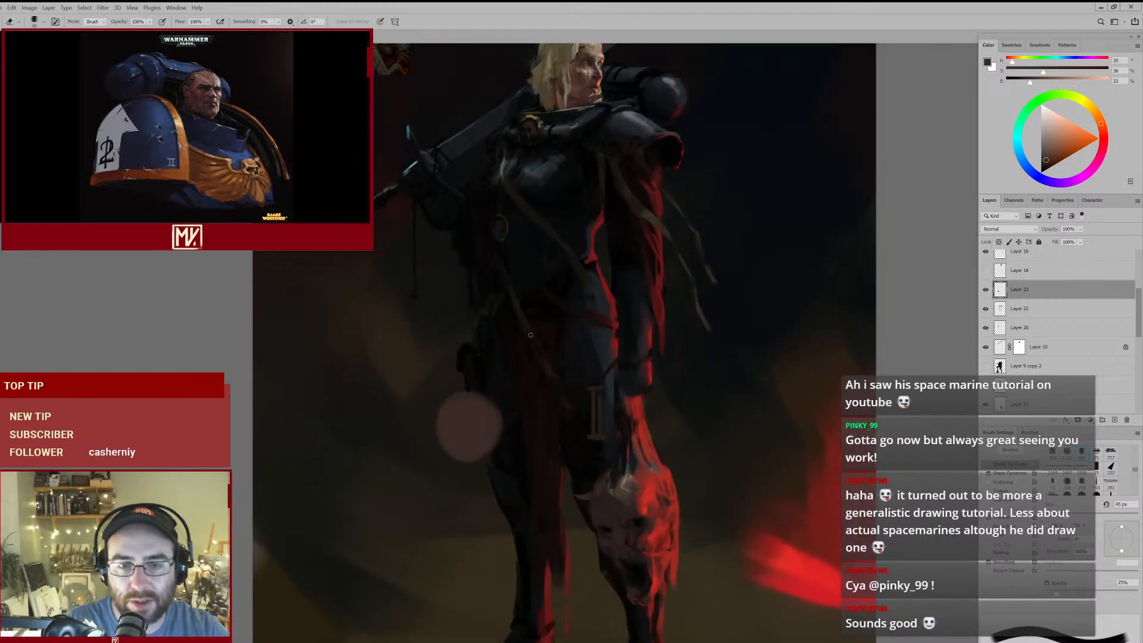
pyautogui.moveTo(513, 284); pyautogui.dragTo(518, 384)
pyautogui.moveTo(555, 337)
pyautogui.mouseDown()
pyautogui.moveTo(523, 365)
pyautogui.moveTo(540, 351)
pyautogui.mouseUp()
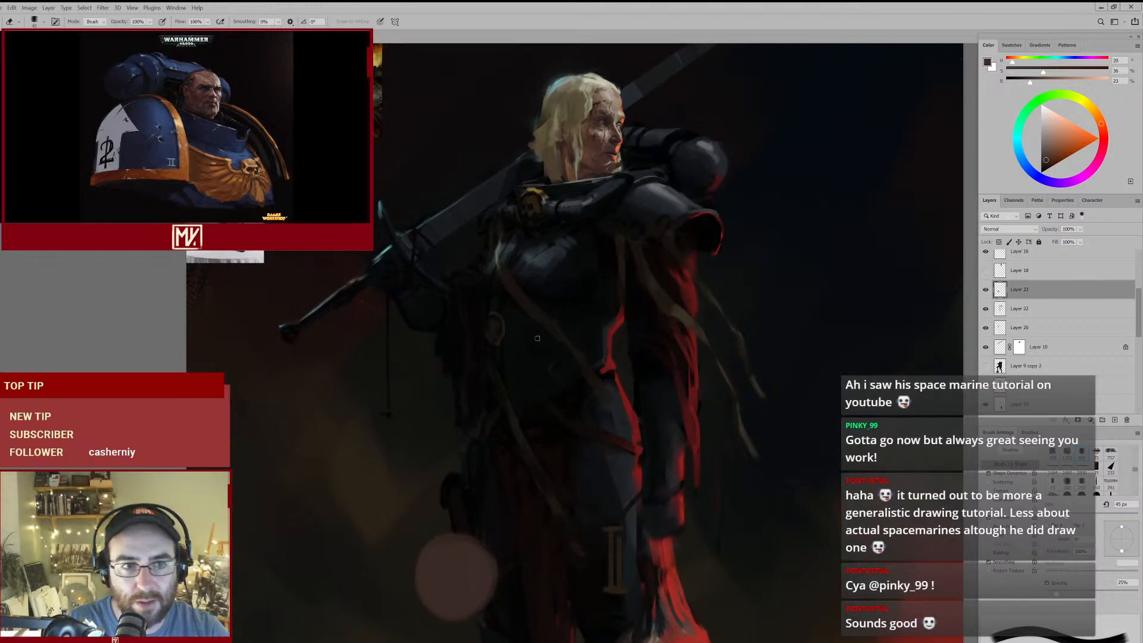
pyautogui.moveTo(559, 450); pyautogui.dragTo(564, 339)
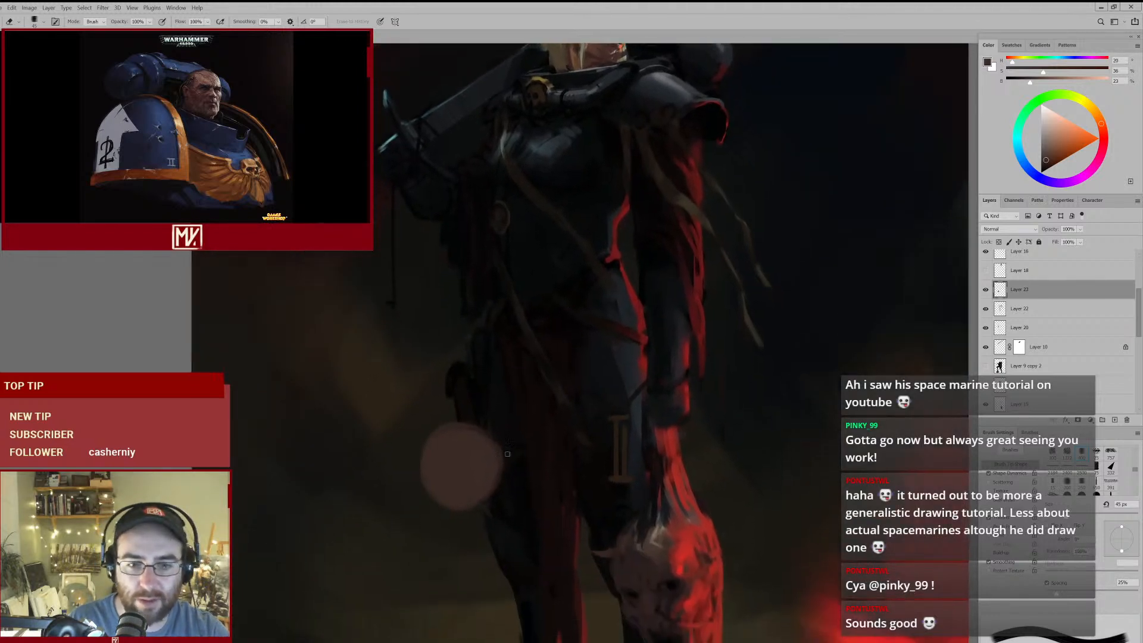
pyautogui.press('[')
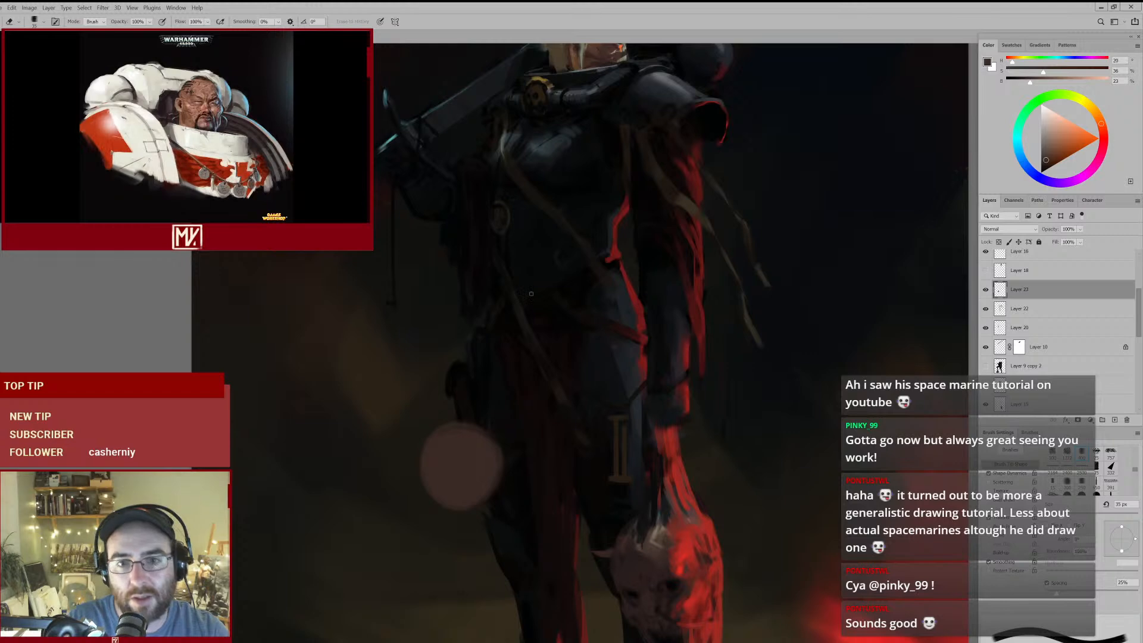
pyautogui.moveTo(549, 231); pyautogui.dragTo(572, 360)
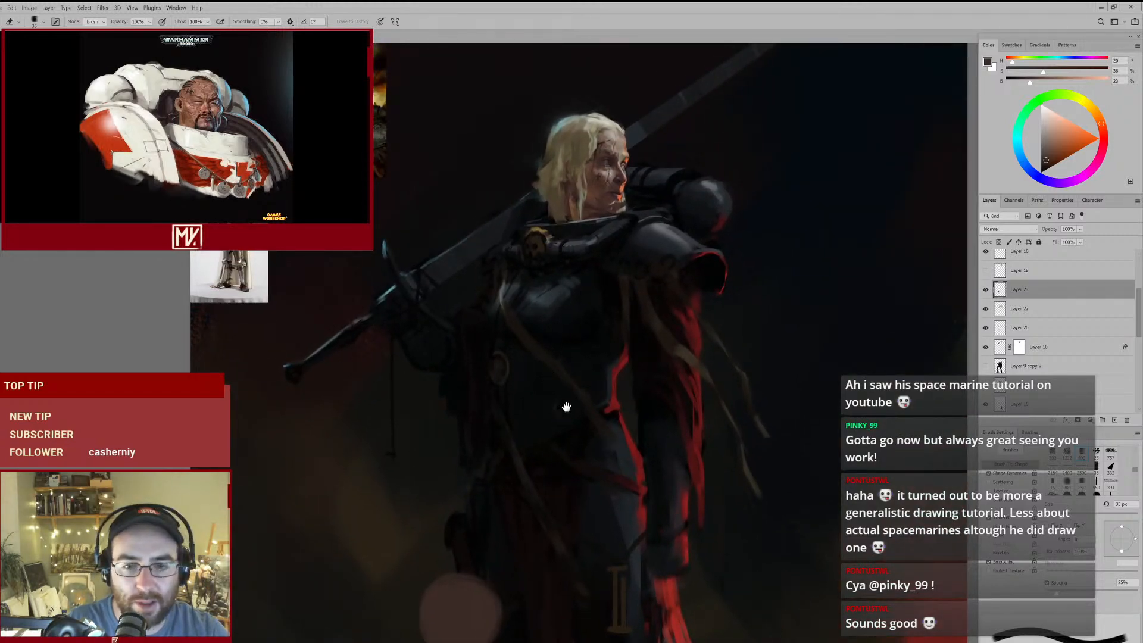
pyautogui.moveTo(563, 414); pyautogui.dragTo(570, 262)
pyautogui.moveTo(552, 336); pyautogui.dragTo(527, 338)
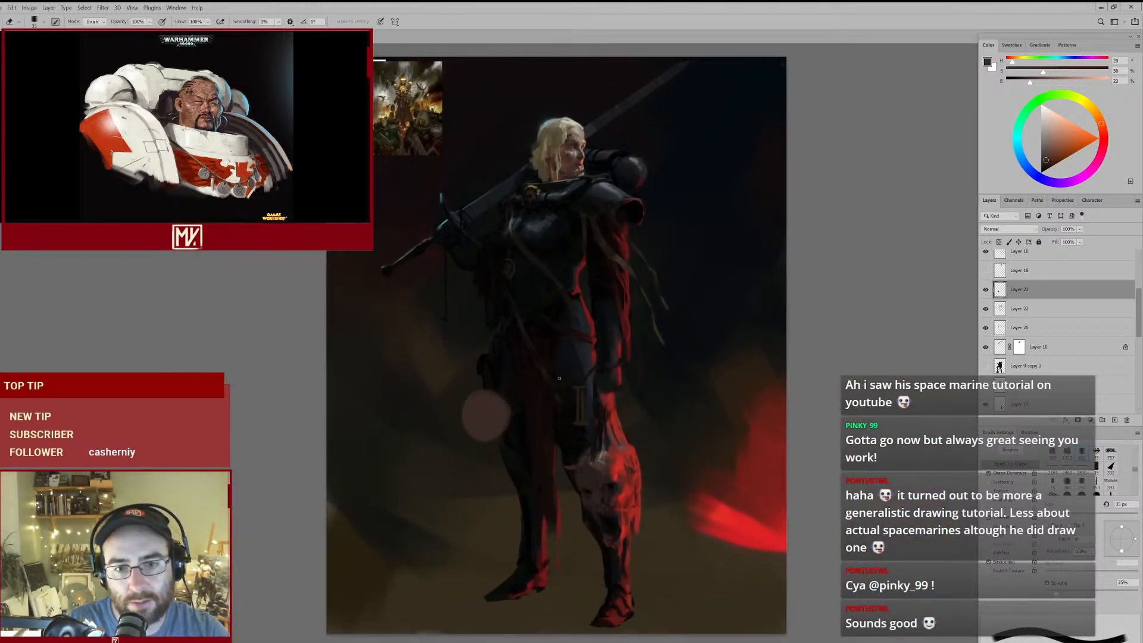
pyautogui.moveTo(536, 426)
pyautogui.mouseDown()
pyautogui.moveTo(526, 436)
pyautogui.moveTo(543, 390)
pyautogui.mouseUp()
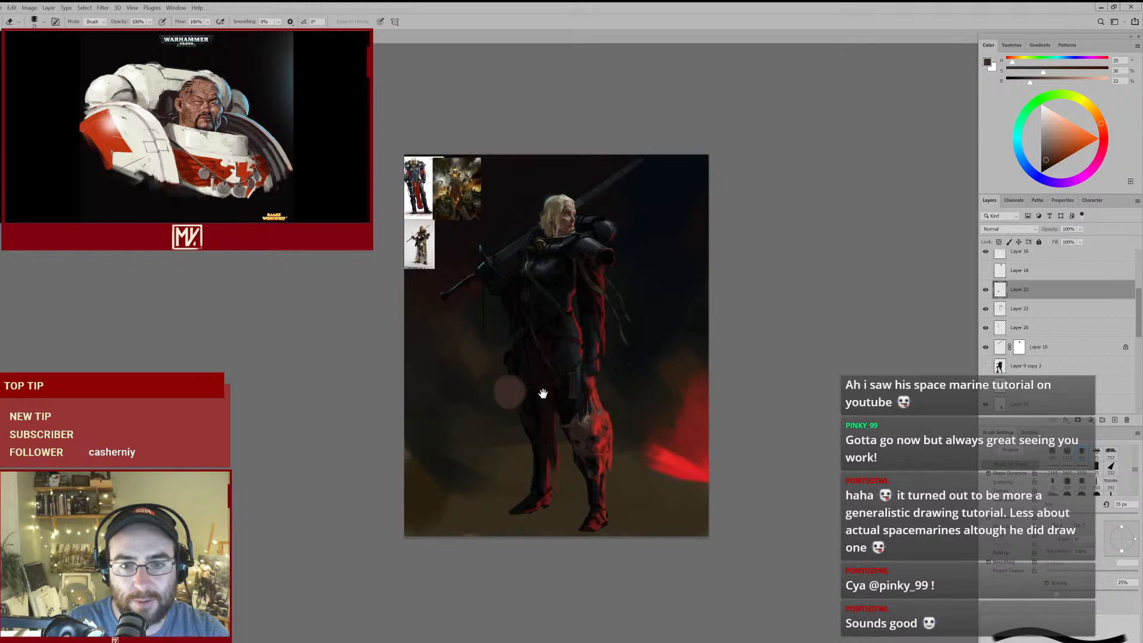
pyautogui.moveTo(524, 352); pyautogui.dragTo(544, 398)
pyautogui.moveTo(494, 425)
pyautogui.mouseDown()
pyautogui.moveTo(487, 473)
pyautogui.moveTo(486, 405)
pyautogui.mouseUp()
pyautogui.moveTo(566, 422)
pyautogui.mouseDown()
pyautogui.moveTo(535, 449)
pyautogui.moveTo(537, 439)
pyautogui.moveTo(494, 442)
pyautogui.mouseUp()
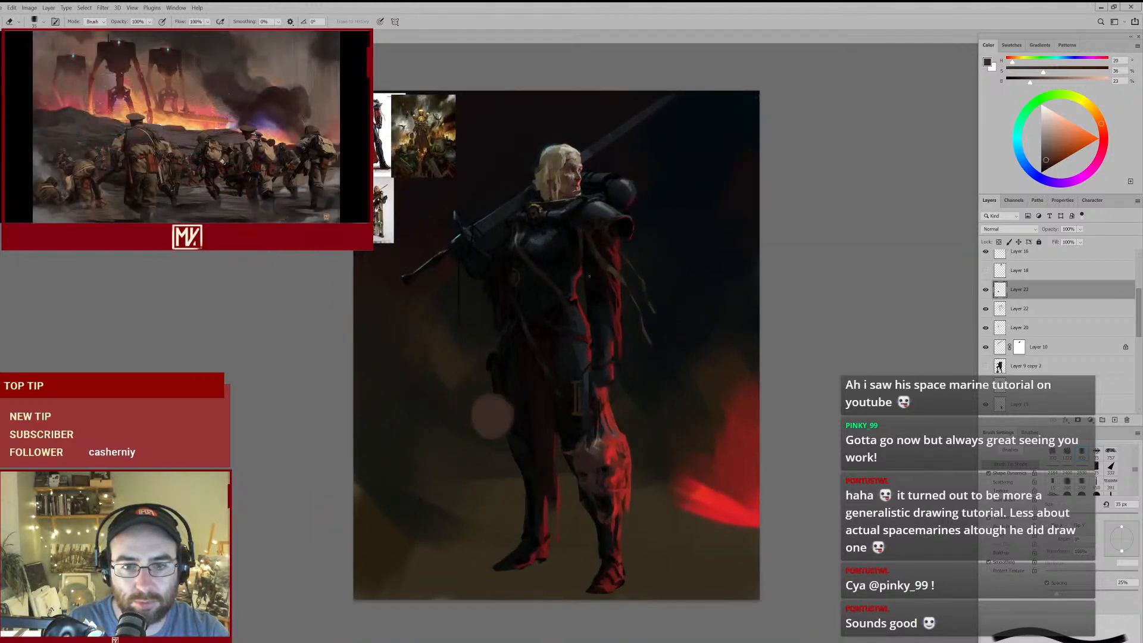
pyautogui.moveTo(521, 436); pyautogui.dragTo(558, 409)
# - Recolour the round hip shape with the brown sampled from the numeral on the thigh armour
pyautogui.press('b')
pyautogui.keyDown('alt'); pyautogui.click(518, 400); pyautogui.keyUp('alt')
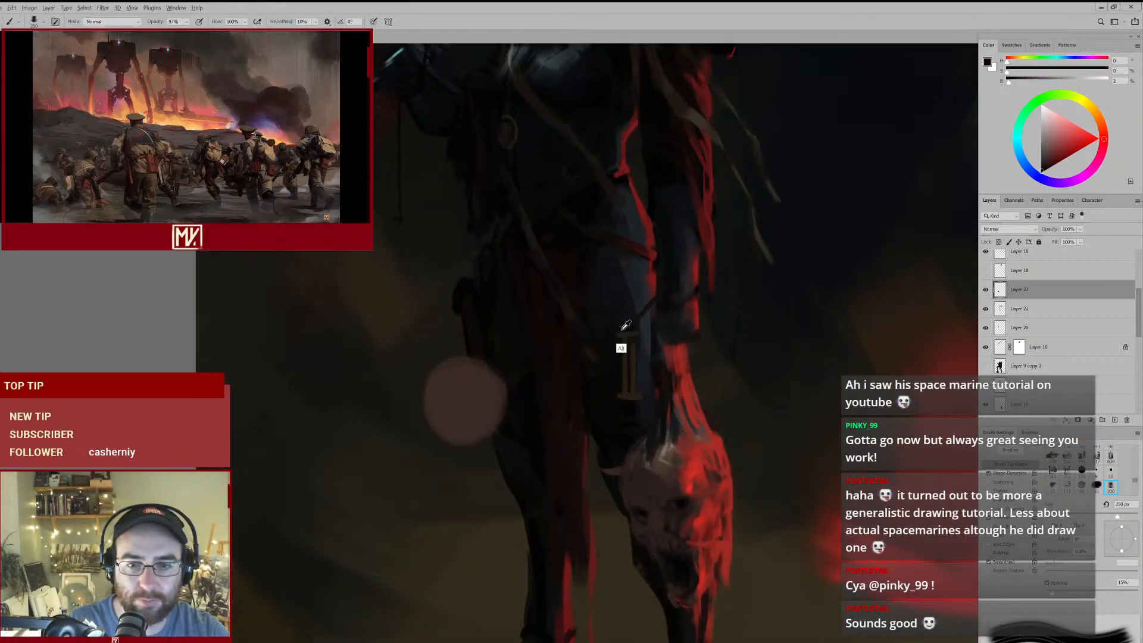
pyautogui.keyDown('alt'); pyautogui.click(623, 328); pyautogui.keyUp('alt')
pyautogui.moveTo(470, 382)
pyautogui.mouseDown()
pyautogui.moveTo(450, 381)
pyautogui.moveTo(473, 371)
pyautogui.moveTo(490, 417)
pyautogui.mouseUp()
# - Try out two near-black eye sockets on the lower part of the brown round shape with a reduced brush
pyautogui.keyDown('alt'); pyautogui.click(524, 395); pyautogui.keyUp('alt')
pyautogui.press('e')
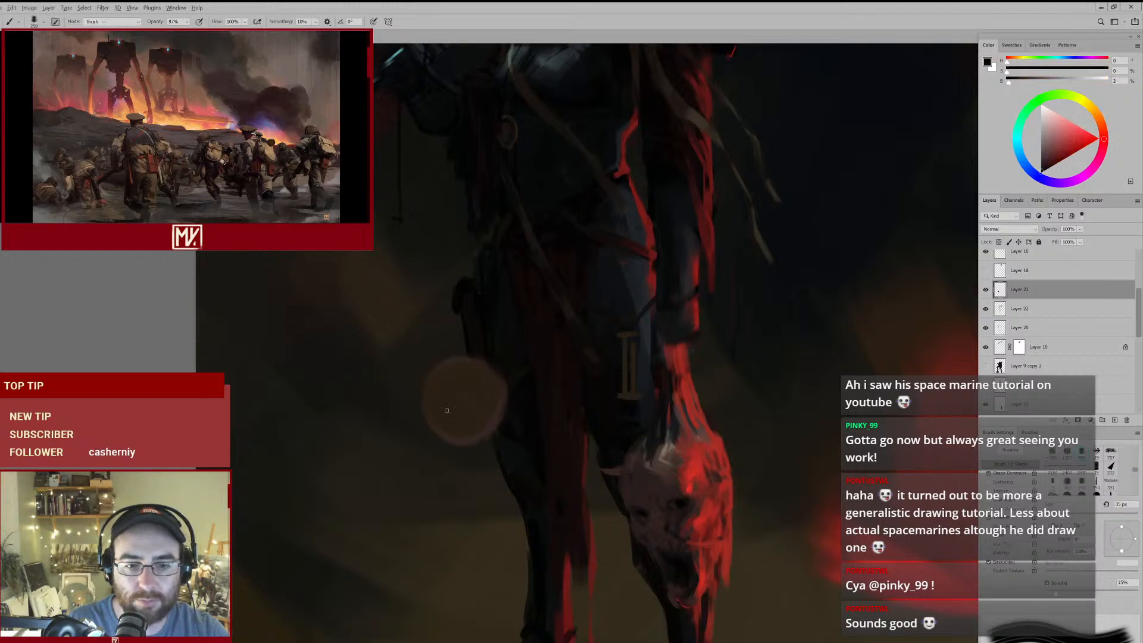
pyautogui.press('b')
pyautogui.press('[')
pyautogui.press('[')
pyautogui.press('[')
pyautogui.press('[')
pyautogui.press('[')
pyautogui.press('[')
pyautogui.moveTo(430, 411)
pyautogui.mouseDown()
pyautogui.moveTo(457, 413)
pyautogui.moveTo(423, 443)
pyautogui.moveTo(453, 427)
pyautogui.mouseUp()
pyautogui.press('[')
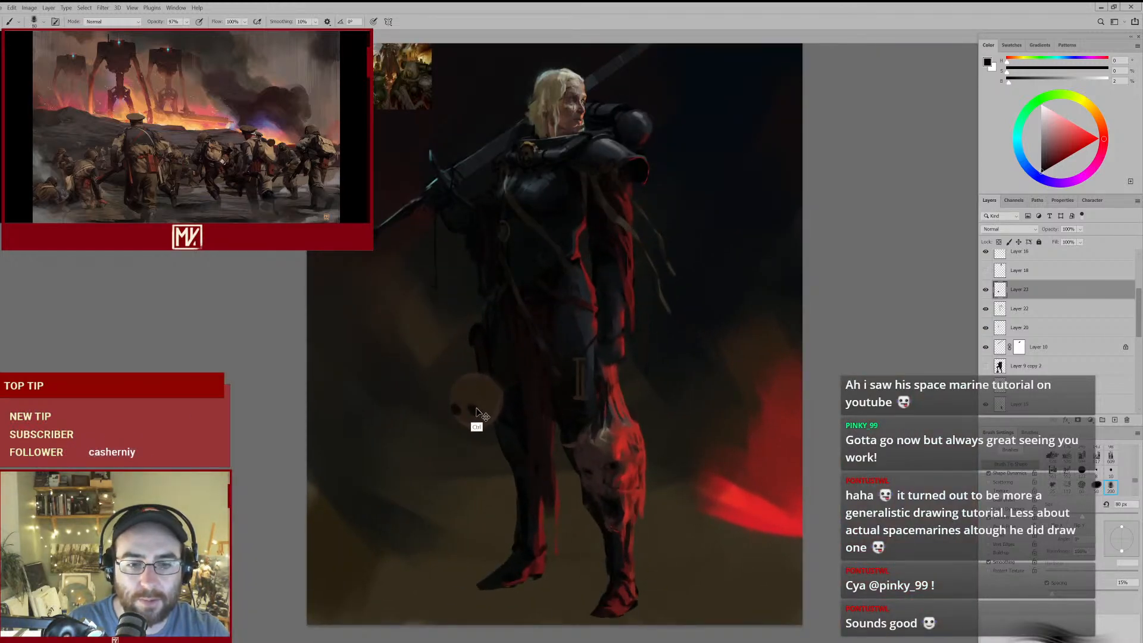
# - Paint over the dark eye sockets with the shape's own sampled brown and enlarge the brush to 100 px
pyautogui.keyDown('alt'); pyautogui.click(464, 410); pyautogui.keyUp('alt')
pyautogui.moveTo(458, 405); pyautogui.dragTo(466, 416)
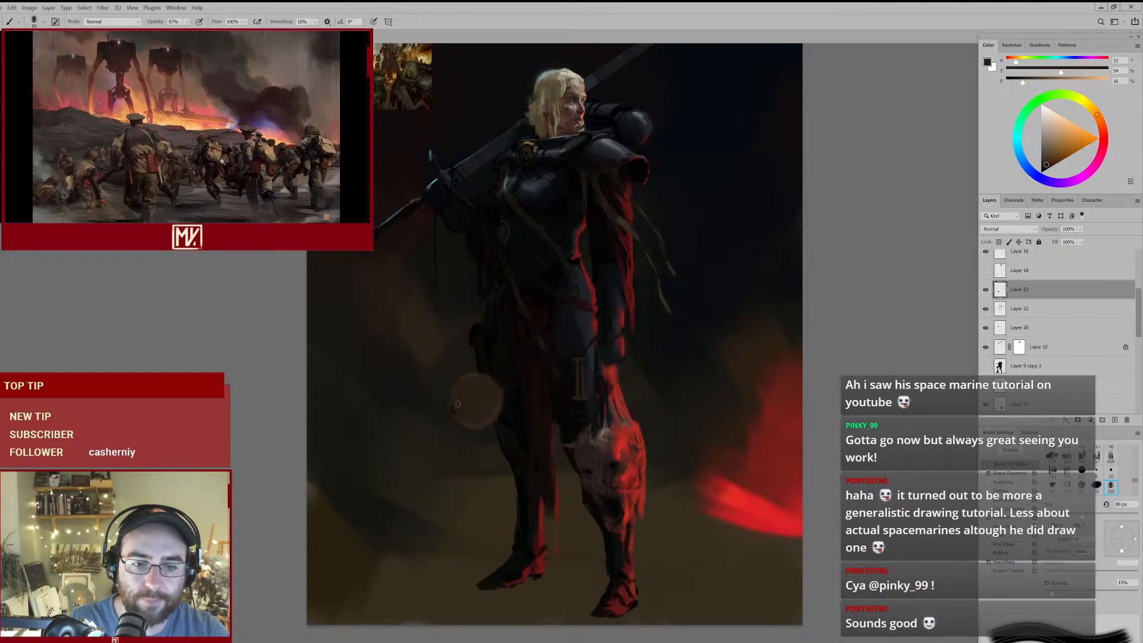
pyautogui.keyDown('alt'); pyautogui.click(487, 384); pyautogui.keyUp('alt')
pyautogui.press(']')
pyautogui.press(']')
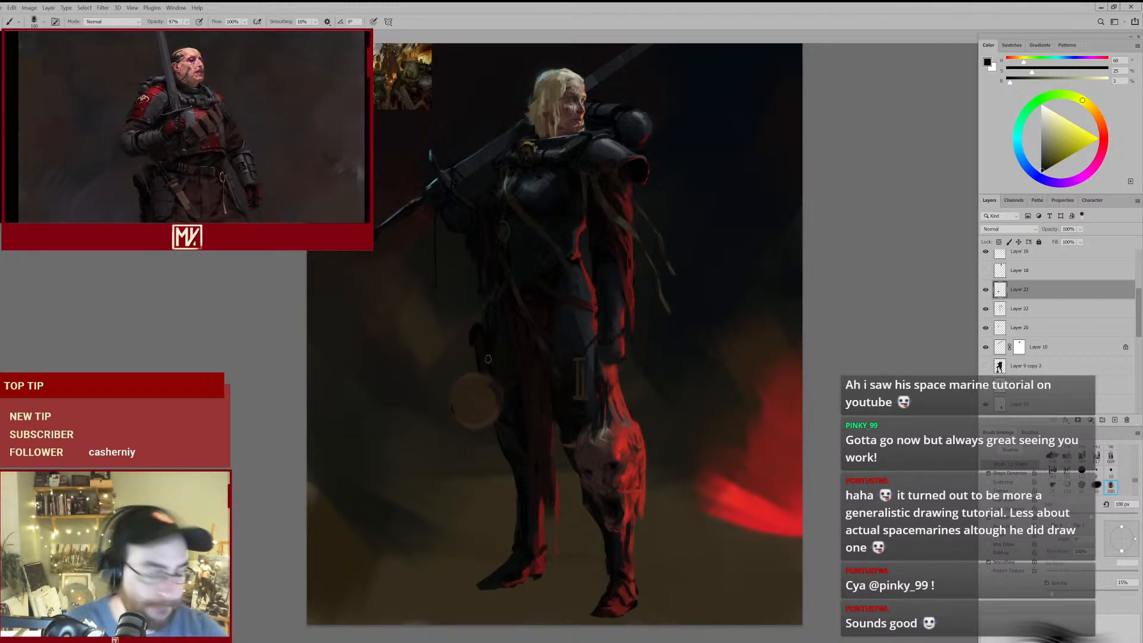
# - Try fainter facial marks on the round shape in a sampled dark brown, reducing the brush to 60 px
pyautogui.keyDown('alt'); pyautogui.click(482, 410); pyautogui.keyUp('alt')
pyautogui.press('[')
pyautogui.press('[')
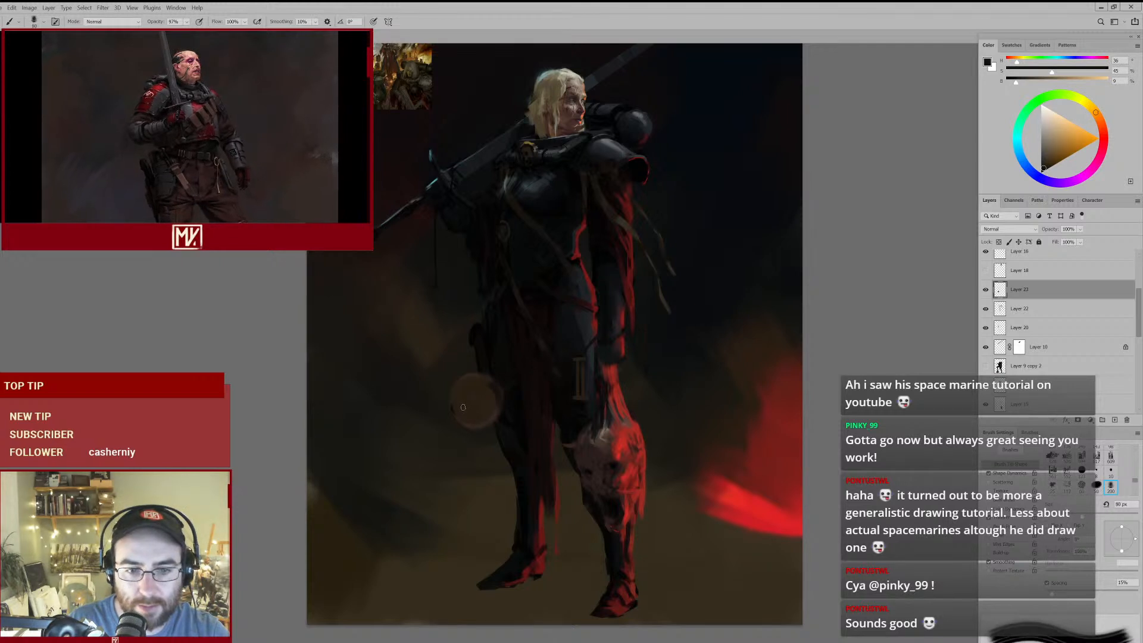
pyautogui.press('[')
pyautogui.press('[')
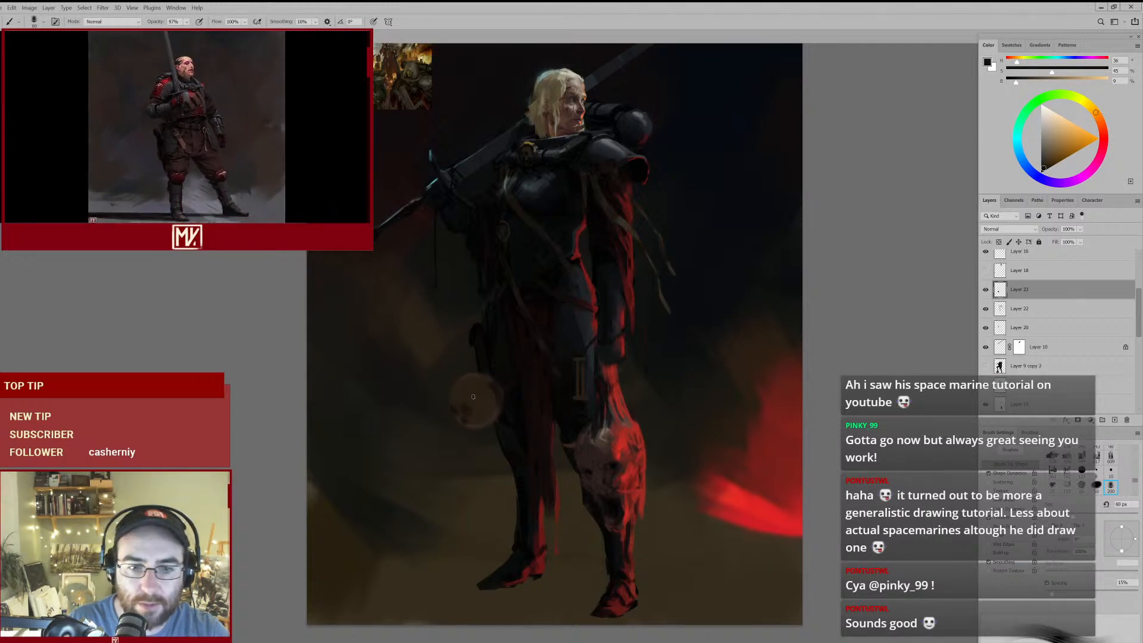
# - Cover the round shape evenly with its sampled brown using the 150 px brush
pyautogui.moveTo(533, 384)
pyautogui.mouseDown()
pyautogui.moveTo(487, 416)
pyautogui.moveTo(531, 387)
pyautogui.mouseUp()
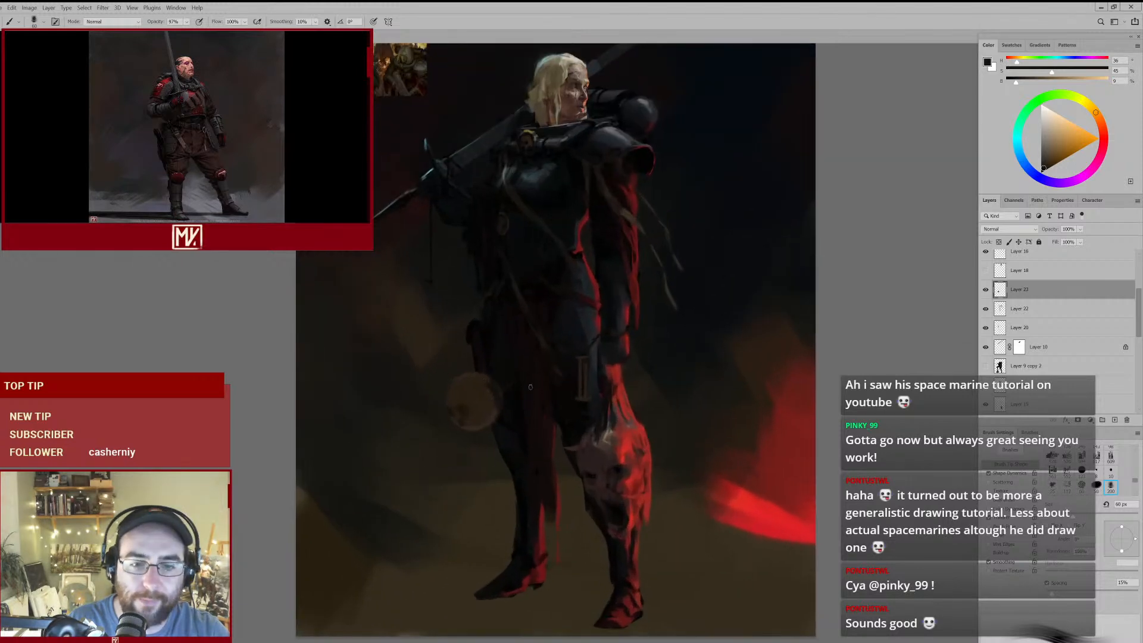
pyautogui.press(']')
pyautogui.keyDown('alt'); pyautogui.click(480, 388); pyautogui.keyUp('alt')
pyautogui.press(']')
pyautogui.press(']')
pyautogui.press(']')
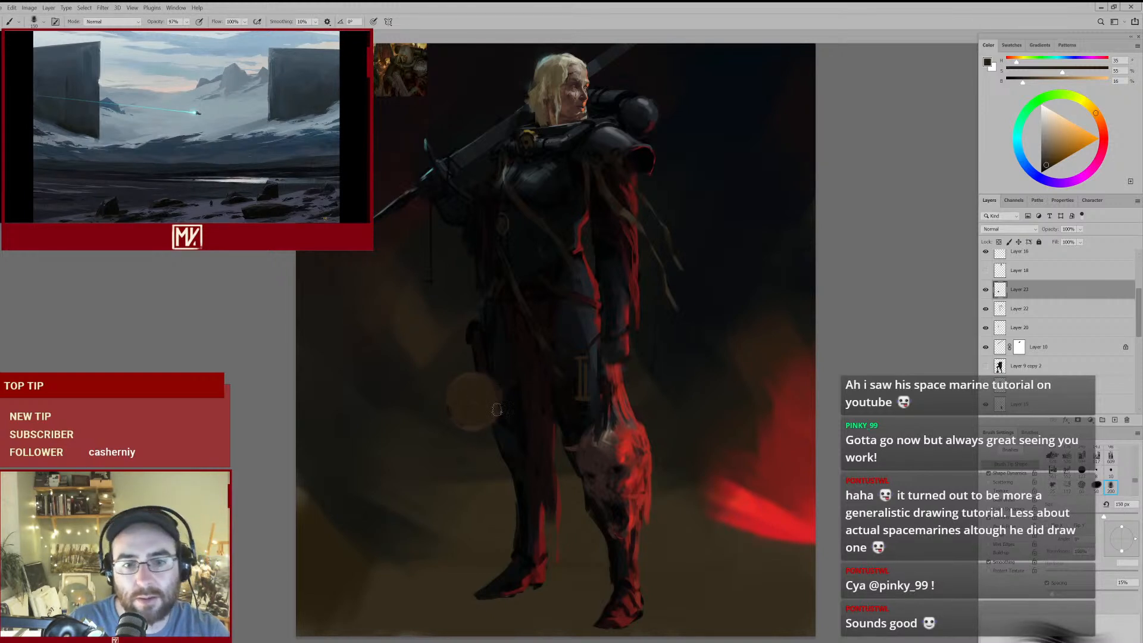
# - Darken the round shape's upper edge with a sampled dark brown and paint two near-black eye sockets with the 60 px brush
pyautogui.moveTo(527, 402)
pyautogui.mouseDown()
pyautogui.moveTo(503, 417)
pyautogui.moveTo(526, 402)
pyautogui.mouseUp()
pyautogui.keyDown('alt'); pyautogui.click(495, 409); pyautogui.keyUp('alt')
pyautogui.press('[')
pyautogui.press('[')
pyautogui.press('[')
pyautogui.press('[')
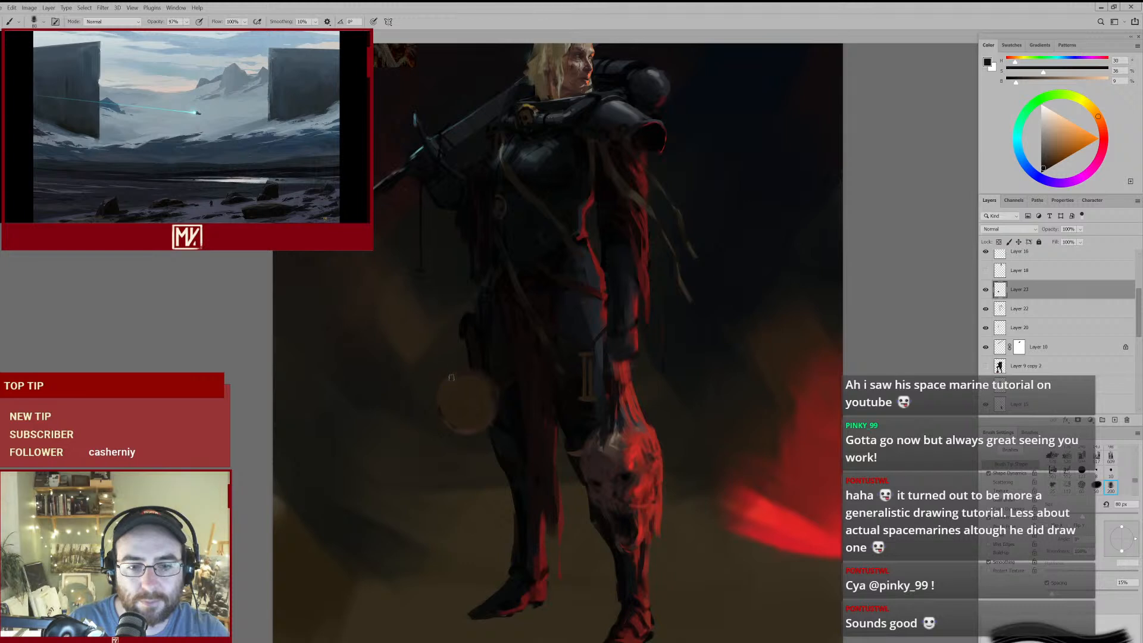
pyautogui.keyDown('alt'); pyautogui.click(510, 416); pyautogui.keyUp('alt')
pyautogui.press('[')
pyautogui.press('[')
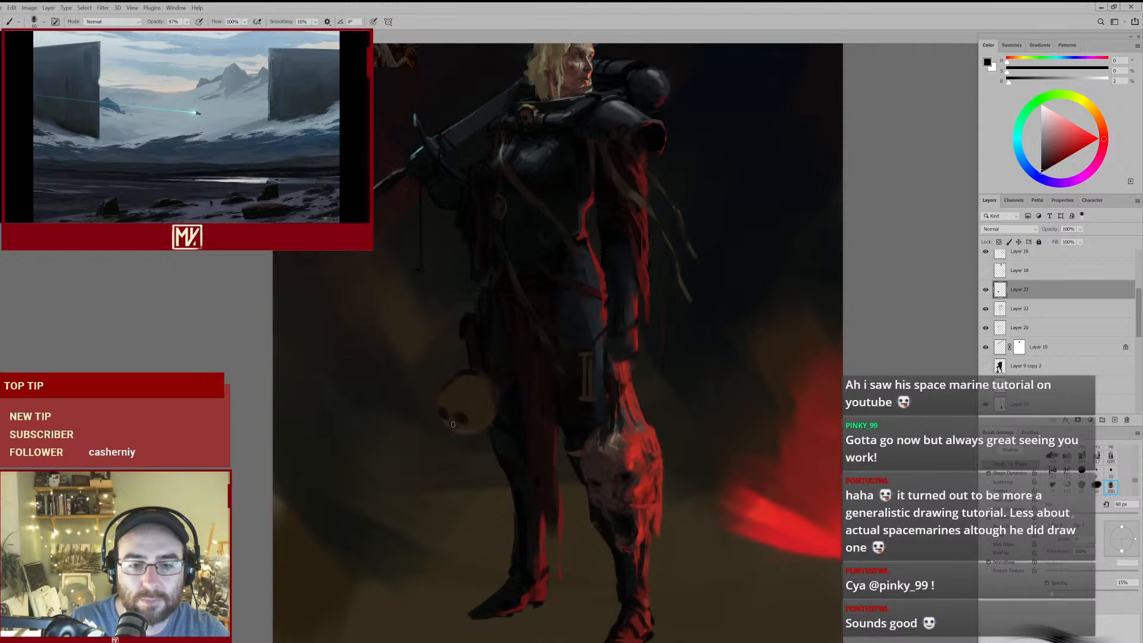
# - Shape the hip skull's brow and forehead around the eye sockets with sampled browns and the 70 px brush
pyautogui.keyDown('alt'); pyautogui.click(462, 410); pyautogui.keyUp('alt')
pyautogui.press(']')
pyautogui.keyDown('alt'); pyautogui.click(463, 386); pyautogui.keyUp('alt')
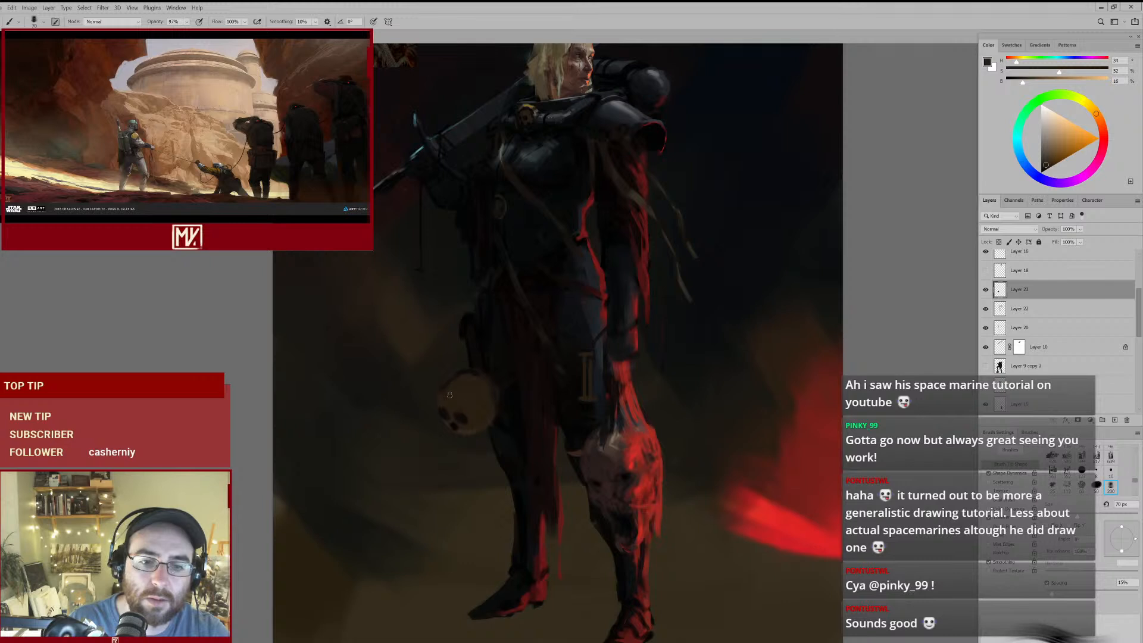
pyautogui.keyDown('alt'); pyautogui.click(495, 414); pyautogui.keyUp('alt')
# - Refine the skull's nasal opening and lower face with sampled light and dark browns, using the 40 px brush
pyautogui.press('[')
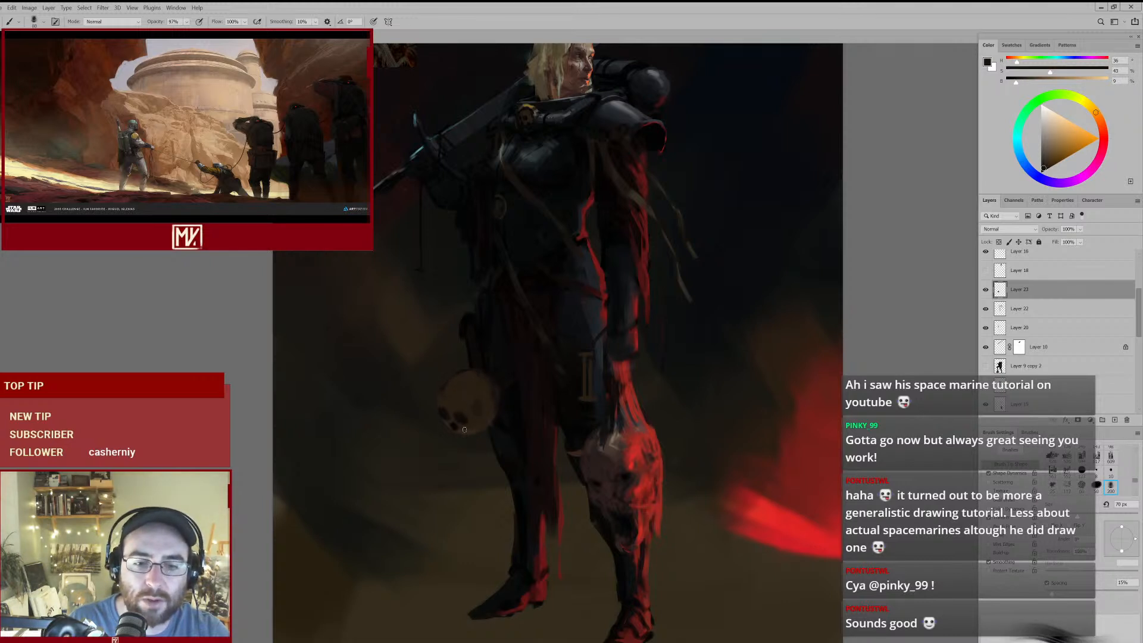
pyautogui.press('[')
pyautogui.press('[')
pyautogui.keyDown('ctrl'); pyautogui.click(471, 433); pyautogui.keyUp('ctrl')
pyautogui.keyDown('alt'); pyautogui.click(468, 425); pyautogui.keyUp('alt')
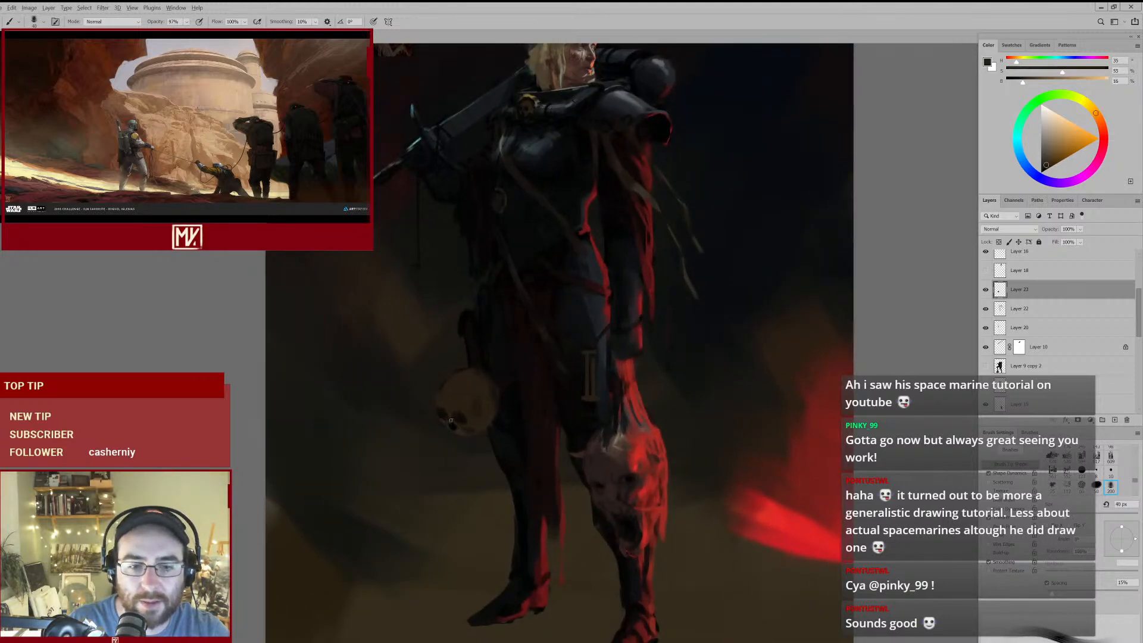
pyautogui.keyDown('alt'); pyautogui.click(455, 420); pyautogui.keyUp('alt')
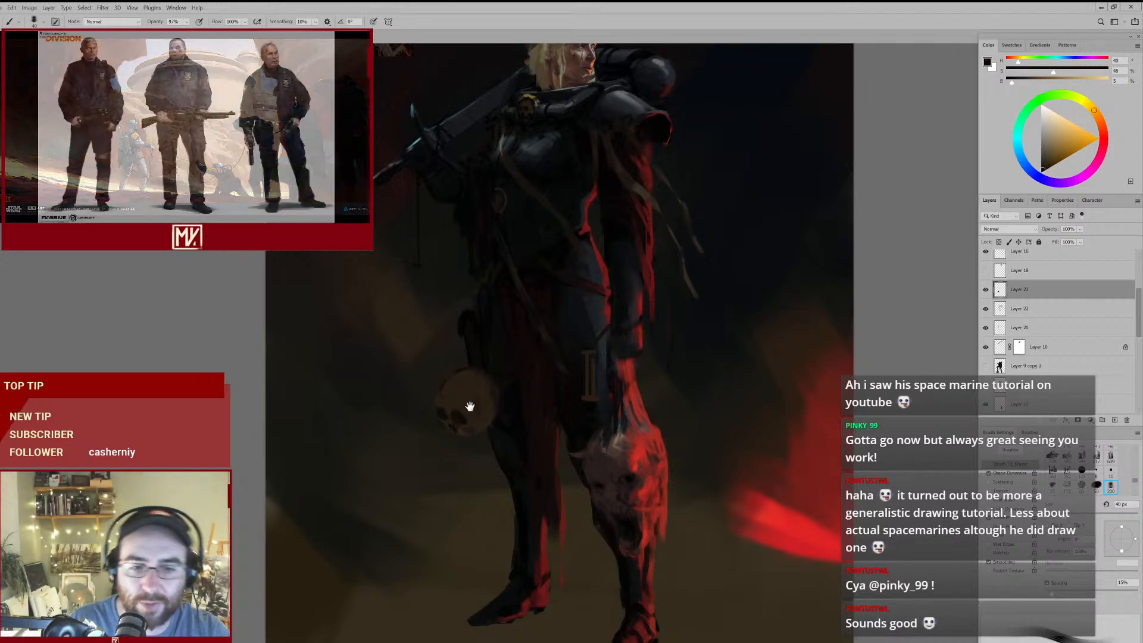
# - Define the skull's eye sockets and nasal opening more sharply with sampled dark browns and the 45 px brush
pyautogui.keyDown('ctrl'); pyautogui.click(448, 411); pyautogui.keyUp('ctrl')
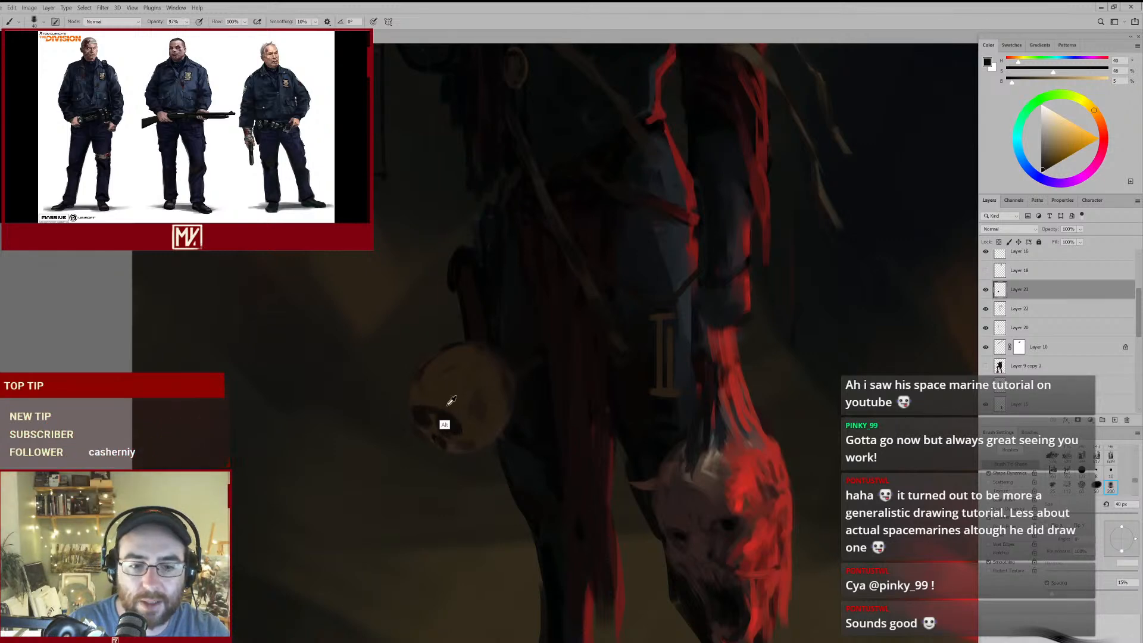
pyautogui.keyDown('alt'); pyautogui.click(423, 405); pyautogui.keyUp('alt')
pyautogui.press(']')
pyautogui.moveTo(431, 409); pyautogui.dragTo(472, 432)
pyautogui.press('[')
pyautogui.keyDown('alt'); pyautogui.click(436, 424); pyautogui.keyUp('alt')
pyautogui.keyDown('alt'); pyautogui.click(430, 429); pyautogui.keyUp('alt')
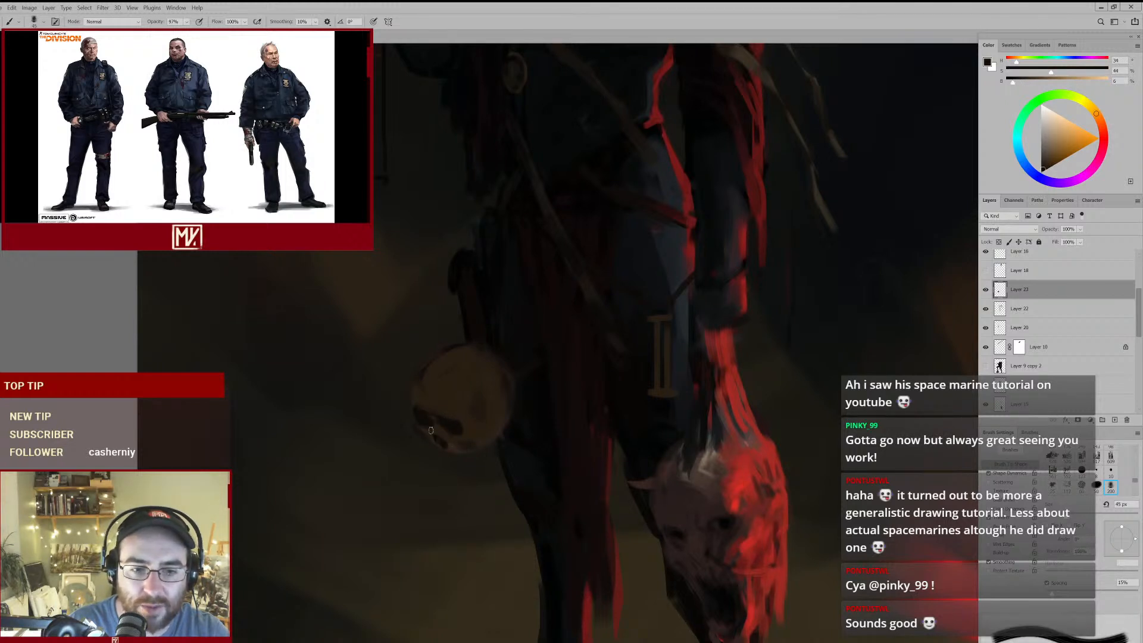
pyautogui.moveTo(459, 429); pyautogui.dragTo(455, 433)
pyautogui.keyDown('alt'); pyautogui.click(451, 427); pyautogui.keyUp('alt')
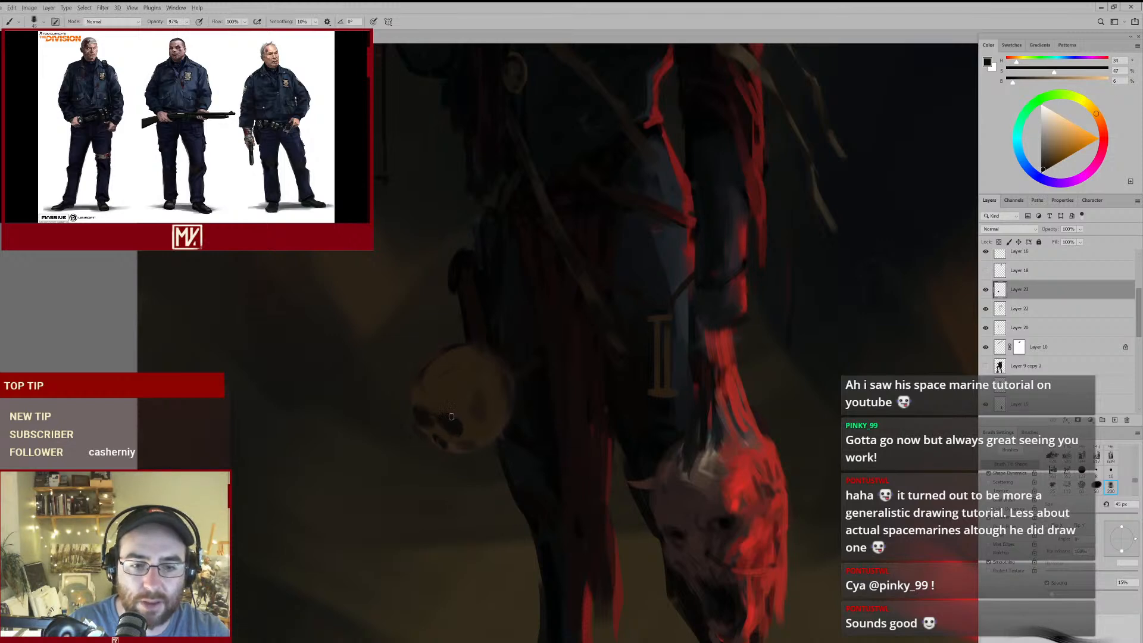
pyautogui.scroll(3, 447, 419)
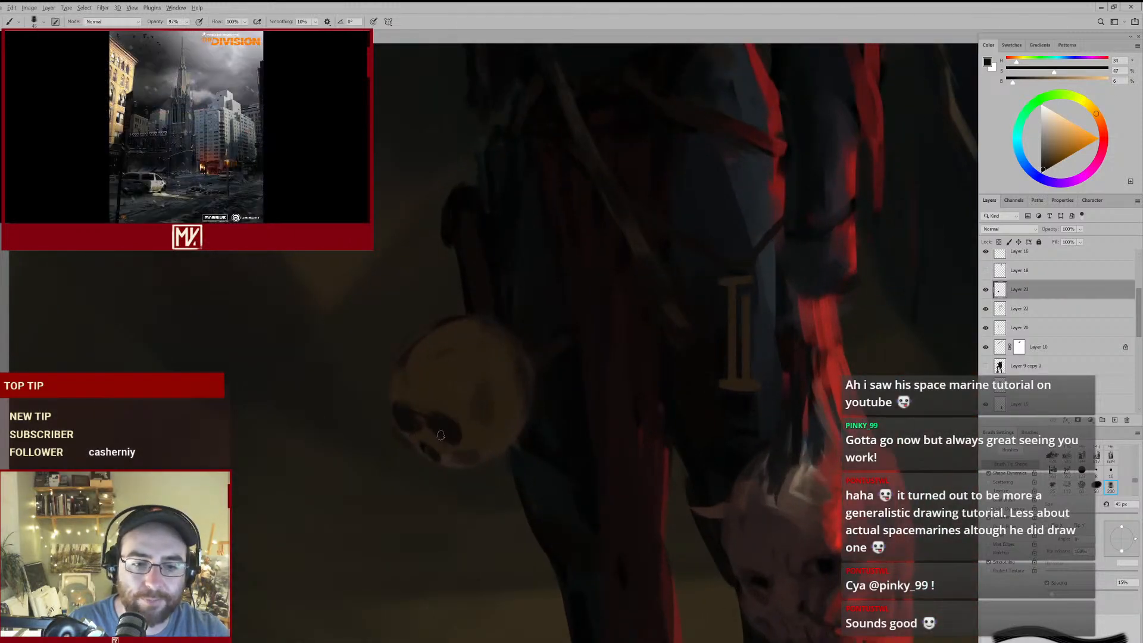
# - Extend the hip skull's upper jaw below the nasal opening with sampled browns and shade its lower edge, using the 30 px brush
pyautogui.press('[')
pyautogui.keyDown('alt'); pyautogui.click(440, 446); pyautogui.keyUp('alt')
pyautogui.press('[')
pyautogui.keyDown('alt'); pyautogui.click(441, 461); pyautogui.keyUp('alt')
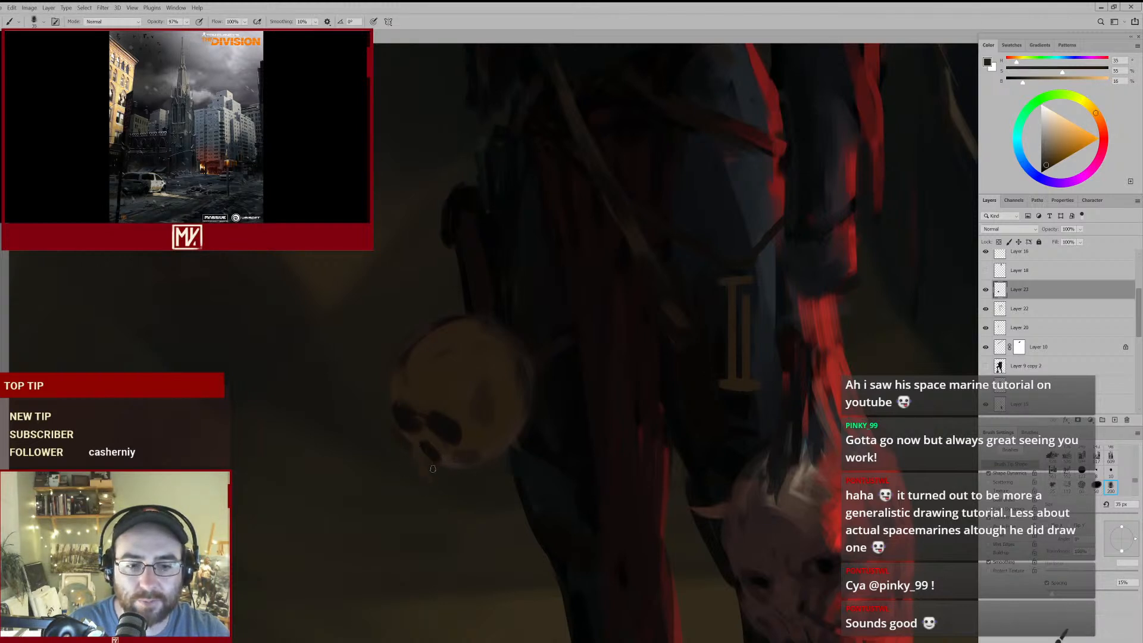
pyautogui.press('[')
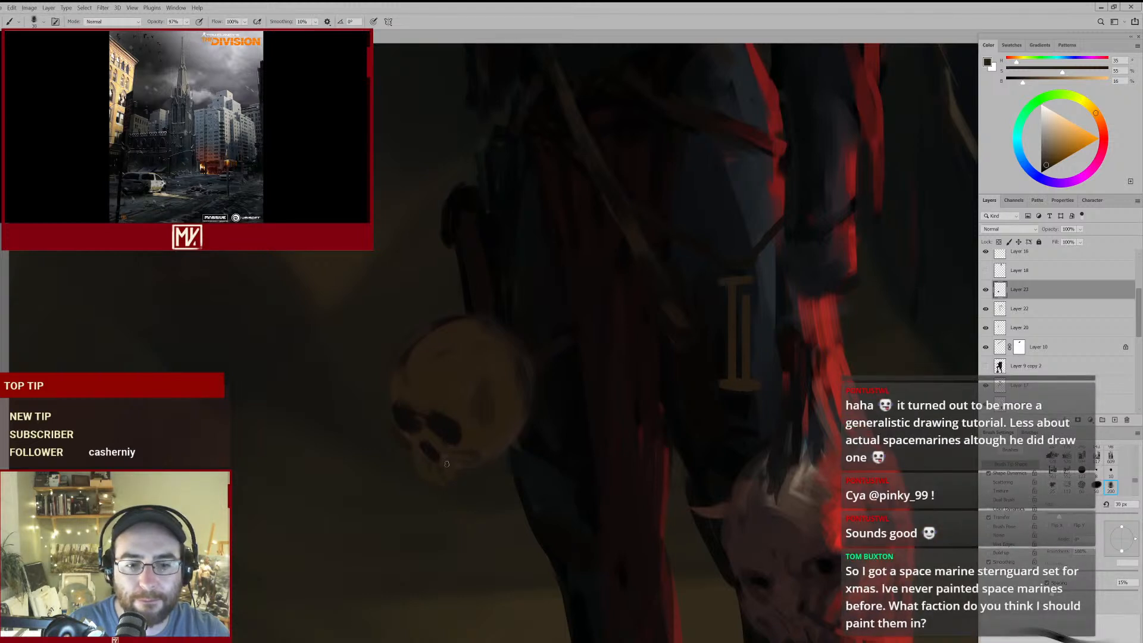
pyautogui.keyDown('alt'); pyautogui.click(450, 459); pyautogui.keyUp('alt')
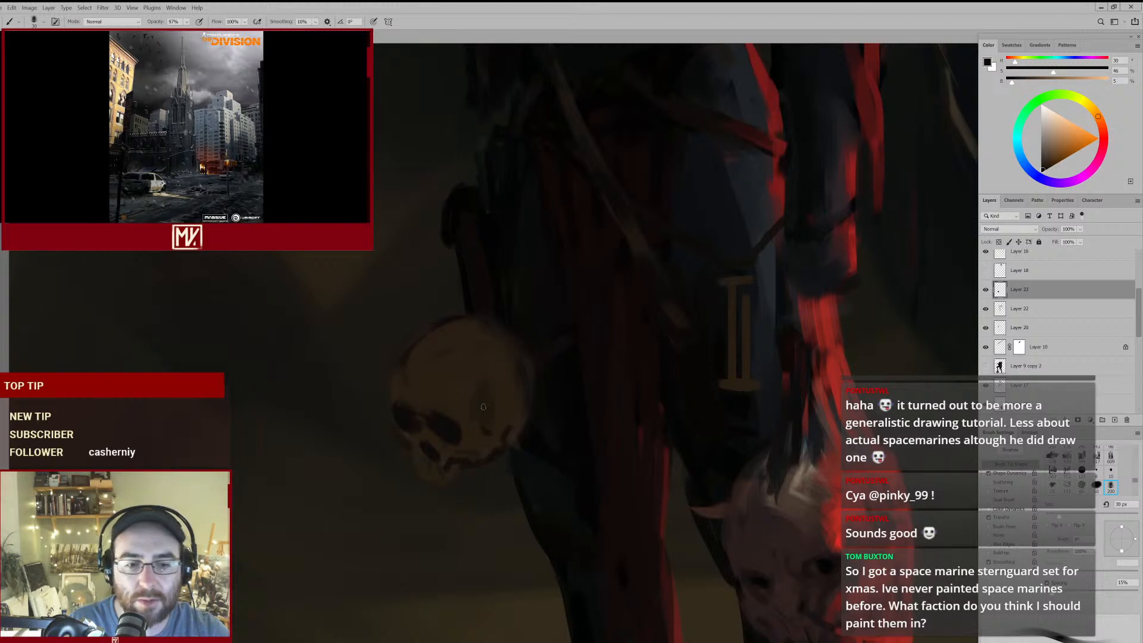
# - Refine the hip skull's brow and the outer rim of its far eye socket with sampled light and dark browns
pyautogui.keyDown('alt'); pyautogui.click(418, 395); pyautogui.keyUp('alt')
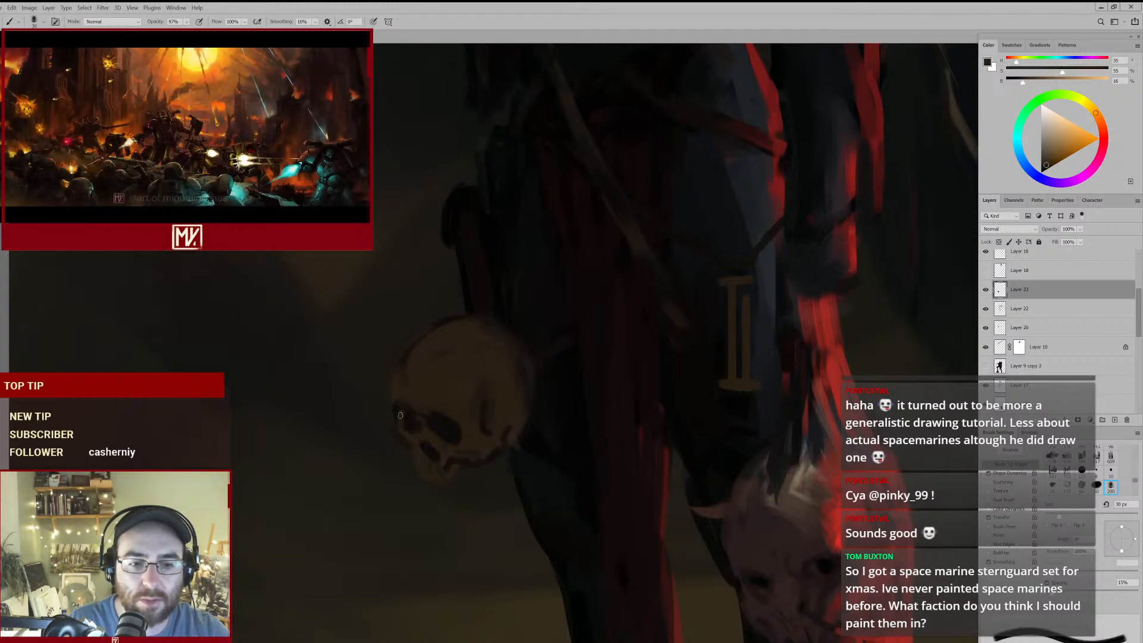
pyautogui.keyDown('alt'); pyautogui.click(403, 427); pyautogui.keyUp('alt')
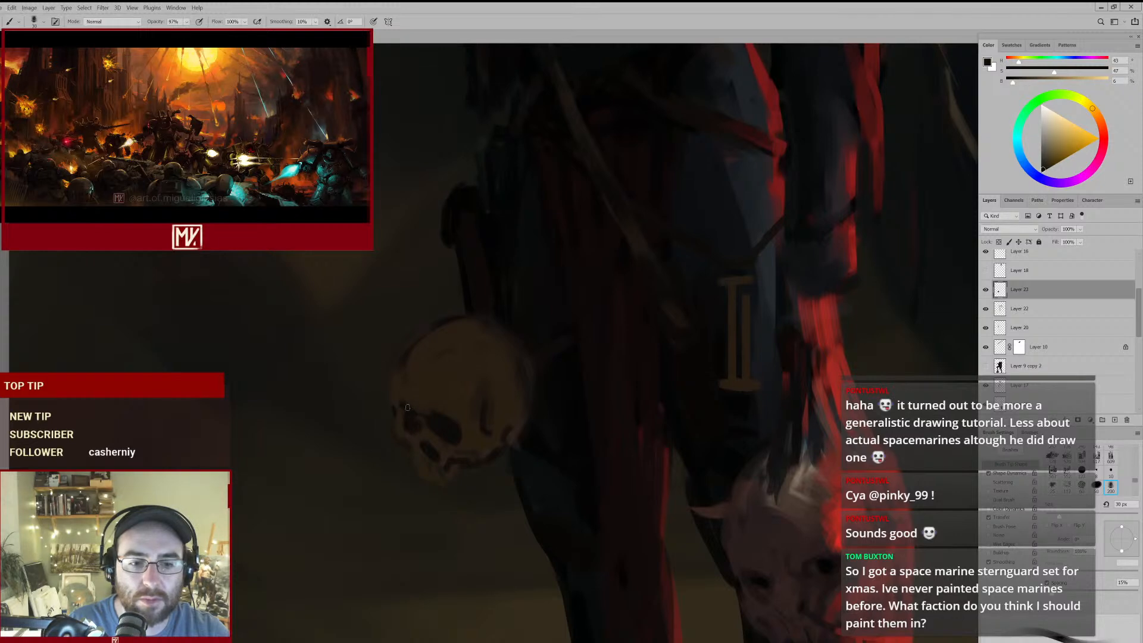
pyautogui.moveTo(412, 457)
pyautogui.mouseDown()
pyautogui.moveTo(385, 480)
pyautogui.moveTo(442, 448)
pyautogui.moveTo(428, 466)
pyautogui.moveTo(446, 467)
pyautogui.moveTo(456, 444)
pyautogui.mouseUp()
pyautogui.keyDown('alt'); pyautogui.click(444, 393); pyautogui.keyUp('alt')
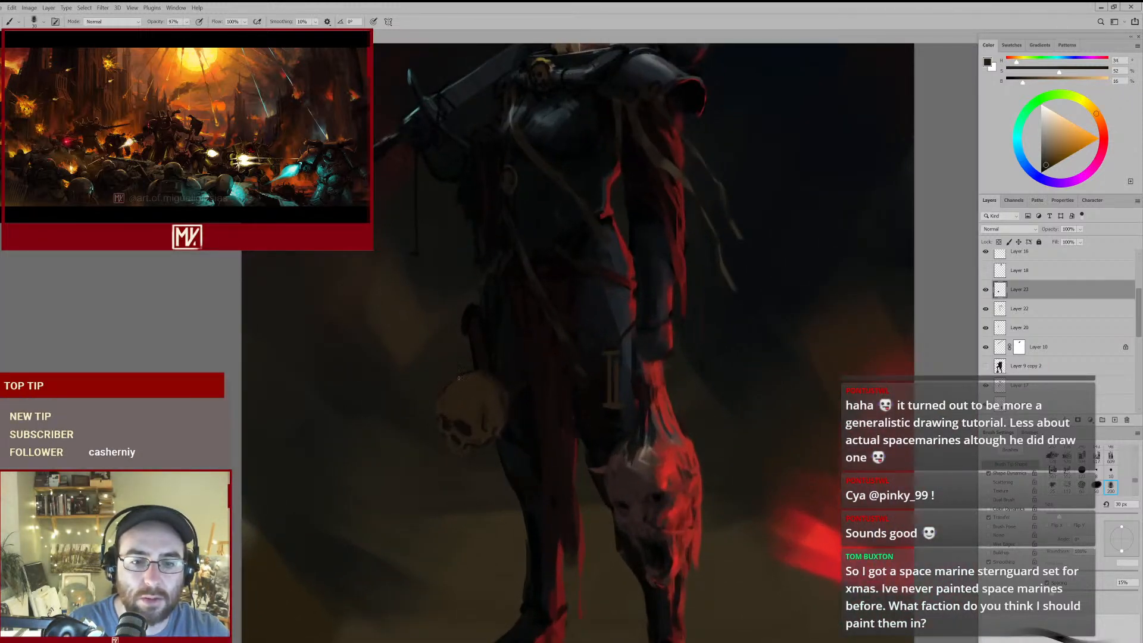
pyautogui.moveTo(515, 396)
pyautogui.mouseDown()
pyautogui.moveTo(474, 423)
pyautogui.moveTo(516, 392)
pyautogui.moveTo(475, 422)
pyautogui.moveTo(491, 405)
pyautogui.mouseUp()
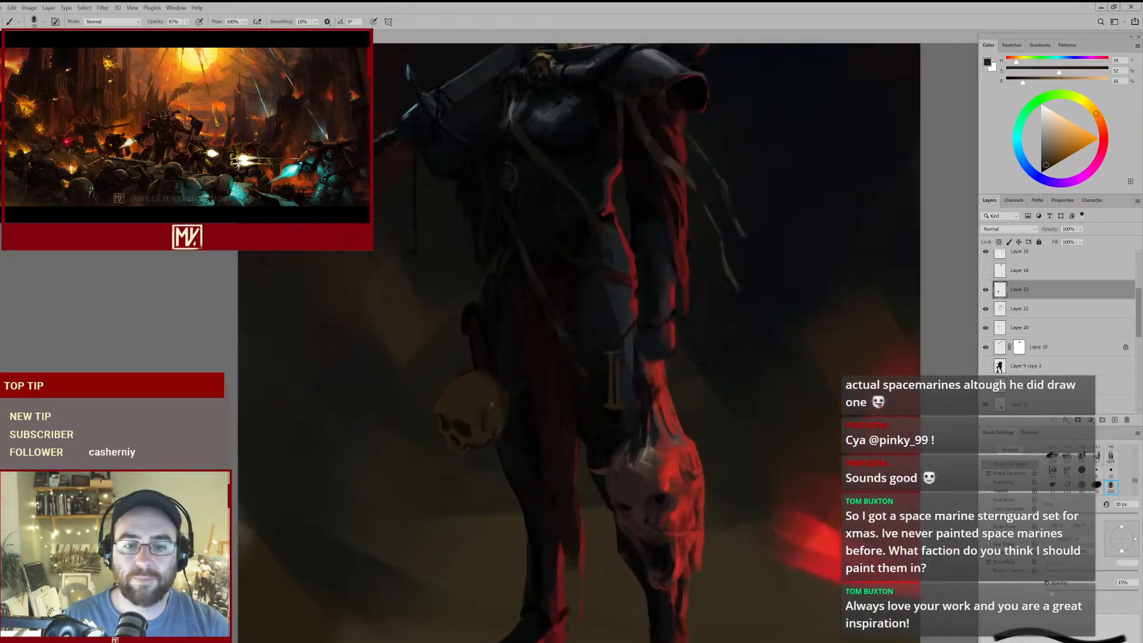
# - Paint over the skull's nearer eye socket and nasal area with sampled mid browns, using an enlarged brush of up to about 70 px
pyautogui.press(']')
pyautogui.press(']')
pyautogui.press(']')
pyautogui.press(']')
pyautogui.press(']')
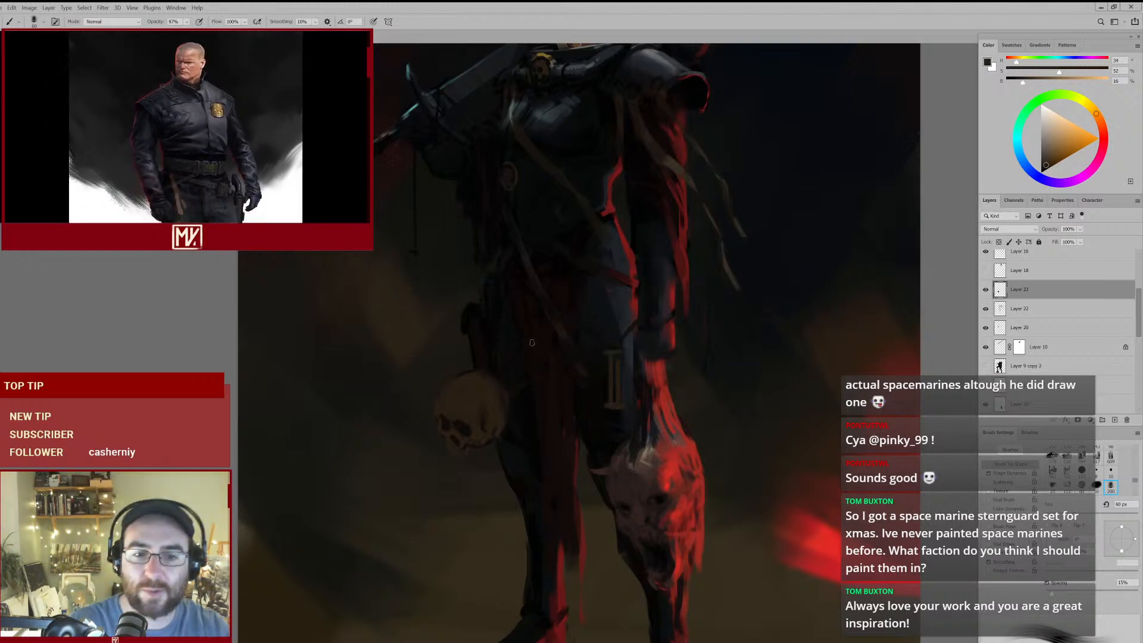
pyautogui.moveTo(545, 364)
pyautogui.mouseDown()
pyautogui.moveTo(462, 383)
pyautogui.moveTo(486, 374)
pyautogui.mouseUp()
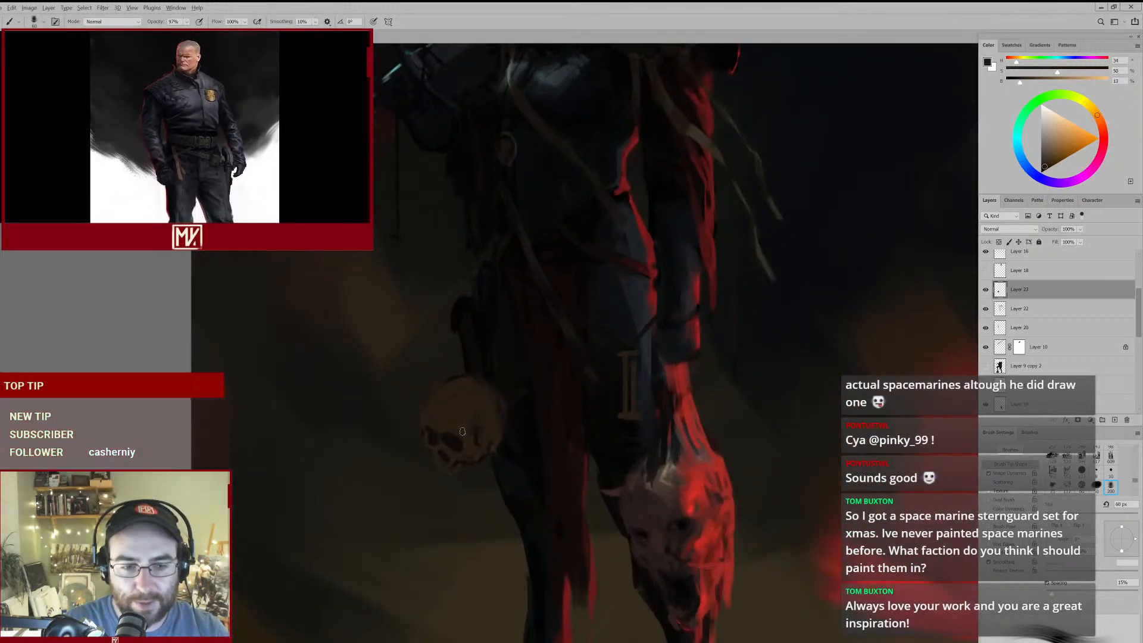
pyautogui.press(']')
pyautogui.press(']')
pyautogui.press(']')
pyautogui.press(']')
pyautogui.moveTo(431, 427)
pyautogui.mouseDown()
pyautogui.moveTo(441, 449)
pyautogui.moveTo(430, 437)
pyautogui.moveTo(462, 431)
pyautogui.mouseUp()
pyautogui.keyDown('alt'); pyautogui.click(472, 452); pyautogui.keyUp('alt')
pyautogui.press('[')
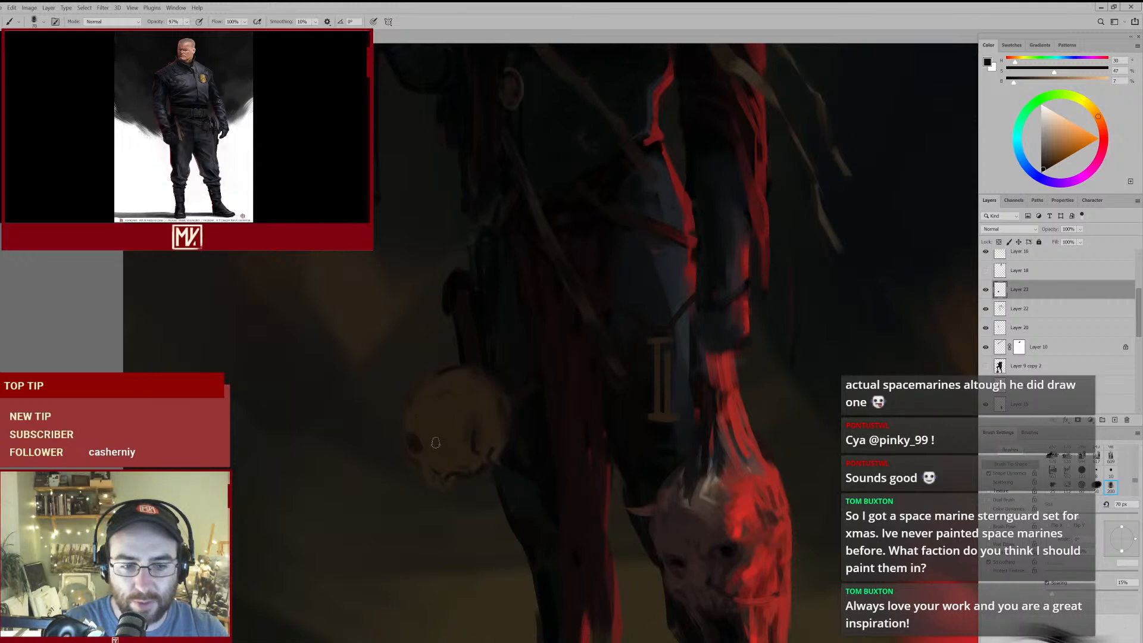
# - Repaint the skull's eye sockets smaller and lower on the face with sampled near-black and brown, using the 50 px brush
pyautogui.moveTo(419, 474)
pyautogui.mouseDown()
pyautogui.moveTo(408, 466)
pyautogui.moveTo(423, 455)
pyautogui.mouseUp()
pyautogui.keyDown('alt'); pyautogui.click(514, 437); pyautogui.keyUp('alt')
pyautogui.press('[')
pyautogui.press('[')
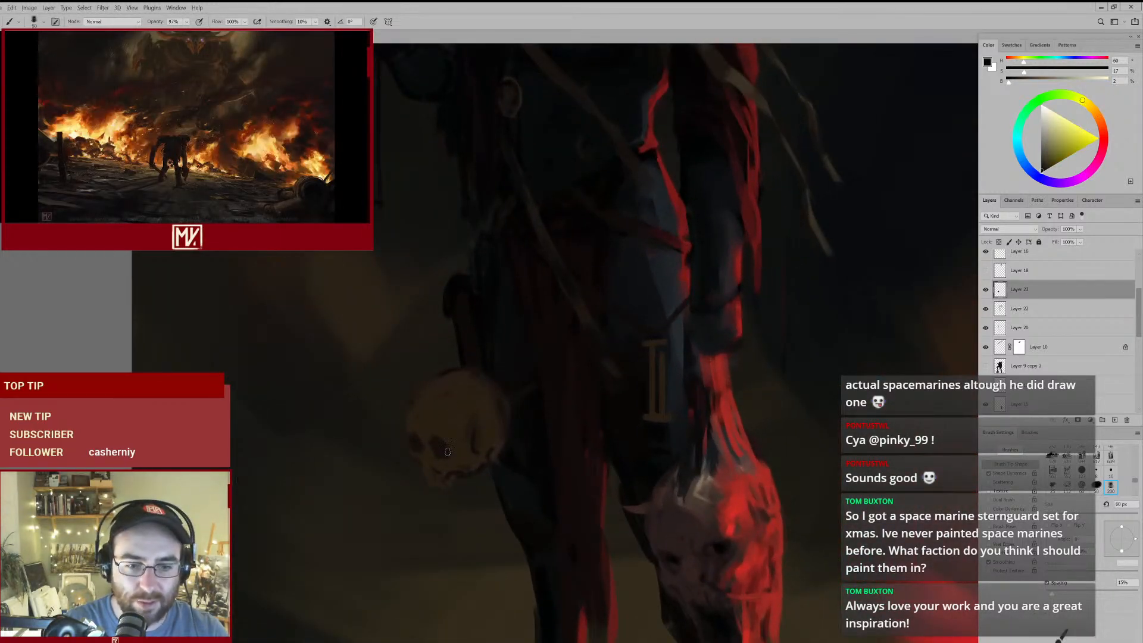
pyautogui.keyDown('alt'); pyautogui.click(414, 431); pyautogui.keyUp('alt')
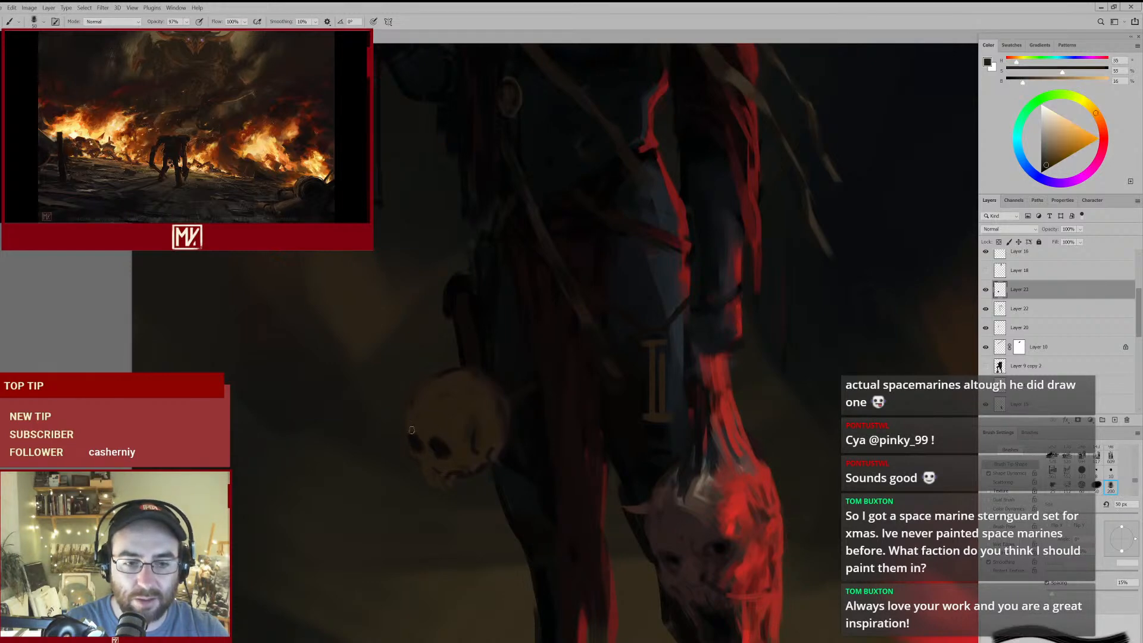
pyautogui.press(']')
pyautogui.moveTo(444, 444)
pyautogui.mouseDown()
pyautogui.moveTo(449, 451)
pyautogui.moveTo(419, 467)
pyautogui.mouseUp()
pyautogui.keyDown('alt'); pyautogui.click(430, 437); pyautogui.keyUp('alt')
# - Erase the skull's protruding lower jaw and a patch at its temple, enlarging the eraser to 90 px
pyautogui.press('e')
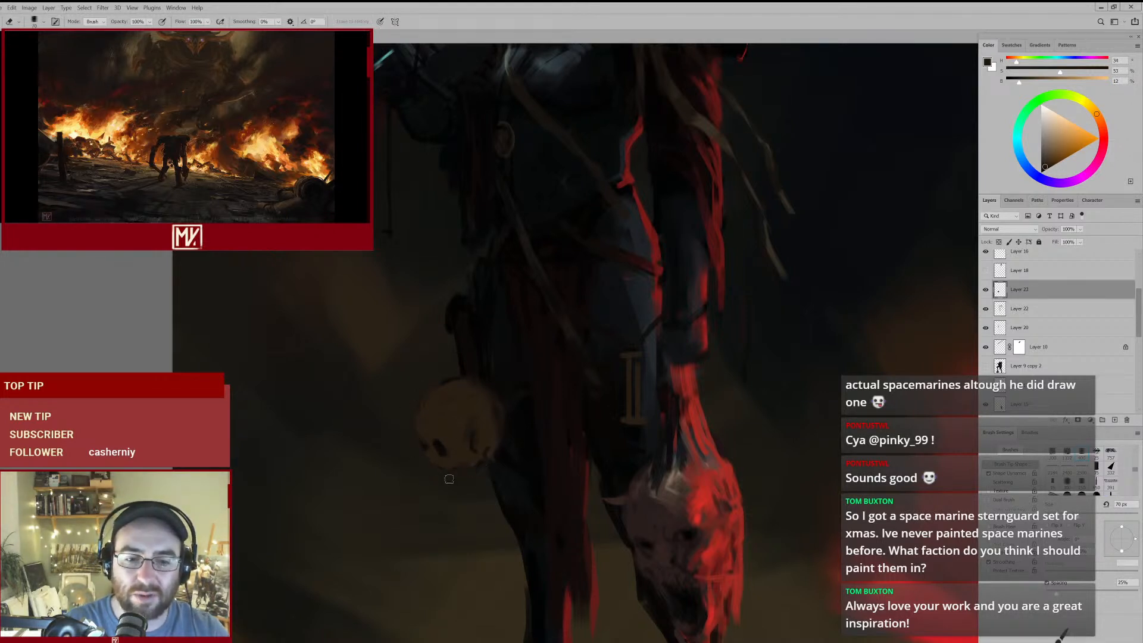
pyautogui.press('b')
pyautogui.press('e')
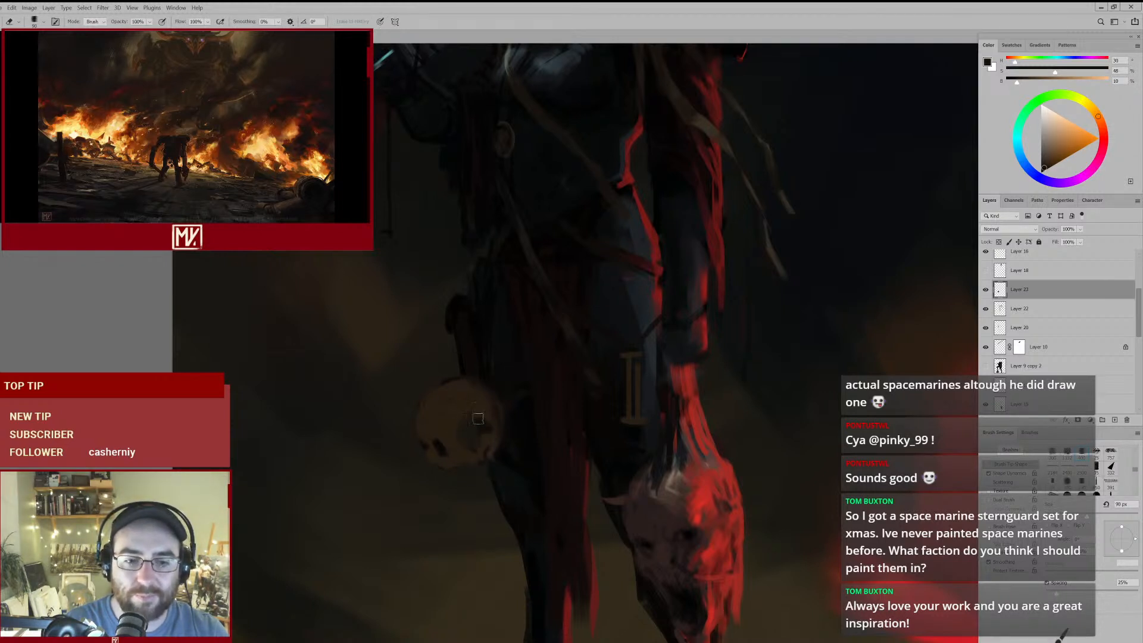
pyautogui.press('b')
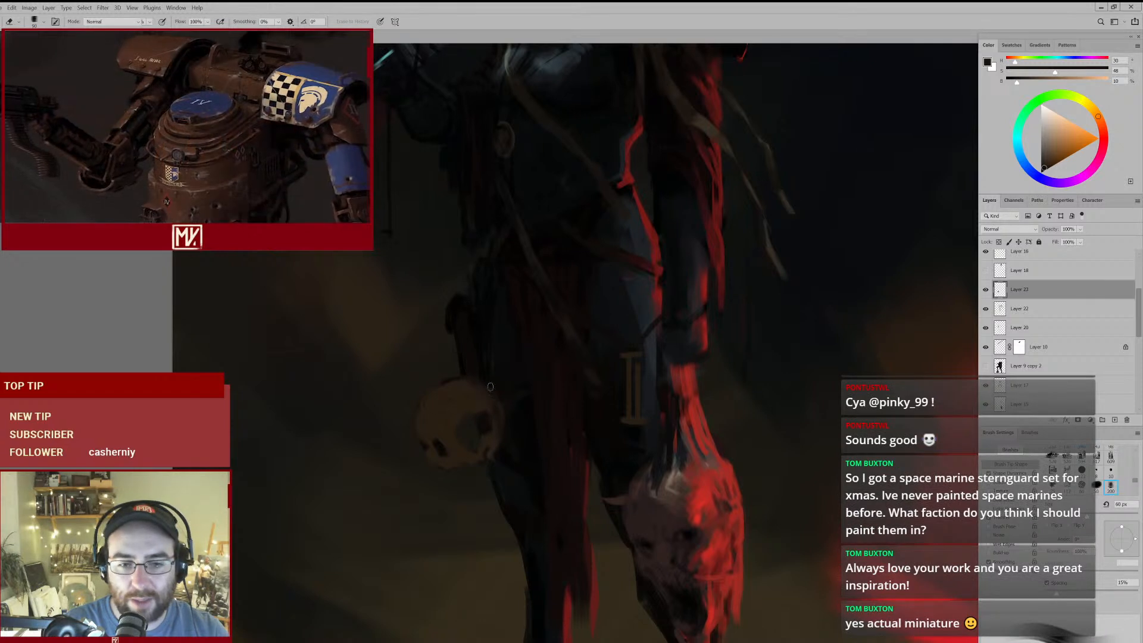
# - Fill the skull's temple hollow with sampled dark grey-browns and blend it into the cranium using the 125 px brush
pyautogui.keyDown('alt'); pyautogui.click(498, 378); pyautogui.keyUp('alt')
pyautogui.moveTo(463, 417)
pyautogui.mouseDown()
pyautogui.moveTo(466, 430)
pyautogui.moveTo(487, 421)
pyautogui.mouseUp()
pyautogui.keyDown('alt'); pyautogui.click(467, 420); pyautogui.keyUp('alt')
pyautogui.press(']')
pyautogui.press(']')
pyautogui.press(']')
pyautogui.press(']')
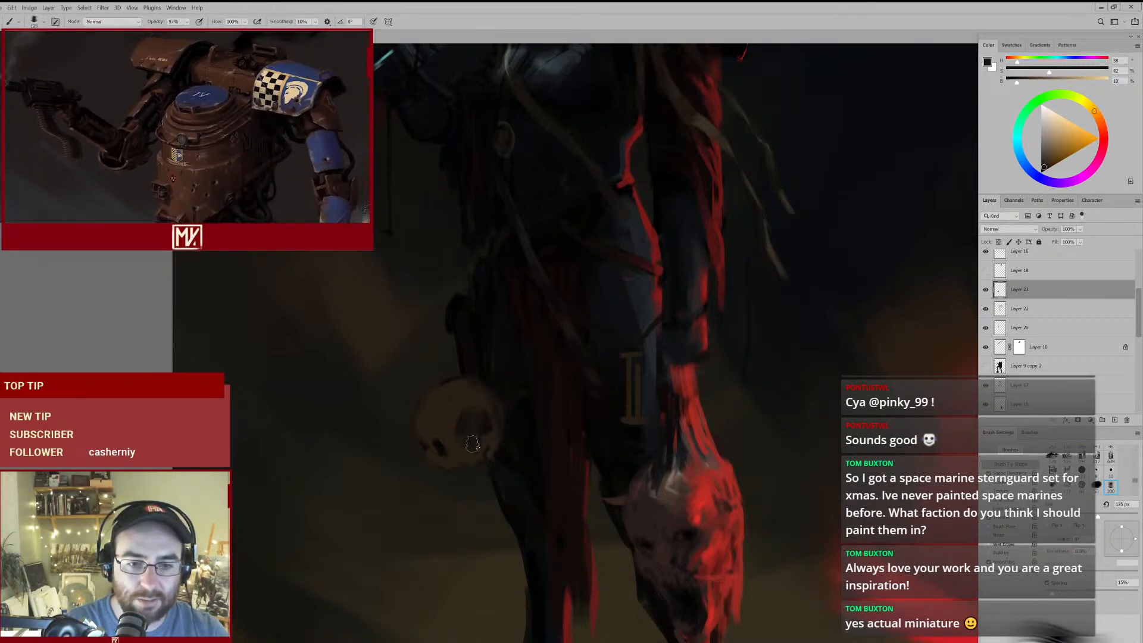
pyautogui.keyDown('alt'); pyautogui.click(476, 415); pyautogui.keyUp('alt')
pyautogui.moveTo(470, 415); pyautogui.dragTo(484, 423)
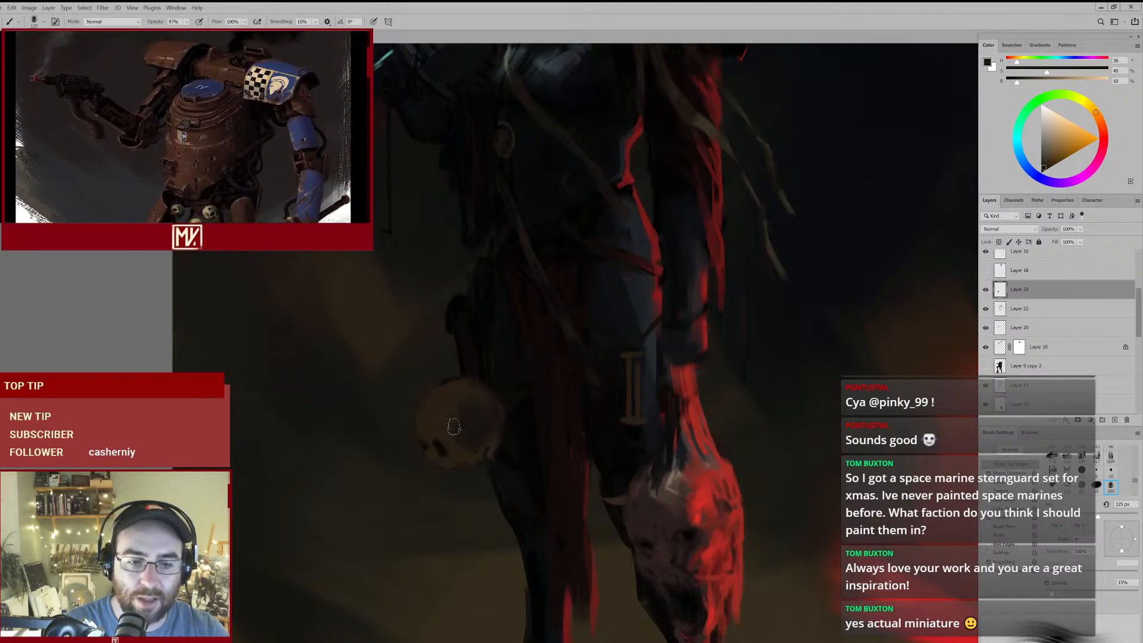
# - Reshape the skull's eye sockets and the bone between them with sampled browns, using the brush reduced to 45 px
pyautogui.scroll(-5, 470, 375)
pyautogui.scroll(4, 477, 429)
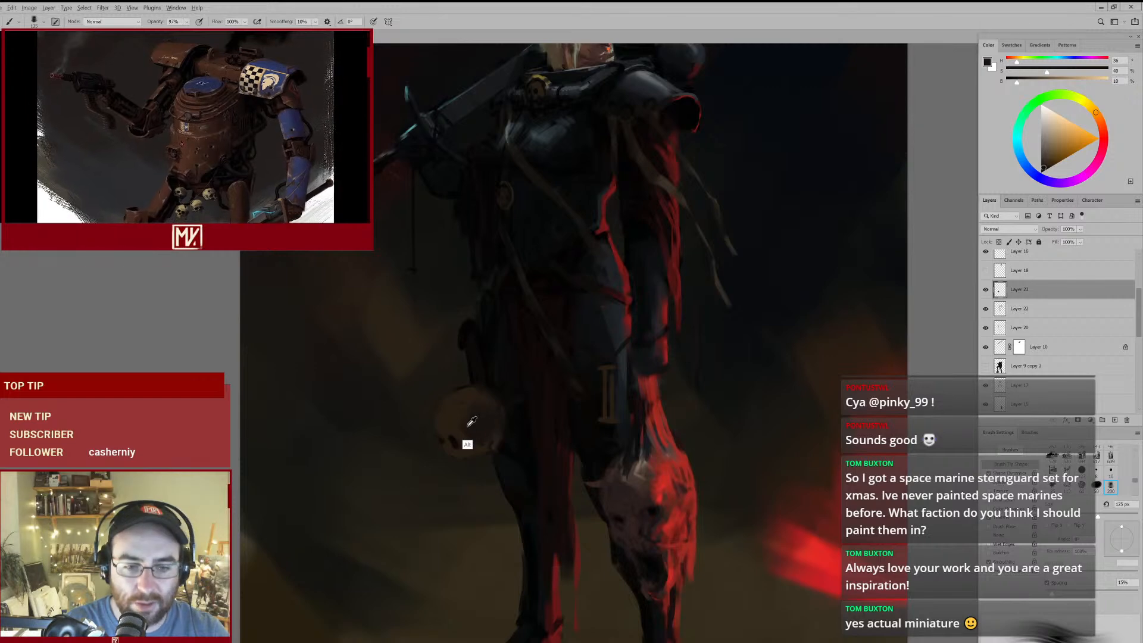
pyautogui.scroll(3, 481, 429)
pyautogui.press('[')
pyautogui.press('[')
pyautogui.press('[')
pyautogui.press('[')
pyautogui.press('[')
pyautogui.keyDown('alt'); pyautogui.click(447, 431); pyautogui.keyUp('alt')
pyautogui.keyDown('alt'); pyautogui.click(422, 440); pyautogui.keyUp('alt')
pyautogui.press('[')
pyautogui.press('[')
pyautogui.moveTo(410, 429)
pyautogui.mouseDown()
pyautogui.moveTo(390, 467)
pyautogui.moveTo(467, 435)
pyautogui.mouseUp()
pyautogui.keyDown('alt'); pyautogui.click(413, 427); pyautogui.keyUp('alt')
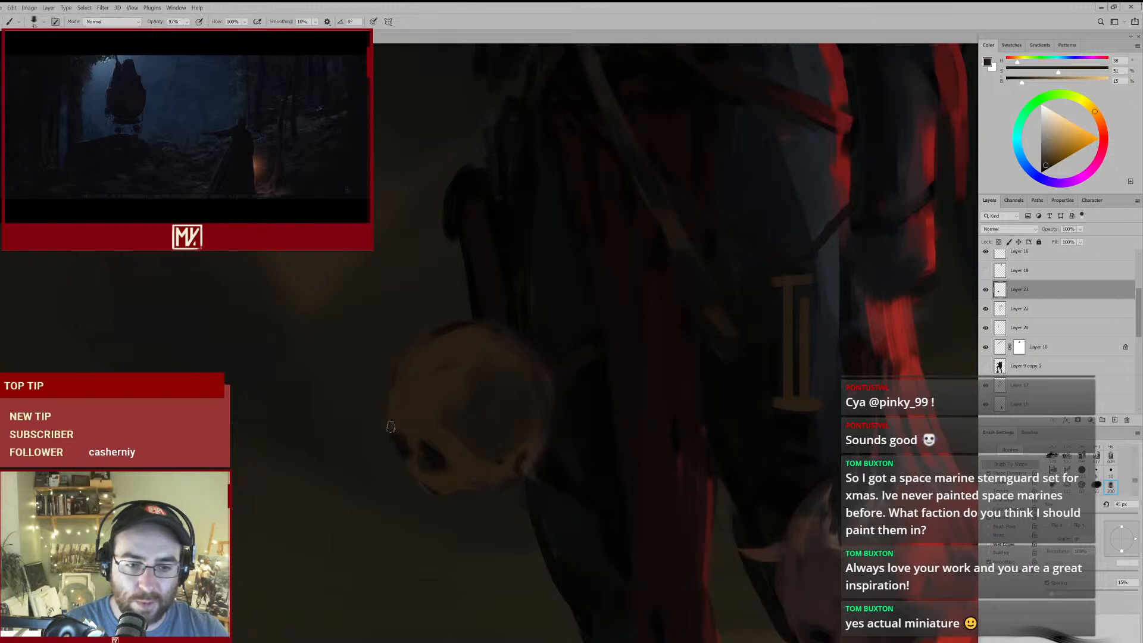
# - Reinforce the skull's socket shadows and begin the nasal opening with sampled dark browns, using the 45 px brush
pyautogui.keyDown('alt'); pyautogui.click(425, 437); pyautogui.keyUp('alt')
pyautogui.moveTo(408, 467); pyautogui.dragTo(458, 444)
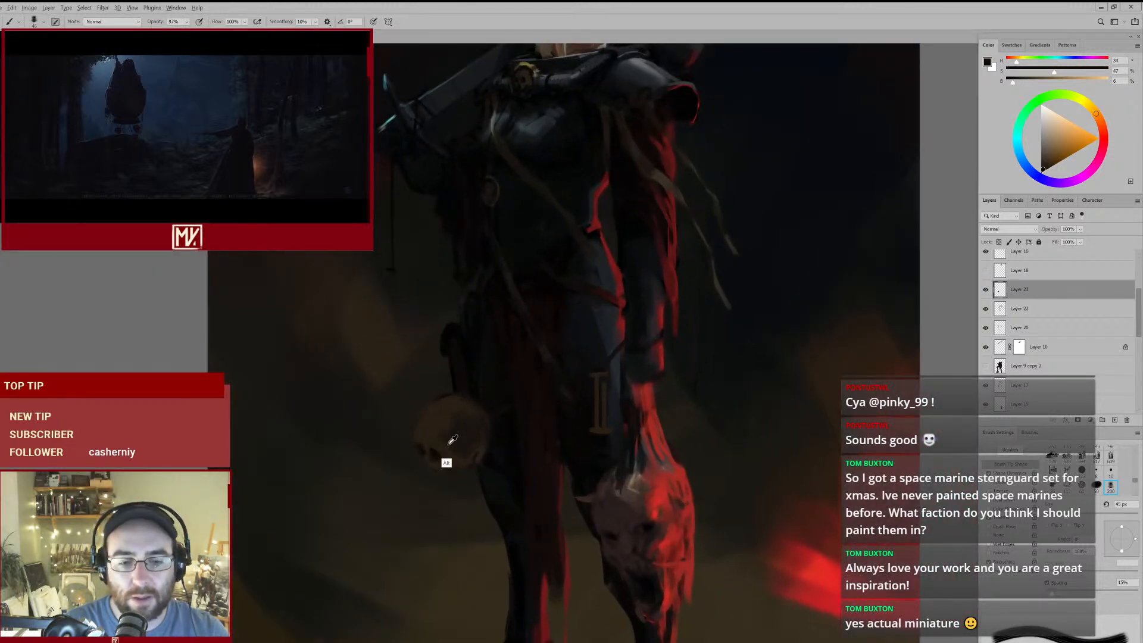
pyautogui.keyDown('alt'); pyautogui.click(431, 464); pyautogui.keyUp('alt')
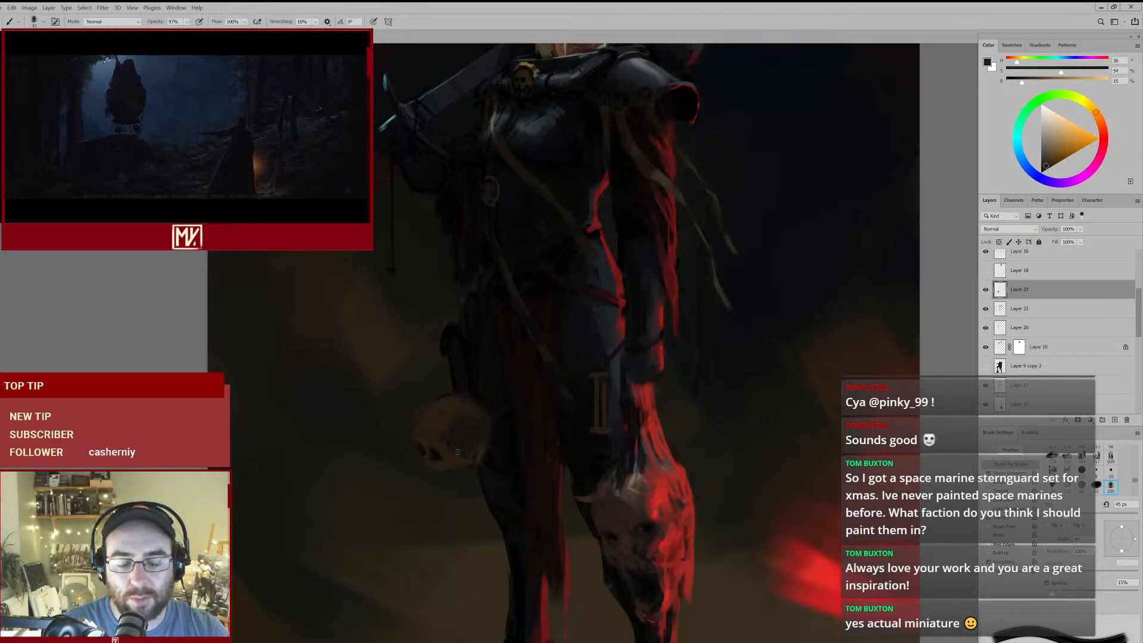
pyautogui.moveTo(421, 477); pyautogui.dragTo(454, 463)
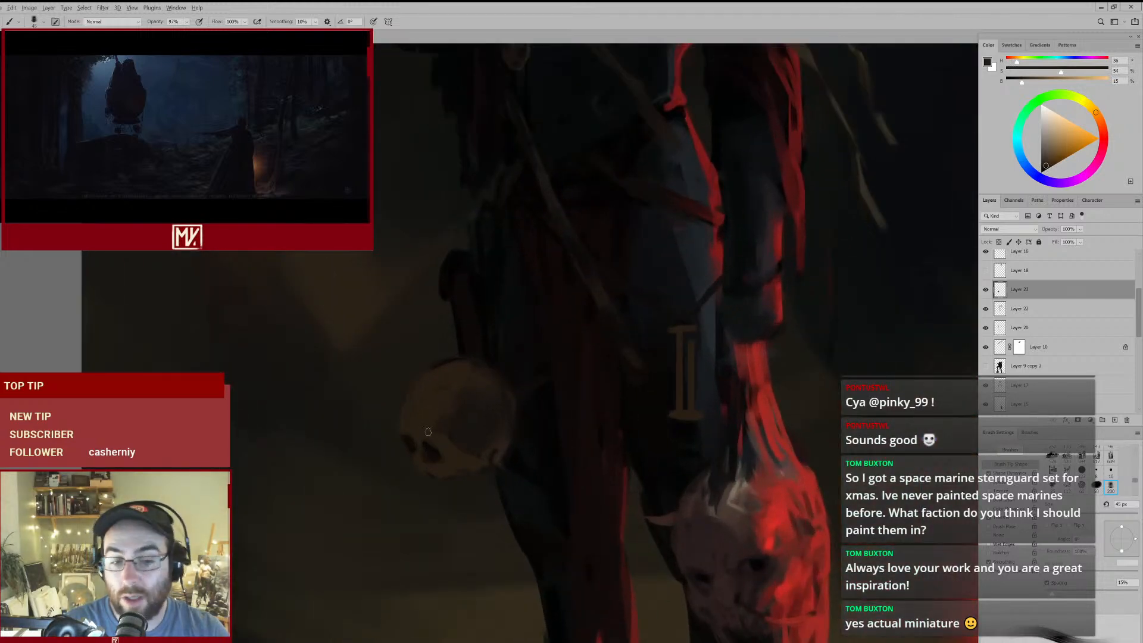
pyautogui.keyDown('alt'); pyautogui.click(434, 460); pyautogui.keyUp('alt')
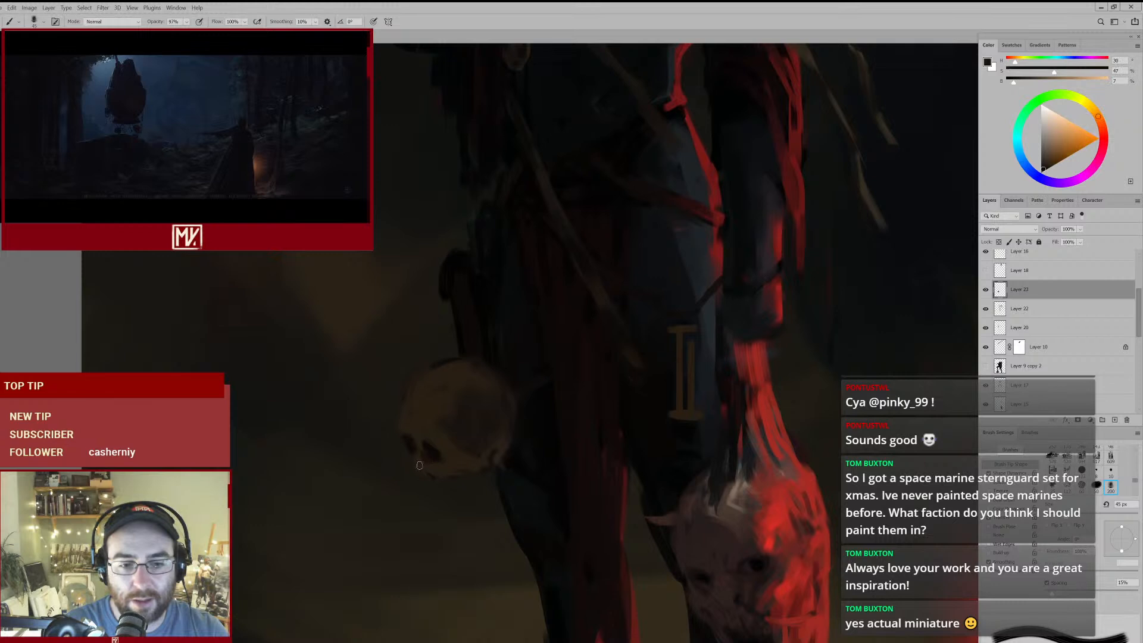
pyautogui.keyDown('alt'); pyautogui.click(436, 465); pyautogui.keyUp('alt')
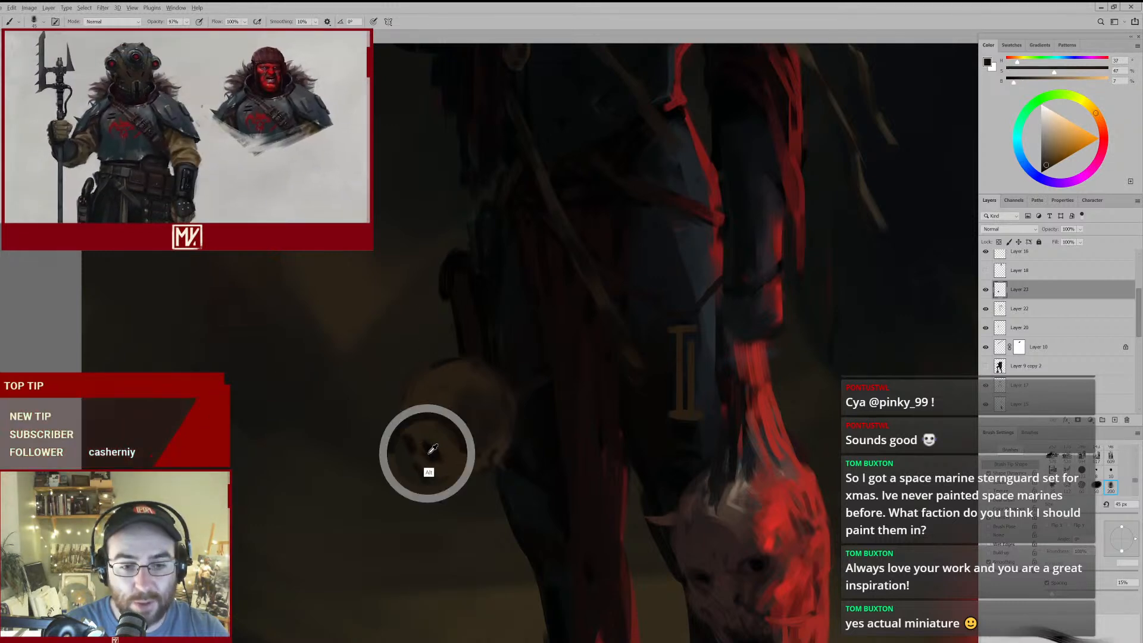
# - Darken the skull's nasal opening and define the bone around it with sampled light and dark browns, using the 35 px brush
pyautogui.keyDown('alt'); pyautogui.click(428, 473); pyautogui.keyUp('alt')
pyautogui.press('[')
pyautogui.keyDown('alt'); pyautogui.click(428, 475); pyautogui.keyUp('alt')
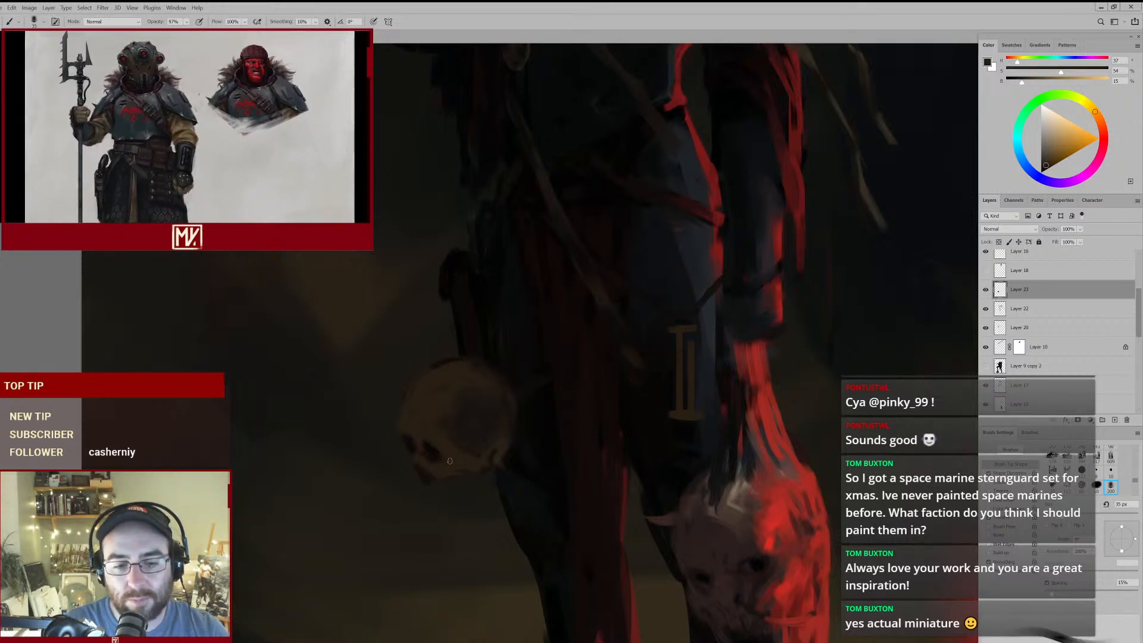
pyautogui.keyDown('alt'); pyautogui.click(433, 477); pyautogui.keyUp('alt')
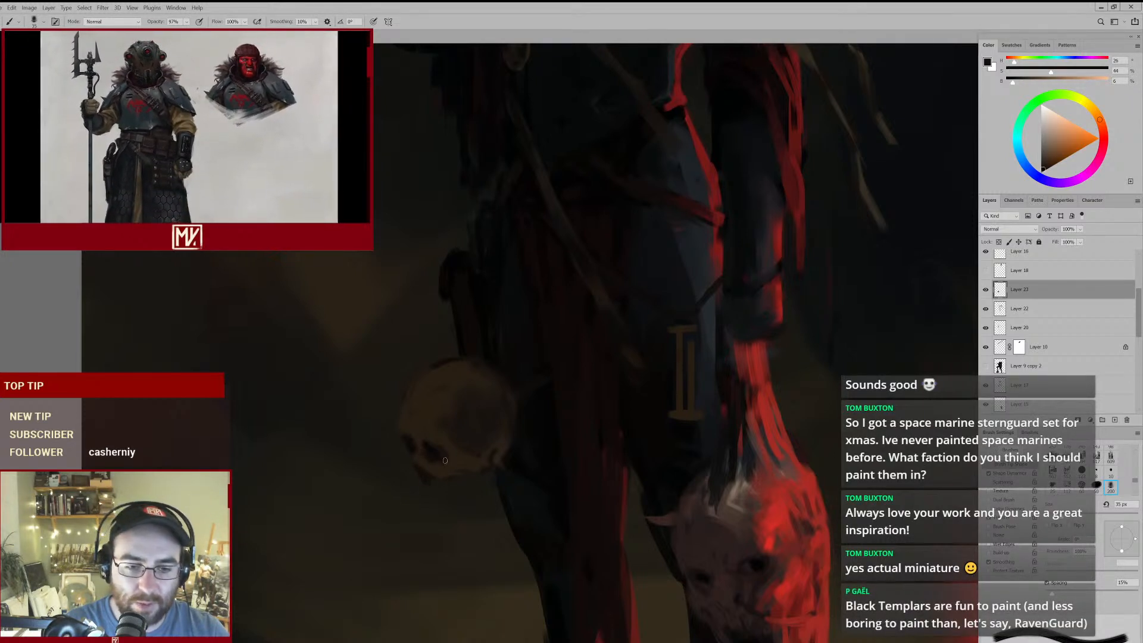
pyautogui.keyDown('alt'); pyautogui.click(416, 458); pyautogui.keyUp('alt')
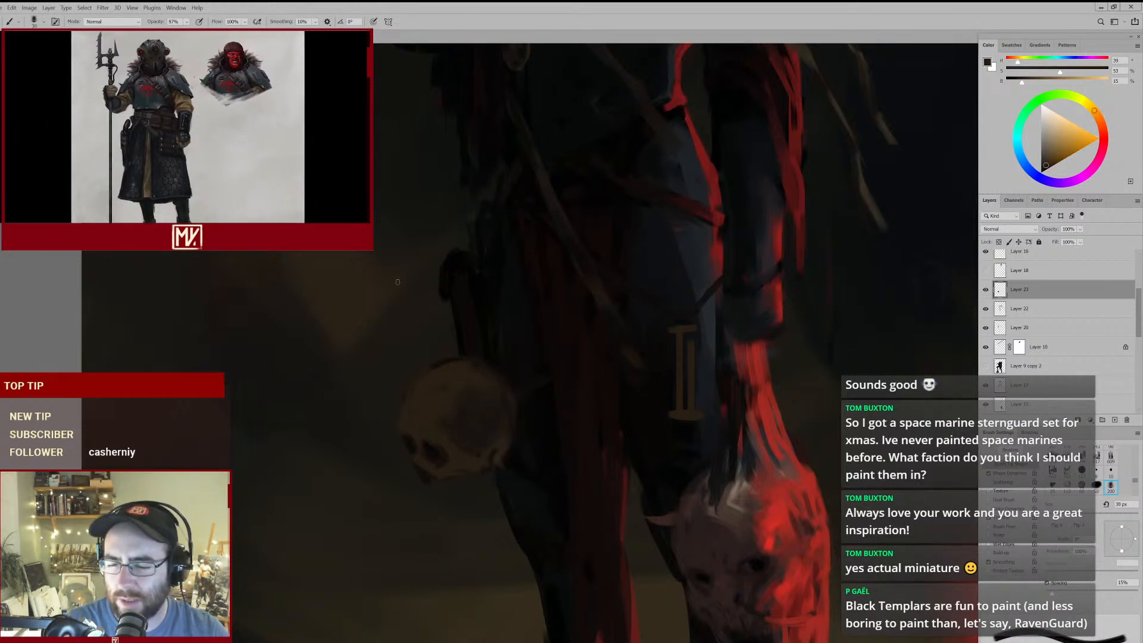
# - Refine the skull's cheekbone and the lower rim of its near eye socket with sampled browns, using the 30 px brush
pyautogui.keyDown('alt'); pyautogui.click(462, 455); pyautogui.keyUp('alt')
pyautogui.keyDown('alt'); pyautogui.click(469, 453); pyautogui.keyUp('alt')
pyautogui.keyDown('alt'); pyautogui.click(443, 460); pyautogui.keyUp('alt')
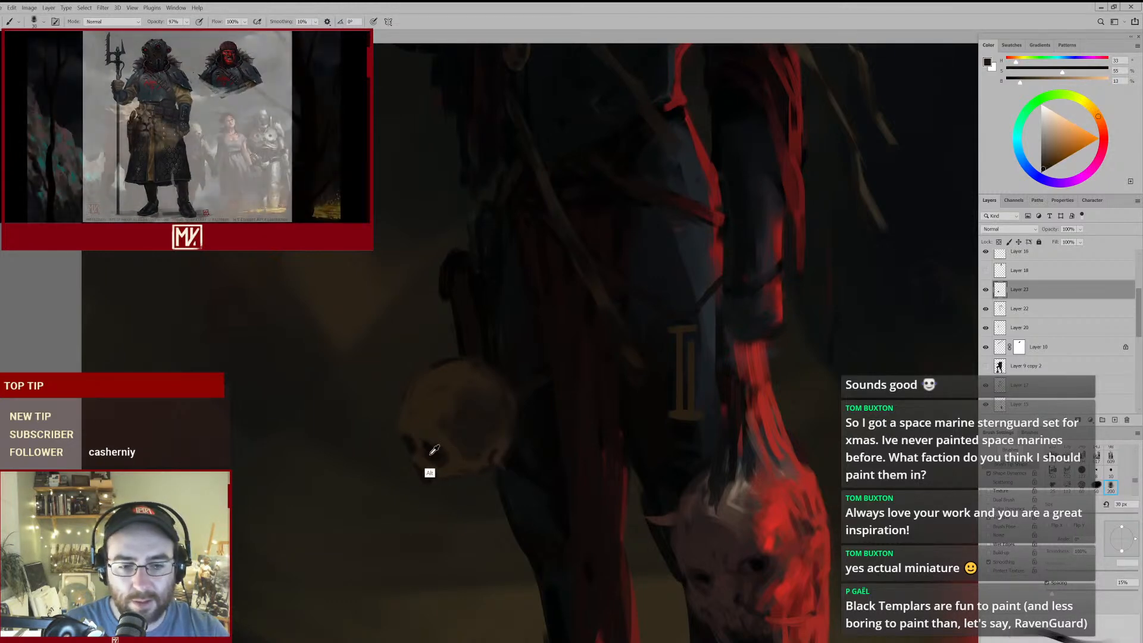
pyautogui.keyDown('alt'); pyautogui.click(441, 464); pyautogui.keyUp('alt')
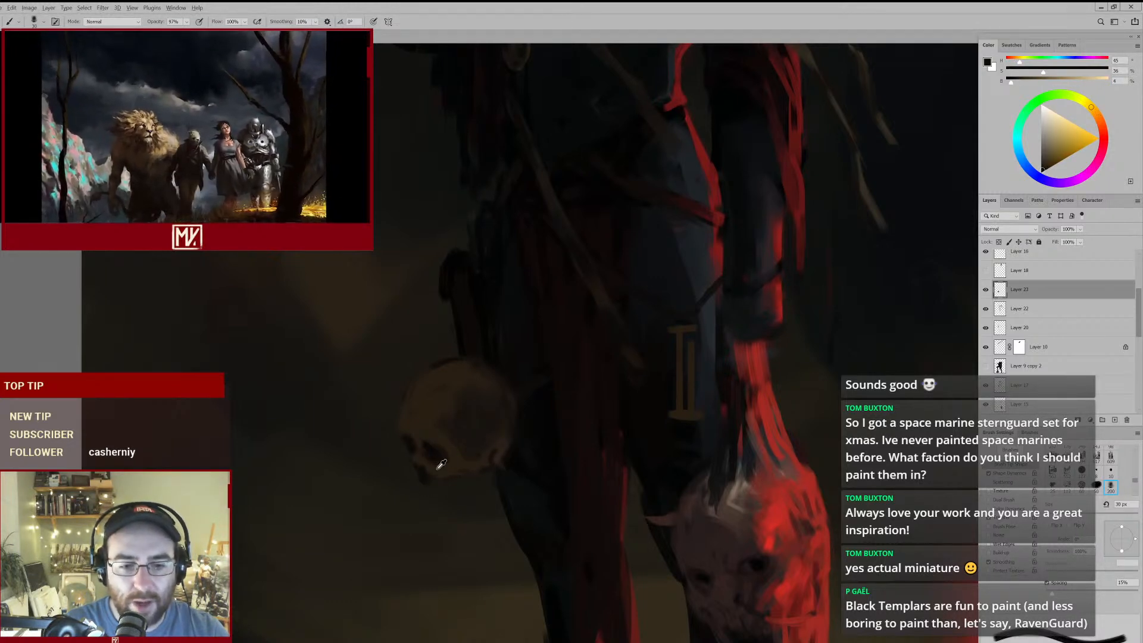
pyautogui.keyDown('alt'); pyautogui.click(430, 457); pyautogui.keyUp('alt')
pyautogui.keyDown('alt'); pyautogui.click(427, 463); pyautogui.keyUp('alt')
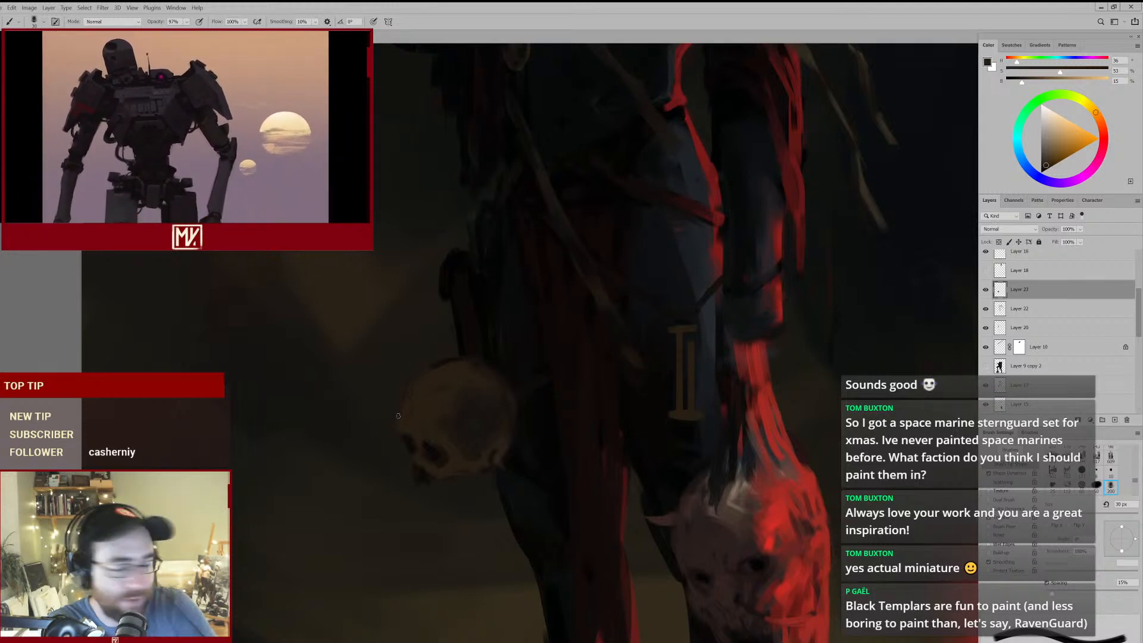
# - Clean up the skull's forehead contour with the 100 px eraser and touch up the forehead with sampled brown
pyautogui.moveTo(427, 409)
pyautogui.mouseDown()
pyautogui.moveTo(401, 416)
pyautogui.moveTo(424, 399)
pyautogui.mouseUp()
pyautogui.press('e')
pyautogui.press(']')
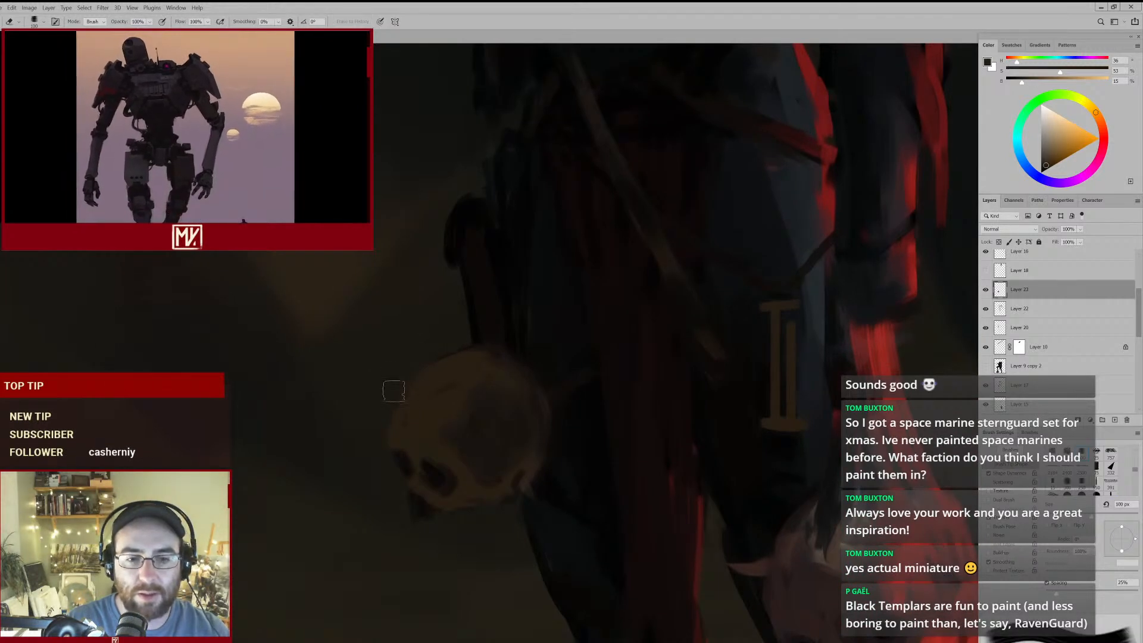
pyautogui.press('b')
pyautogui.keyDown('alt'); pyautogui.click(445, 434); pyautogui.keyUp('alt')
pyautogui.press('e')
pyautogui.press(']')
pyautogui.press(']')
pyautogui.press('b')
pyautogui.press('b')
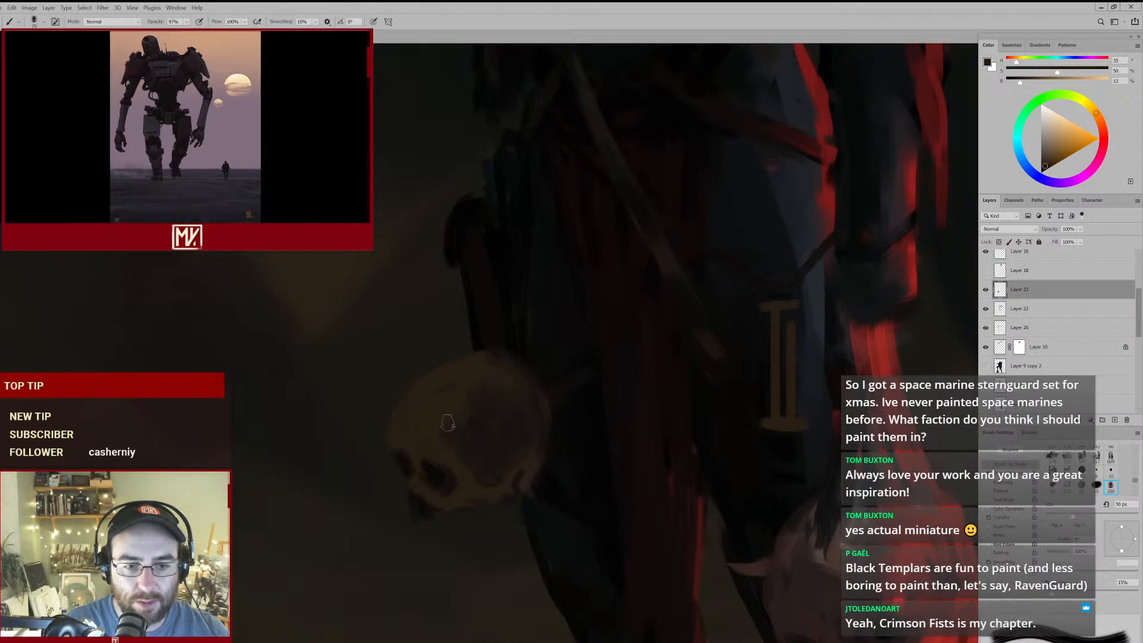
# - Reshape the skull's near eye socket and nasal opening with sampled browns, reducing the brush to 35 px
pyautogui.keyDown('alt'); pyautogui.click(410, 467); pyautogui.keyUp('alt')
pyautogui.moveTo(395, 454)
pyautogui.mouseDown()
pyautogui.moveTo(409, 475)
pyautogui.moveTo(397, 458)
pyautogui.moveTo(426, 470)
pyautogui.moveTo(404, 489)
pyautogui.moveTo(429, 473)
pyautogui.mouseUp()
pyautogui.press('[')
pyautogui.press('[')
pyautogui.press('[')
pyautogui.keyDown('alt'); pyautogui.click(394, 461); pyautogui.keyUp('alt')
pyautogui.press('[')
pyautogui.press('[')
pyautogui.moveTo(378, 430)
pyautogui.mouseDown()
pyautogui.moveTo(425, 355)
pyautogui.moveTo(421, 434)
pyautogui.mouseUp()
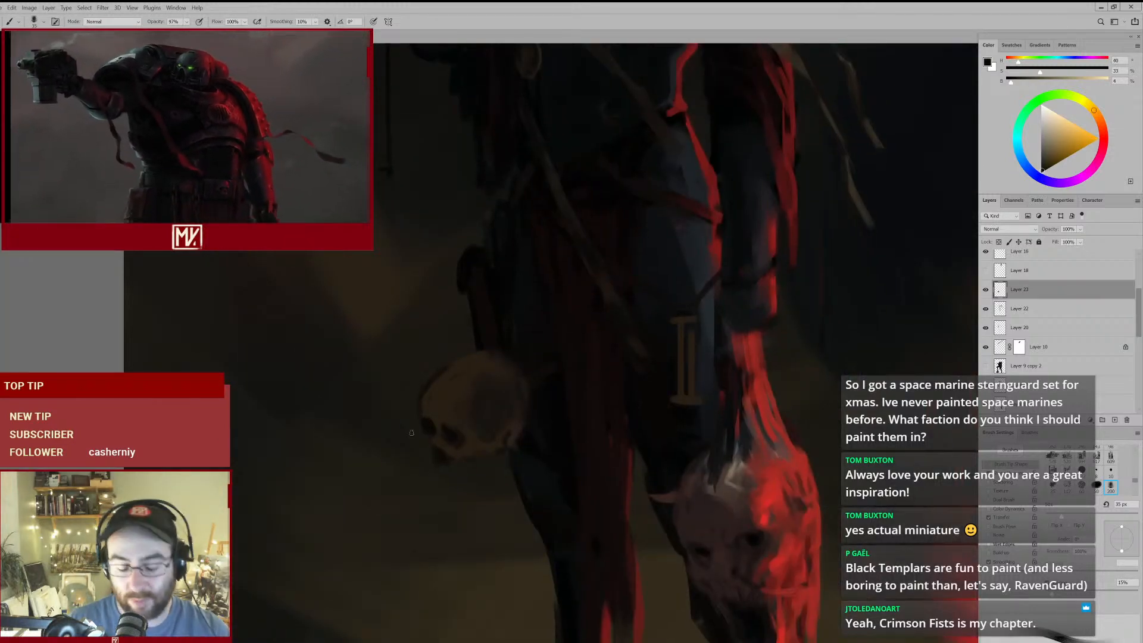
# - Deepen the skull's eye sockets and nasal opening with sampled near-blacks and browns, using the 30 px brush
pyautogui.keyDown('alt'); pyautogui.click(443, 420); pyautogui.keyUp('alt')
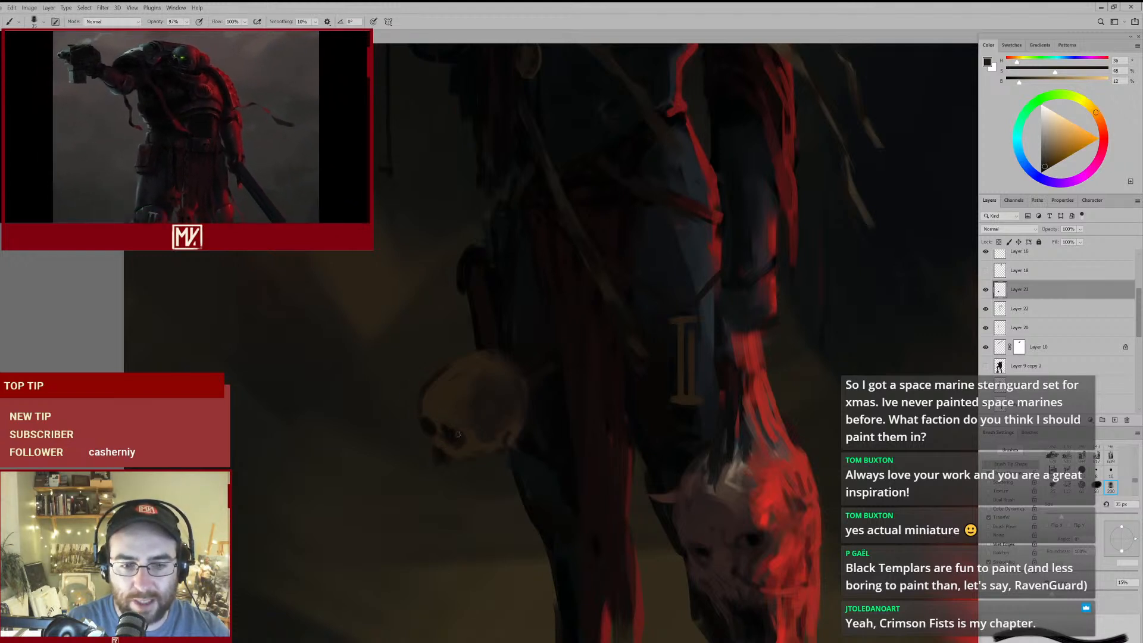
pyautogui.keyDown('alt'); pyautogui.click(445, 442); pyautogui.keyUp('alt')
pyautogui.press('[')
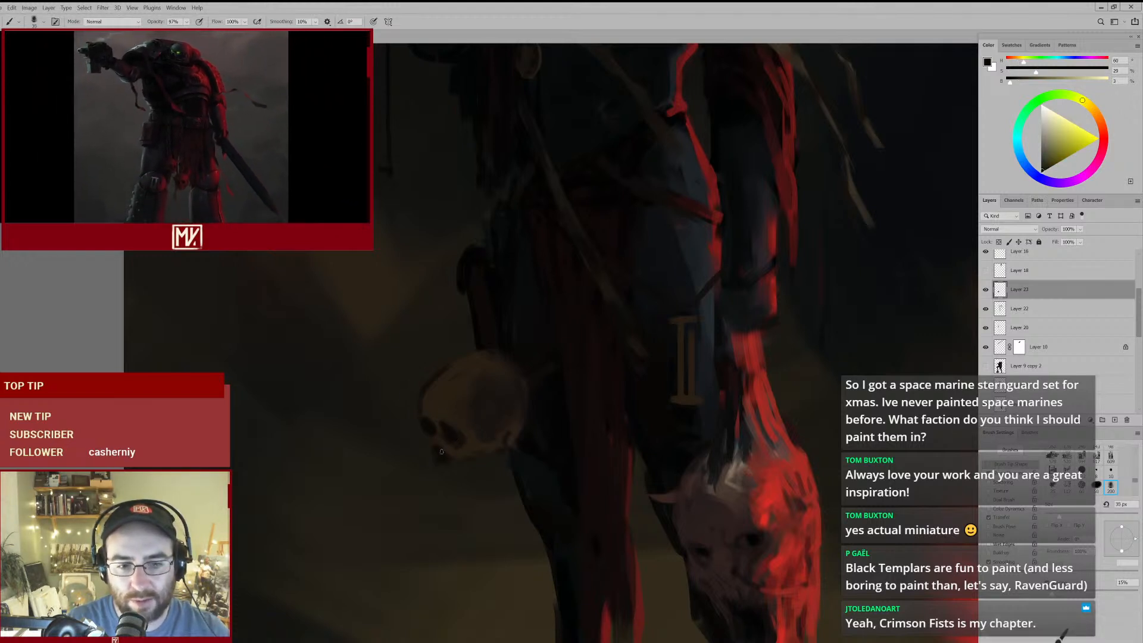
pyautogui.keyDown('alt'); pyautogui.click(440, 446); pyautogui.keyUp('alt')
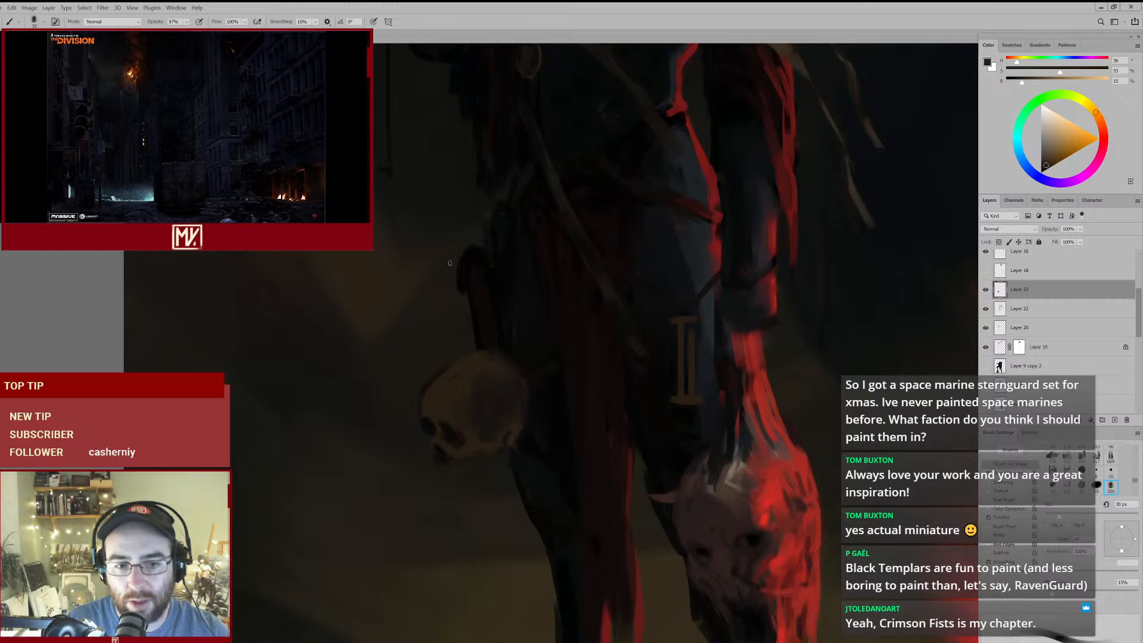
pyautogui.press('e')
pyautogui.press('b')
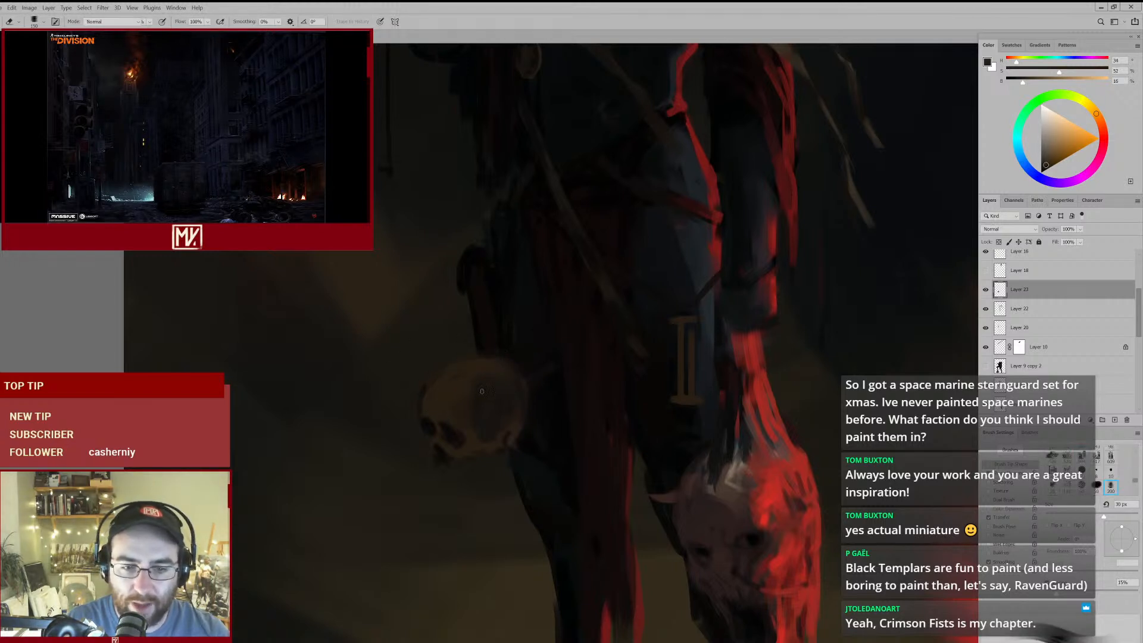
pyautogui.press('b')
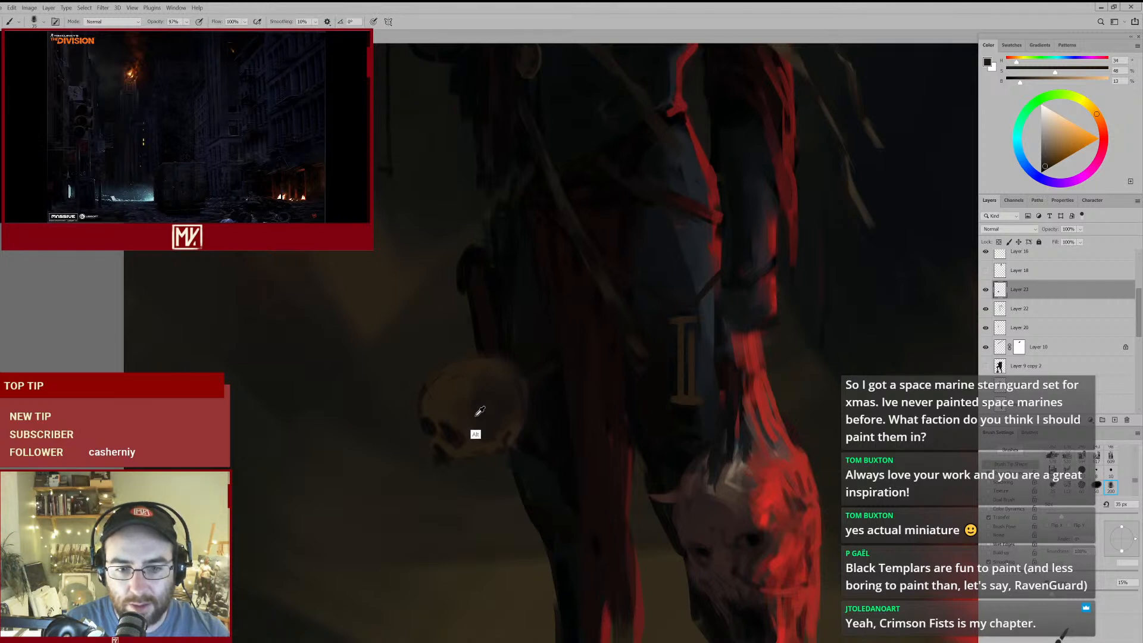
# - Touch up the skull's cheek and extend its upper jaw beneath the nose with sampled browns, using the 35 and 30 px brushes
pyautogui.moveTo(468, 416); pyautogui.dragTo(470, 426)
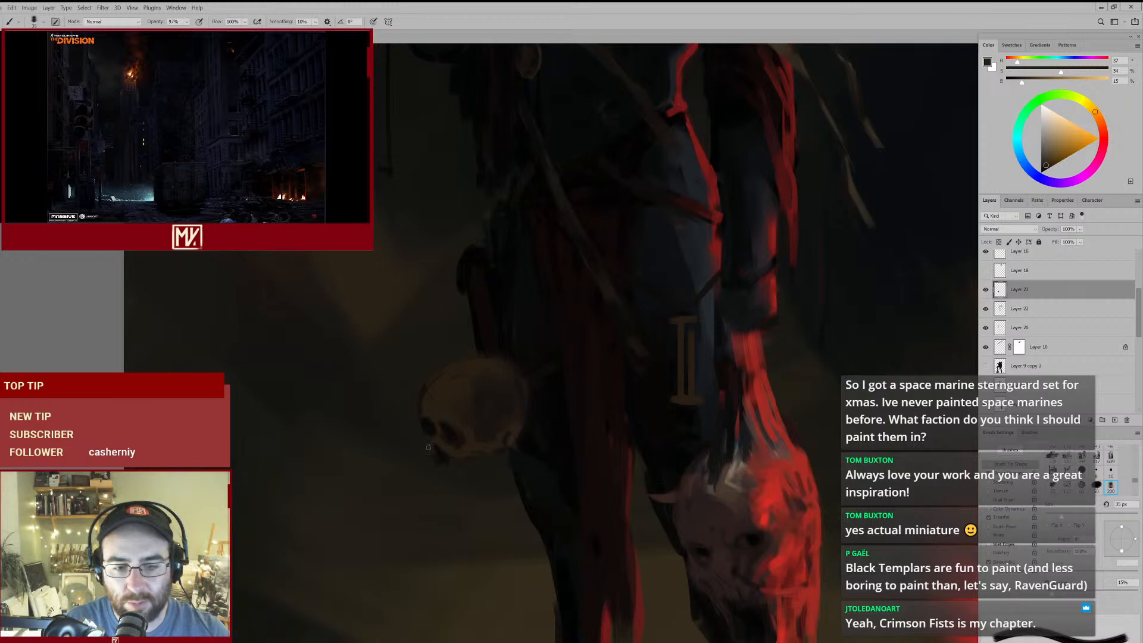
pyautogui.moveTo(440, 458); pyautogui.dragTo(438, 465)
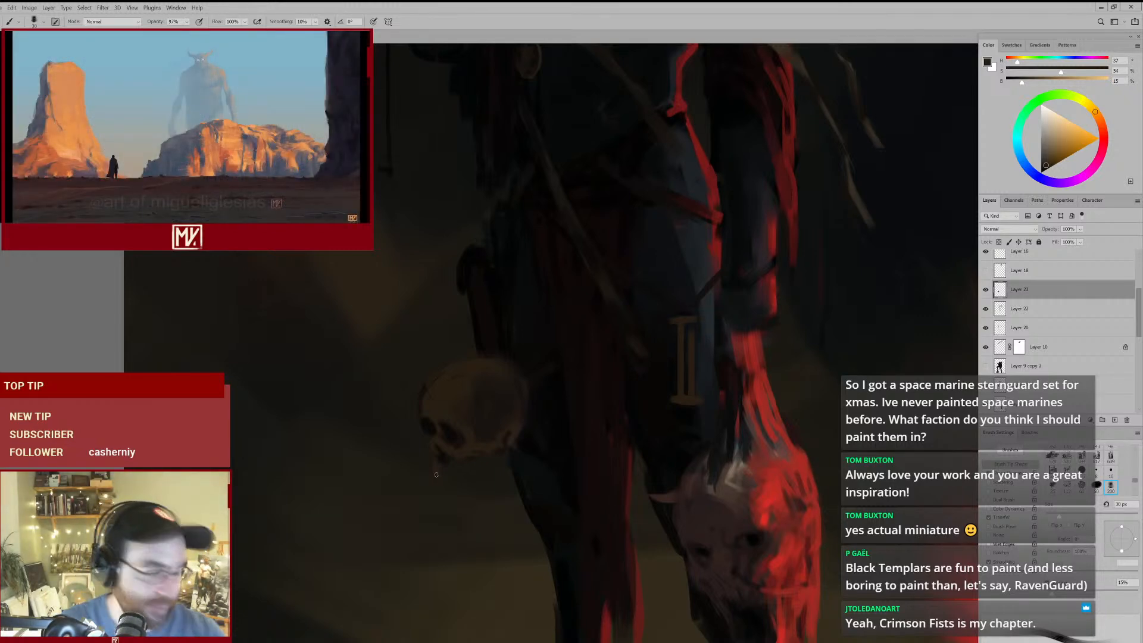
pyautogui.keyDown('alt'); pyautogui.click(535, 397); pyautogui.keyUp('alt')
pyautogui.press('[')
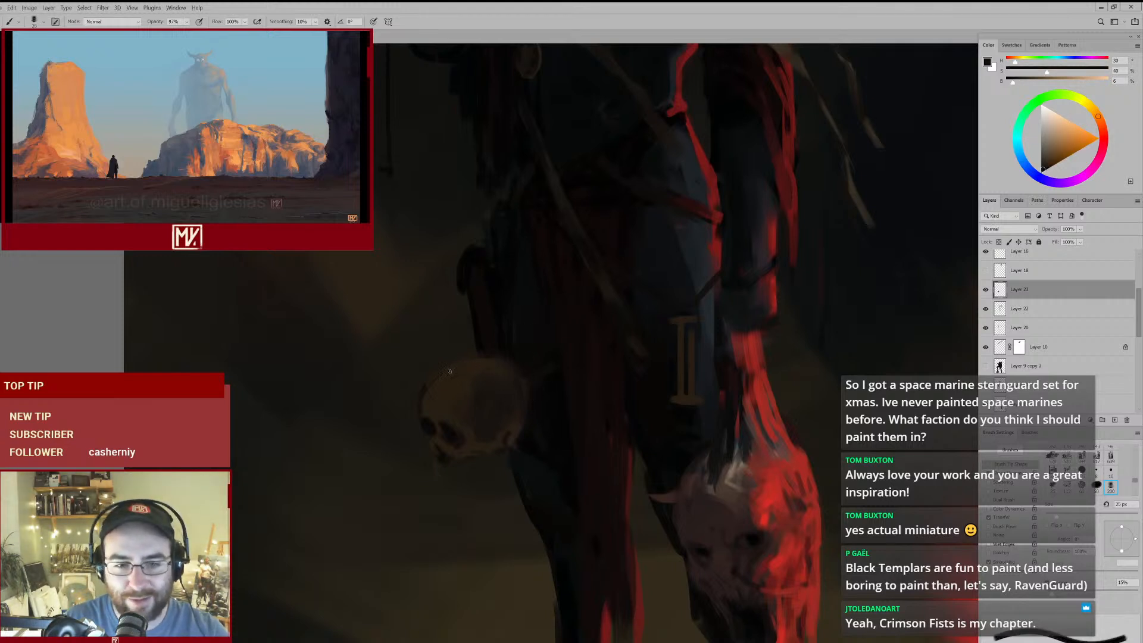
pyautogui.press(']')
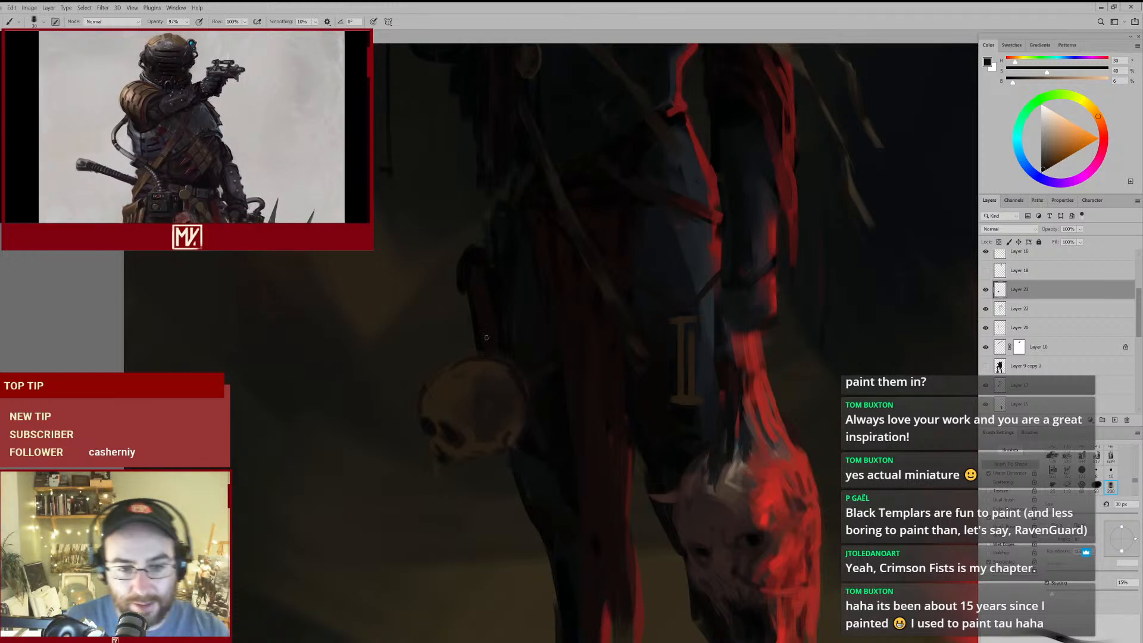
pyautogui.keyDown('alt'); pyautogui.click(442, 434); pyautogui.keyUp('alt')
pyautogui.keyDown('alt'); pyautogui.click(438, 425); pyautogui.keyUp('alt')
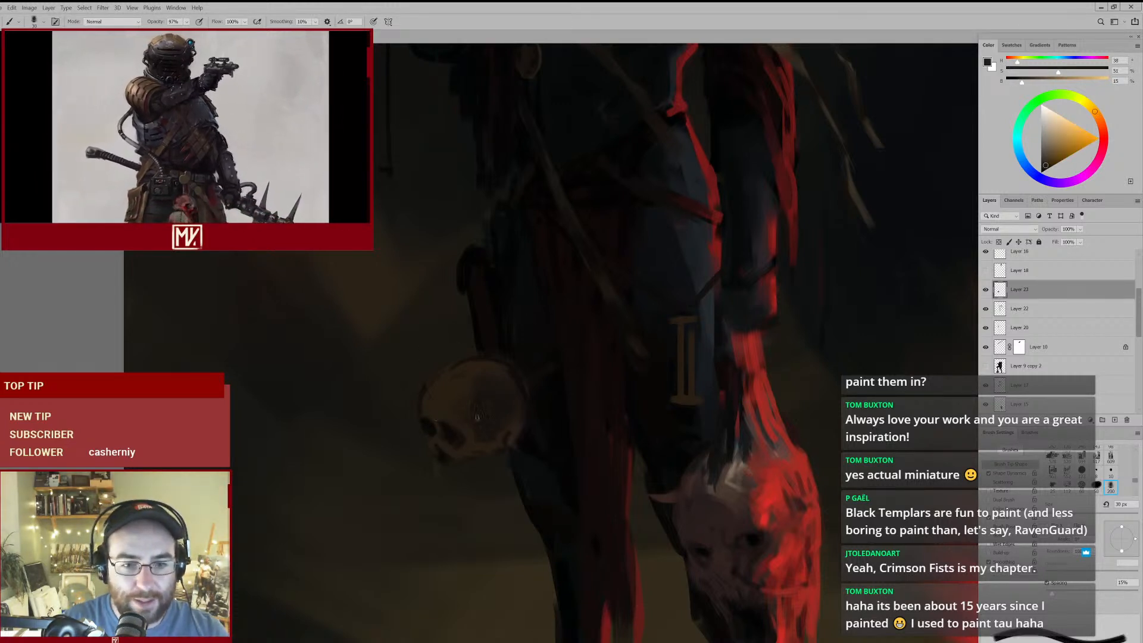
# - Shade the skull's cranium with sampled brown using the 60 px brush, and trim its back contour with the 150 px eraser
pyautogui.keyDown('alt'); pyautogui.click(473, 381); pyautogui.keyUp('alt')
pyautogui.press(']')
pyautogui.press(']')
pyautogui.press(']')
pyautogui.keyDown('alt'); pyautogui.click(495, 380); pyautogui.keyUp('alt')
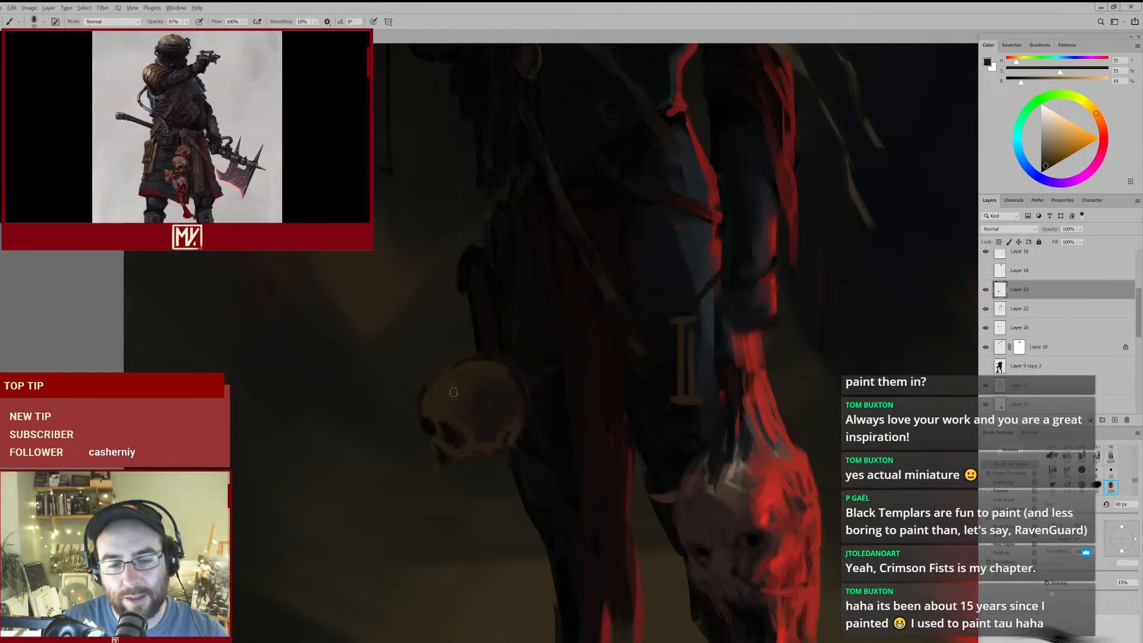
pyautogui.moveTo(493, 397)
pyautogui.mouseDown()
pyautogui.moveTo(439, 430)
pyautogui.moveTo(493, 386)
pyautogui.mouseUp()
pyautogui.press('e')
pyautogui.press('e')
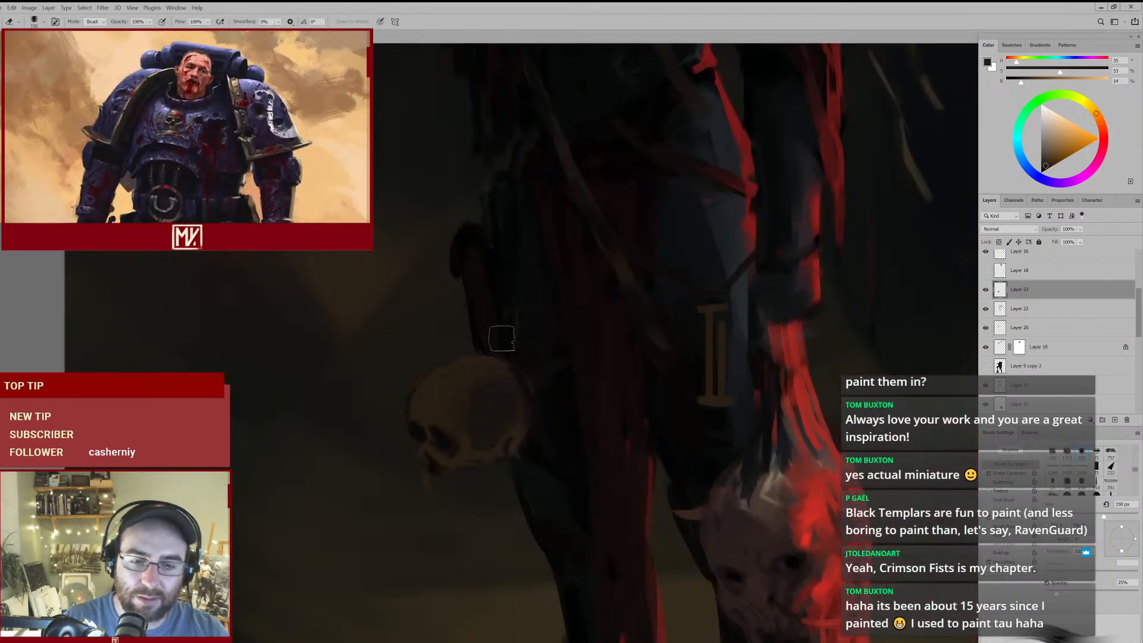
pyautogui.moveTo(539, 367)
pyautogui.mouseDown()
pyautogui.moveTo(492, 441)
pyautogui.moveTo(511, 409)
pyautogui.moveTo(552, 412)
pyautogui.mouseUp()
# - Define the skull's nasal opening and upper jaw with sampled light and dark browns, using the 40 px brush
pyautogui.press('b')
pyautogui.keyDown('alt'); pyautogui.click(457, 425); pyautogui.keyUp('alt')
pyautogui.keyDown('alt'); pyautogui.click(464, 391); pyautogui.keyUp('alt')
pyautogui.press('[')
pyautogui.press('[')
pyautogui.keyDown('alt'); pyautogui.click(461, 427); pyautogui.keyUp('alt')
pyautogui.keyDown('alt'); pyautogui.click(459, 423); pyautogui.keyUp('alt')
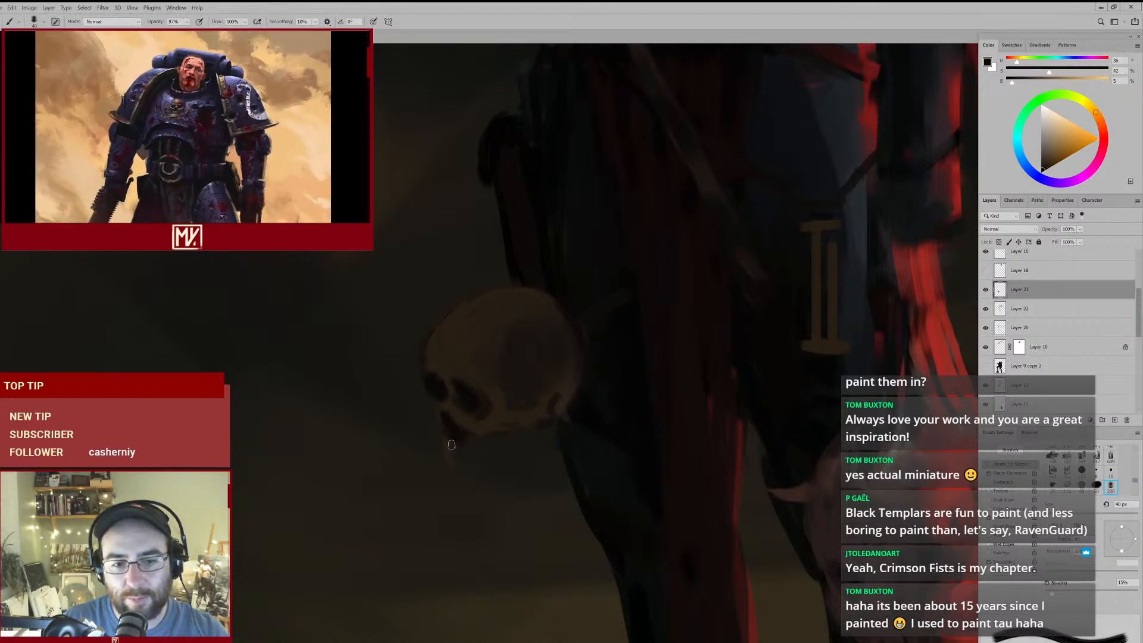
pyautogui.keyDown('alt'); pyautogui.click(471, 425); pyautogui.keyUp('alt')
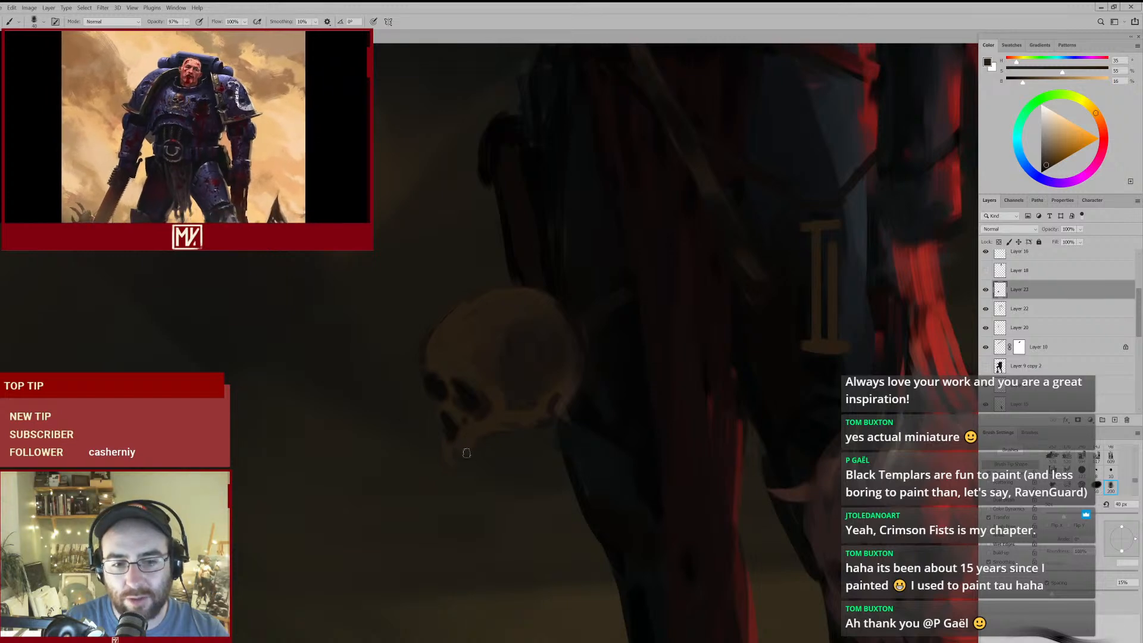
# - Refine the skull's cheekbone, nose bridge and eye sockets with sampled browns, using brushes between 20 and 30 px
pyautogui.moveTo(554, 321); pyautogui.dragTo(495, 398)
pyautogui.keyDown('alt'); pyautogui.click(495, 389); pyautogui.keyUp('alt')
pyautogui.press('[')
pyautogui.keyDown('alt'); pyautogui.click(468, 396); pyautogui.keyUp('alt')
pyautogui.press('[')
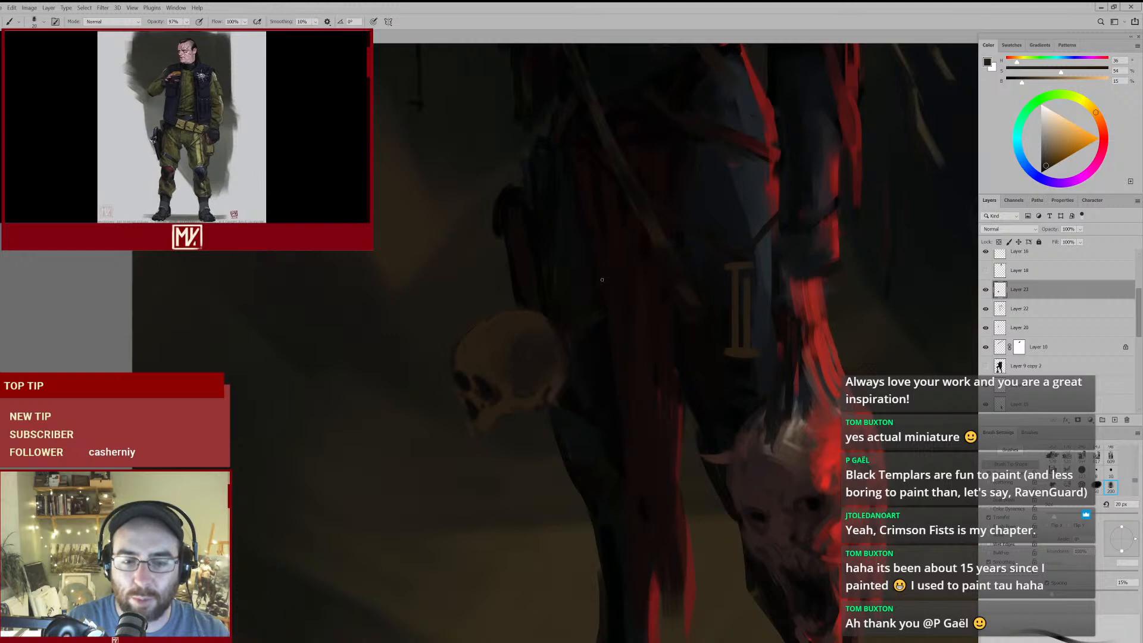
pyautogui.press(']')
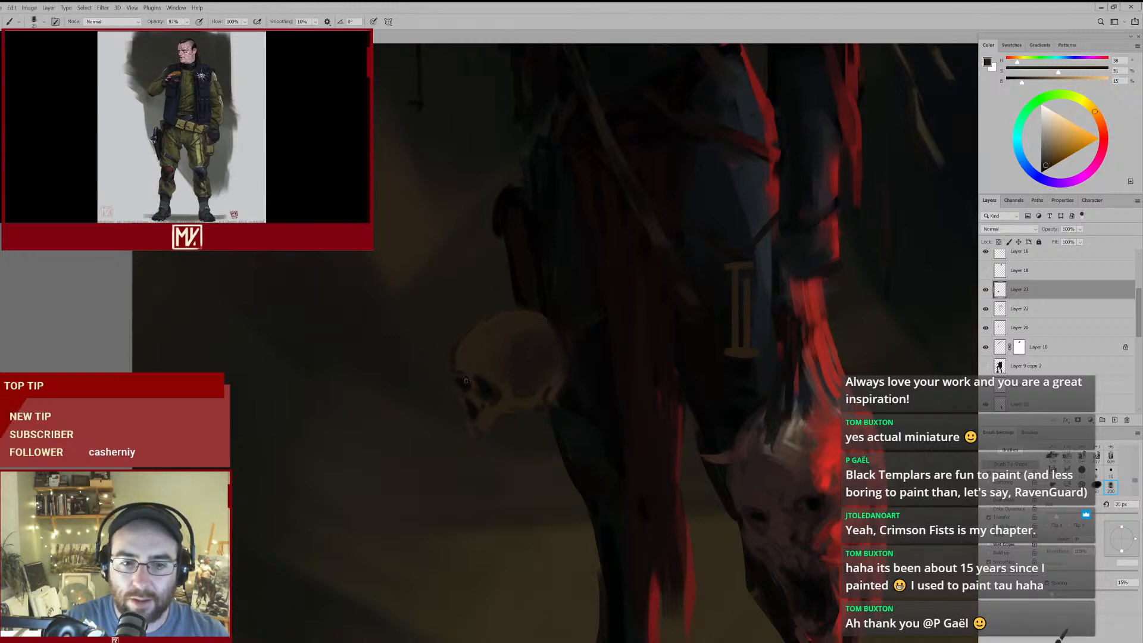
pyautogui.keyDown('alt'); pyautogui.click(463, 383); pyautogui.keyUp('alt')
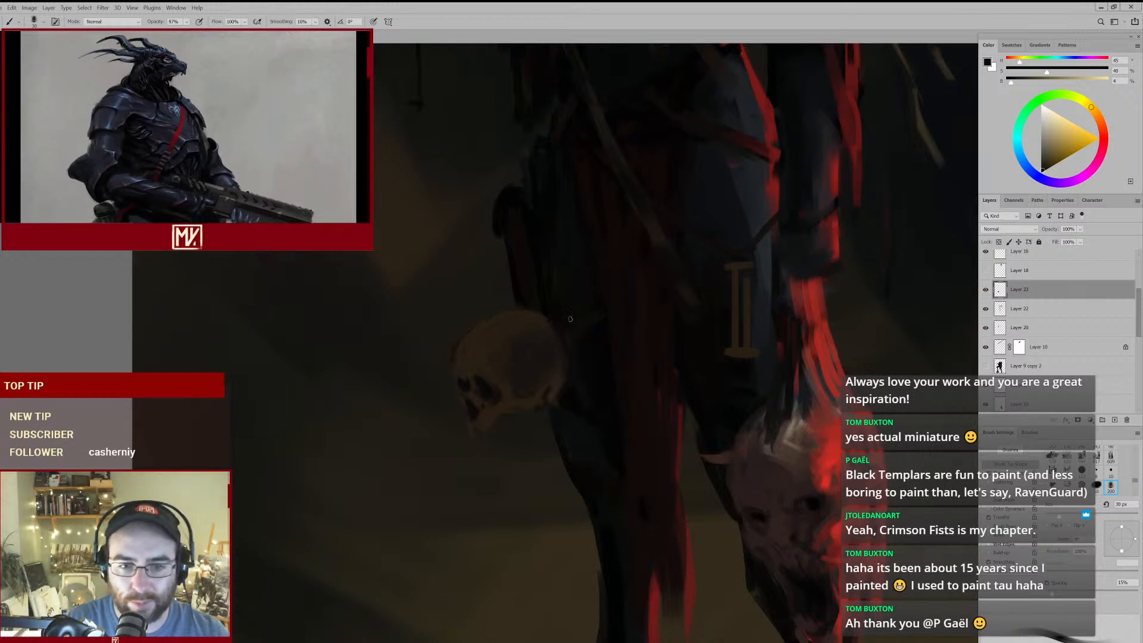
pyautogui.keyDown('alt'); pyautogui.click(465, 394); pyautogui.keyUp('alt')
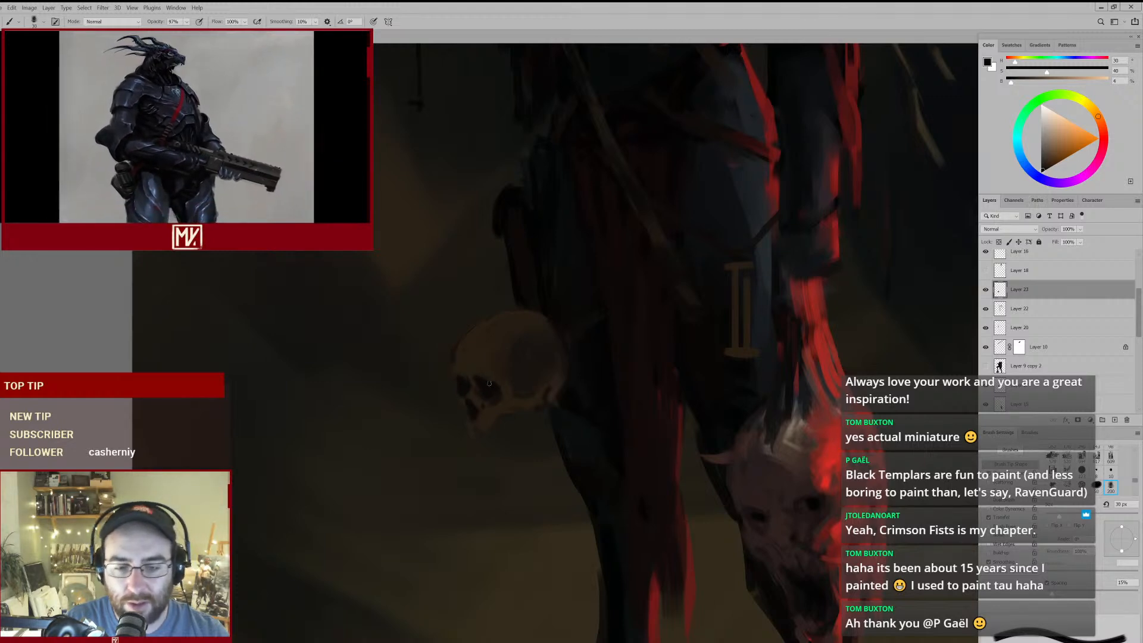
# - Add teeth along the skull's upper jaw and shade beneath its cheekbone with sampled browns, using the 35 px brush
pyautogui.moveTo(478, 438)
pyautogui.mouseDown()
pyautogui.moveTo(462, 452)
pyautogui.moveTo(499, 429)
pyautogui.mouseUp()
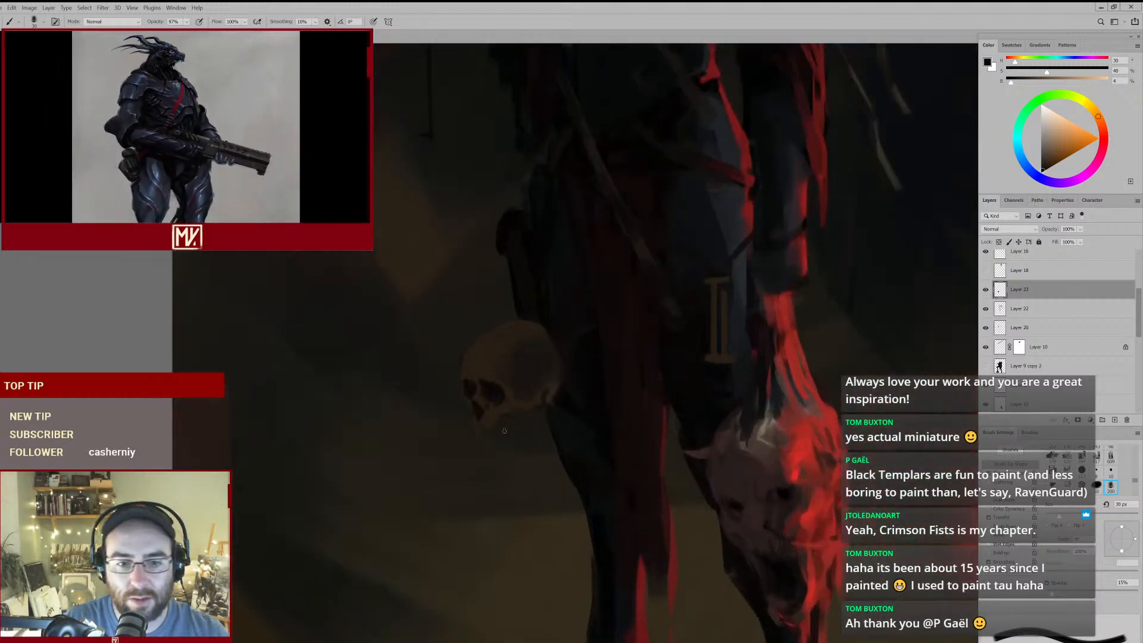
pyautogui.press('[')
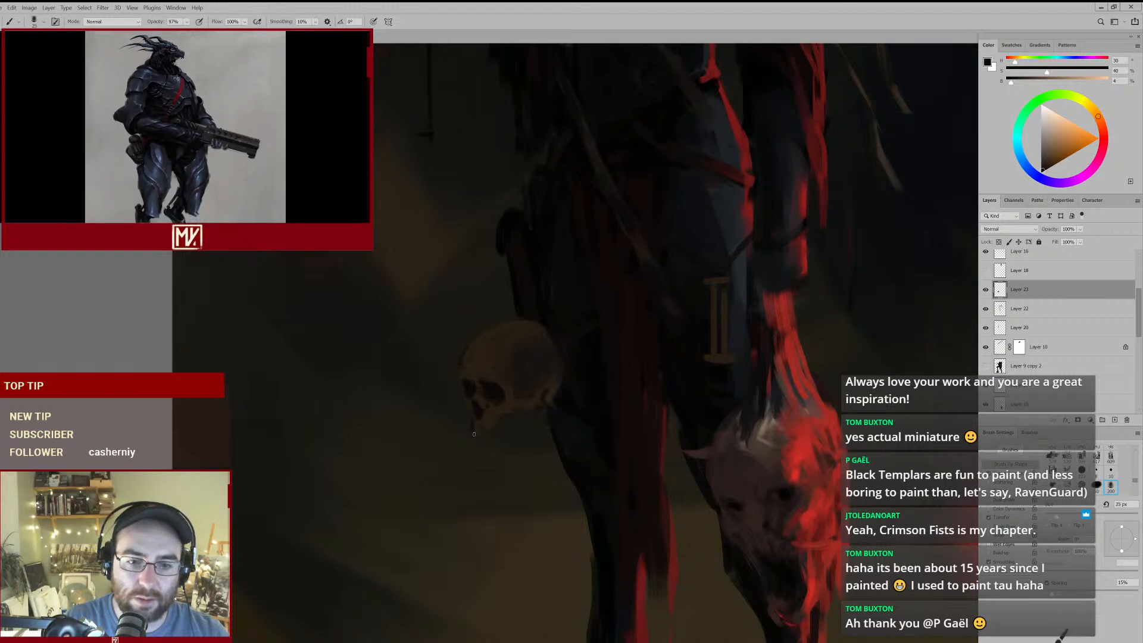
pyautogui.moveTo(500, 415); pyautogui.dragTo(499, 430)
pyautogui.press(']')
pyautogui.press(']')
pyautogui.keyDown('alt'); pyautogui.click(528, 390); pyautogui.keyUp('alt')
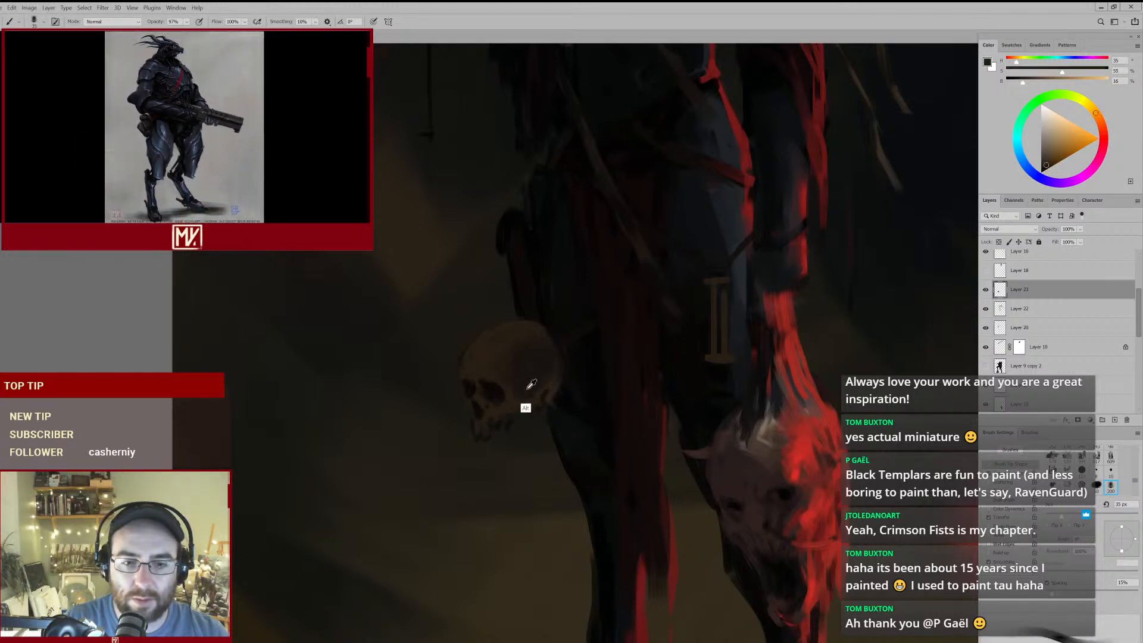
pyautogui.keyDown('alt'); pyautogui.click(519, 416); pyautogui.keyUp('alt')
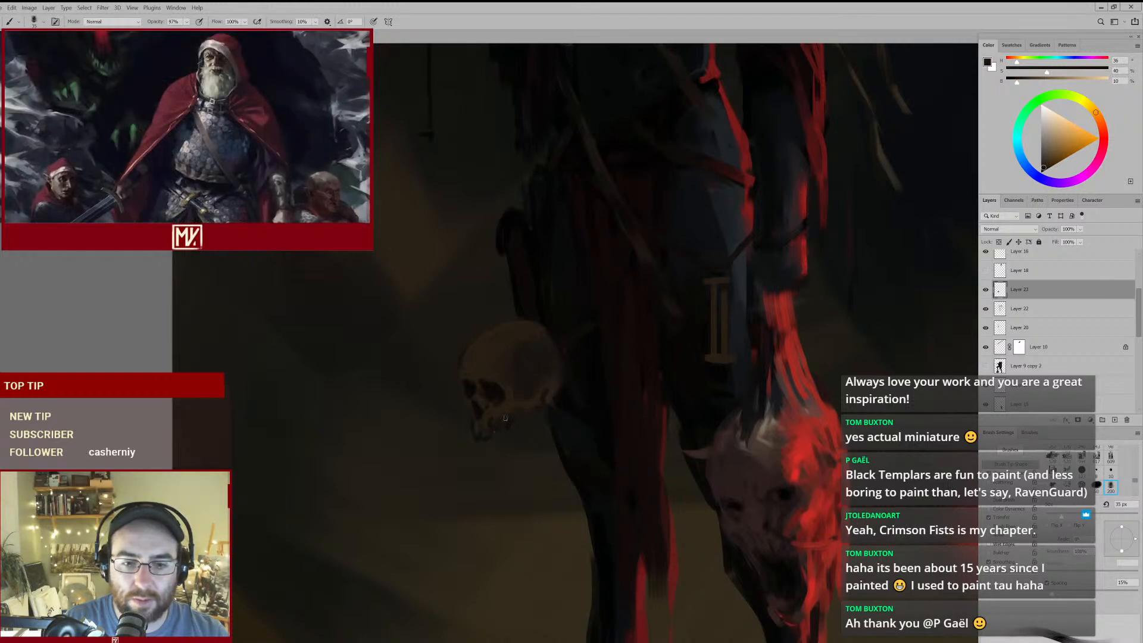
pyautogui.keyDown('alt'); pyautogui.click(497, 398); pyautogui.keyUp('alt')
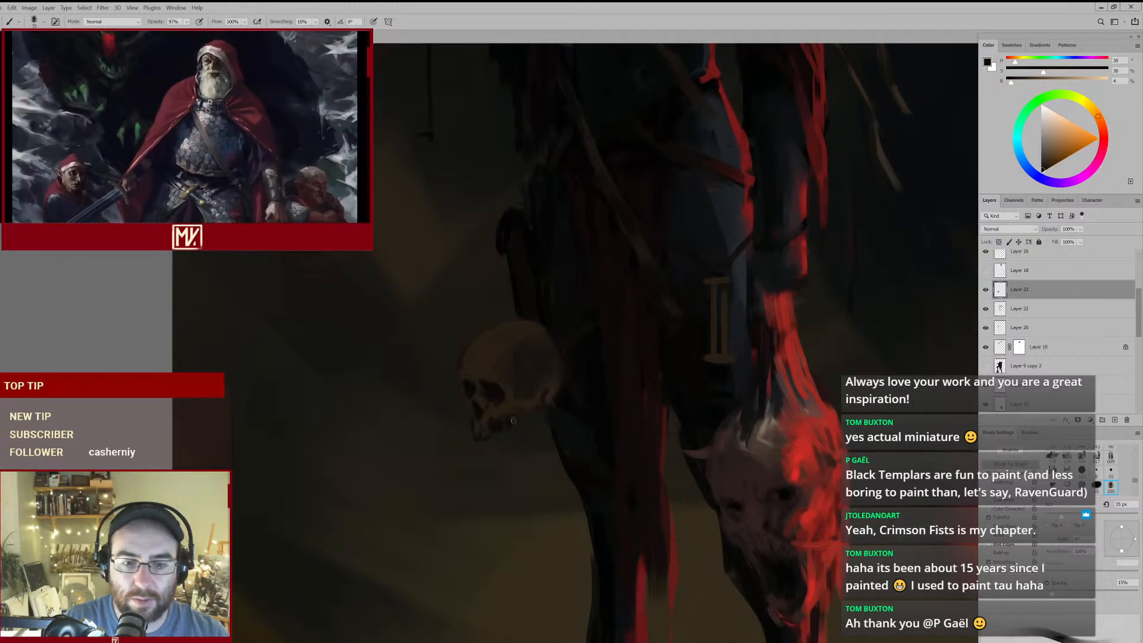
# - Tilt the skull's face downward with Free Transform and reposition it at the hip
pyautogui.moveTo(513, 428)
pyautogui.mouseDown()
pyautogui.moveTo(506, 434)
pyautogui.moveTo(588, 338)
pyautogui.mouseUp()
pyautogui.moveTo(558, 406)
pyautogui.mouseDown()
pyautogui.moveTo(523, 428)
pyautogui.moveTo(533, 390)
pyautogui.moveTo(559, 369)
pyautogui.moveTo(528, 395)
pyautogui.moveTo(564, 368)
pyautogui.moveTo(533, 405)
pyautogui.moveTo(543, 398)
pyautogui.moveTo(558, 368)
pyautogui.moveTo(544, 387)
pyautogui.moveTo(576, 386)
pyautogui.moveTo(494, 366)
pyautogui.moveTo(547, 348)
pyautogui.moveTo(540, 338)
pyautogui.mouseUp()
pyautogui.hotkey('ctrl', 't')
pyautogui.press('Return')
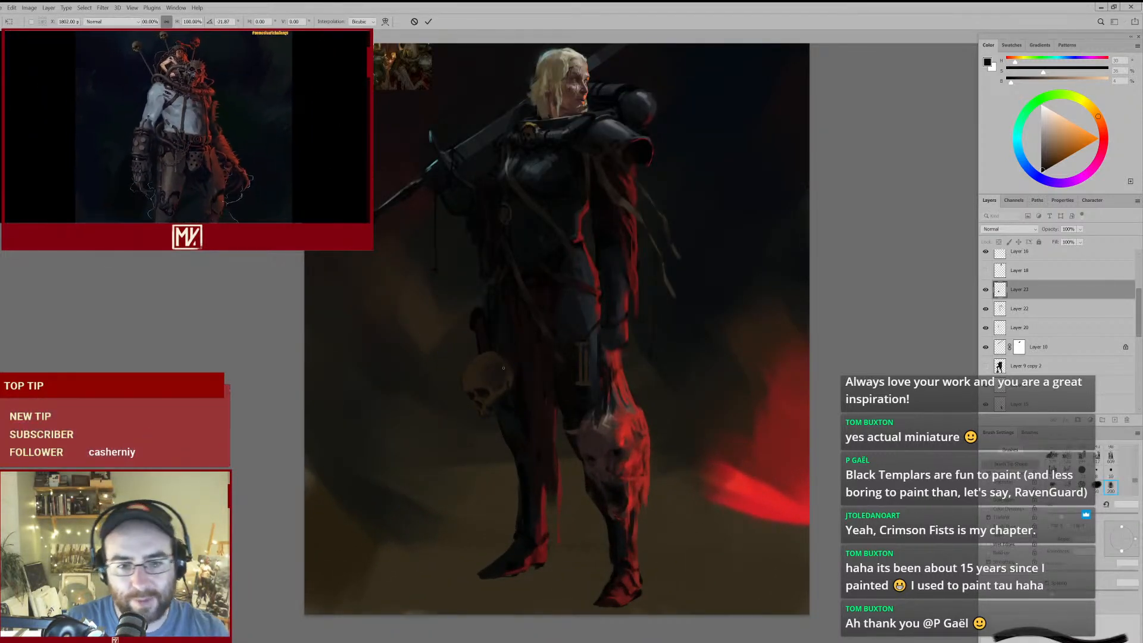
pyautogui.moveTo(482, 367)
pyautogui.mouseDown()
pyautogui.moveTo(468, 401)
pyautogui.moveTo(499, 390)
pyautogui.moveTo(456, 403)
pyautogui.moveTo(498, 365)
pyautogui.moveTo(467, 381)
pyautogui.mouseUp()
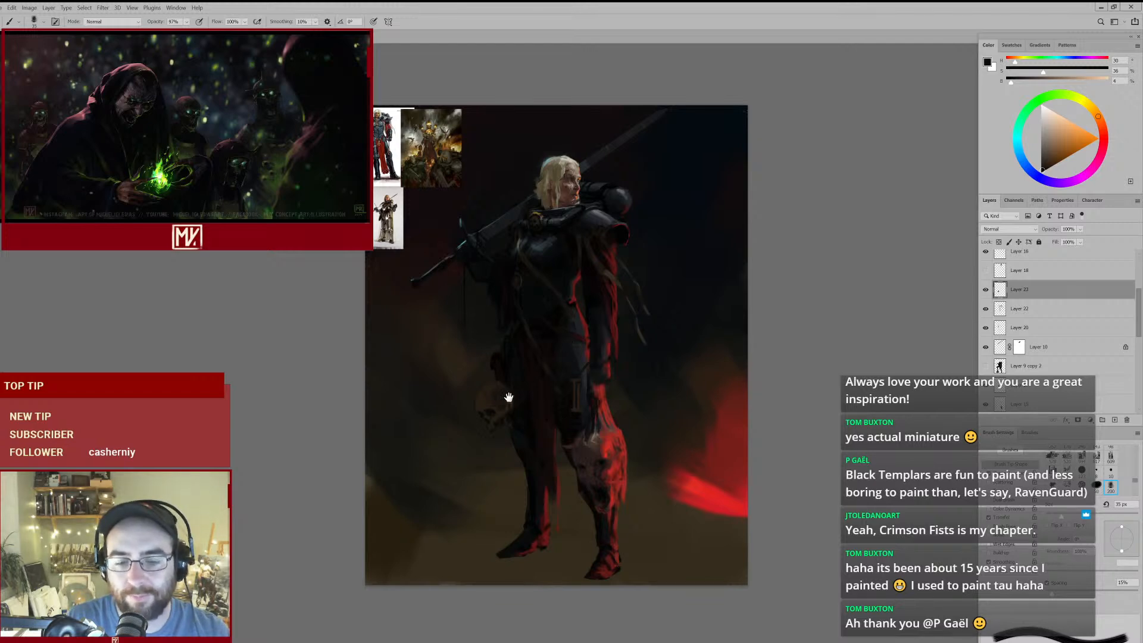
pyautogui.scroll(5, 506, 395)
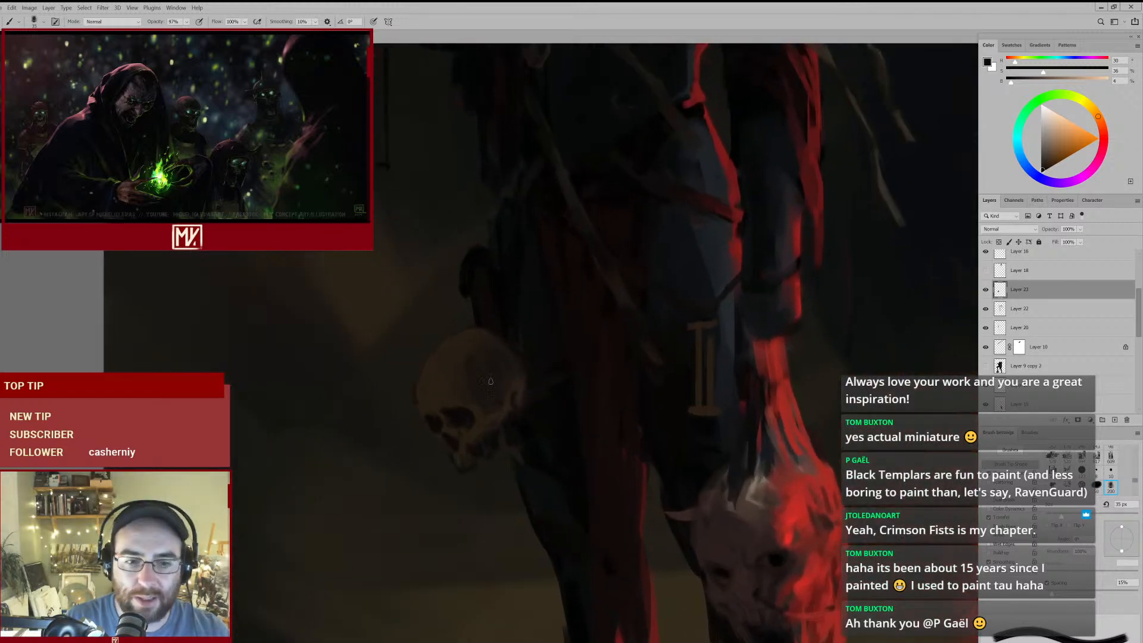
pyautogui.scroll(-6, 498, 387)
pyautogui.scroll(5, 468, 439)
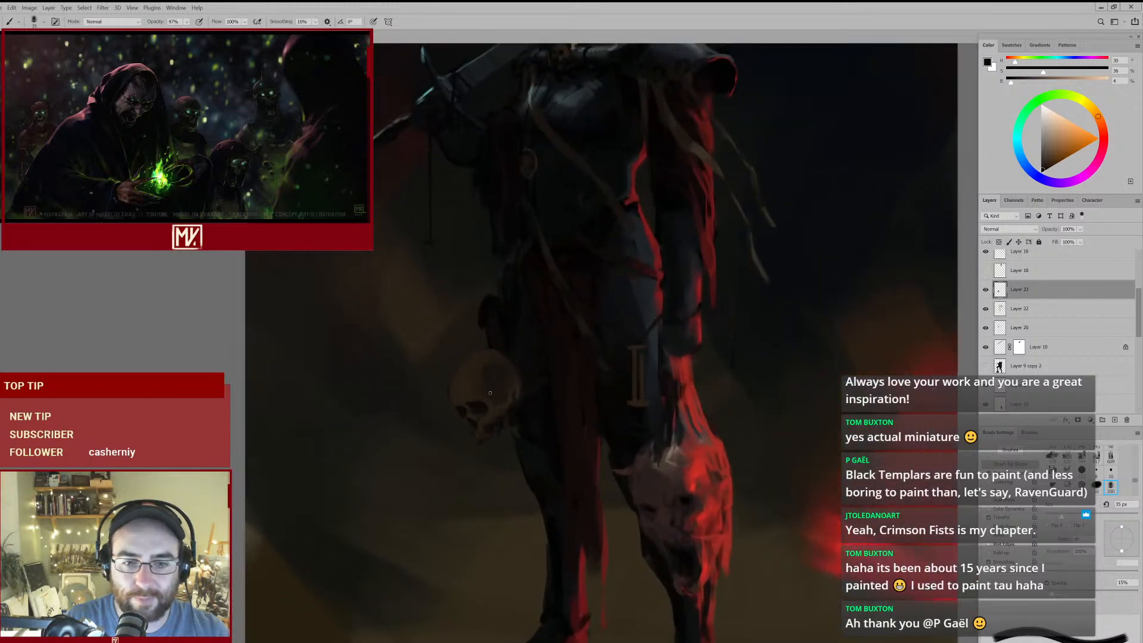
pyautogui.scroll(-6, 488, 403)
pyautogui.scroll(7, 477, 428)
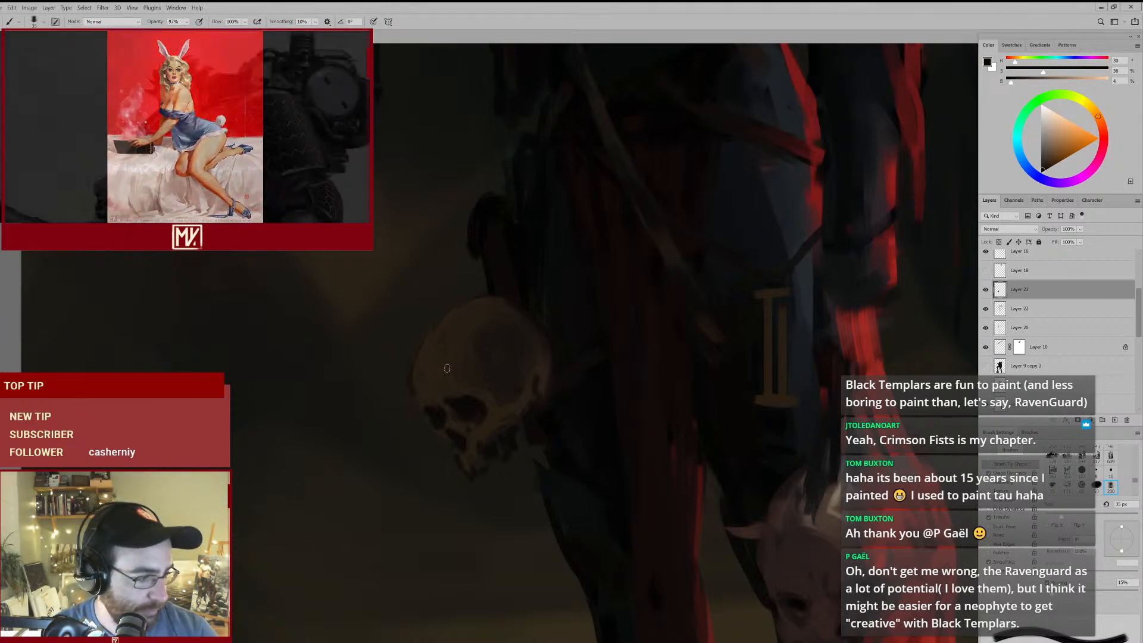
# - Erase the painted skull from the figure's hip with an enlarged eraser
pyautogui.moveTo(551, 357)
pyautogui.mouseDown()
pyautogui.moveTo(510, 384)
pyautogui.moveTo(534, 375)
pyautogui.mouseUp()
pyautogui.press('e')
pyautogui.press(']')
pyautogui.press(']')
pyautogui.moveTo(534, 315)
pyautogui.mouseDown()
pyautogui.moveTo(555, 376)
pyautogui.moveTo(544, 347)
pyautogui.moveTo(530, 382)
pyautogui.moveTo(550, 379)
pyautogui.mouseUp()
pyautogui.press(']')
pyautogui.moveTo(490, 359)
pyautogui.mouseDown()
pyautogui.moveTo(502, 406)
pyautogui.moveTo(536, 412)
pyautogui.moveTo(532, 422)
pyautogui.moveTo(514, 358)
pyautogui.moveTo(551, 350)
pyautogui.mouseUp()
# - Block in a dark rounded shape hanging at the hip with sampled dark brown, using the 80 px brush
pyautogui.press('b')
pyautogui.keyDown('alt'); pyautogui.click(644, 331); pyautogui.keyUp('alt')
pyautogui.keyDown('alt'); pyautogui.click(537, 335); pyautogui.keyUp('alt')
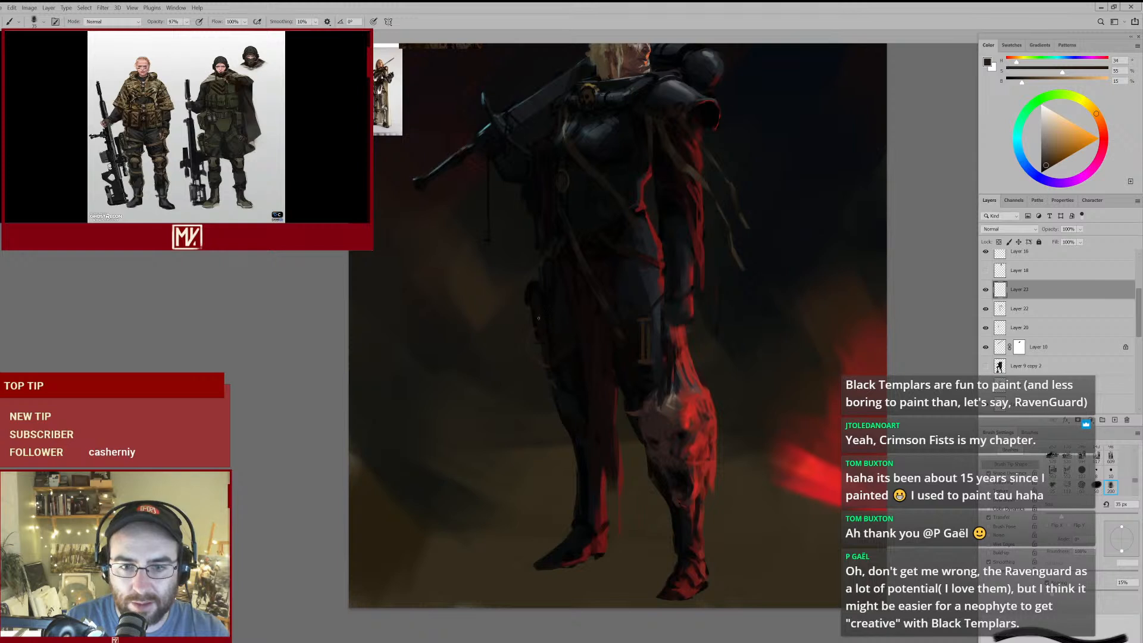
pyautogui.press(']')
pyautogui.press(']')
pyautogui.press(']')
pyautogui.press(']')
pyautogui.press(']')
pyautogui.press(']')
pyautogui.press(']')
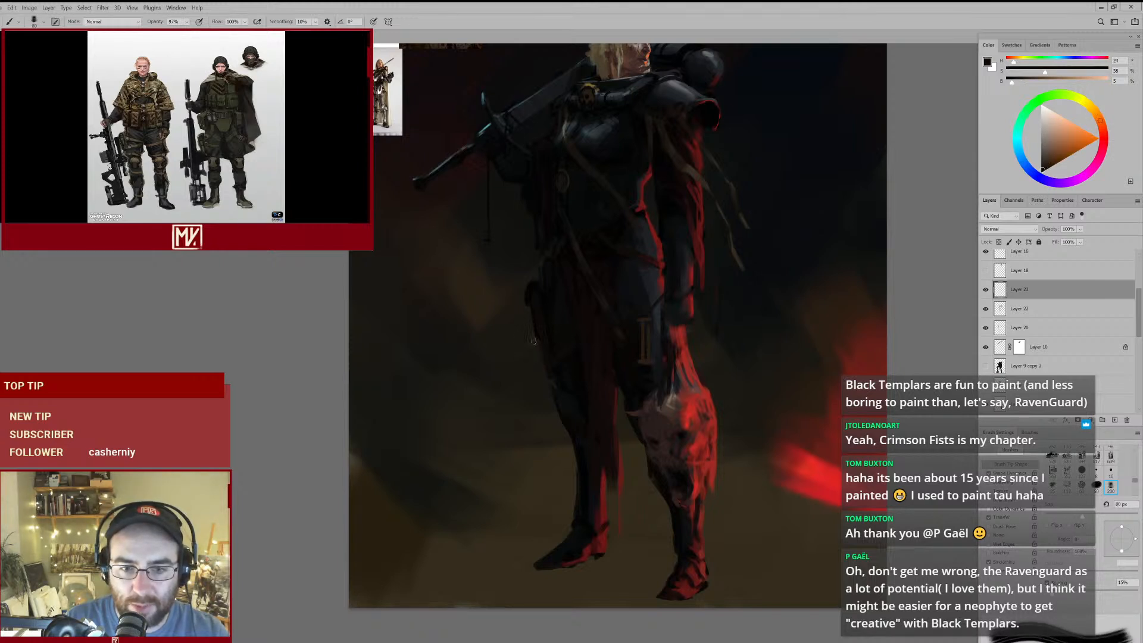
pyautogui.moveTo(530, 368)
pyautogui.mouseDown()
pyautogui.moveTo(543, 375)
pyautogui.moveTo(505, 396)
pyautogui.moveTo(528, 386)
pyautogui.moveTo(493, 390)
pyautogui.moveTo(511, 385)
pyautogui.mouseUp()
pyautogui.moveTo(551, 345); pyautogui.dragTo(541, 355)
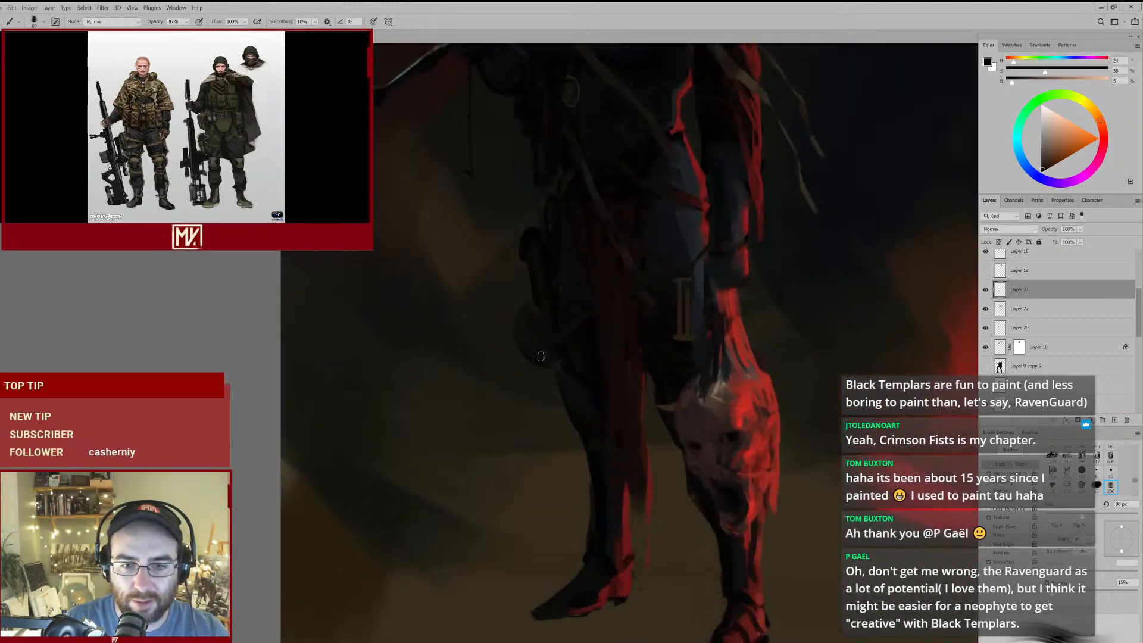
# - Refine the dark rounded shape at the hip and darken its outline with sampled near-black browns, reducing the brush to 35 px
pyautogui.keyDown('alt'); pyautogui.click(521, 335); pyautogui.keyUp('alt')
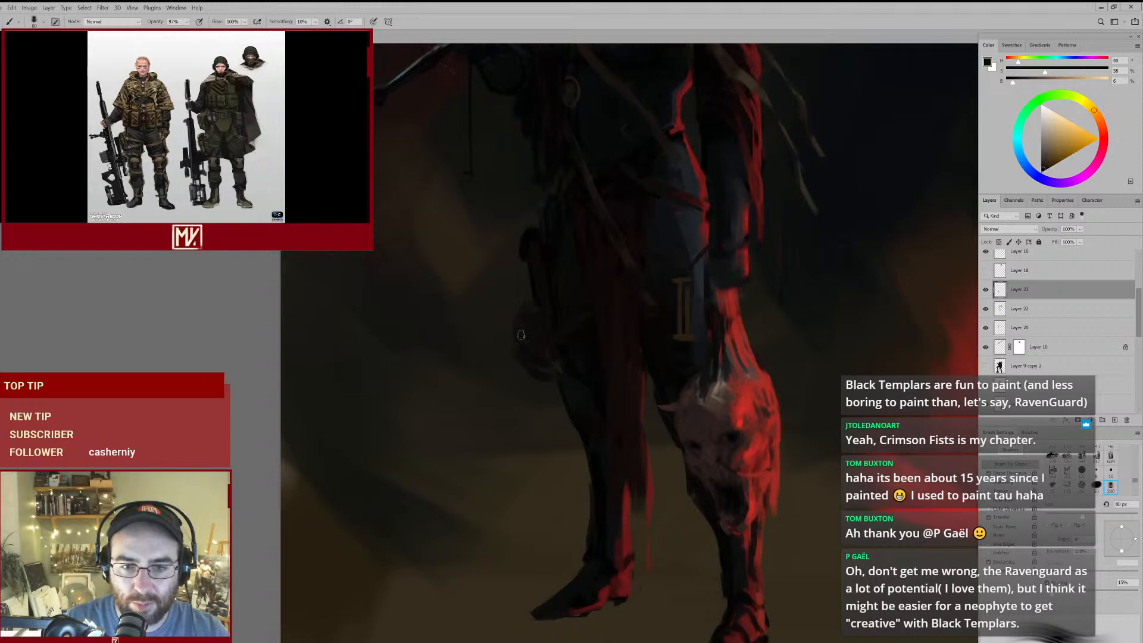
pyautogui.keyDown('alt'); pyautogui.click(561, 356); pyautogui.keyUp('alt')
pyautogui.press('[')
pyautogui.press('[')
pyautogui.press('[')
pyautogui.press('[')
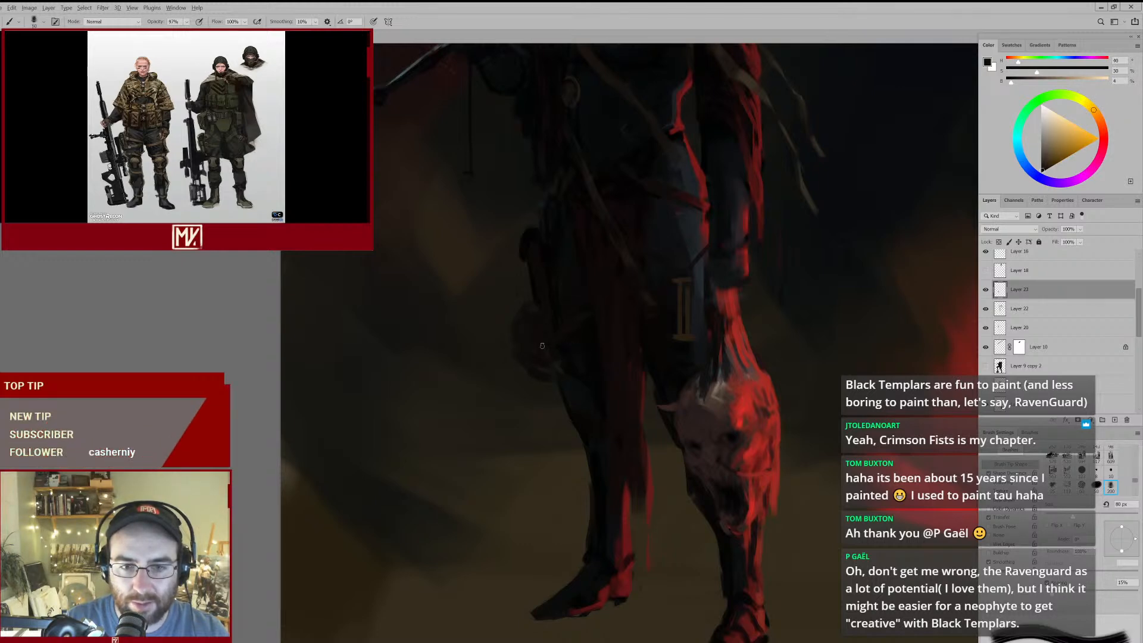
pyautogui.keyDown('alt'); pyautogui.click(561, 357); pyautogui.keyUp('alt')
pyautogui.press('[')
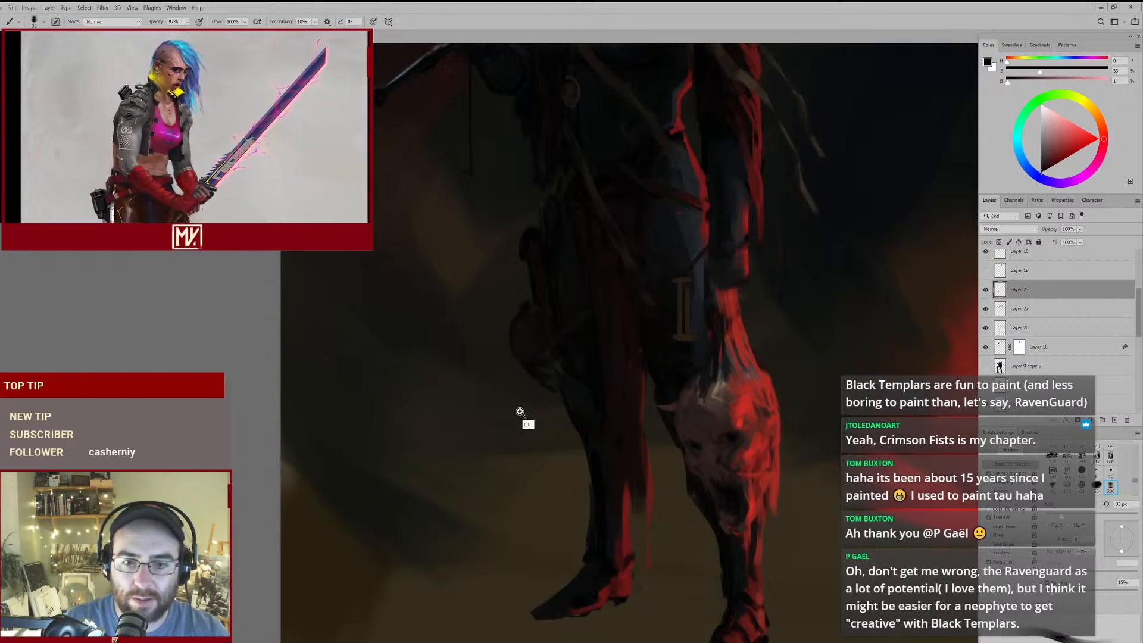
# - Examine the reworked hip shape against the whole figure, then inspect the torso armour and straps up close
pyautogui.keyDown('ctrl'); pyautogui.moveTo(528, 405); pyautogui.dragTo(512, 421); pyautogui.keyUp('ctrl')
pyautogui.hotkey('ctrl', '0')
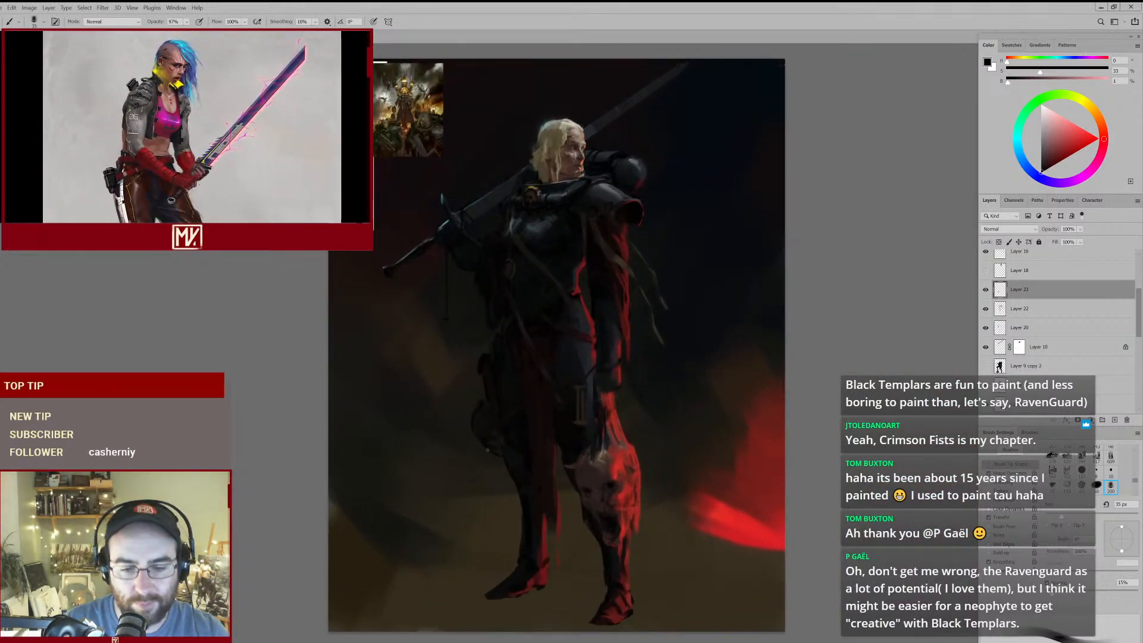
pyautogui.moveTo(523, 449)
pyautogui.keyDown('ctrl'); pyautogui.mouseDown()
pyautogui.moveTo(473, 478)
pyautogui.moveTo(502, 455)
pyautogui.mouseUp(); pyautogui.keyUp('ctrl')
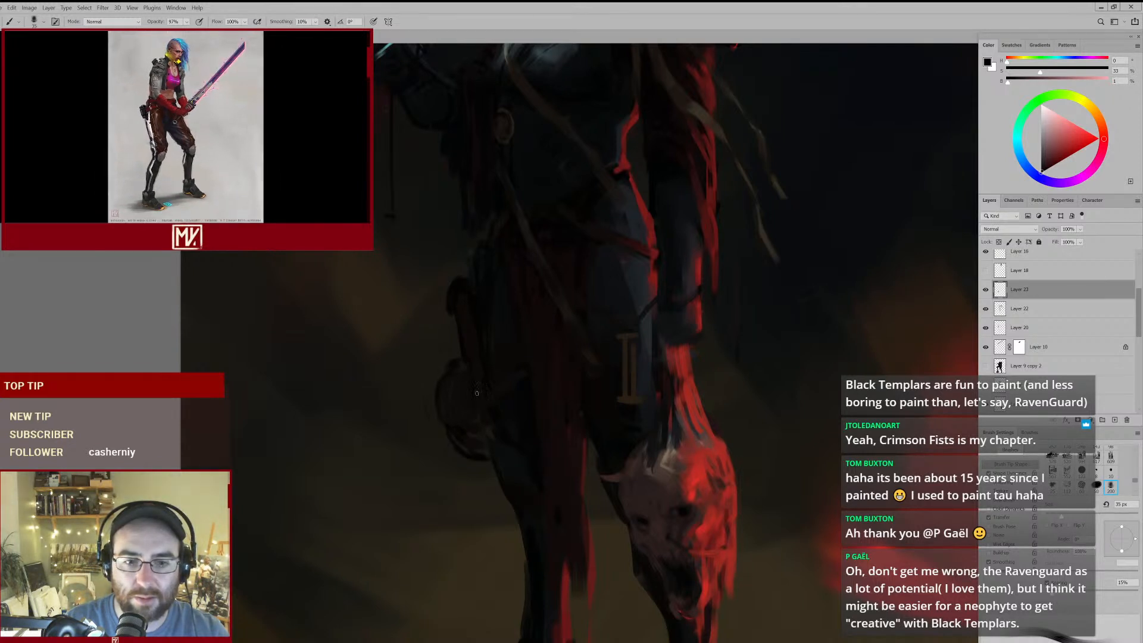
pyautogui.press('e')
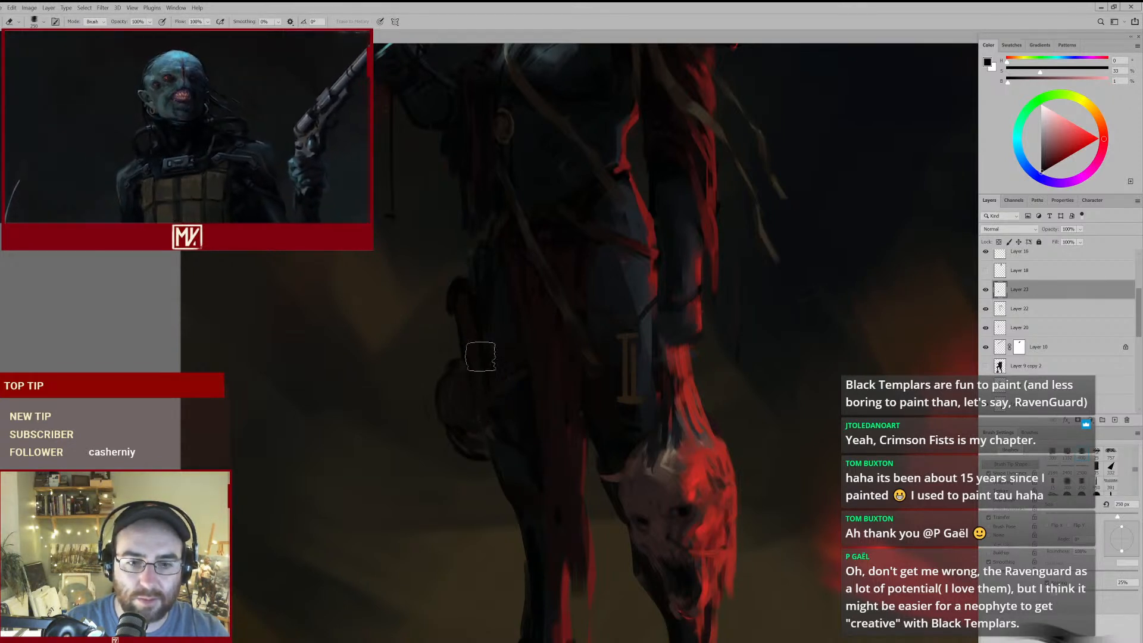
pyautogui.moveTo(599, 360)
pyautogui.keyDown('ctrl'); pyautogui.mouseDown()
pyautogui.moveTo(562, 393)
pyautogui.moveTo(596, 364)
pyautogui.mouseUp(); pyautogui.keyUp('ctrl')
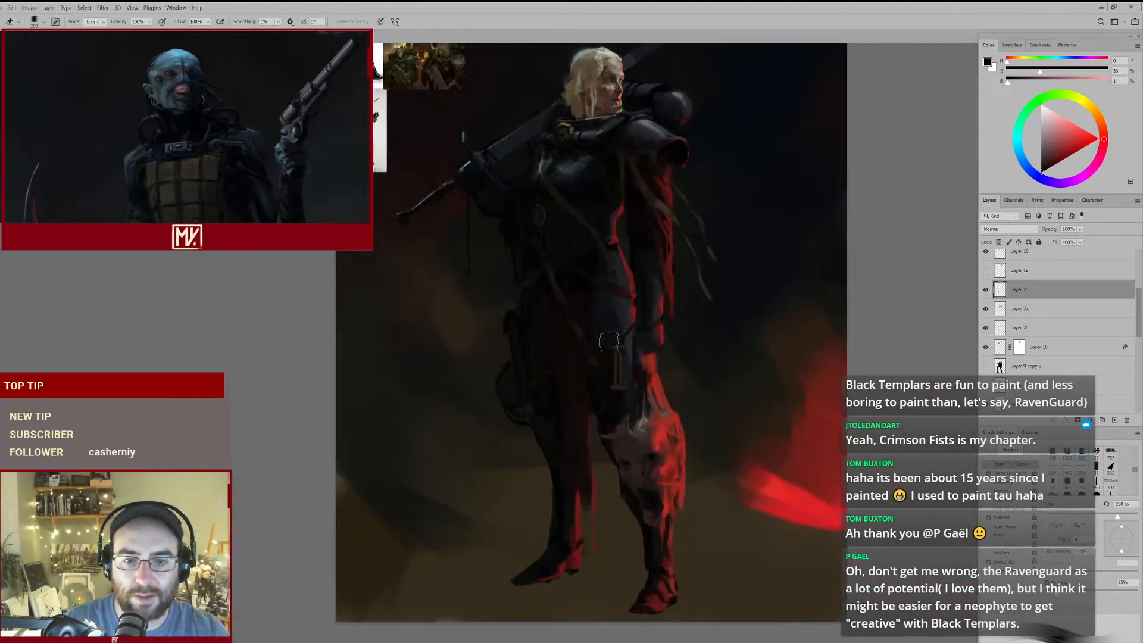
pyautogui.keyDown('ctrl'); pyautogui.moveTo(570, 219); pyautogui.dragTo(579, 316); pyautogui.keyUp('ctrl')
pyautogui.moveTo(552, 263)
pyautogui.keyDown('ctrl'); pyautogui.mouseDown()
pyautogui.moveTo(513, 309)
pyautogui.moveTo(520, 316)
pyautogui.moveTo(533, 283)
pyautogui.mouseUp(); pyautogui.keyUp('ctrl')
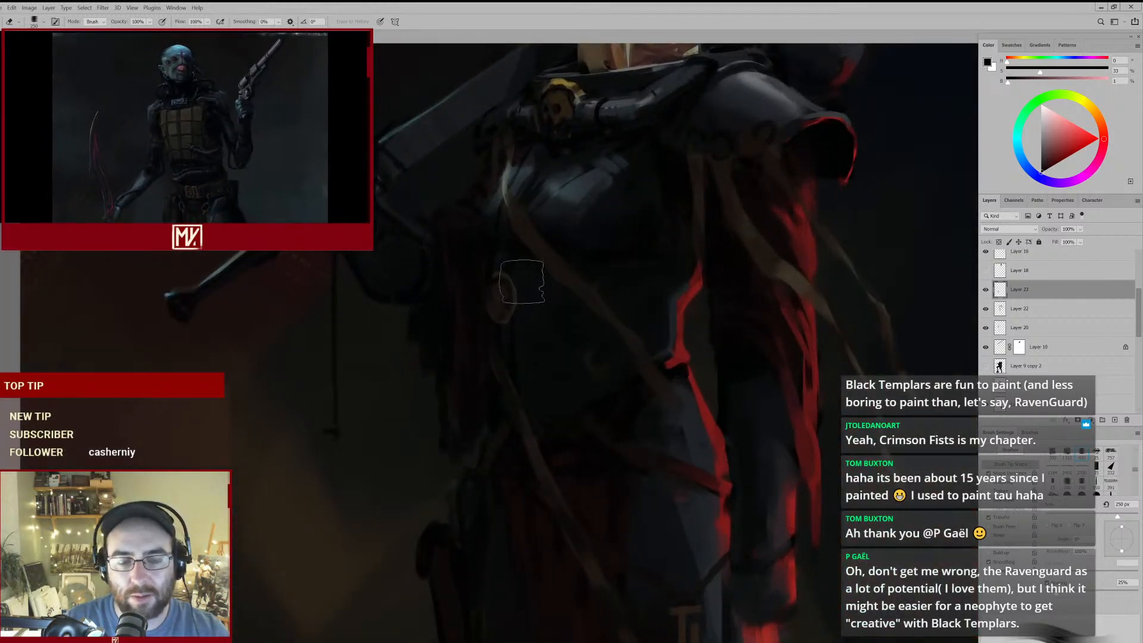
pyautogui.moveTo(552, 245)
pyautogui.mouseDown()
pyautogui.moveTo(556, 327)
pyautogui.moveTo(534, 314)
pyautogui.moveTo(570, 296)
pyautogui.moveTo(589, 329)
pyautogui.moveTo(621, 273)
pyautogui.mouseUp()
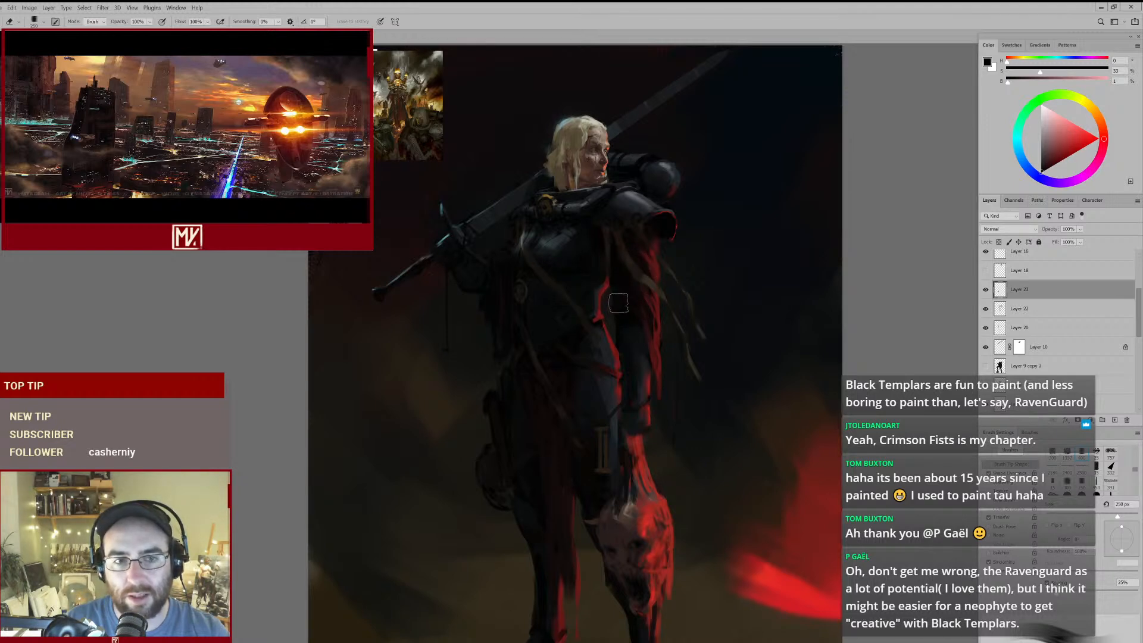
pyautogui.moveTo(611, 293)
pyautogui.mouseDown()
pyautogui.moveTo(573, 309)
pyautogui.moveTo(592, 305)
pyautogui.mouseUp()
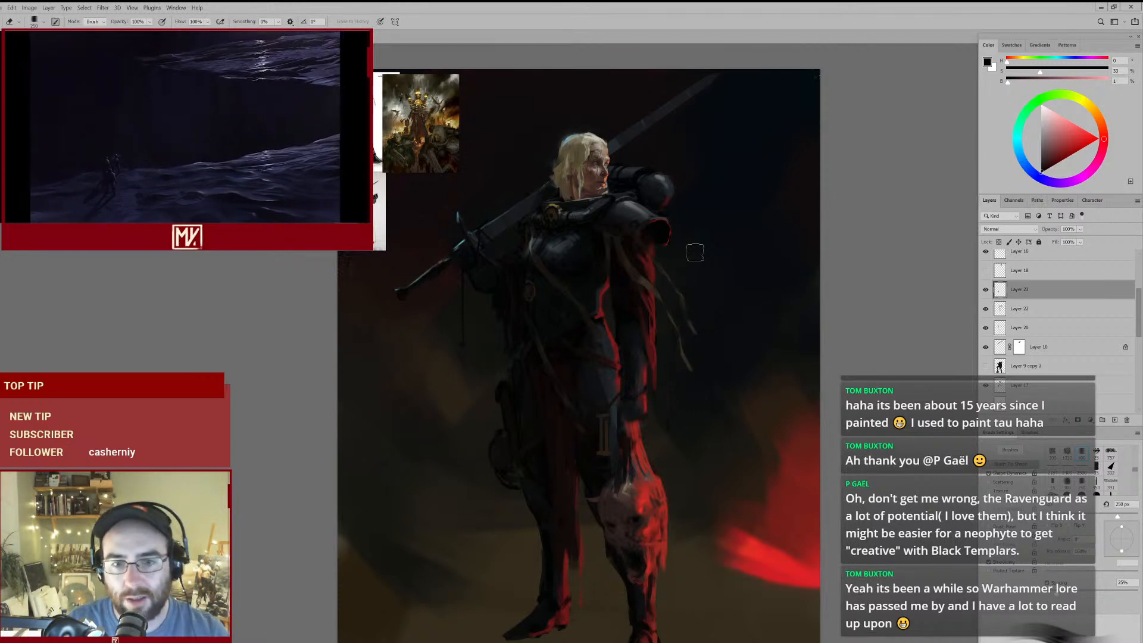
pyautogui.moveTo(578, 310); pyautogui.dragTo(551, 244)
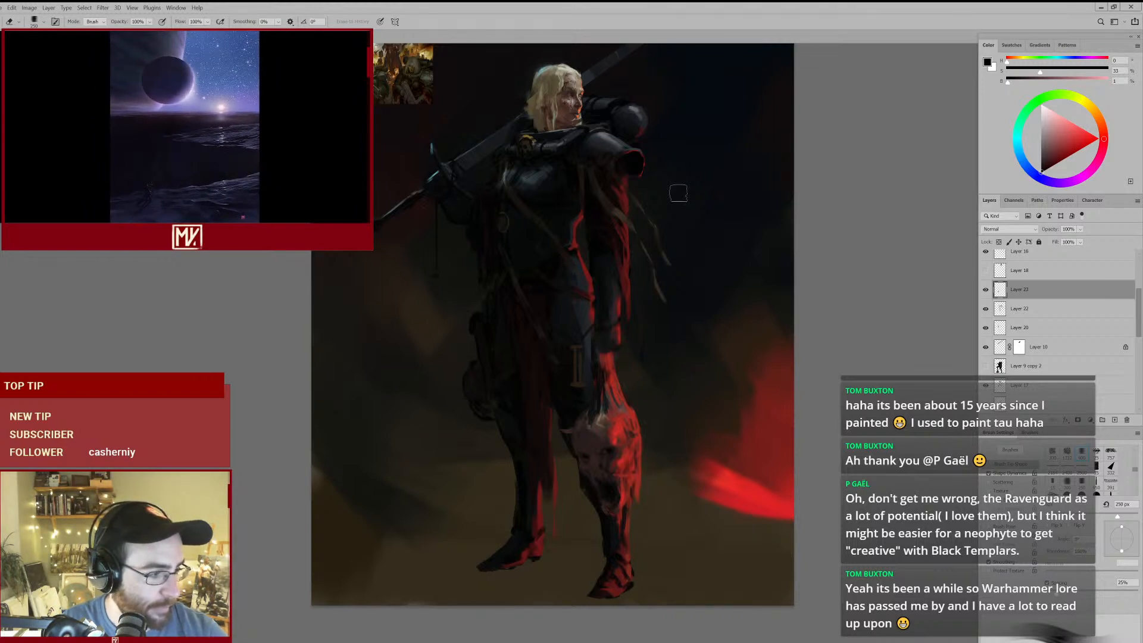
pyautogui.moveTo(556, 209)
pyautogui.mouseDown()
pyautogui.moveTo(596, 191)
pyautogui.moveTo(606, 251)
pyautogui.moveTo(648, 287)
pyautogui.mouseUp()
# - Define the small round ornament at the side of the torso with a sampled near-black teal, using the 25 px brush
pyautogui.press('b')
pyautogui.keyDown('alt'); pyautogui.click(511, 263); pyautogui.keyUp('alt')
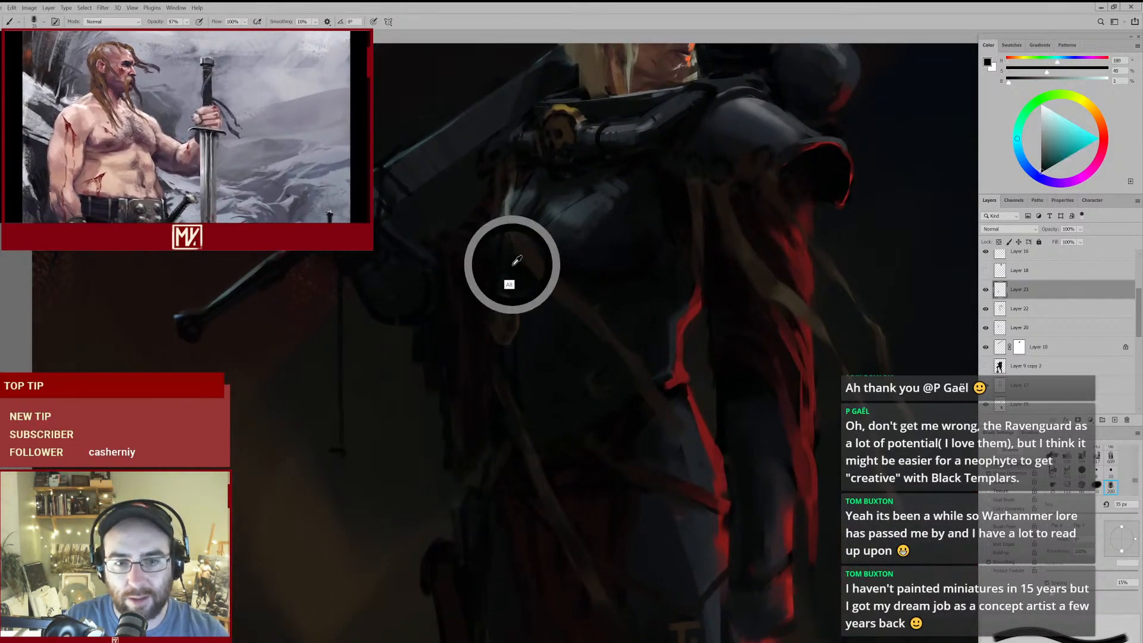
pyautogui.press('[')
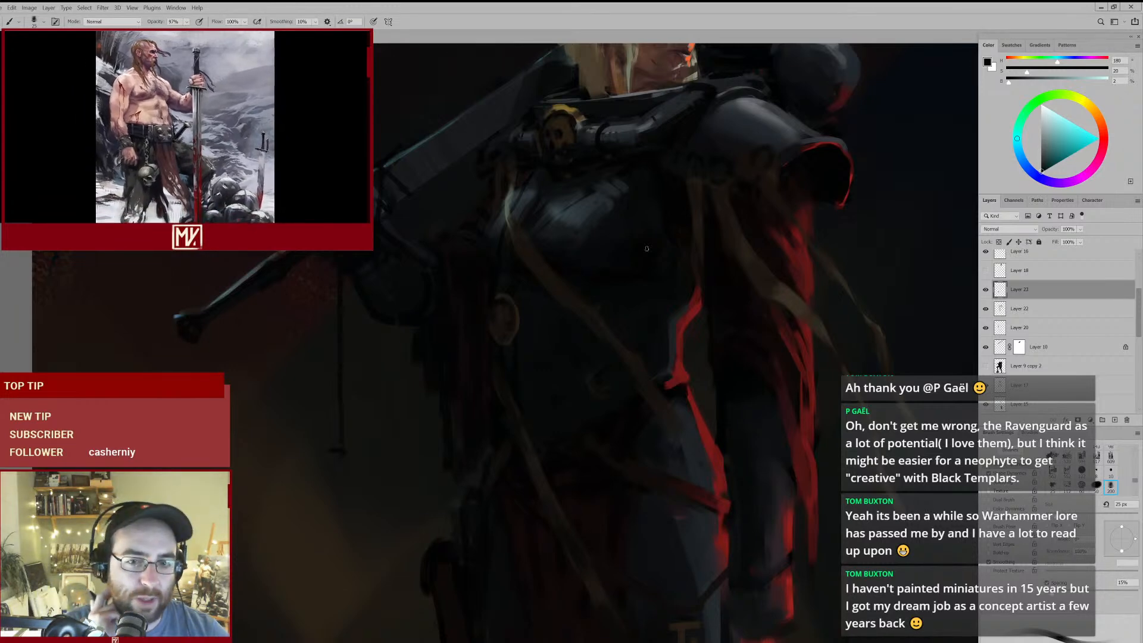
# - Compare the full figure with the selected layer hidden and shown to judge the recent paintwork
pyautogui.moveTo(675, 328); pyautogui.dragTo(632, 323)
pyautogui.click(744, 289)
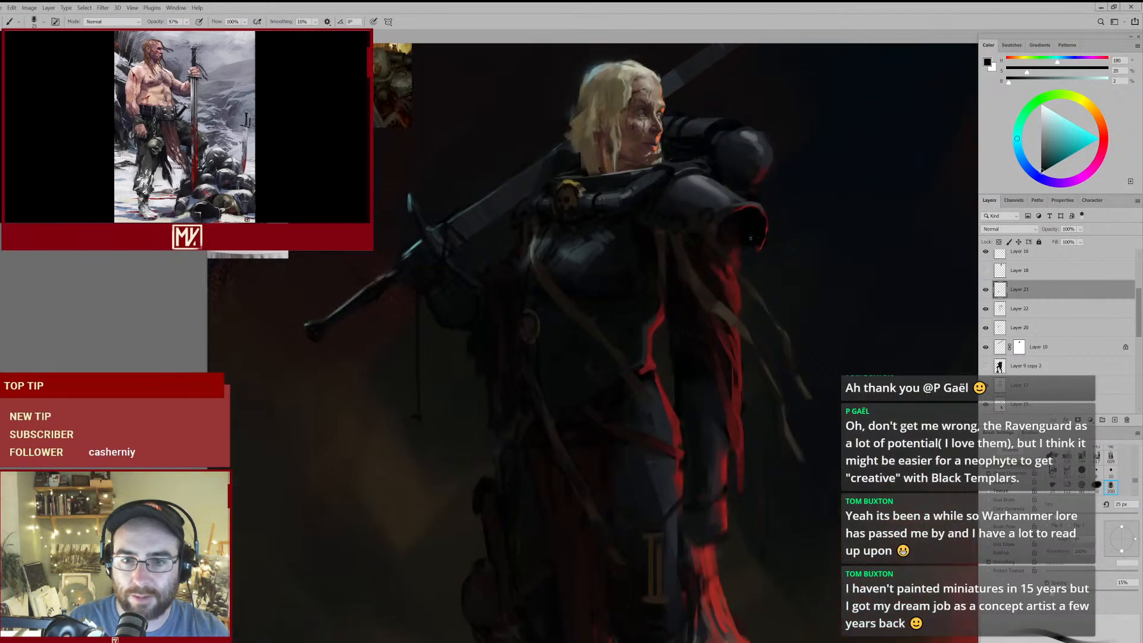
pyautogui.moveTo(705, 279); pyautogui.dragTo(654, 317)
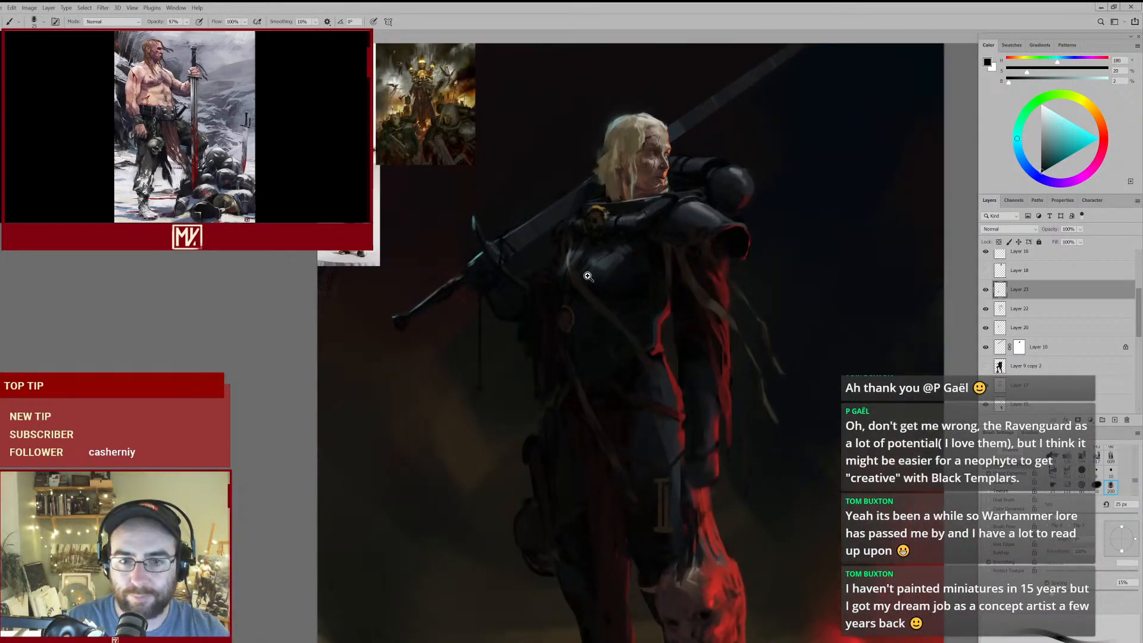
pyautogui.moveTo(587, 270); pyautogui.dragTo(612, 255)
pyautogui.click(986, 290)
pyautogui.click(986, 291)
pyautogui.moveTo(706, 331); pyautogui.dragTo(670, 343)
pyautogui.moveTo(574, 322); pyautogui.dragTo(615, 316)
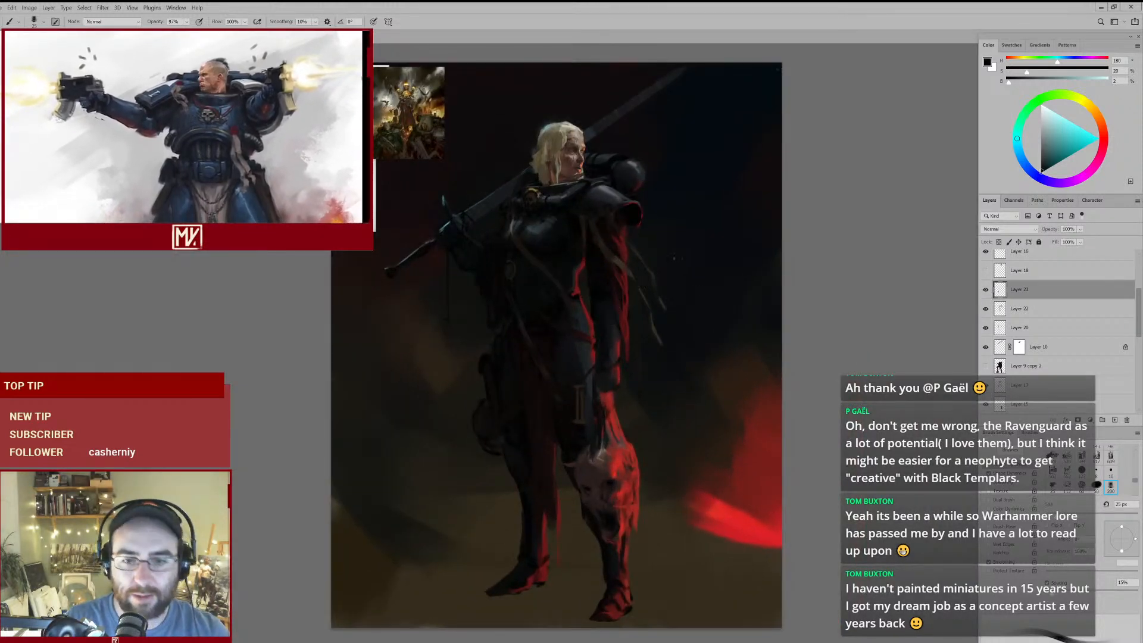